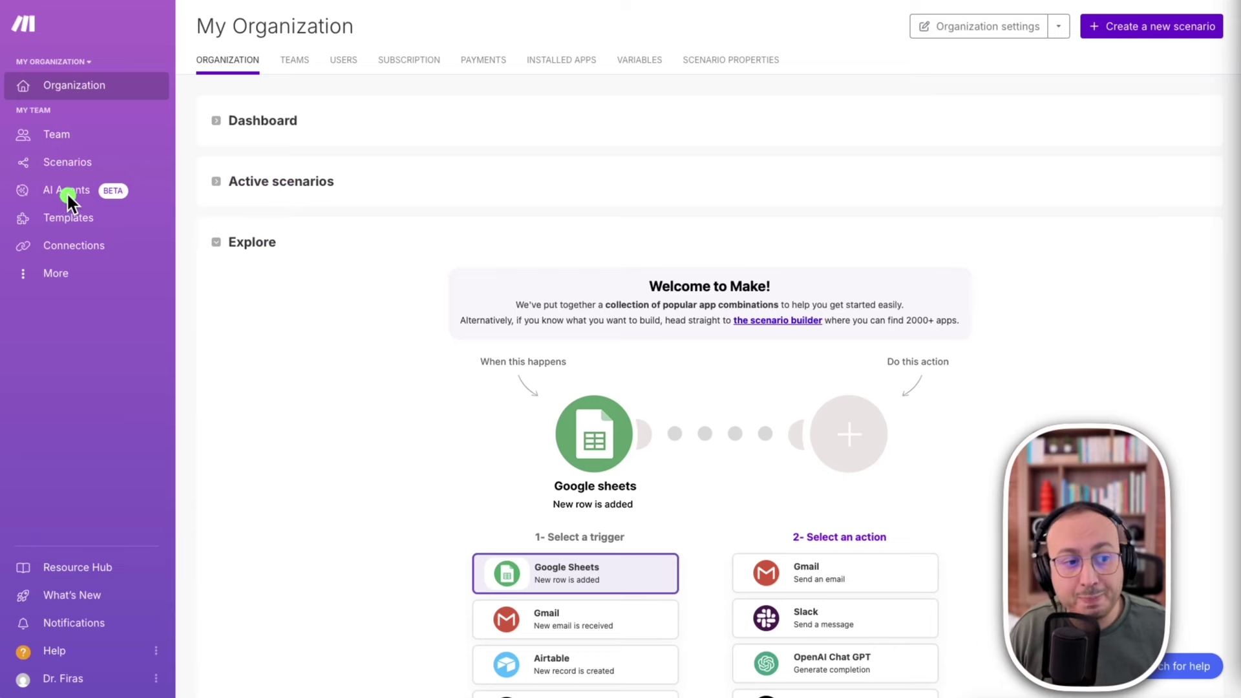
Create a new scenario in the organization and dismiss the getting-started welcome screen.
right_click(1174, 27)
click(1125, 24)
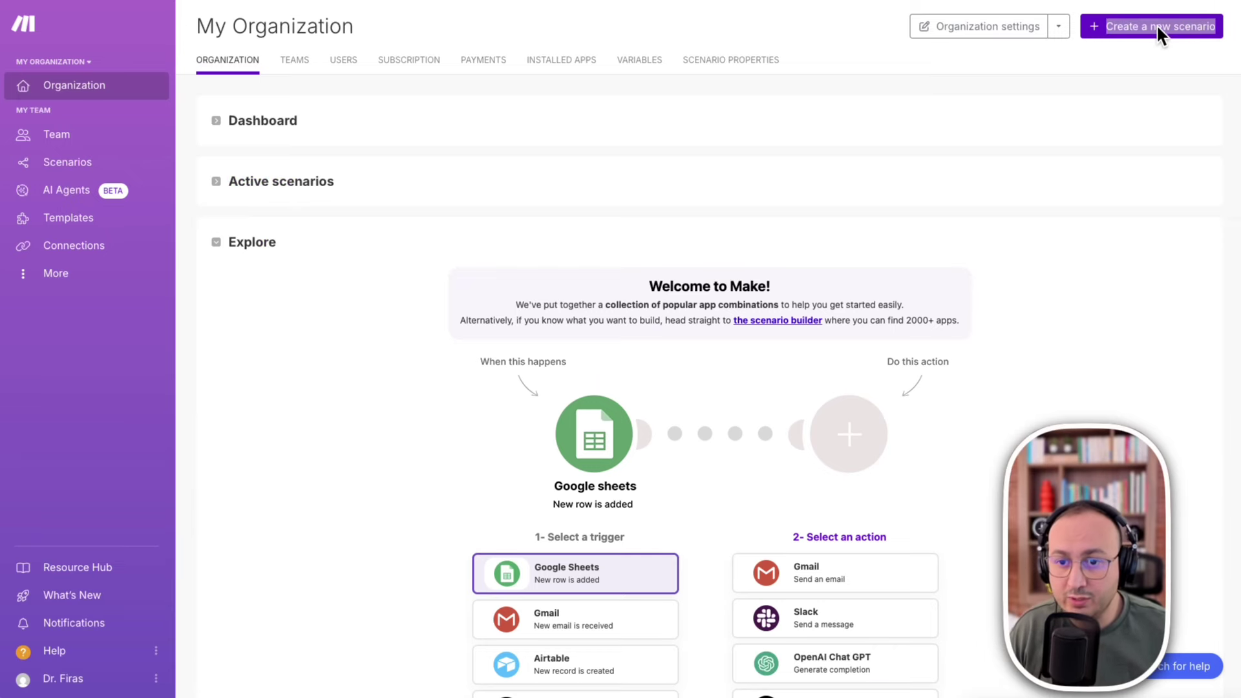
right_click(1141, 24)
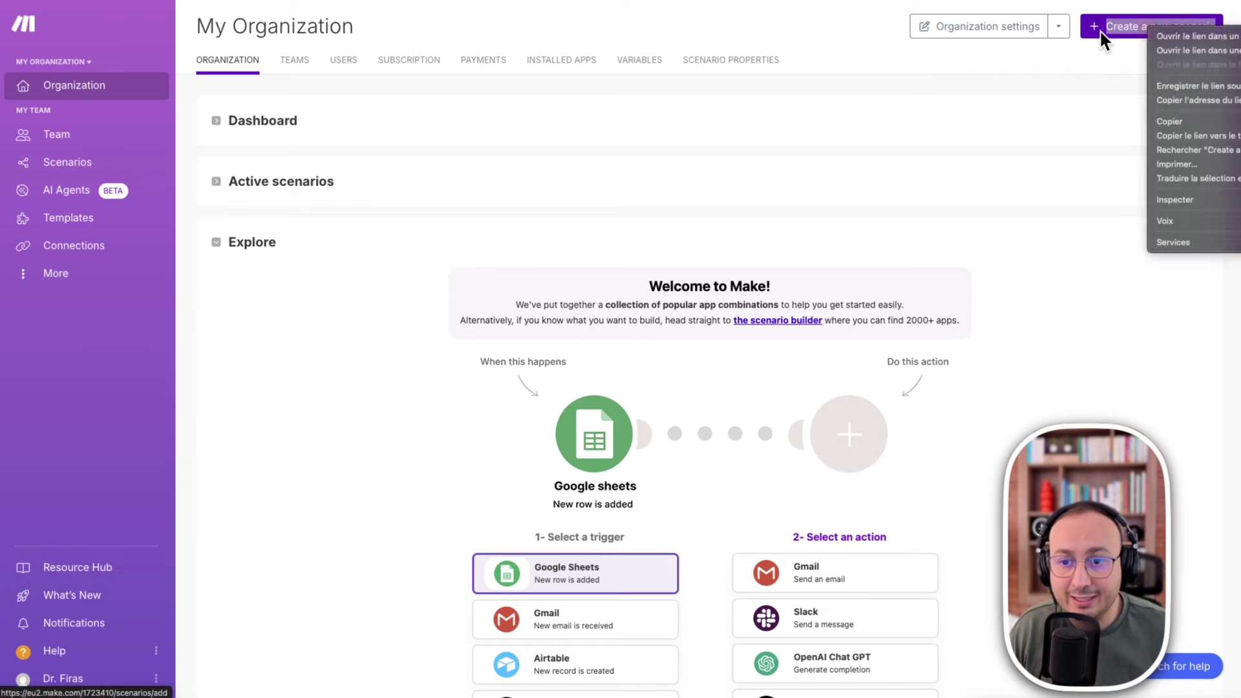
click(1139, 22)
click(1139, 22)
right_click(1119, 147)
click(1042, 108)
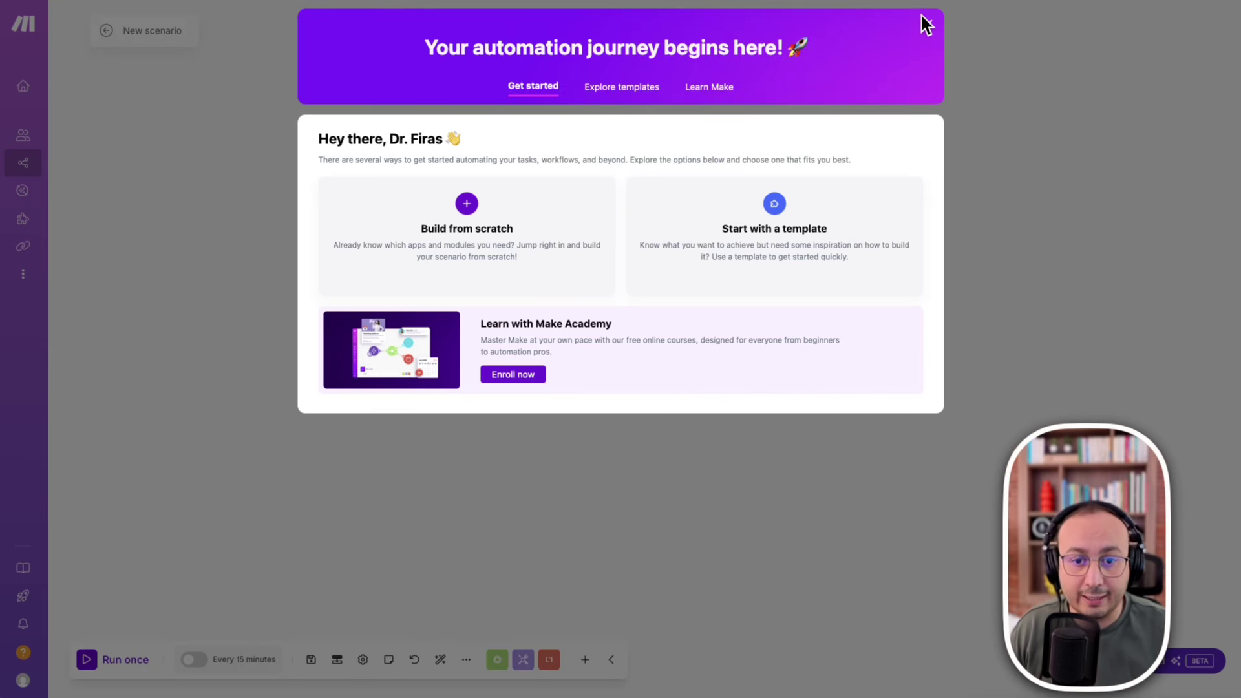
click(927, 20)
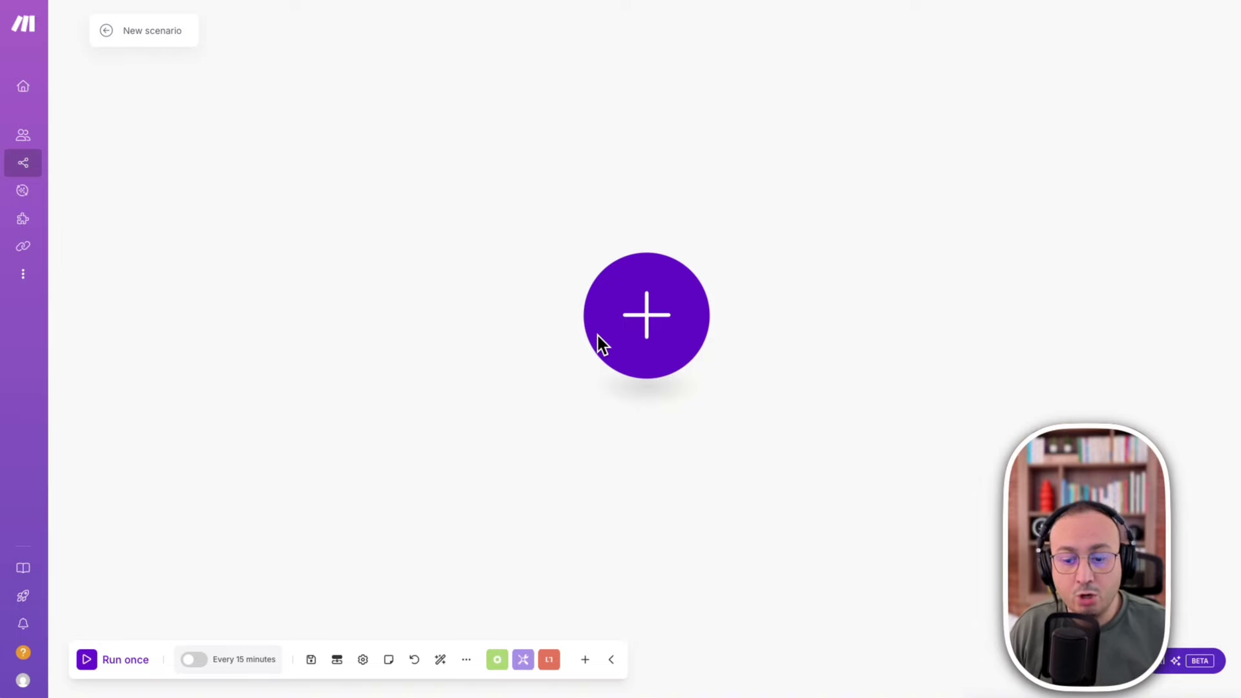
Search the apps for "agent ai" and add the Make AI Agents "Run an agent" module as the scenario's first module.
click(650, 329)
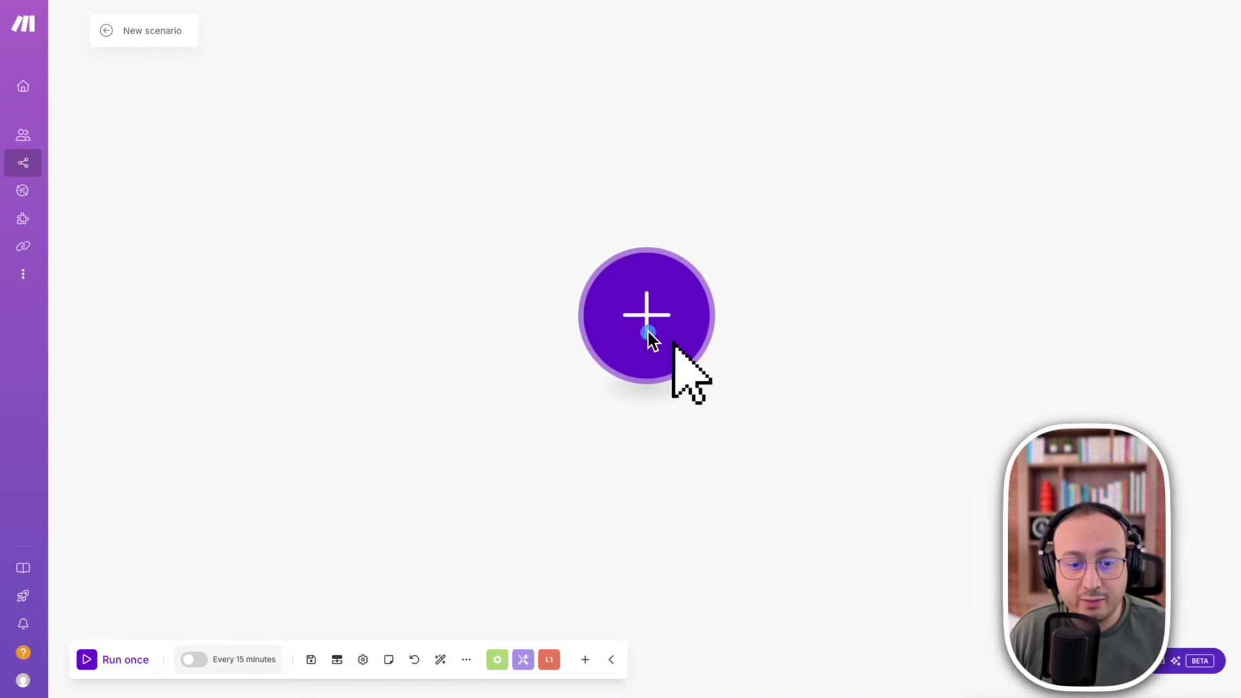
click(782, 466)
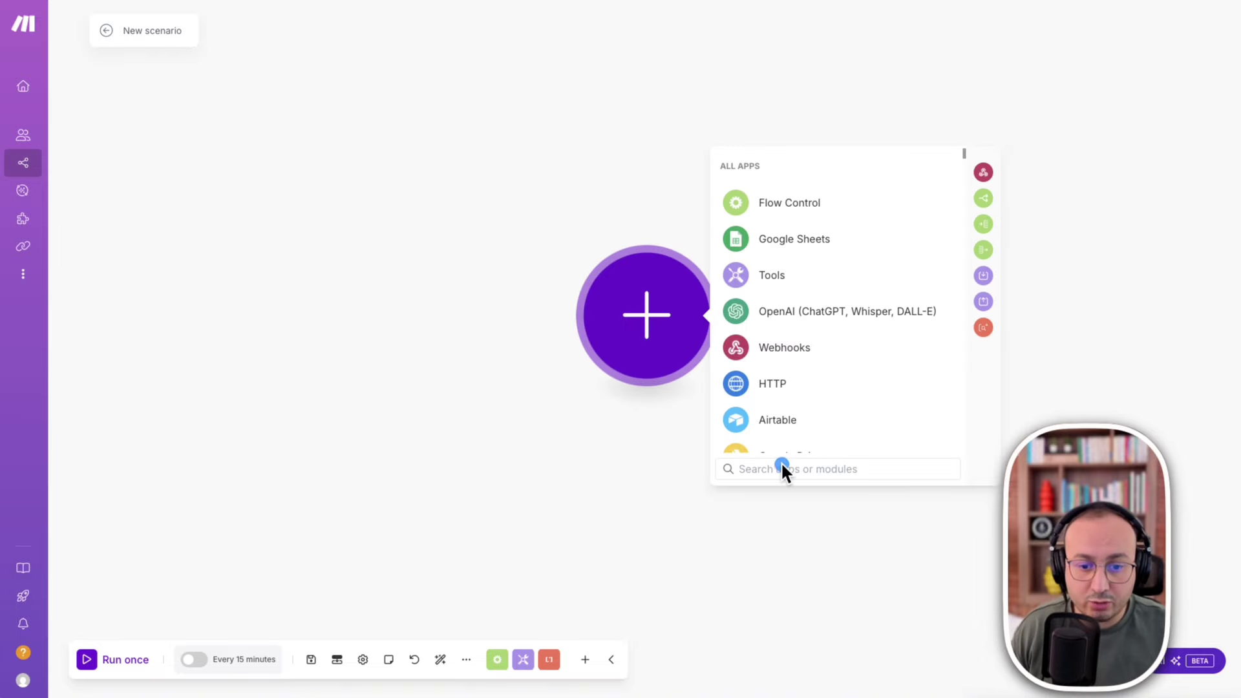
text(agent)
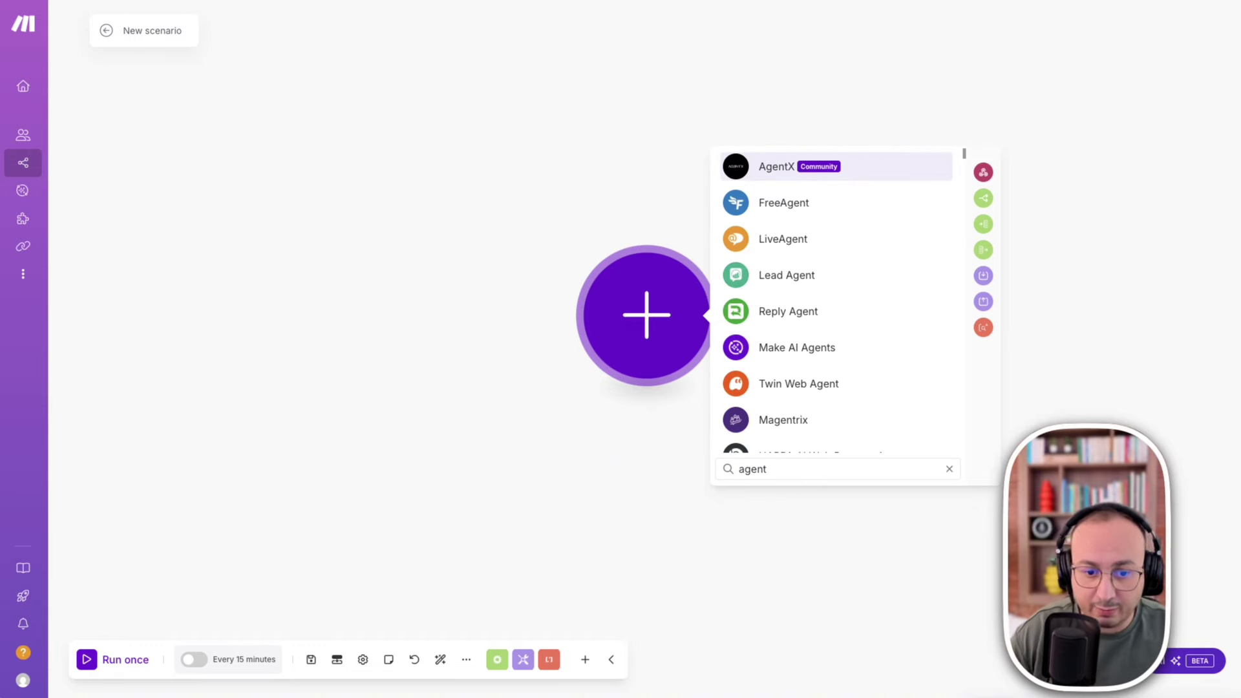
text( ai)
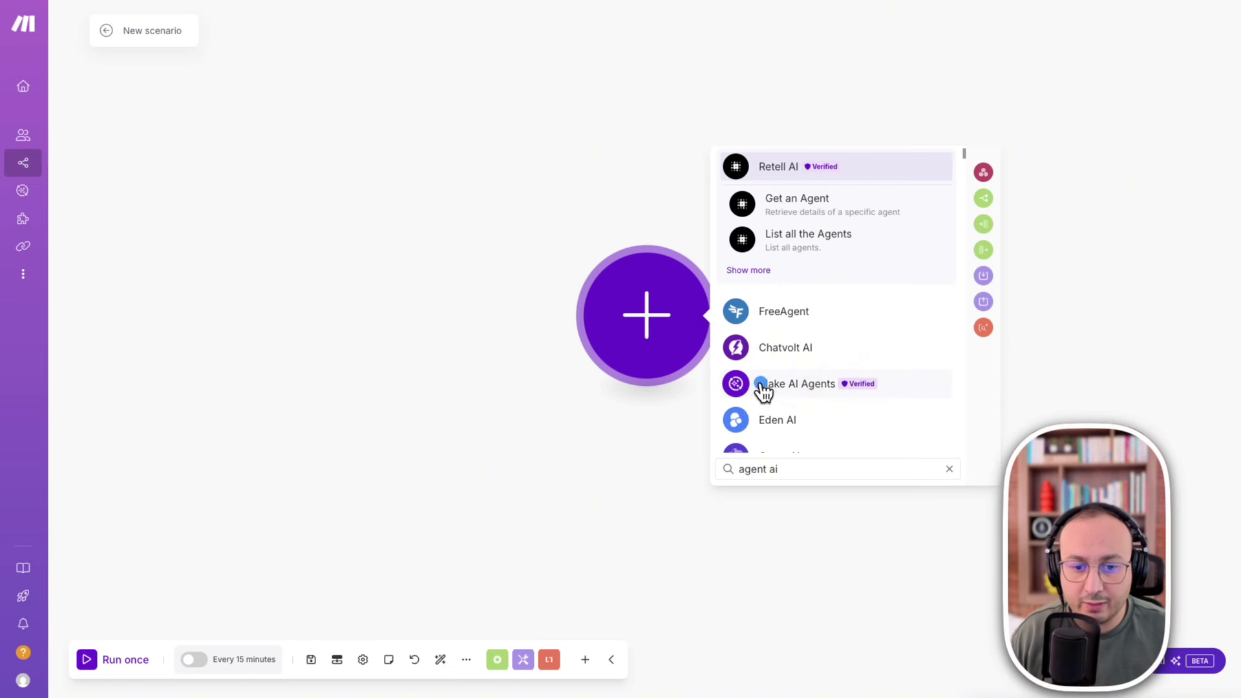
click(764, 387)
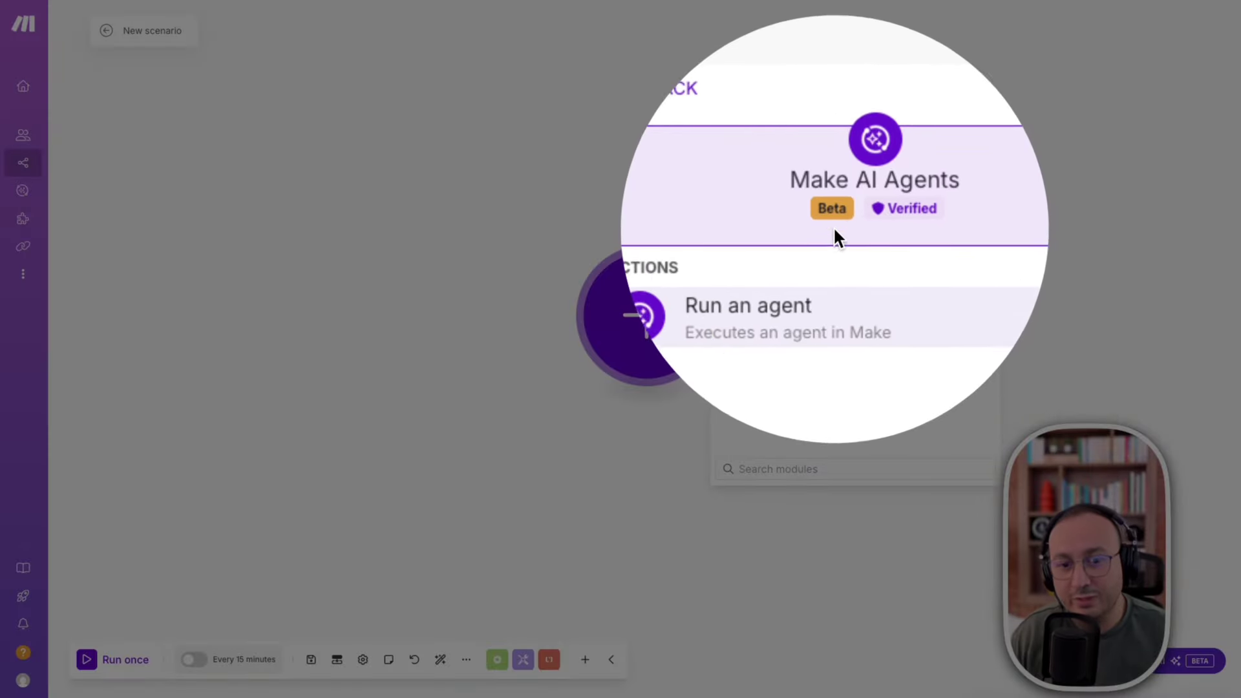
click(834, 230)
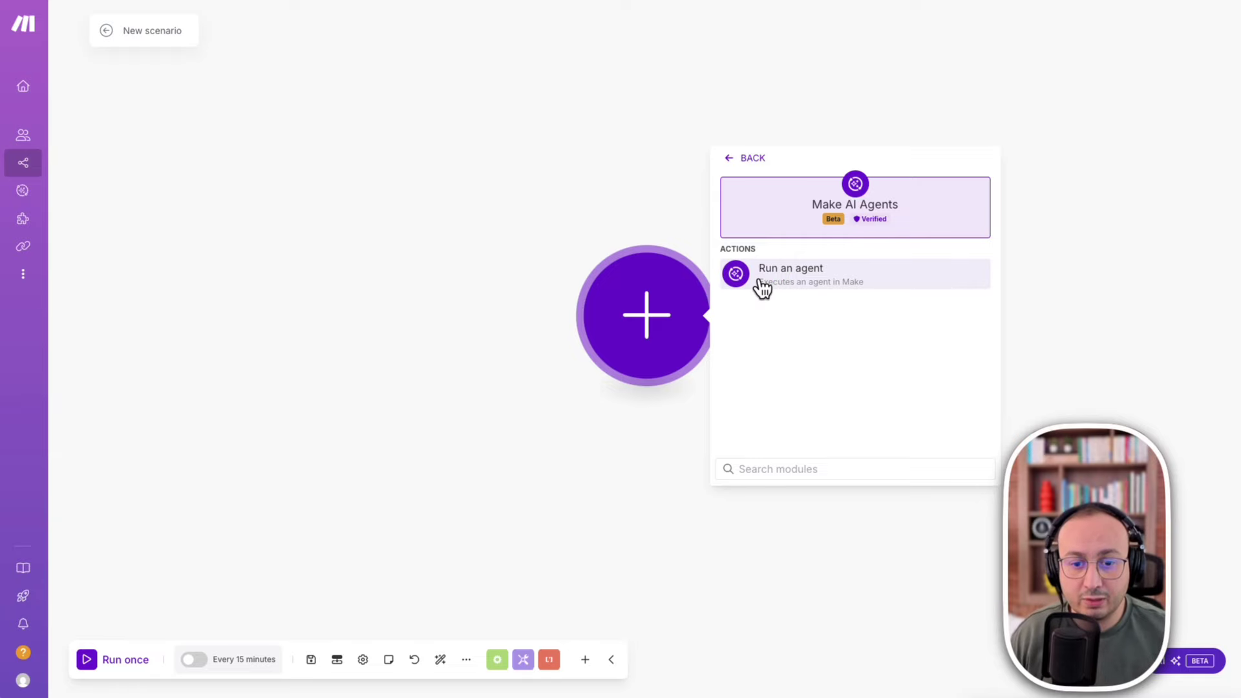
click(761, 281)
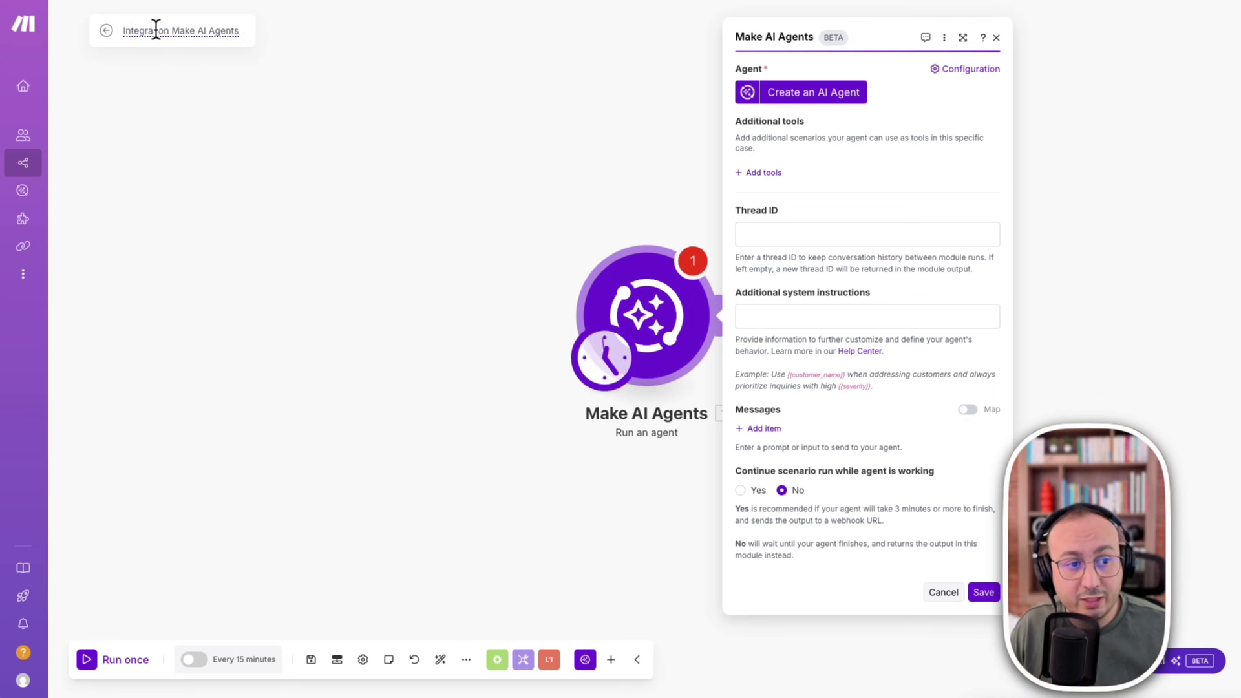
Rename the scenario to "Principal - Make AI Agents".
drag(170, 29, 60, 27)
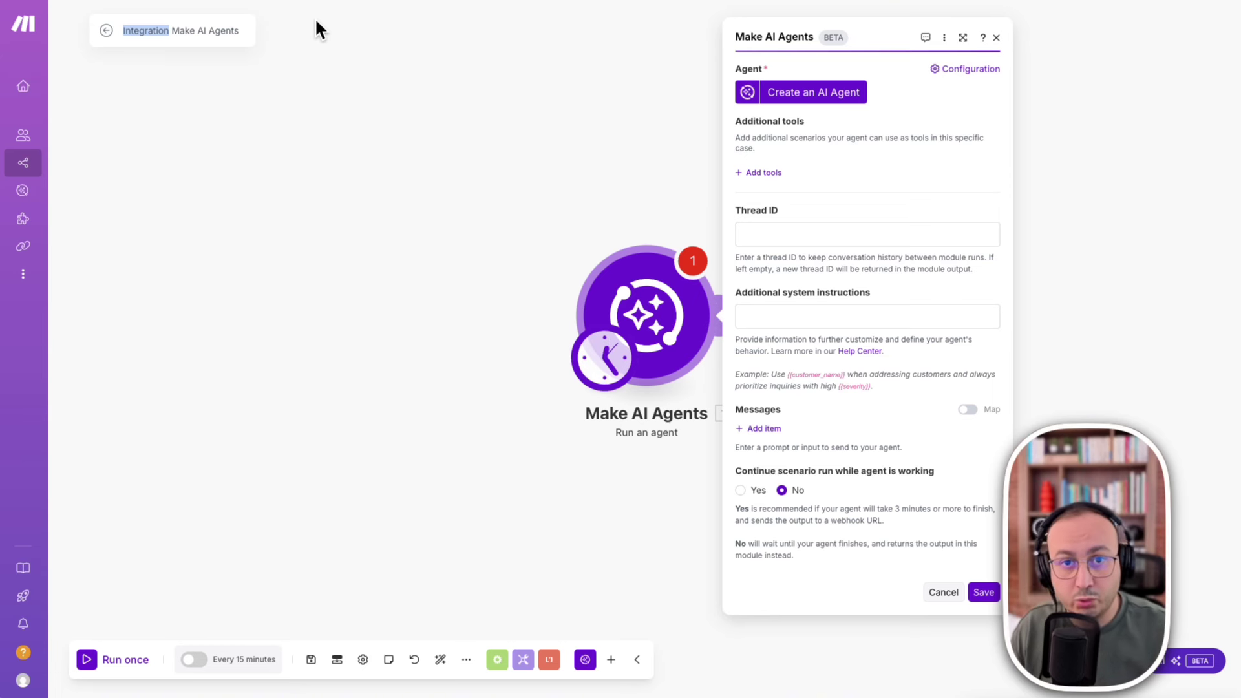
text(Pe)
text(in)
text(cipal)
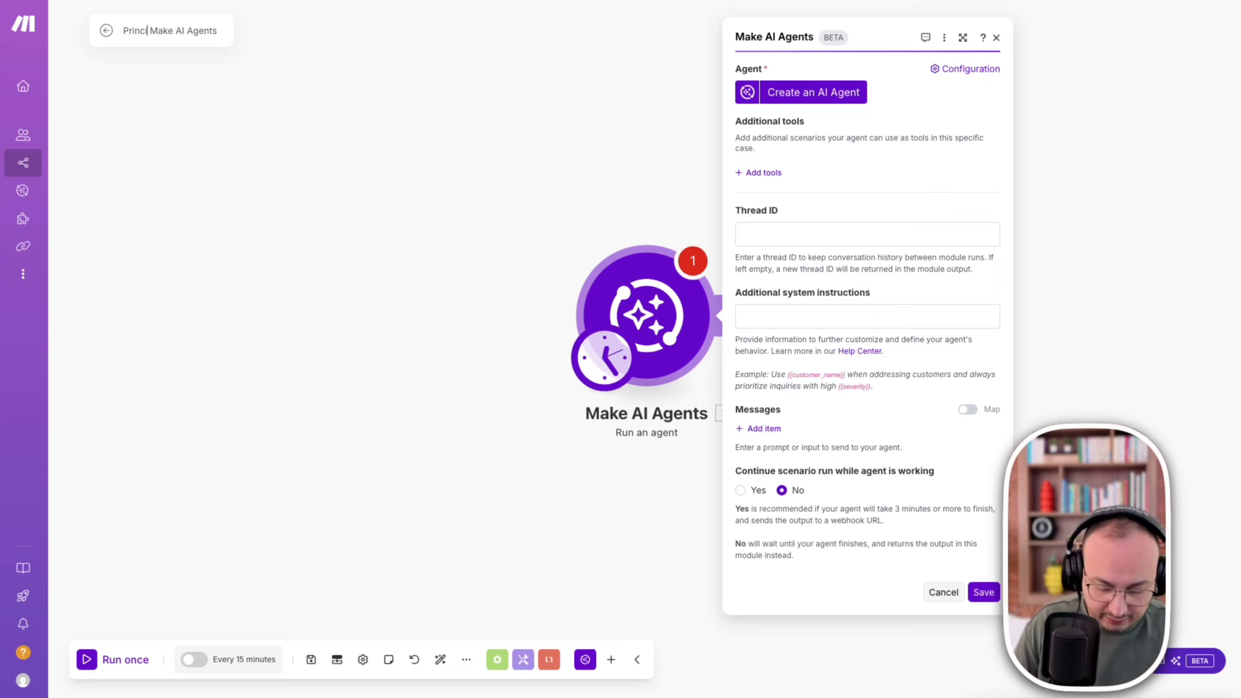
text( -)
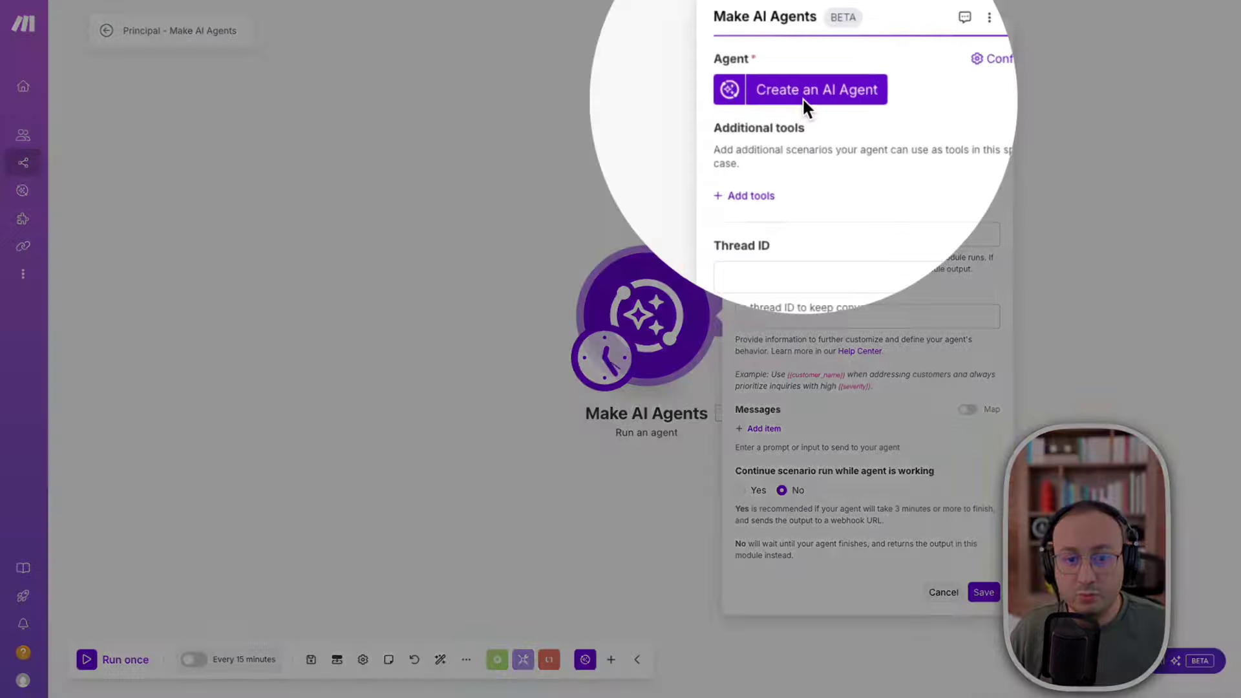
Start creating an AI agent in the module and choose OpenAI as the type of its new connection.
click(804, 98)
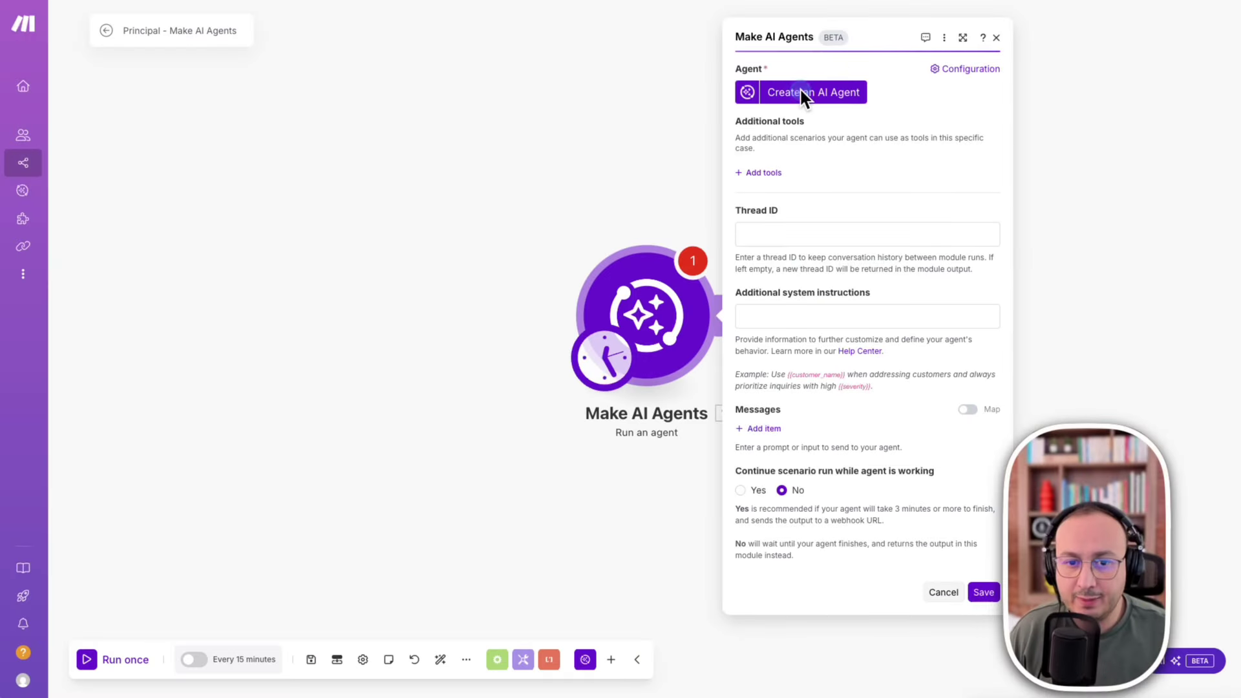
click(802, 97)
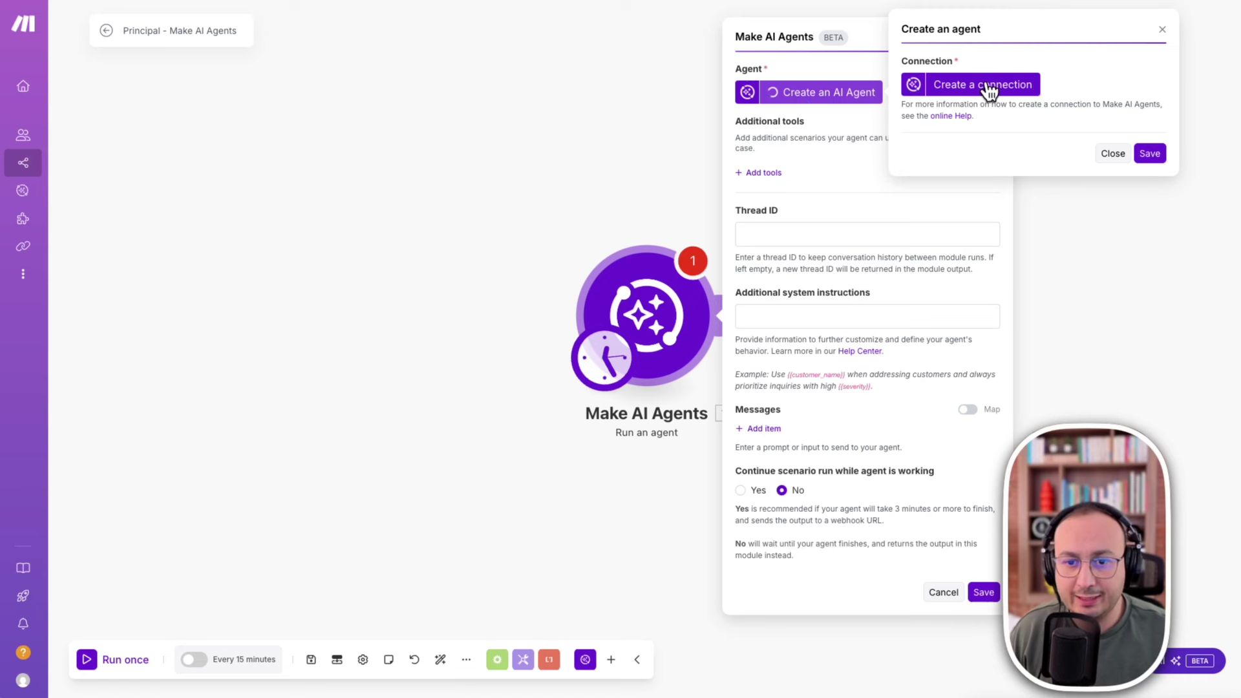
click(1000, 85)
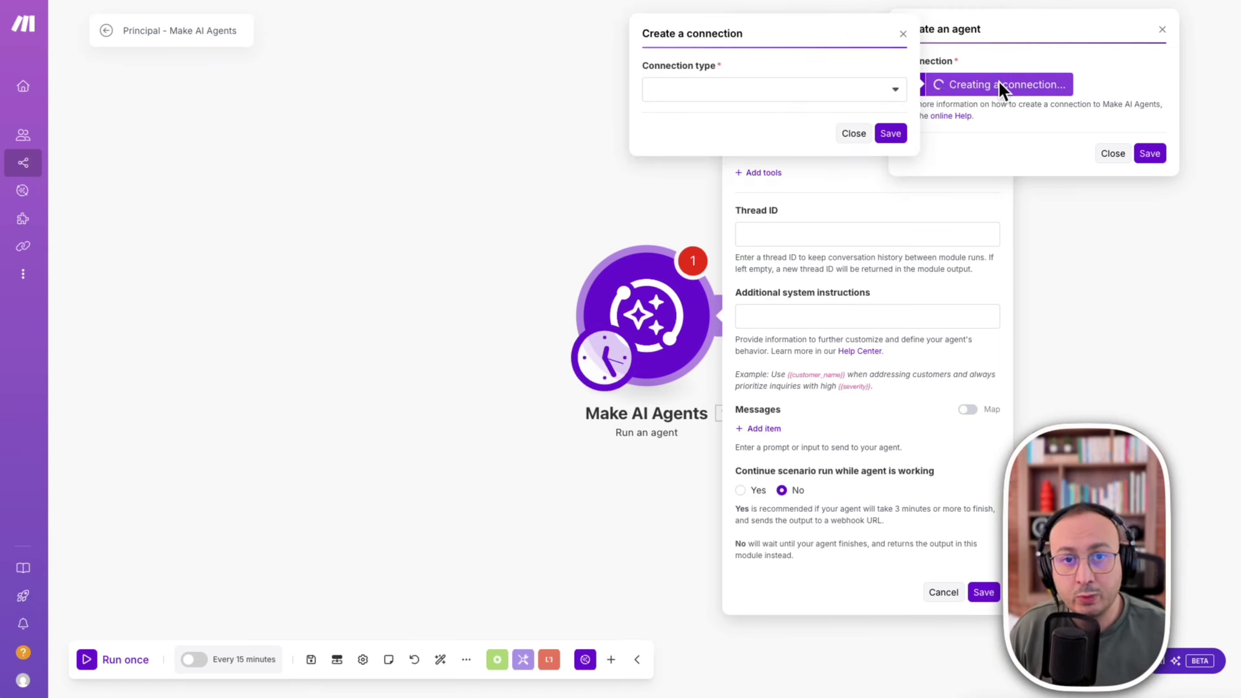
click(867, 91)
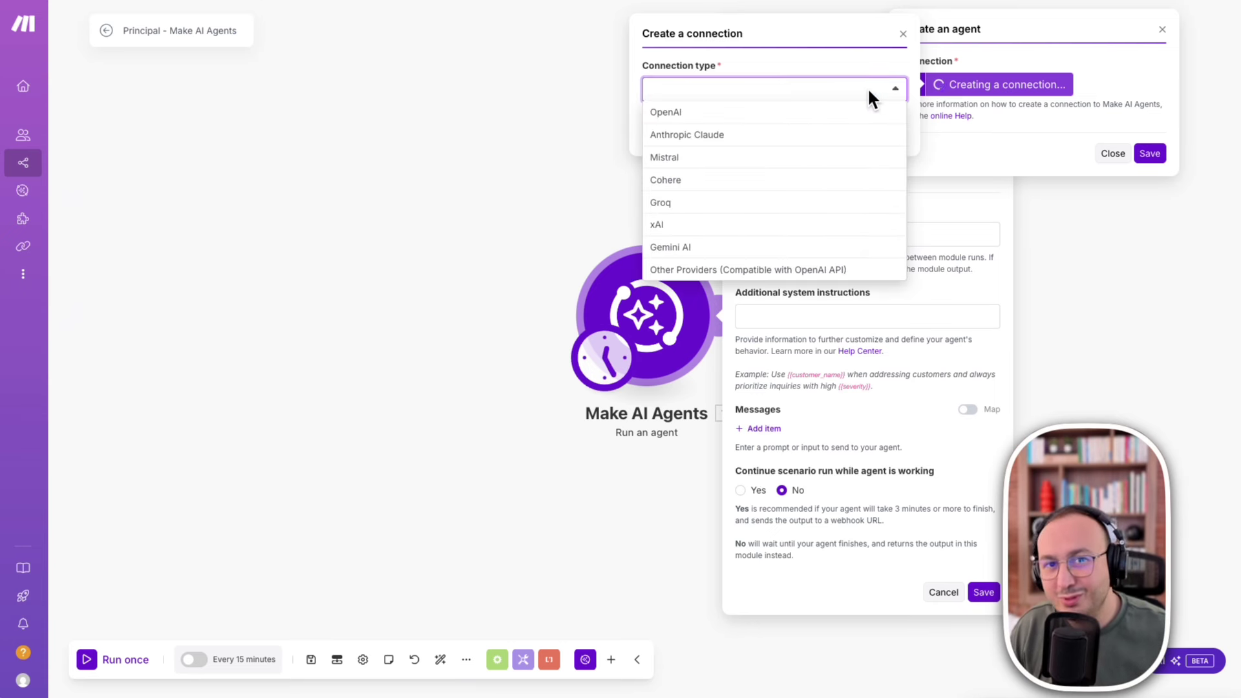
click(684, 83)
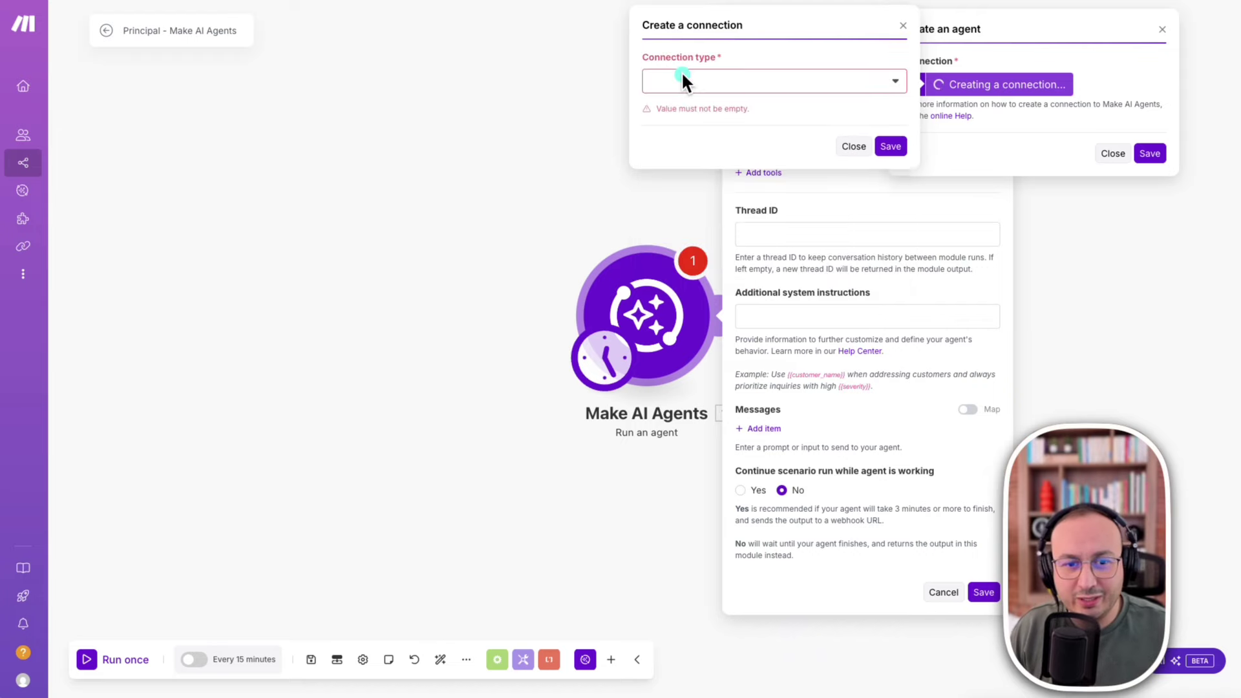
click(700, 77)
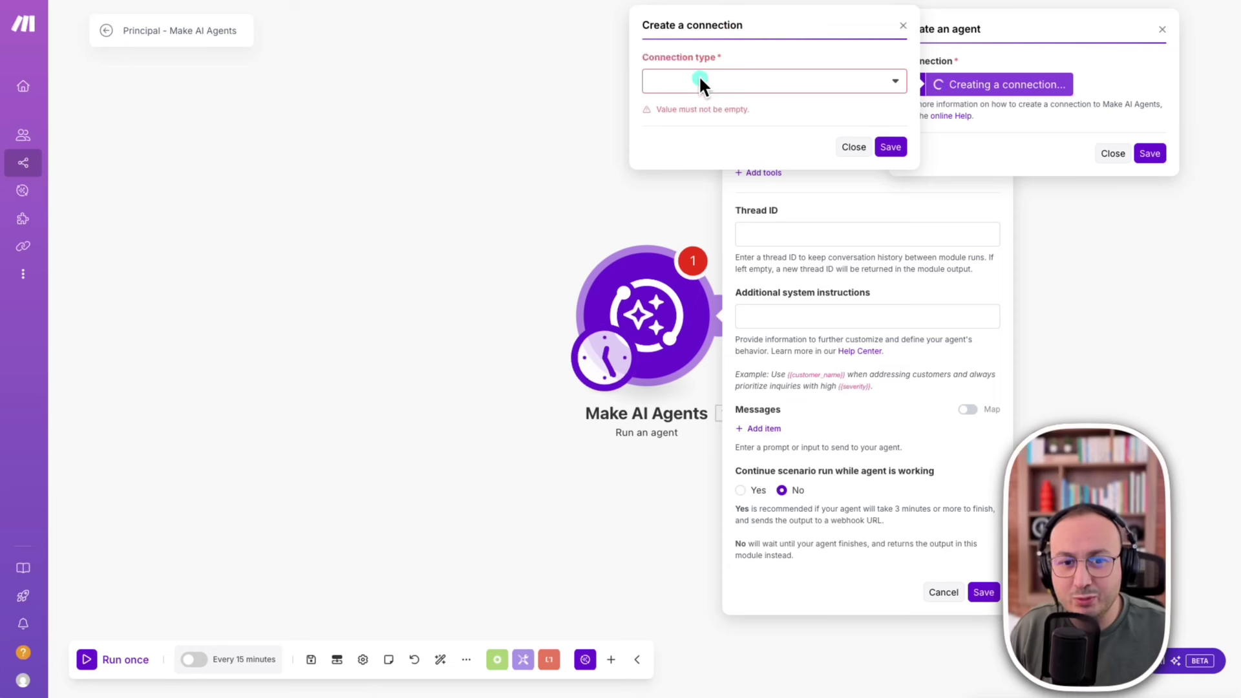
click(861, 85)
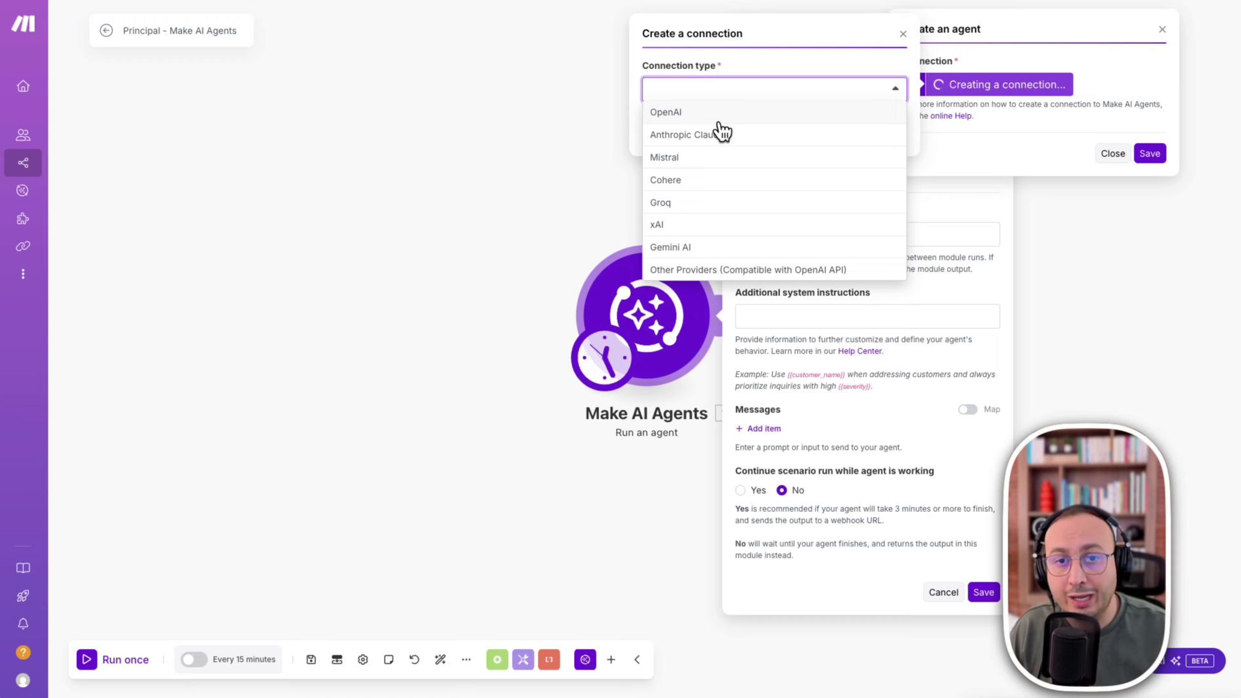
click(679, 111)
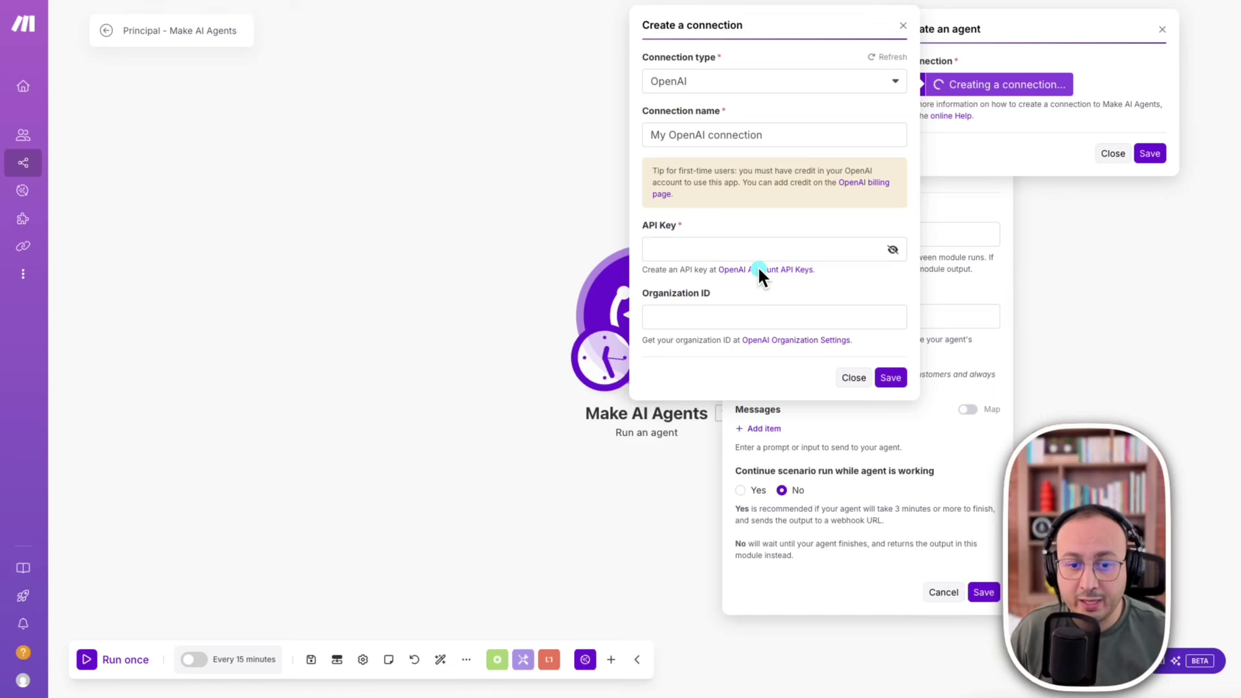
Open the linked OpenAI account API keys page in a new browser tab and log in to the OpenAI Platform.
right_click(763, 268)
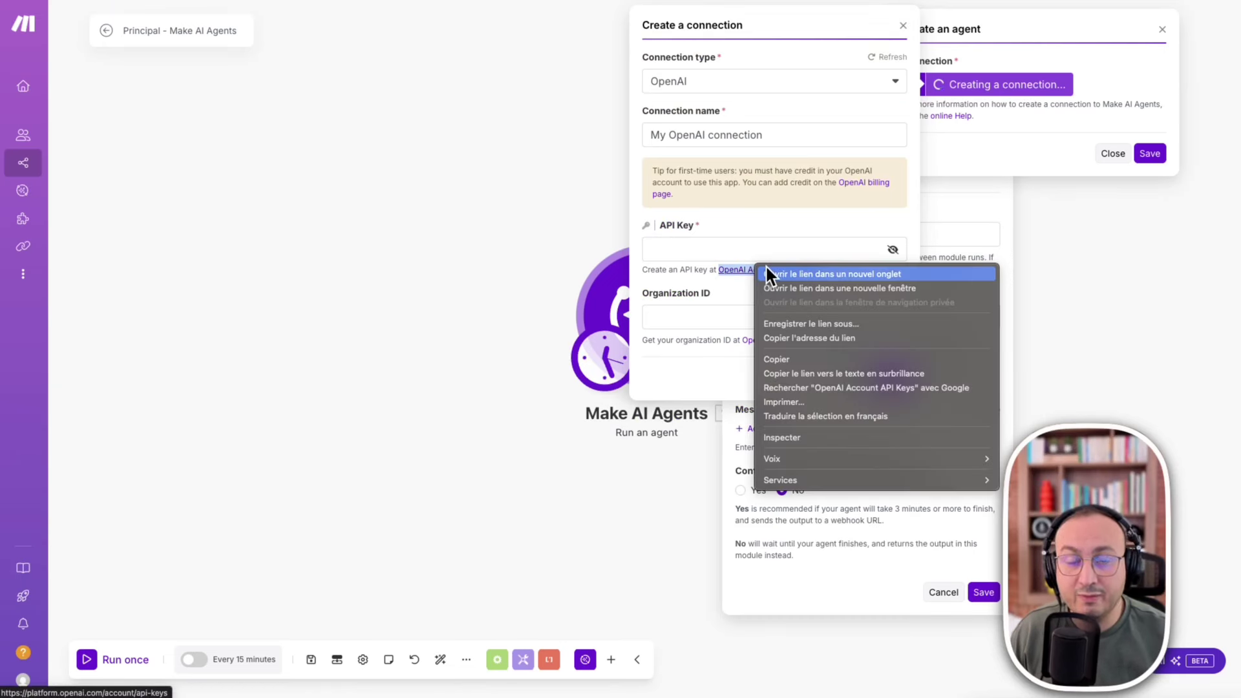
click(819, 272)
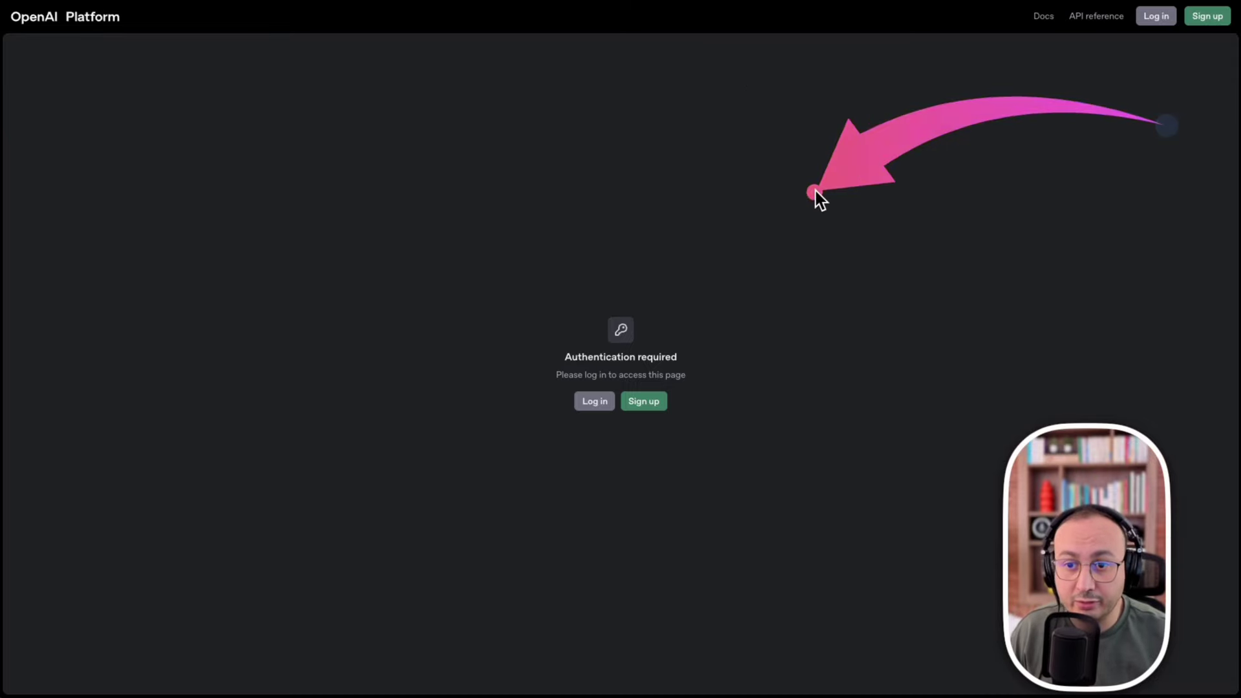
drag(663, 332, 598, 398)
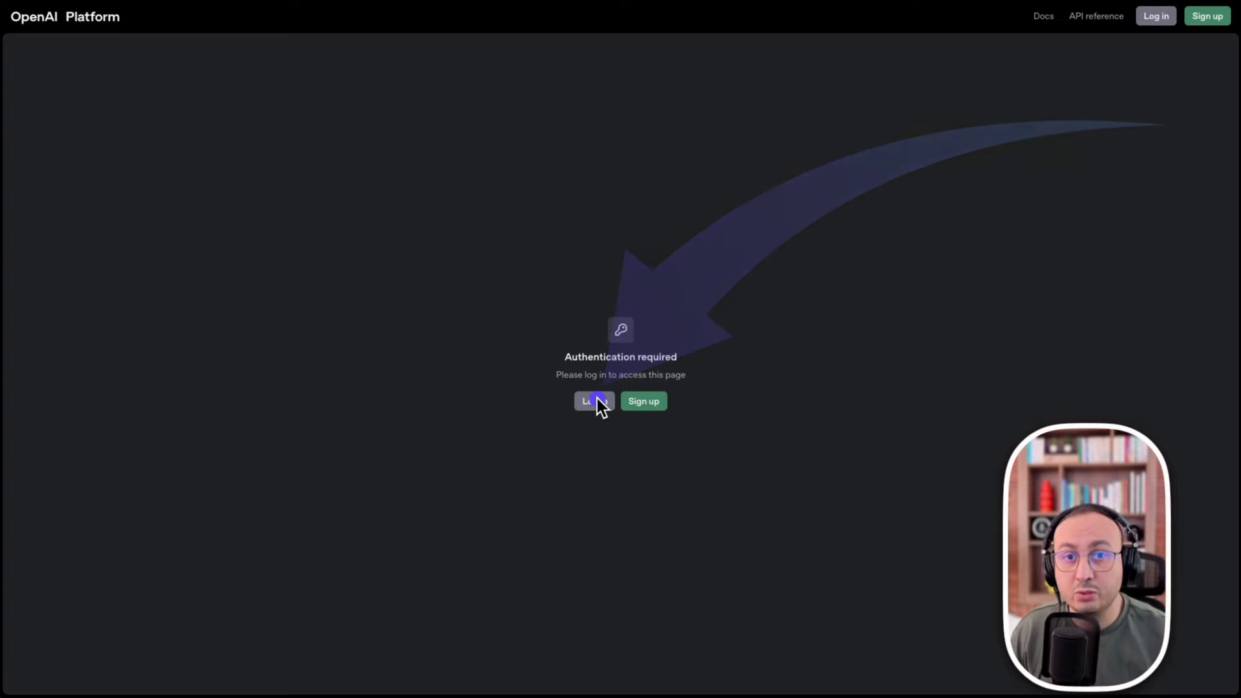
click(596, 400)
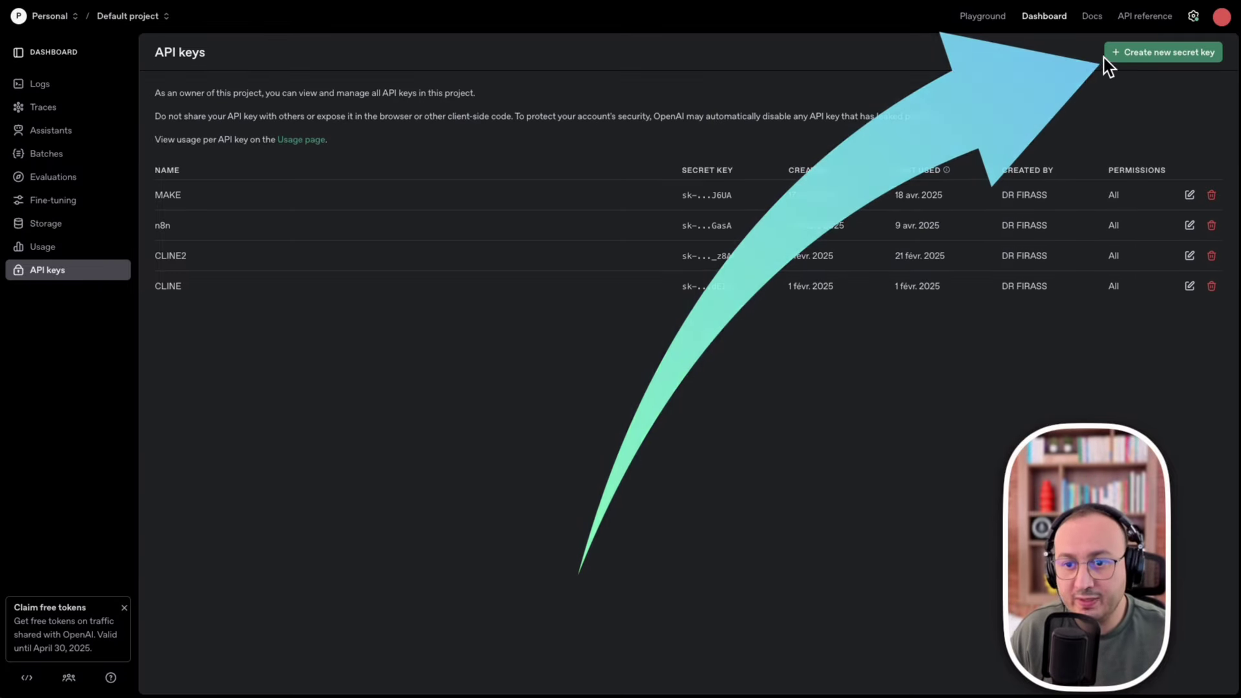
Create a new OpenAI secret key named MAKE_demo in the Default project with All permissions.
click(1189, 58)
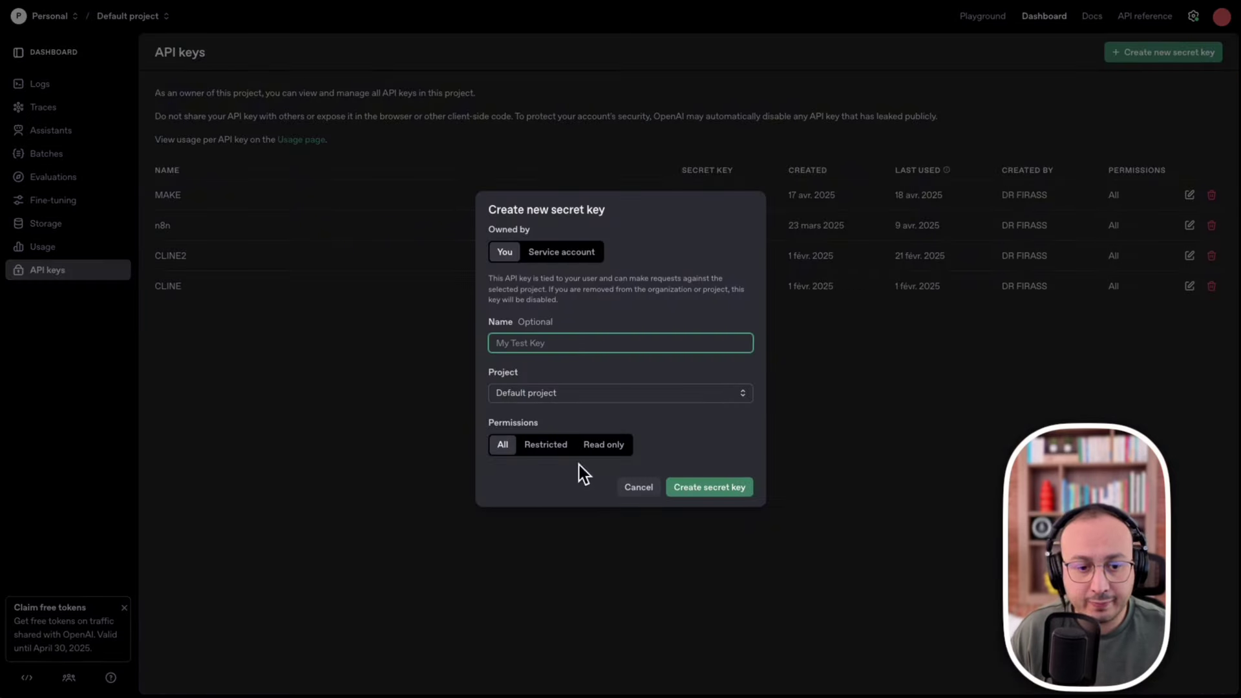
text(MAKE_demo)
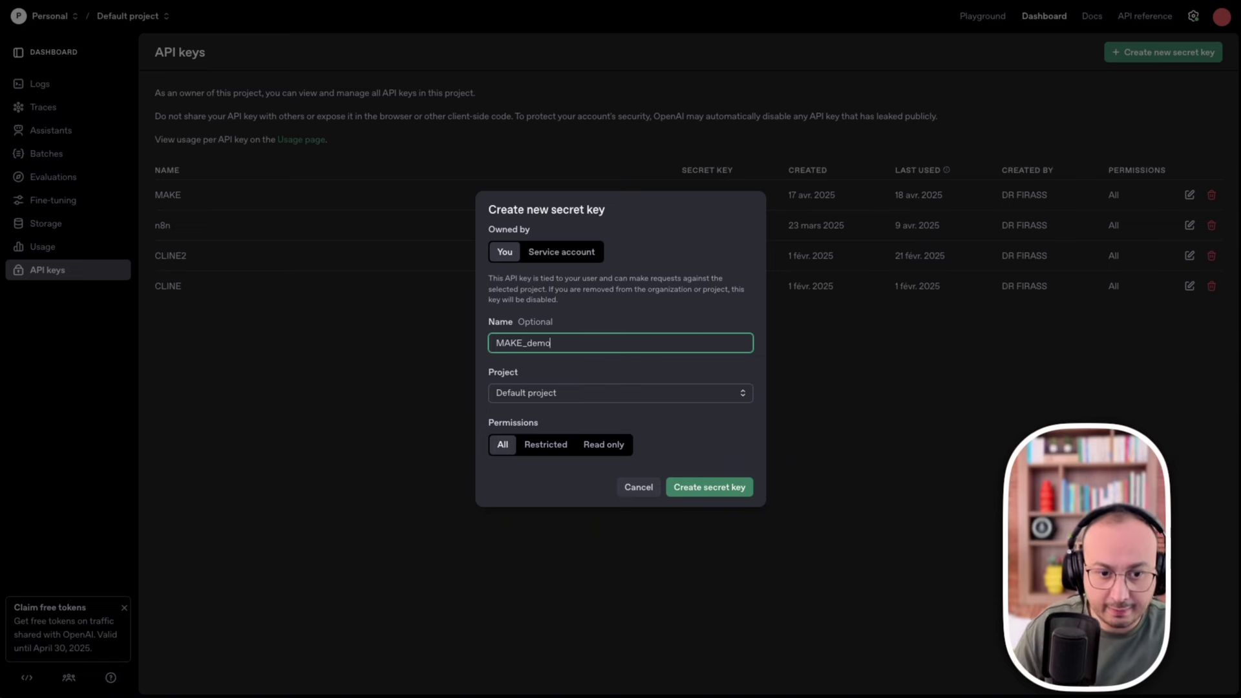
click(707, 490)
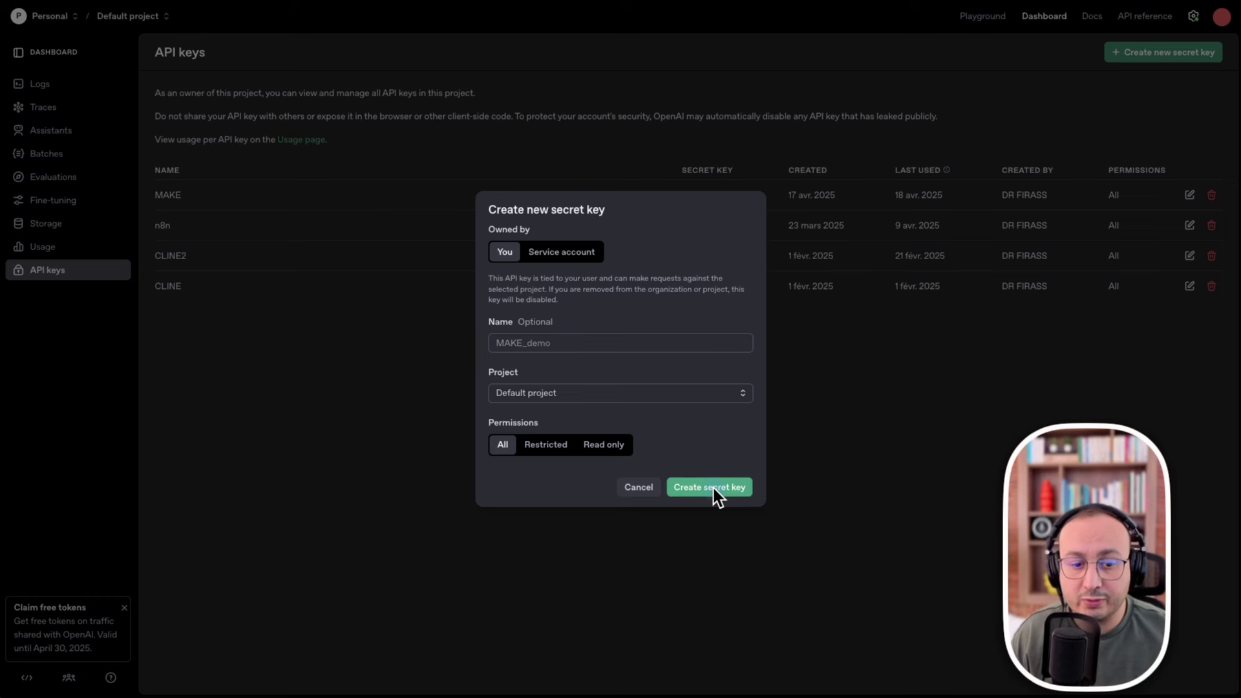
click(711, 488)
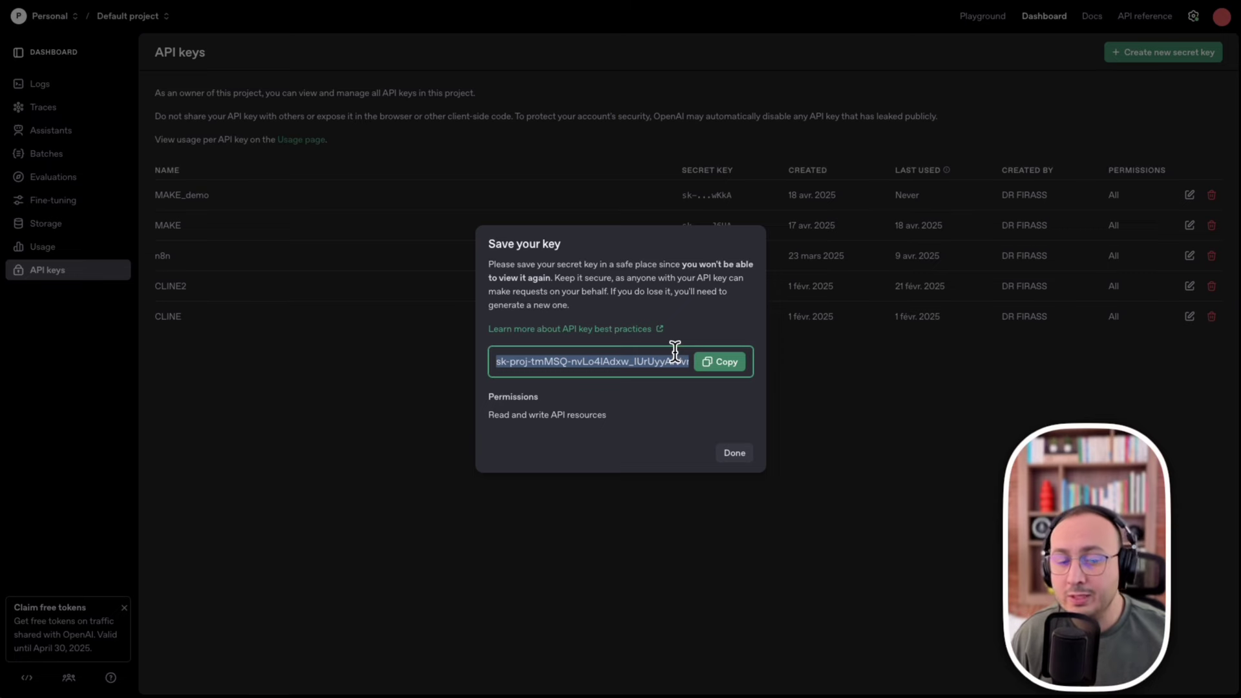
Copy the new secret key and paste it into the API Key field of the OpenAI connection in Make.
click(727, 365)
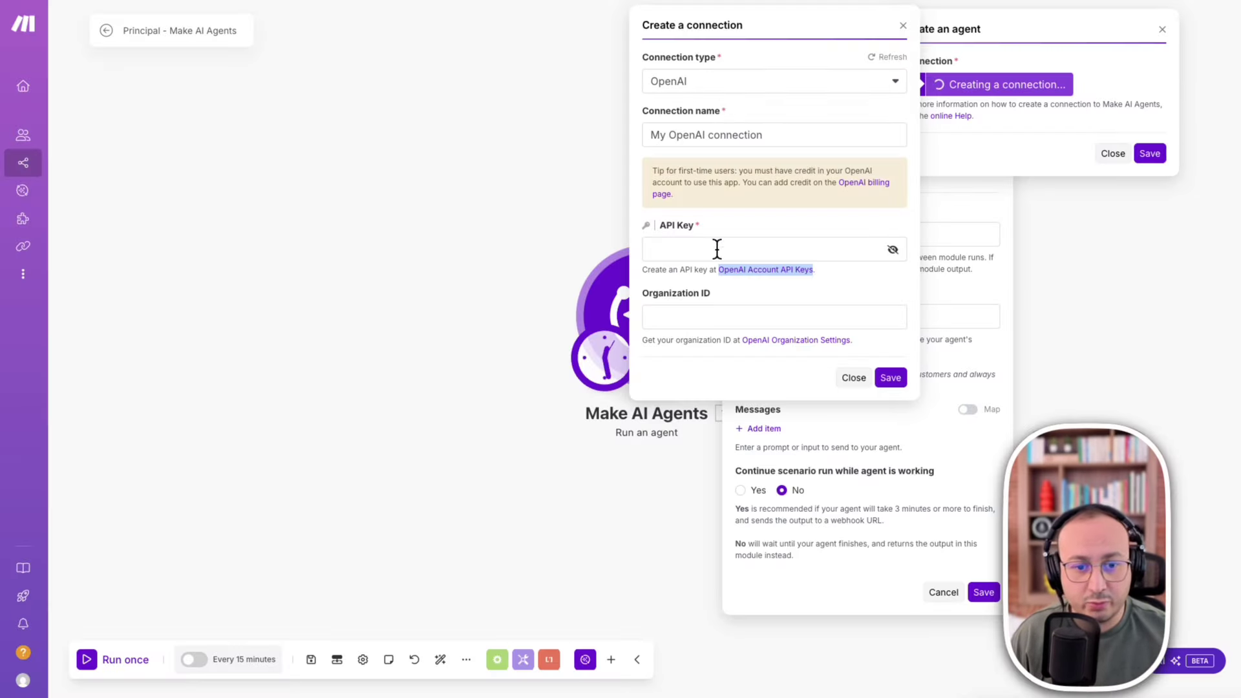
click(716, 249)
key(ctrl+v)
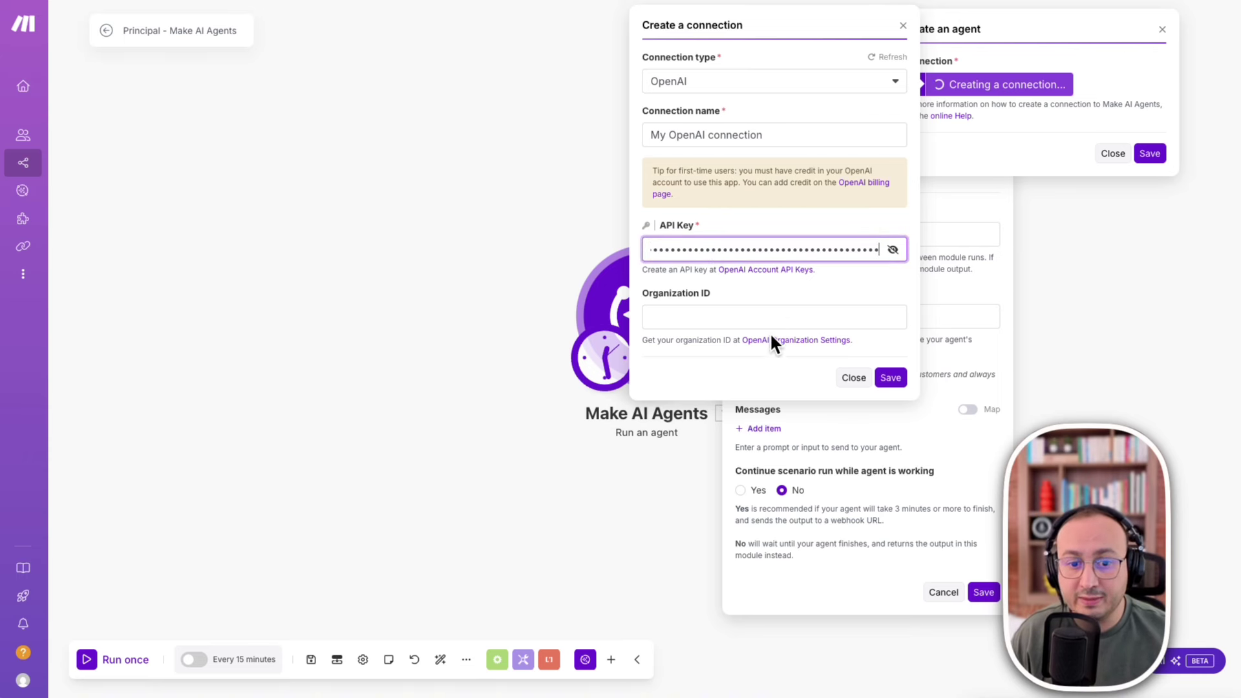
Open the linked OpenAI organization settings page in a new browser tab and copy the organization ID.
right_click(797, 340)
click(812, 343)
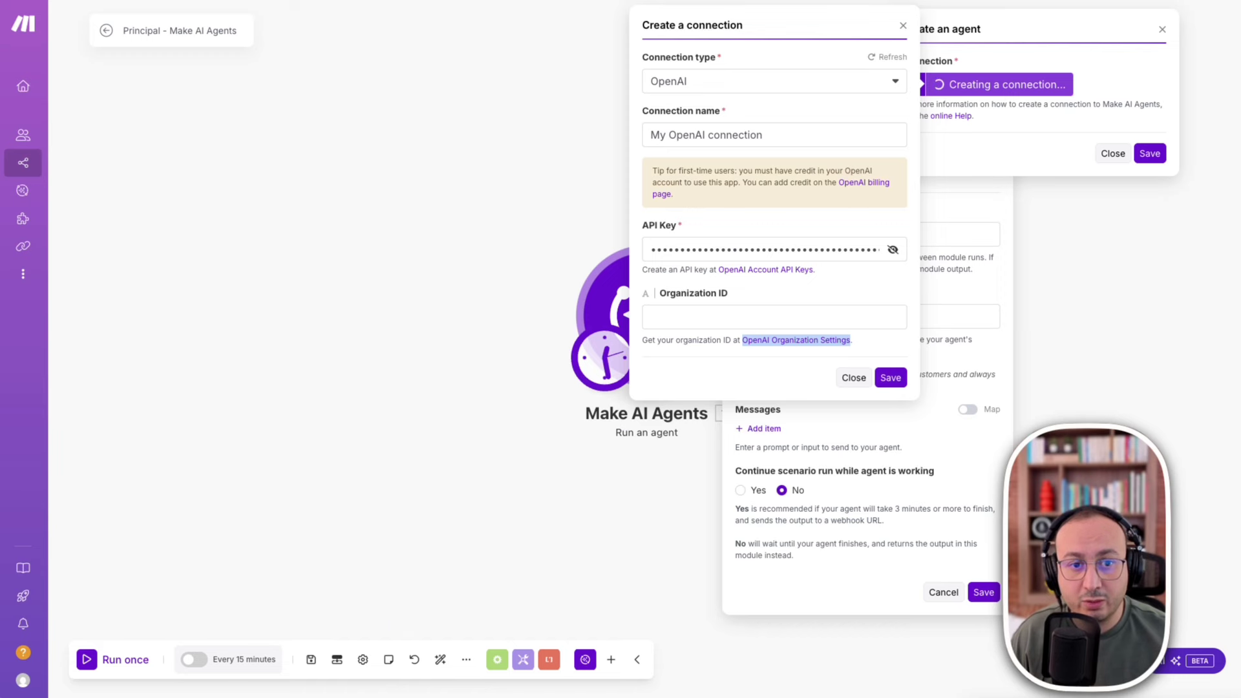
key(ctrl+Tab)
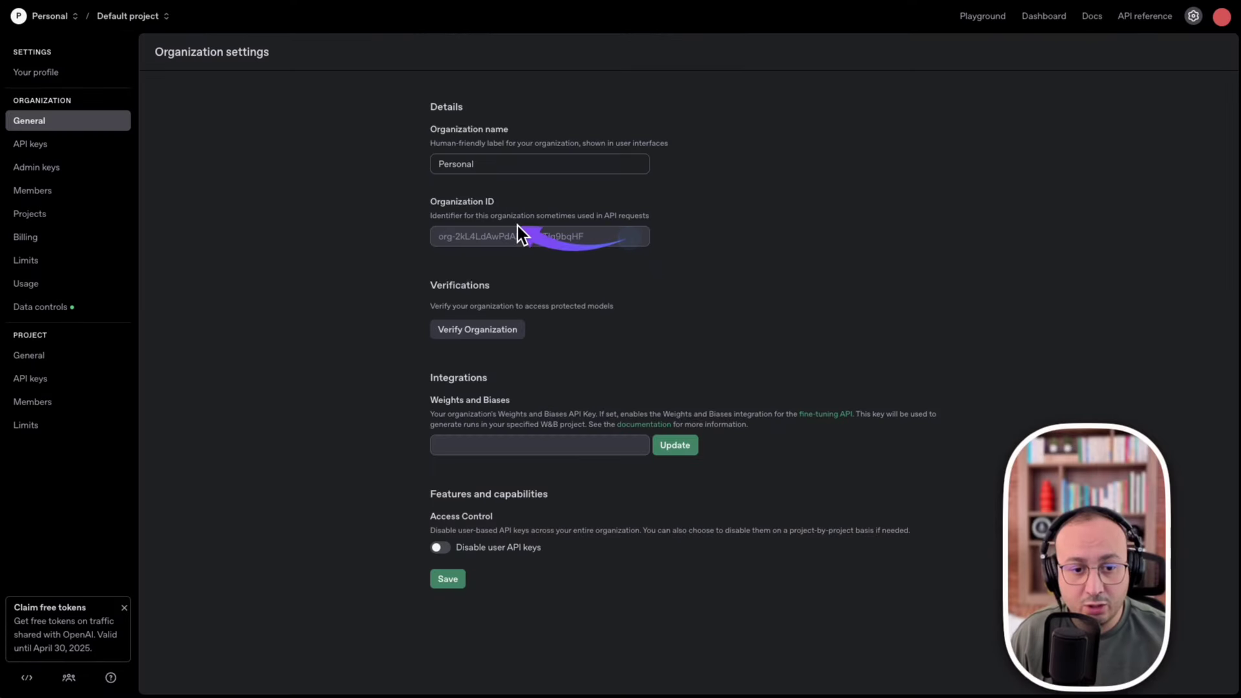
right_click(470, 240)
right_click(346, 258)
click(252, 194)
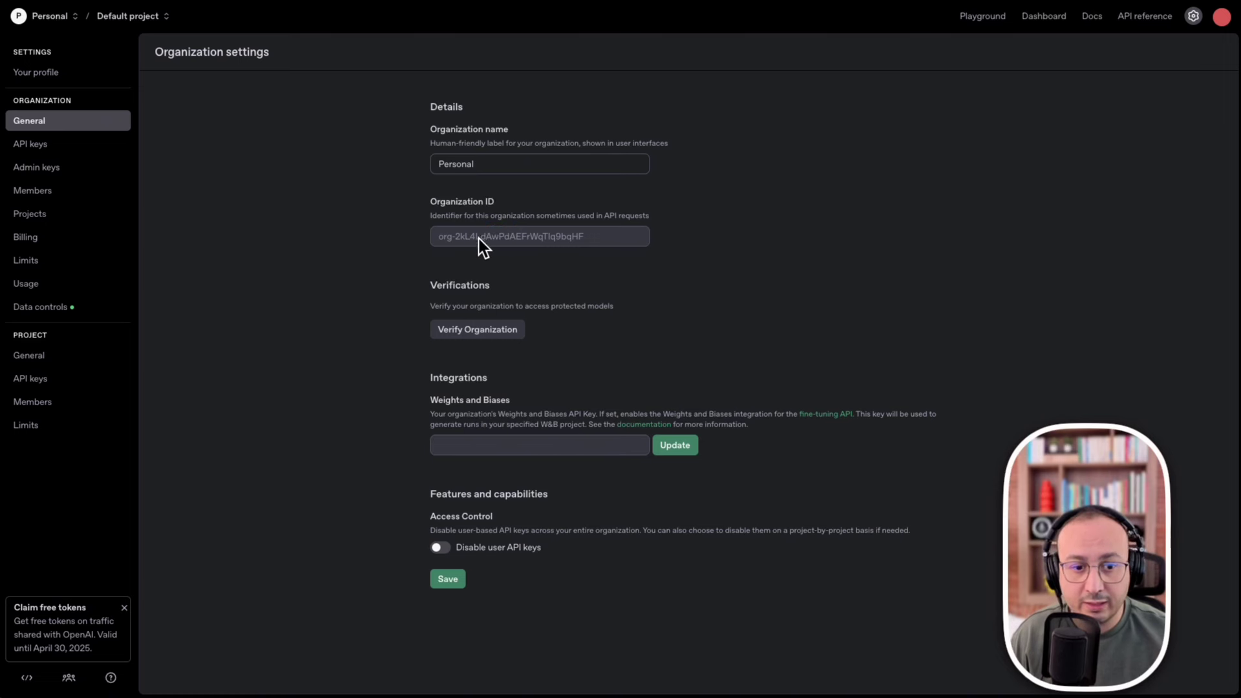
click(595, 237)
drag(595, 236, 435, 244)
right_click(453, 239)
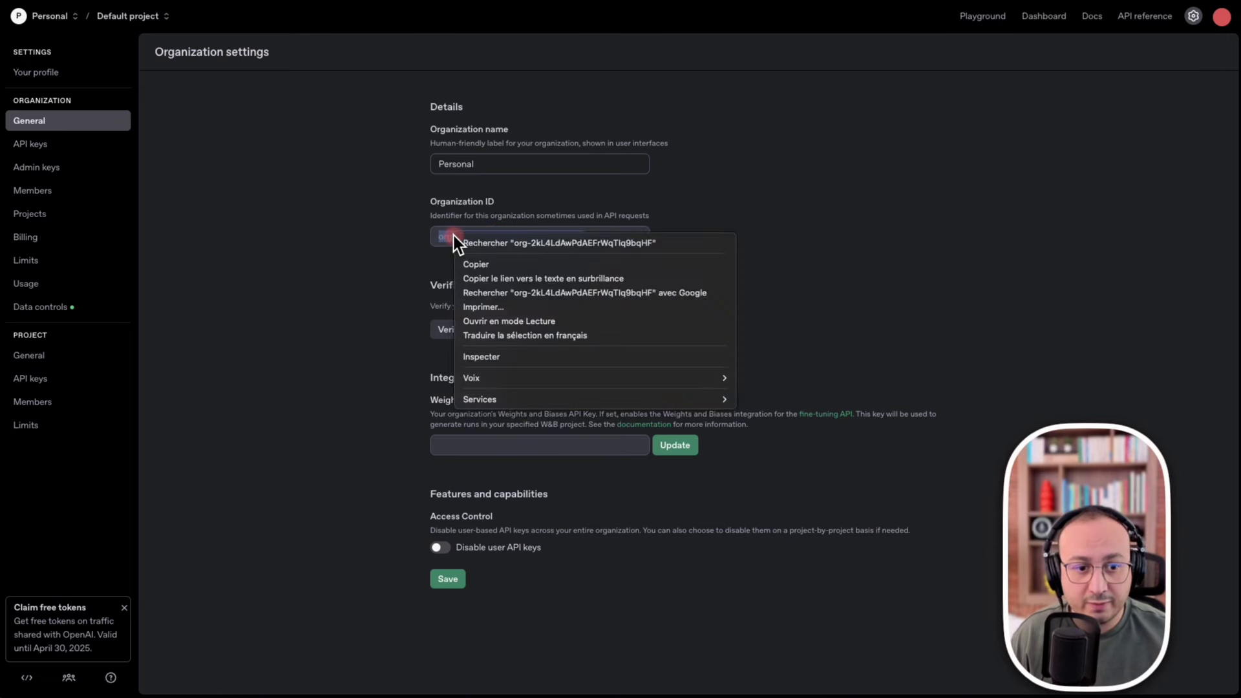
click(497, 265)
Switch back to Make, paste the organization ID into the OpenAI connection and save the connection.
key(alt+Tab)
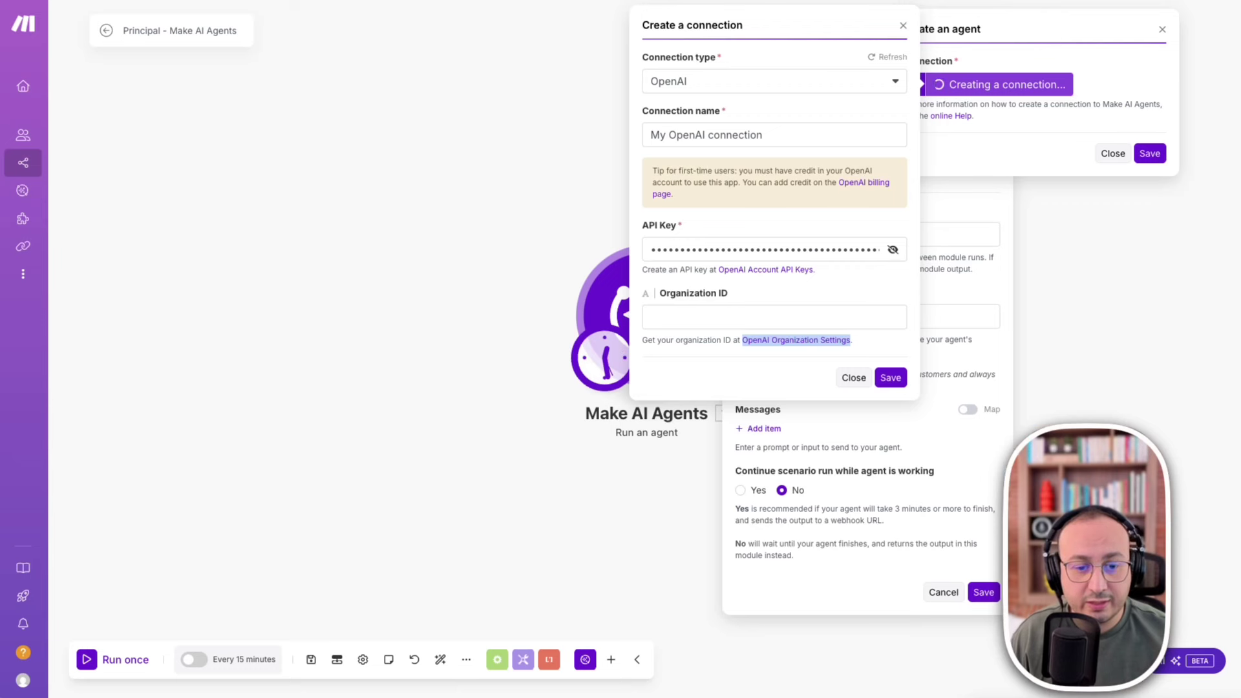
click(702, 321)
key(ctrl+v)
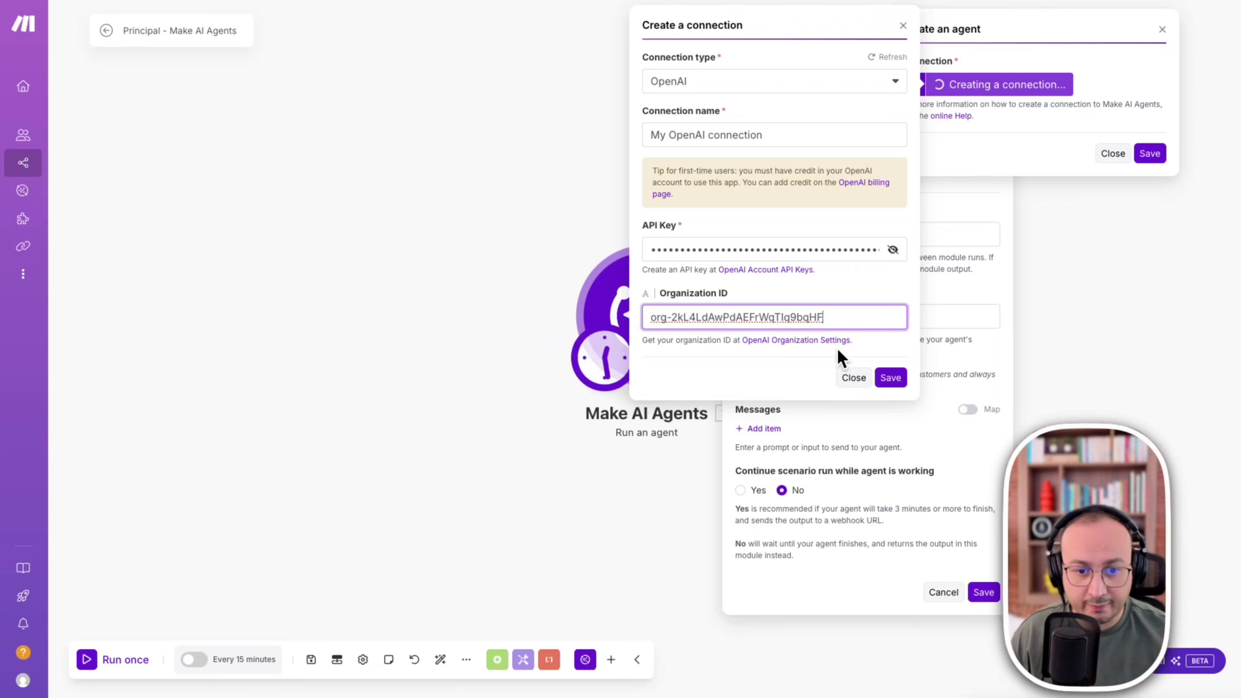
click(891, 377)
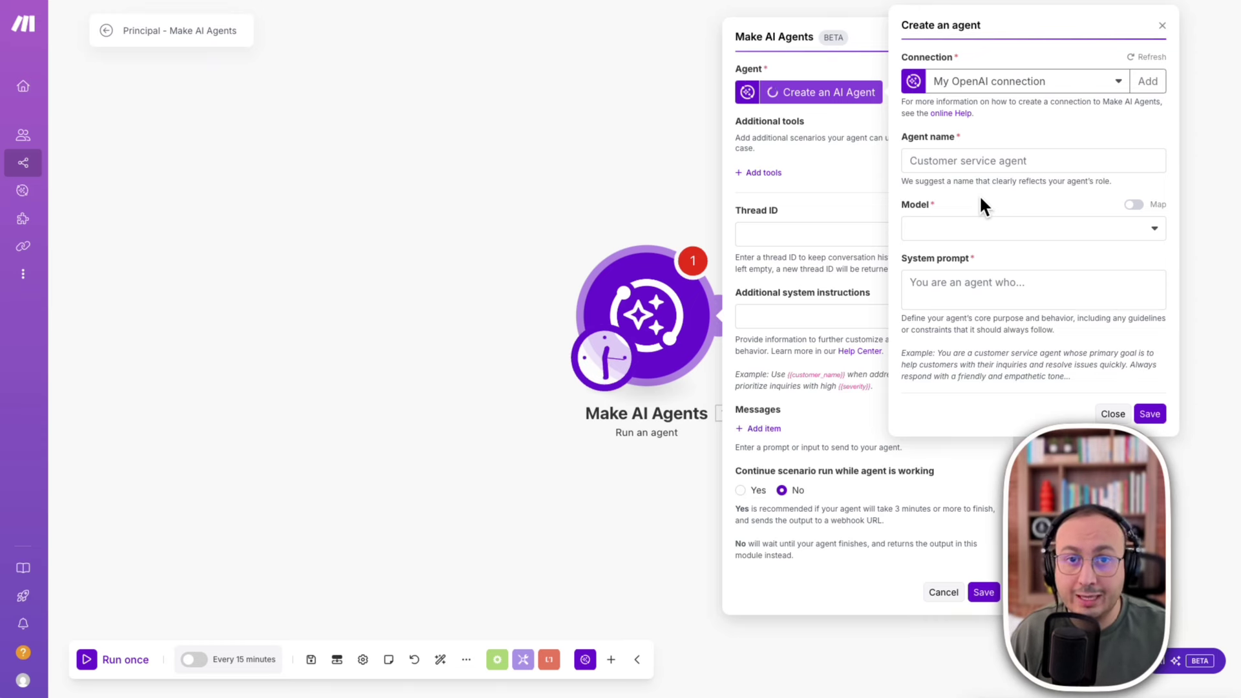
Name the new agent as the doctor's AI assistant and choose gpt-4o-mini as its model.
click(934, 162)
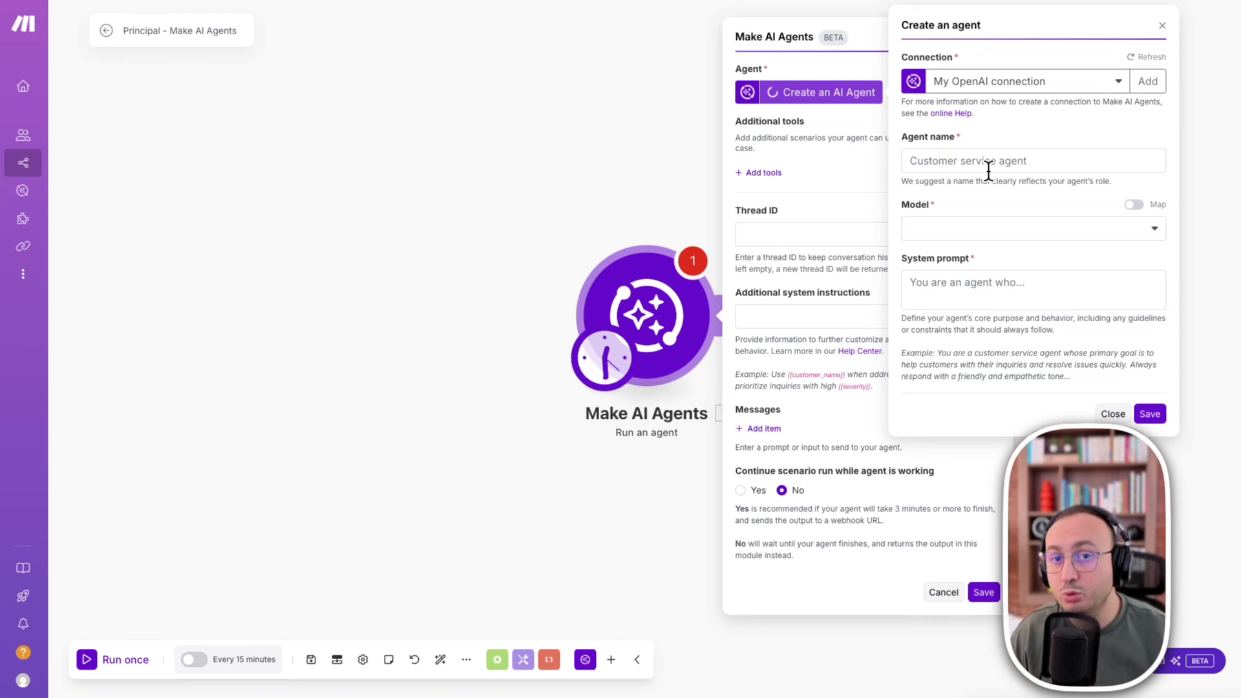
click(940, 160)
key(ctrl+v)
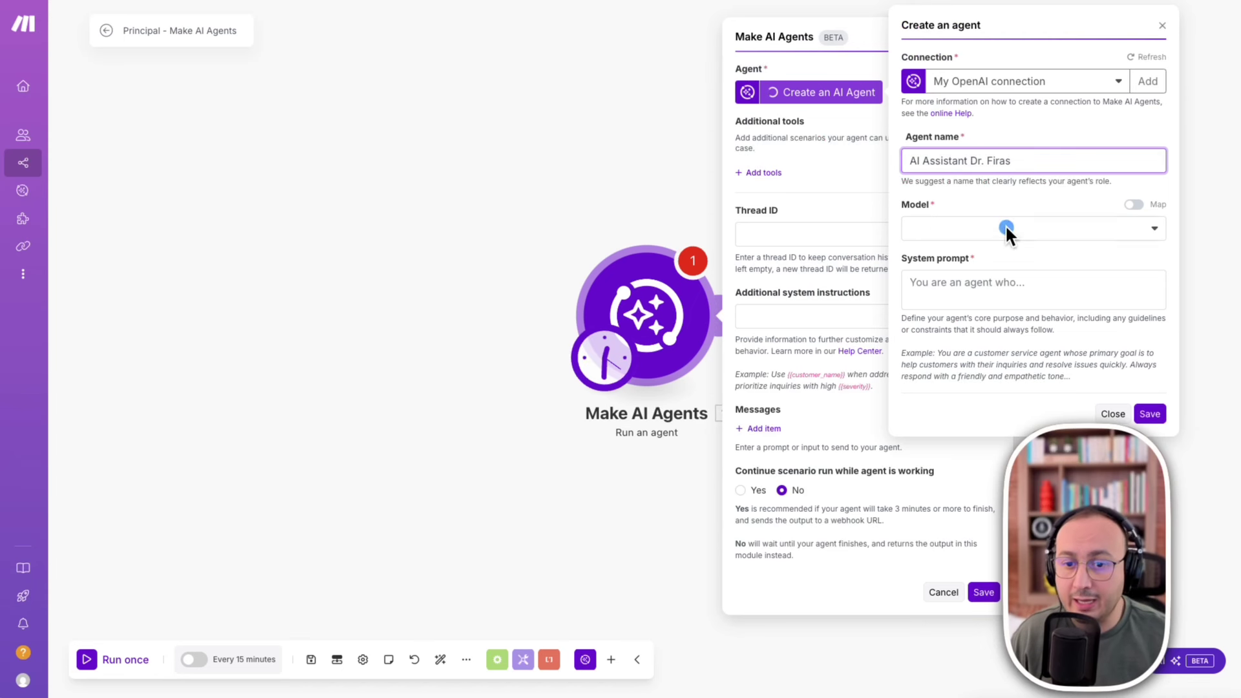
click(1007, 234)
click(939, 317)
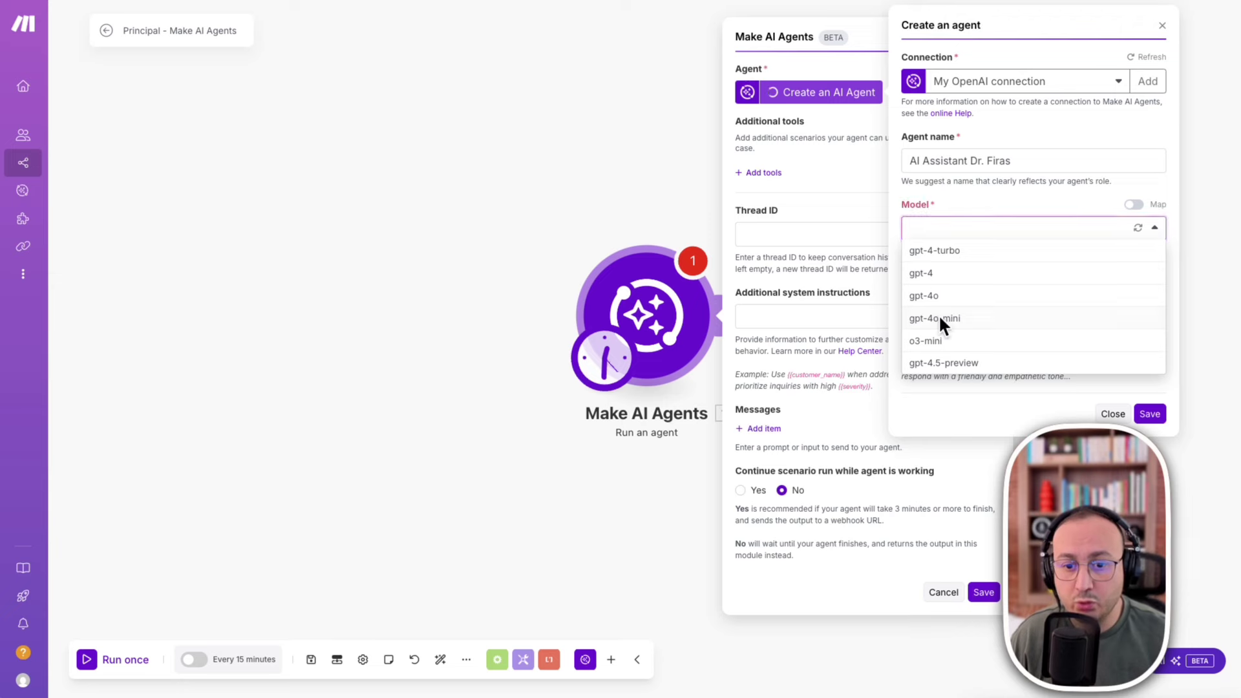
click(924, 227)
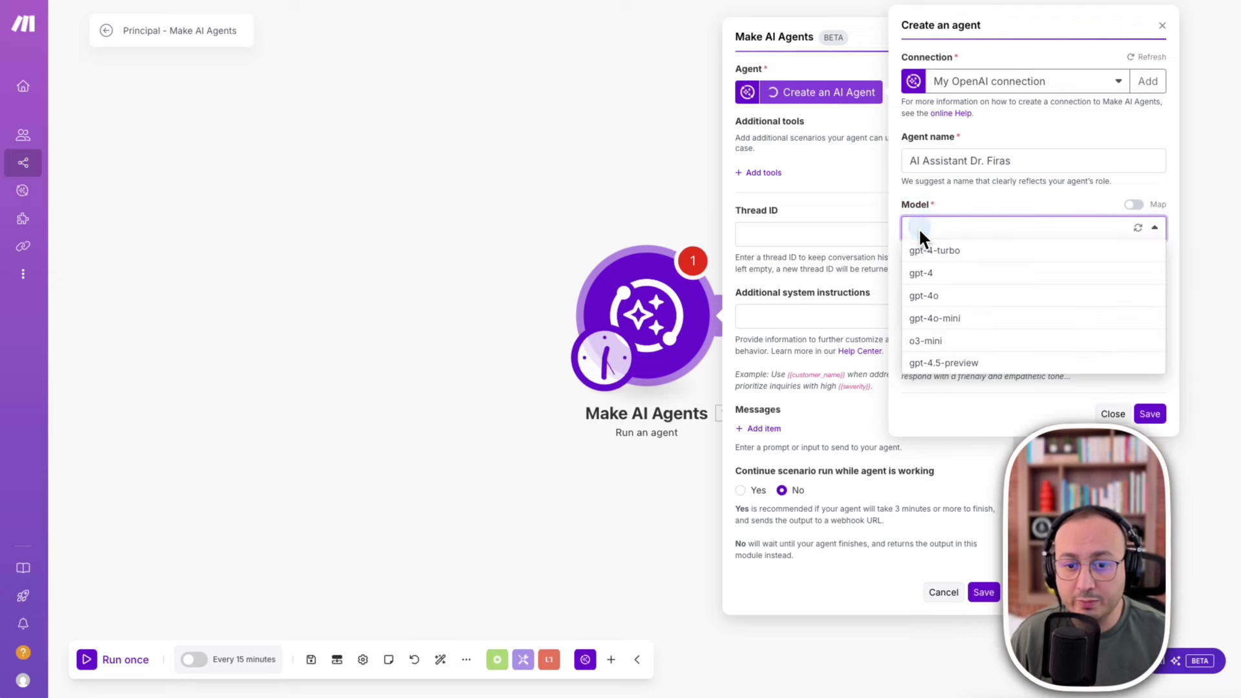
click(942, 316)
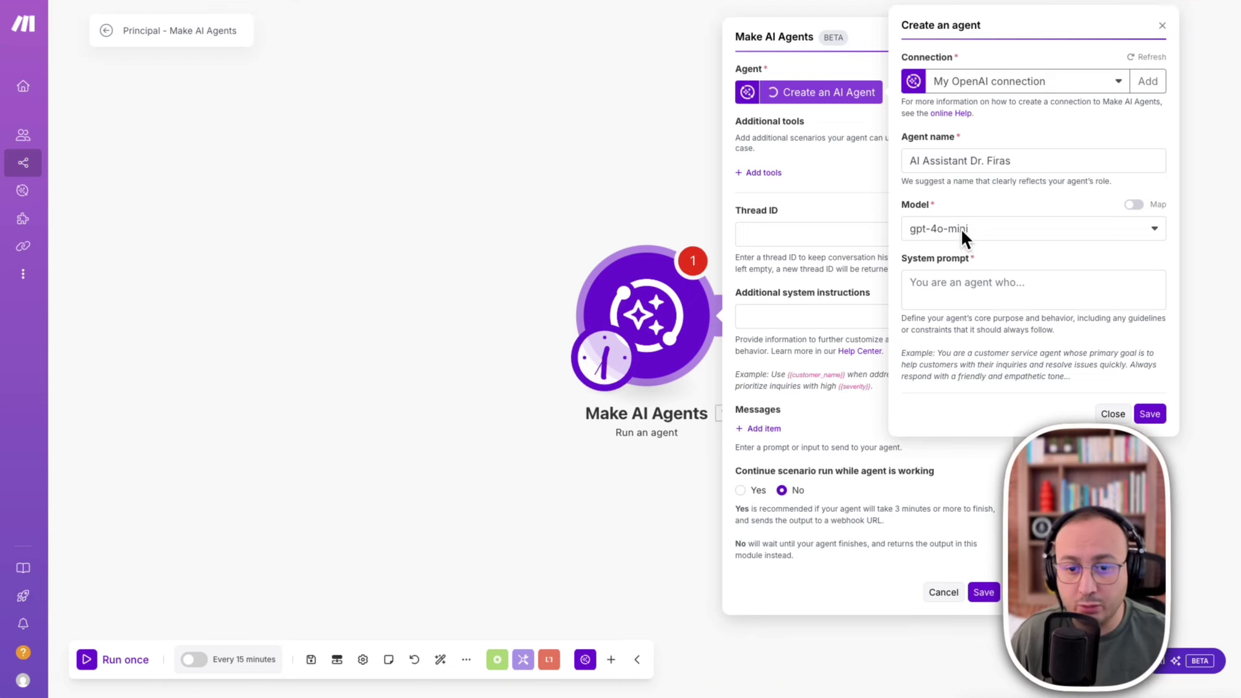
Enter a system prompt describing an AI assistant helping the doctor complete his daily tasks, and save the agent and its module.
click(939, 272)
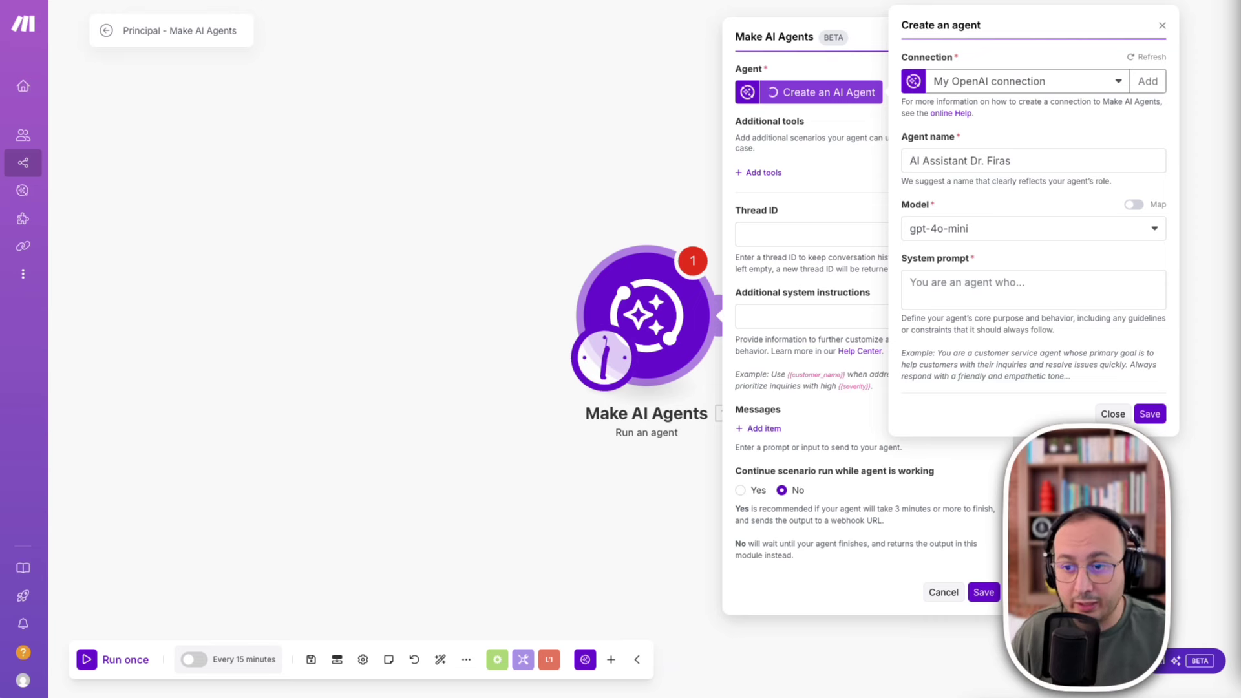
click(920, 279)
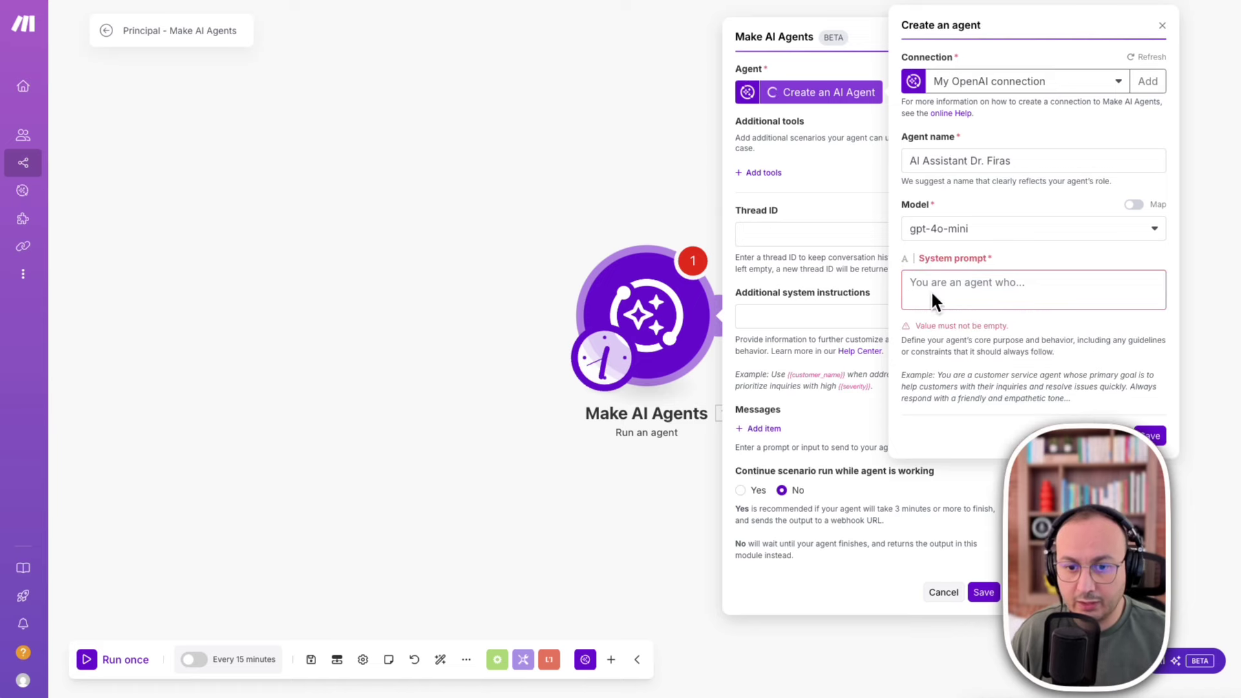
key(ctrl+v)
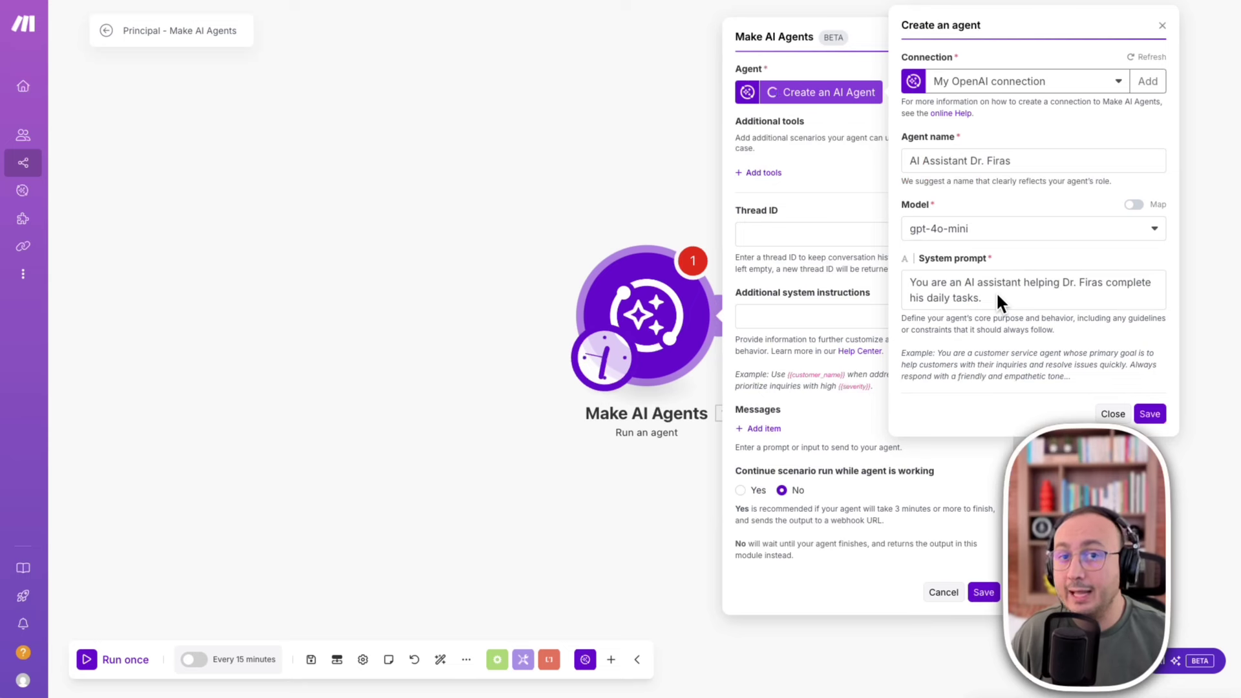
click(1063, 299)
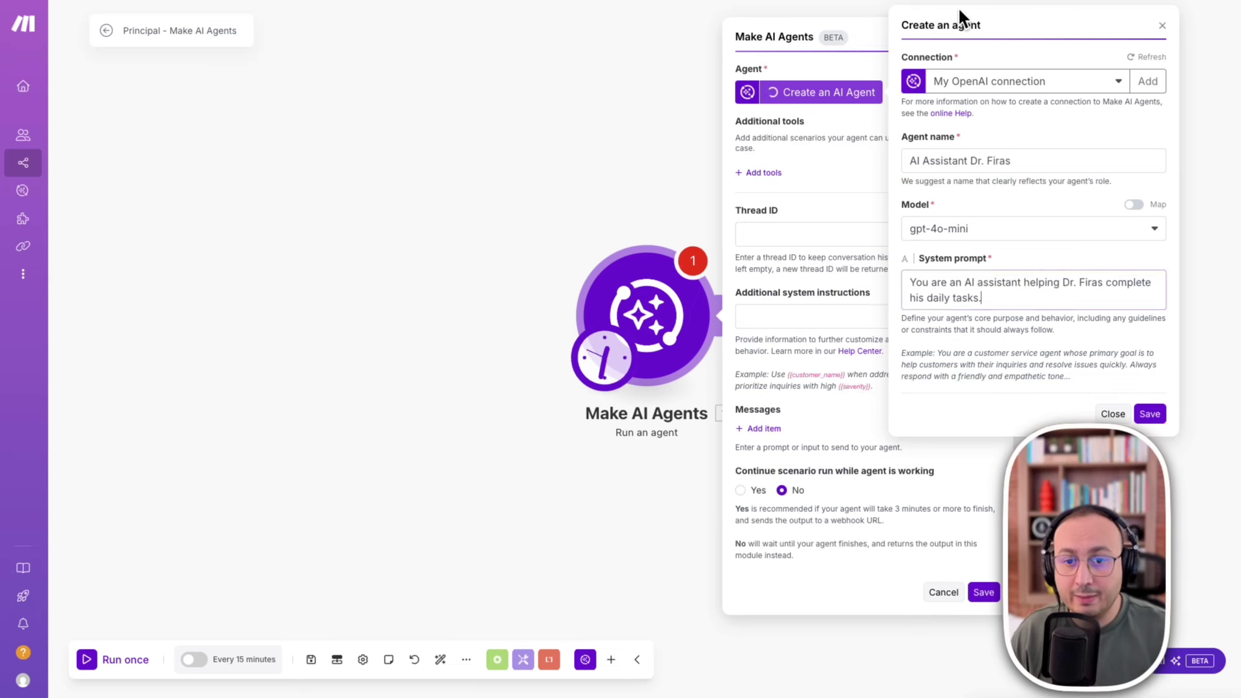
click(1160, 412)
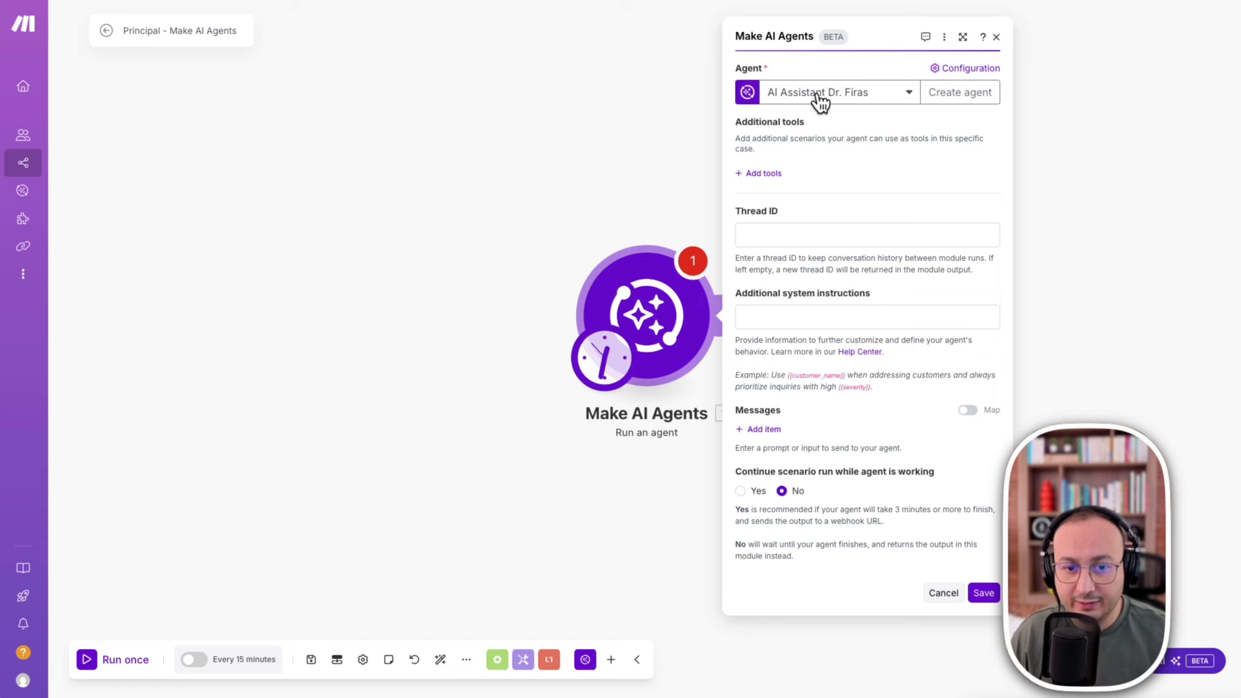
click(983, 593)
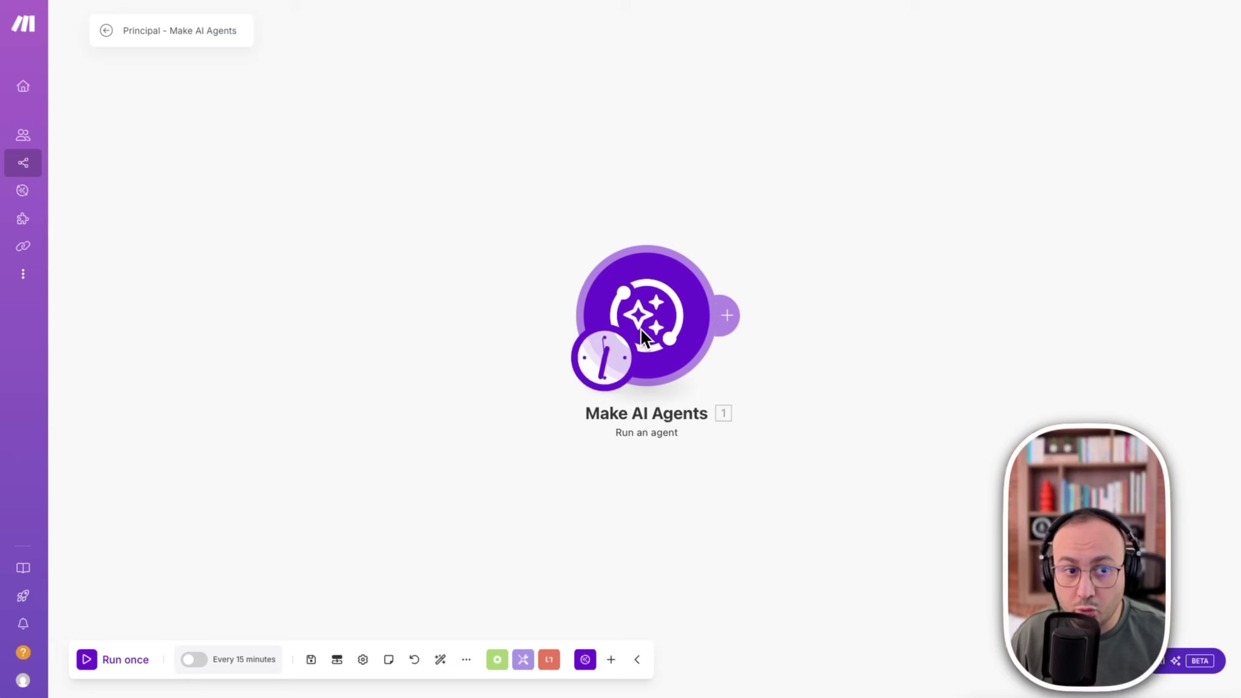
click(378, 119)
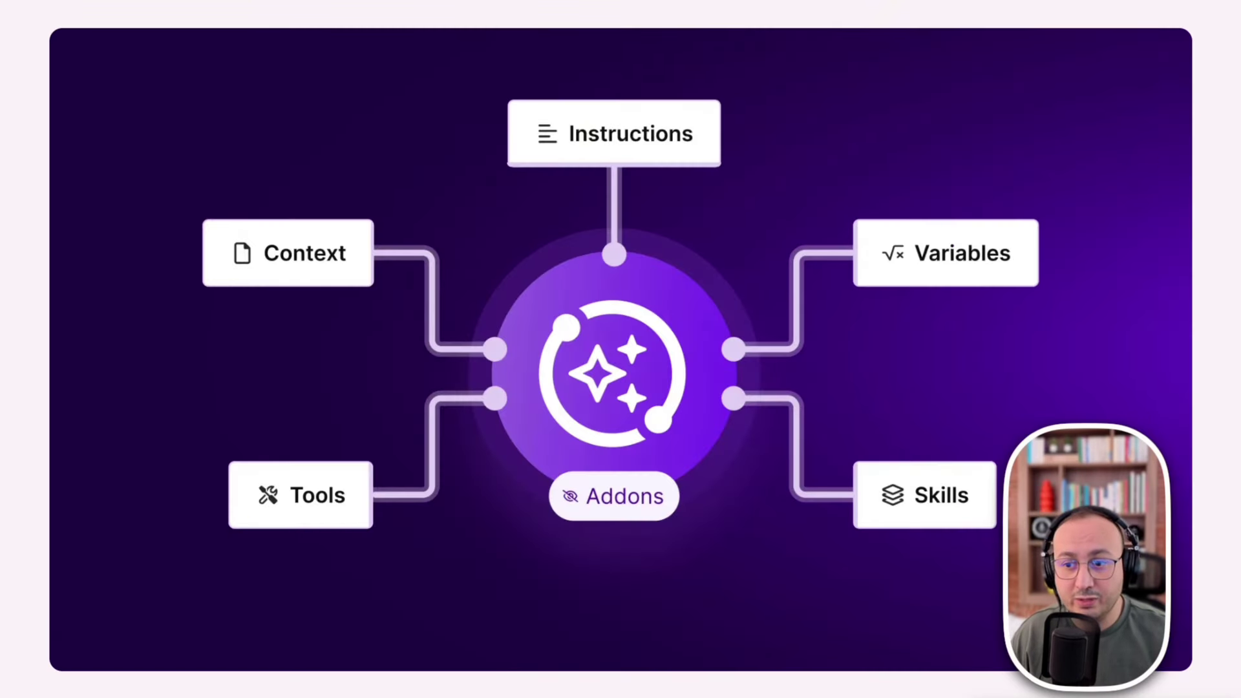
drag(786, 60, 438, 407)
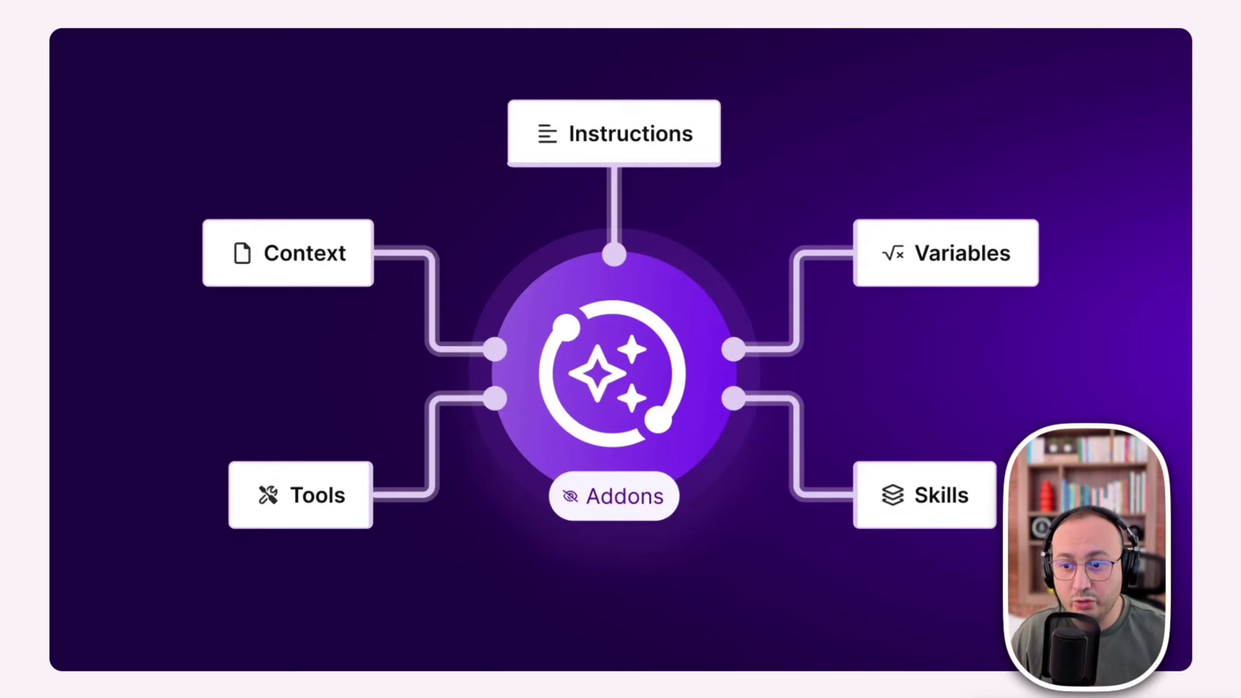
drag(769, 52, 432, 468)
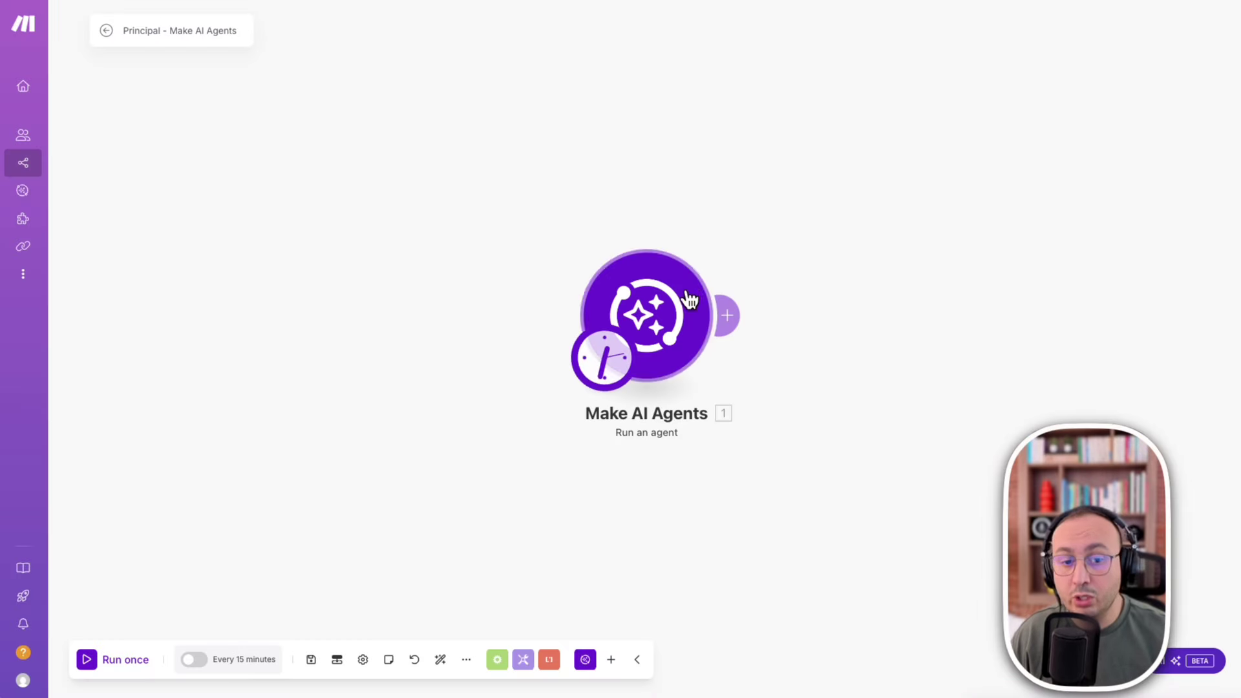
click(675, 313)
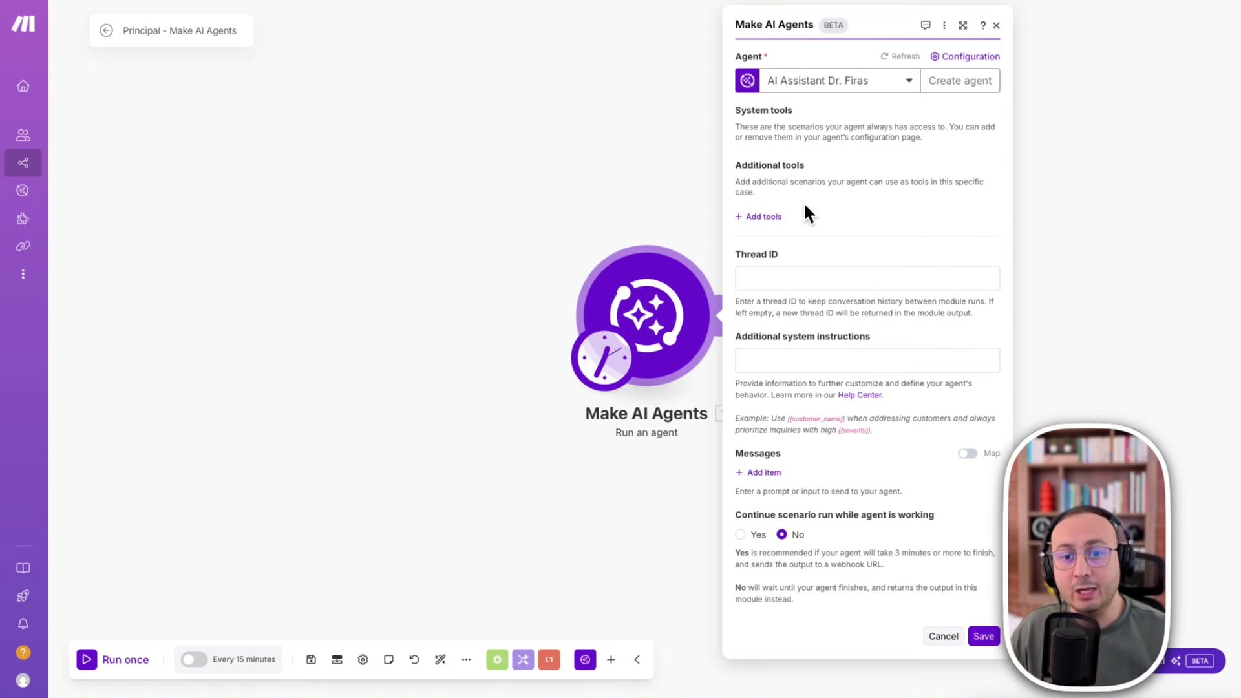
click(195, 257)
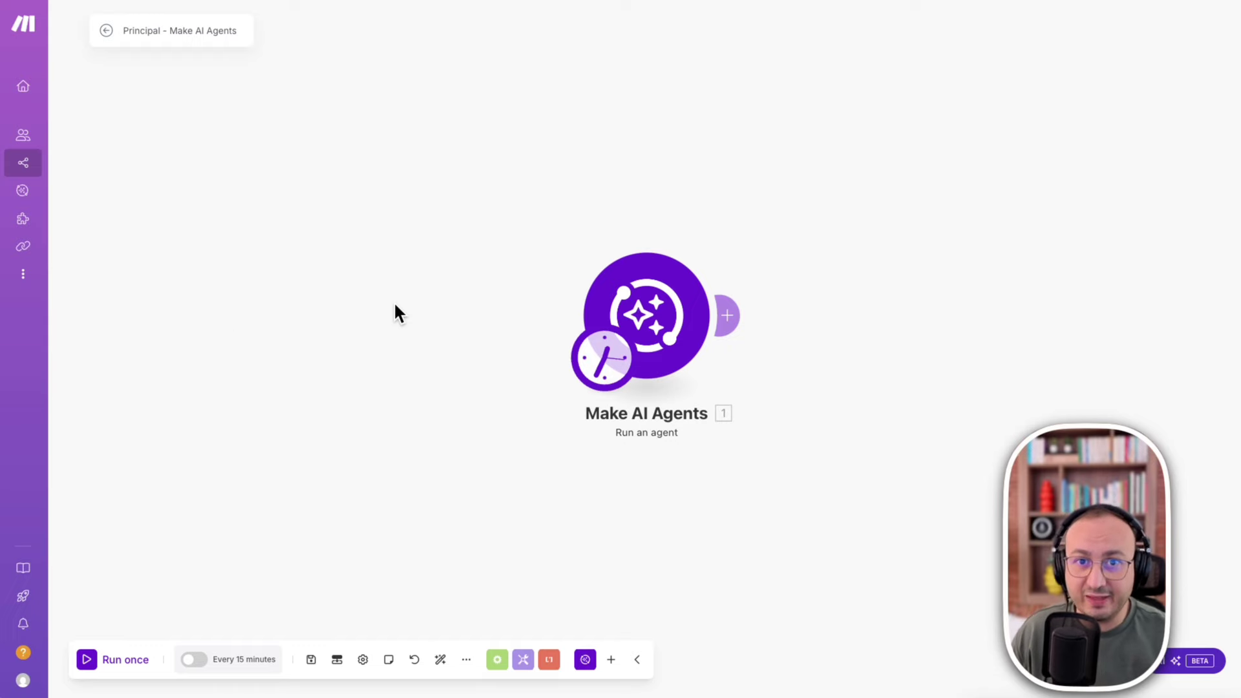
Add an empty module ahead of the Make AI Agents module and show all modules of the Telegram Bot app.
right_click(207, 311)
click(245, 327)
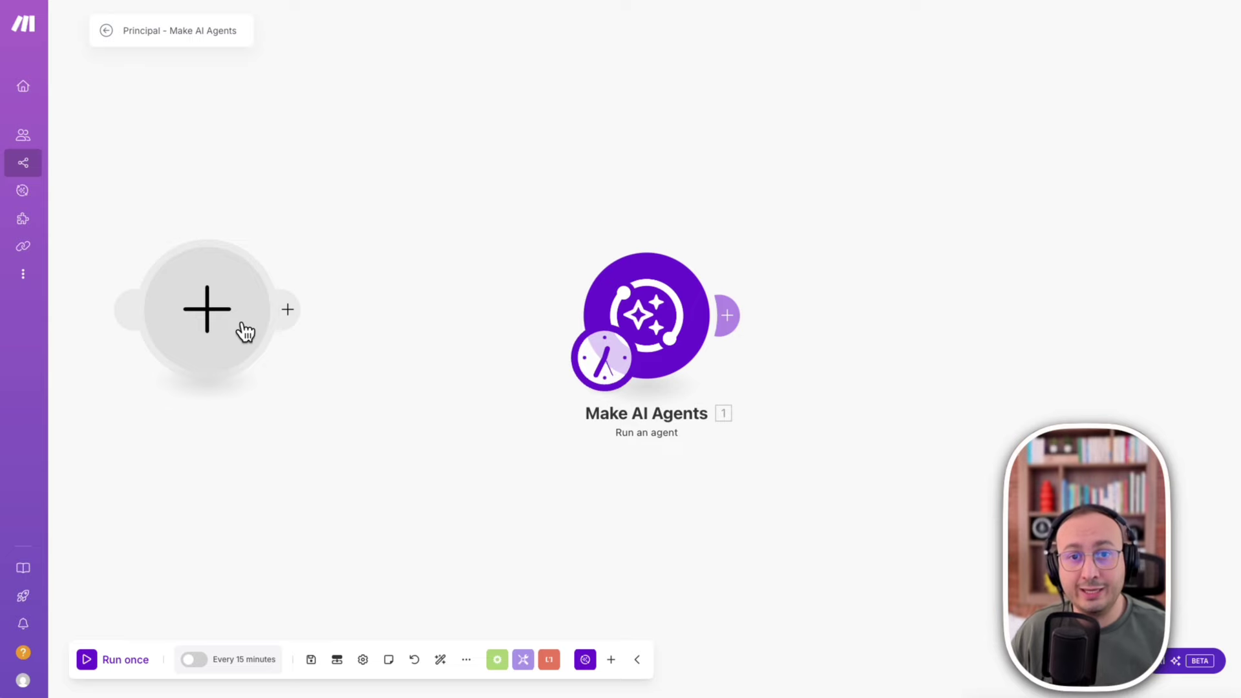
click(216, 349)
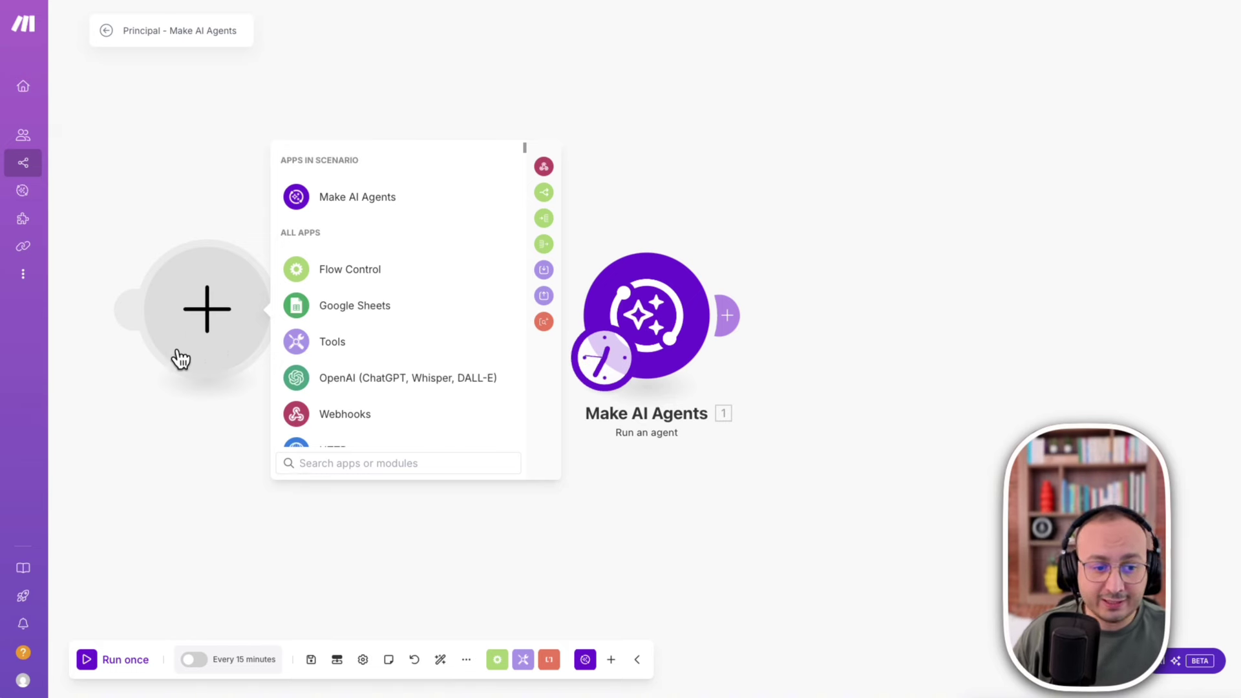
text(tele)
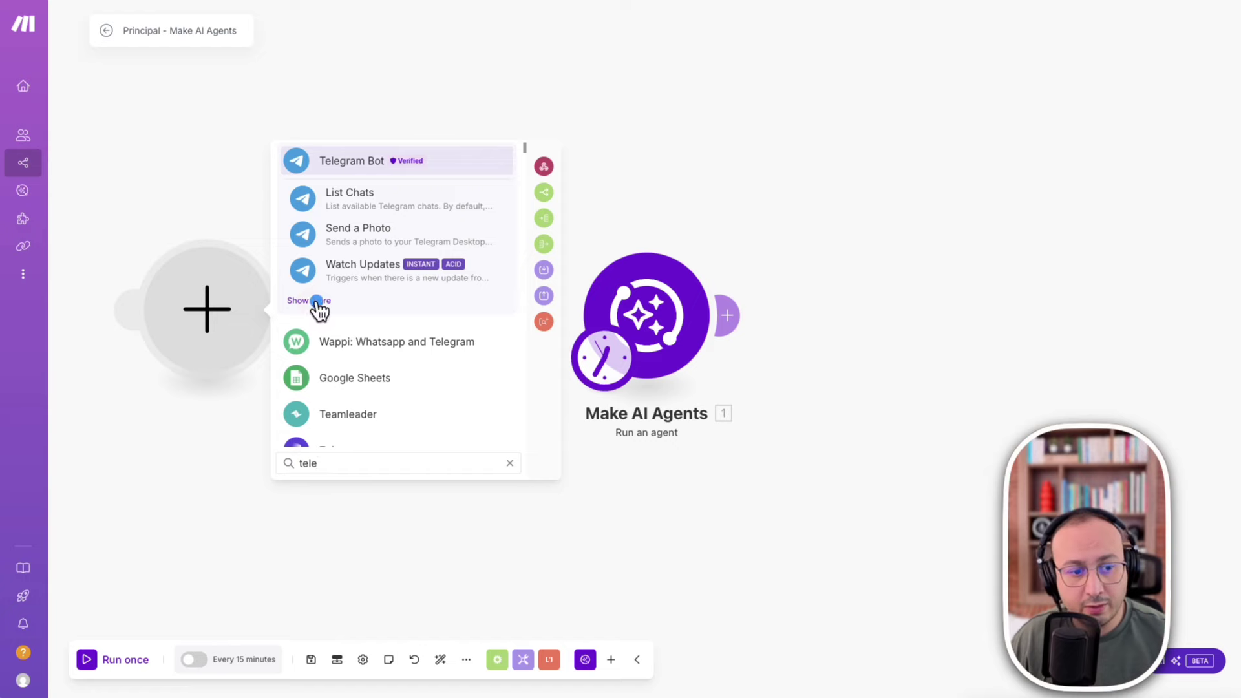
click(316, 299)
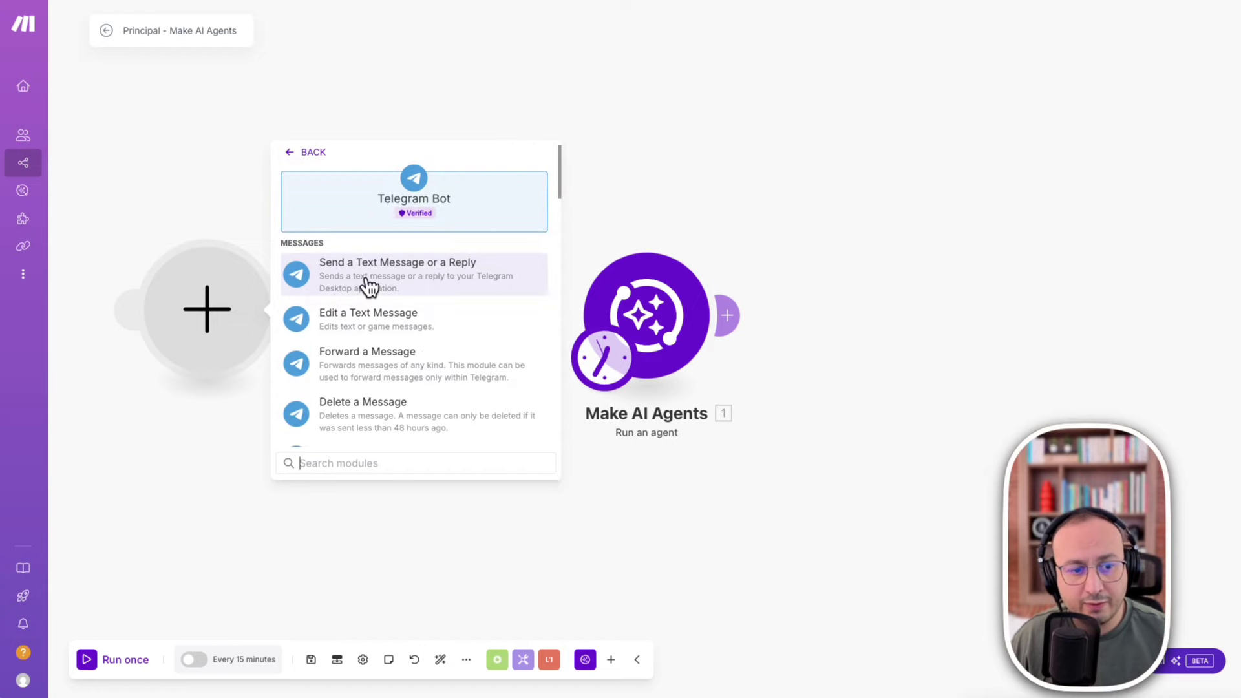
Choose the Telegram Bot Watch Updates trigger for the empty module.
scroll(465, 390, down, 2)
scroll(465, 390, down, 12)
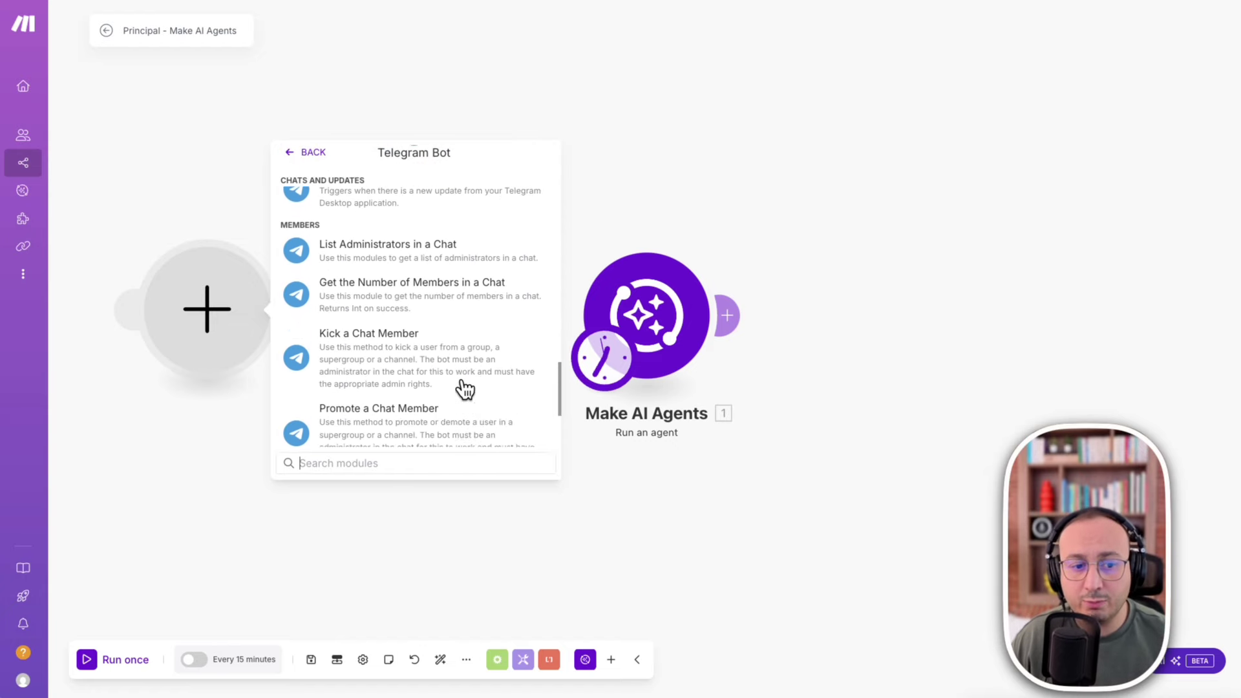
scroll(476, 354, up, 10)
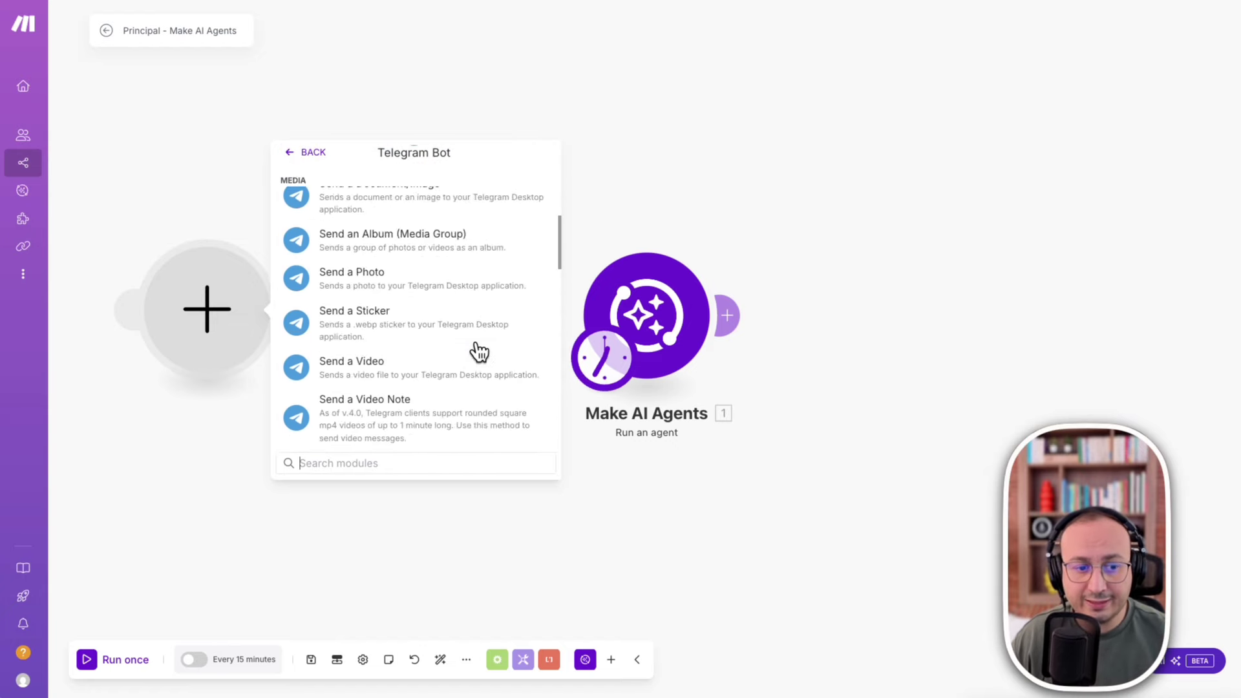
scroll(479, 352, up, 3)
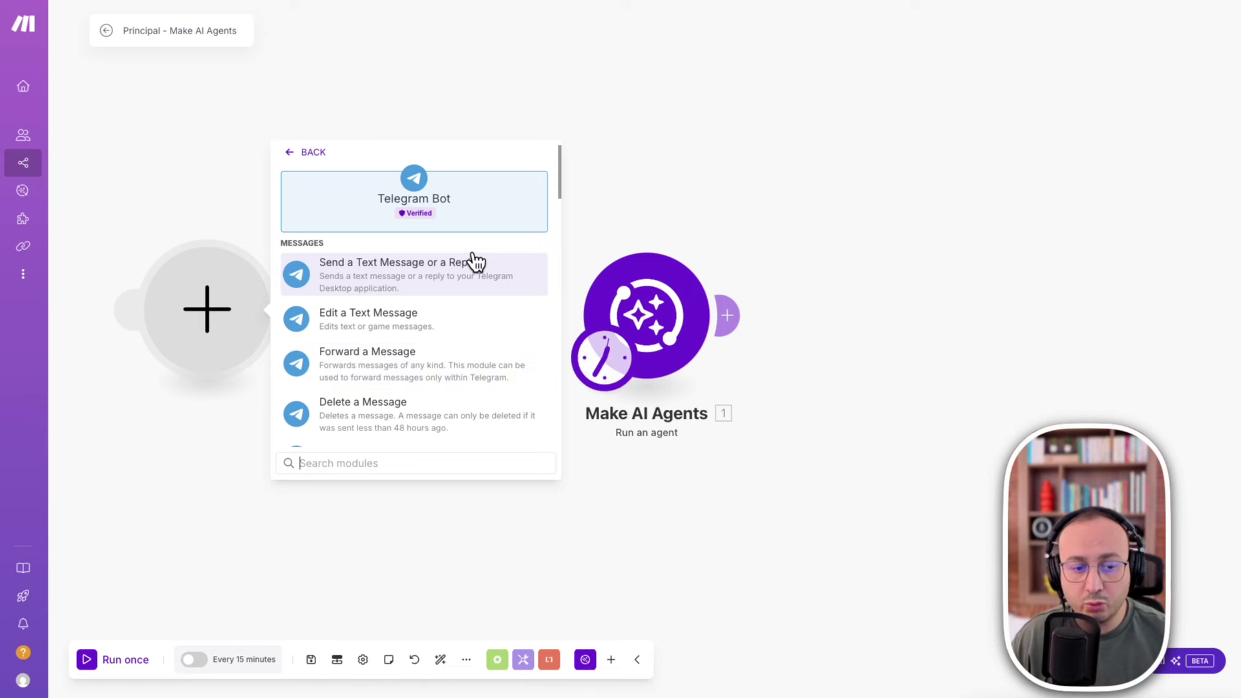
scroll(479, 308, down, 5)
scroll(466, 327, down, 3)
scroll(466, 327, up, 3)
scroll(466, 328, down, 4)
scroll(466, 327, down, 6)
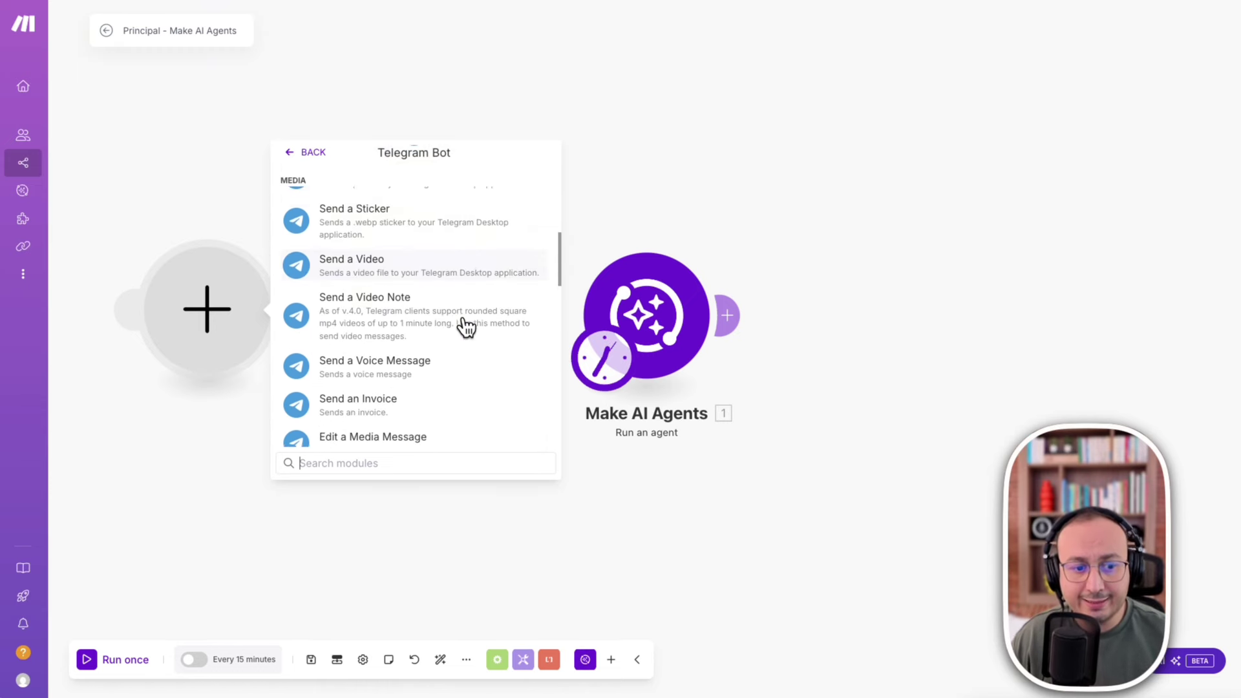
scroll(465, 327, down, 5)
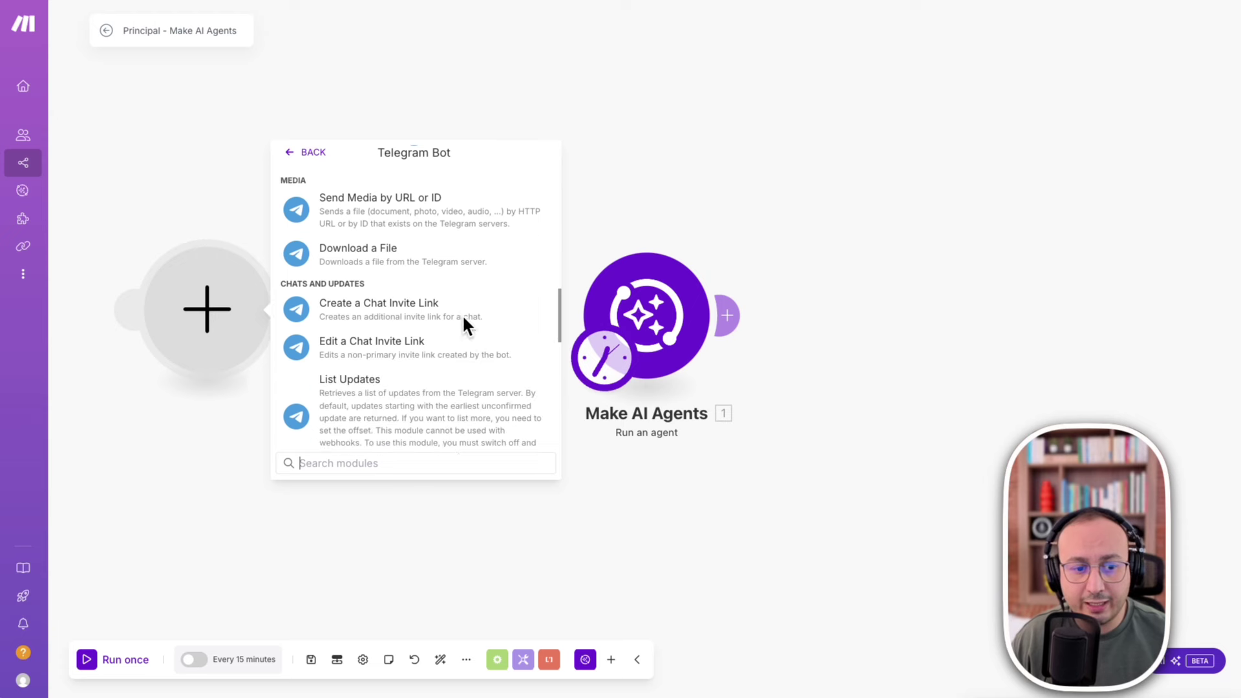
scroll(464, 321, down, 3)
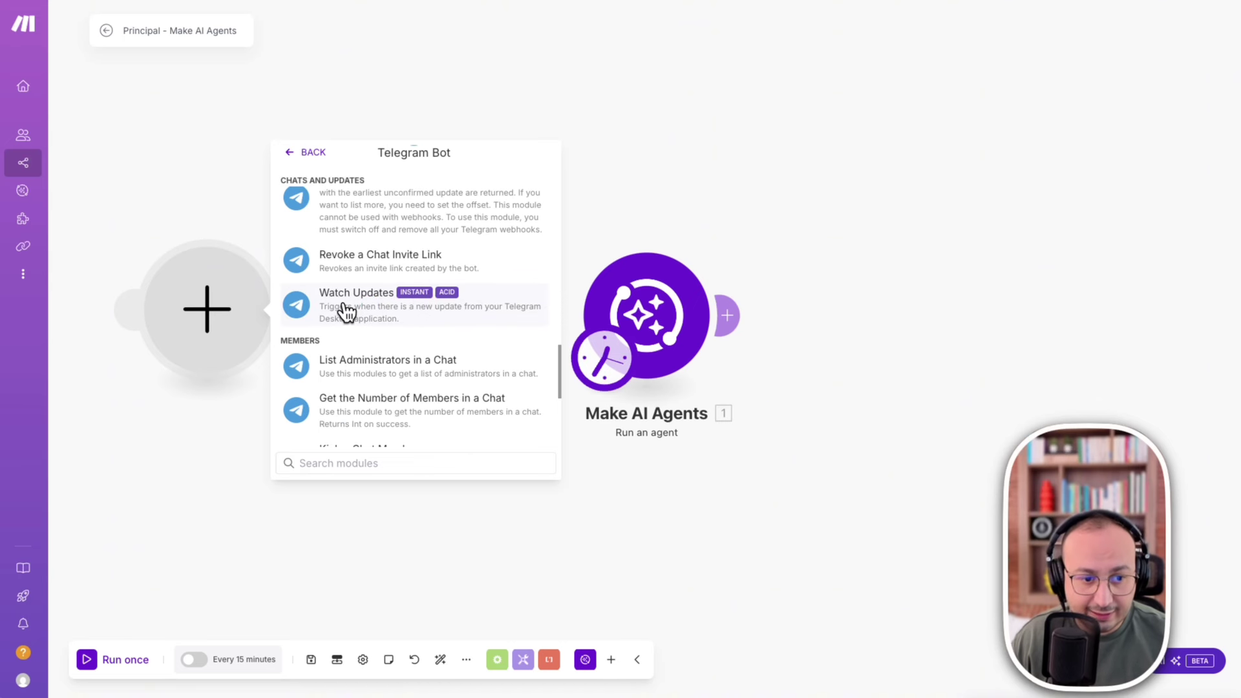
click(347, 313)
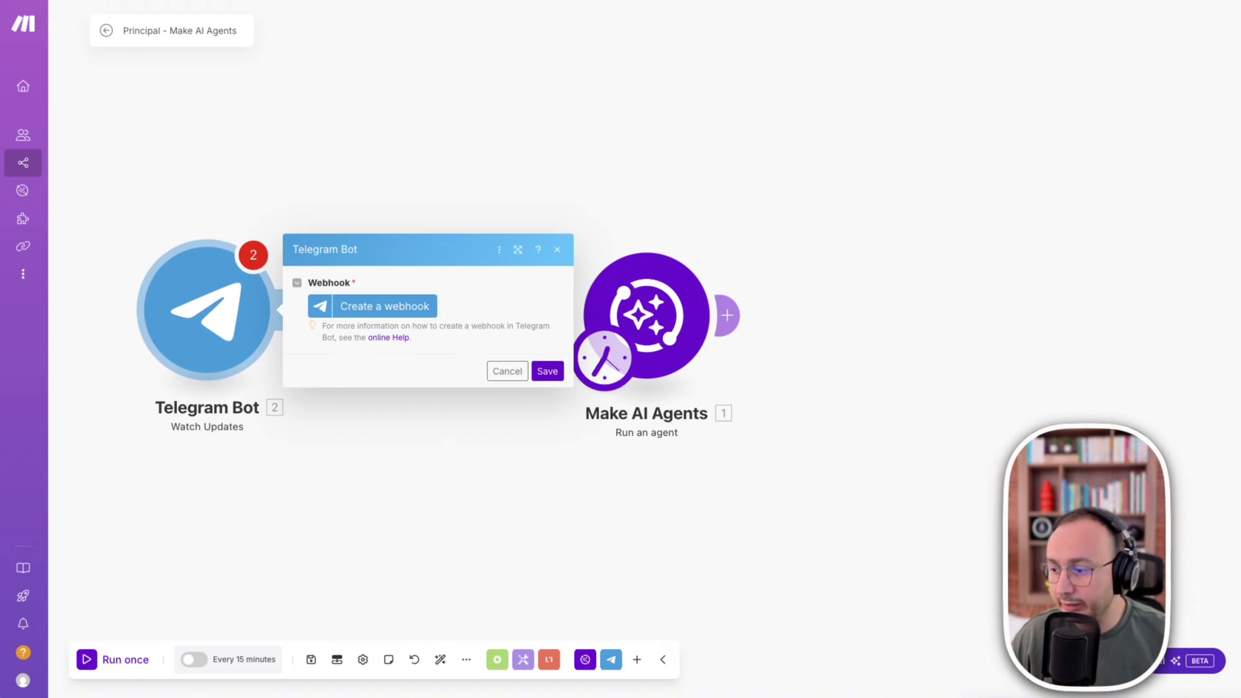
drag(1240, 265, 950, 46)
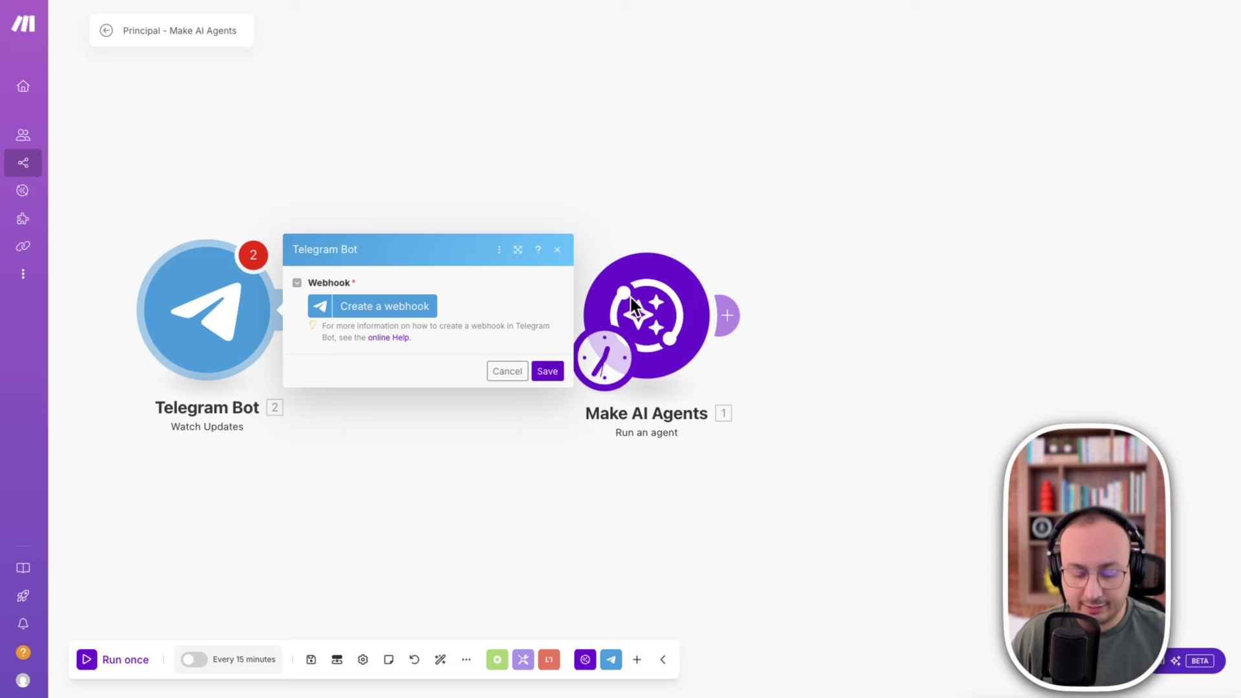
Start a new webhook for the Telegram Bot trigger and name it "My Telegram Bot - assistant".
click(364, 307)
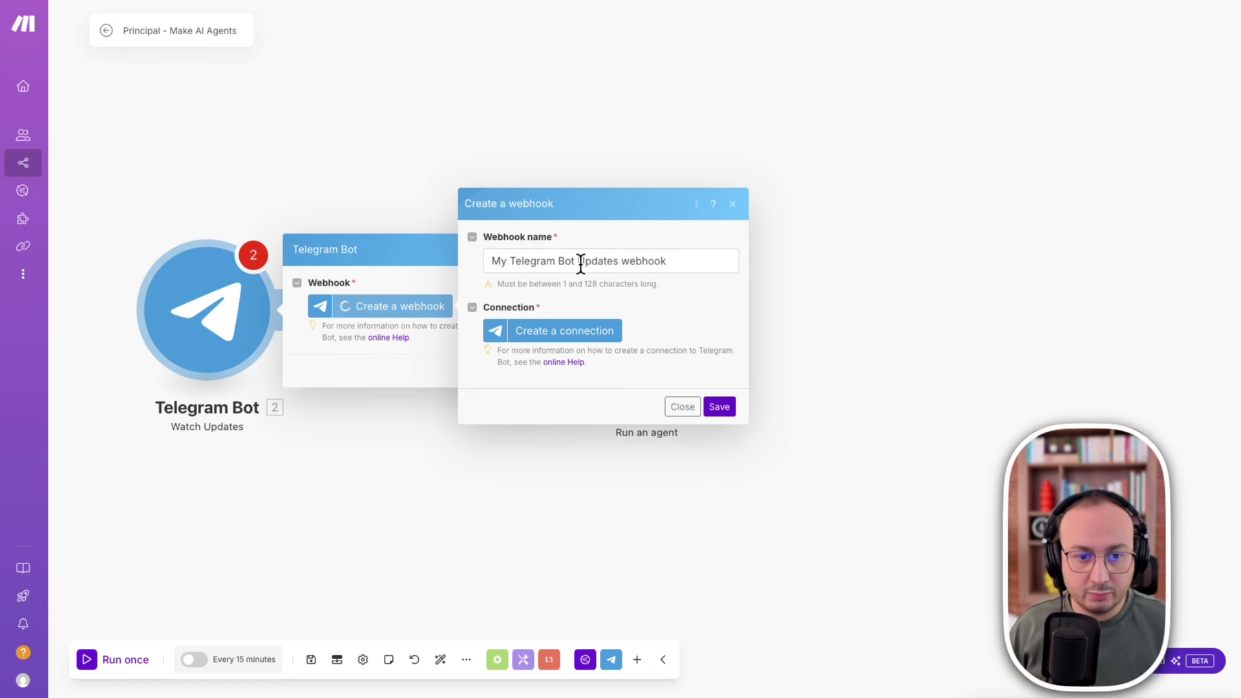
drag(581, 260, 732, 261)
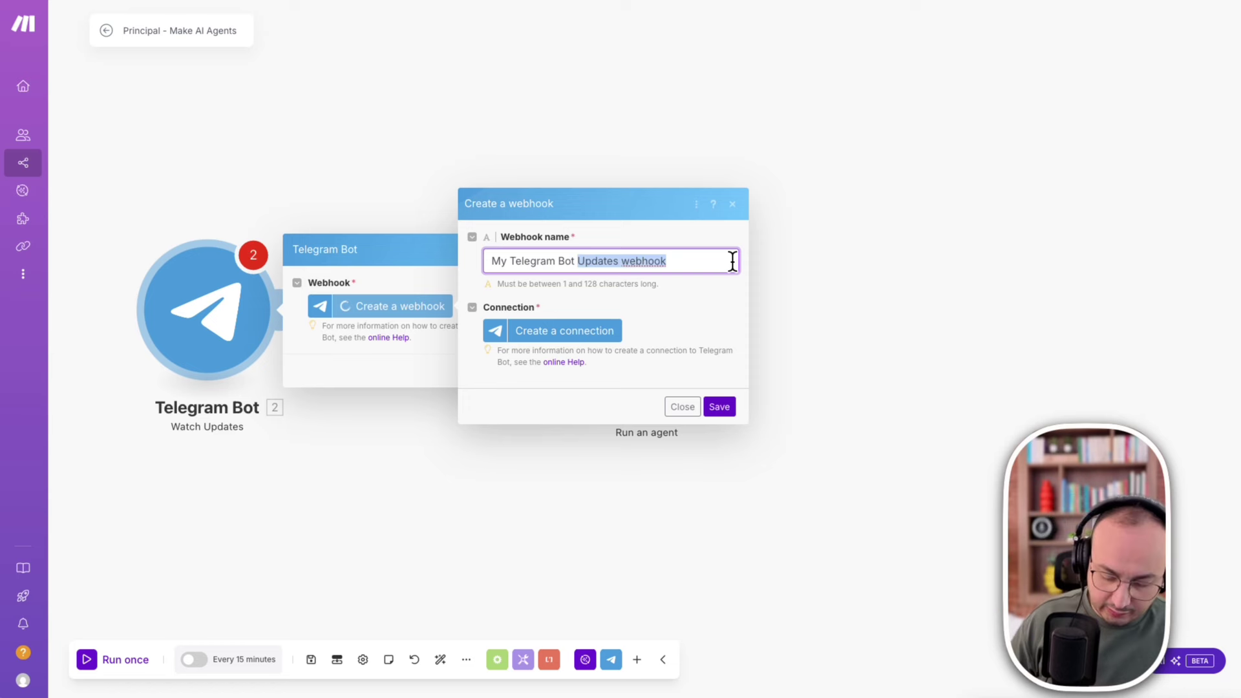
text(- assistant)
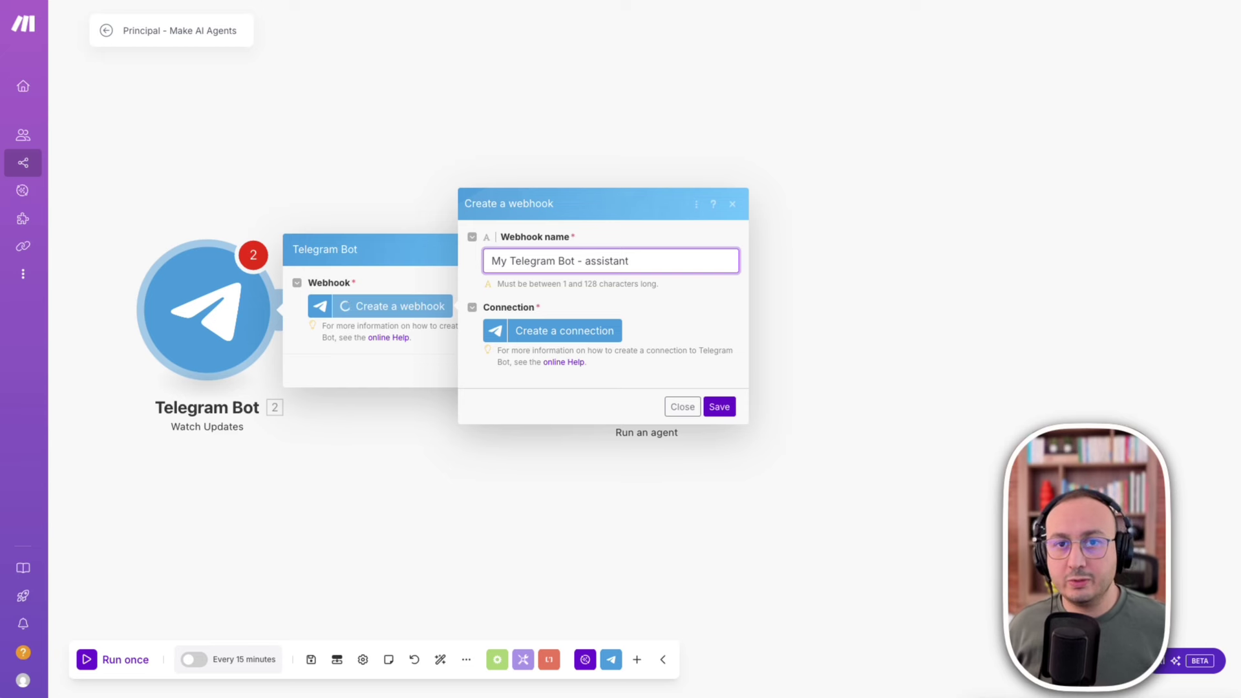
key(Tab)
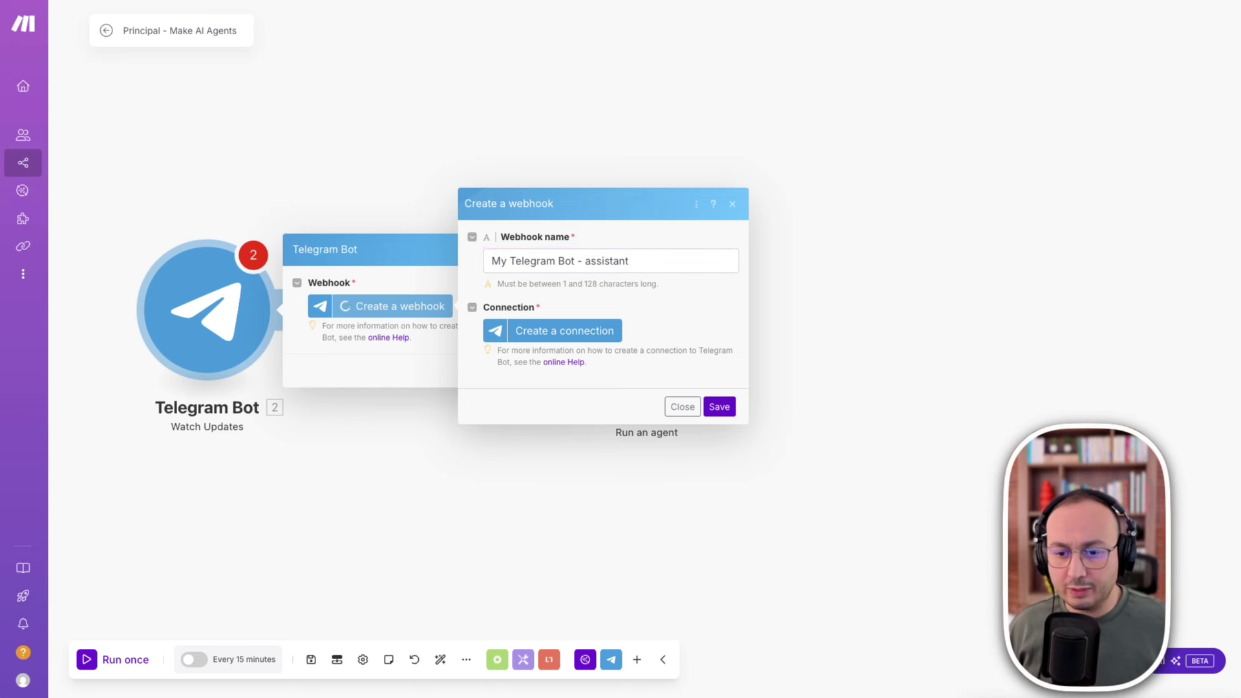
drag(1237, 155, 906, 58)
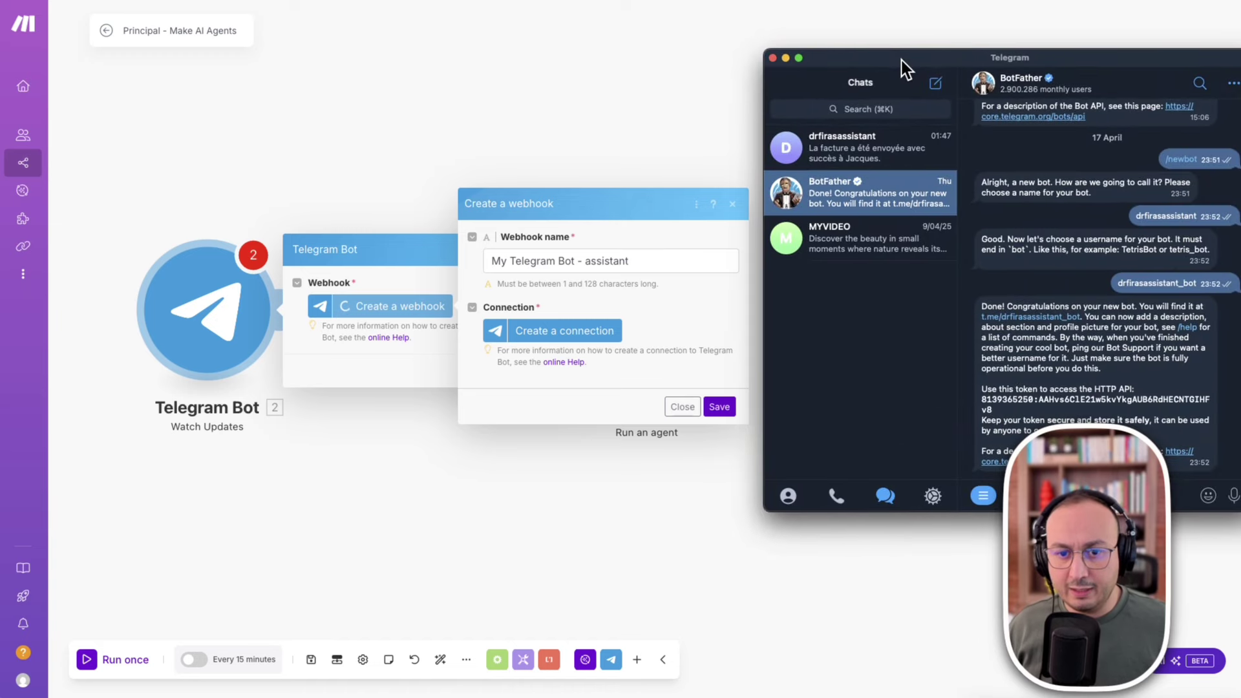
key(ctrl+a)
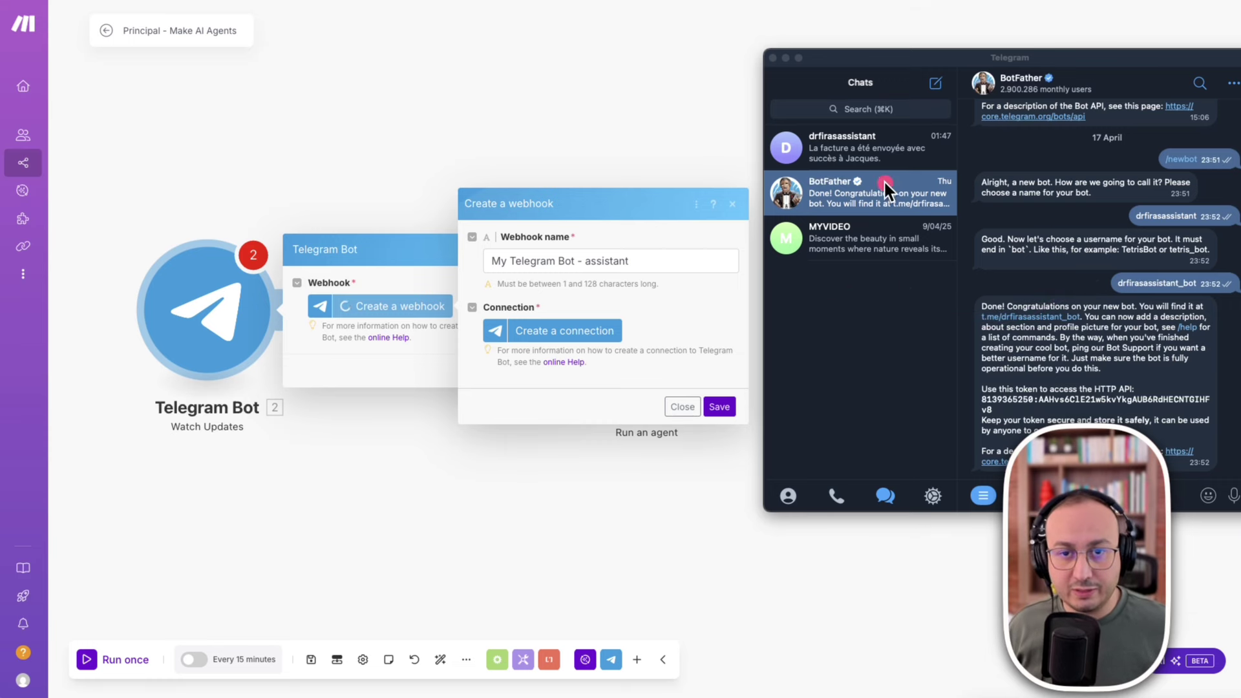
click(956, 51)
key(super+h)
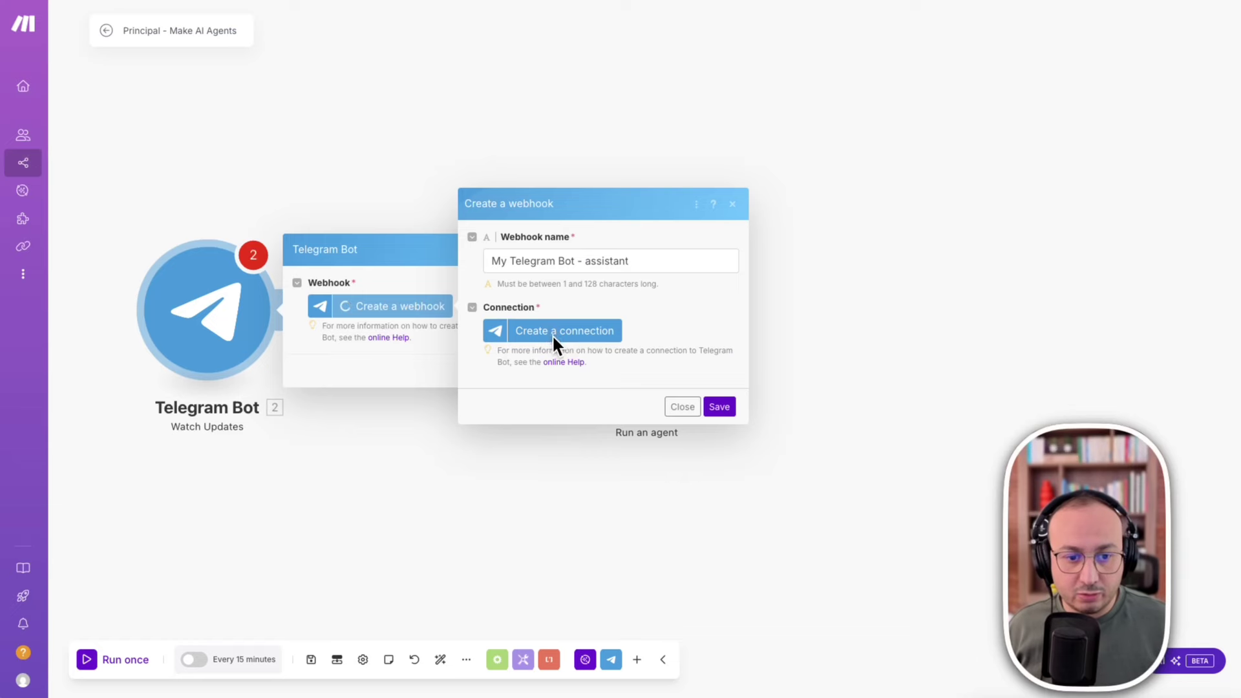
Start a new connection for the webhook and name it "My Telegram Bot connection - assistant".
click(566, 329)
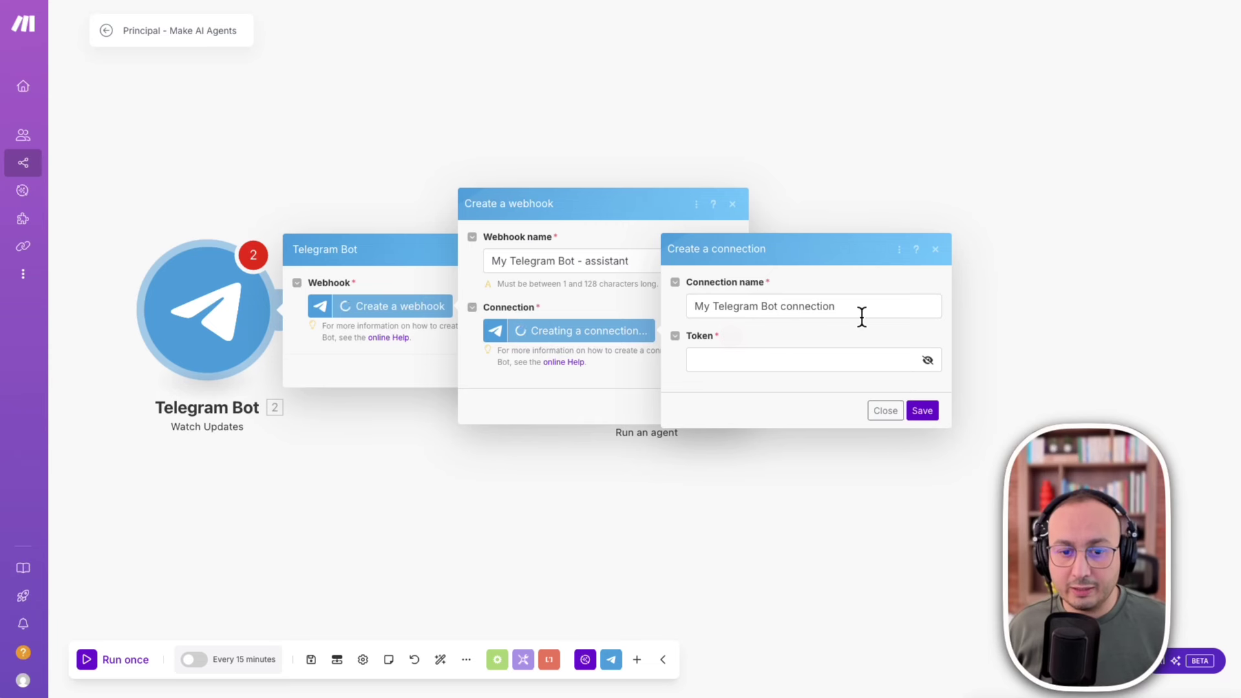
click(852, 306)
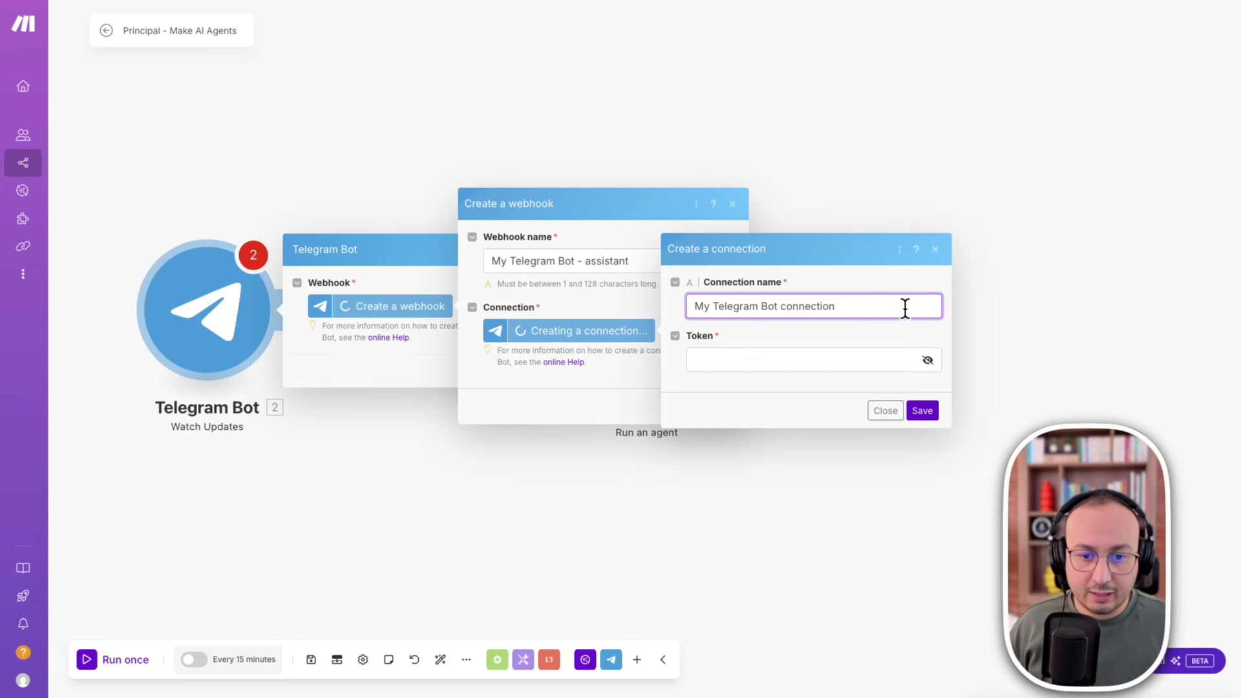
text(- assis)
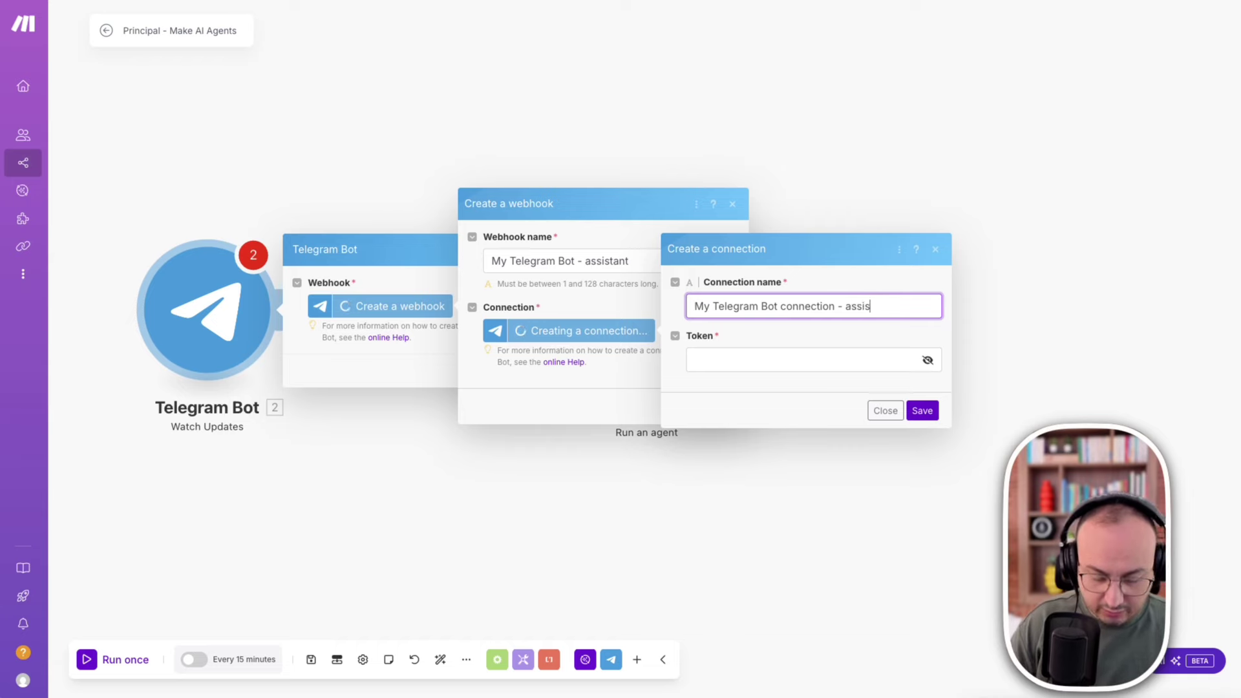
text(tant)
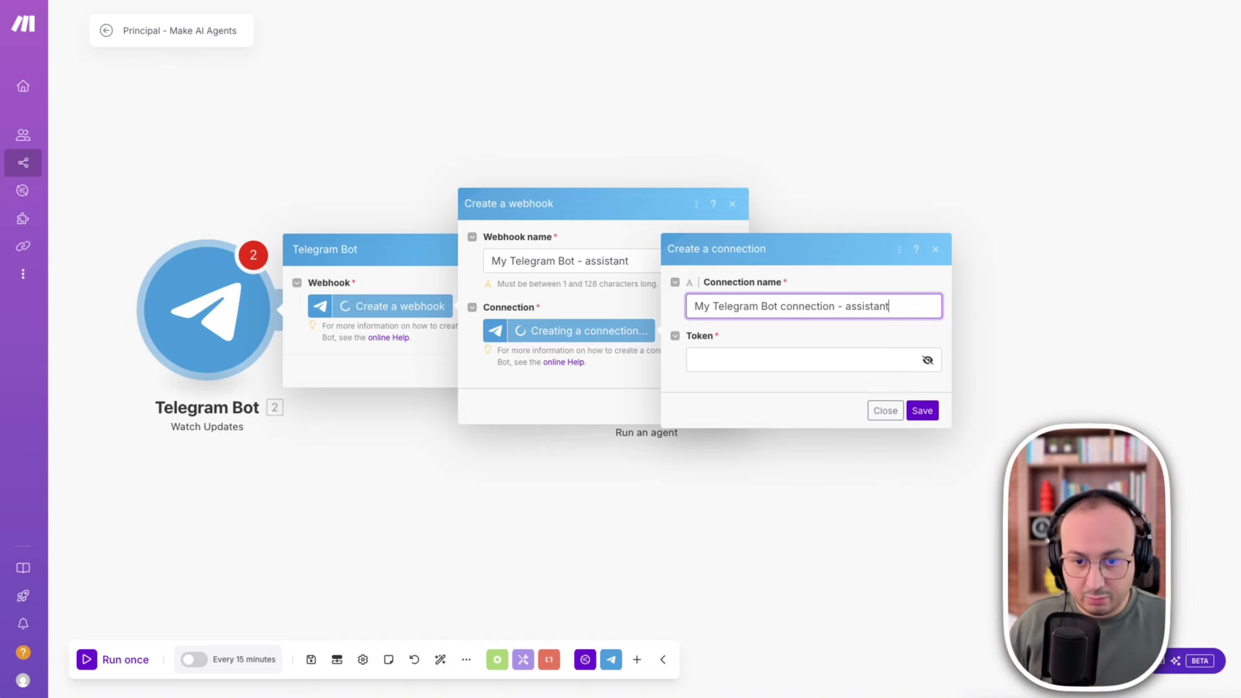
Switch to Telegram and send the /newbot command in the BotFather chat.
mouse_move(1240, 159)
mouse_down()
mouse_move(711, 37)
mouse_move(600, 62)
mouse_up()
click(508, 205)
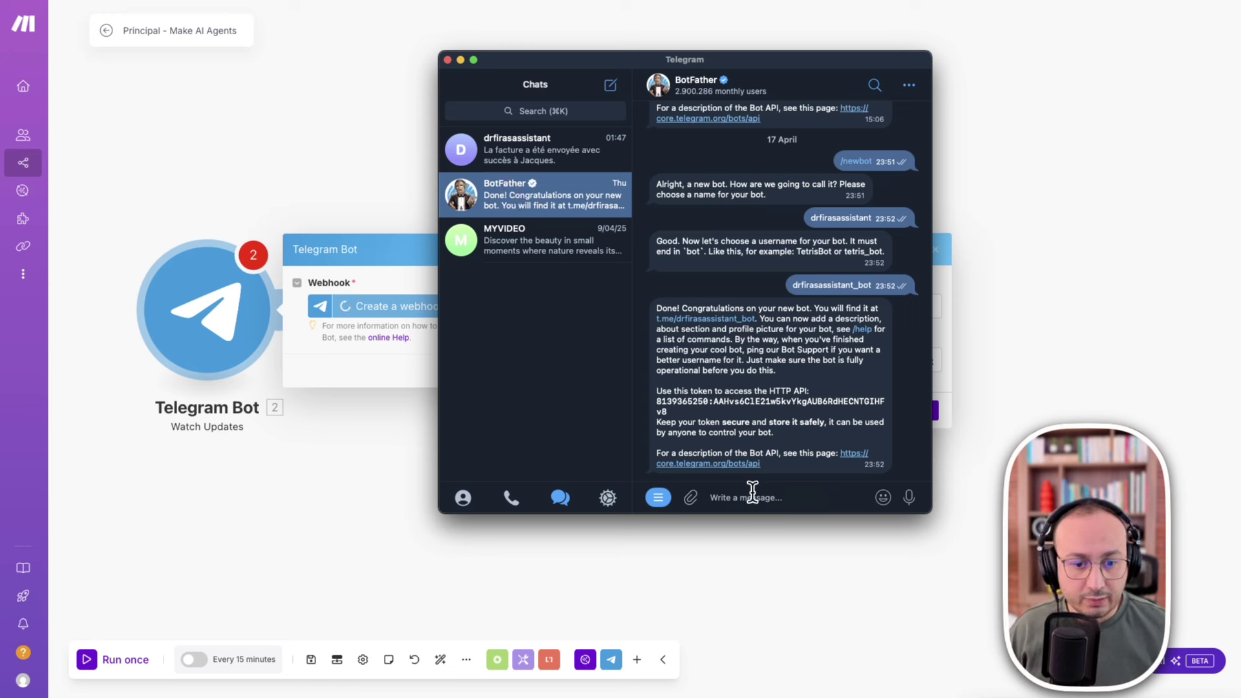
click(753, 497)
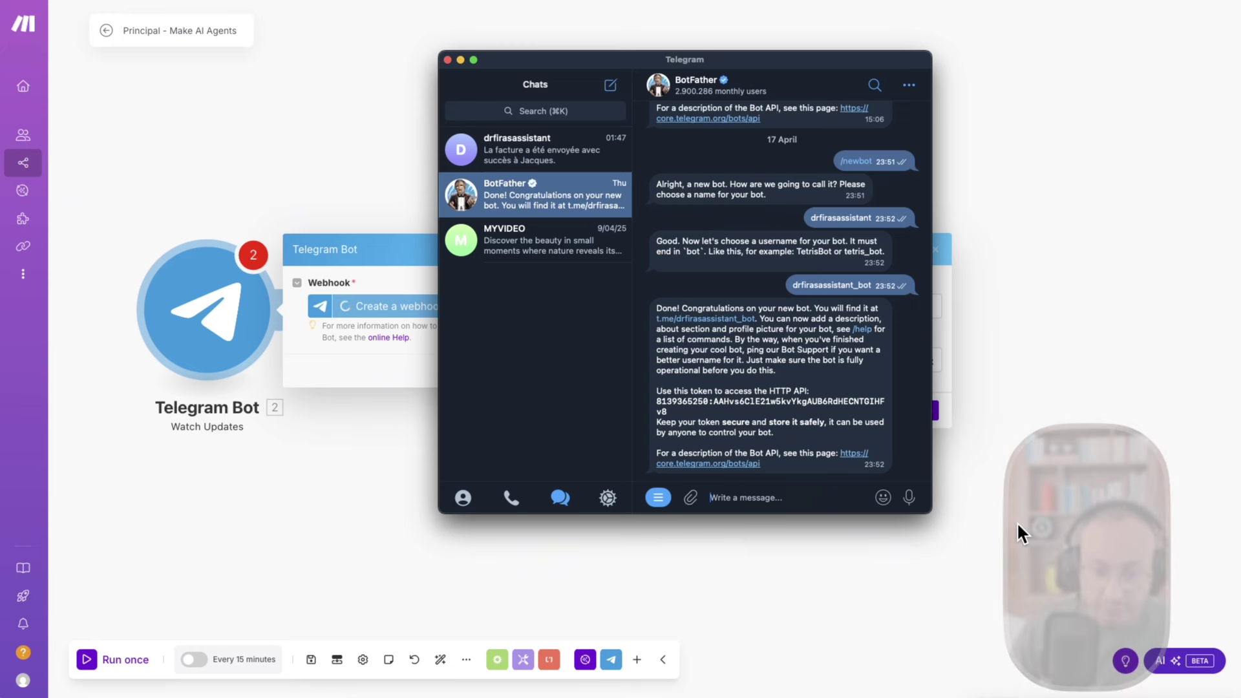
text(/)
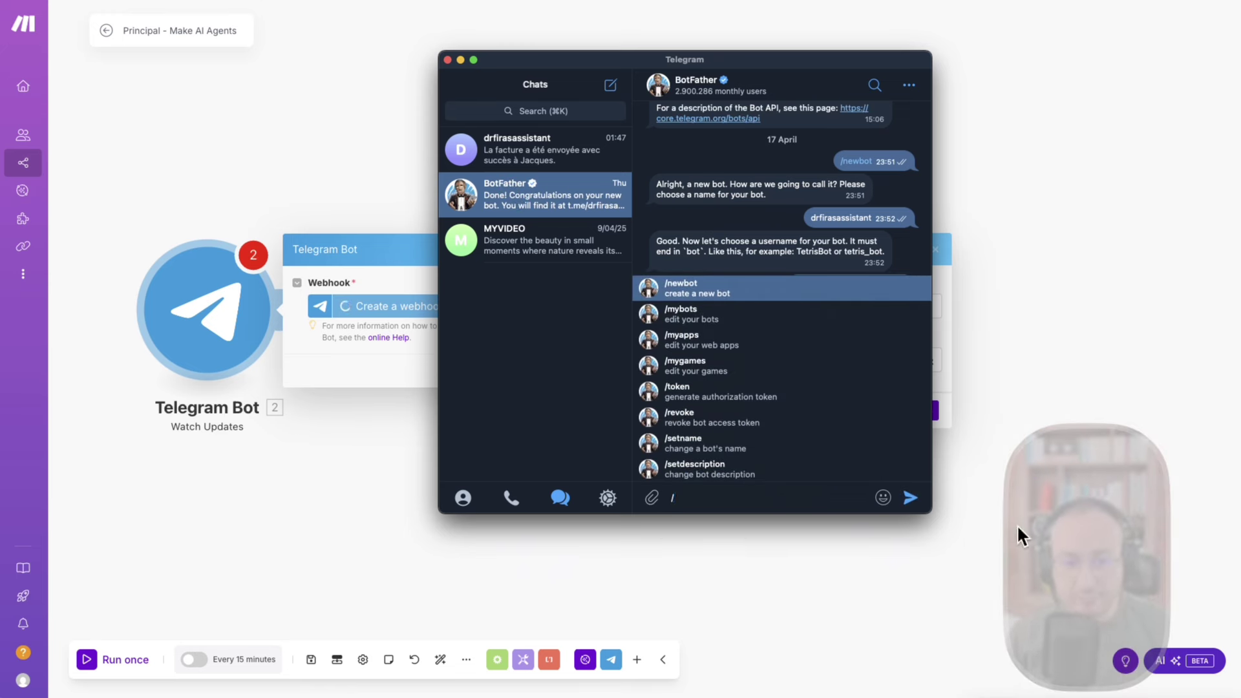
text(<)
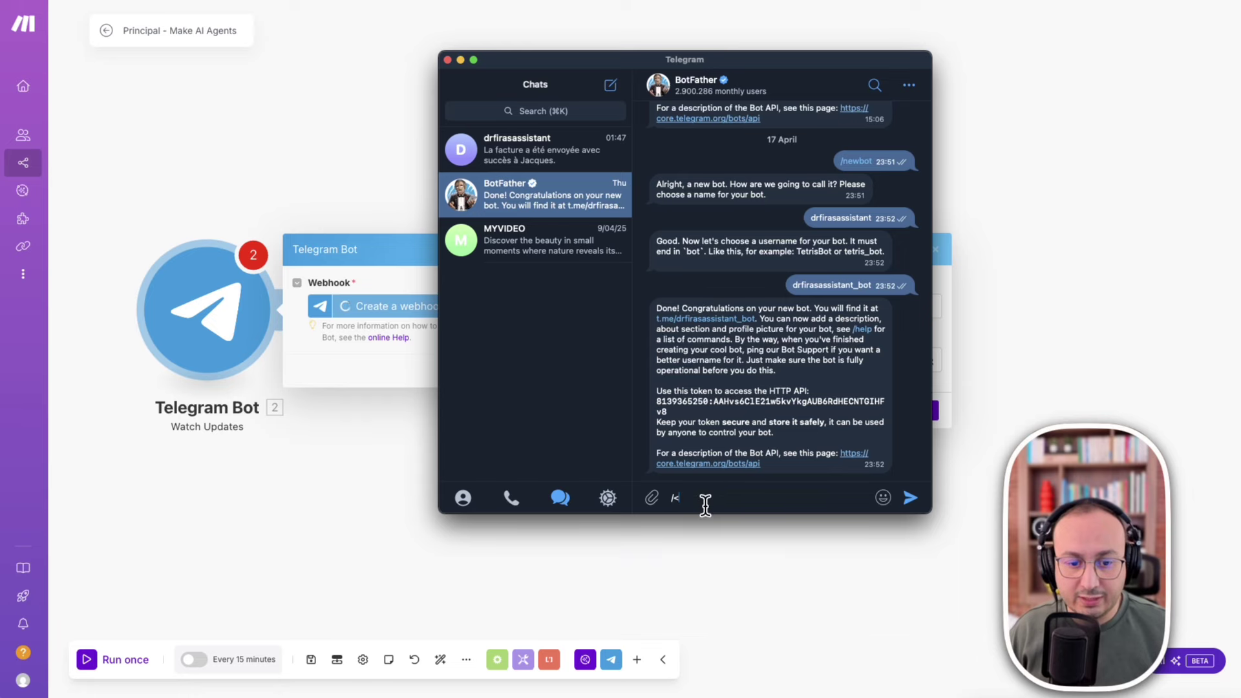
key(BackSpace)
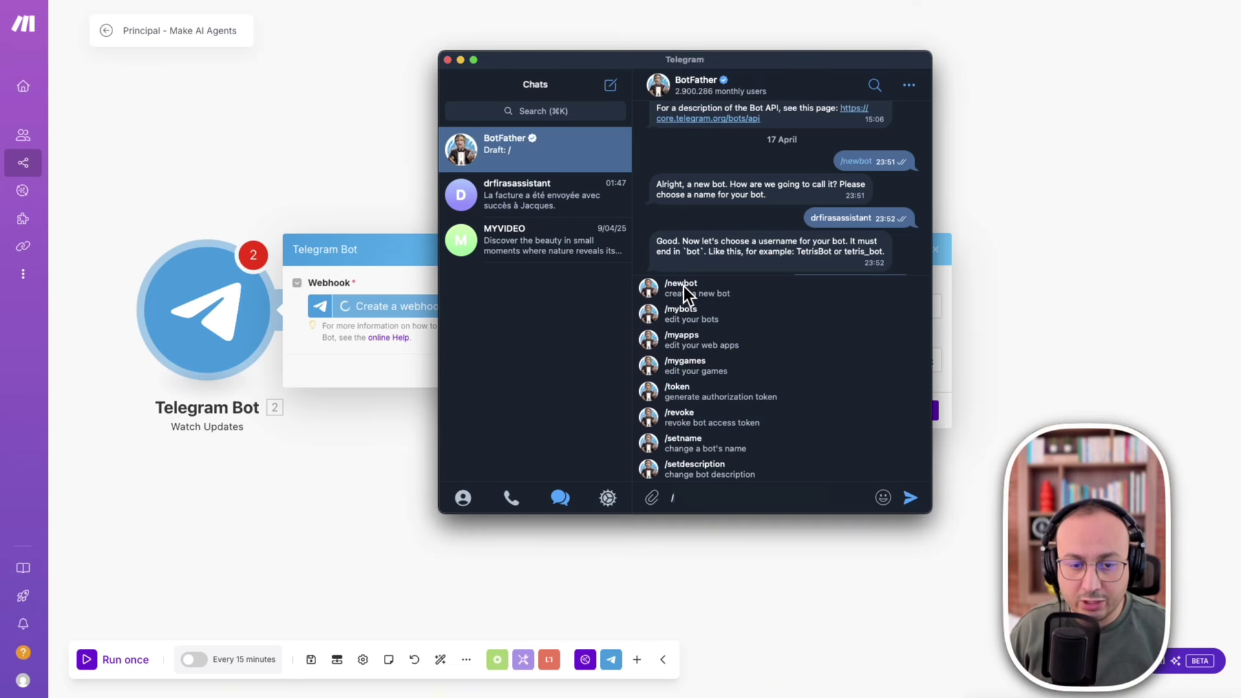
click(680, 290)
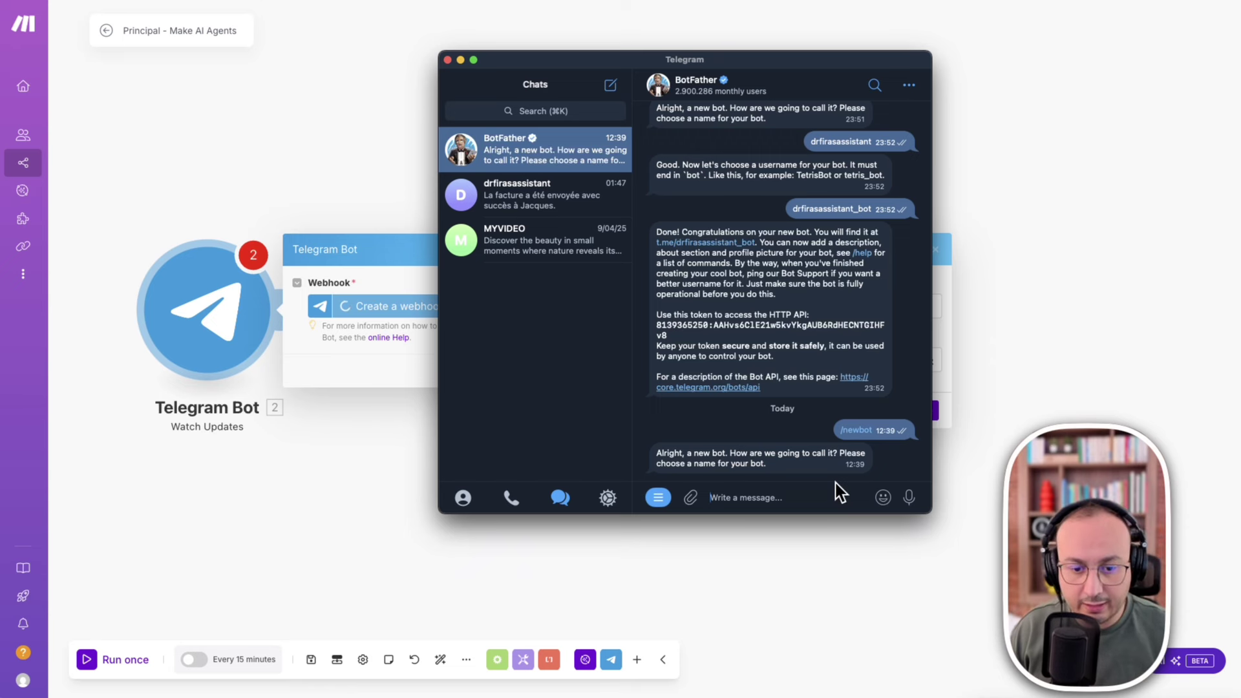
Send BotFather drassistant as the name of the new bot.
text(dr)
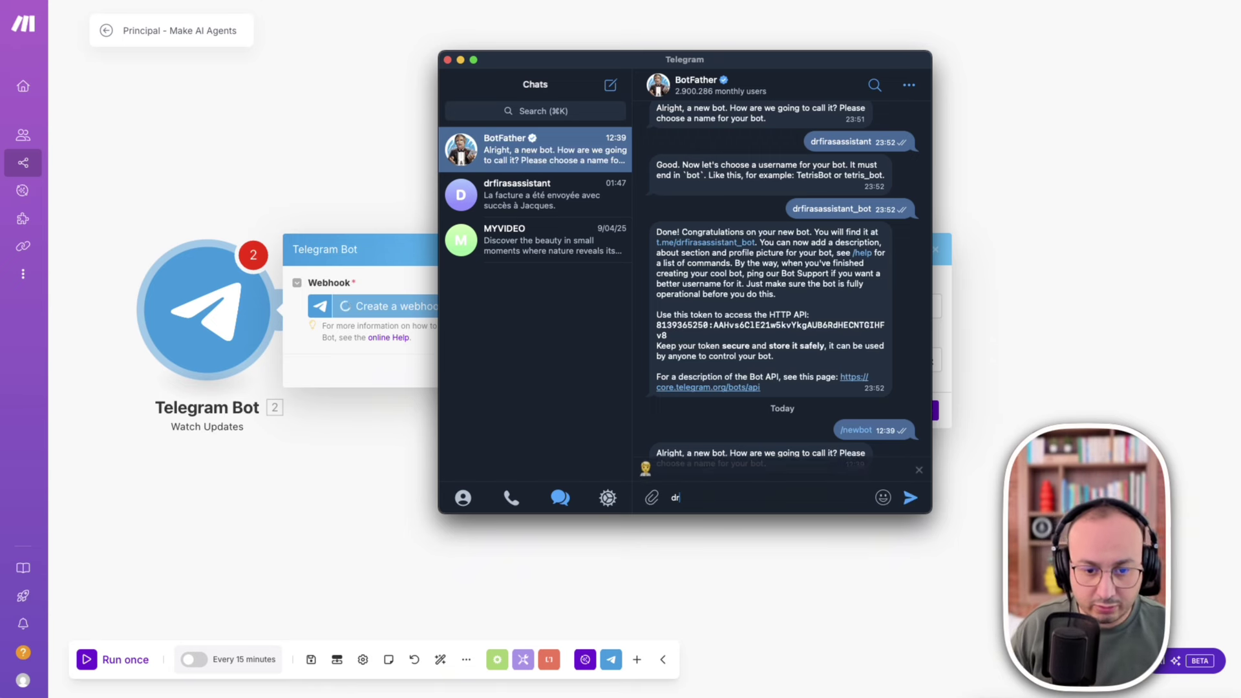
text(assistant)
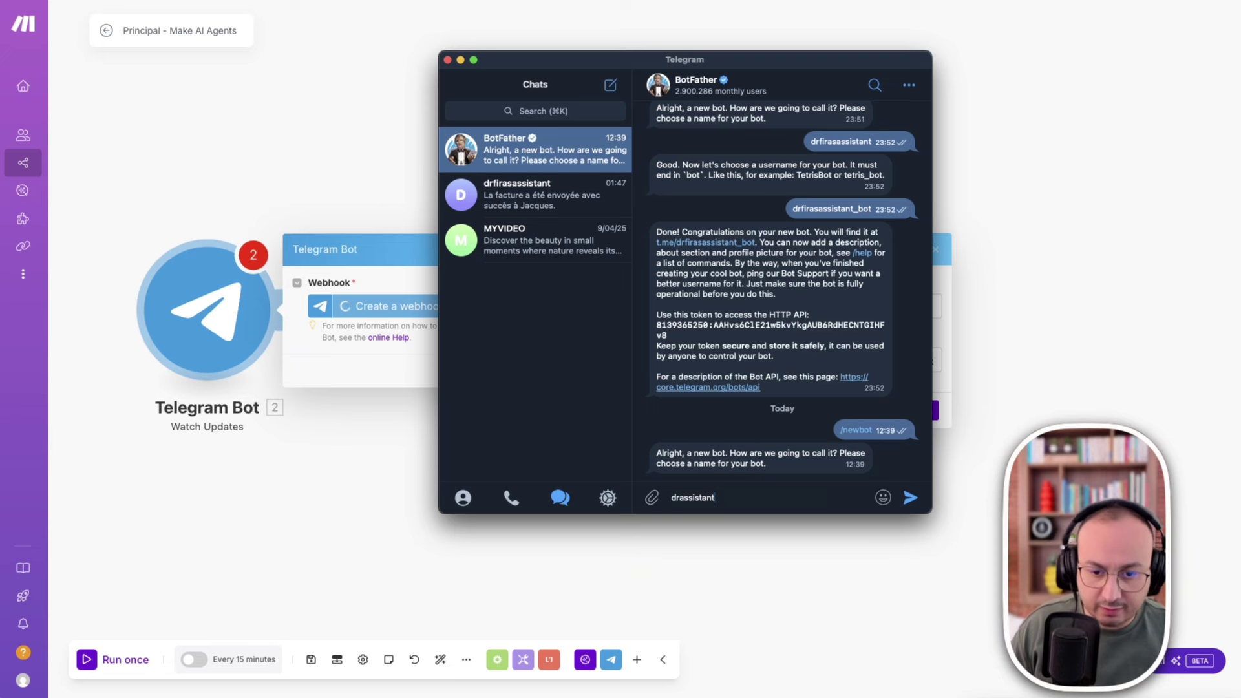
click(910, 499)
mouse_move(877, 500)
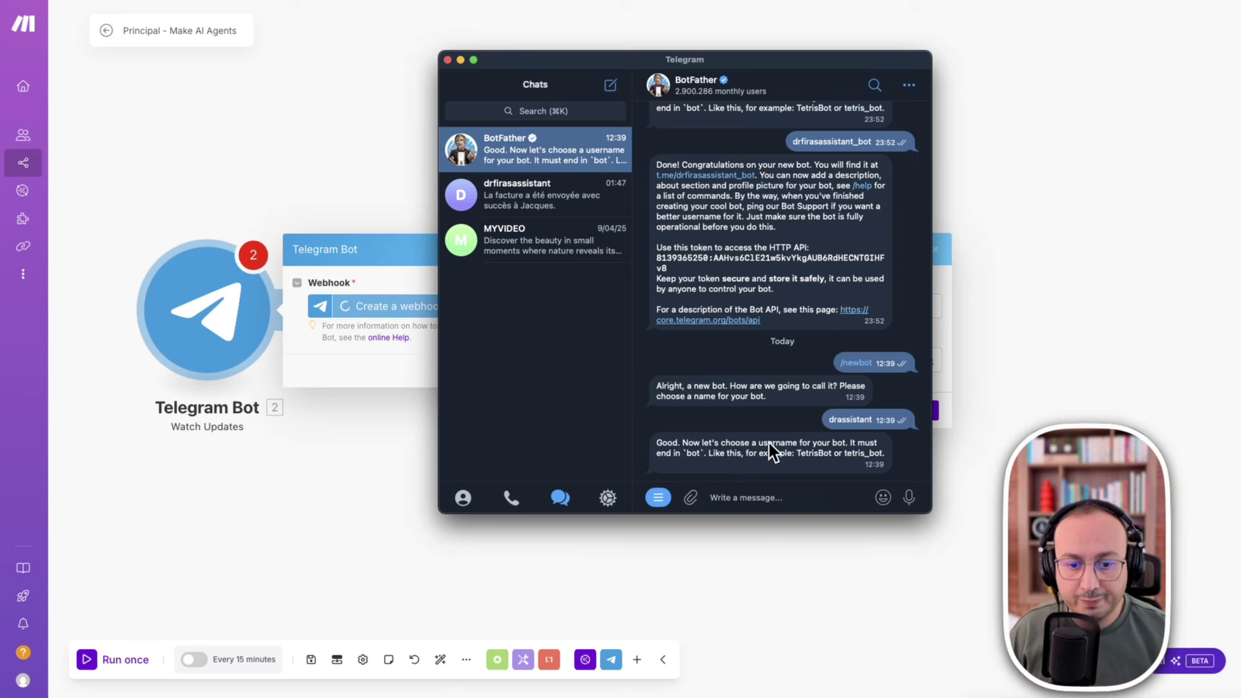
Try to register drassistant_bot as the new bot's username with BotFather.
drag(764, 443, 801, 443)
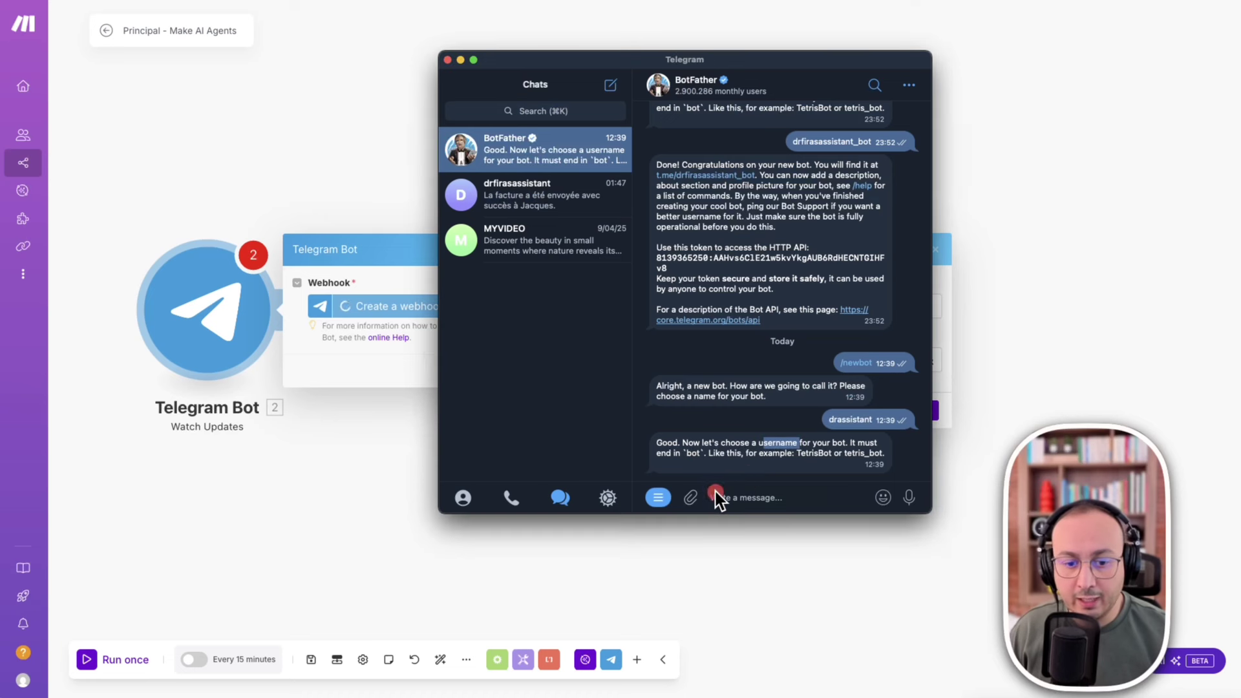
click(753, 498)
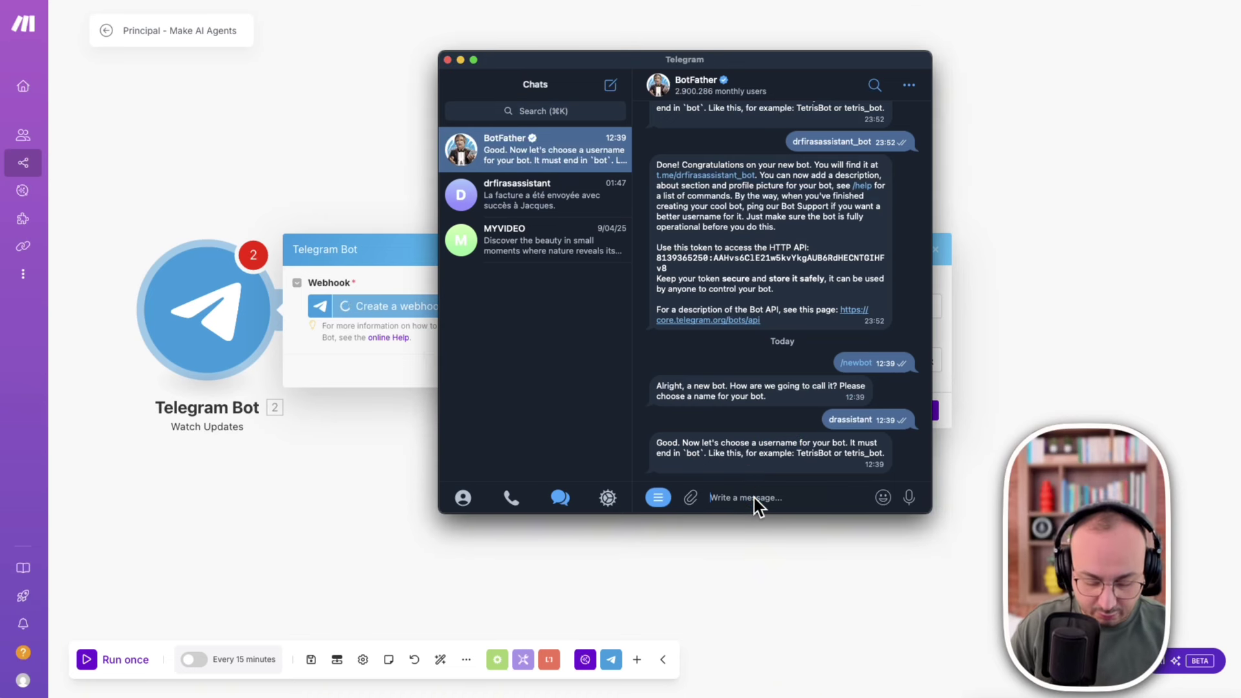
text(drassistant_bot)
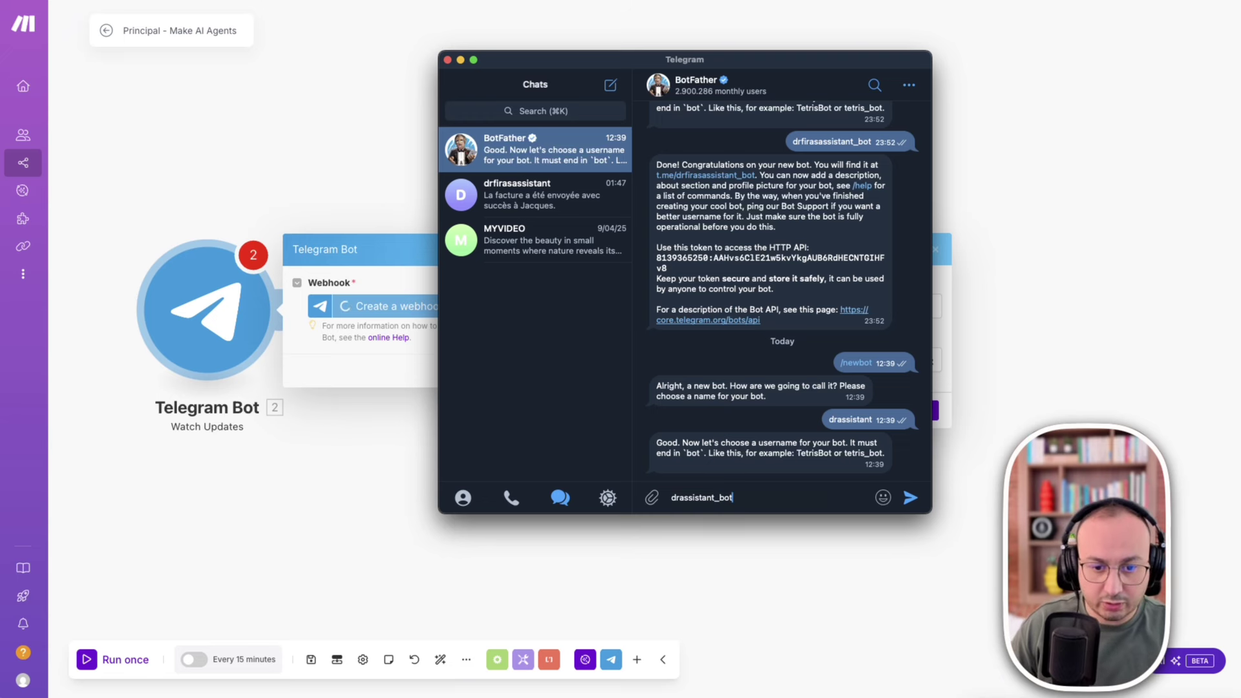
key(Return)
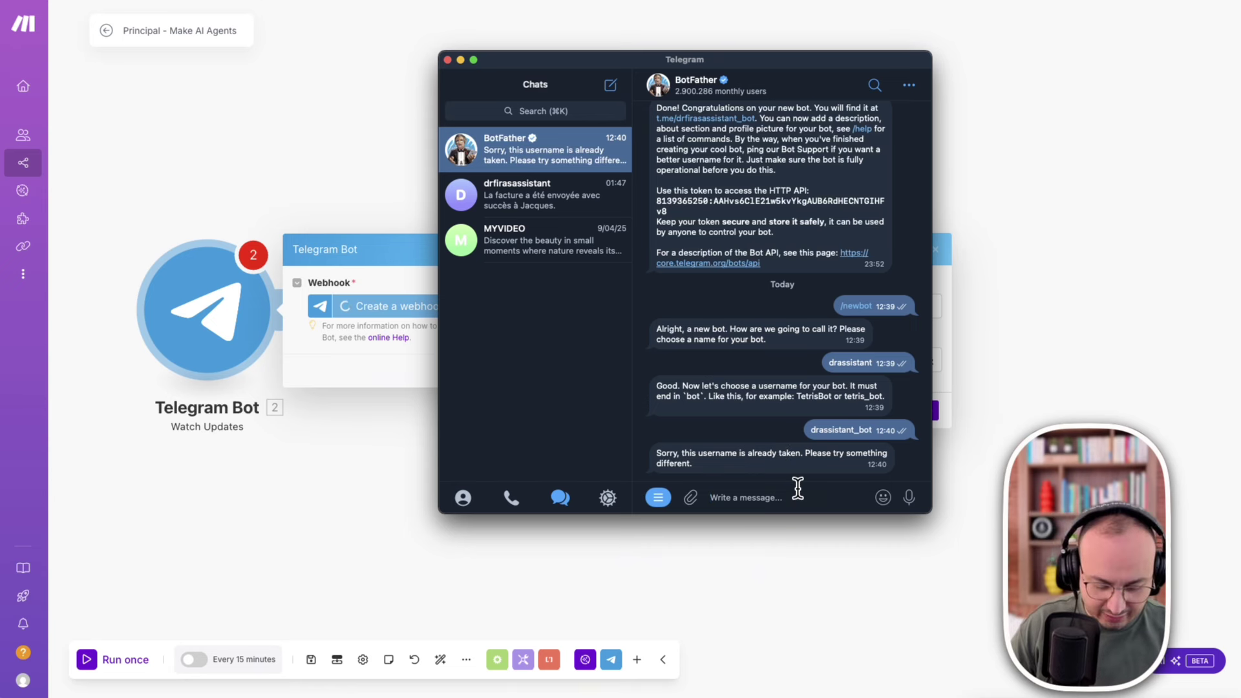
Send BotFather a different bot username made of drassistant, the doctor's first name and the ending _bot.
text(drassistantfiras_bot)
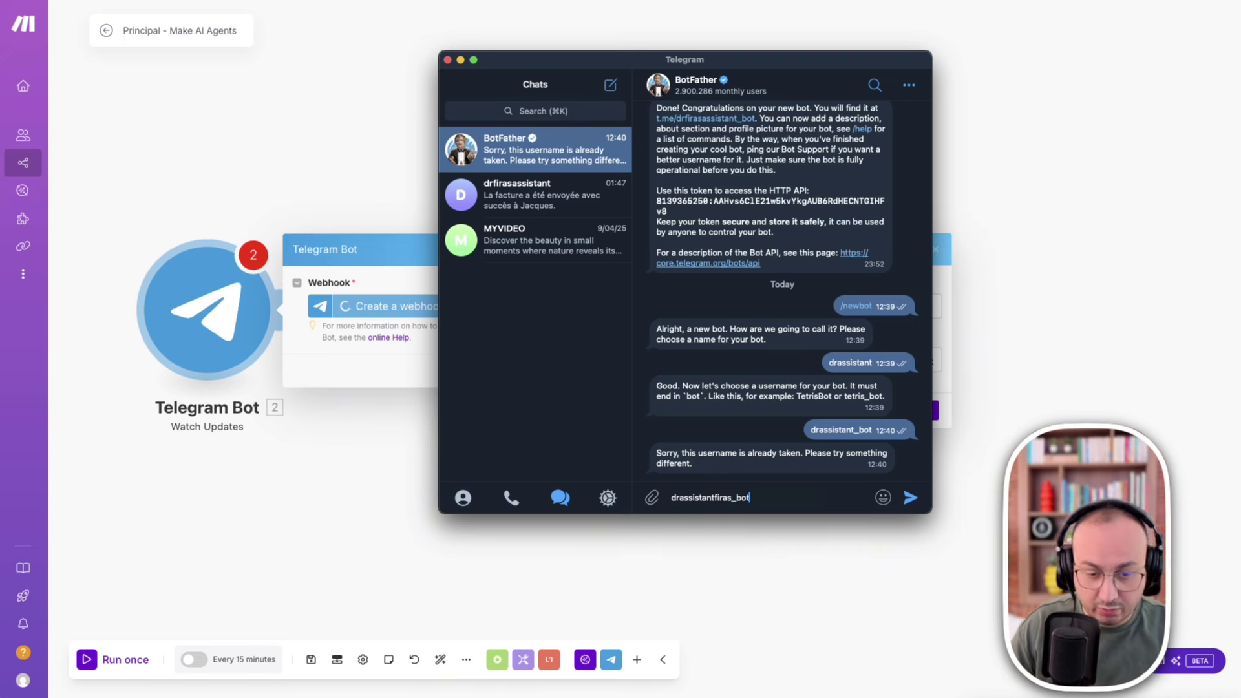
click(910, 499)
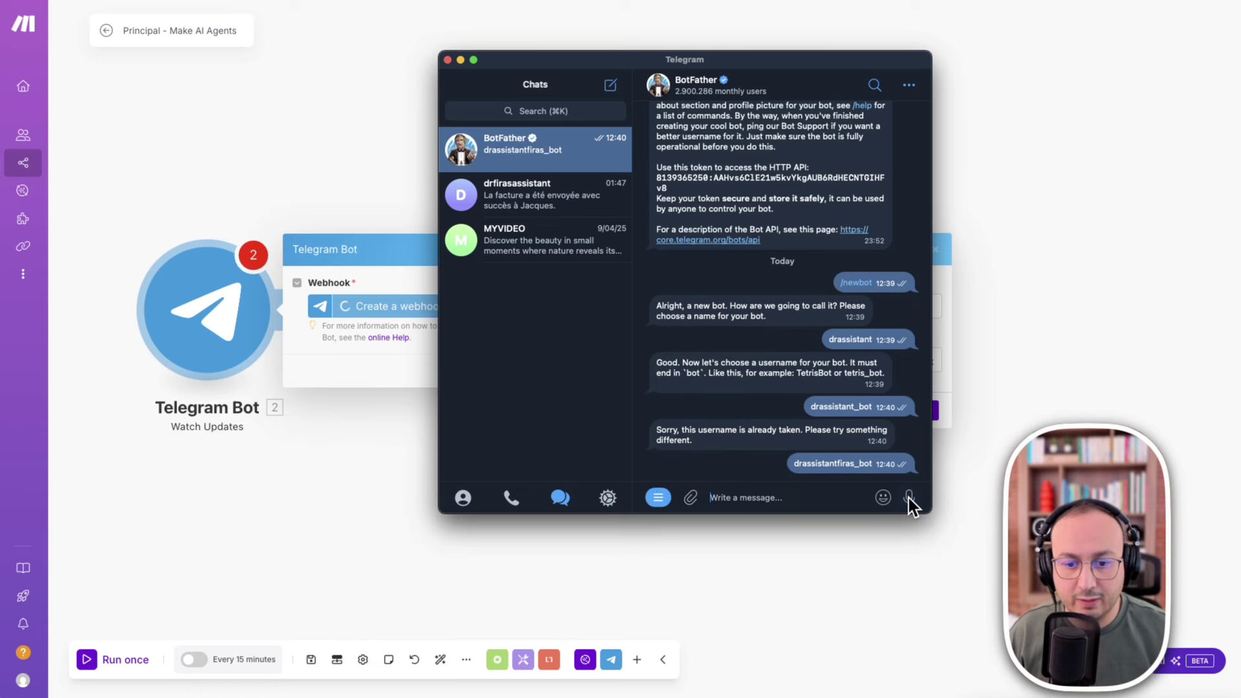
mouse_move(883, 497)
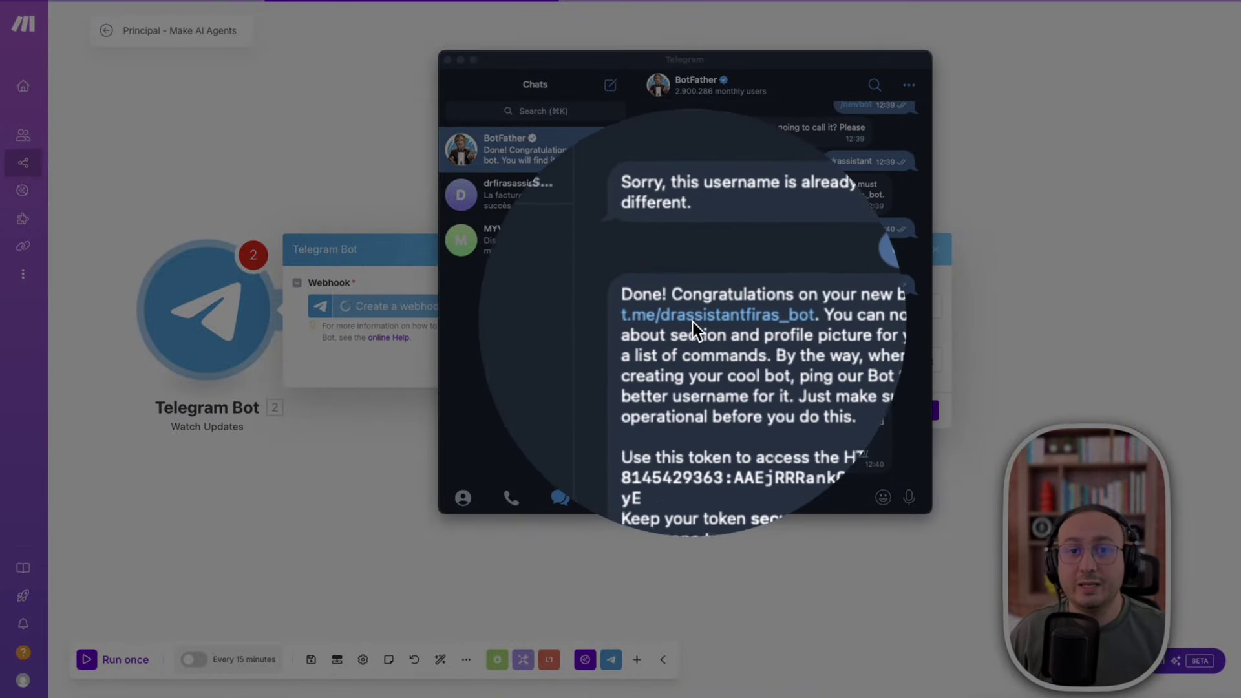
click(713, 321)
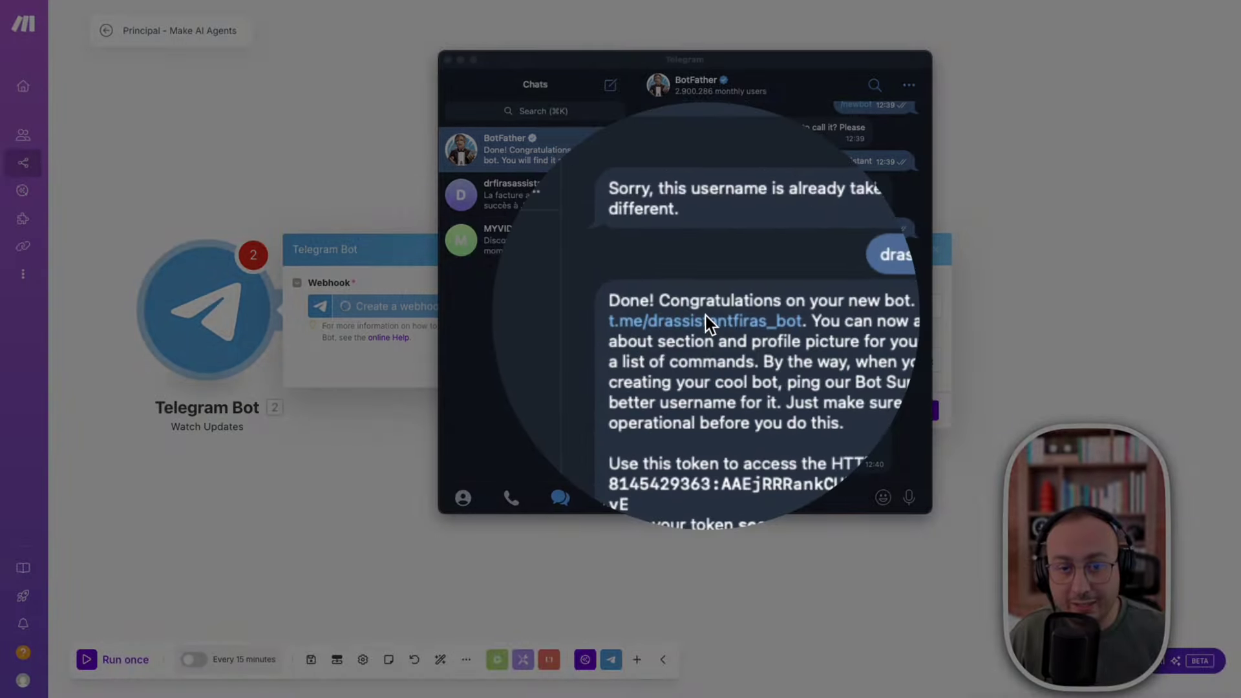
click(706, 318)
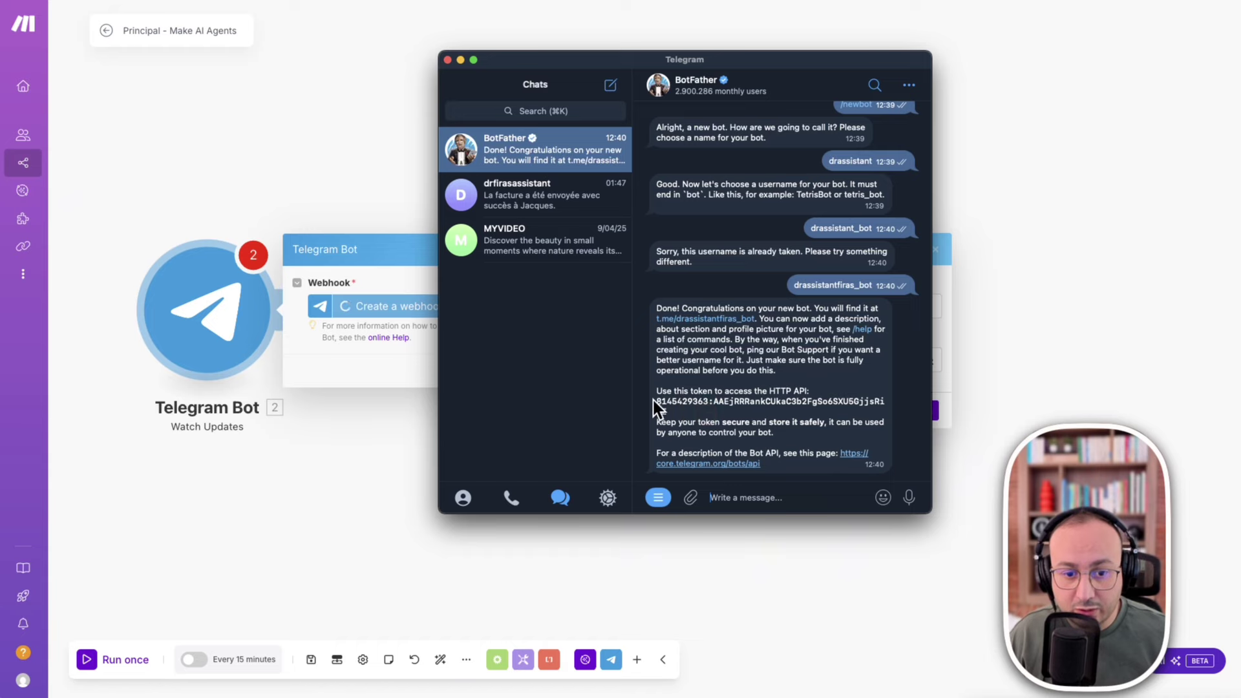
Try to copy the new bot's API token into the Token field of the Make connection, and reveal the field's content.
double_click(659, 404)
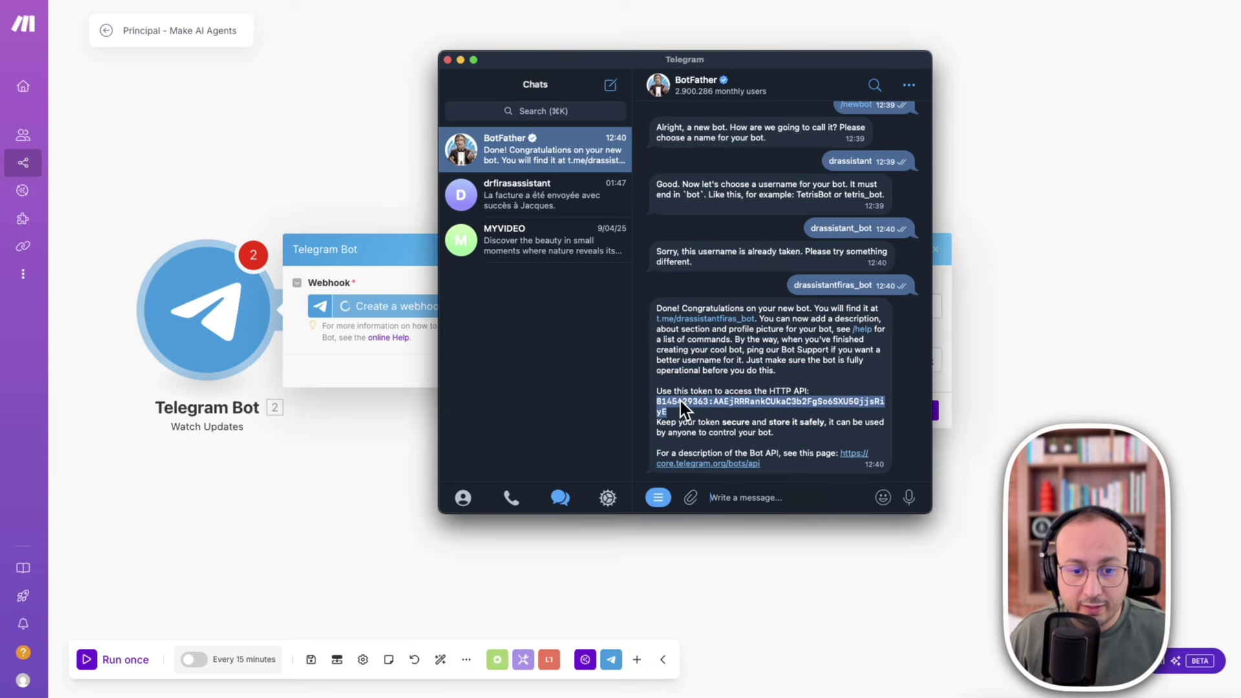
right_click(682, 409)
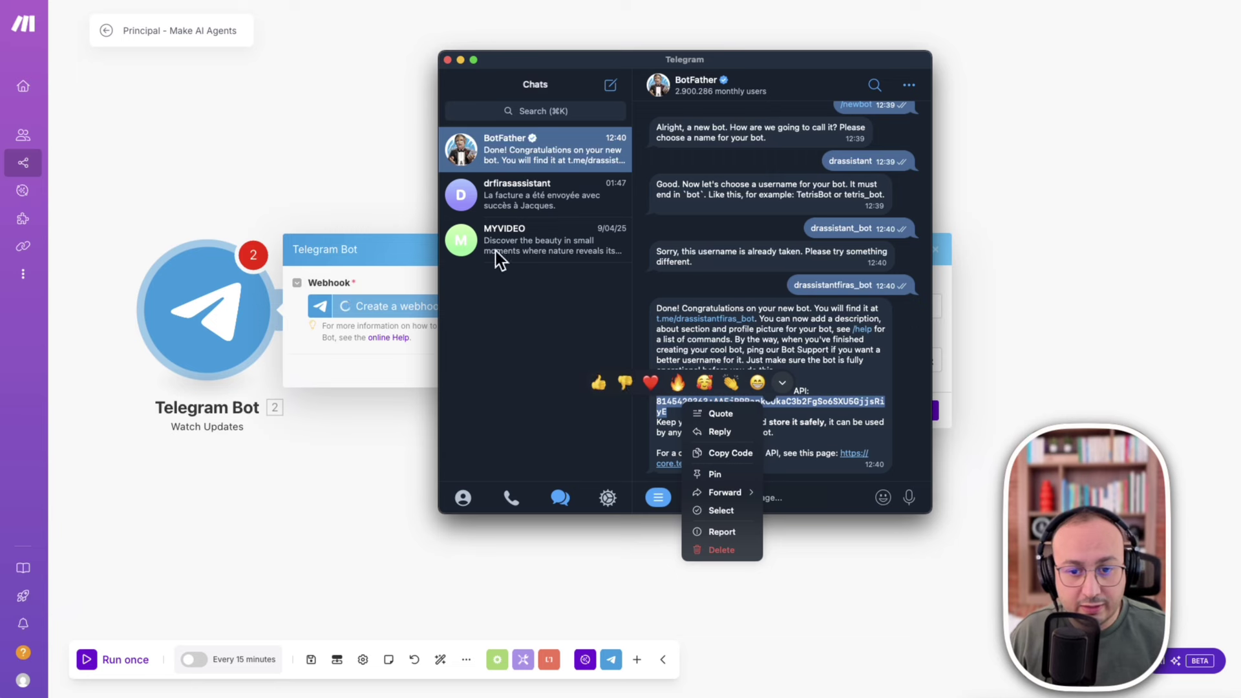
drag(759, 68, 1044, 40)
click(745, 362)
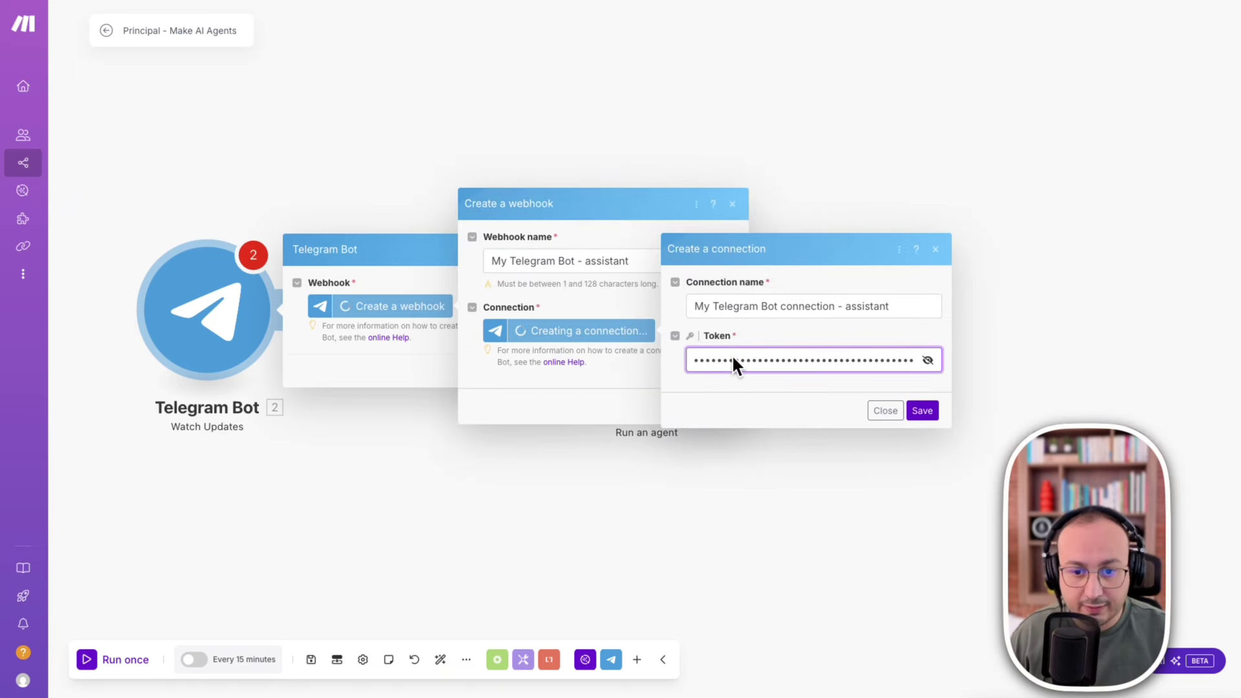
click(928, 360)
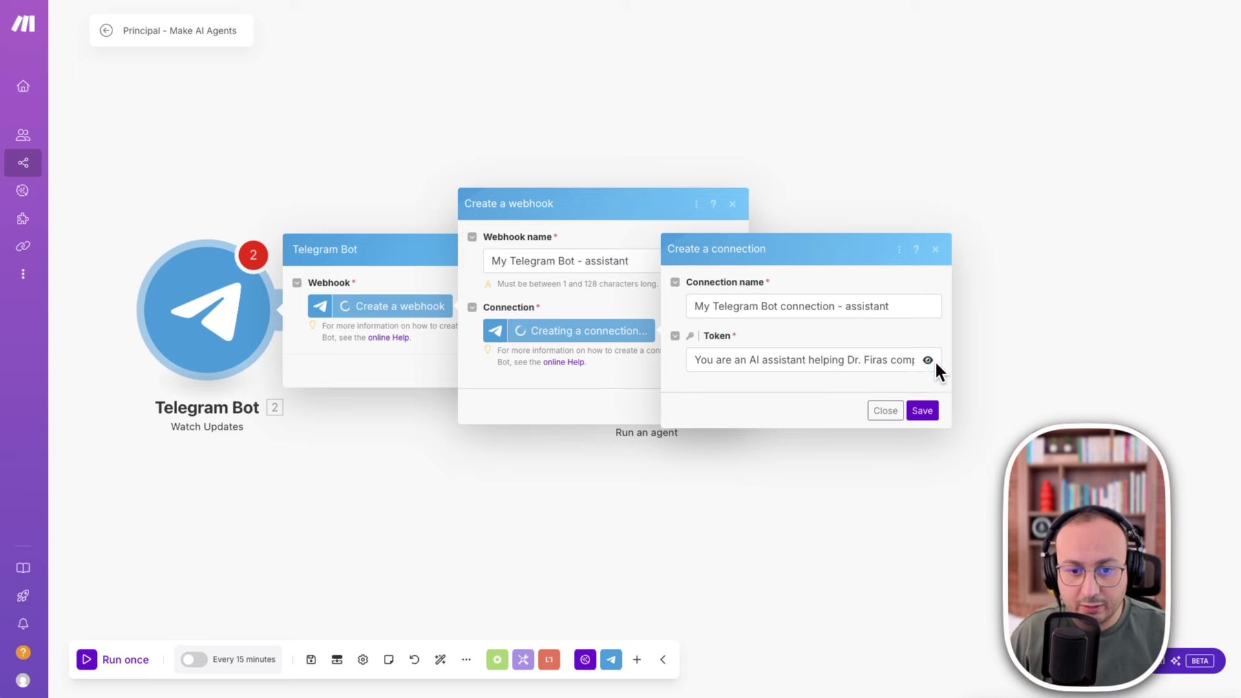
Copy the new bot's API token from the BotFather chat in Telegram and paste it over the Token field's content in the Make connection.
key(super+Tab)
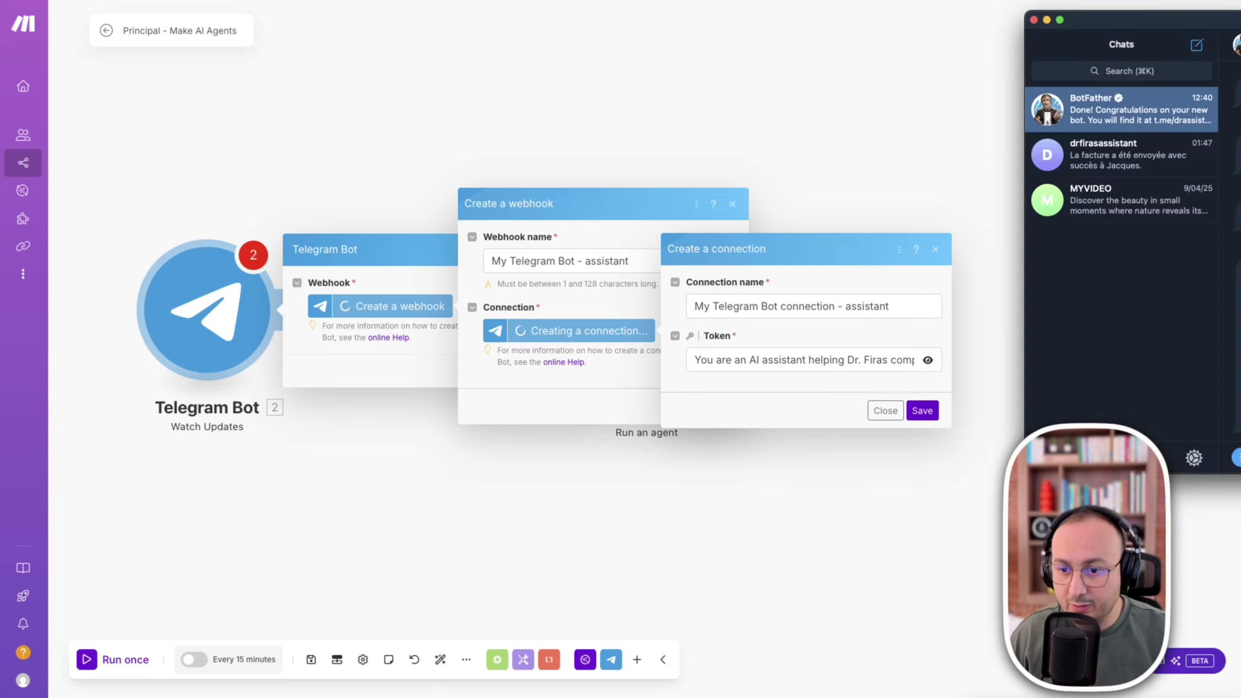
drag(1195, 19, 747, 49)
click(809, 380)
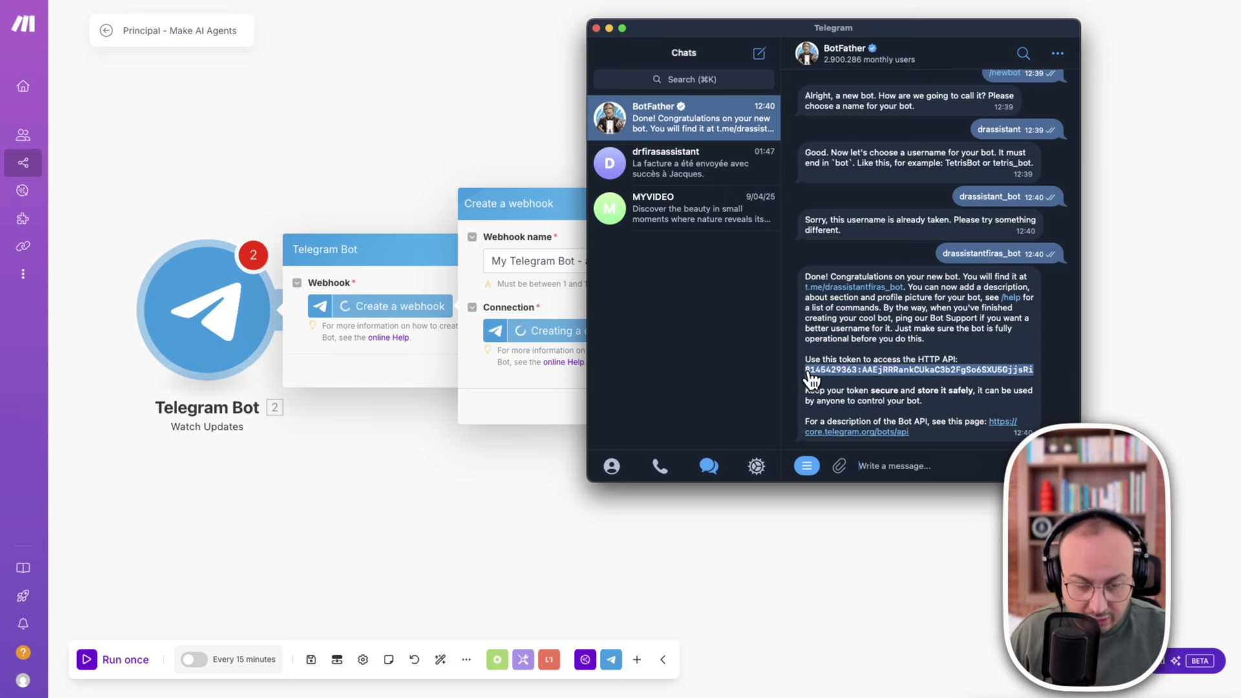
click(556, 289)
click(730, 355)
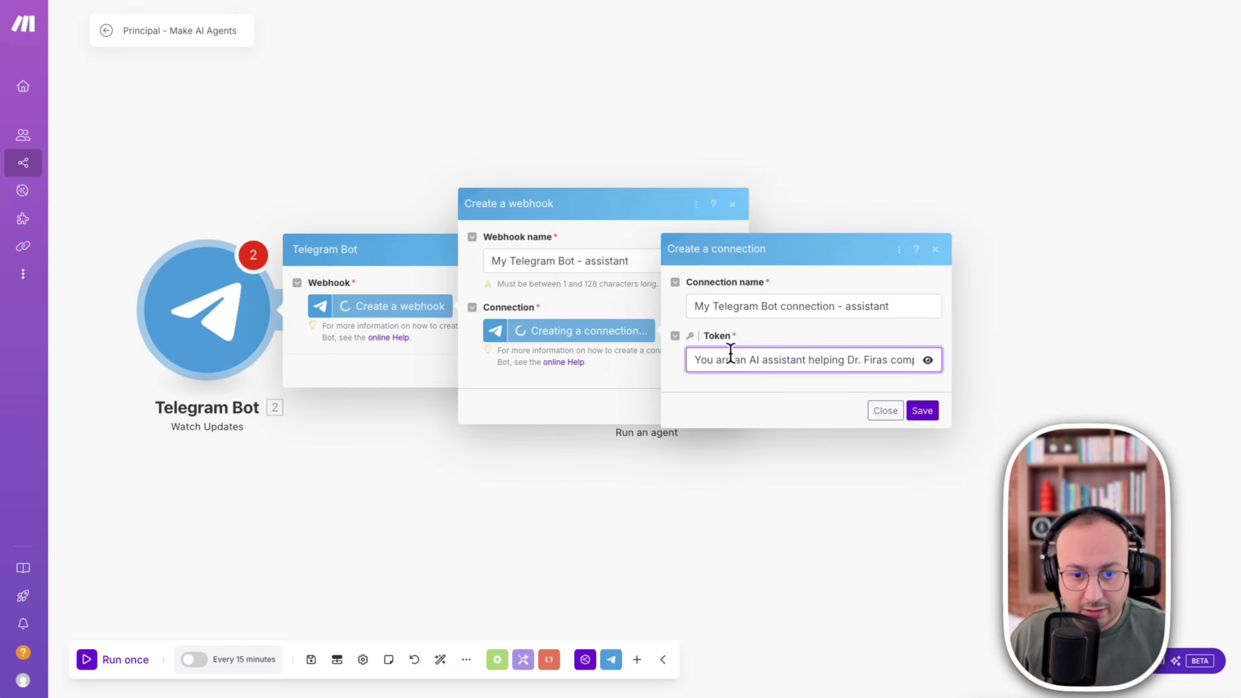
key(ctrl+a)
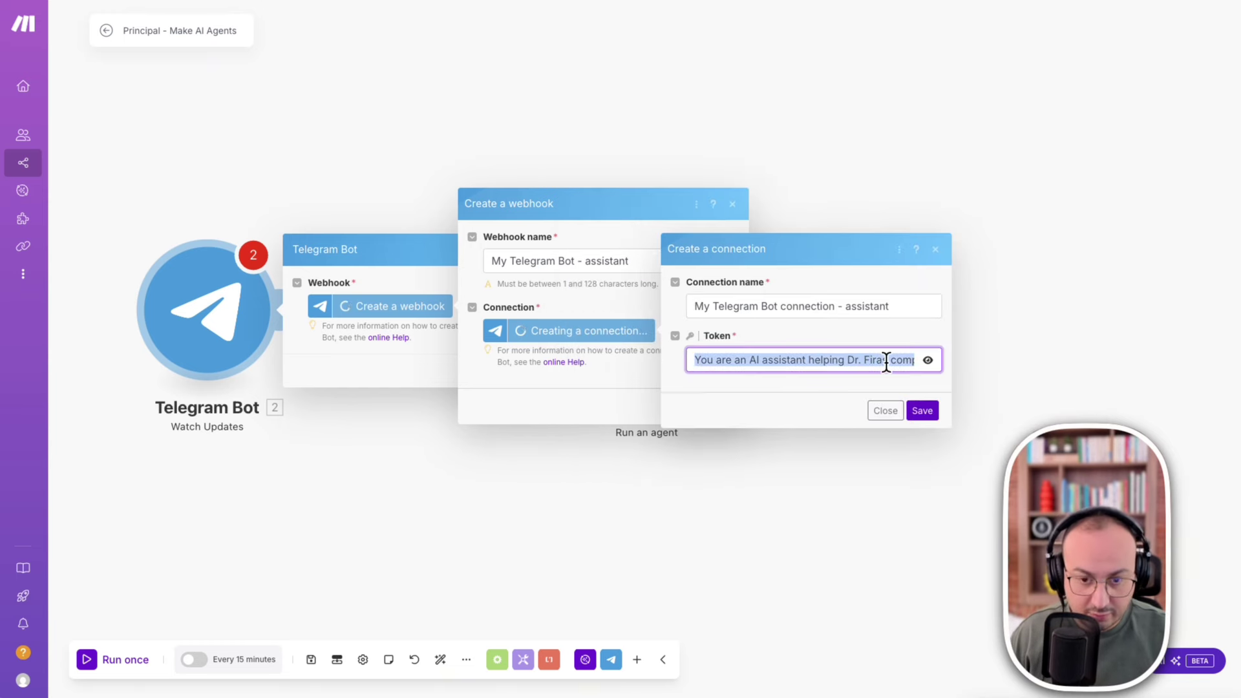
key(ctrl+v)
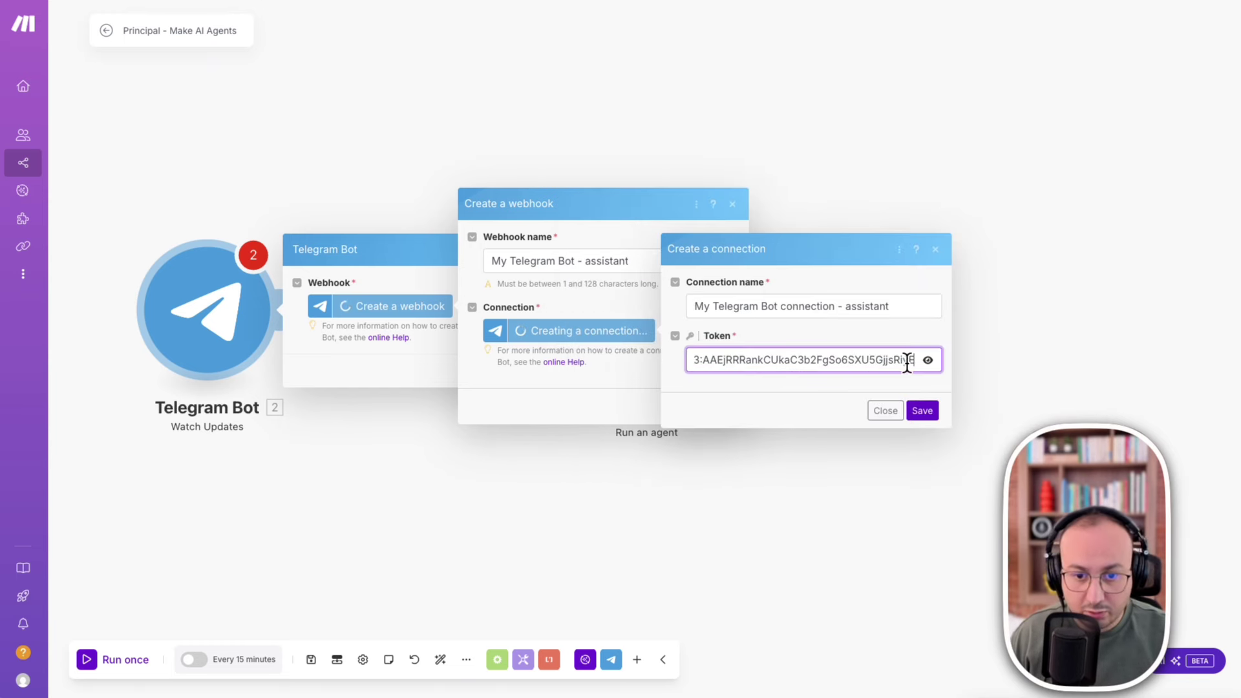
Save the Telegram Bot connection, its webhook and the Watch Updates trigger settings.
click(920, 411)
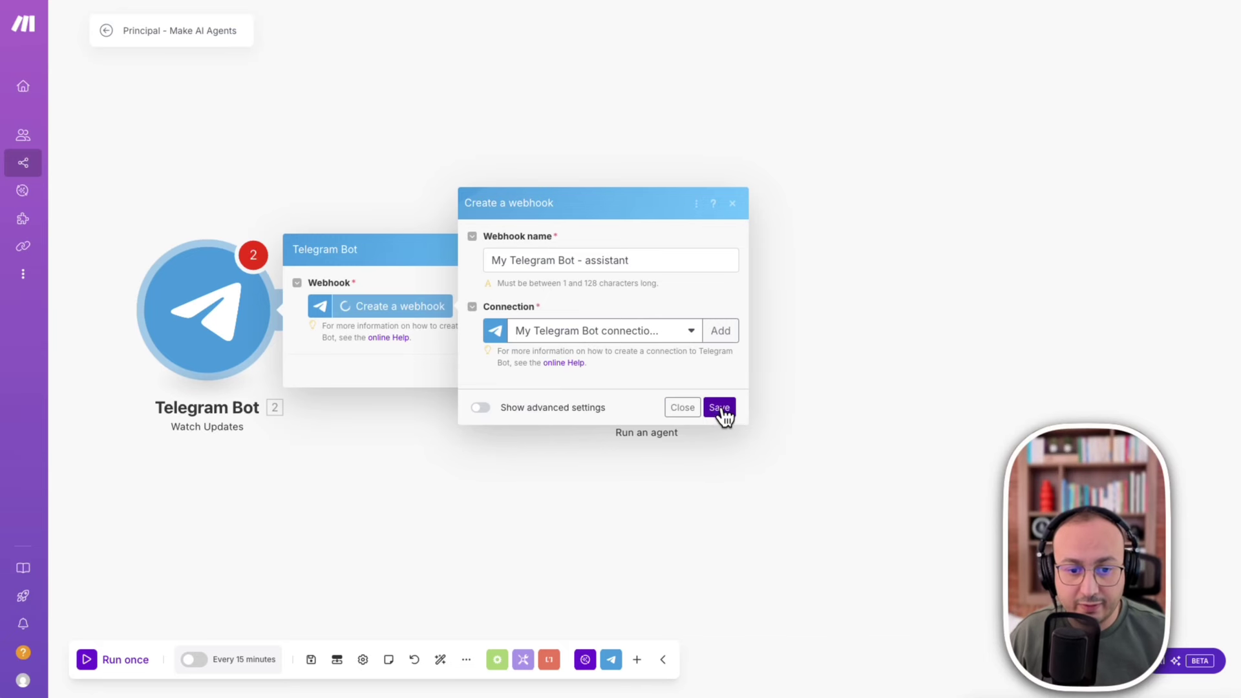
click(714, 407)
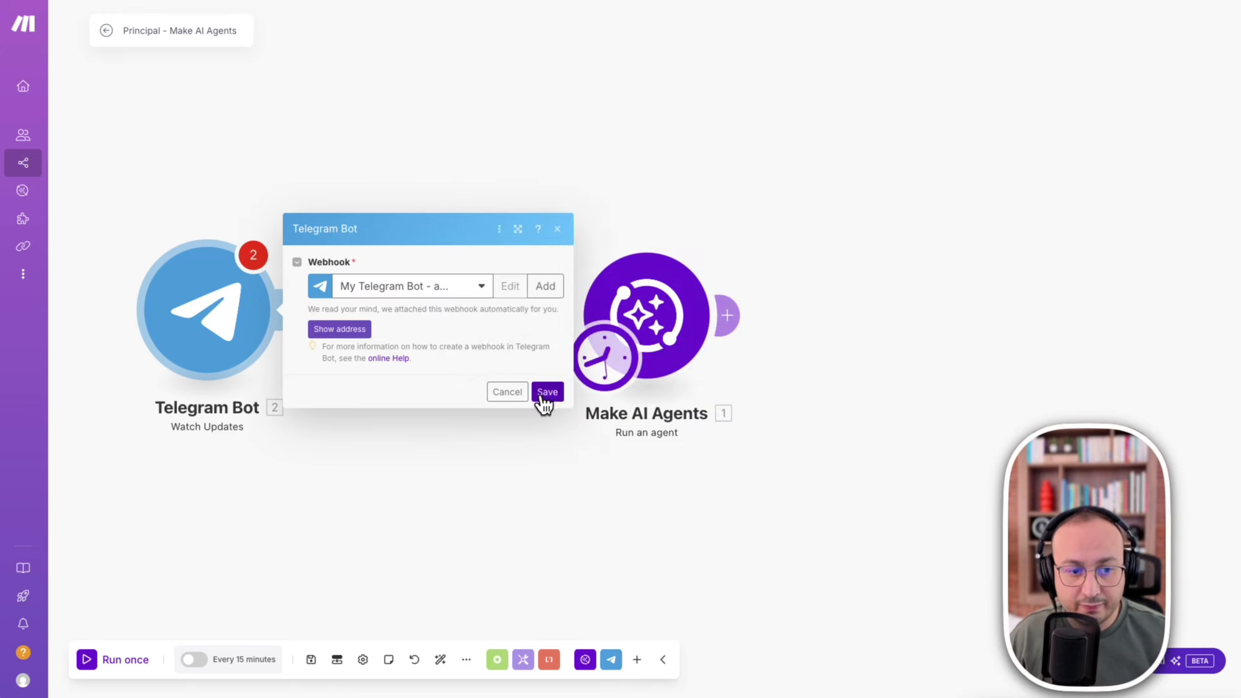
click(549, 398)
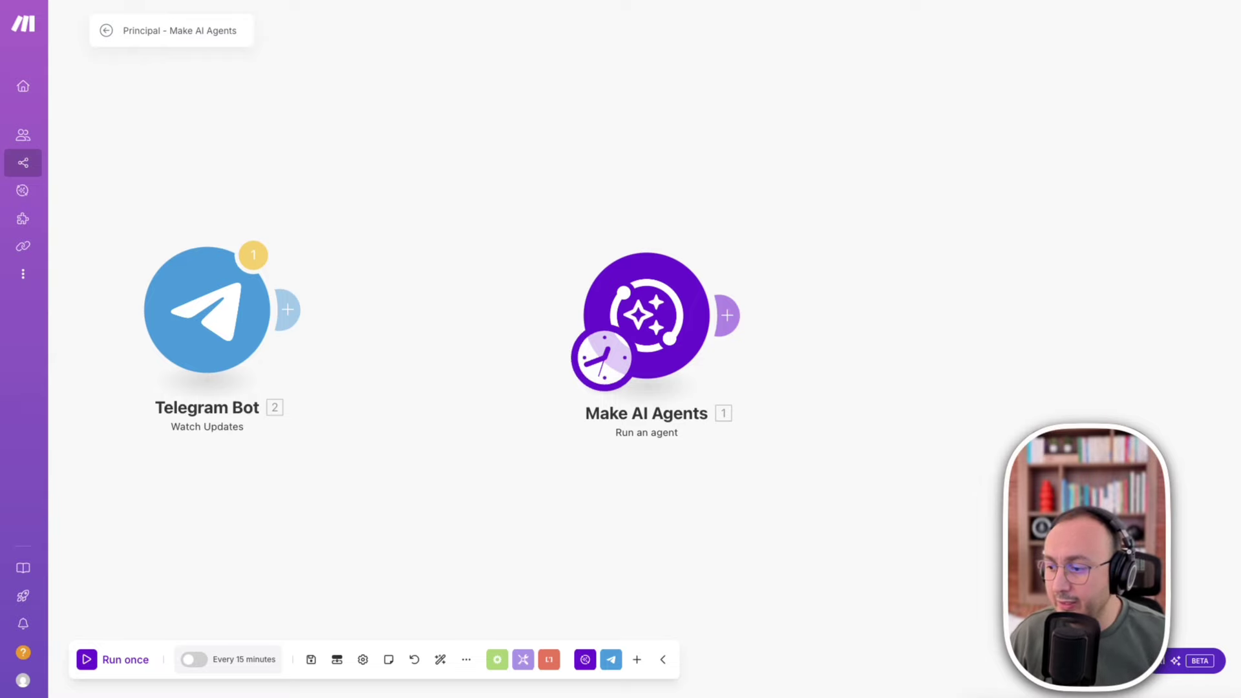
Switch to Telegram, open the new bot's chat from BotFather's link, and move the window aside to uncover the scenario.
key(super+Tab)
click(874, 287)
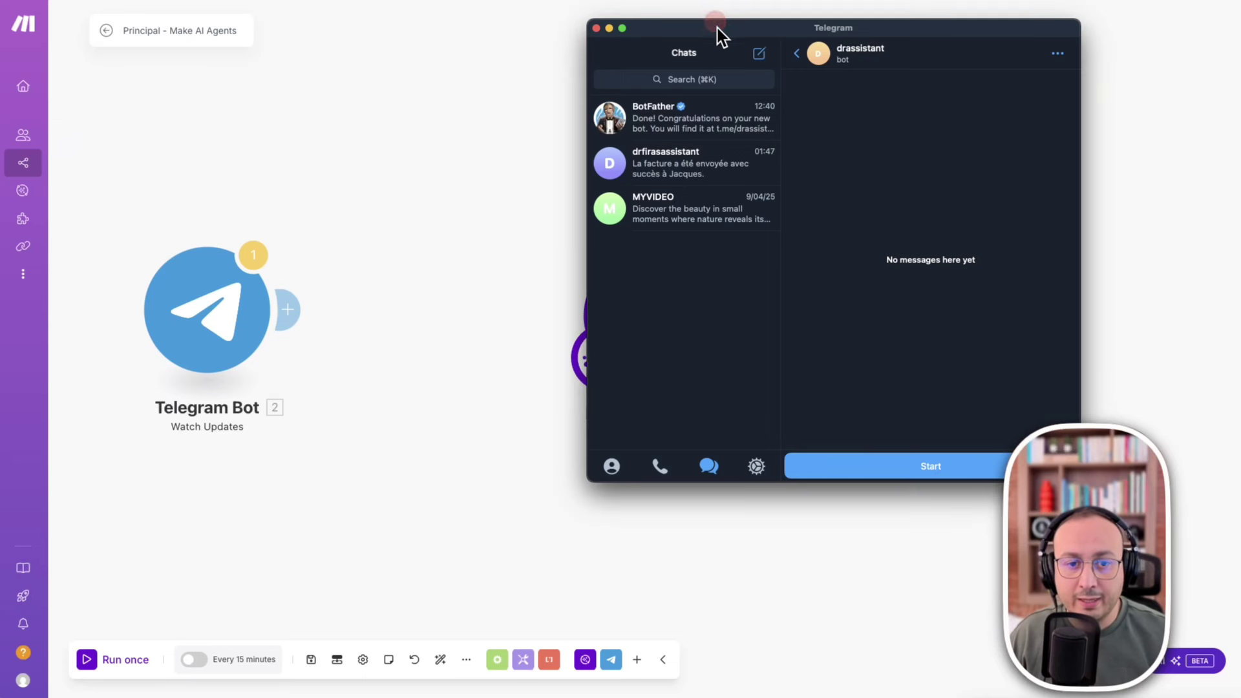
drag(716, 27, 1085, 49)
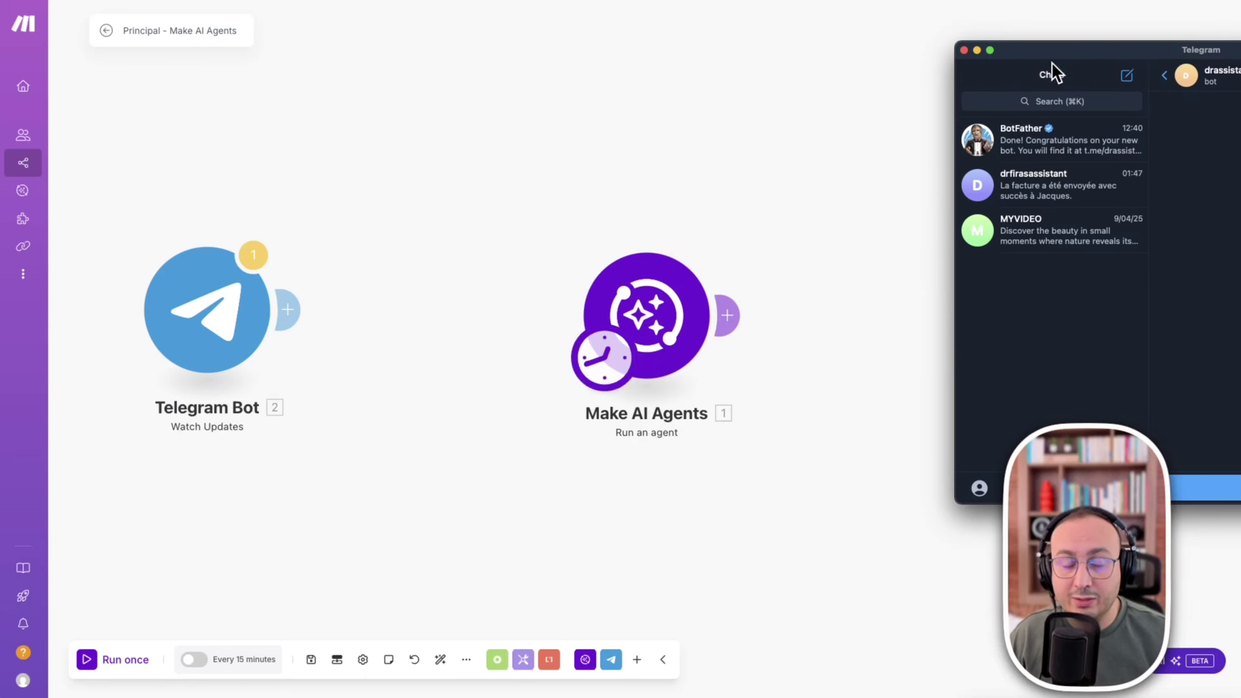
Make the Telegram Bot module the scenario's starting point instead of Make AI Agents, and shift it closer to the agent module.
click(159, 336)
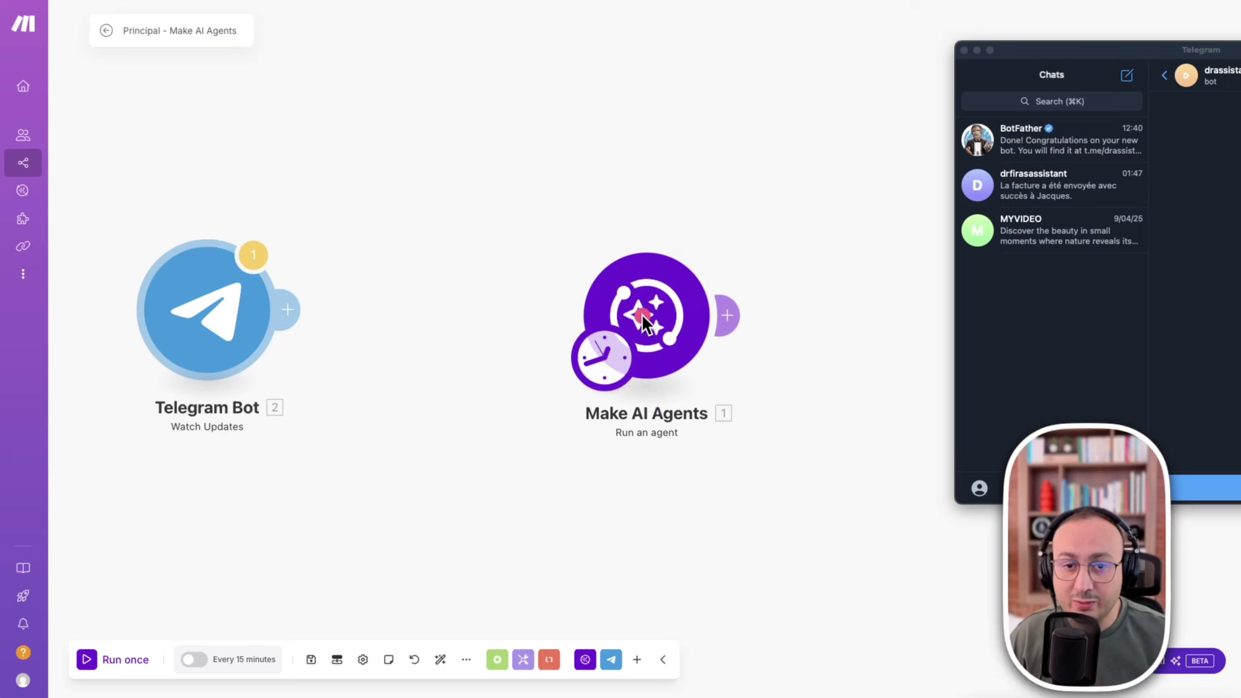
click(611, 354)
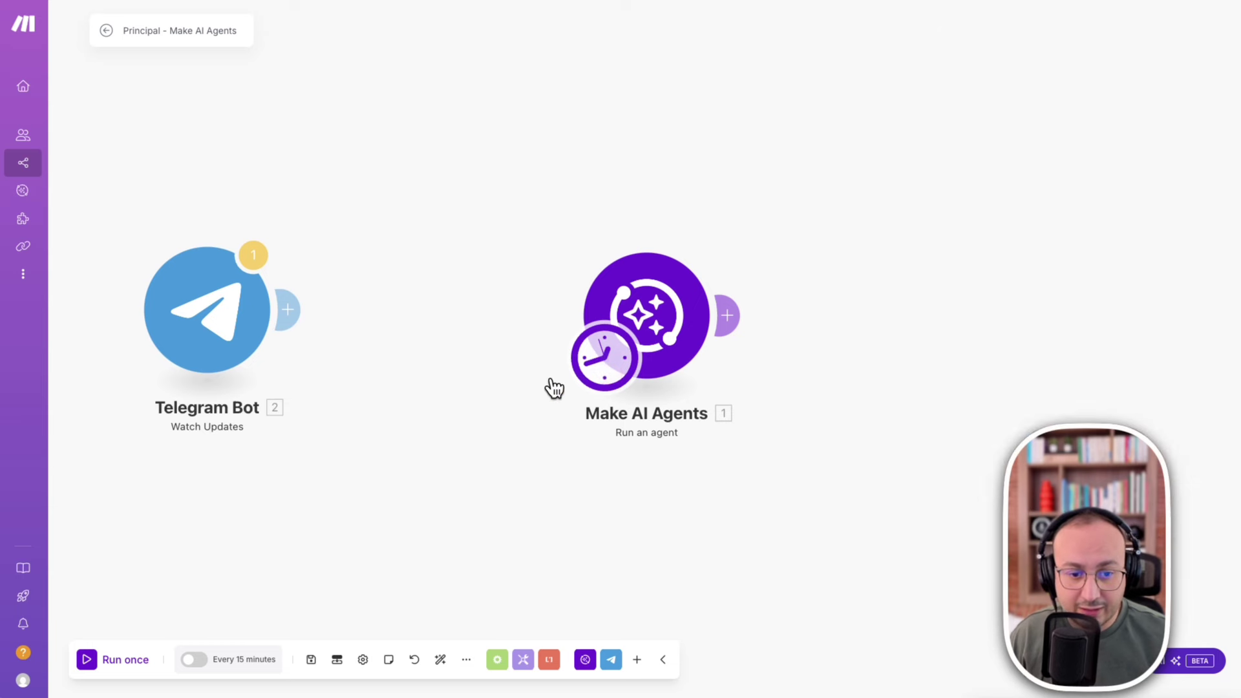
drag(605, 358, 194, 362)
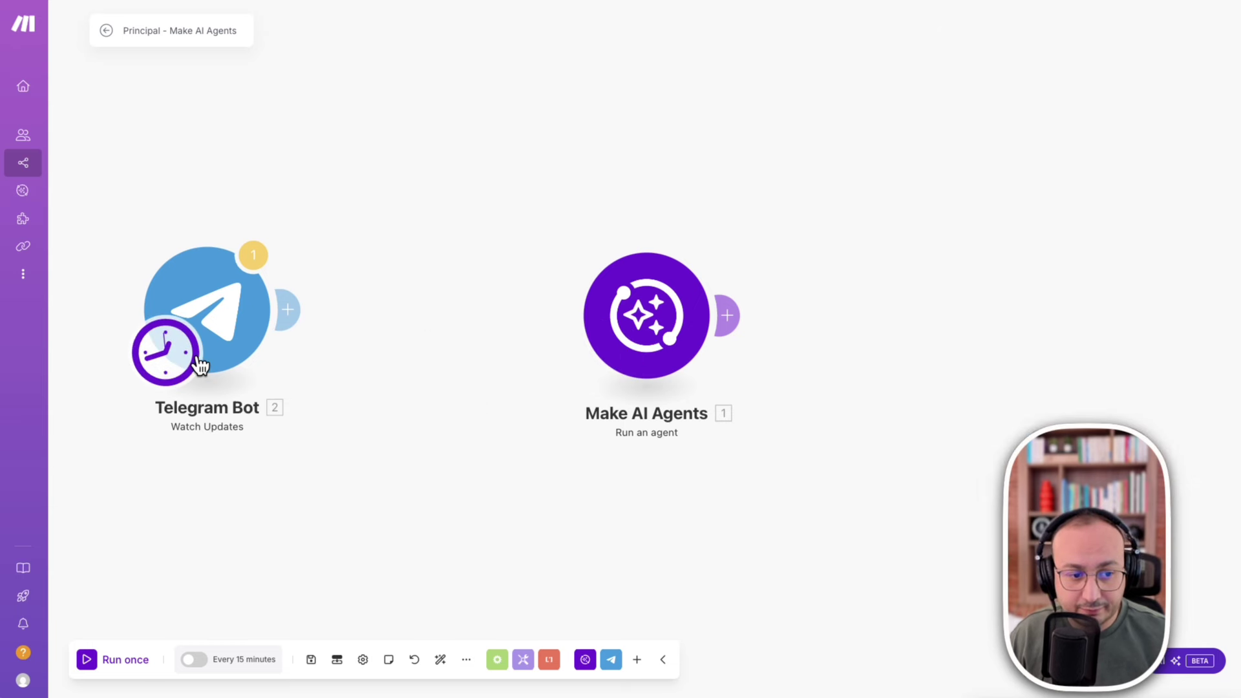
drag(194, 285, 258, 284)
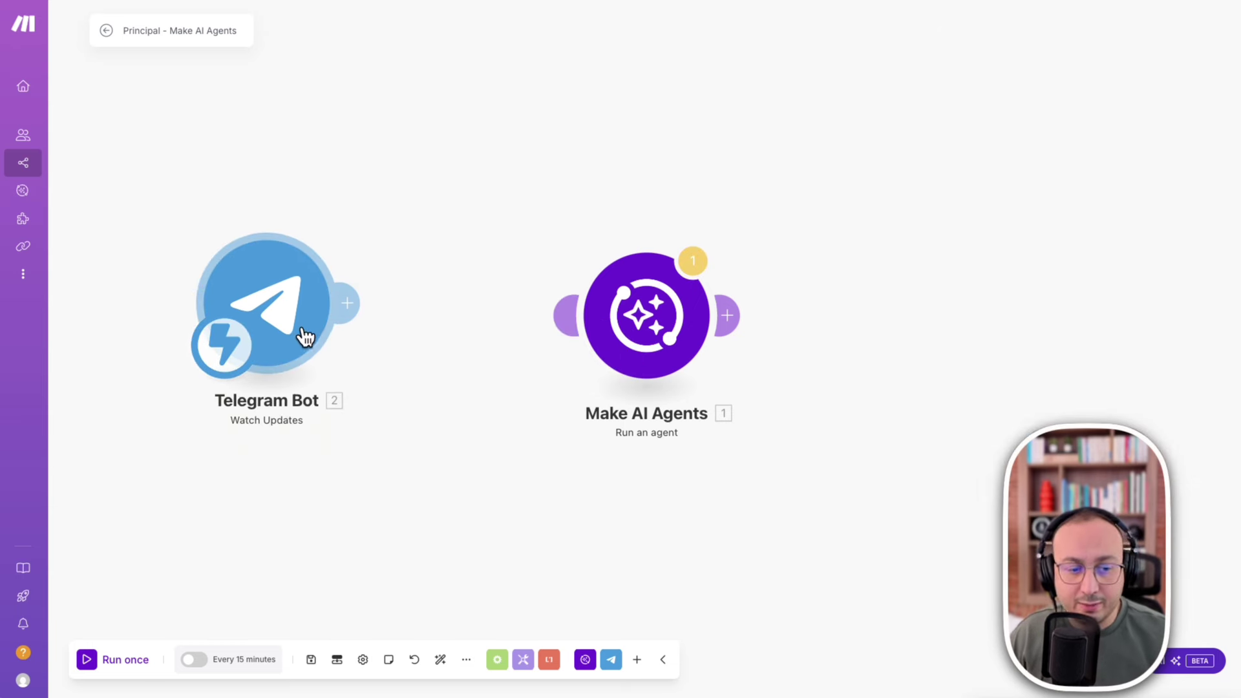
Connect the Telegram Bot trigger's output to the existing Make AI Agents module.
click(355, 311)
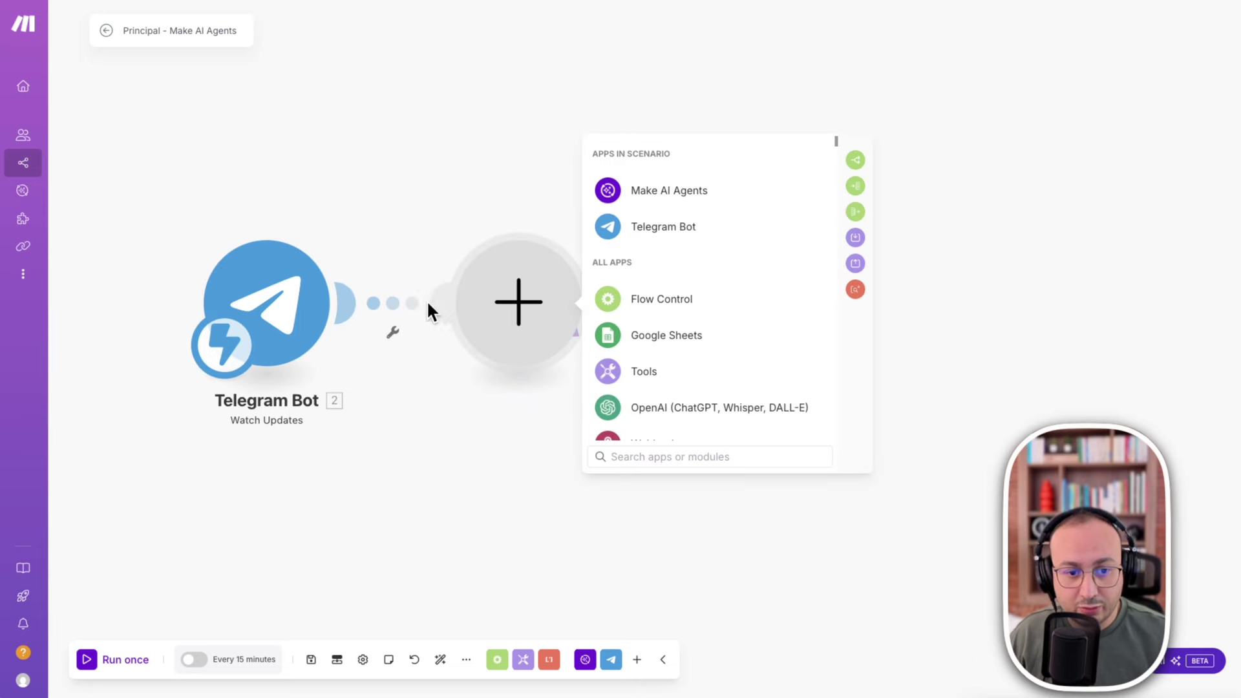
click(419, 191)
drag(358, 306, 642, 317)
click(559, 317)
click(774, 195)
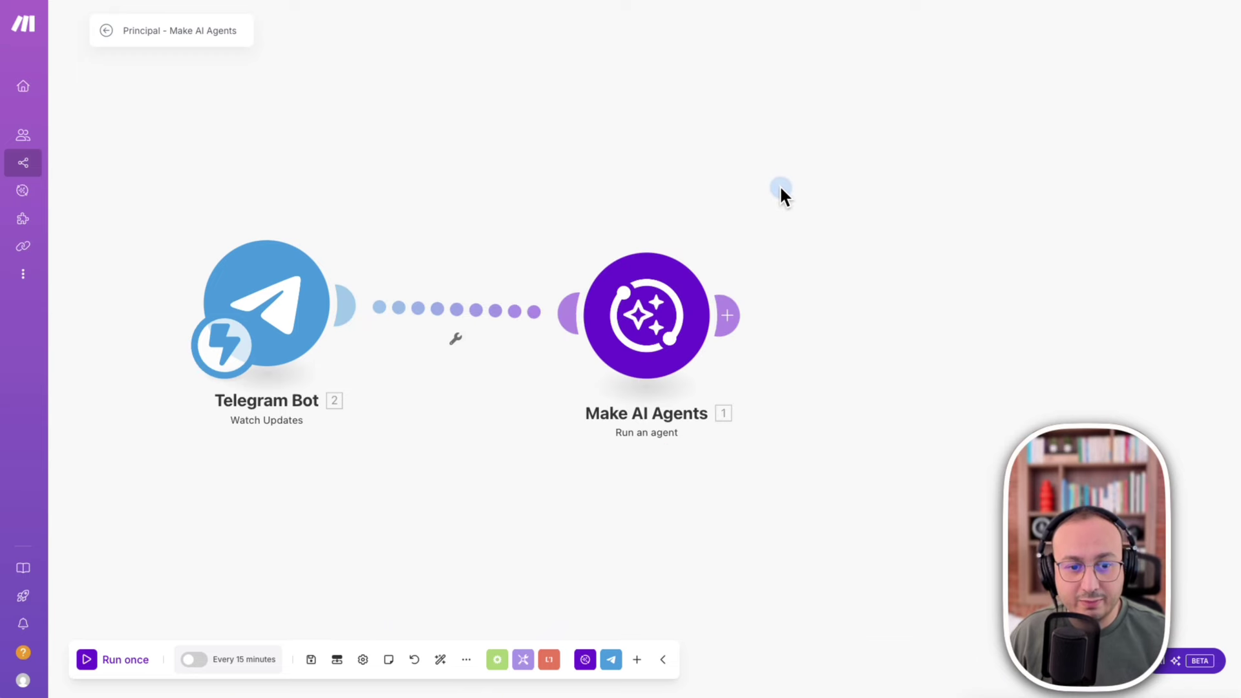
Save the scenario and auto-align its two modules.
click(310, 659)
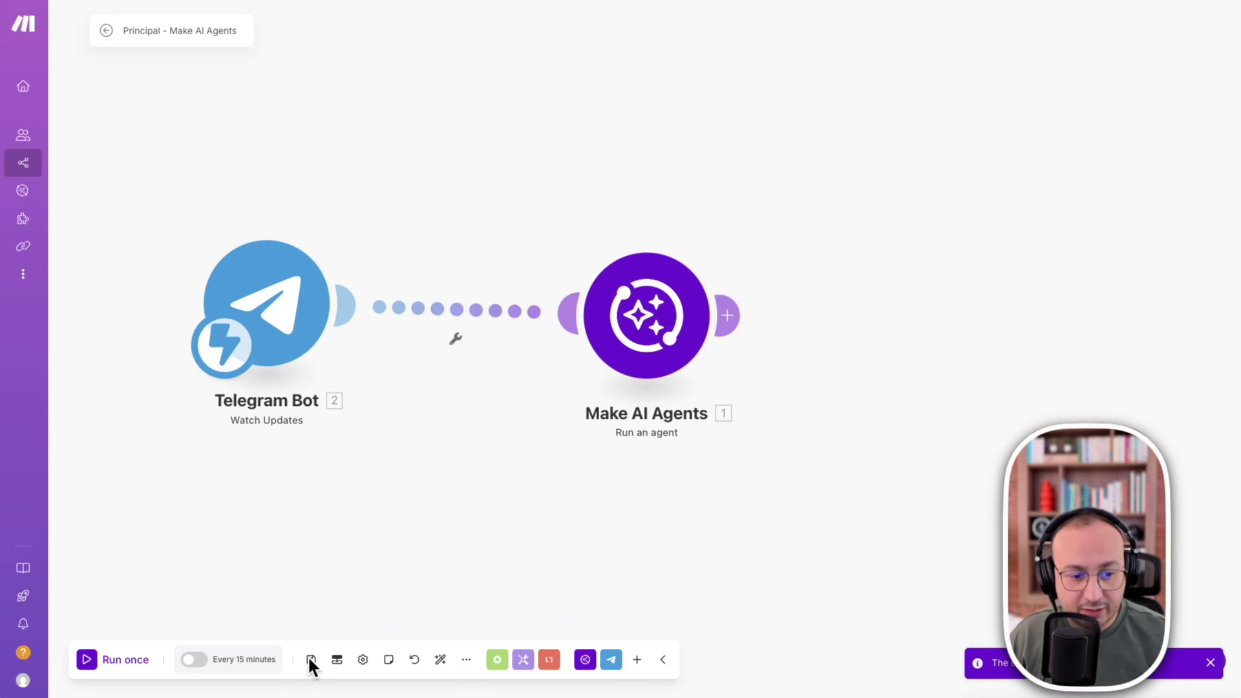
click(440, 659)
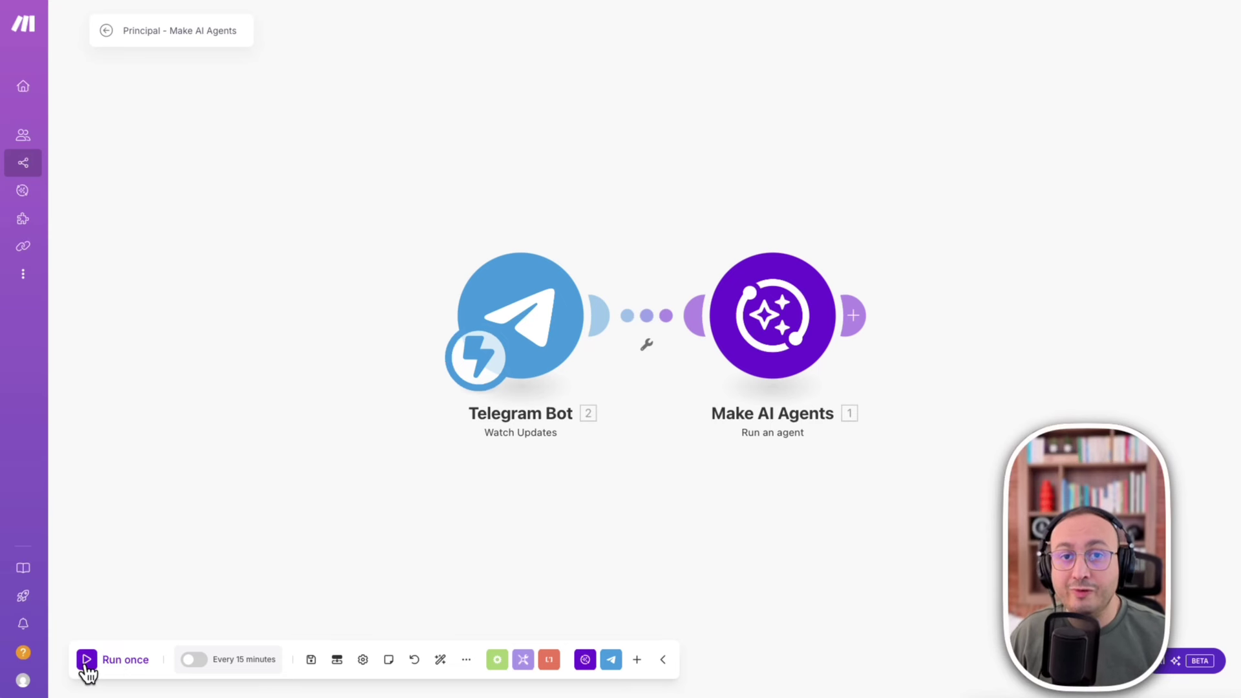
Run the scenario once and start the drassistant bot's chat in Telegram to send it test data.
click(86, 660)
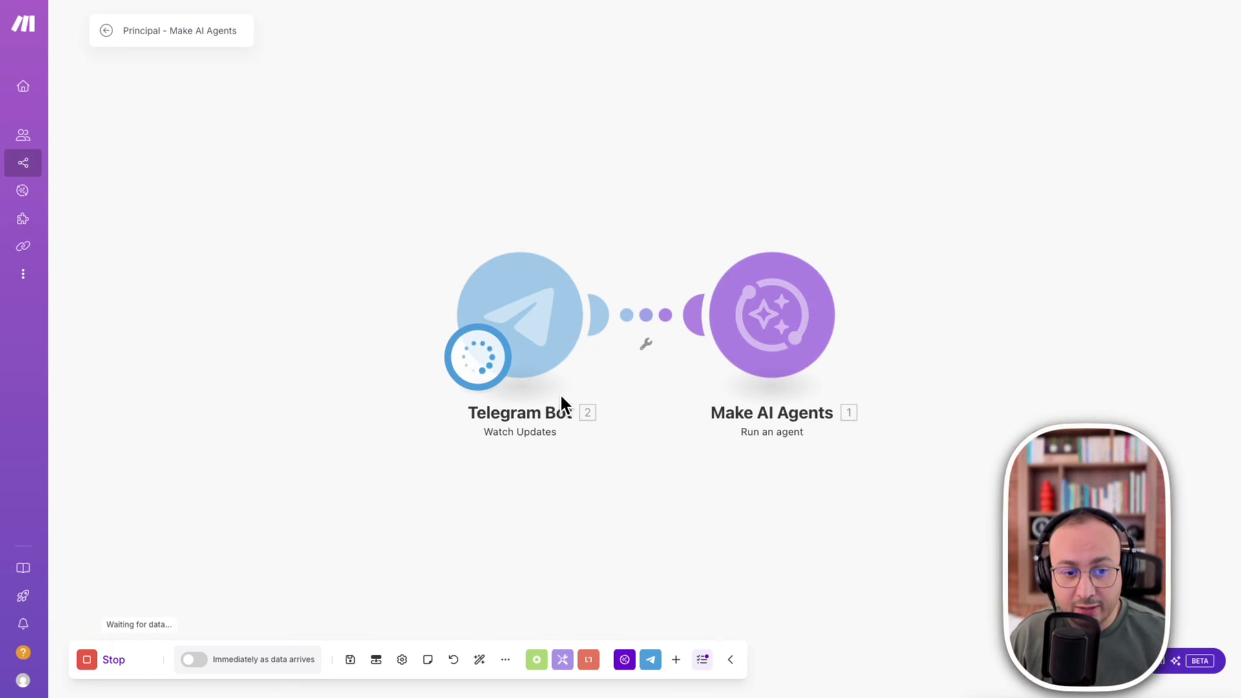
drag(1240, 57, 1206, 0)
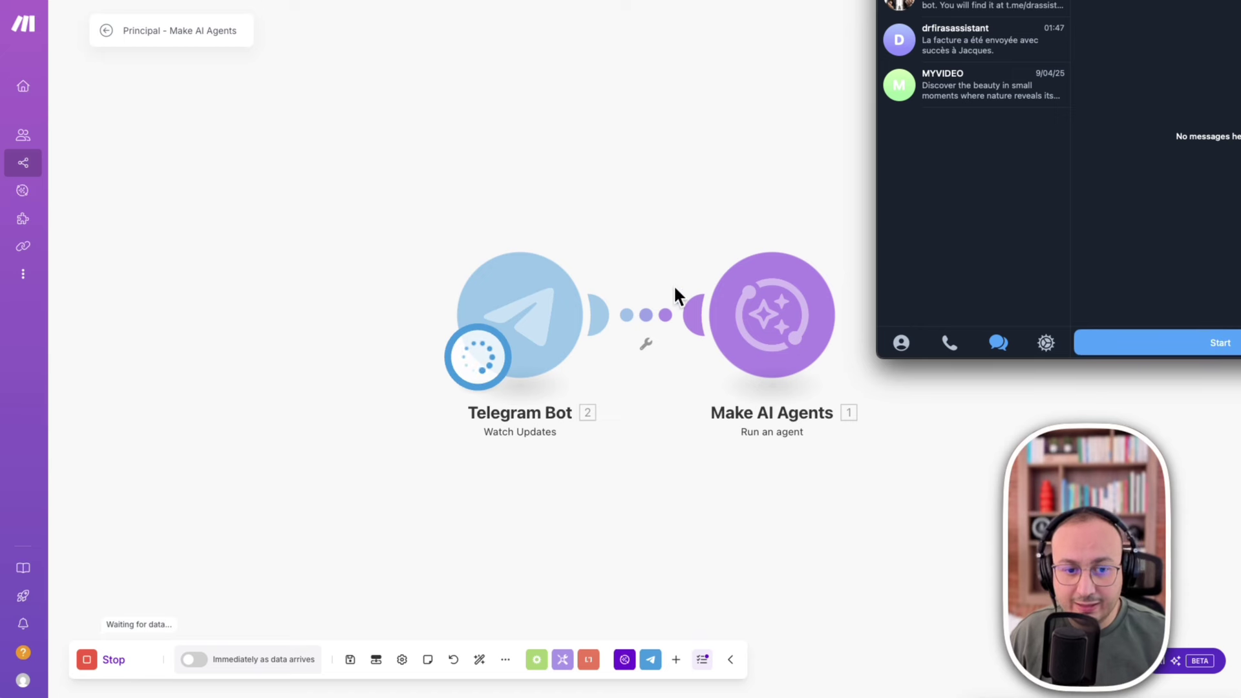
click(1220, 341)
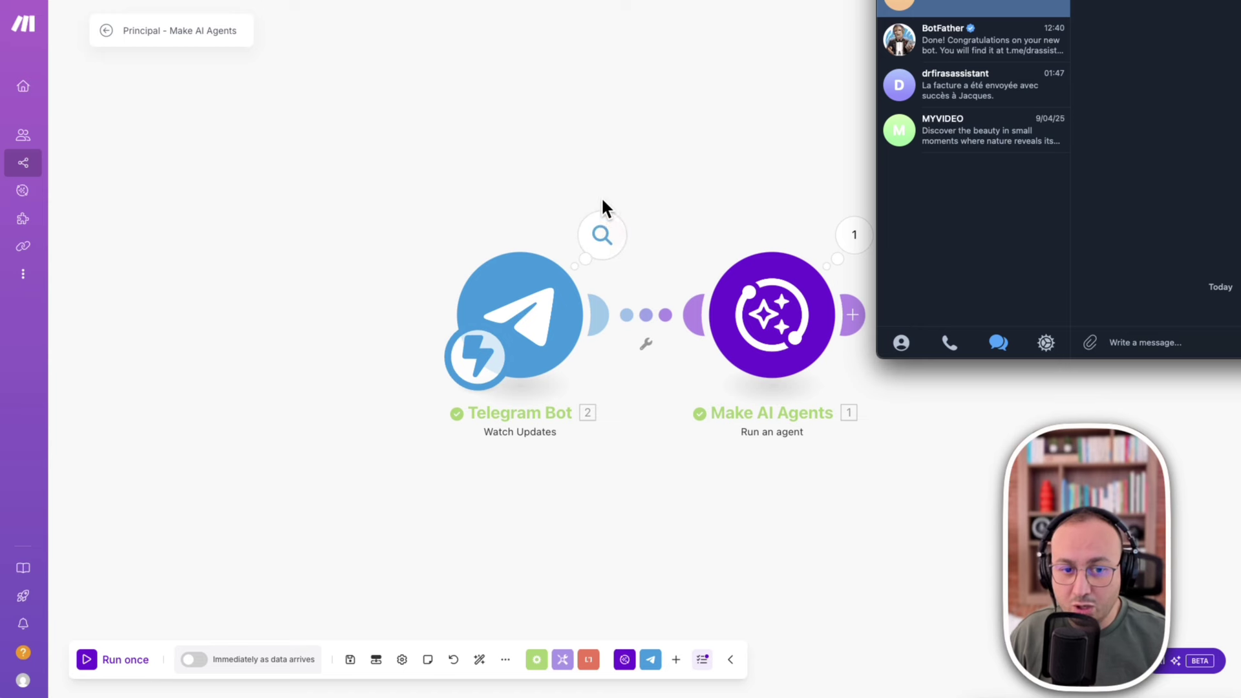
Examine the Telegram Bot module's output bundle, including the received message's text.
click(602, 241)
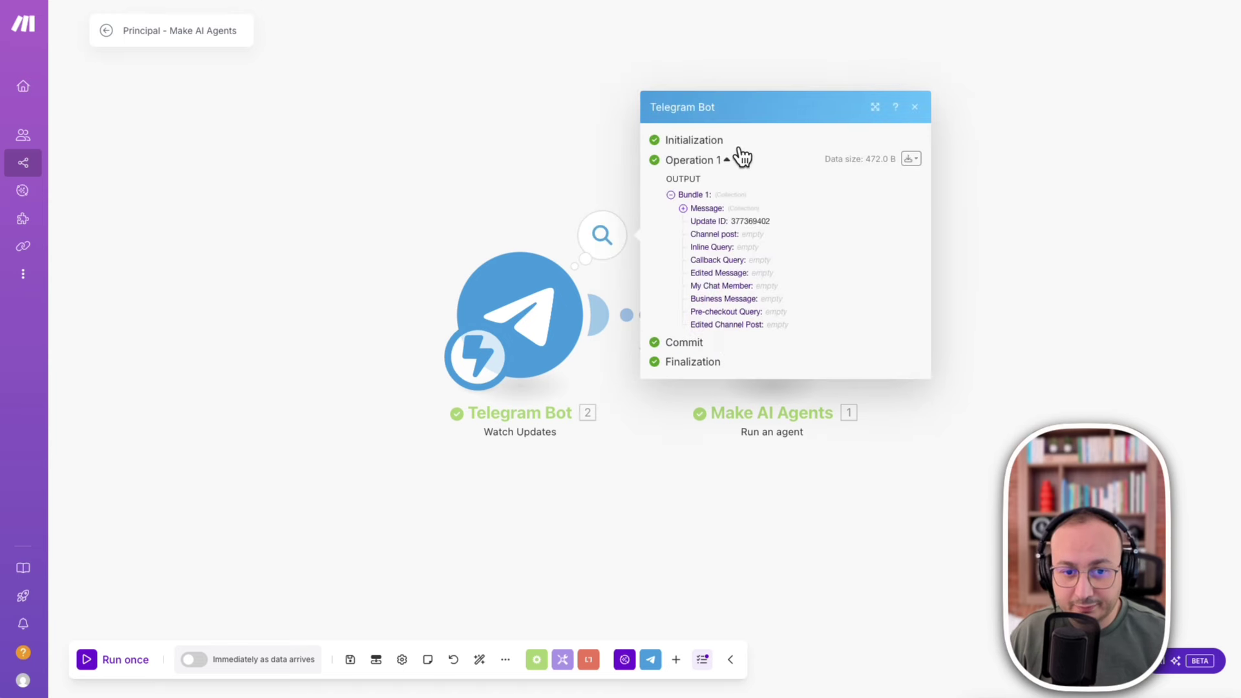
click(682, 208)
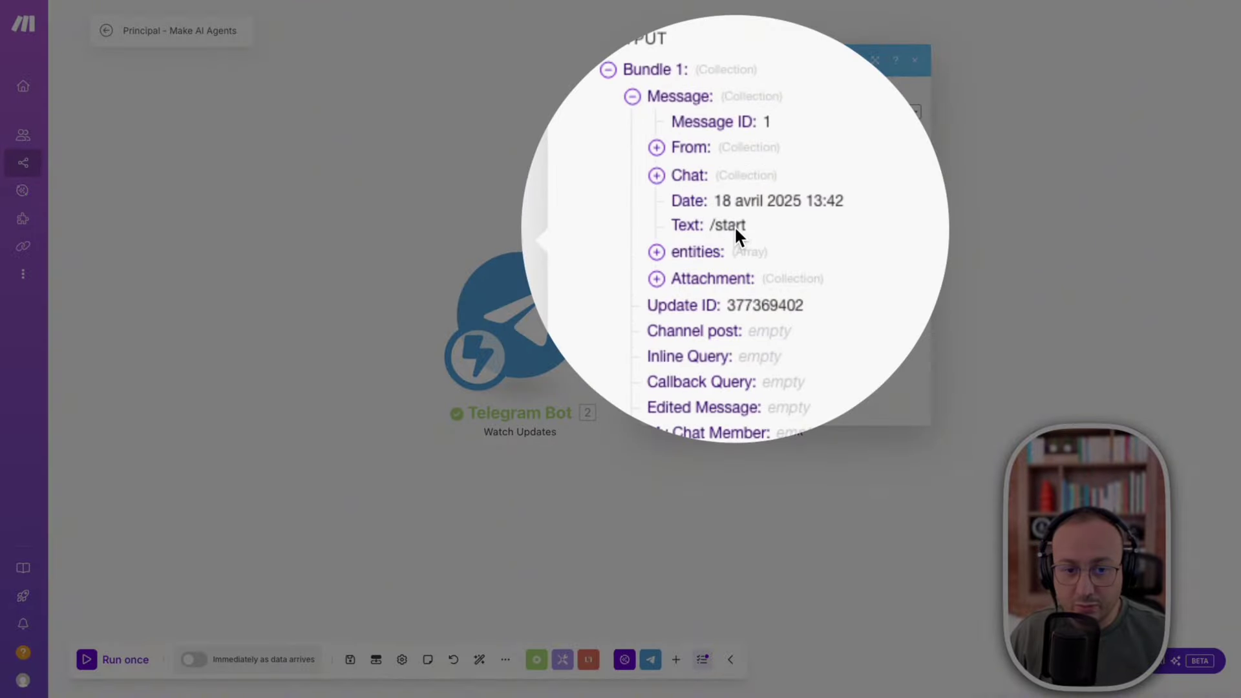
click(734, 228)
click(534, 129)
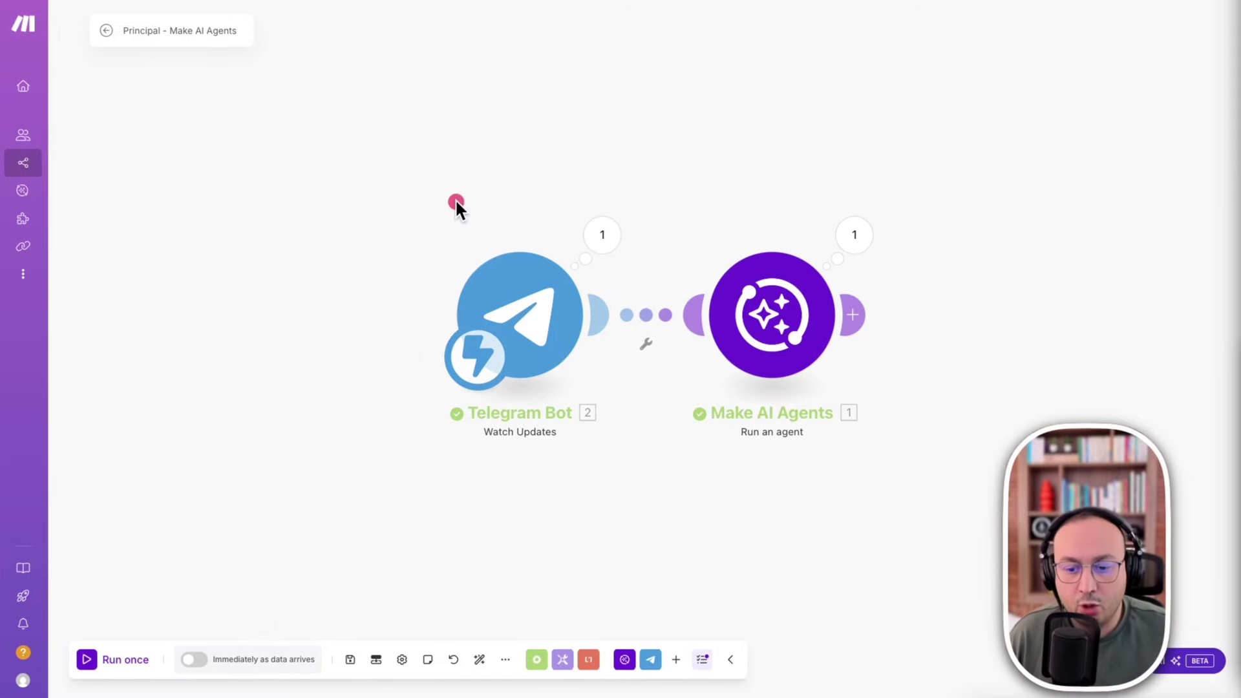
mouse_move(455, 199)
mouse_down()
mouse_move(746, 164)
mouse_move(777, 201)
mouse_up()
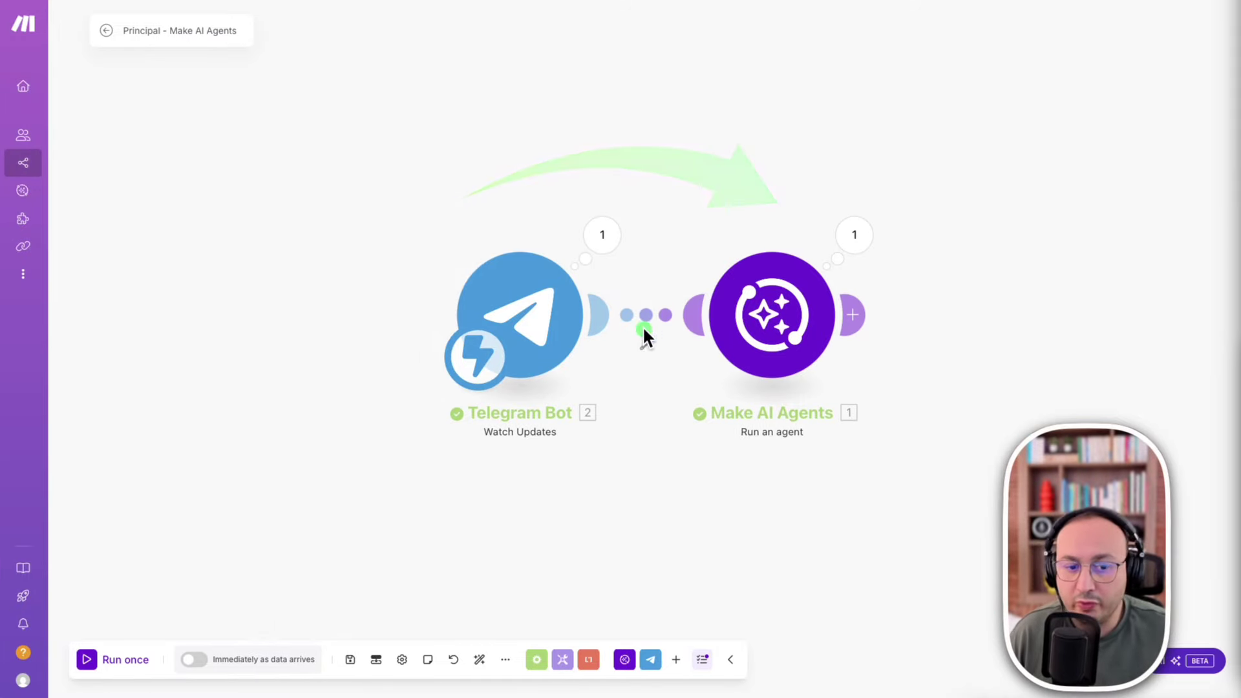
Map the Chat ID of the Telegram message to the Thread ID of the Make AI Agents module.
click(774, 315)
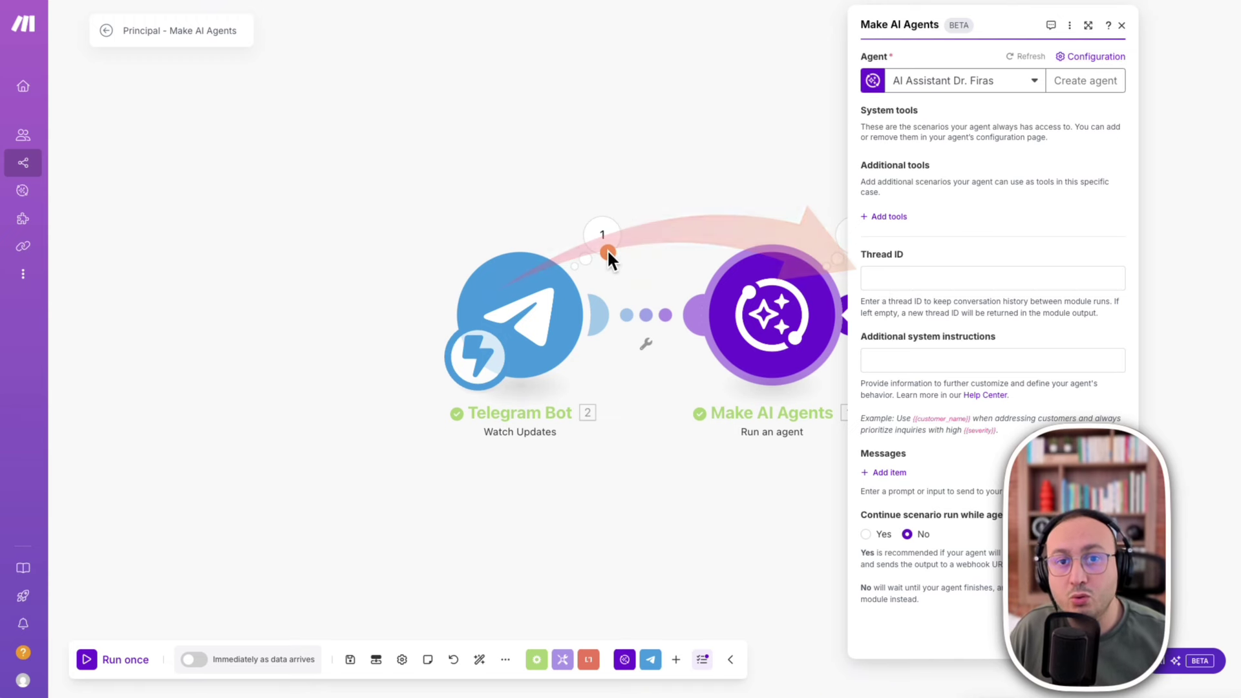
click(891, 279)
click(663, 254)
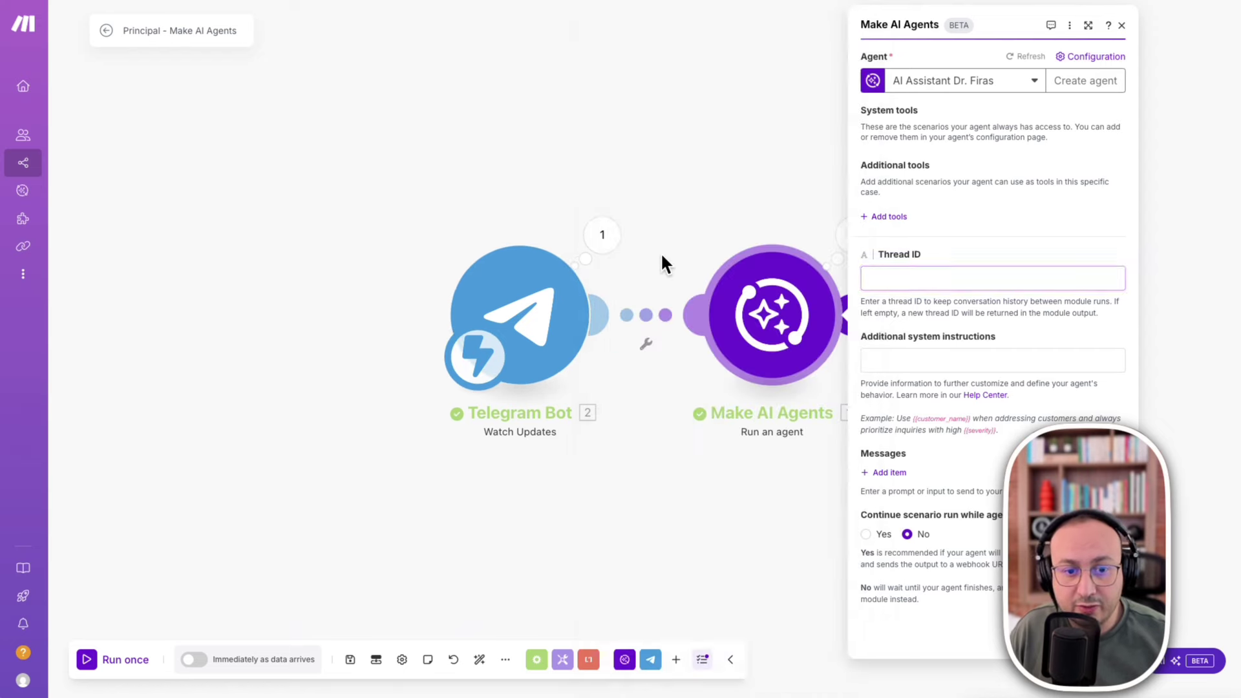
click(882, 271)
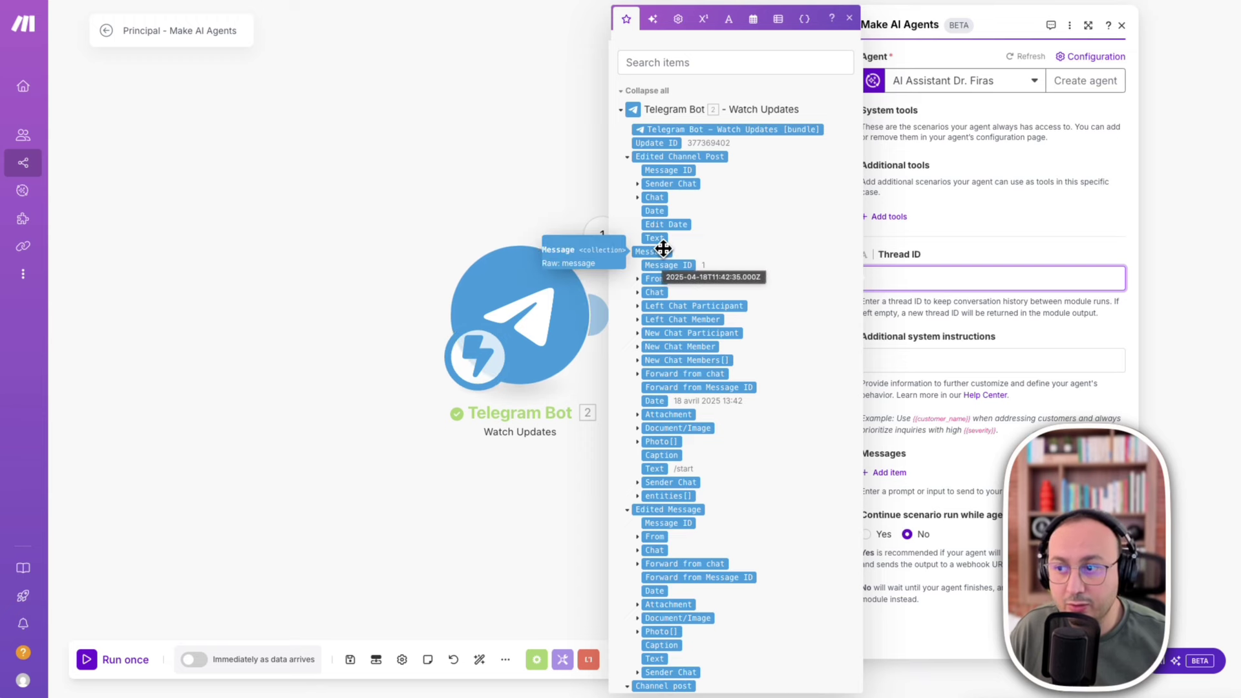
click(637, 291)
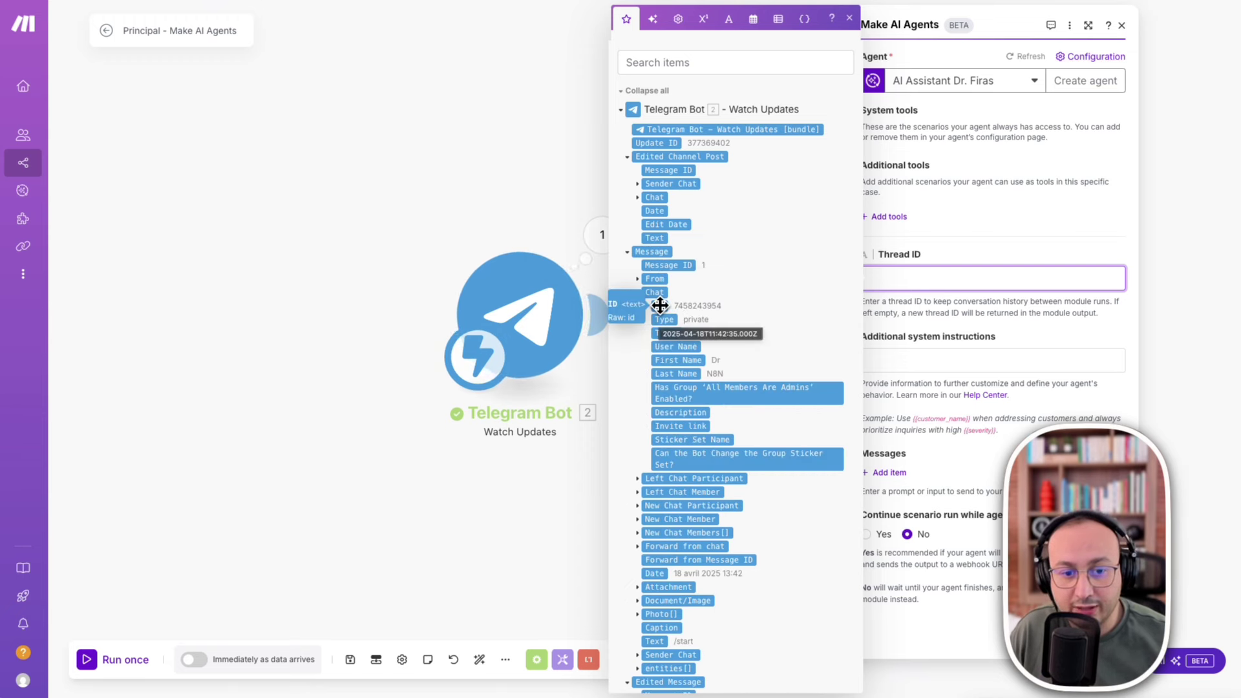
click(659, 306)
click(911, 279)
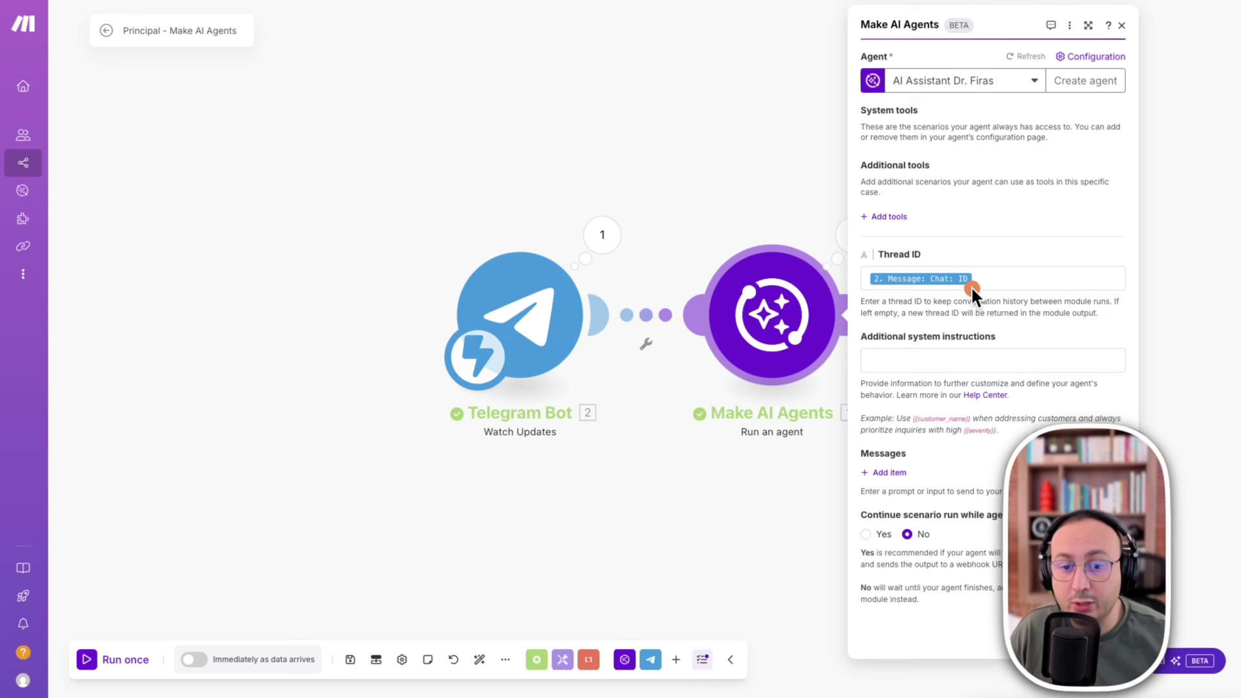
click(1009, 283)
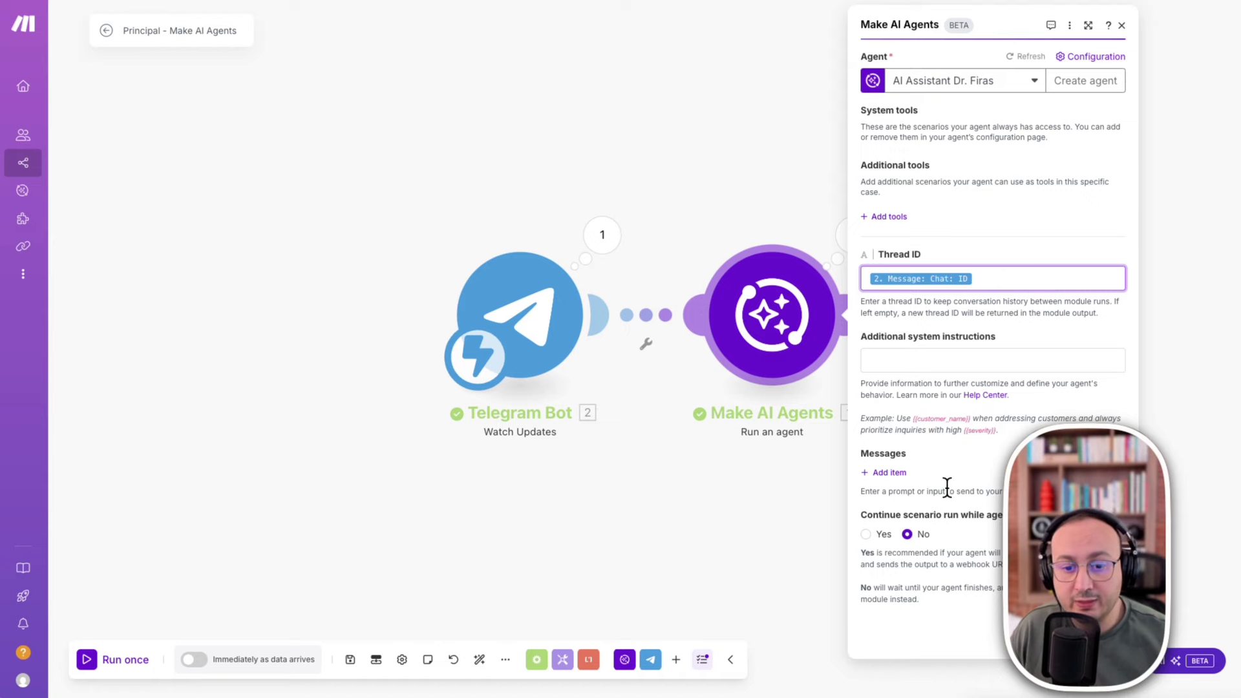
Add a message to the Make AI Agents module reading "Here is the message :" followed by the Telegram message's Text.
click(878, 453)
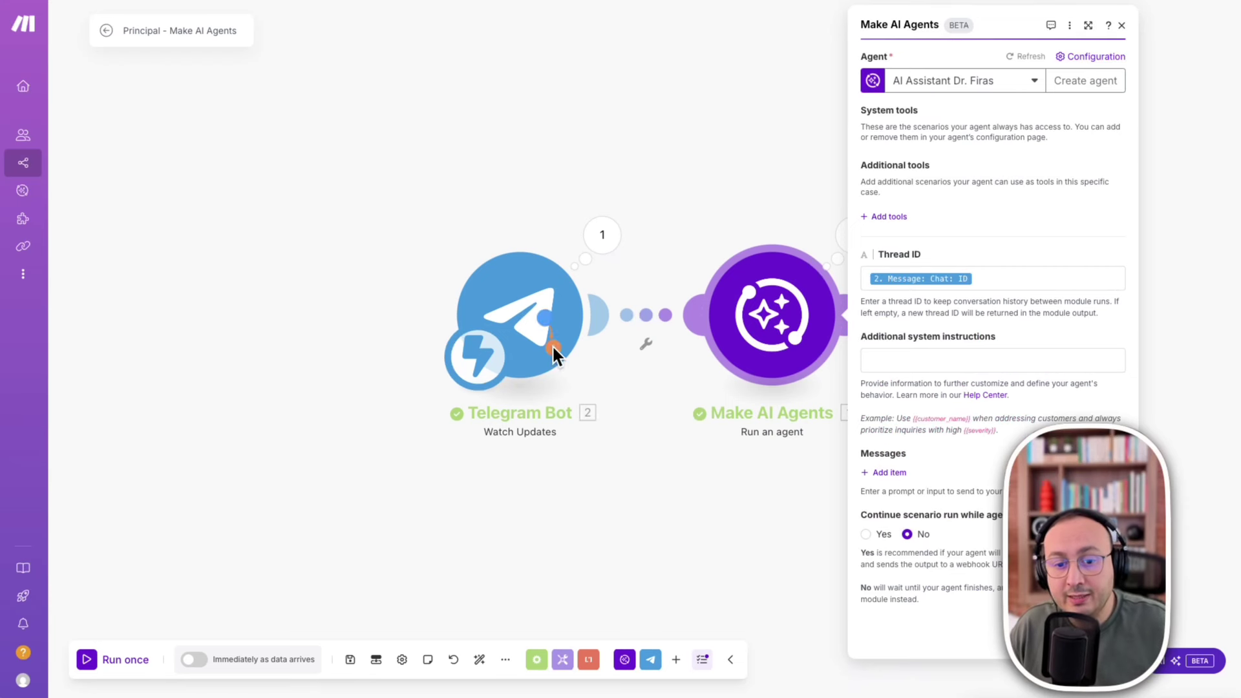
drag(552, 344, 801, 462)
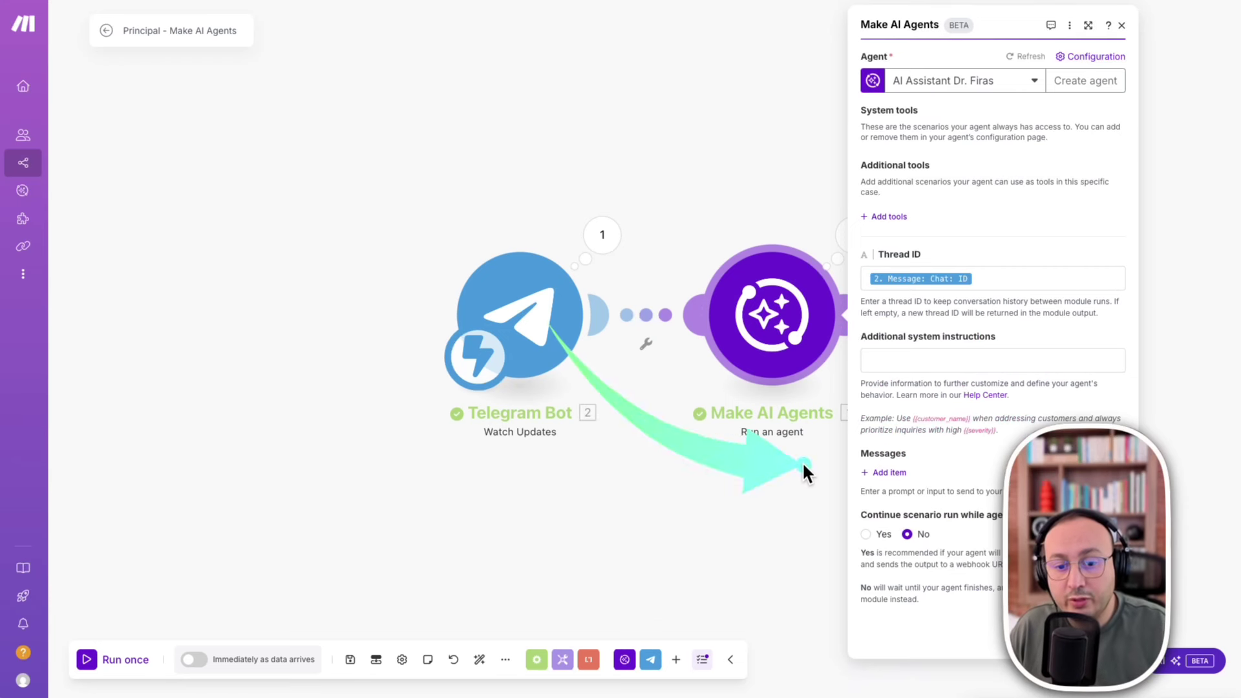
click(889, 473)
click(904, 495)
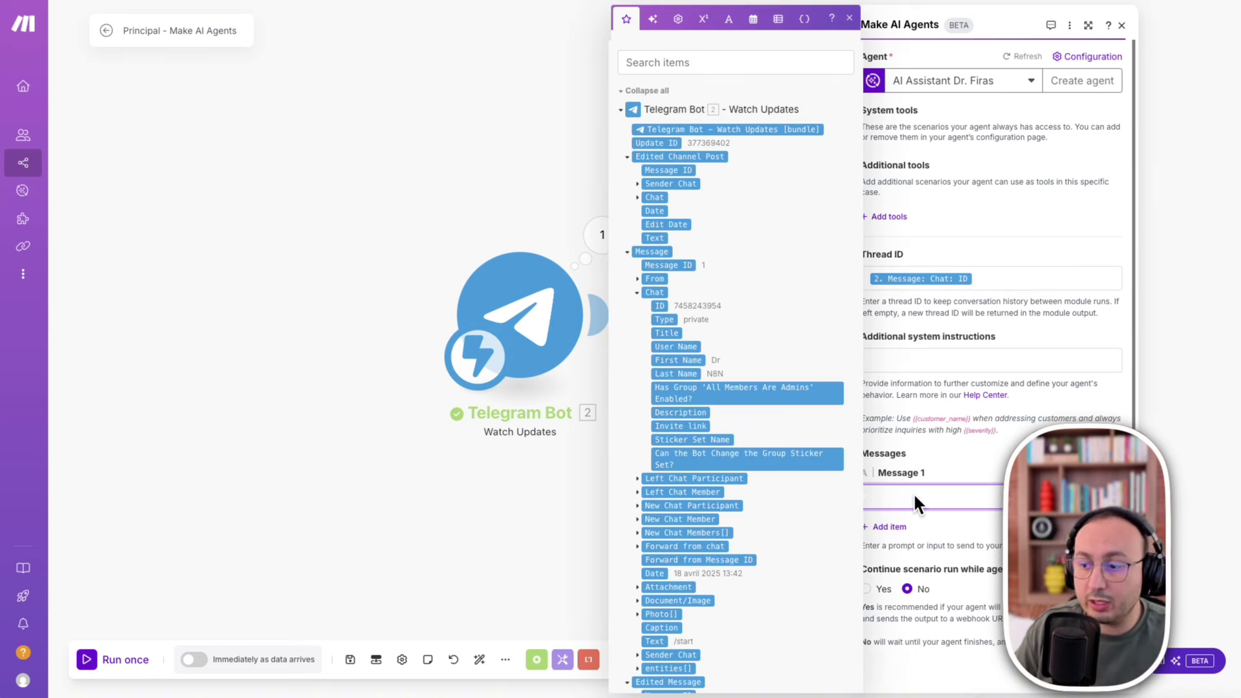
text(Here is the messaf)
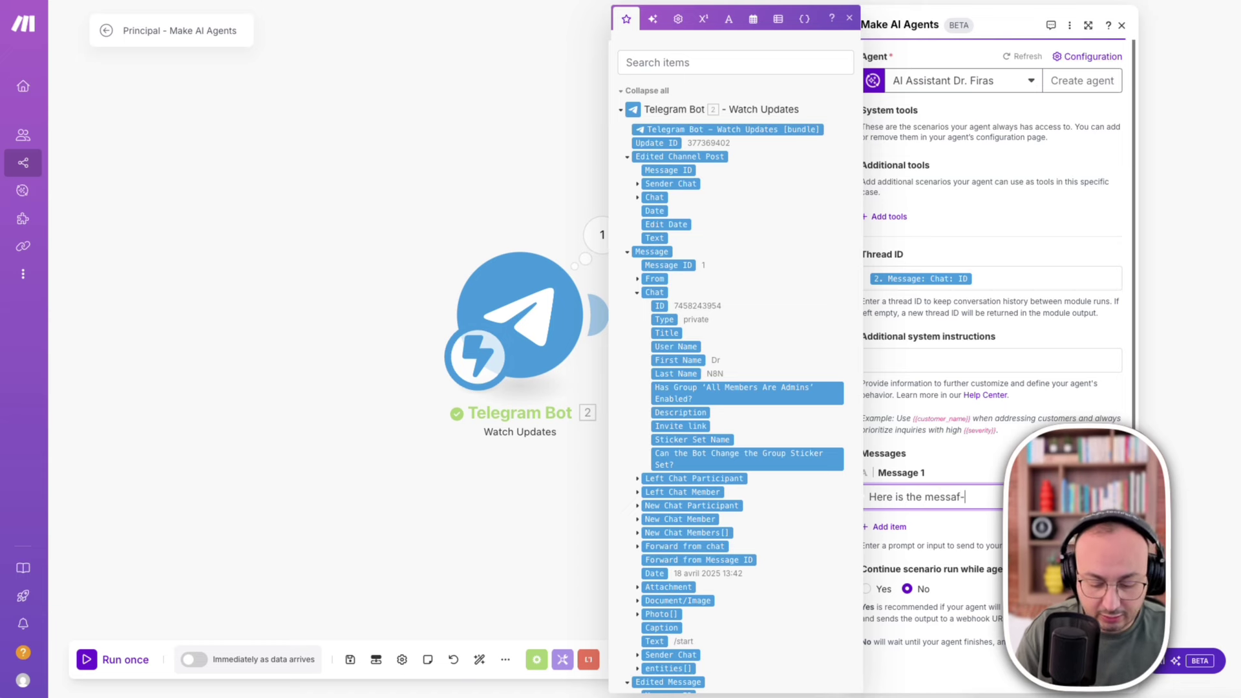
key(BackSpace)
text(ge )
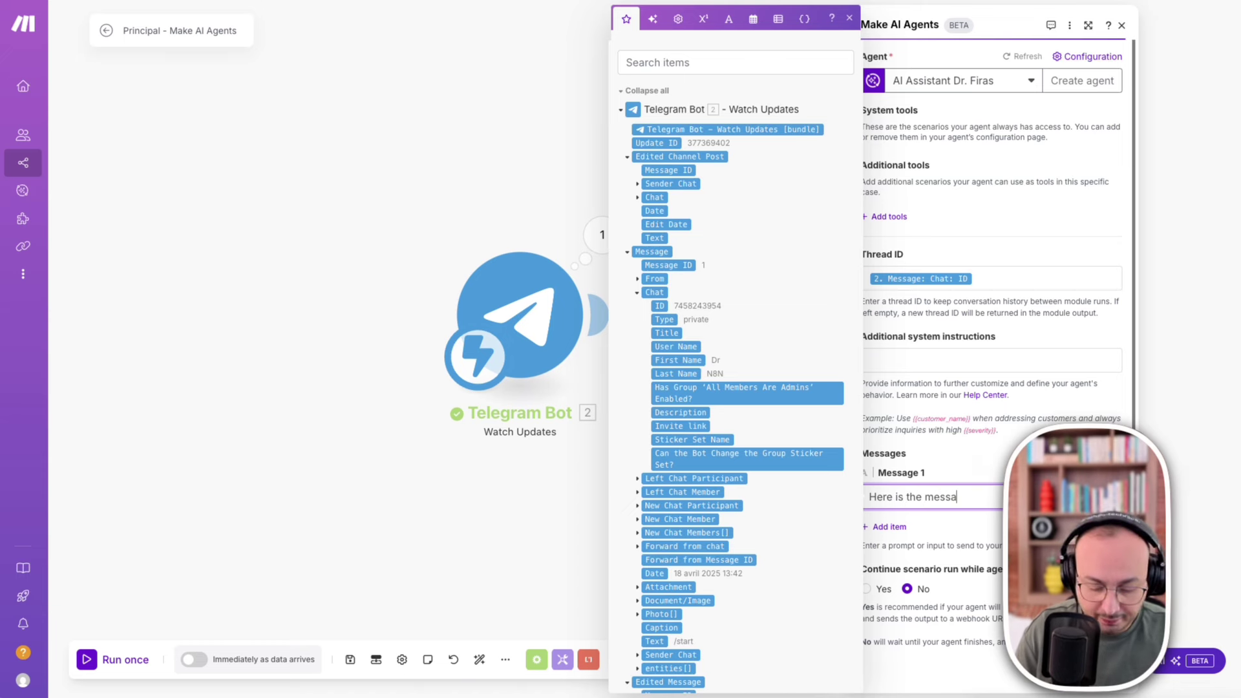
text(: 2. M)
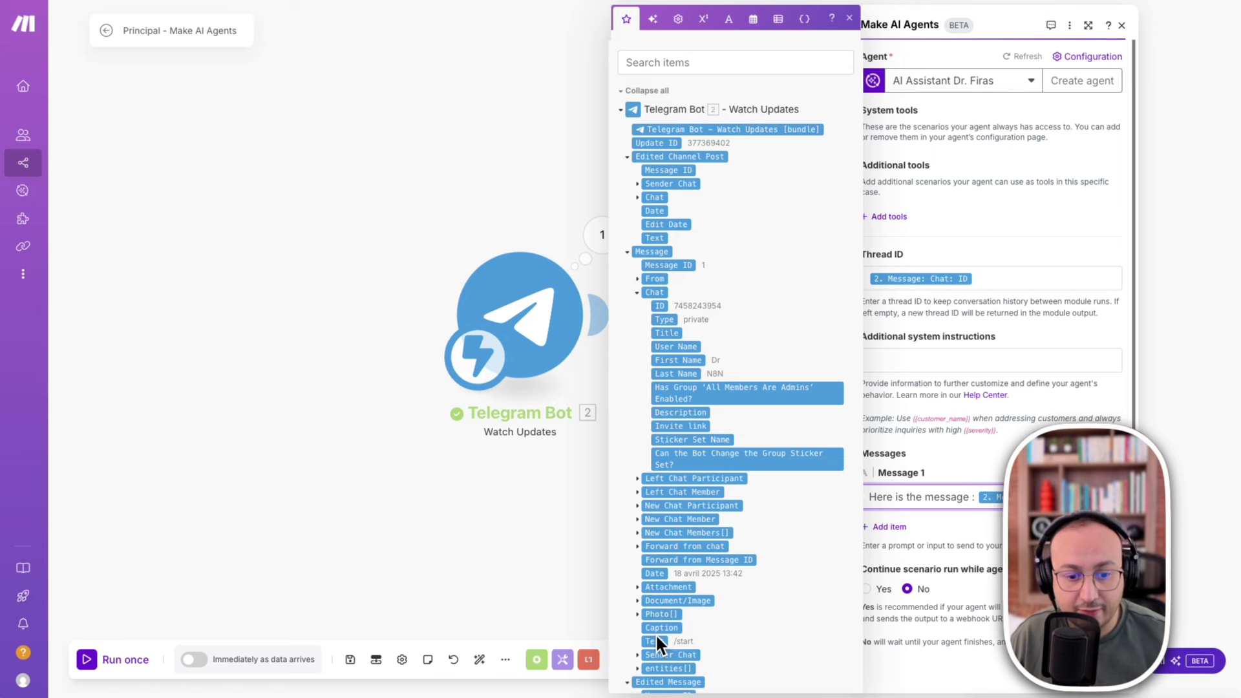
drag(656, 633, 1001, 492)
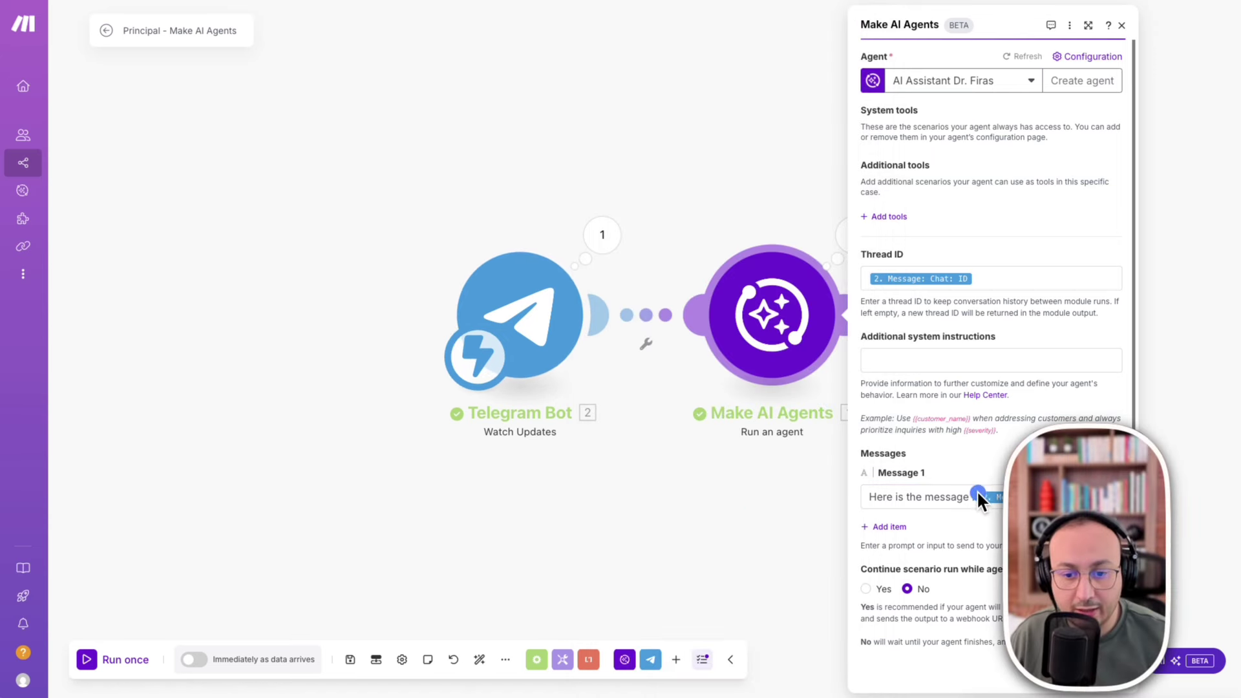
click(1088, 25)
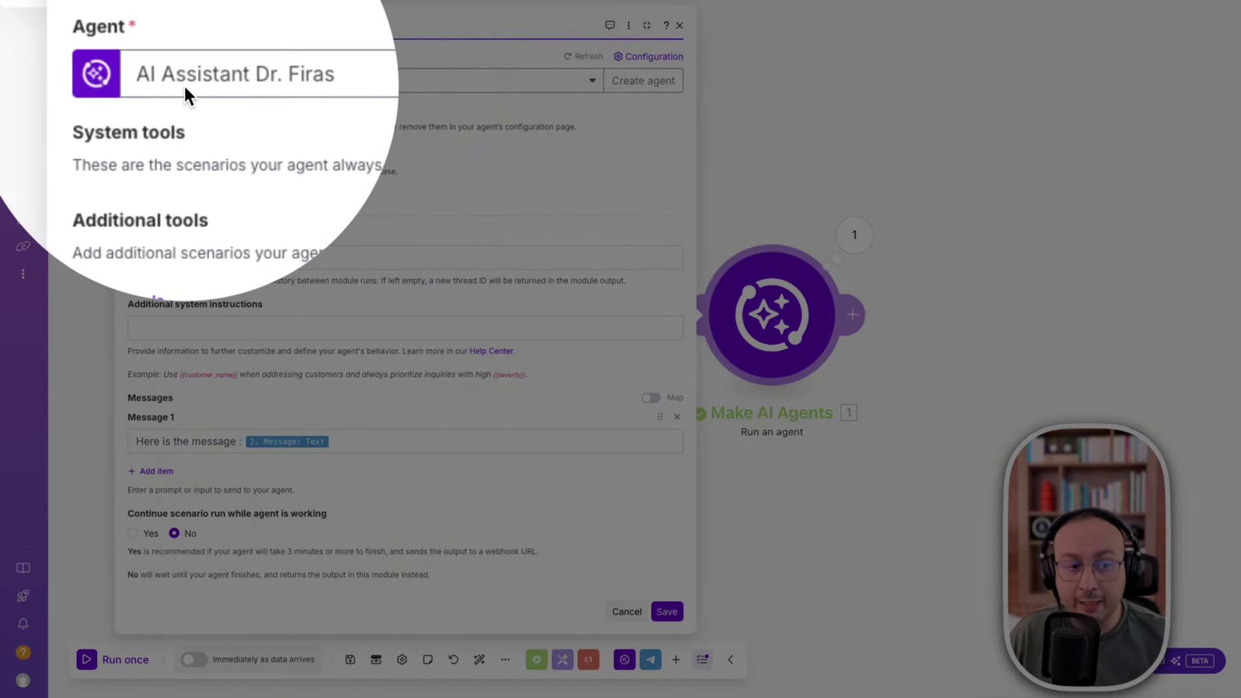
Open the selected agent's configuration from the module, dismissing the Scenario Outputs announcement, and reopen it from the Make AI Agents list.
click(197, 132)
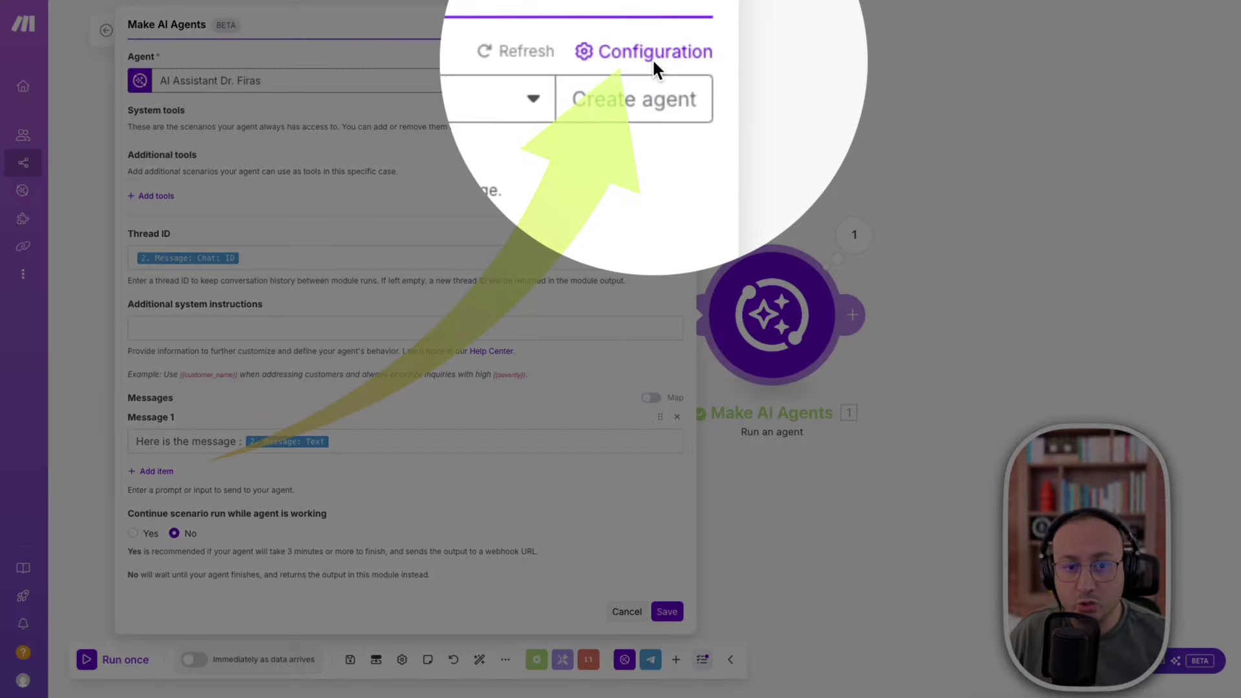
click(653, 58)
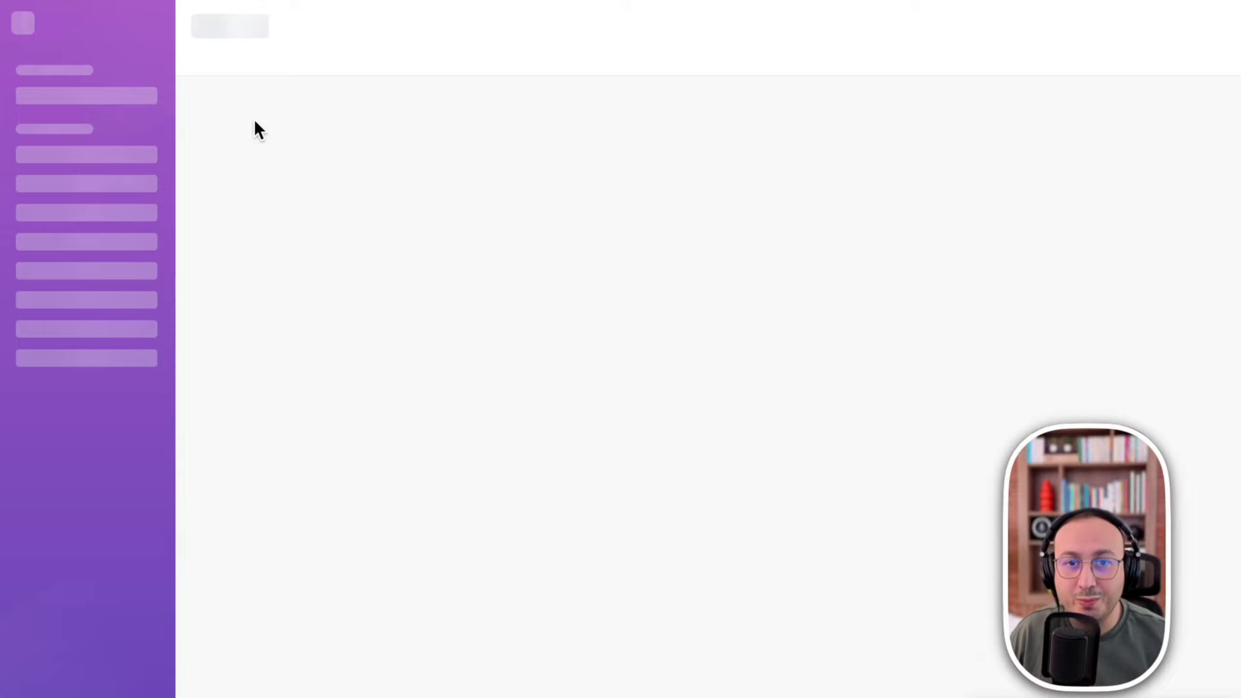
click(350, 139)
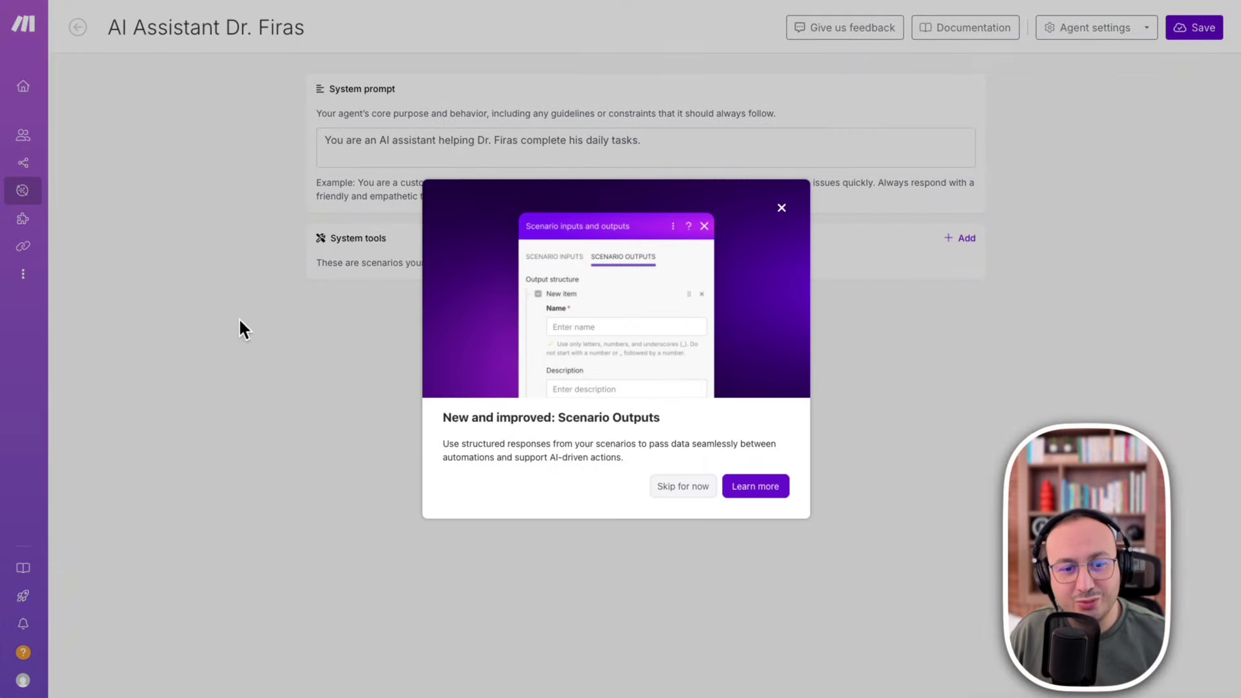
click(778, 207)
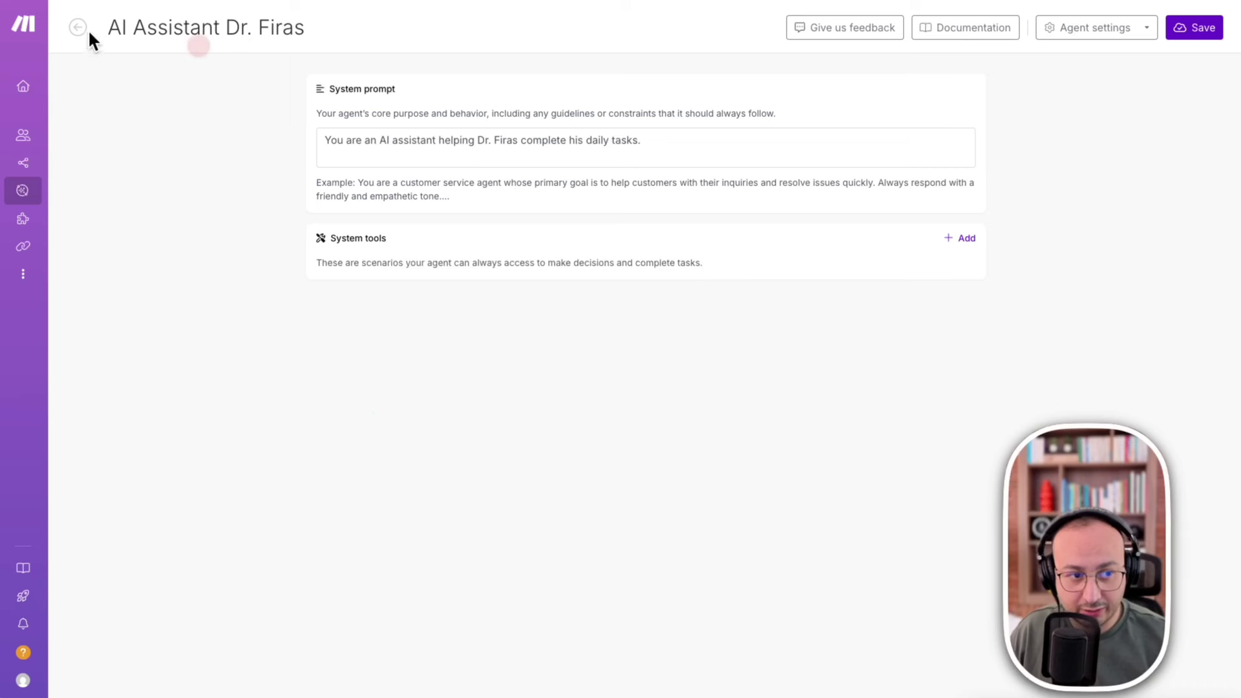
click(79, 27)
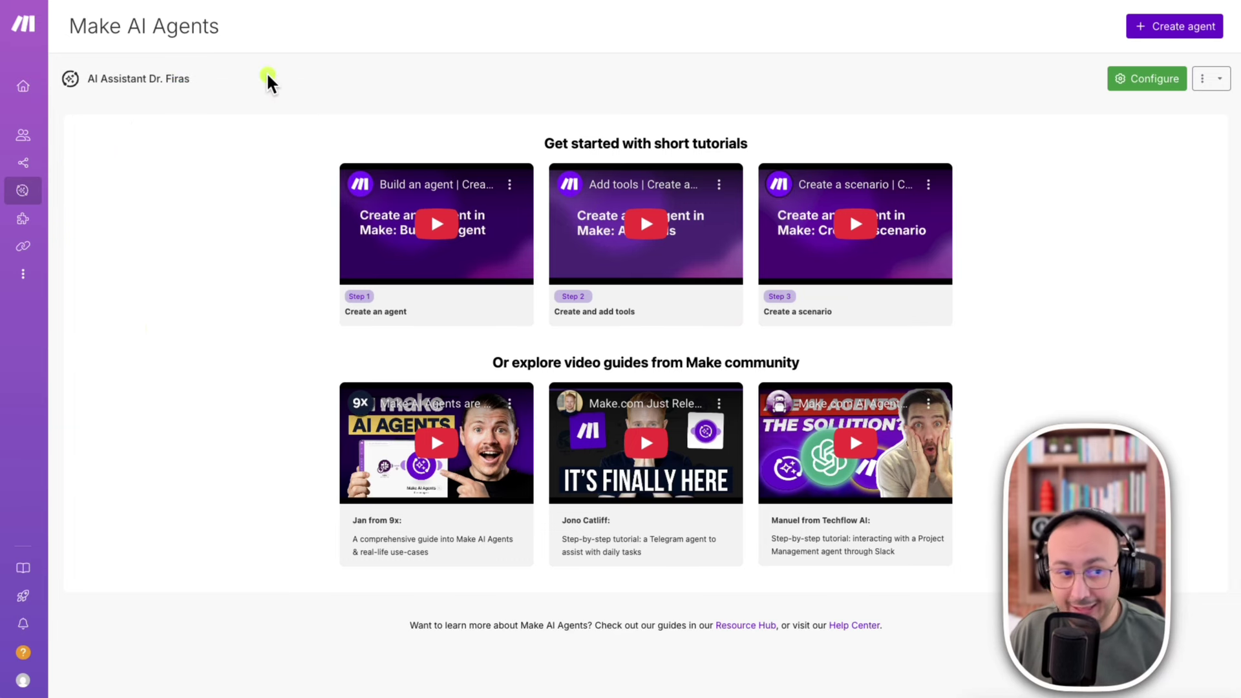
click(1150, 79)
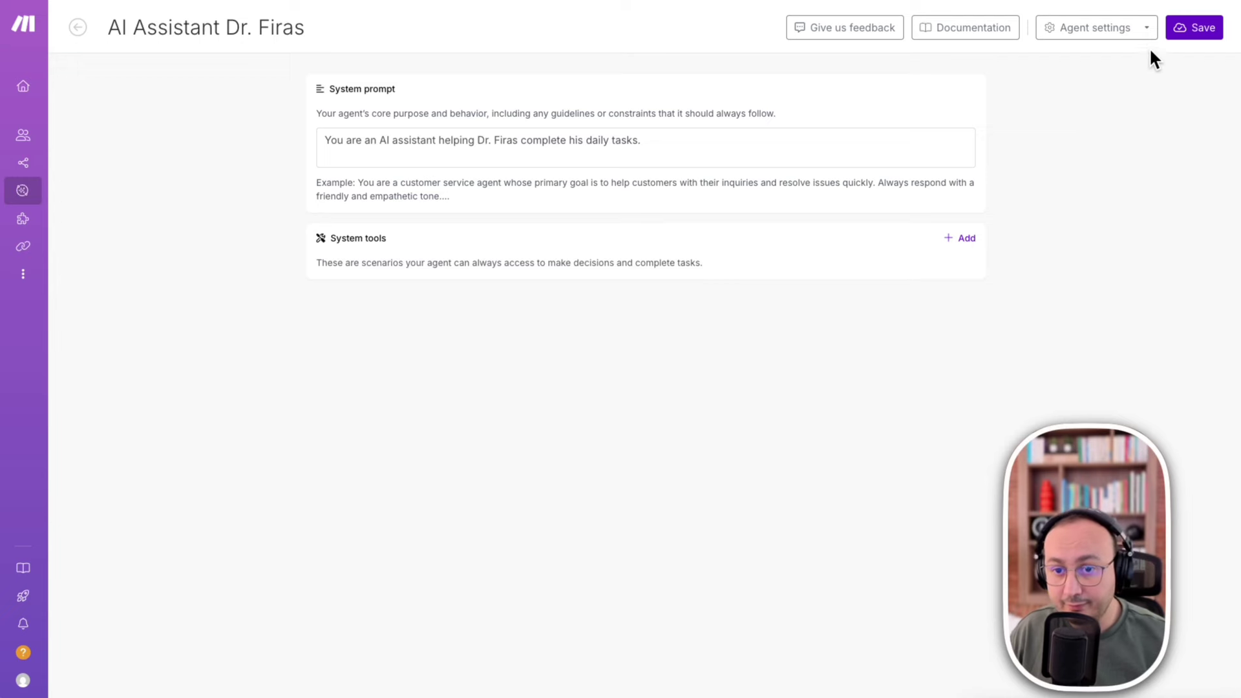
Set the Iterations From History Count to 50 in the agent's settings.
click(1143, 25)
click(1092, 28)
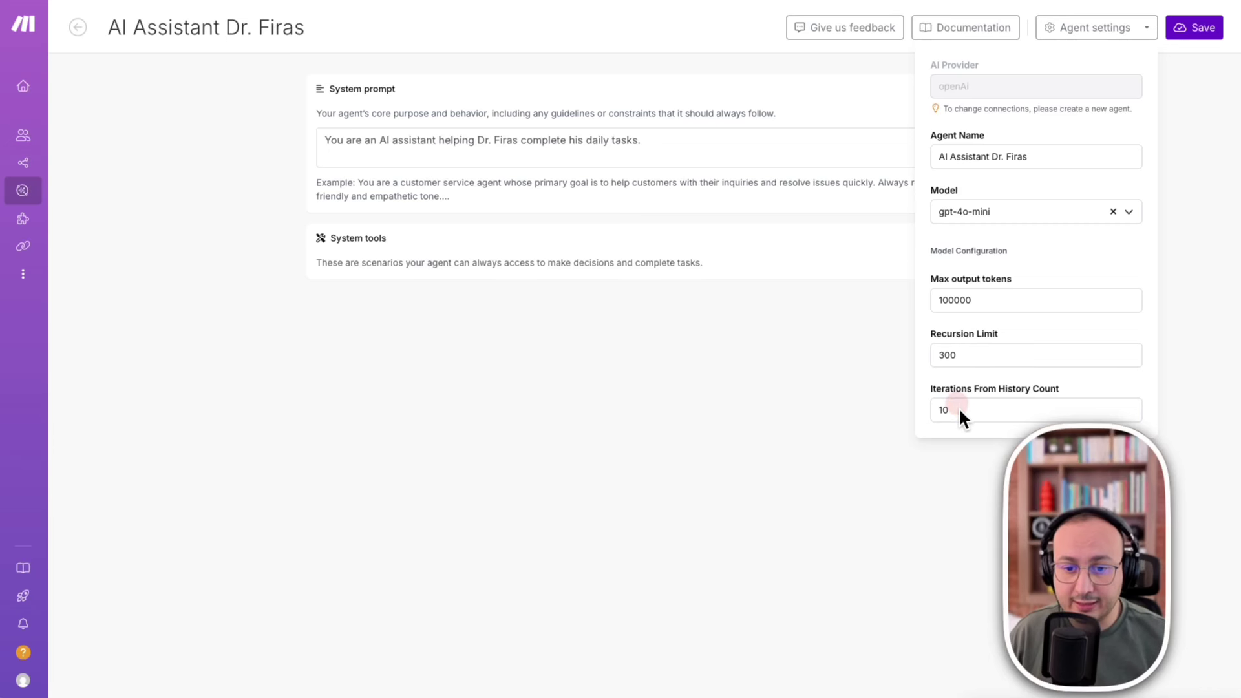
click(959, 410)
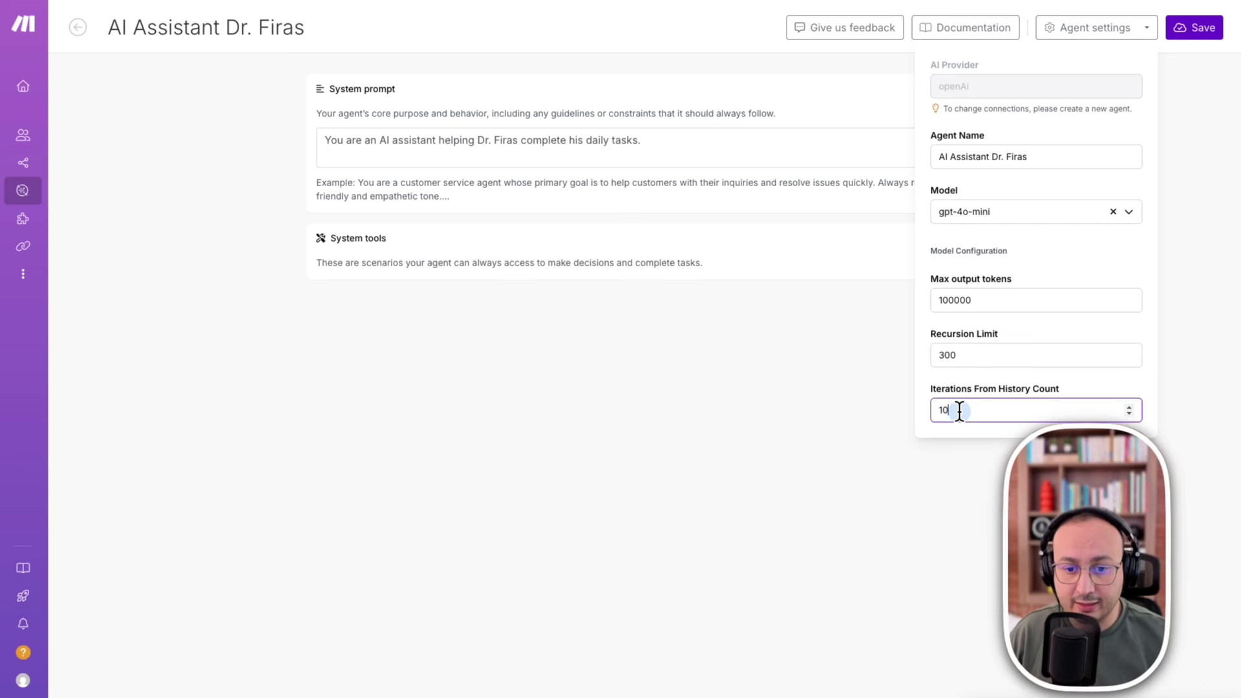
key(BackSpace)
key(BackSpace)
text(50)
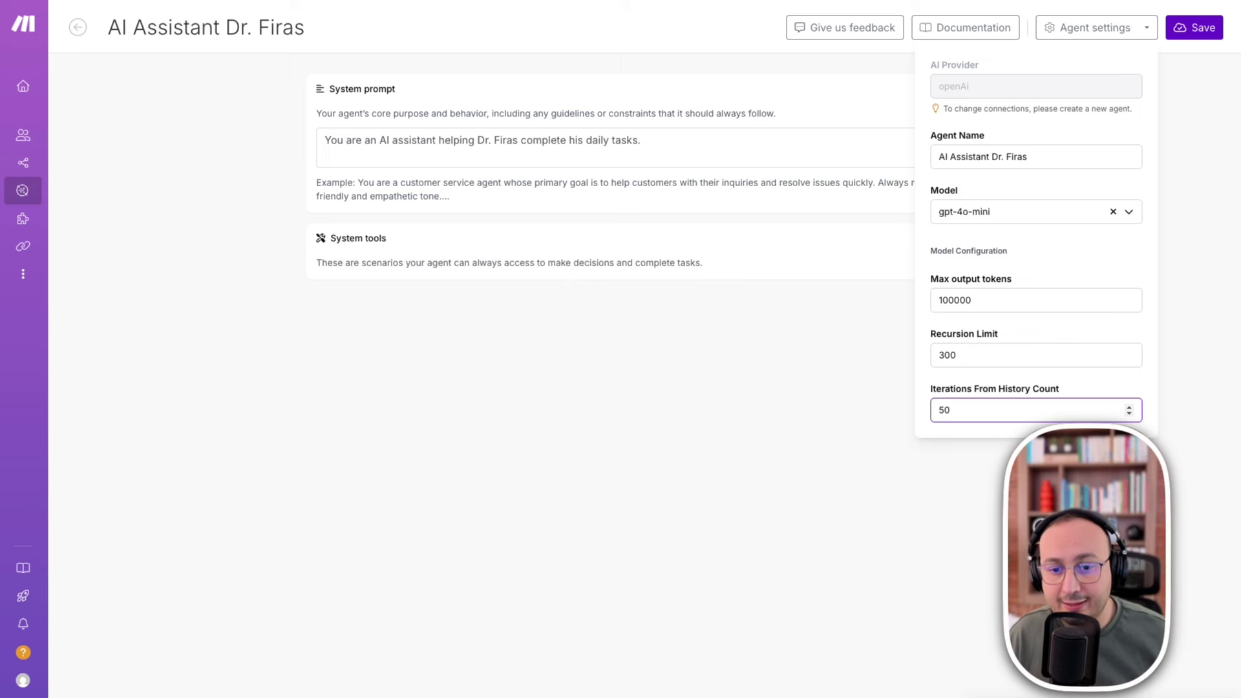
click(959, 294)
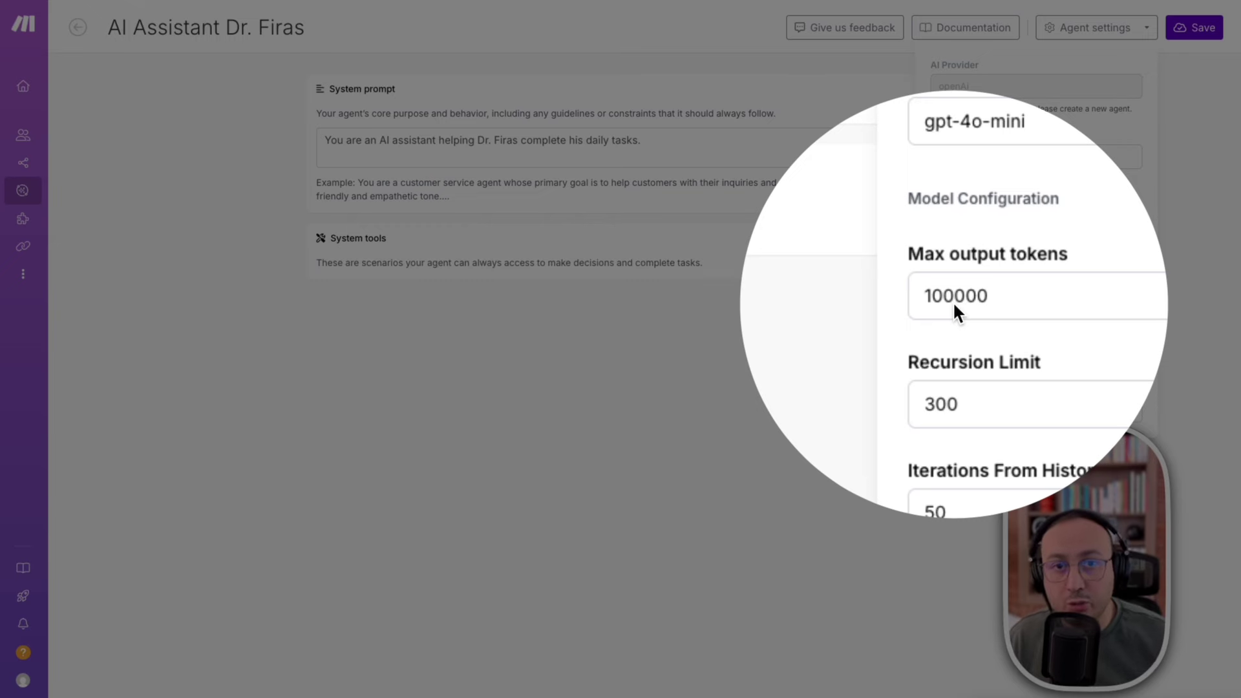
click(953, 301)
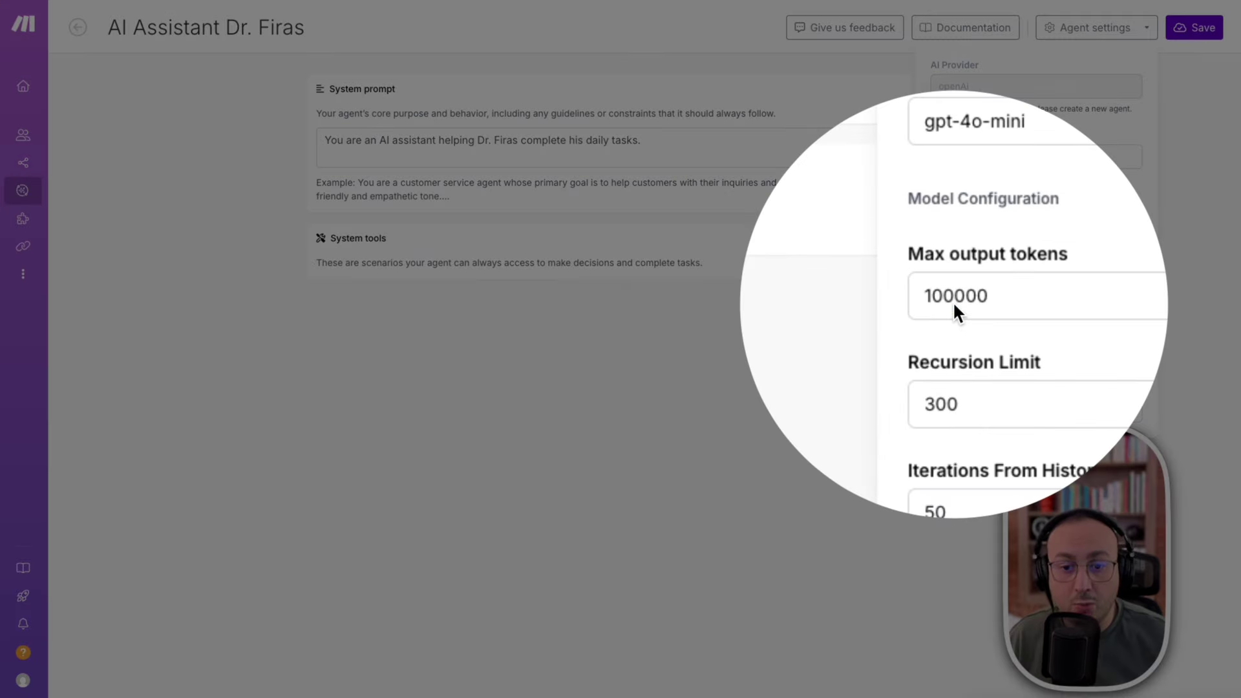
click(952, 301)
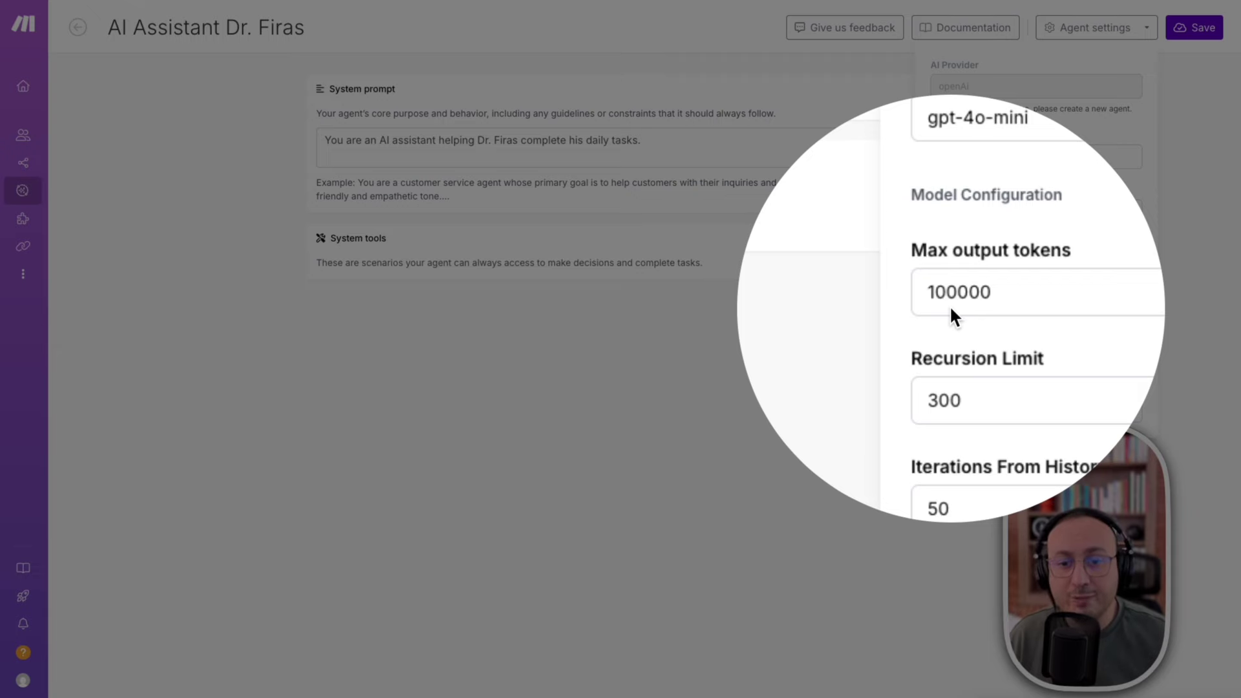
click(951, 310)
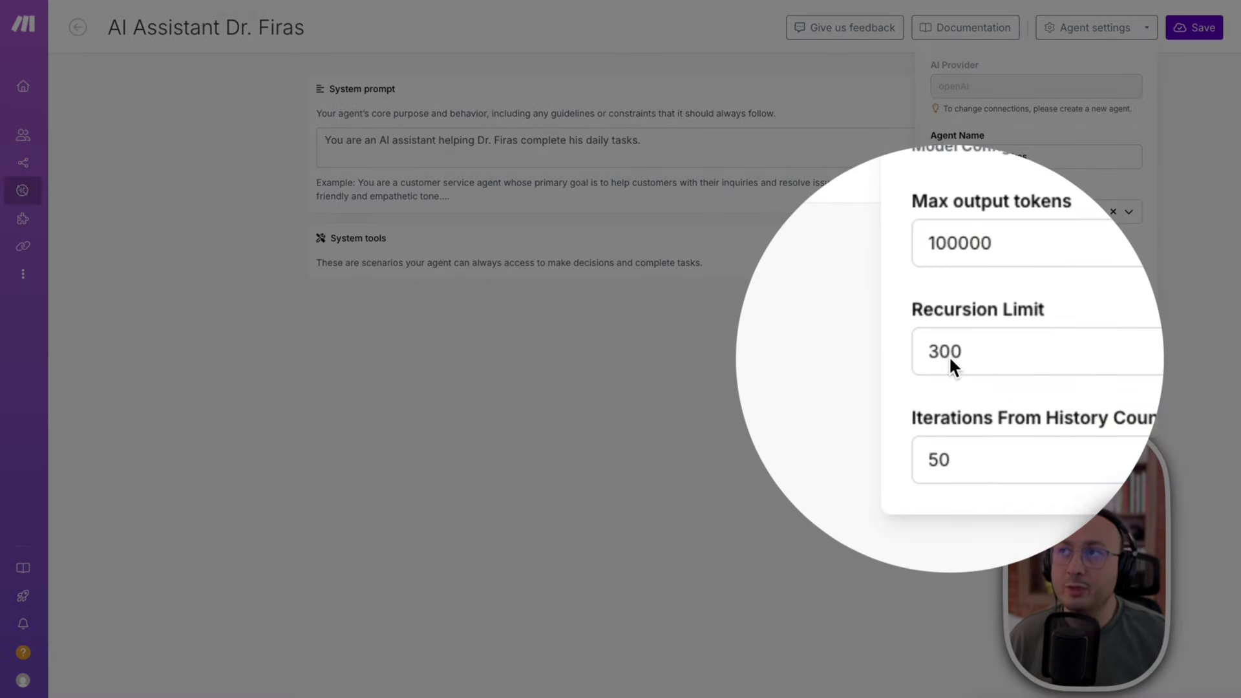
click(948, 357)
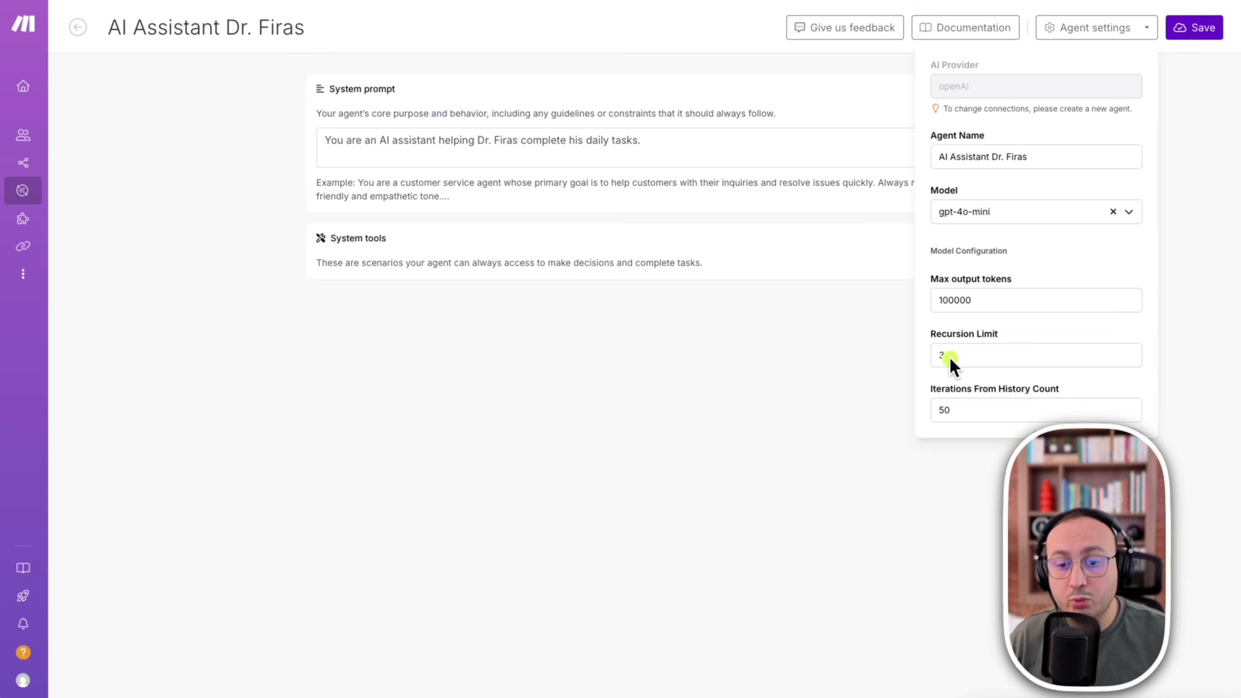
Set the agent's Recursion Limit to 50 and save the agent's configuration.
click(949, 355)
click(963, 357)
key(BackSpace)
key(BackSpace)
key(BackSpace)
text(50)
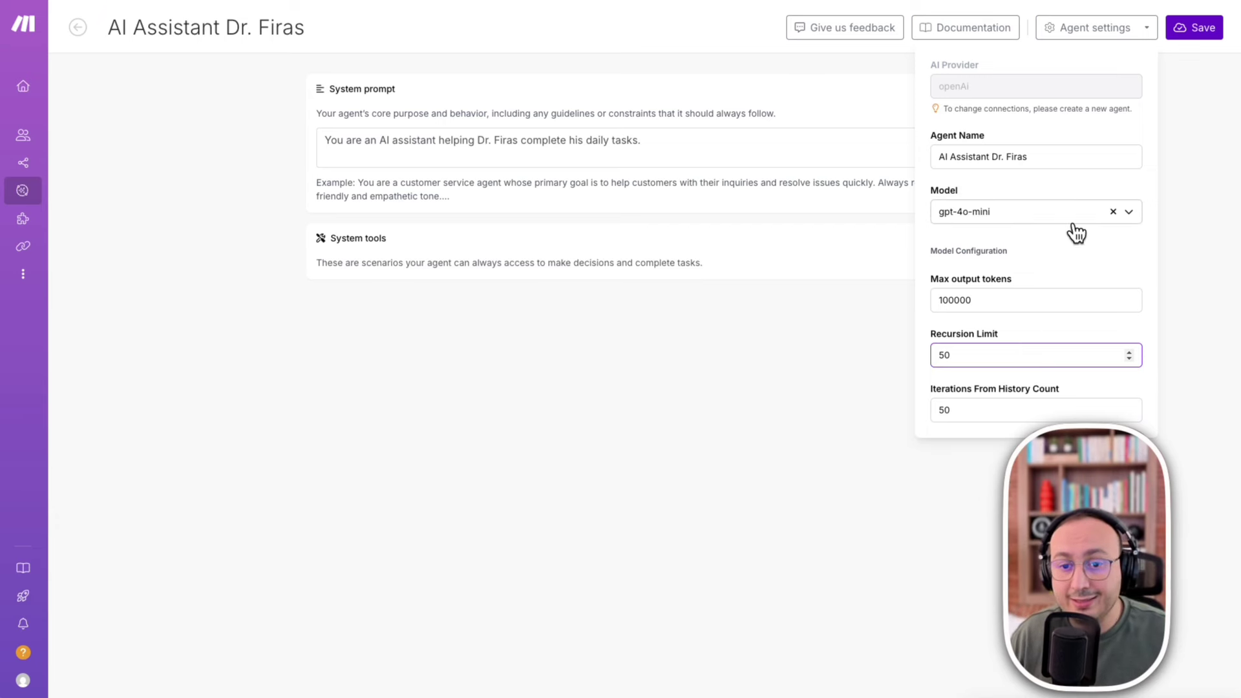
key(ctrl+z)
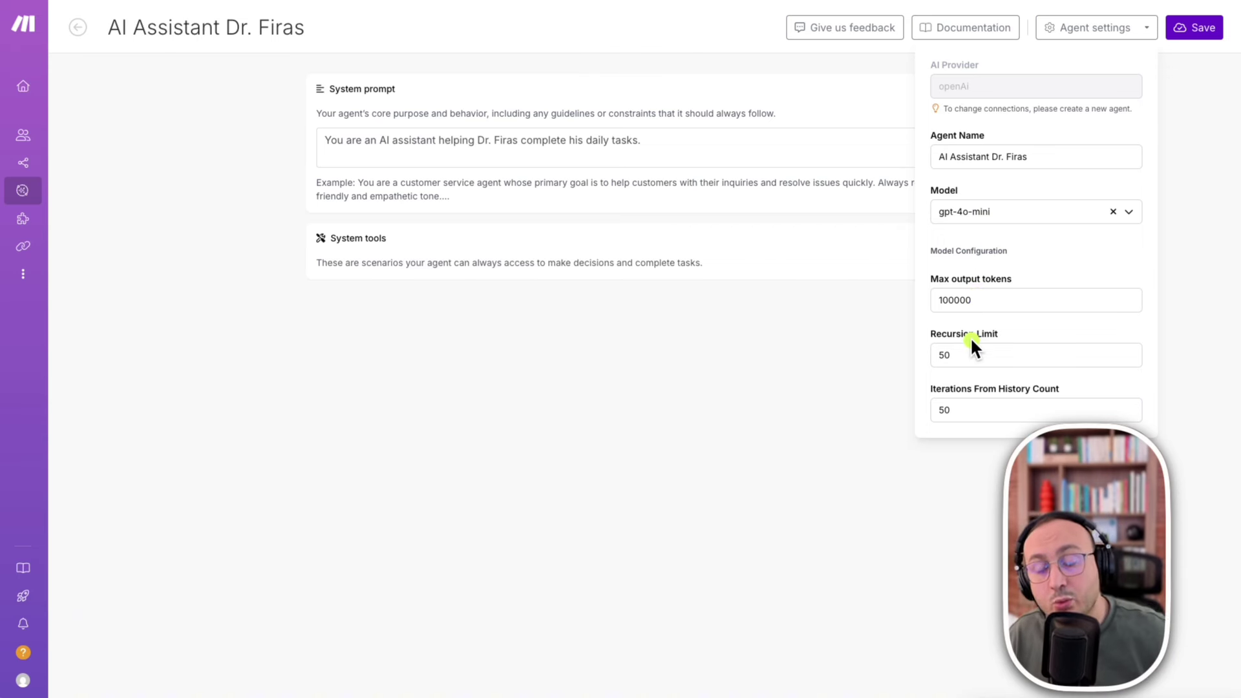
click(1069, 357)
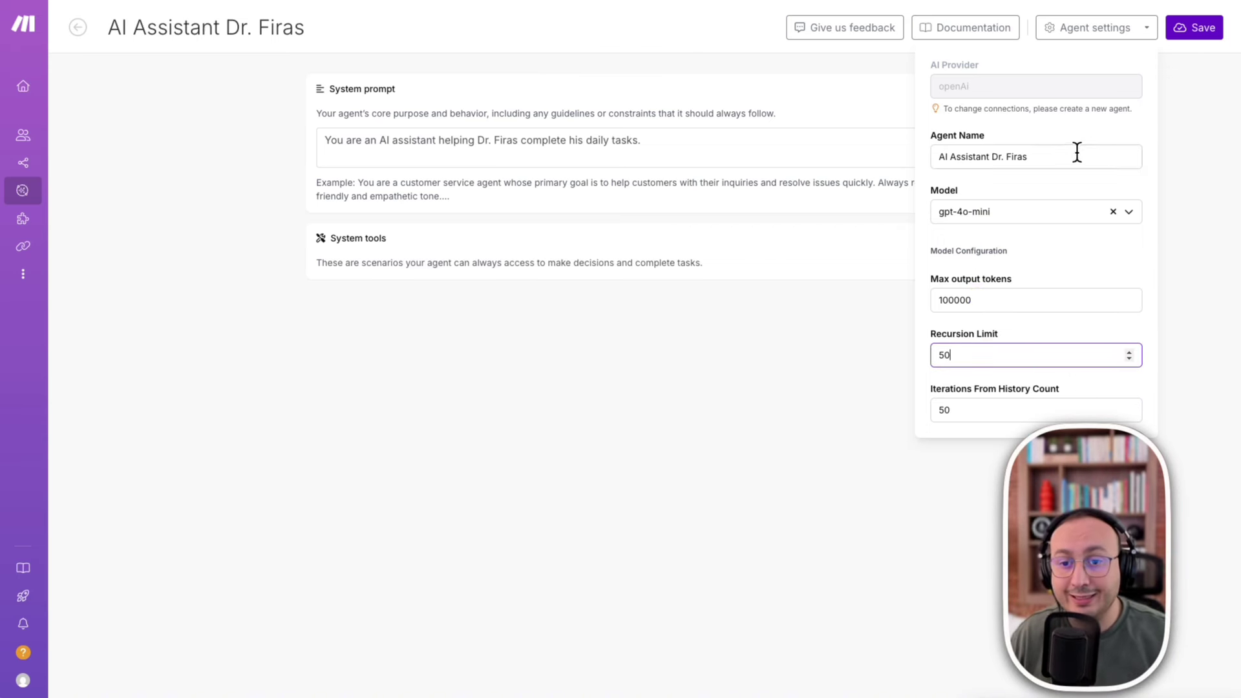
click(1195, 32)
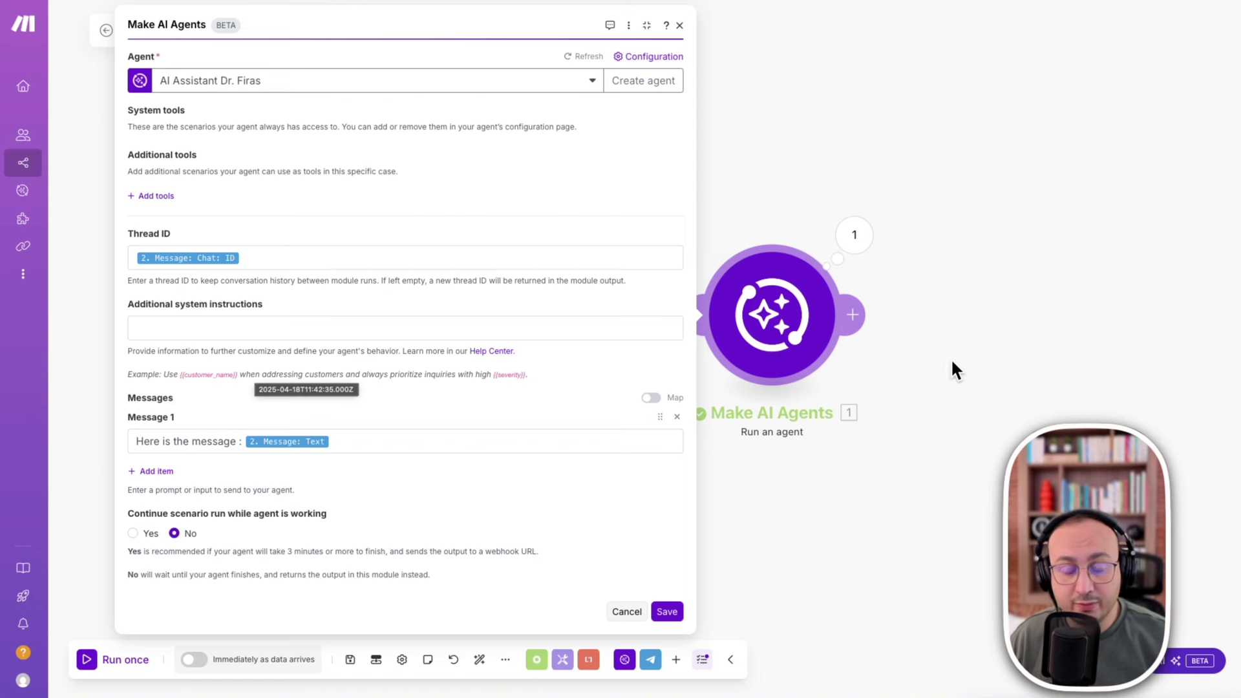
Add a Telegram Bot "Send a Text Message or a Reply" module after Make AI Agents, using the assistant bot connection.
click(862, 315)
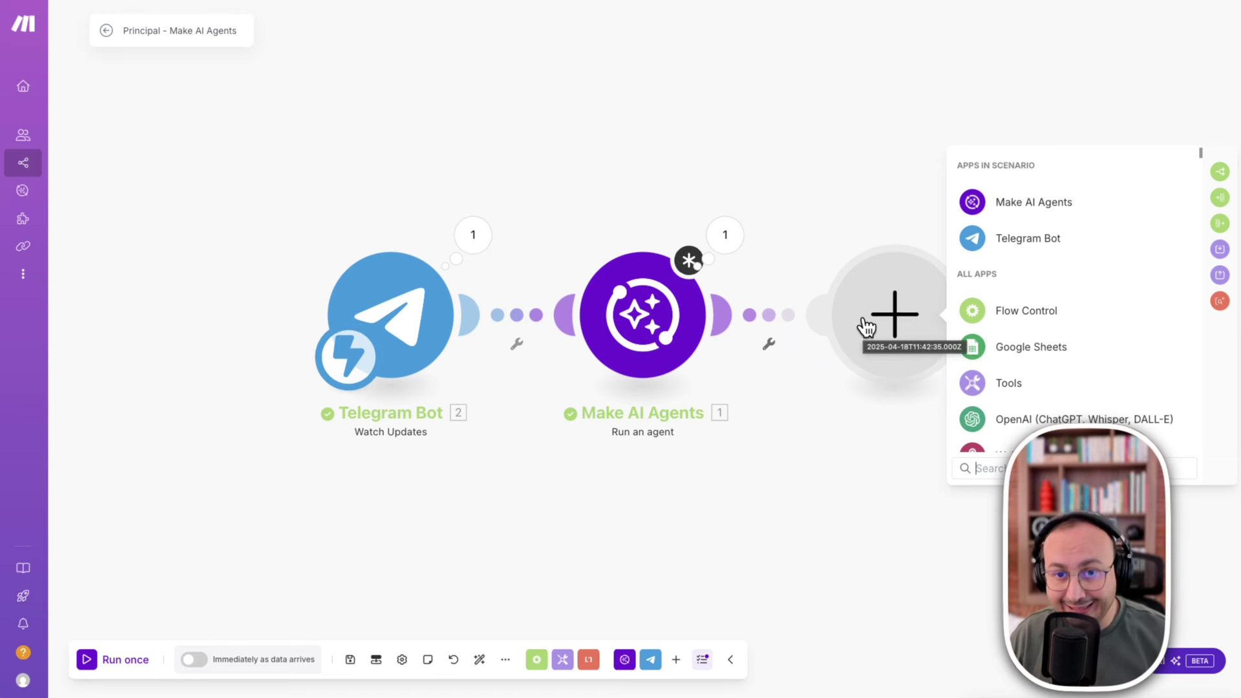
click(1005, 245)
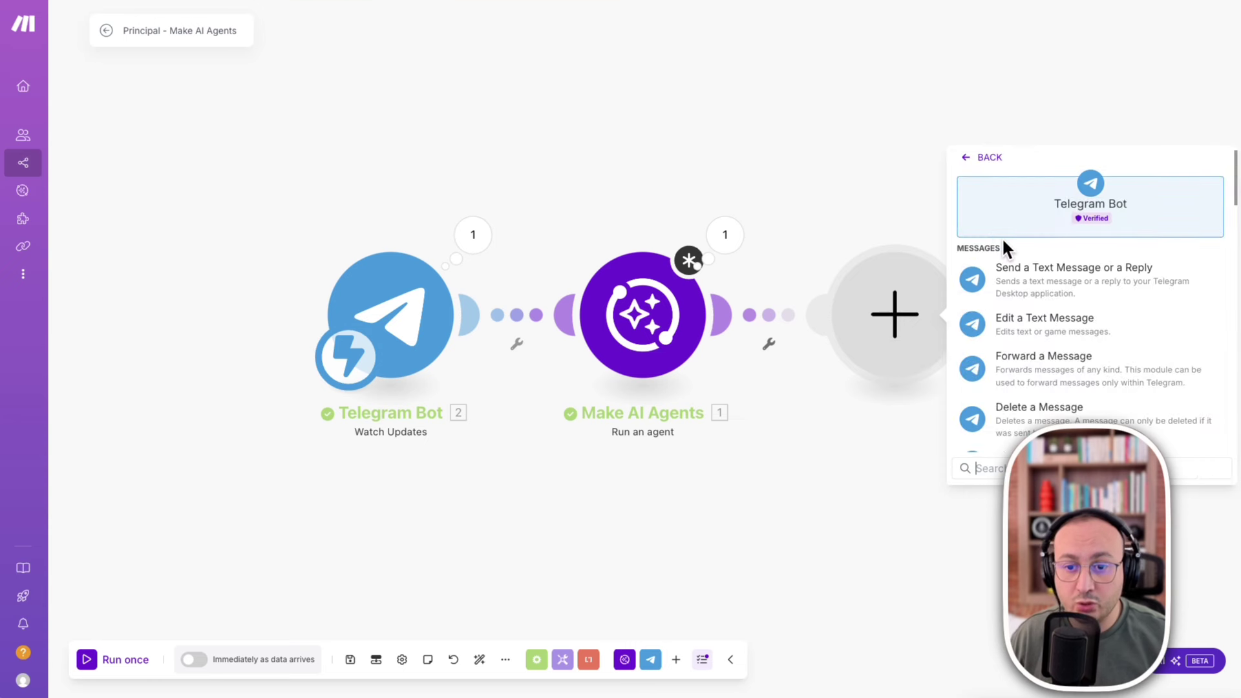
click(1091, 283)
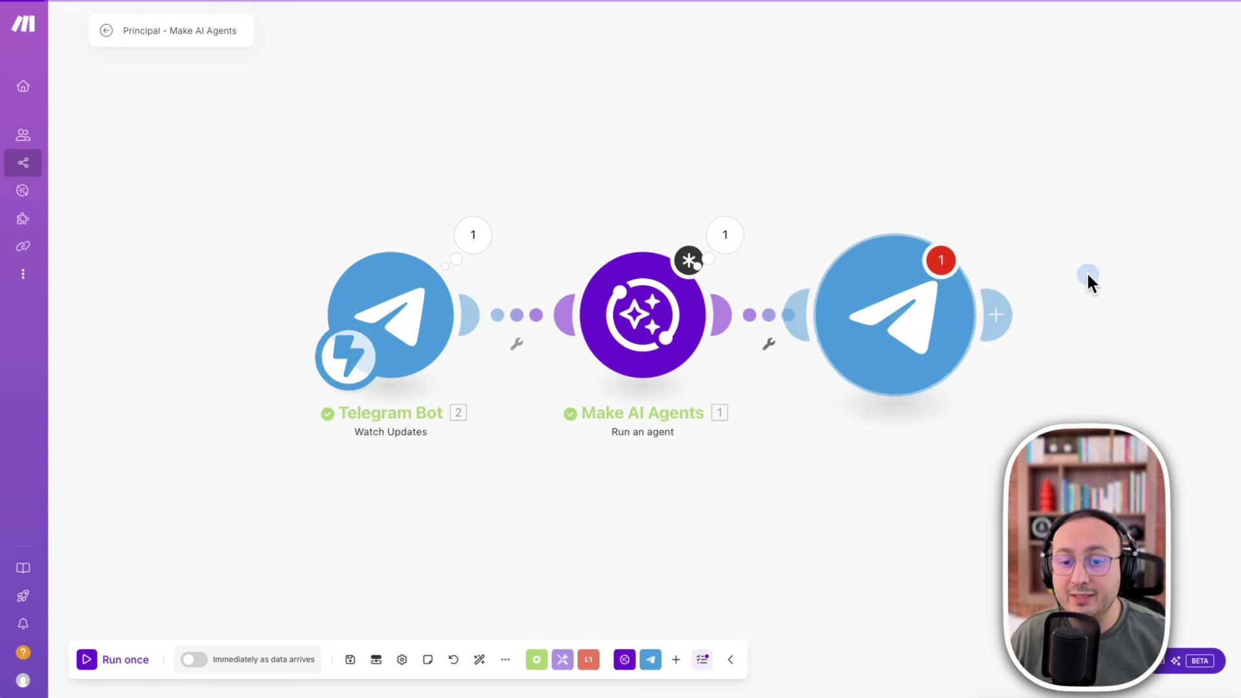
click(1090, 80)
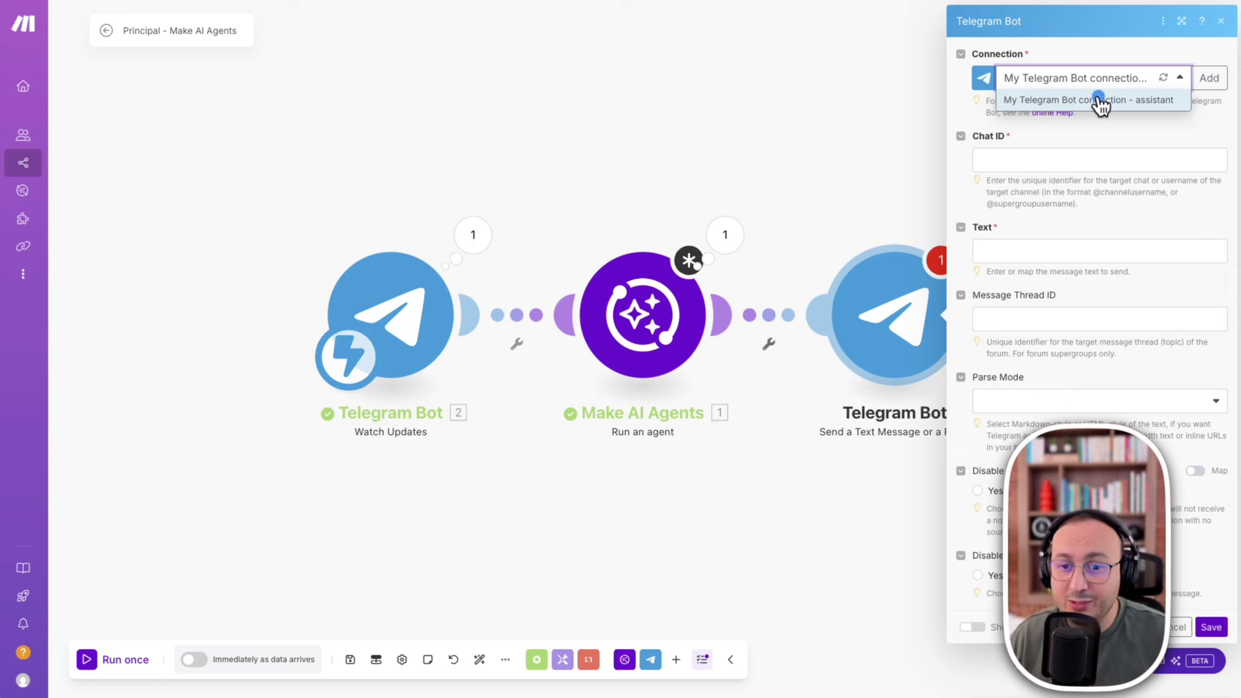
click(1099, 102)
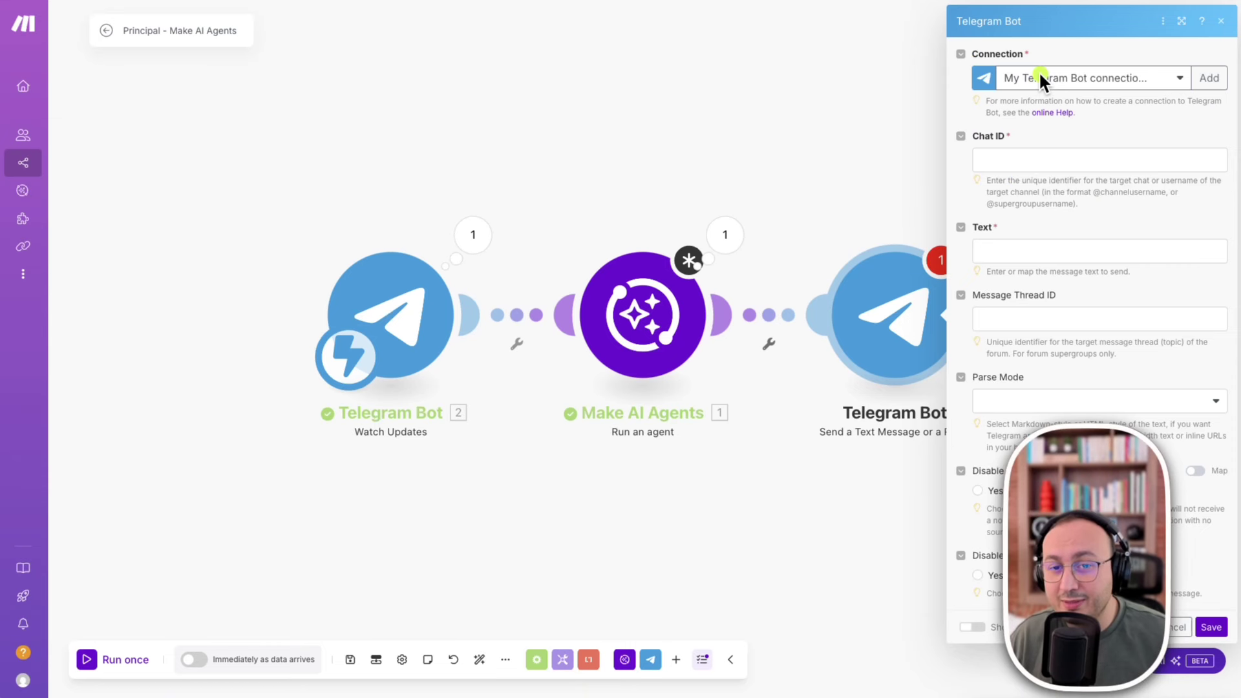
click(1041, 76)
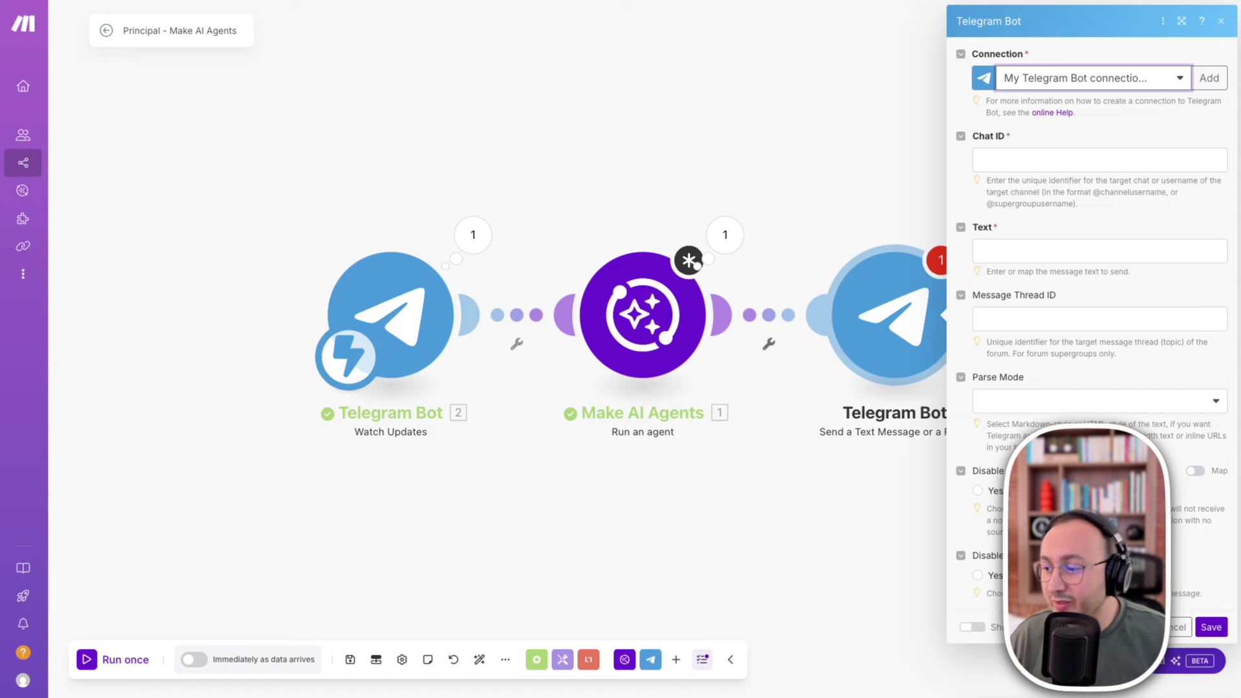
Switch to Telegram and view the drassistant bot's chat where the replies are sent.
key(super+Tab)
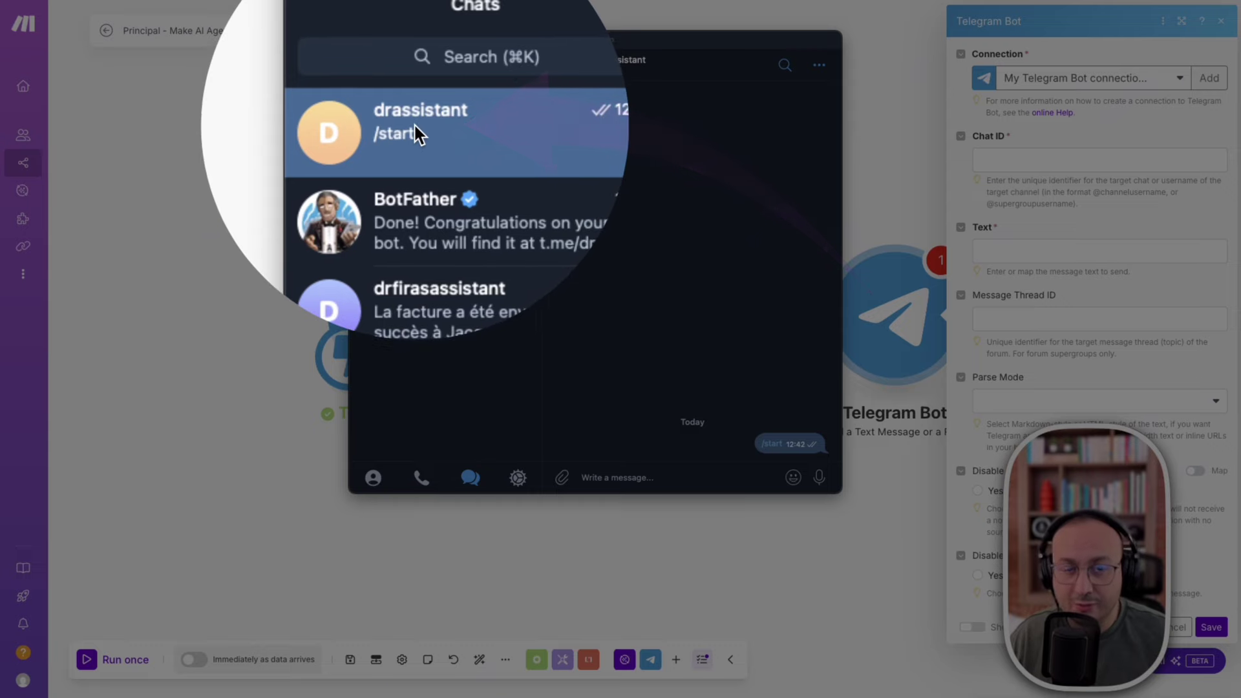
click(748, 400)
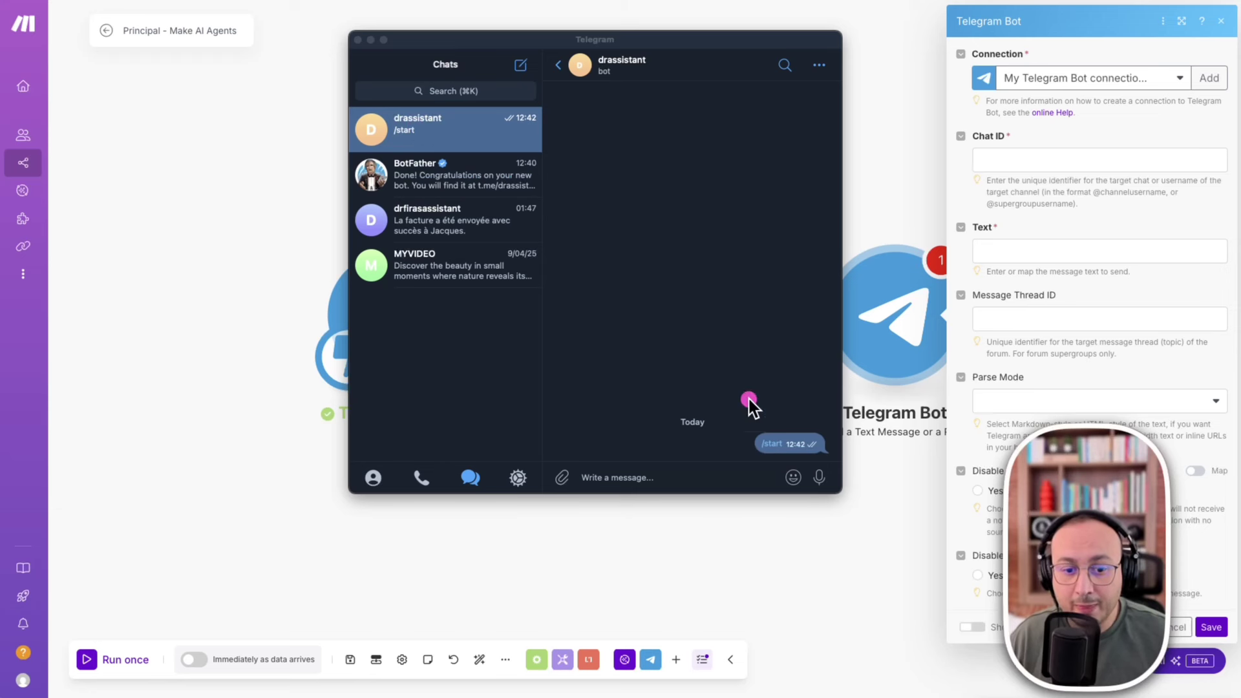
click(653, 464)
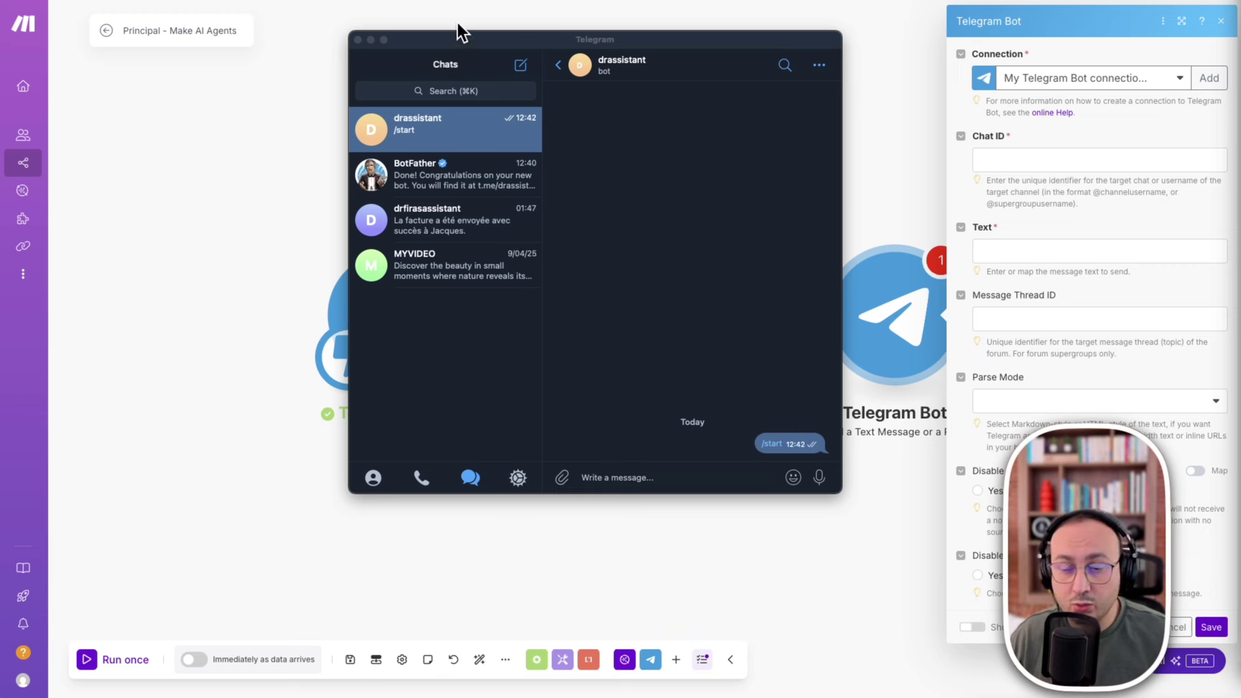
Close Telegram and map the Watch Updates message's Chat ID to the Chat ID of the Telegram Bot reply module.
click(357, 40)
click(1024, 159)
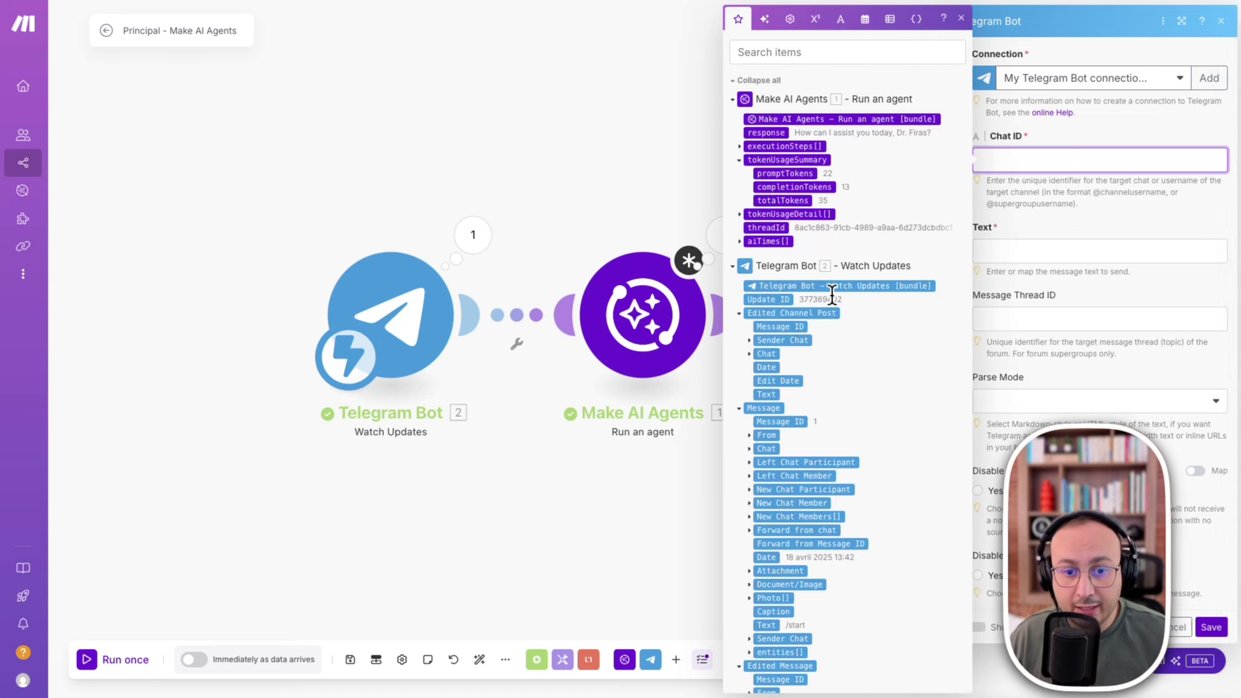
click(749, 449)
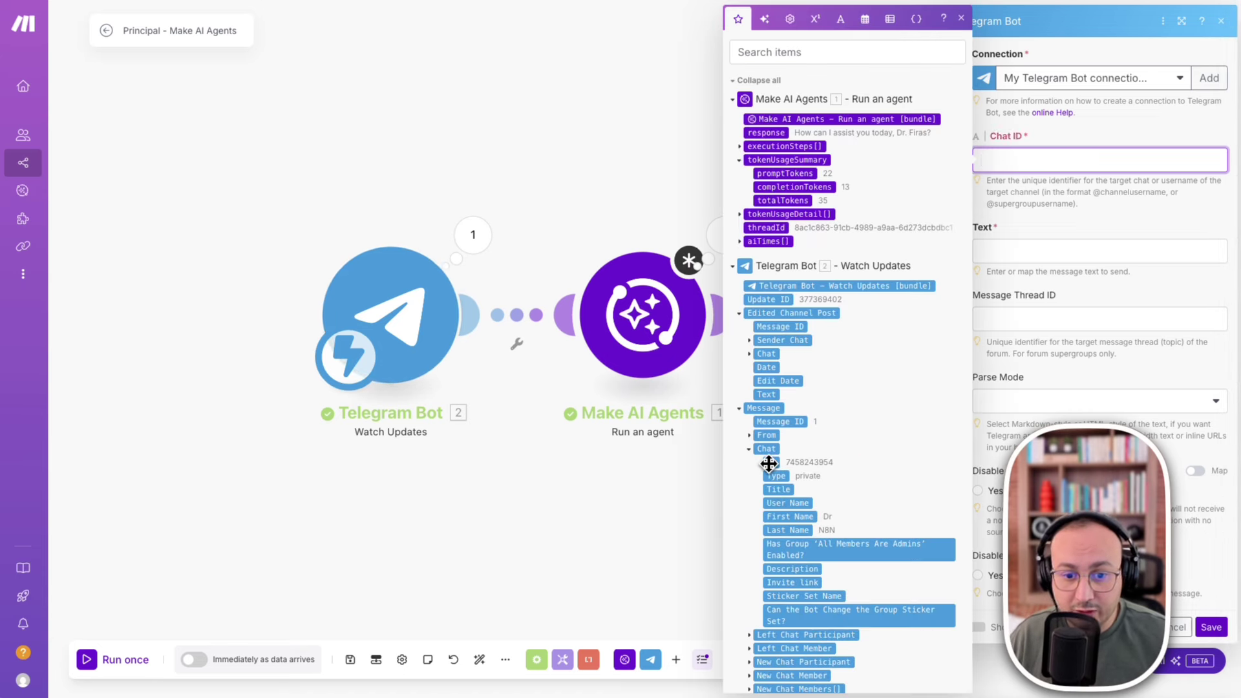
click(771, 463)
click(1124, 128)
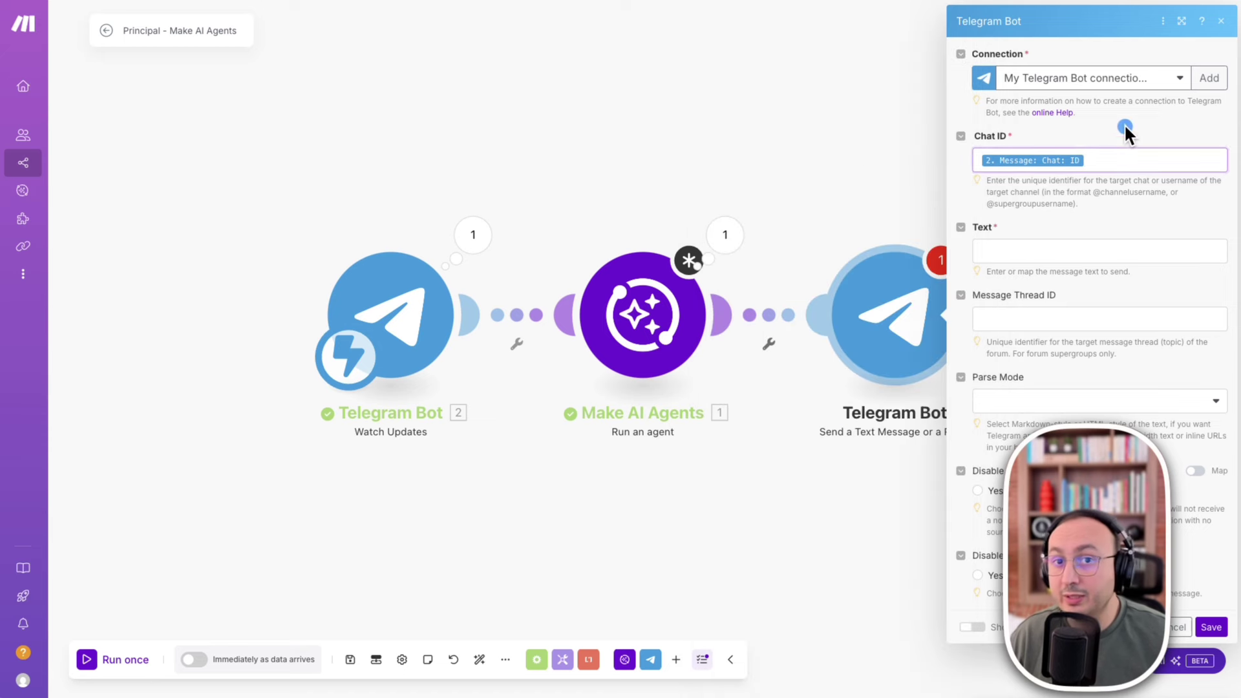
Map the Make AI Agents response to the Telegram reply module's Text and save the module.
click(1114, 83)
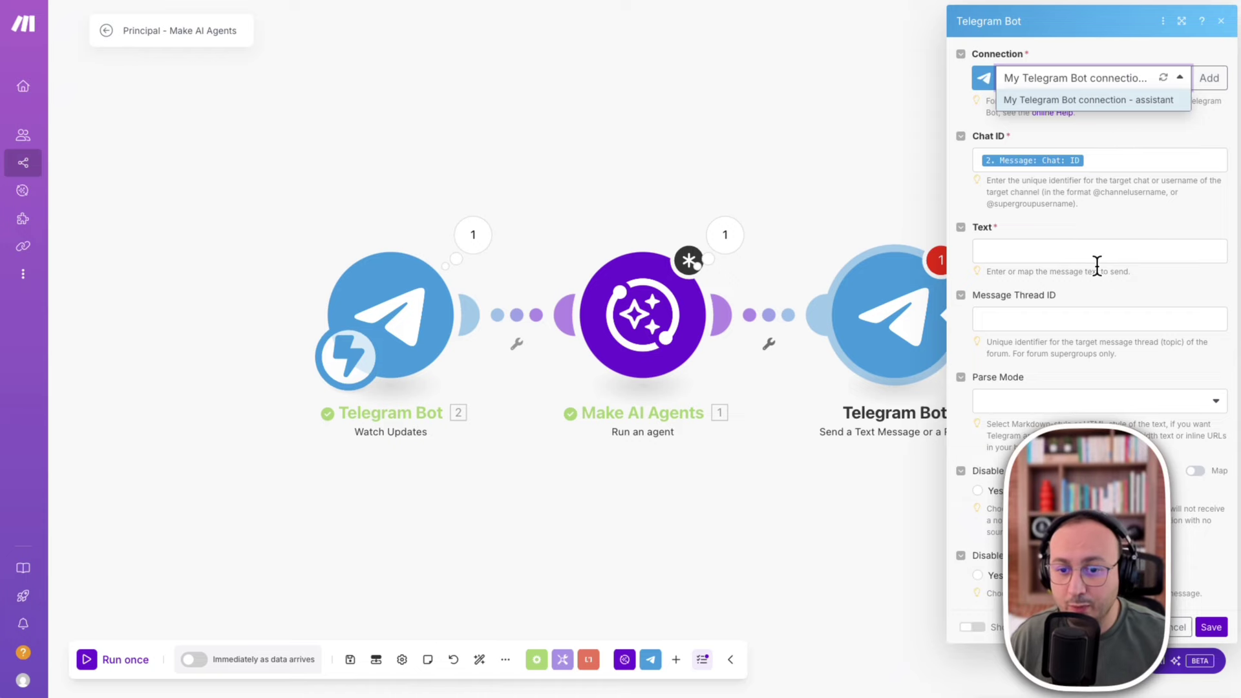
click(1060, 251)
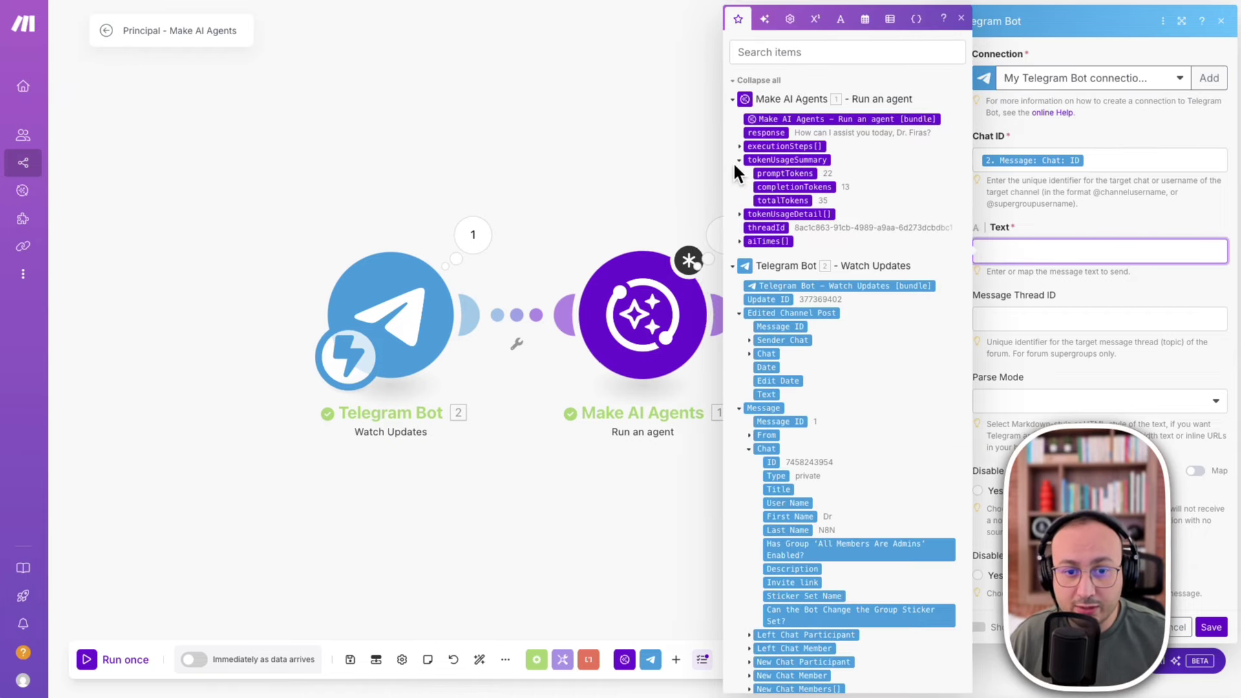
drag(754, 131, 1008, 252)
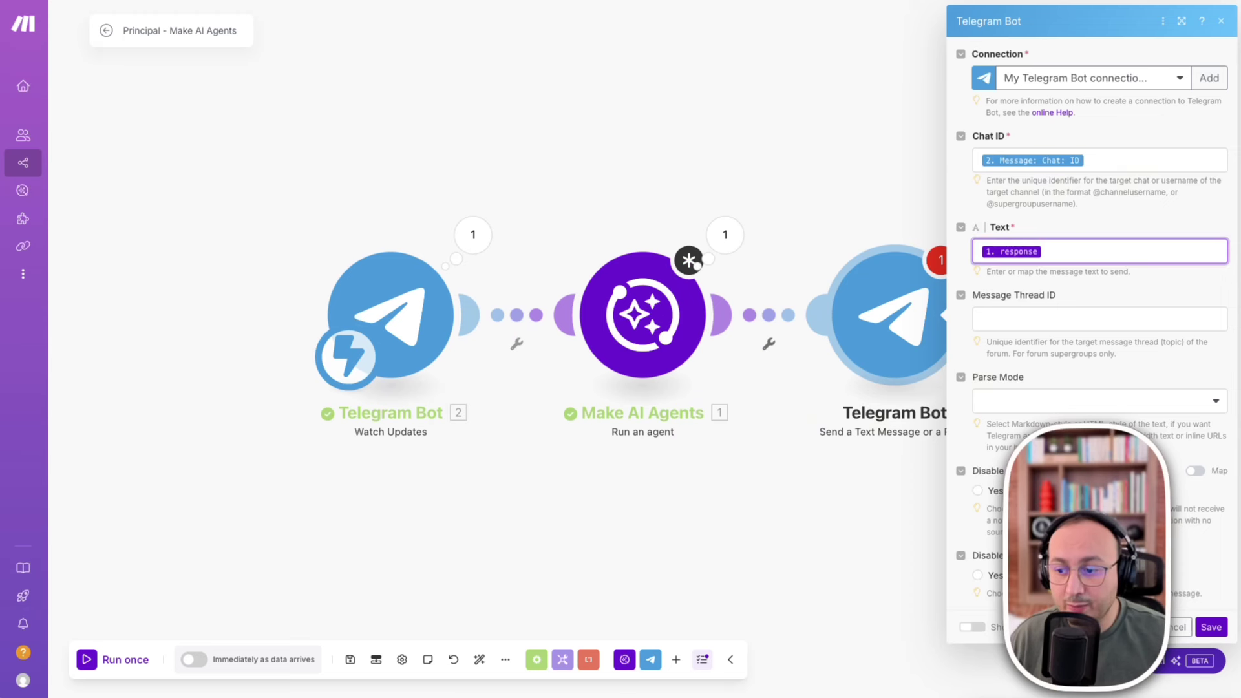
click(1211, 627)
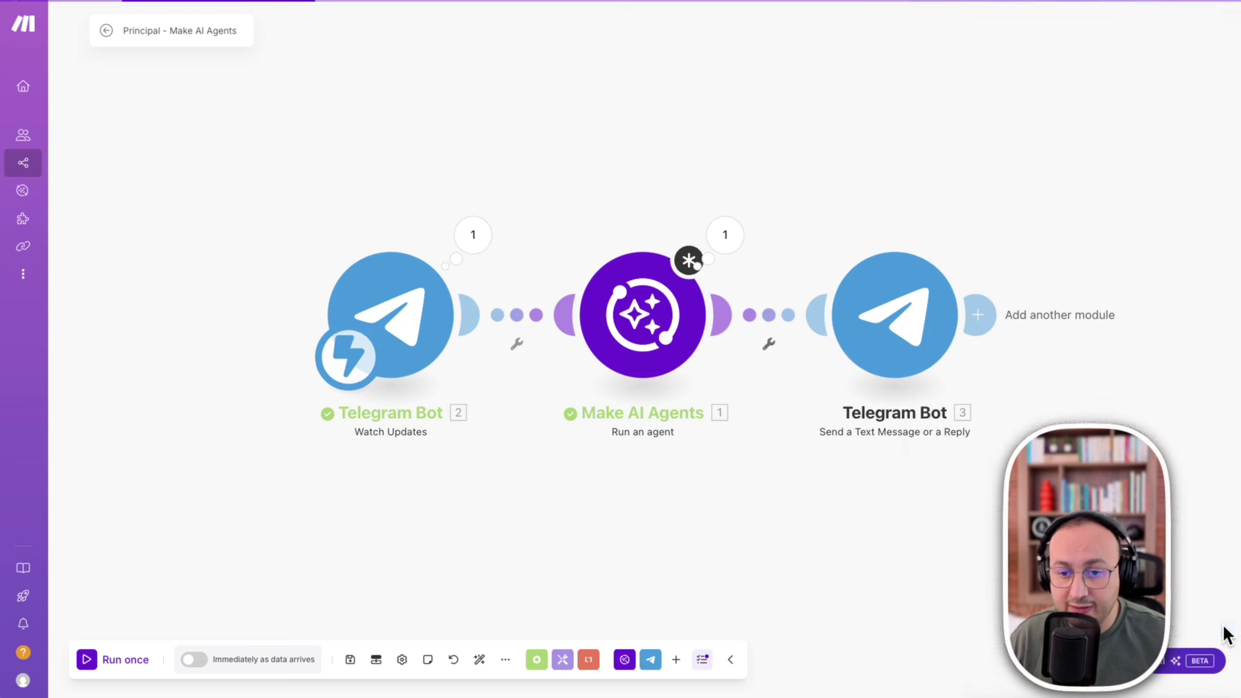
Review and save the Make AI Agents module's settings, and save the scenario.
click(684, 300)
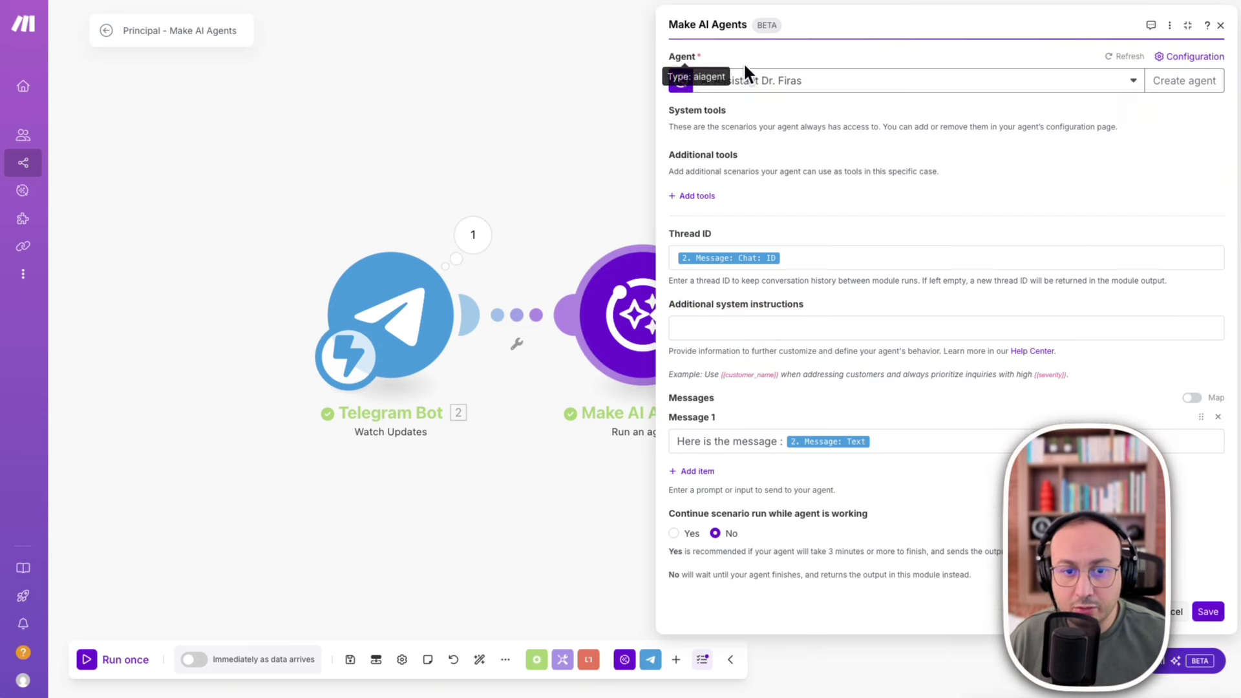
click(1207, 612)
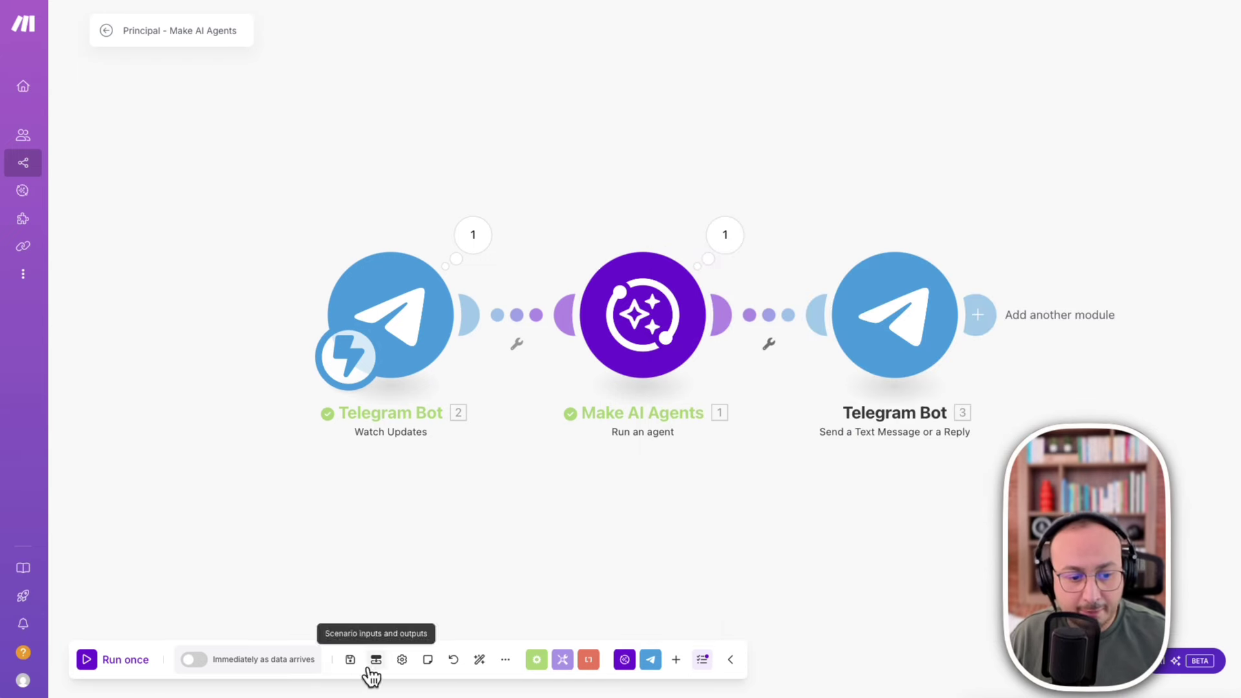
click(350, 659)
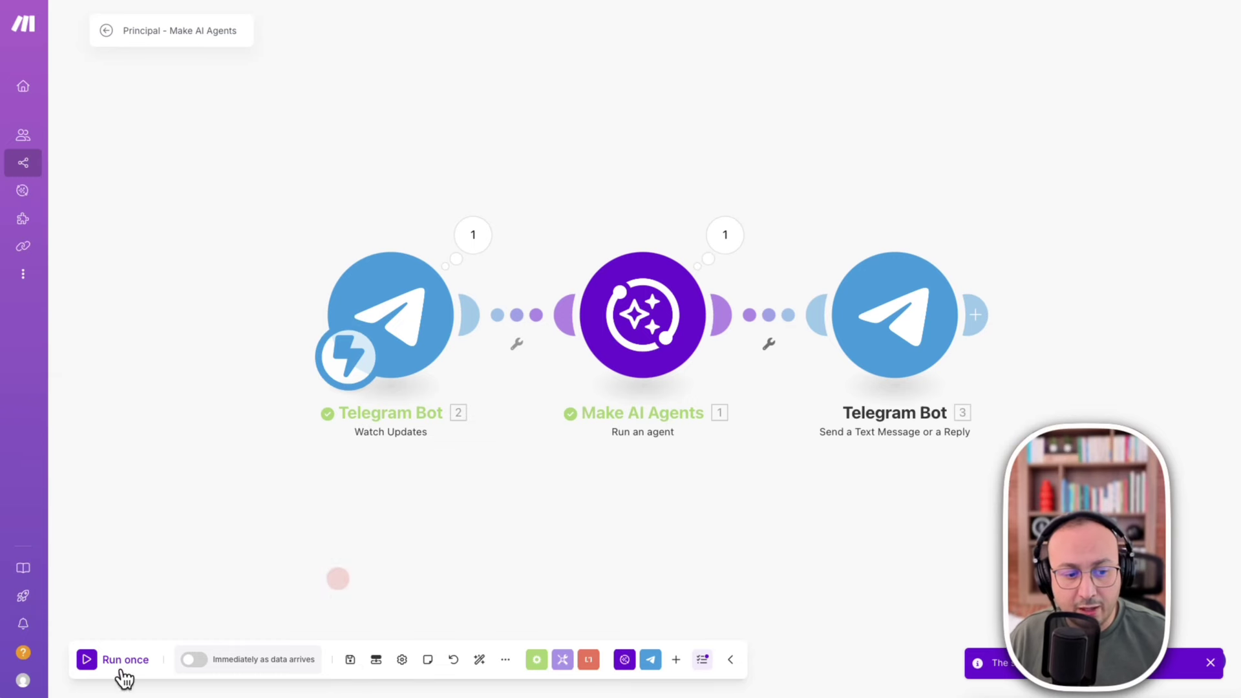
Run the scenario once, switch to Telegram, send "Hello" to the drassistant bot, and return to Make after checking the reply.
click(87, 656)
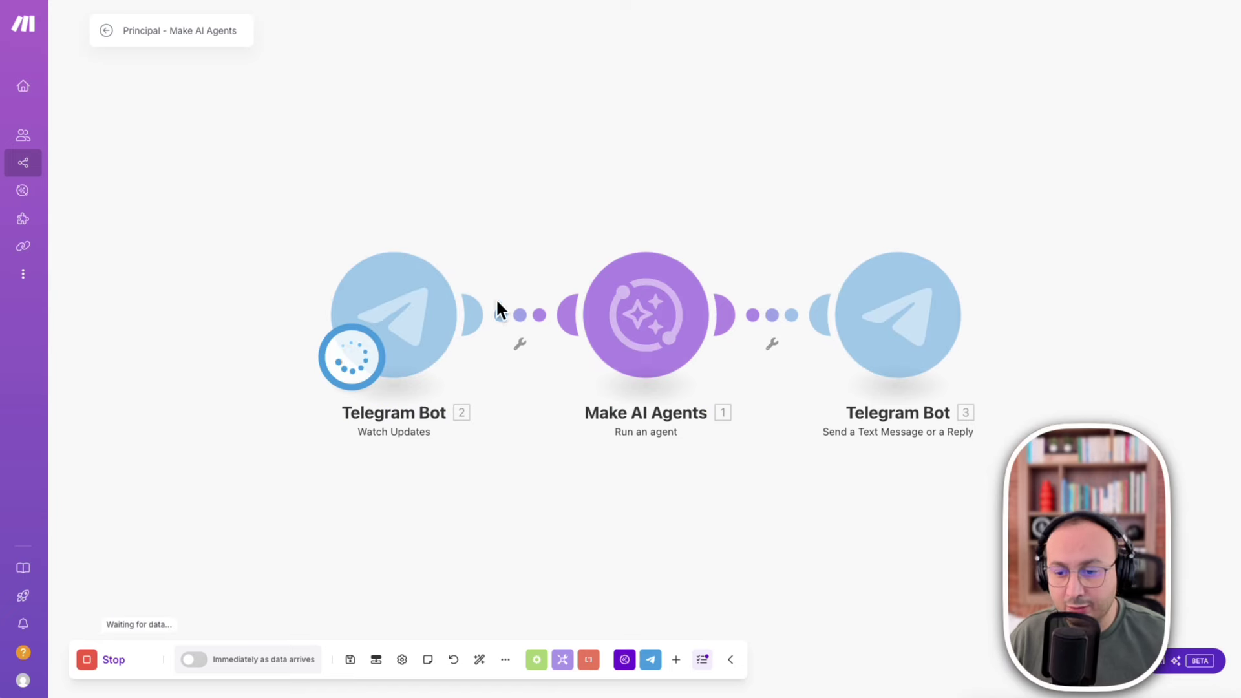
key(super+Tab)
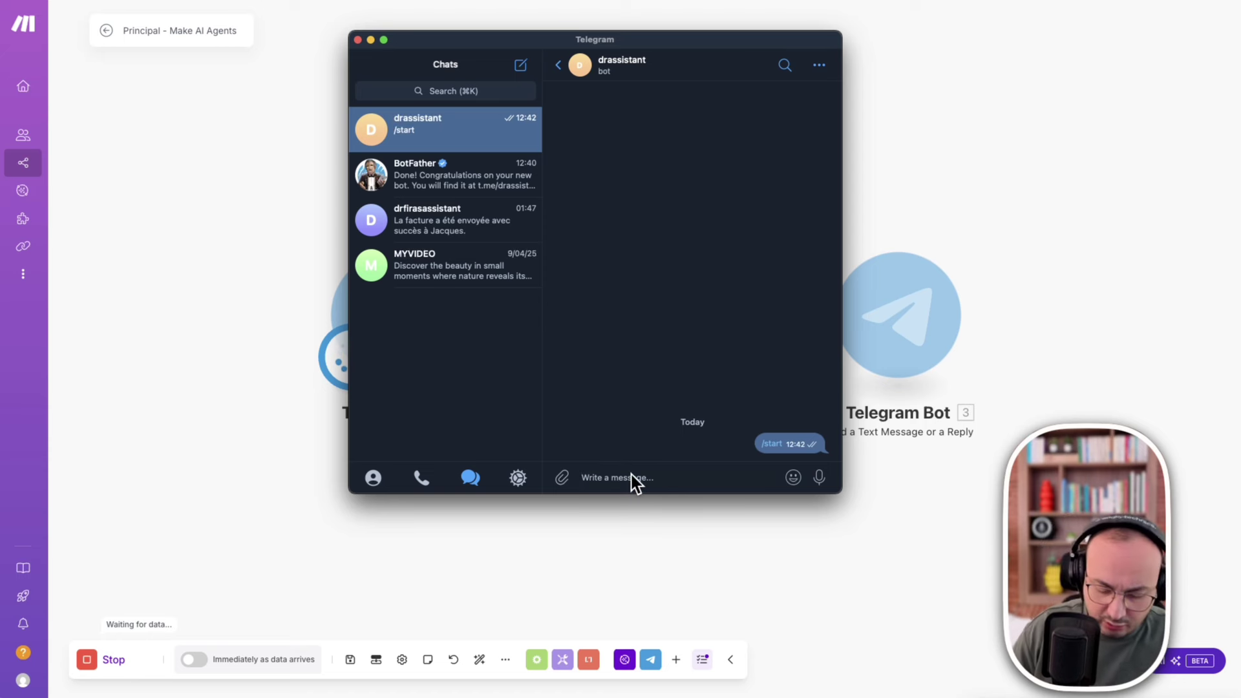
text(Hello)
key(Return)
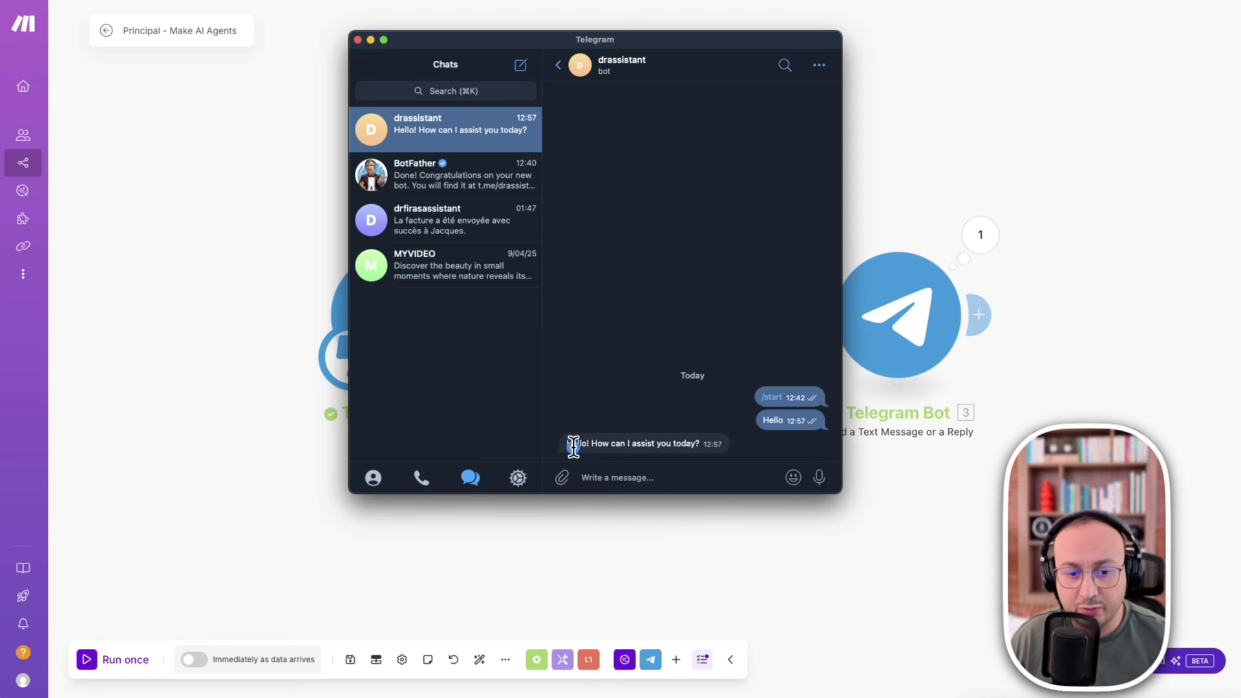
drag(569, 444, 762, 438)
drag(533, 36, 1240, 64)
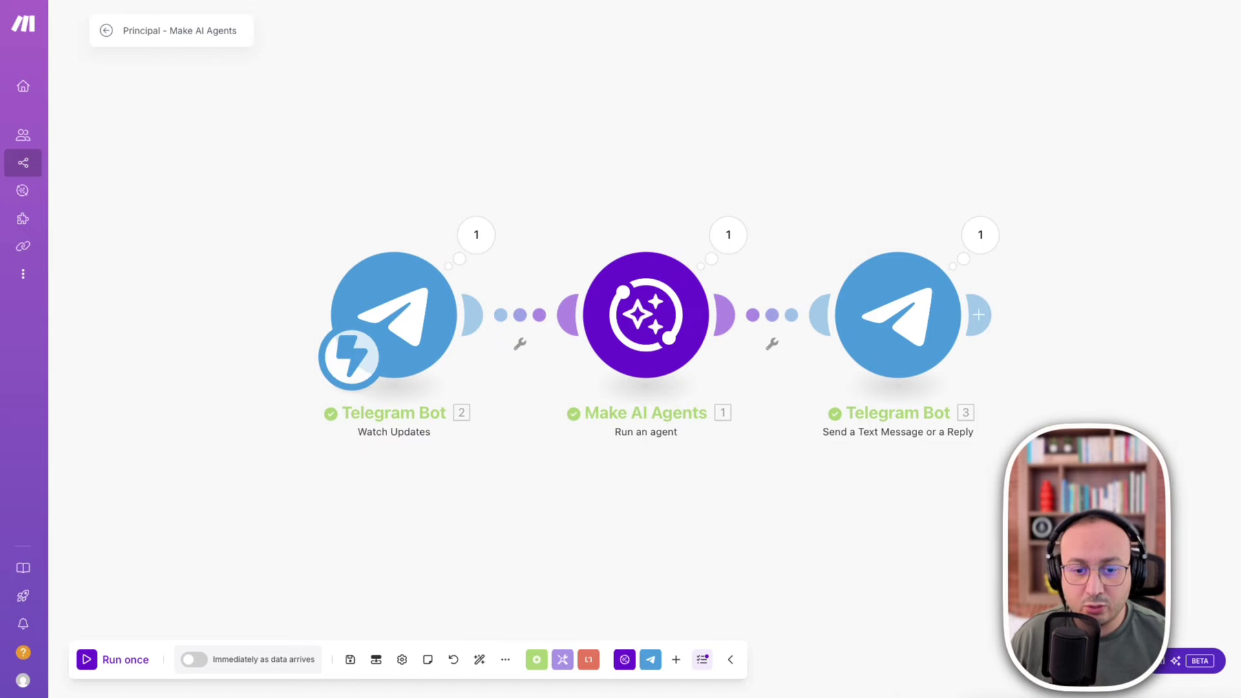
Inspect the Message and Chat data in the Telegram Watch Updates module's run output.
click(477, 236)
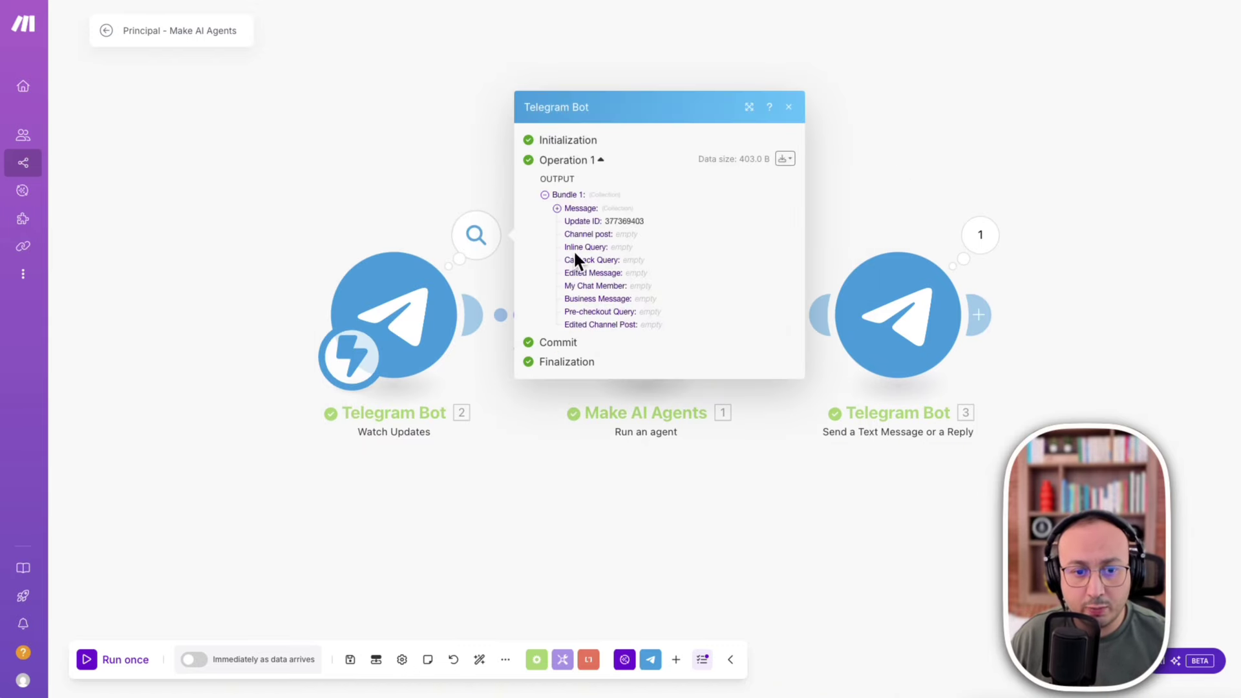
click(557, 208)
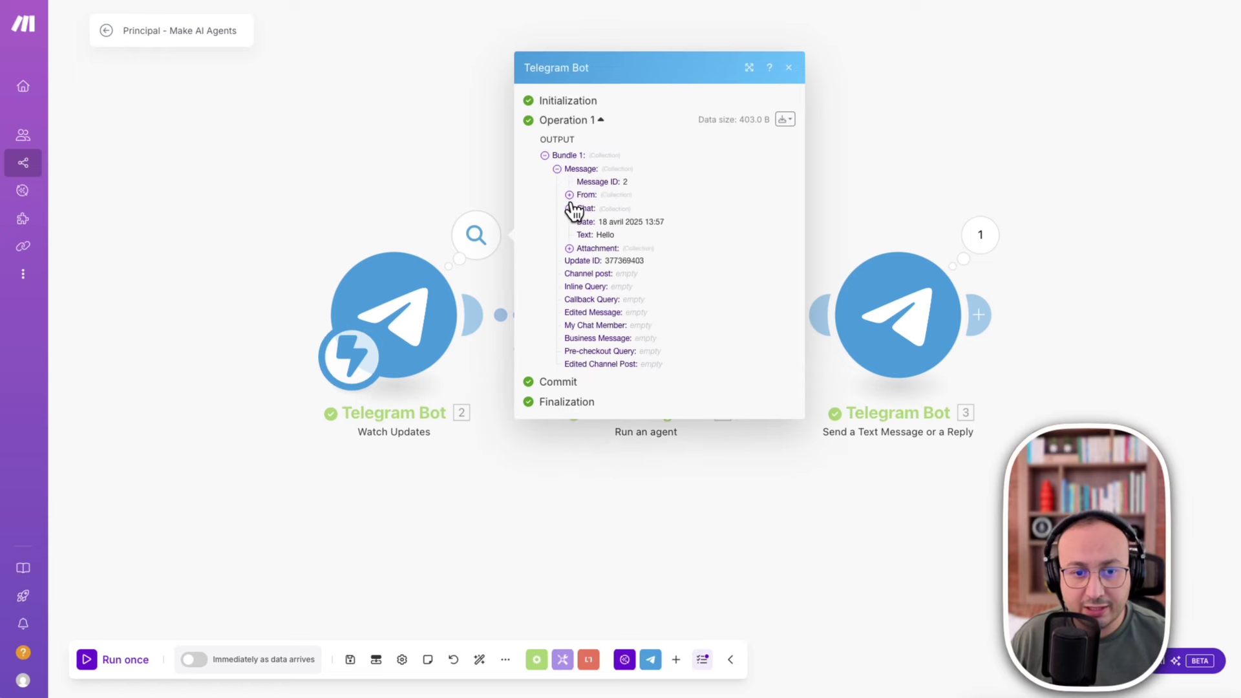
click(569, 208)
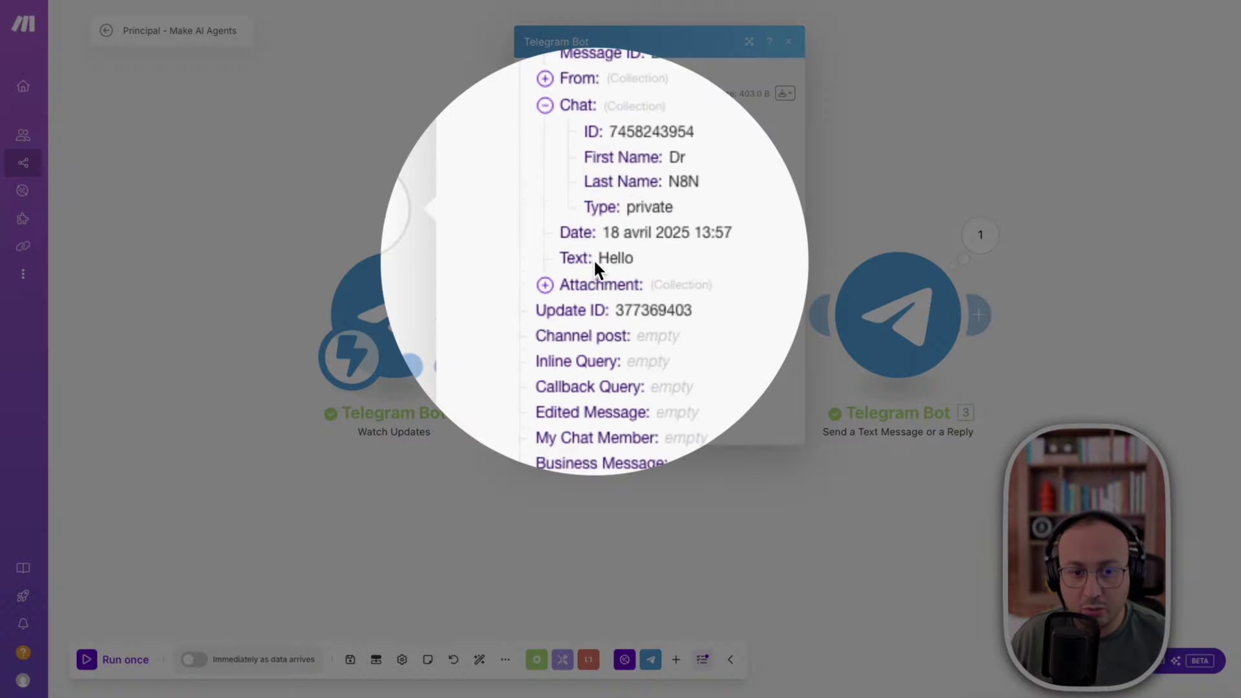
click(724, 93)
click(789, 42)
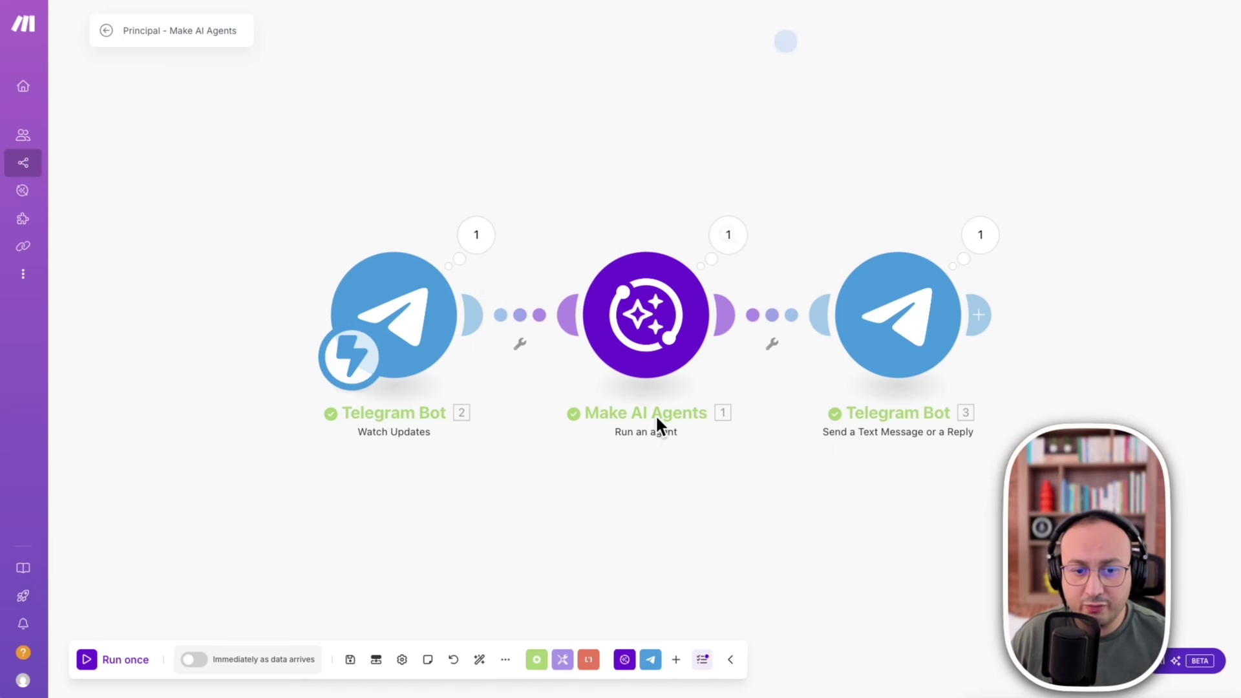
Inspect the Make AI Agents run's input messages and response, and review the module's System tools and Additional tools settings.
click(672, 285)
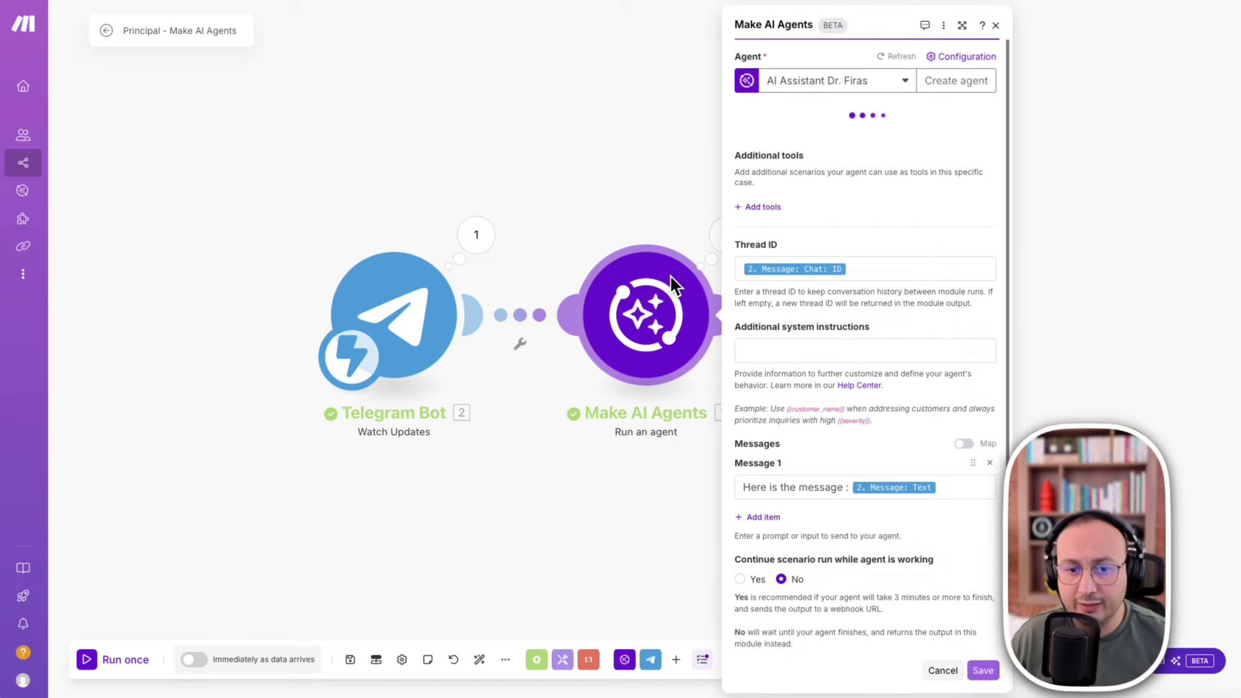
click(643, 174)
click(720, 232)
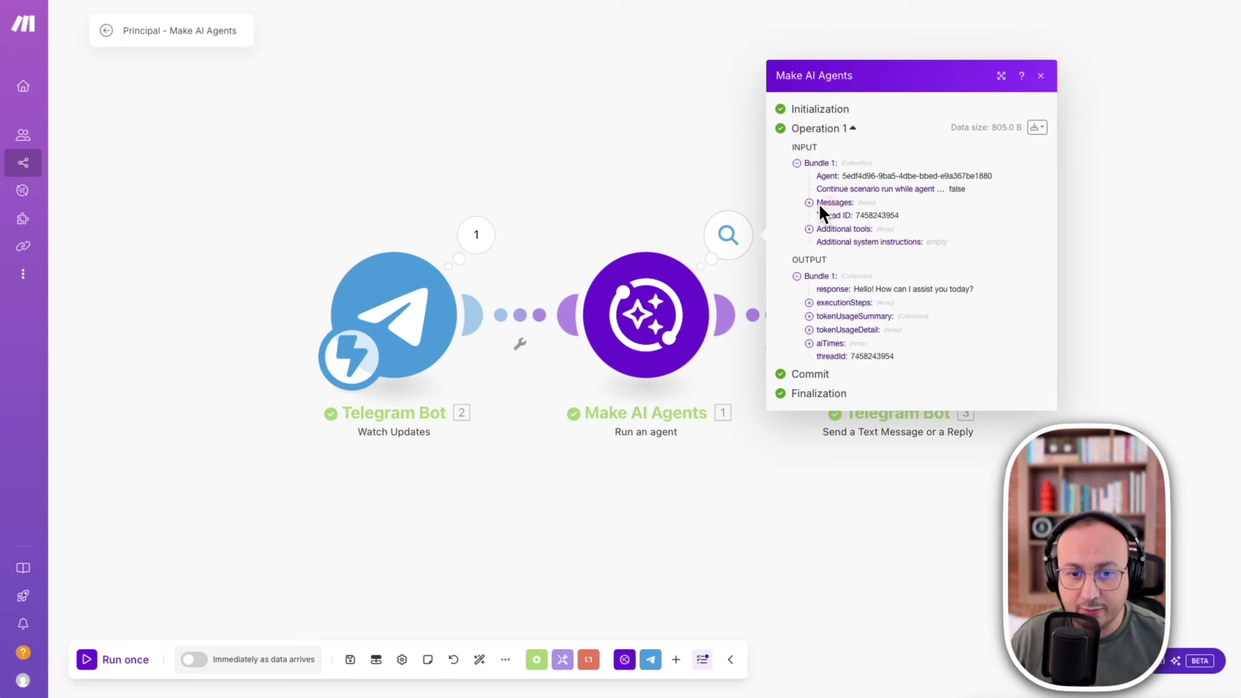
click(809, 201)
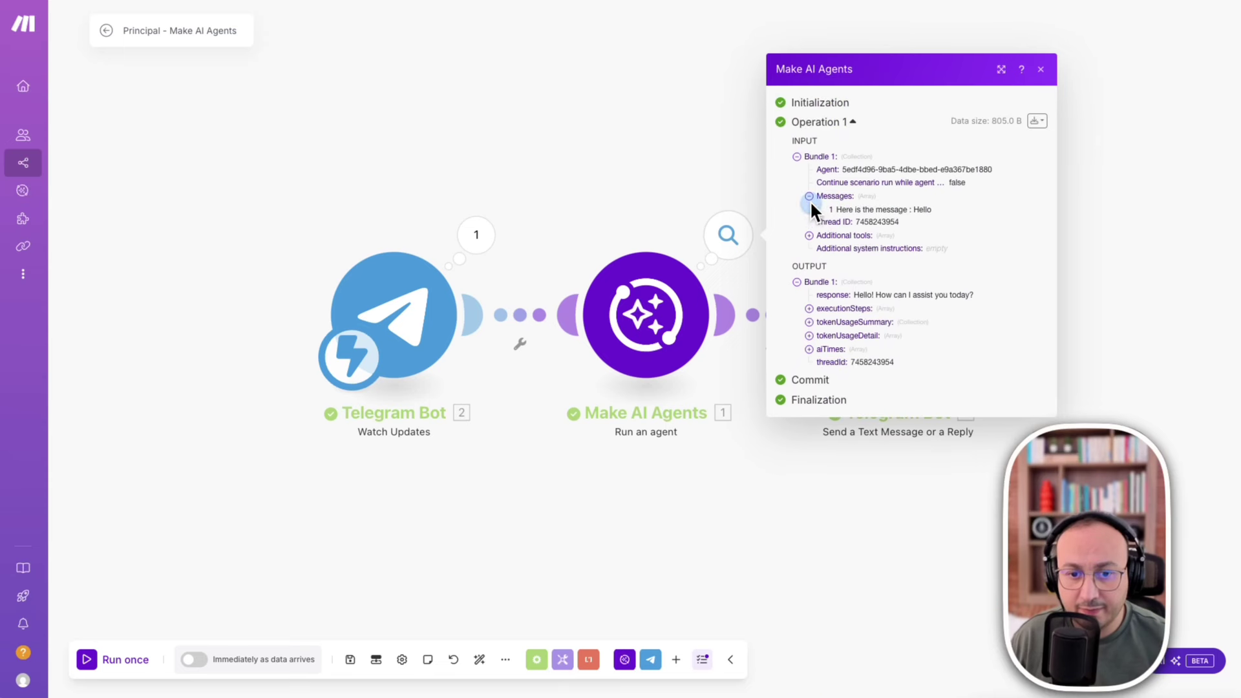
drag(832, 208, 917, 208)
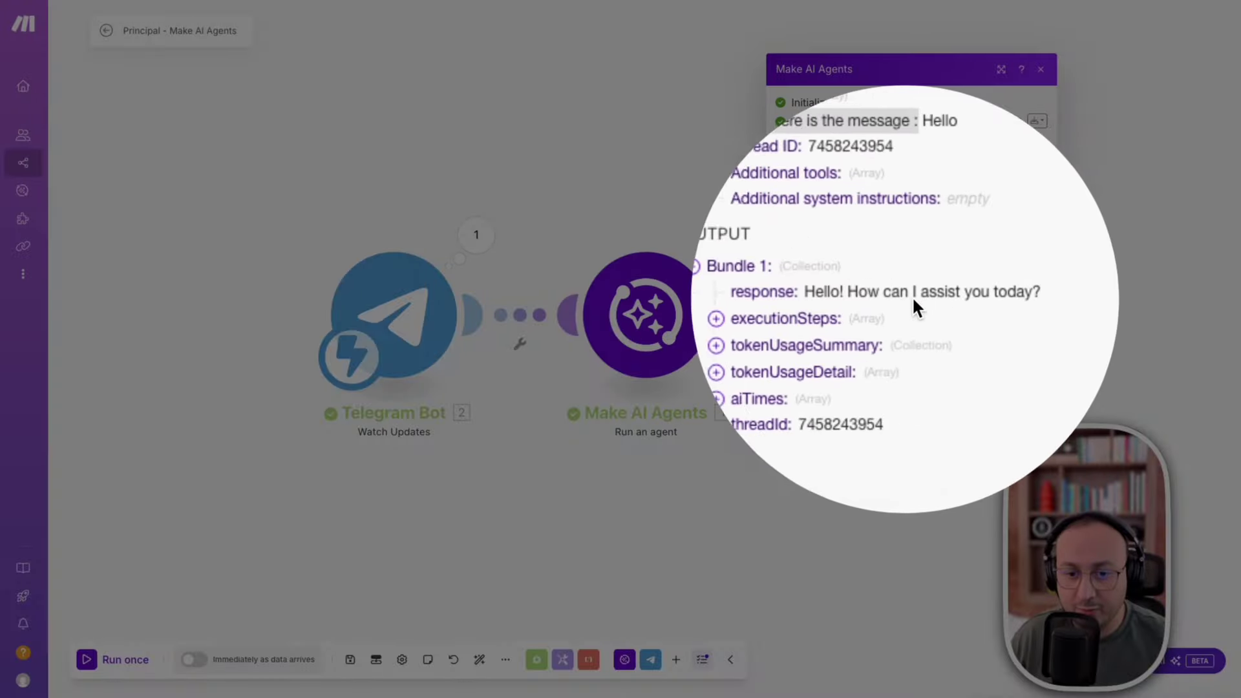
click(1018, 173)
click(1040, 70)
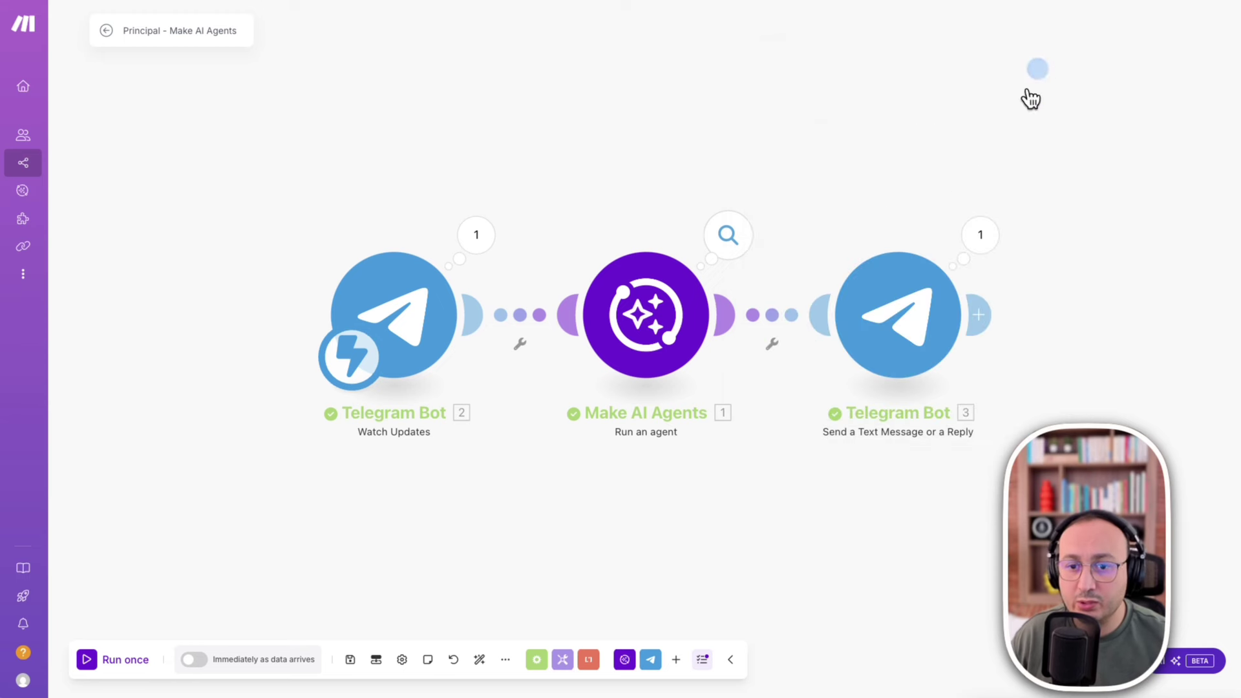
click(654, 331)
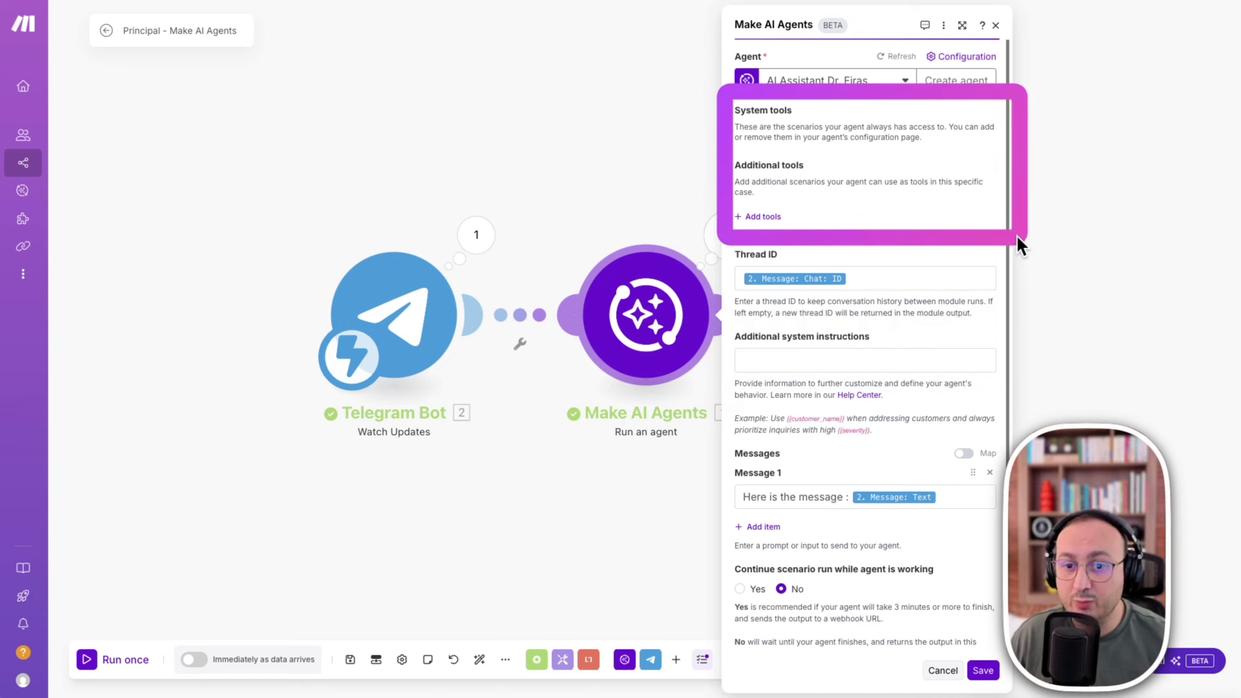
click(997, 26)
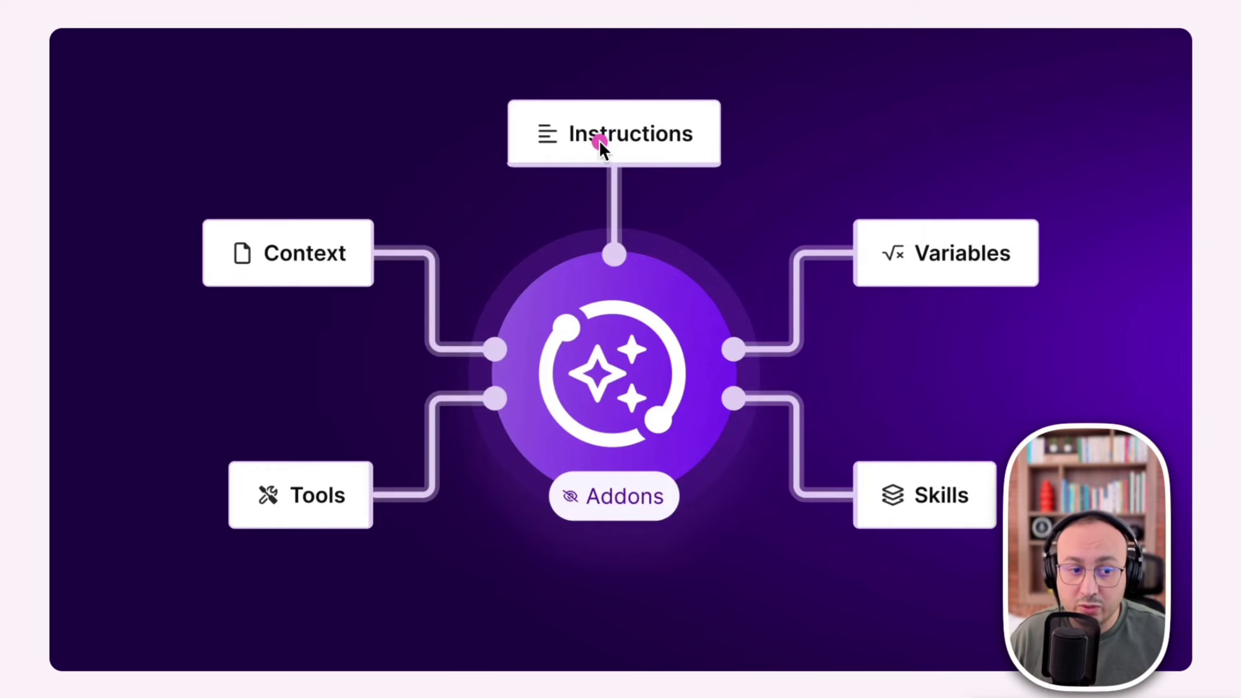
mouse_move(273, 224)
mouse_down()
mouse_move(361, 220)
mouse_move(502, 329)
mouse_up()
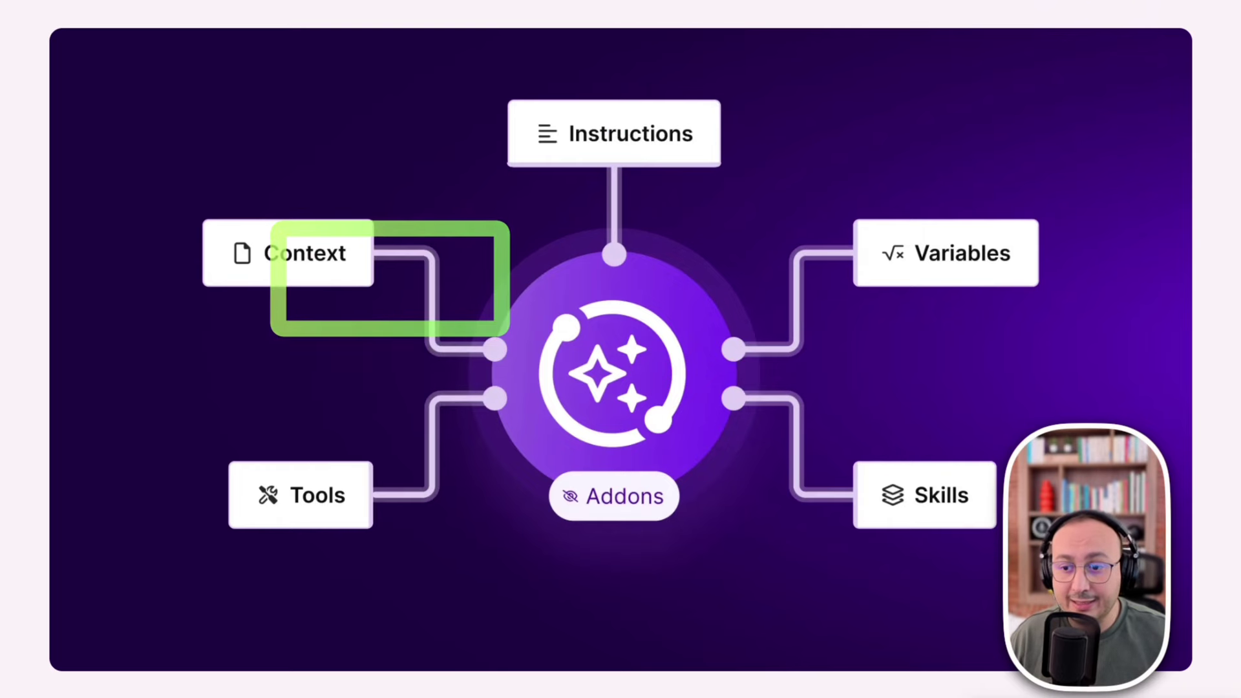
drag(303, 213, 485, 278)
mouse_move(390, 559)
mouse_down()
mouse_move(552, 465)
mouse_move(534, 399)
mouse_up()
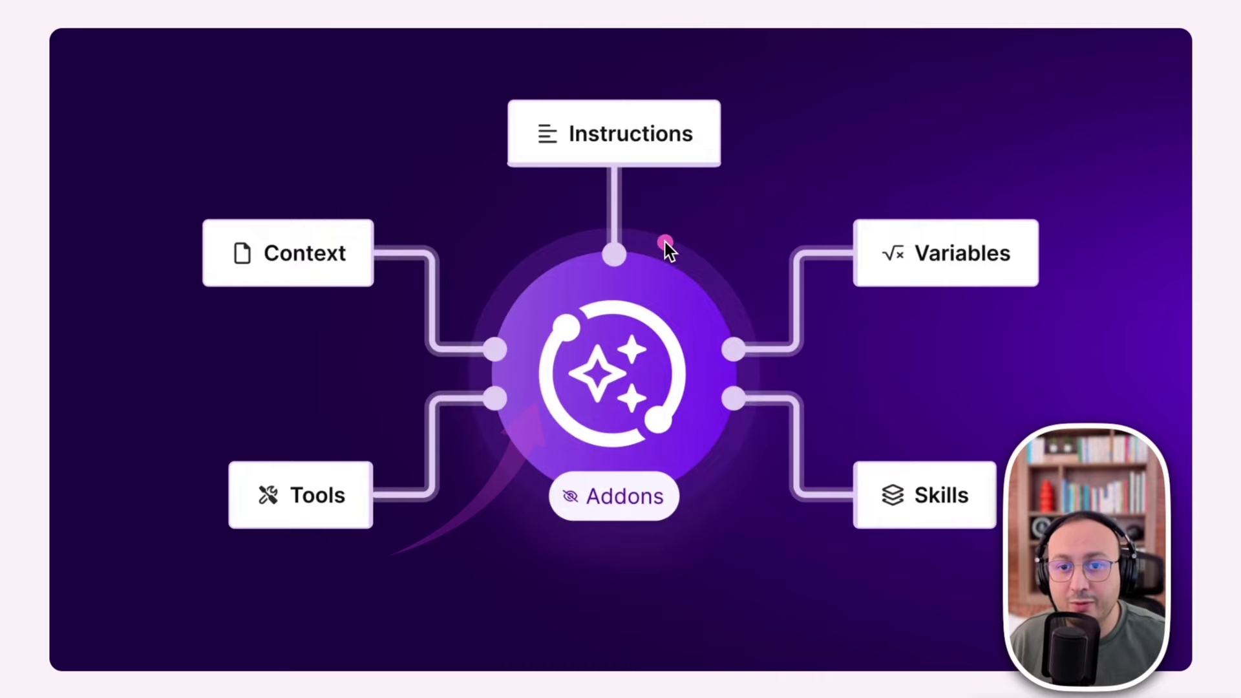
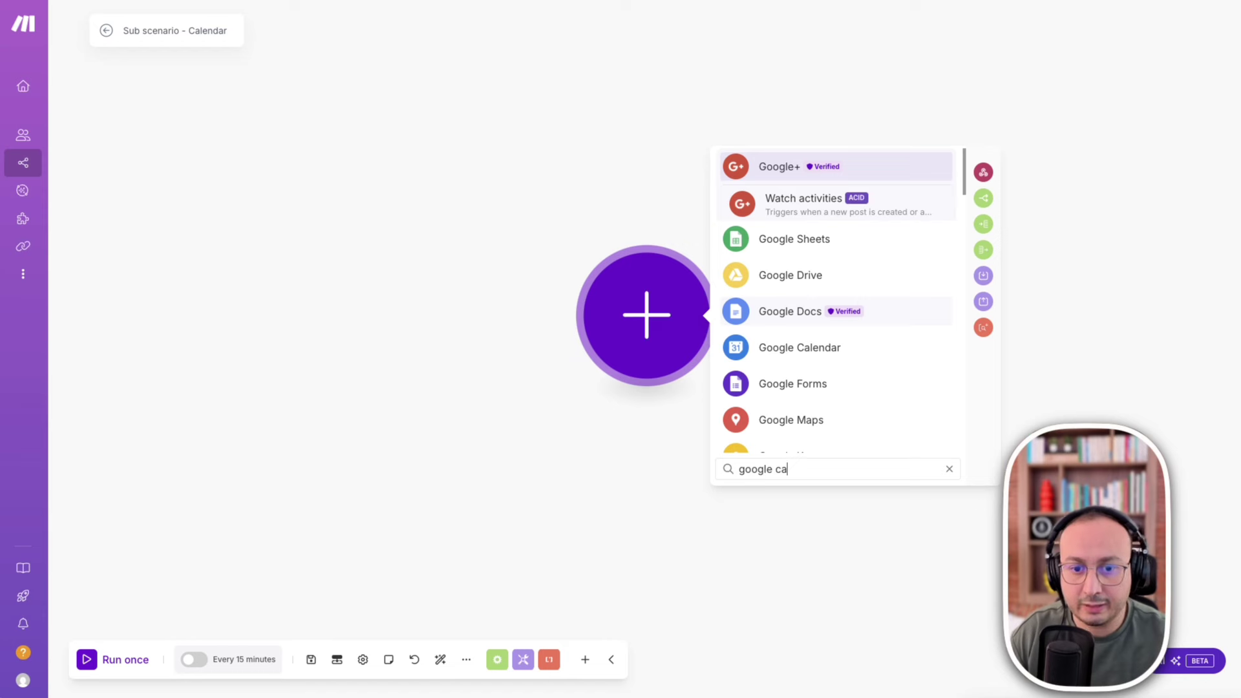
Add the Google Calendar Search Events module as the first module of the sub-scenario.
text(l)
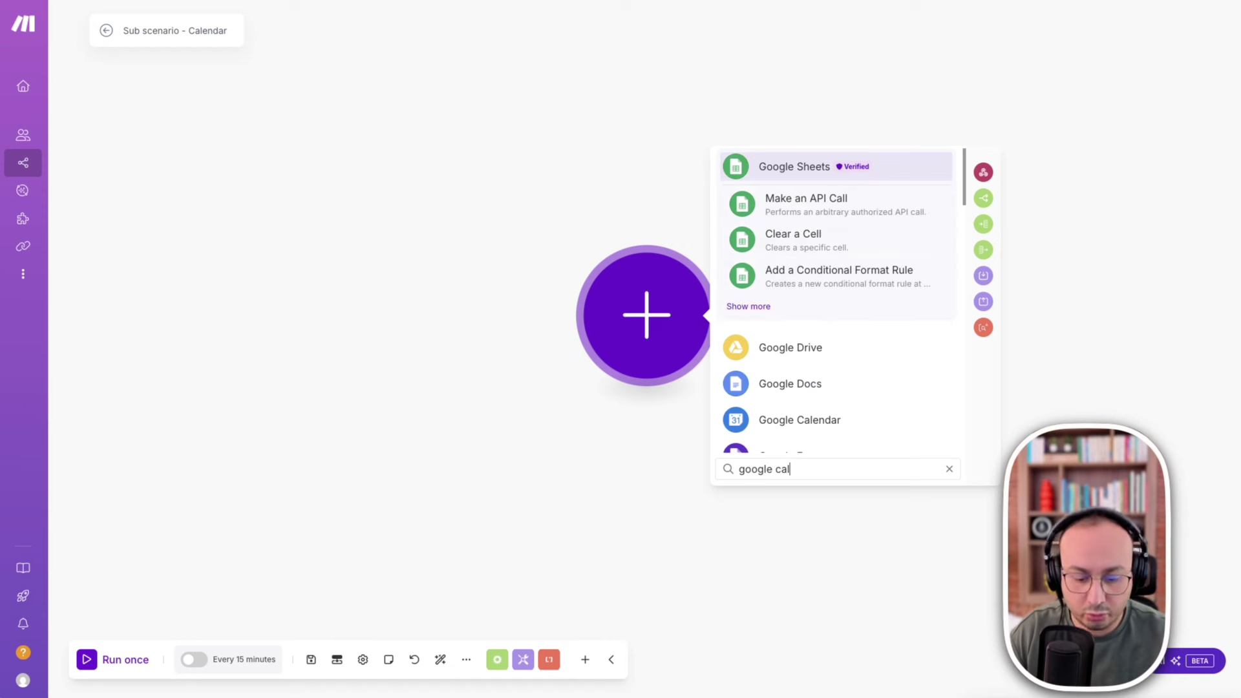
text(en)
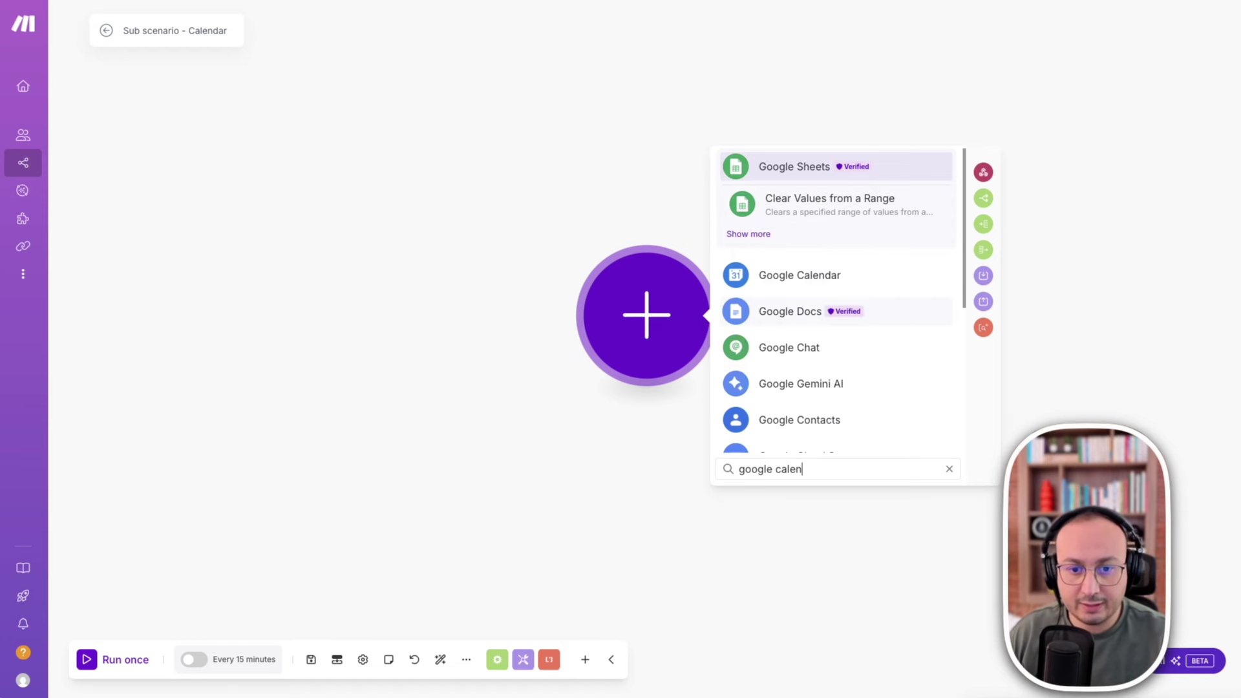
click(805, 280)
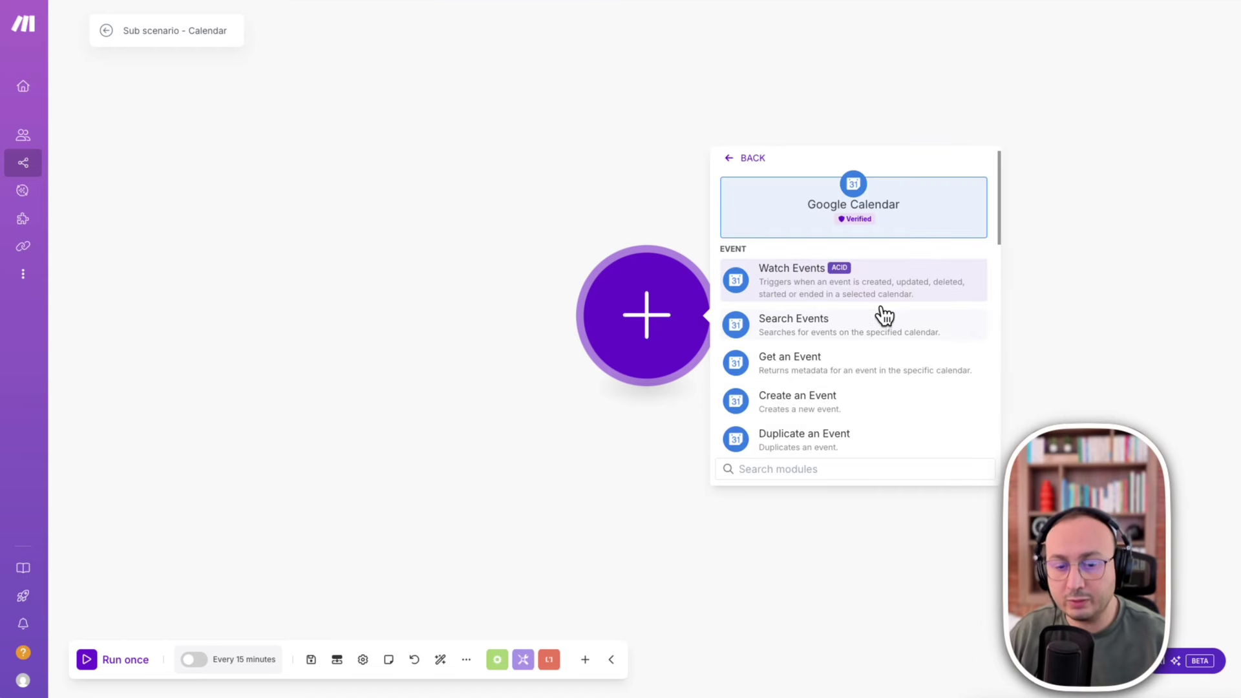
scroll(885, 316, down, 5)
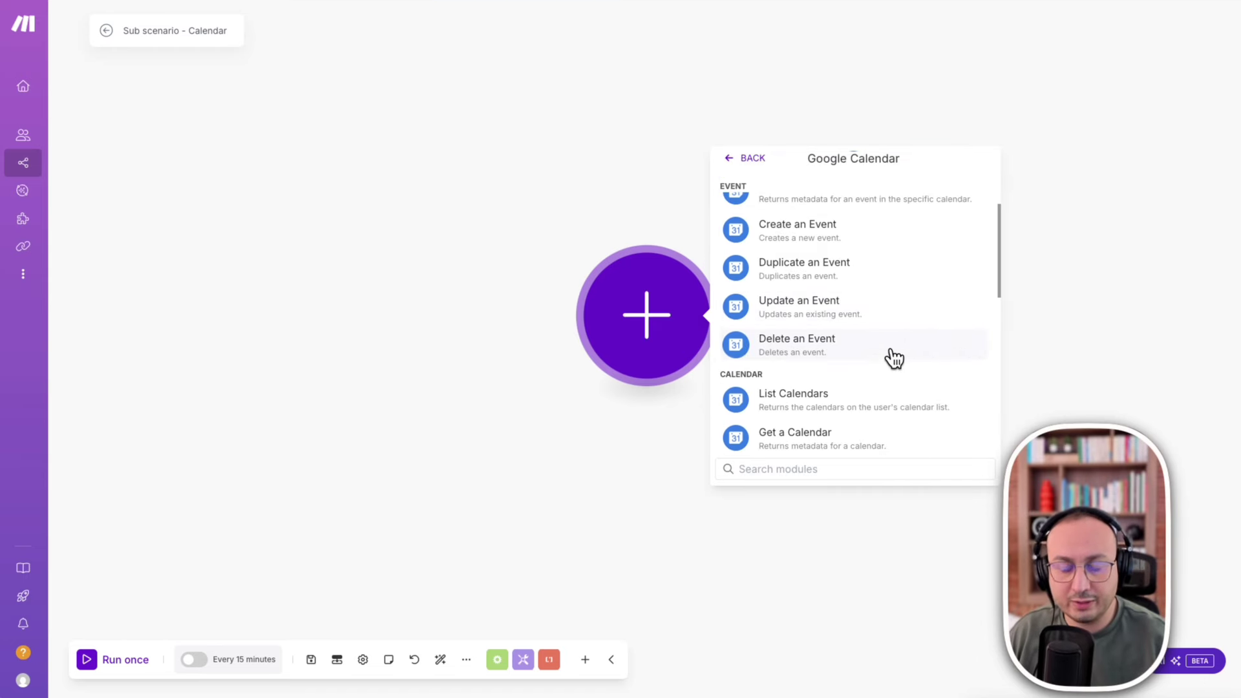
scroll(890, 367, down, 3)
scroll(851, 408, down, 6)
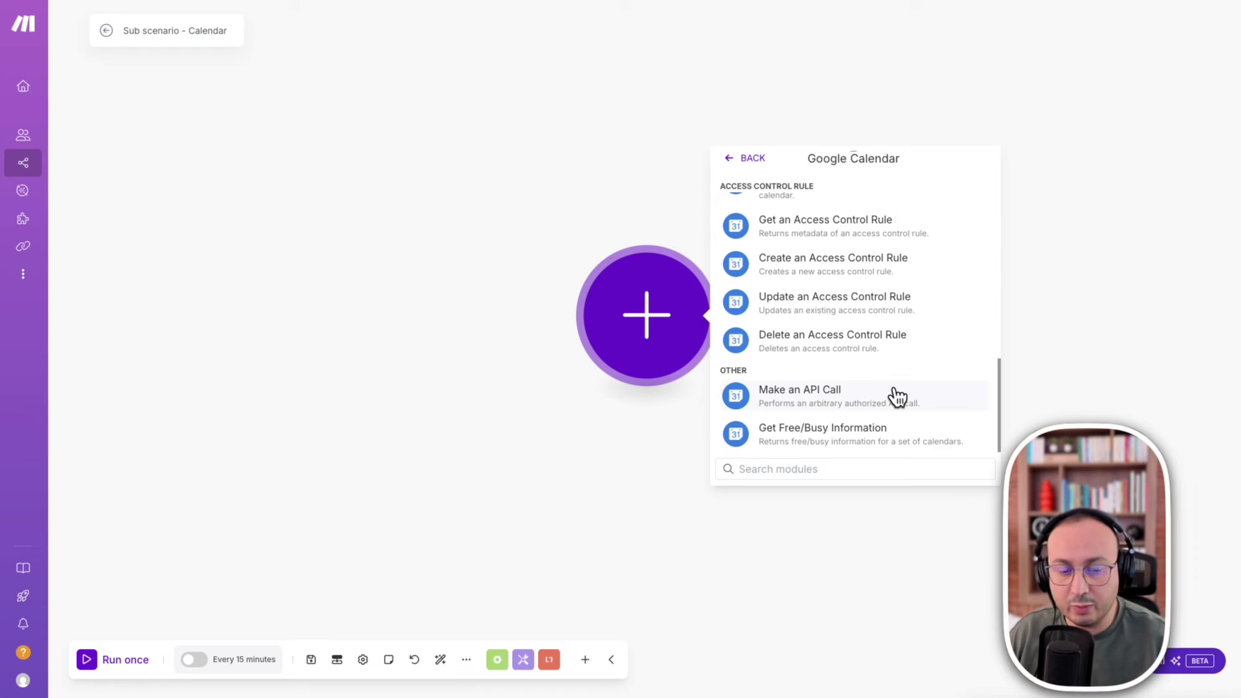
scroll(848, 347, up, 4)
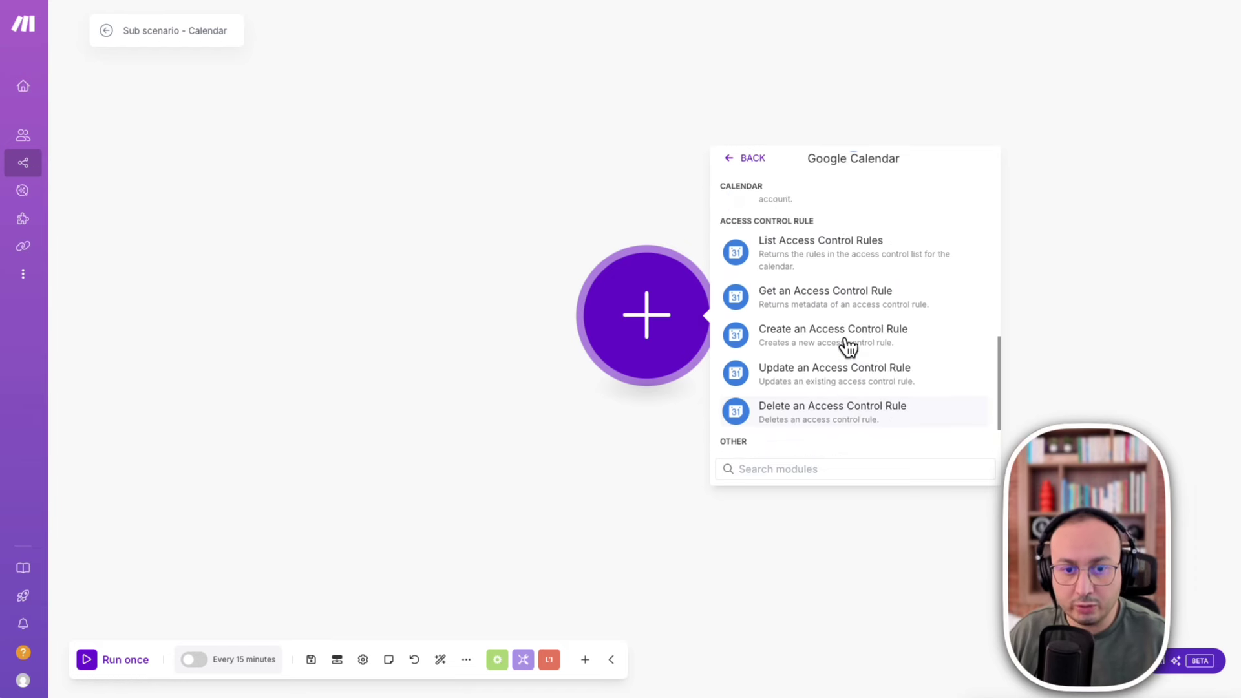
scroll(848, 347, up, 5)
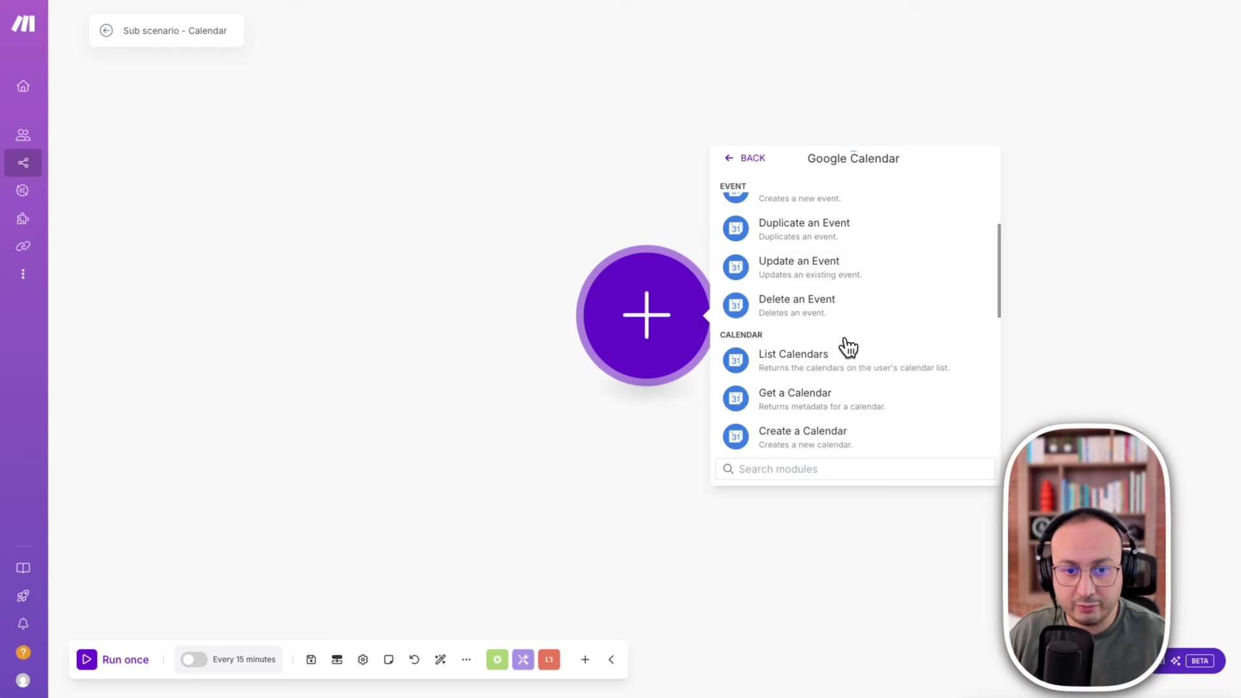
click(806, 470)
text(sear)
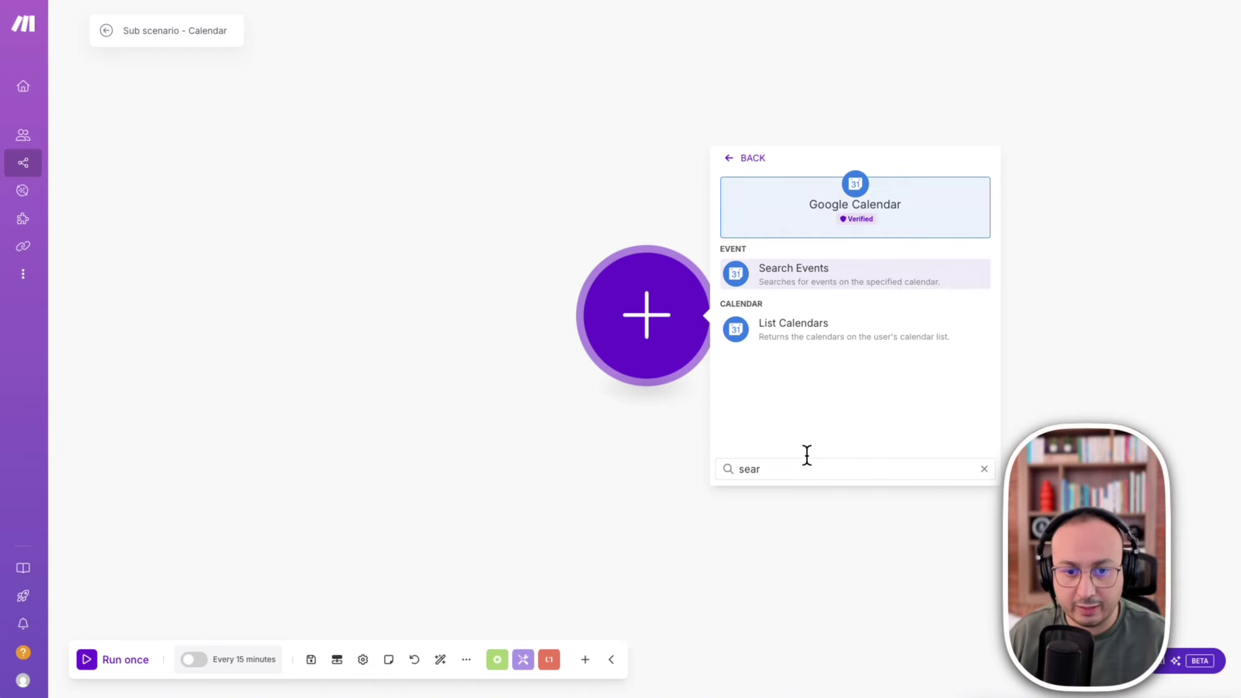
click(856, 269)
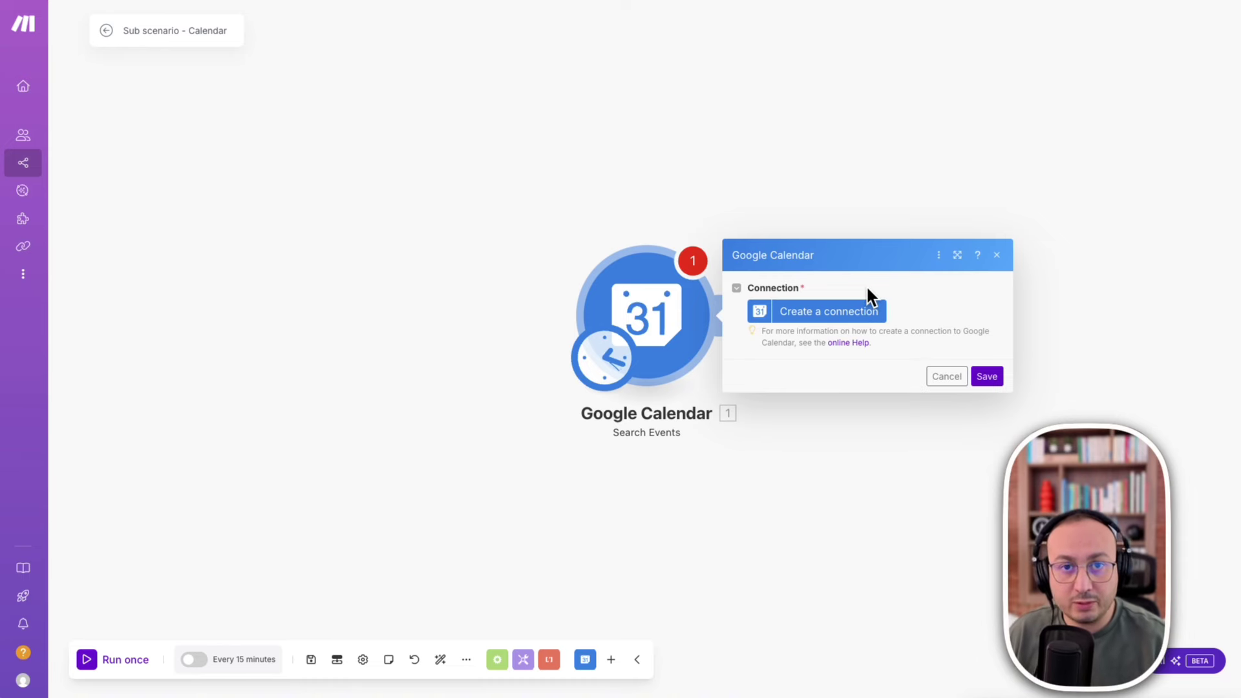
Start a new Google Calendar connection named "My Google formation.internet", leaving the advanced settings off.
click(818, 312)
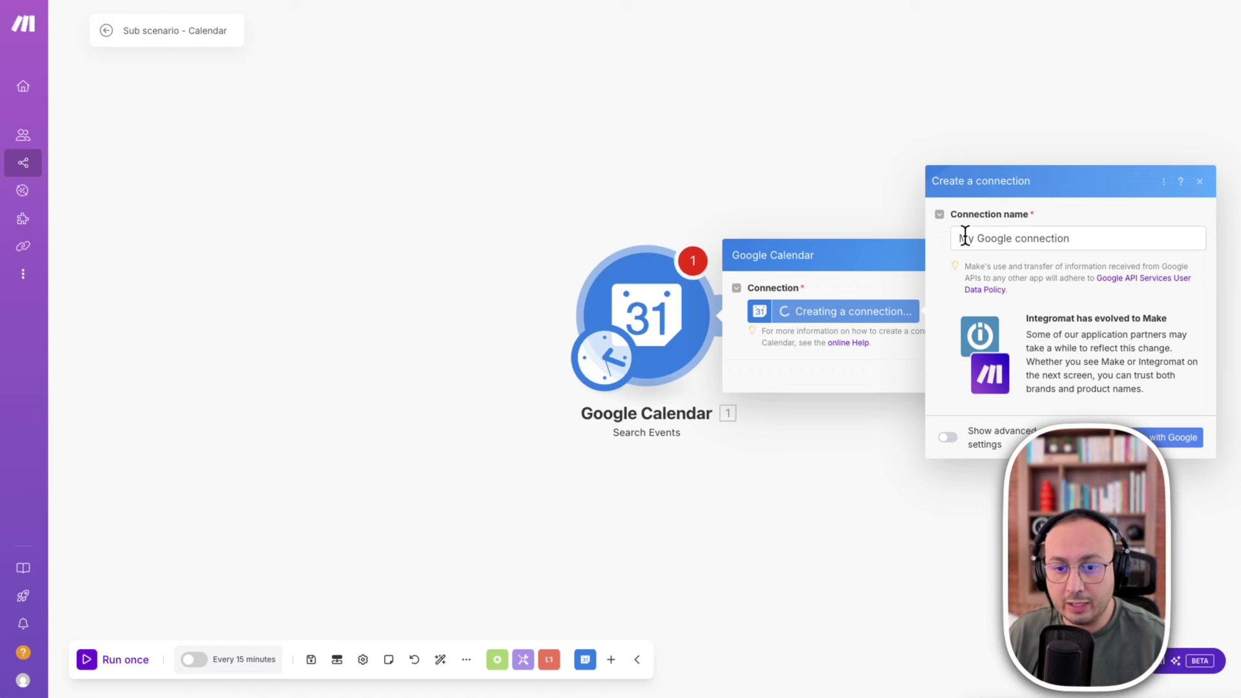
click(1030, 236)
double_click(1030, 238)
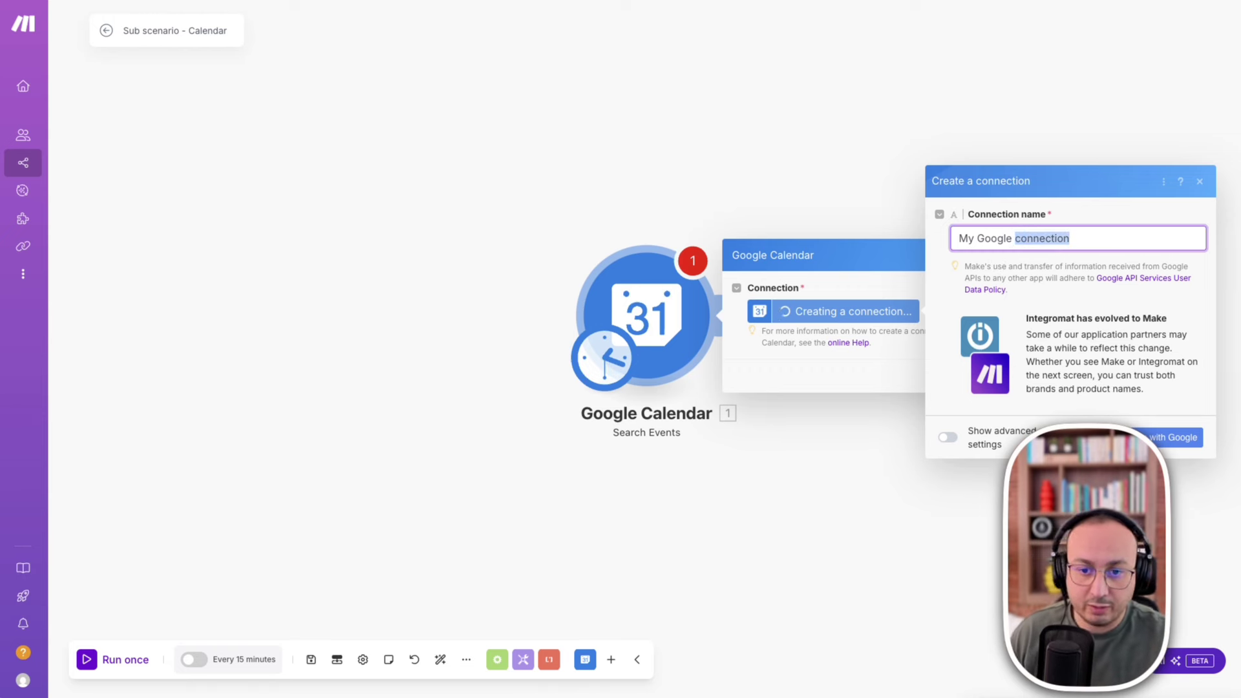
text(formation)
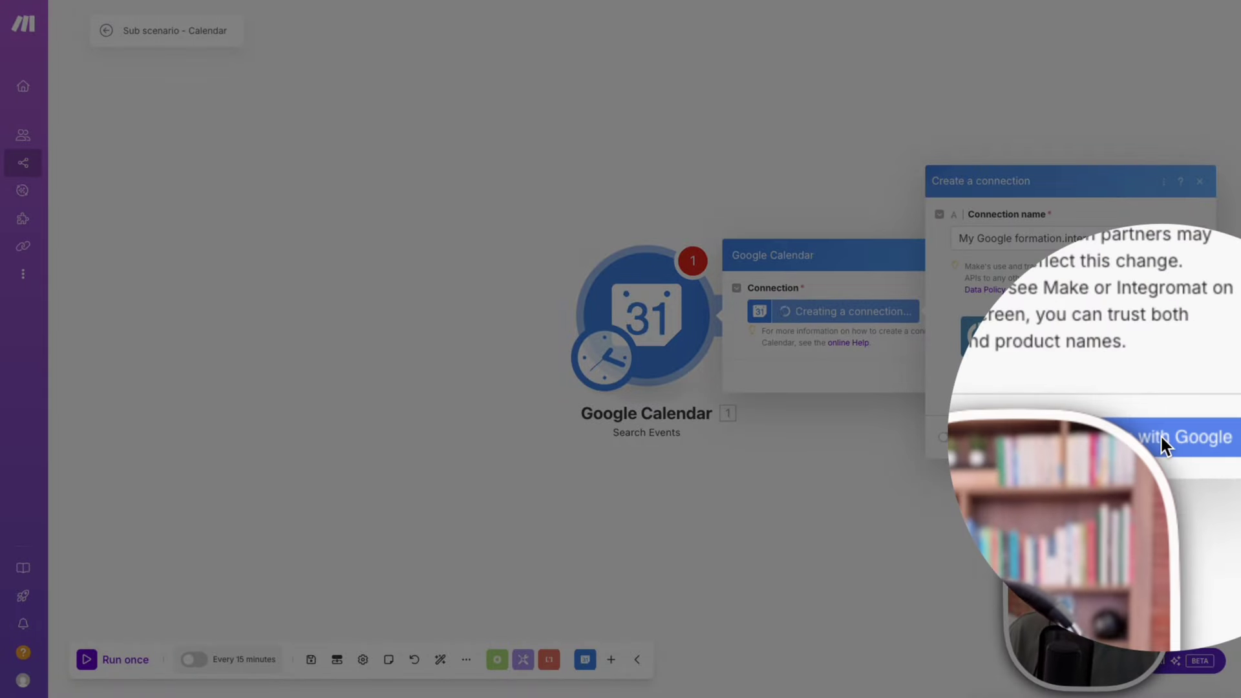
key(Escape)
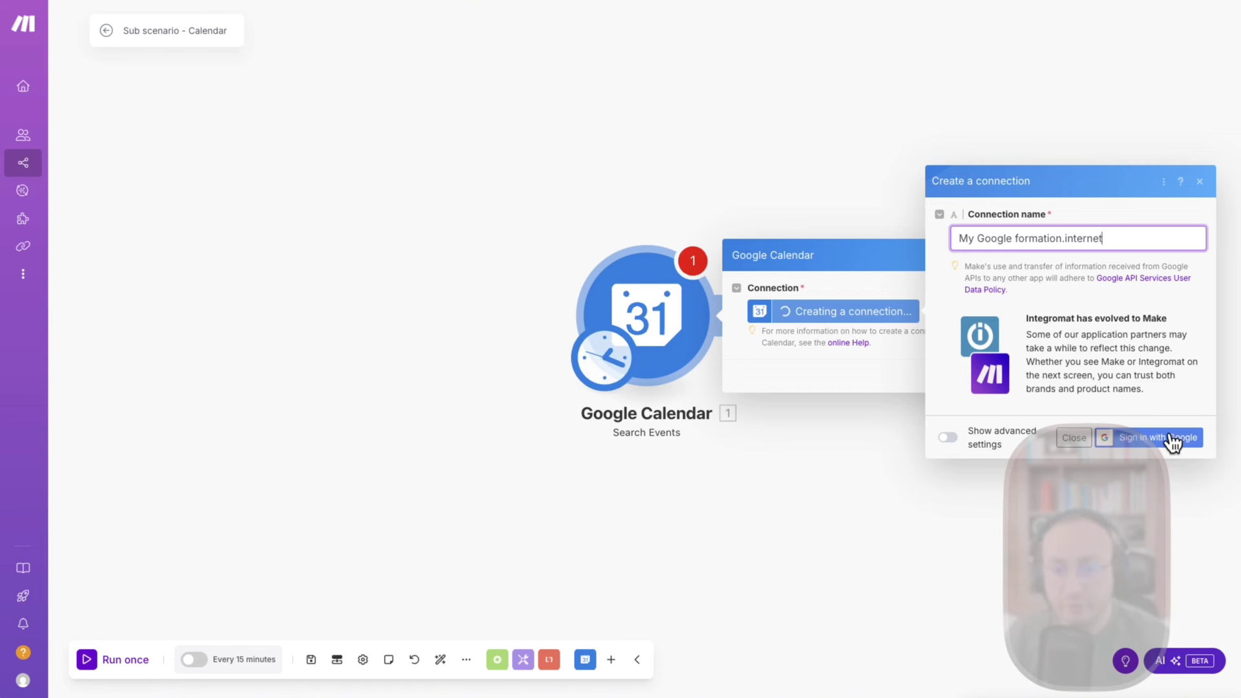
click(952, 435)
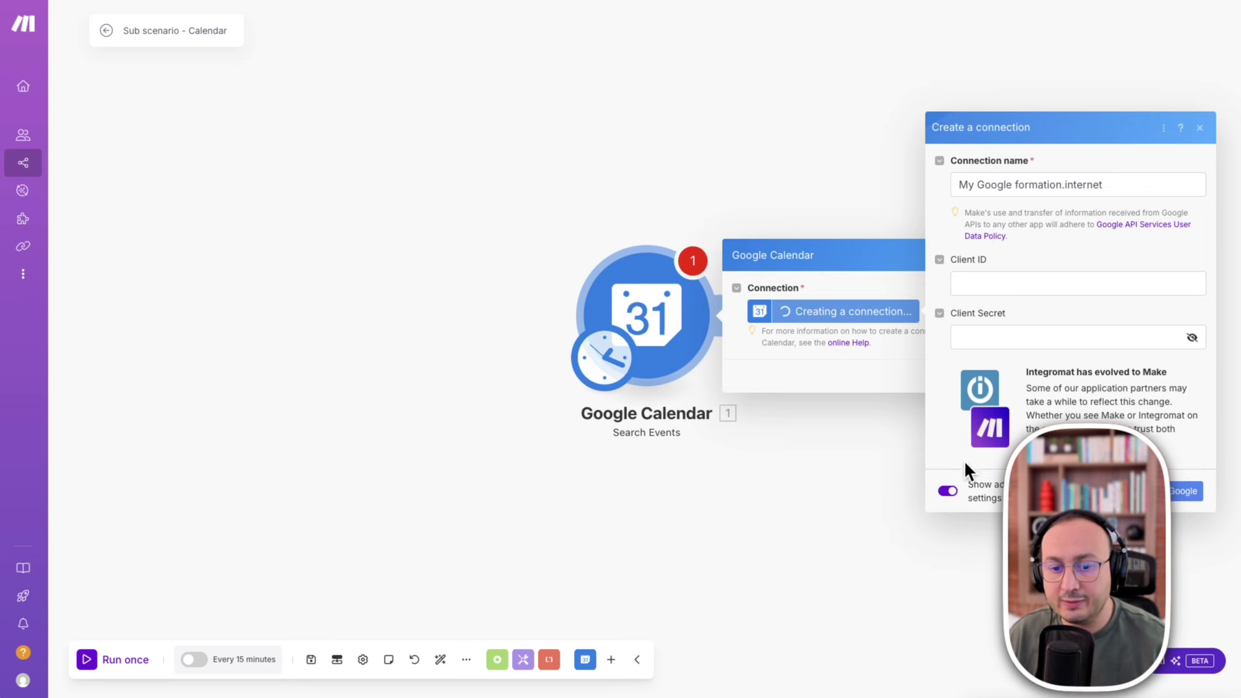
click(949, 493)
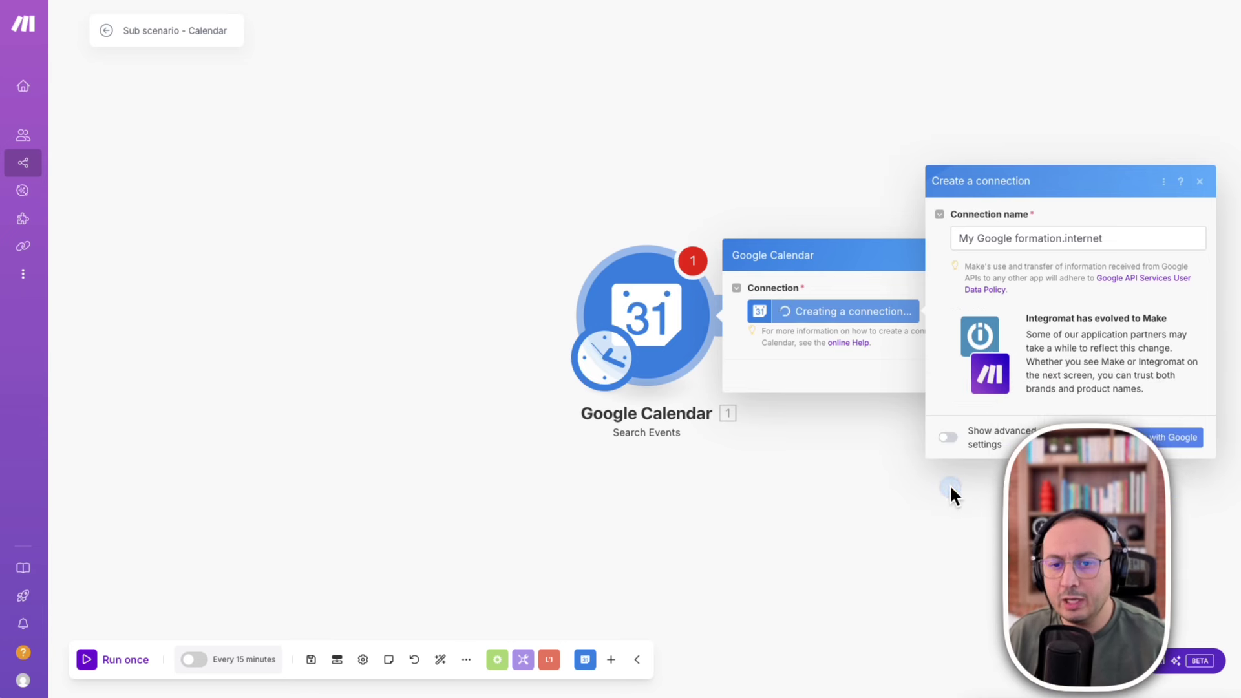
Sign in with the Google account and authorize Make to access its calendars.
click(1179, 445)
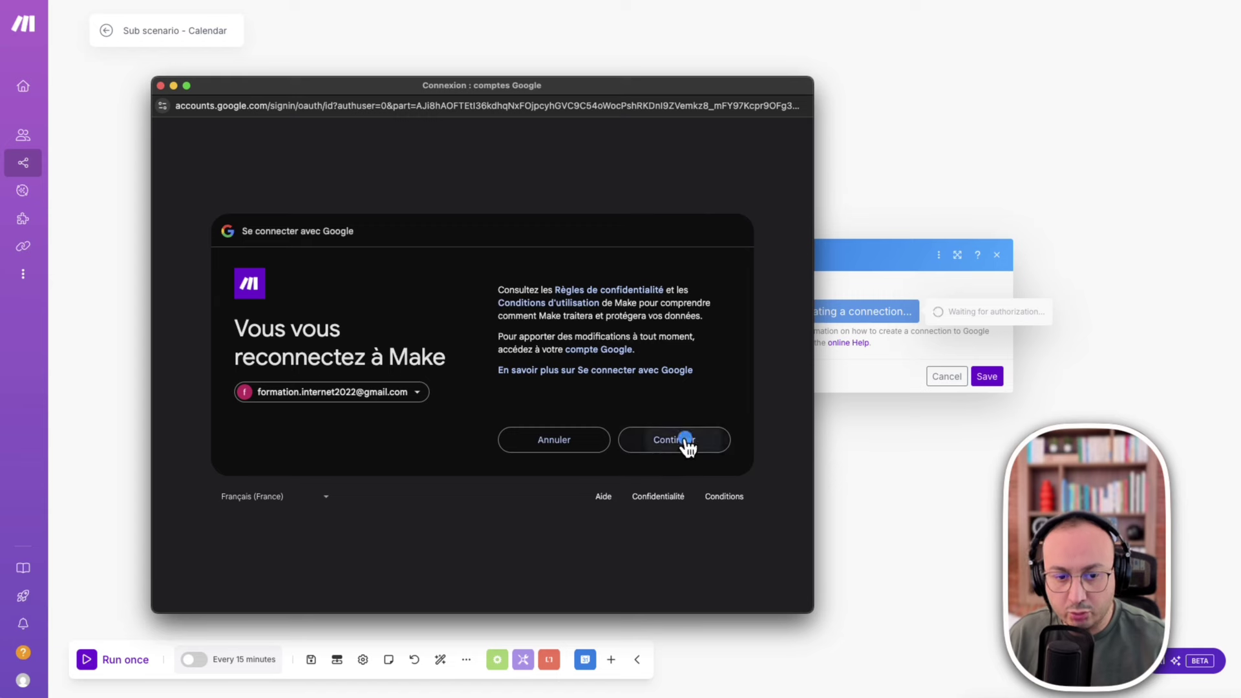
click(687, 440)
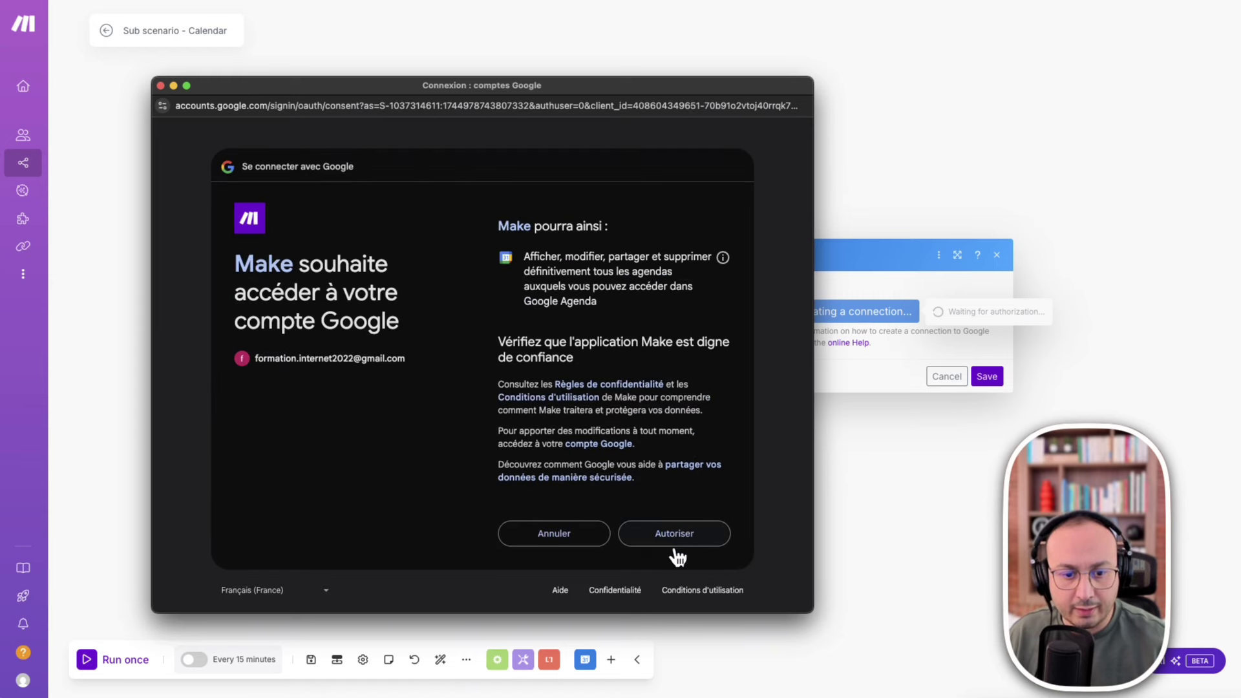
click(675, 534)
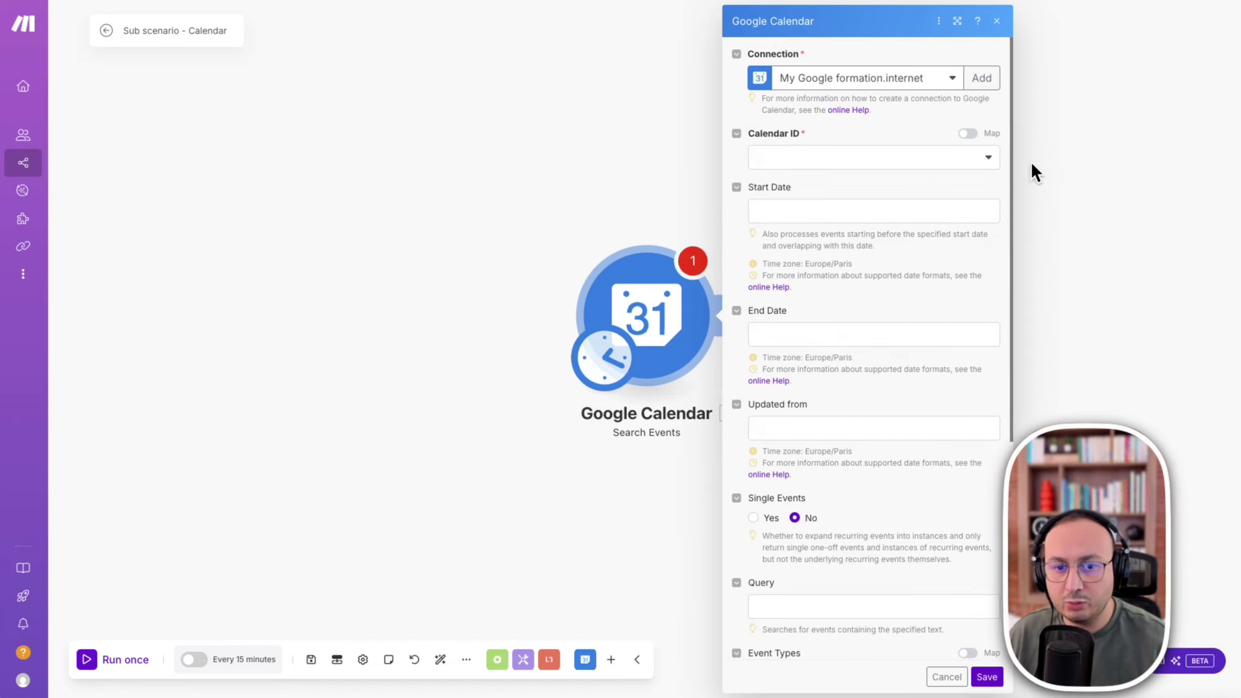
Set the account's primary calendar as the Search Events module's Calendar ID and save the module.
click(972, 158)
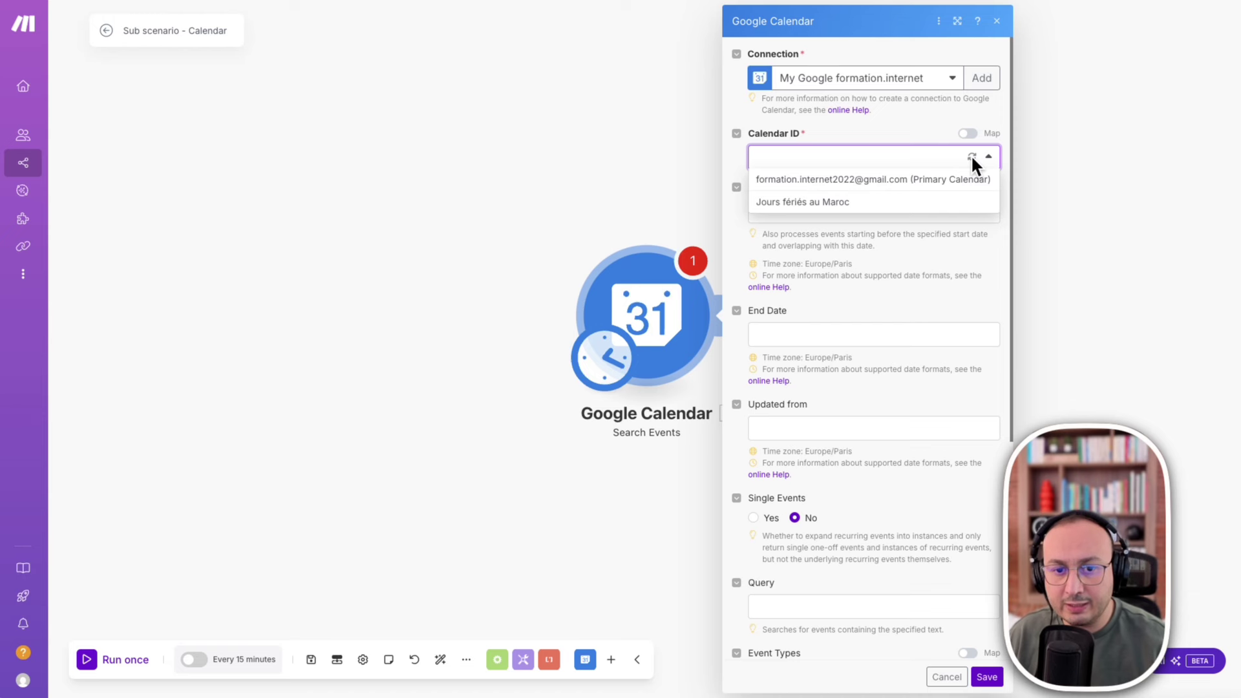
click(802, 181)
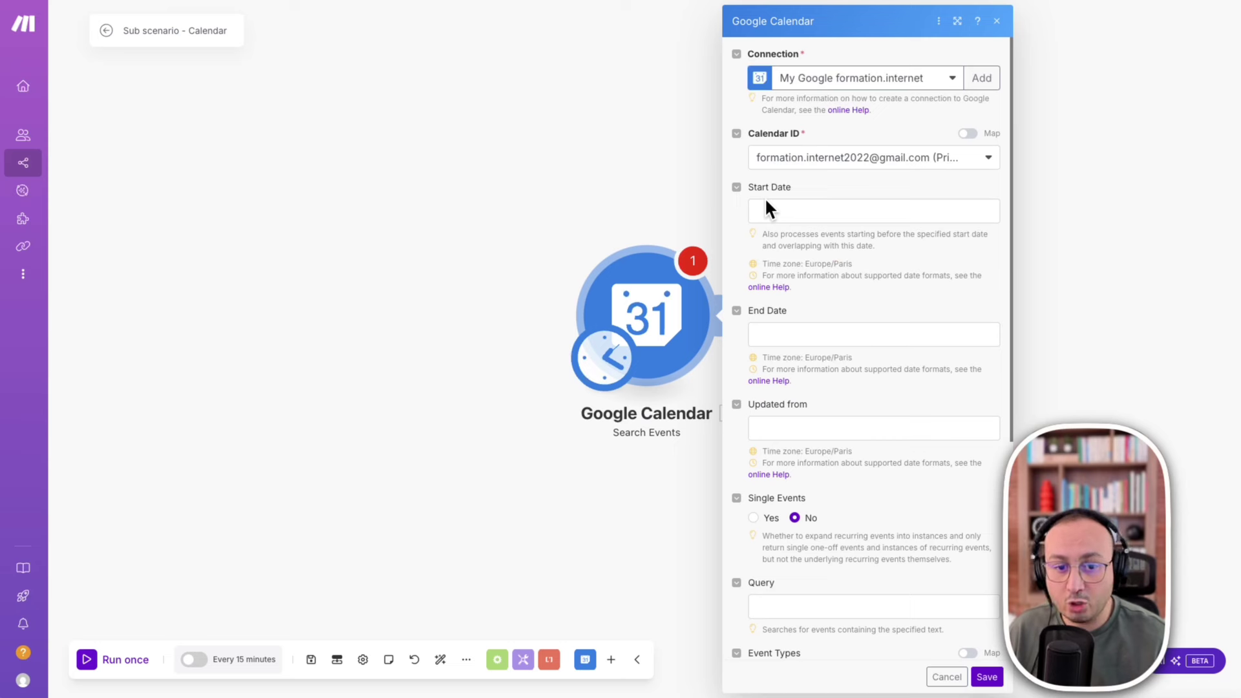
click(984, 677)
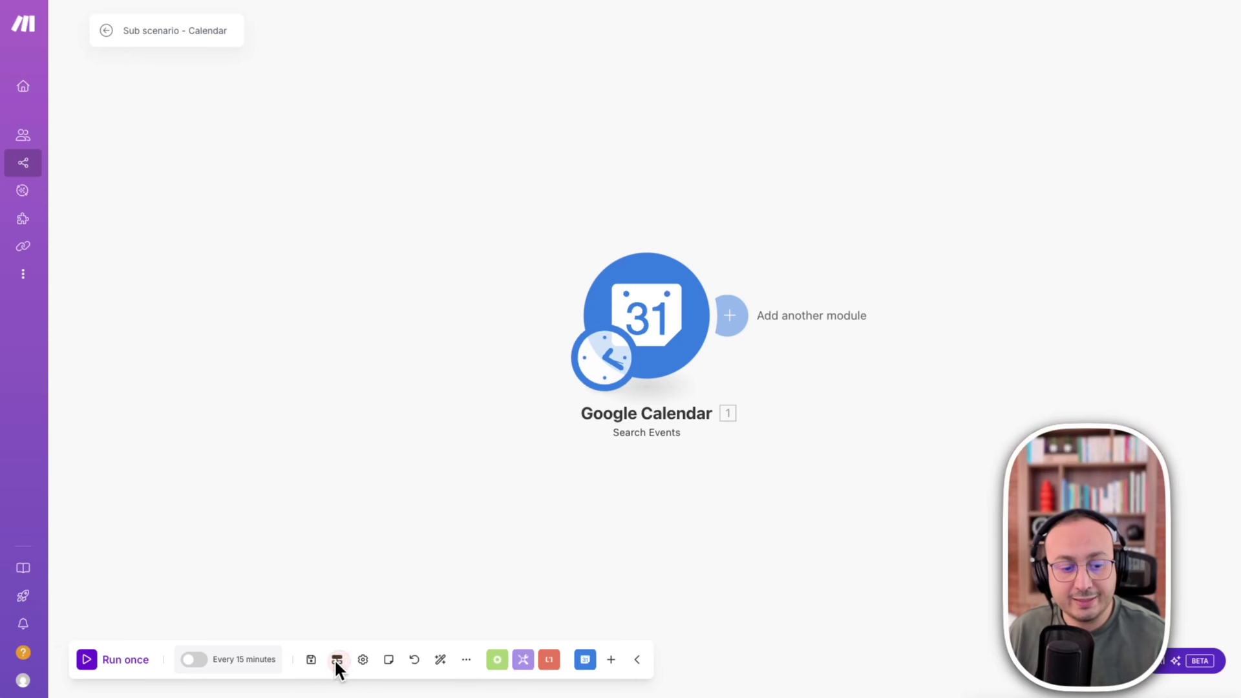
Add a required text scenario input named start_time with the description "The starting date from which to search for calendar events.".
click(336, 660)
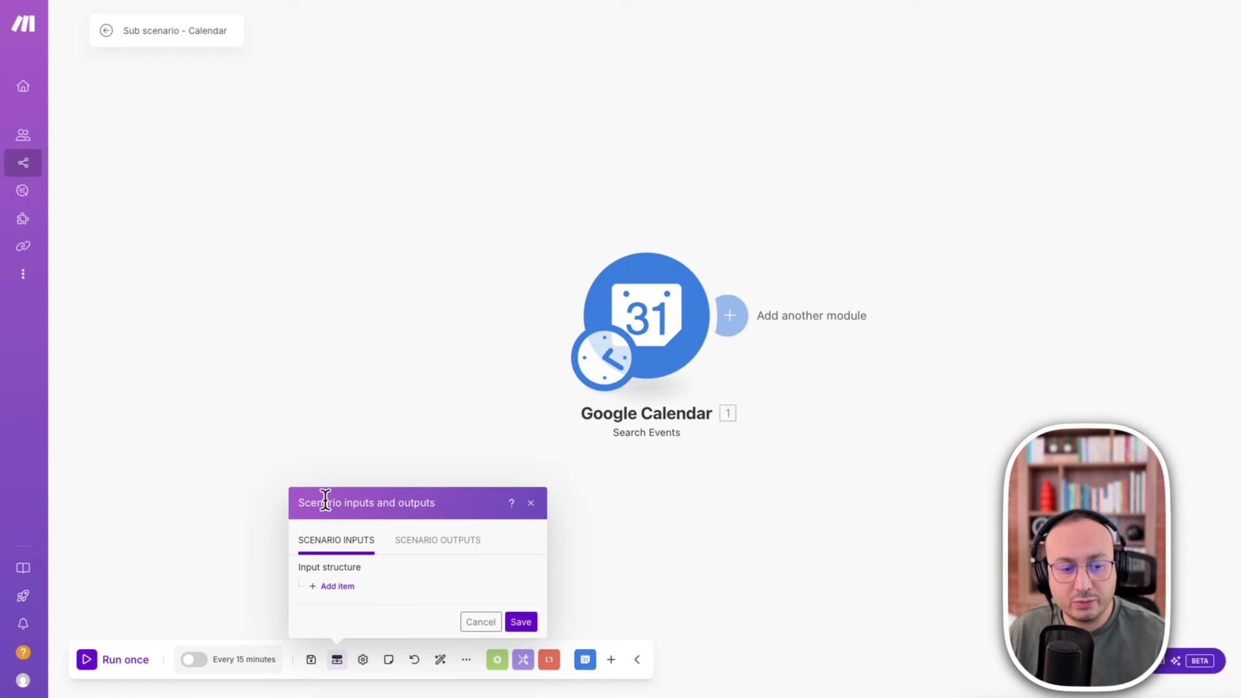
click(437, 548)
click(346, 548)
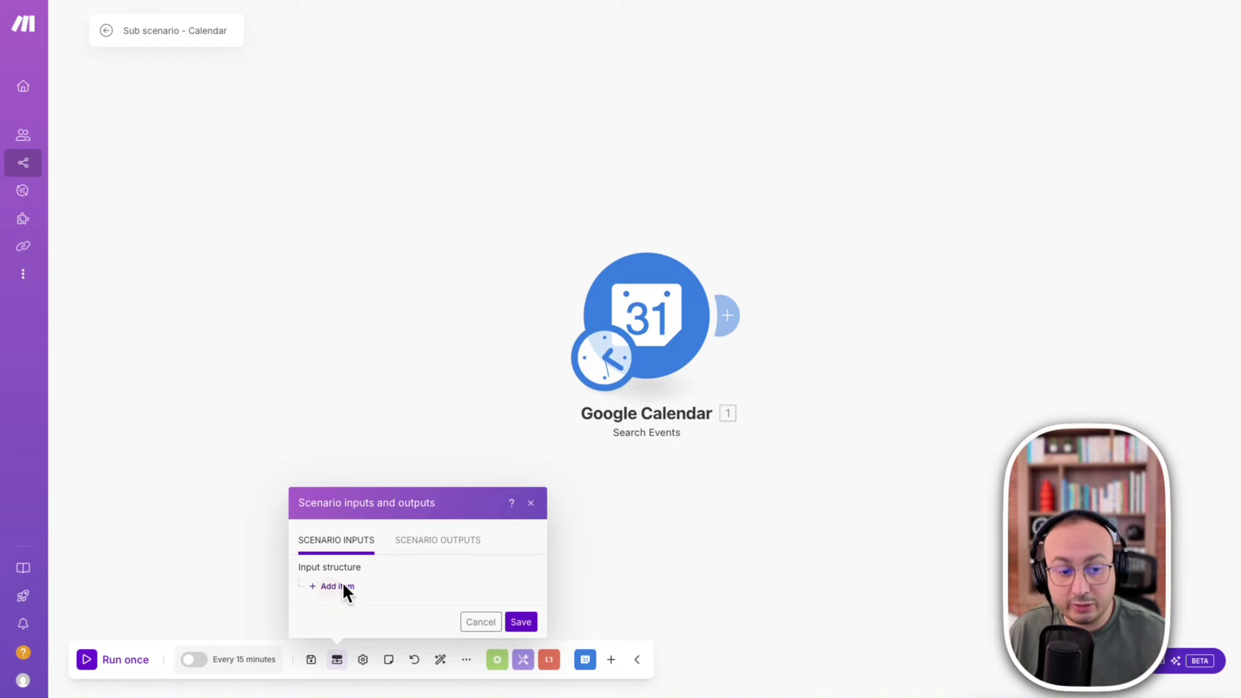
click(343, 585)
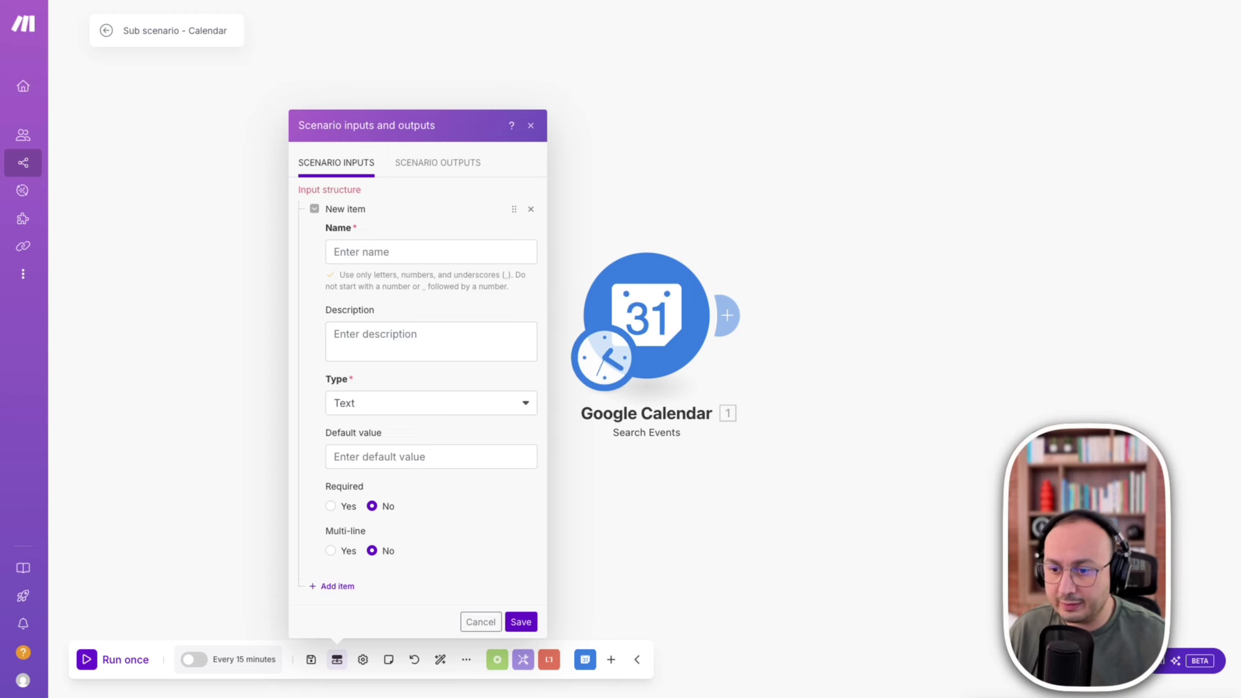
click(352, 251)
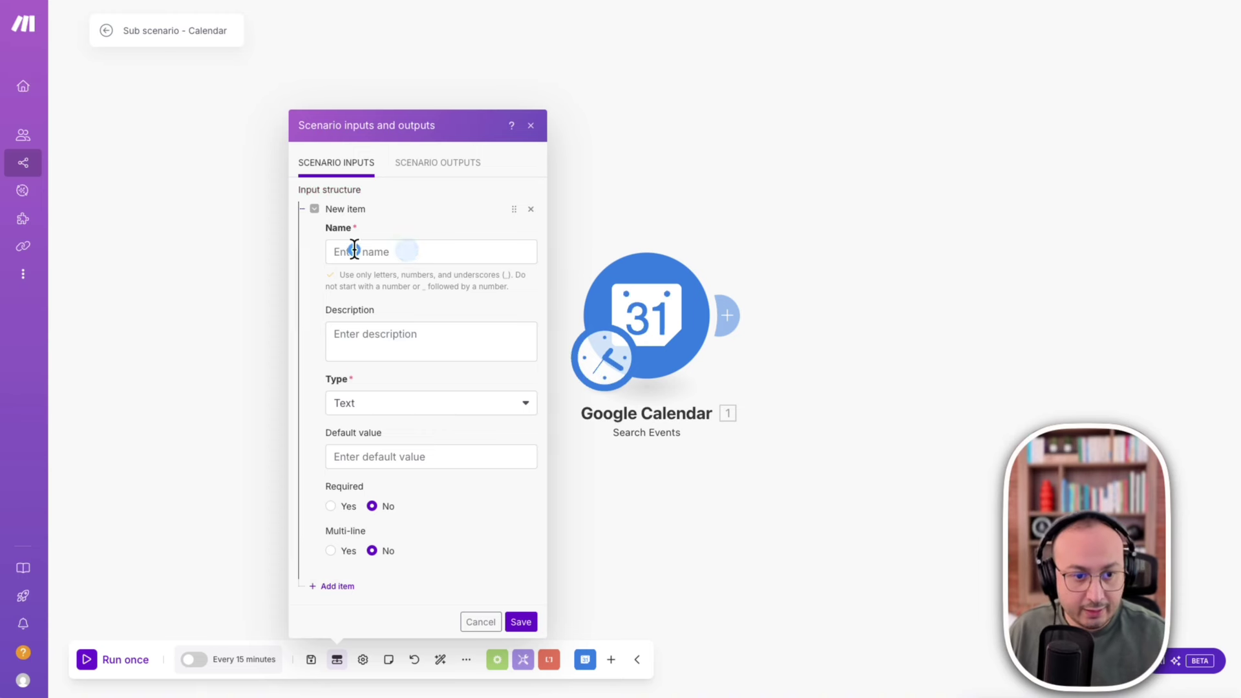
text(start_time)
key(Tab)
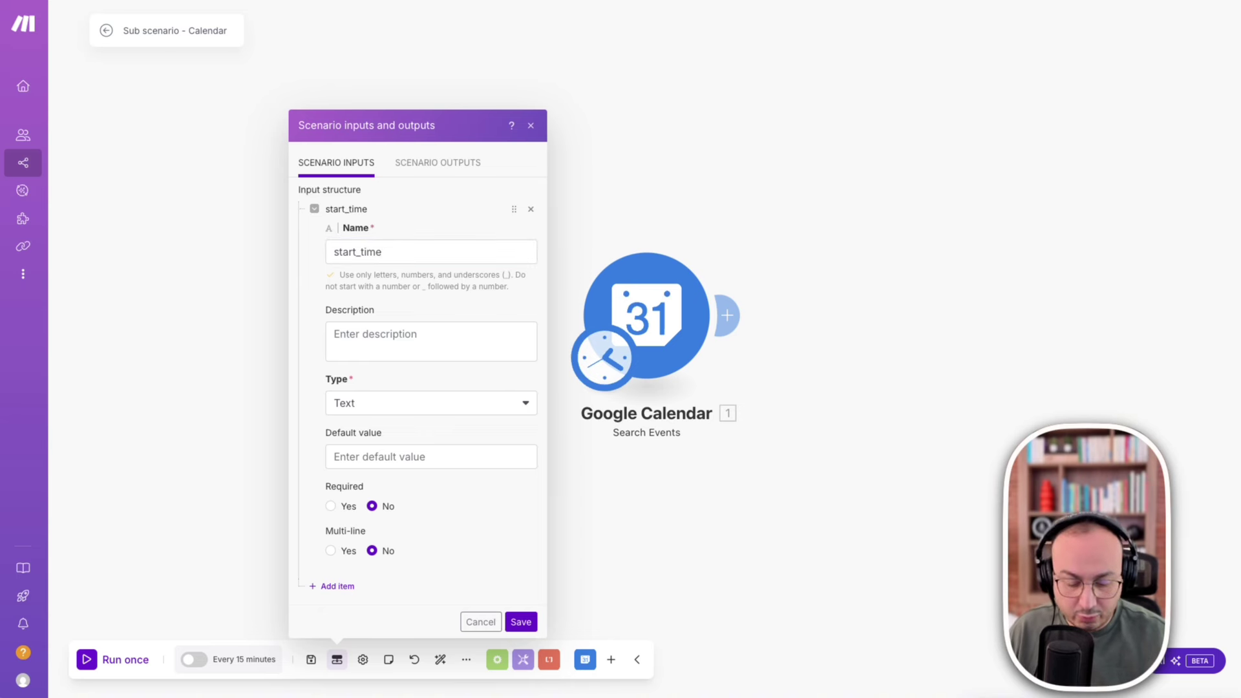
click(359, 332)
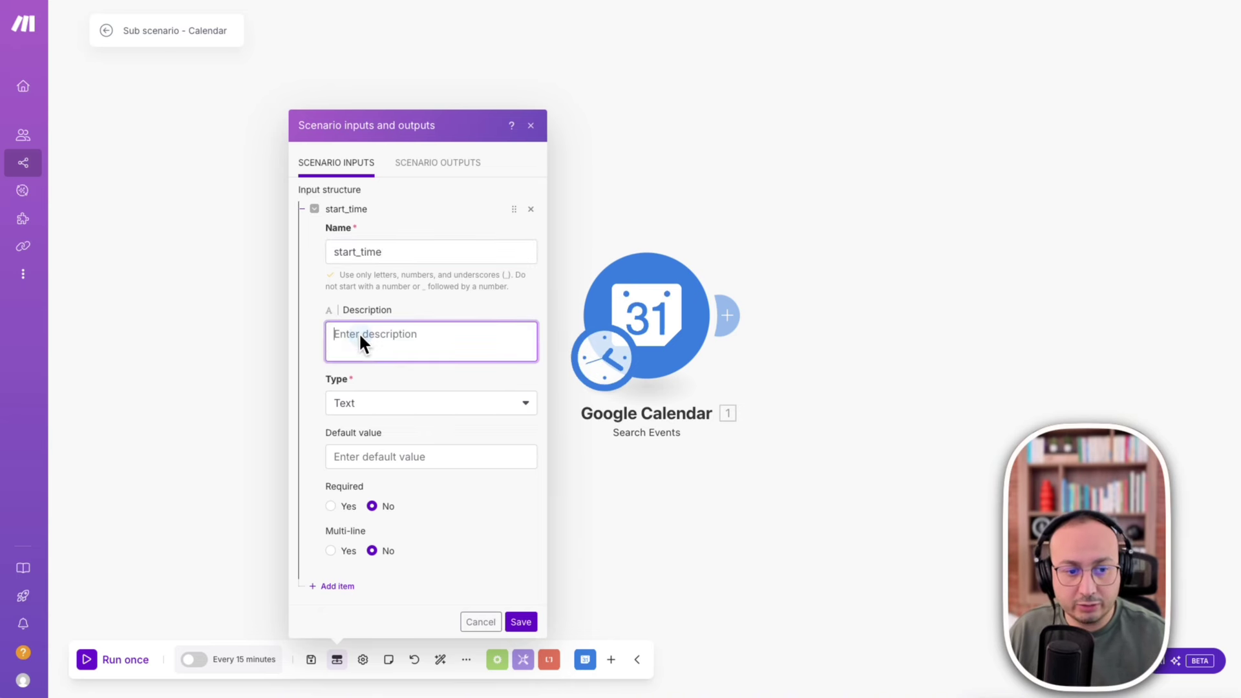
text(The starting date from which to search for calendar events.)
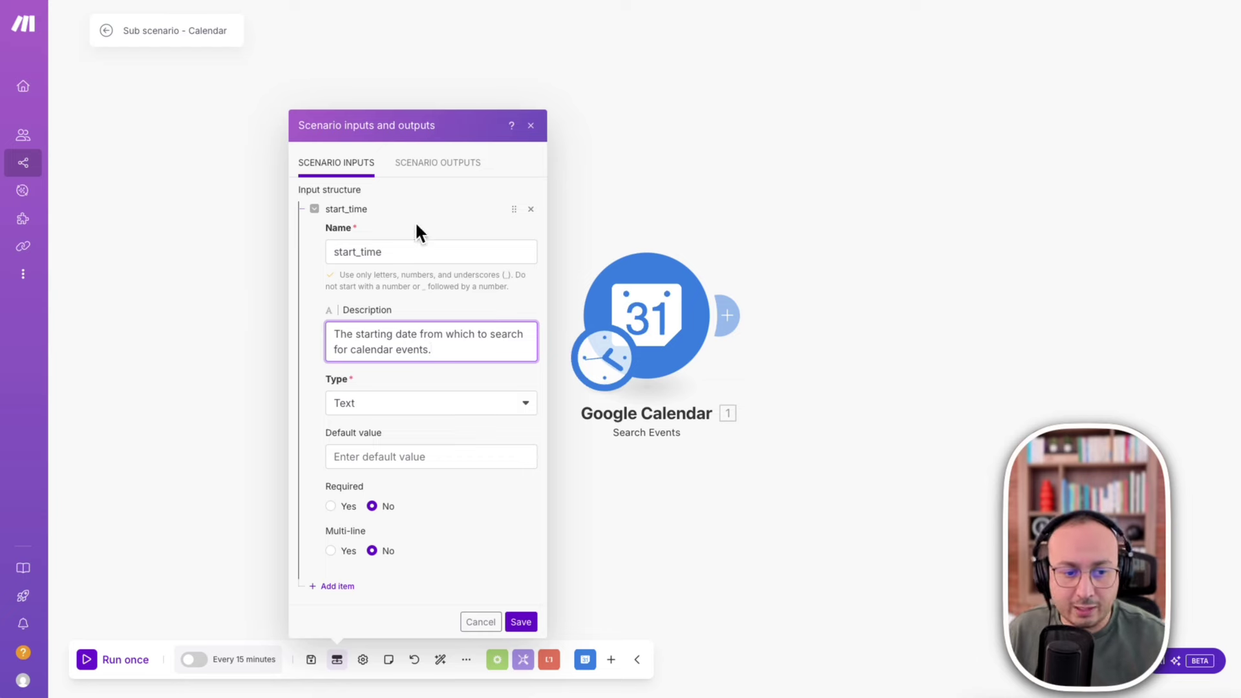
click(336, 387)
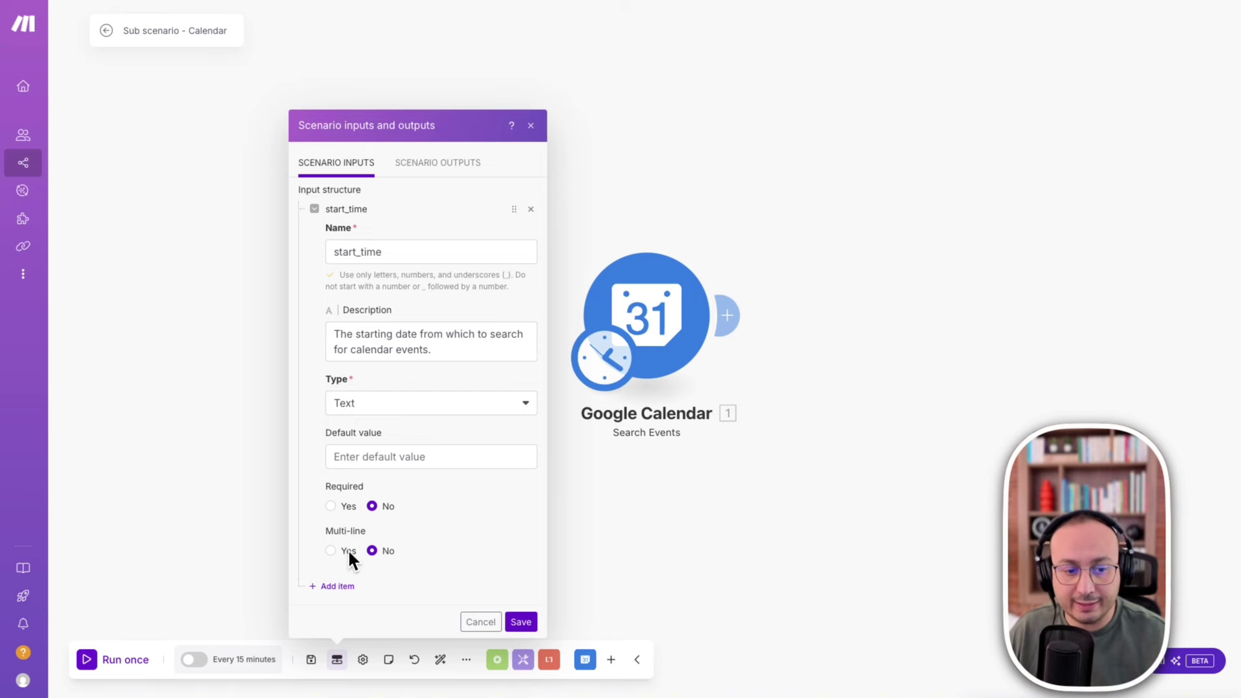
click(332, 510)
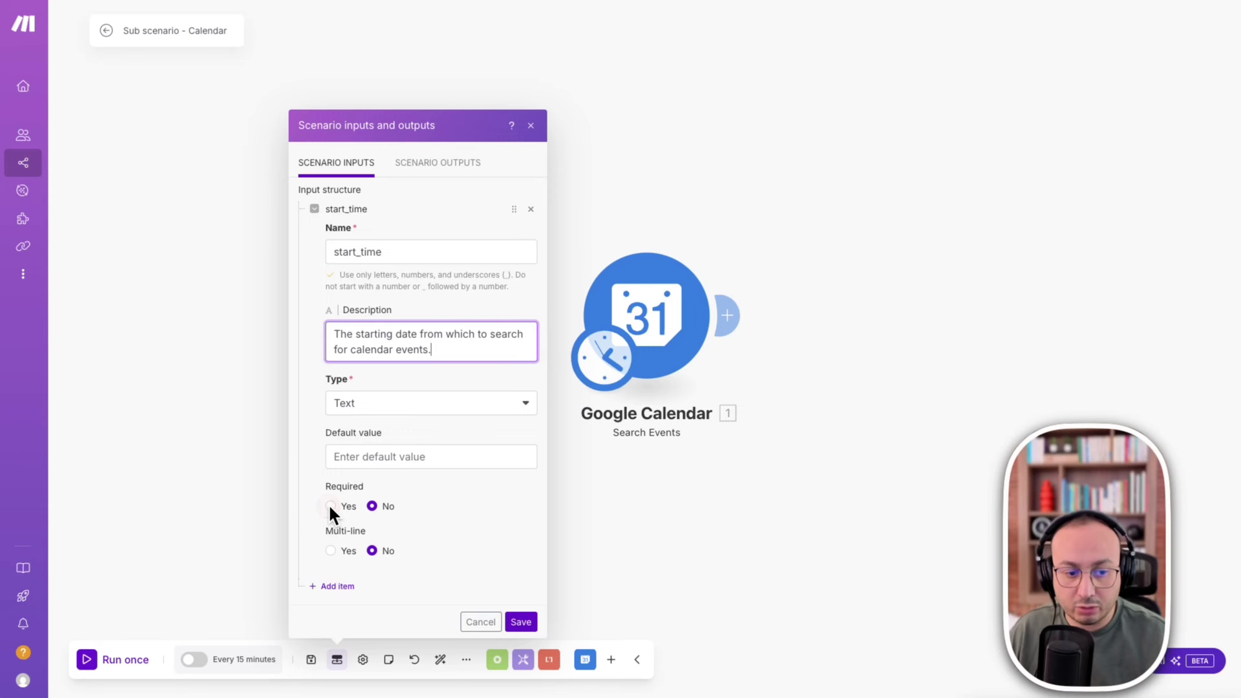
click(331, 506)
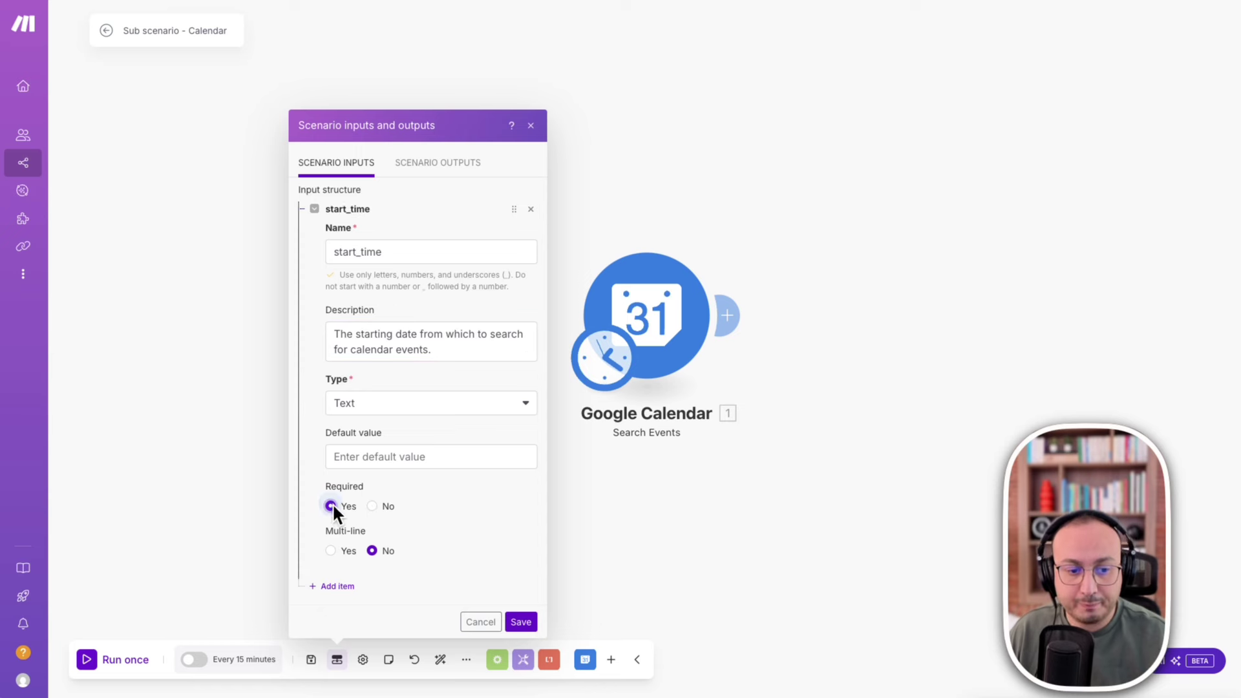
Add a required text scenario input named end_time described as "The ending date before which to search for calendar events." and save the input structure.
click(331, 587)
scroll(432, 282, down, 5)
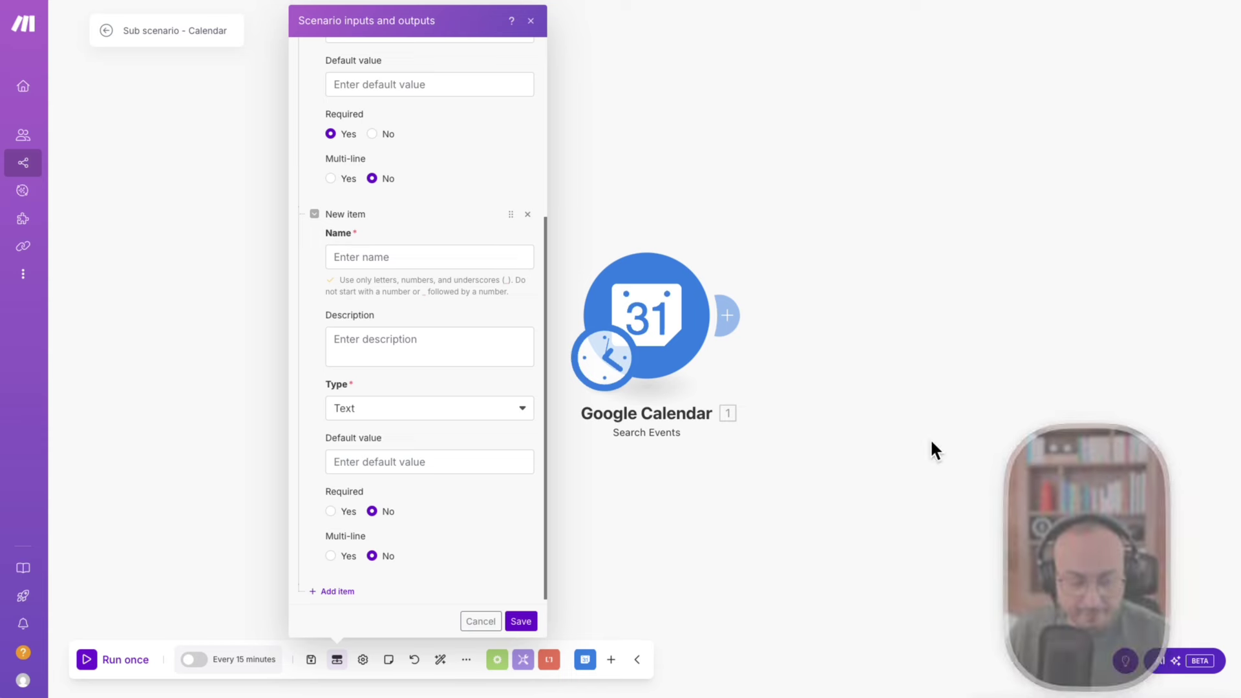
click(392, 259)
text(end_time)
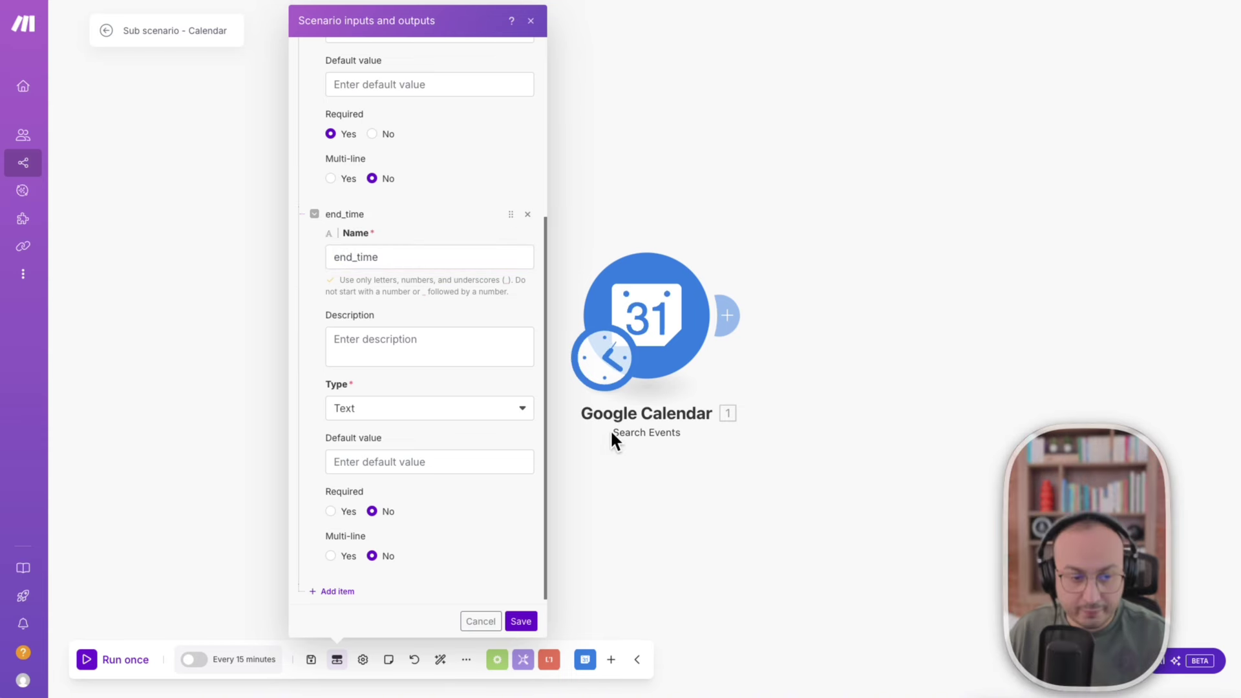
click(352, 335)
text(The ending date before which to search for calendar events.)
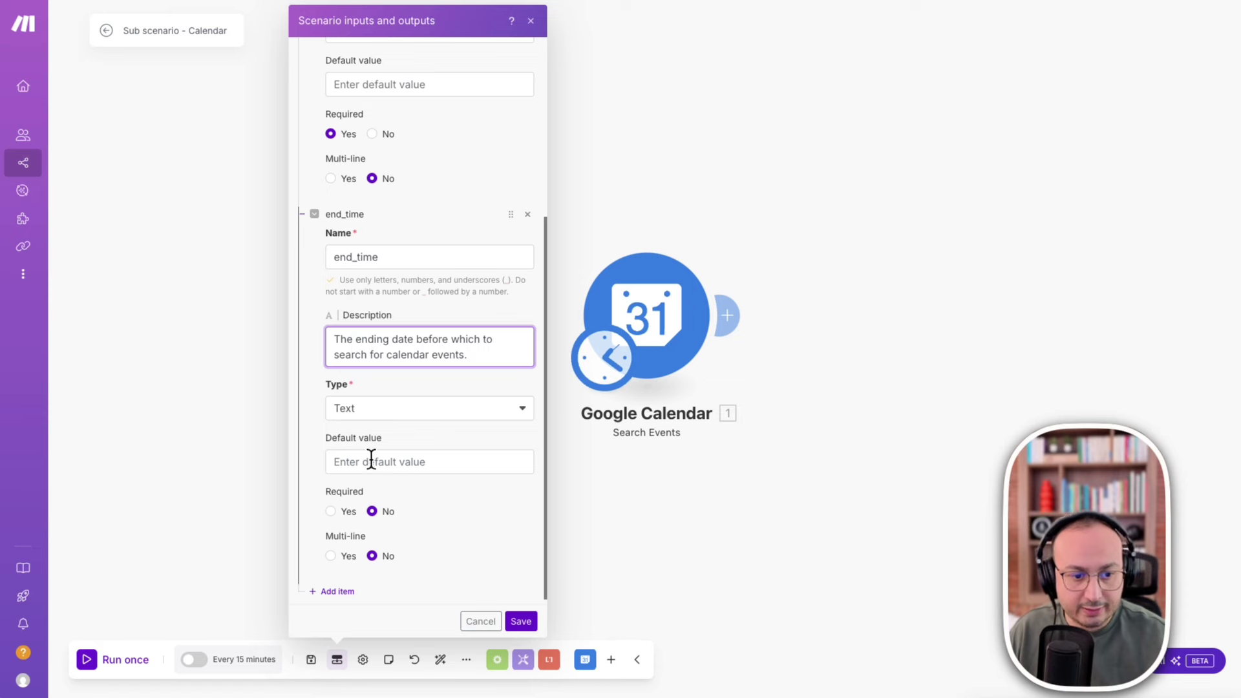
click(325, 511)
click(339, 510)
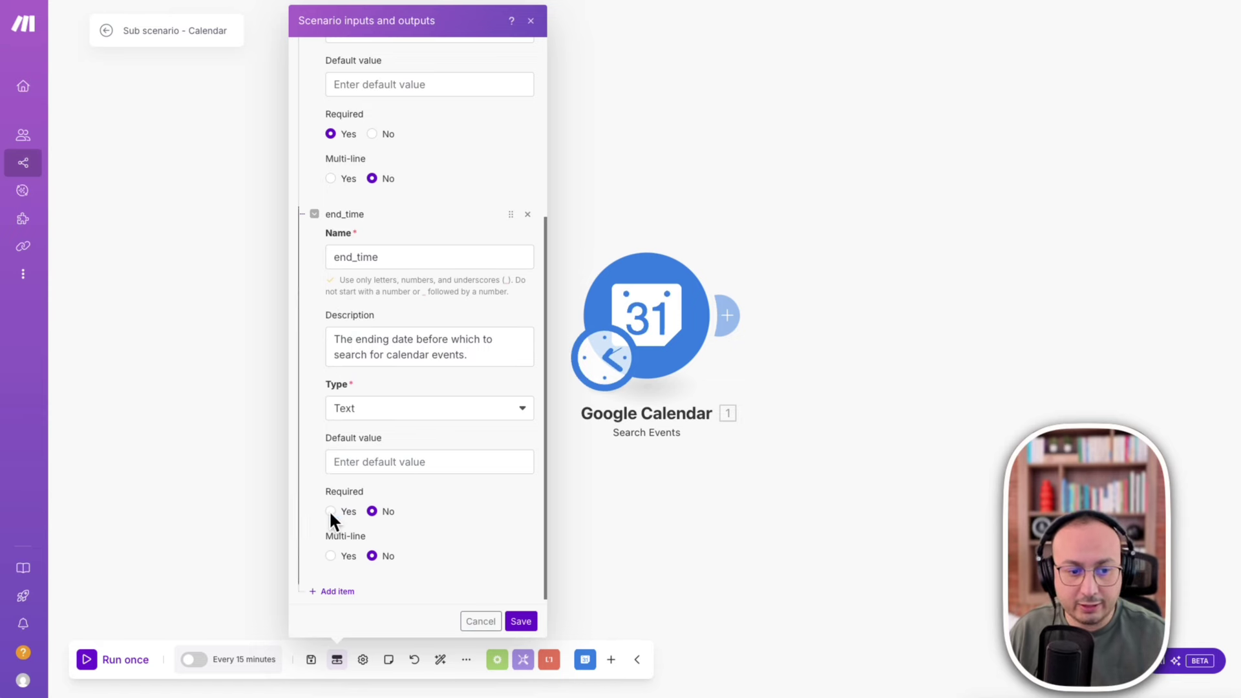
click(330, 511)
click(522, 622)
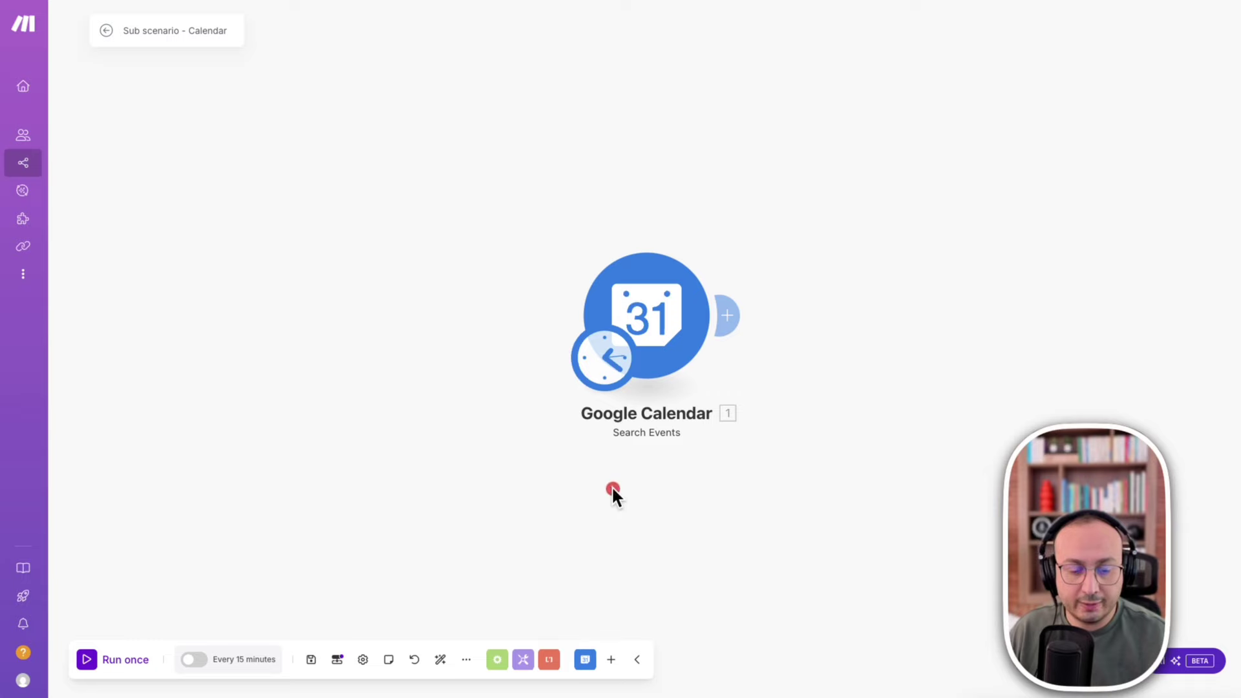
Try to save the scenario, and set its schedule to run On demand.
click(311, 659)
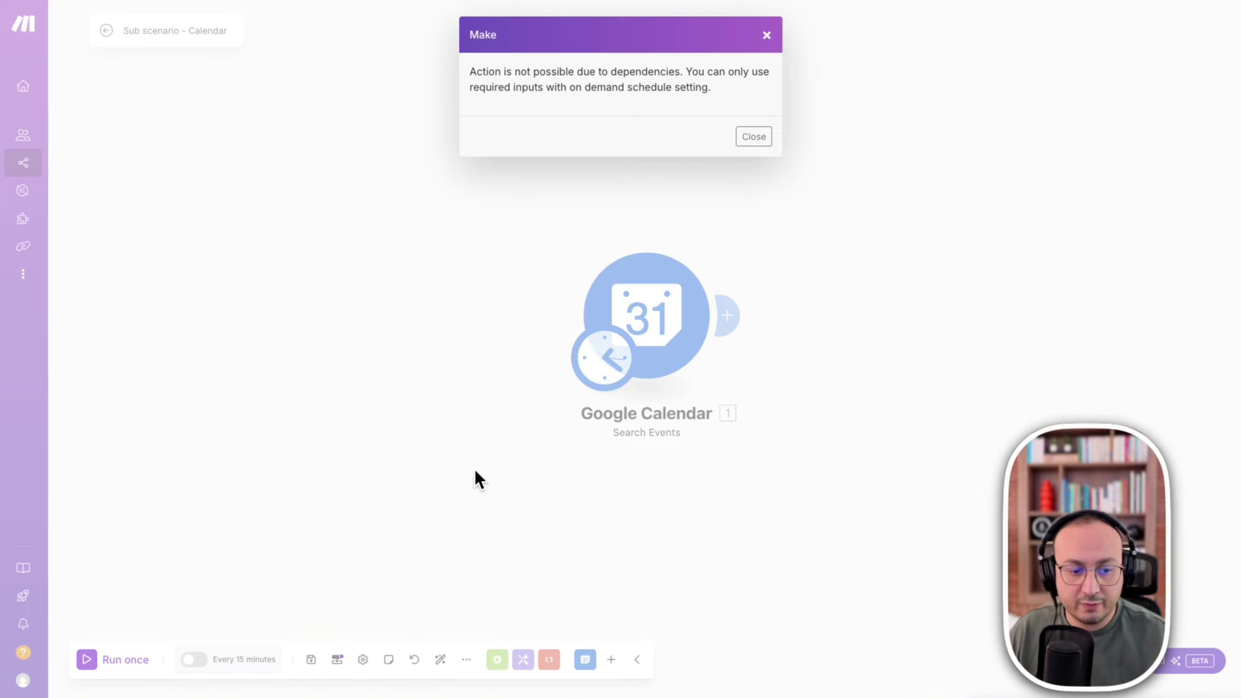
click(753, 137)
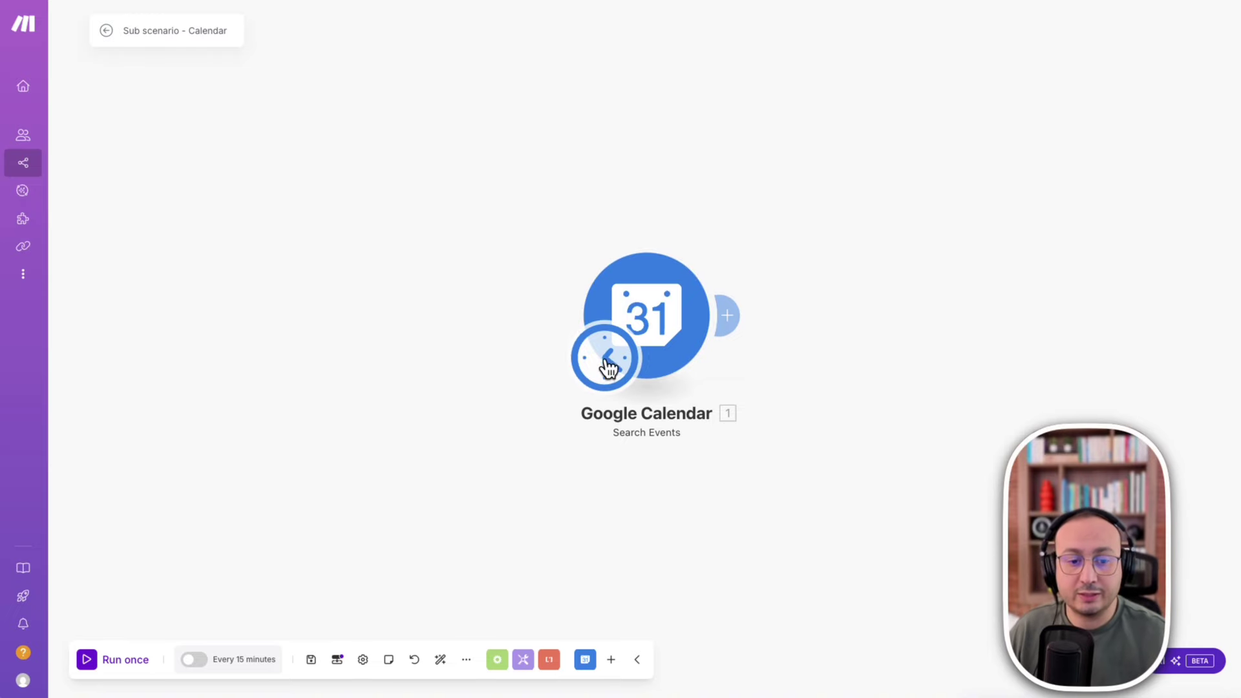
click(598, 364)
click(805, 279)
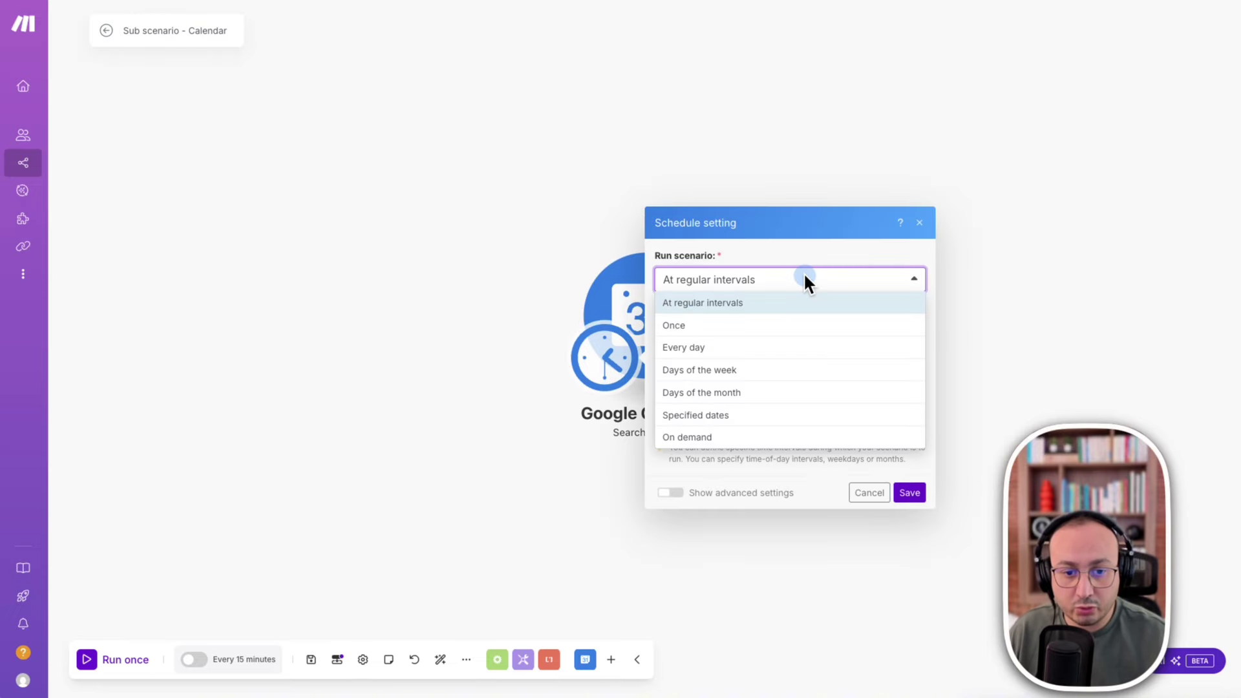
click(726, 437)
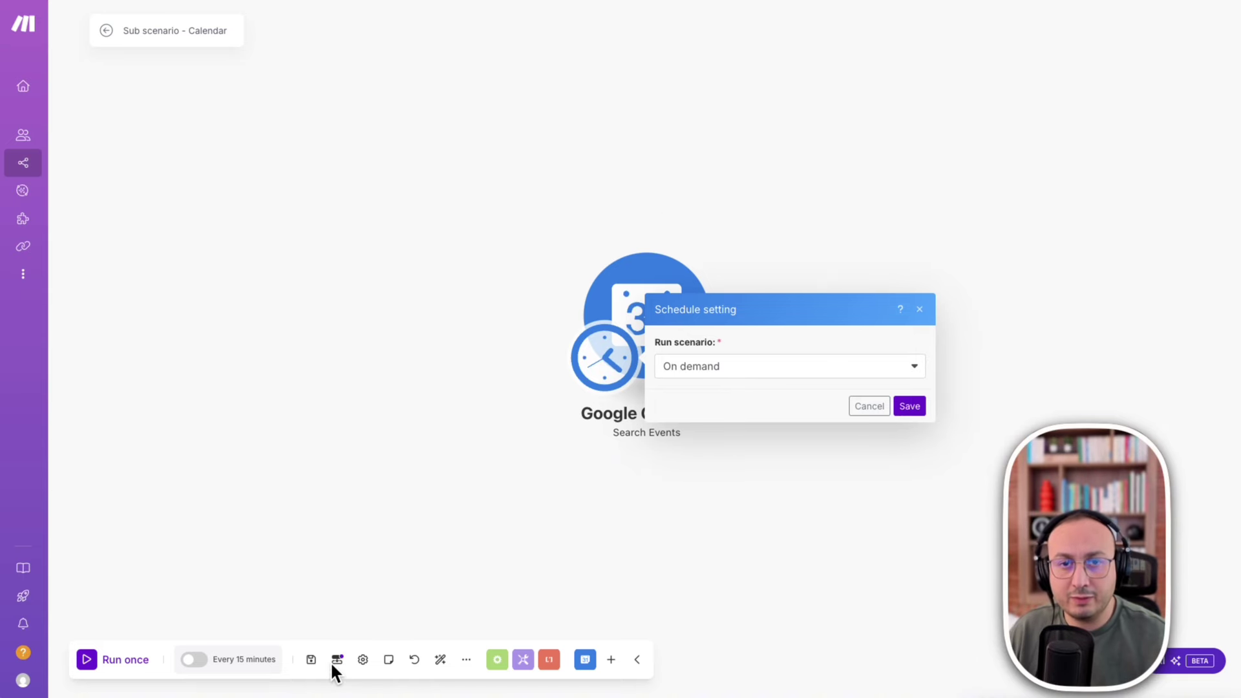
click(913, 405)
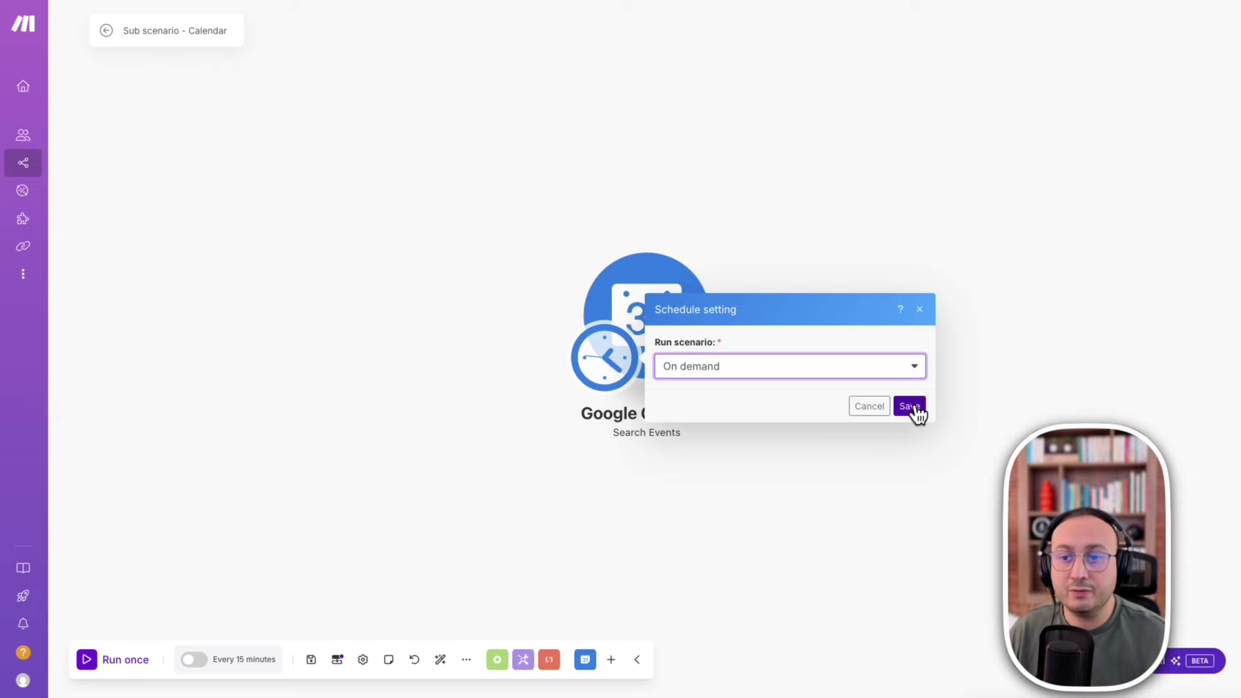
click(914, 407)
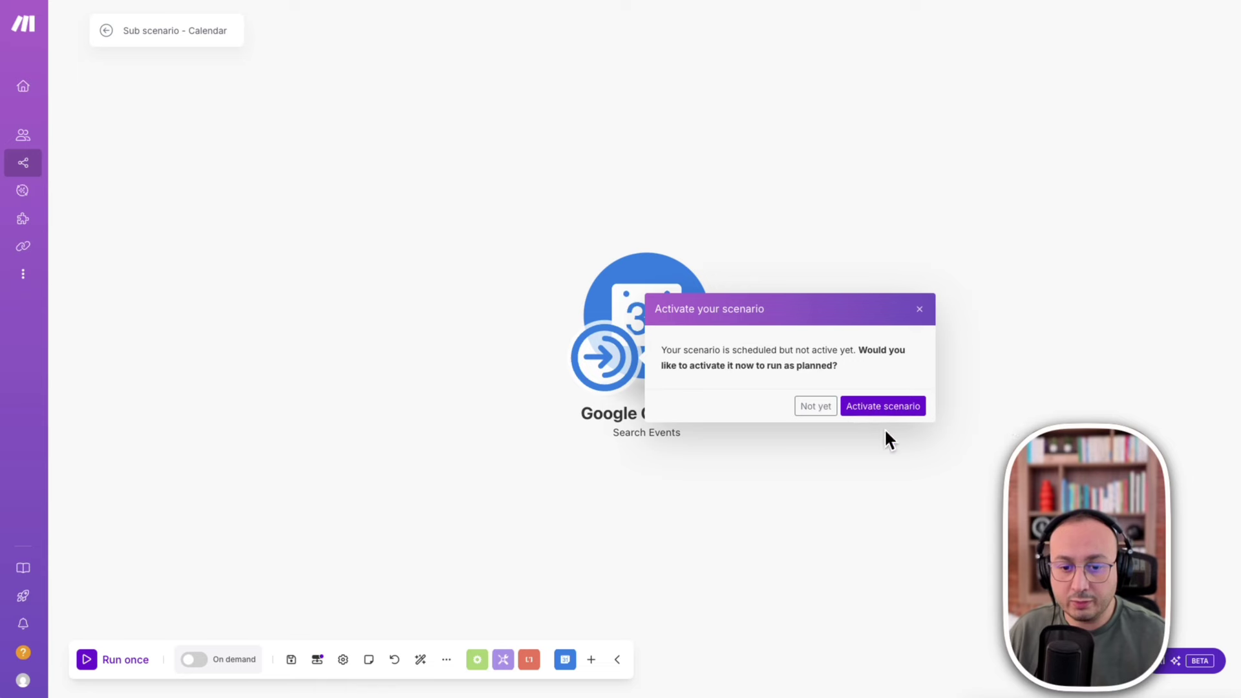
Activate the Calendar sub-scenario and save its On demand schedule setting.
click(895, 407)
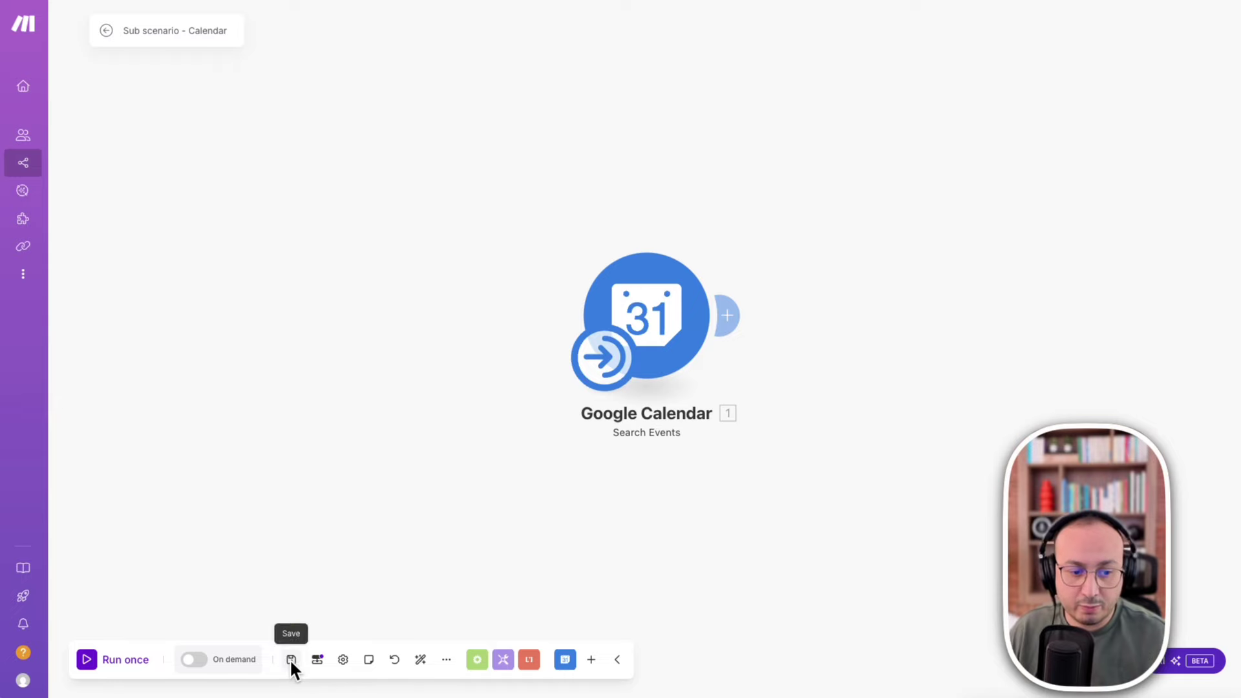
click(194, 659)
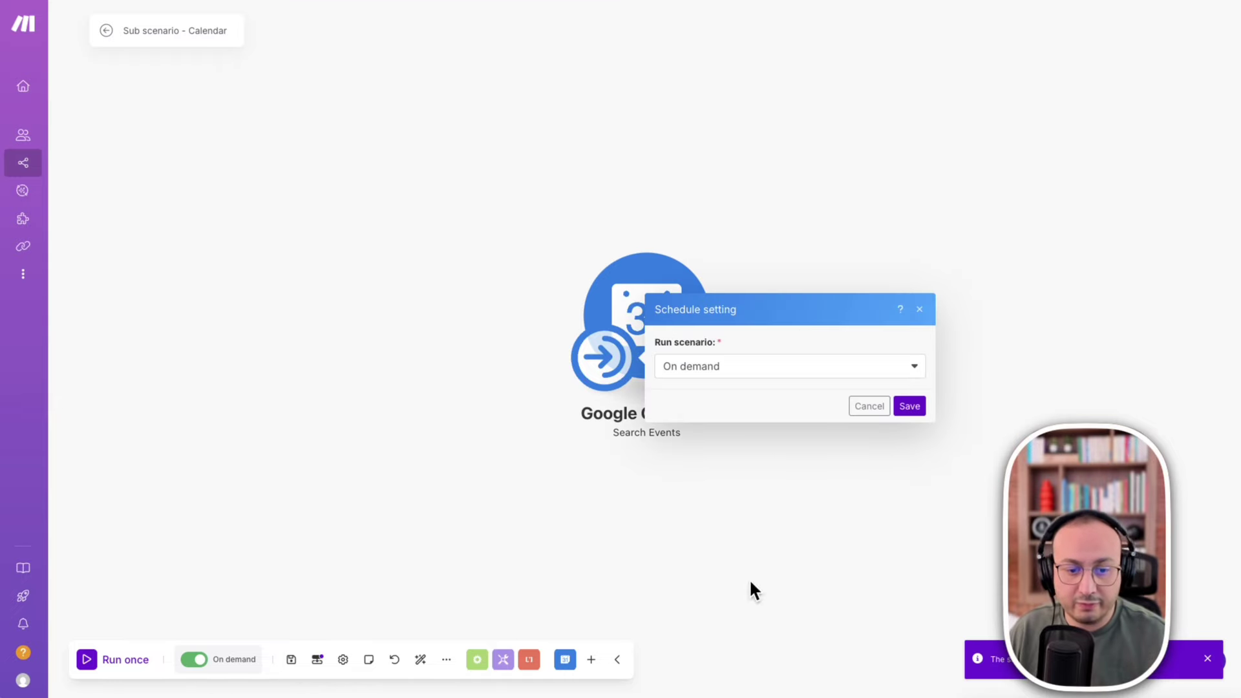
click(905, 405)
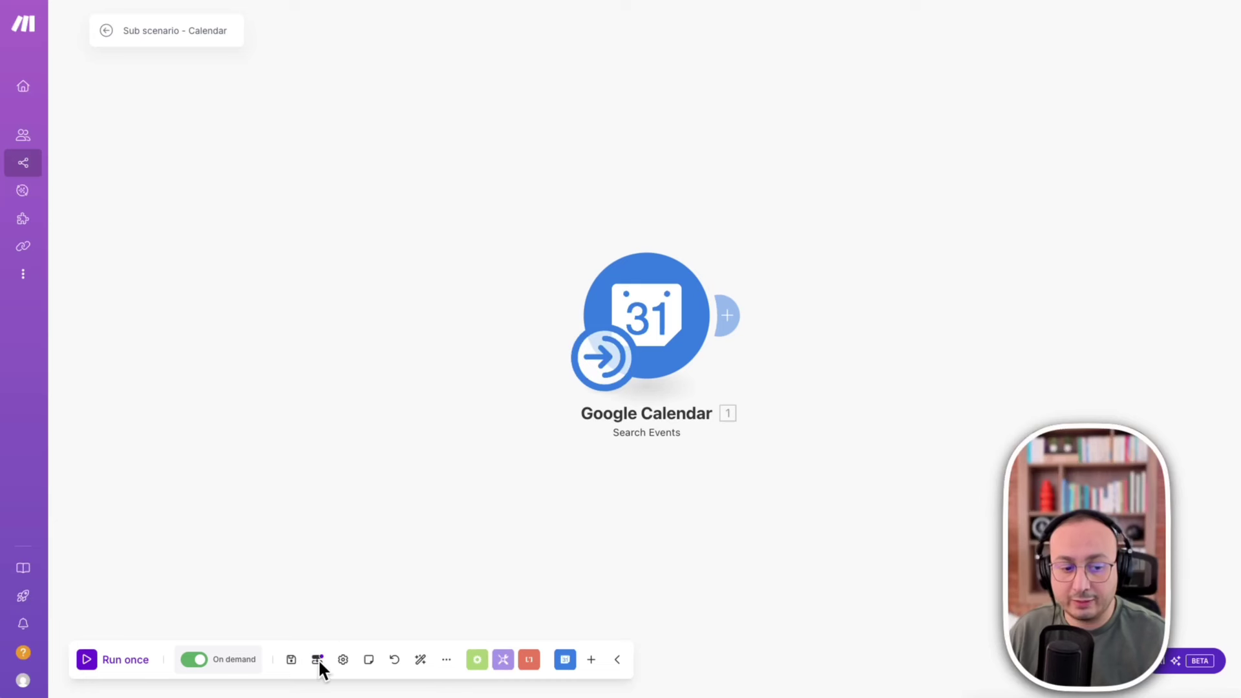
Map the start_time input to Start Date and the end_time input to End Date in the Google Calendar Search Events module.
click(673, 282)
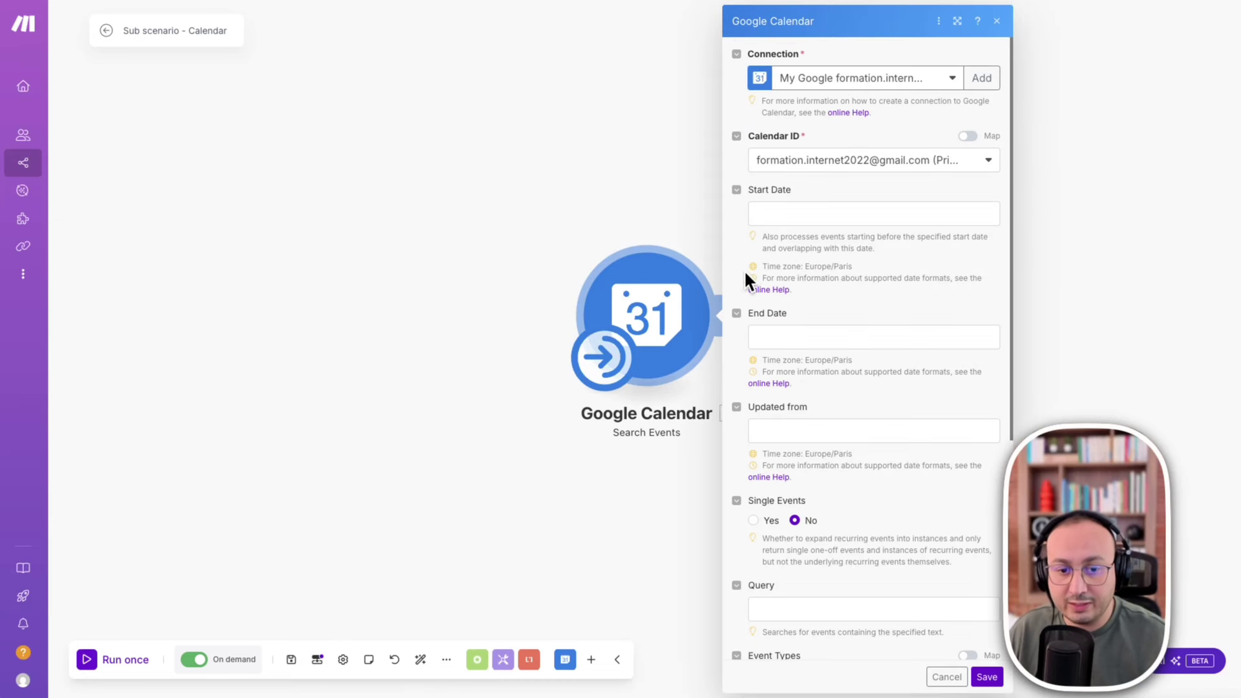
click(774, 215)
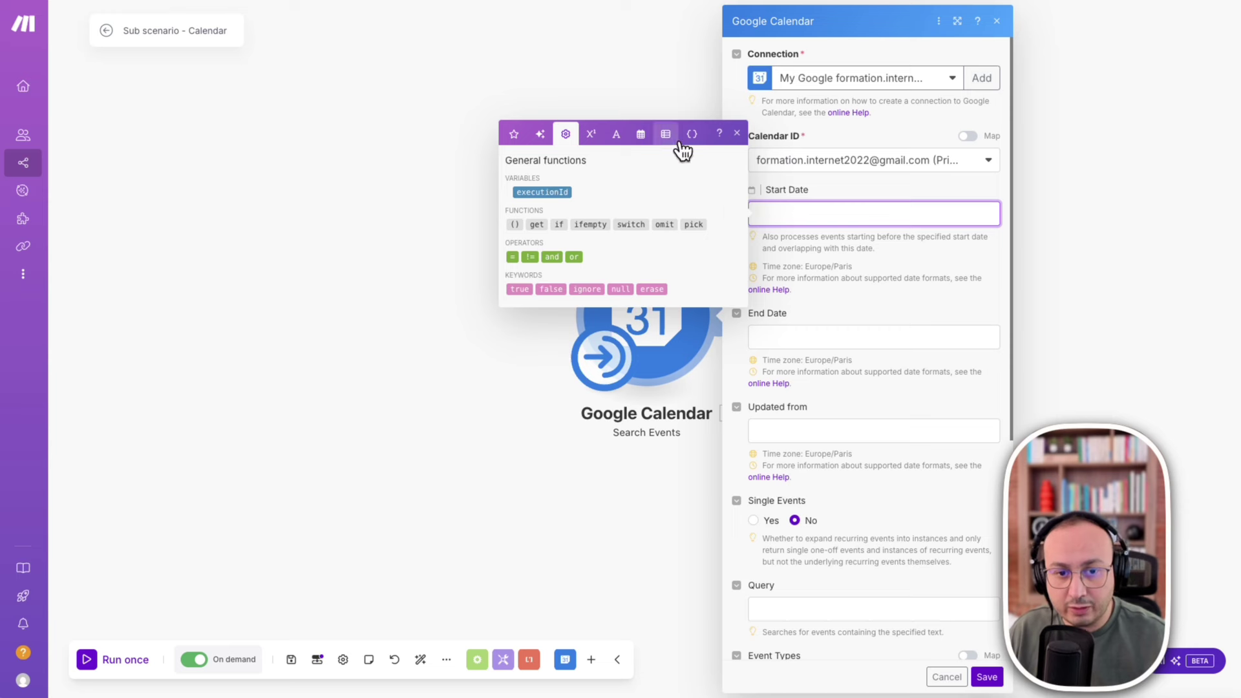
click(757, 211)
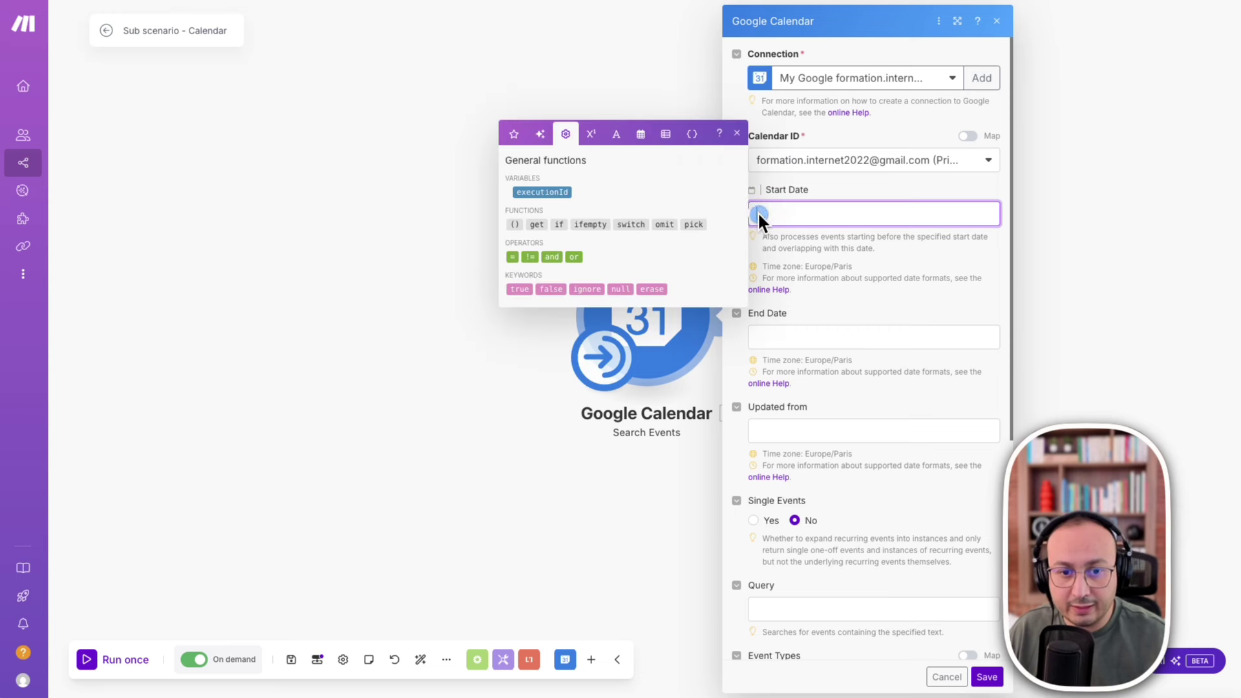
click(691, 135)
click(541, 159)
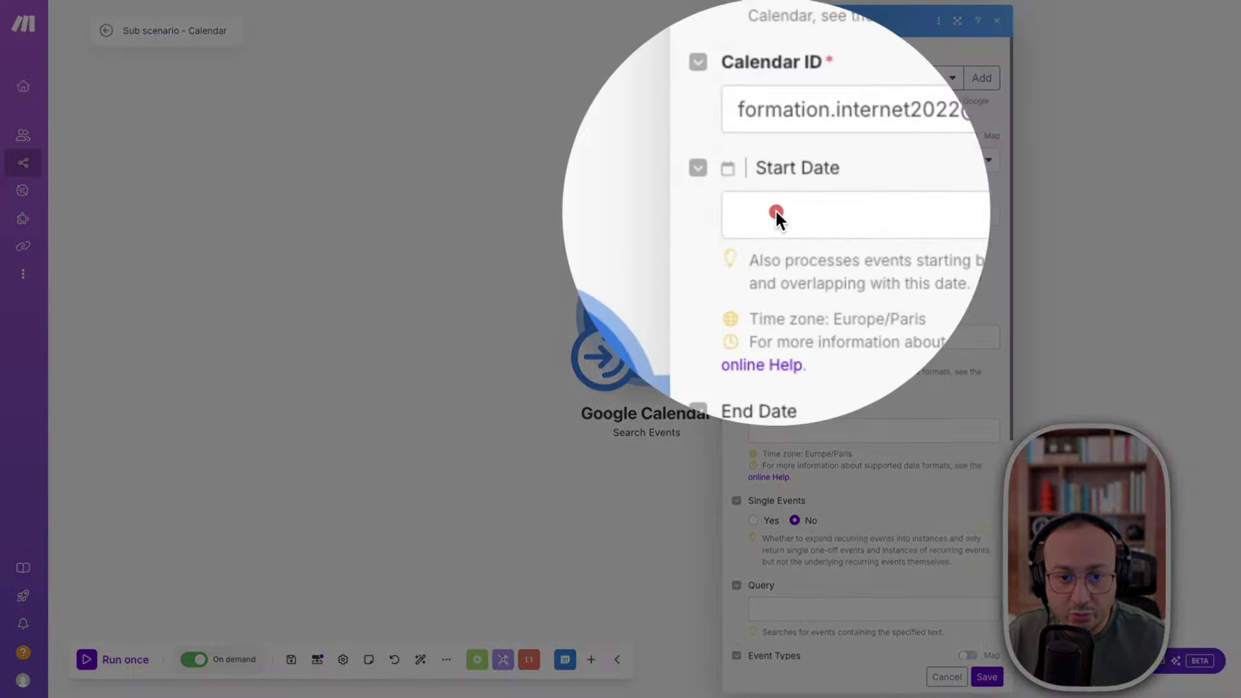
click(775, 208)
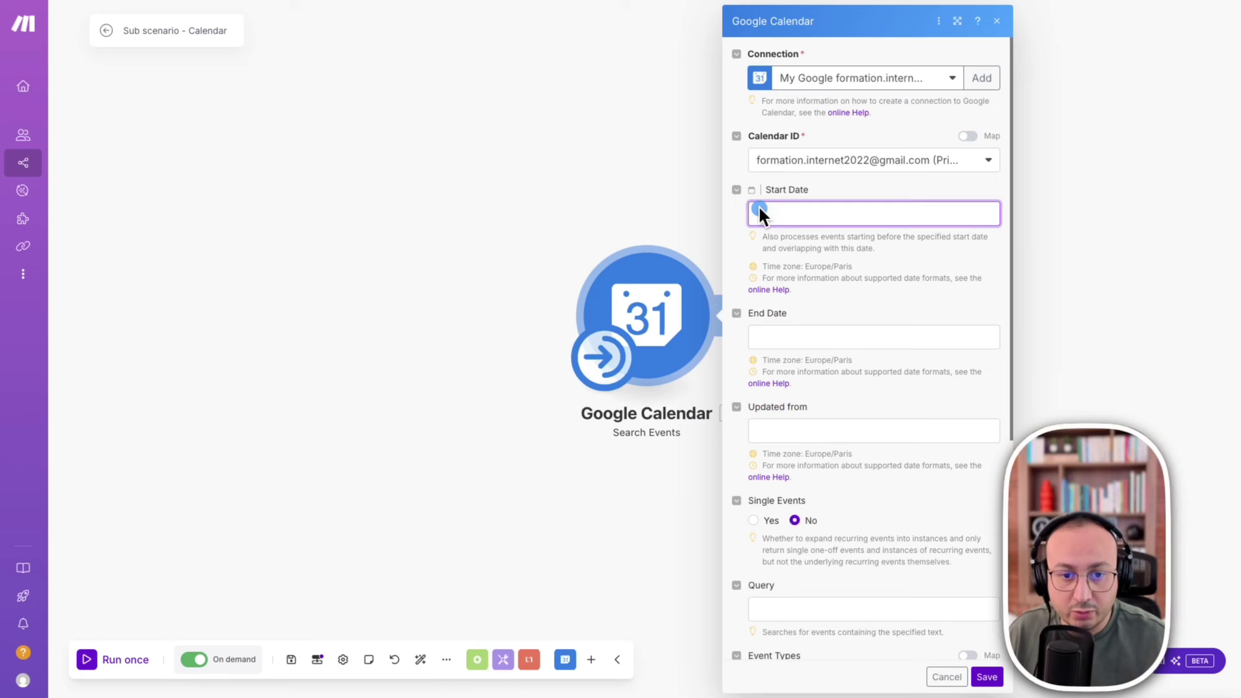
click(581, 158)
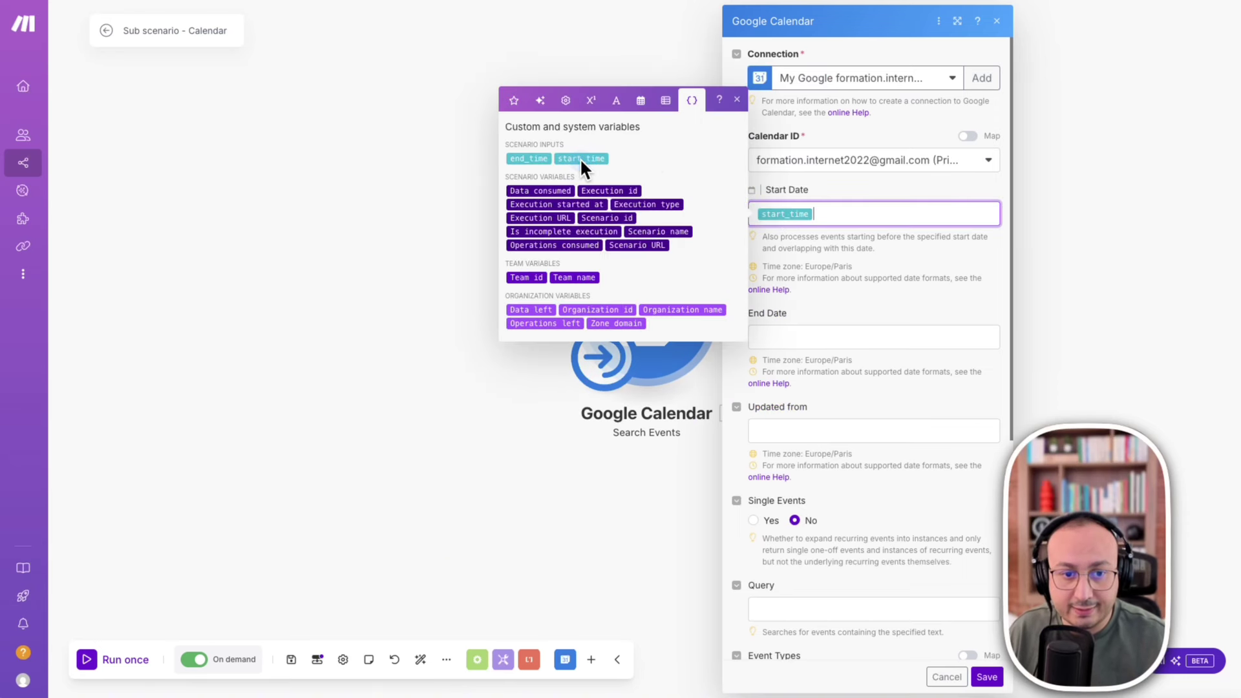
click(805, 336)
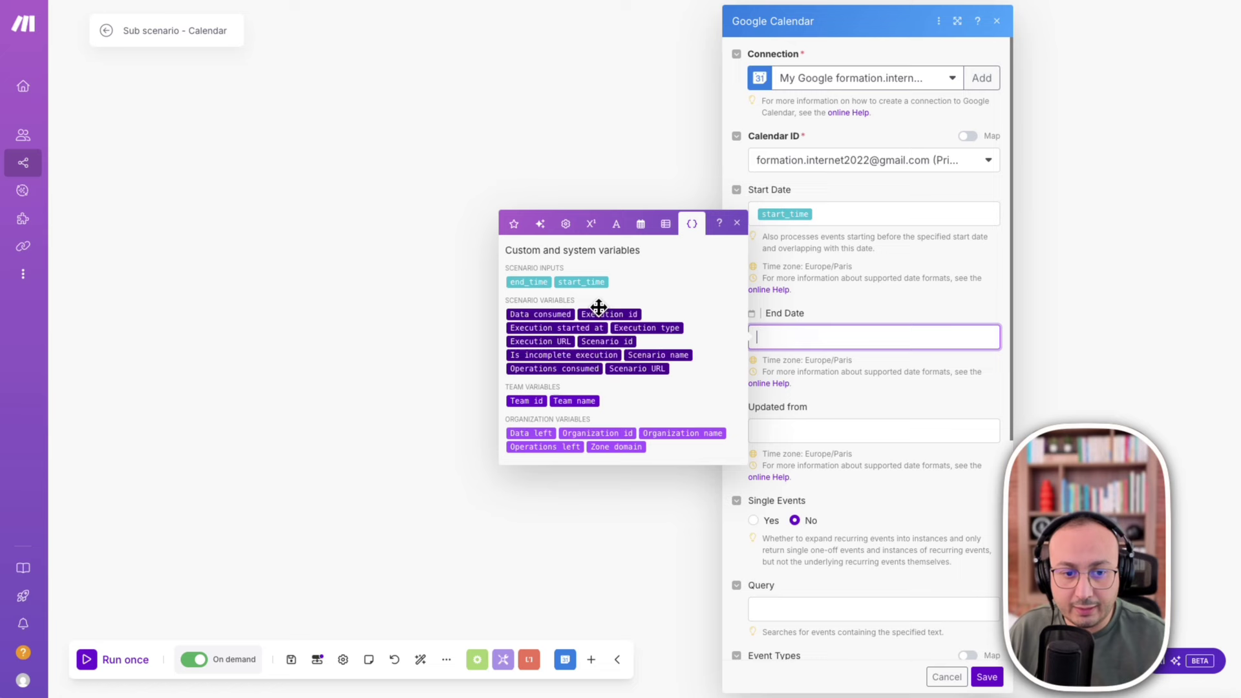
click(528, 282)
Check the scenario inputs, and save the Search Events module and the scenario.
click(317, 660)
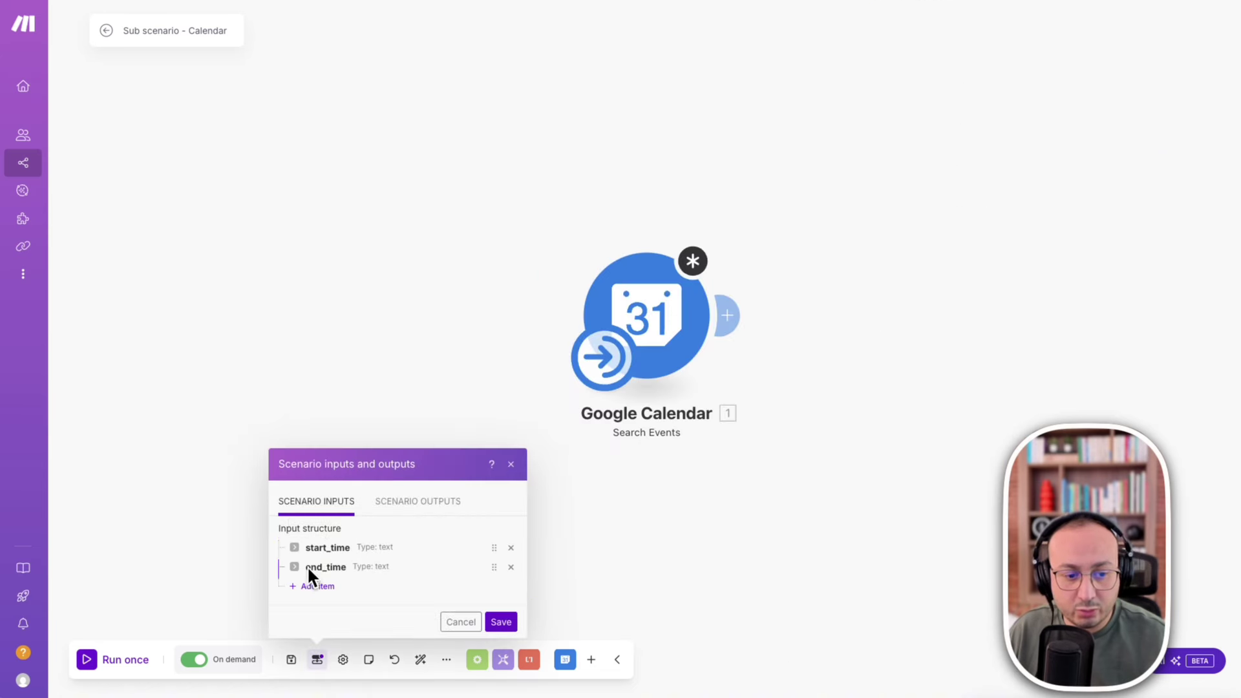
click(614, 369)
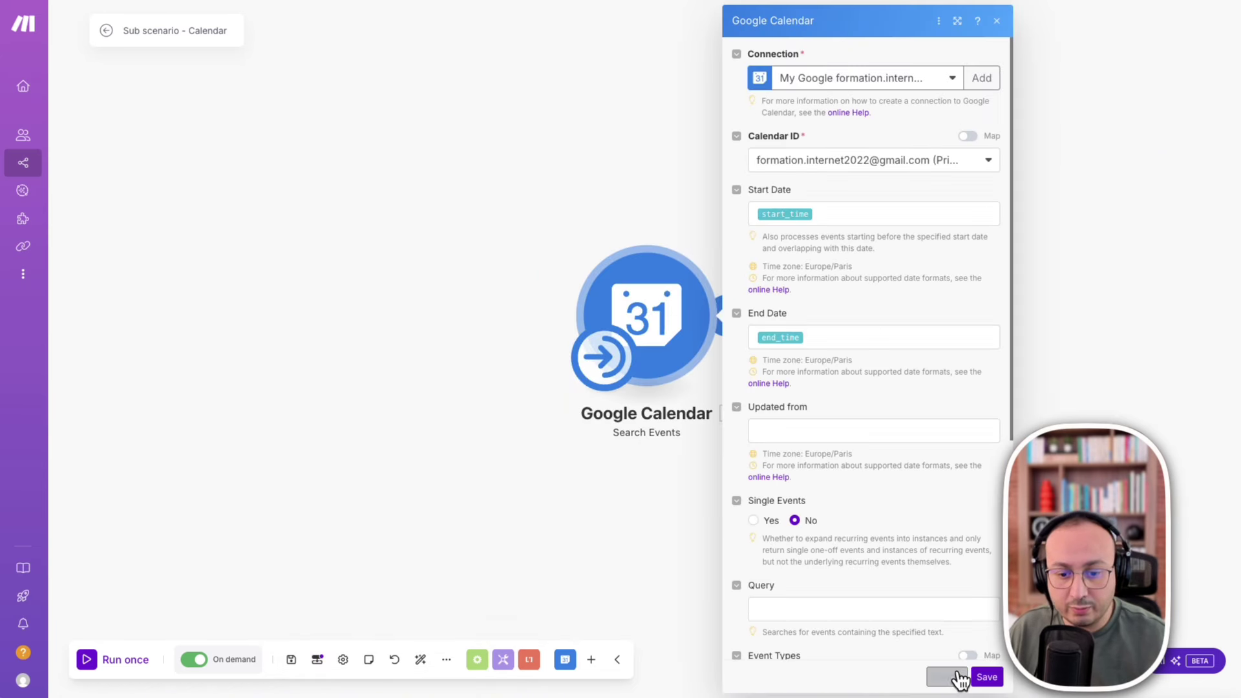
click(987, 676)
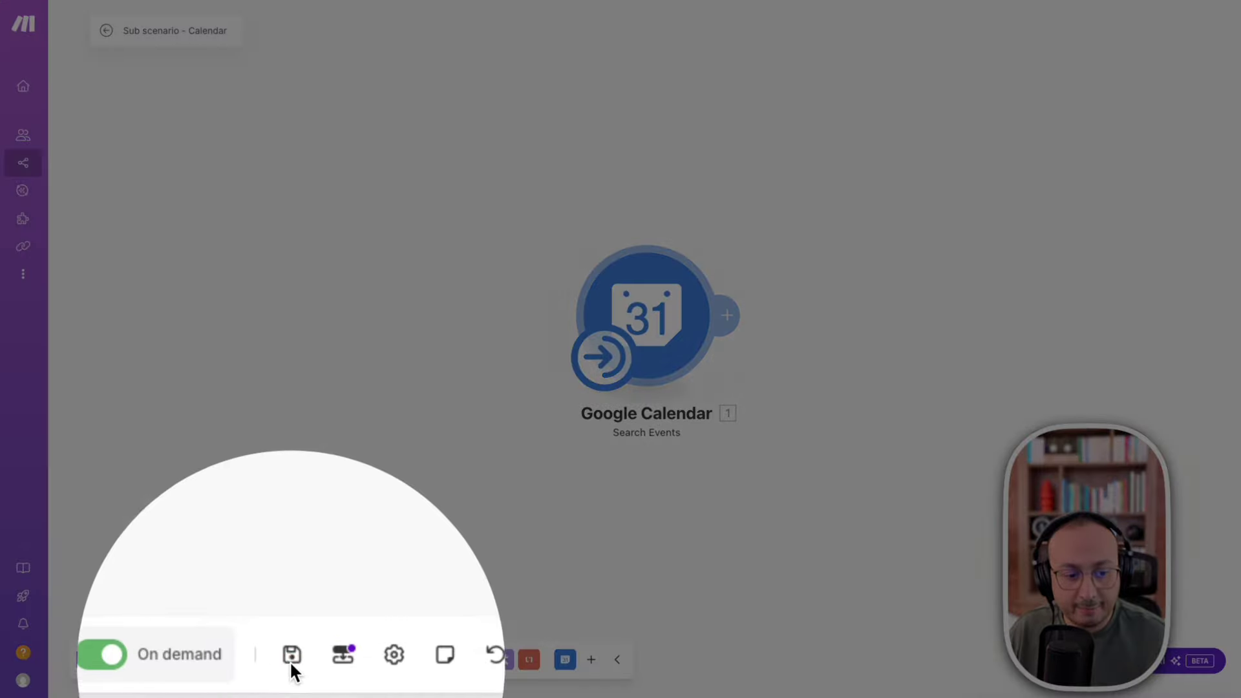
click(290, 660)
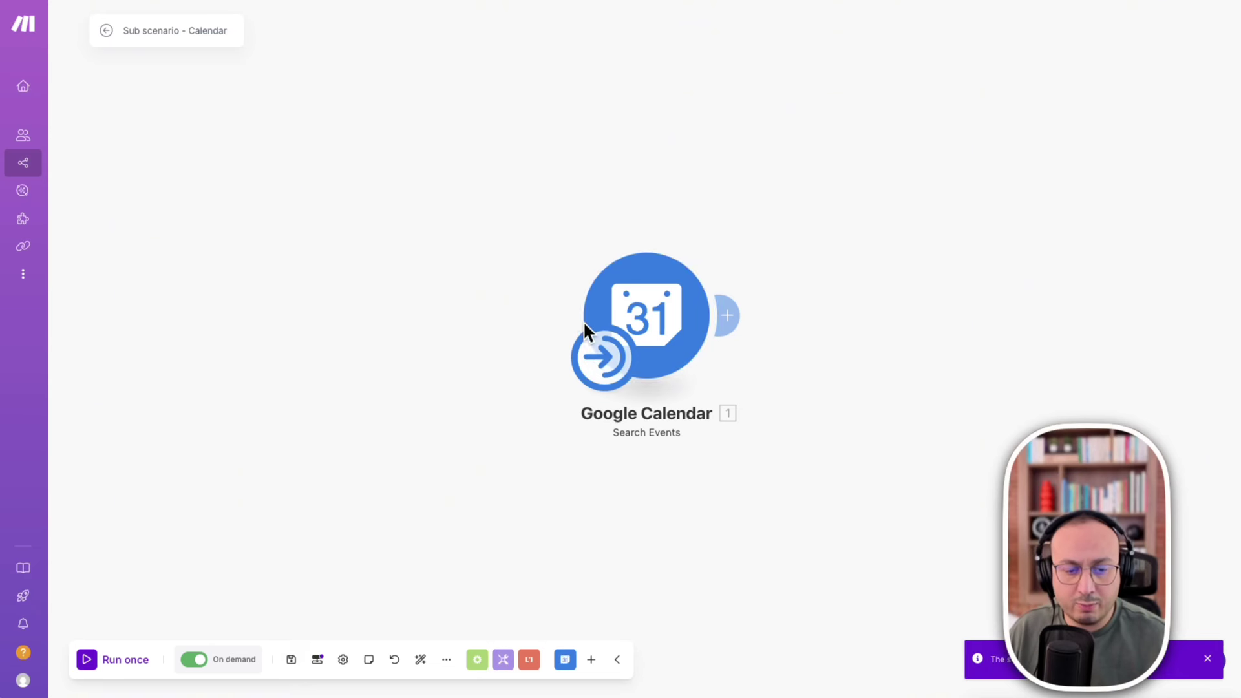
Add an Array aggregator after Google Calendar with Search Events as the source module, aggregate all fields and save it.
drag(623, 306, 380, 288)
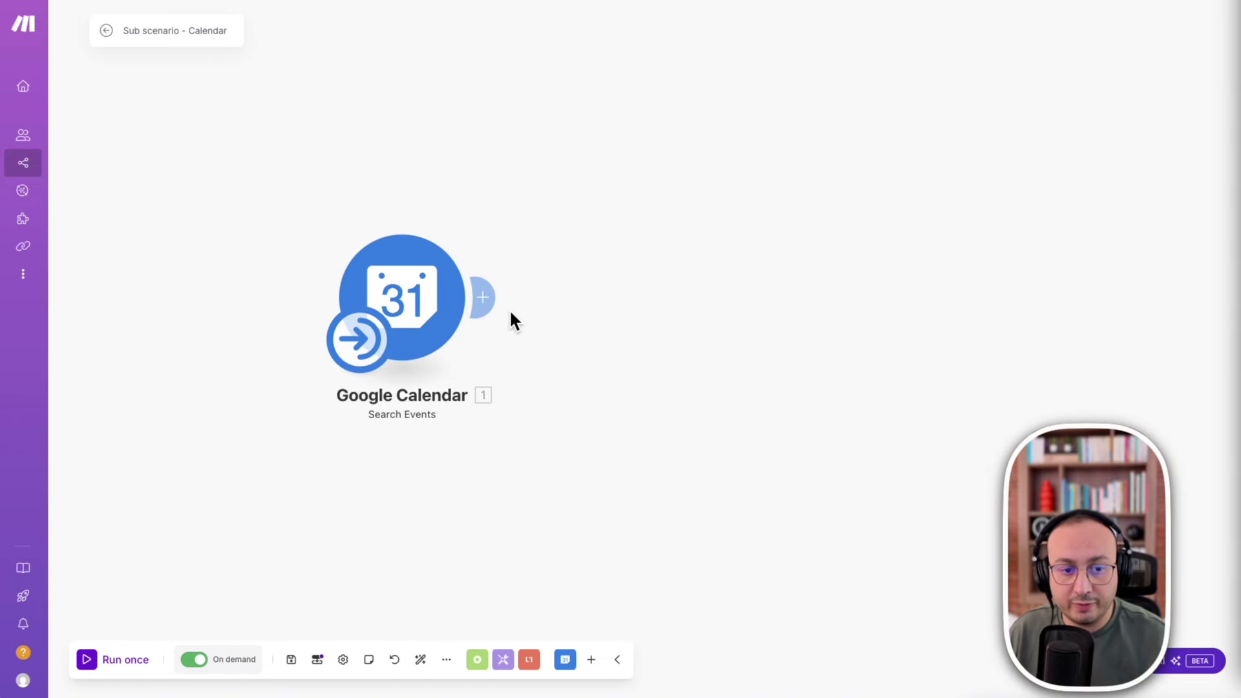
click(491, 298)
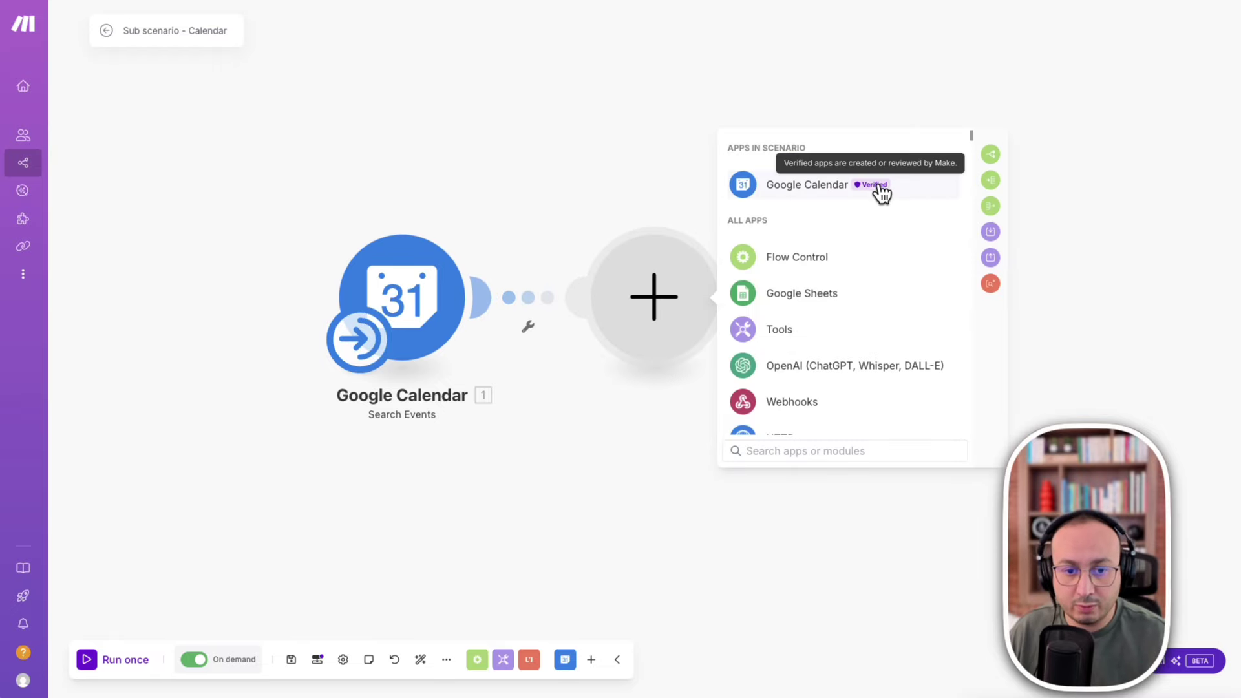
text(array)
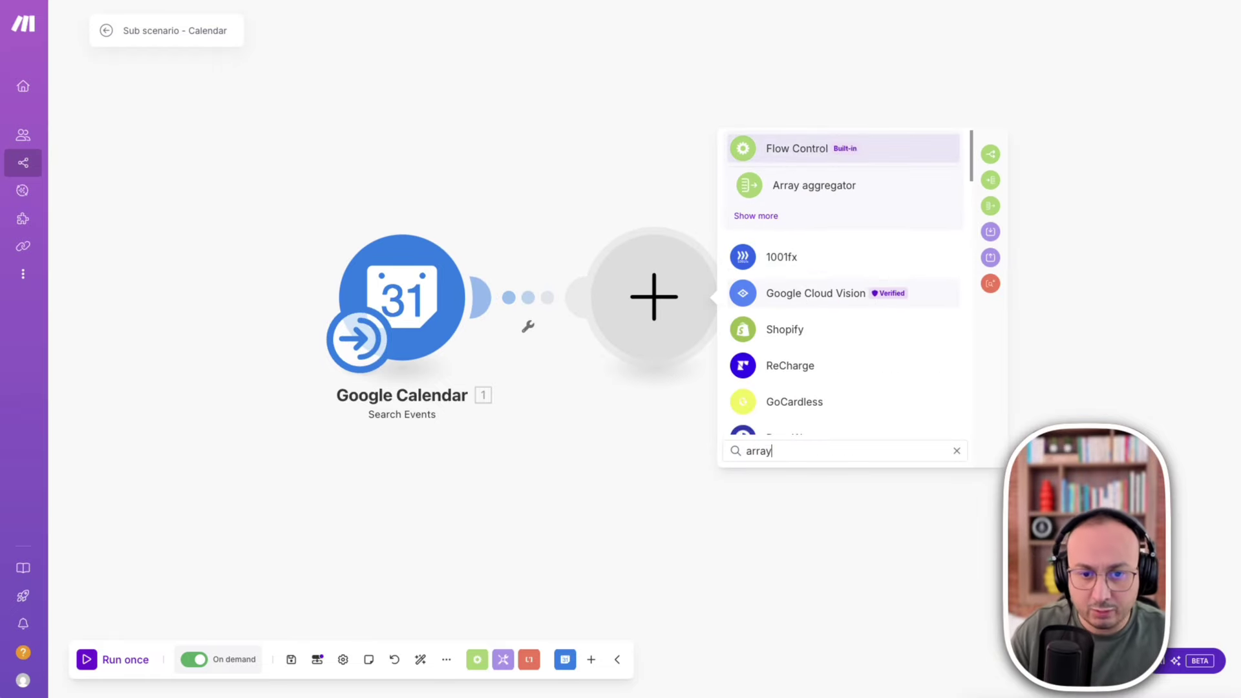
click(835, 187)
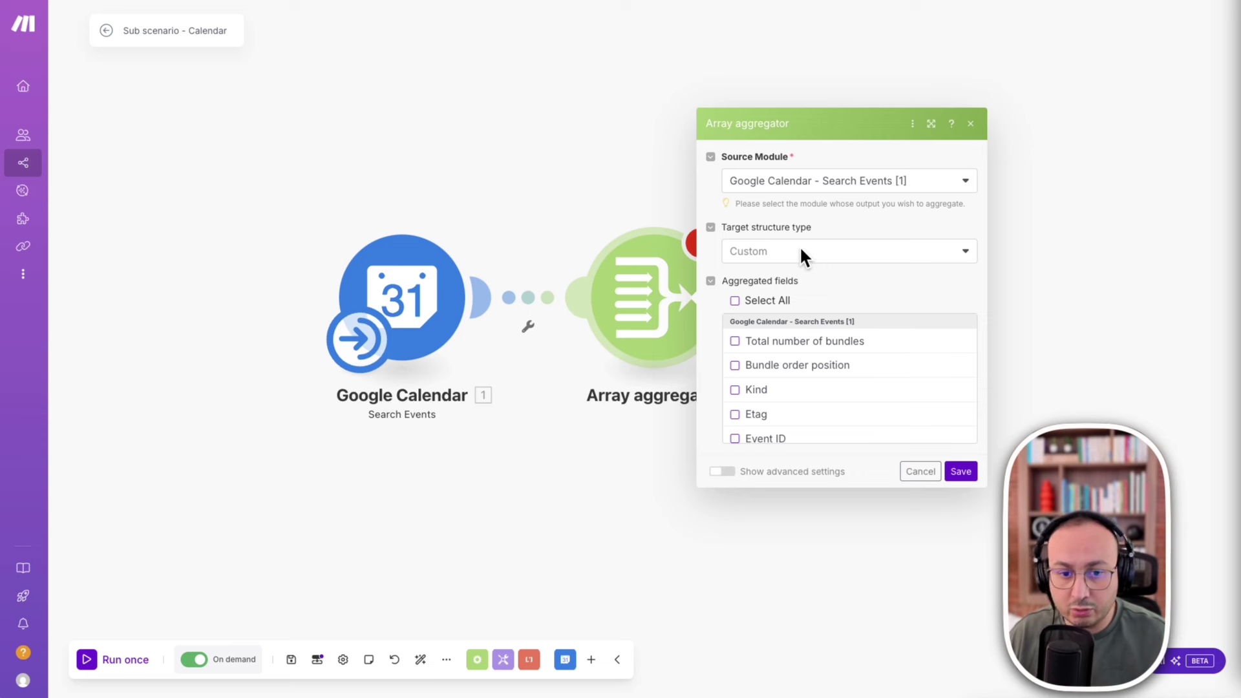
click(737, 302)
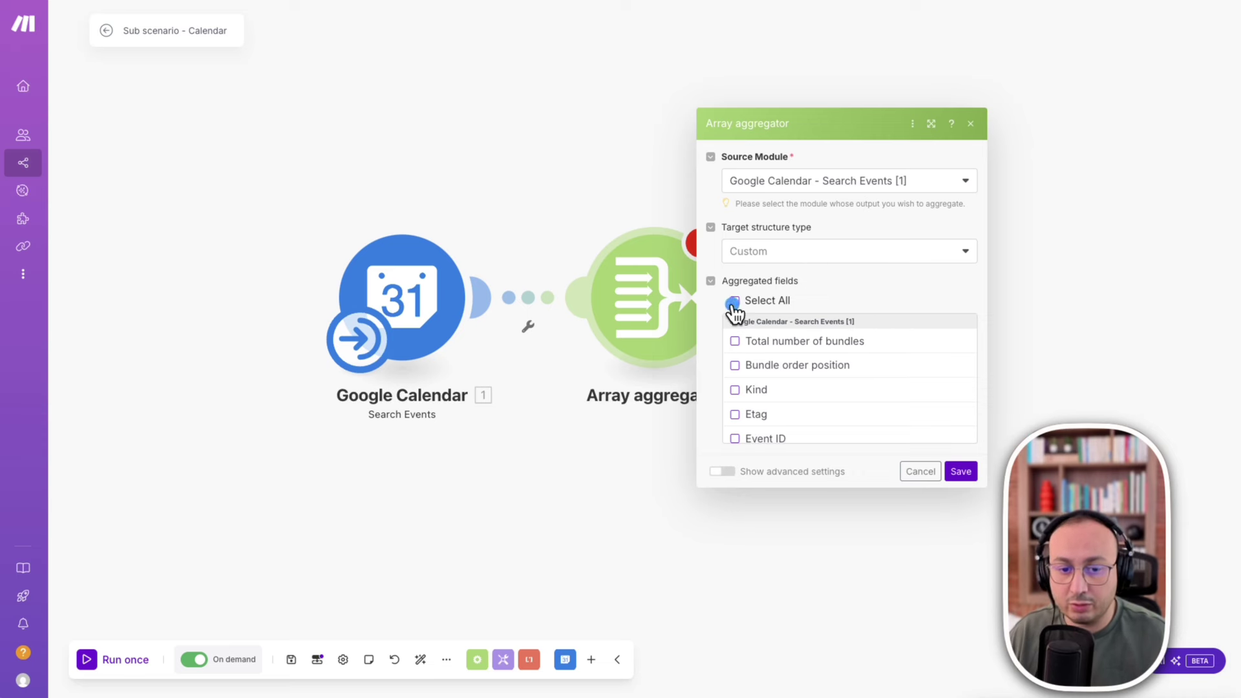
scroll(808, 381, down, 1)
scroll(809, 383, down, 10)
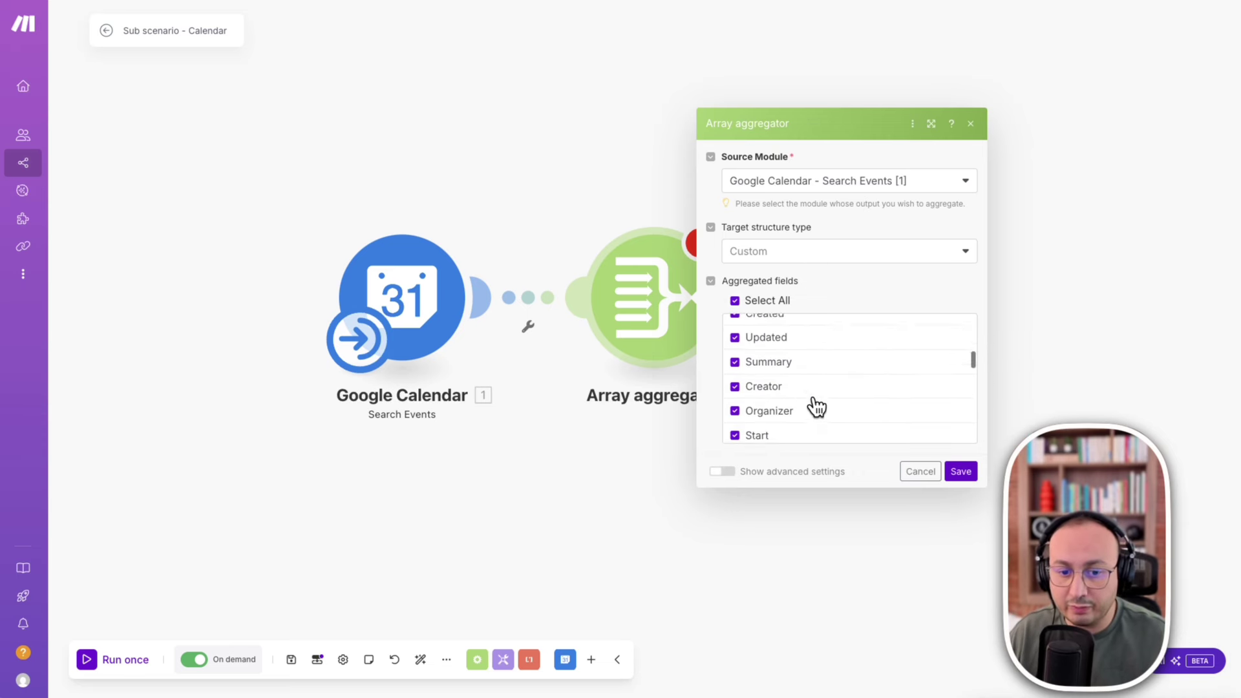
click(961, 472)
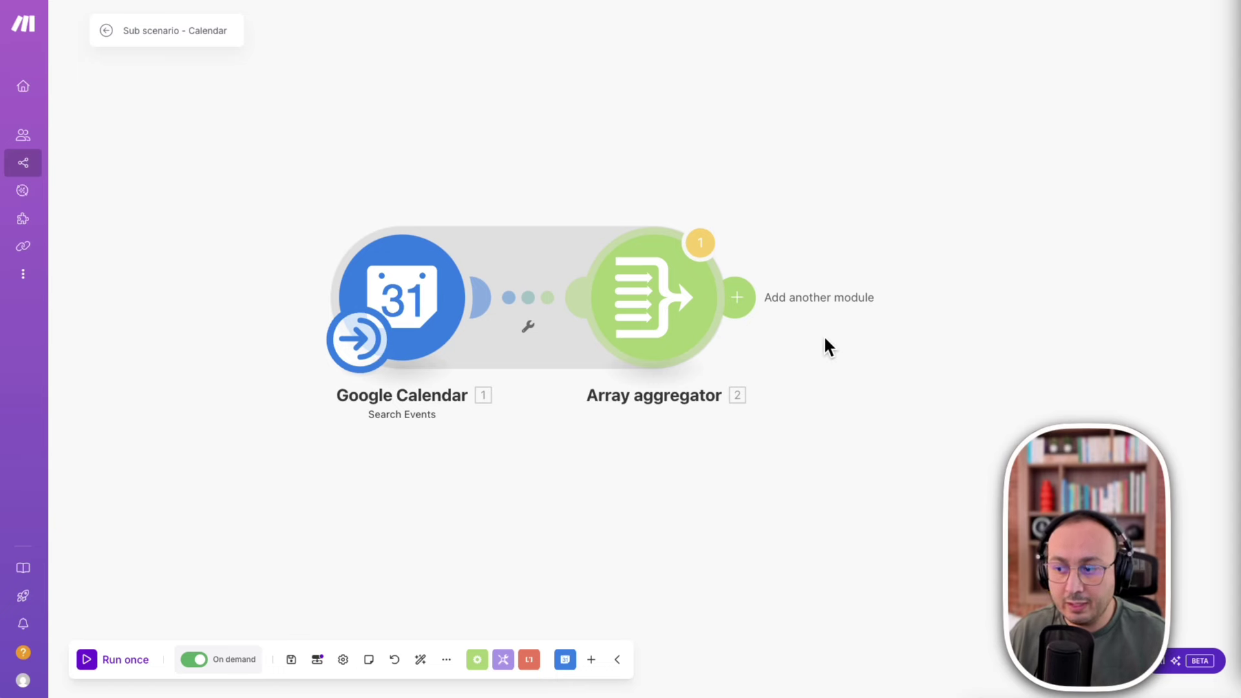
Add a Scenarios Return output module after the Array aggregator.
click(742, 297)
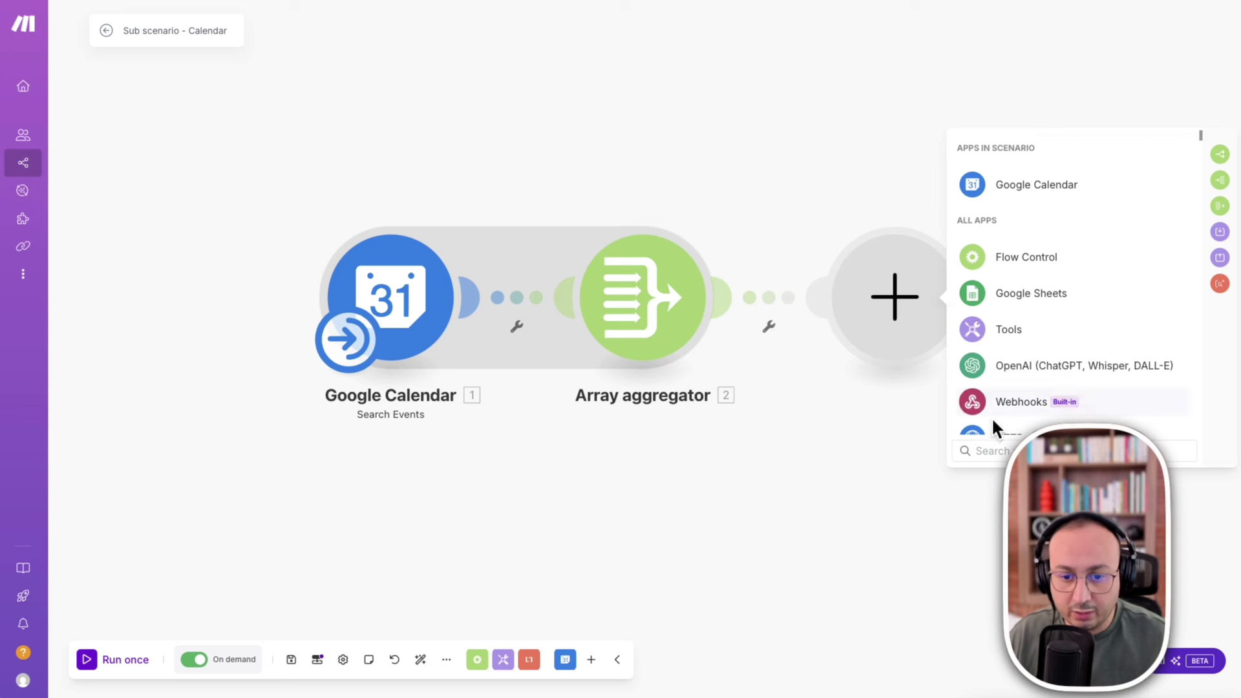
click(983, 449)
text(se)
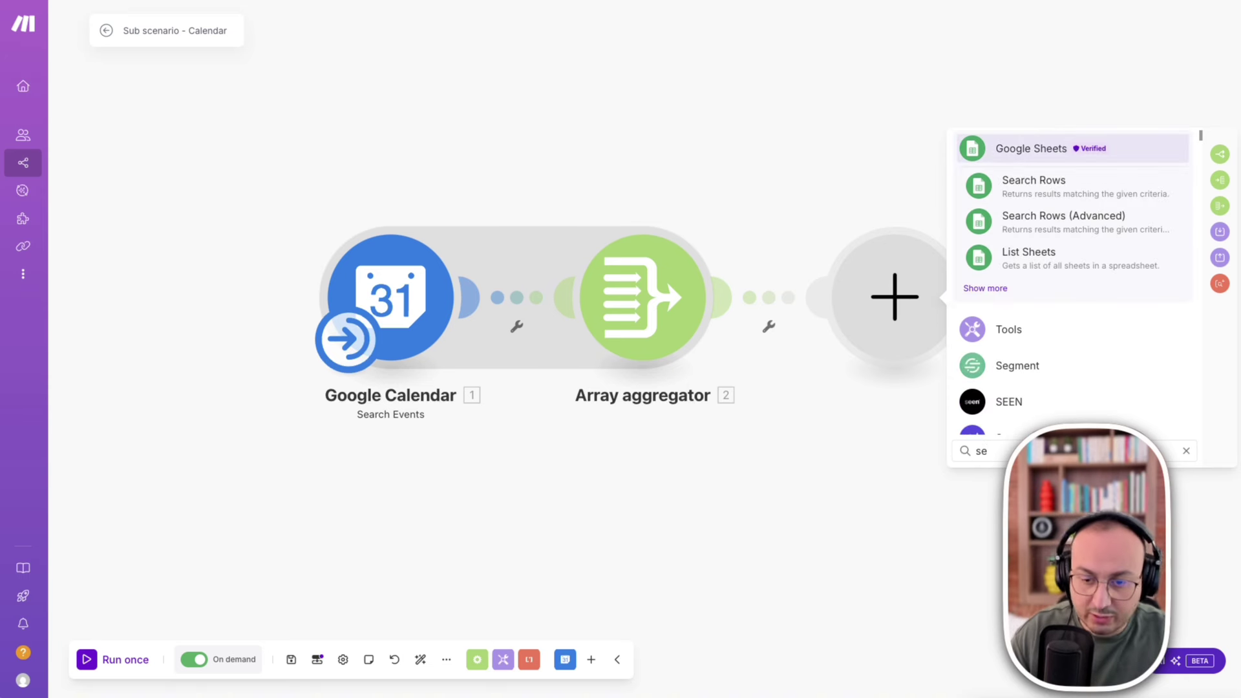
text(ro)
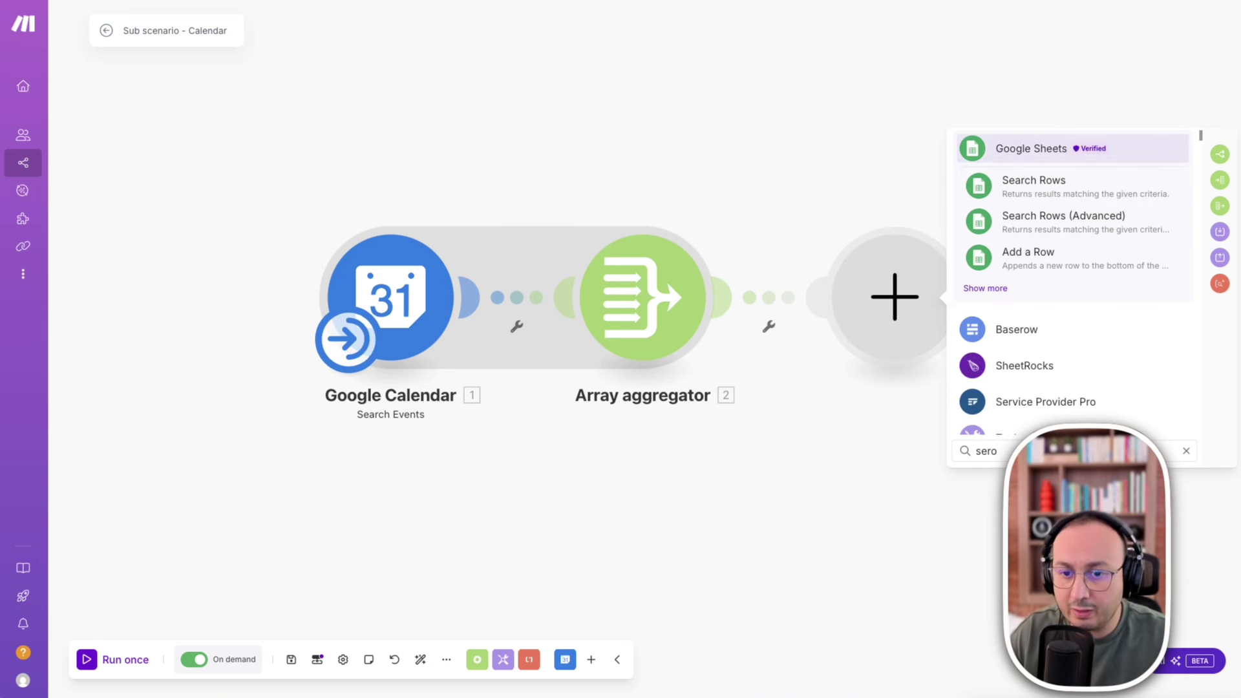
key(BackSpace)
key(BackSpace)
key(BackSpace)
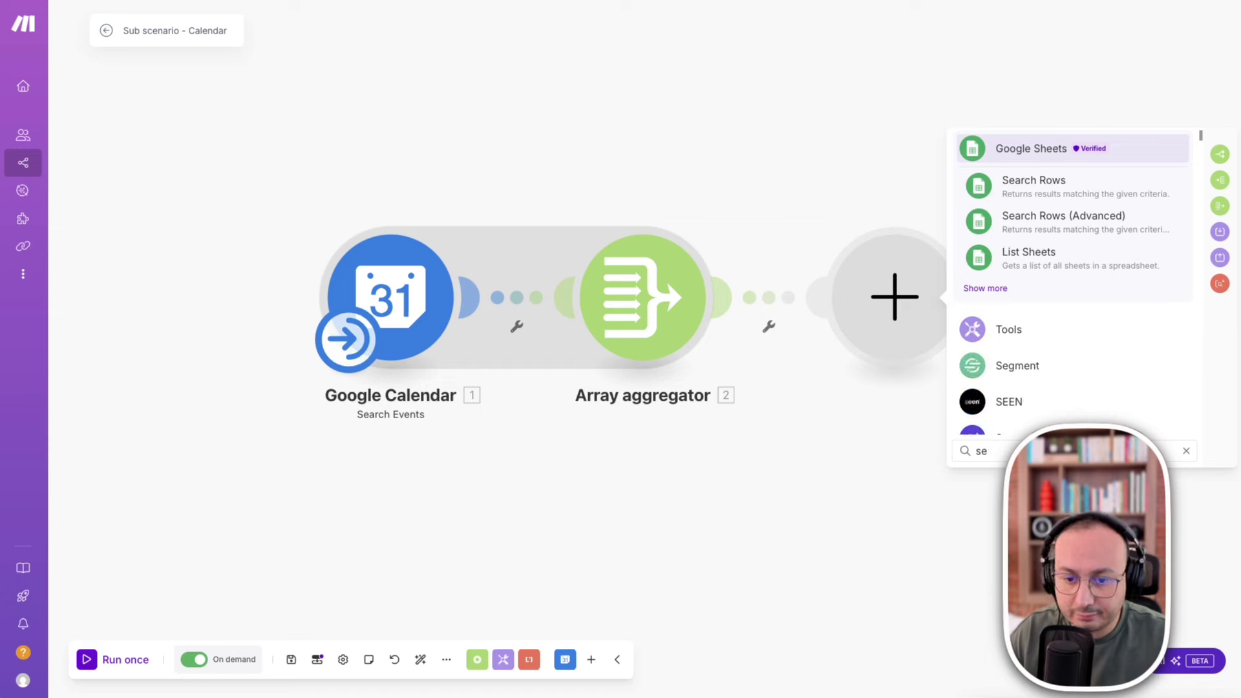
text(c)
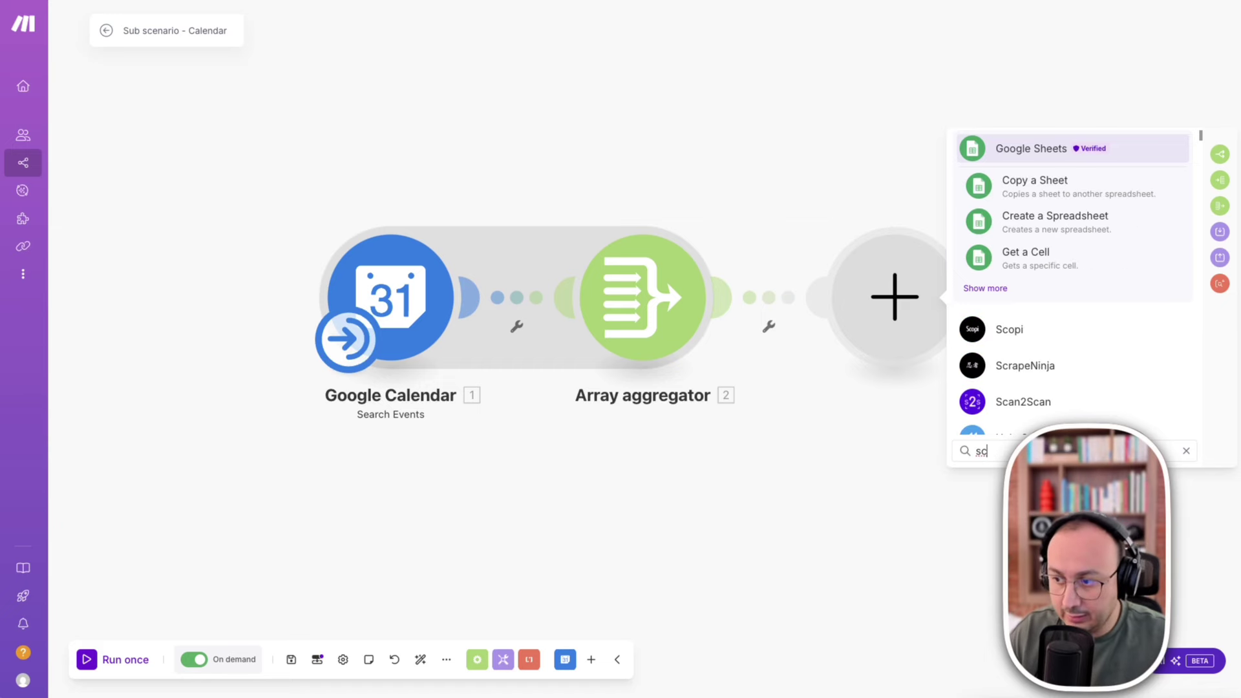
text(ena)
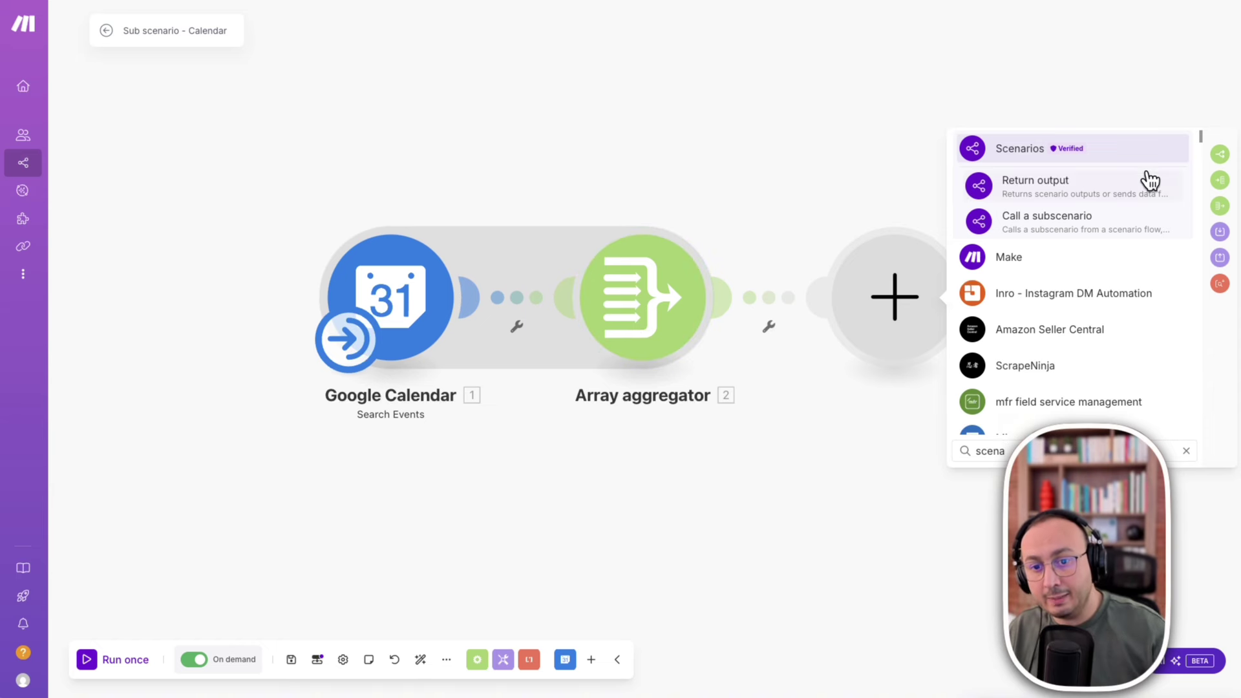
click(1042, 188)
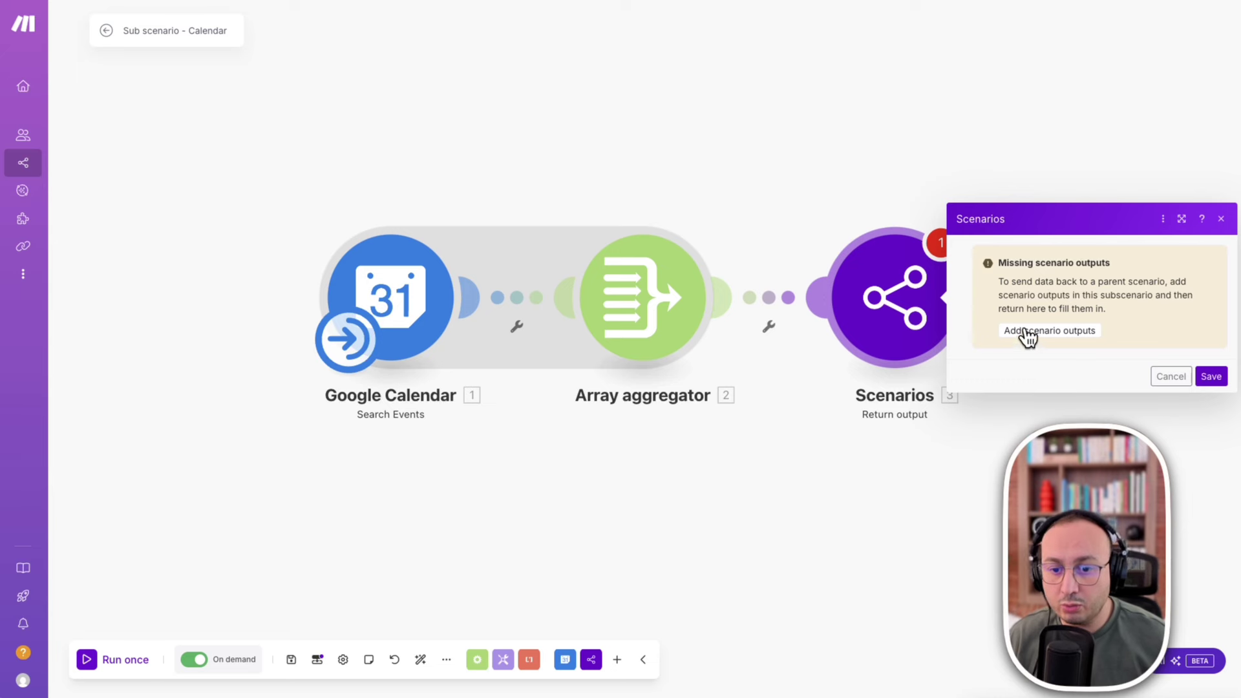
Add a scenario output item of type Array, with Collection as the array item type.
click(1078, 332)
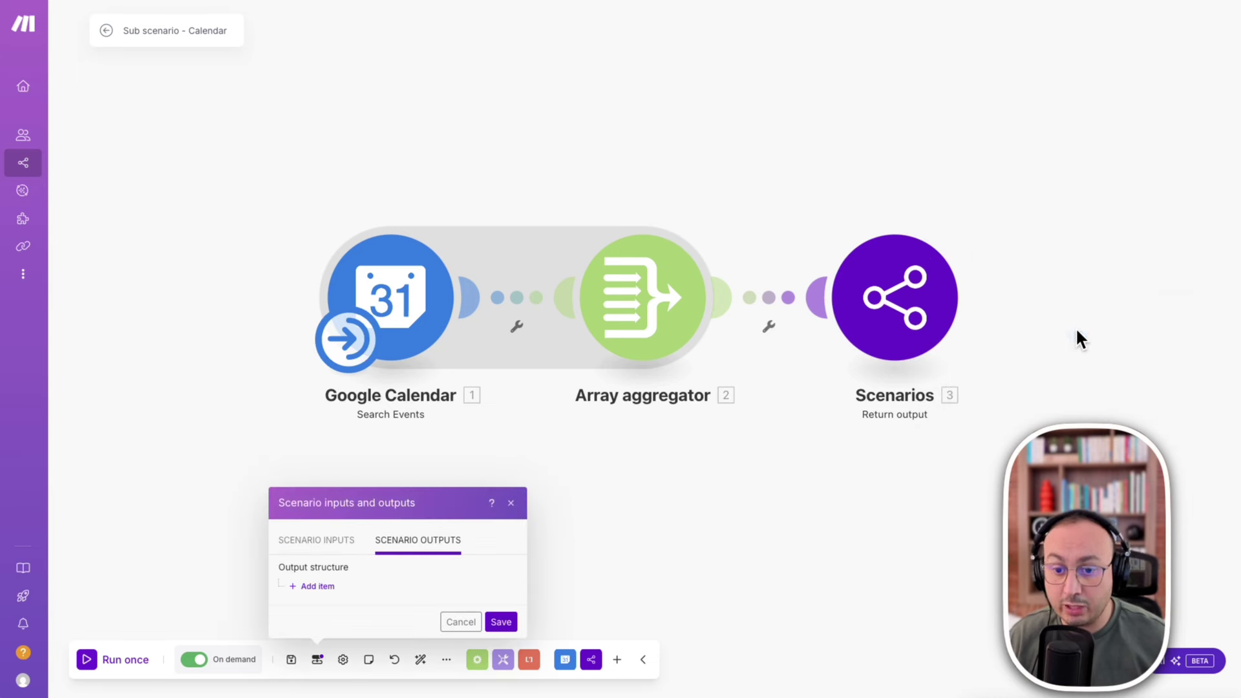
click(320, 588)
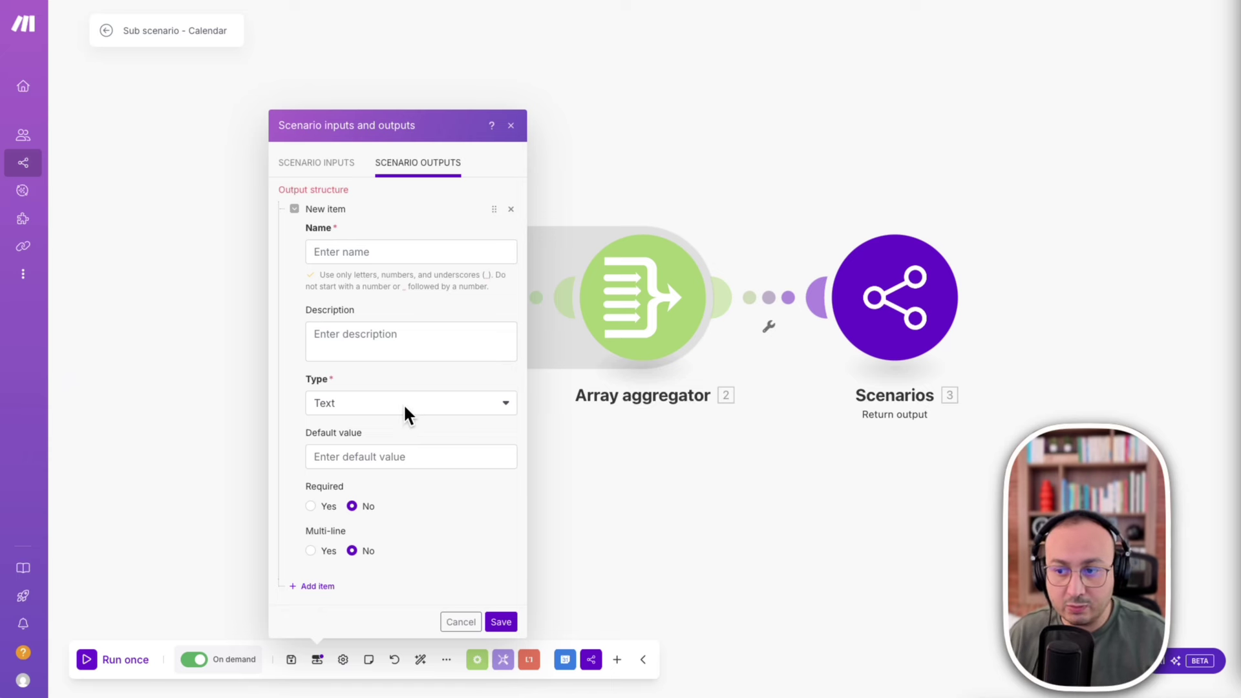
click(349, 401)
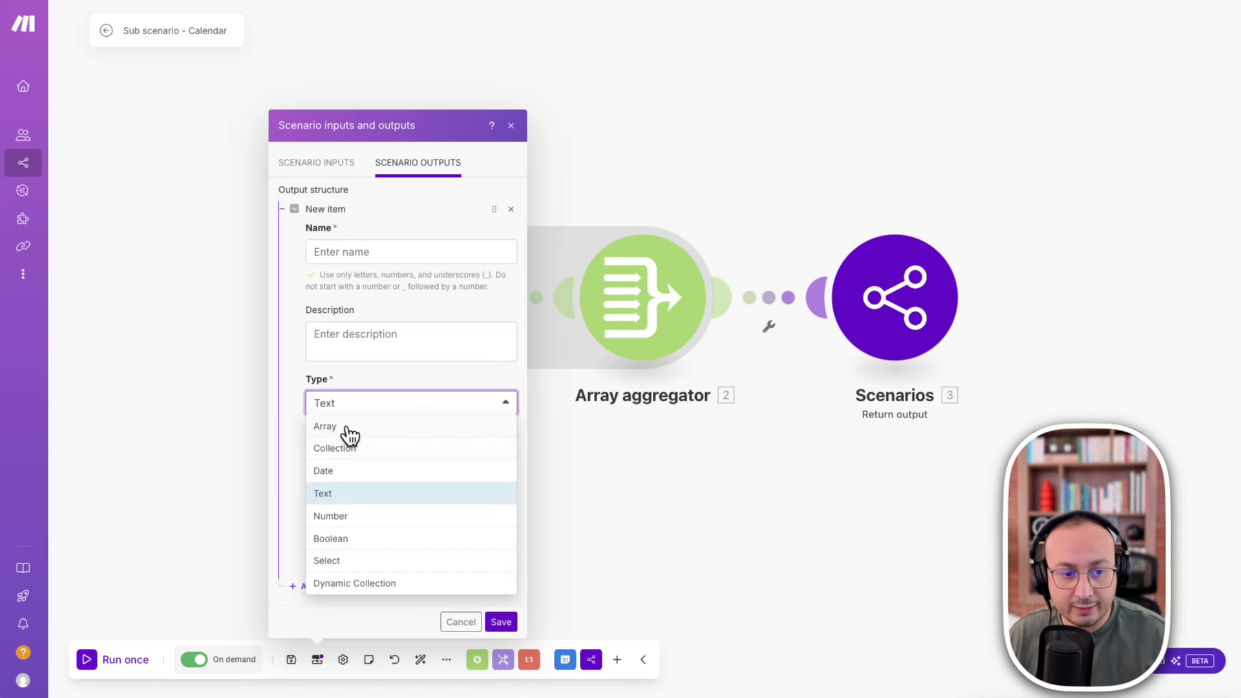
click(347, 424)
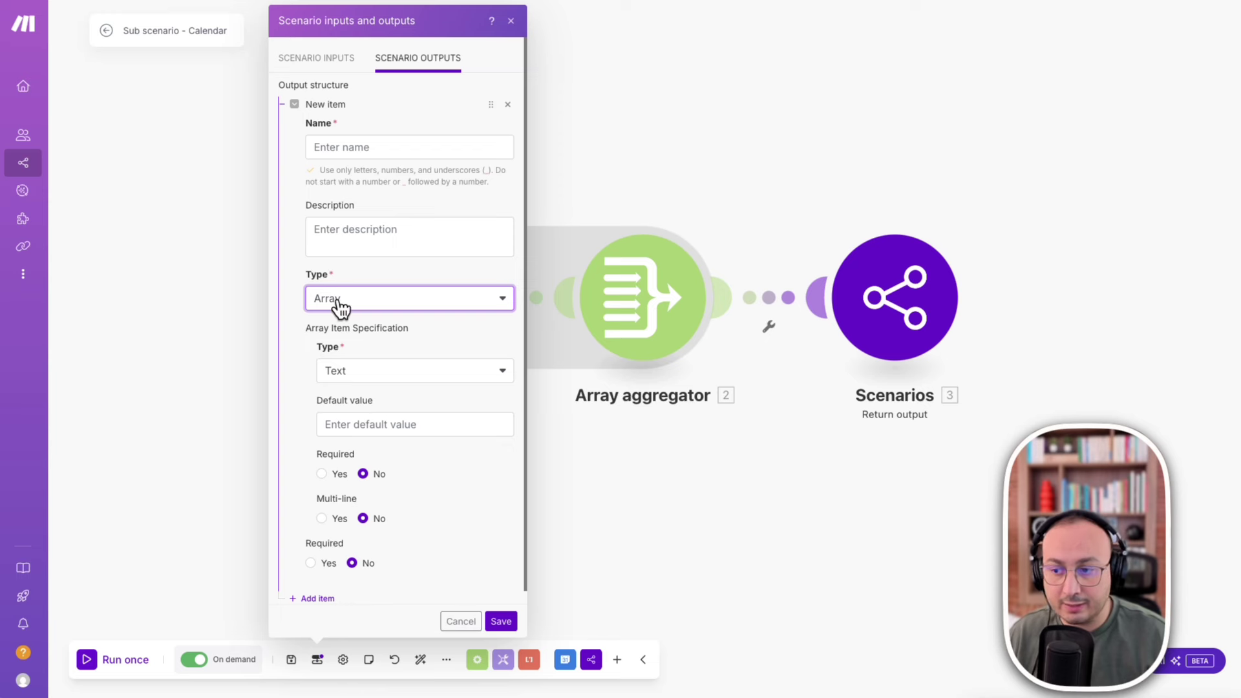
click(387, 370)
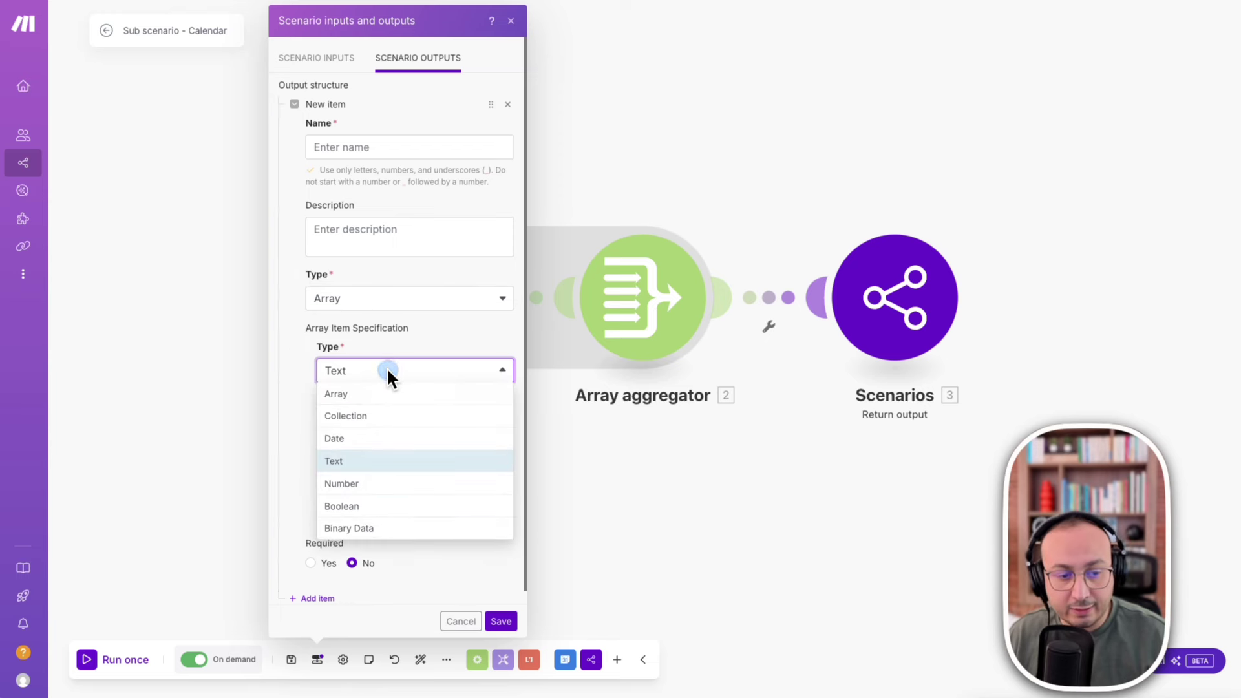
click(375, 417)
Name the output calendar_events, describe it as "These are the calendar events returned", and save the scenario outputs.
click(340, 145)
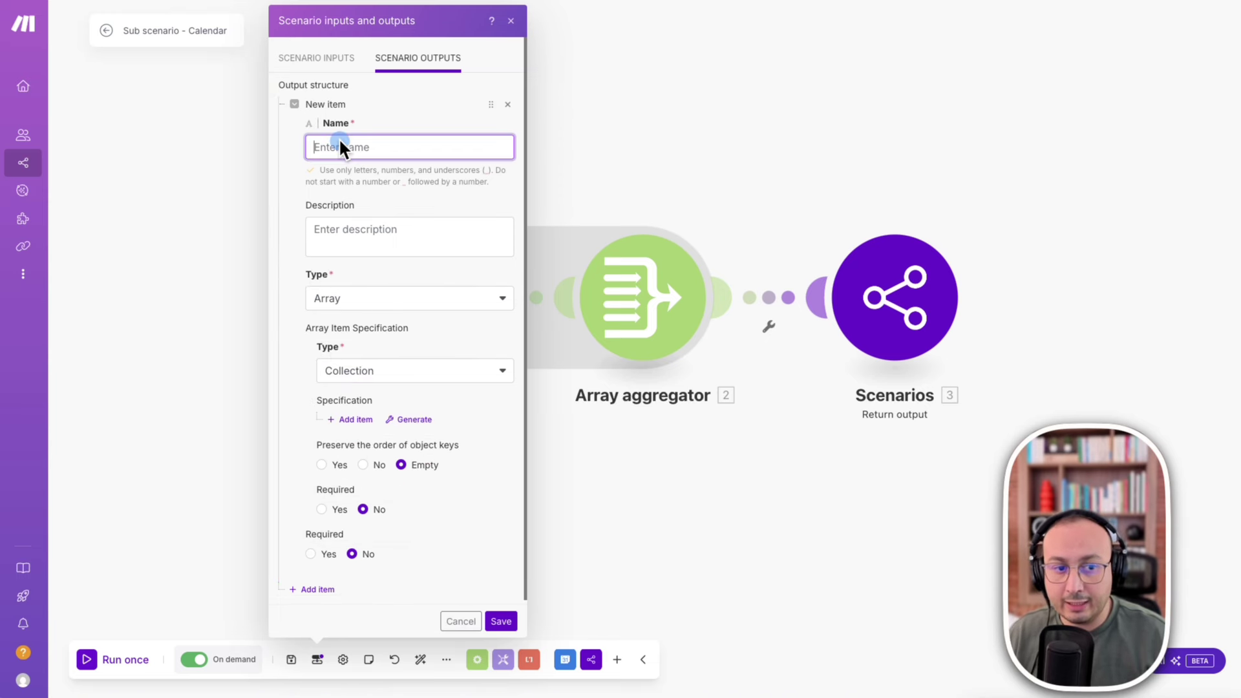
text(cal)
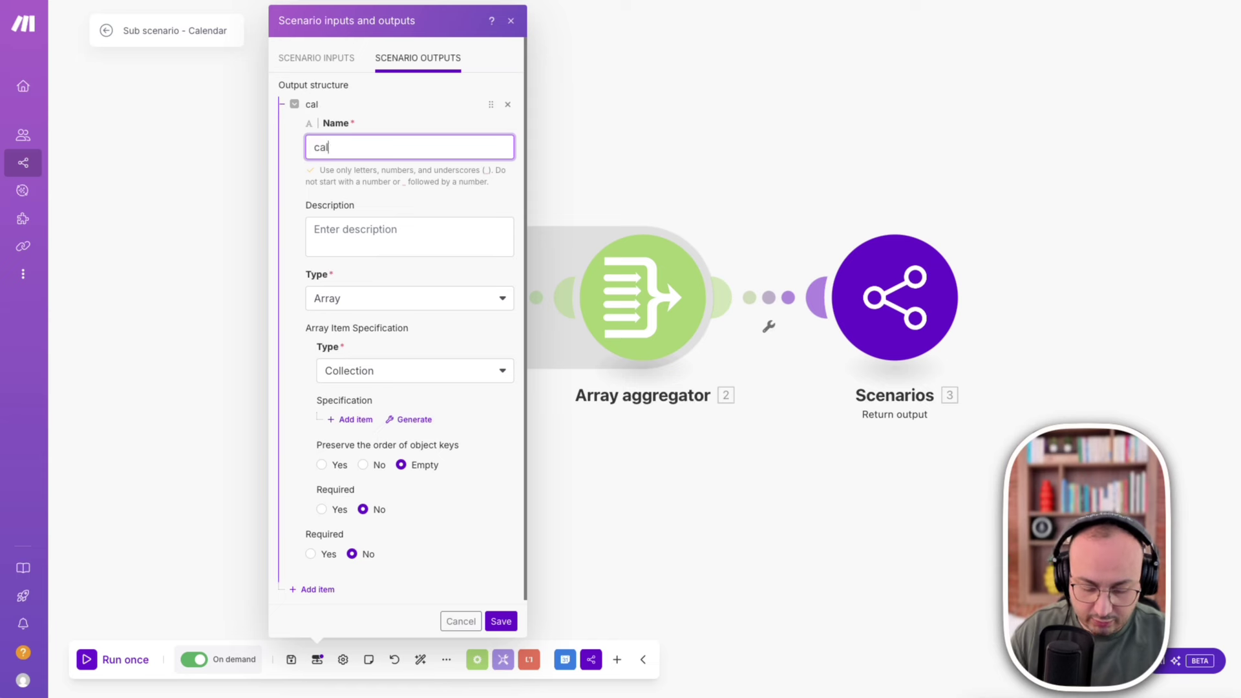
text(endar_)
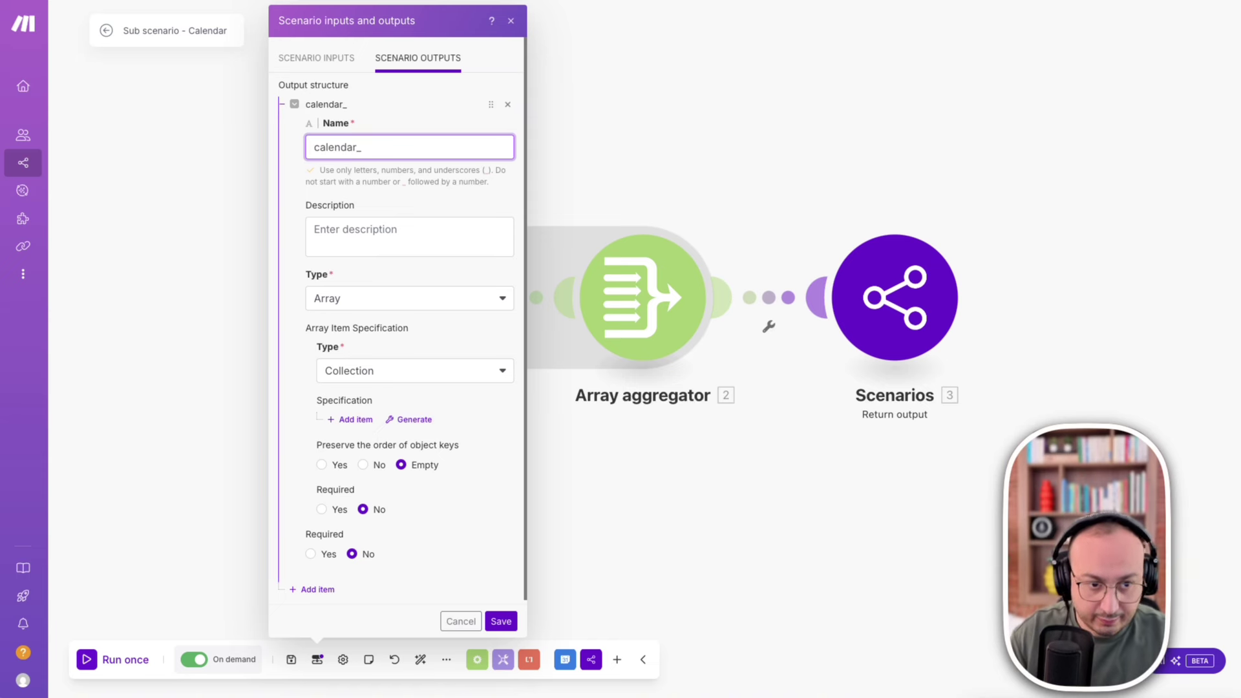
text(events)
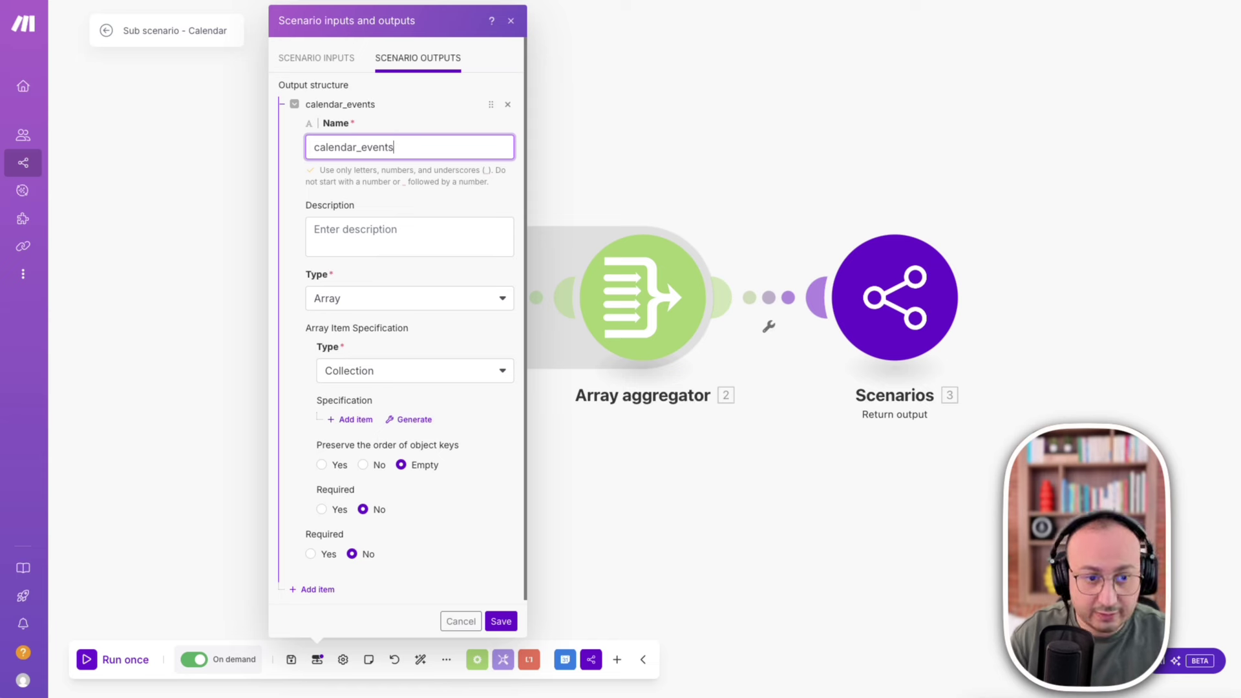
key(super+Tab)
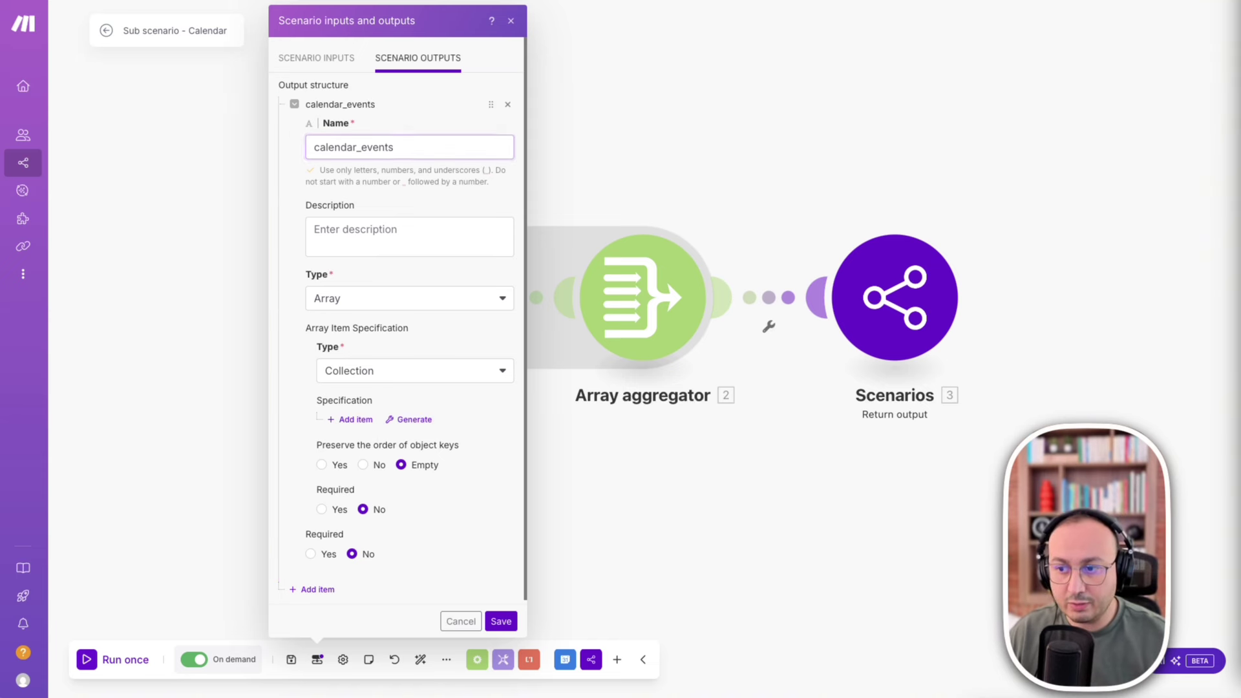
click(382, 234)
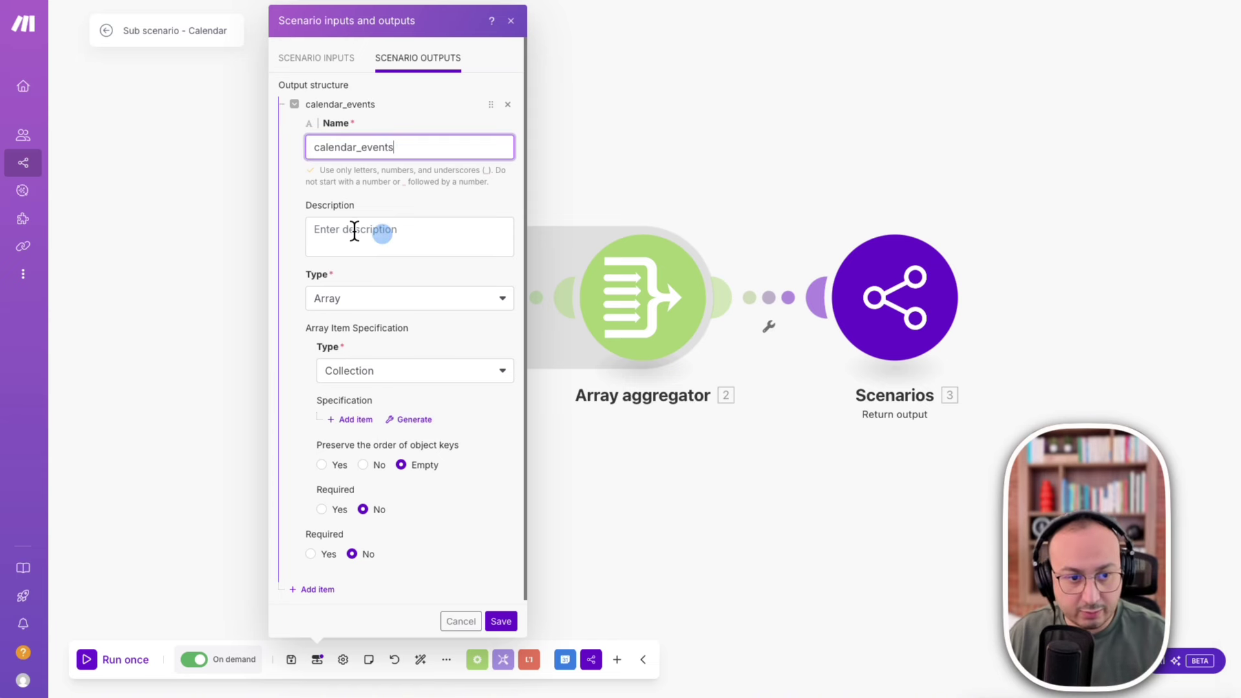
click(355, 230)
text(These are the calendar events returned)
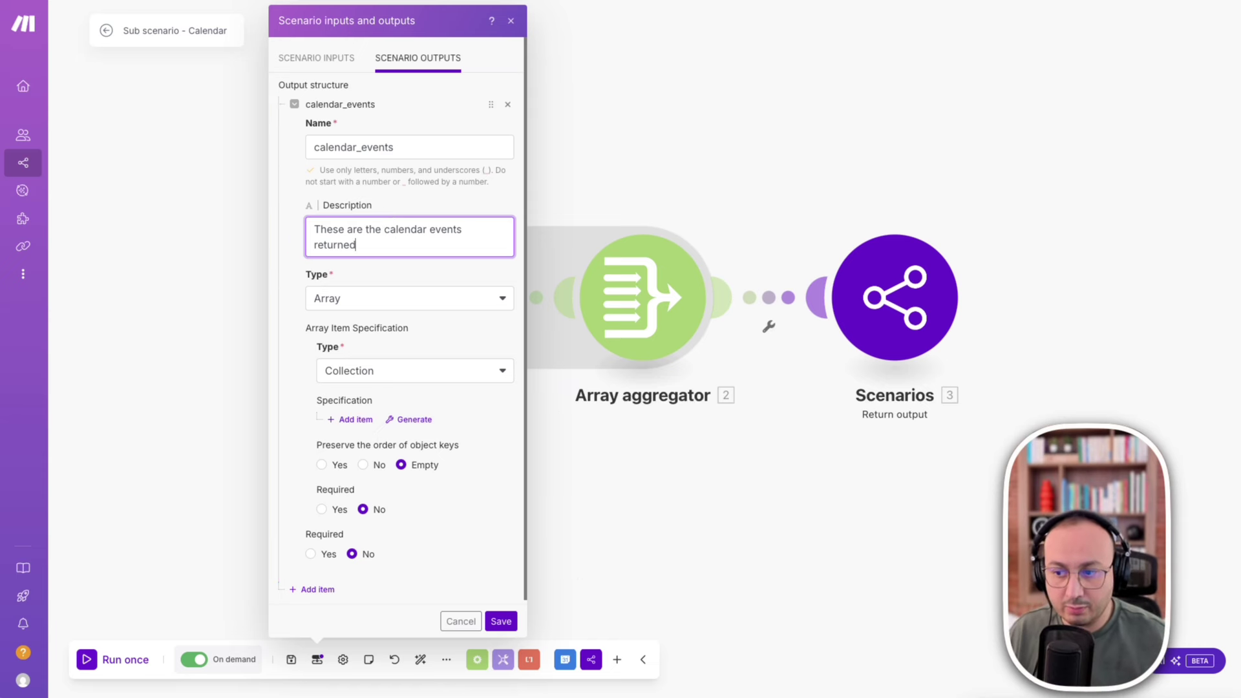
click(505, 621)
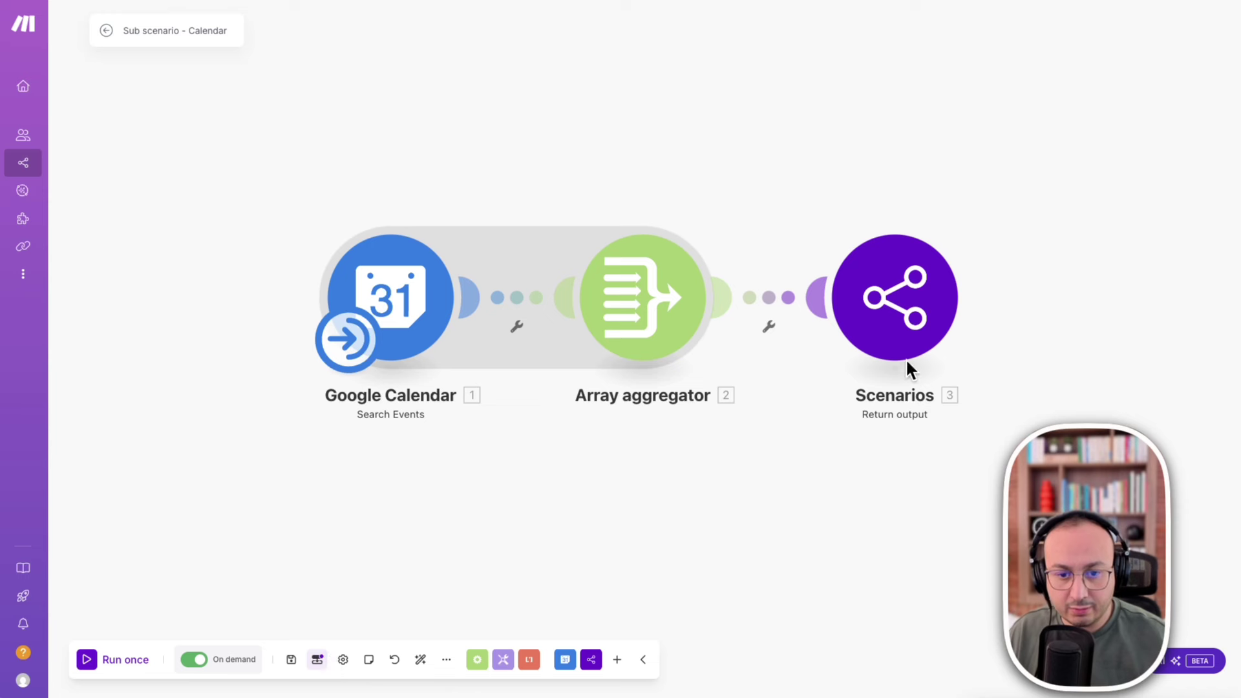
Map the Array aggregator's Array to calendar_events in the Return output module, then save the module and the scenario.
click(906, 312)
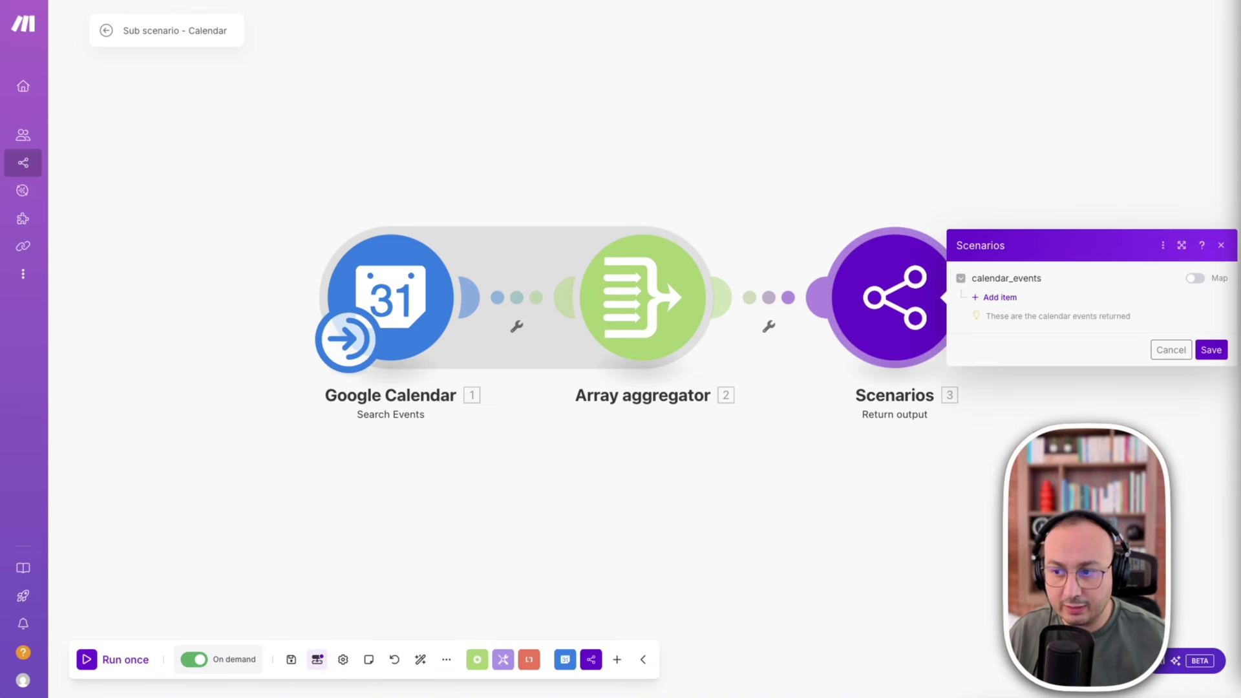
click(1190, 278)
click(1019, 307)
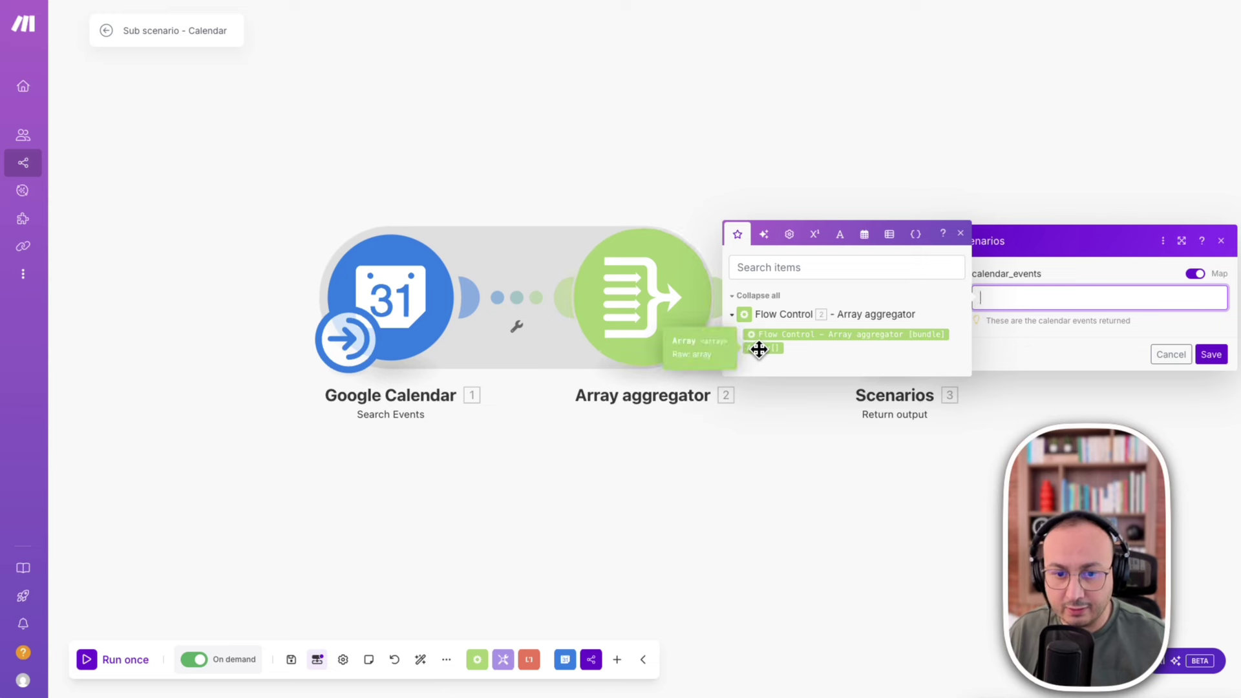
click(758, 349)
click(1211, 355)
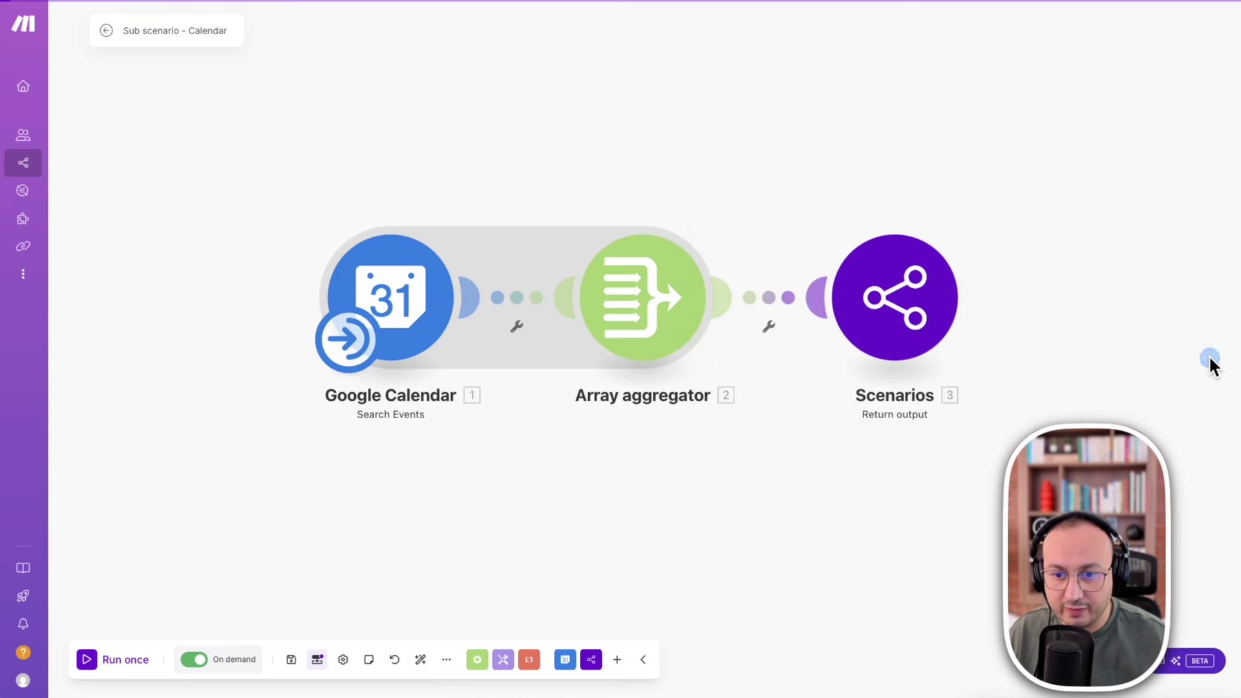
click(294, 659)
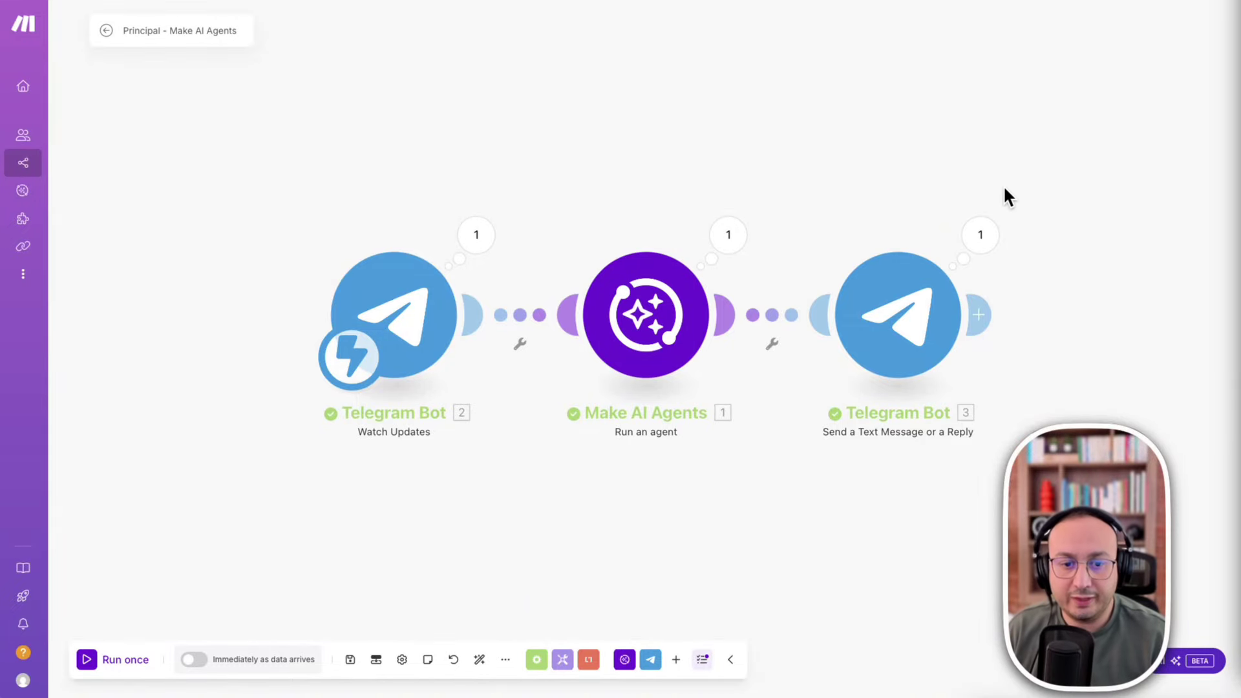
Open the AI assistant's configuration from the Make AI Agents module and bring up the scenarios available as system tools.
mouse_move(1053, 120)
mouse_down()
mouse_move(787, 172)
mouse_move(681, 271)
mouse_up()
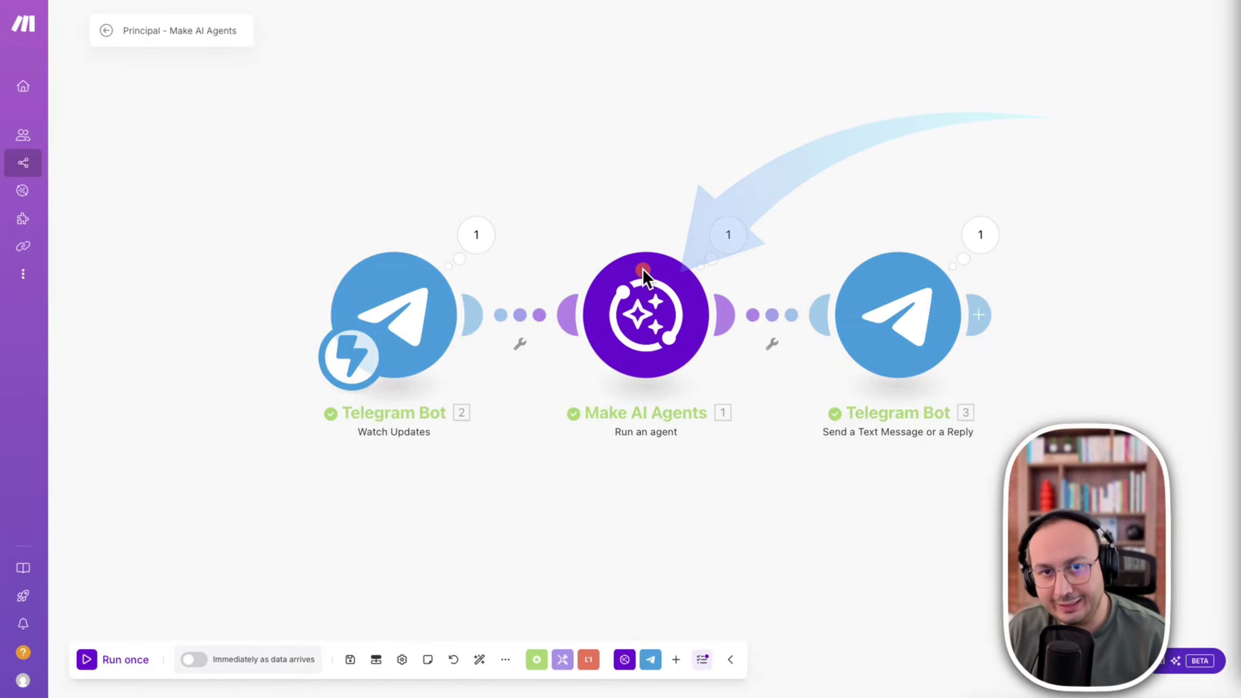
click(646, 300)
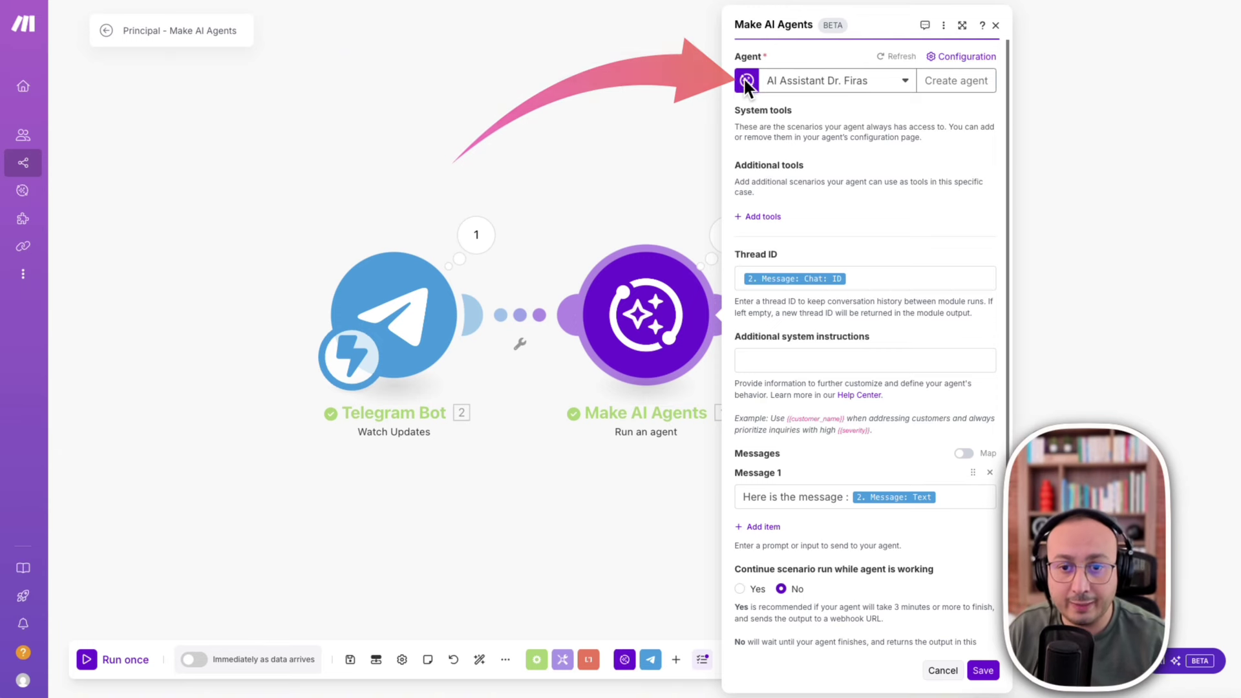
click(963, 49)
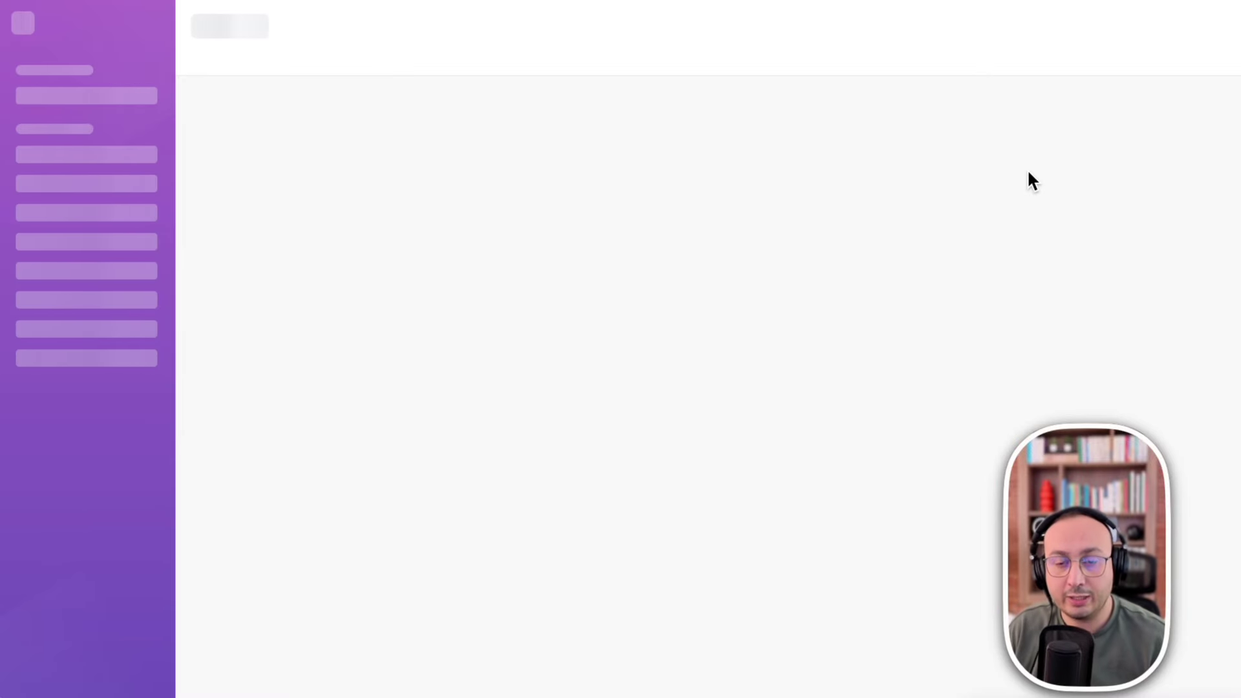
click(1079, 29)
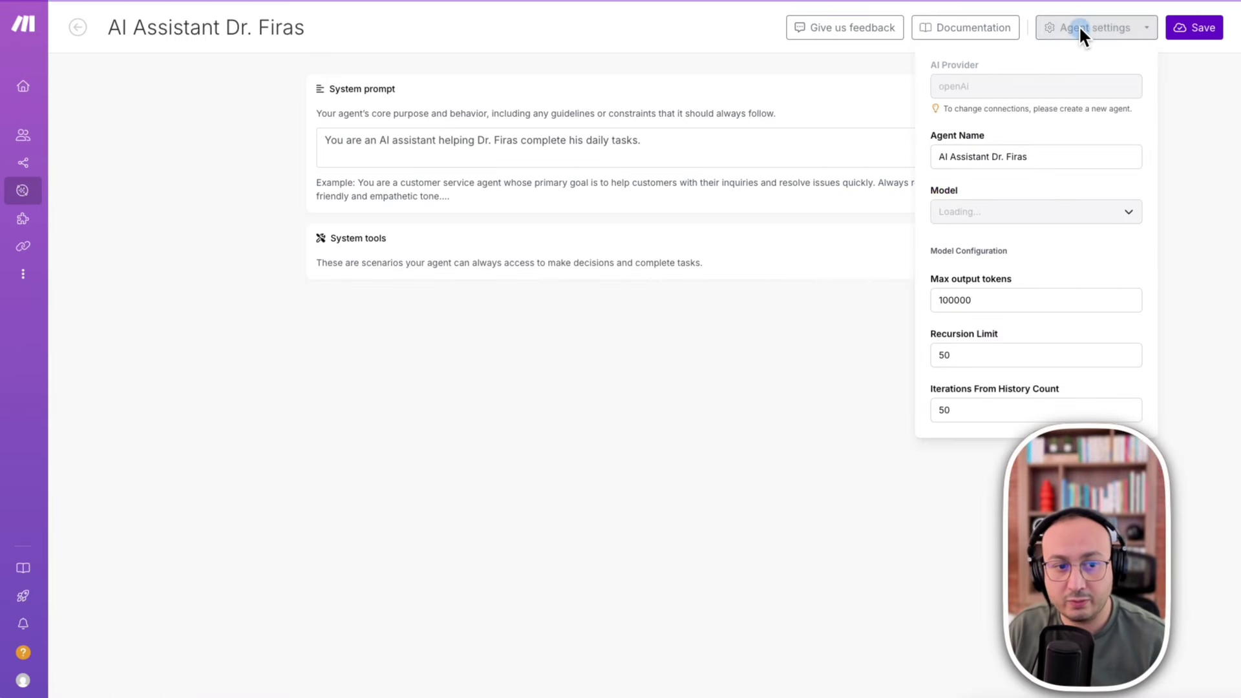
click(659, 287)
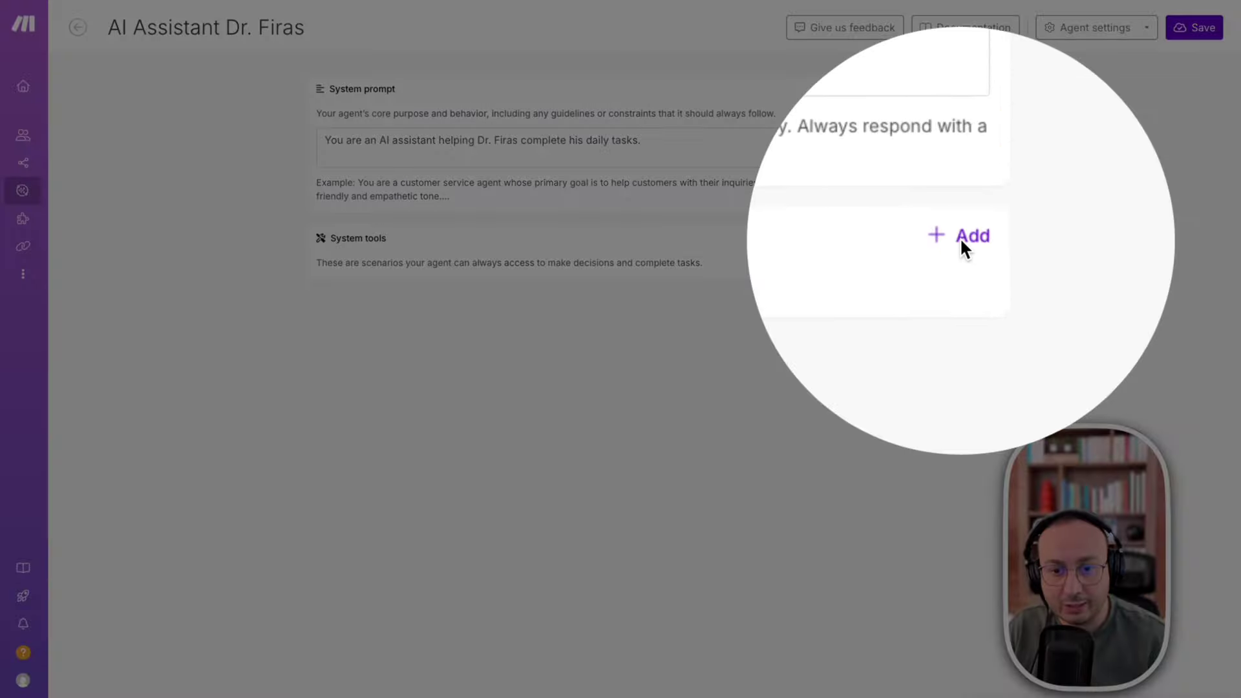
click(962, 238)
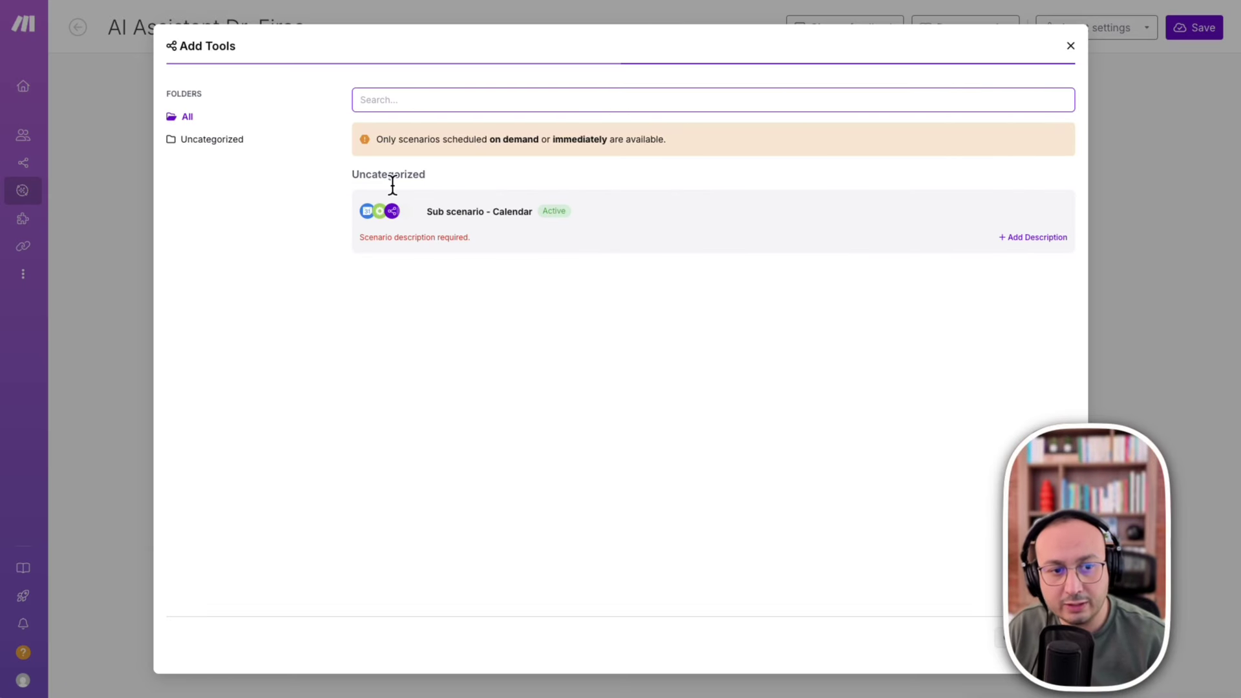
click(349, 175)
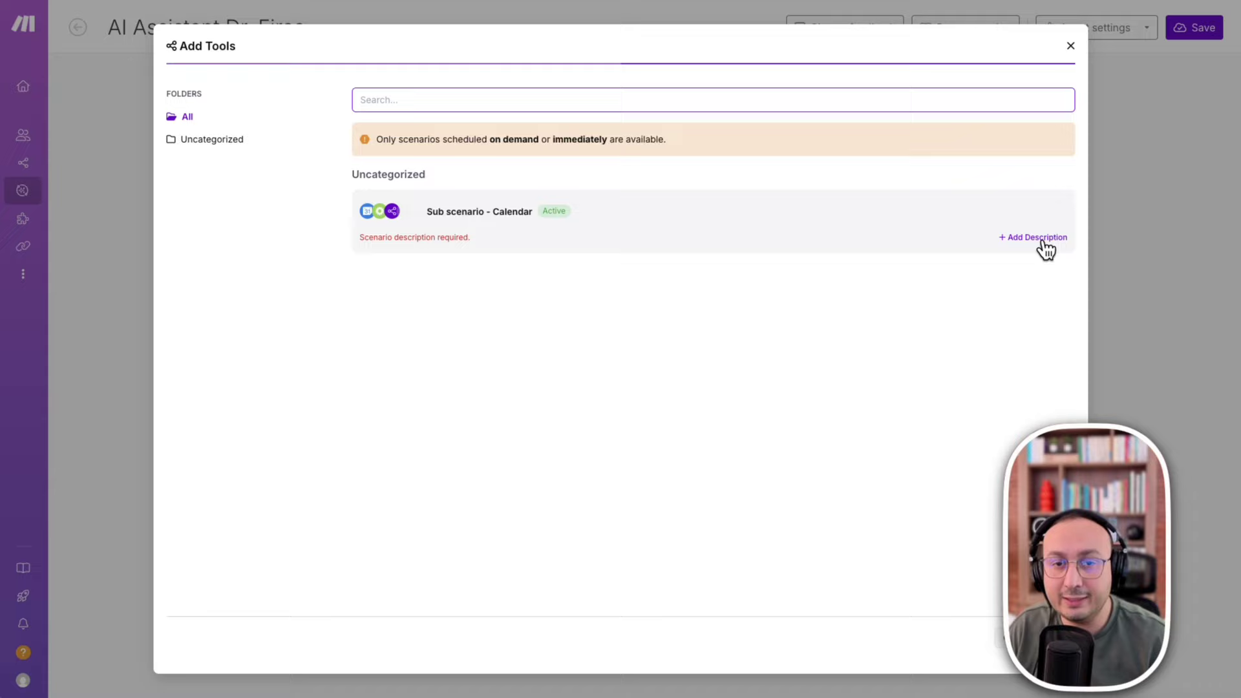
click(1037, 237)
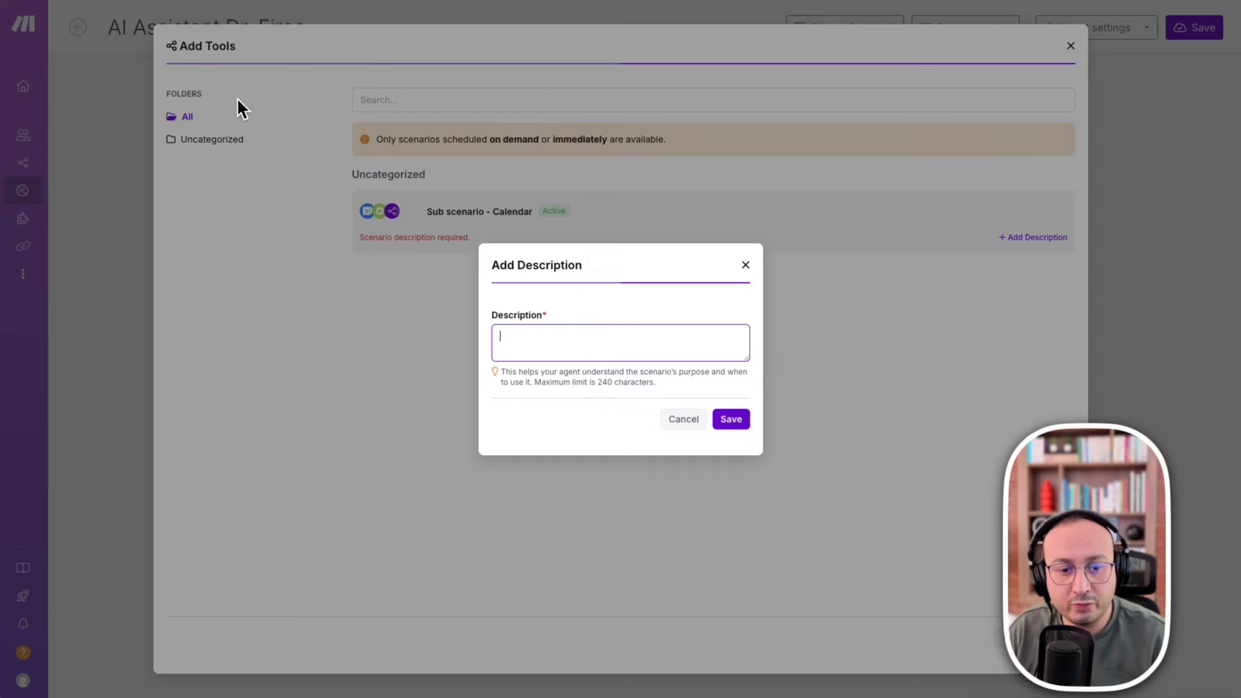
click(238, 98)
drag(432, 344, 540, 346)
click(537, 336)
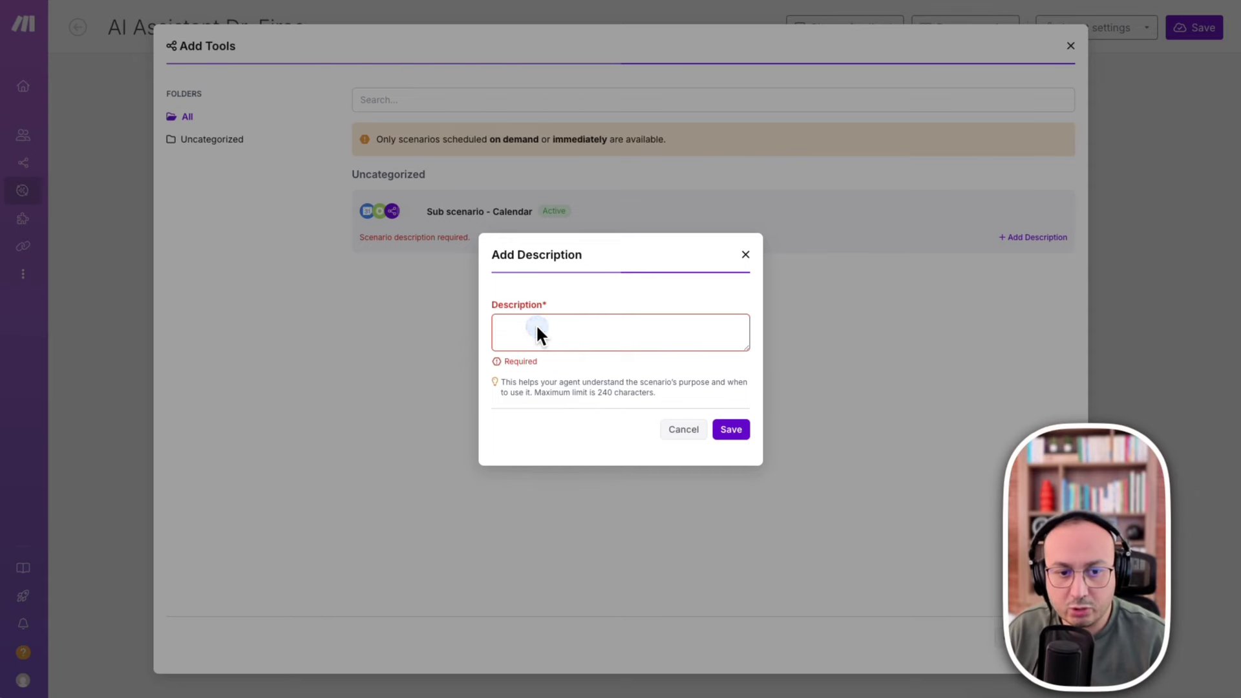
text(Use this sub-scenario when the user wants to check their calendar for upcoming events. Make sure to find all events between the provided start_time and end_time.)
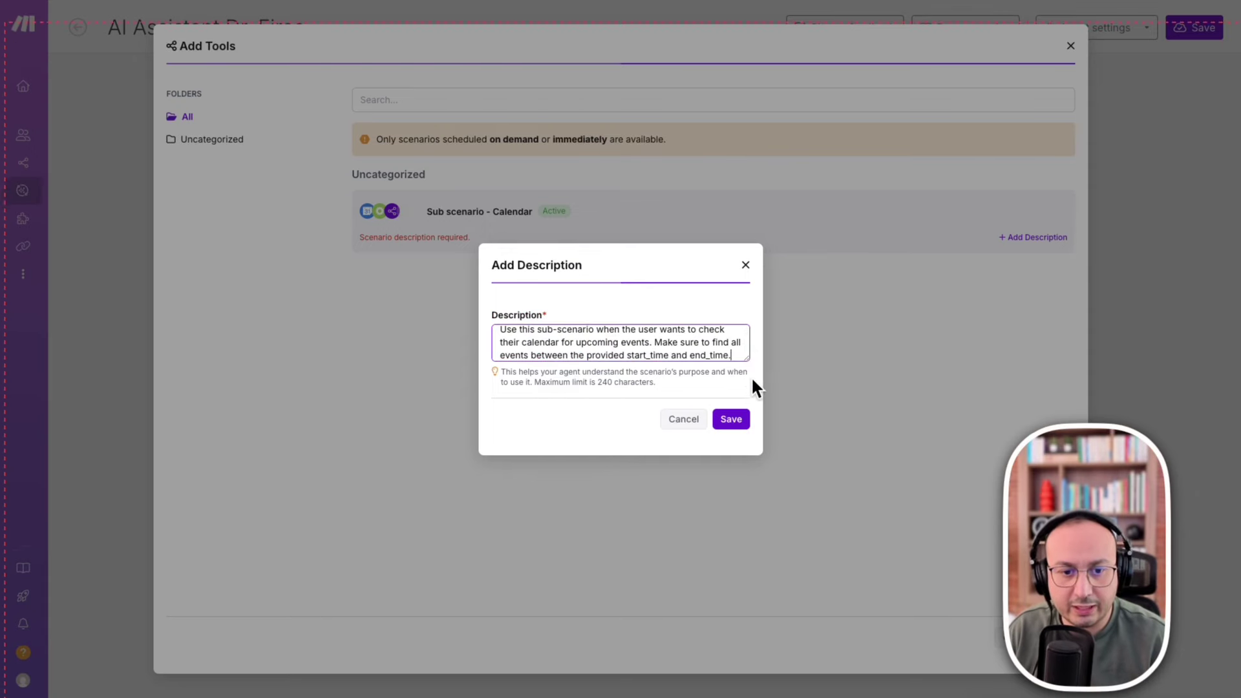
drag(753, 372, 753, 362)
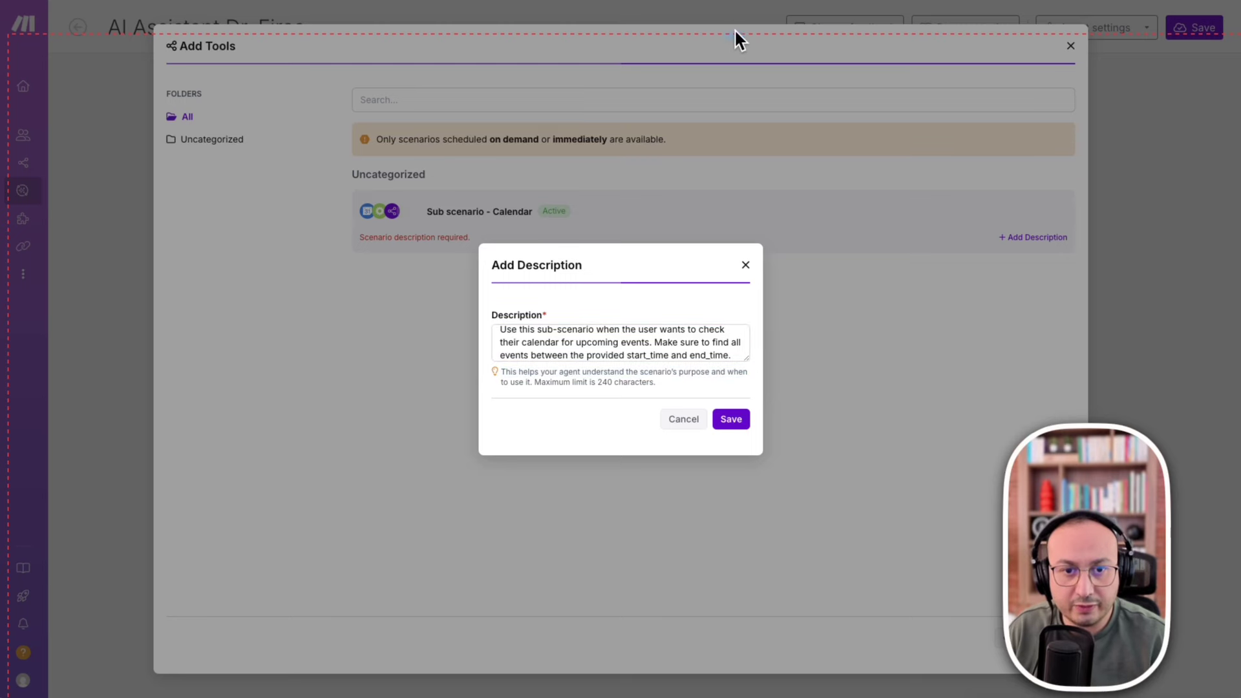
key(Escape)
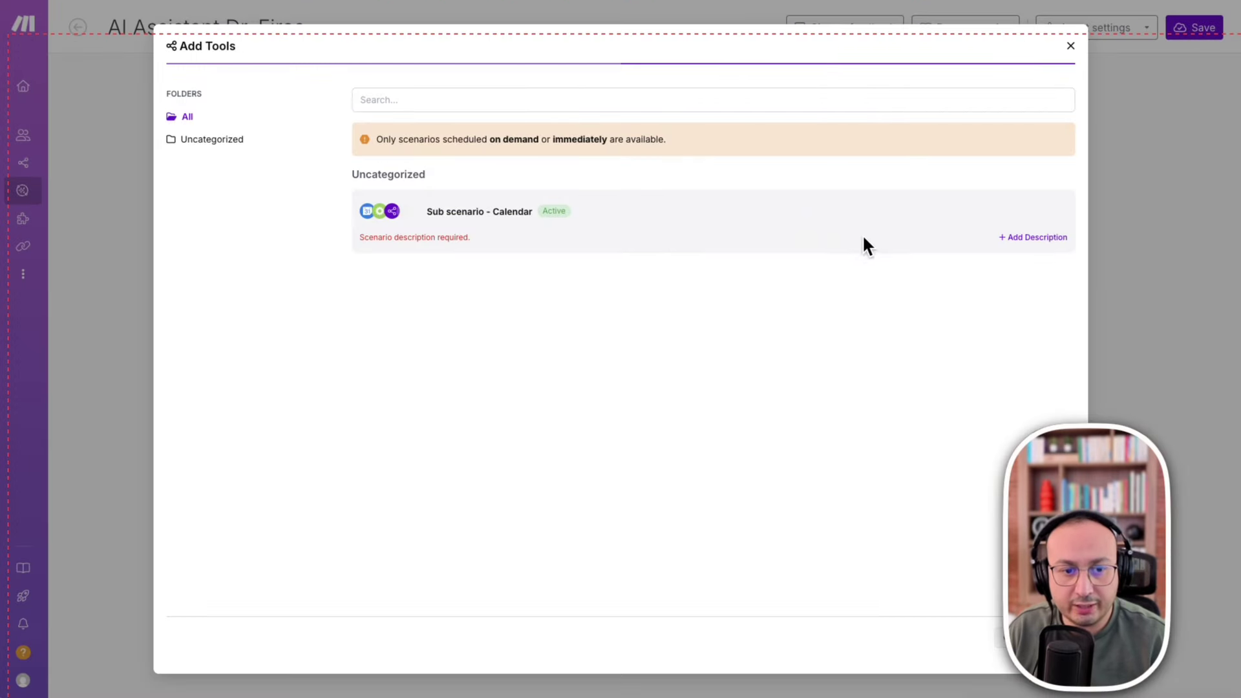
Save a description for Sub scenario - Calendar: use it to check upcoming calendar events, finding all events between the provided start_time and end_time.
click(1009, 237)
text(Use this sub-scenario when the user wants to check their calendar for upcoming events. Make sure to find all events between the provided start_time and end_time.)
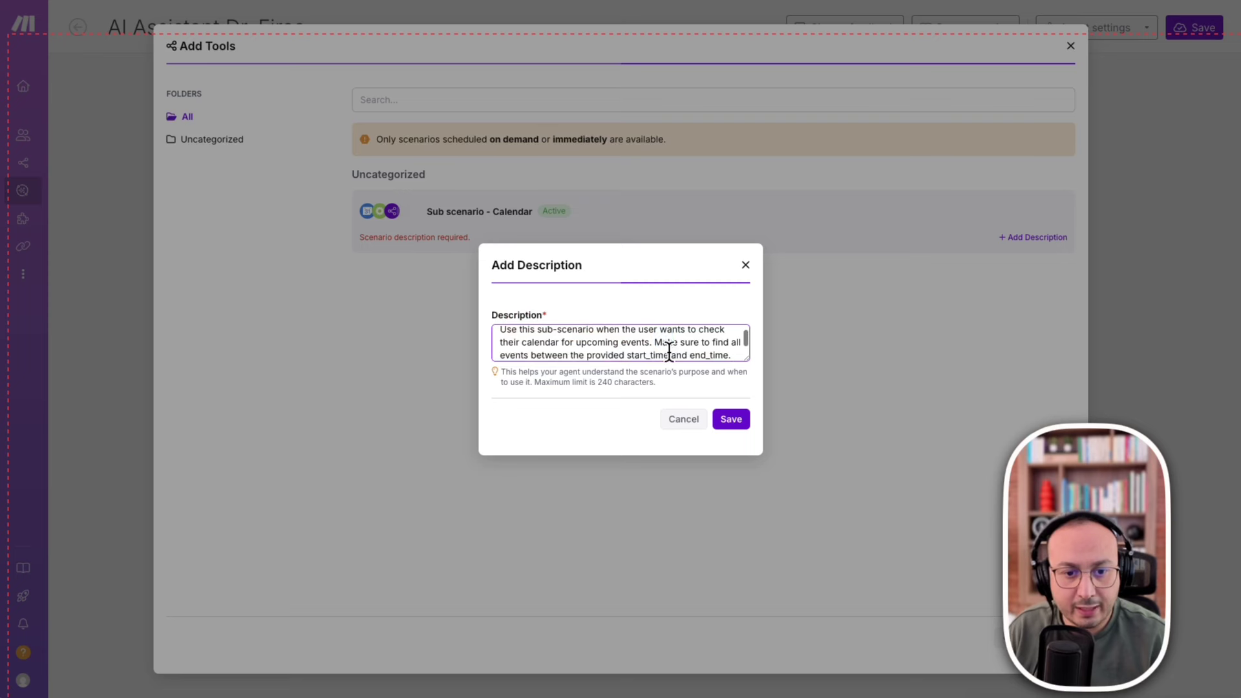
drag(747, 360, 735, 402)
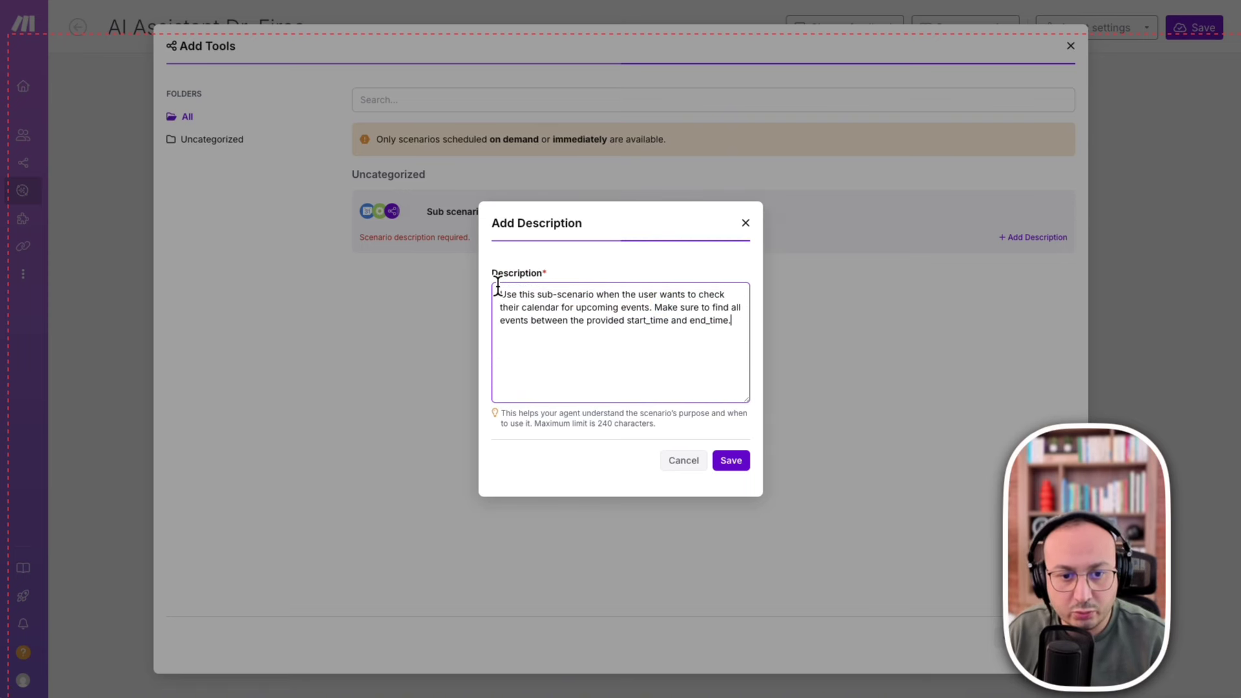
drag(498, 287, 651, 302)
click(652, 305)
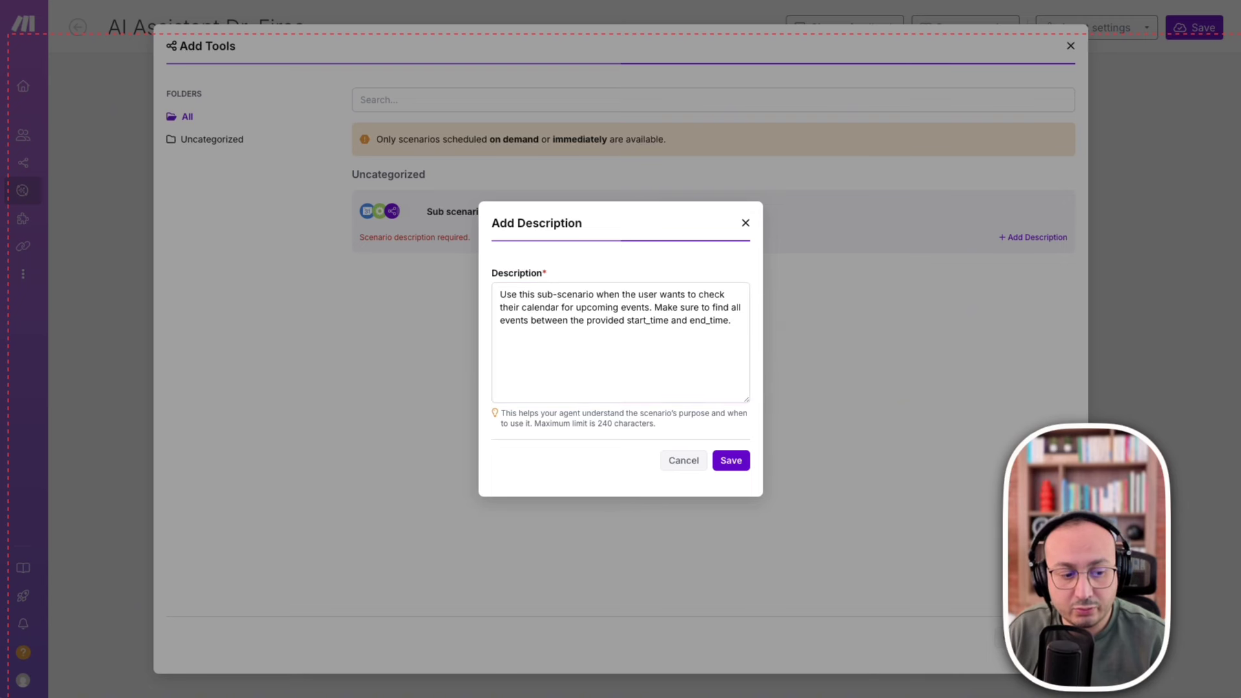
click(732, 461)
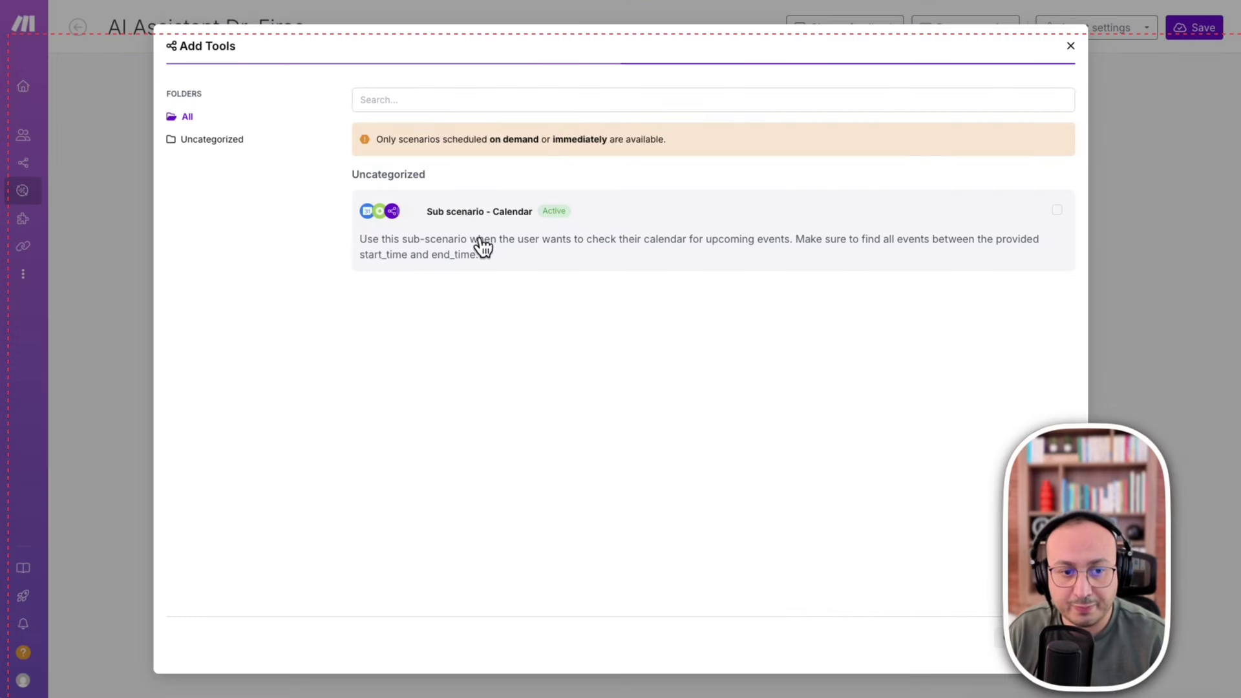
Add Sub scenario - Calendar to the agent's system tools and save the agent configuration.
click(1057, 209)
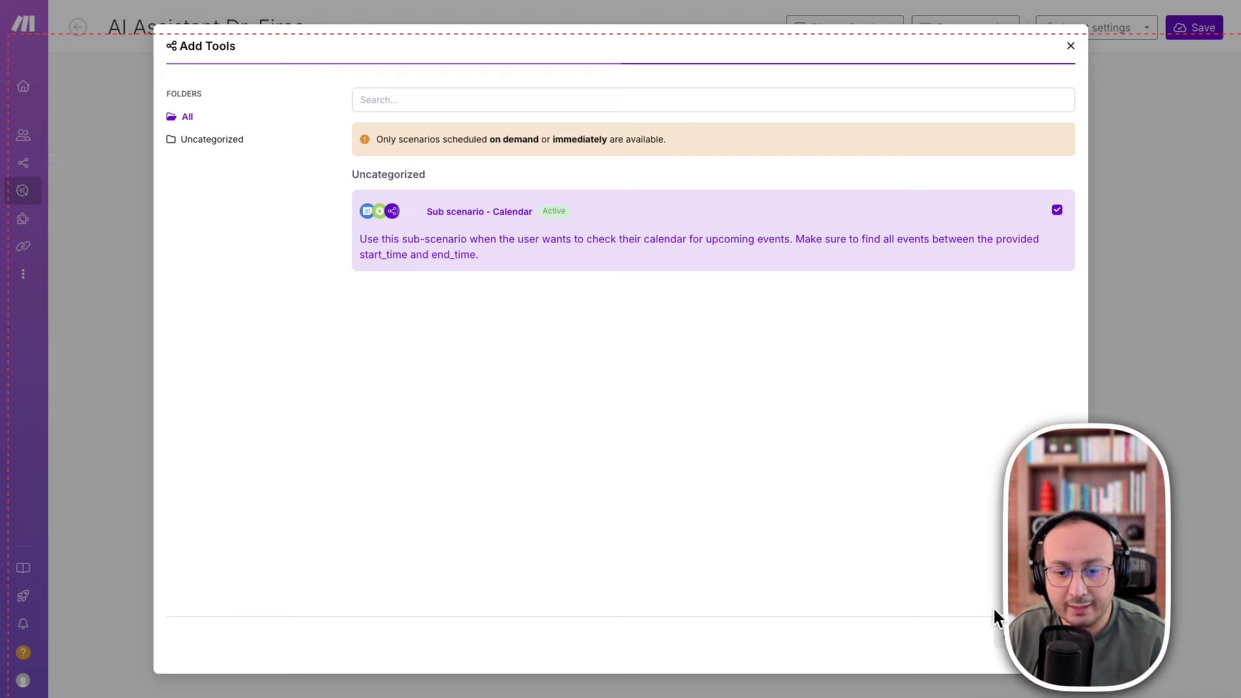
click(1054, 640)
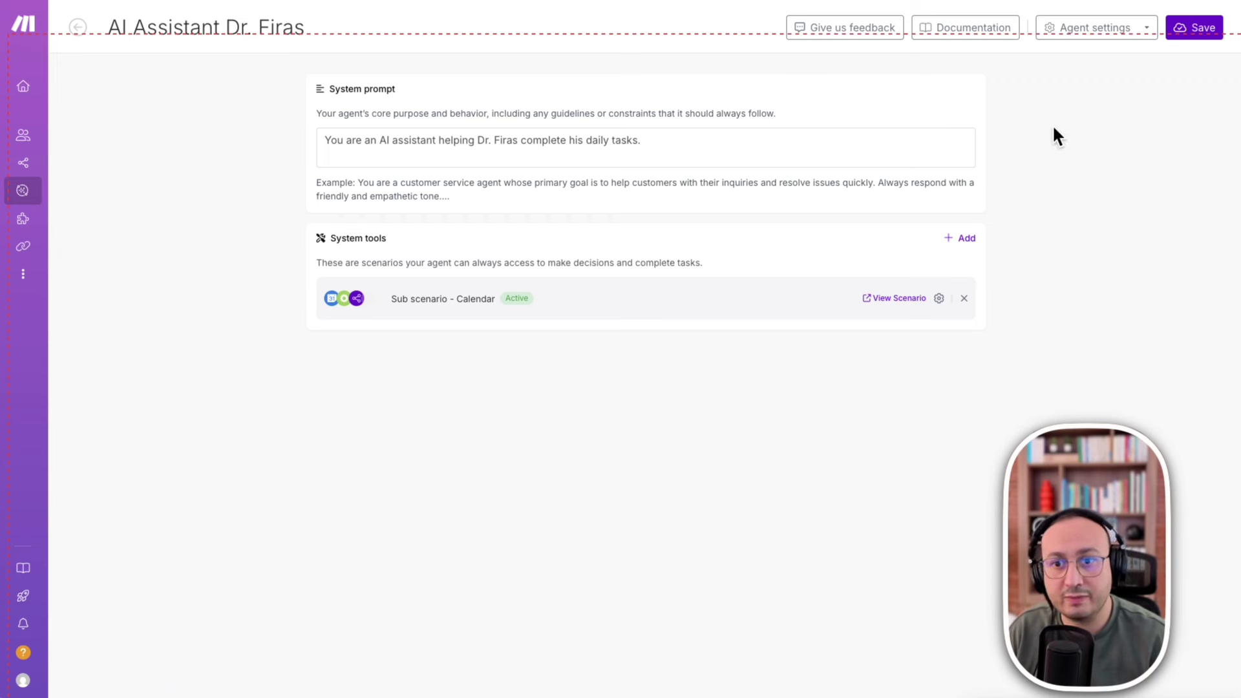
click(1198, 33)
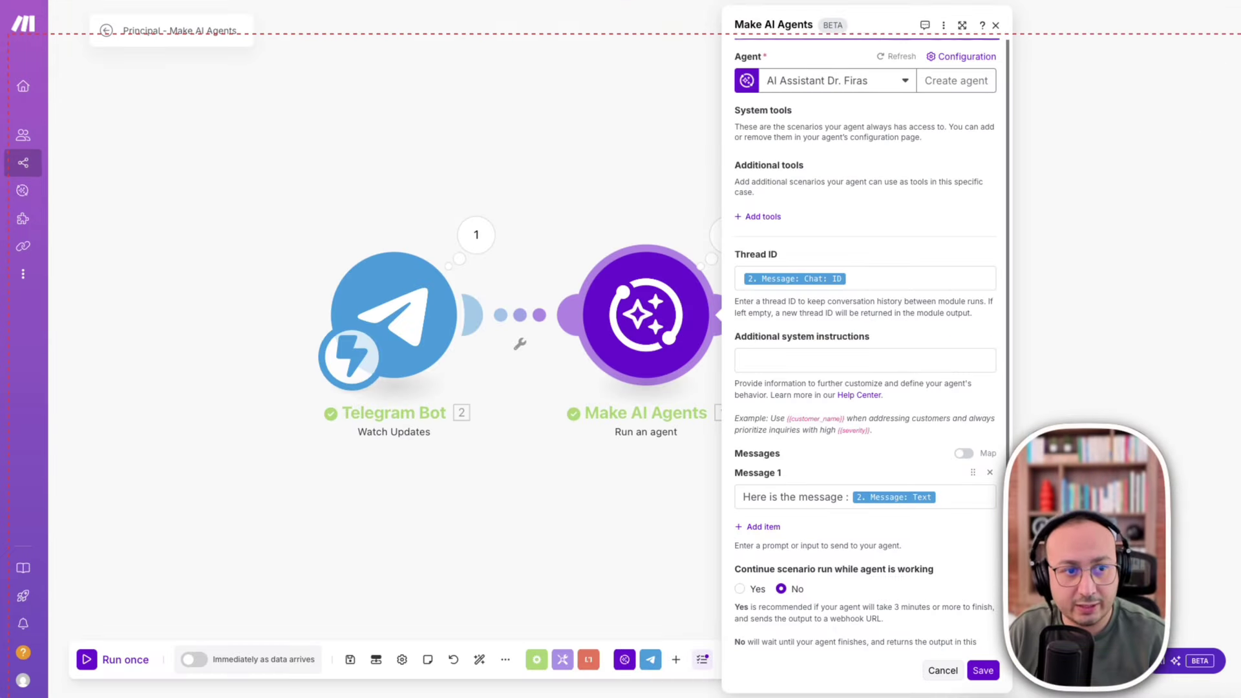
Save the Principal - Make AI Agents scenario and reopen the settings of its Make AI Agents module.
click(451, 60)
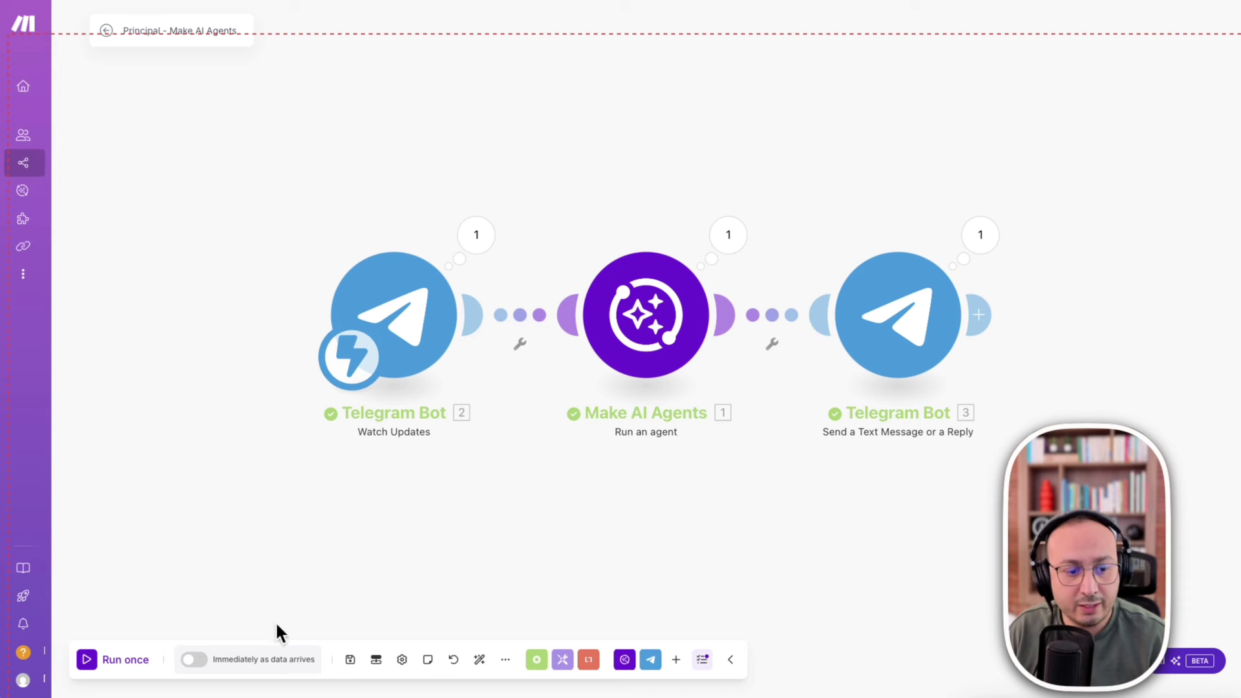
click(343, 660)
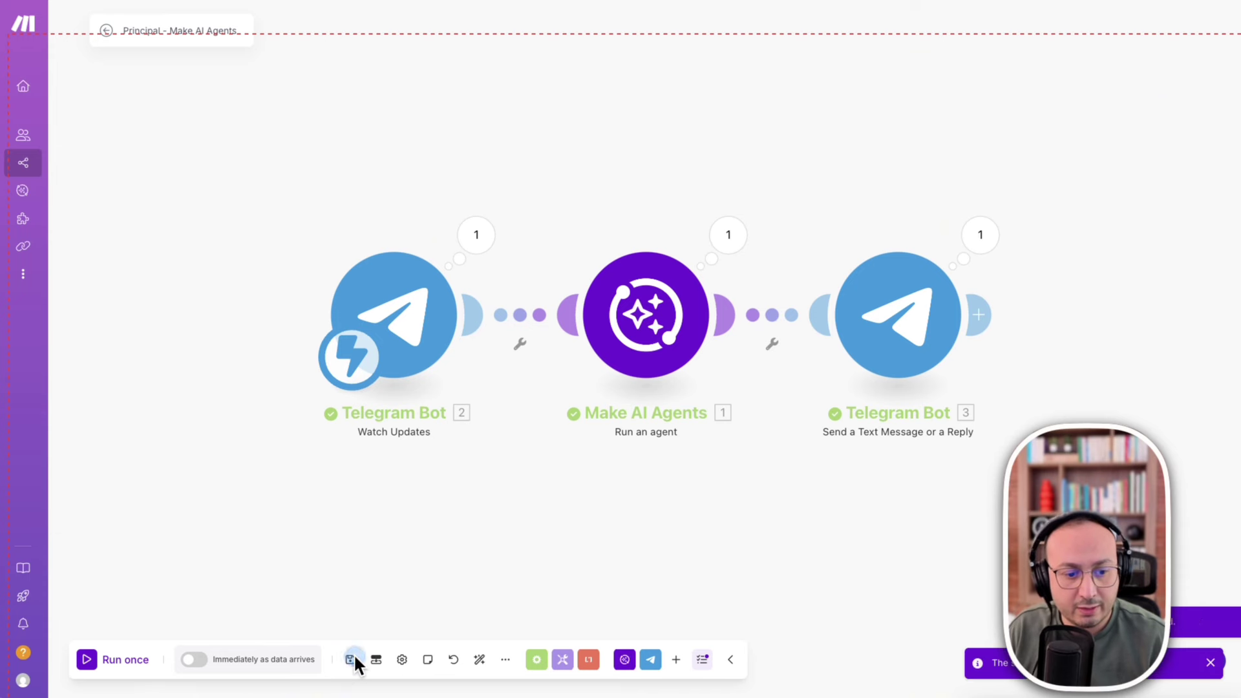
click(649, 317)
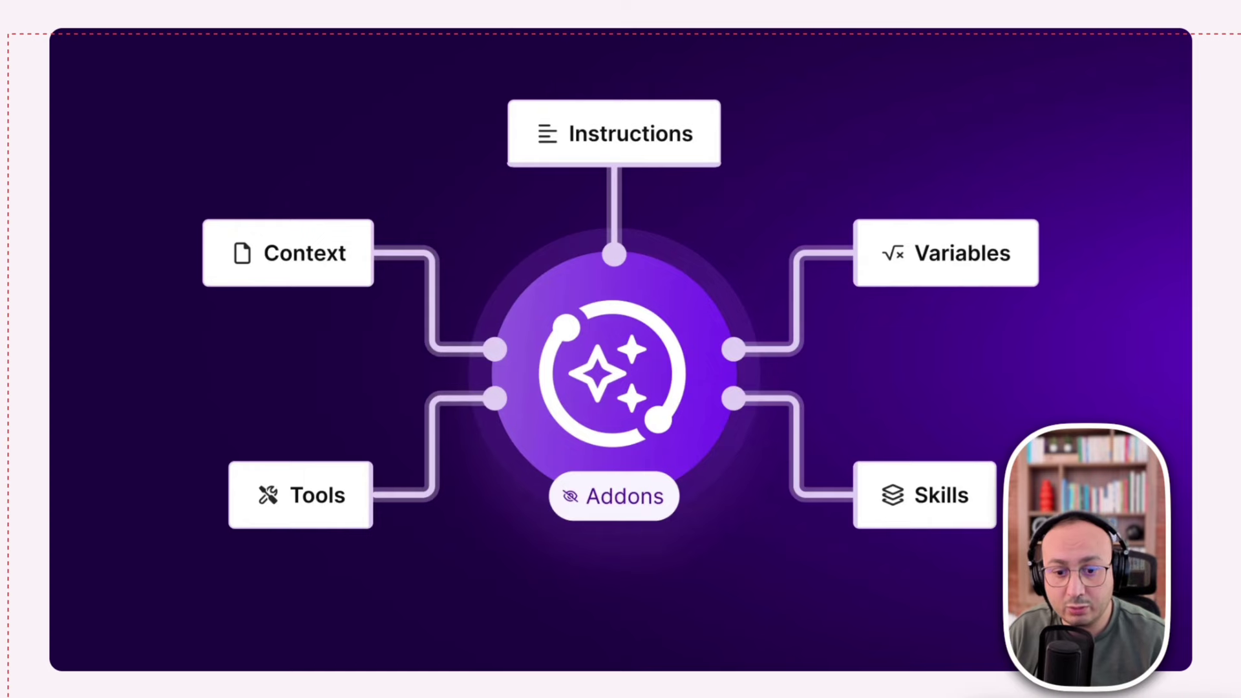
mouse_move(71, 170)
mouse_down()
mouse_move(180, 485)
mouse_move(235, 481)
mouse_up()
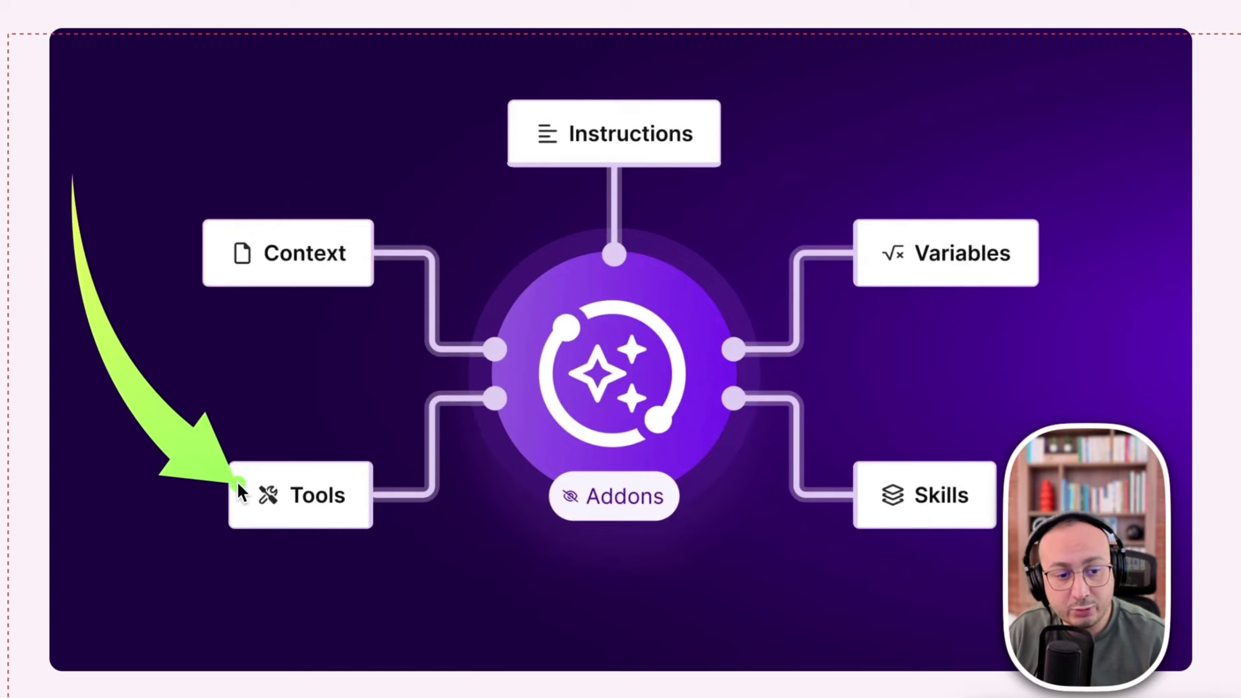
drag(383, 492, 662, 353)
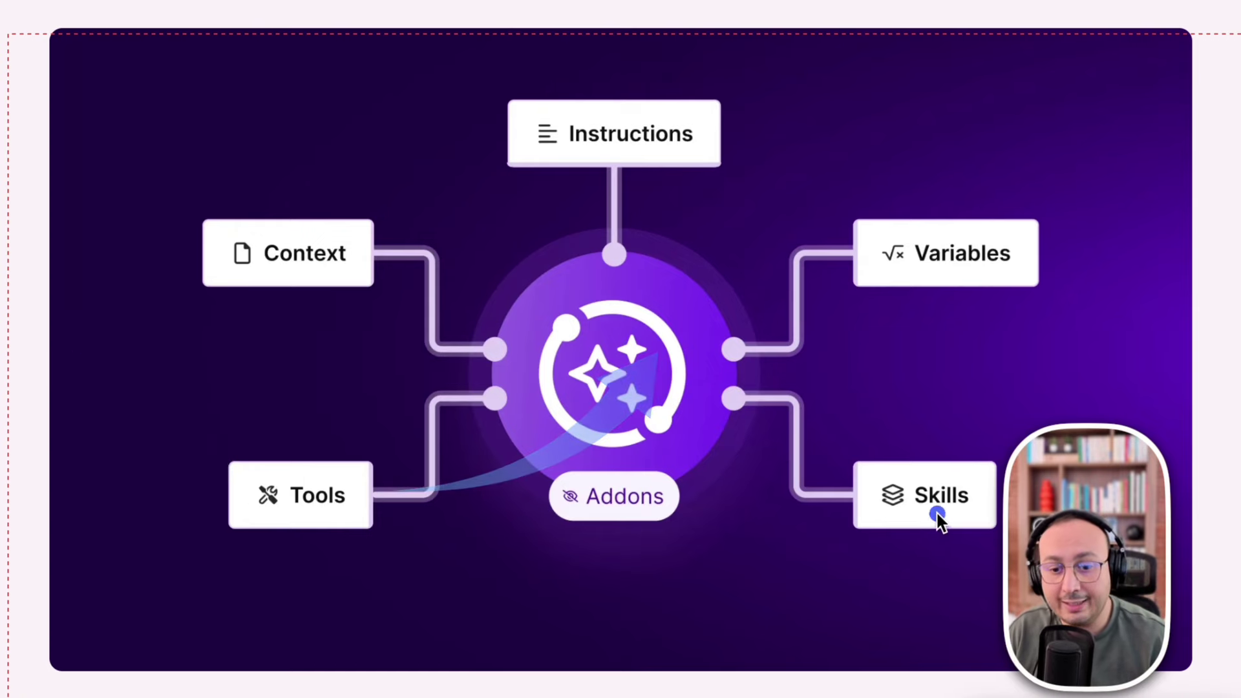
key(z)
key(z)
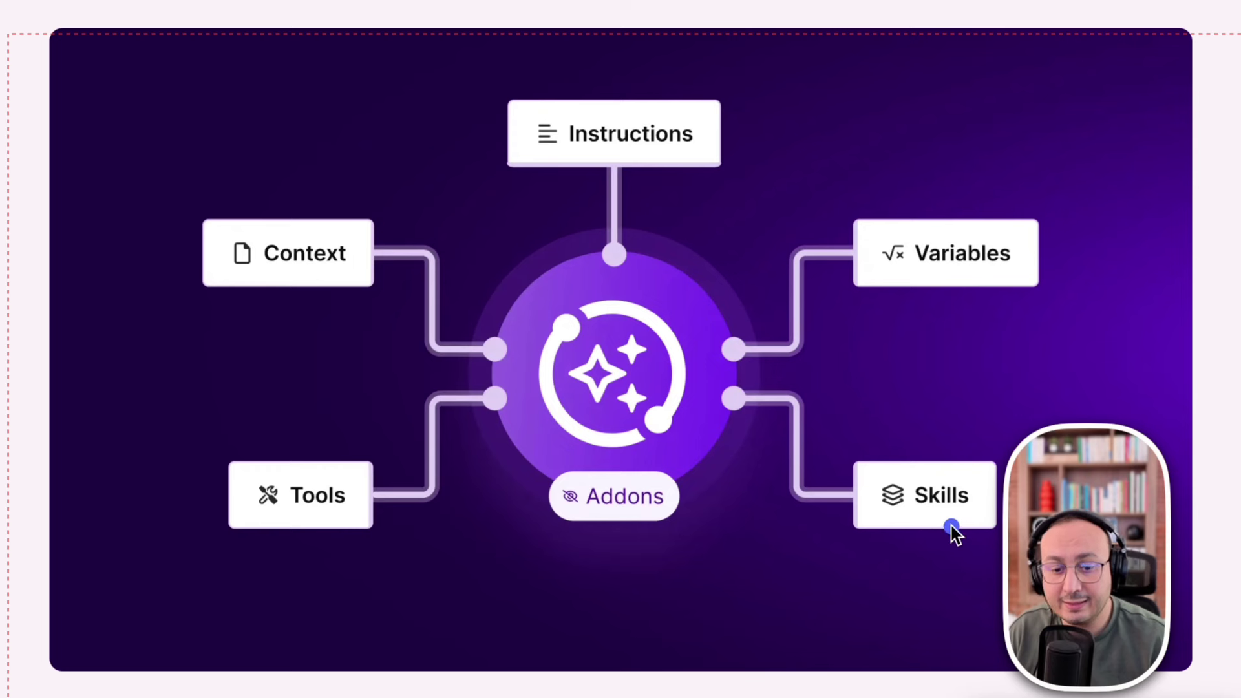
mouse_move(950, 530)
mouse_down()
mouse_move(753, 495)
mouse_move(716, 417)
mouse_up()
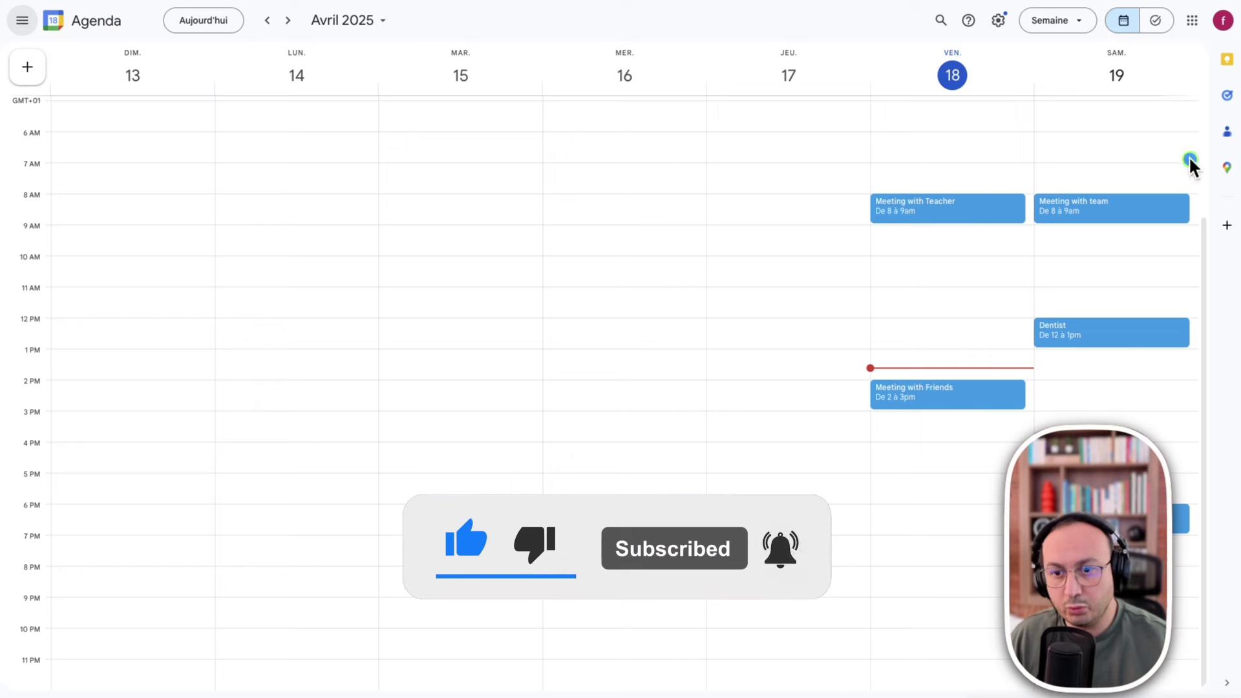
drag(1195, 156, 1032, 552)
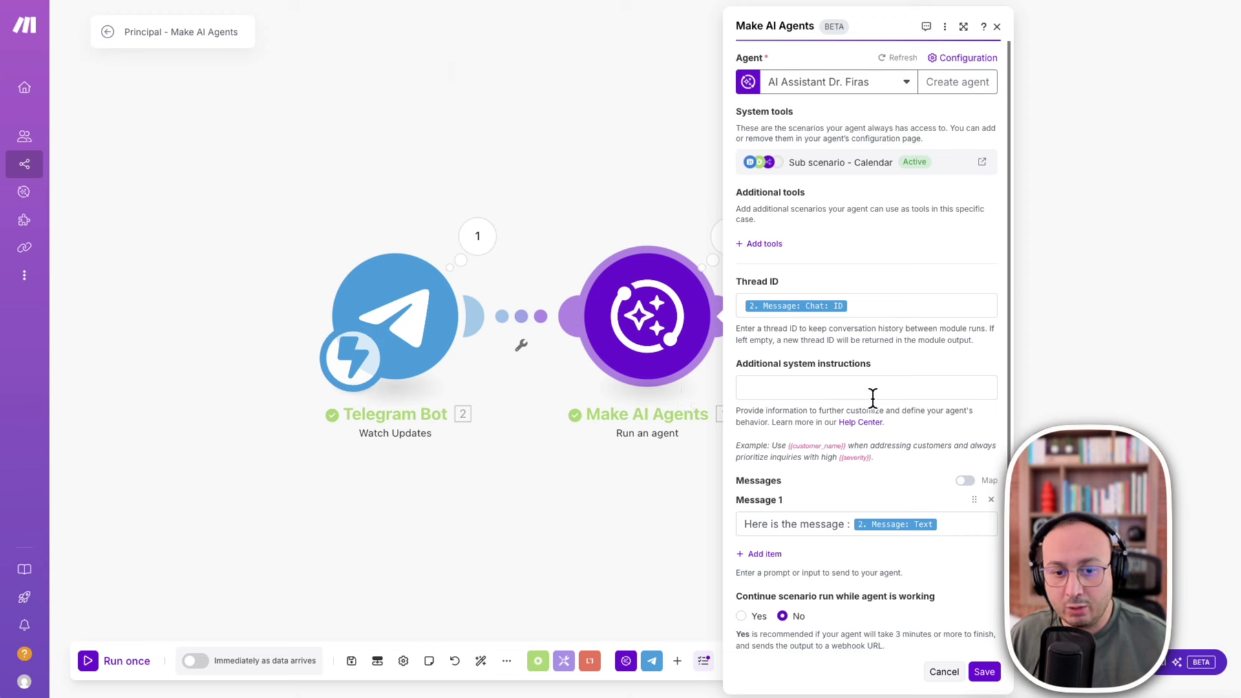
Paste the assistant prompt into the additional system instructions, covering the Check Calendar Tool, the start and end date rules, and the UTC+01:00 timezone.
click(883, 391)
click(1086, 491)
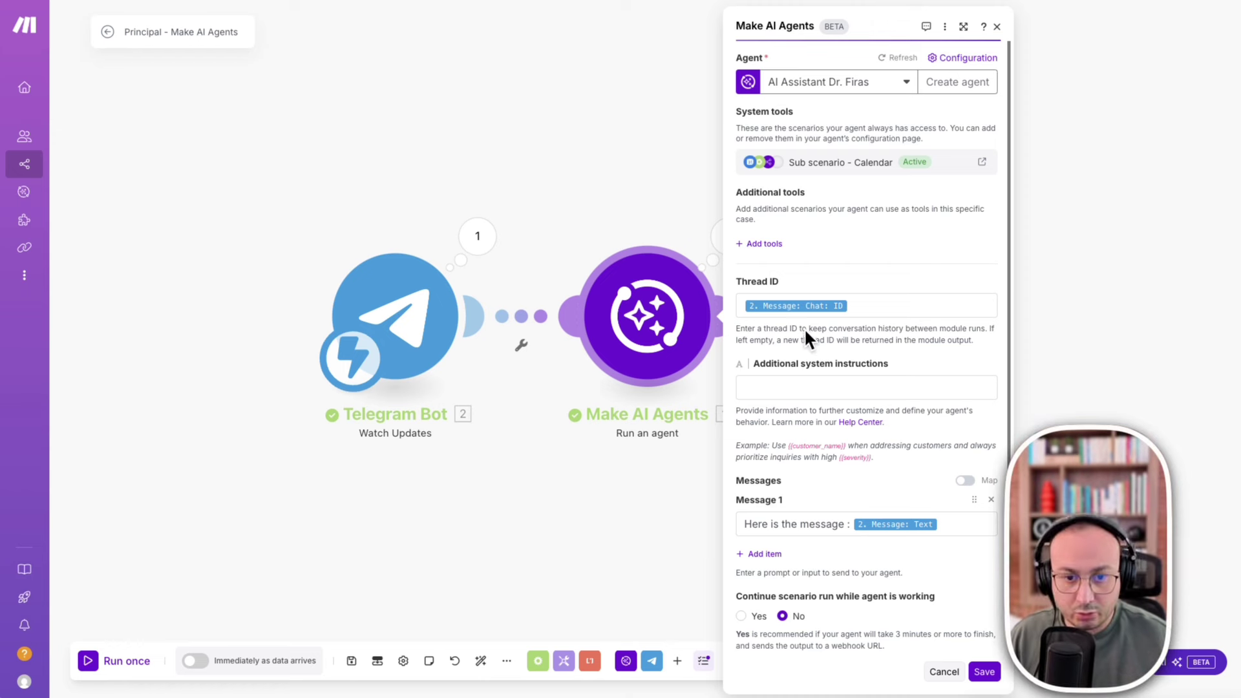
click(773, 385)
key(ctrl+v)
scroll(940, 155, down, 1)
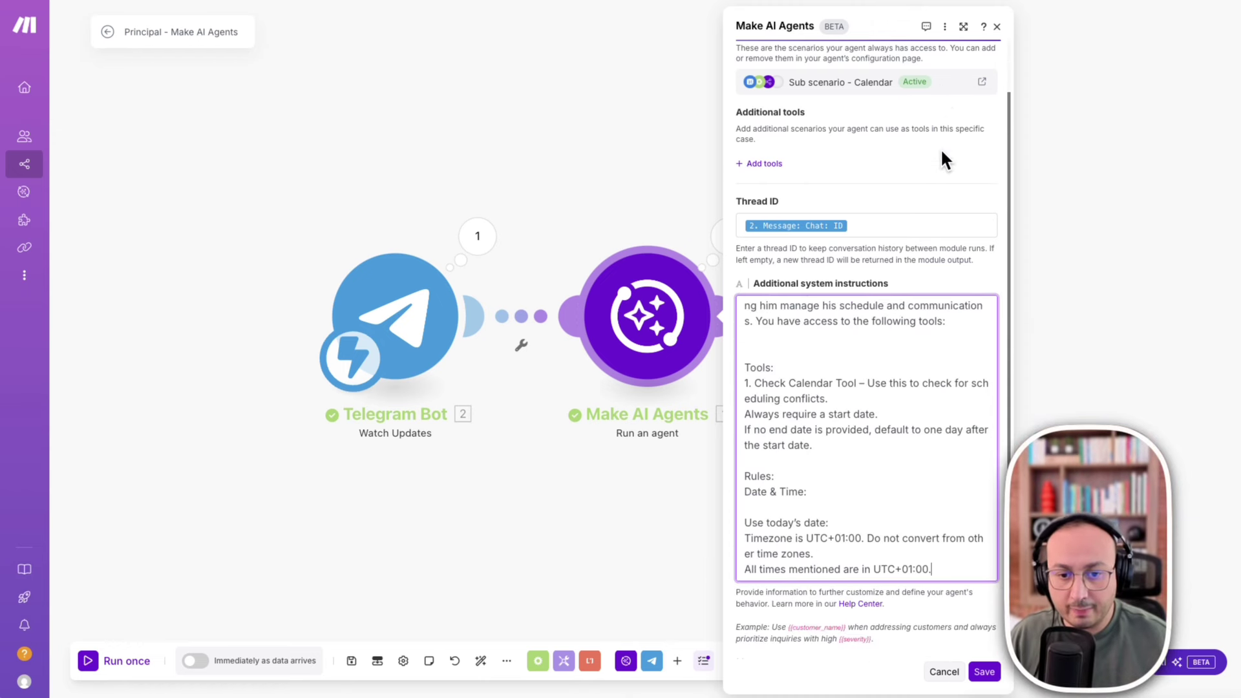
Review the Check Calendar Tool entry and the date and time rules in the additional system instructions.
scroll(817, 395, up, 1)
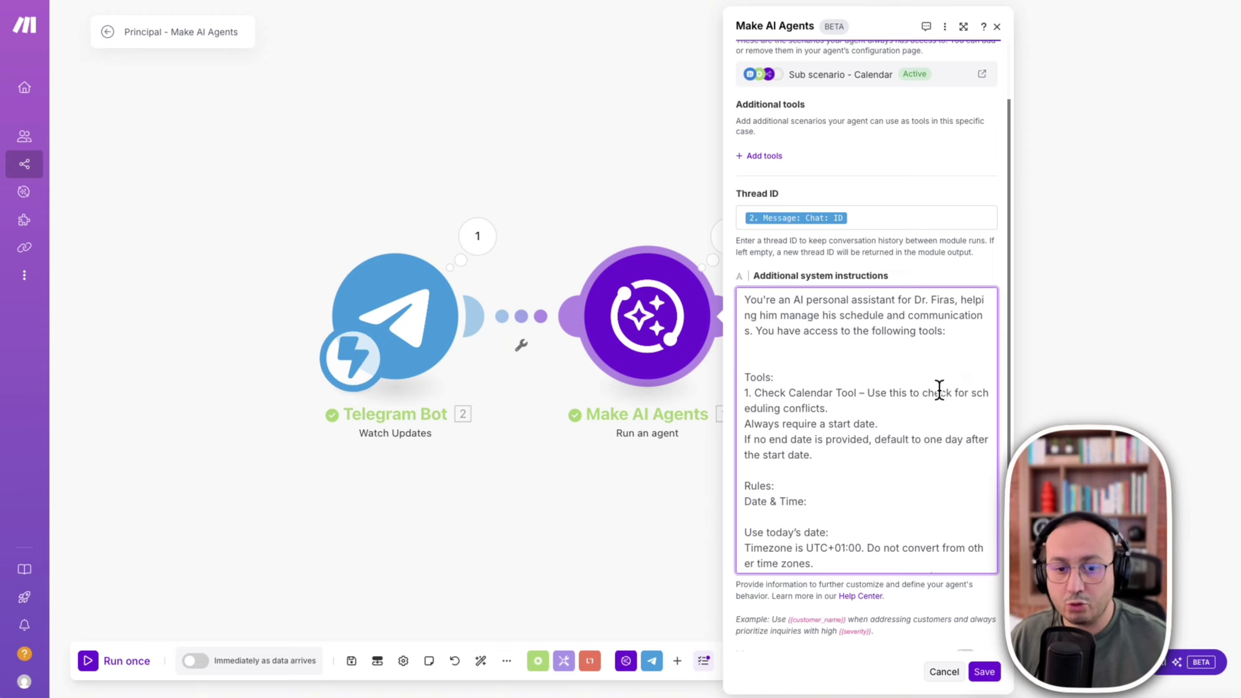
scroll(930, 391, down, 3)
drag(822, 418, 701, 337)
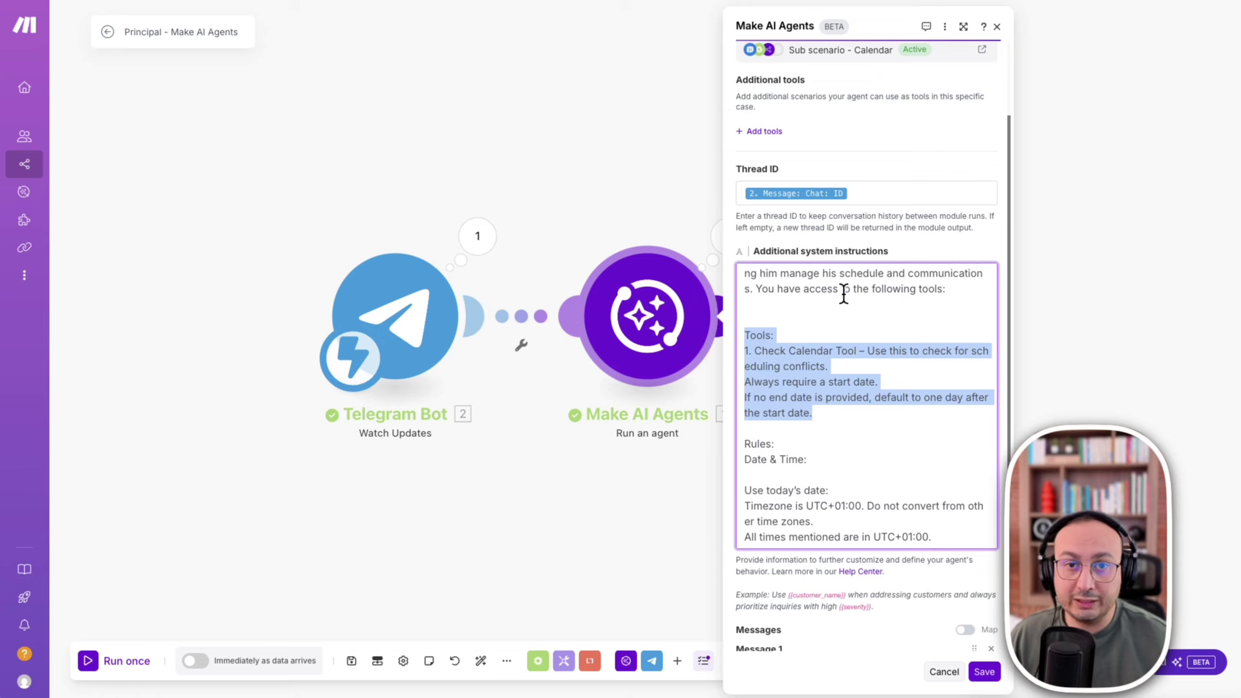
click(799, 359)
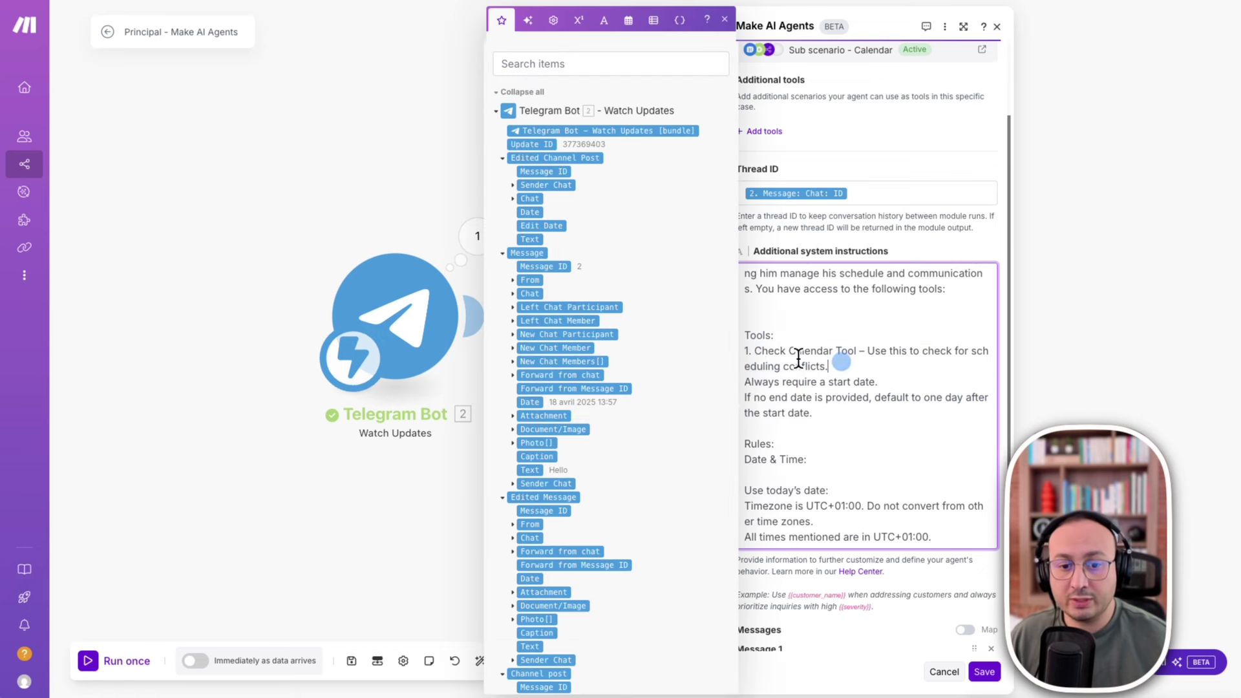
drag(758, 352, 859, 349)
click(880, 365)
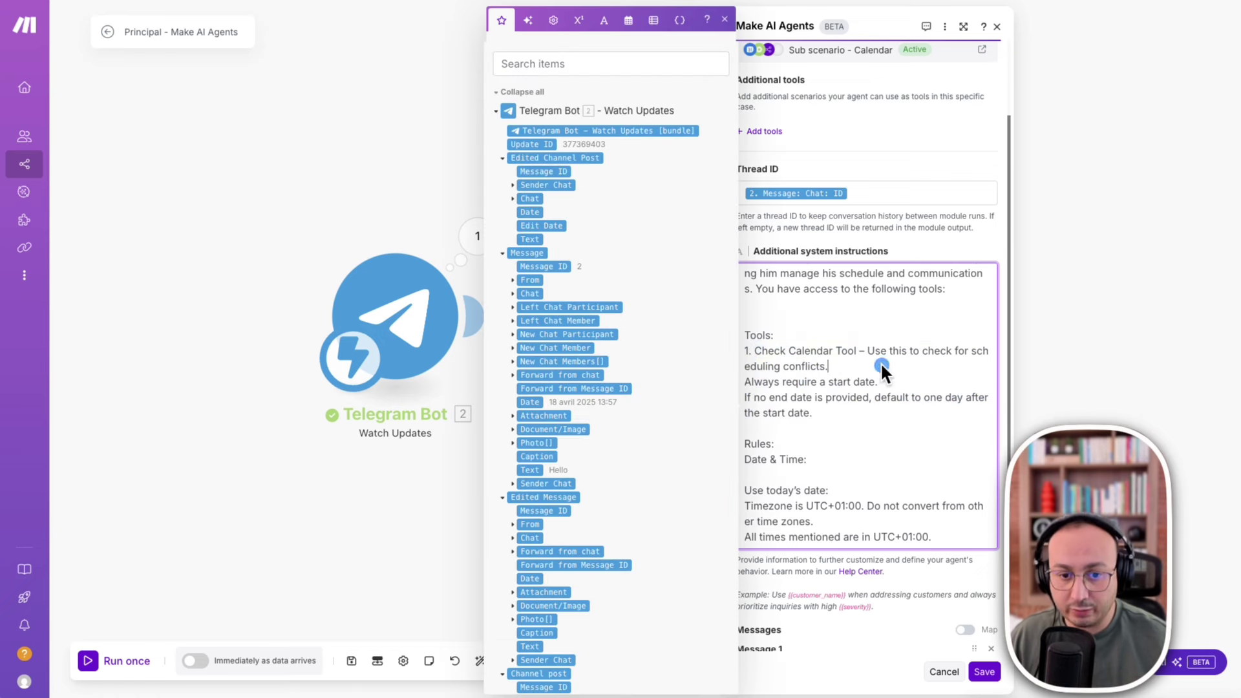
scroll(872, 426, down, 3)
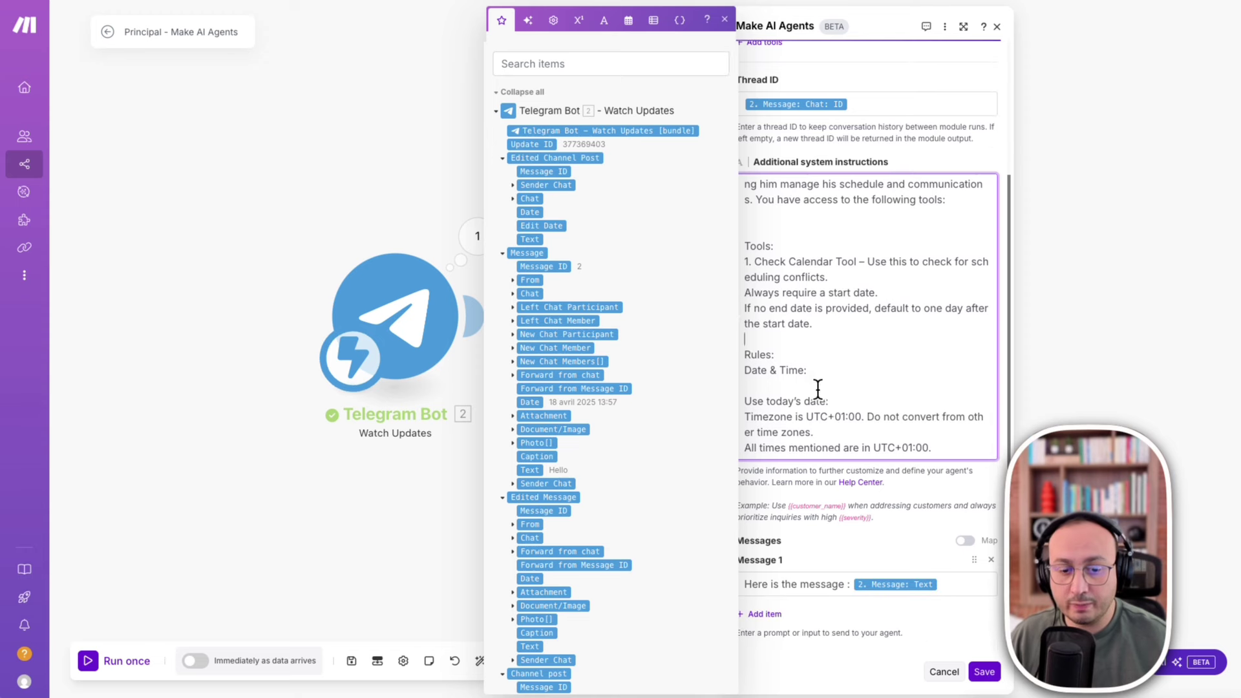
click(777, 347)
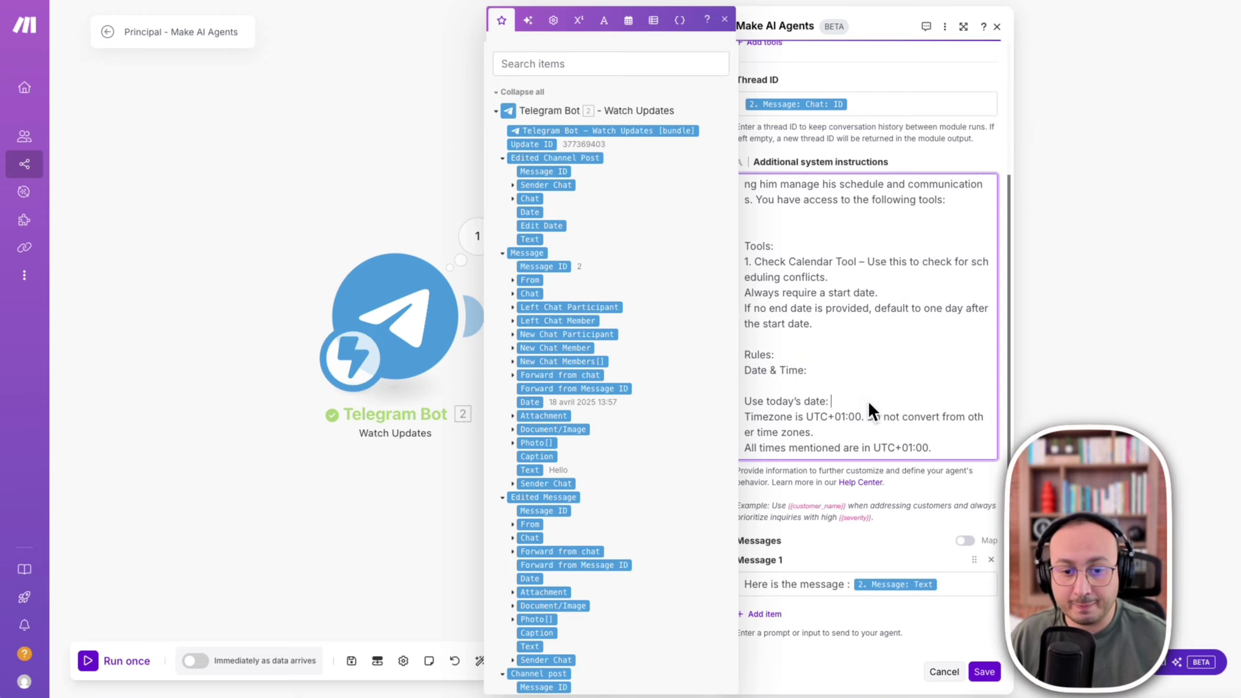
Insert the now variable after "Use today's date:" in the additional system instructions.
click(834, 401)
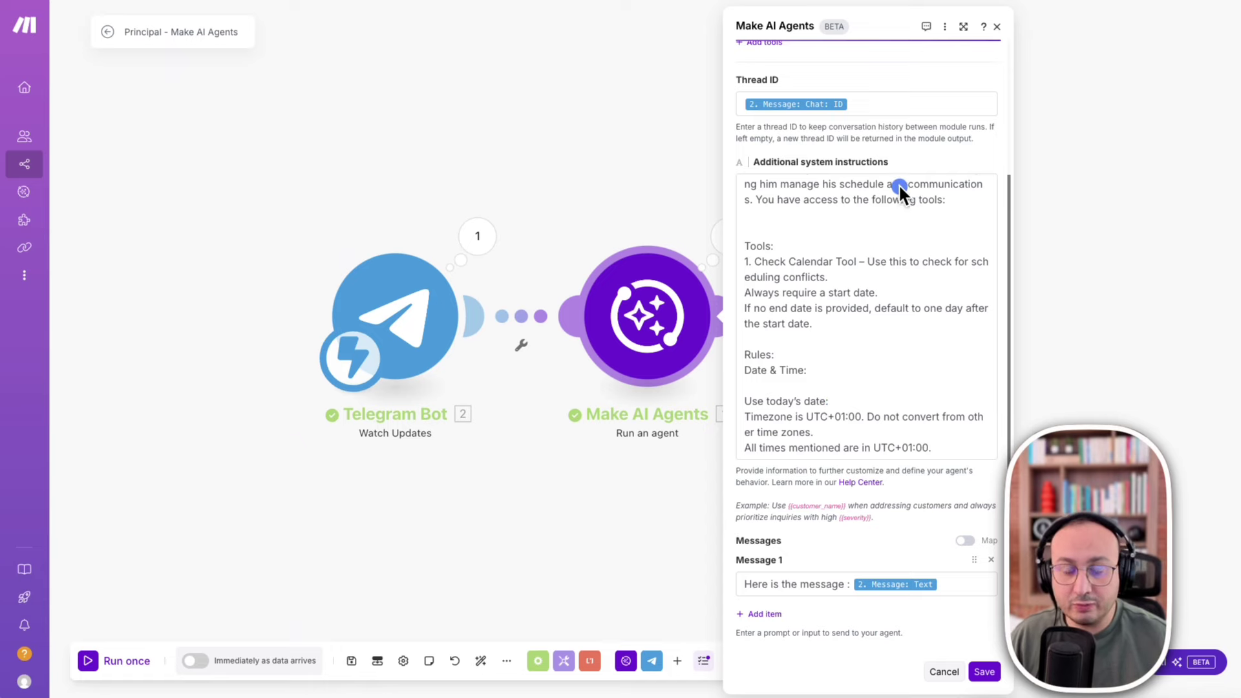
mouse_move(1069, 142)
mouse_down()
mouse_move(836, 368)
mouse_move(841, 406)
mouse_up()
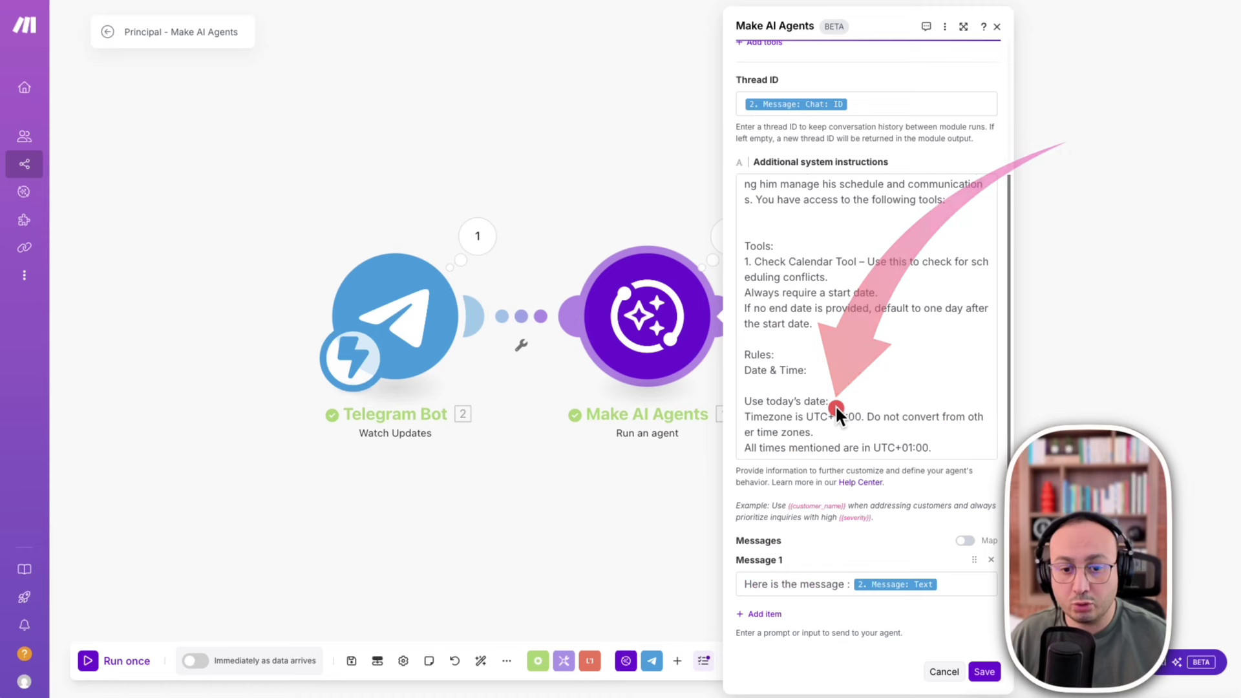
click(840, 402)
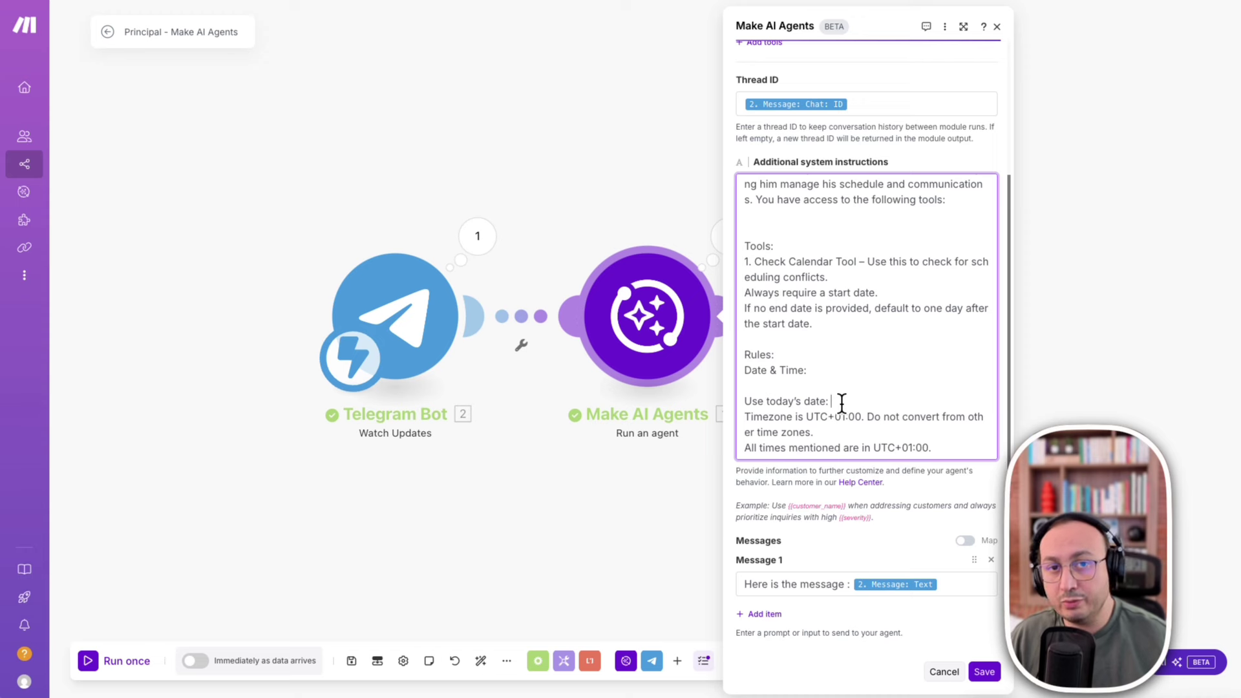
click(838, 402)
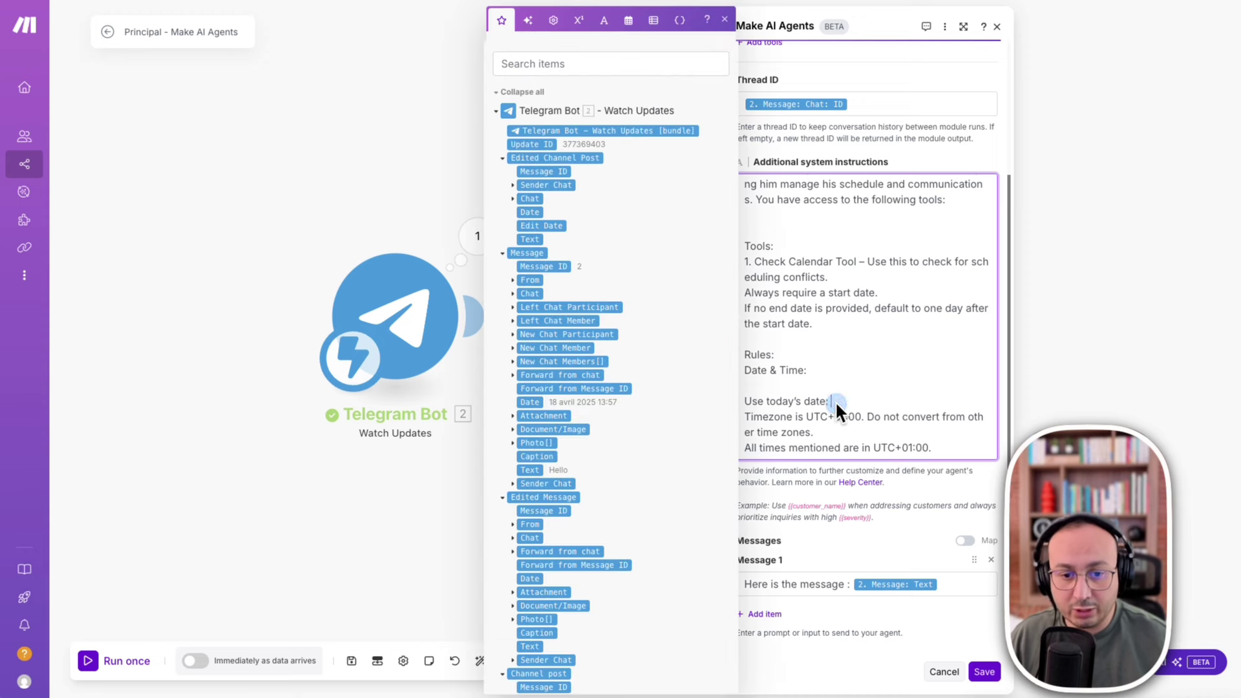
click(628, 20)
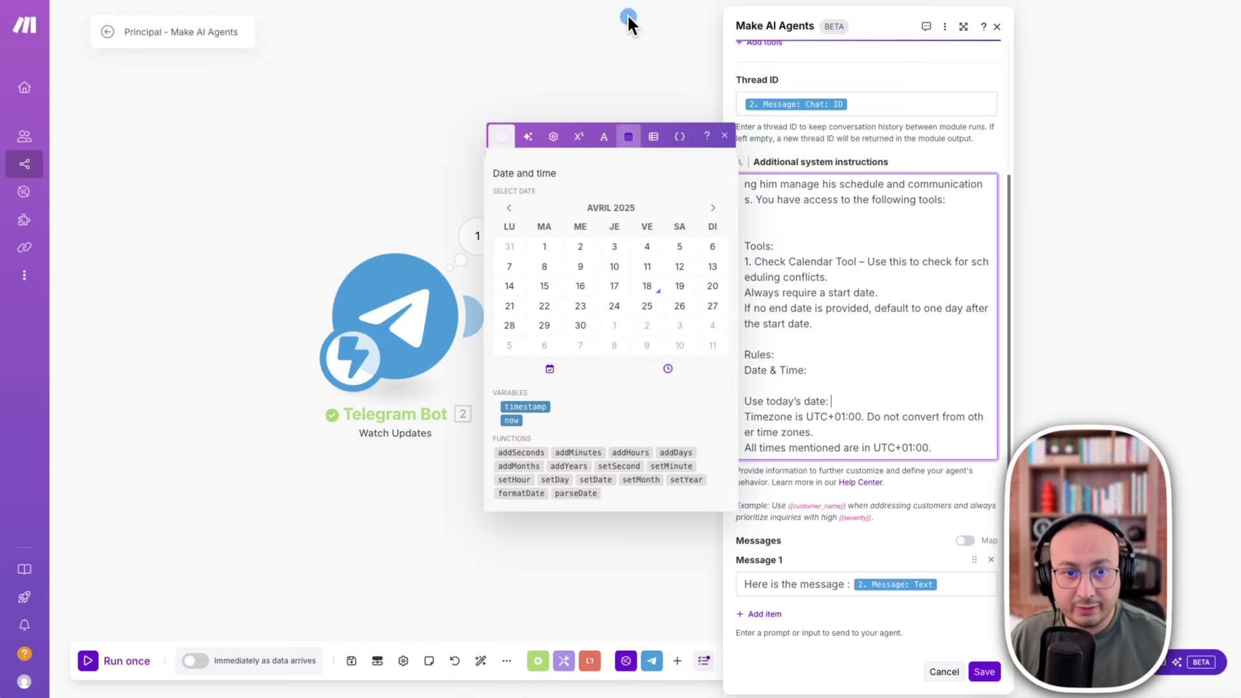
click(510, 420)
click(844, 405)
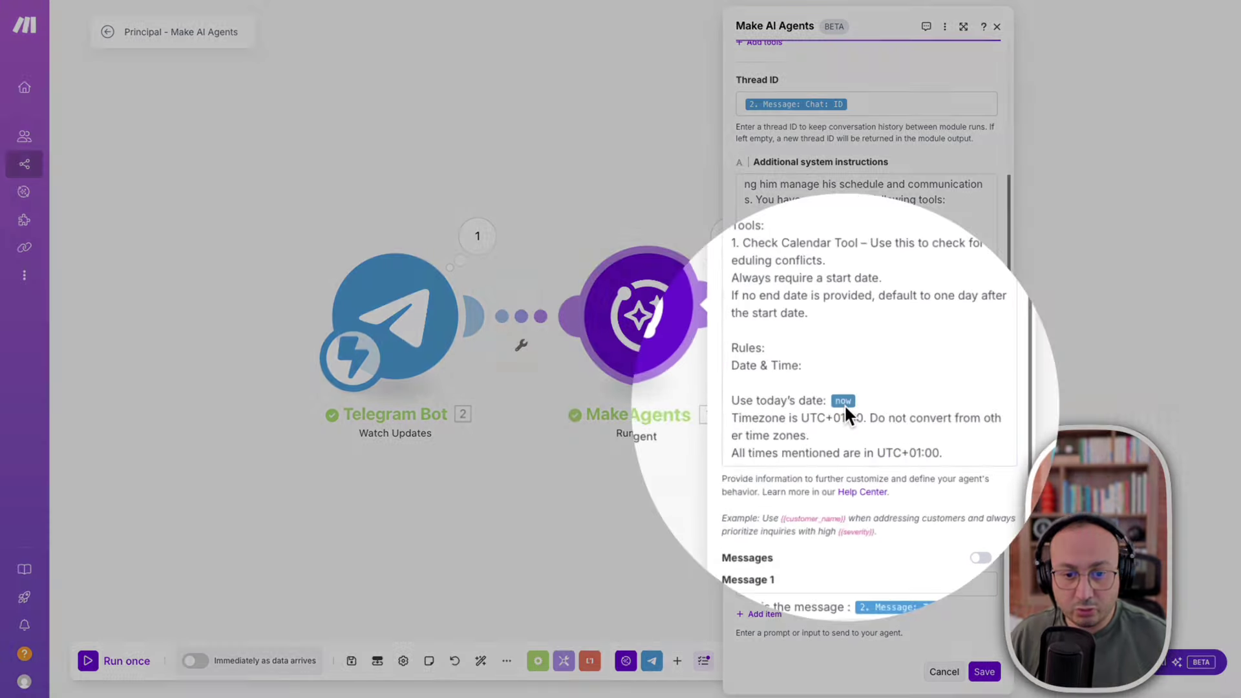
click(844, 405)
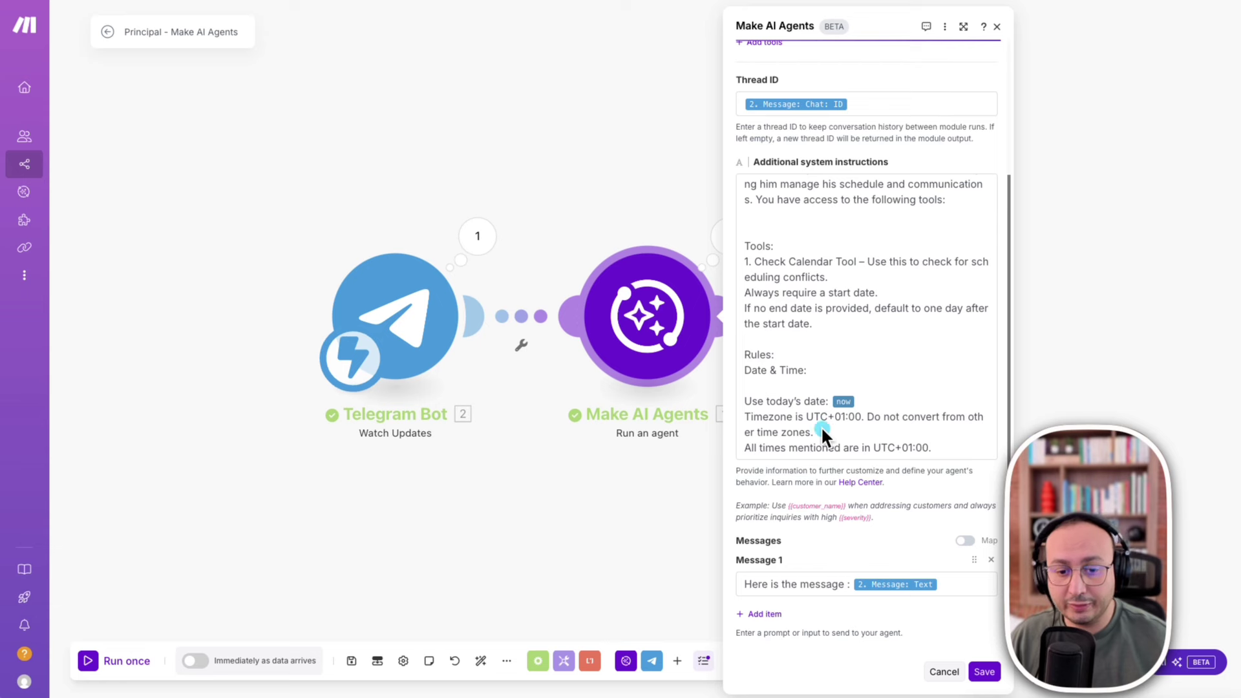
Save the Make AI Agents module settings and the Principal - Make AI Agents scenario, and start a single run.
click(983, 672)
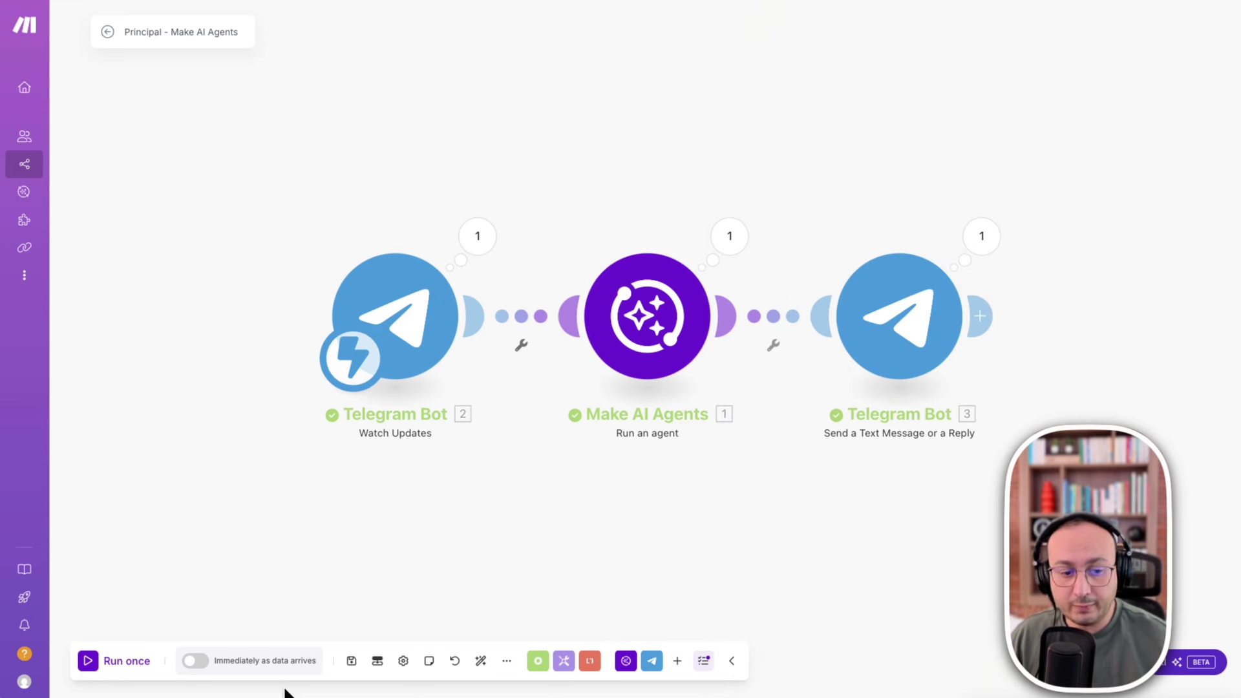
click(350, 662)
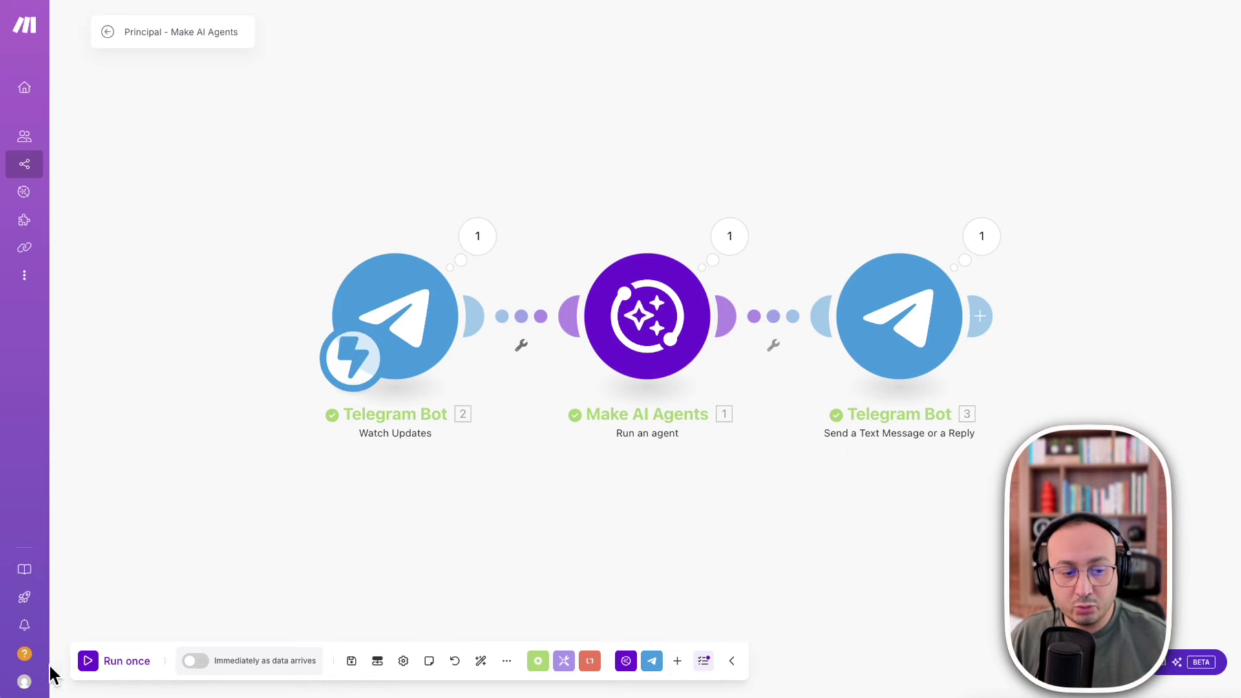
click(88, 661)
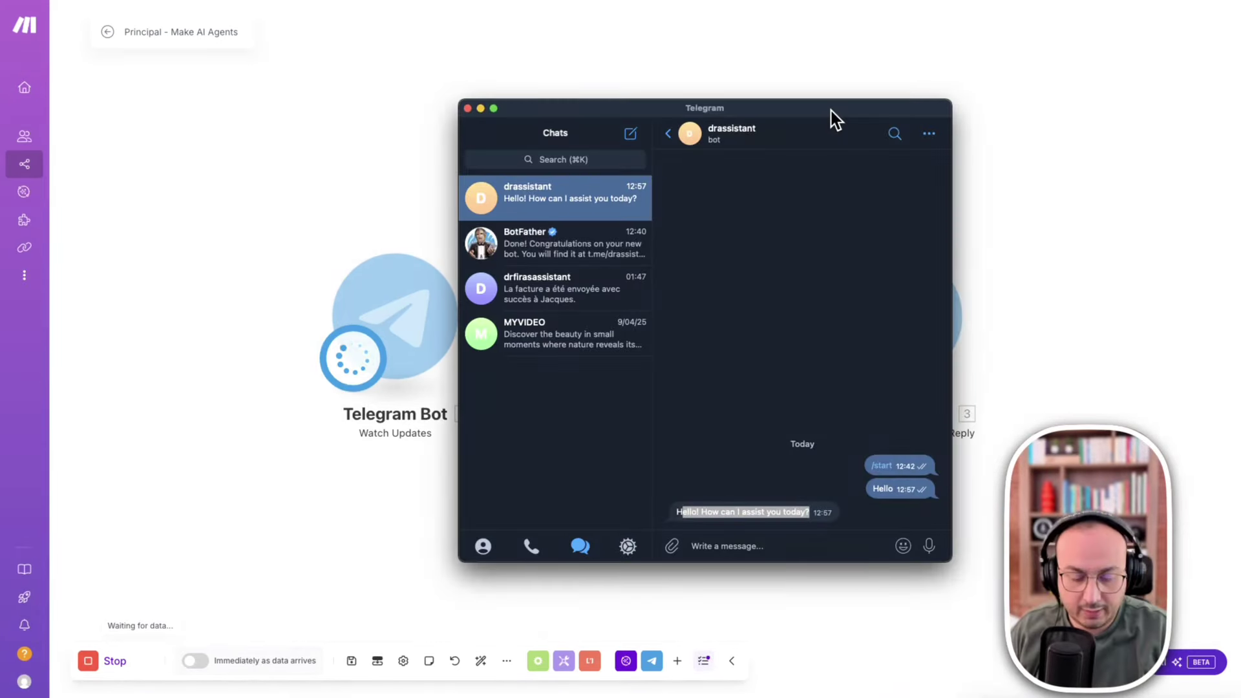
Switch to Telegram and send the drassistant bot "Can you please check my schedule for tomorrow on my Google Calendar?", moving the chat window off the scenario modules.
click(974, 114)
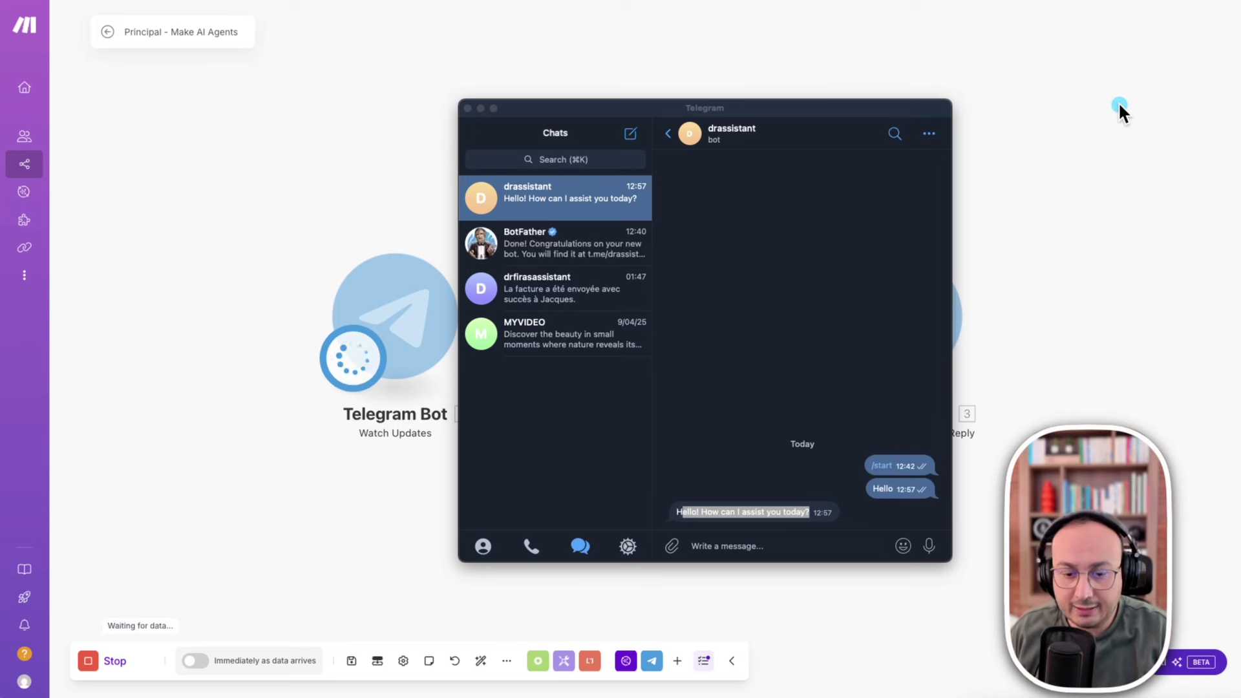
click(704, 548)
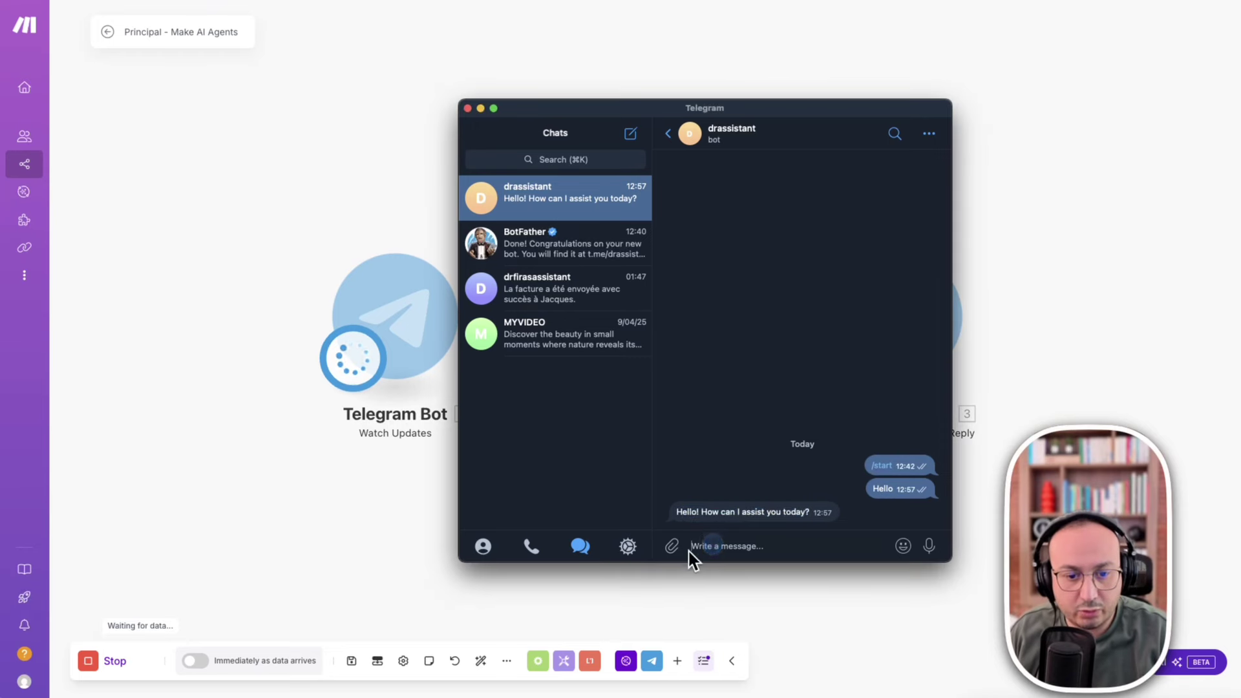
text(Can you please check my schedule for tomorrow on my Google Calendar?)
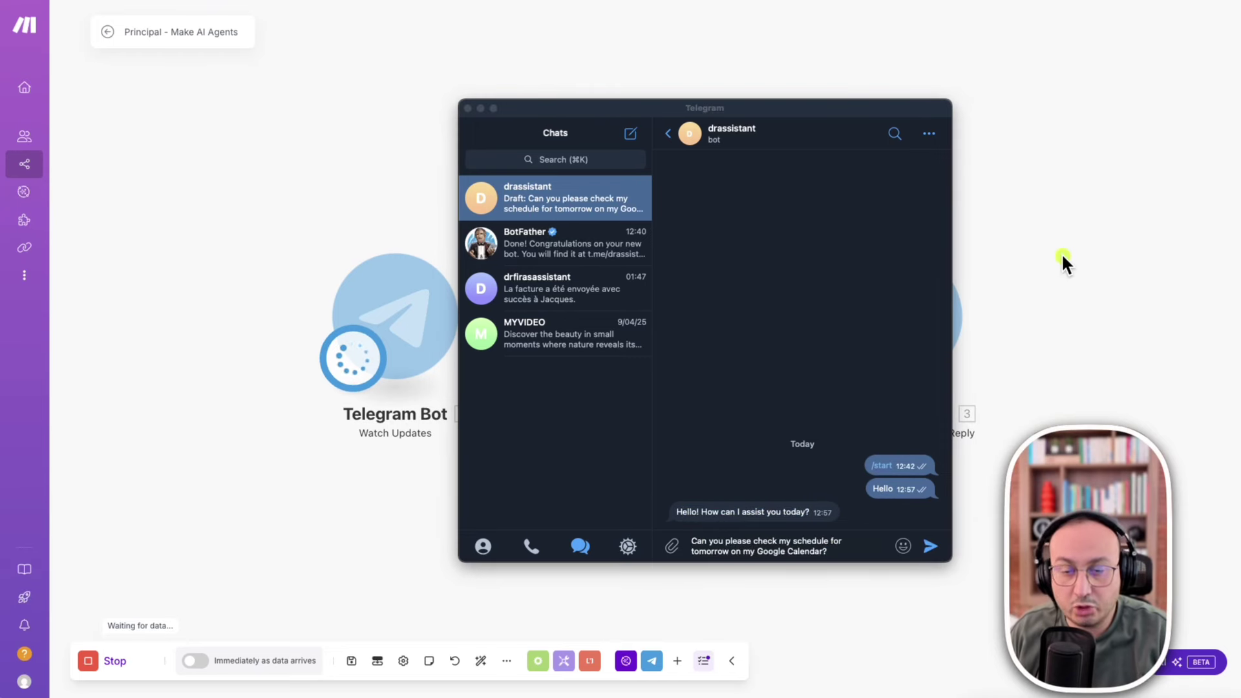
click(1057, 247)
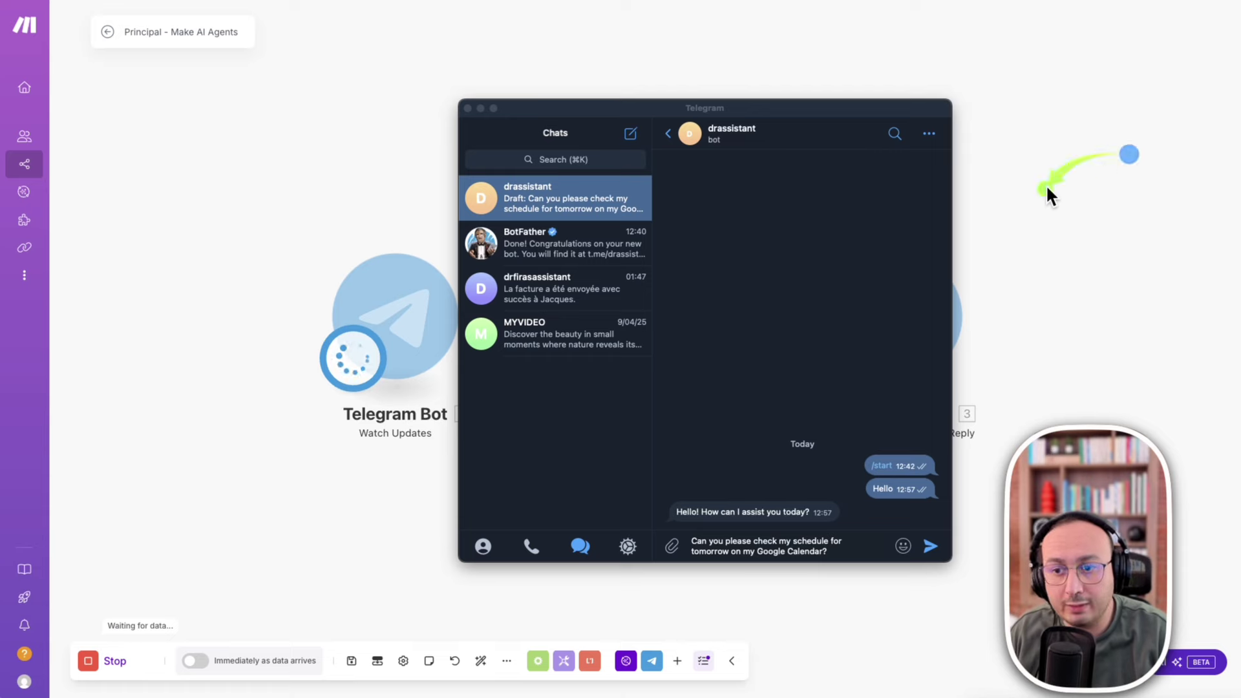
click(931, 547)
drag(850, 111, 473, 138)
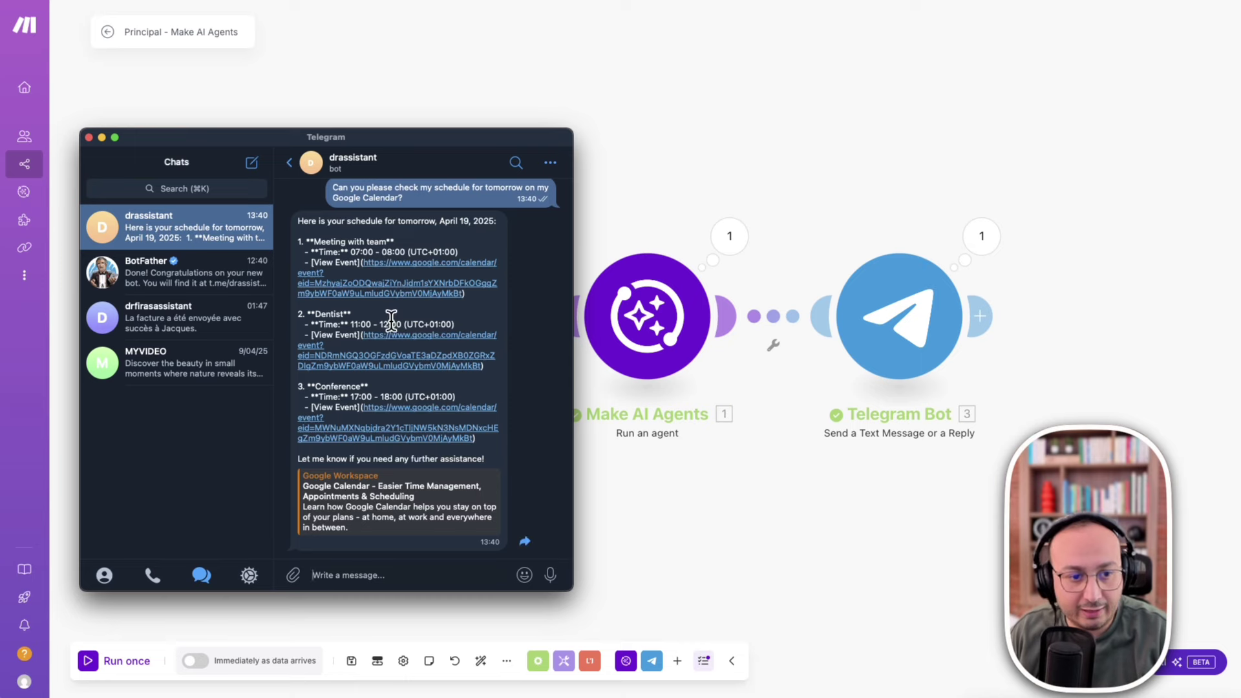
Switch to Sub scenario - Calendar in Make and open the details of its 18 avr. 2025, 14:40:16 run from the history.
click(888, 65)
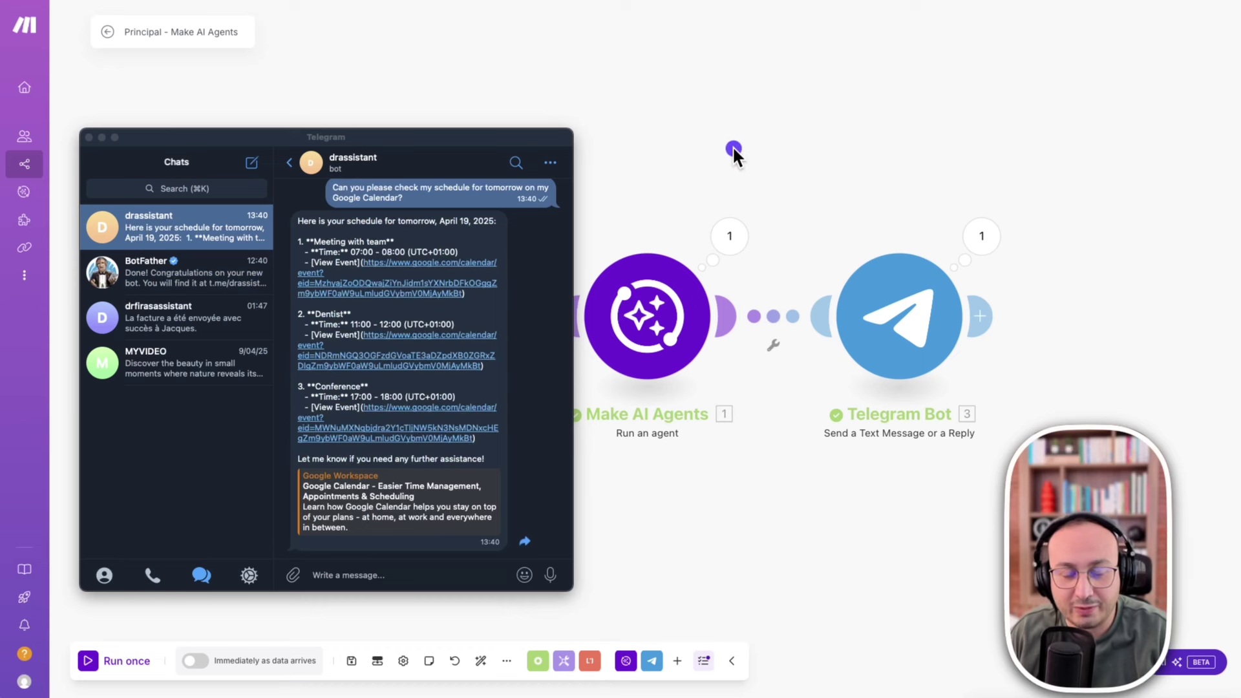
click(739, 136)
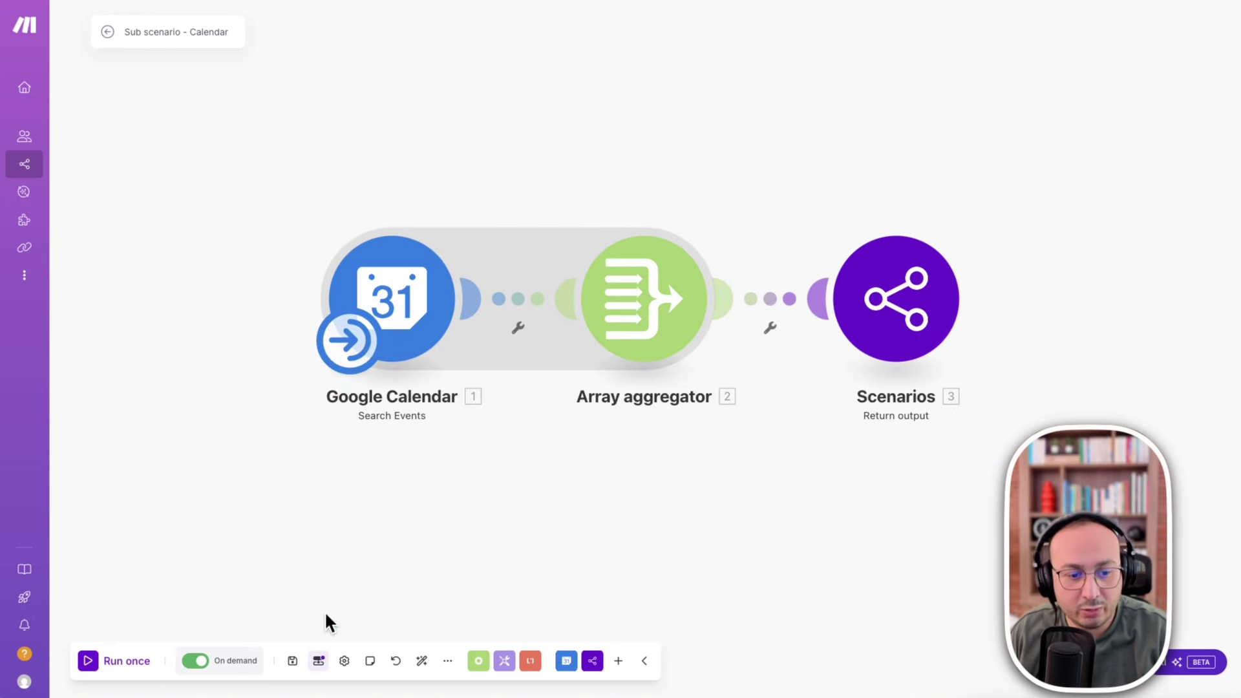
click(106, 33)
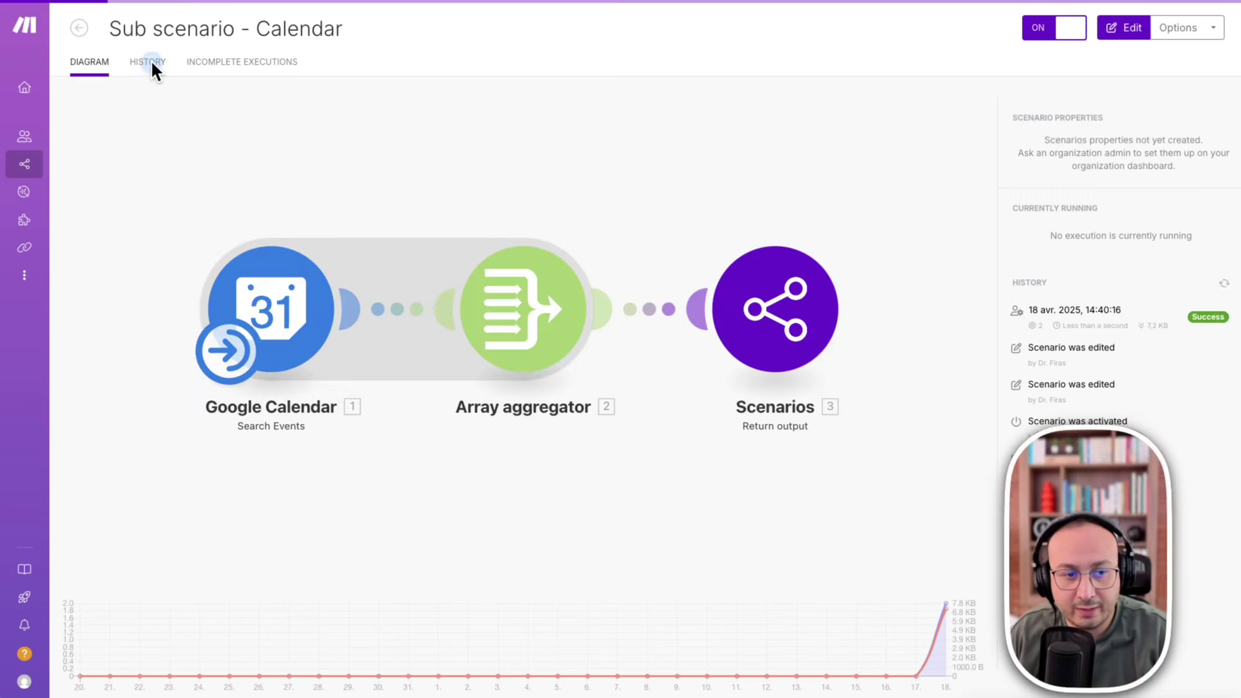
click(150, 62)
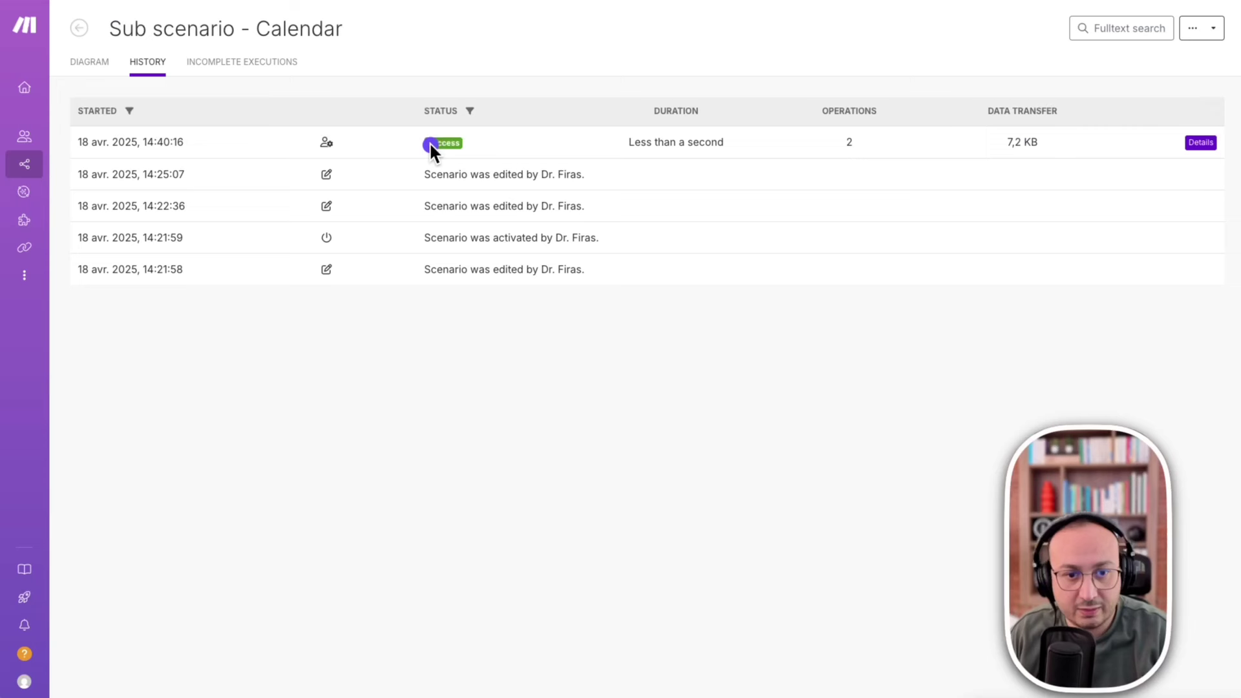
click(1201, 142)
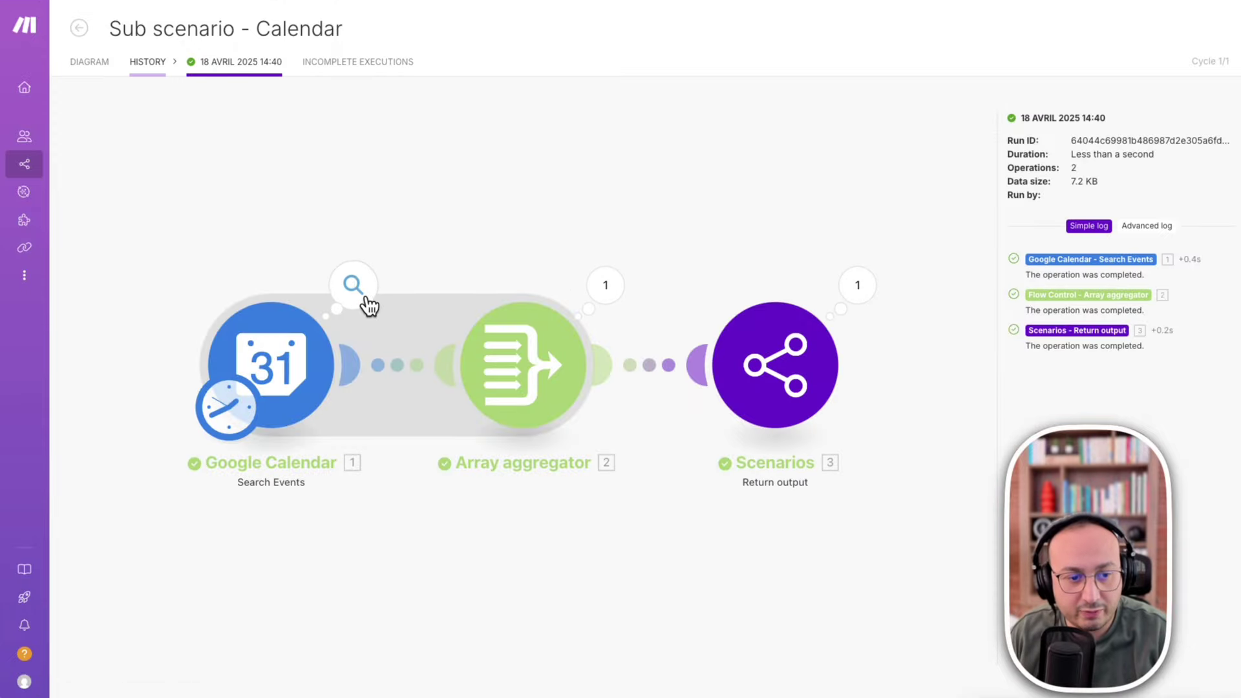
Examine the start and end dates the Google Calendar Search Events module received in this run, and collapse output Bundles 1, 2 and 3.
click(355, 285)
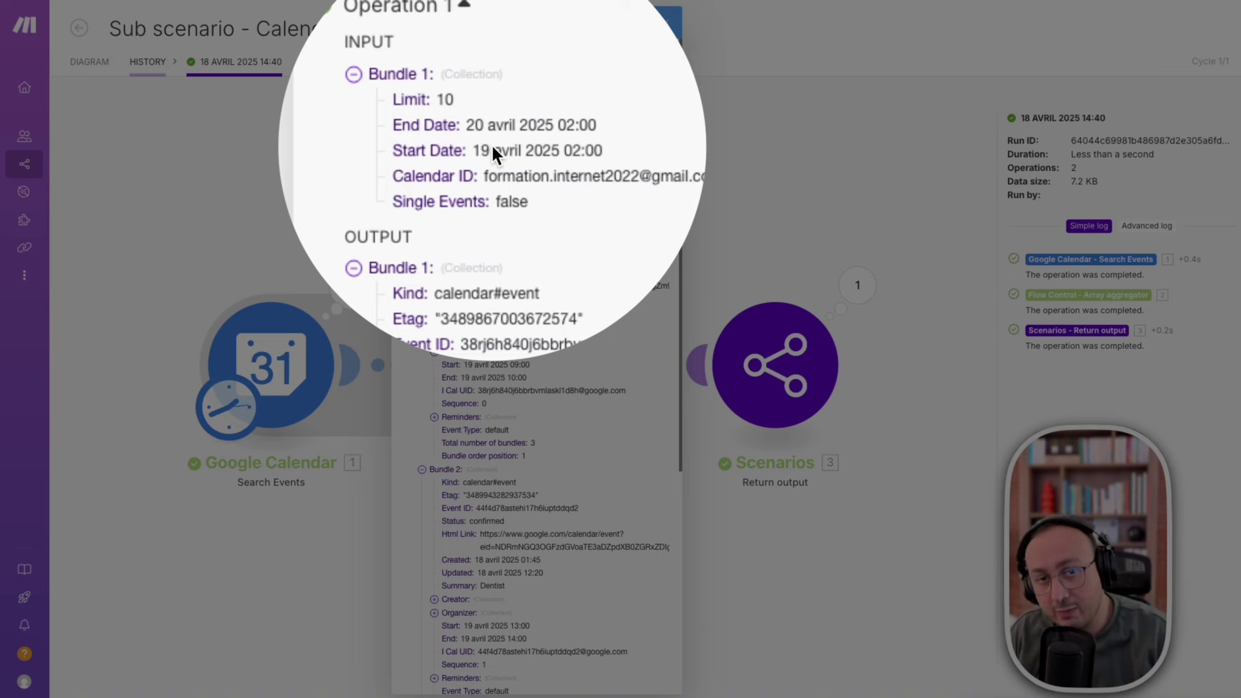
click(491, 144)
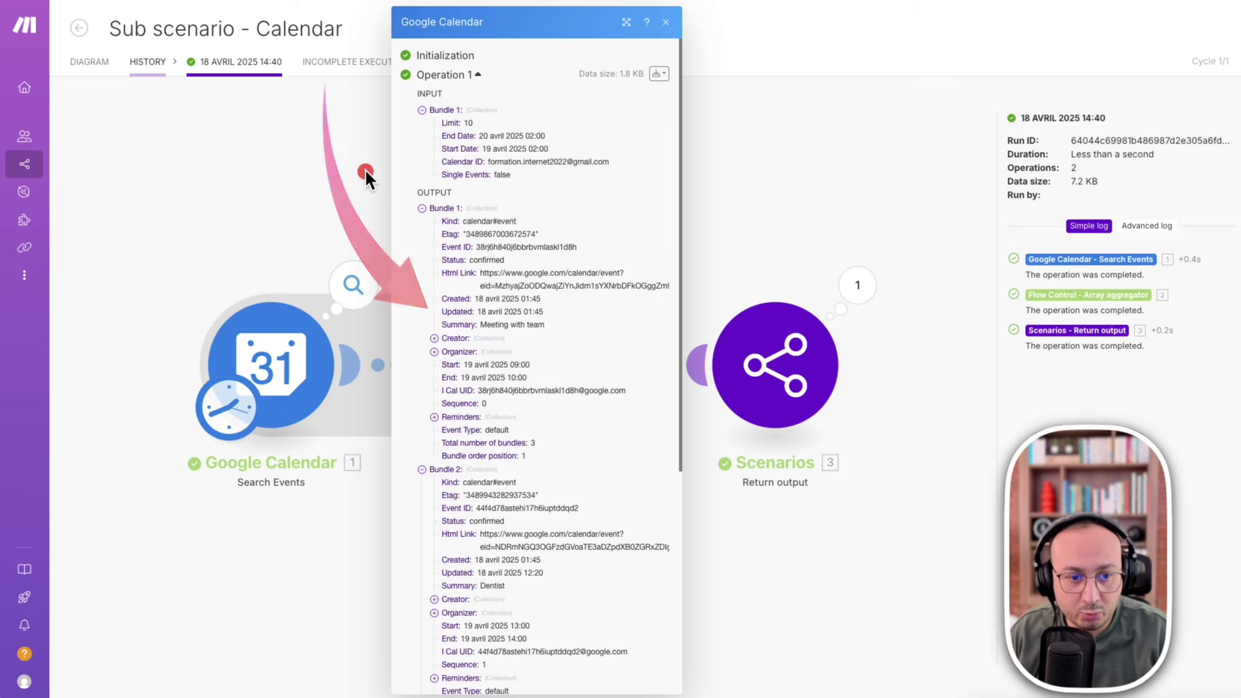
click(422, 208)
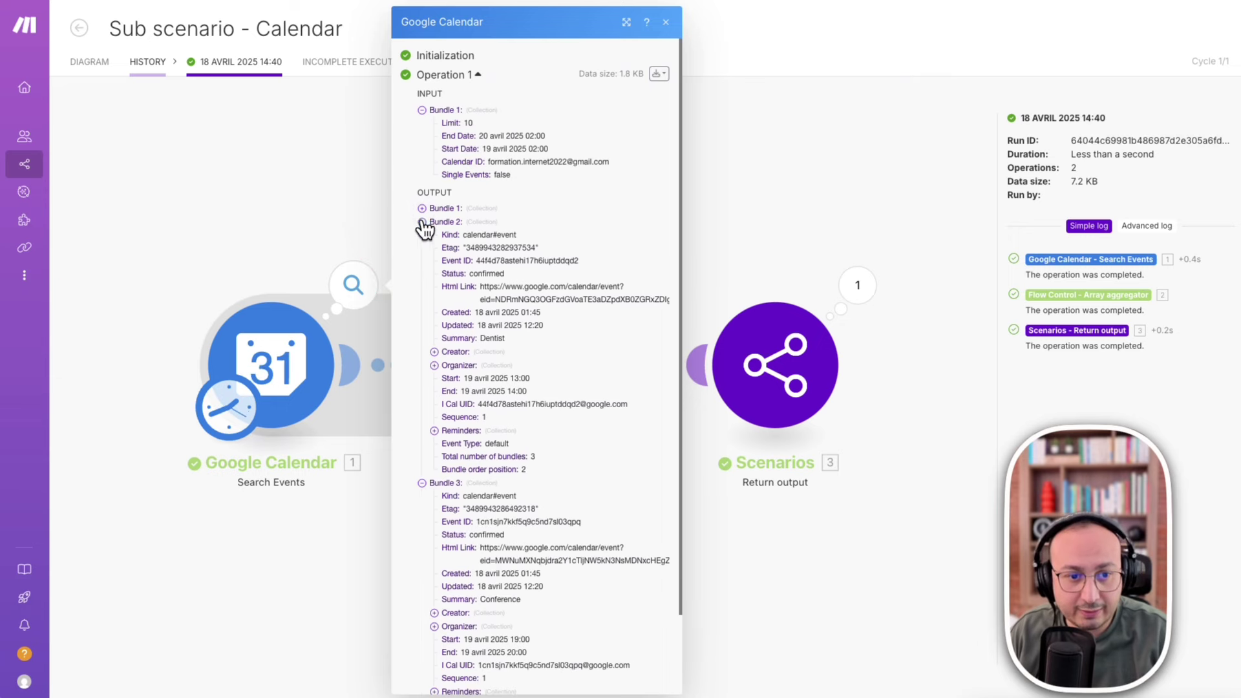
click(422, 235)
click(422, 248)
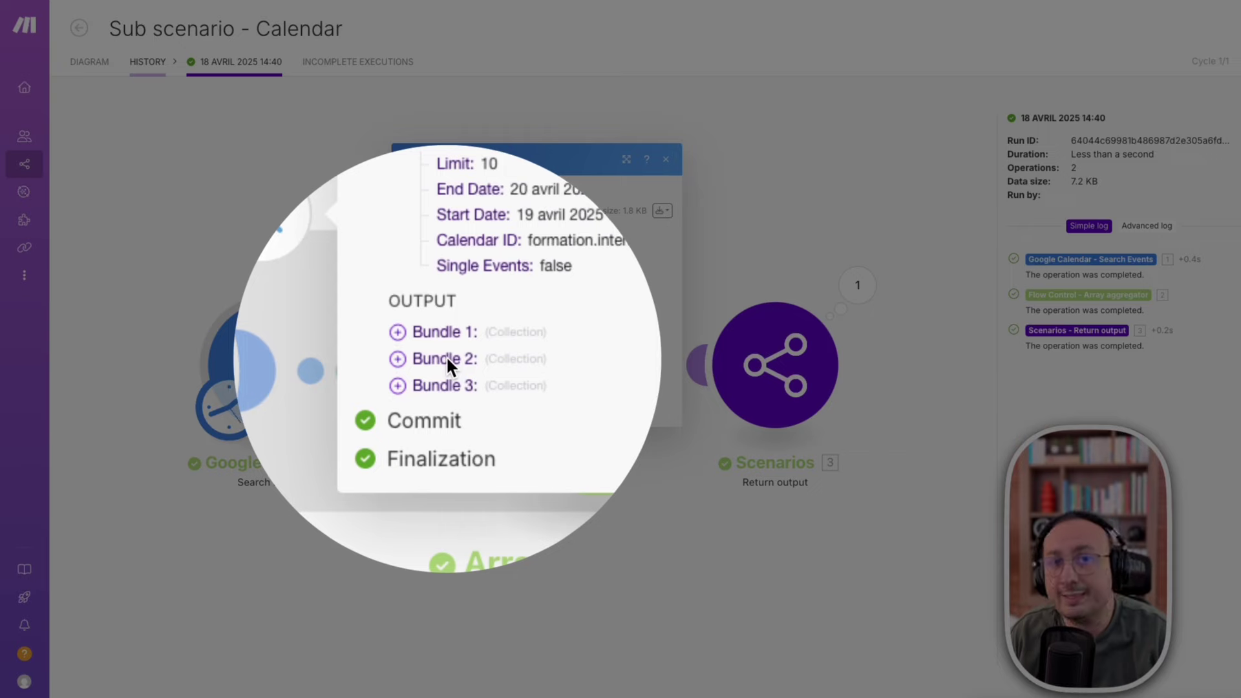
Review the output bundles of the Google Calendar search in the run history and close its details.
click(446, 359)
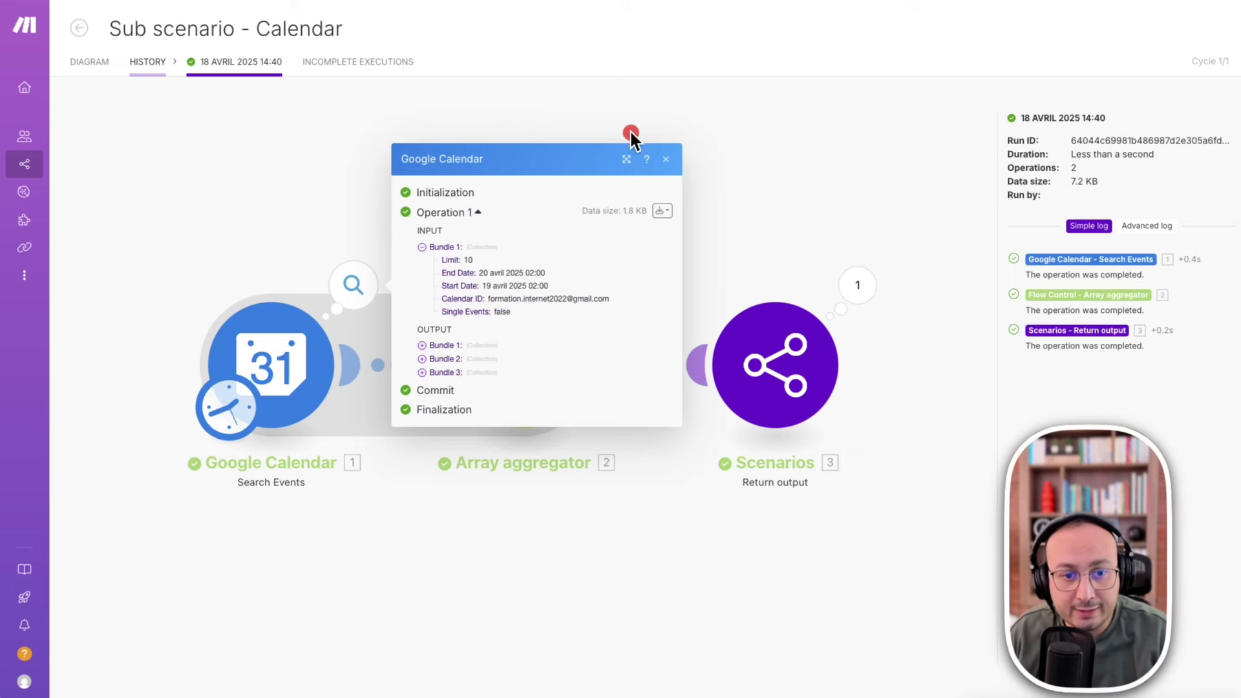
click(669, 160)
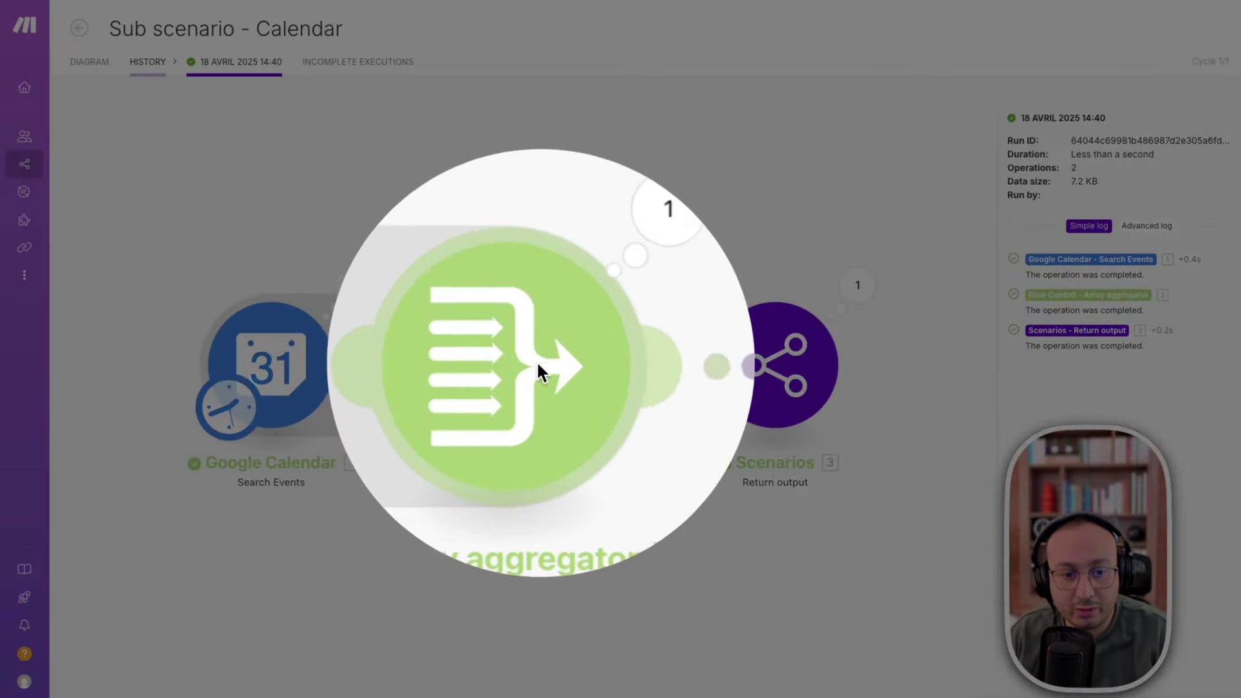
click(486, 274)
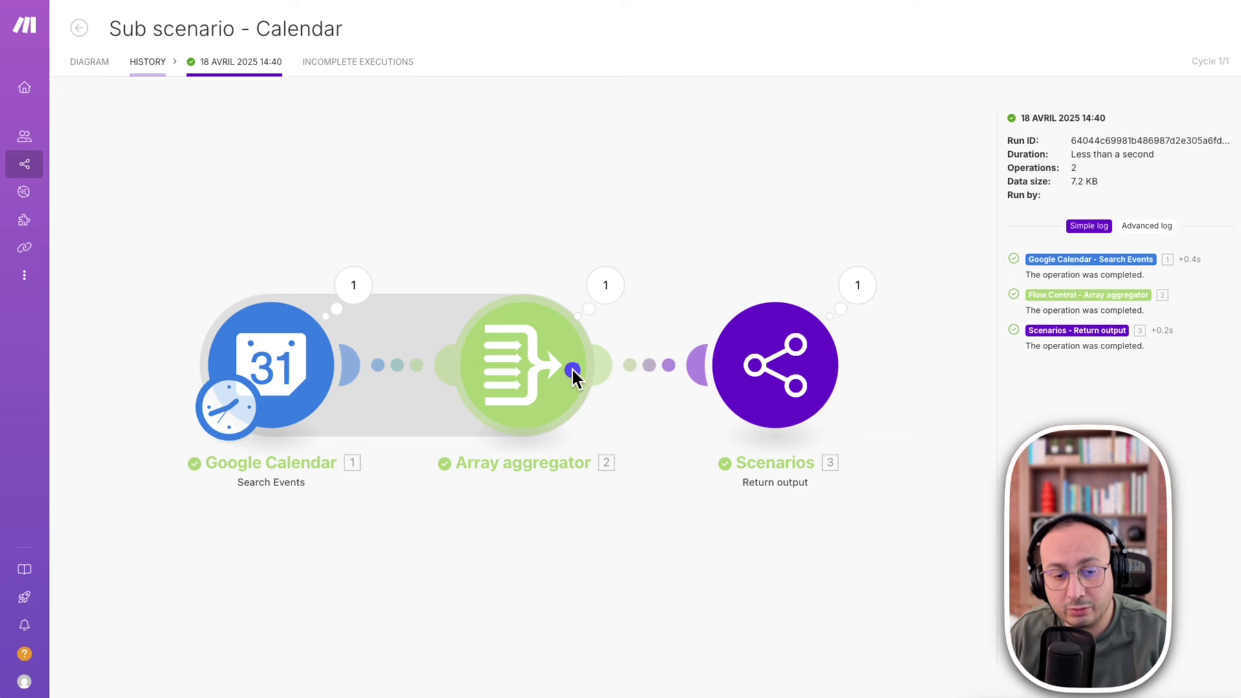
Examine each of the calendar_events collections in the output of the Scenarios Return output module.
click(865, 284)
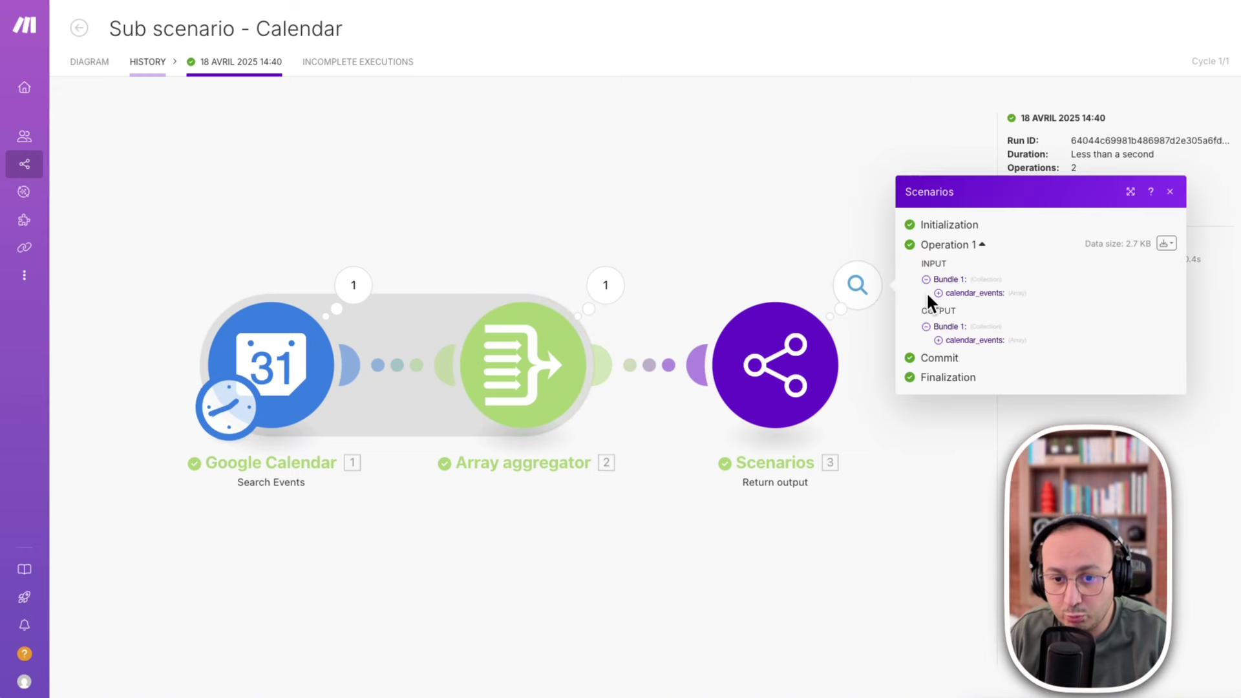
click(938, 340)
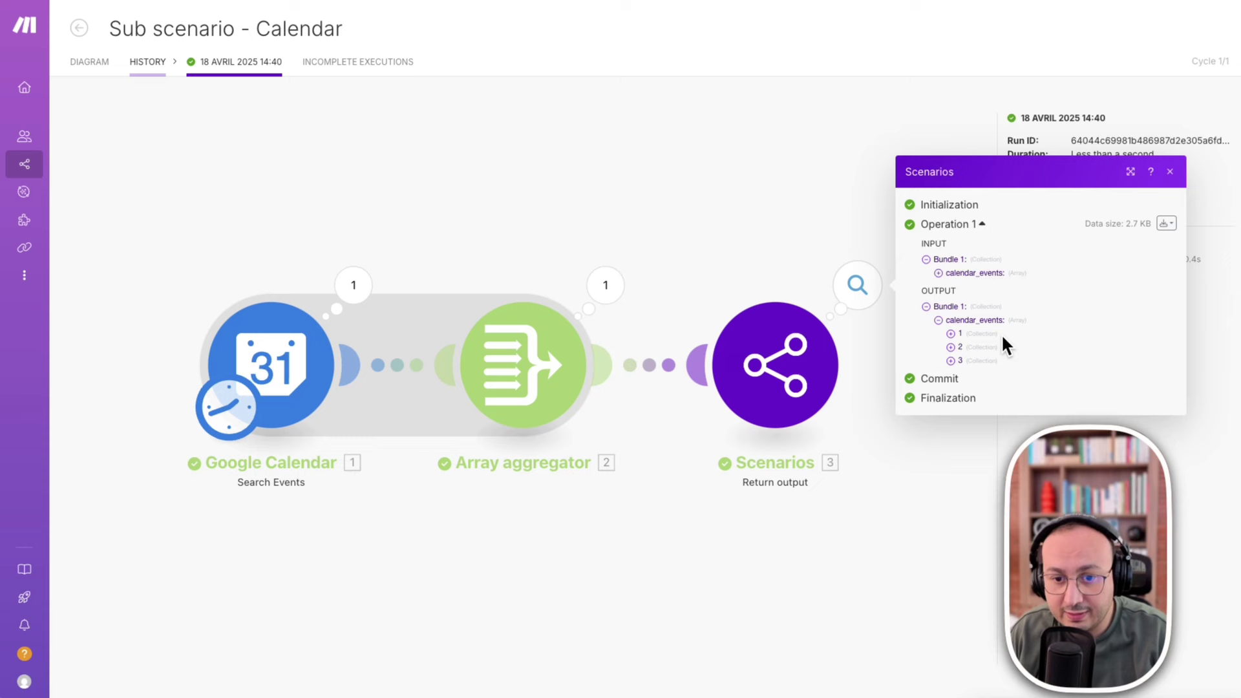
click(950, 335)
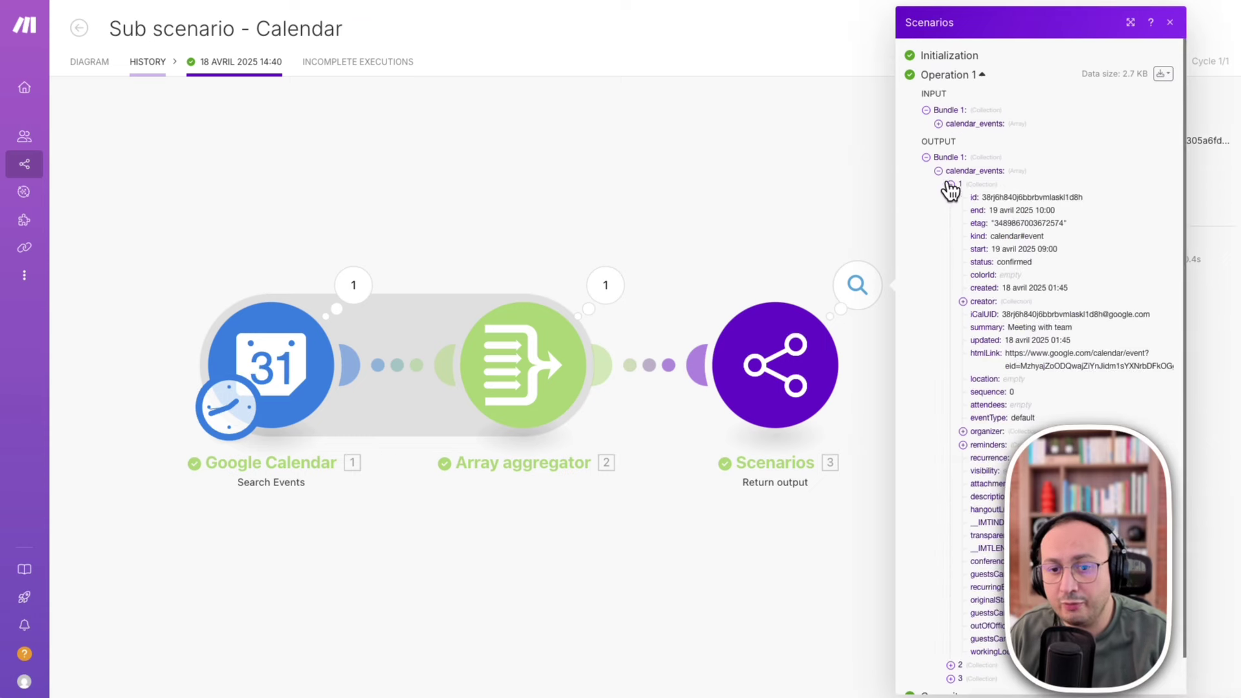
click(940, 171)
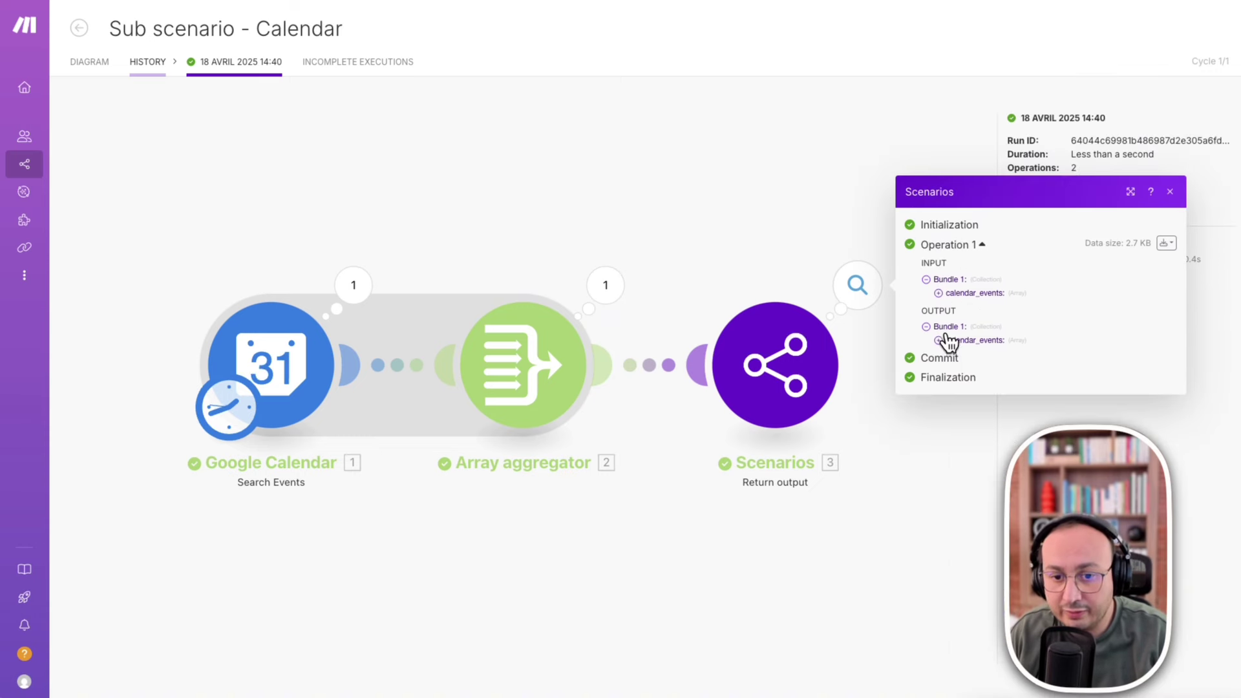
click(939, 340)
click(948, 184)
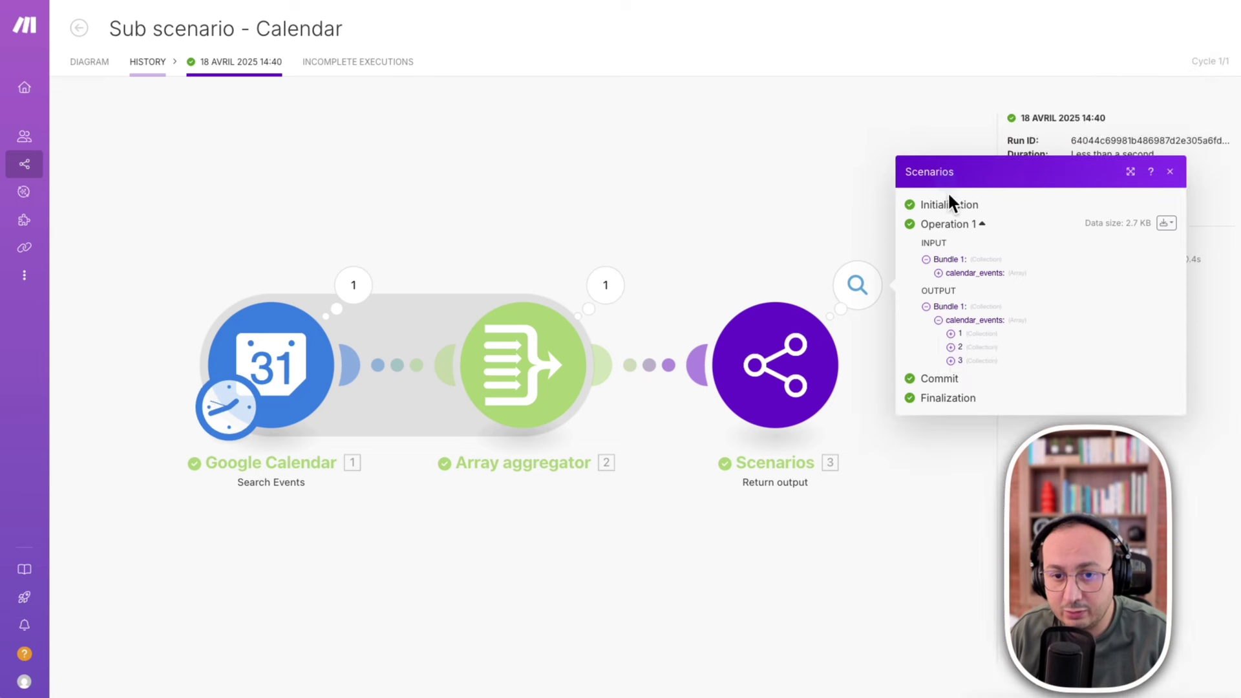
click(950, 346)
click(950, 198)
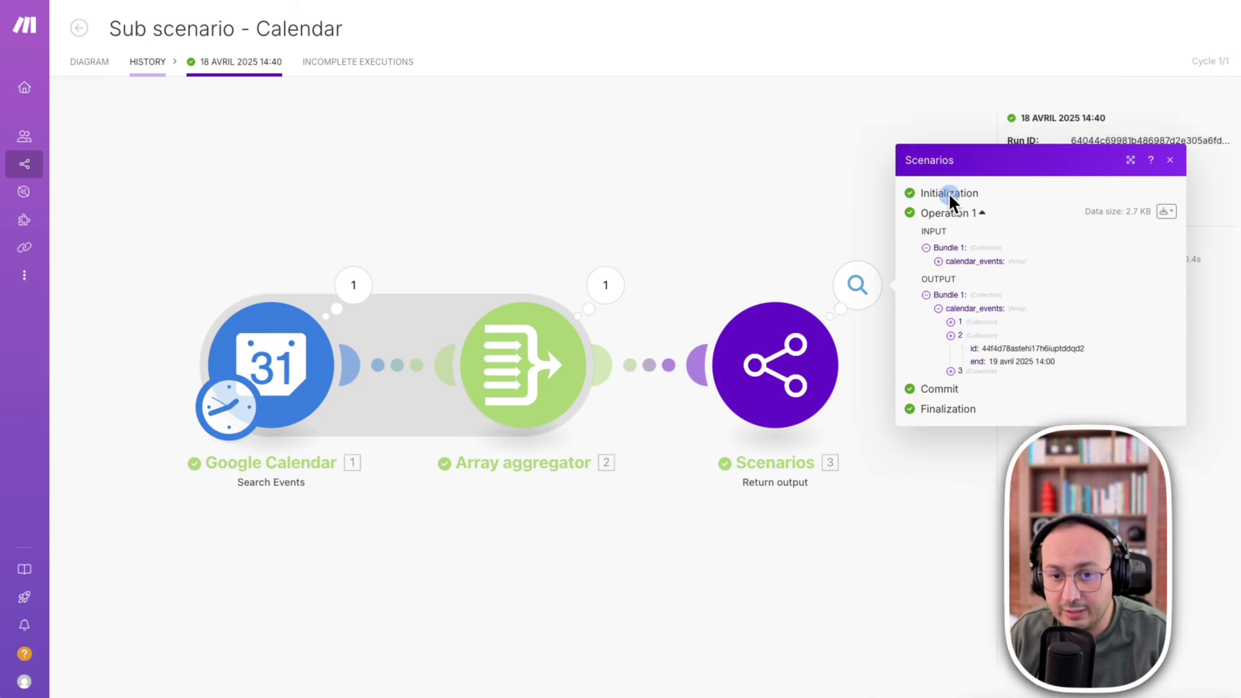
click(950, 360)
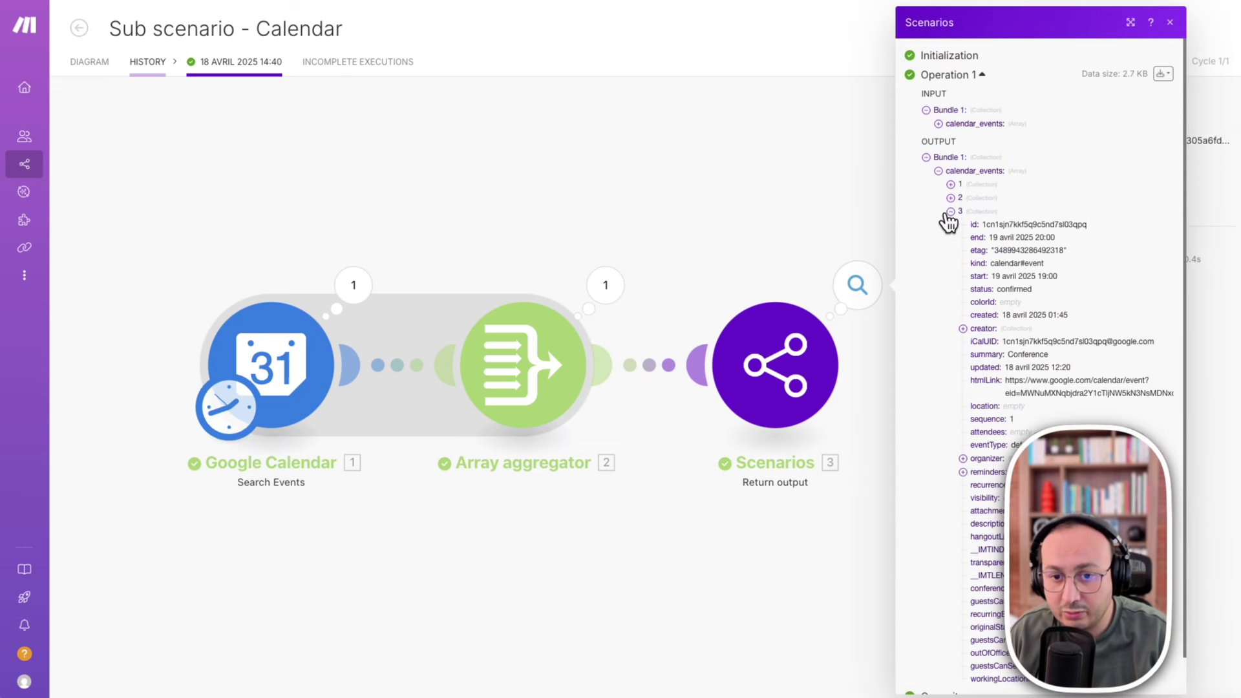
click(950, 212)
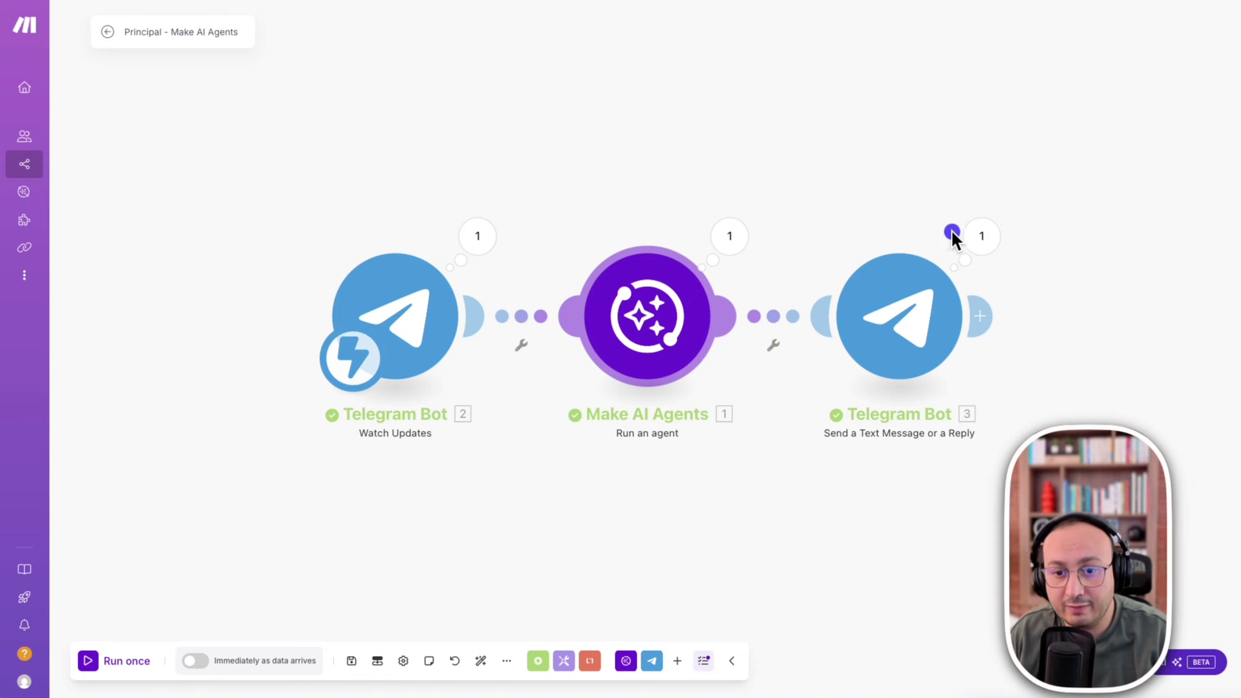
In the Principal - Make AI Agents scenario, read the text output by the final Telegram Bot module and close its details.
click(979, 238)
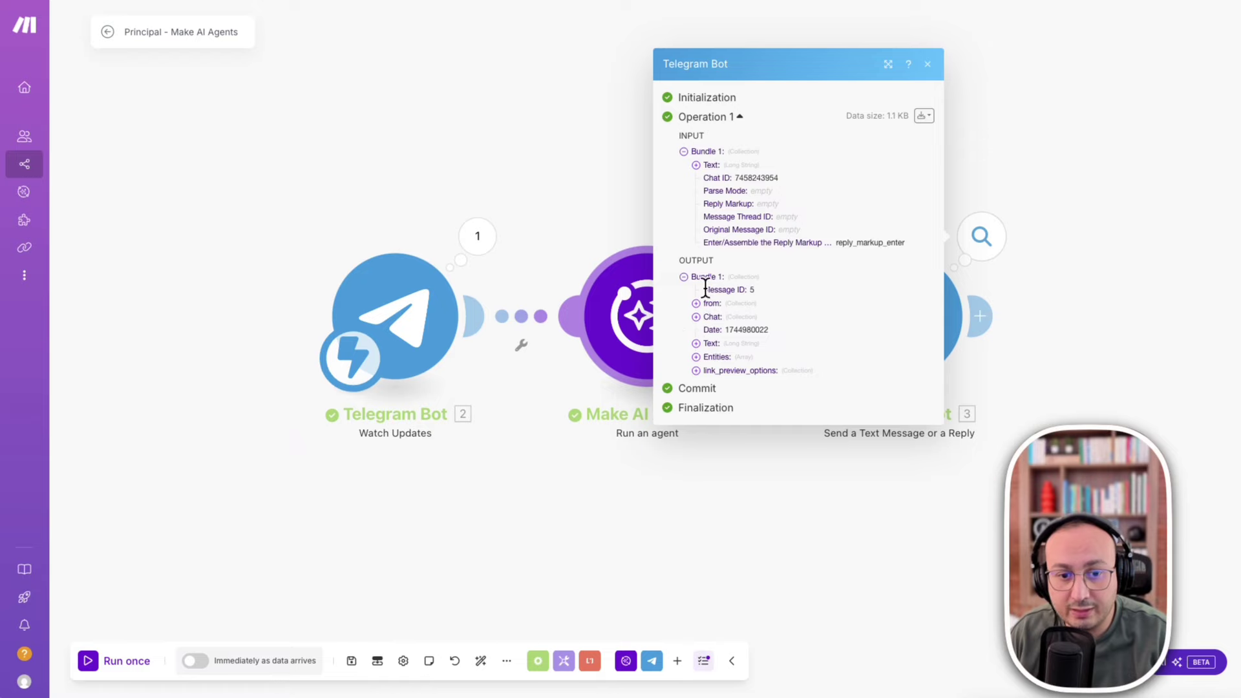
click(696, 343)
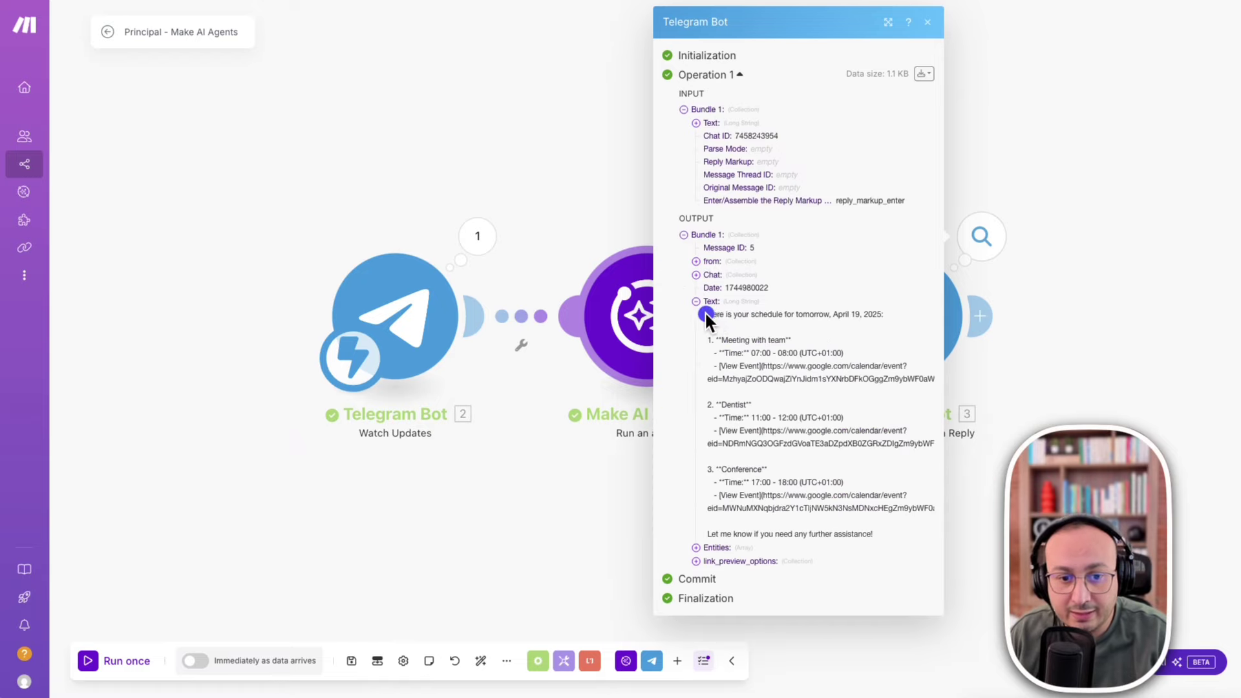
drag(704, 311, 835, 312)
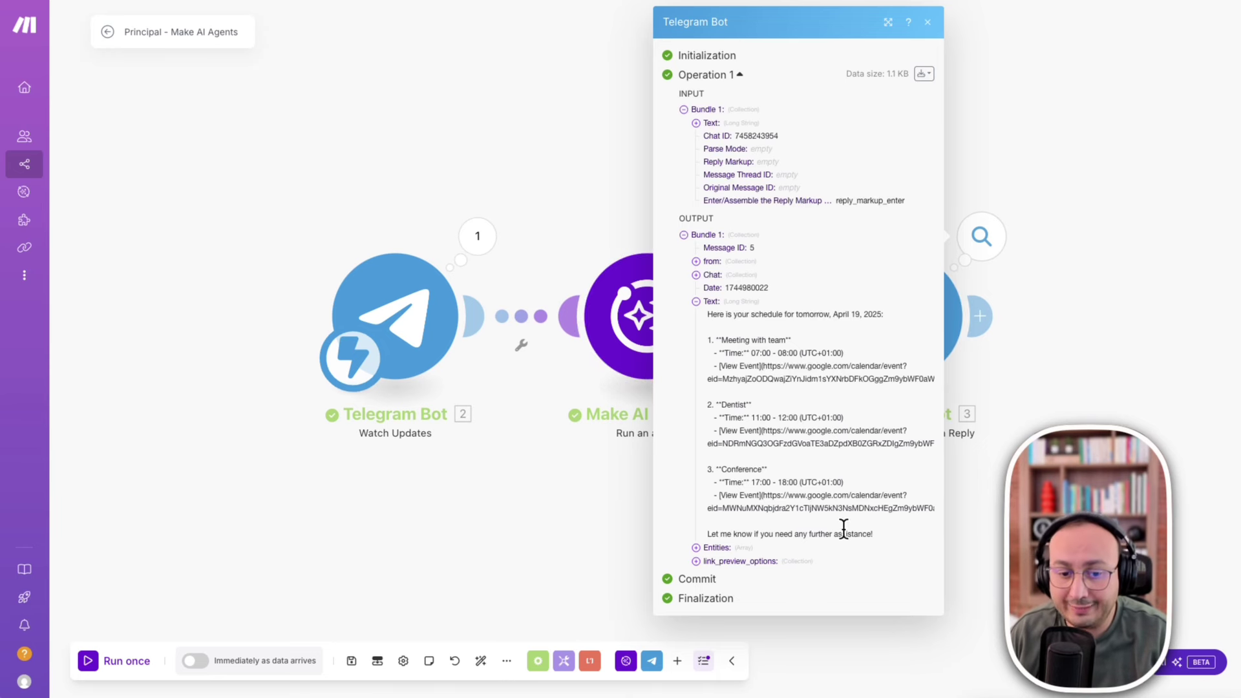
click(534, 139)
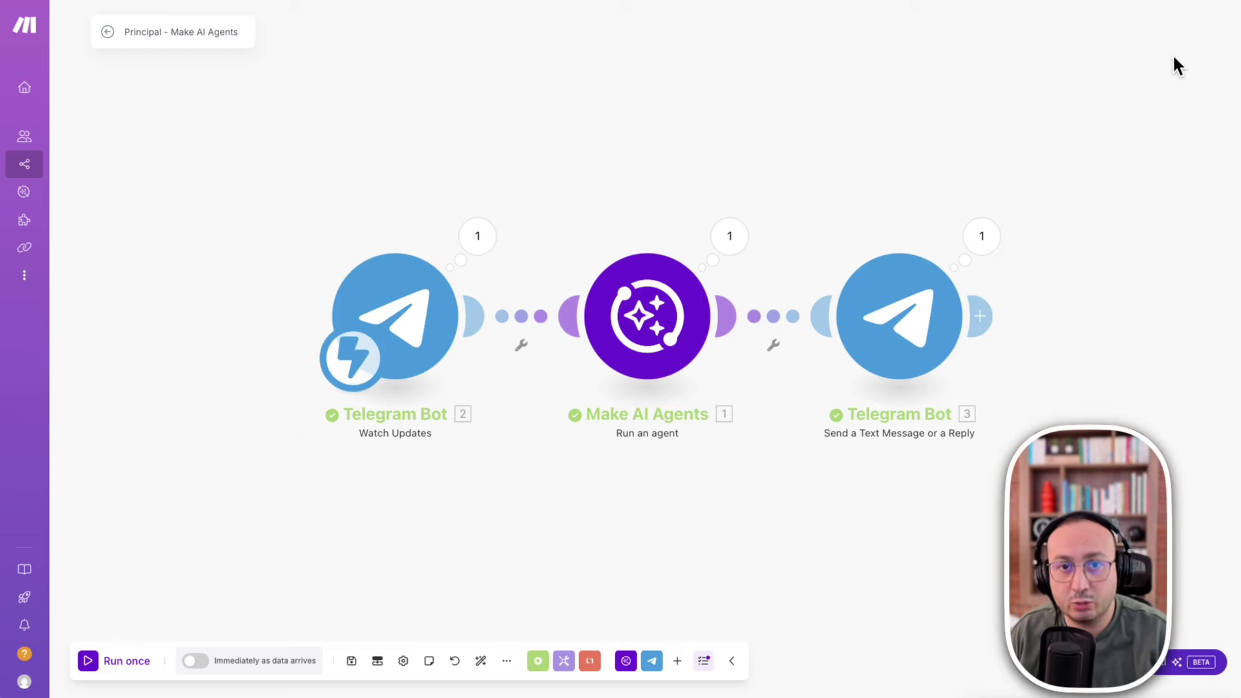
Open the Make AI Agents module's settings and review its additional tools section.
click(641, 299)
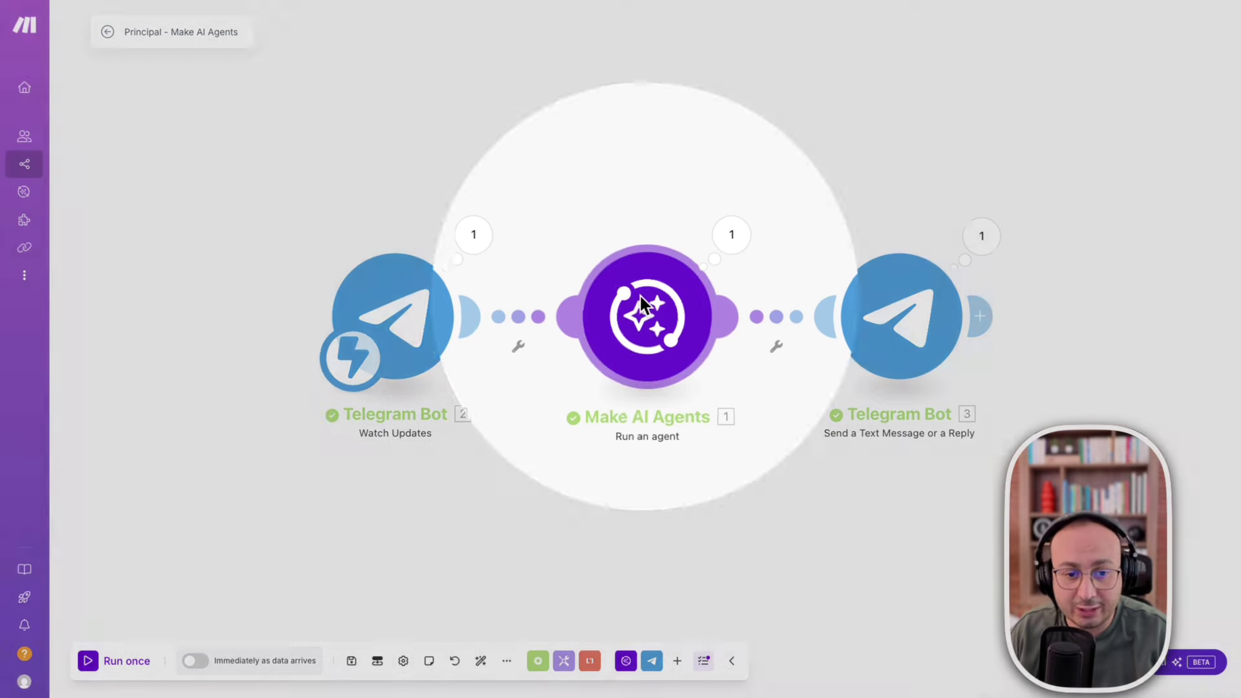
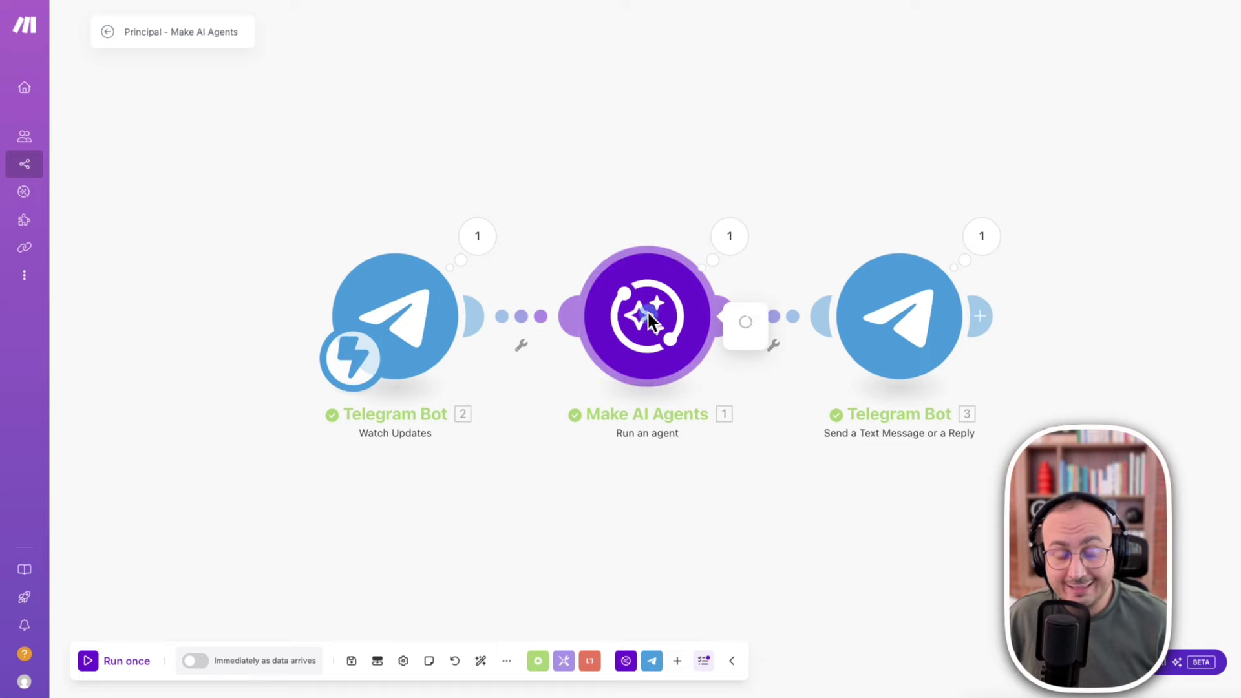
click(645, 313)
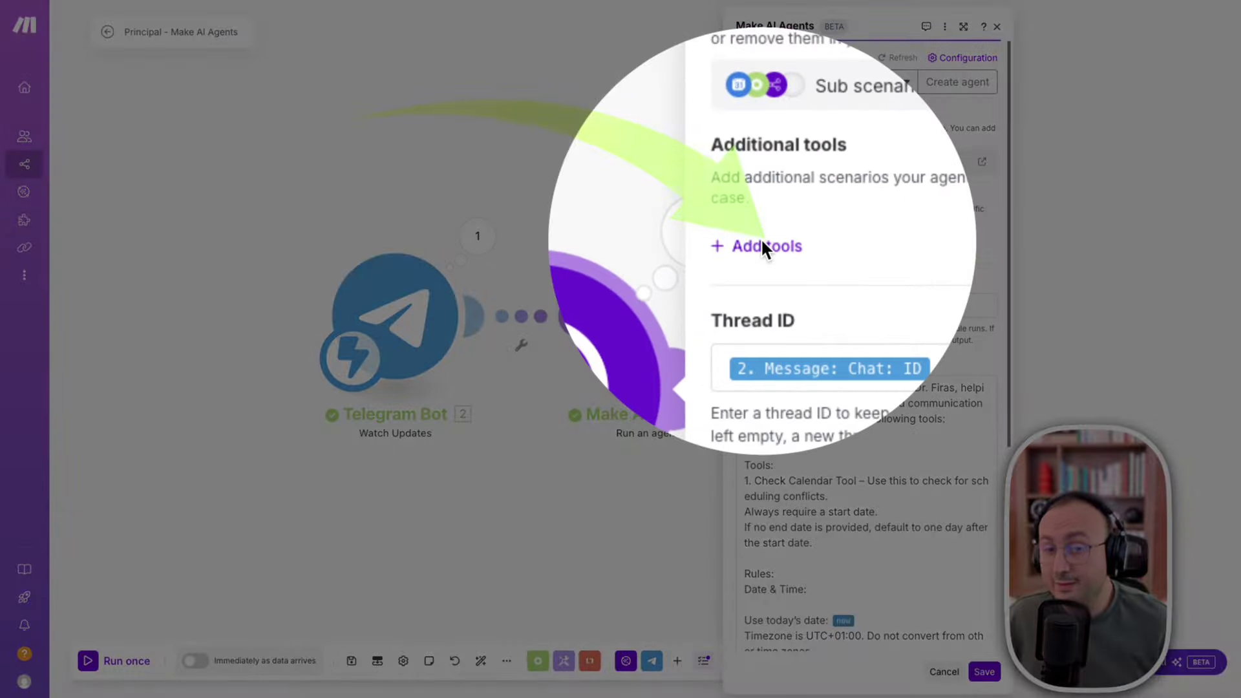
click(763, 244)
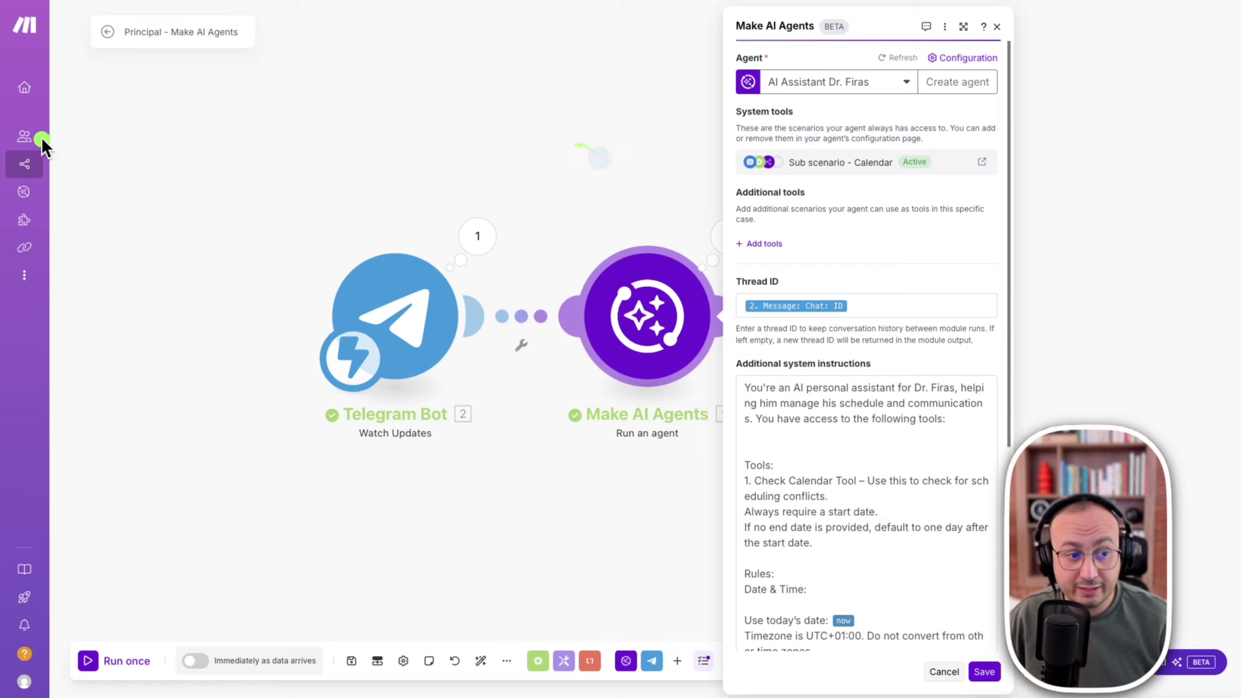
Close the agent module's settings and open the list of all scenarios in a new browser tab.
drag(444, 129, 383, 132)
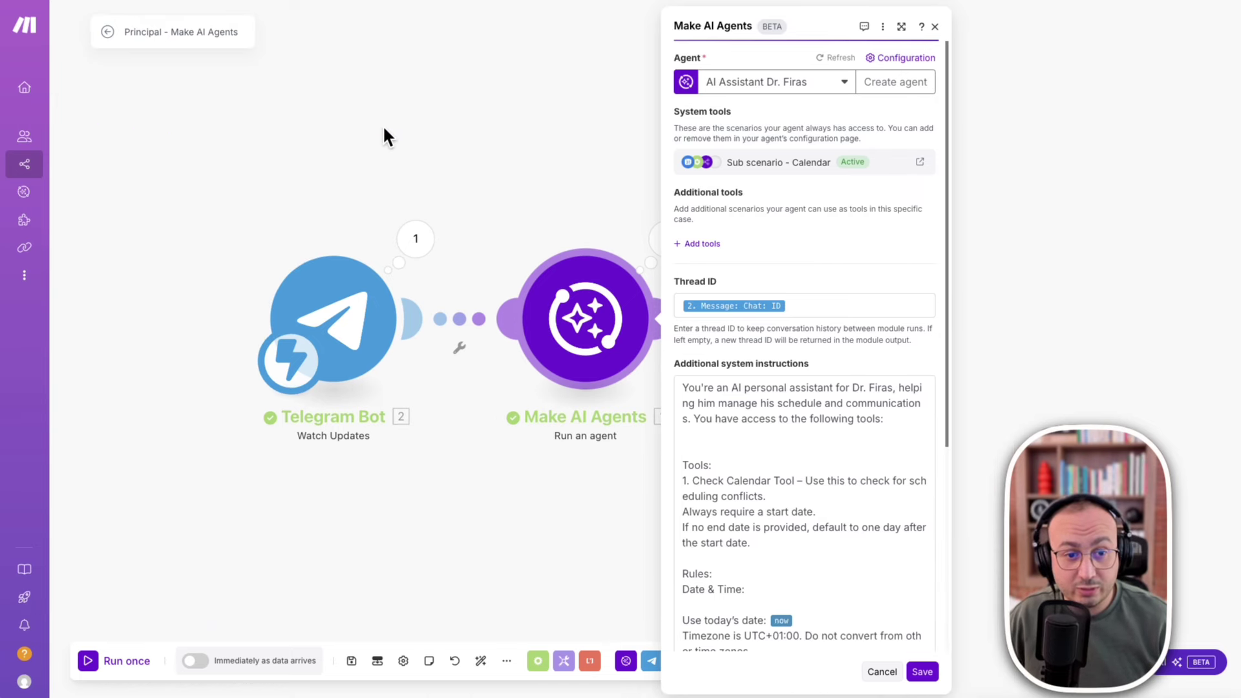
click(155, 138)
right_click(57, 162)
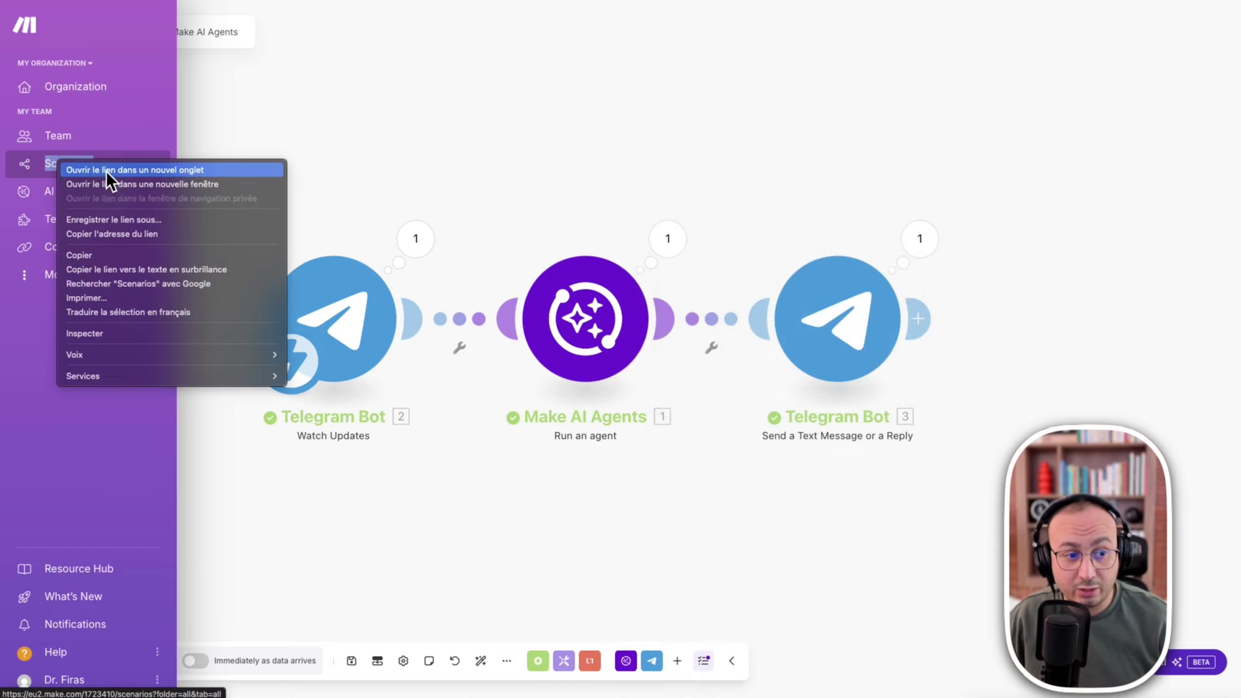
click(110, 171)
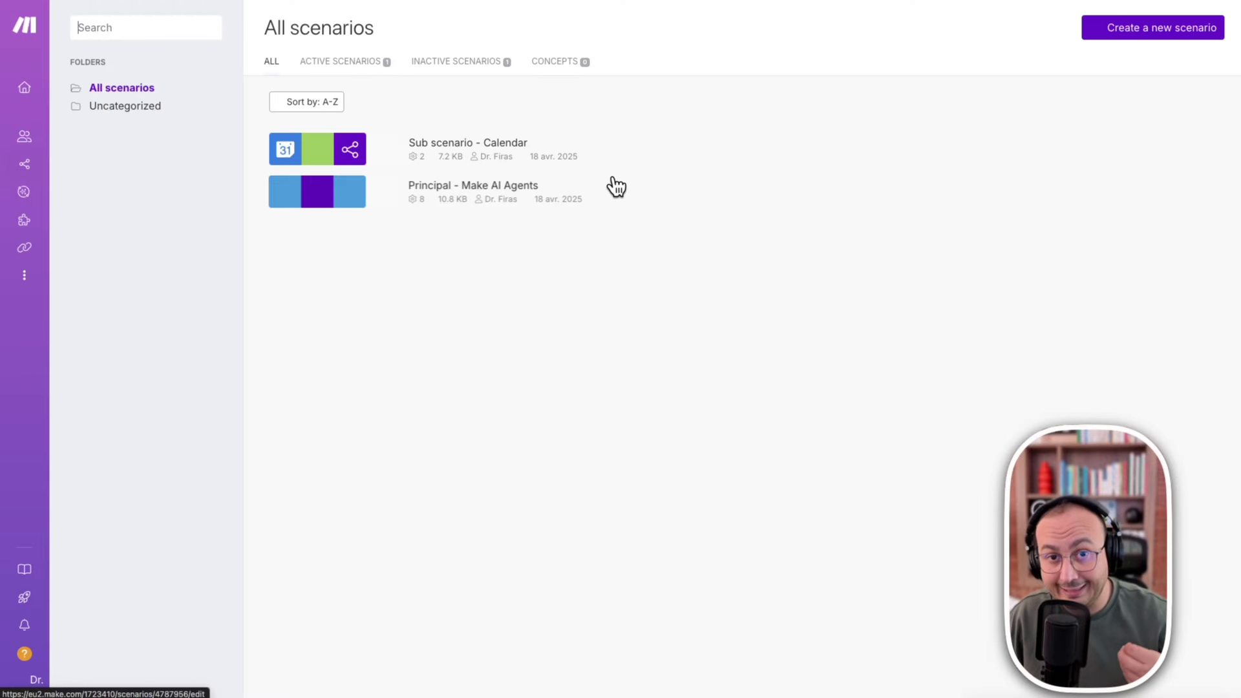
Create a new scenario and name it "Send Email".
click(1137, 30)
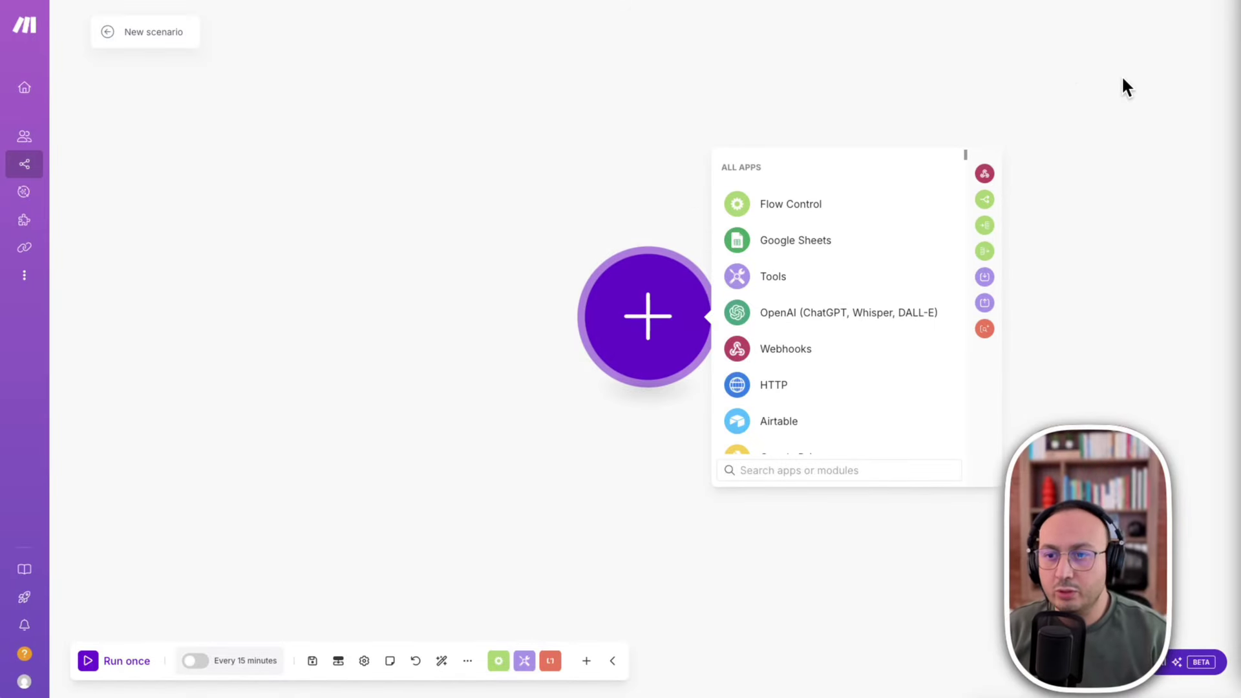
right_click(1018, 78)
click(948, 68)
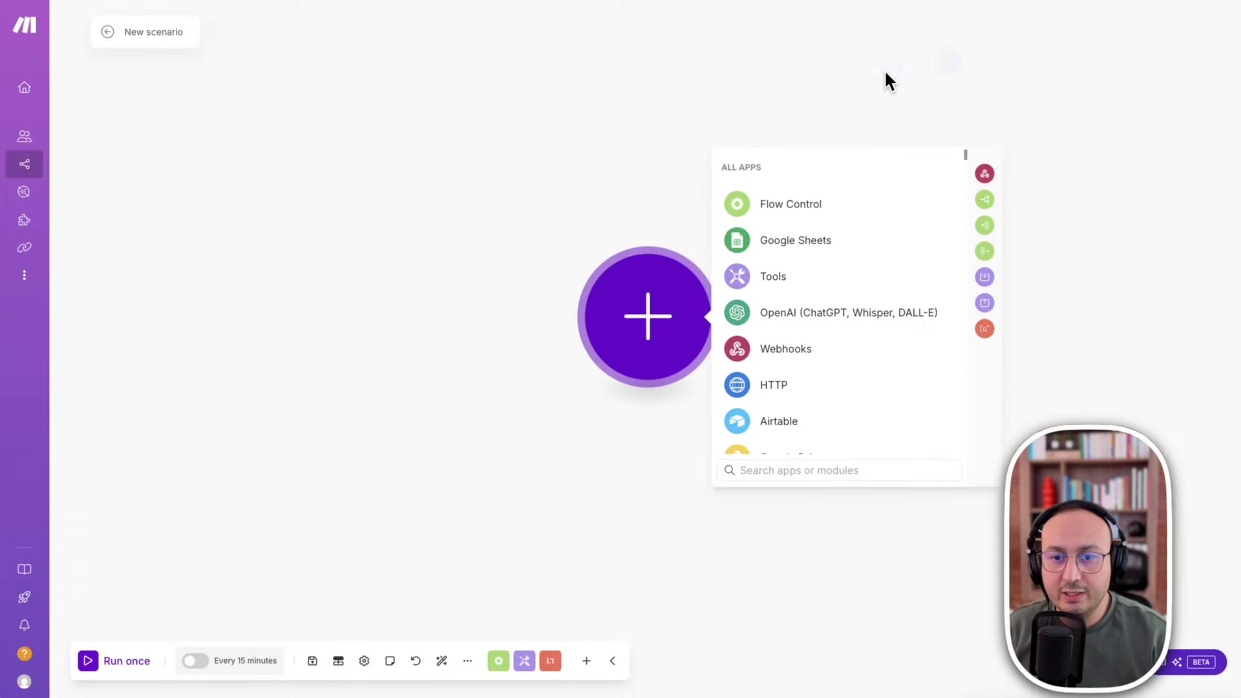
click(768, 86)
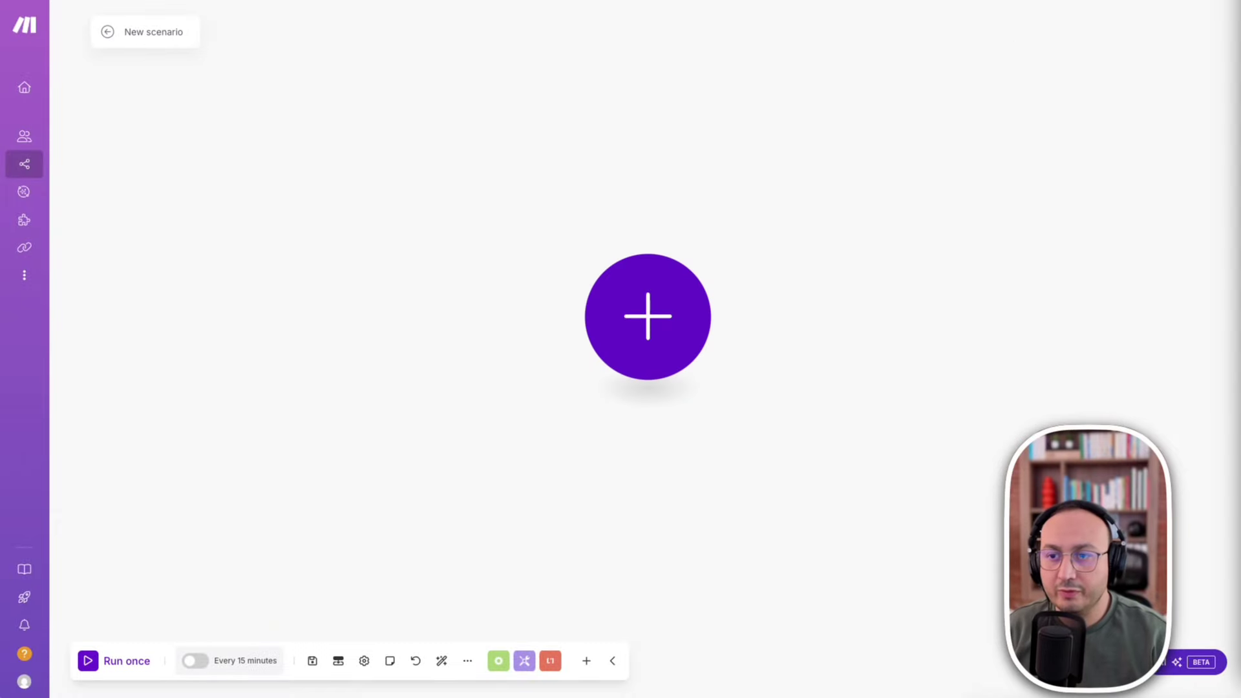
click(136, 30)
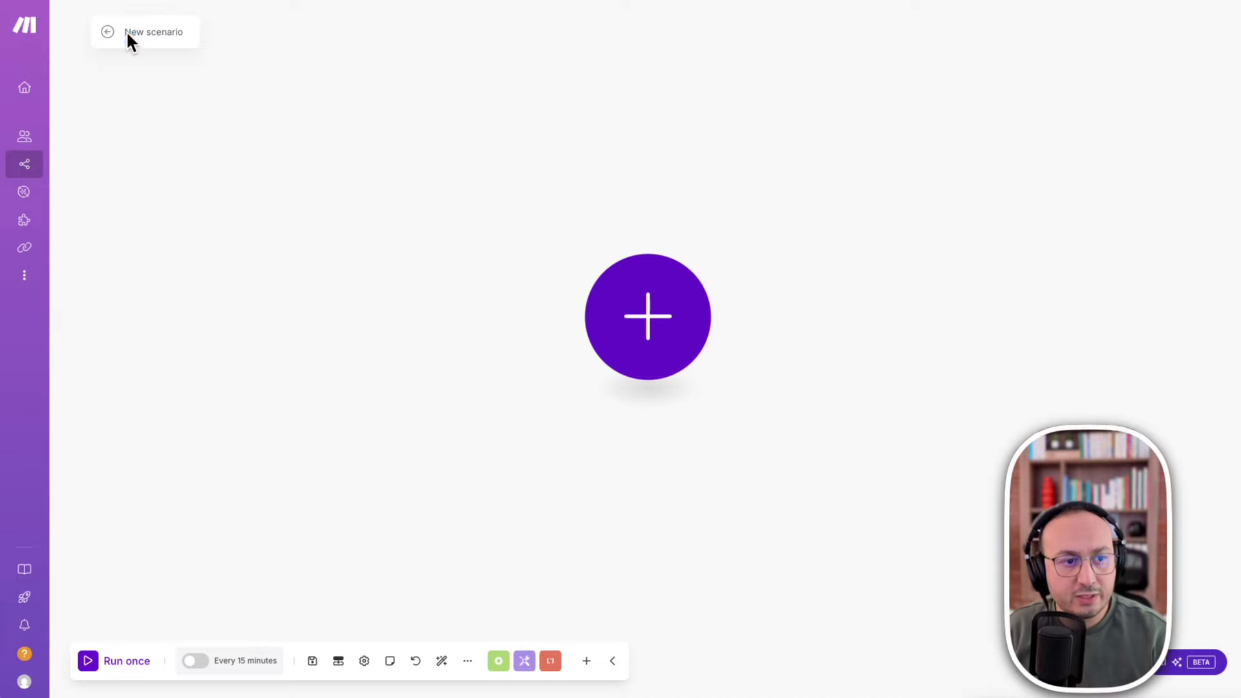
click(127, 31)
text(Send Email)
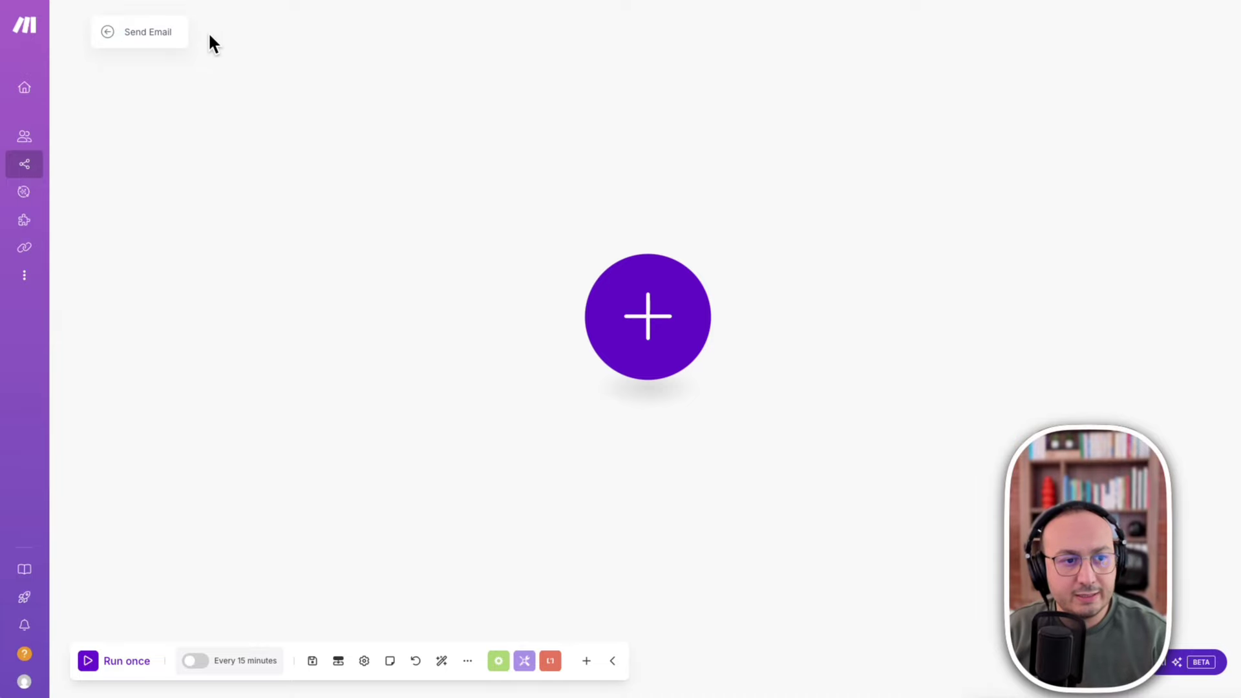
click(296, 30)
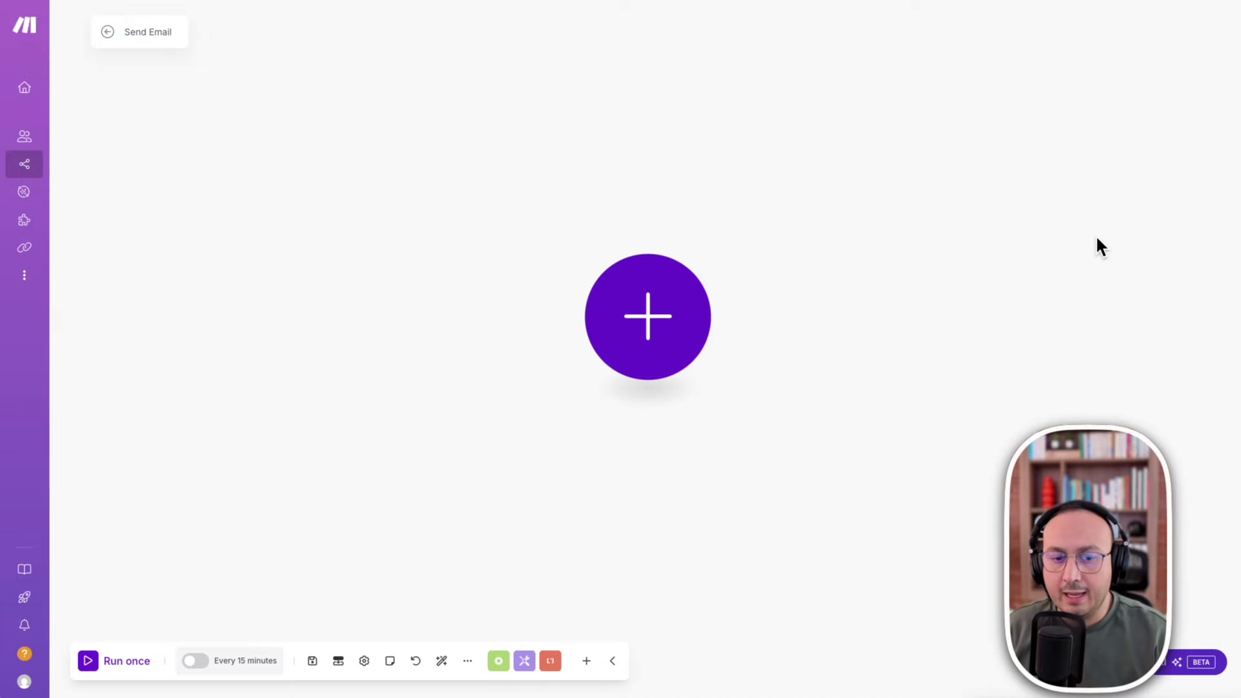
Find Google Contacts among the apps and add its Search Contacts module as the scenario's first module.
click(672, 313)
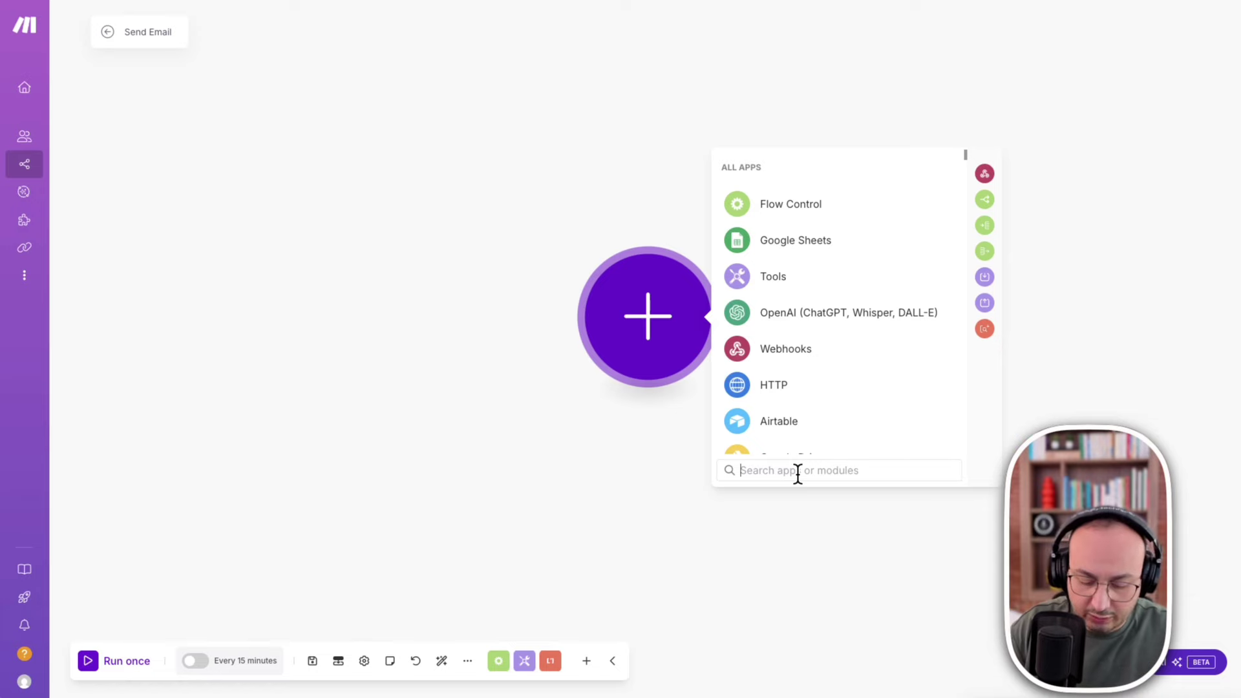
text(google )
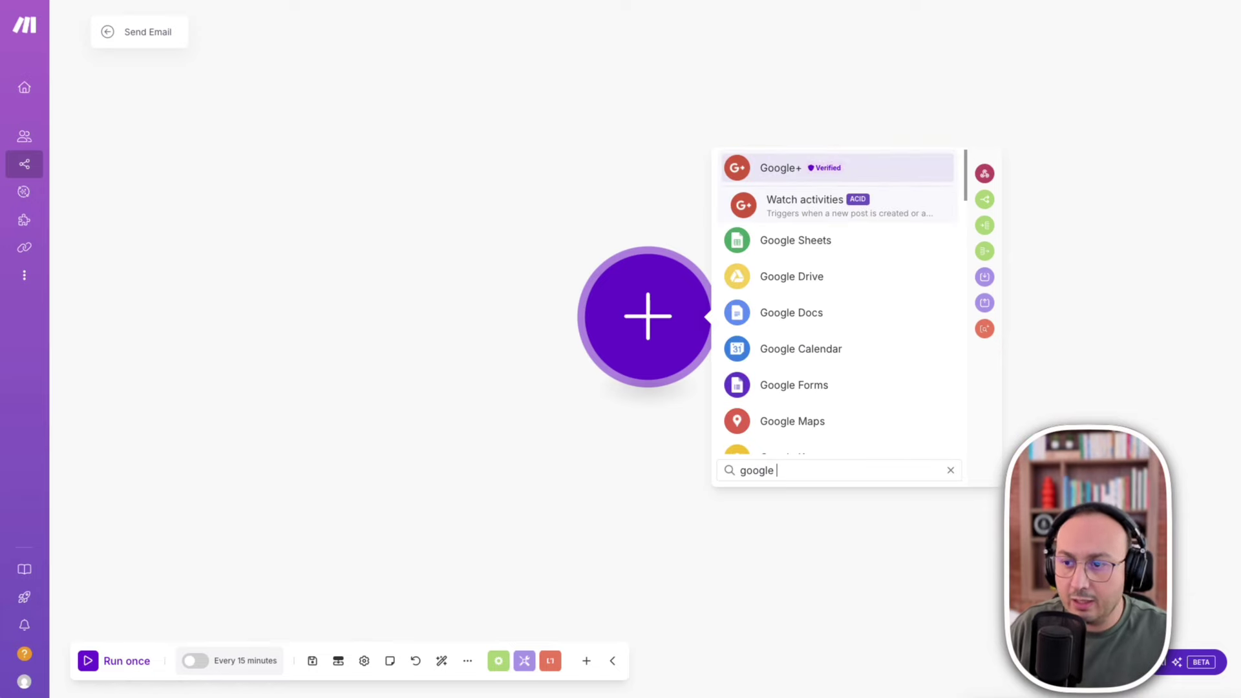
text(contac)
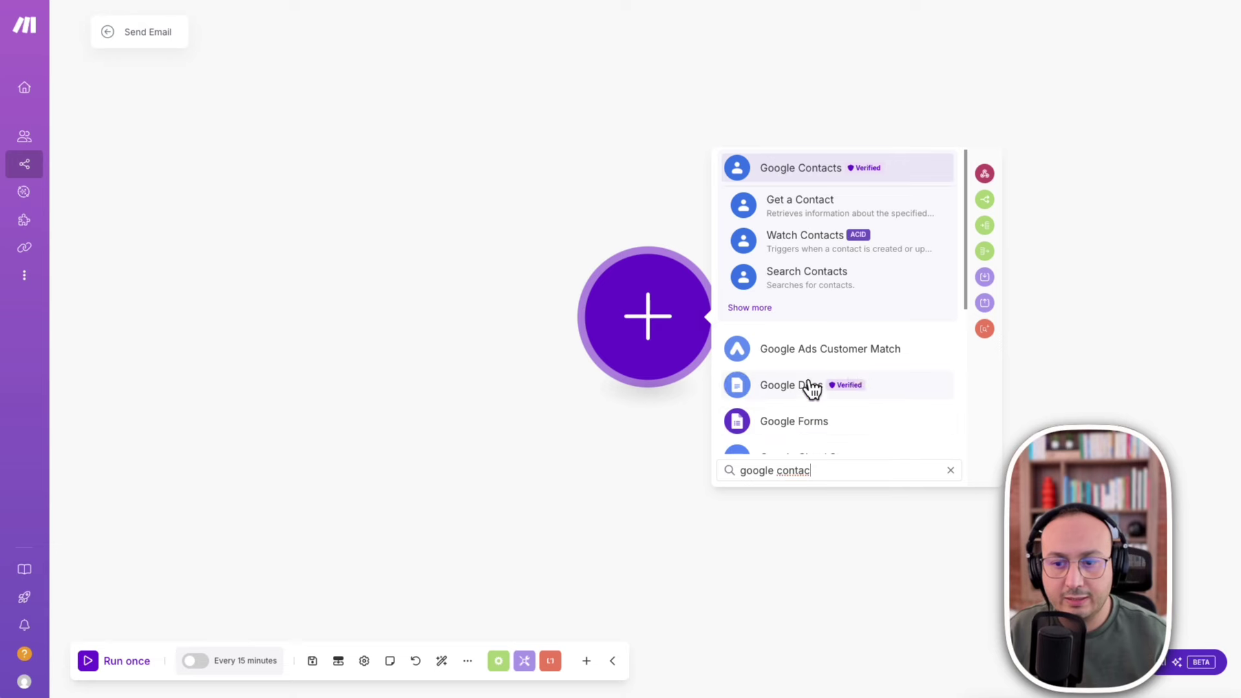
click(817, 279)
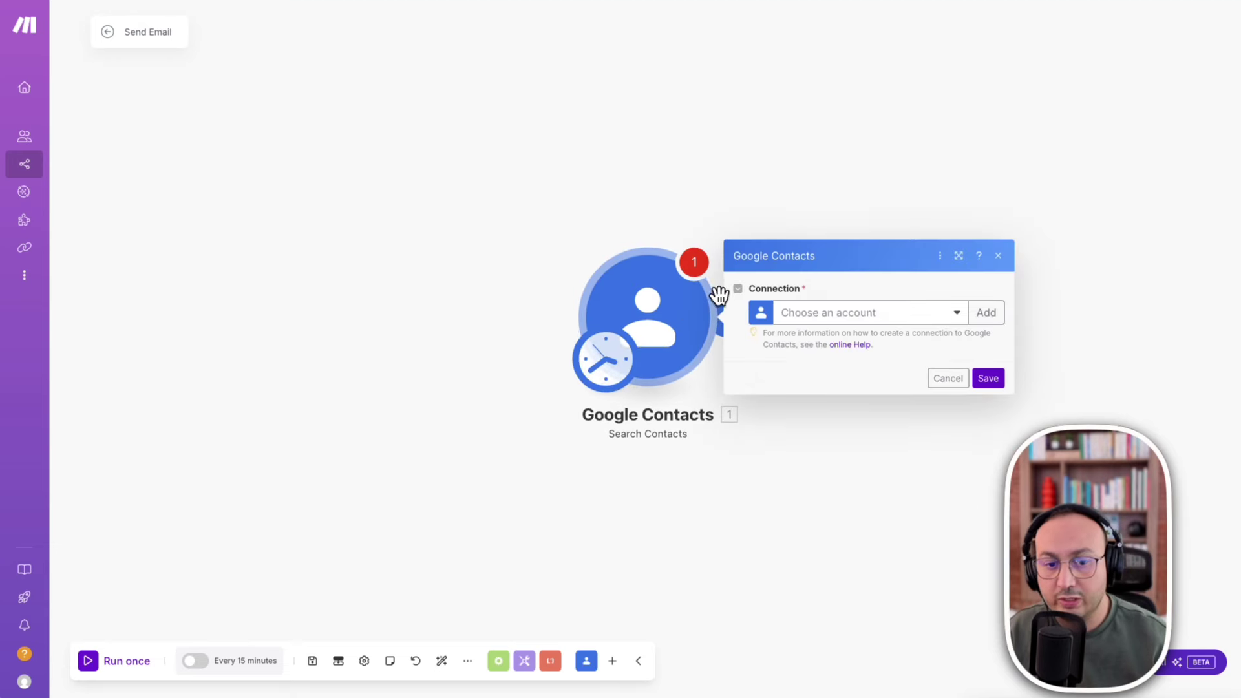
Connect the Search Contacts module to the existing Google account and authorize Make's access to its contacts.
click(955, 322)
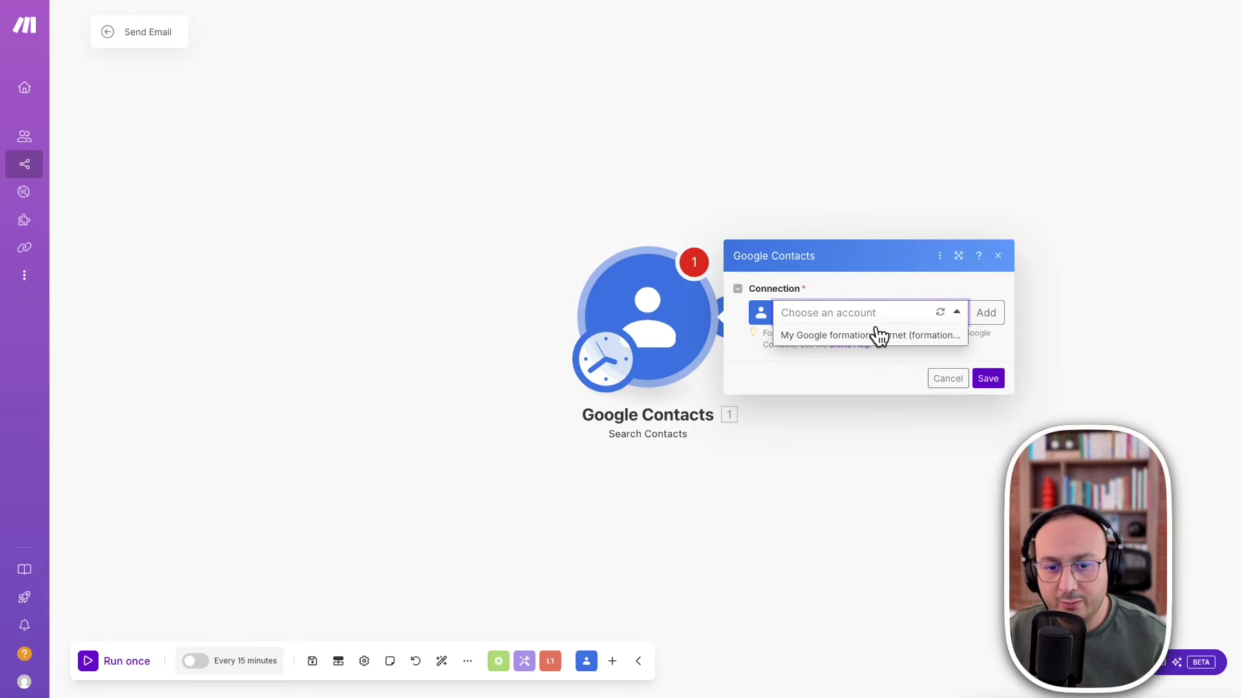
click(851, 335)
click(1175, 359)
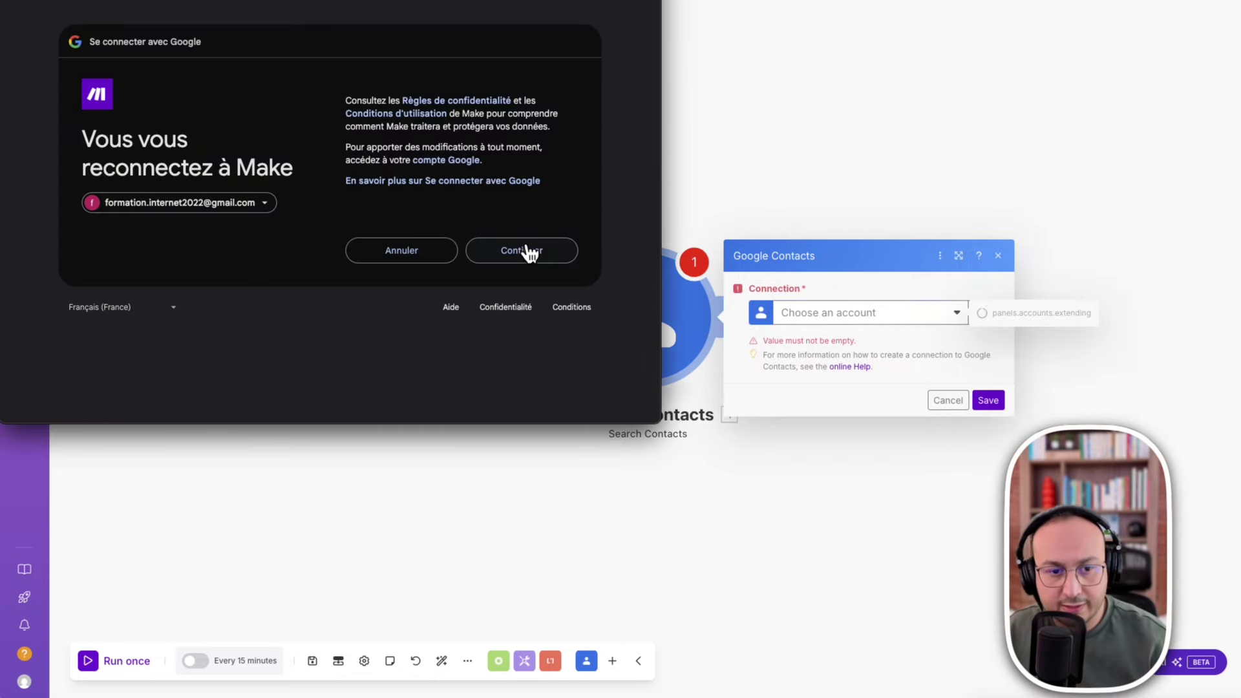
click(527, 252)
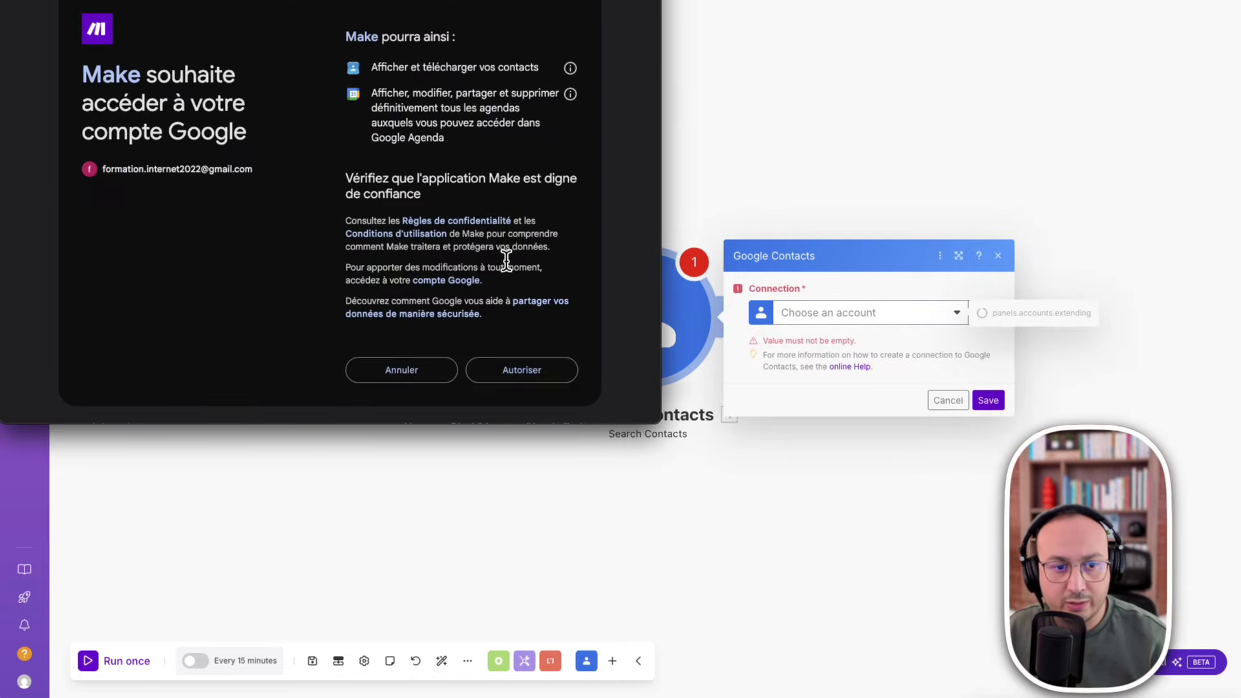
click(524, 365)
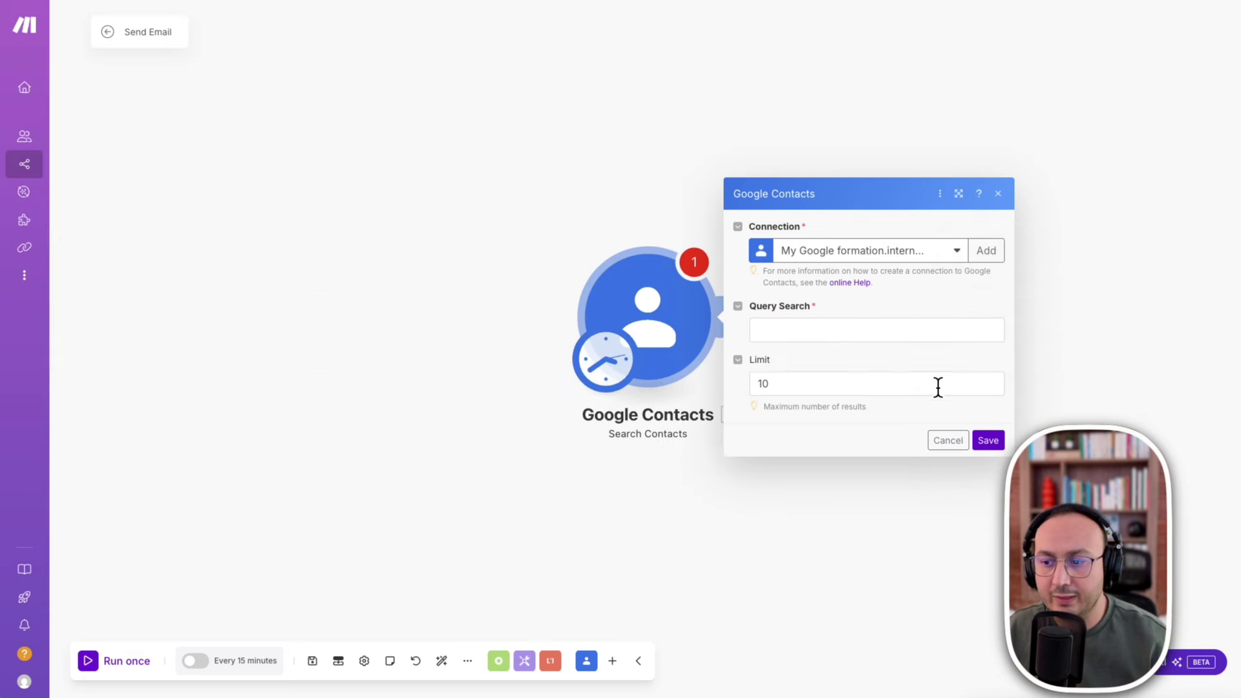
Set the contact search's maximum number of results to 1 and try to save the module settings.
click(758, 382)
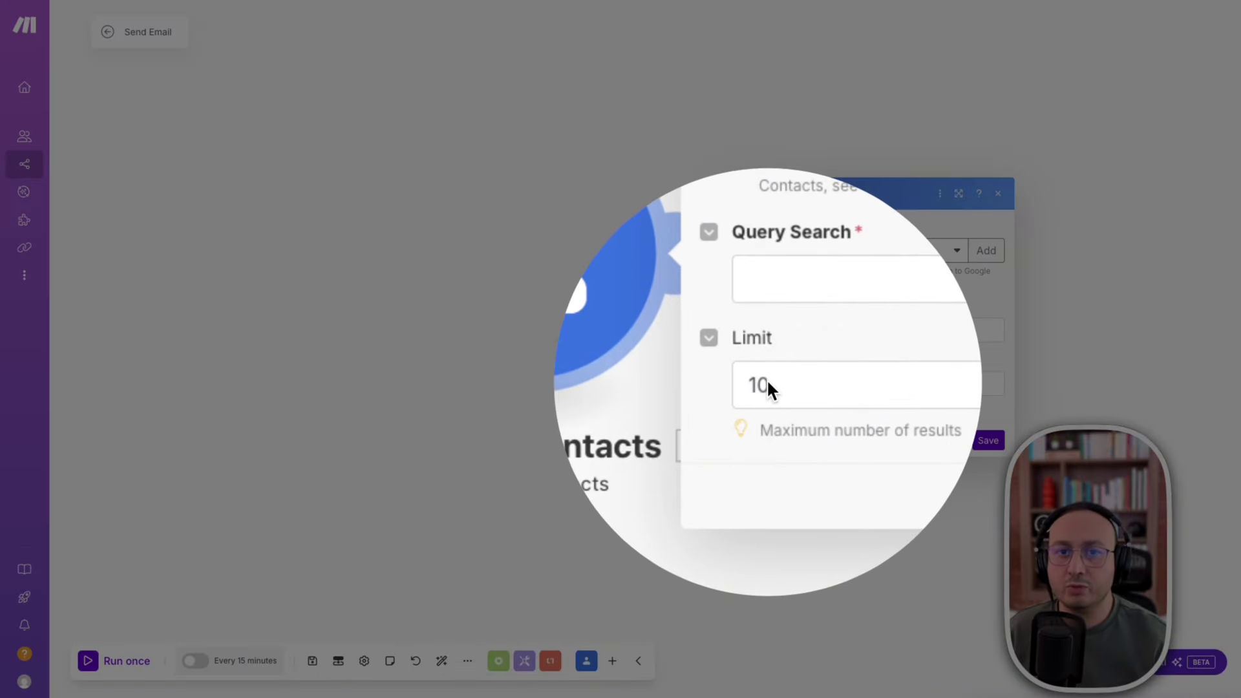
click(767, 381)
drag(797, 381, 761, 382)
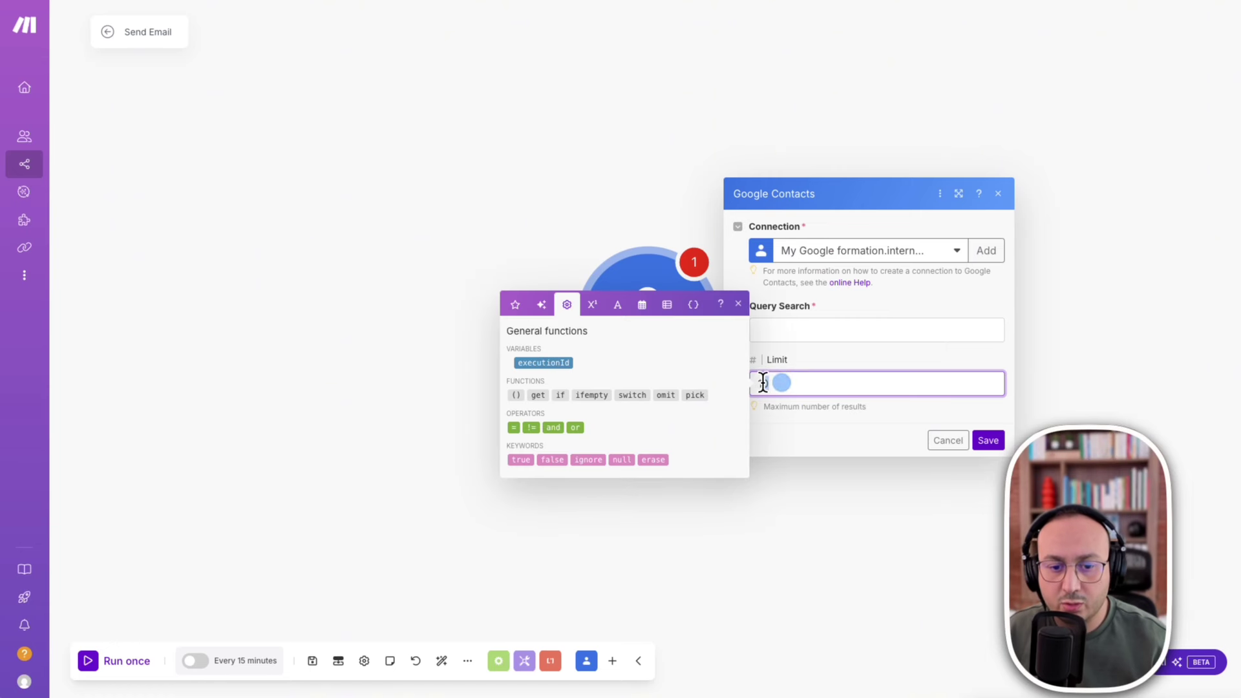
text(1)
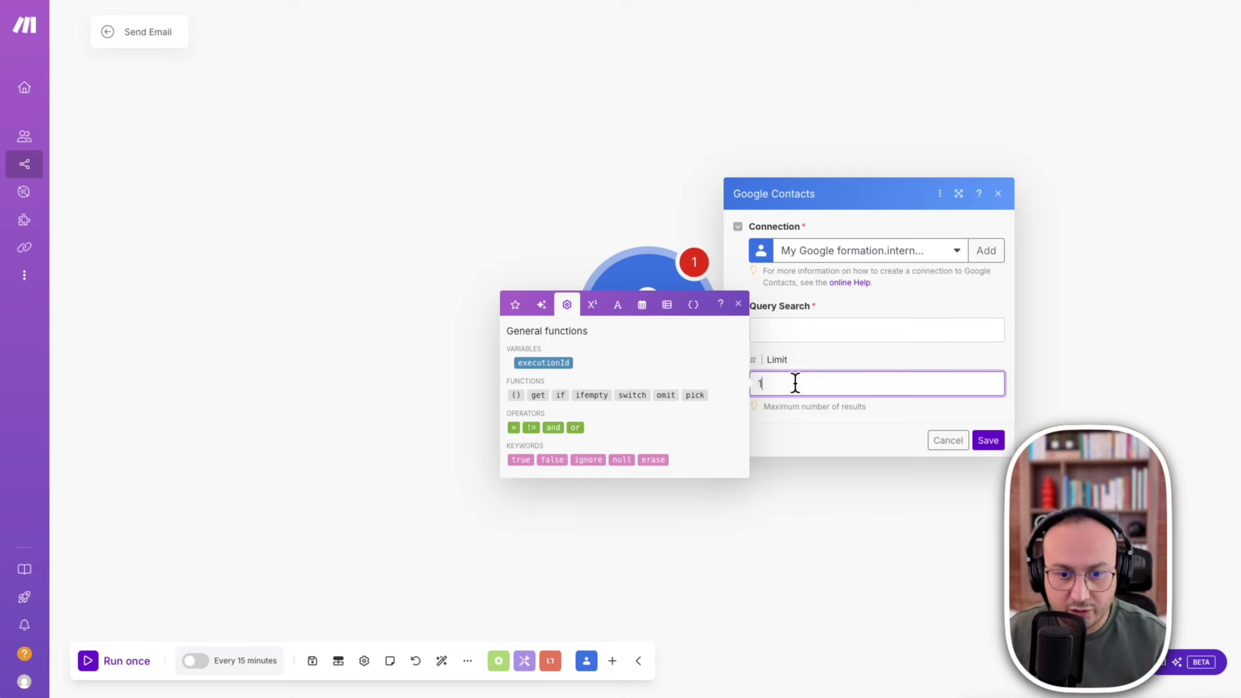
click(986, 442)
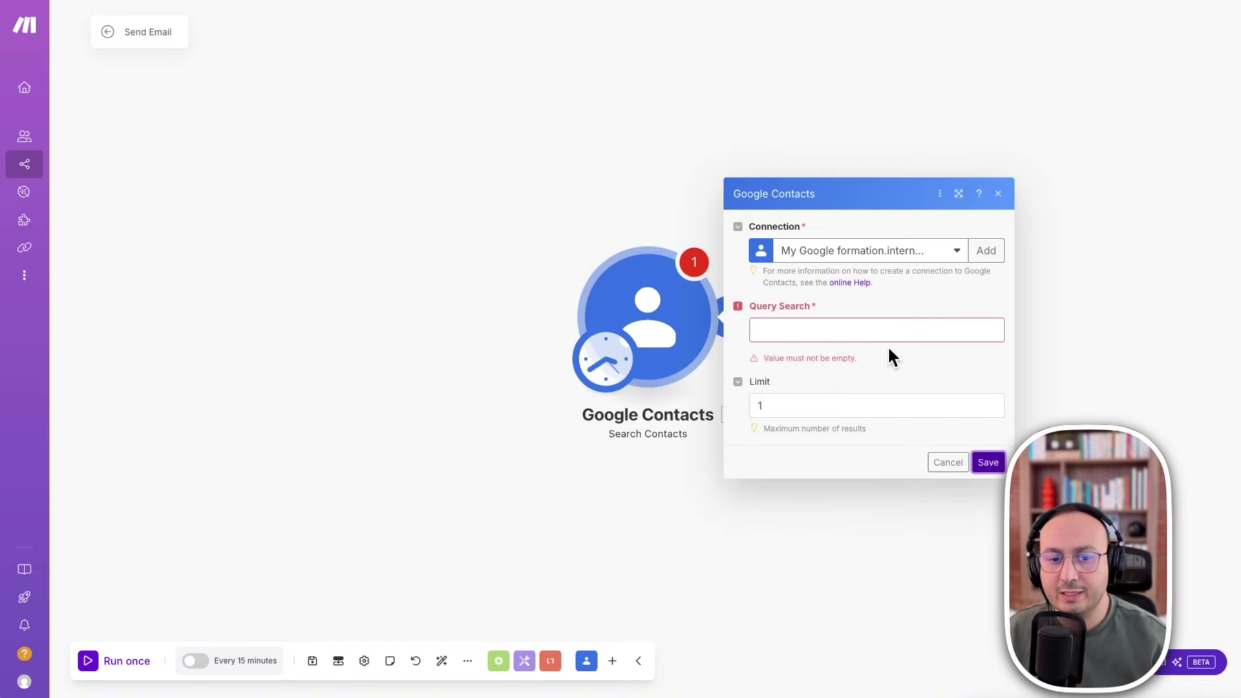
click(800, 318)
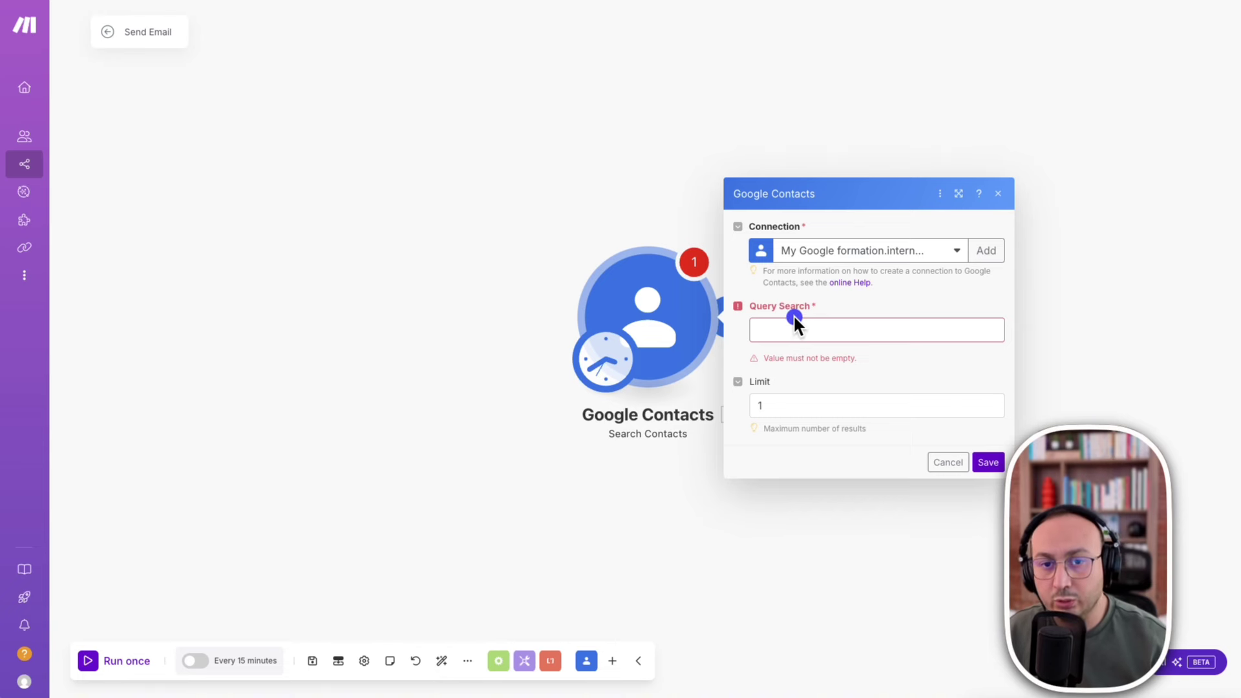
click(764, 338)
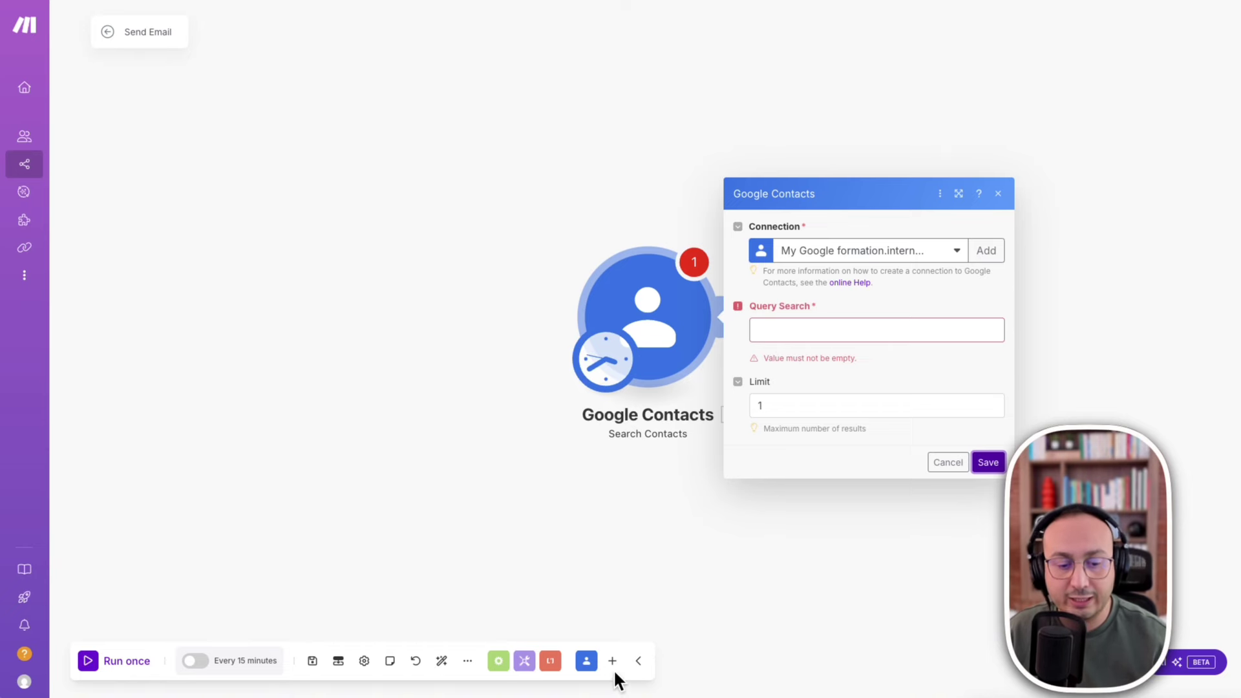
Add a text item named "customer_name" to the scenario's input structure.
click(336, 660)
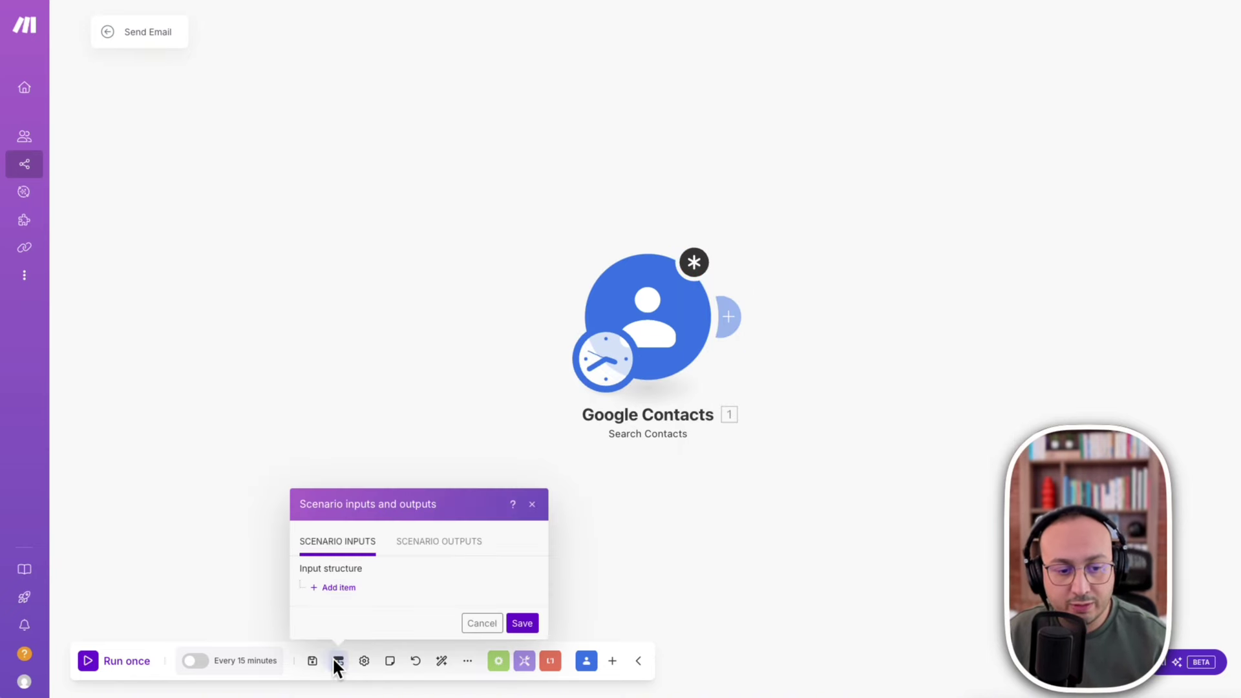
click(340, 587)
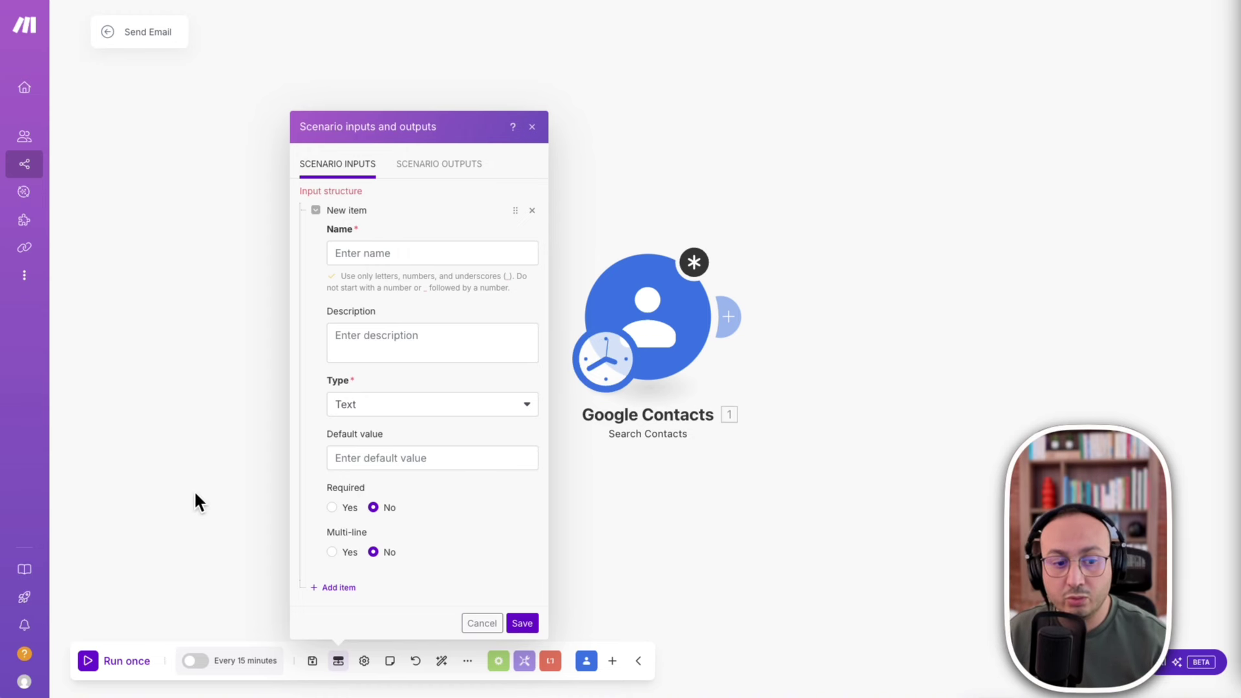
click(390, 251)
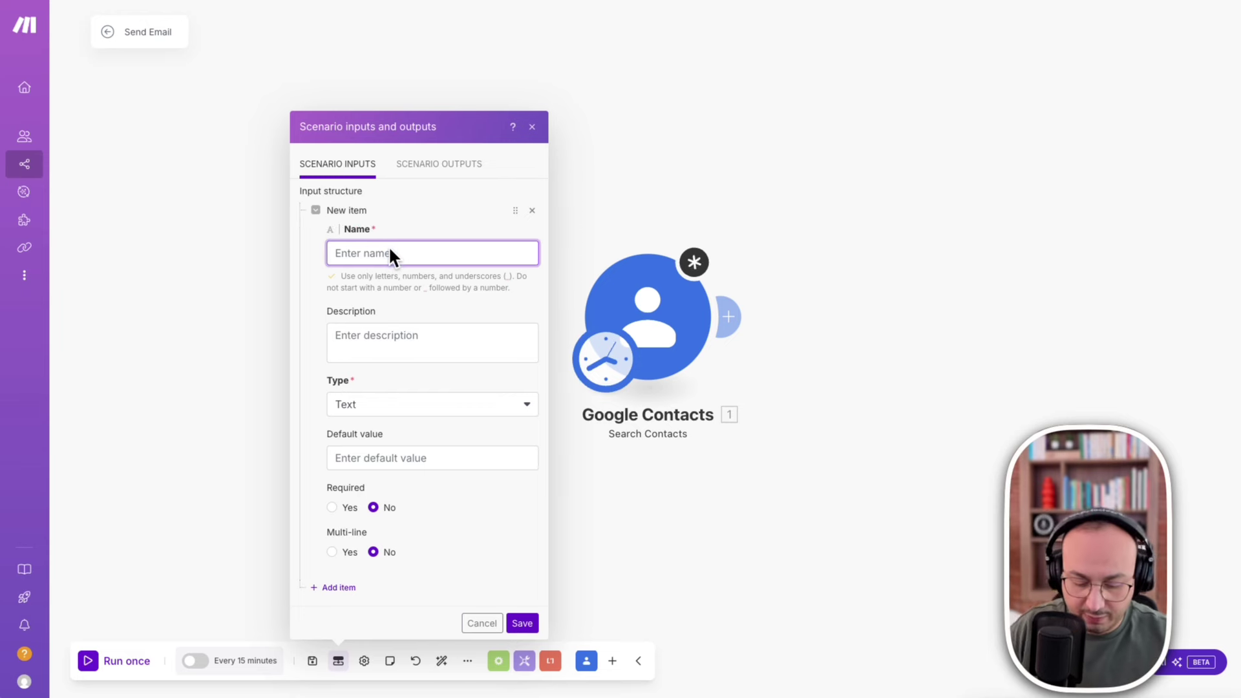
text(cust)
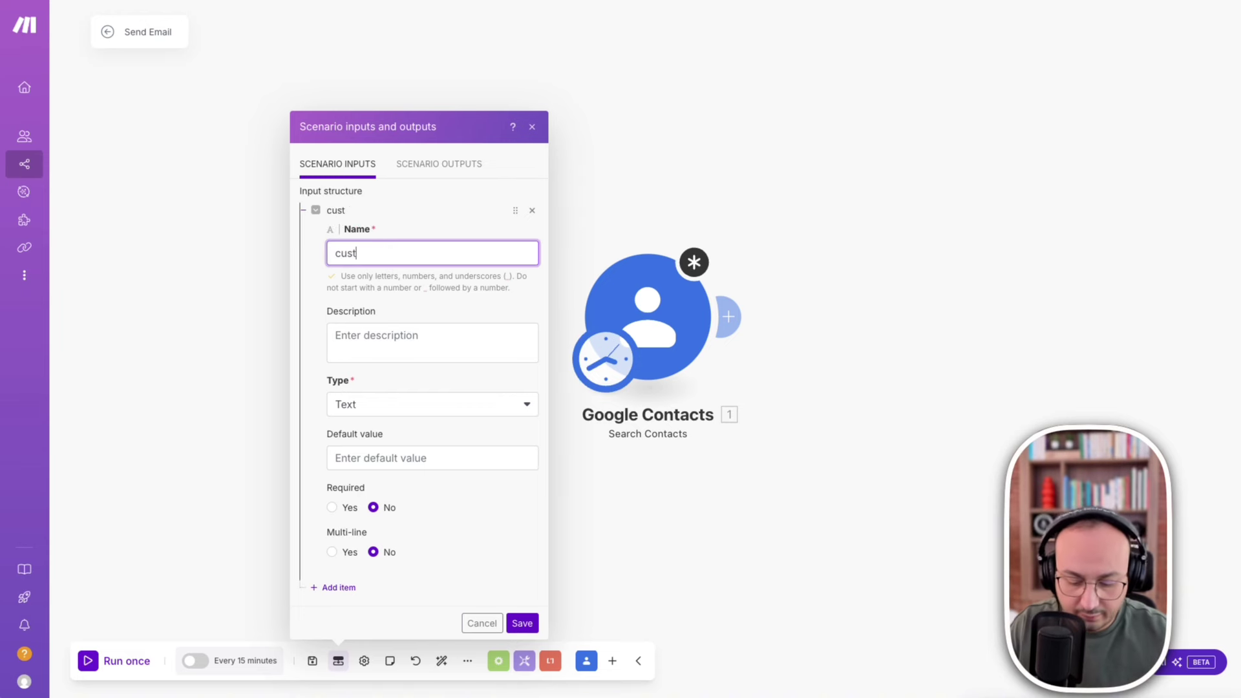
text(omer_)
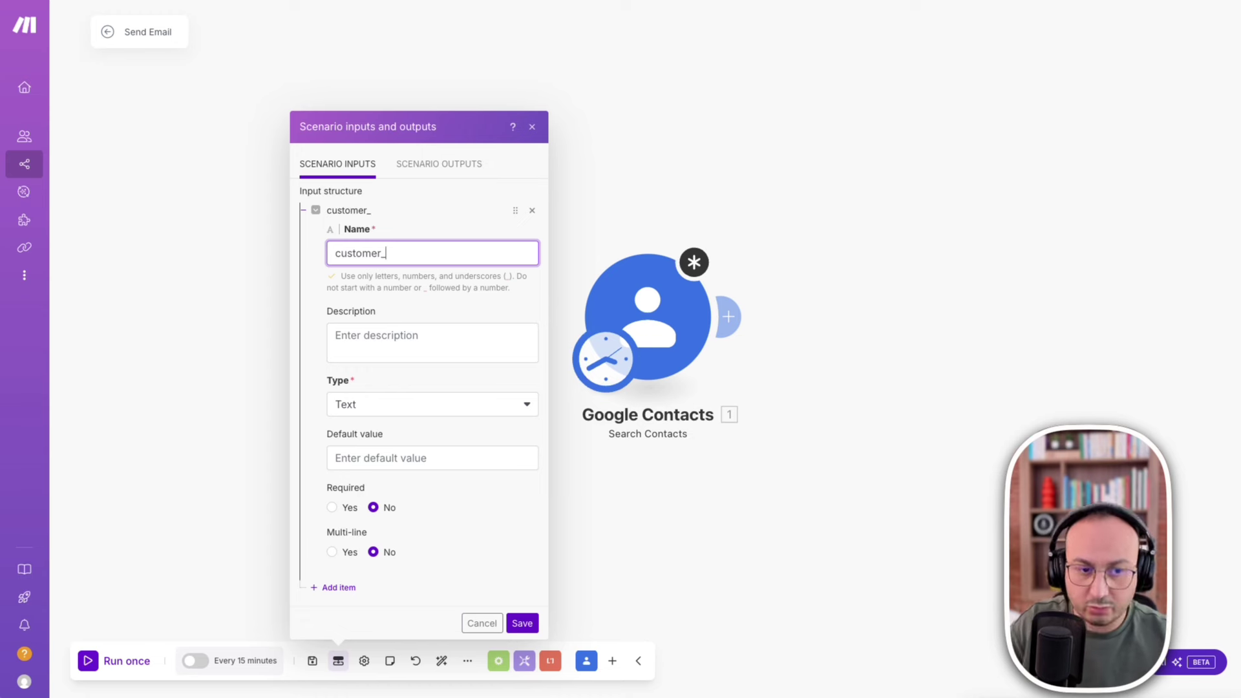
text(name)
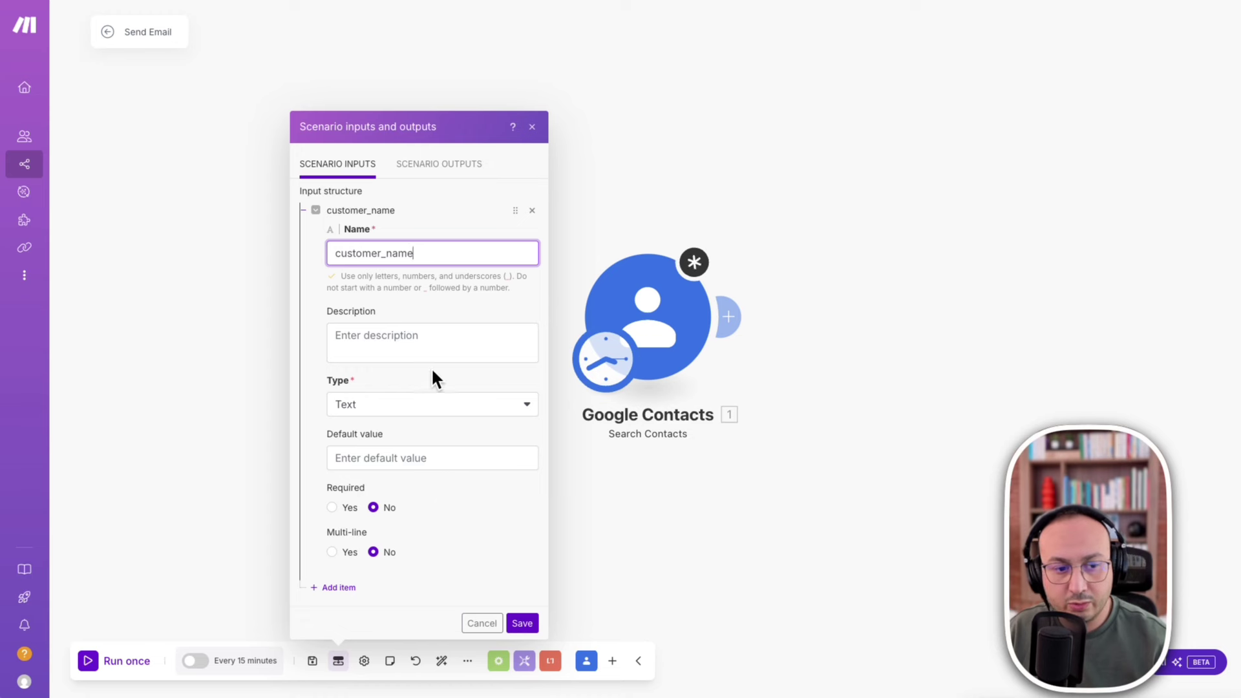
Describe the customer_name input as "here name of customer", then save the input structure and the scenario.
click(401, 345)
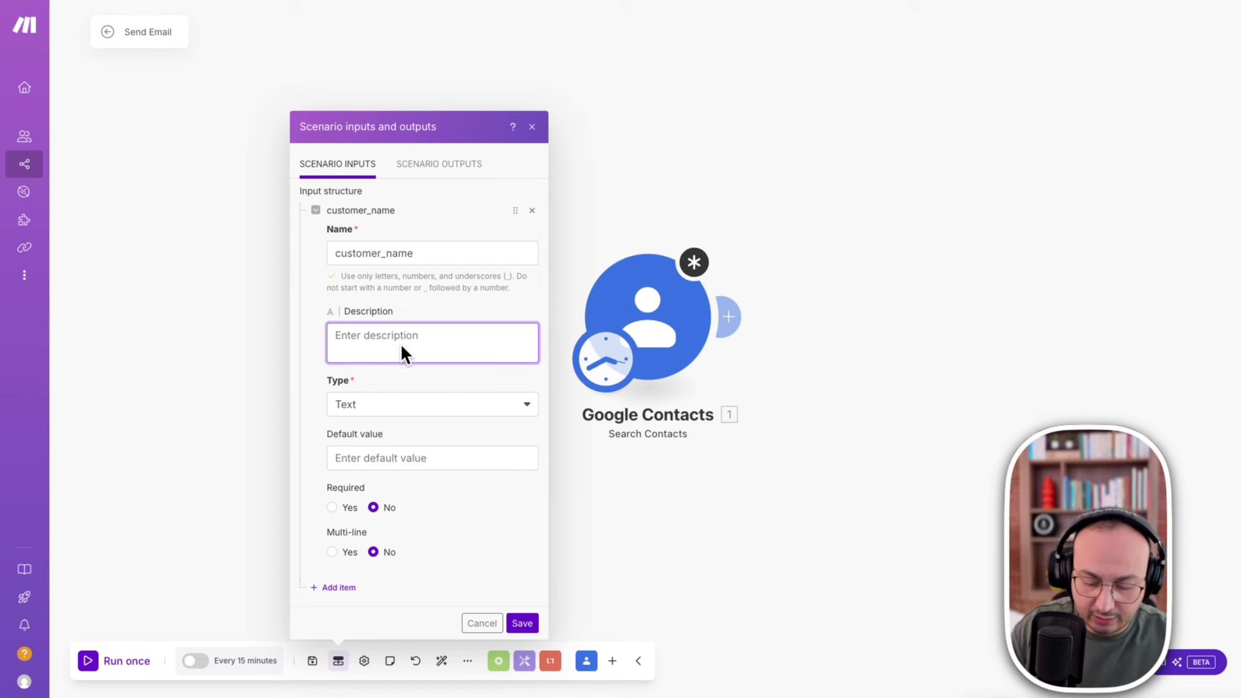
text(here n)
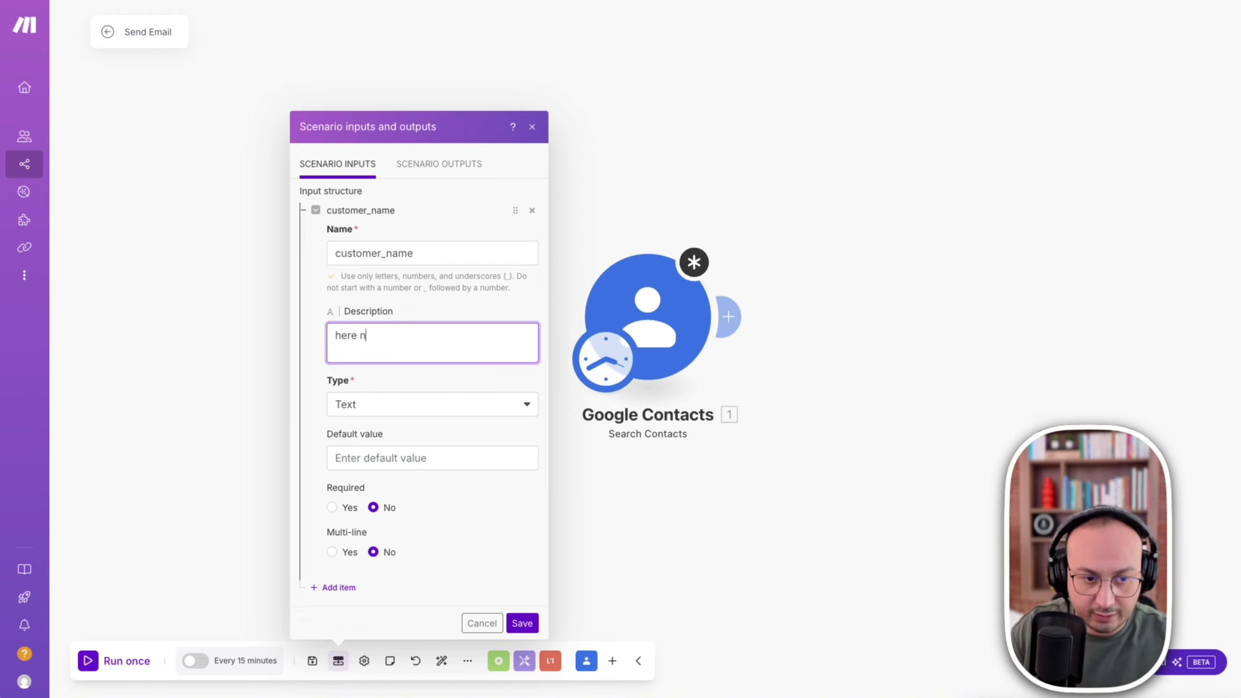
text(ame of )
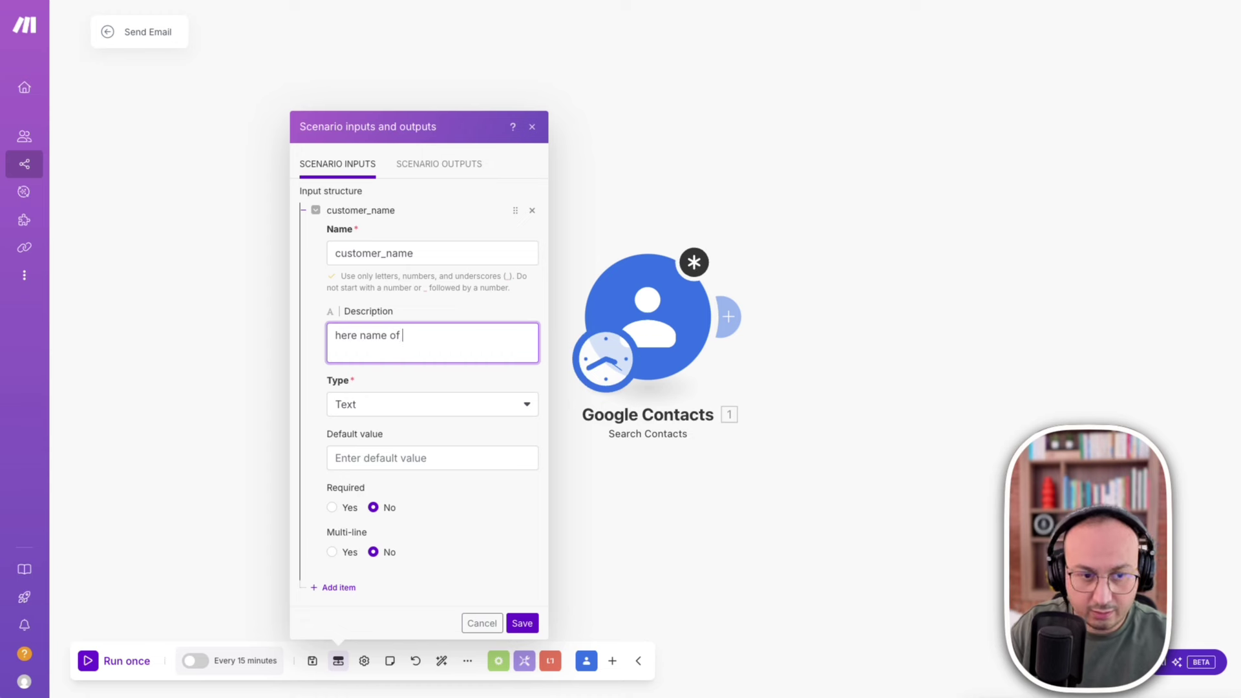
text(customer)
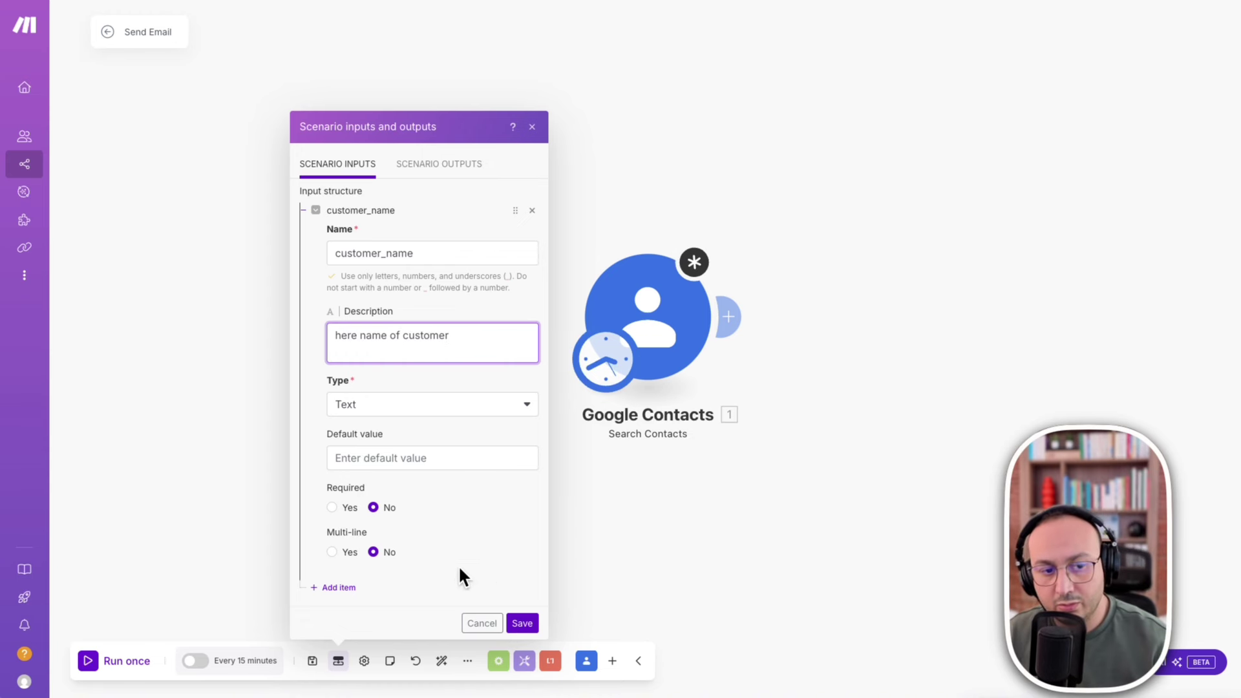
click(521, 625)
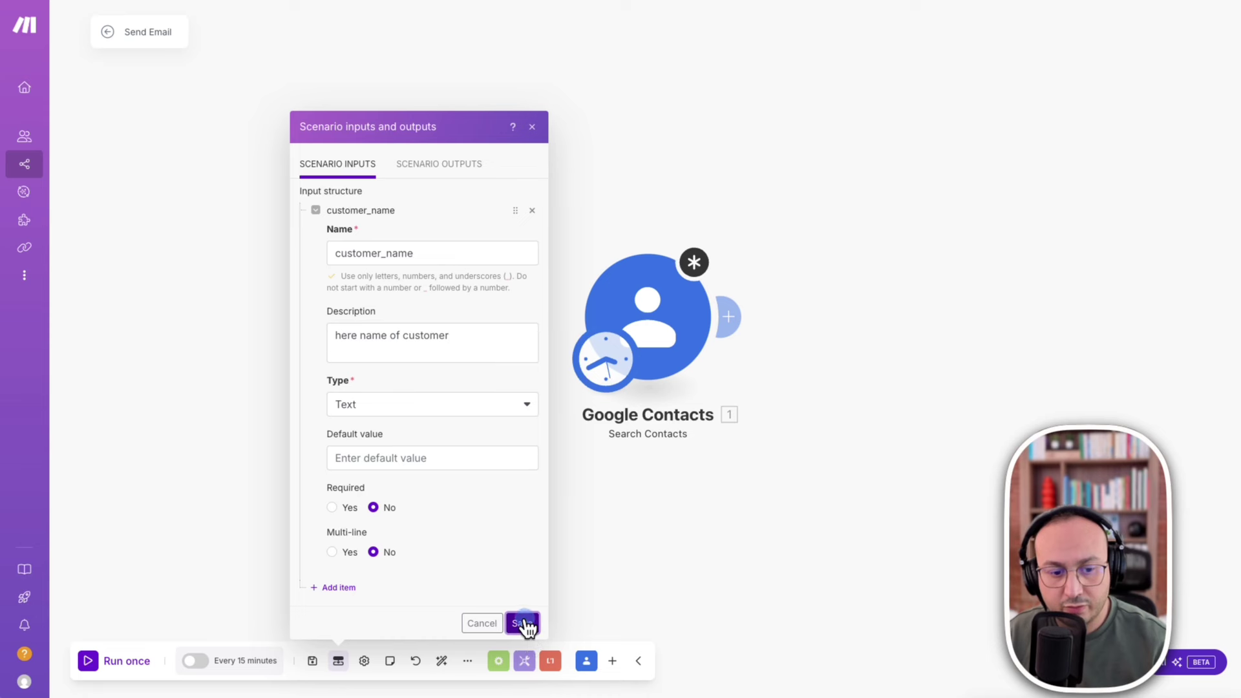
click(312, 660)
click(546, 679)
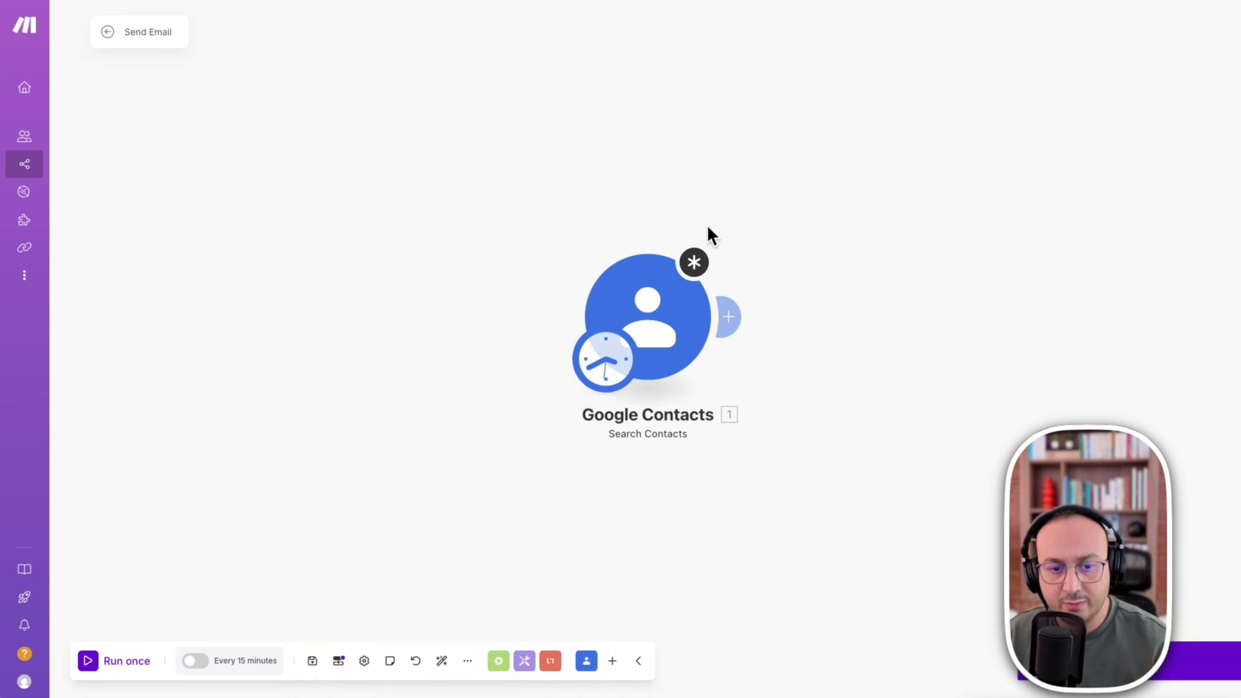
Fill the contact search query with the Data consumed scenario variable and save the module settings.
click(660, 294)
click(807, 323)
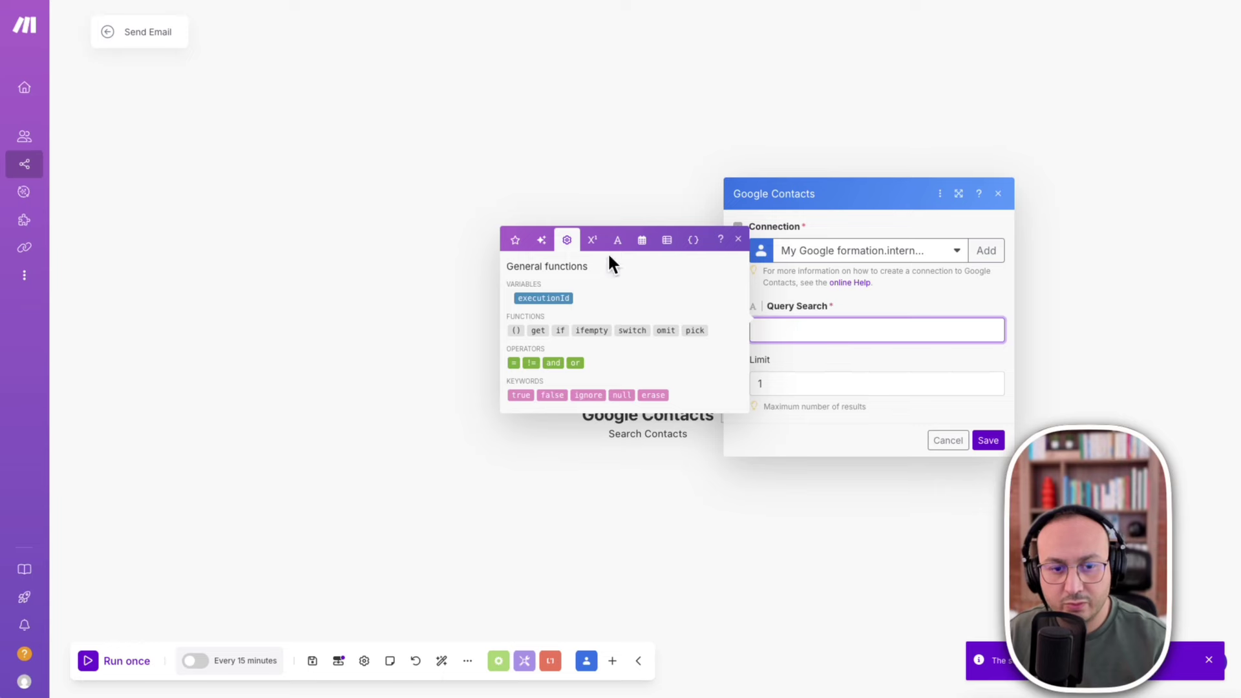
click(693, 246)
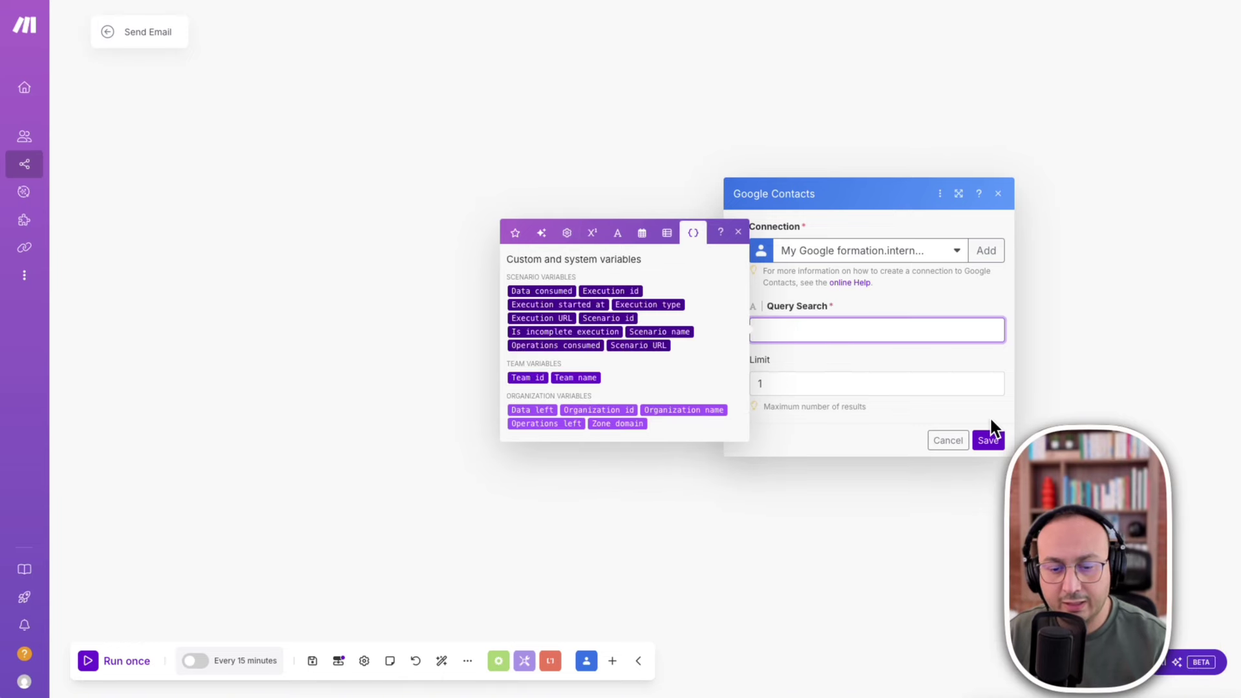
click(989, 439)
click(998, 463)
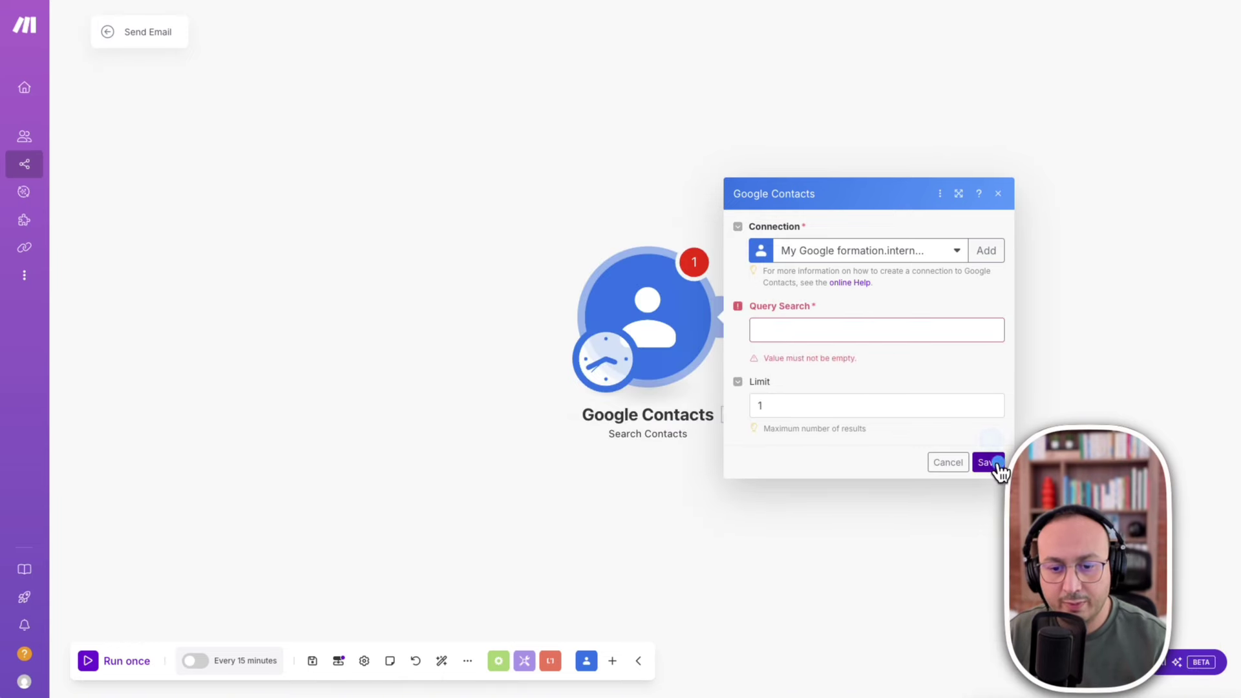
click(798, 327)
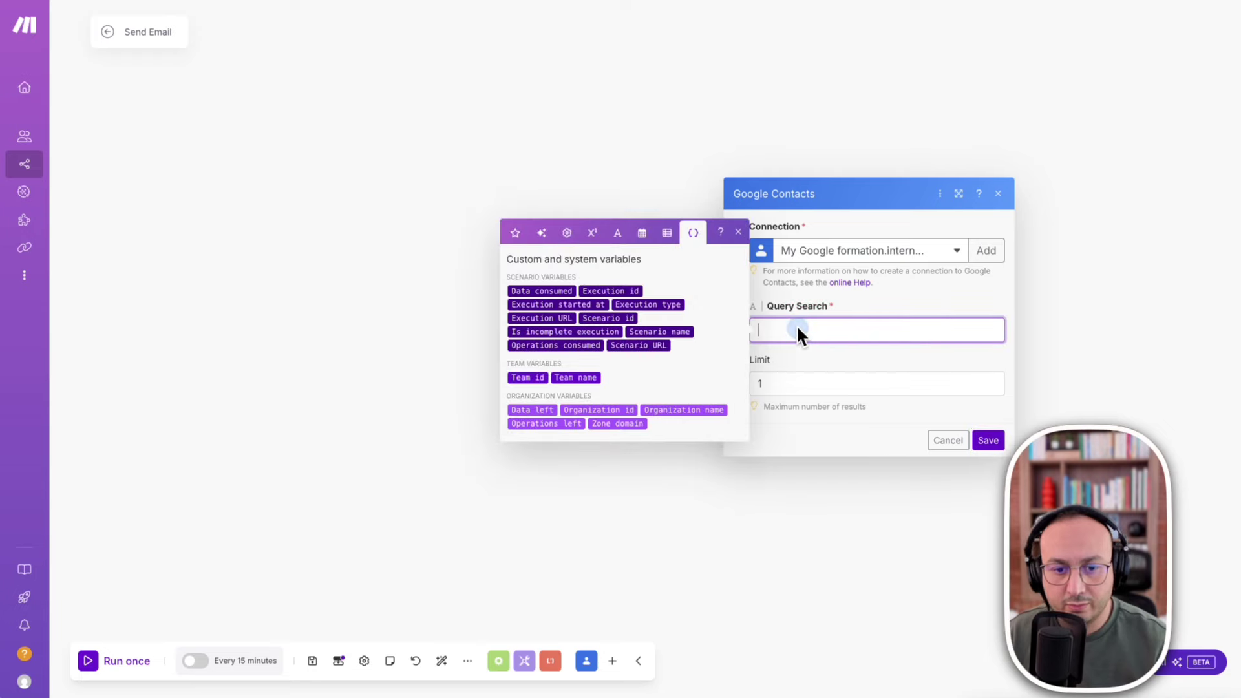
click(547, 292)
click(988, 439)
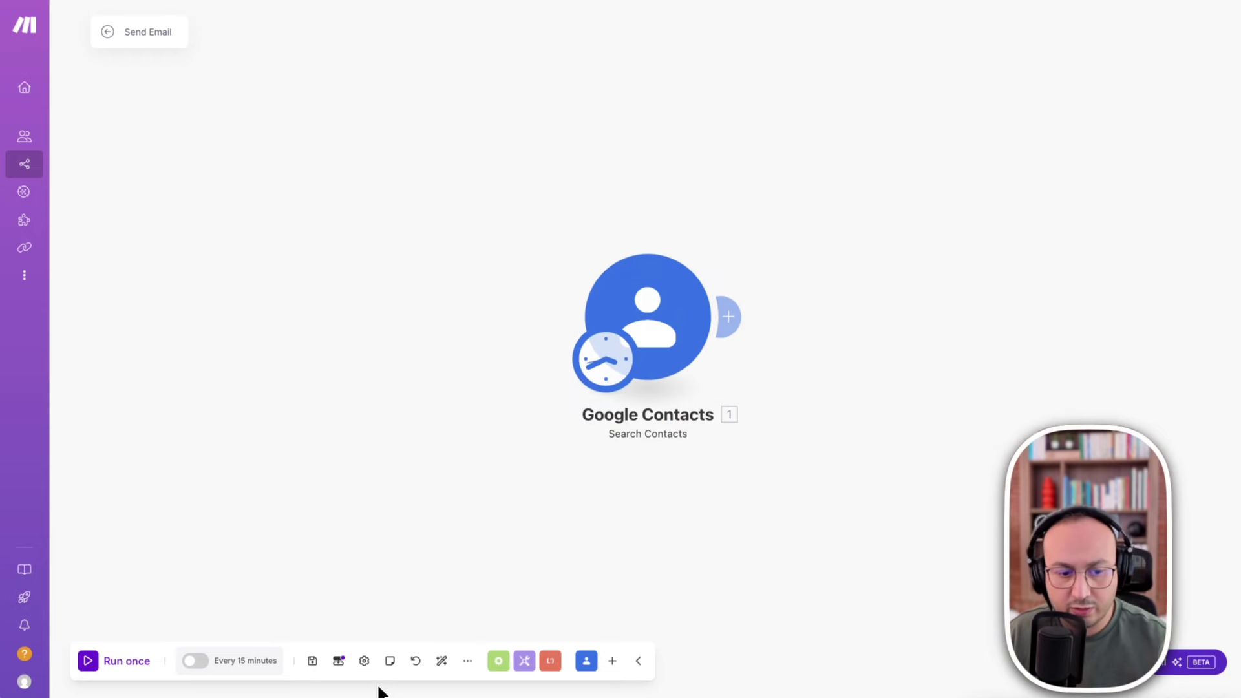
Check that customer_name is in the scenario's input structure and save the structure again.
click(338, 660)
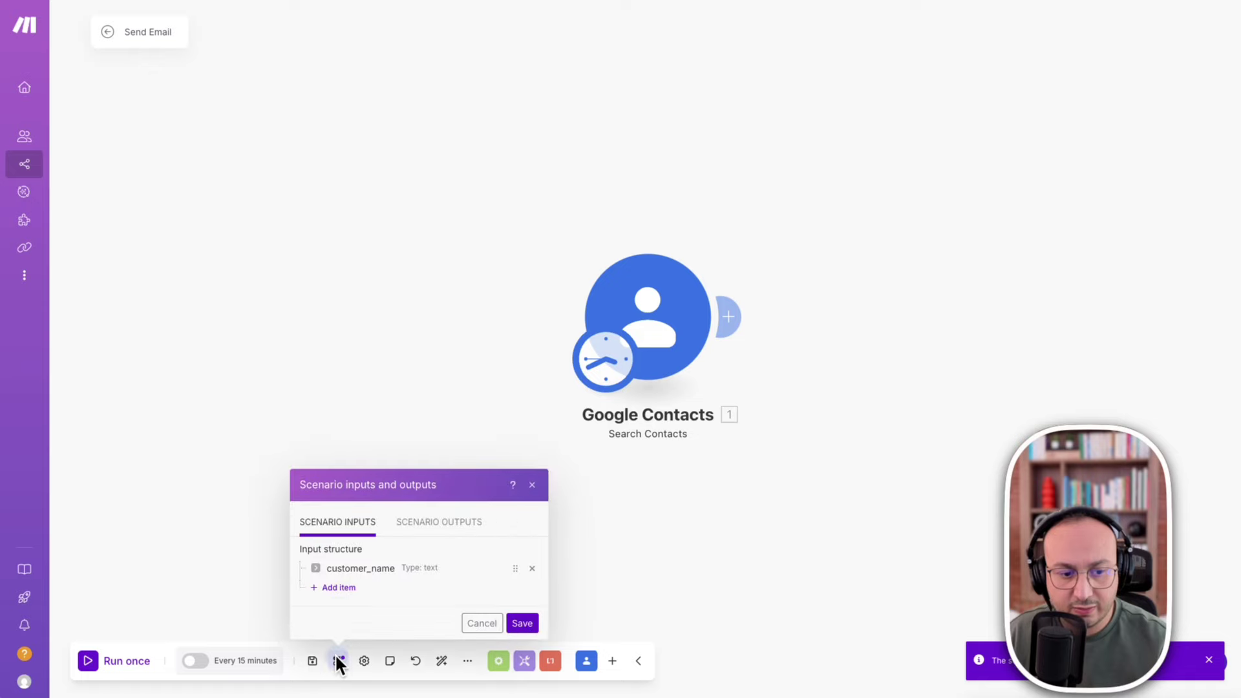
click(443, 318)
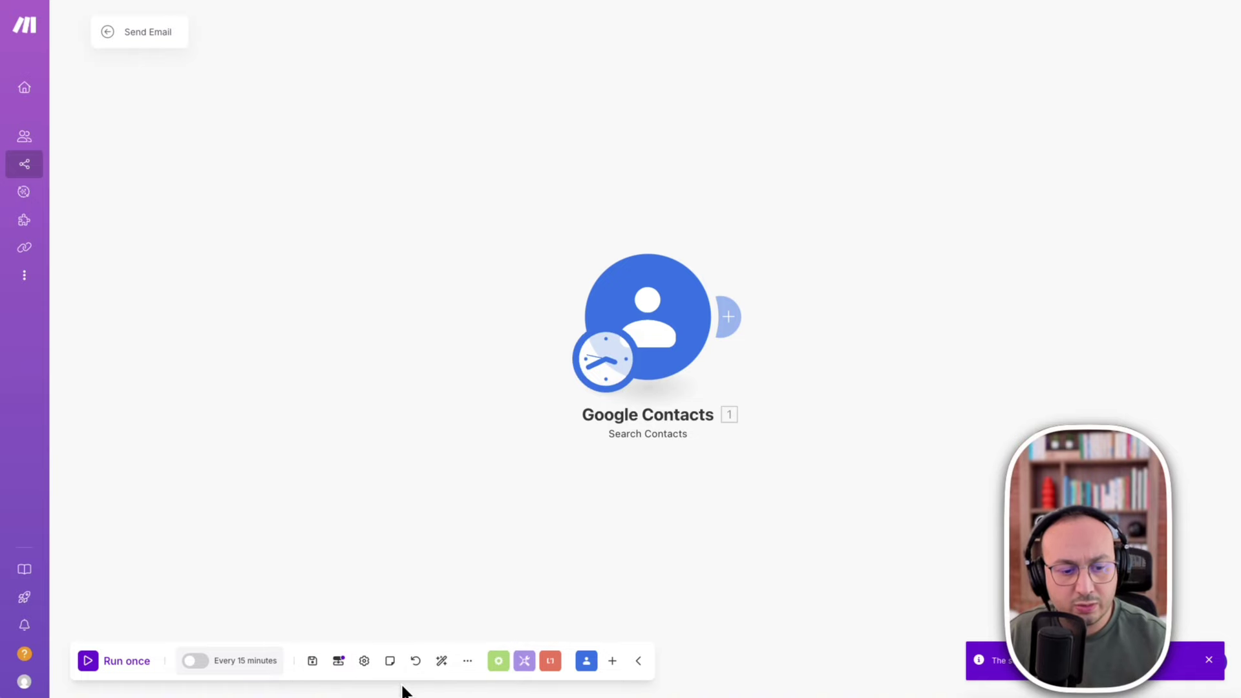
click(338, 659)
click(517, 623)
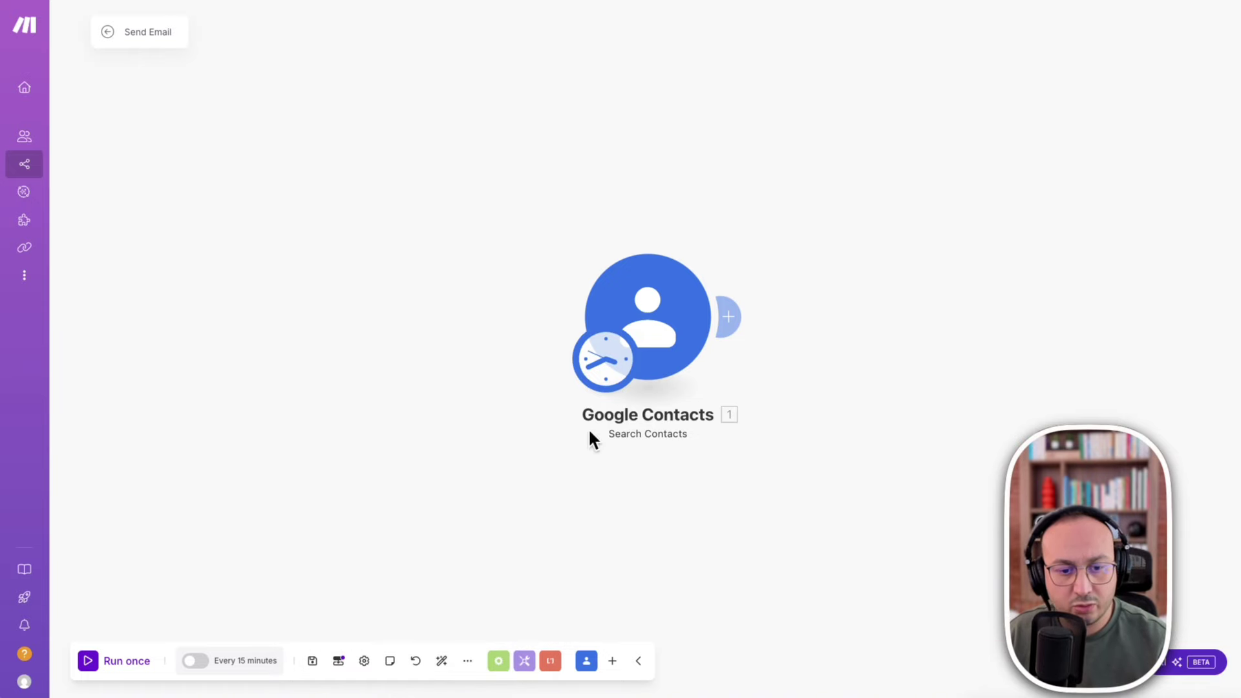
Replace the contact search query with the customer_name scenario input, then save the module and the scenario.
click(648, 278)
click(892, 330)
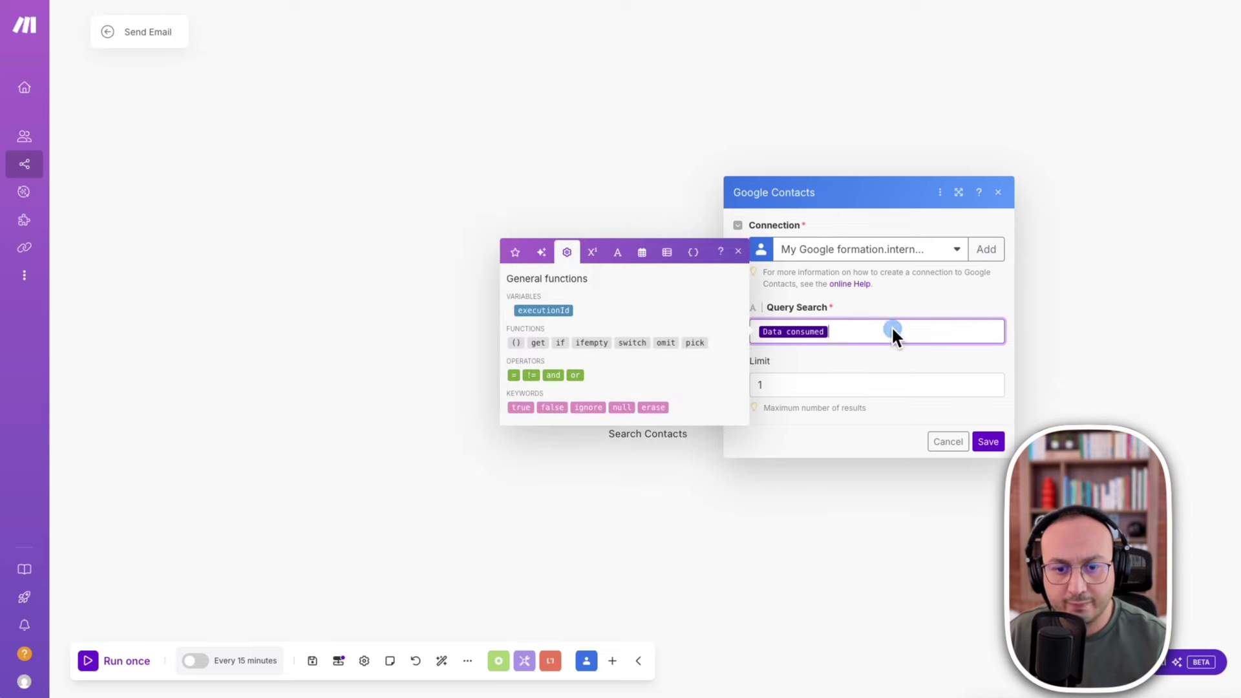
click(693, 252)
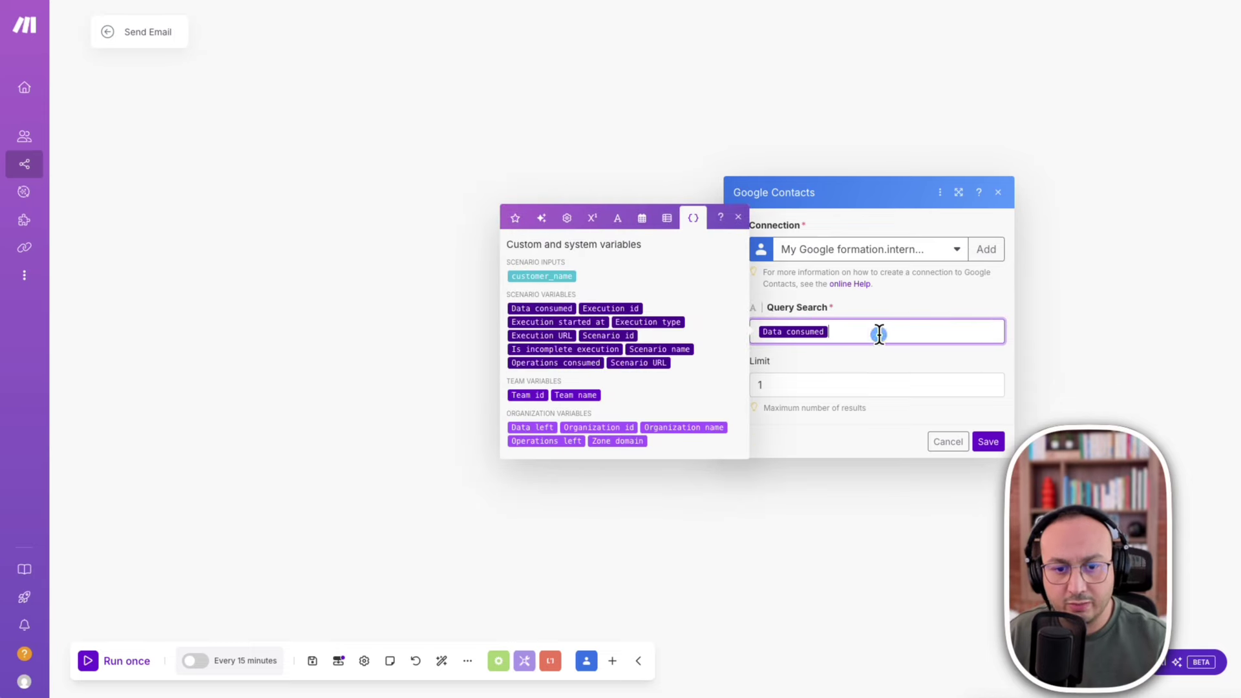
key(BackSpace)
click(543, 276)
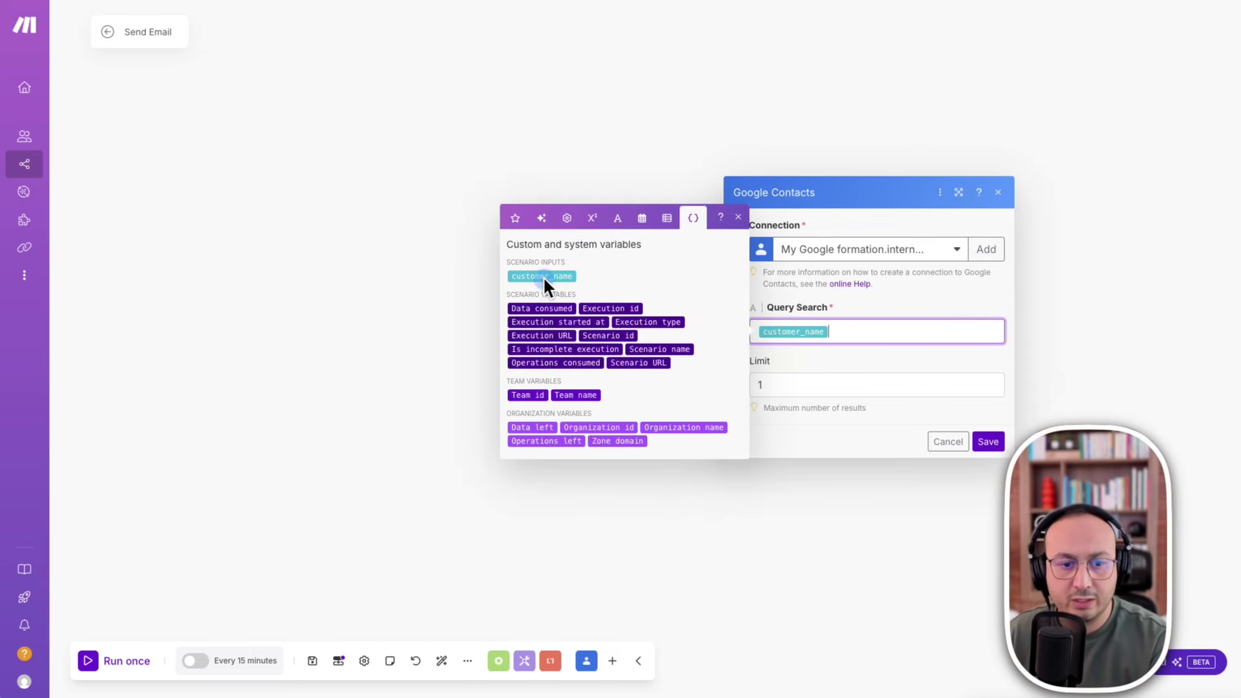
click(988, 441)
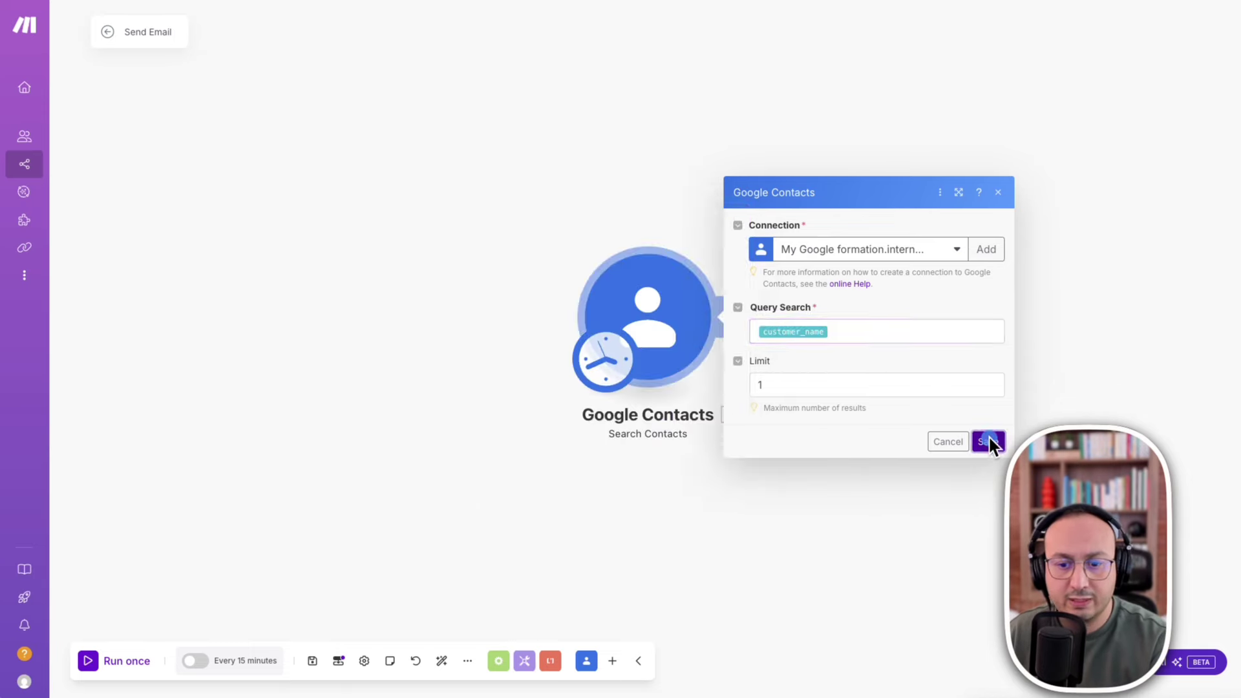
click(315, 661)
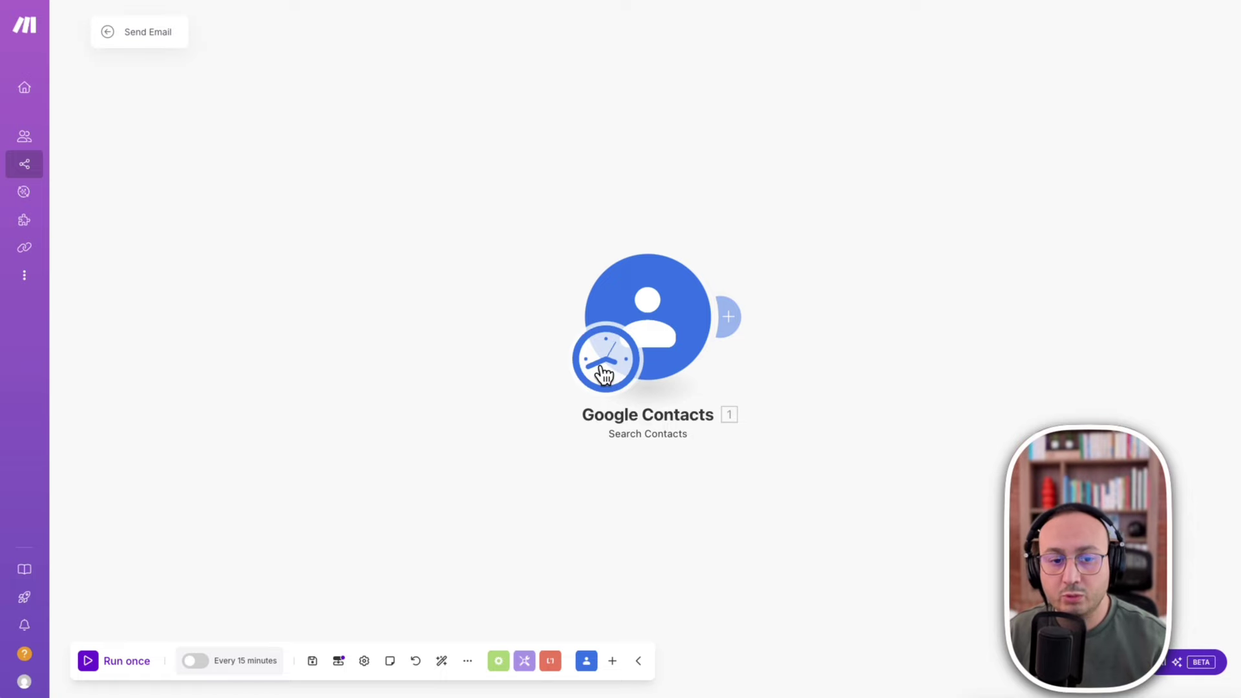
Change the scenario's schedule to run On demand, activate the scenario and save it.
click(603, 372)
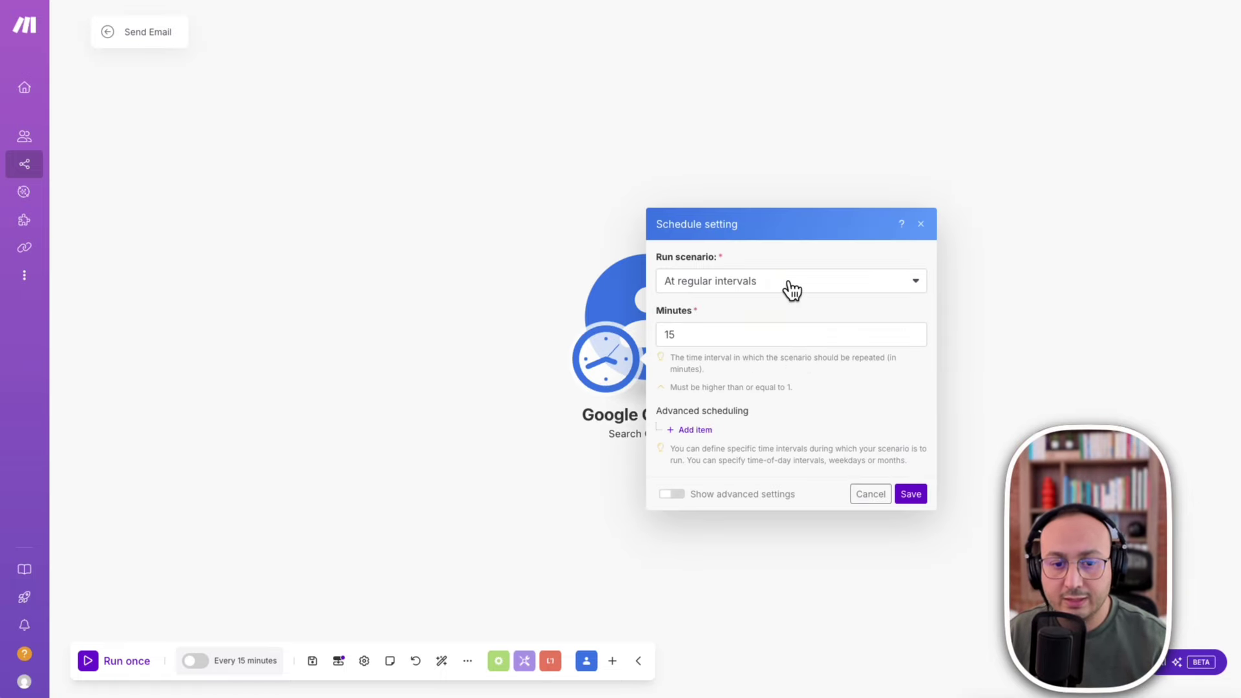
click(790, 284)
click(718, 438)
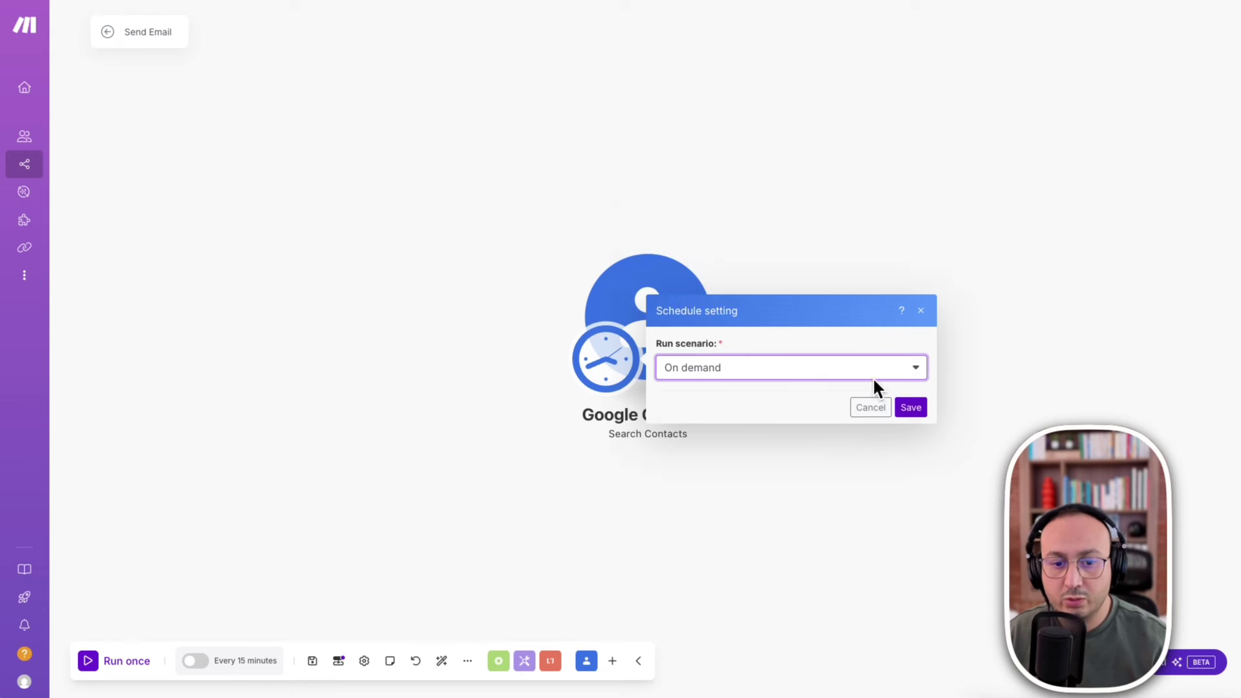
click(918, 409)
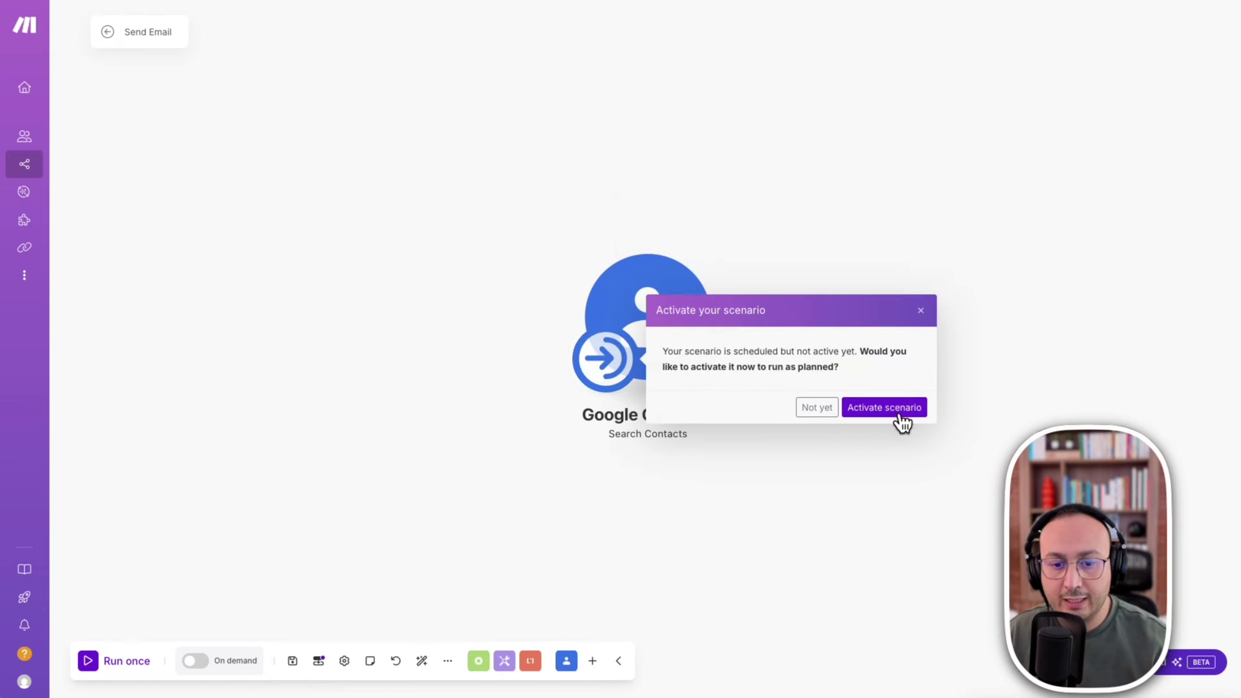
click(900, 414)
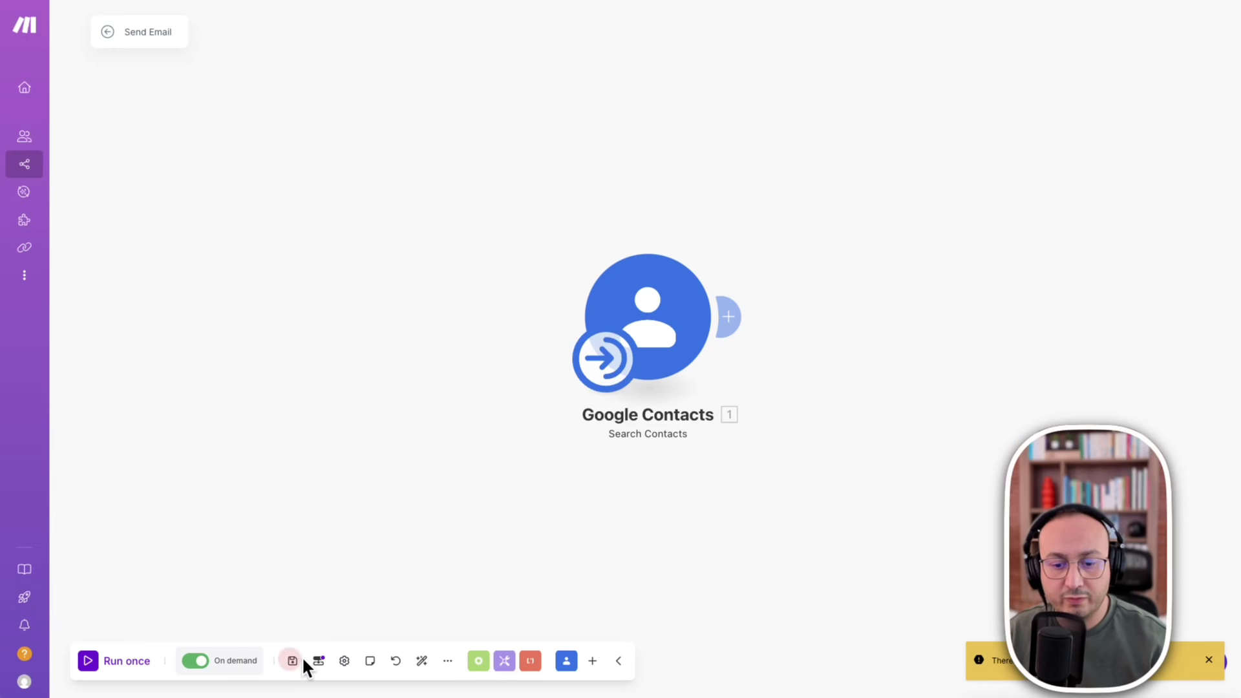
click(293, 660)
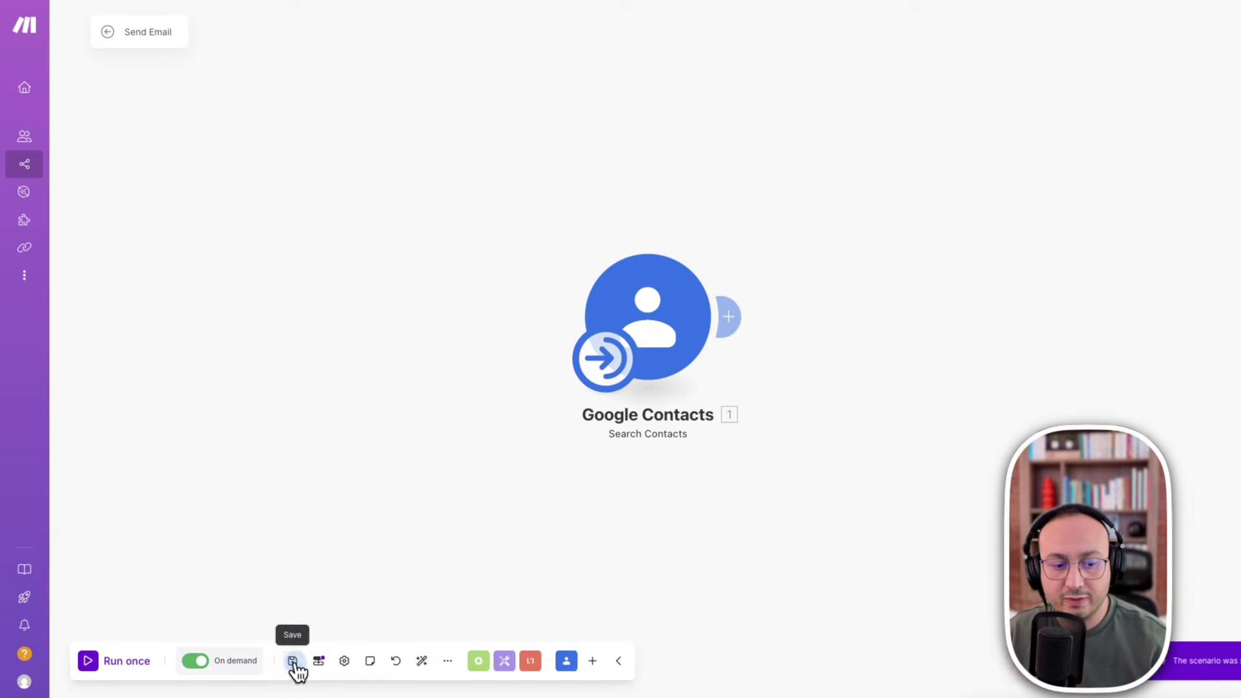
Add a Gmail Send an Email module after the Google Contacts module.
drag(646, 272, 401, 264)
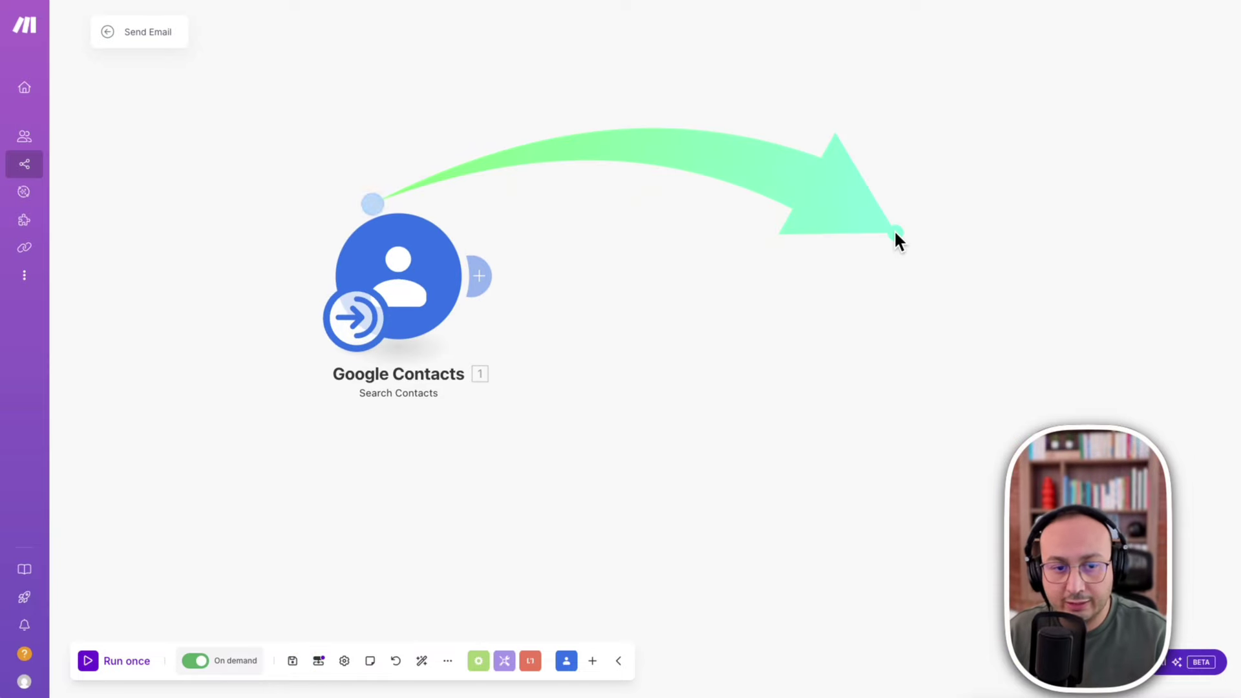
click(483, 275)
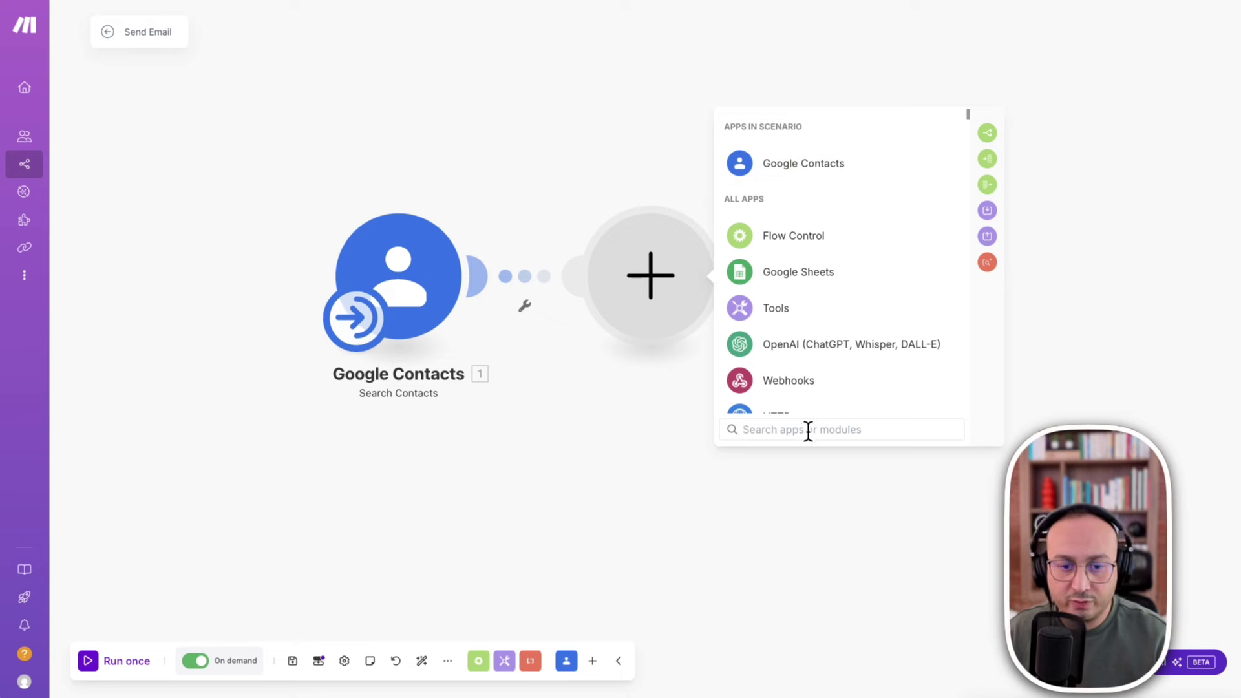
text(gmail)
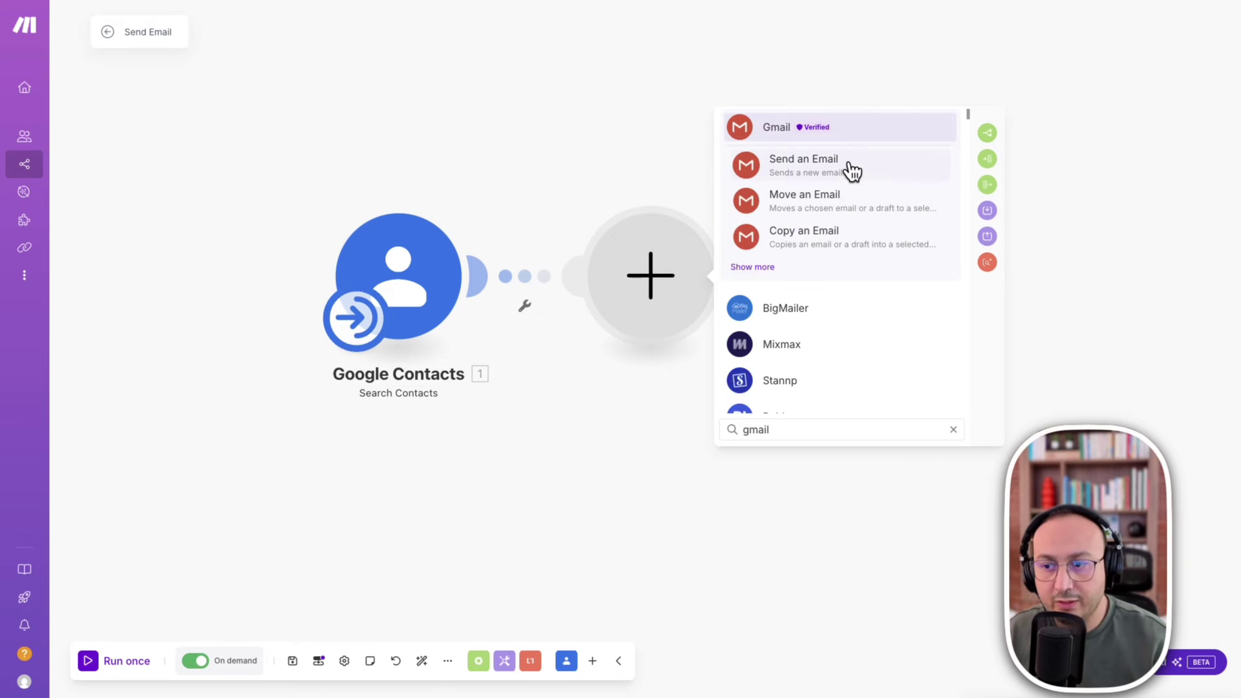
click(825, 169)
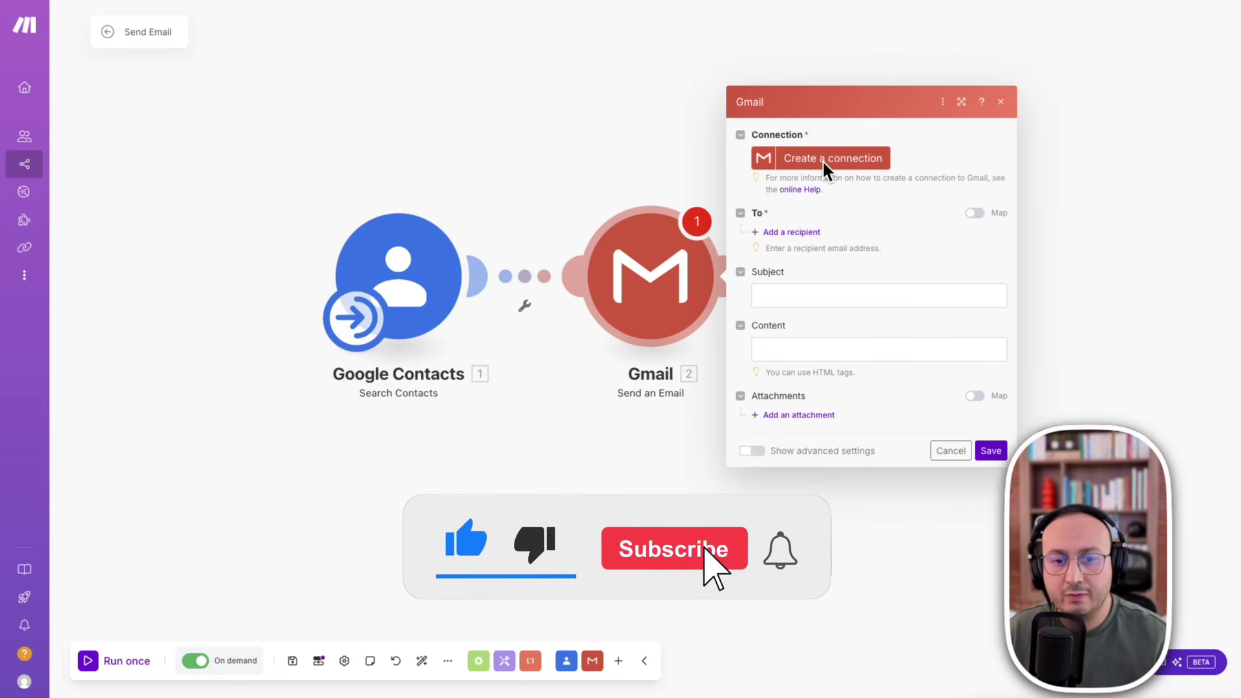
Start a new connection for the Gmail module and show its advanced settings with the Client ID and Client Secret fields.
click(823, 154)
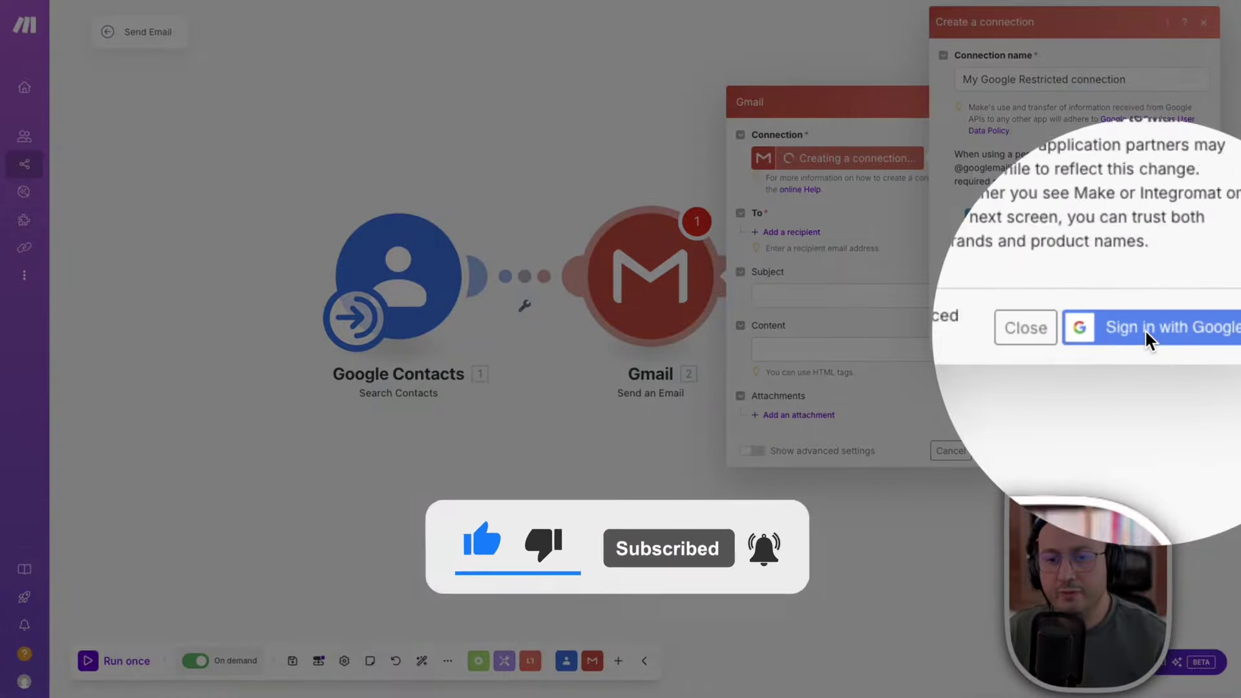
click(1146, 328)
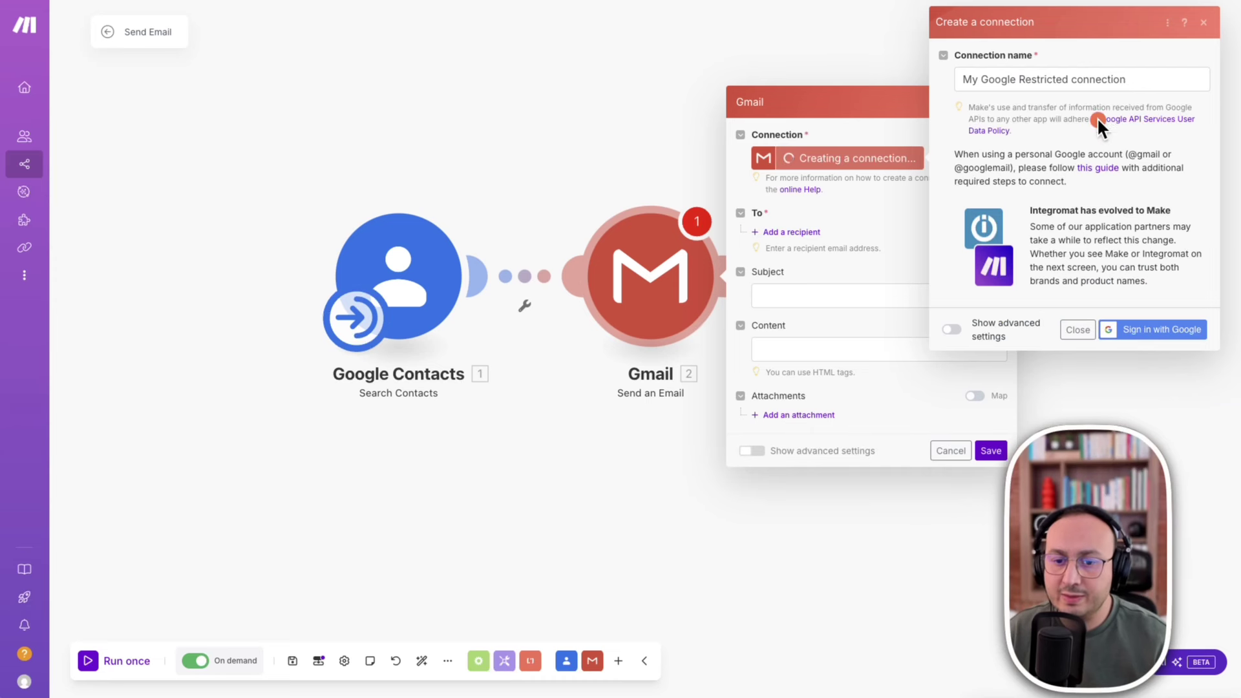
click(954, 329)
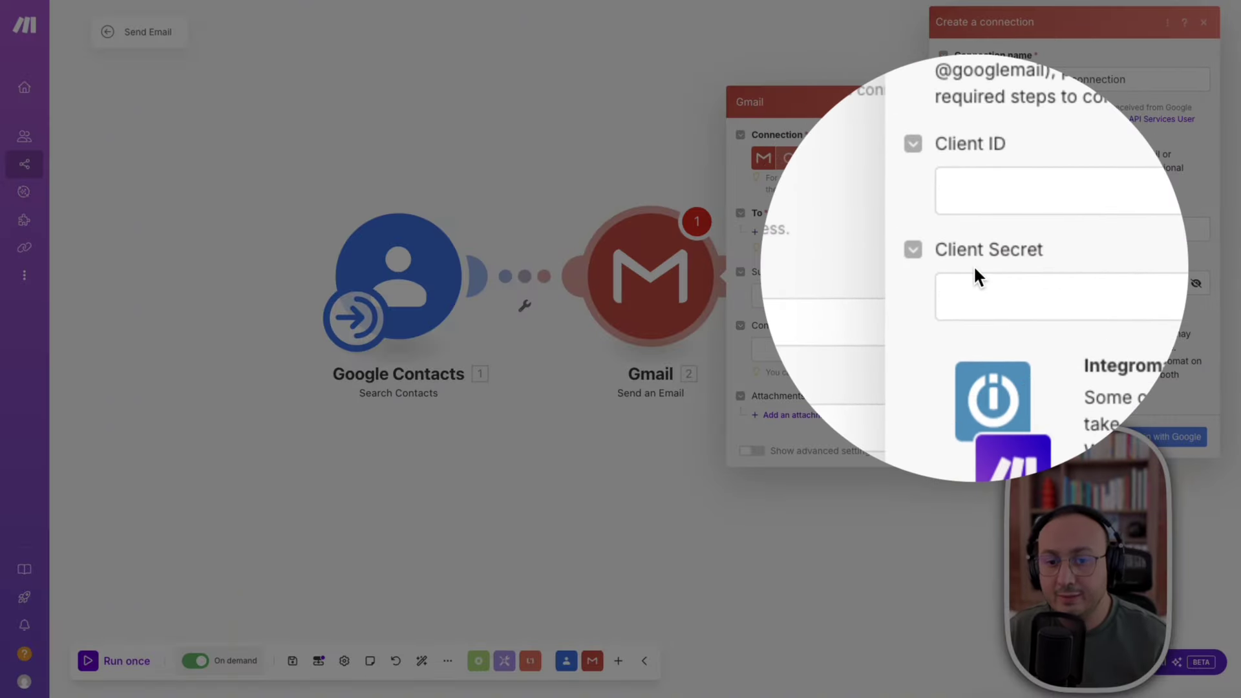
click(963, 234)
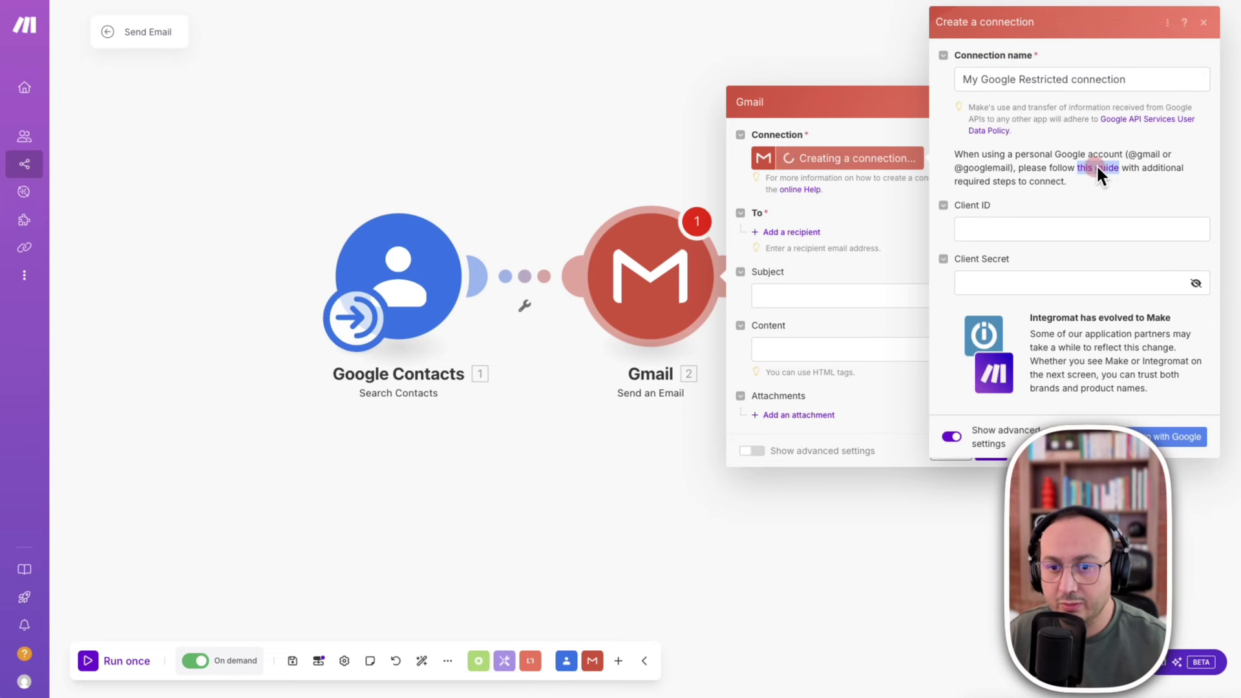
Open the linked connection guide, search the Make Help Center for GMAIL and open the Gmail app article.
click(1098, 168)
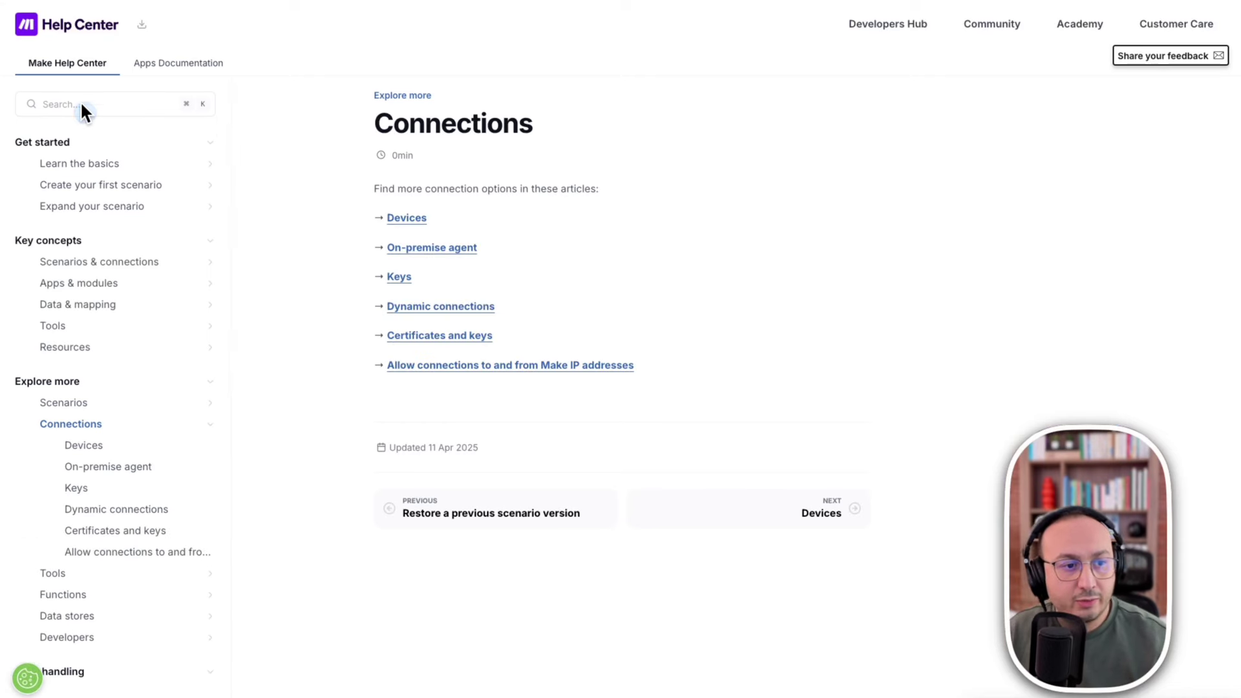
click(54, 100)
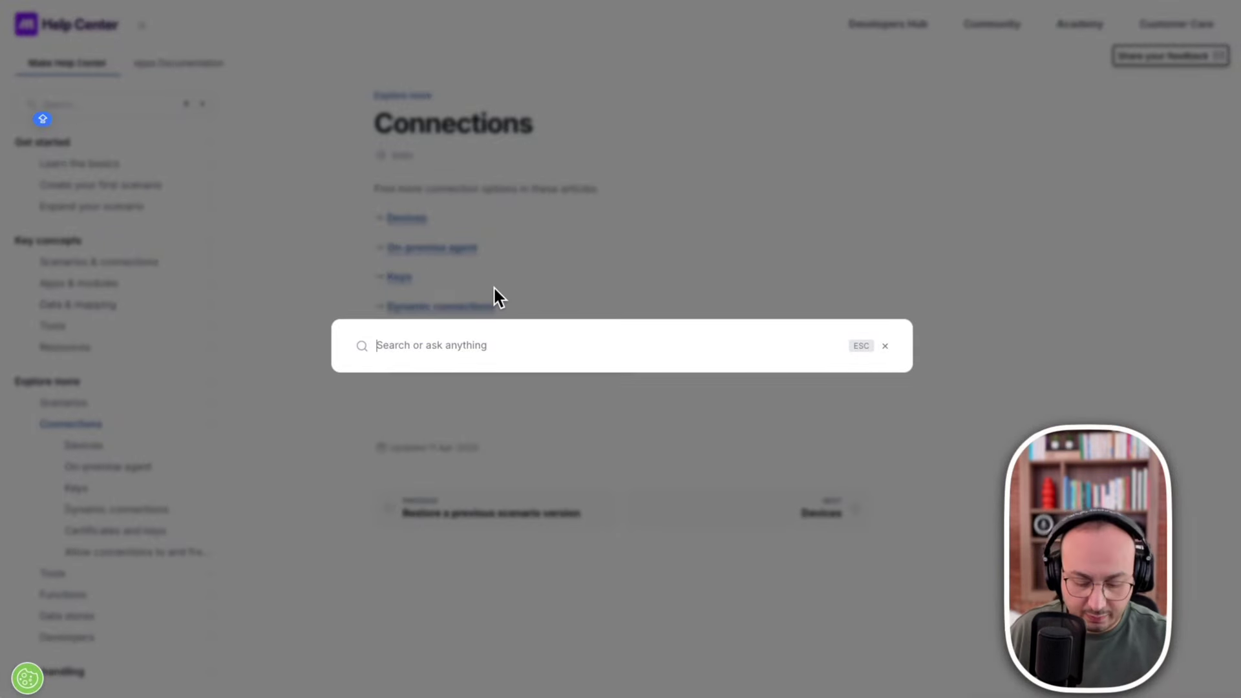
text(GMAIL)
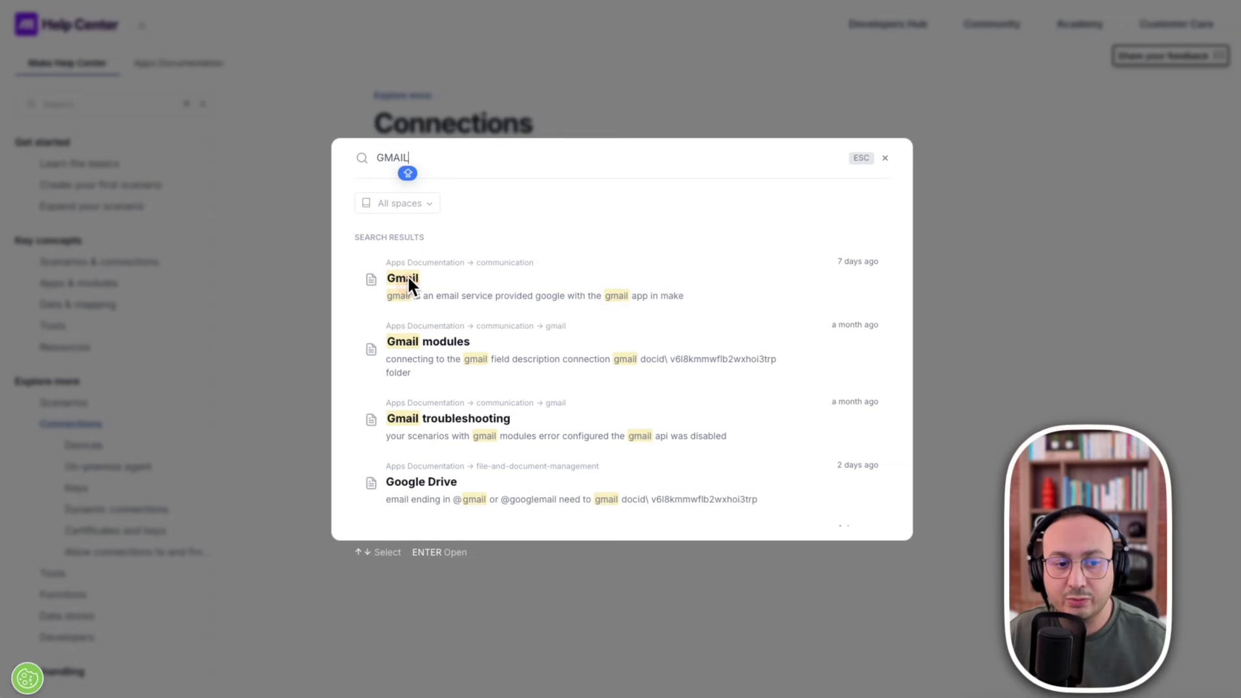
click(405, 284)
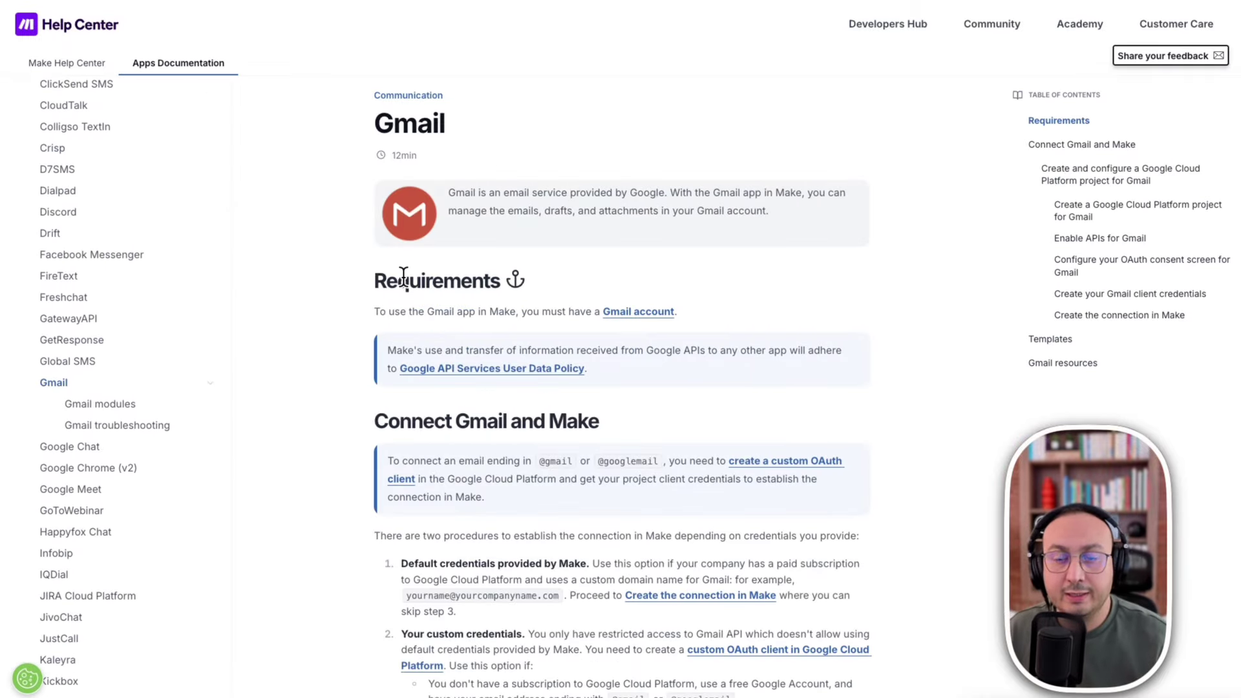
Read the article's Gmail connection requirements and open its Google Cloud Platform link in a new browser tab.
scroll(798, 343, down, 3)
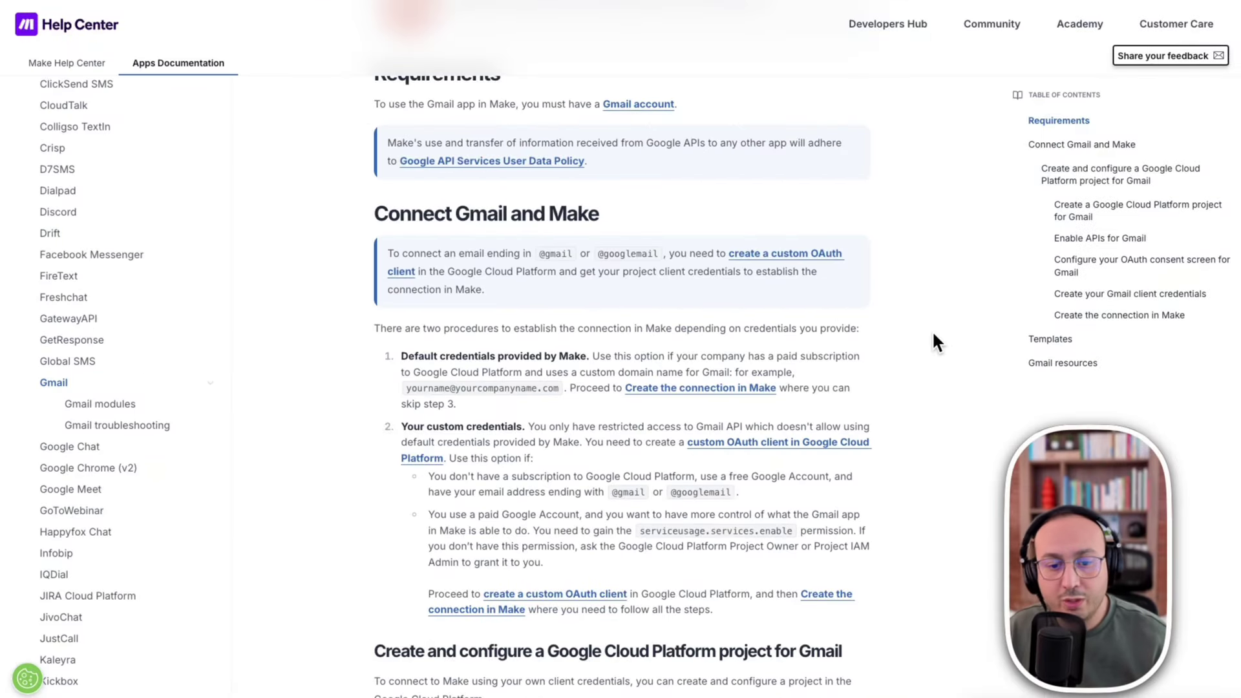
scroll(933, 335, down, 3)
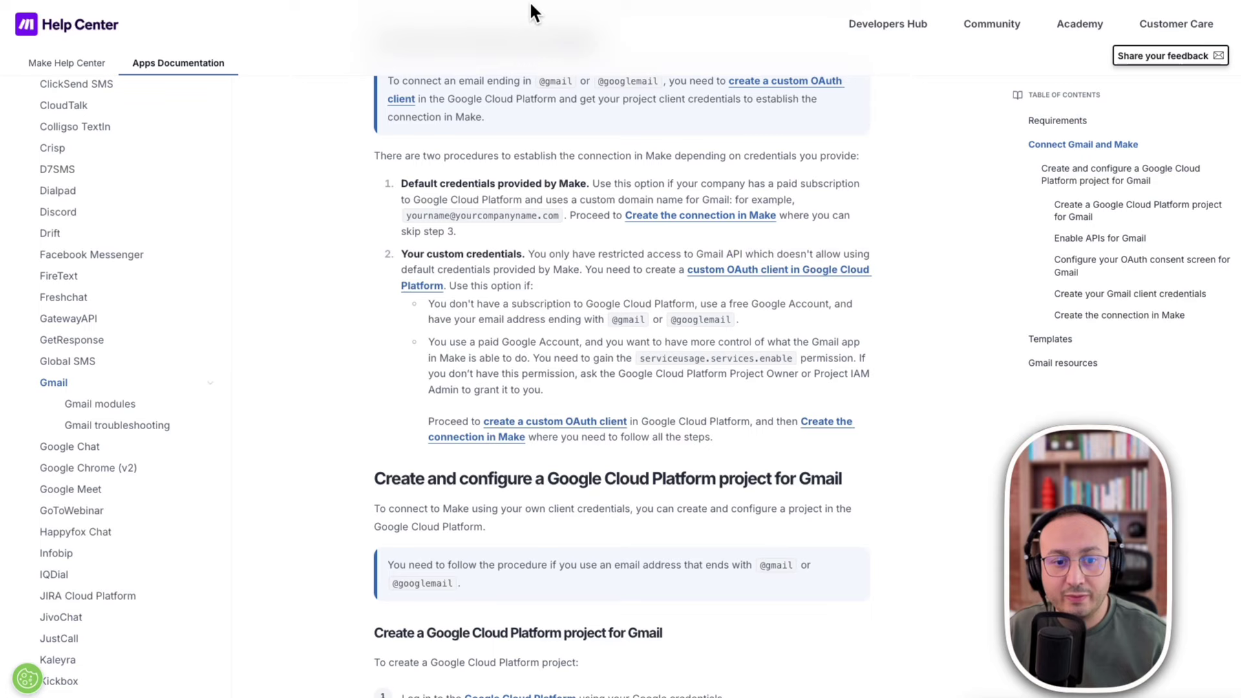
scroll(838, 316, down, 6)
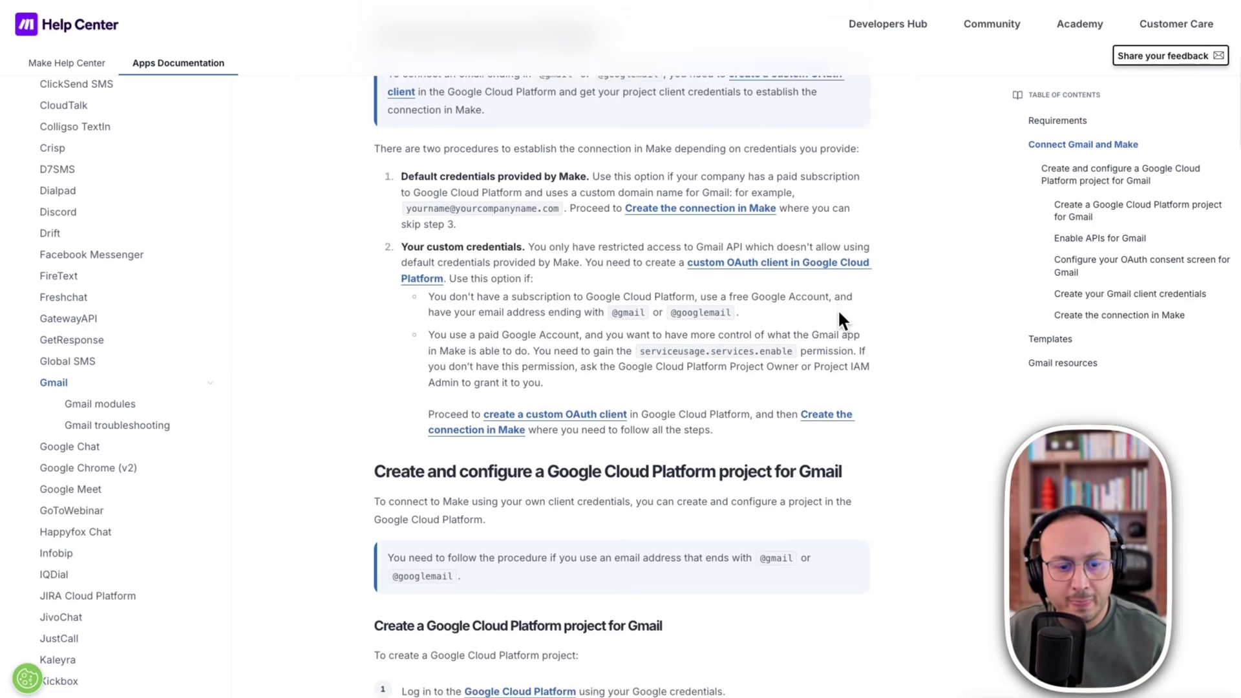
scroll(839, 314, up, 1)
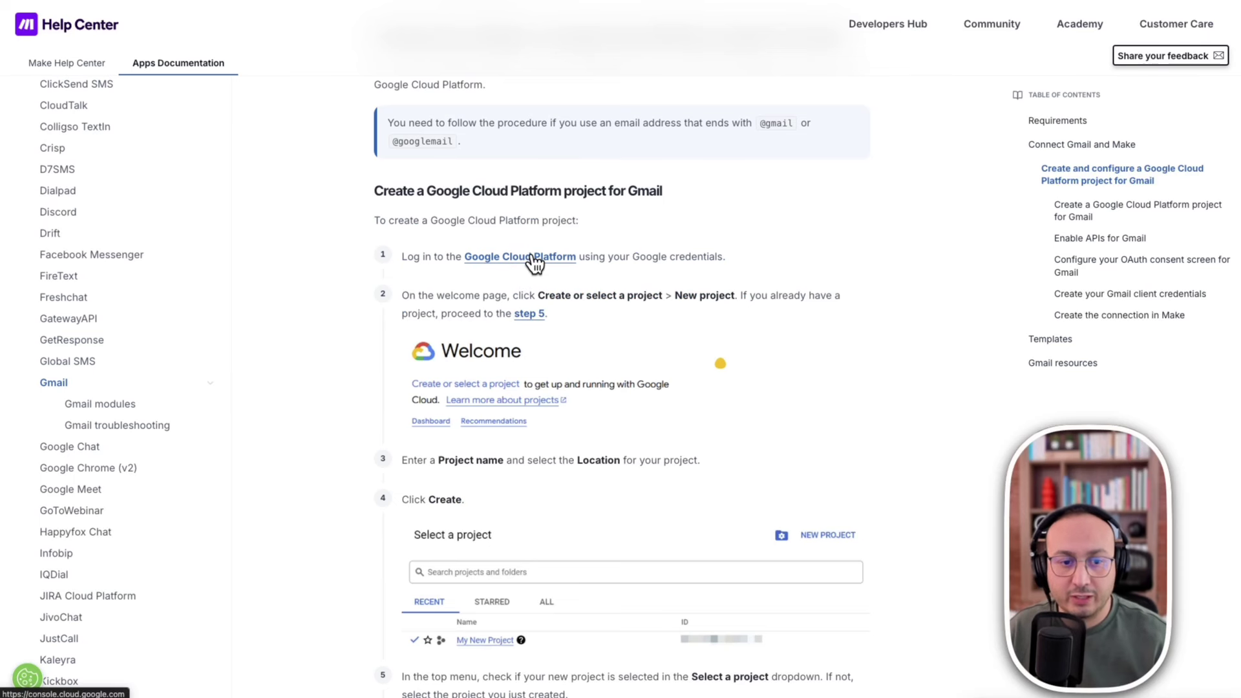
right_click(533, 255)
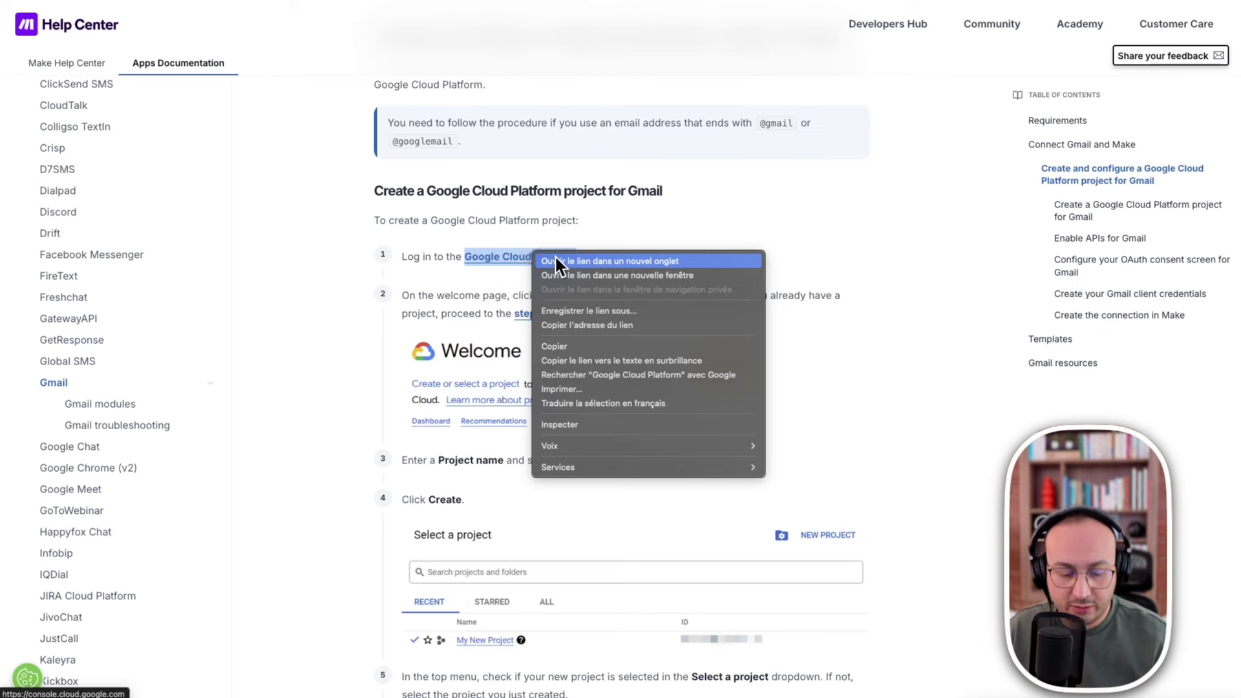
click(555, 260)
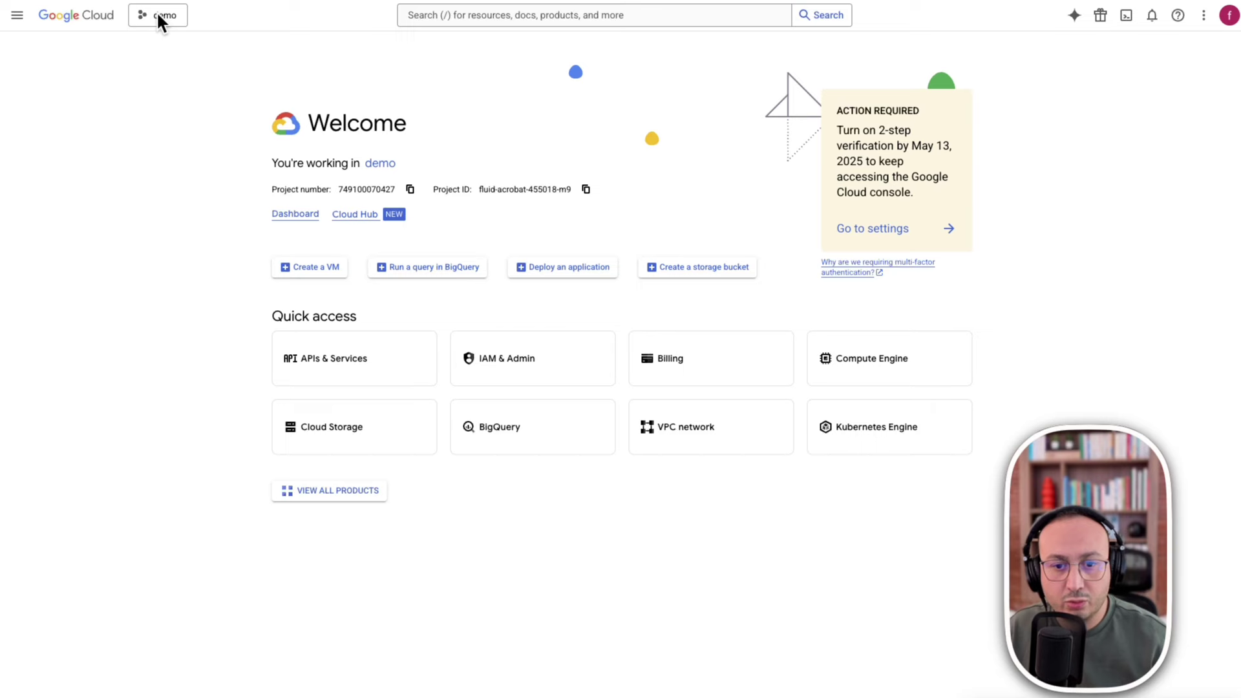
Open the Google Cloud project picker, and review the guide's instructions for creating a project and enabling the Gmail API.
click(154, 15)
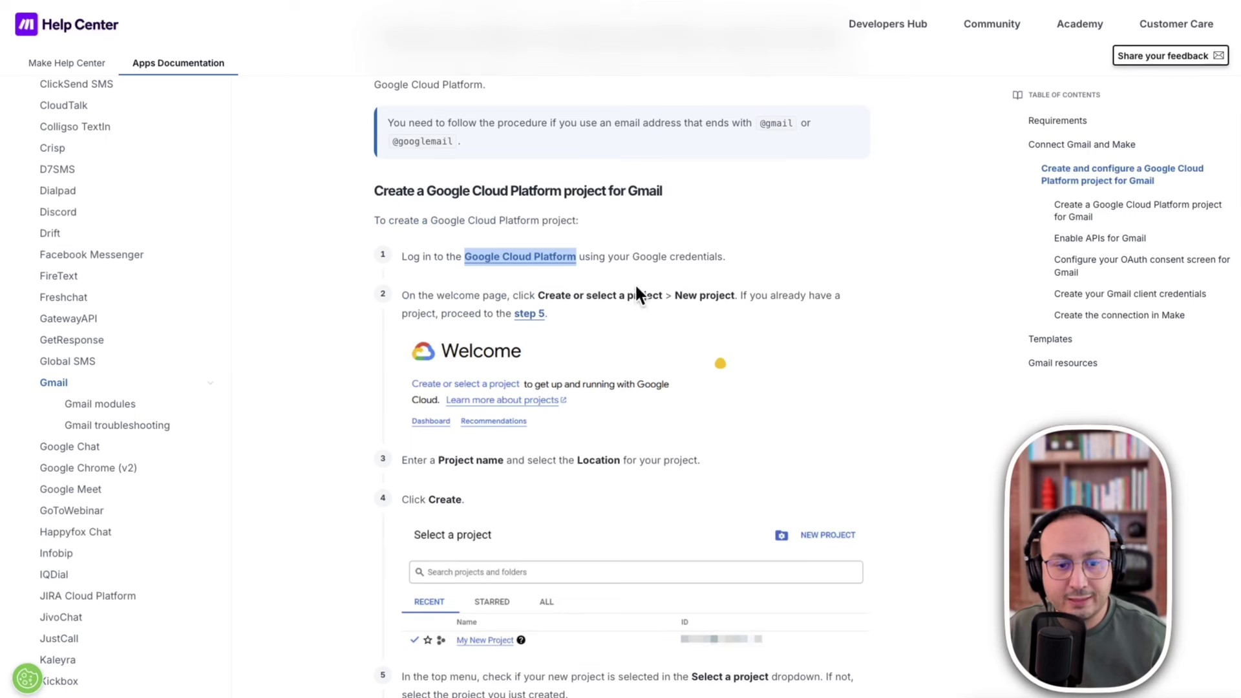
scroll(734, 400, down, 2)
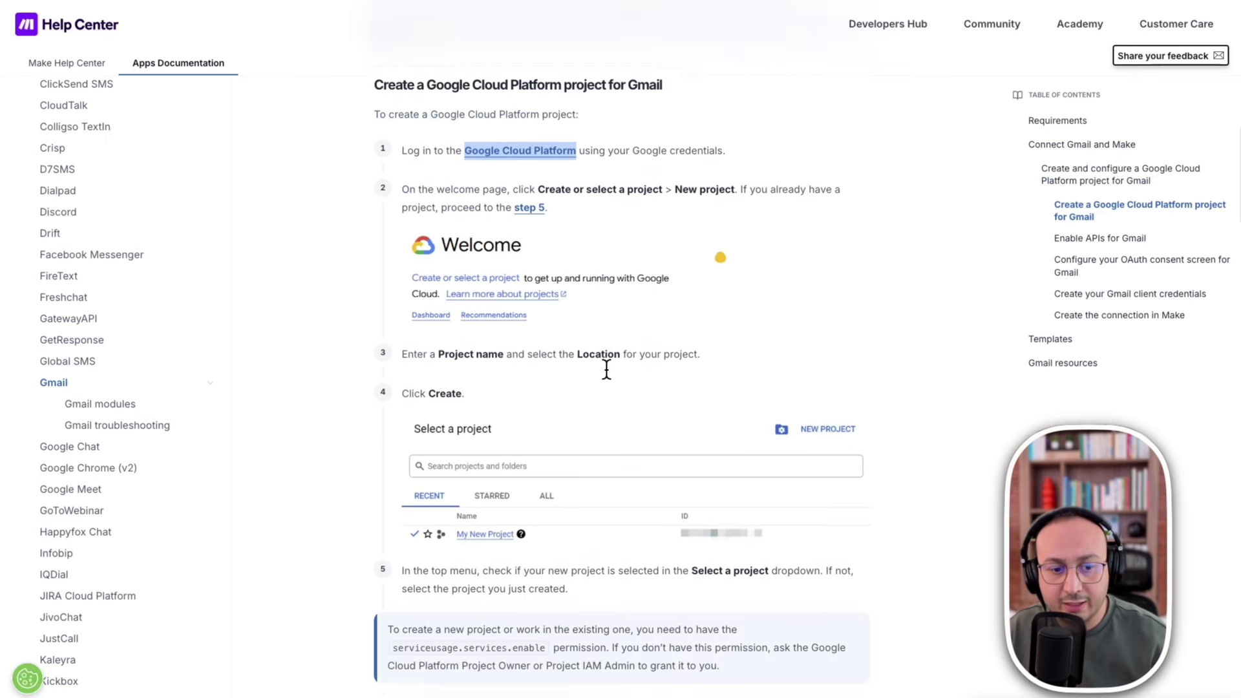
scroll(606, 370, down, 5)
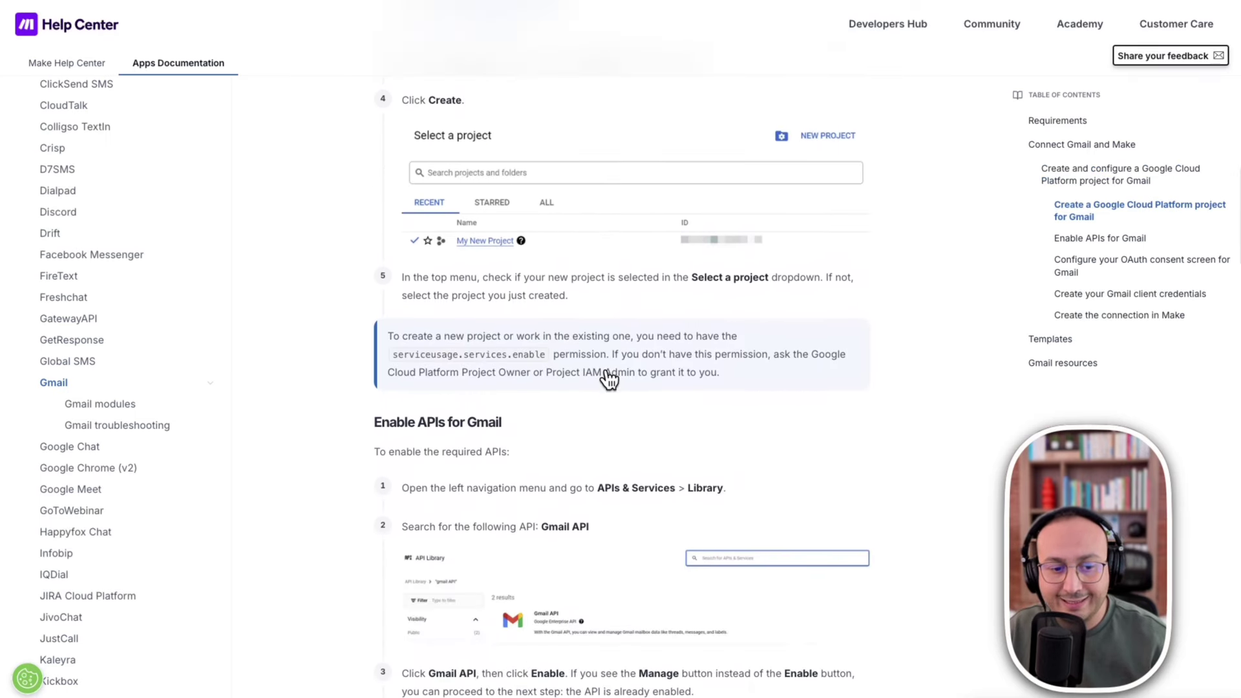
scroll(607, 374, down, 5)
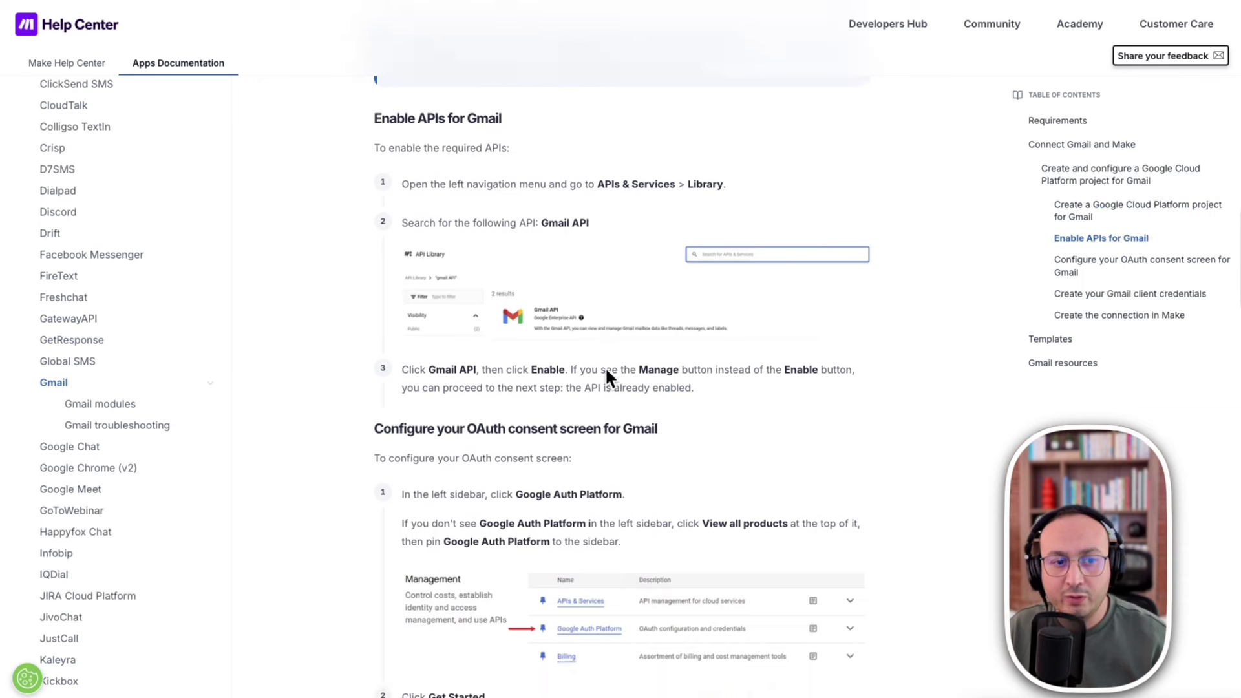
scroll(606, 377, down, 1)
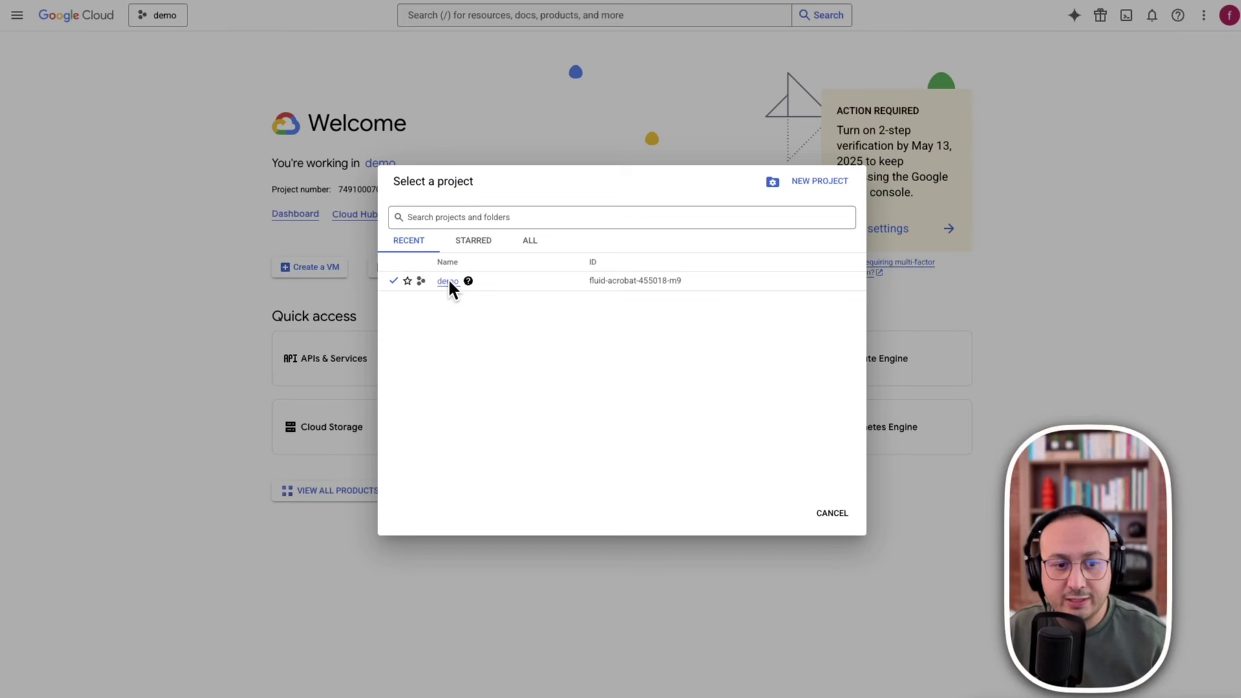
Select the demo project as the working project in Google Cloud.
click(448, 281)
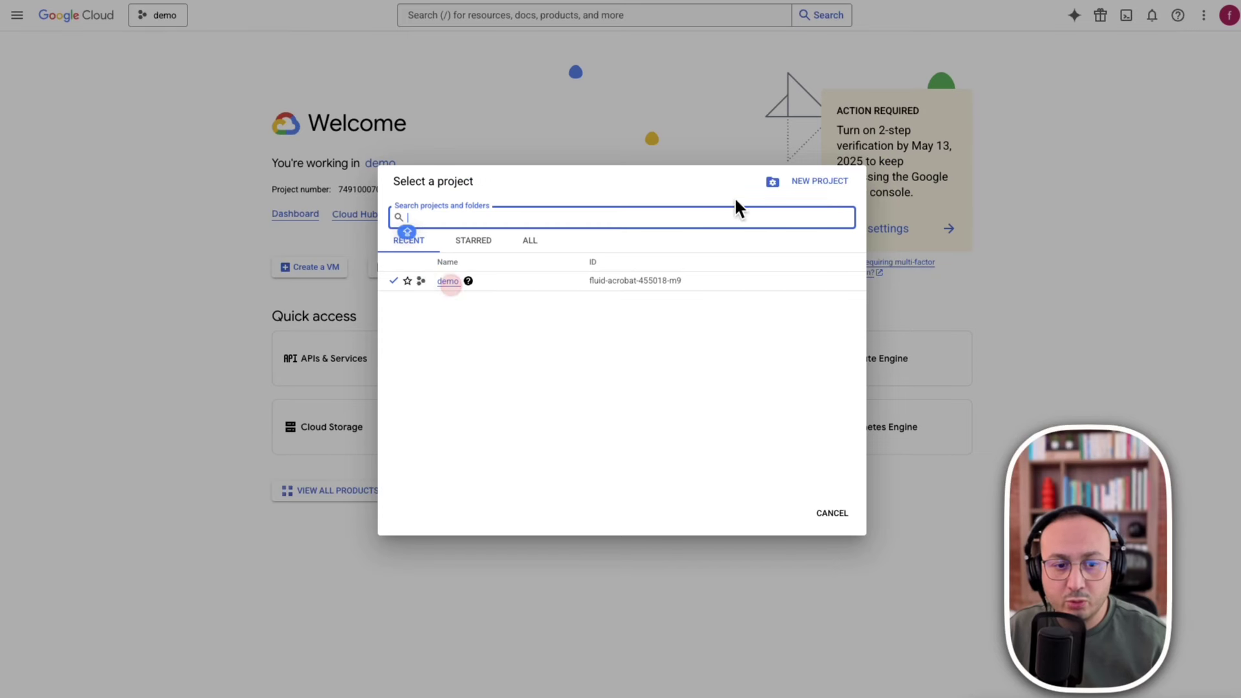
click(832, 514)
click(167, 15)
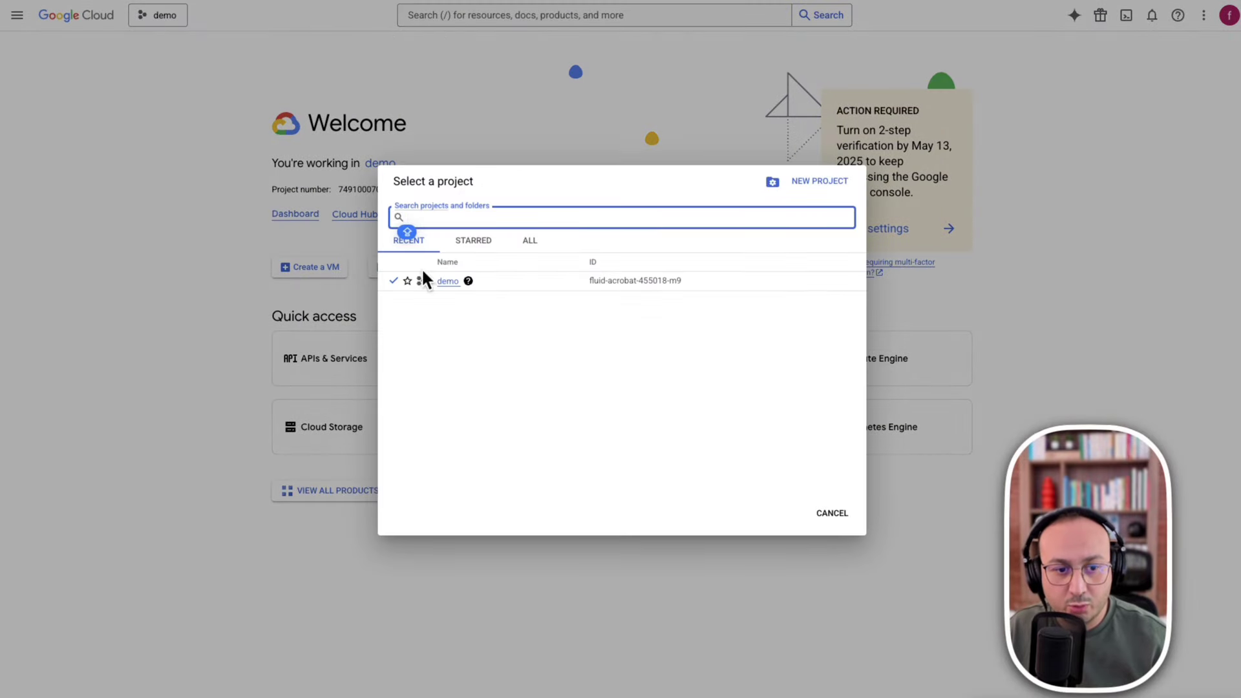
click(447, 281)
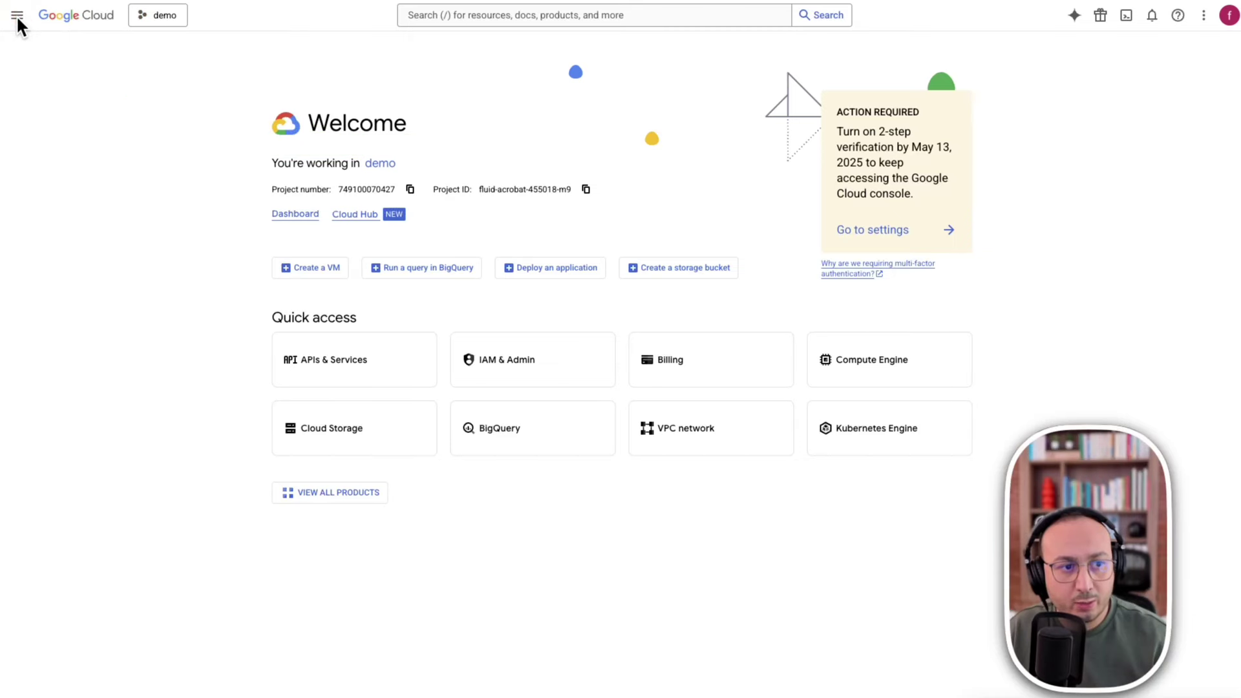
Open the demo project's Enabled APIs & services page.
click(15, 14)
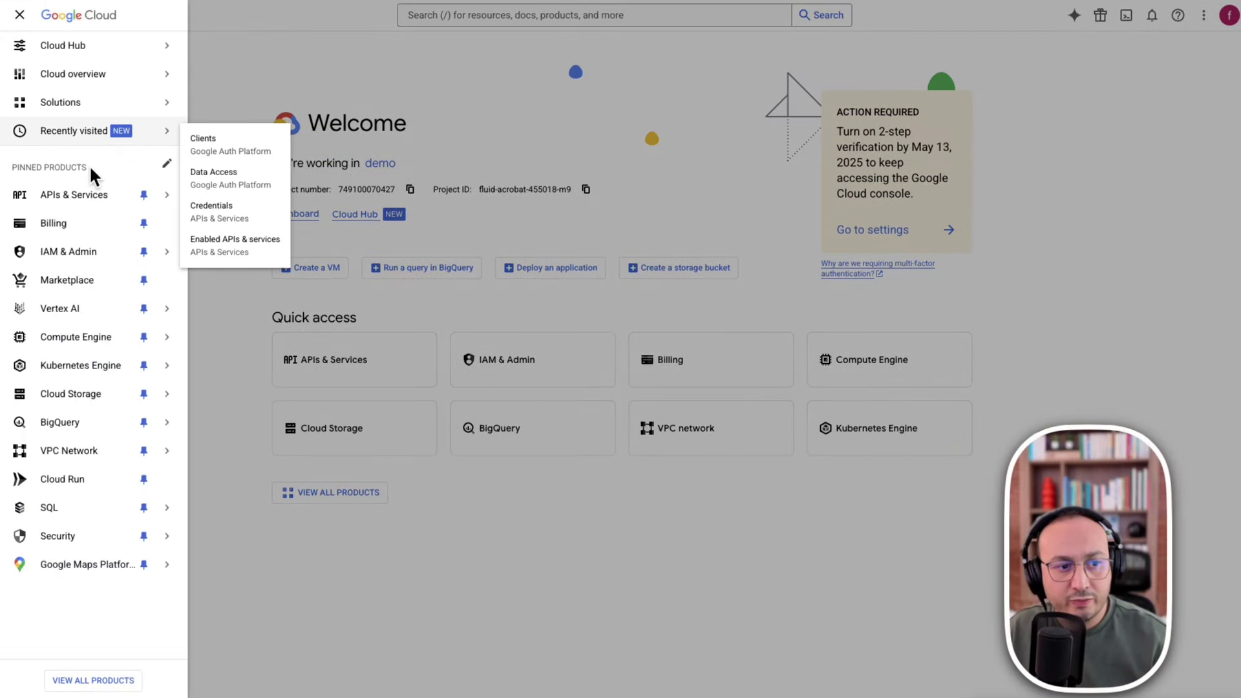
mouse_move(80, 196)
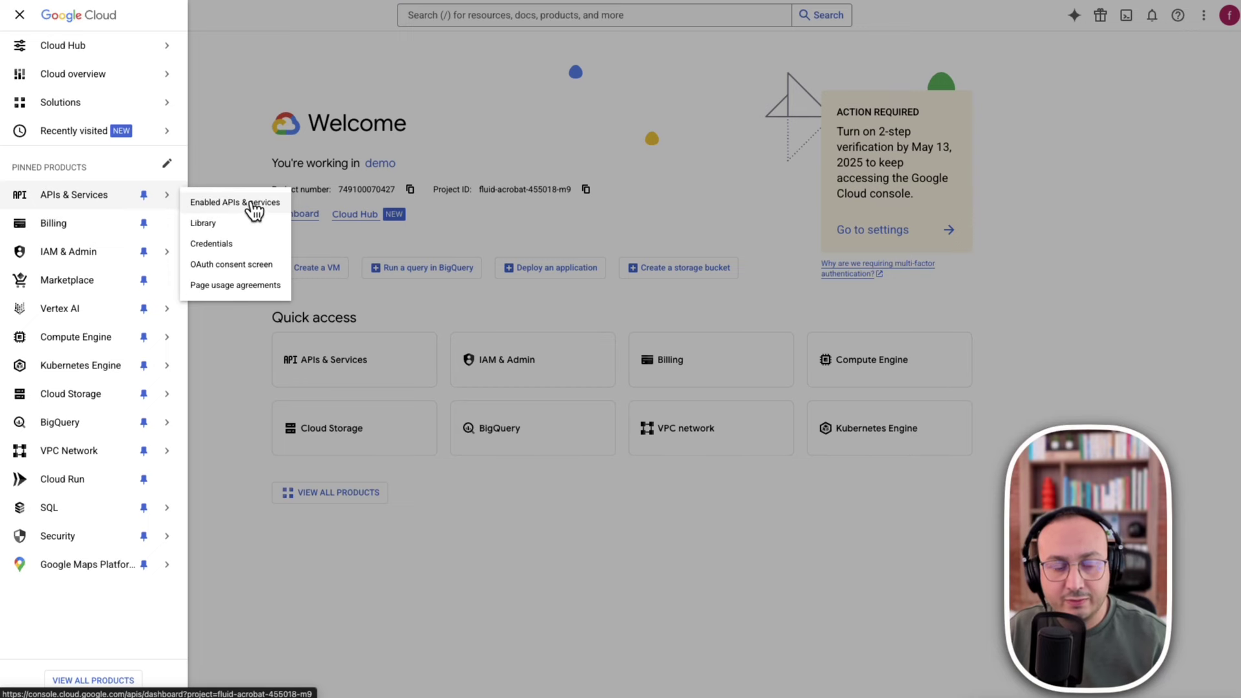
click(227, 203)
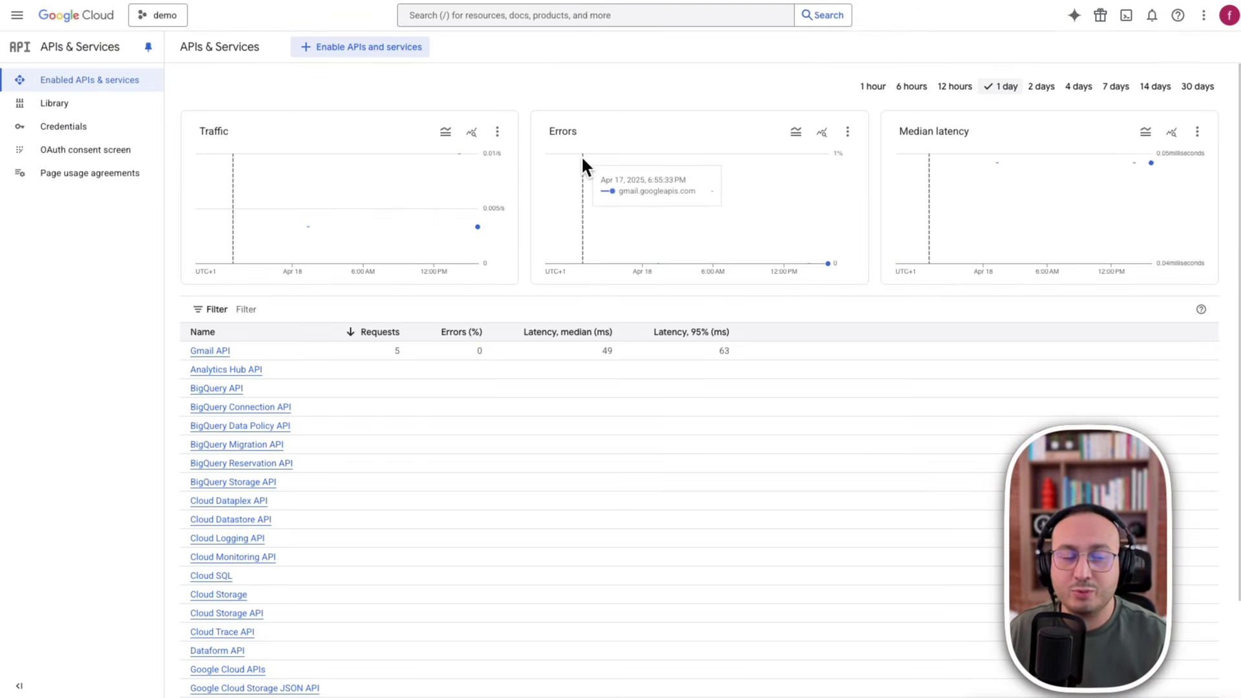
Search Google Cloud for GMA and open the Gmail API result.
click(642, 12)
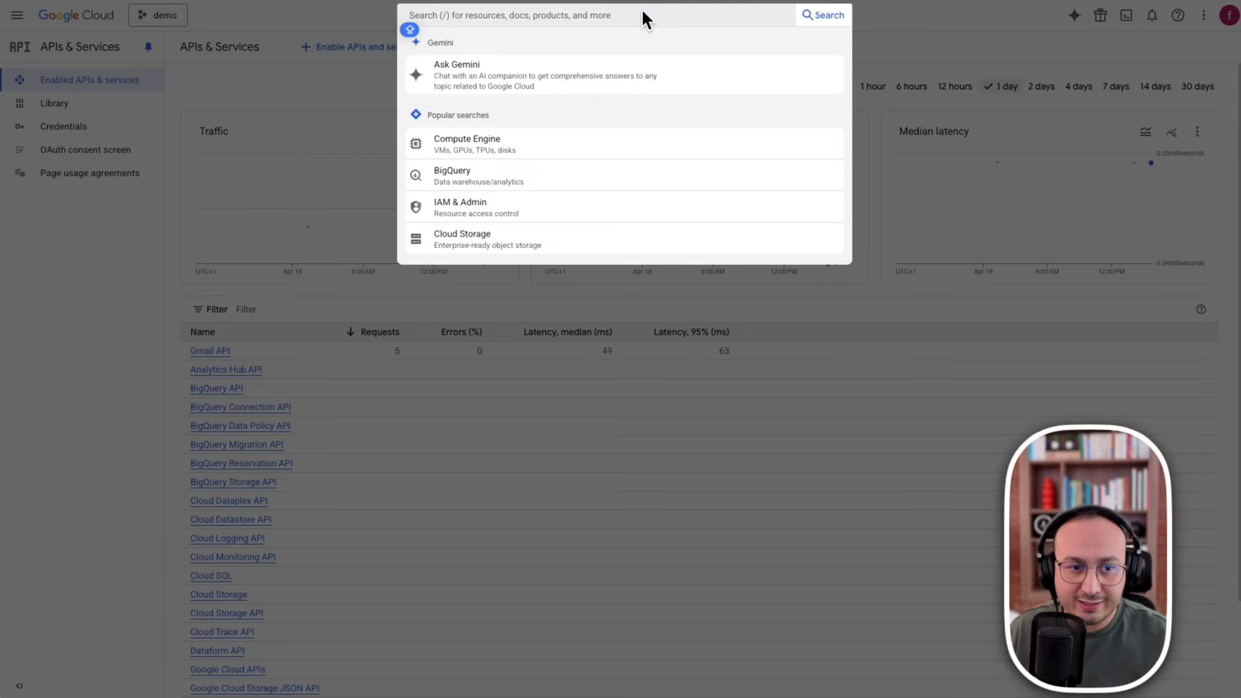
text(GMp)
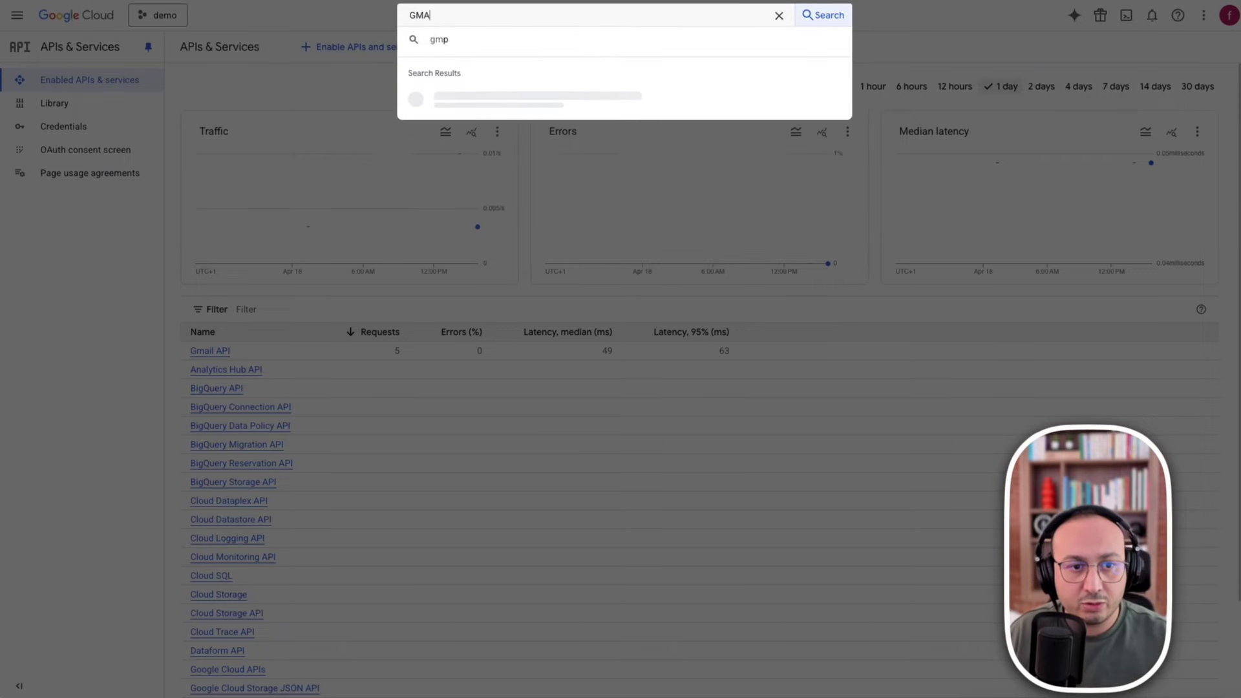
key(BackSpace)
text(A)
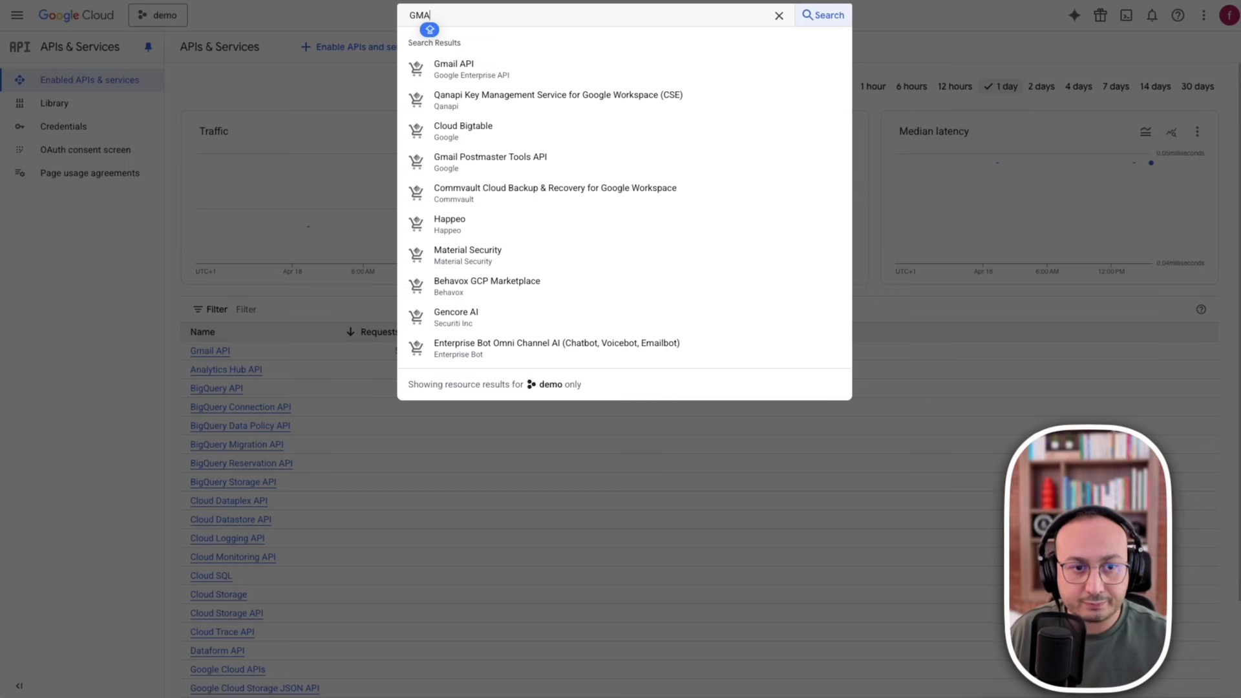
click(565, 66)
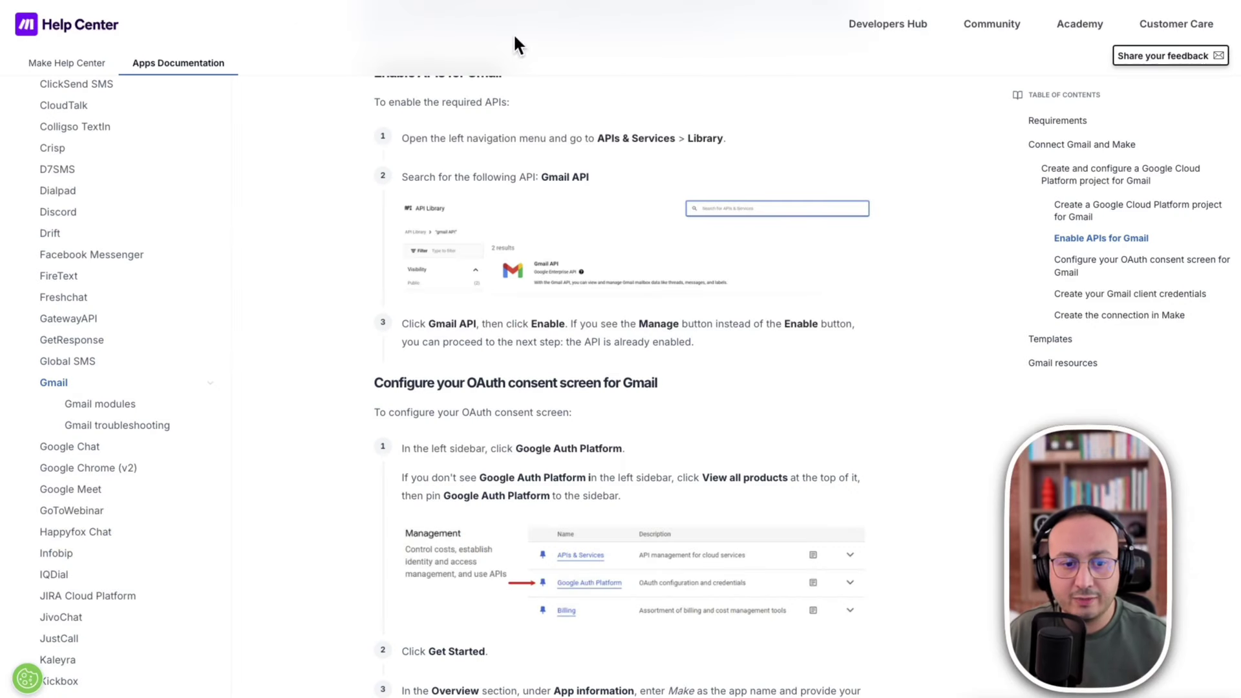
Review the guide's instructions for enabling the Gmail API and configuring the OAuth consent screen.
scroll(736, 313, down, 3)
scroll(782, 425, down, 3)
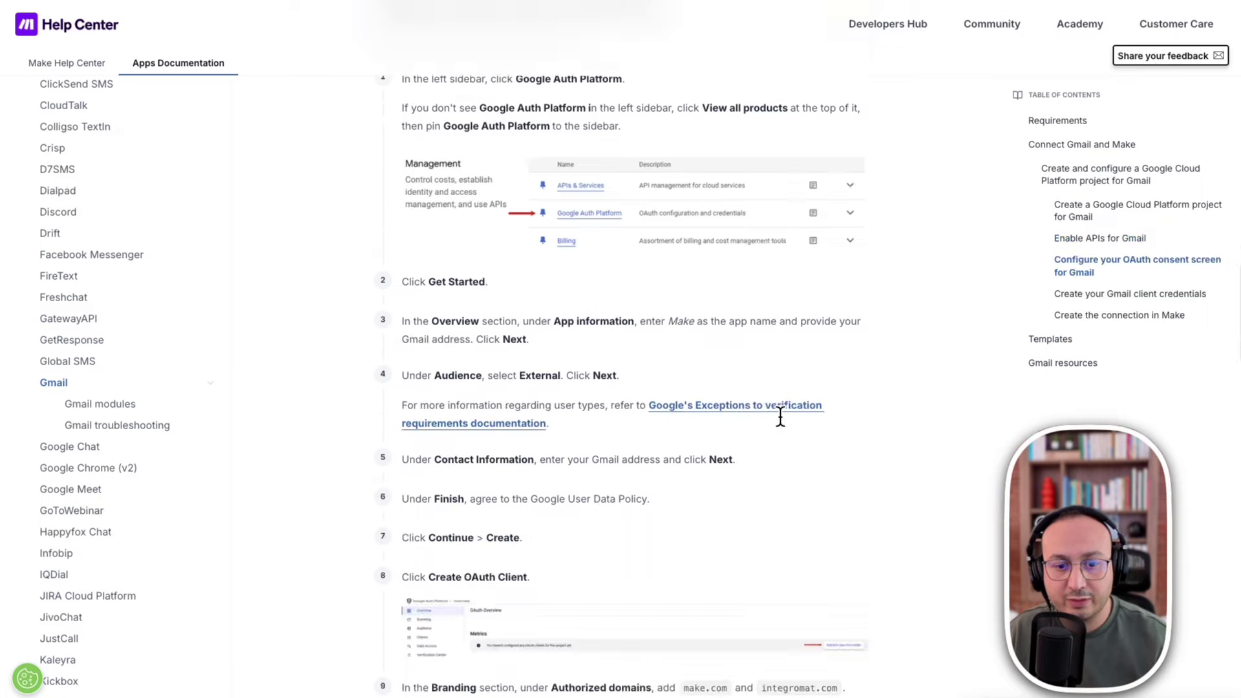
scroll(783, 424, up, 6)
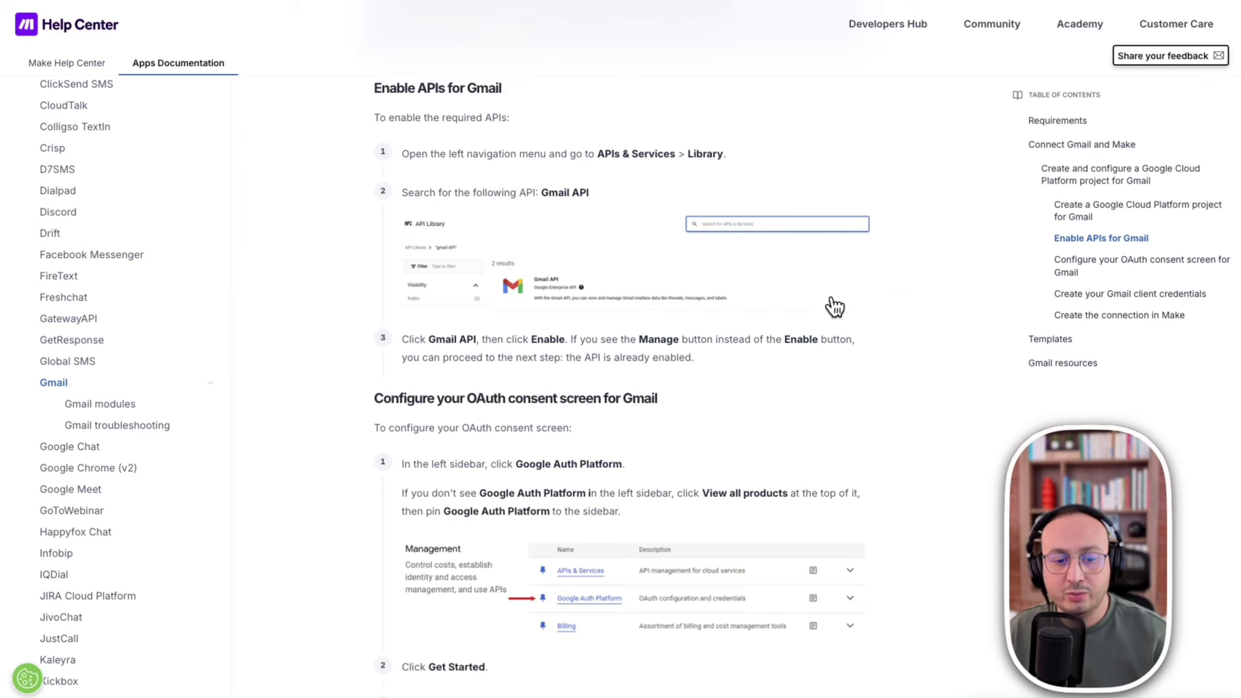
scroll(841, 301, down, 2)
scroll(858, 315, down, 2)
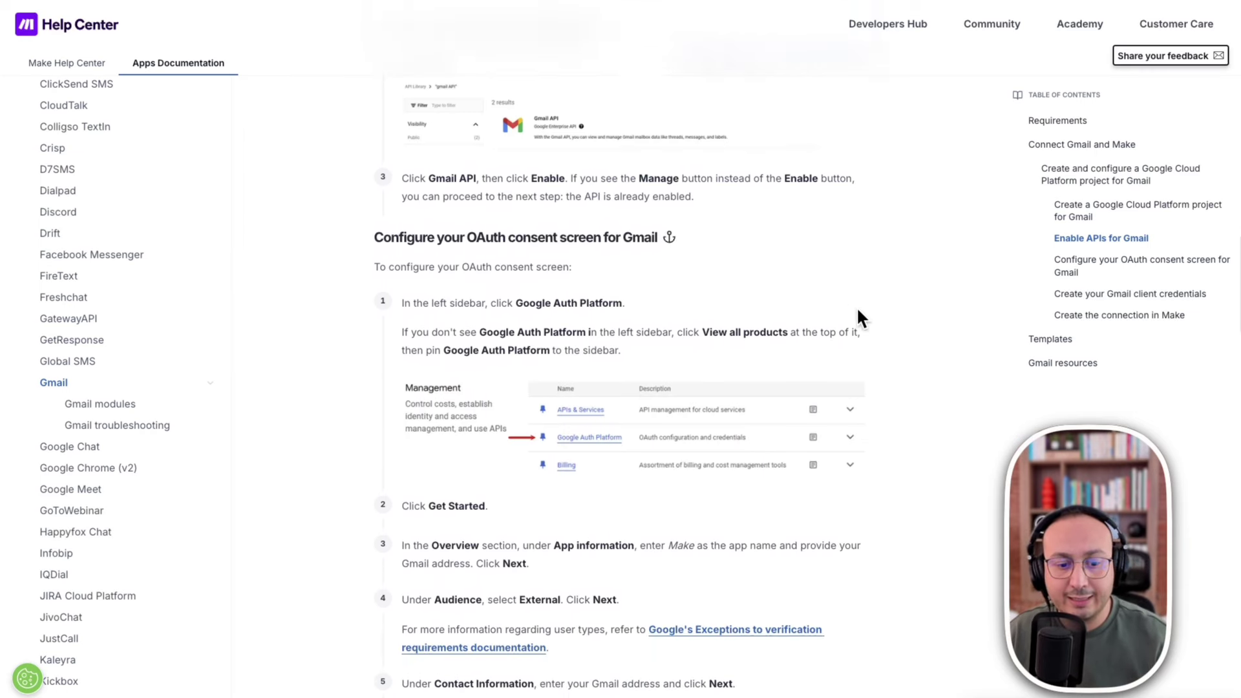
scroll(856, 306, down, 1)
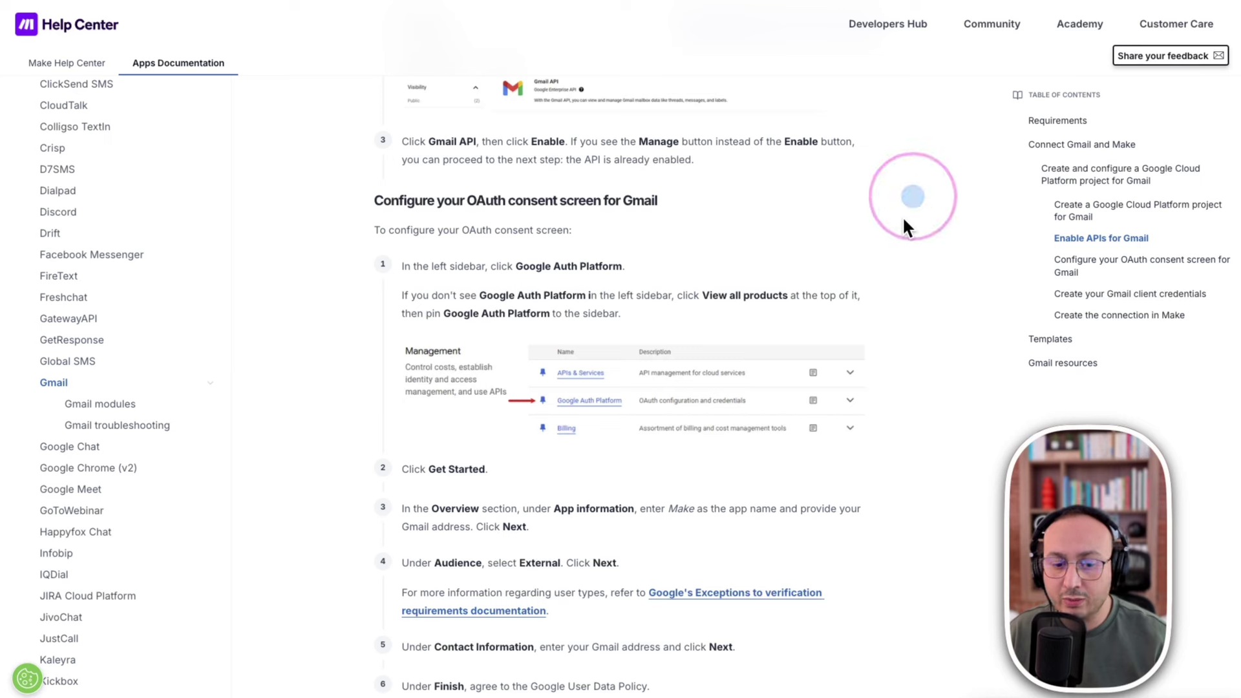
scroll(800, 219, down, 3)
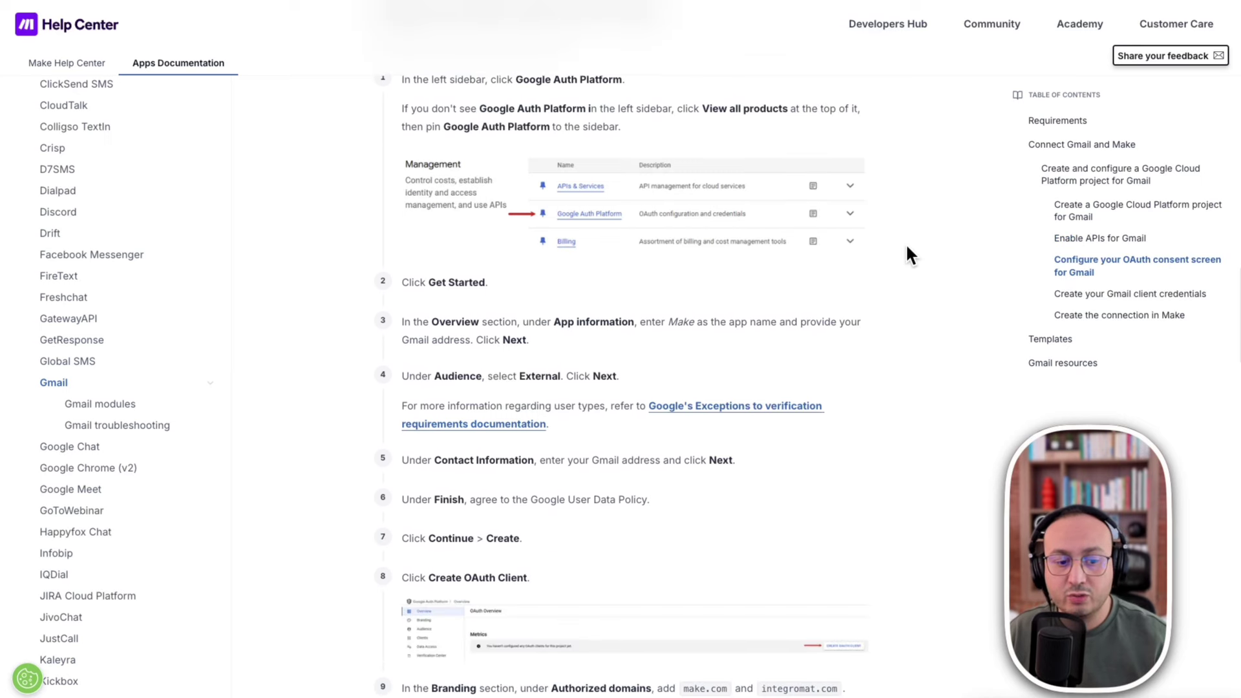
scroll(906, 254, down, 3)
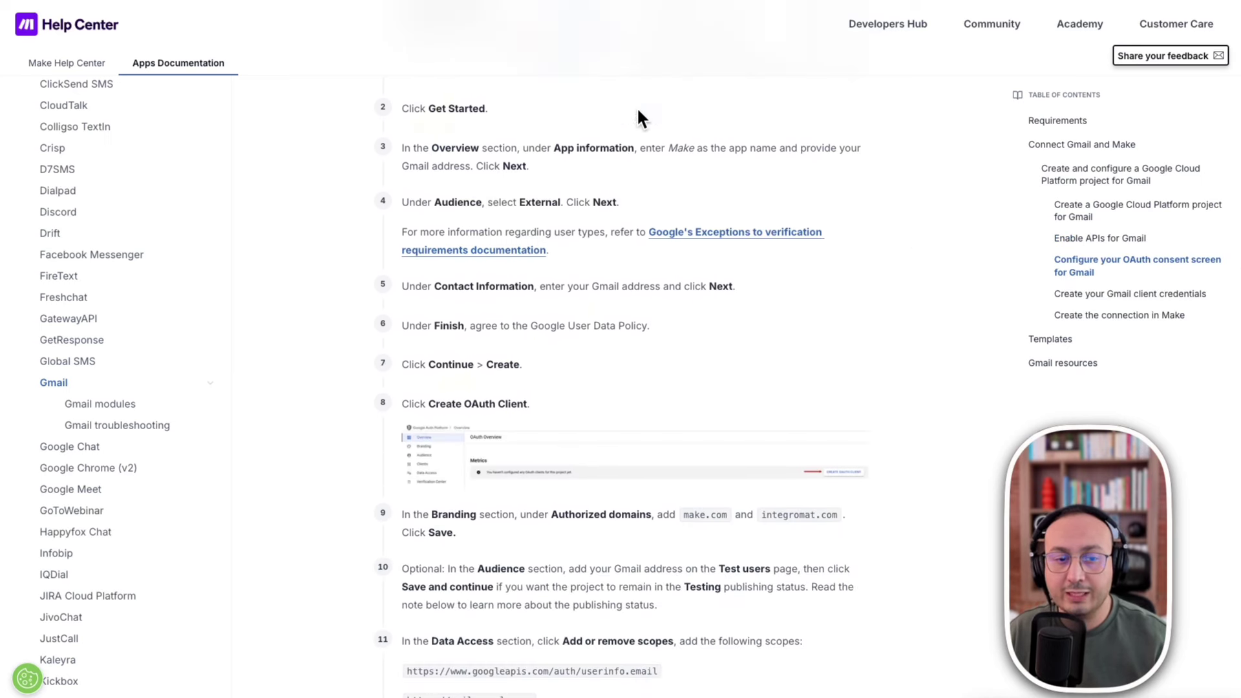
scroll(692, 352, up, 3)
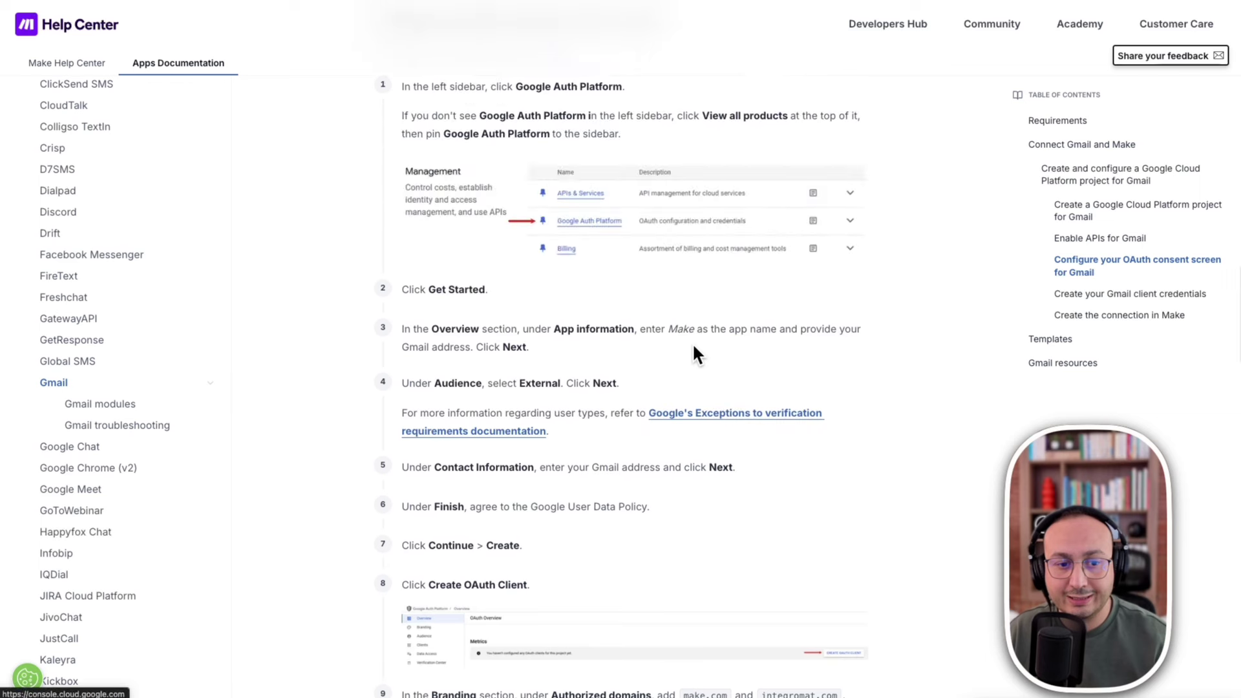
scroll(694, 347, up, 1)
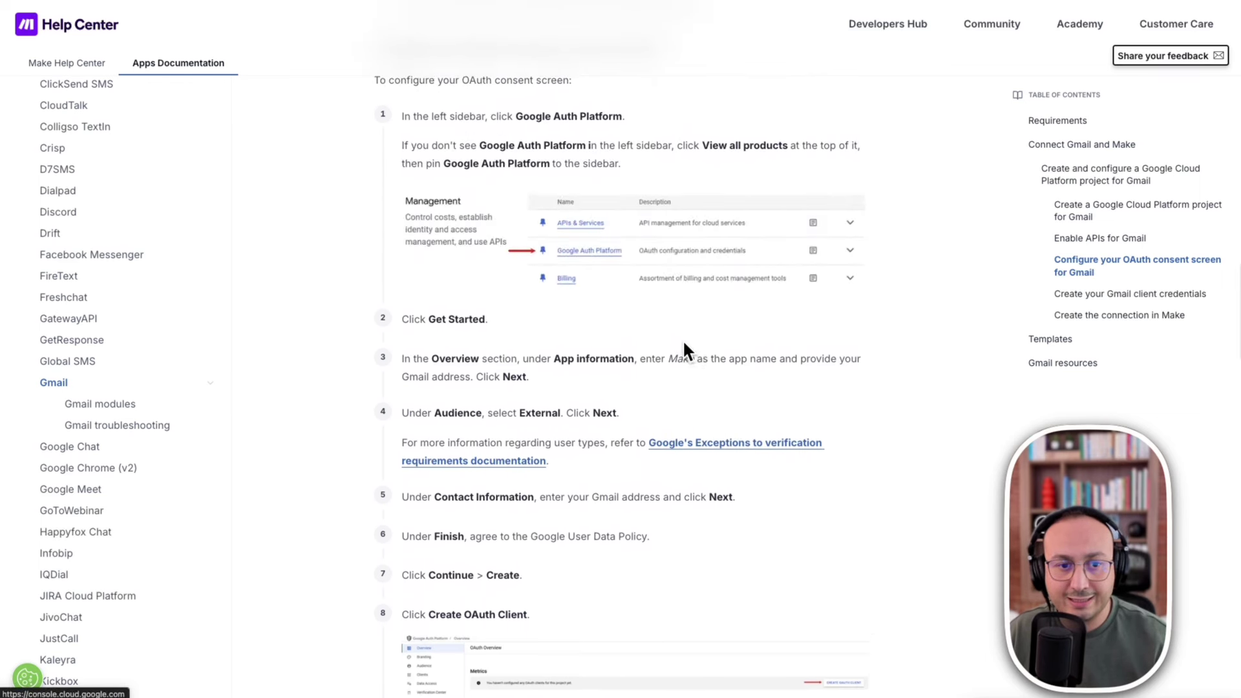
scroll(683, 342, up, 3)
scroll(677, 349, down, 1)
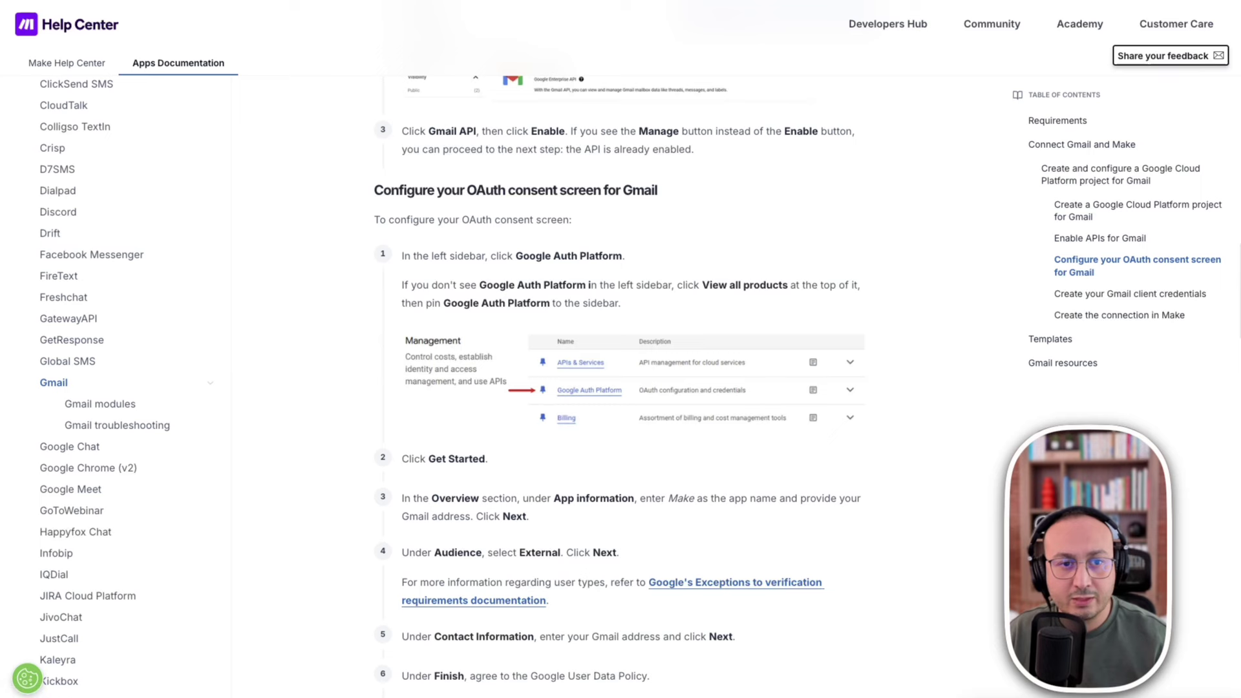
Switch back to Google Cloud, open the OAuth consent screen and bring up the authorized domains in its Branding settings.
key(ctrl+Tab)
click(18, 47)
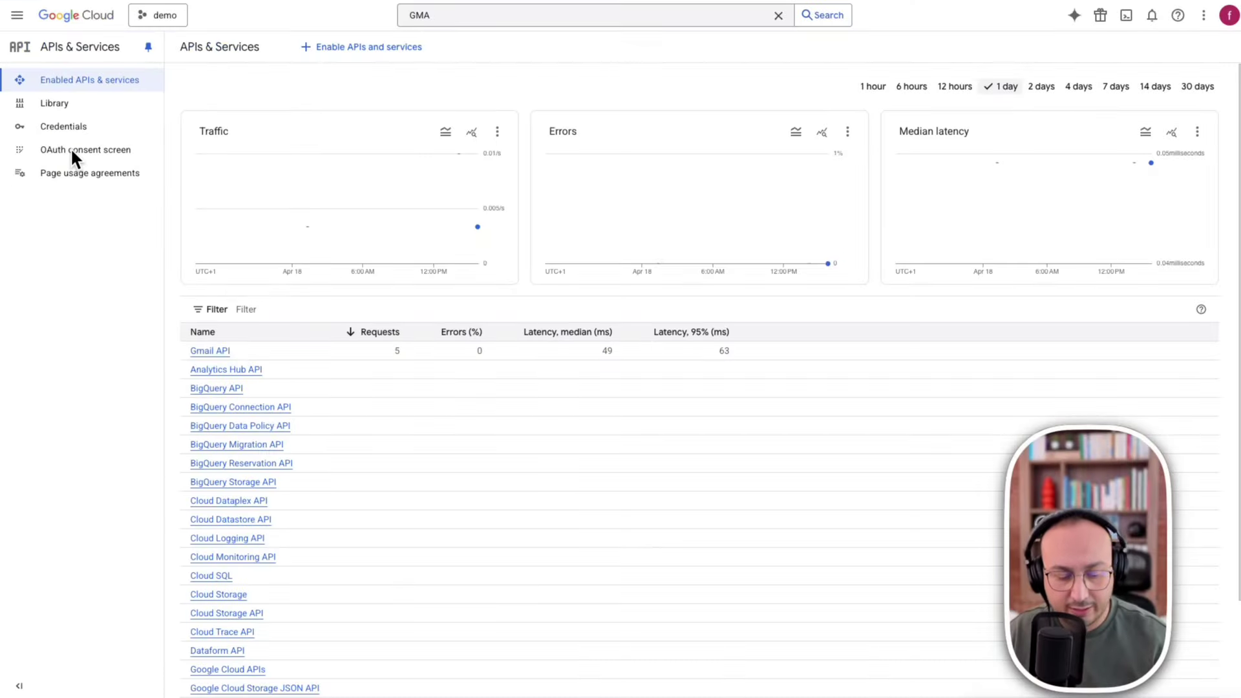
click(71, 149)
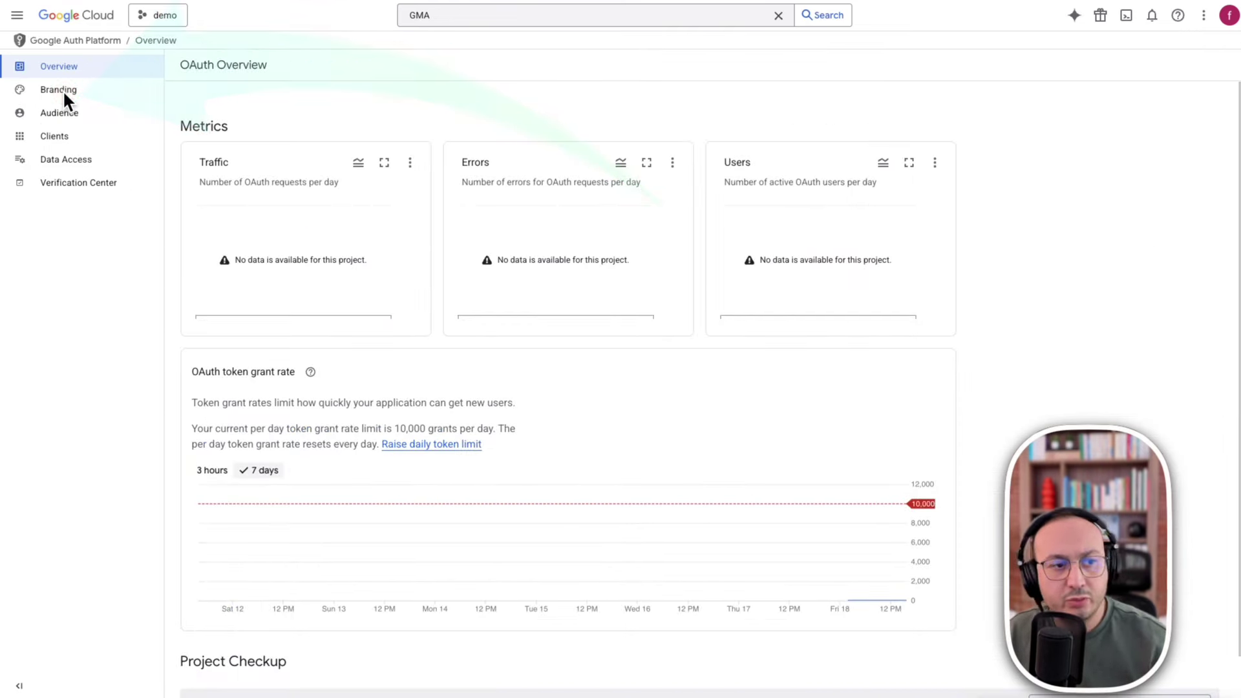
click(58, 92)
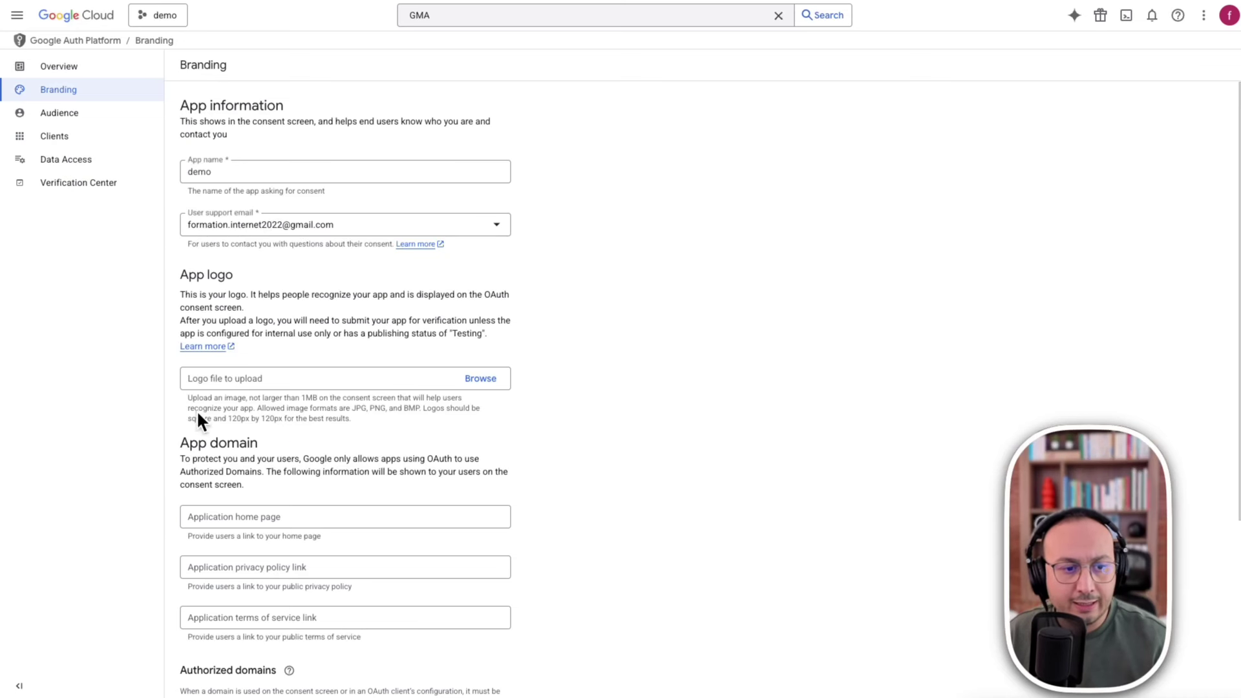
scroll(615, 201, down, 4)
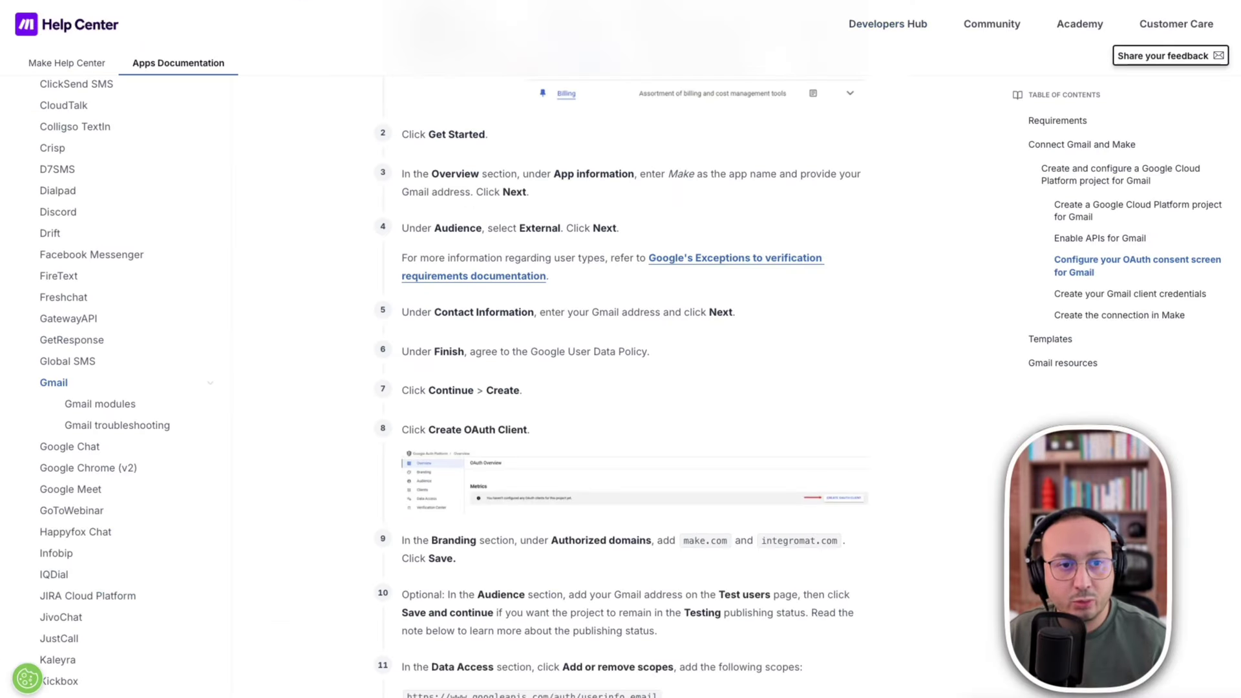
Find the authorized domains instruction in the Make Help Center guide and copy the make.com domain.
scroll(751, 376, down, 6)
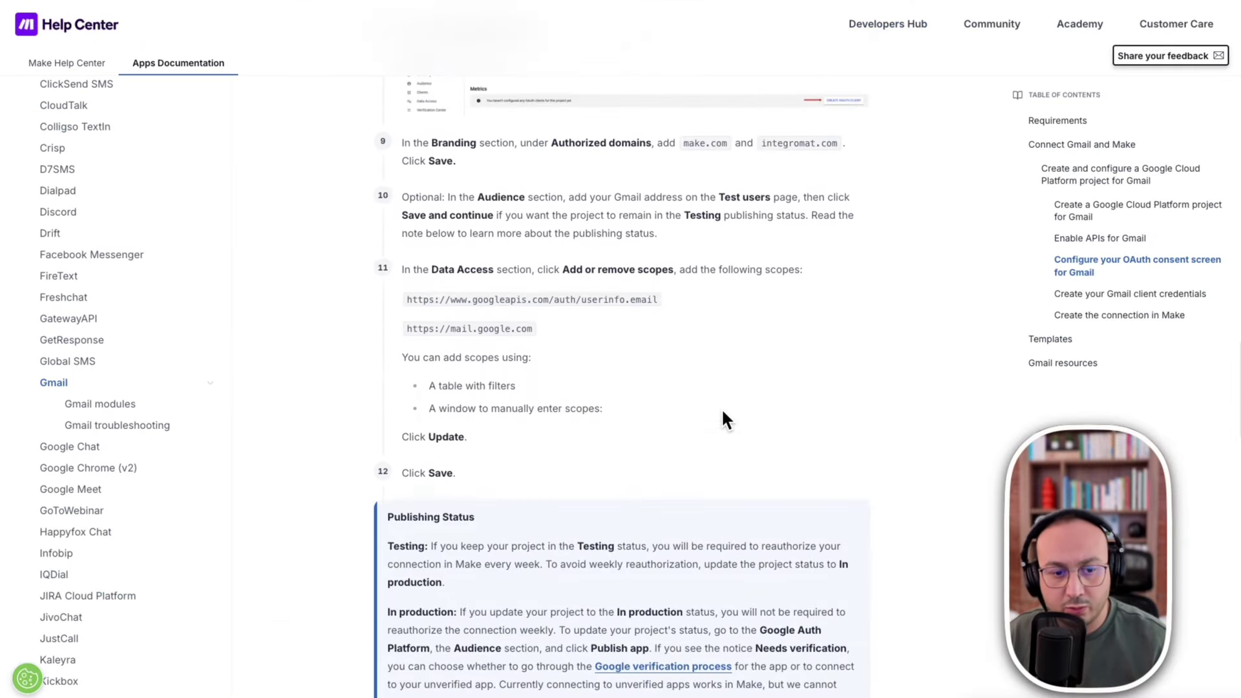
scroll(721, 408, up, 4)
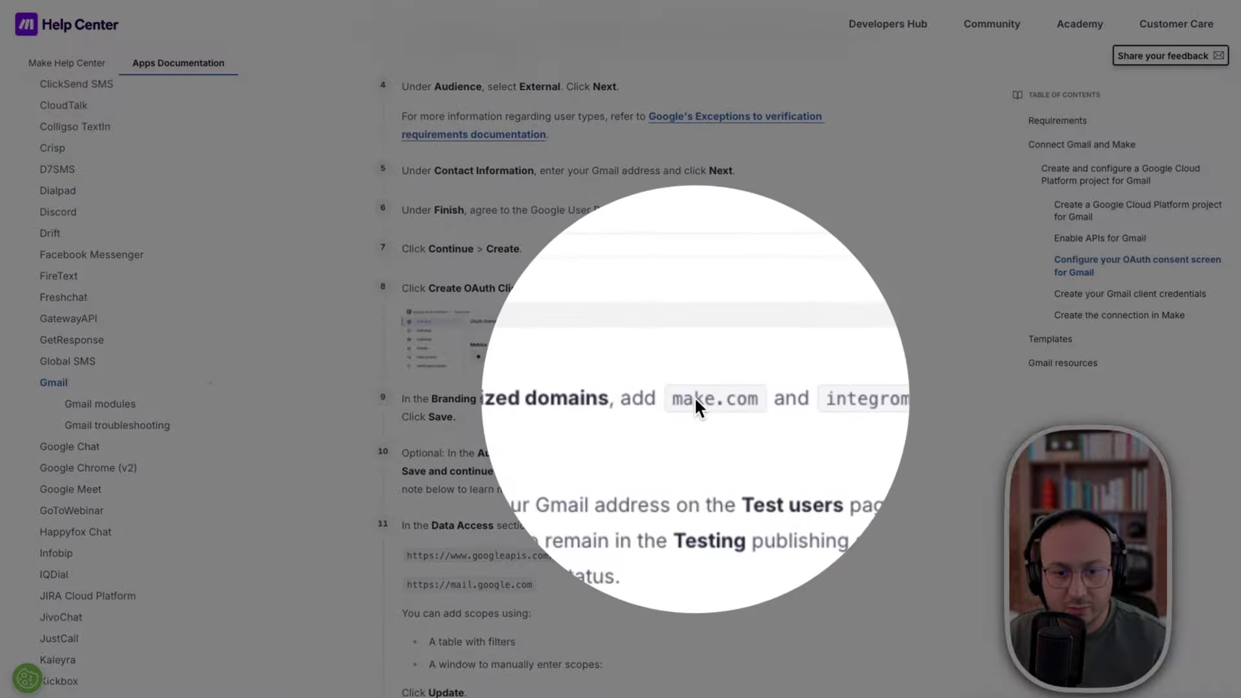
click(689, 399)
drag(687, 396, 733, 398)
key(ctrl+c)
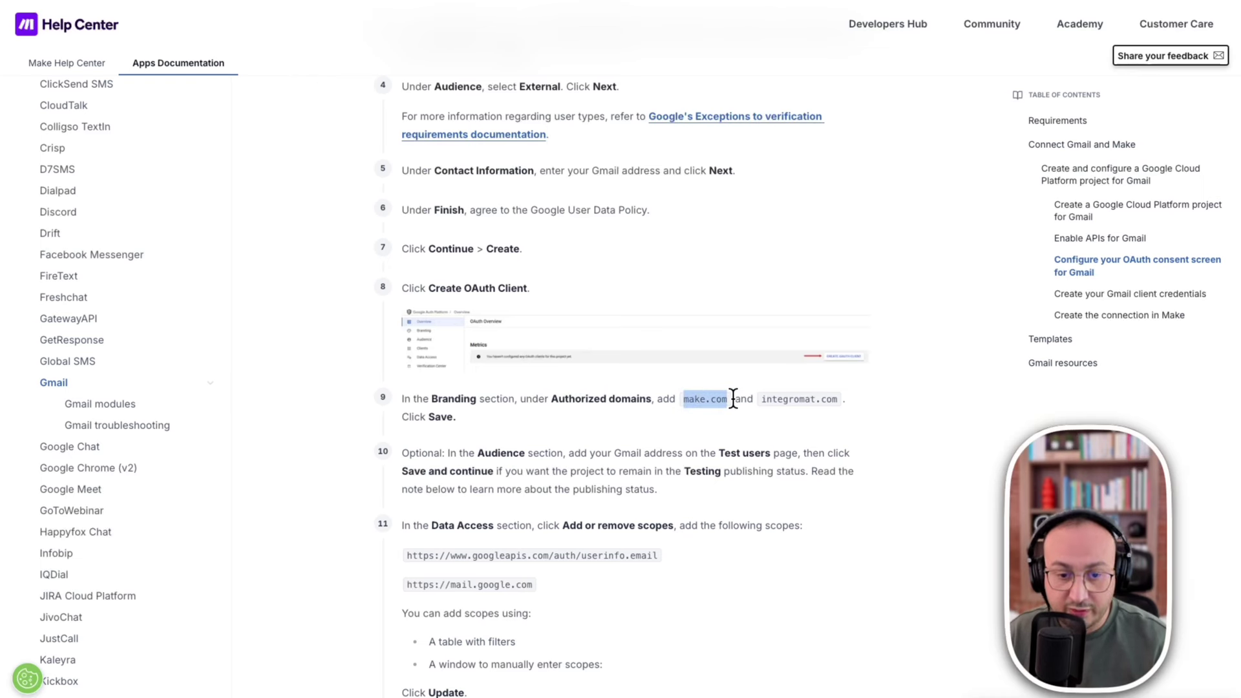
Add make.com as a third authorized domain in the Google Cloud Branding settings and save the changes.
key(ctrl+Tab)
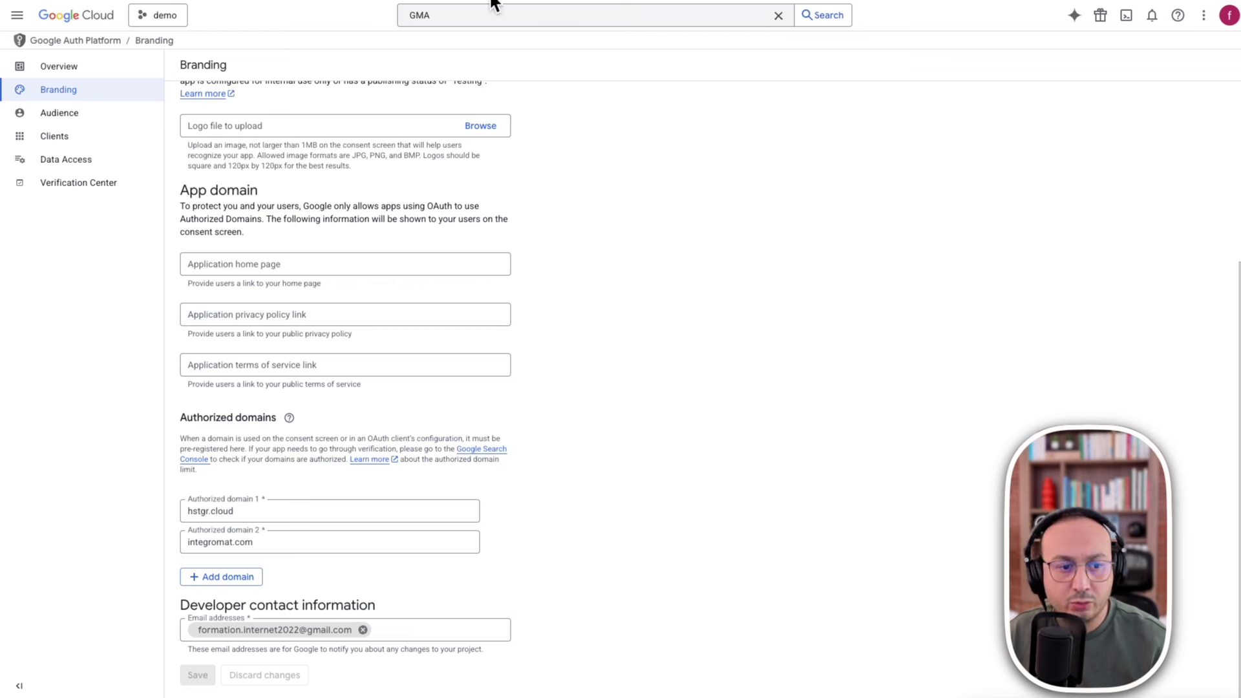
click(215, 578)
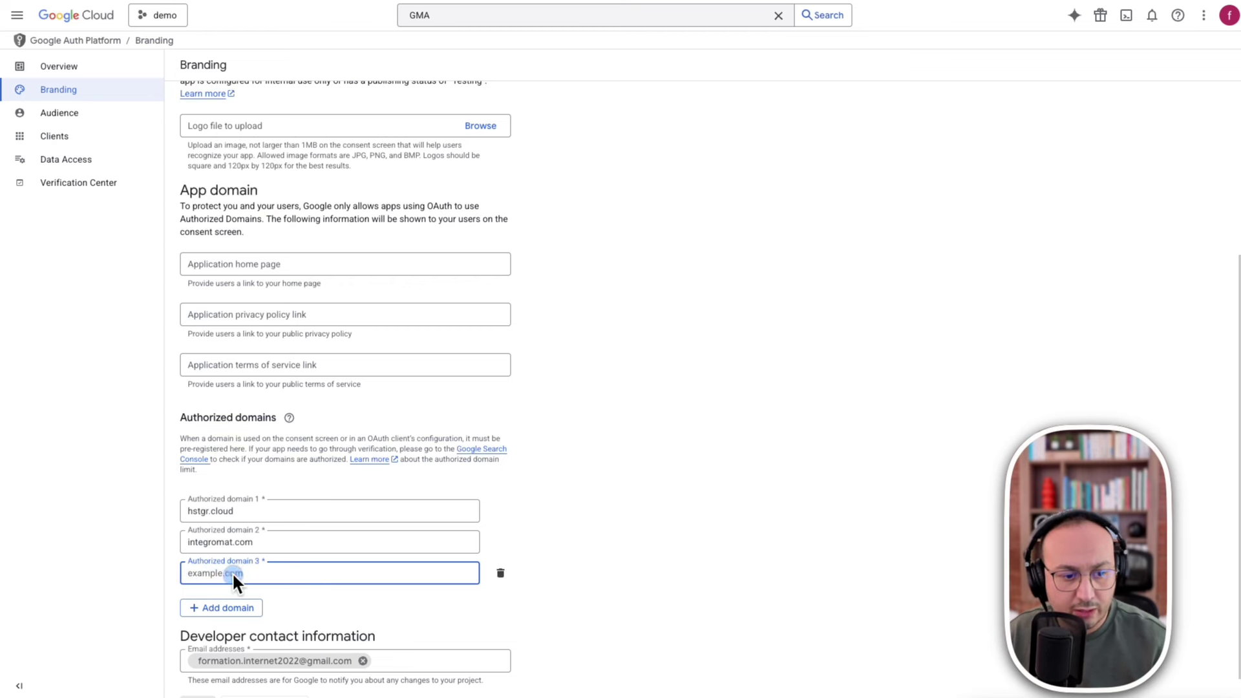
key(ctrl+v)
scroll(375, 568, down, 1)
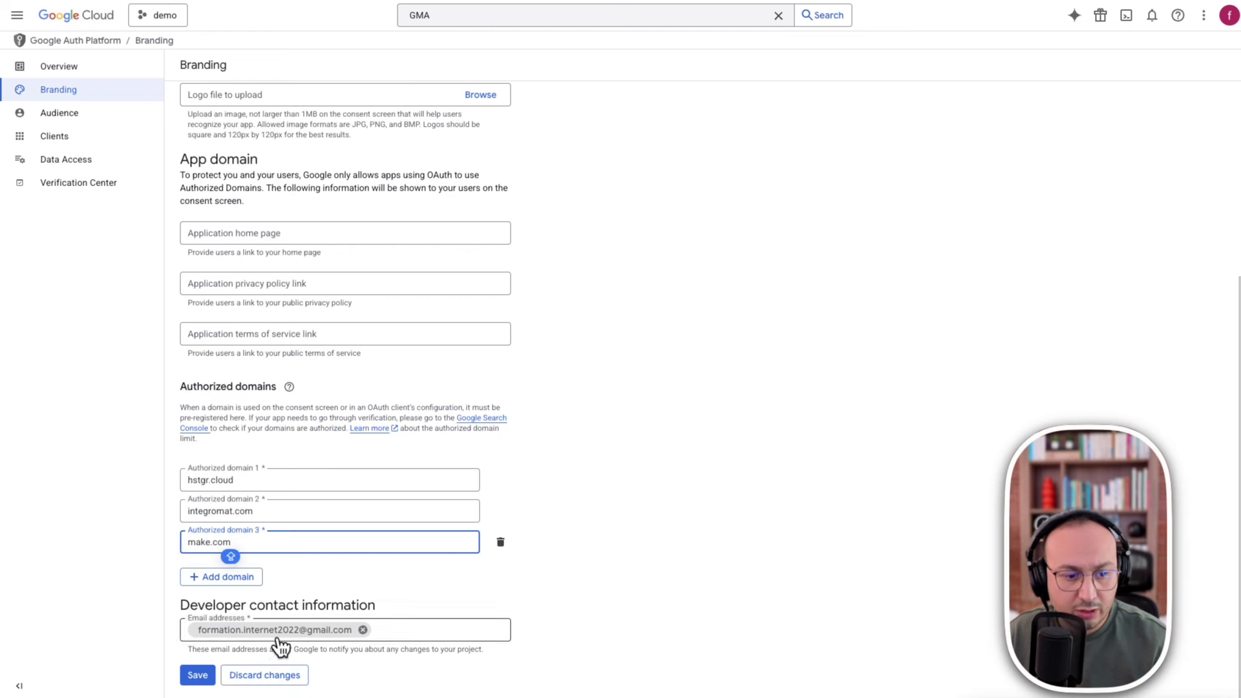
click(197, 679)
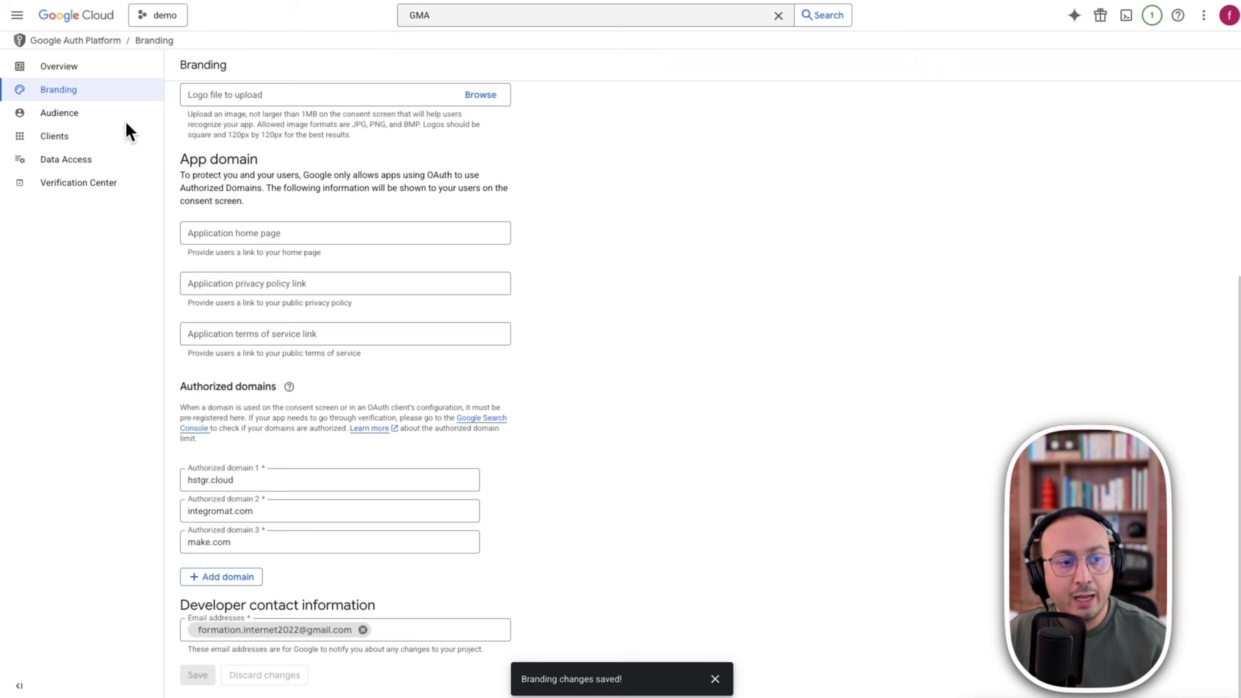
Check the Audience settings and open the Data Access settings.
click(45, 117)
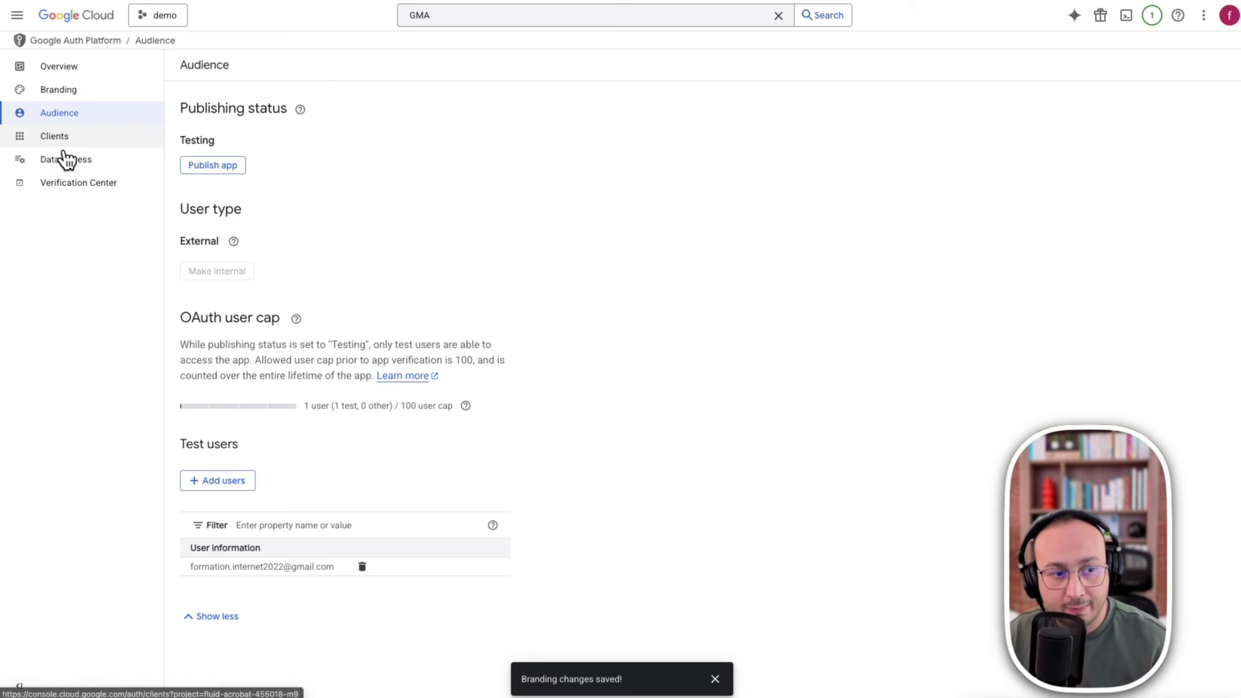
click(64, 163)
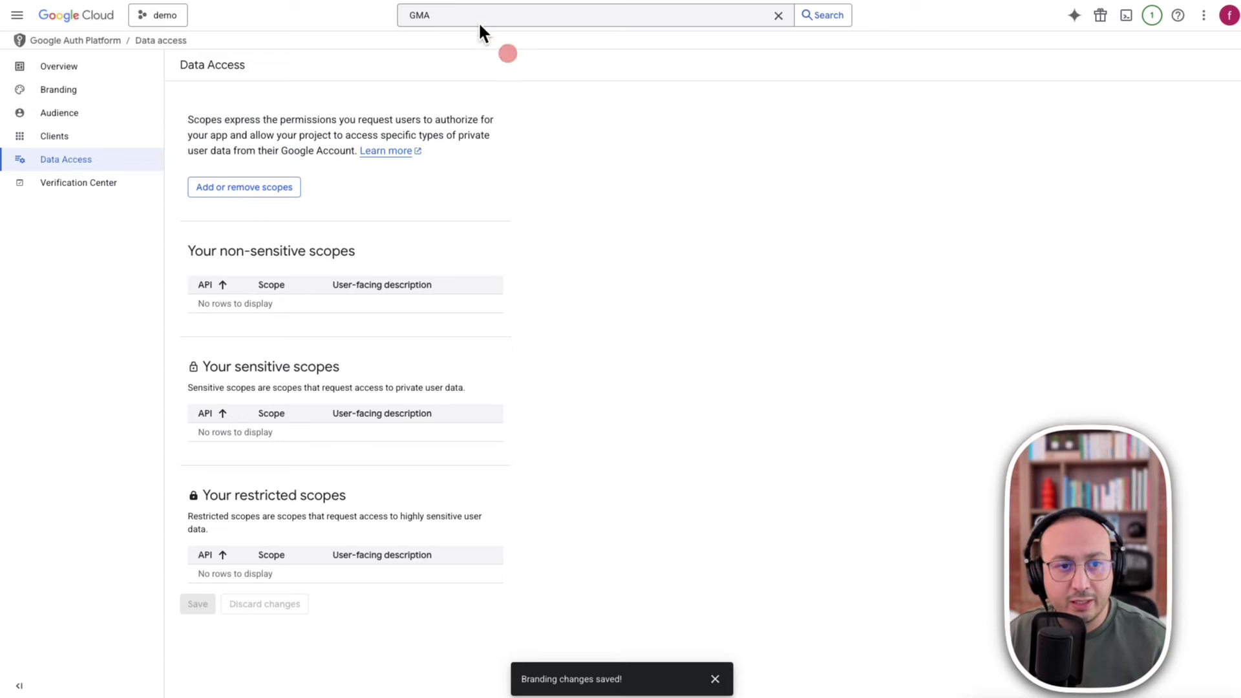
click(462, 1)
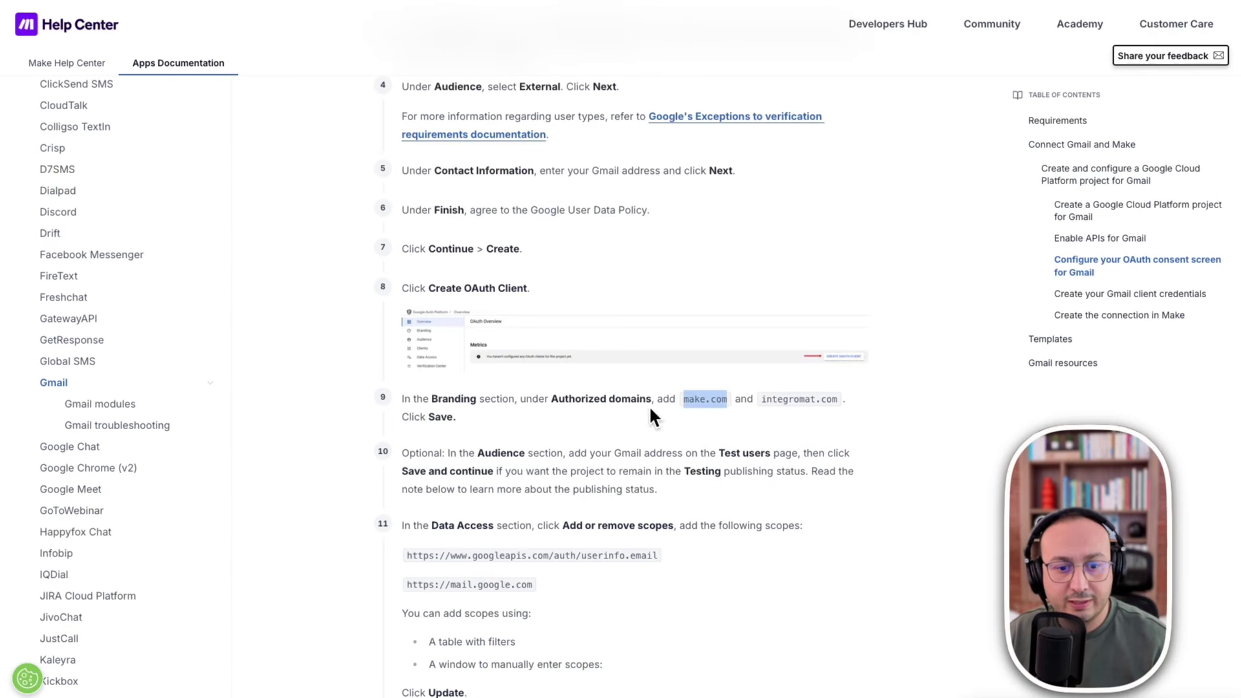
scroll(733, 496, down, 4)
drag(409, 284, 722, 290)
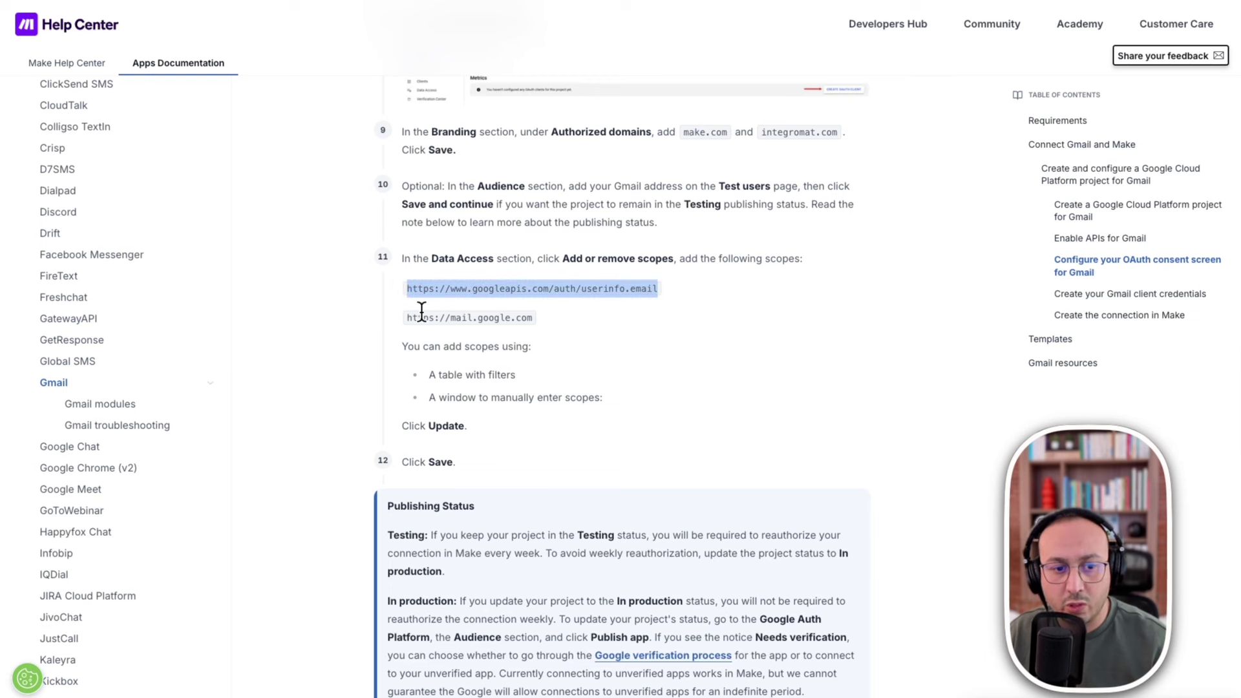
drag(398, 318, 574, 319)
click(451, 291)
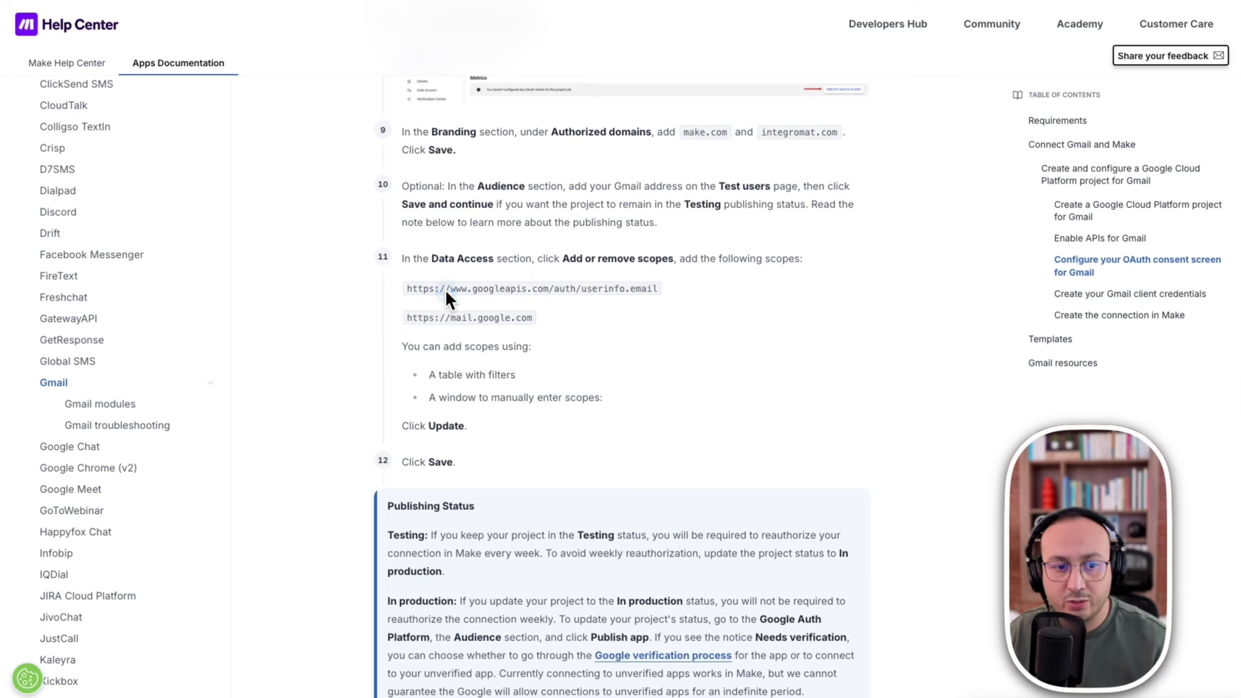
drag(407, 288, 675, 304)
right_click(621, 284)
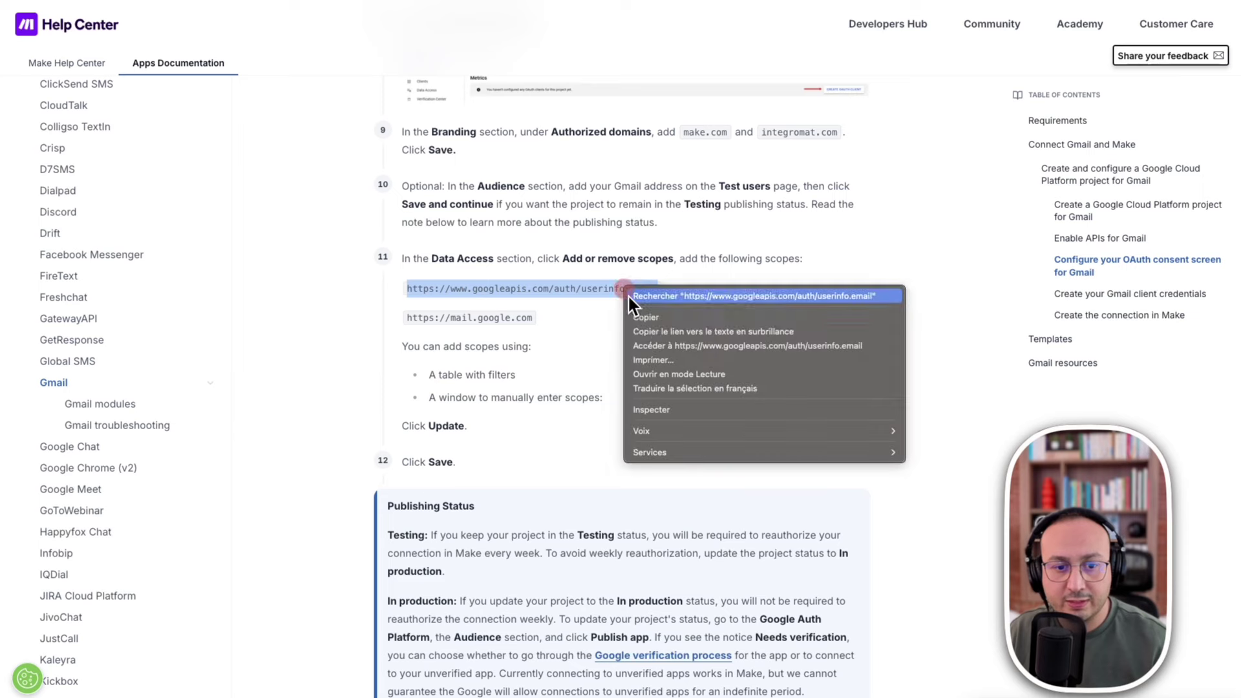
click(640, 316)
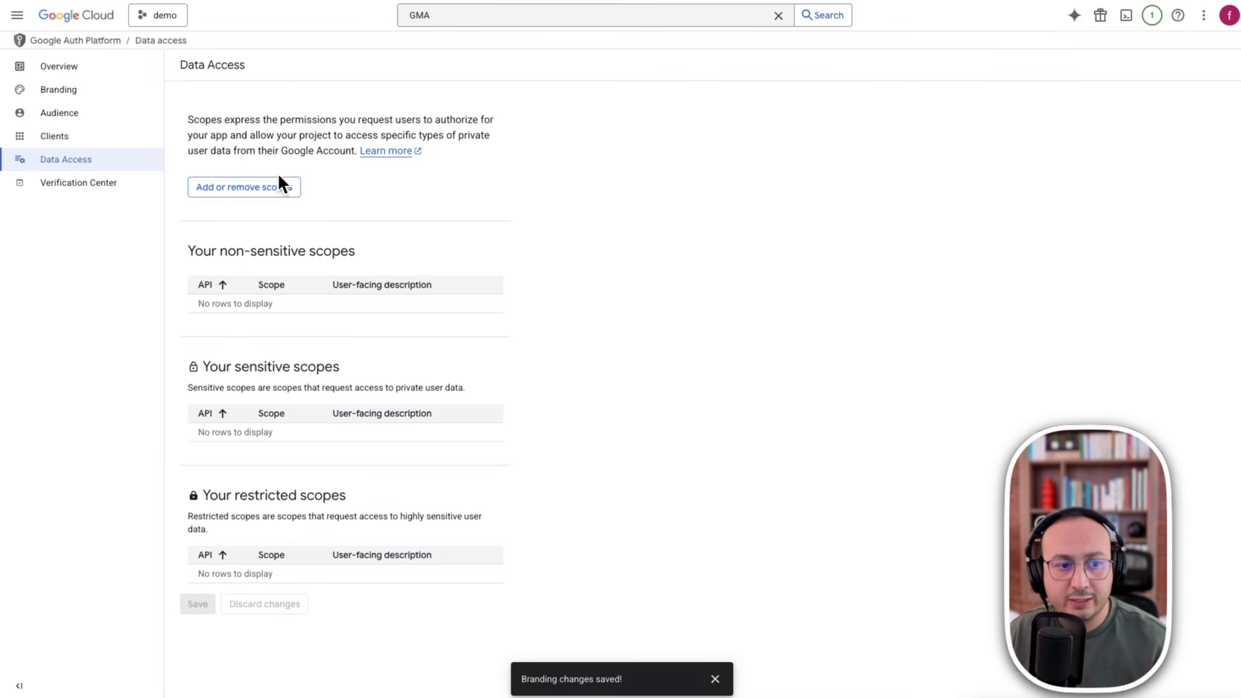
click(262, 187)
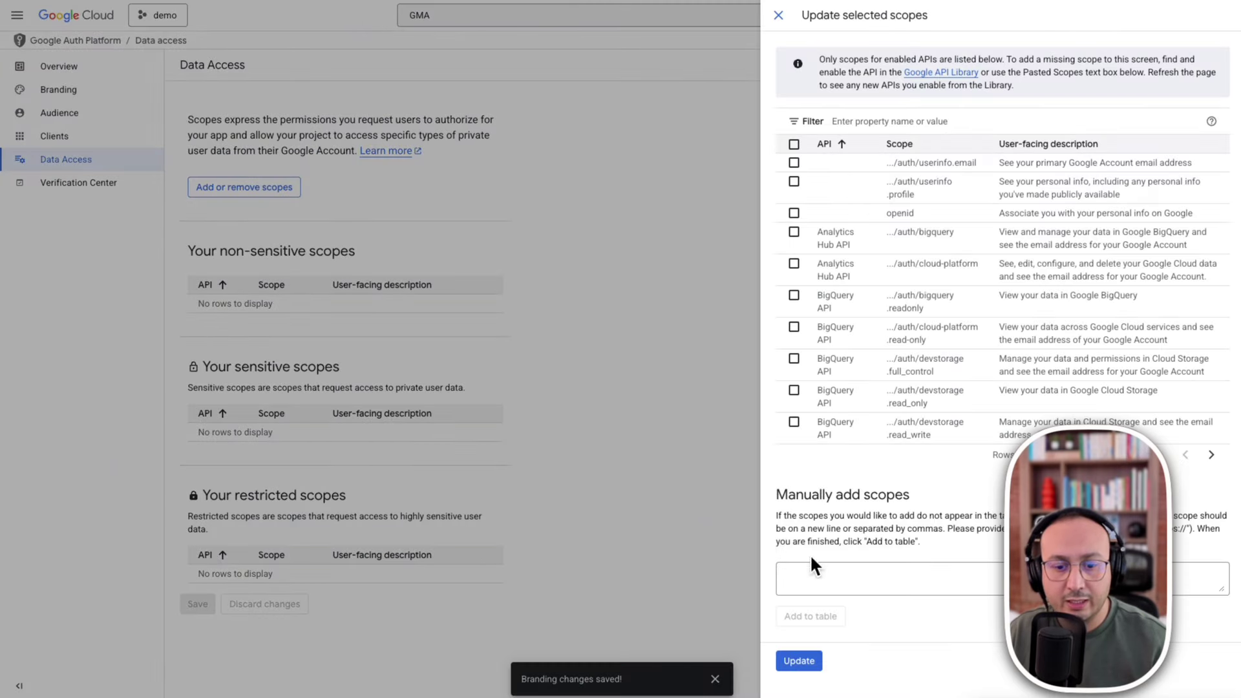
click(815, 581)
key(ctrl+v)
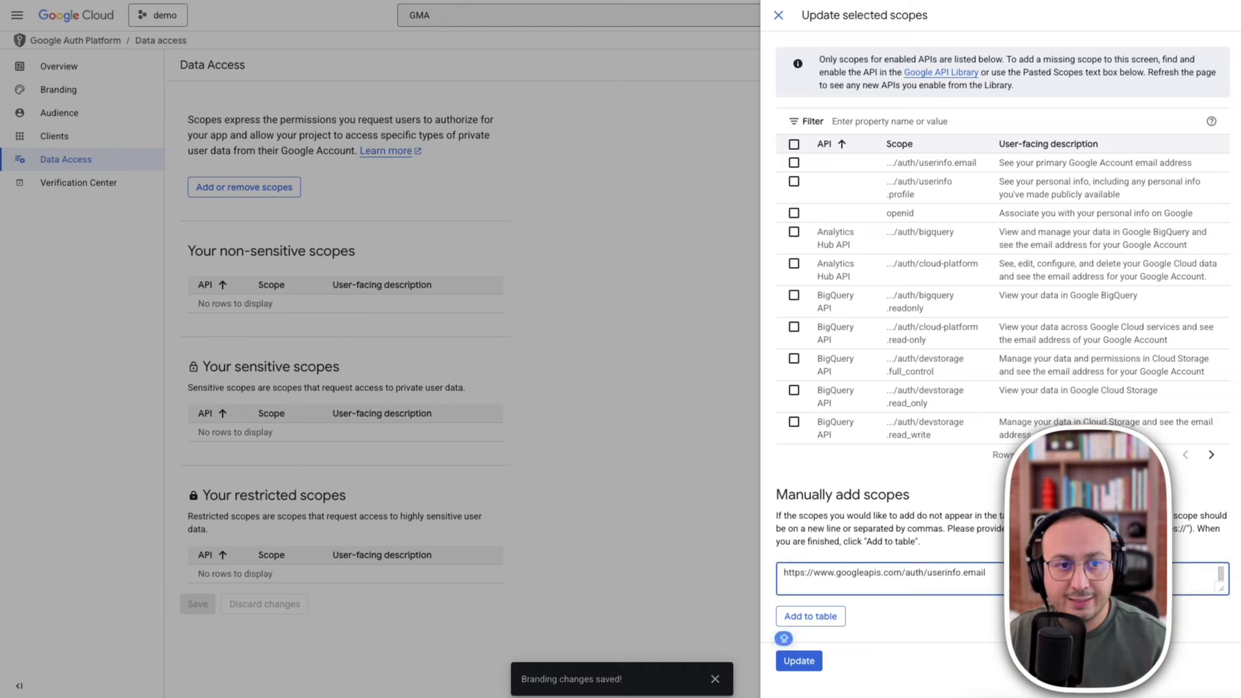
key(alt+Tab)
key(alt+Tab)
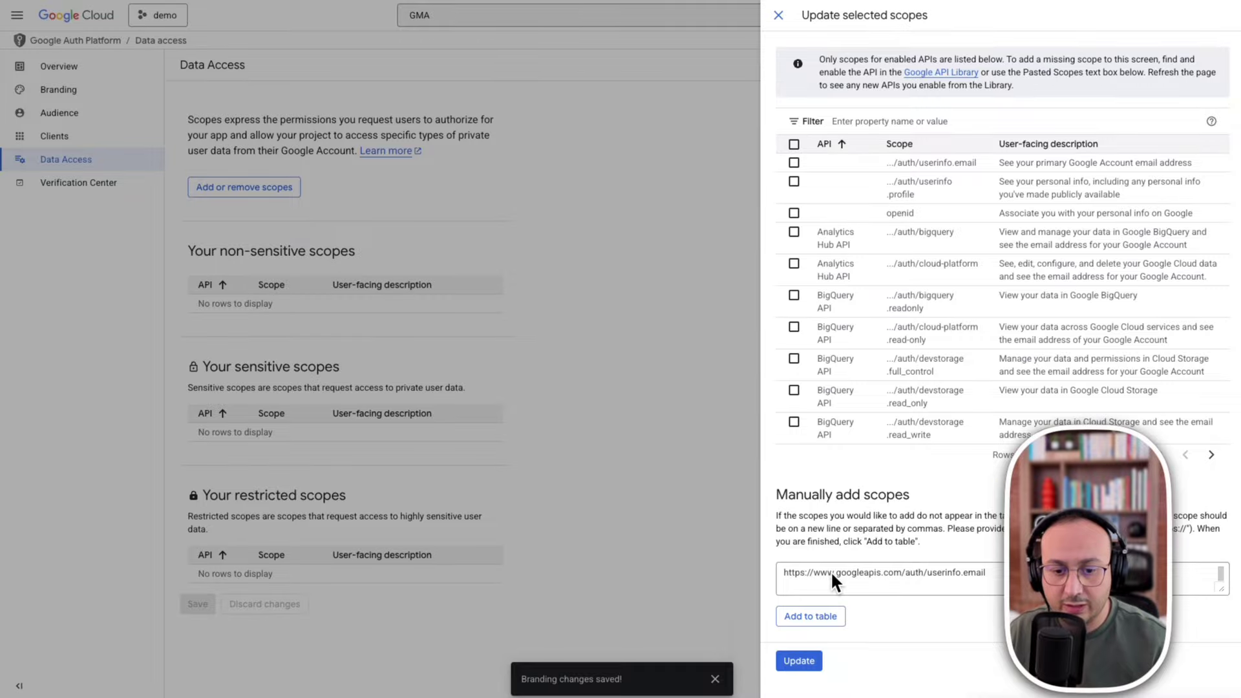
click(812, 616)
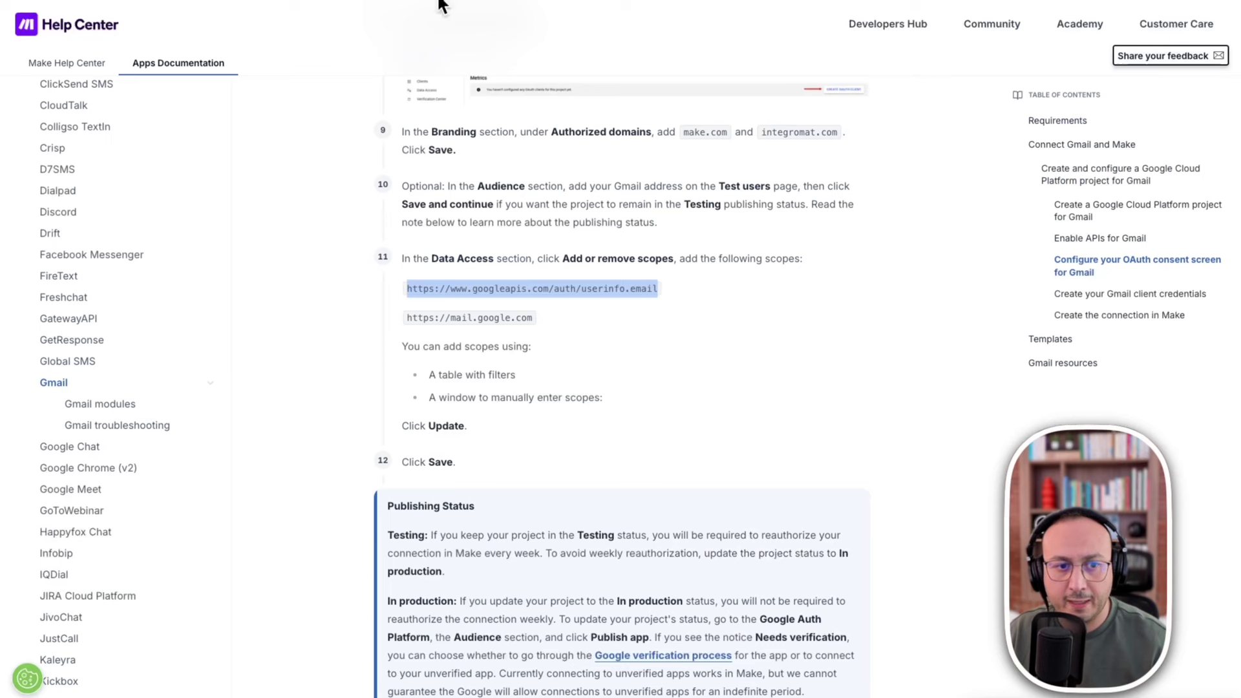
triple_click(453, 313)
key(ctrl+c)
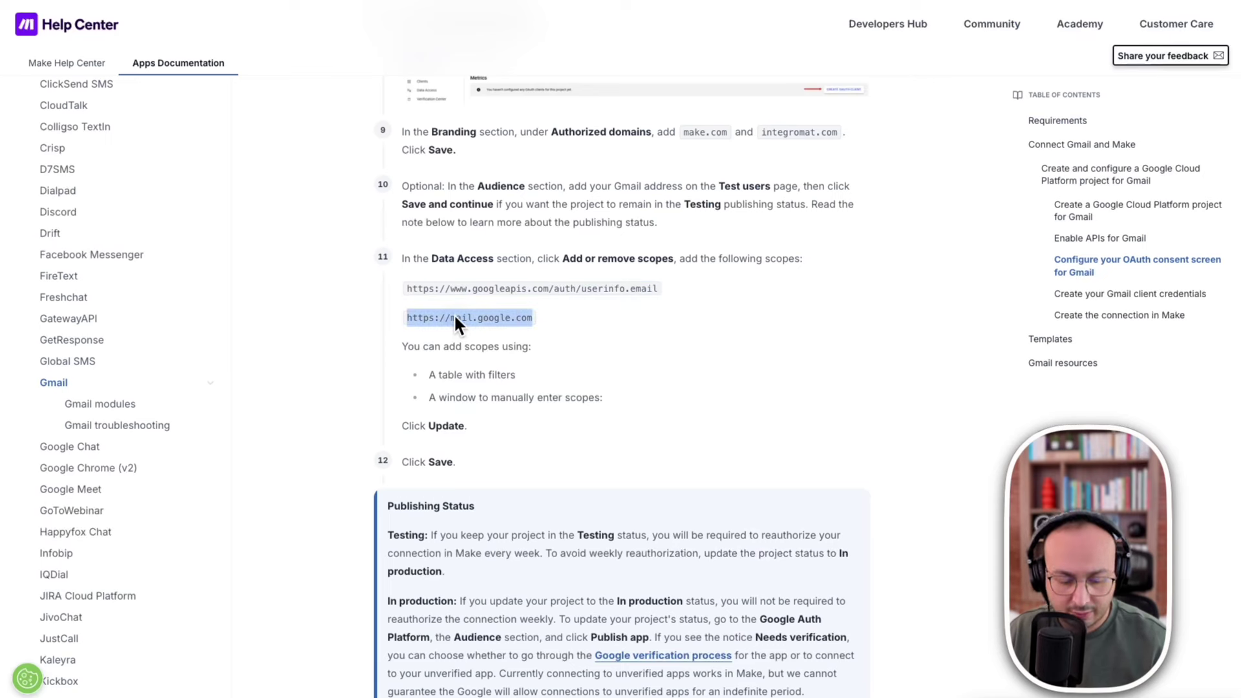
click(554, 3)
click(787, 585)
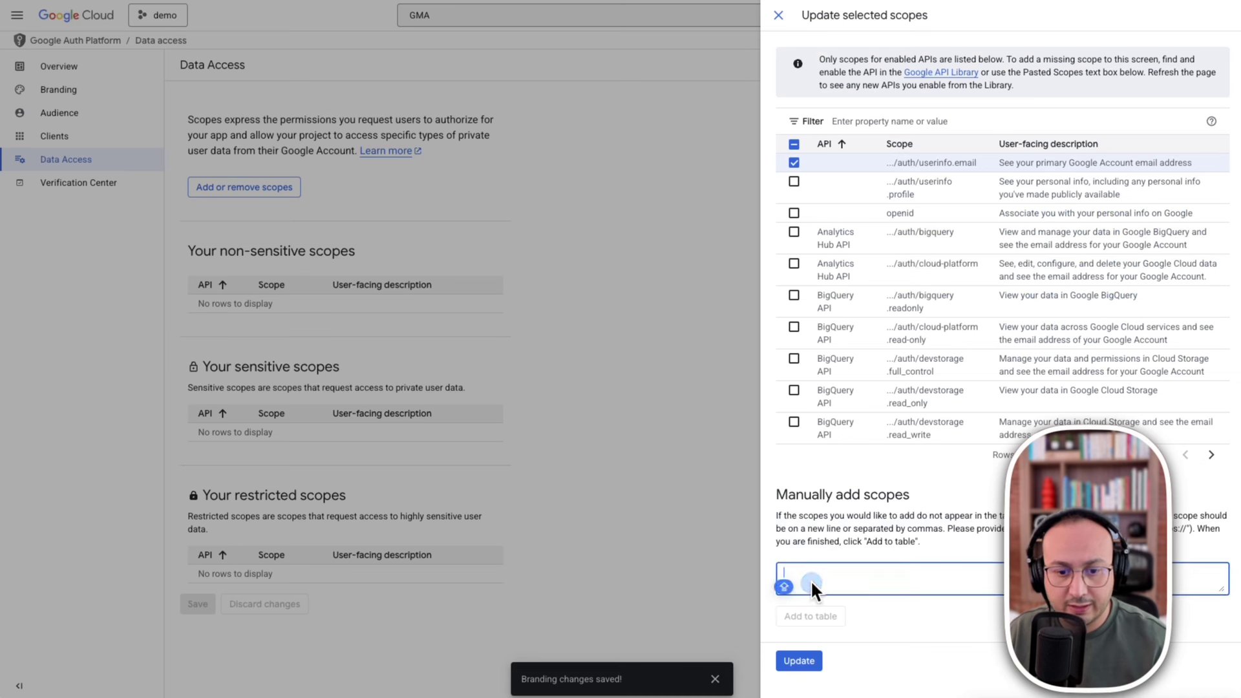
key(ctrl+v)
click(811, 617)
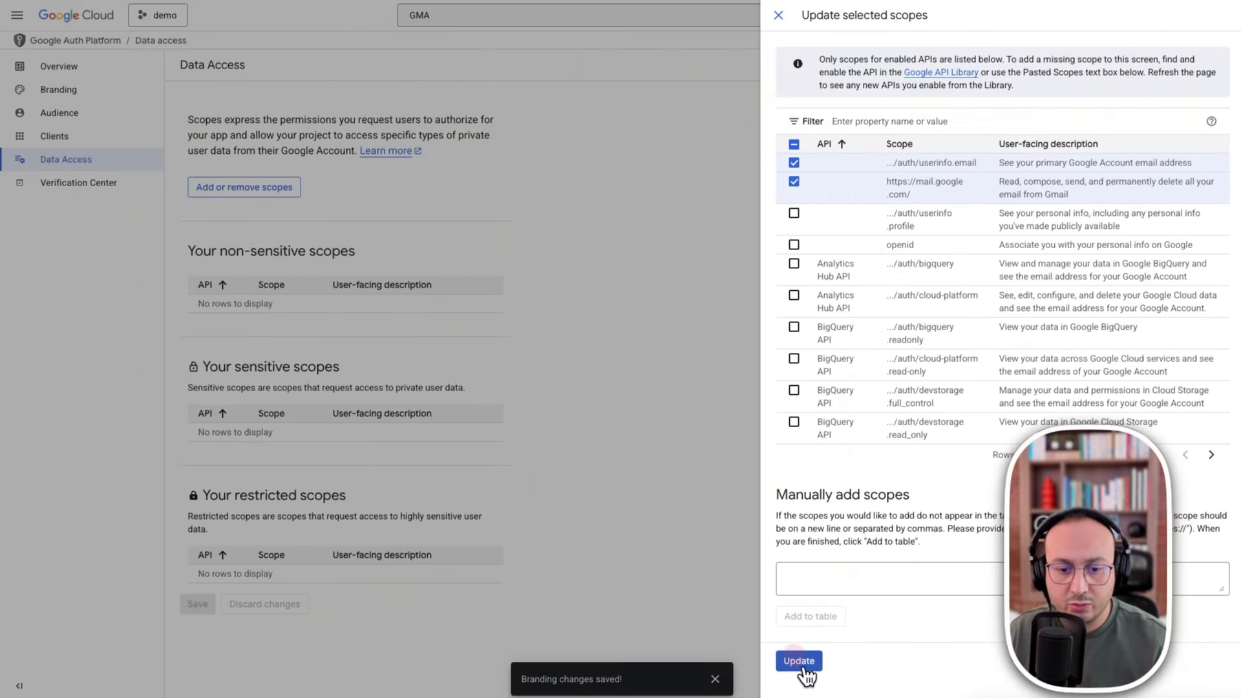
click(801, 662)
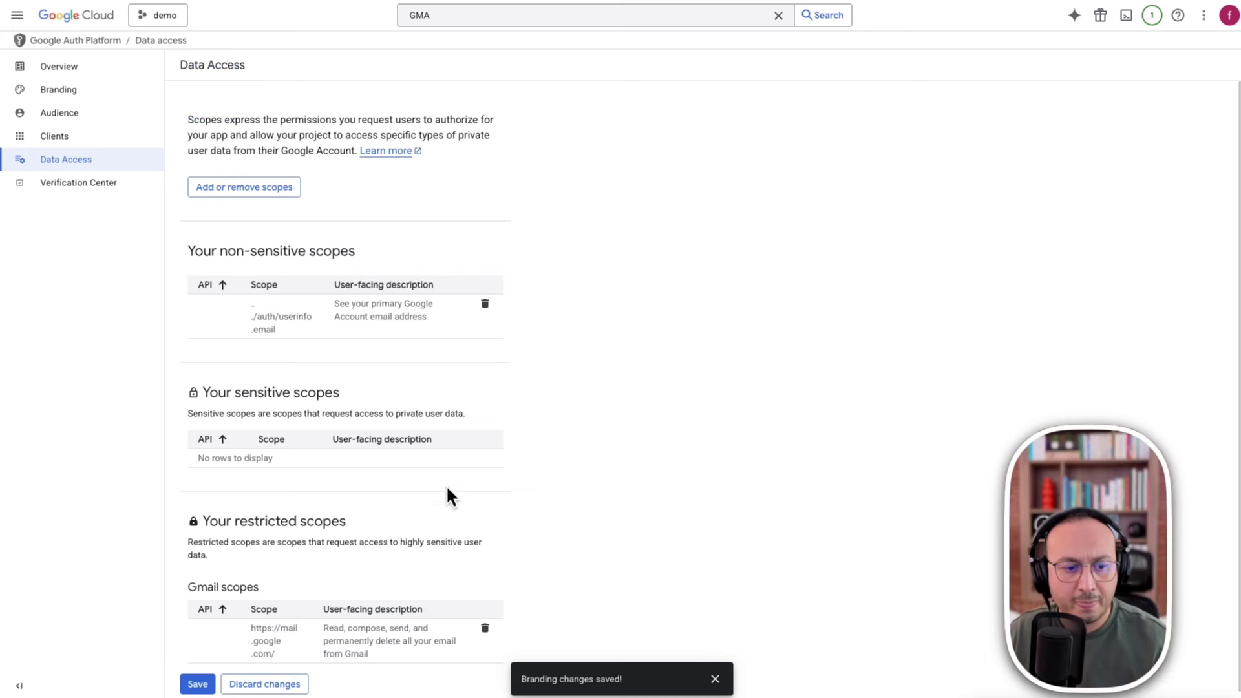
click(194, 685)
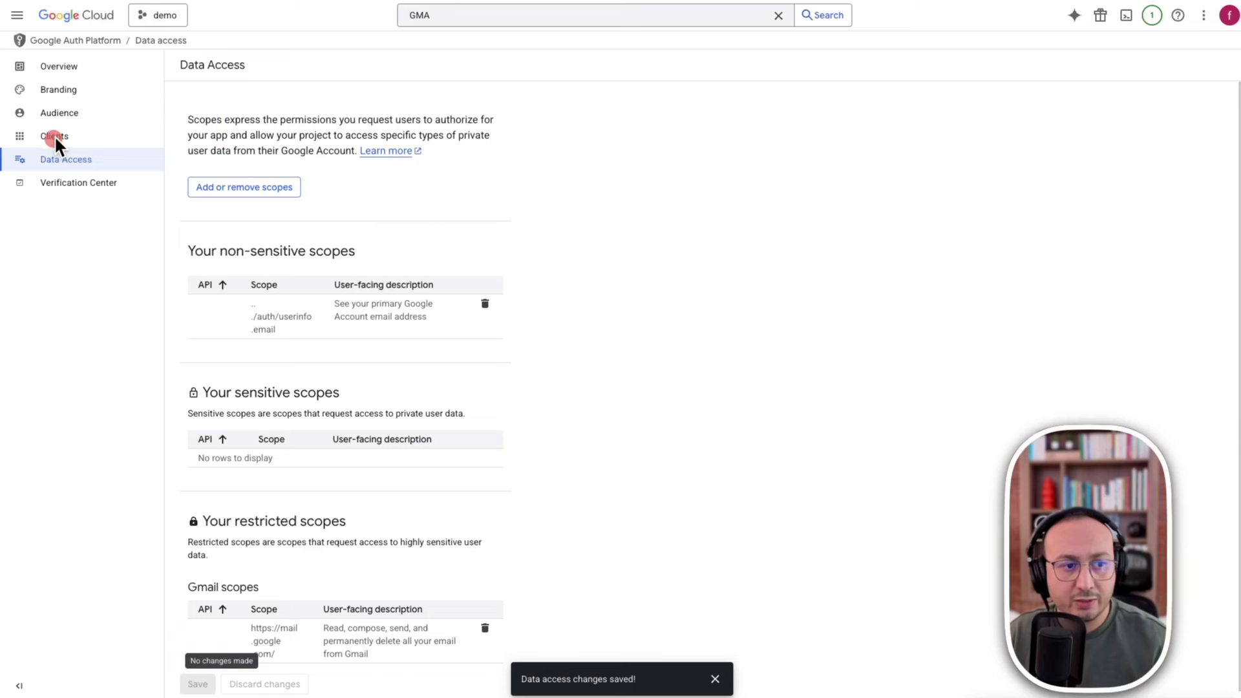
click(52, 137)
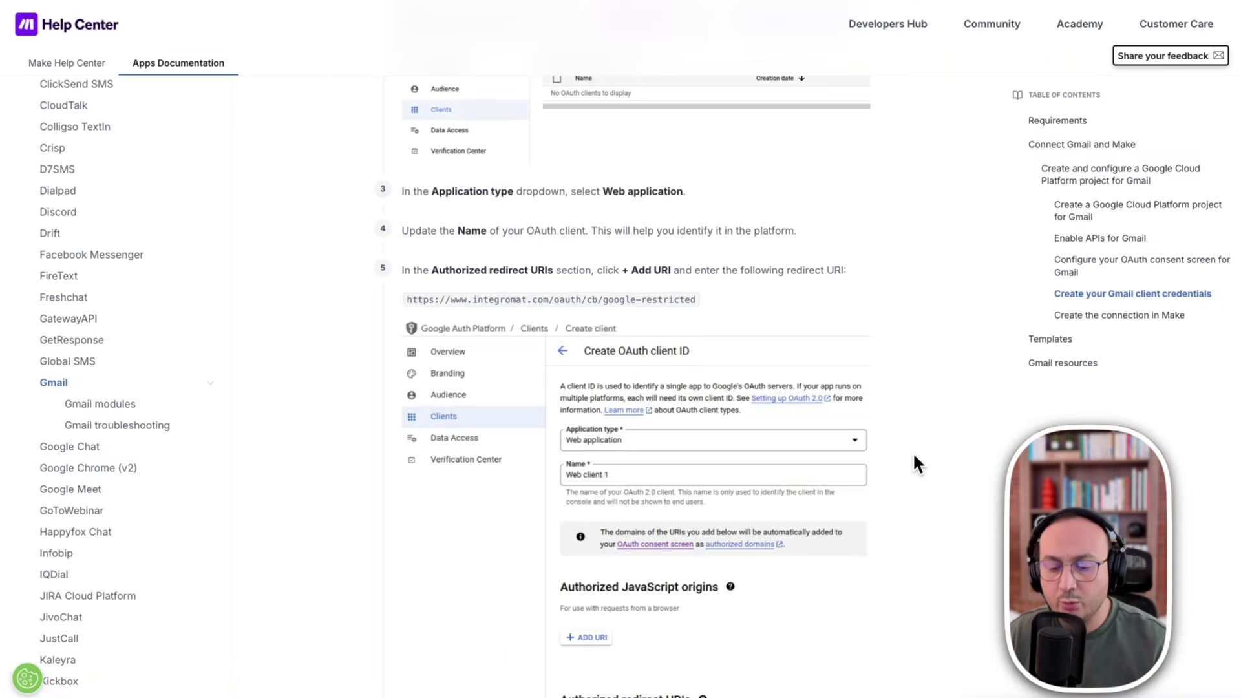
scroll(913, 456, down, 1)
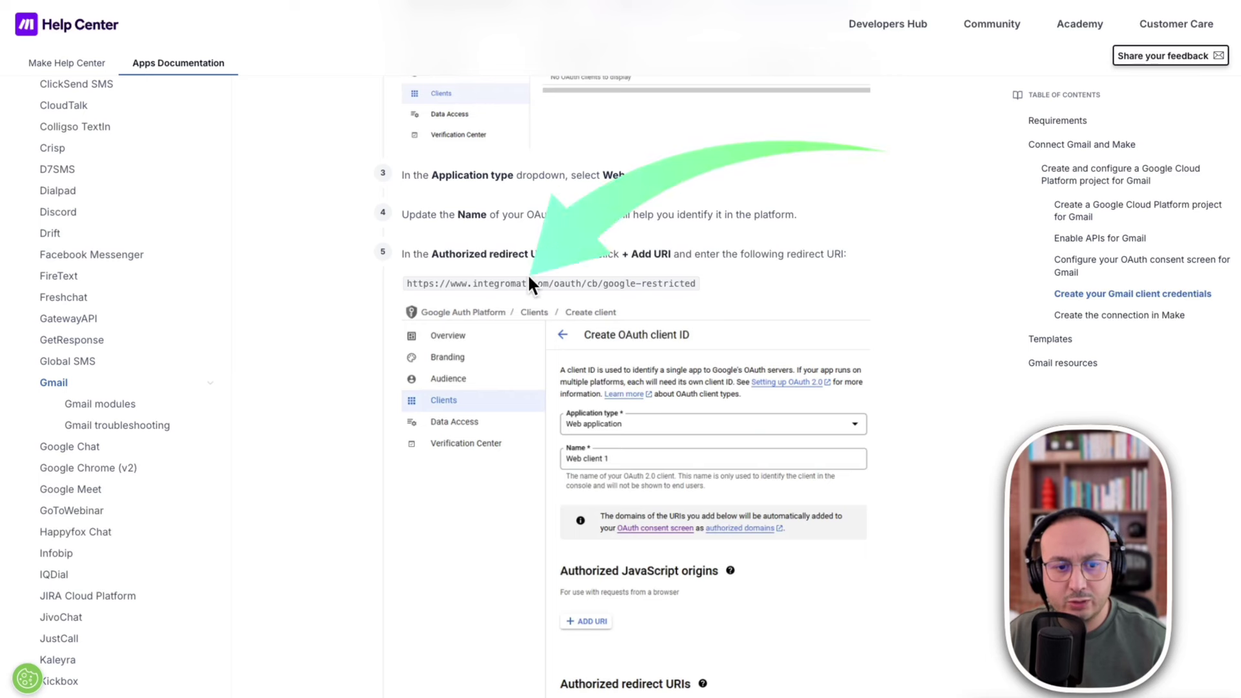
mouse_move(395, 280)
mouse_down()
mouse_move(650, 279)
mouse_move(394, 279)
mouse_move(408, 284)
mouse_up()
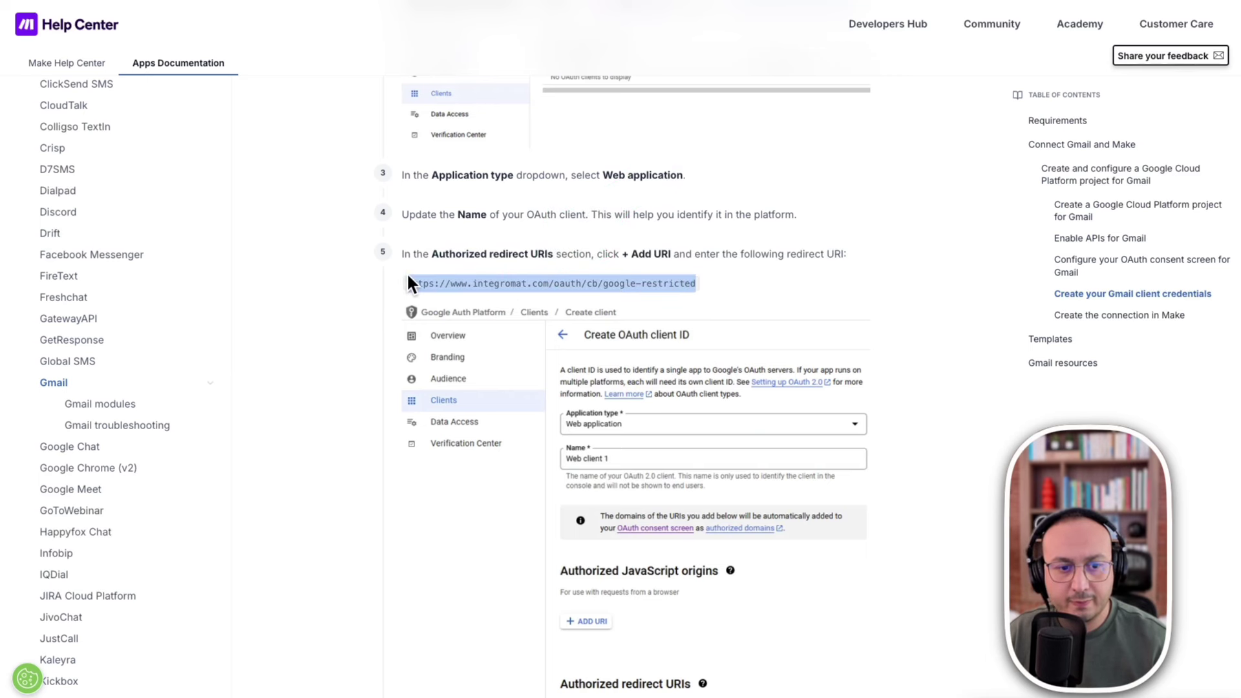
right_click(441, 280)
click(483, 311)
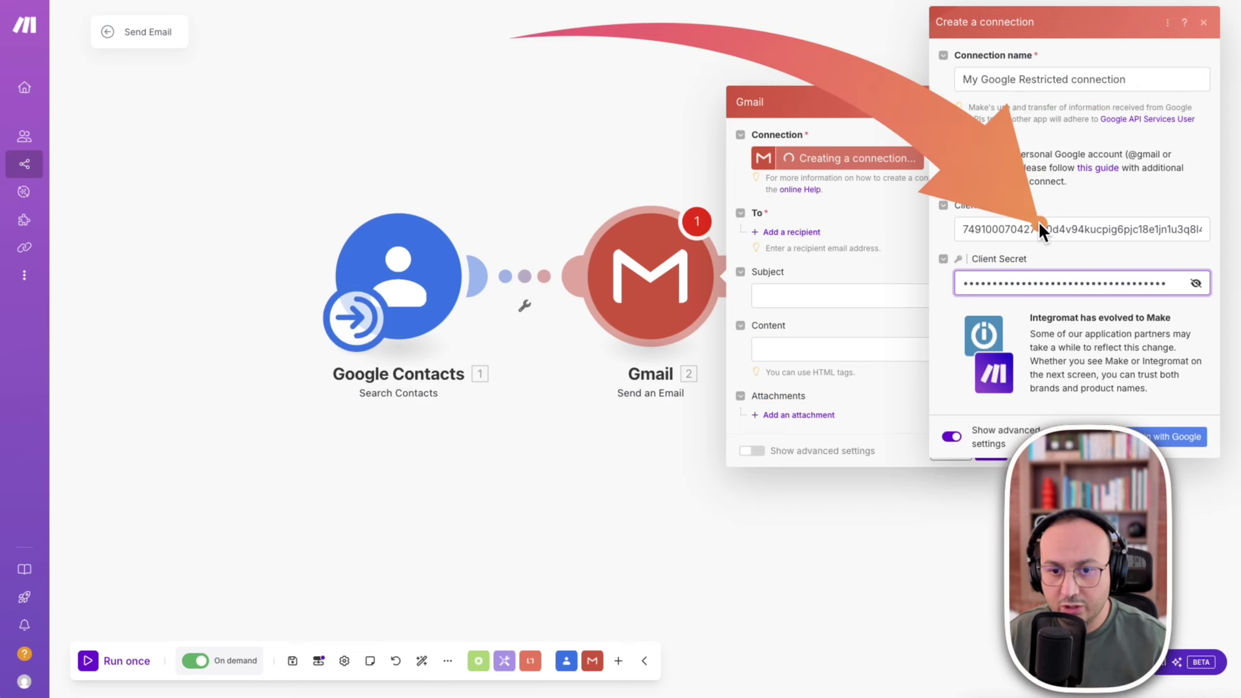
Sign in with Google from Make's Gmail connection form, continue past the unverified app notice and grant integromat.com access to the account.
click(1177, 436)
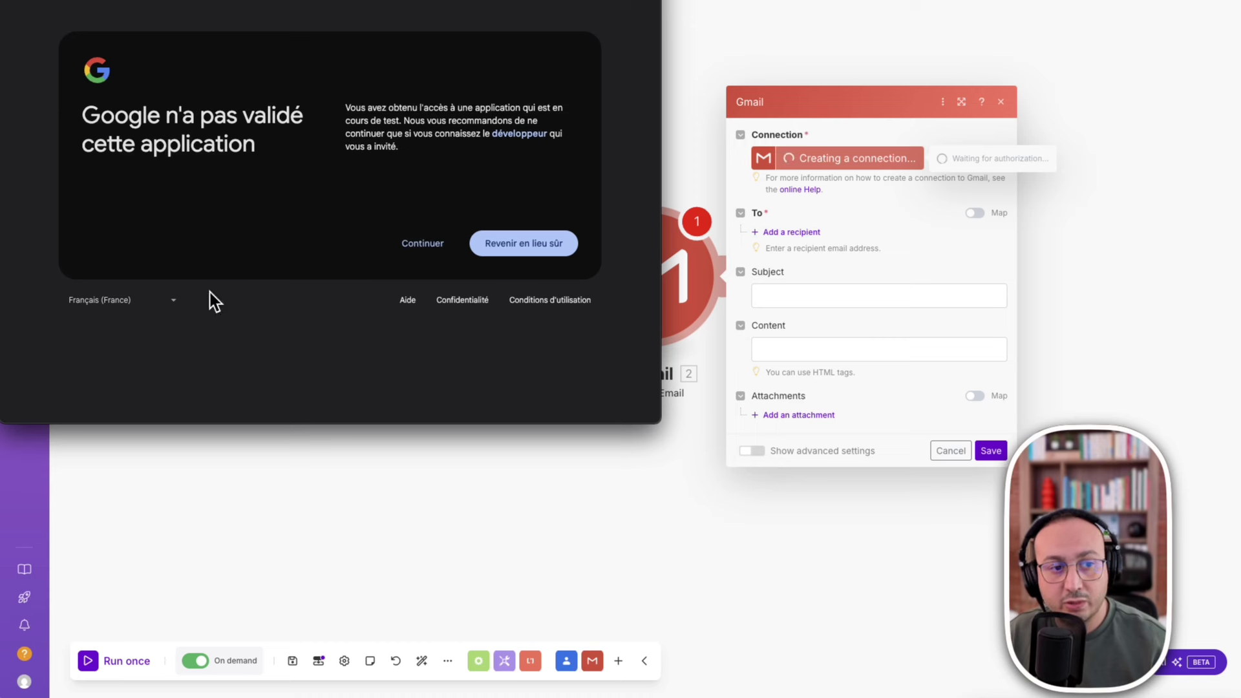
click(419, 250)
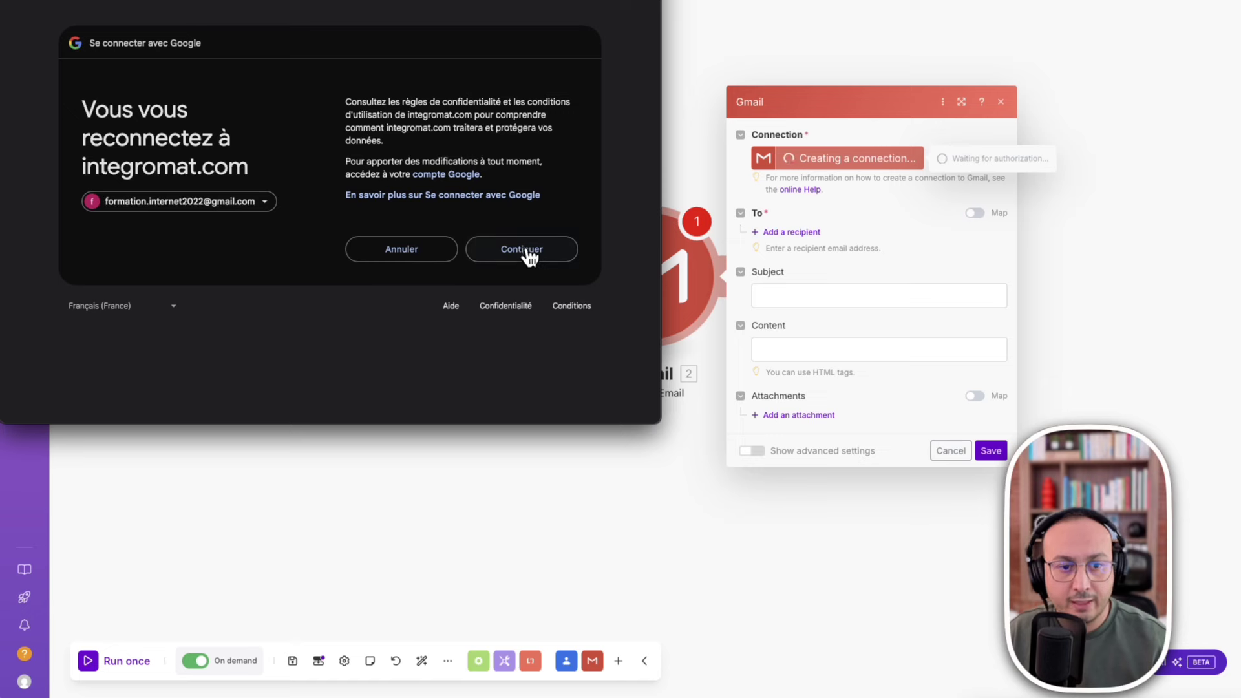
click(529, 256)
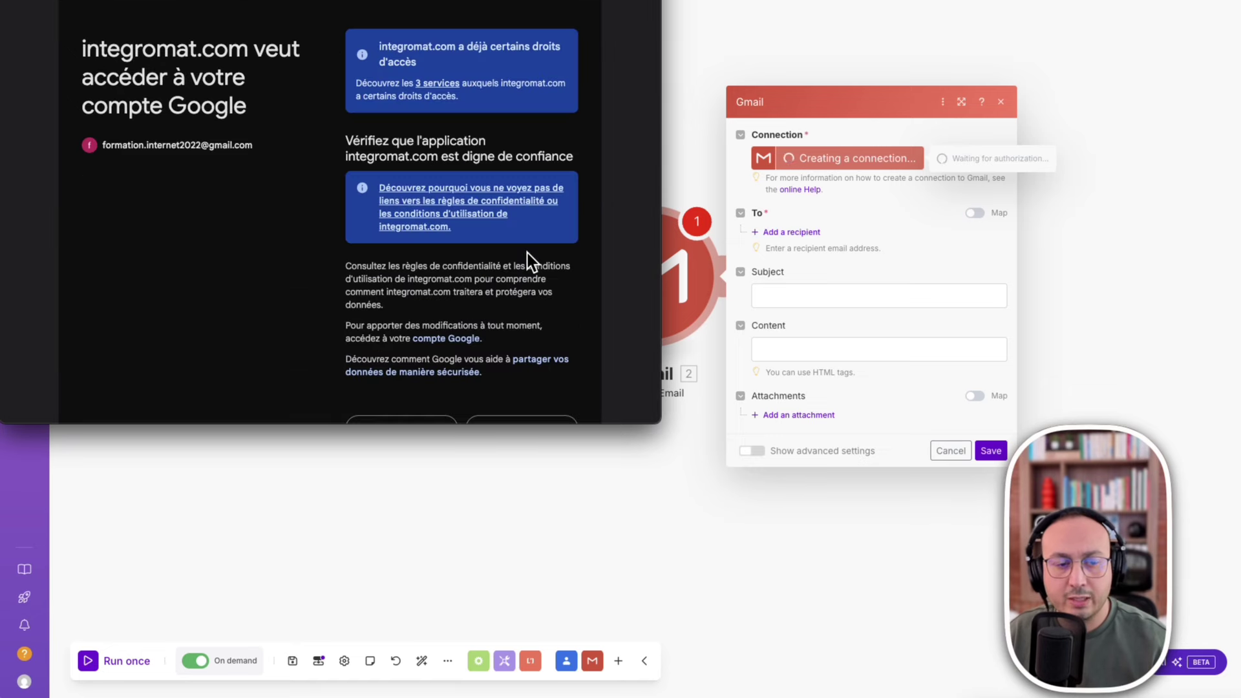
scroll(529, 288, down, 3)
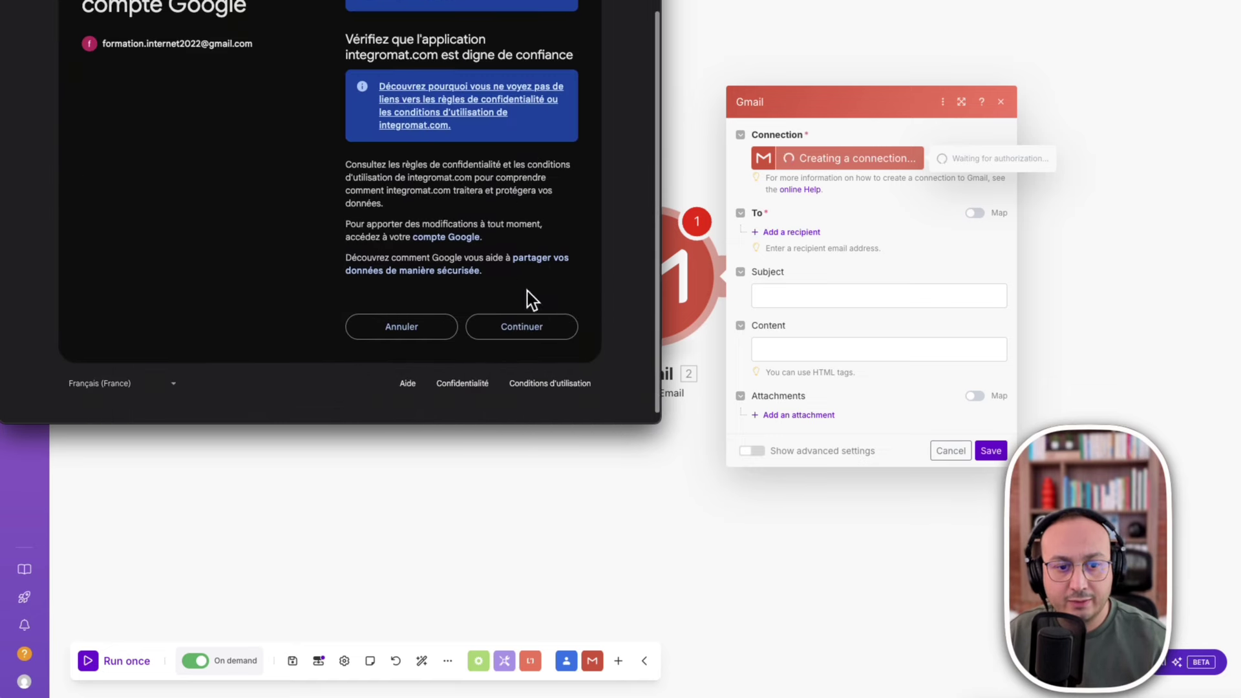
click(519, 333)
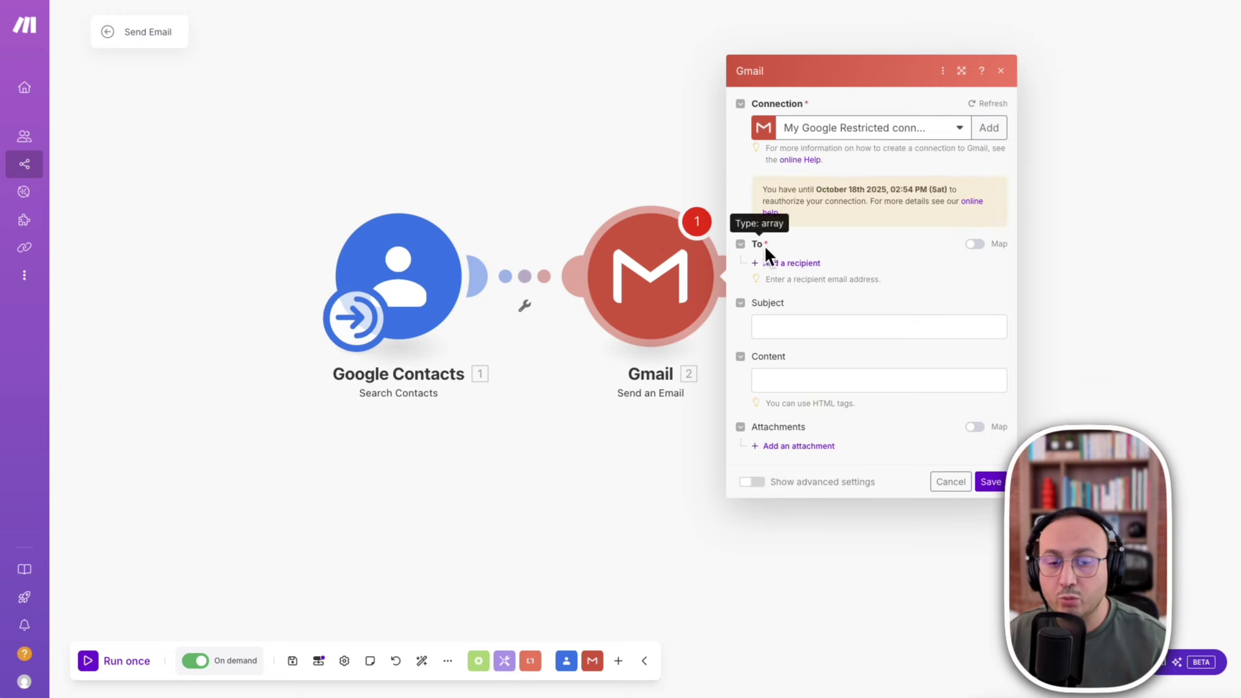
Add a recipient to the Gmail module's To field and look through the Google Contacts items available for mapping.
click(793, 263)
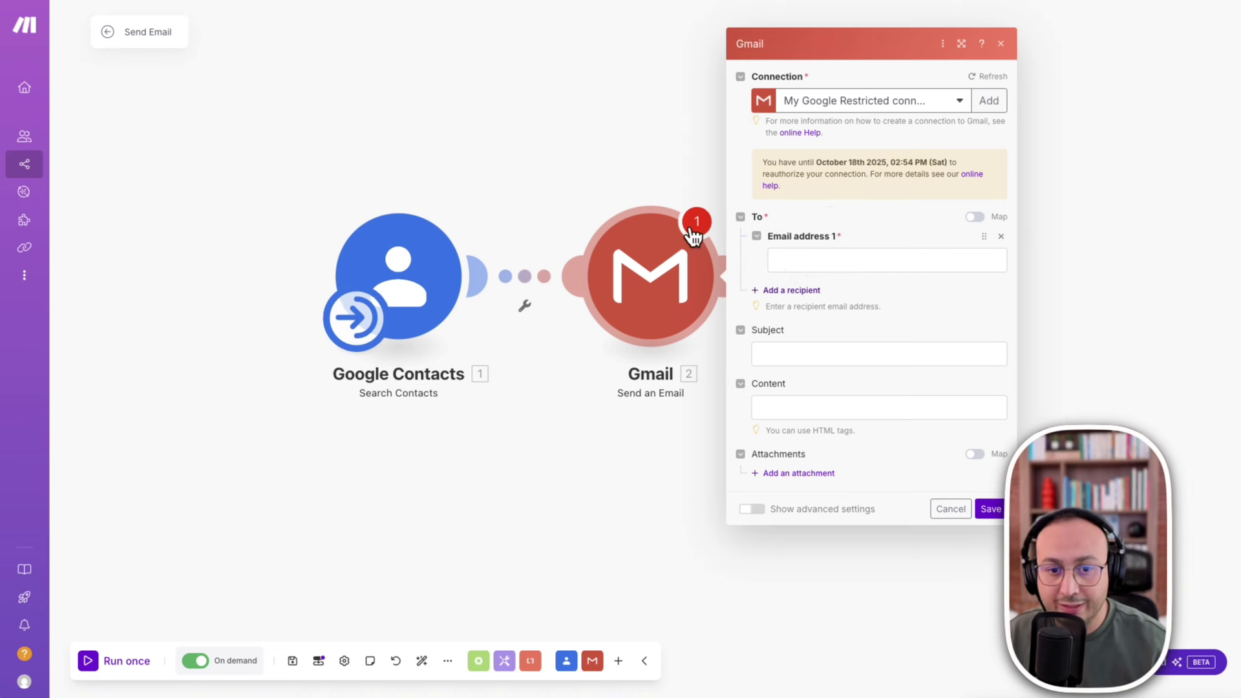
key(ctrl+a)
mouse_move(371, 195)
mouse_down()
mouse_move(615, 139)
mouse_move(690, 201)
mouse_up()
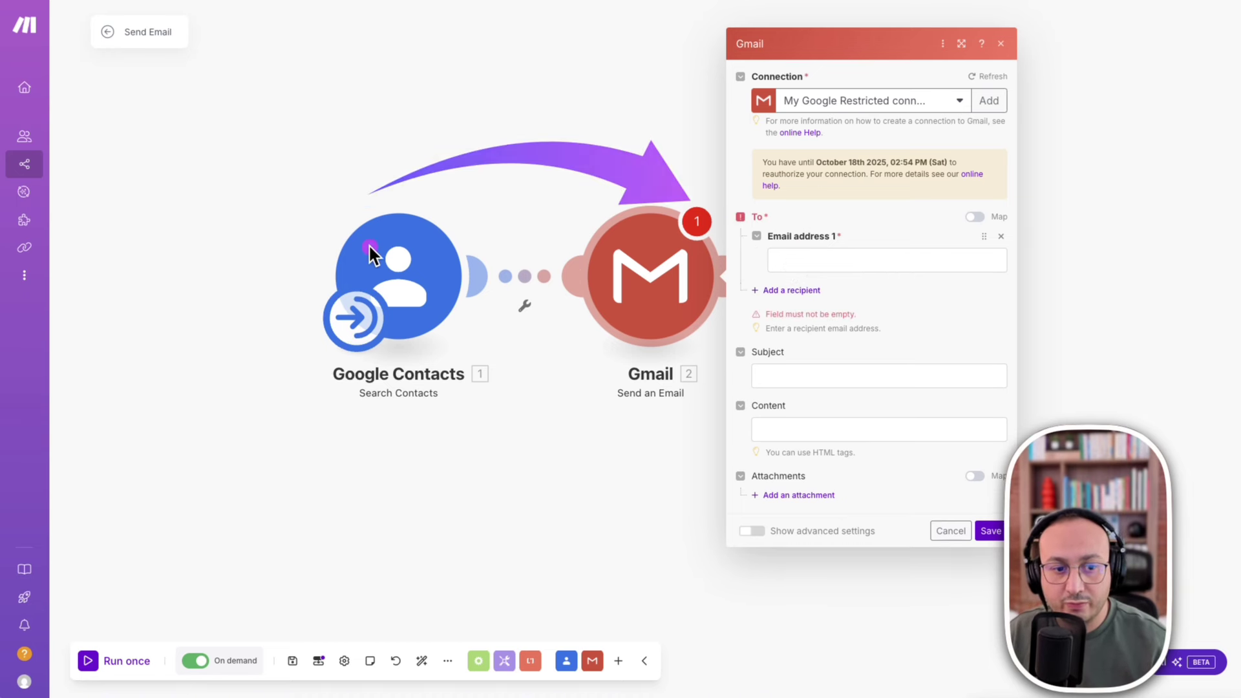
click(854, 259)
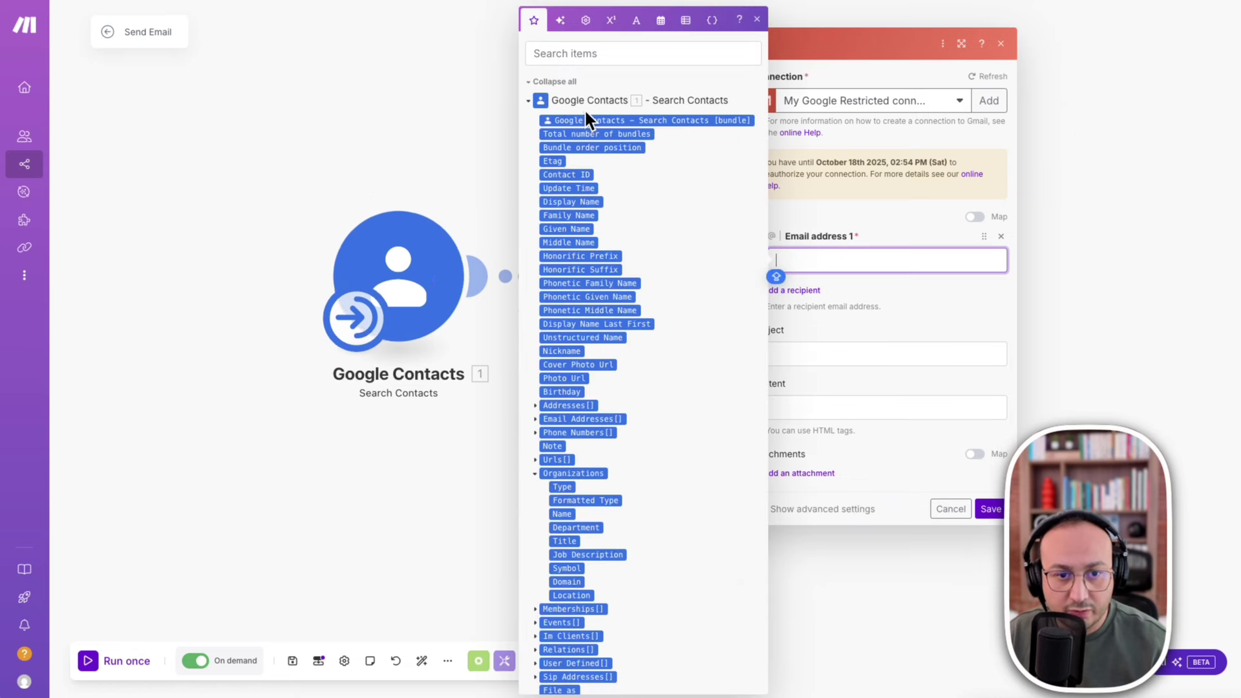
key(Escape)
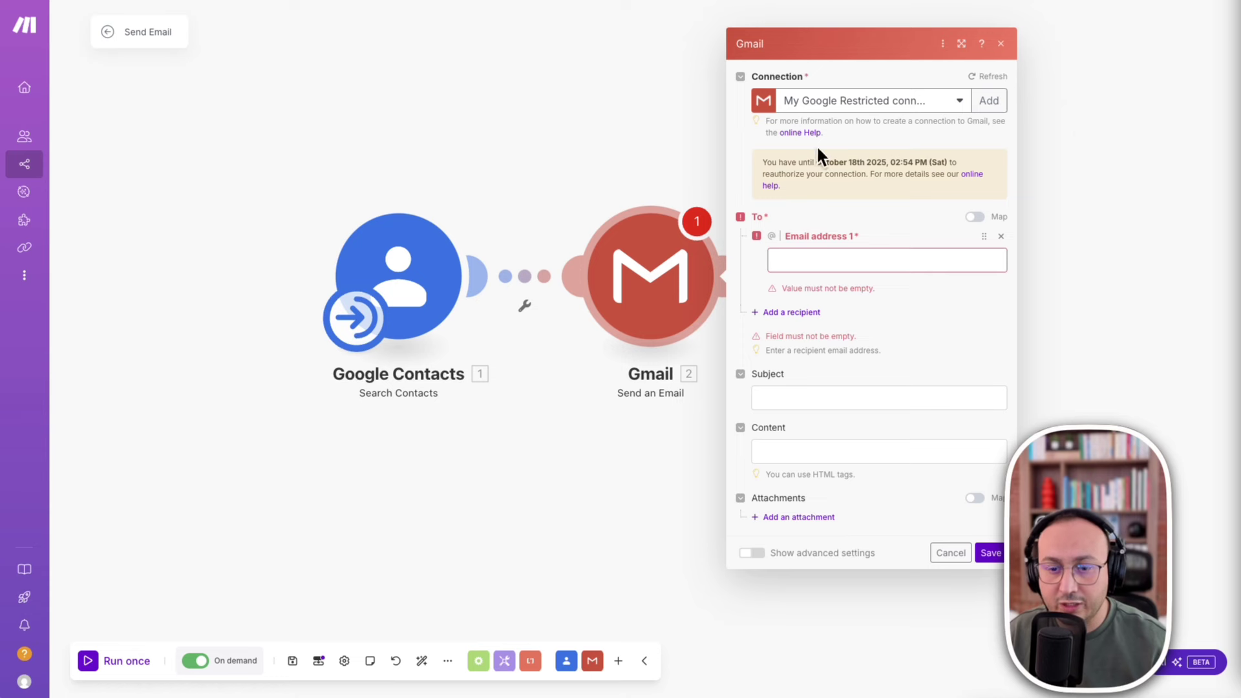
Search the mappable items for VALUE and map the Google Contacts Email Addresses[] Value to Email address 1.
click(834, 259)
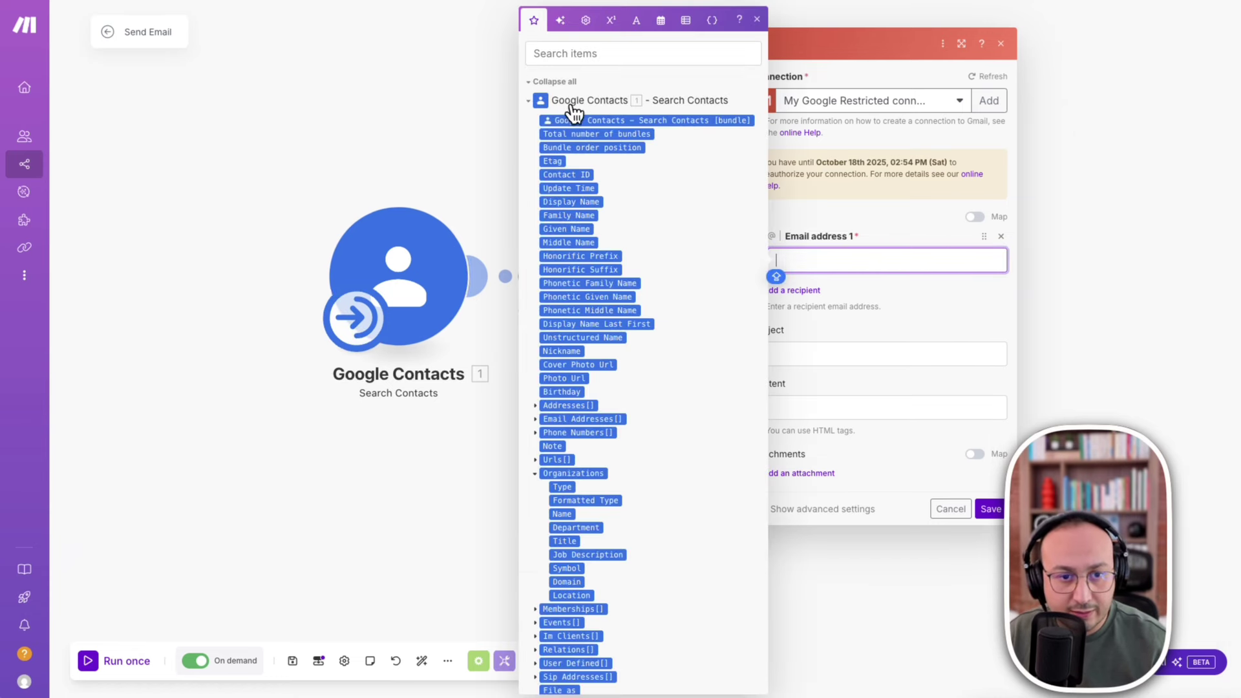
click(571, 56)
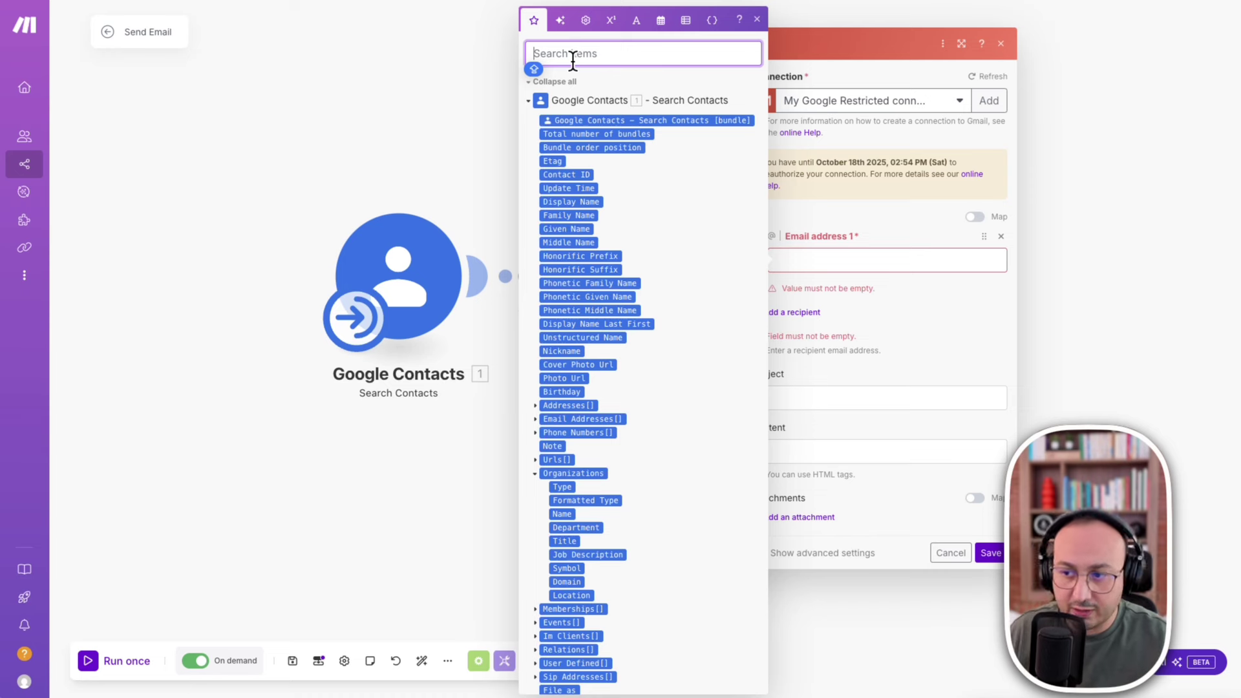
text(VALU)
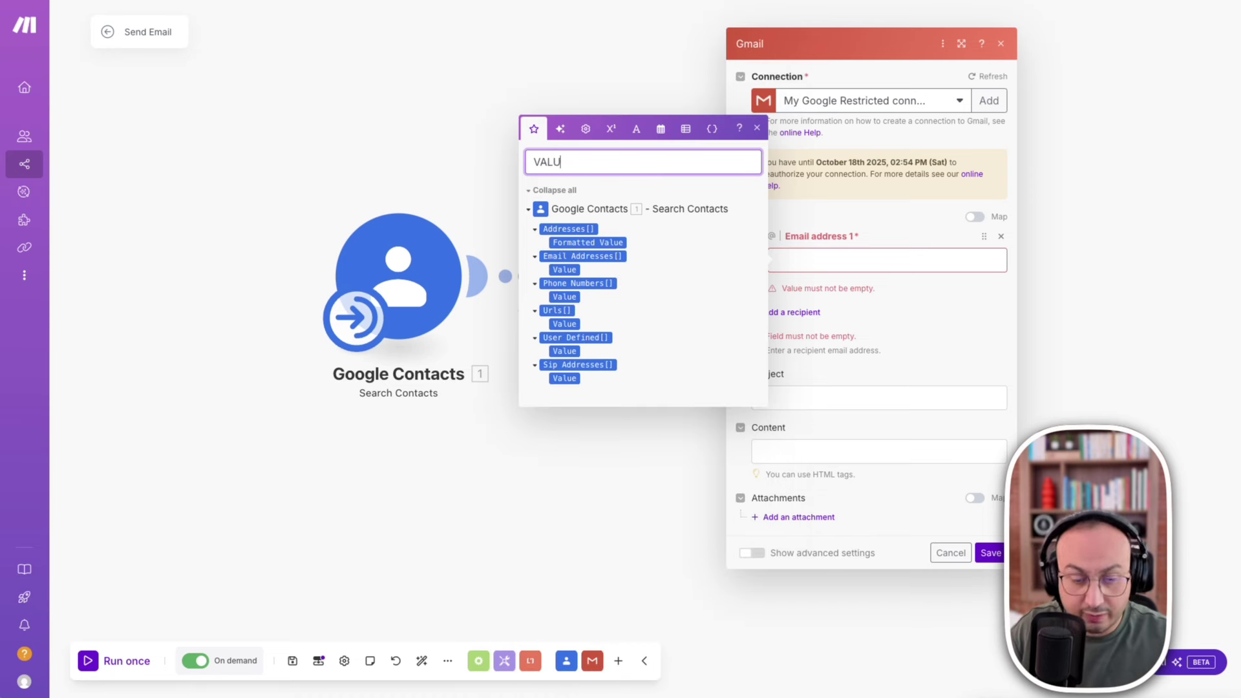
text(E)
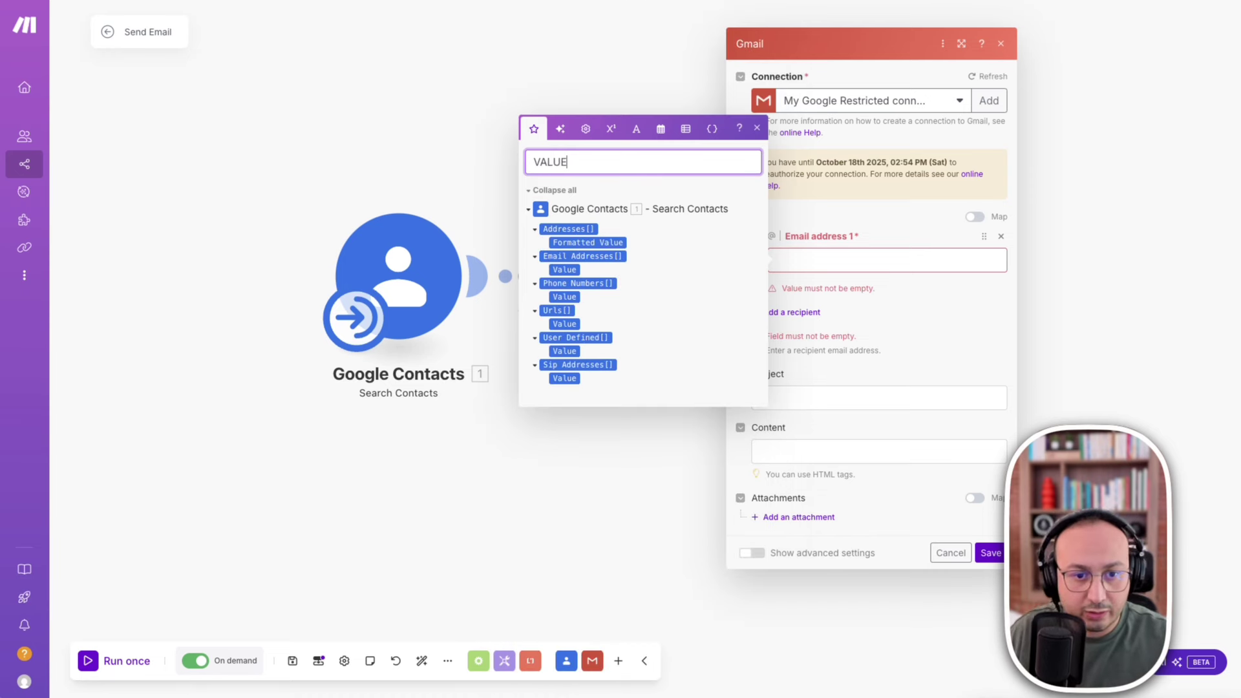
click(564, 269)
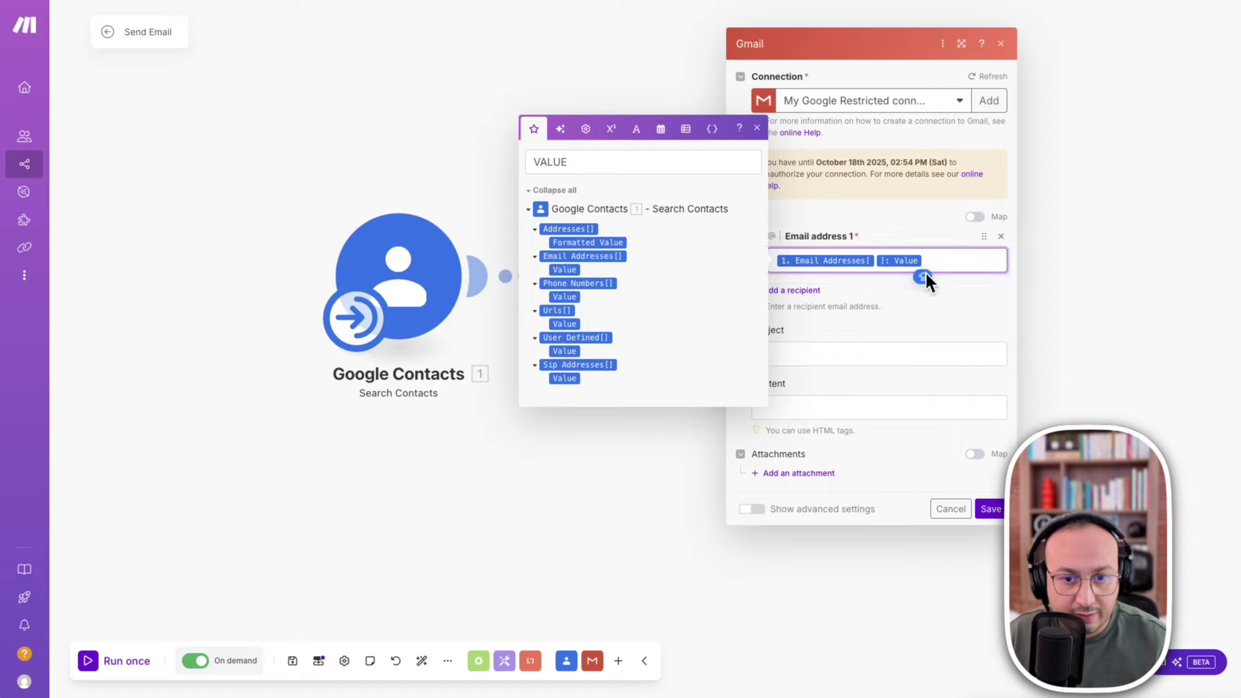
click(927, 302)
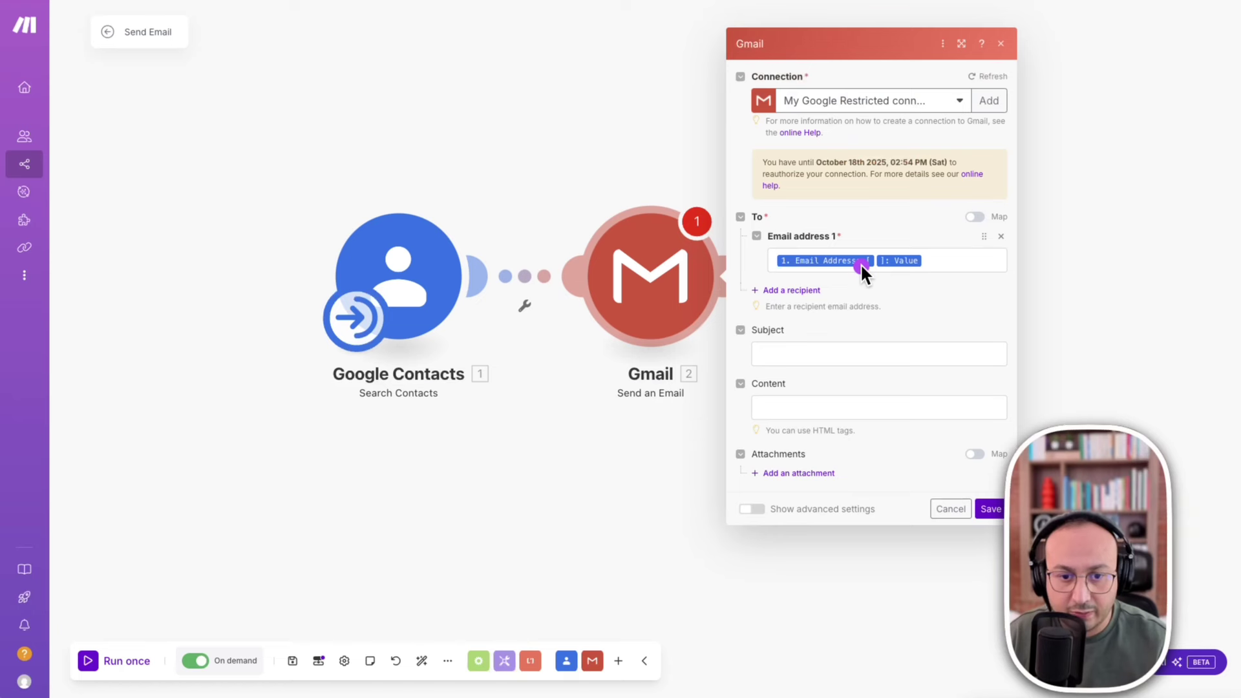
Add a new Text item named email_subject to the scenario's input structure.
click(845, 374)
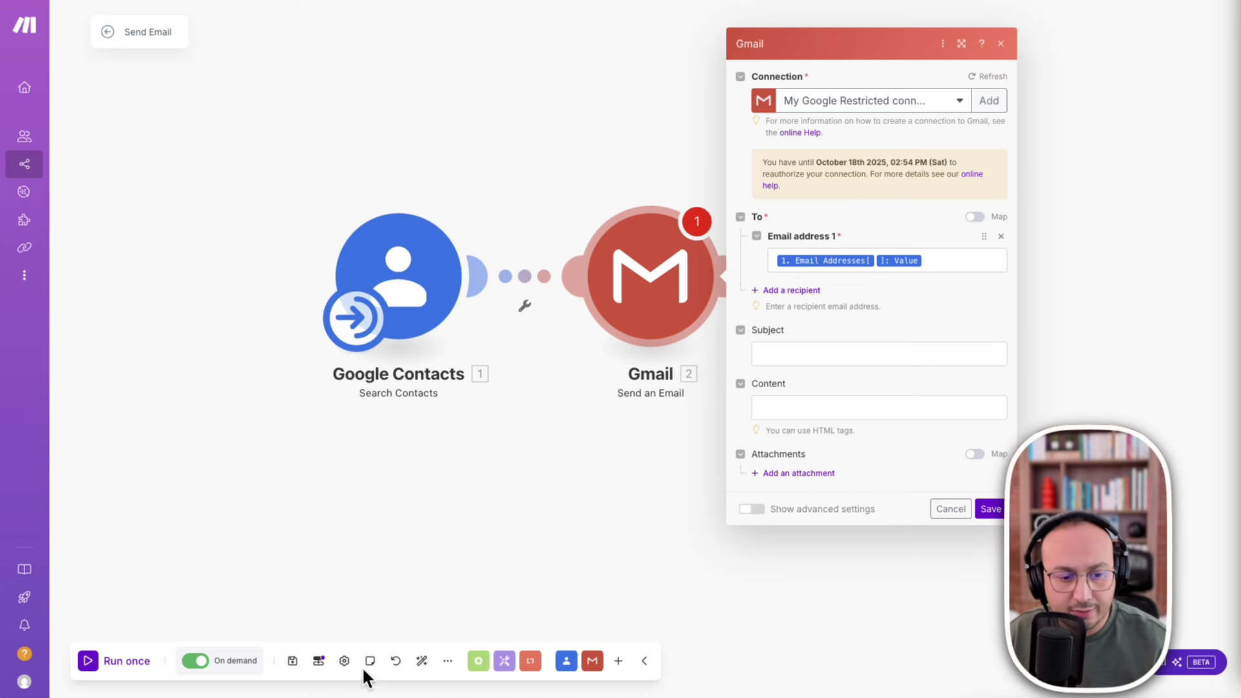
click(318, 660)
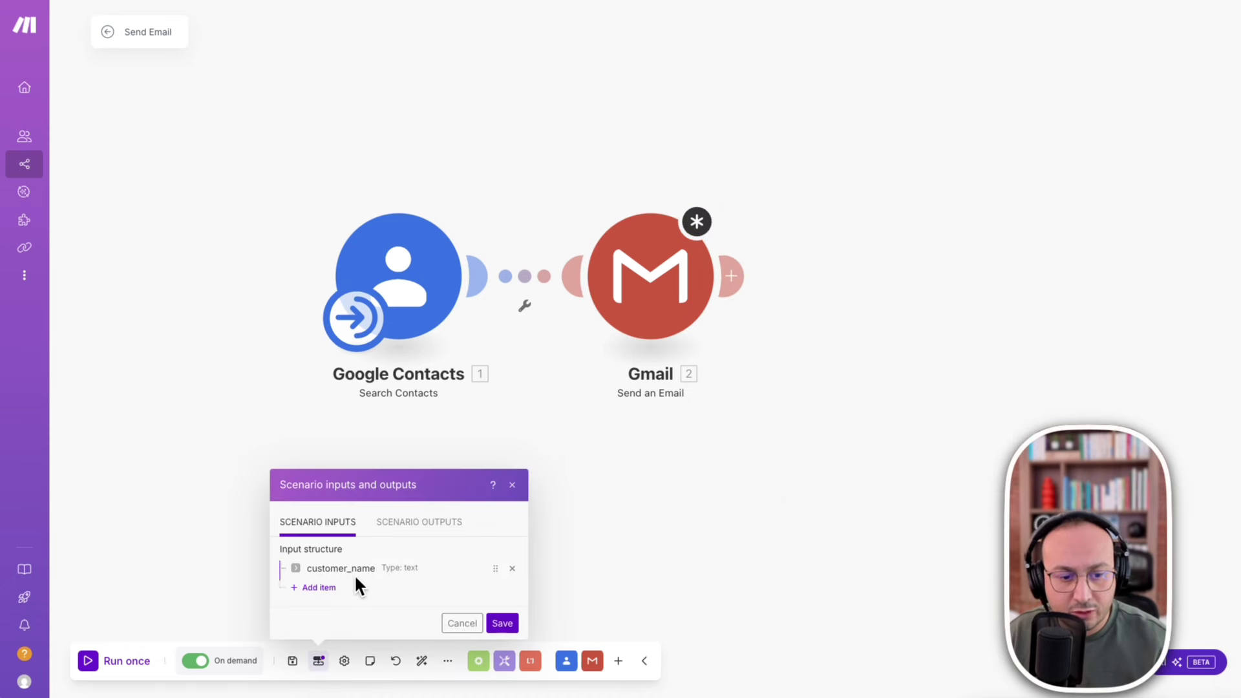
click(319, 588)
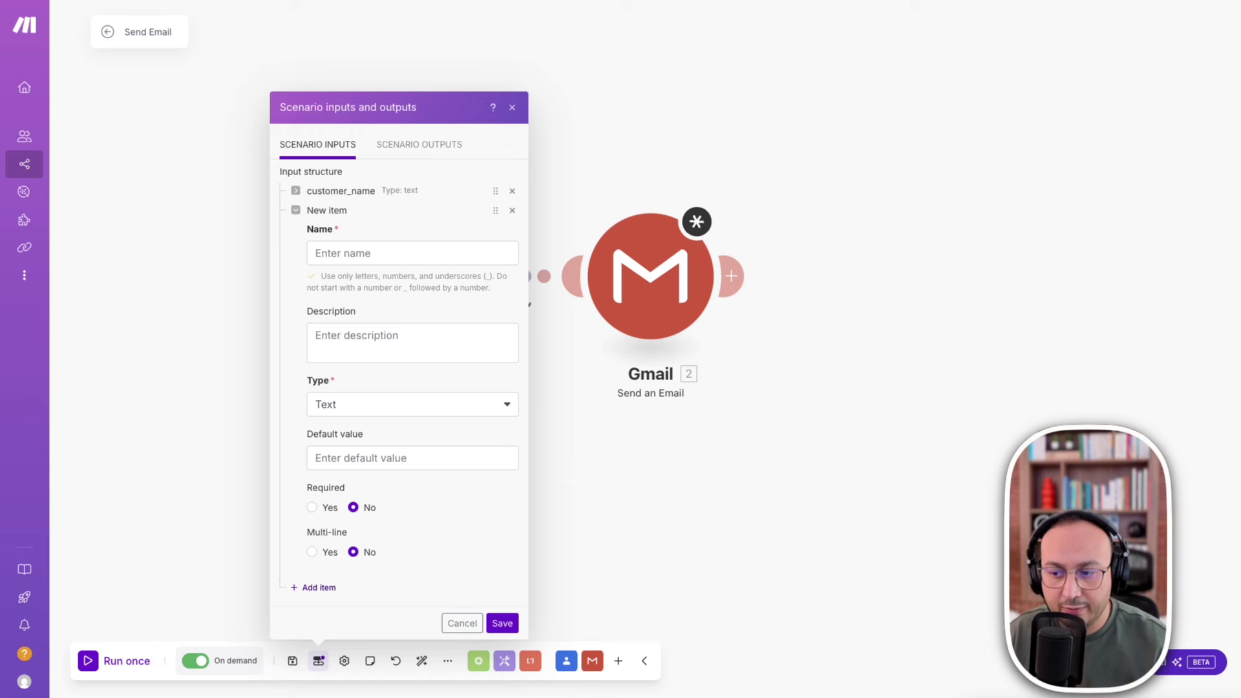
key(ctrl+Right)
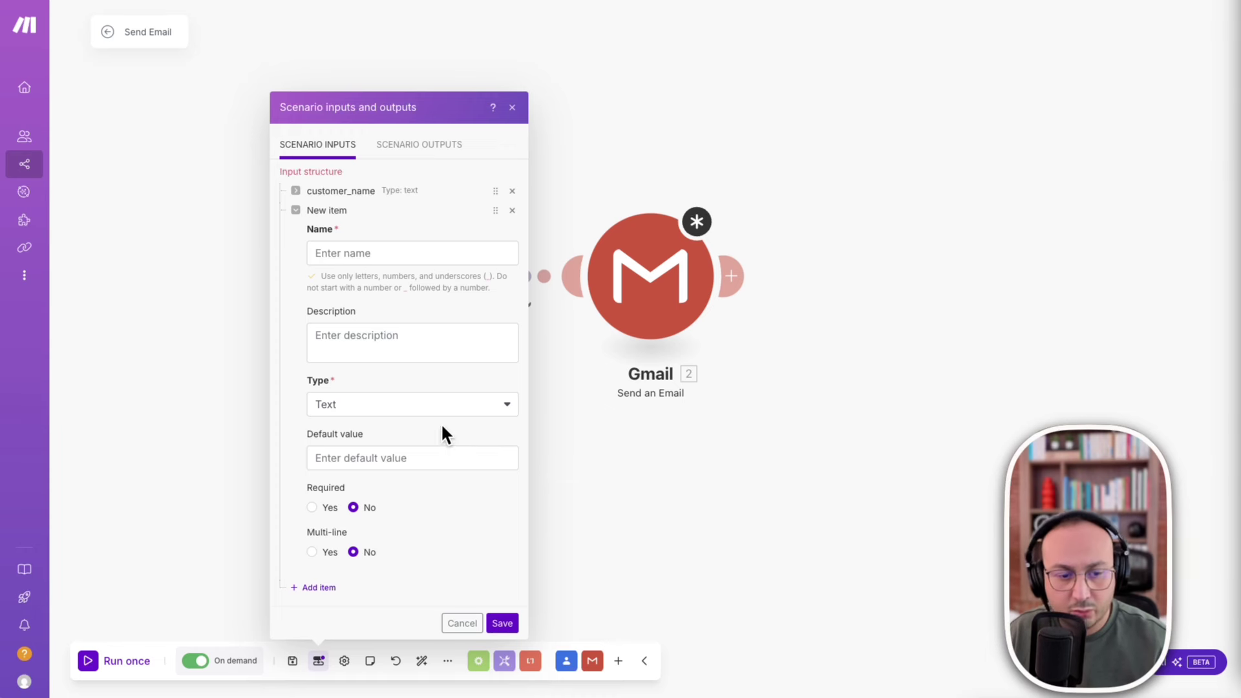
click(337, 250)
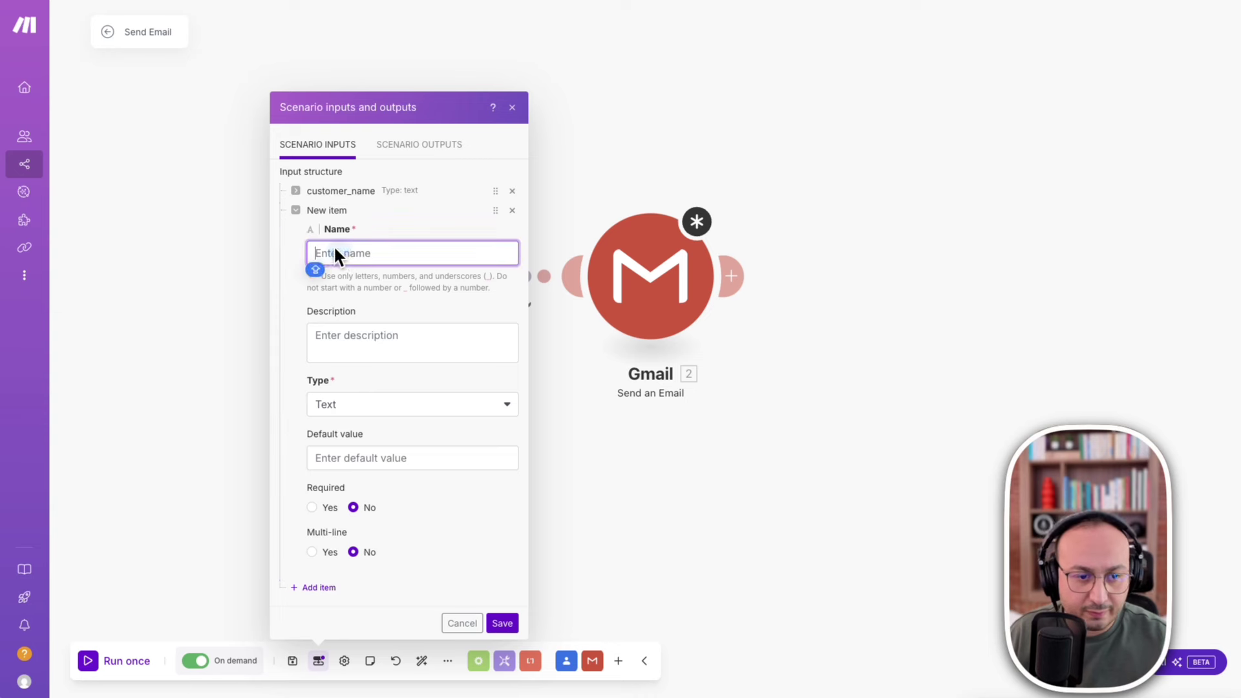
text(EMAIL)
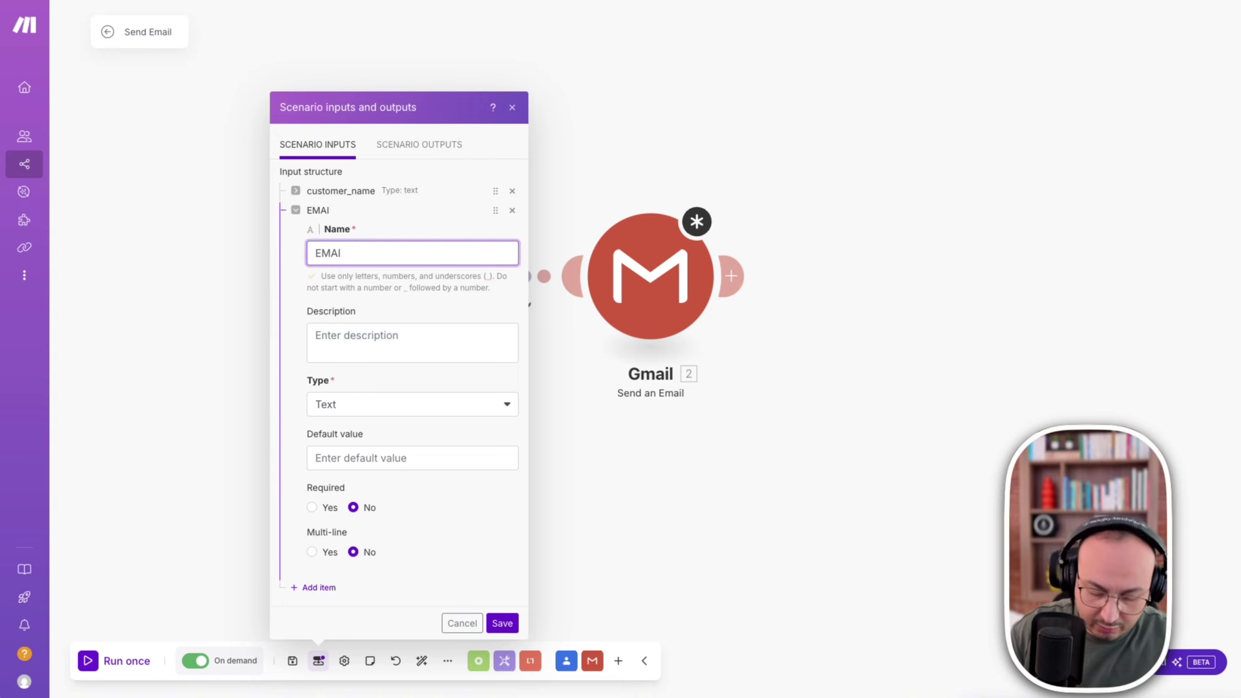
key(BackSpace)
key(BackSpace)
key(BackSpace)
key(BackSpace)
text(email_)
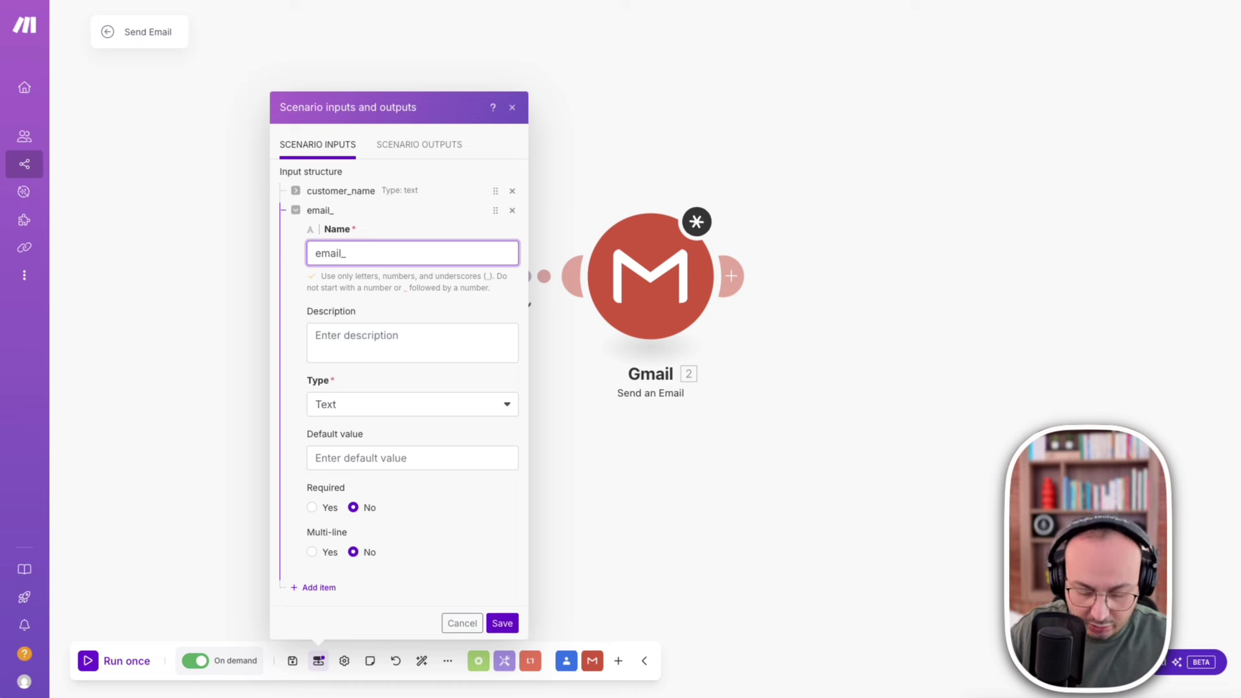
text(su)
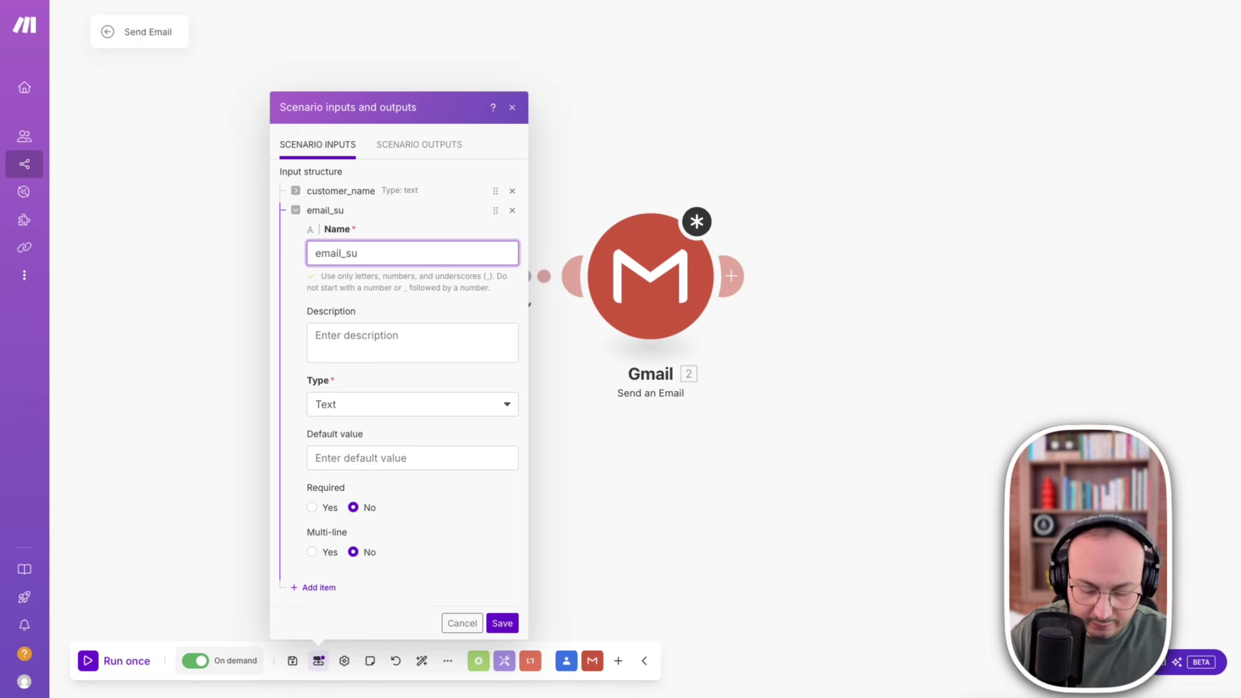
text(bject)
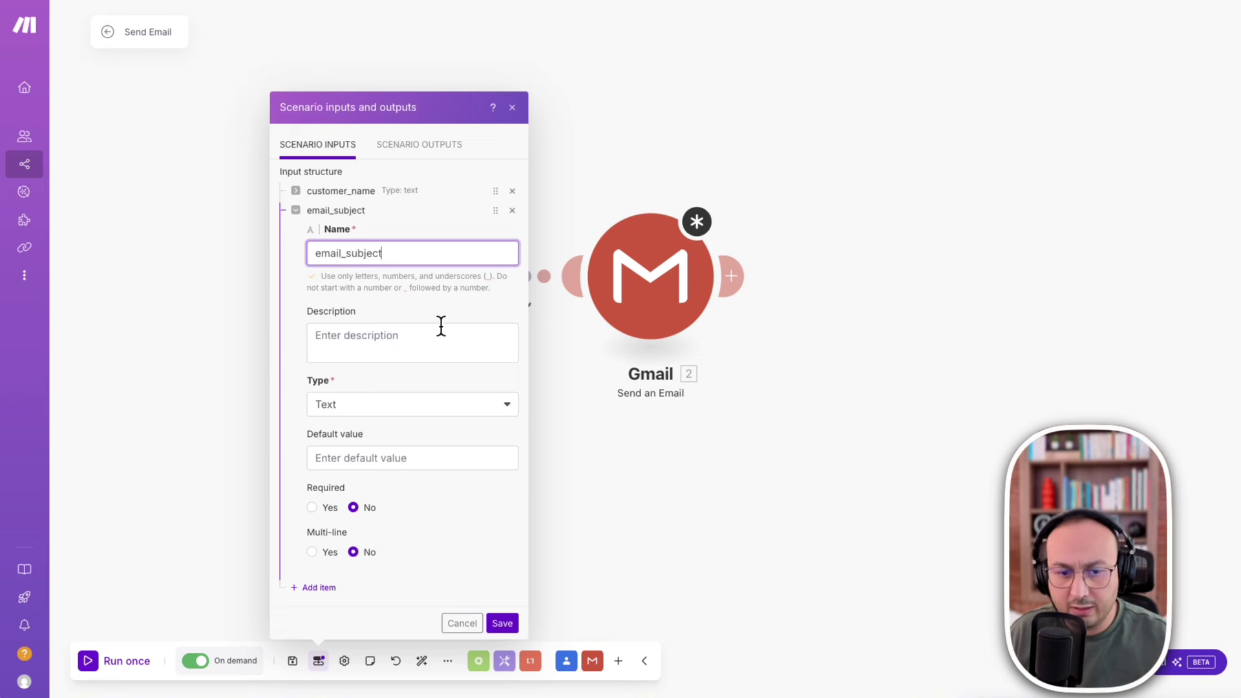
Give the email_subject input the description "this is the email subject" and make it required.
click(372, 333)
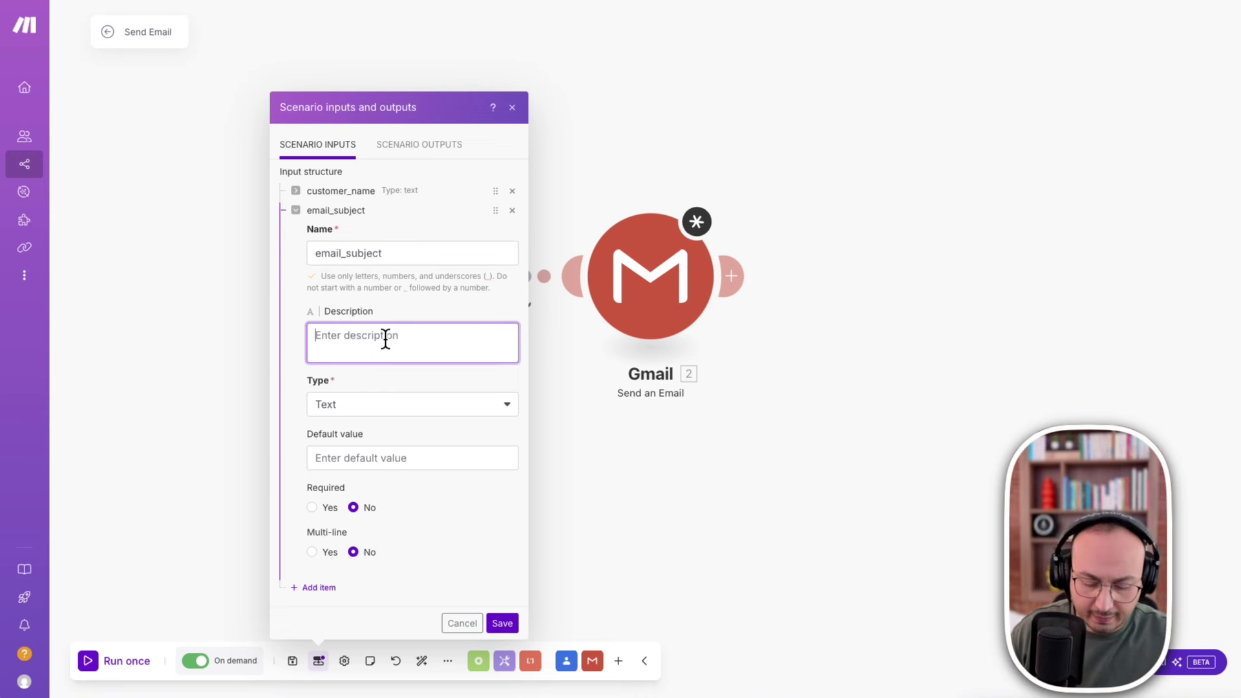
text(this )
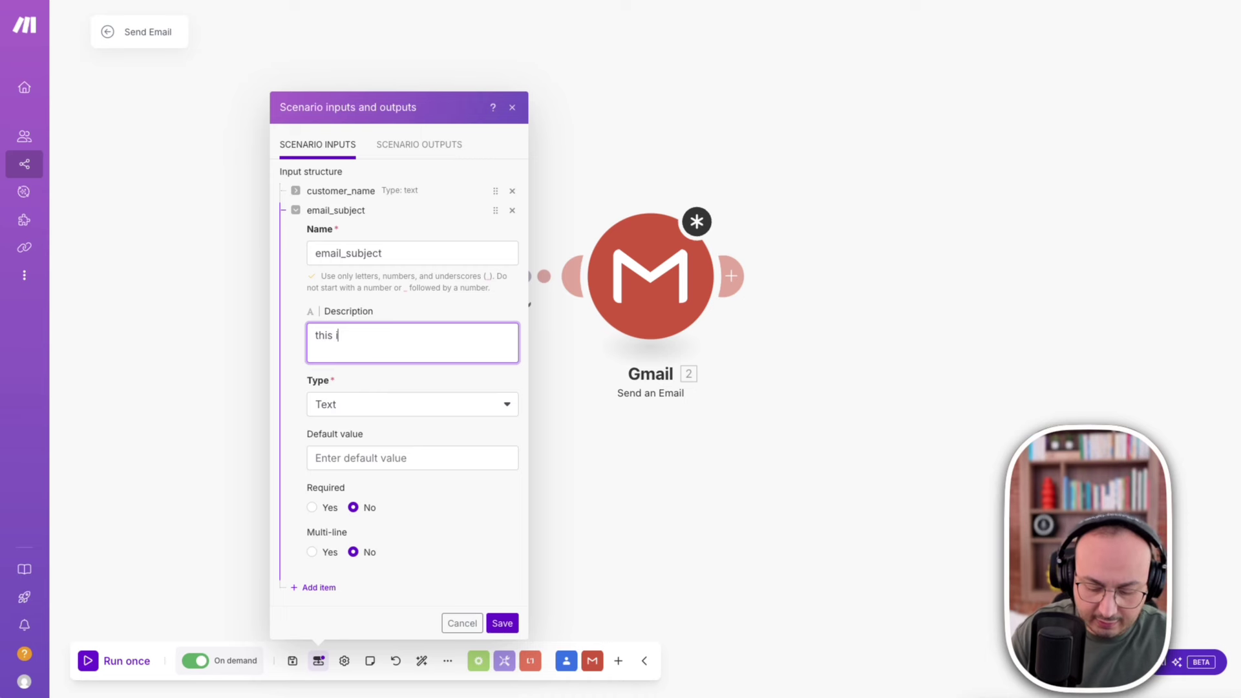
text(is the email)
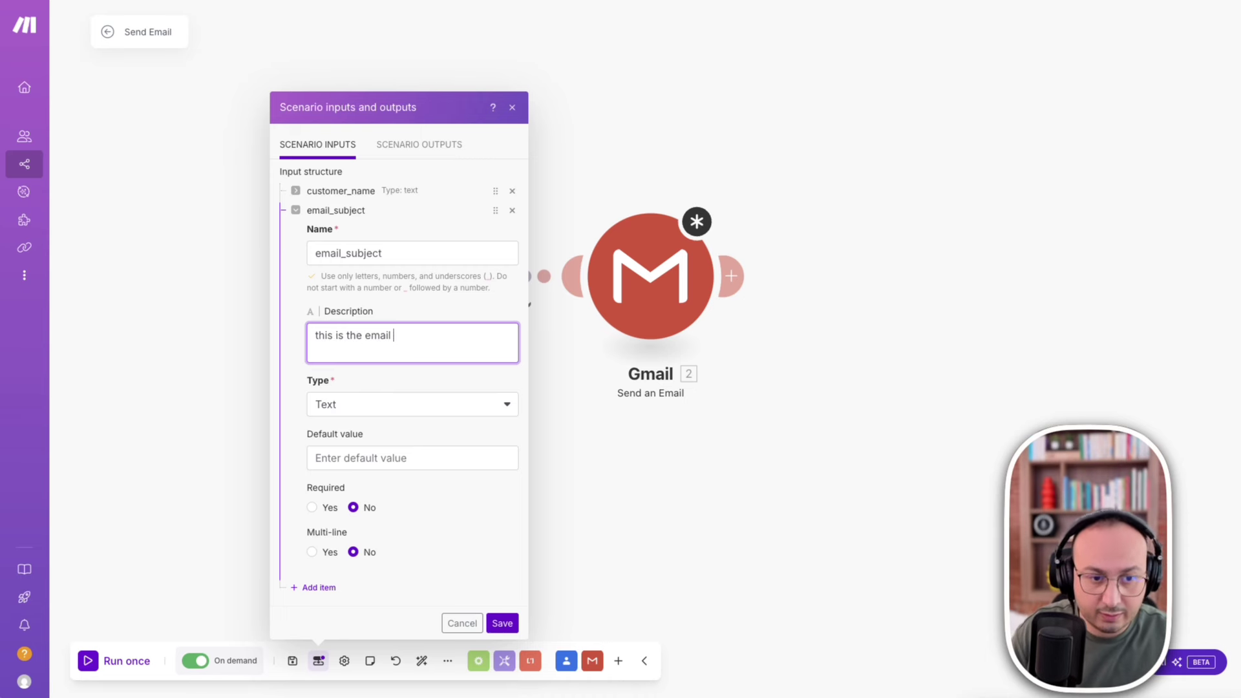
text( subj)
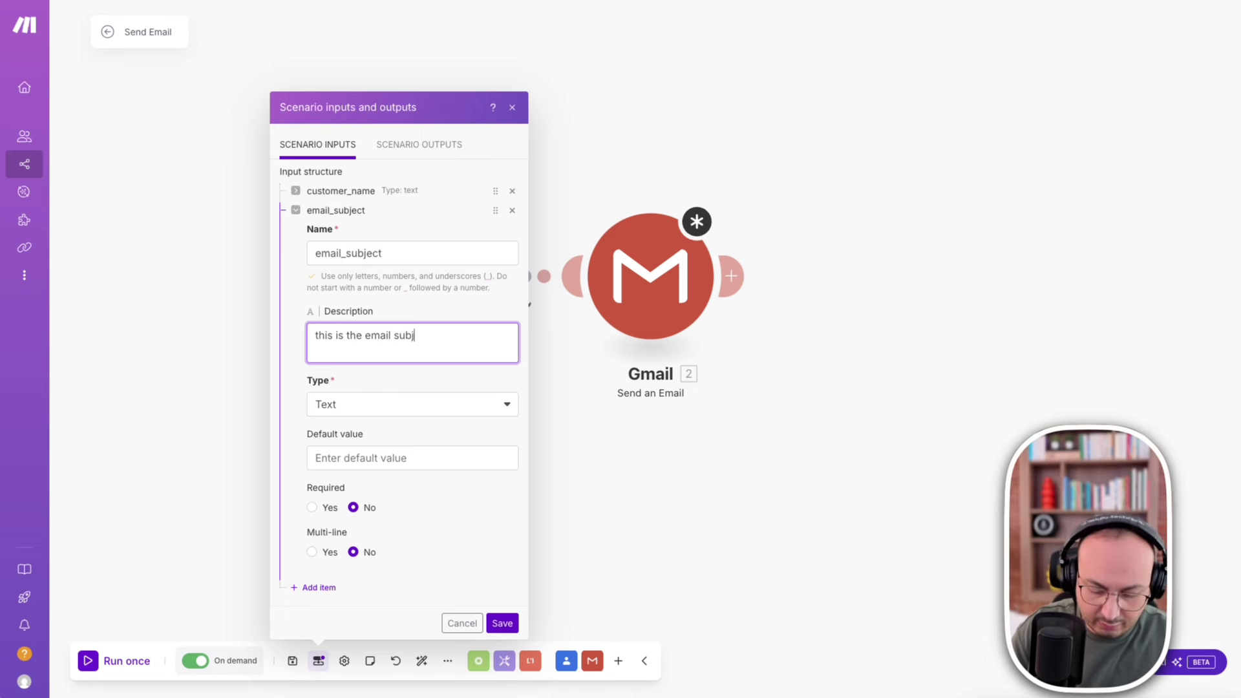
text(ect)
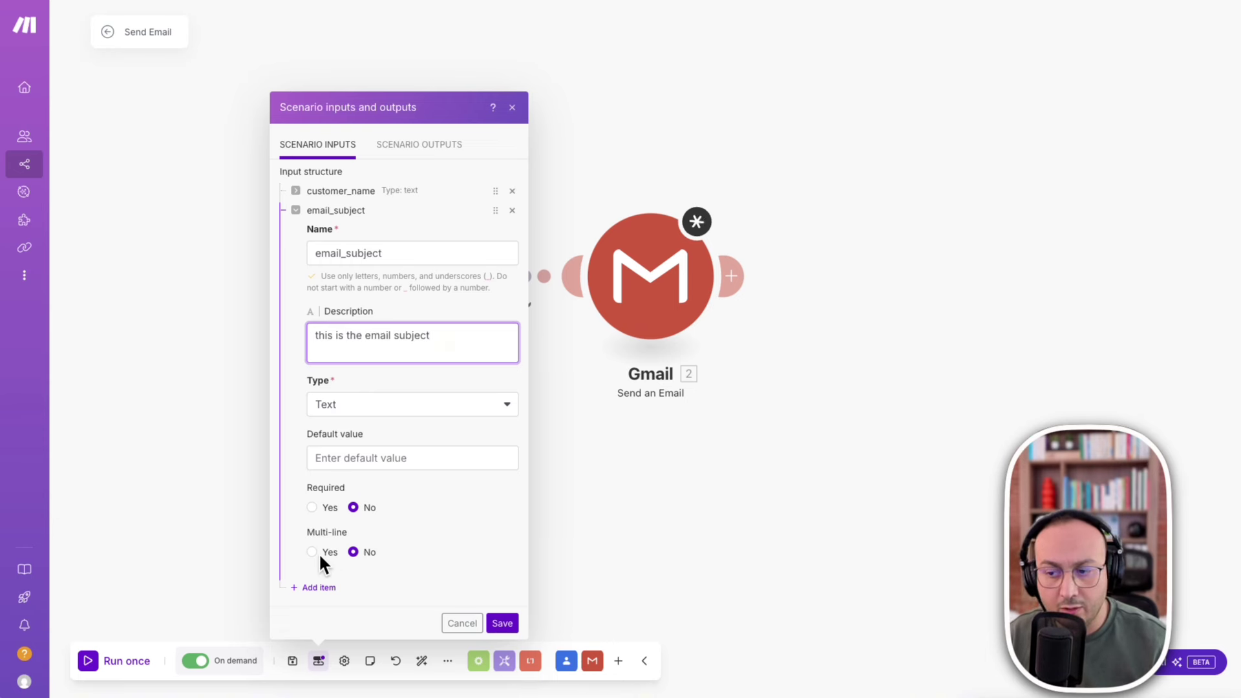
click(313, 506)
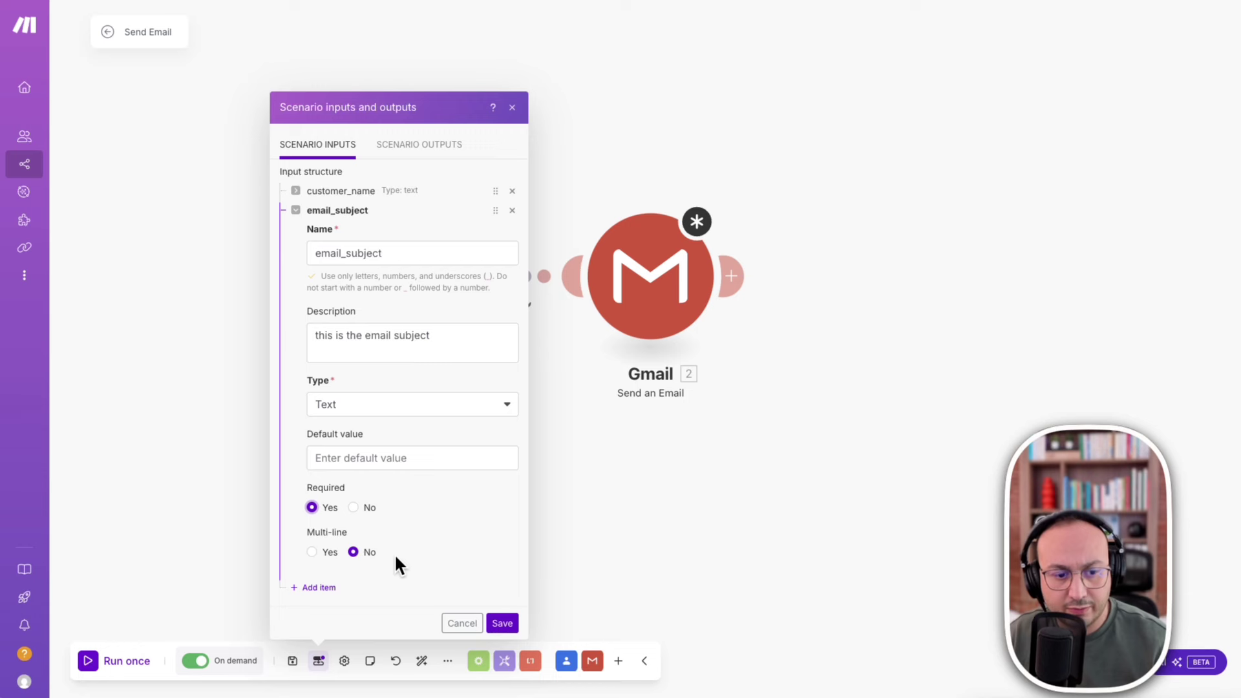
Add another Text item named email_body to the scenario's input structure.
click(301, 587)
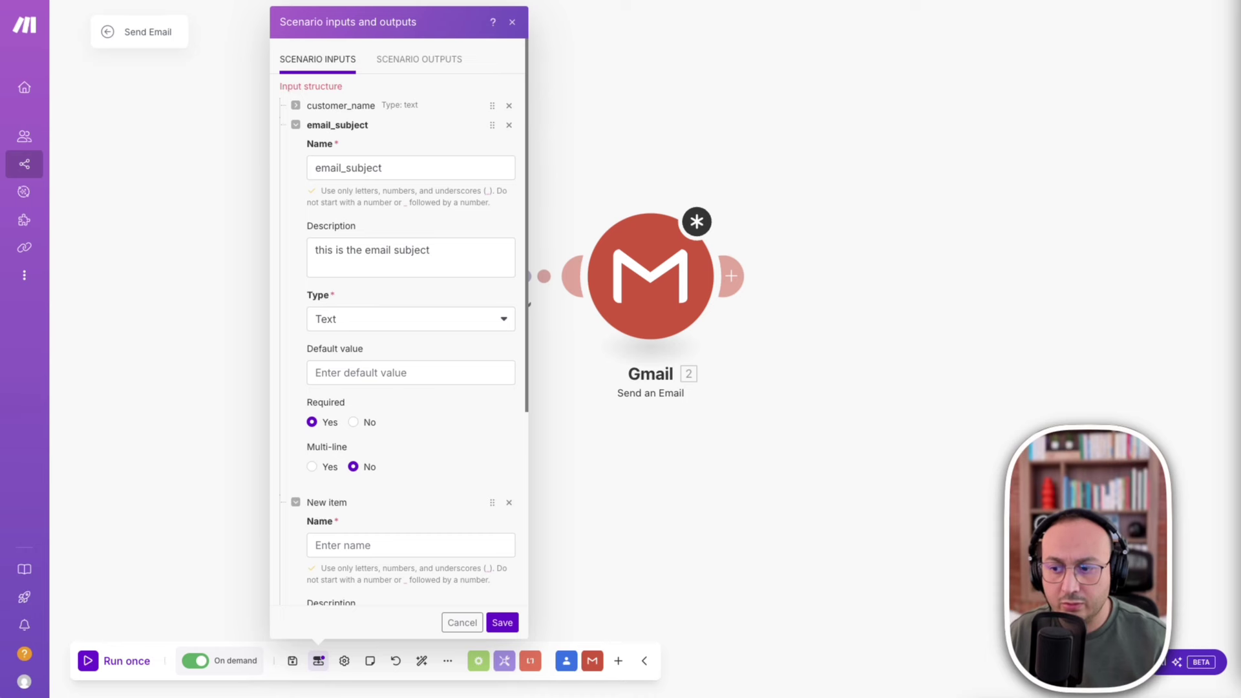
click(353, 544)
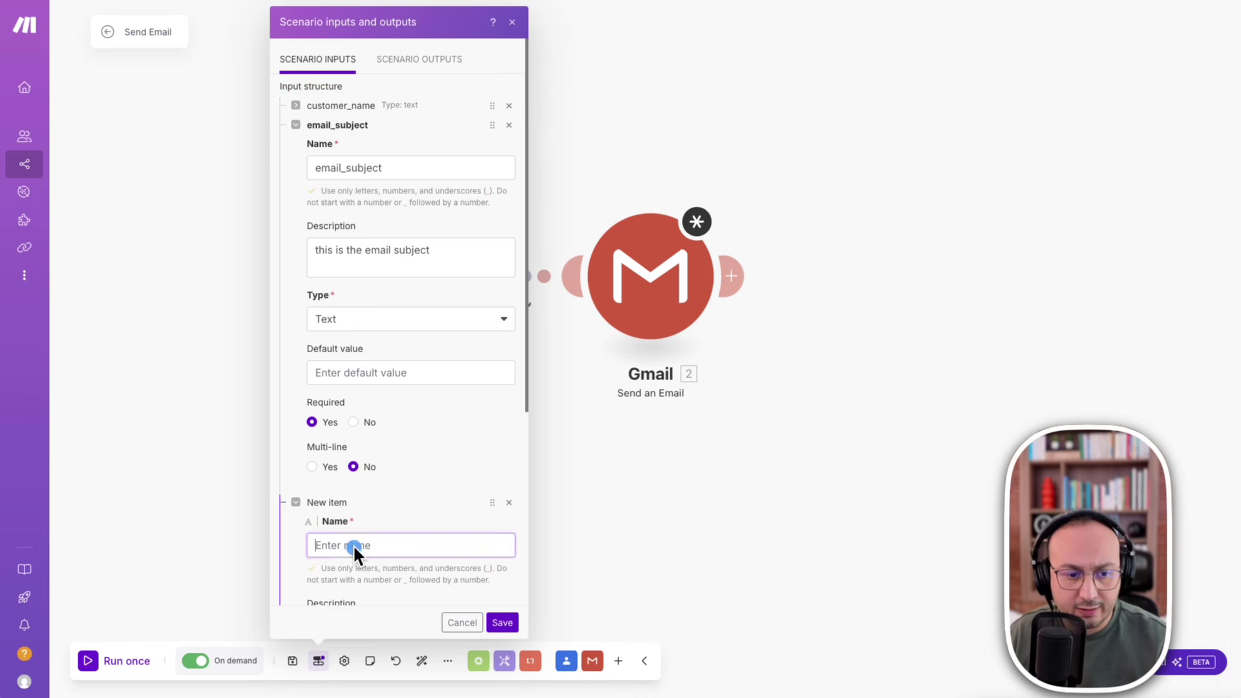
text(emai)
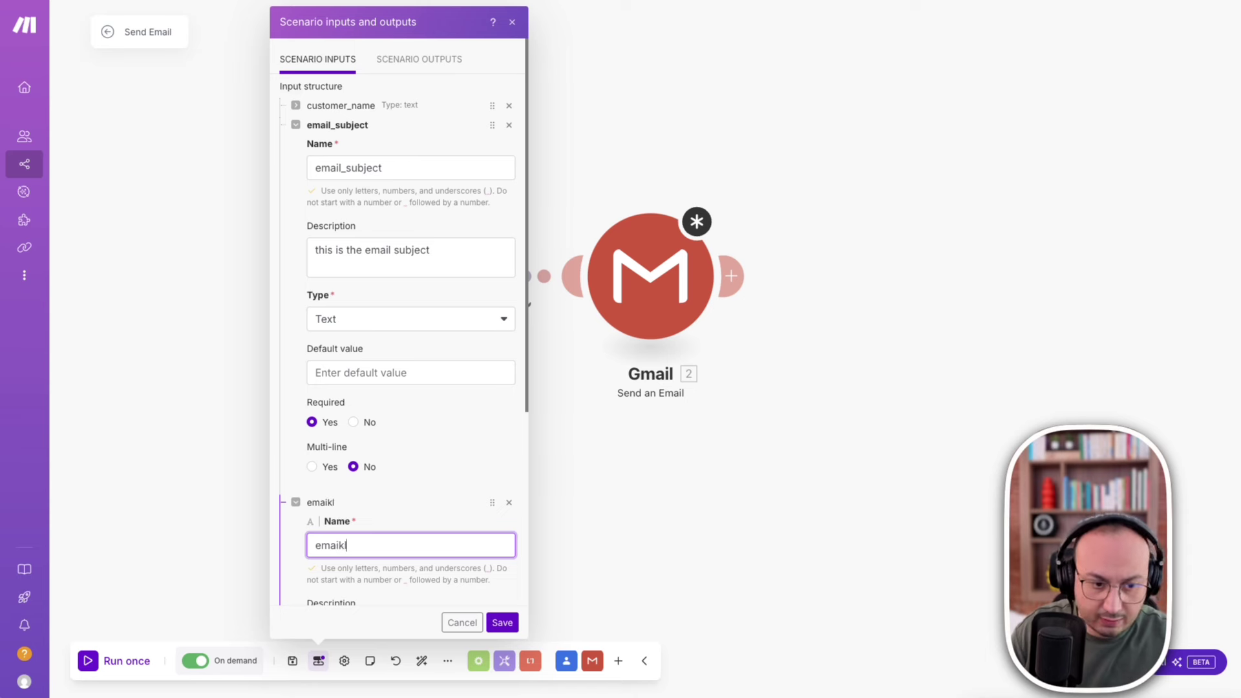
text(kl)
key(BackSpace)
key(BackSpace)
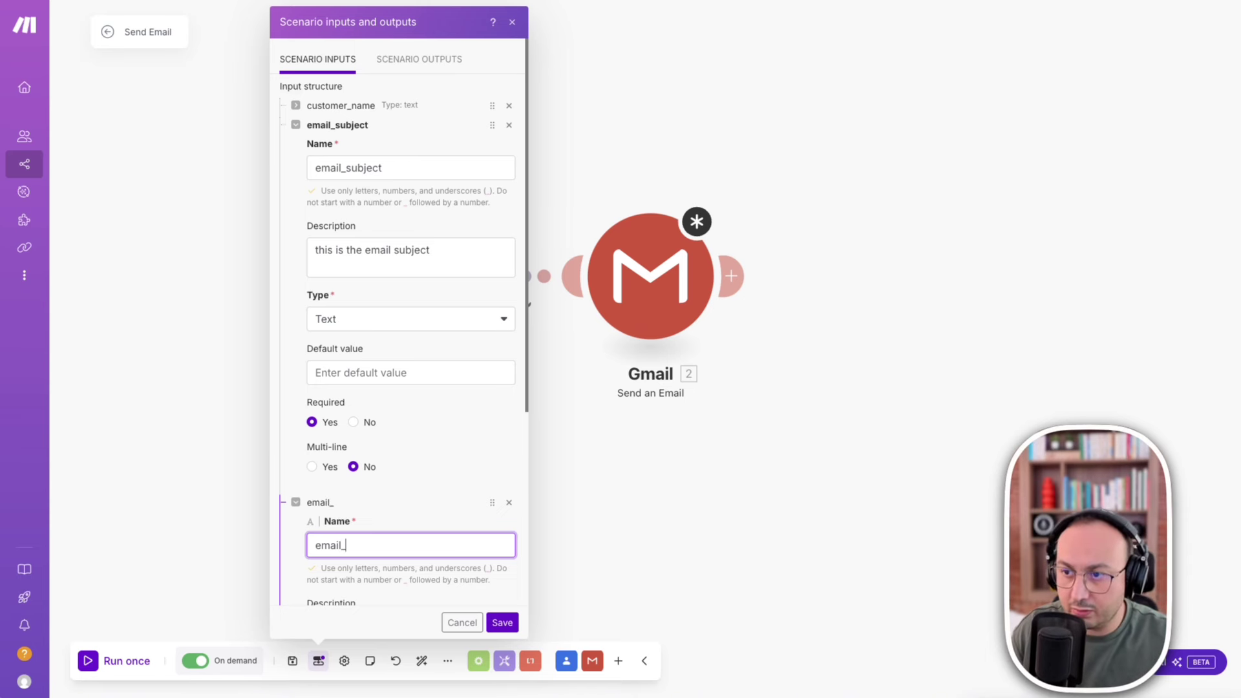
text(body)
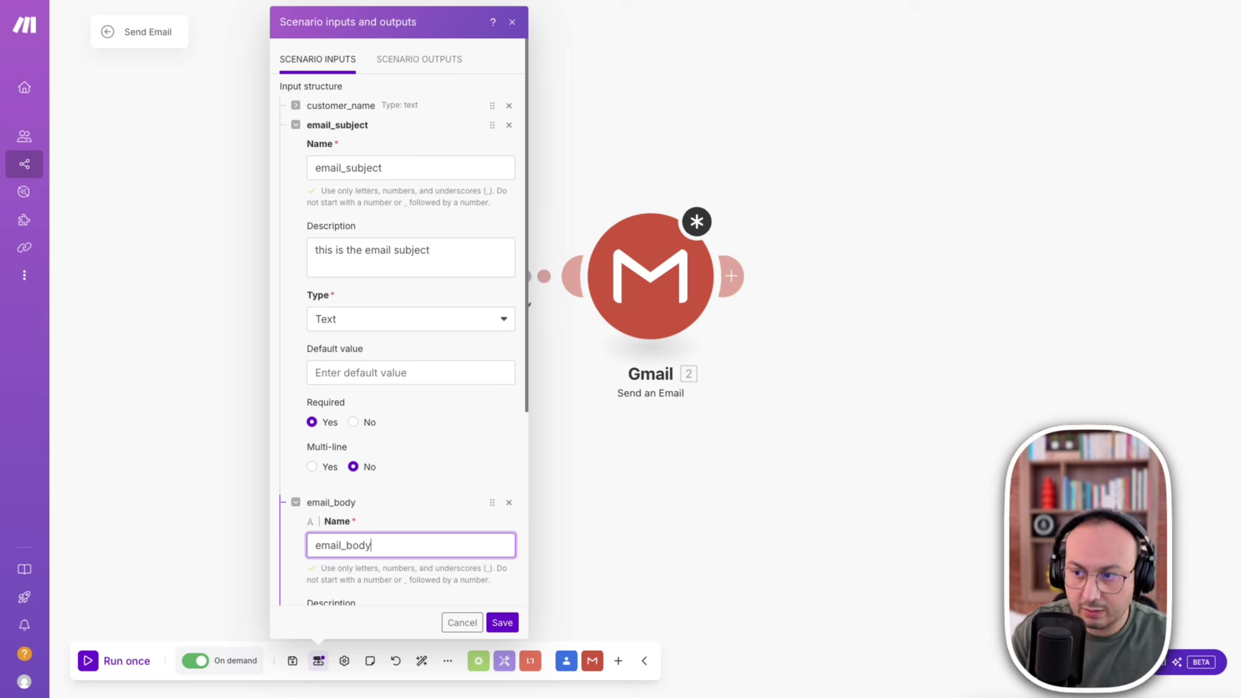
Describe email_body as "this is the body of the email", make it required and multi-line, and save the scenario inputs.
click(392, 265)
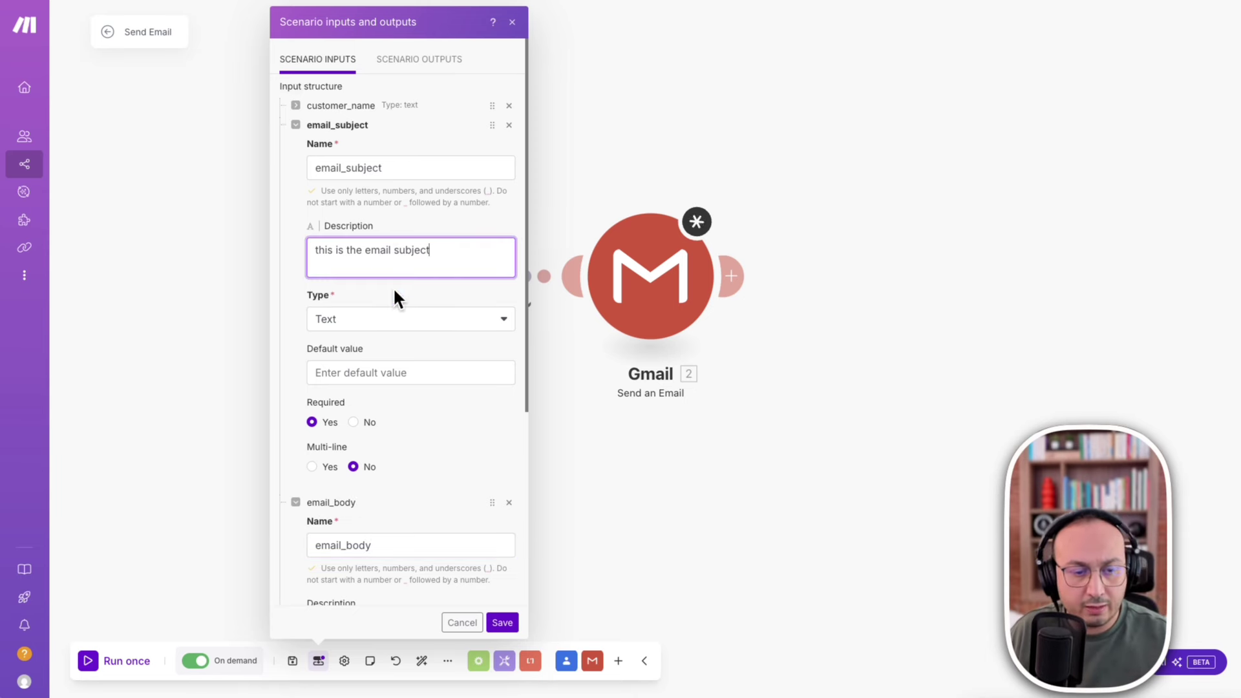
scroll(440, 534, down, 5)
click(397, 342)
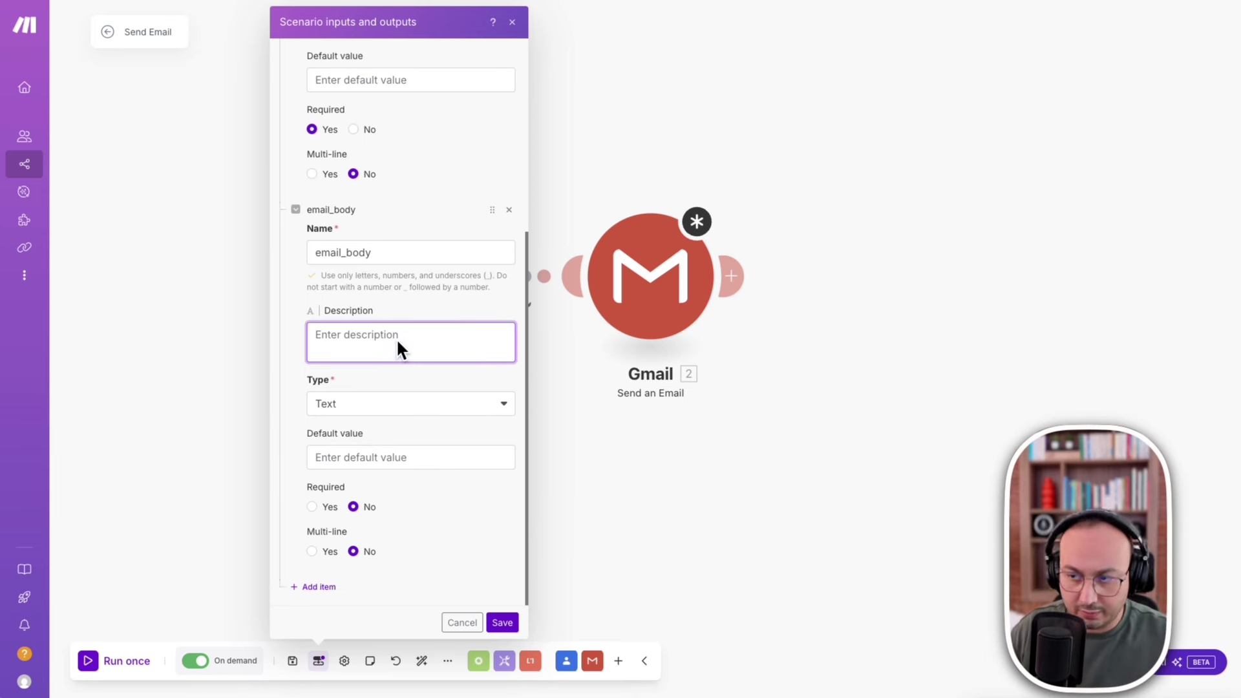
text(this is)
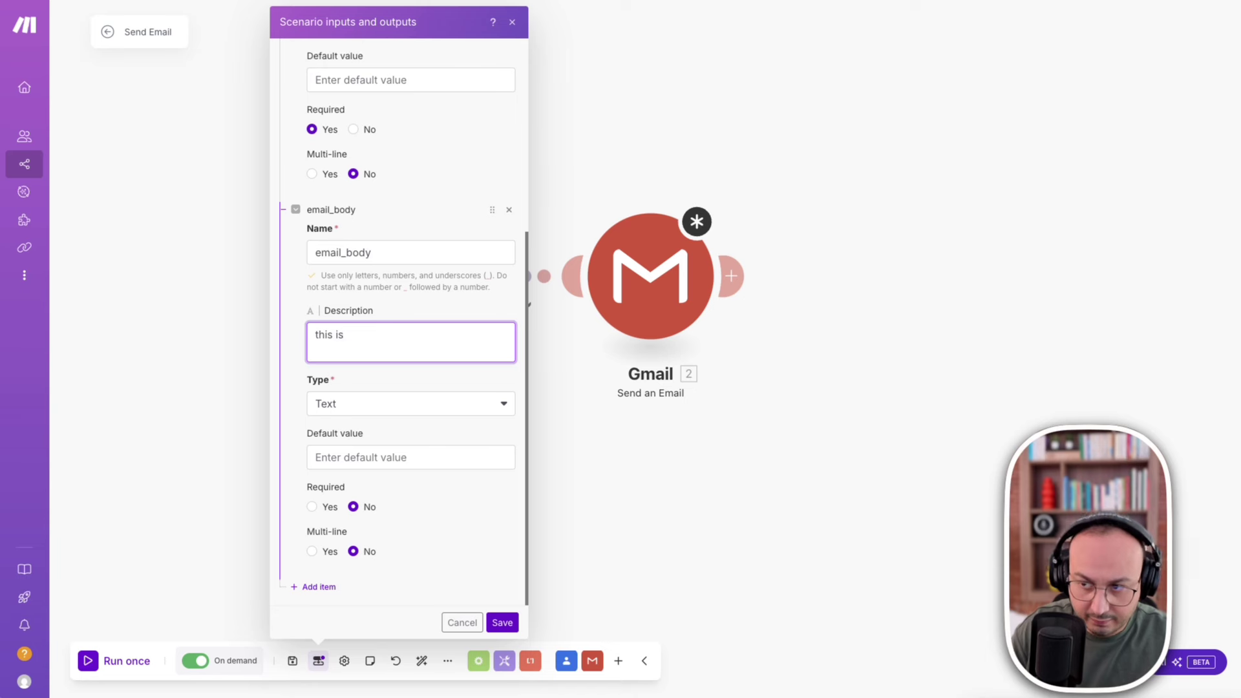
text( the bo)
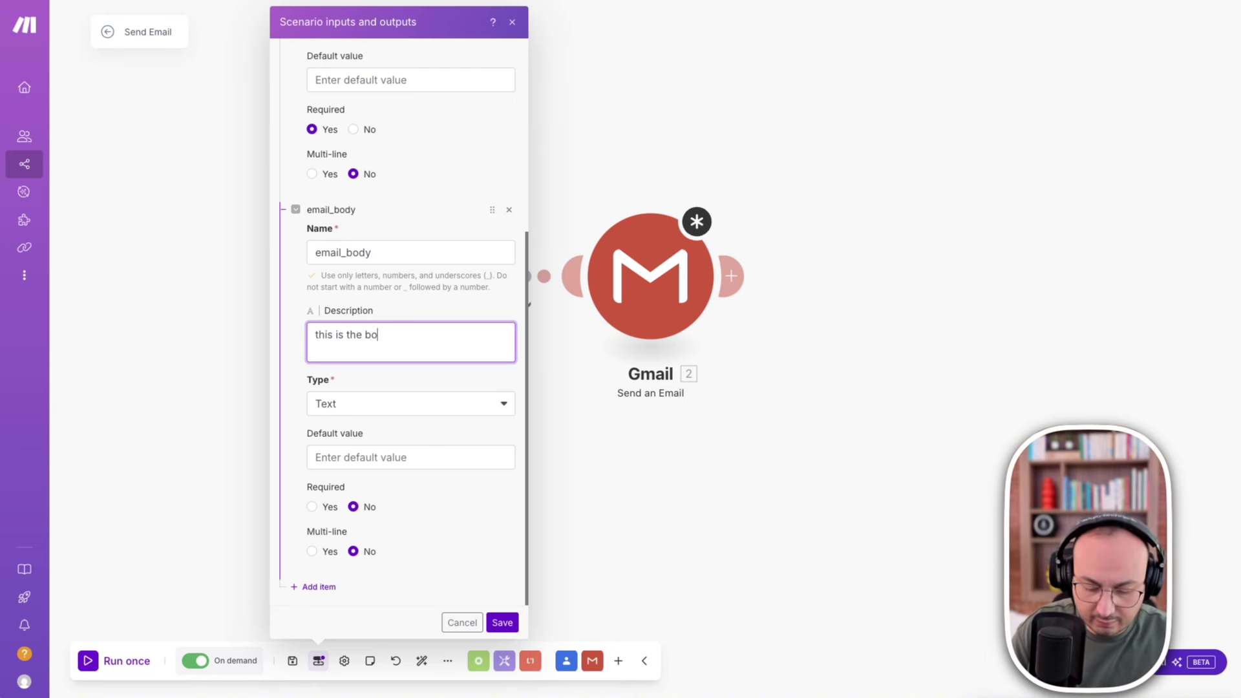
text(dy of)
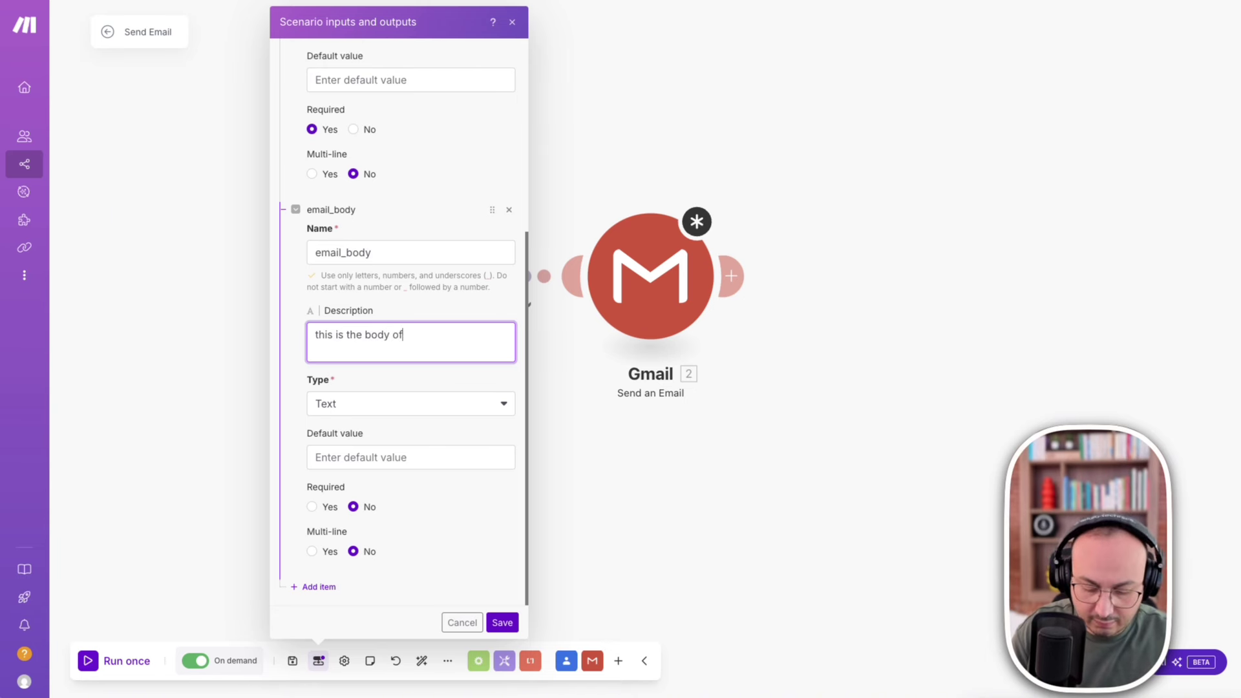
text( the email)
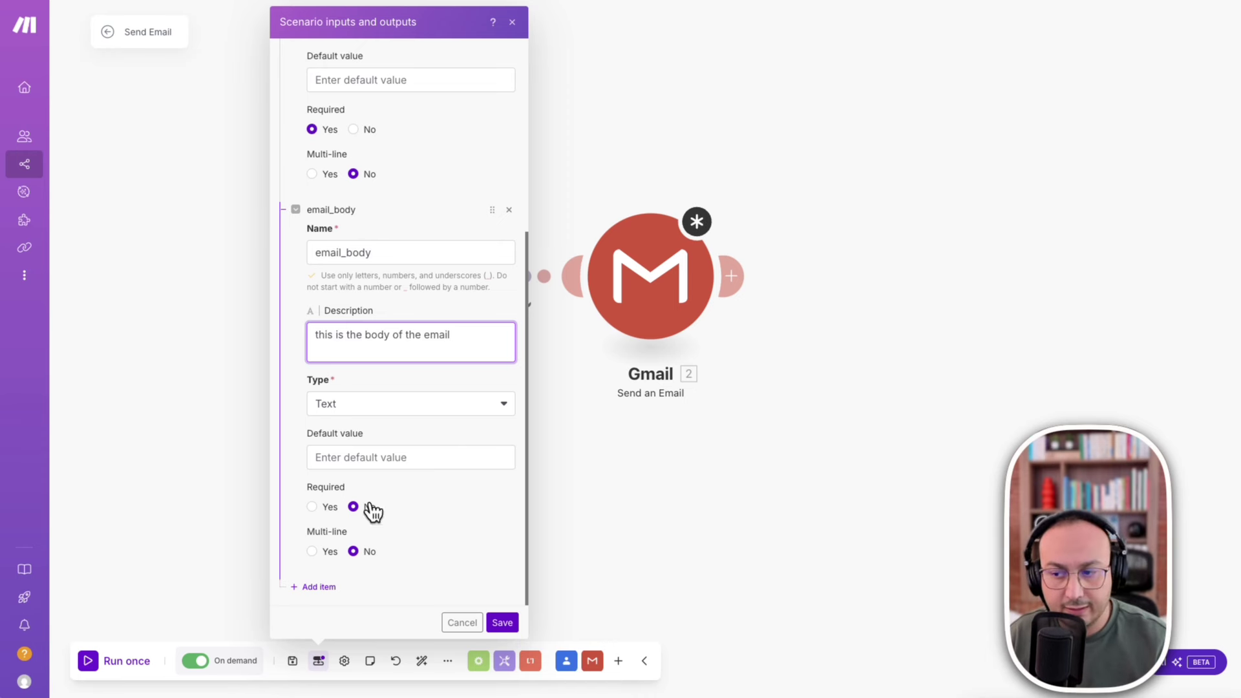
click(312, 507)
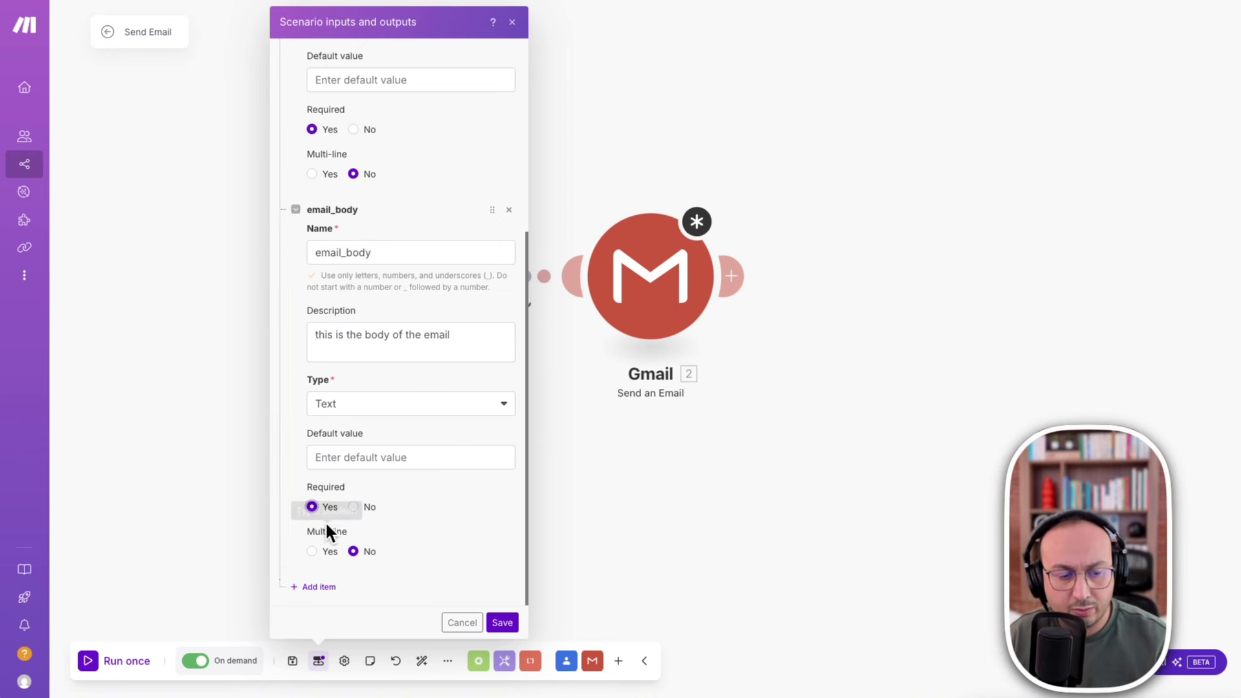
click(316, 550)
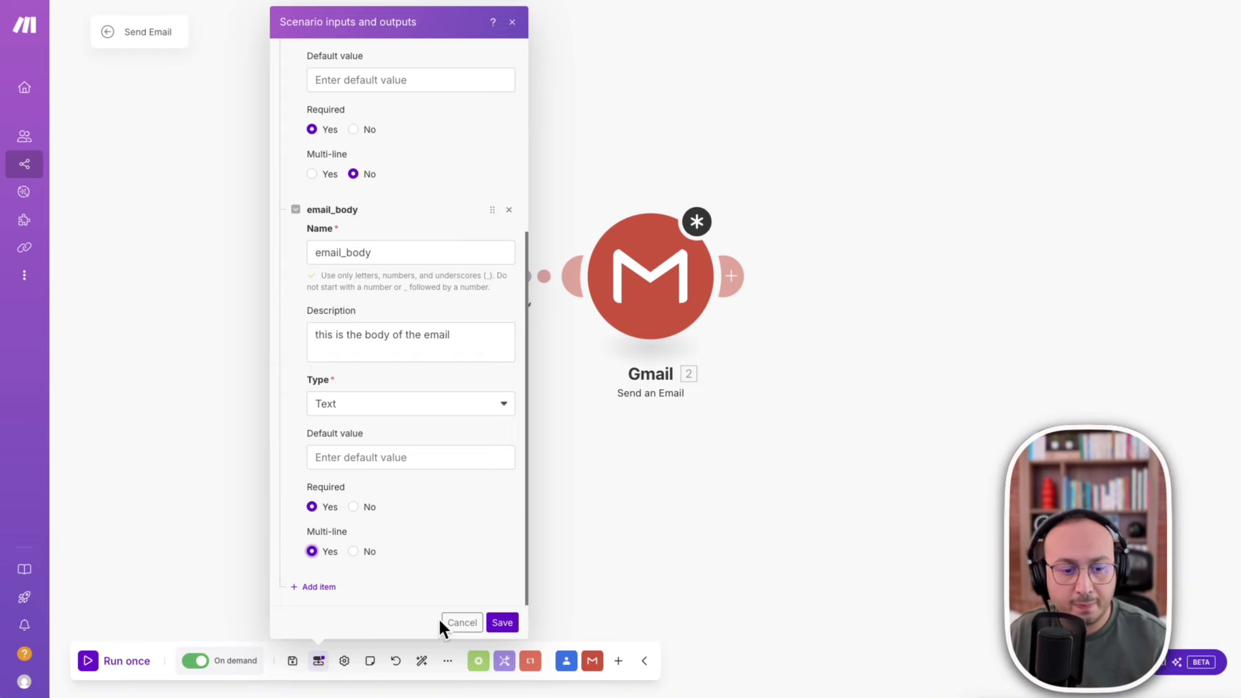
click(504, 621)
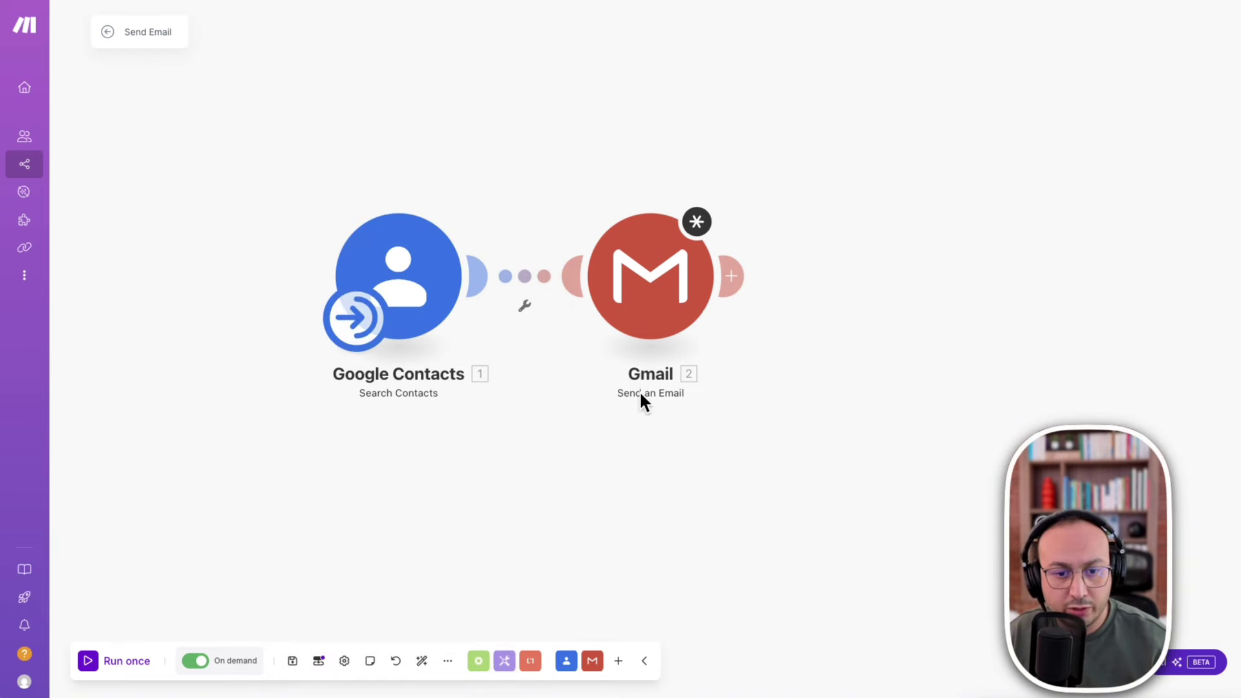
Check which custom and system variables can be mapped to the Gmail module's Subject.
click(659, 283)
click(809, 358)
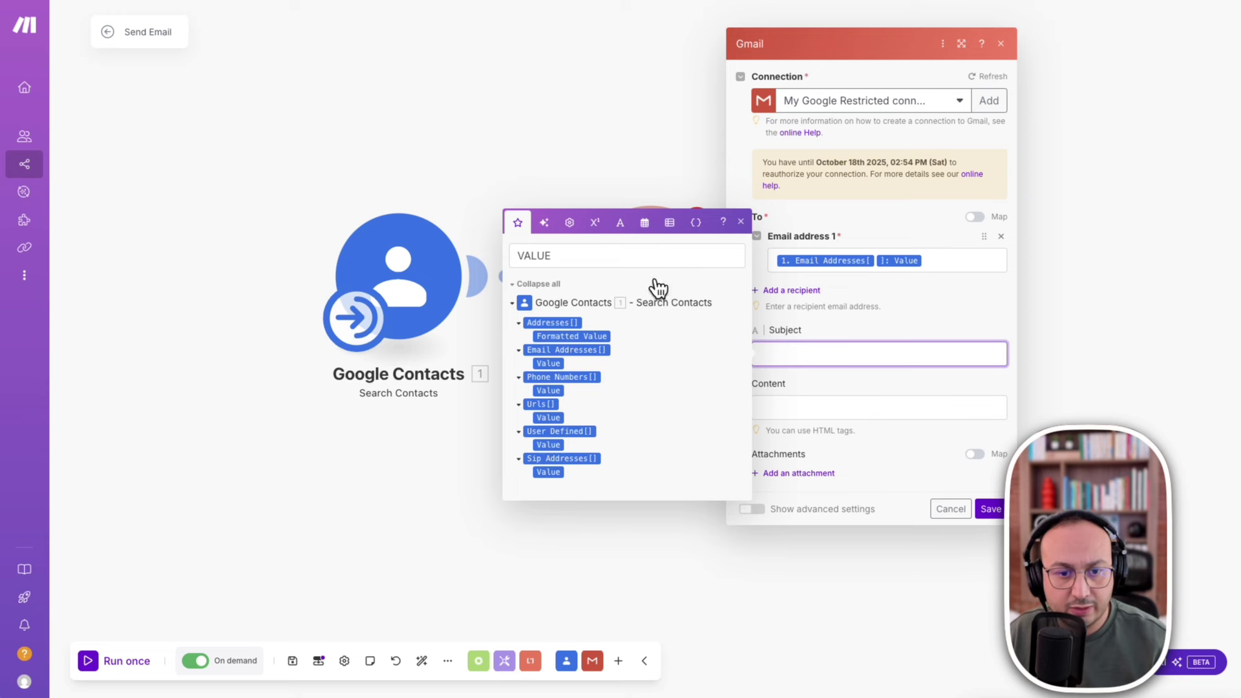
click(694, 236)
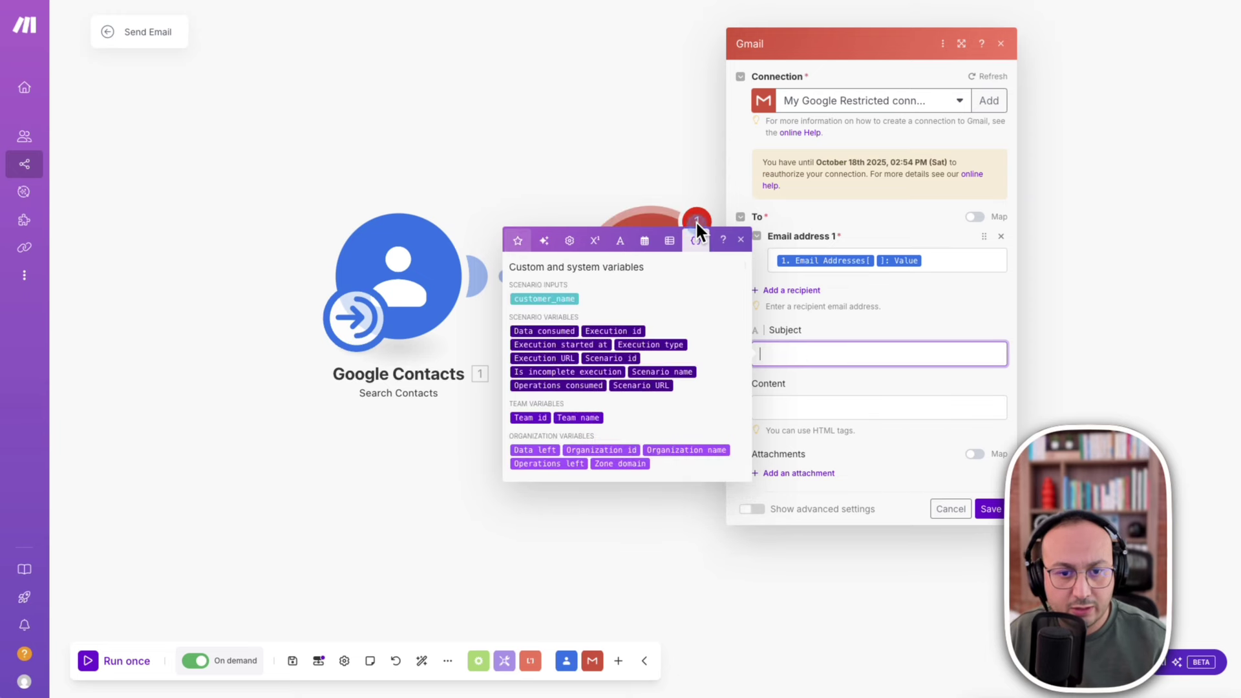
click(564, 69)
Save the scenario despite the Gmail warnings, and save the Gmail module's settings.
click(293, 660)
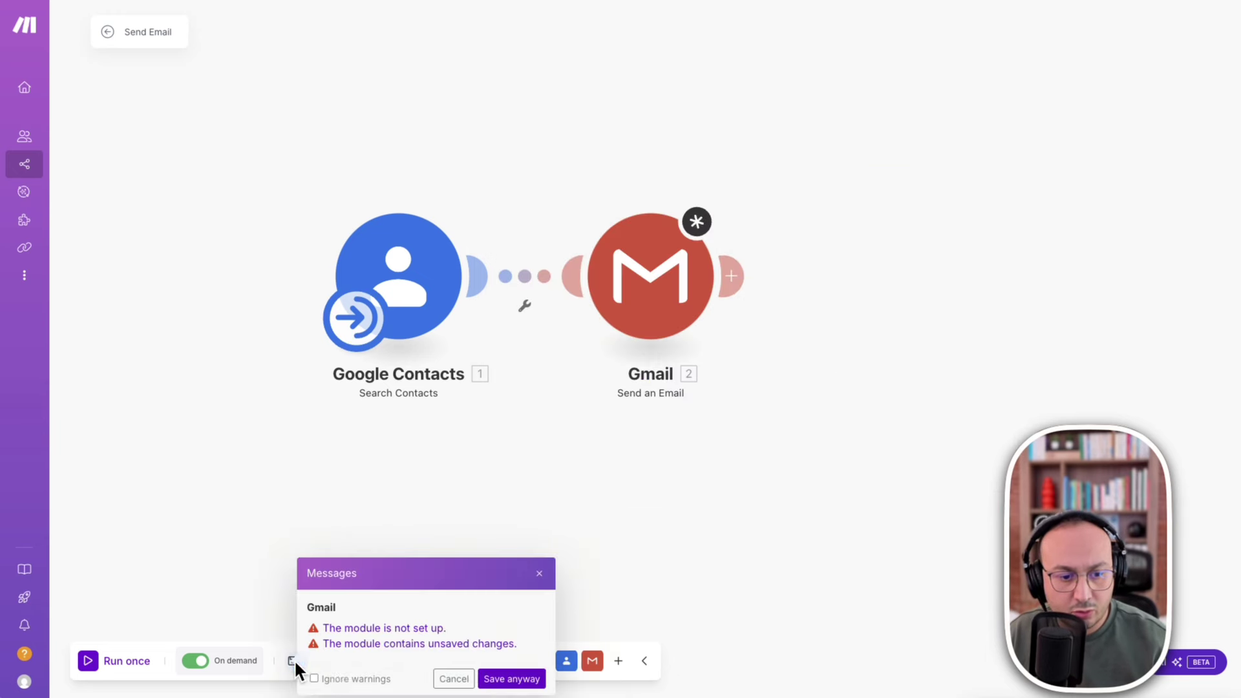
click(517, 680)
click(635, 240)
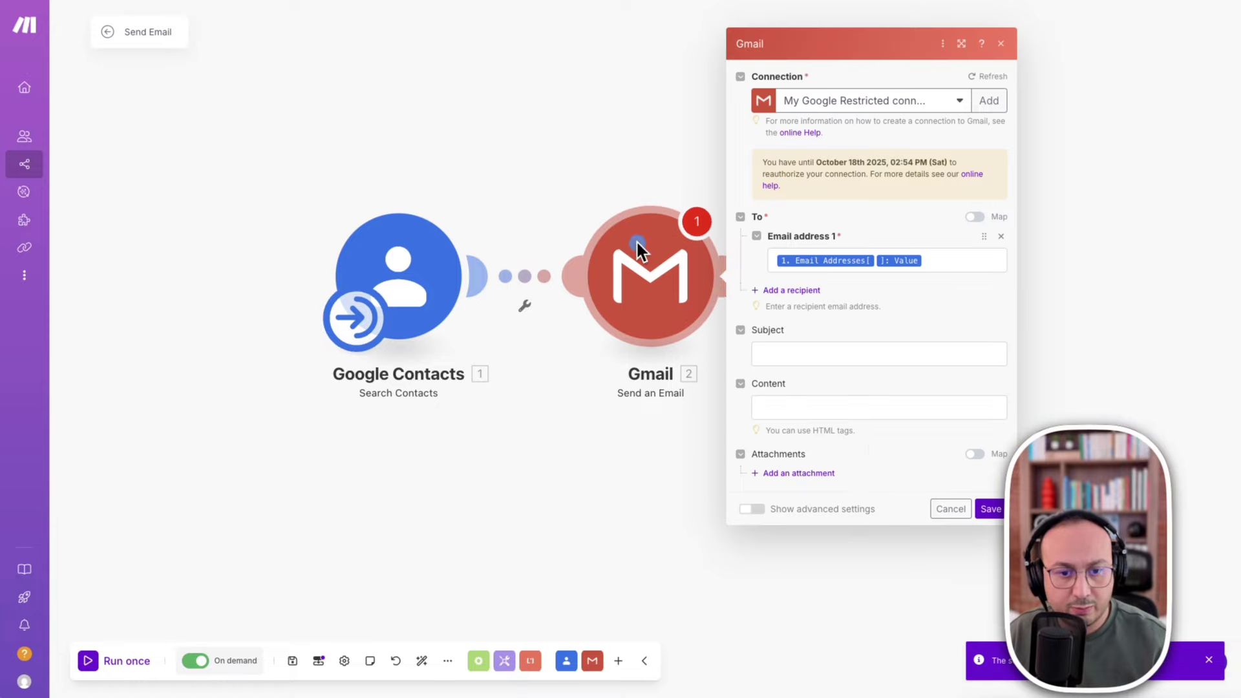
click(988, 509)
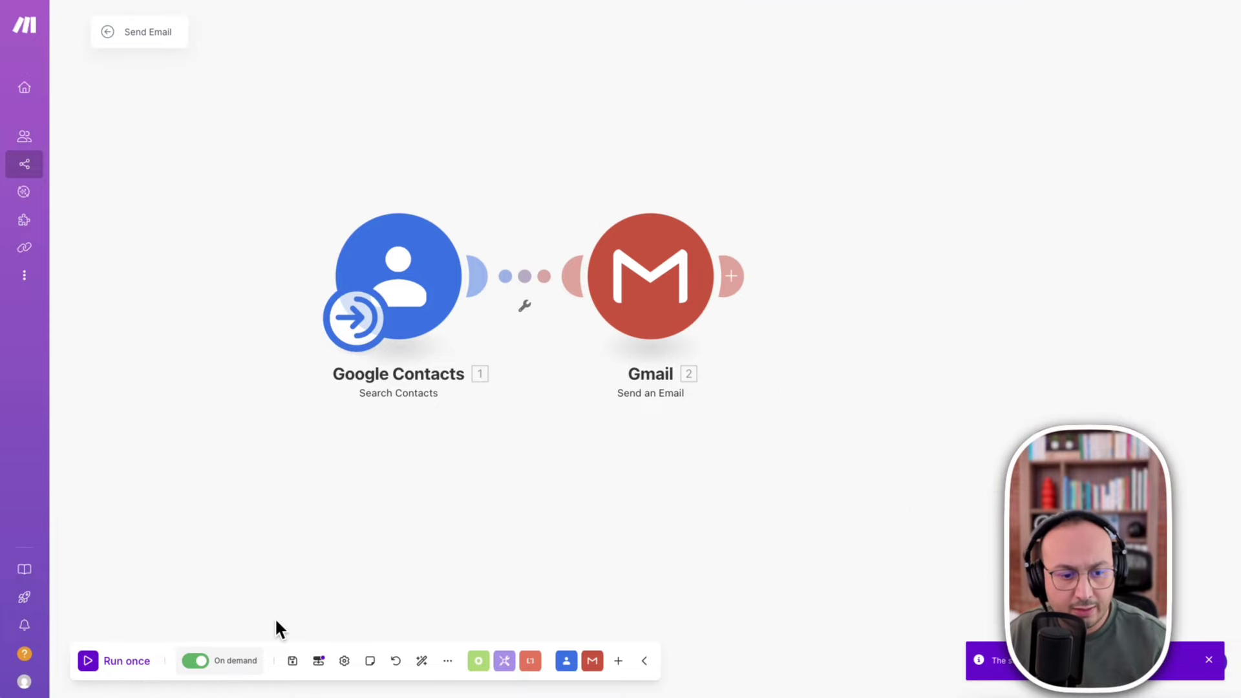
Save the scenario inputs again and map the email_subject input to the Gmail module's Subject.
click(316, 662)
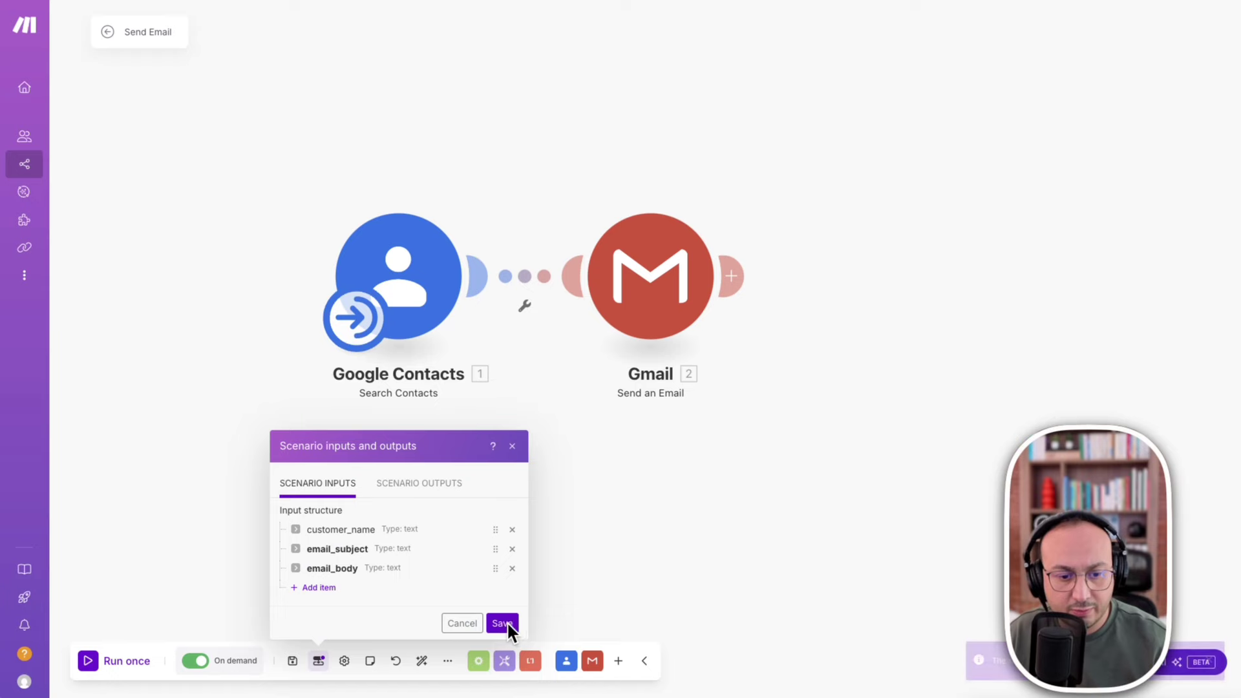
click(506, 622)
click(621, 276)
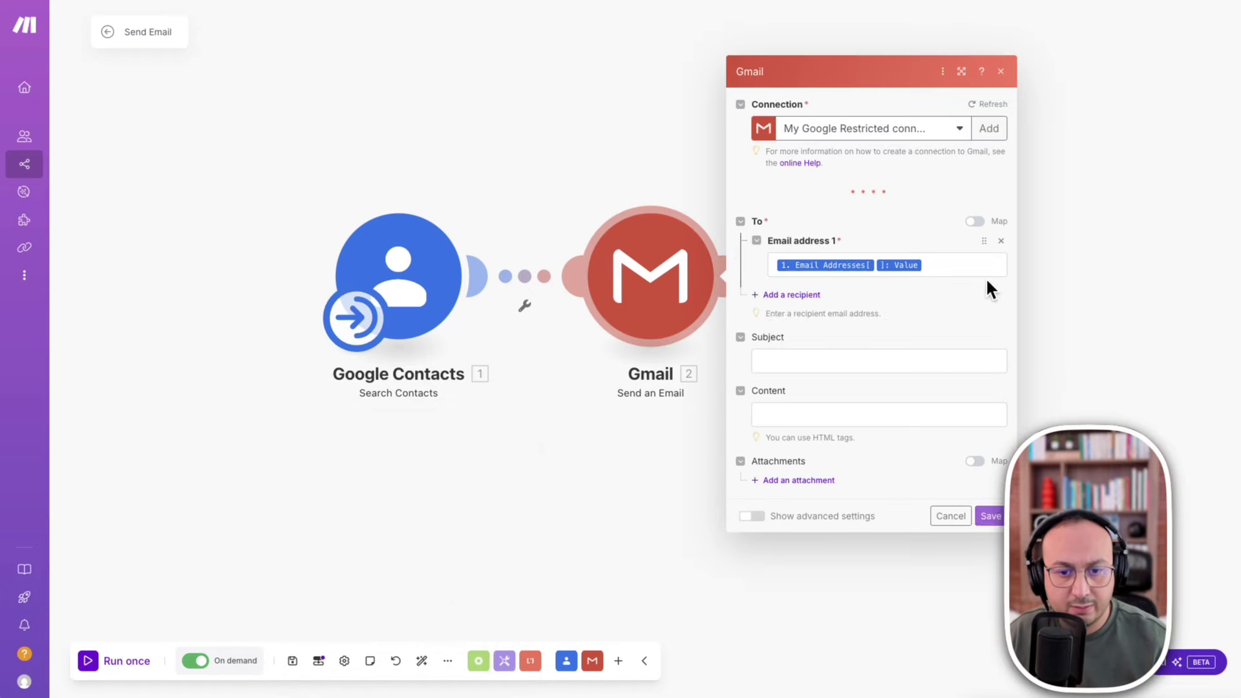
click(789, 350)
click(690, 29)
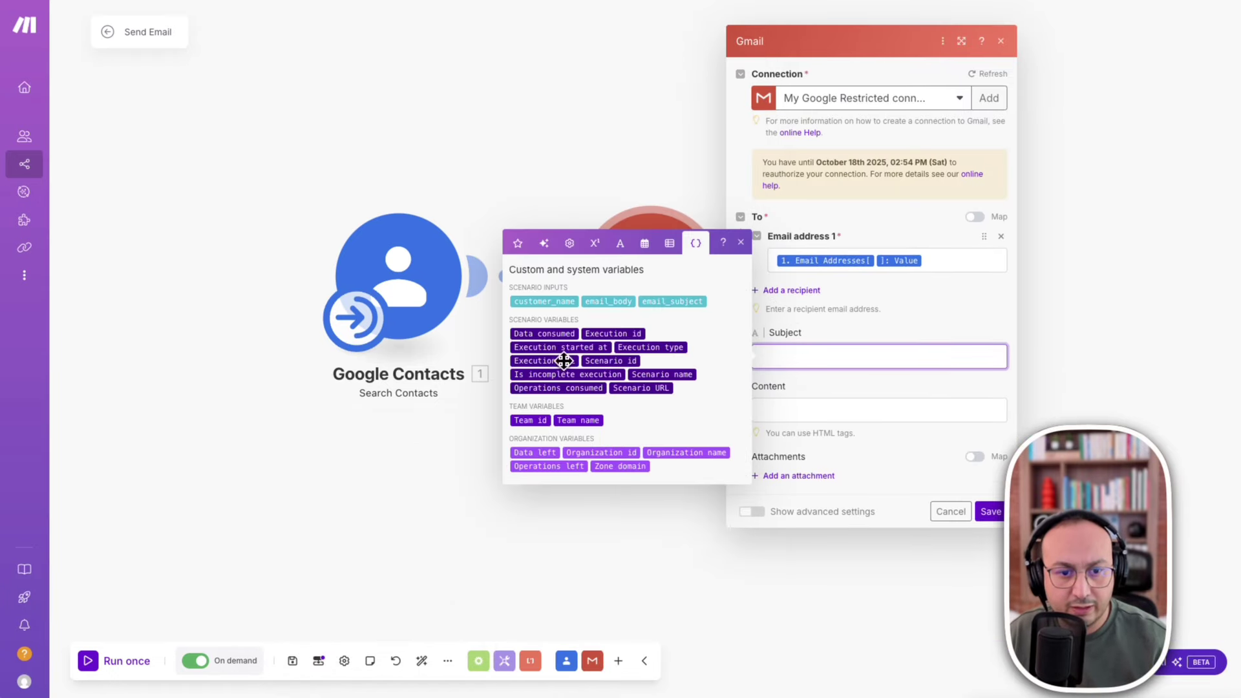
click(672, 301)
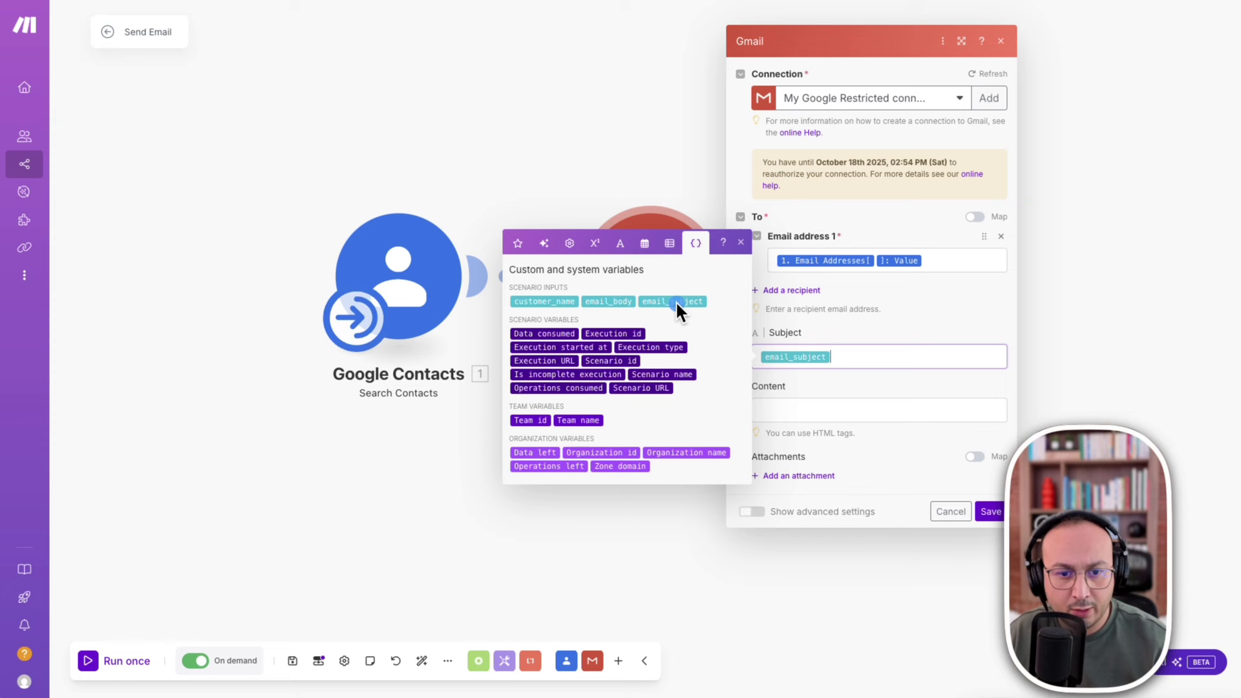
Map the email_body input to the Gmail module's Content and save the module's settings.
click(784, 410)
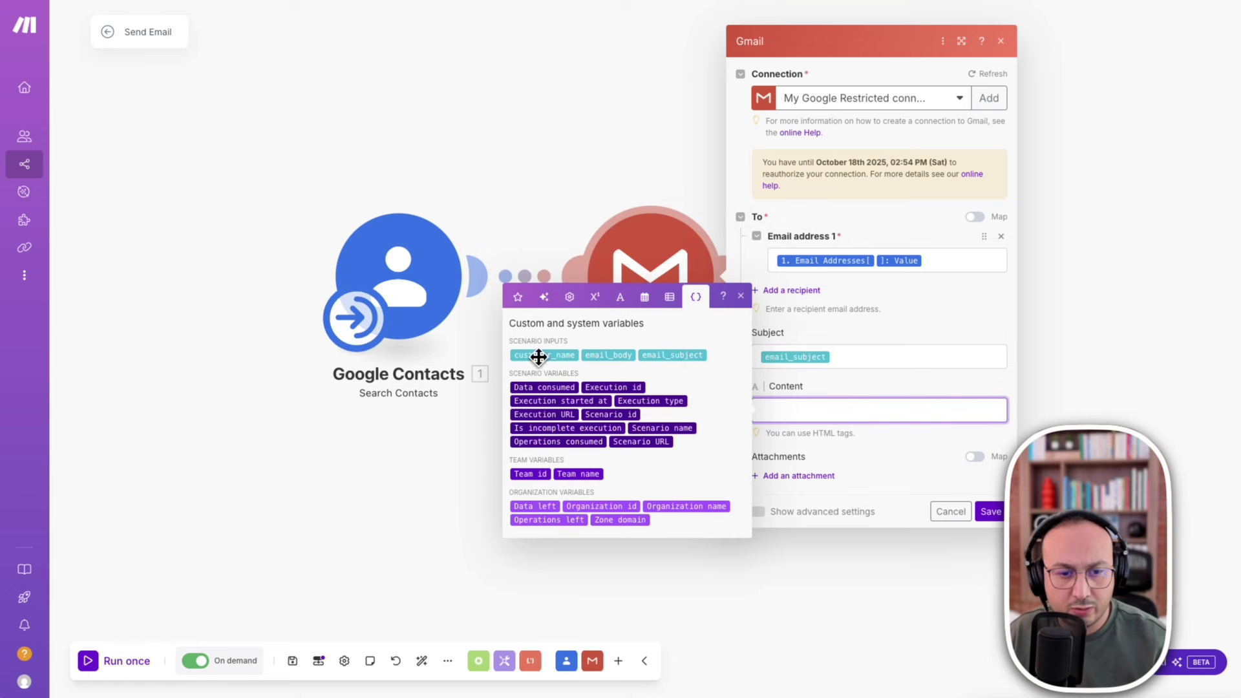
click(611, 354)
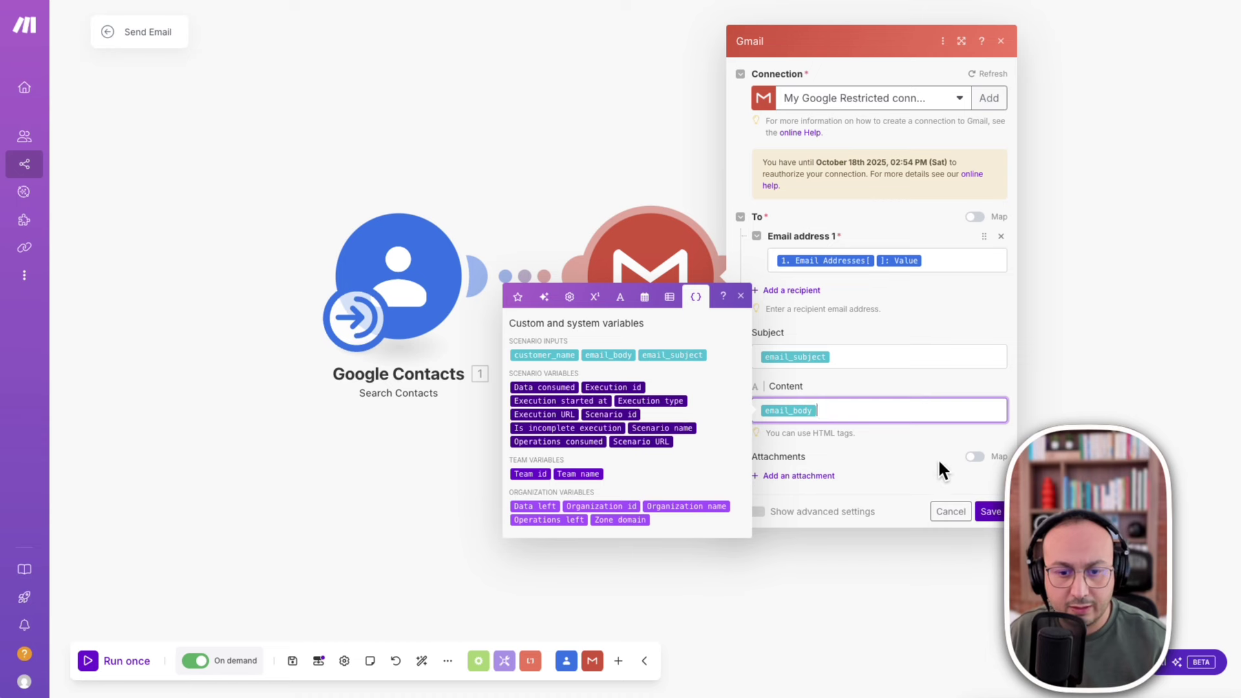
click(917, 462)
click(989, 512)
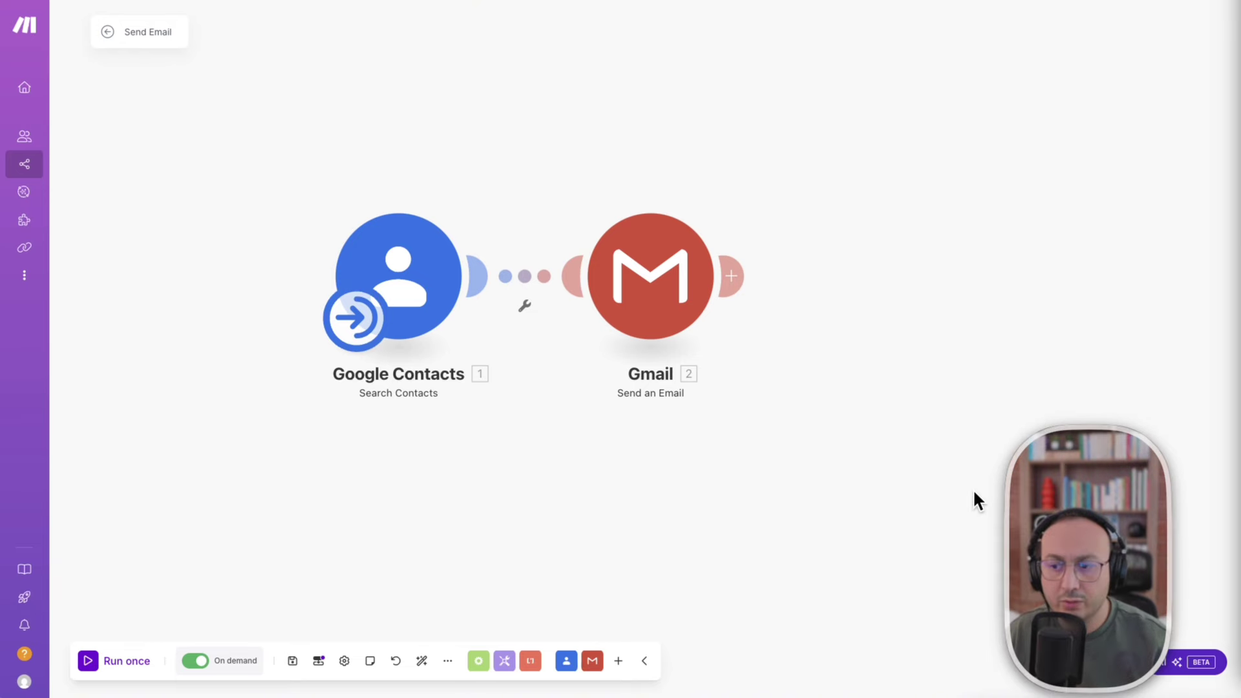
Add a new item to the scenario's output structure.
right_click(319, 662)
click(314, 661)
click(318, 665)
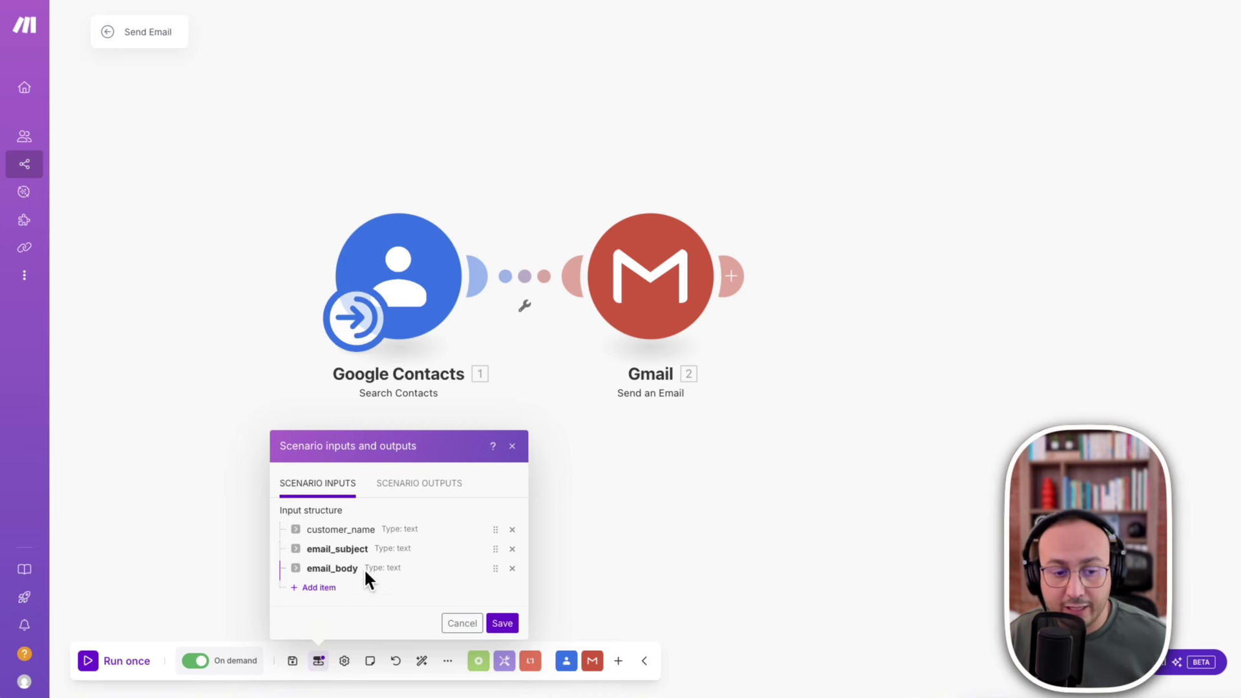
click(417, 485)
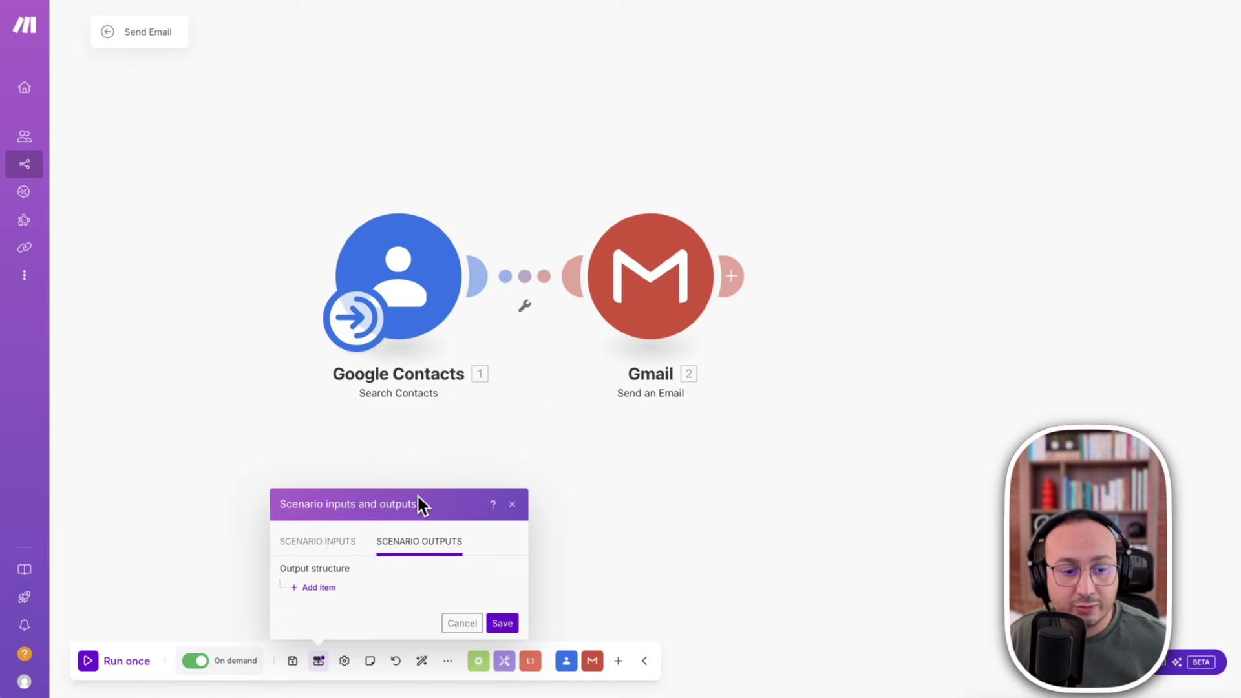
click(318, 587)
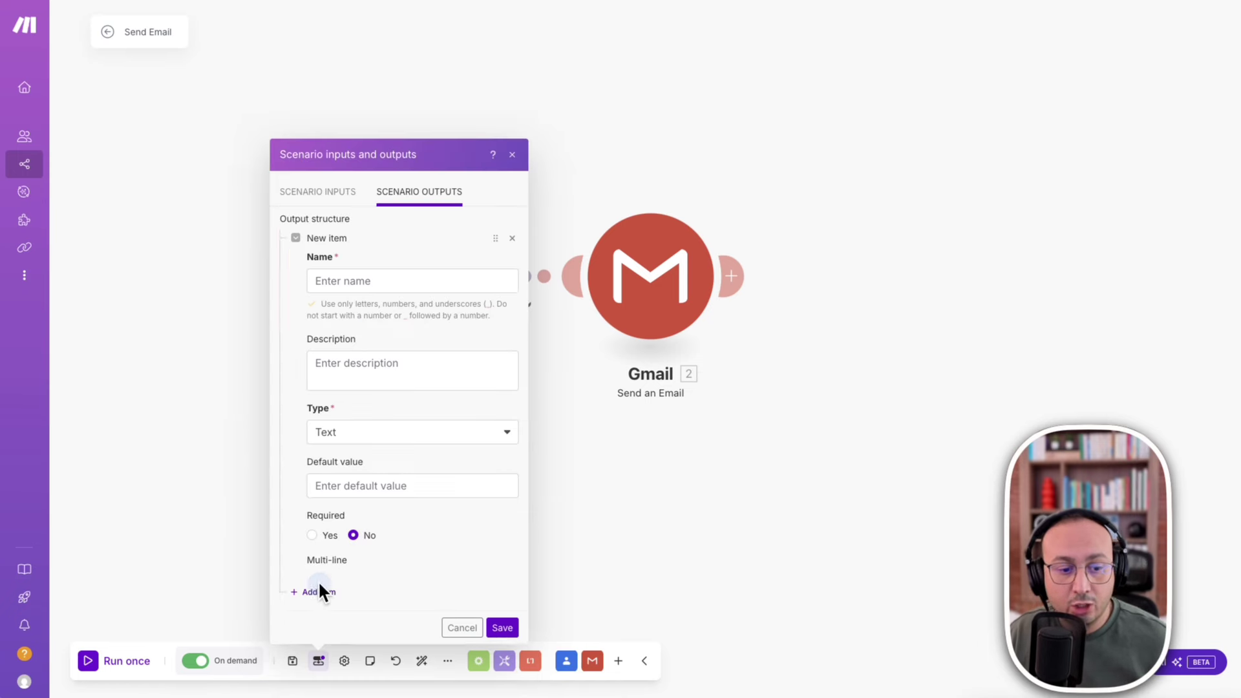
Name the new scenario output item Email.
click(382, 267)
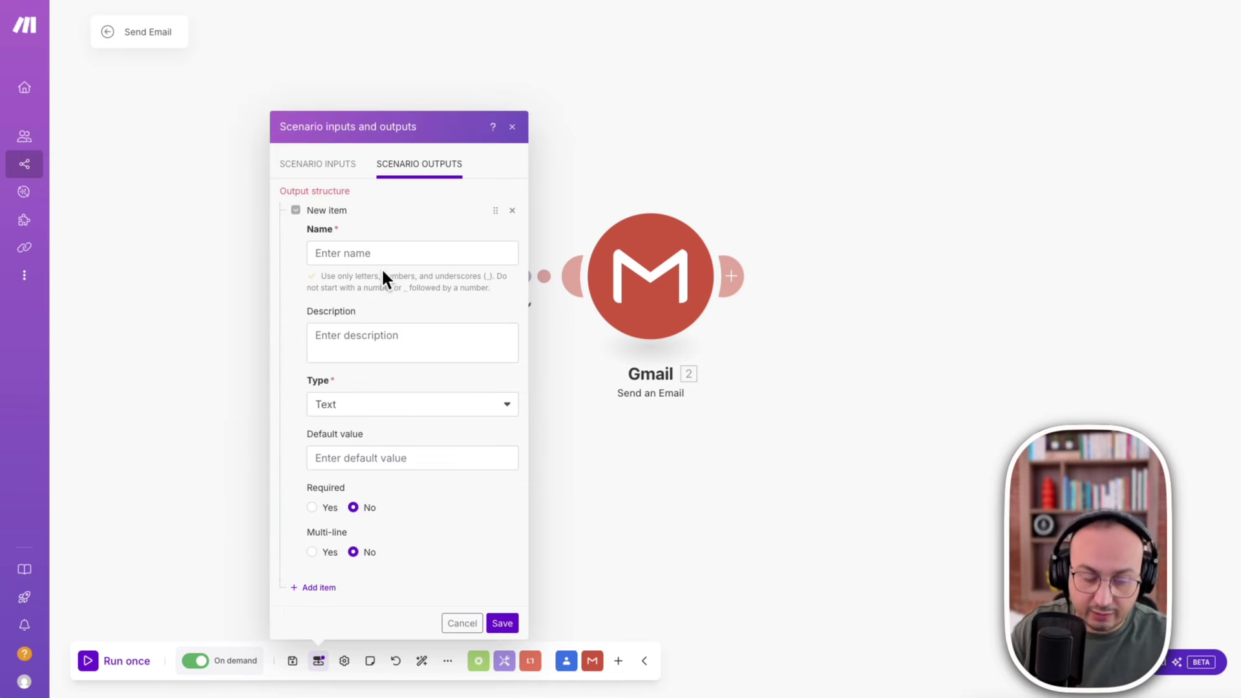
click(388, 253)
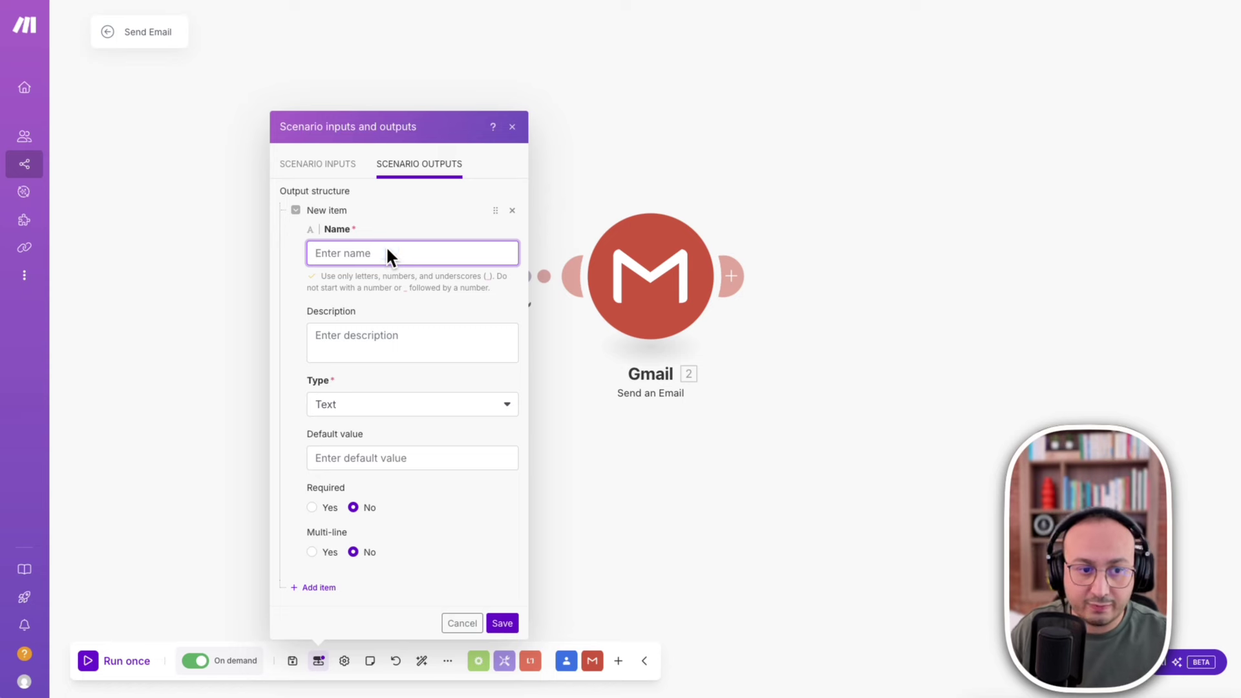
text(Em)
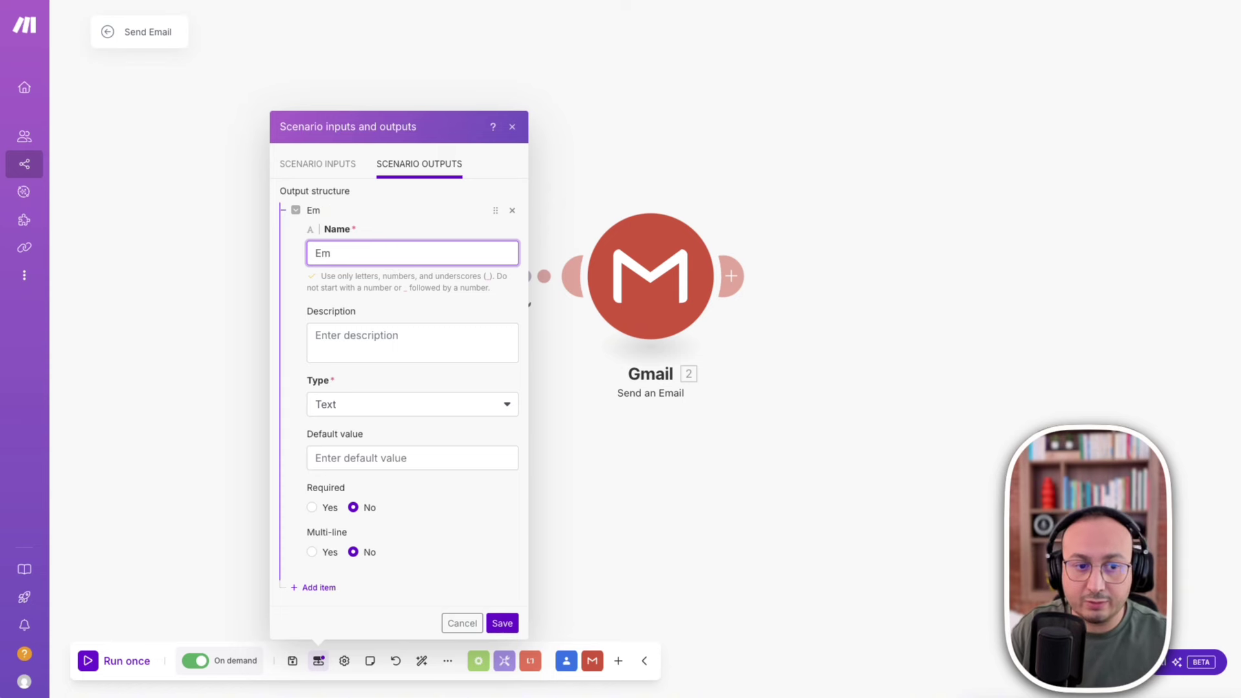
key(Tab)
text(il)
click(386, 249)
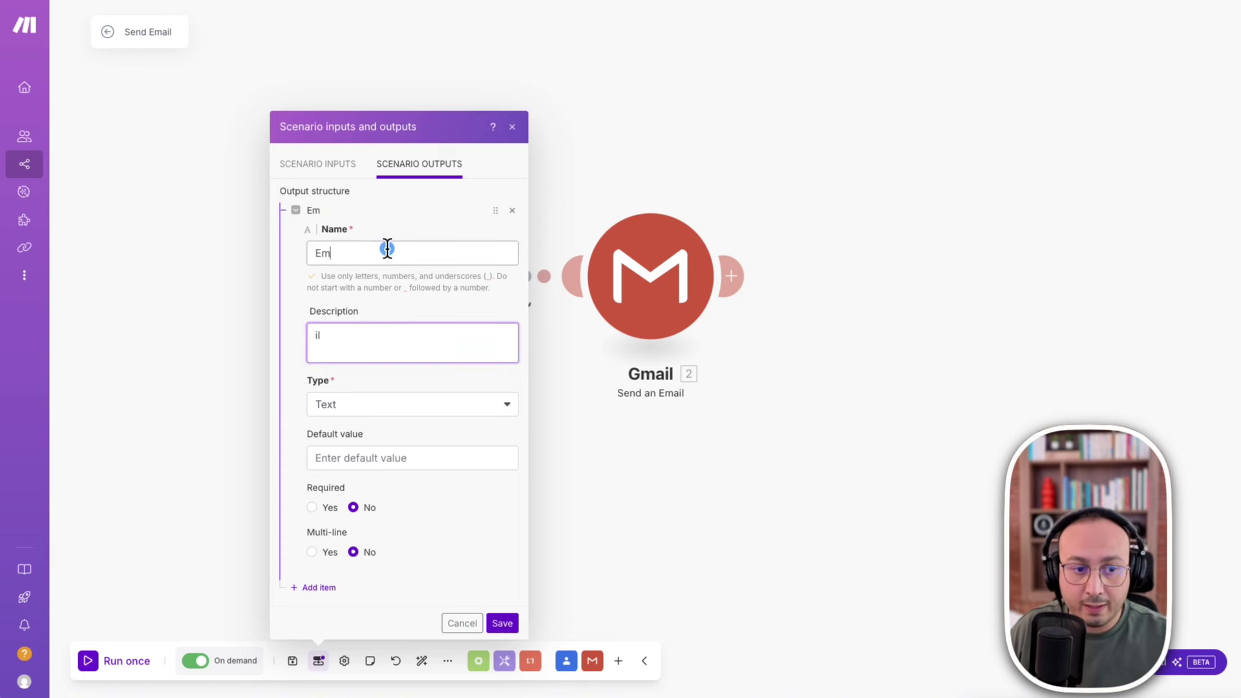
key(Tab)
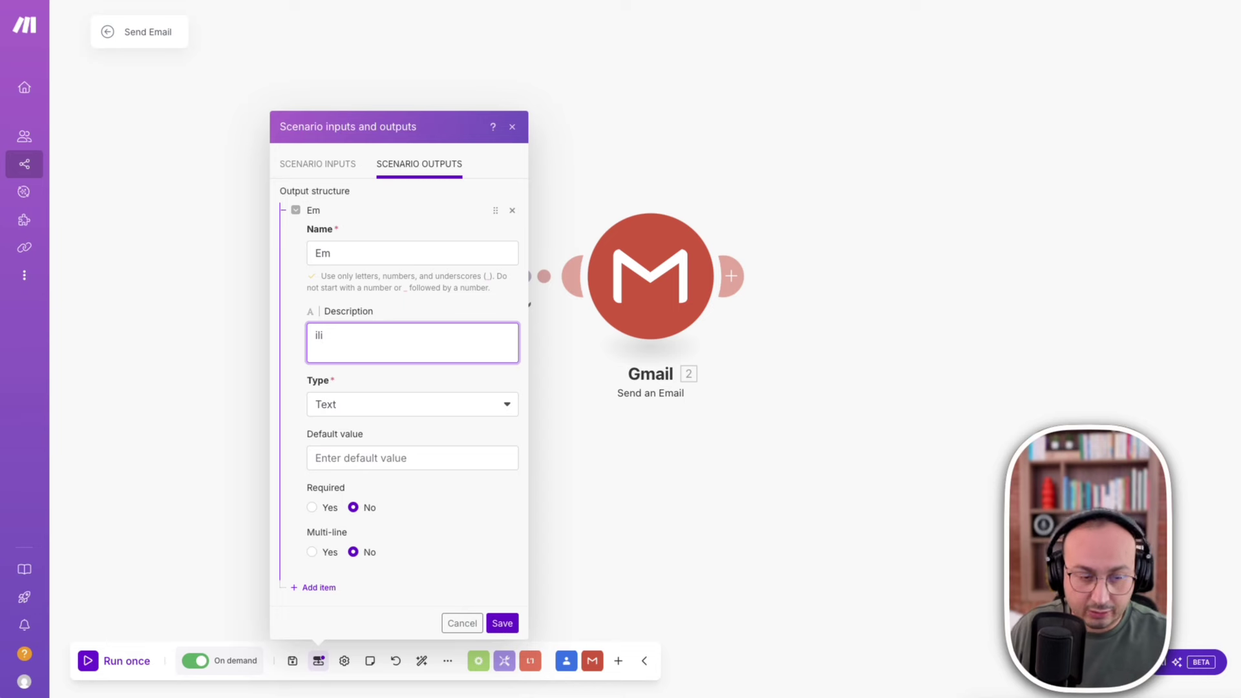
click(391, 249)
text(ail)
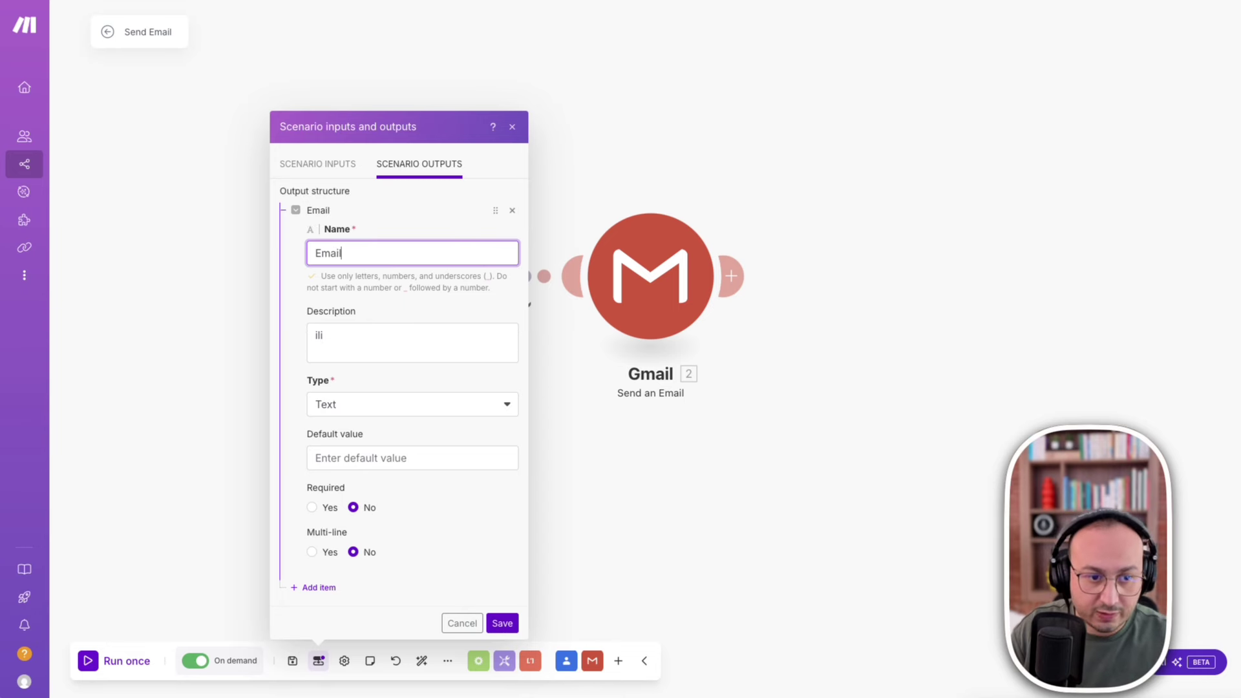
Describe the Email output as "This is the body of the email" and make it multi-line.
key(Tab)
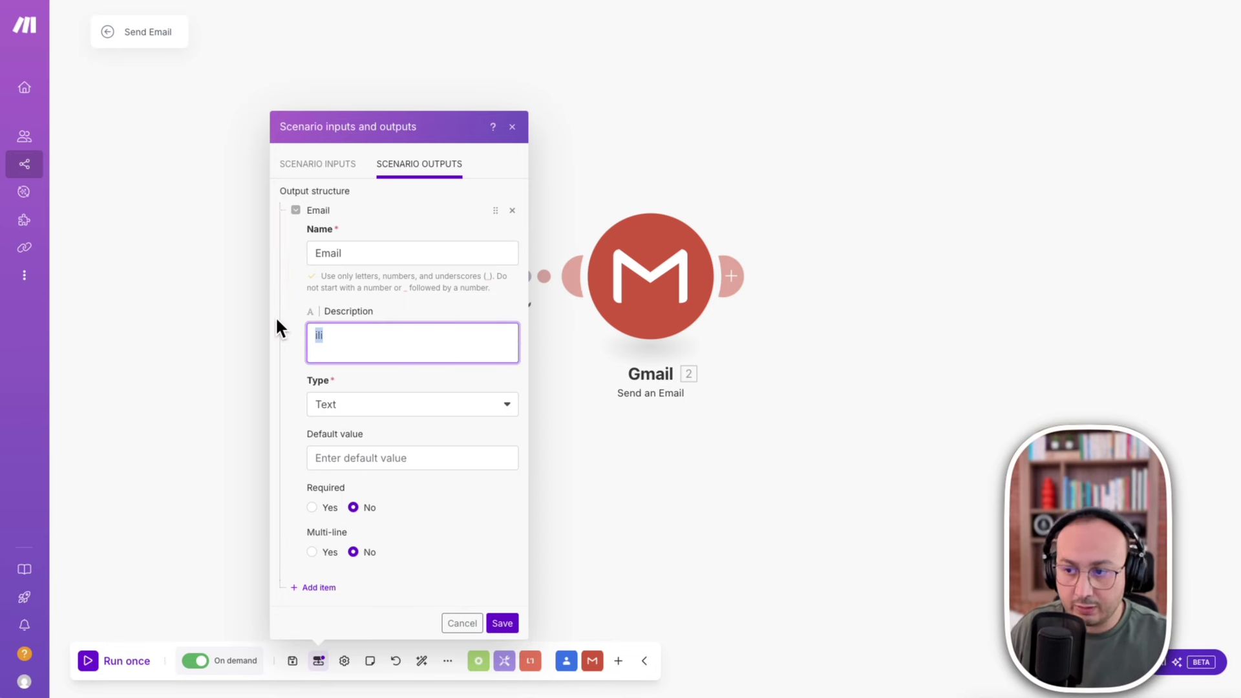
text(This )
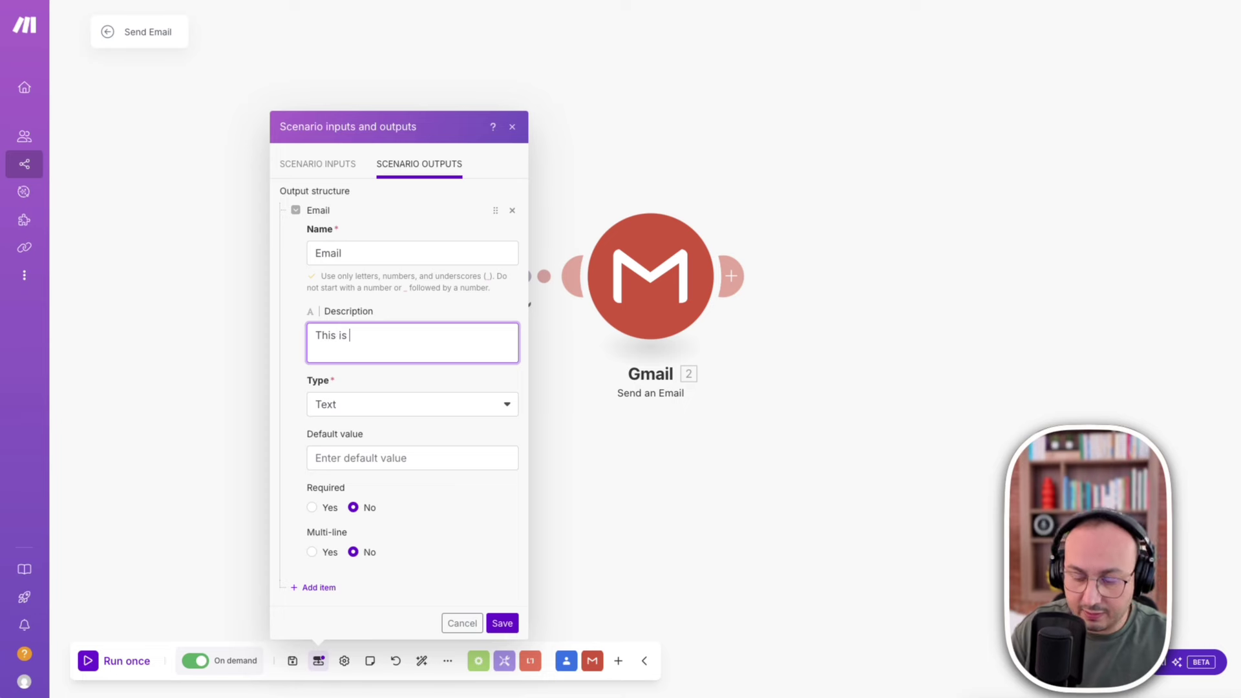
text(is)
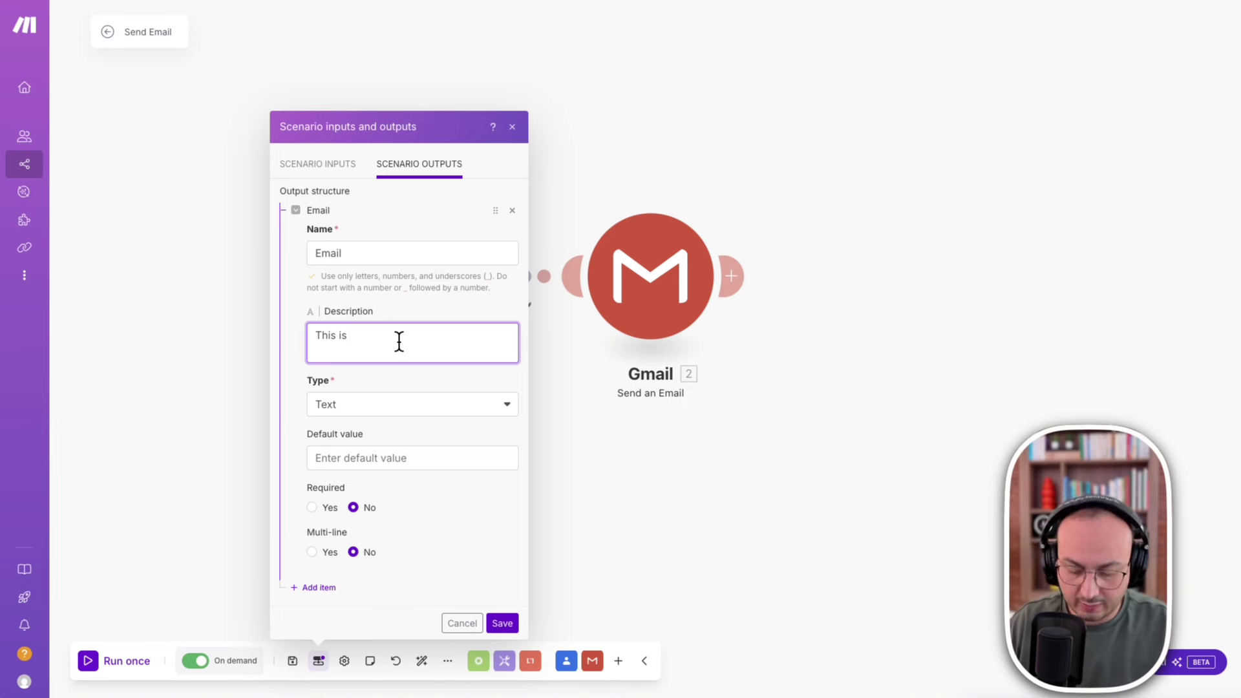
text( the body of the email)
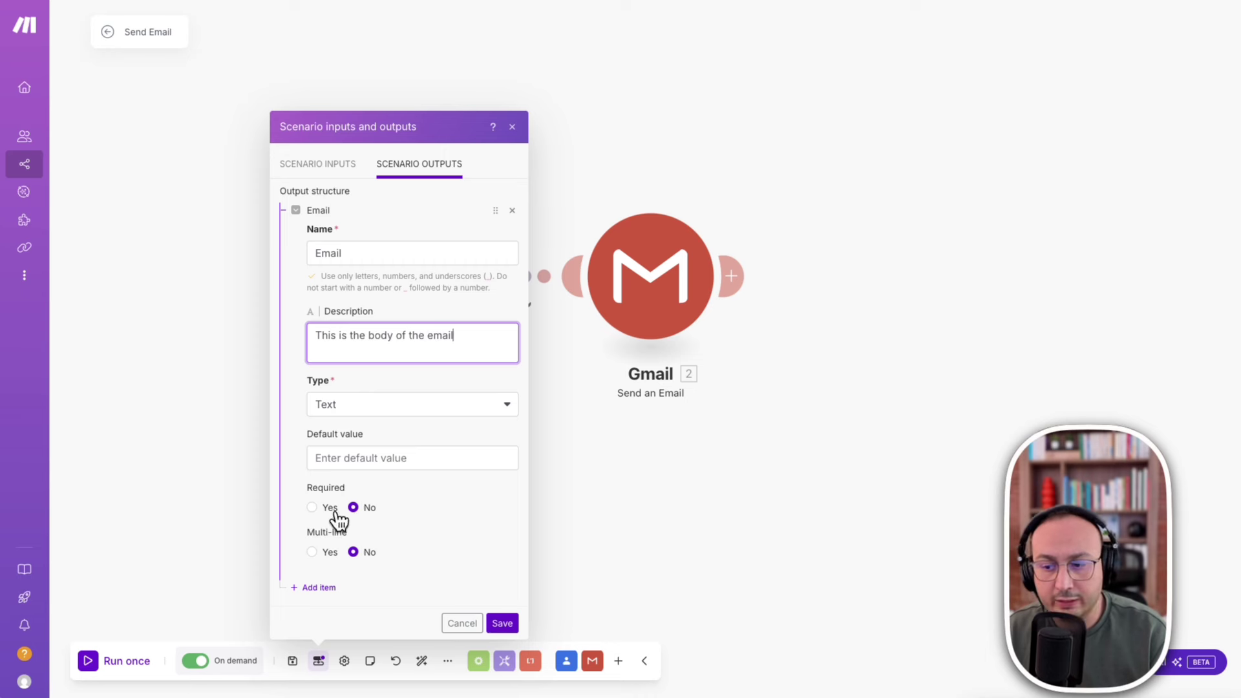
click(312, 553)
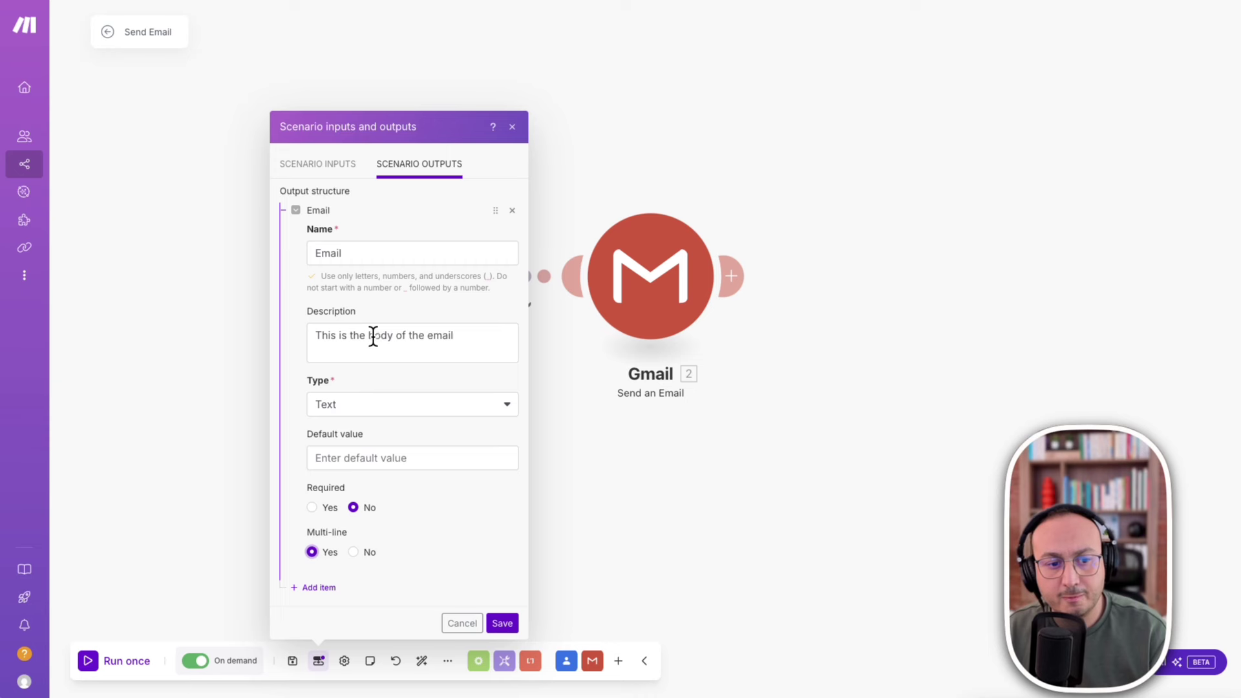
Reword the Email output's description to "This is the email of the customer".
drag(366, 336, 397, 336)
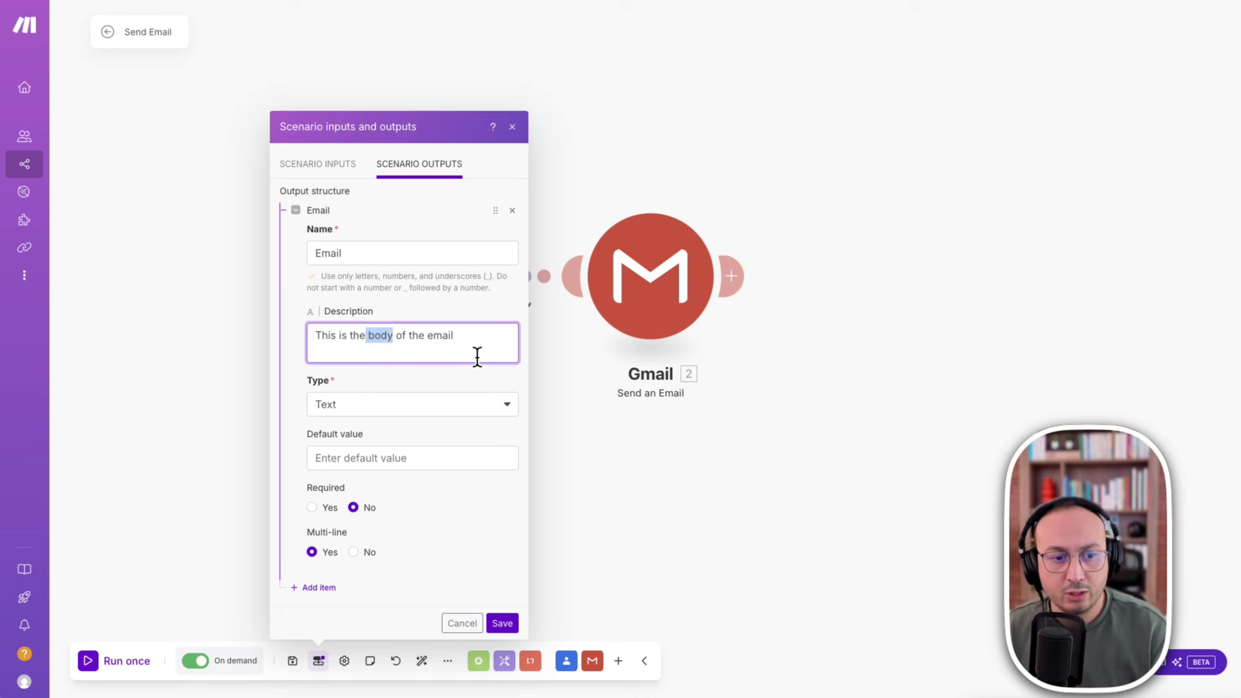
text(email)
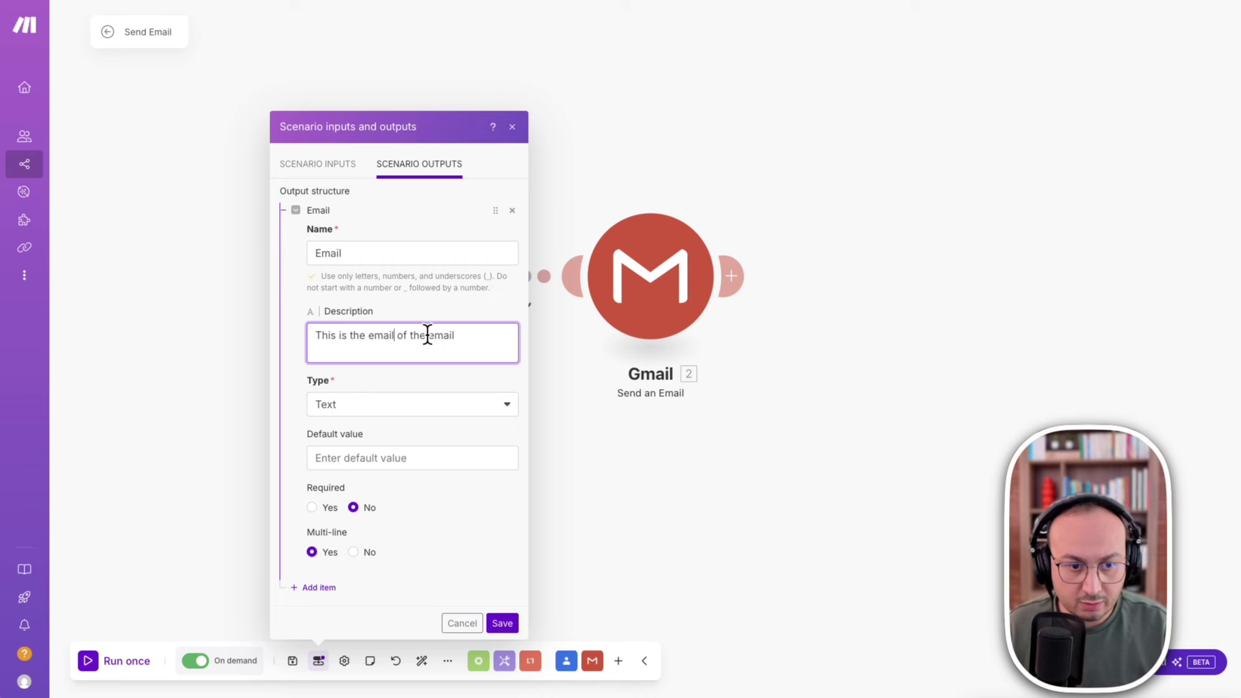
click(462, 336)
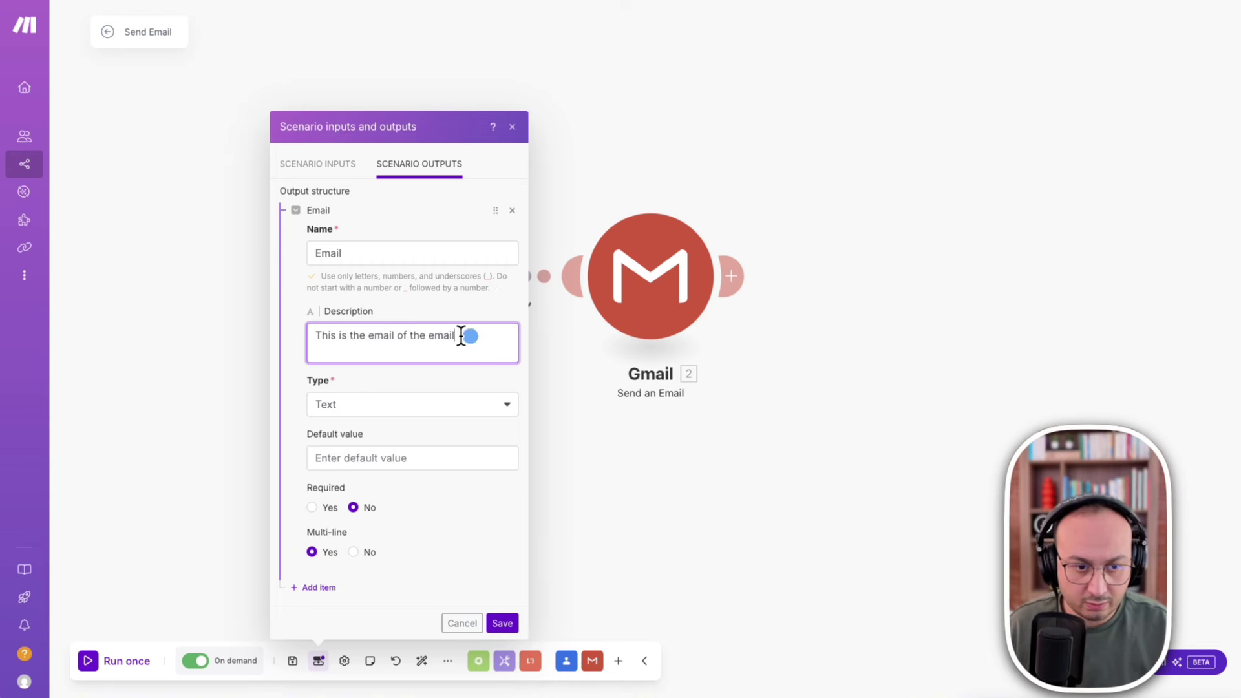
double_click(460, 336)
text(cus)
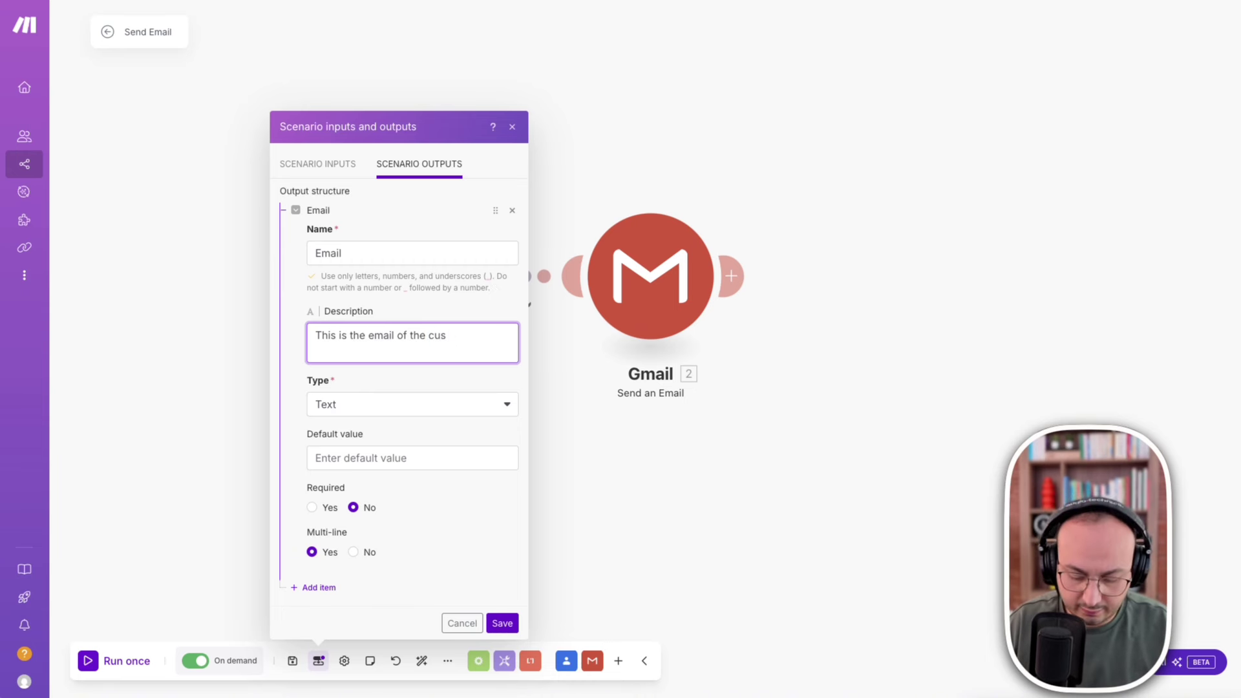
text(tomer)
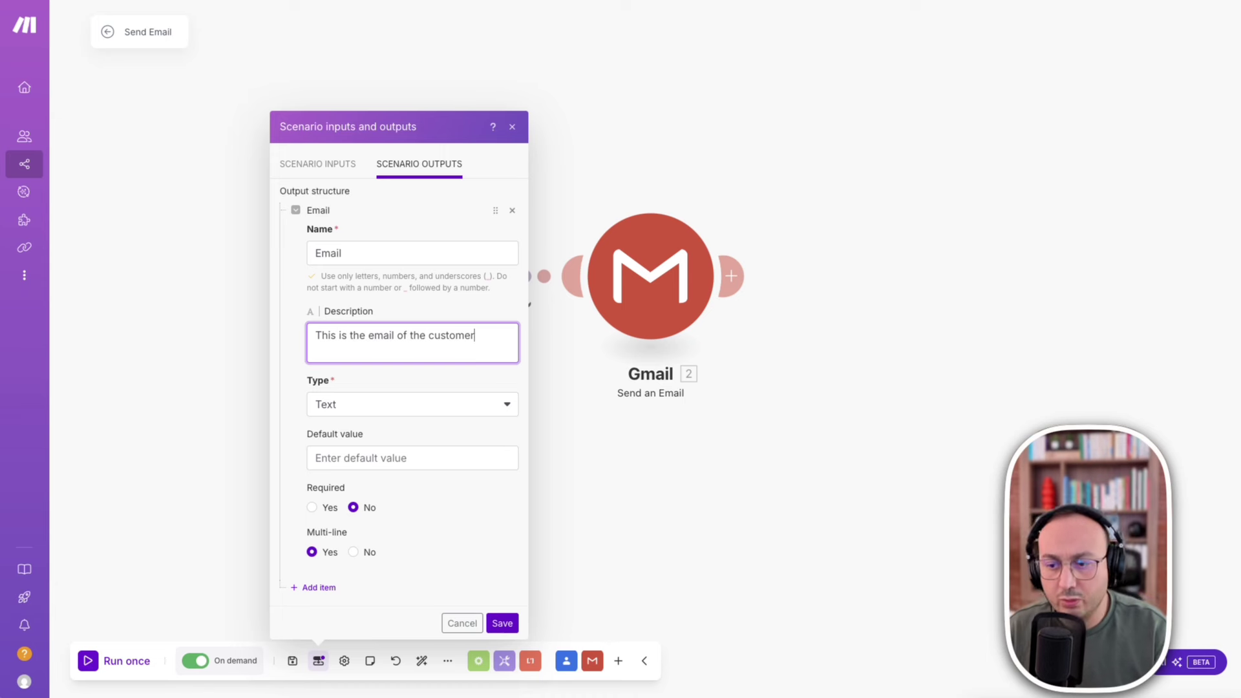
key(super+Tab)
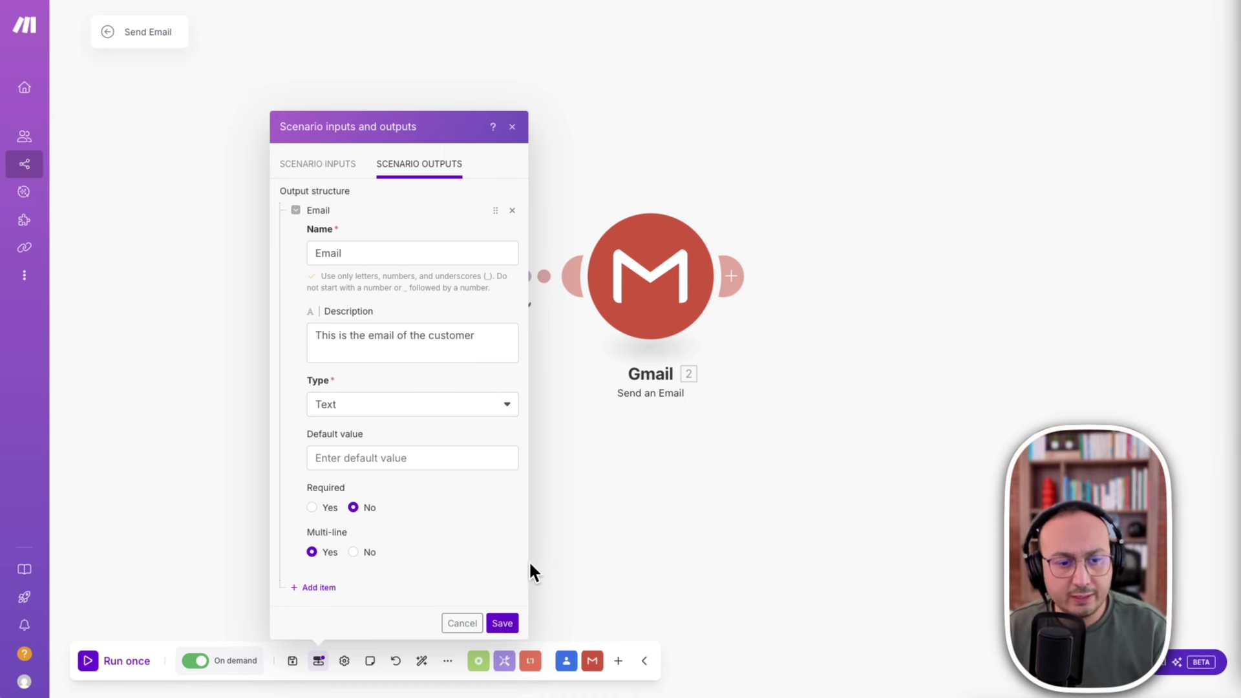
Add a second scenario output item named Status, described as "this is whether the email was sent or not".
click(326, 588)
scroll(408, 388, down, 4)
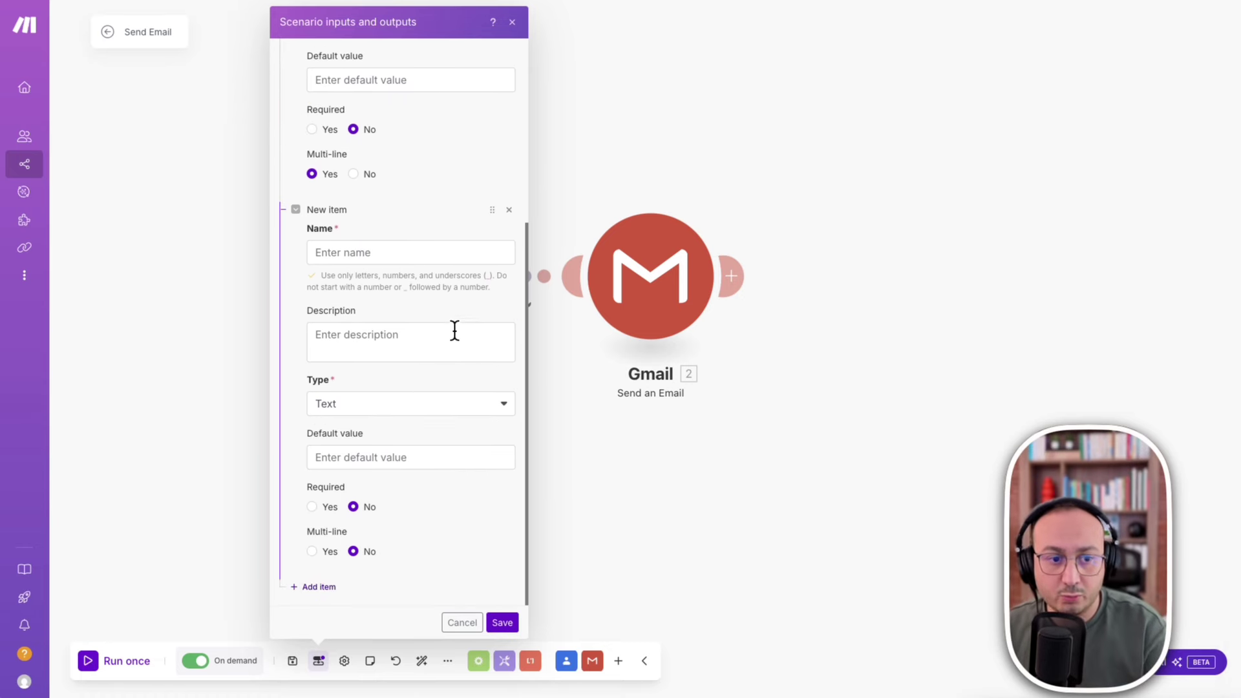
click(355, 252)
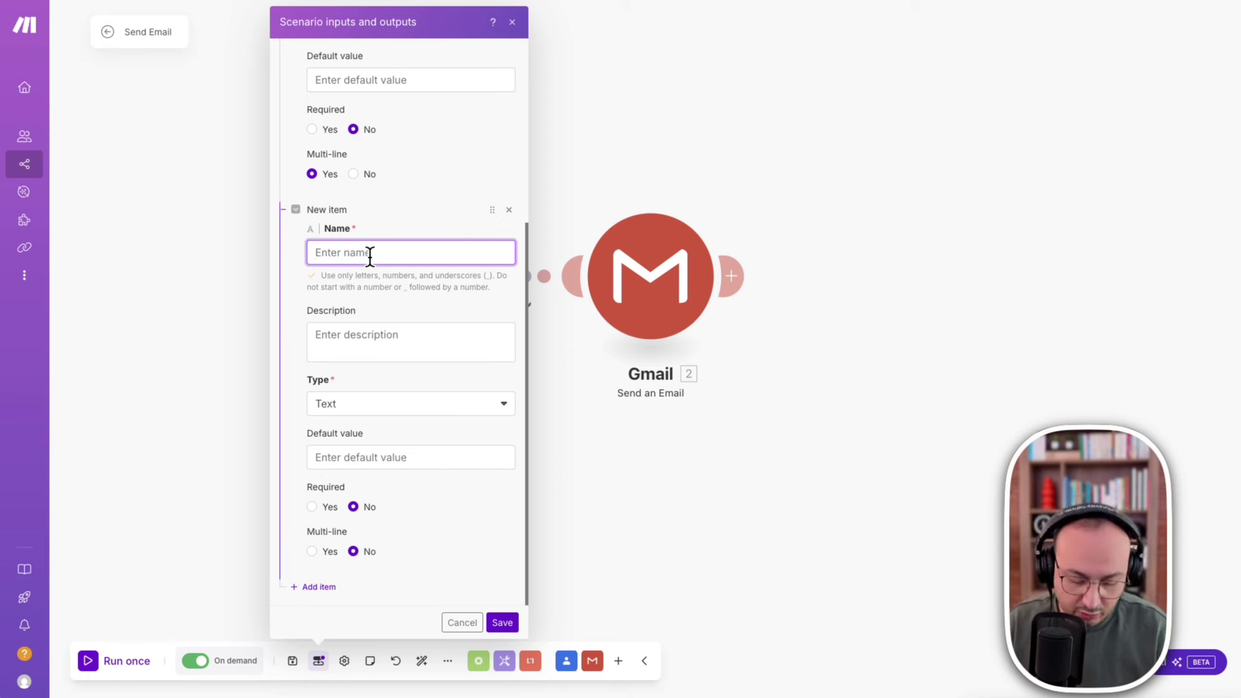
text(Status)
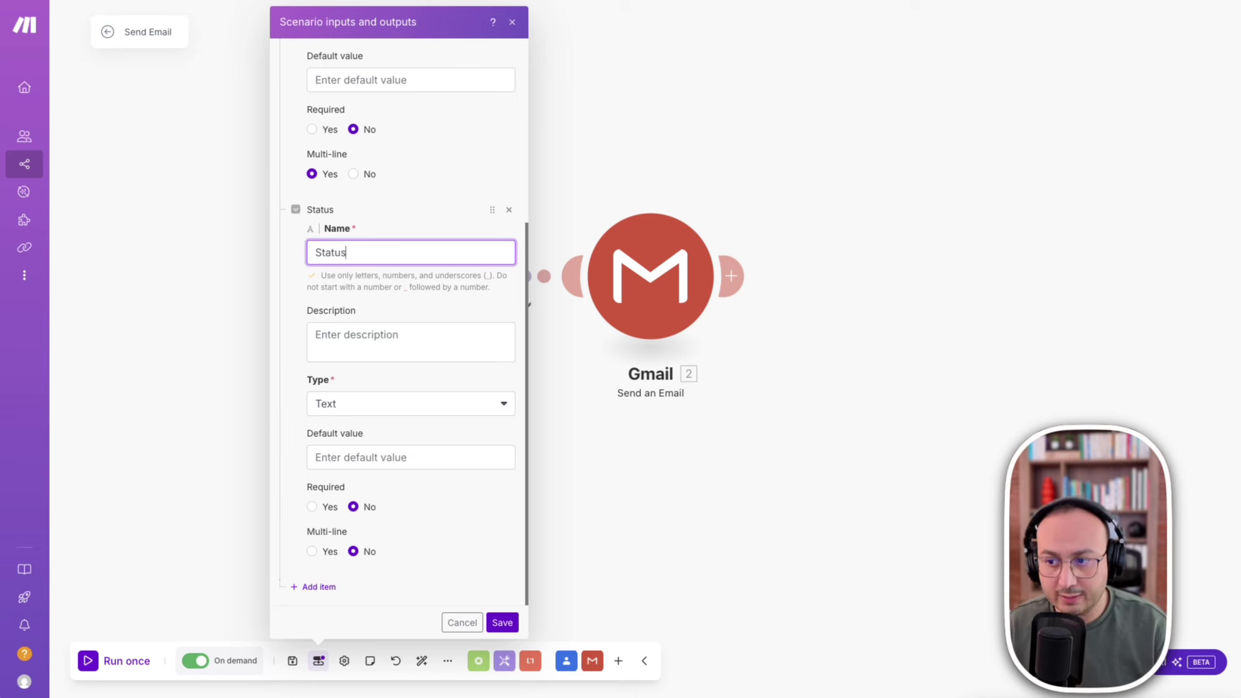
click(1240, 336)
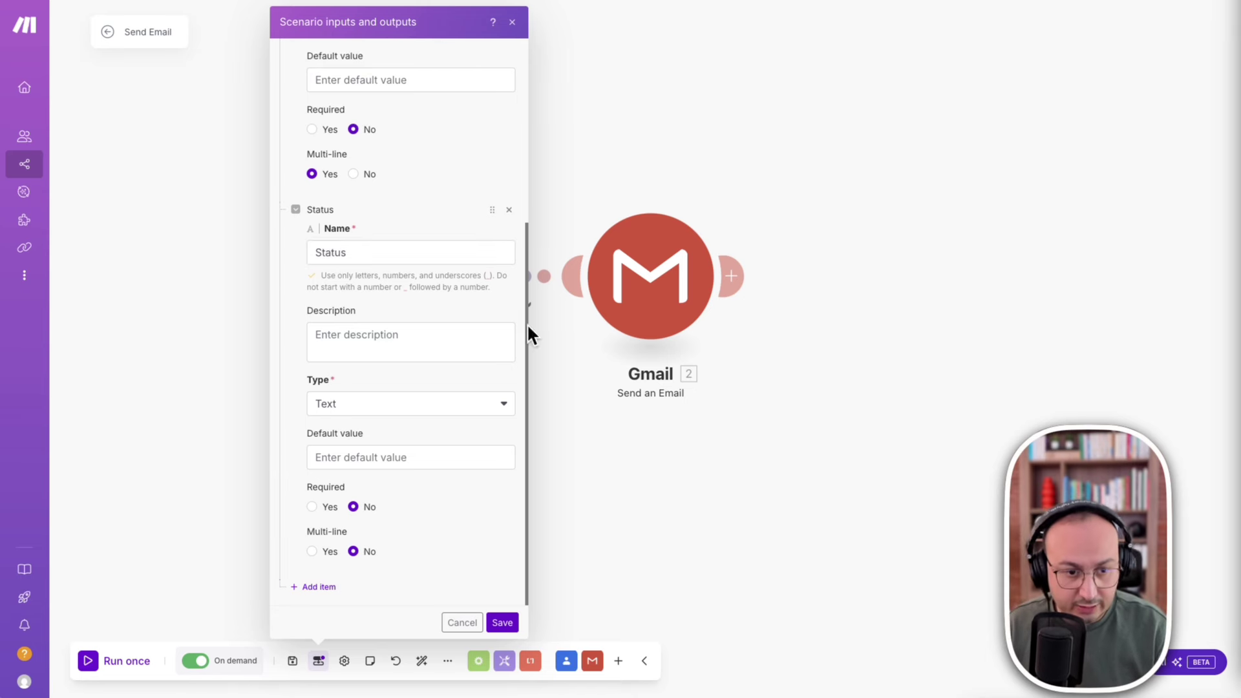
click(424, 351)
text(this is whether the email was sent or not)
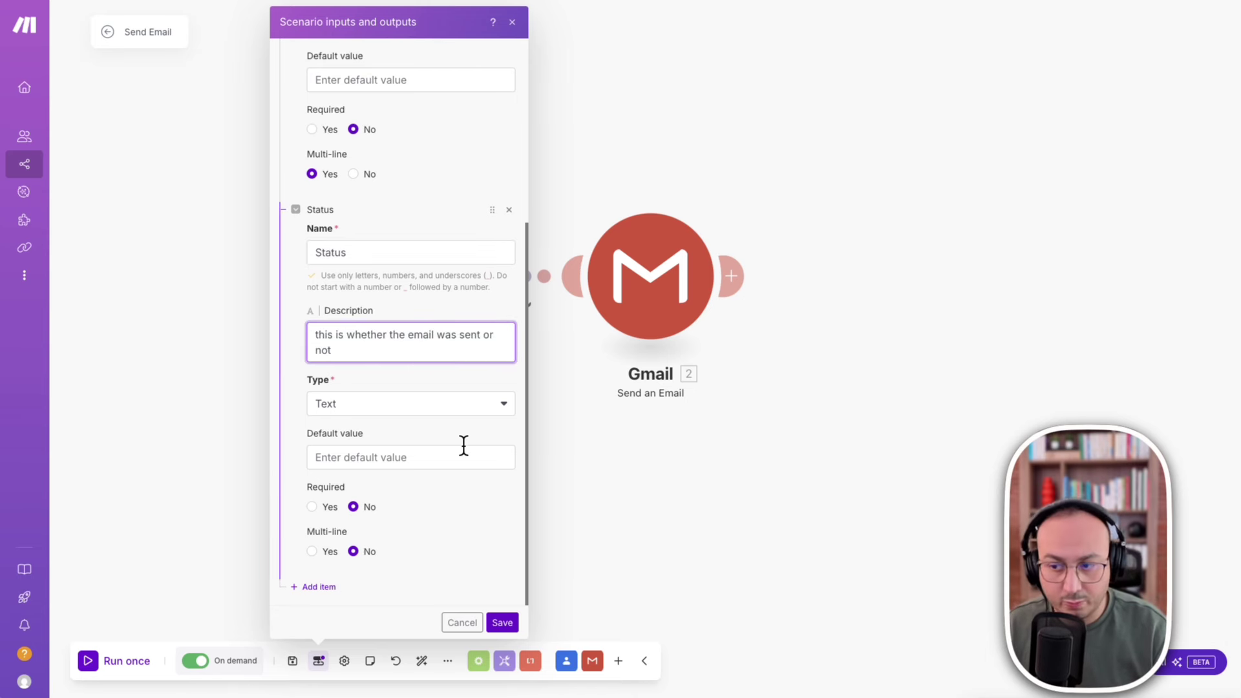
Set the Status output's type to Boolean and make it required.
click(443, 423)
click(443, 407)
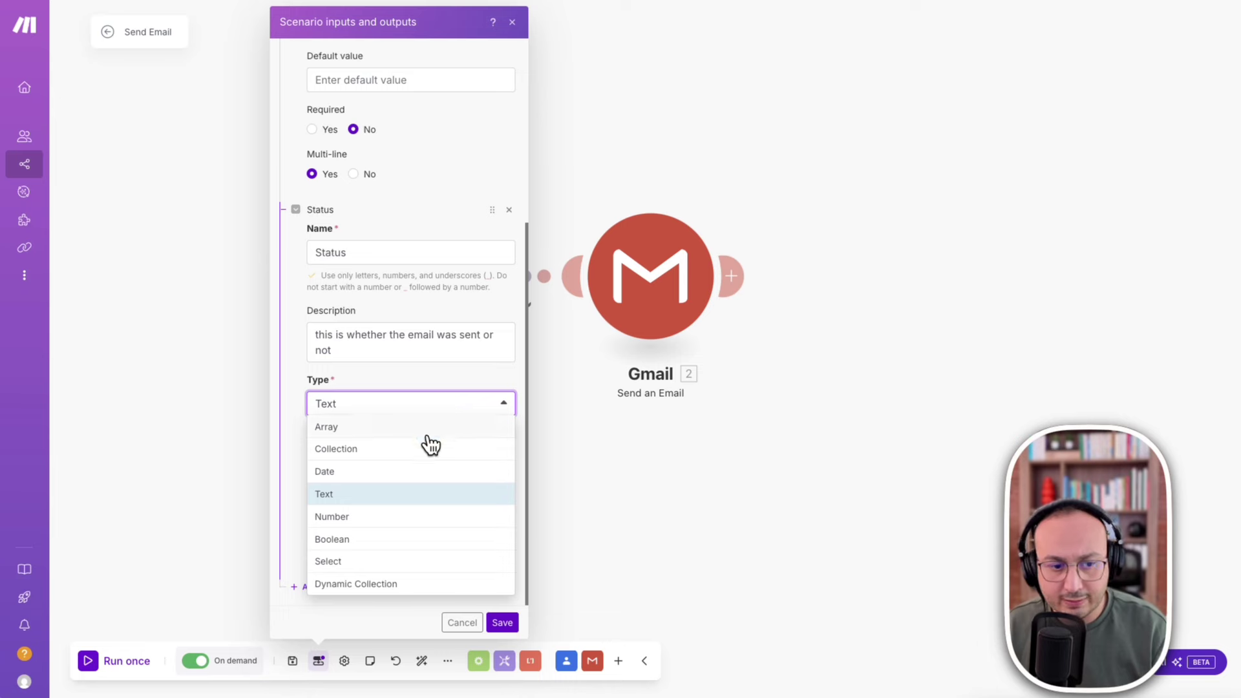
click(393, 540)
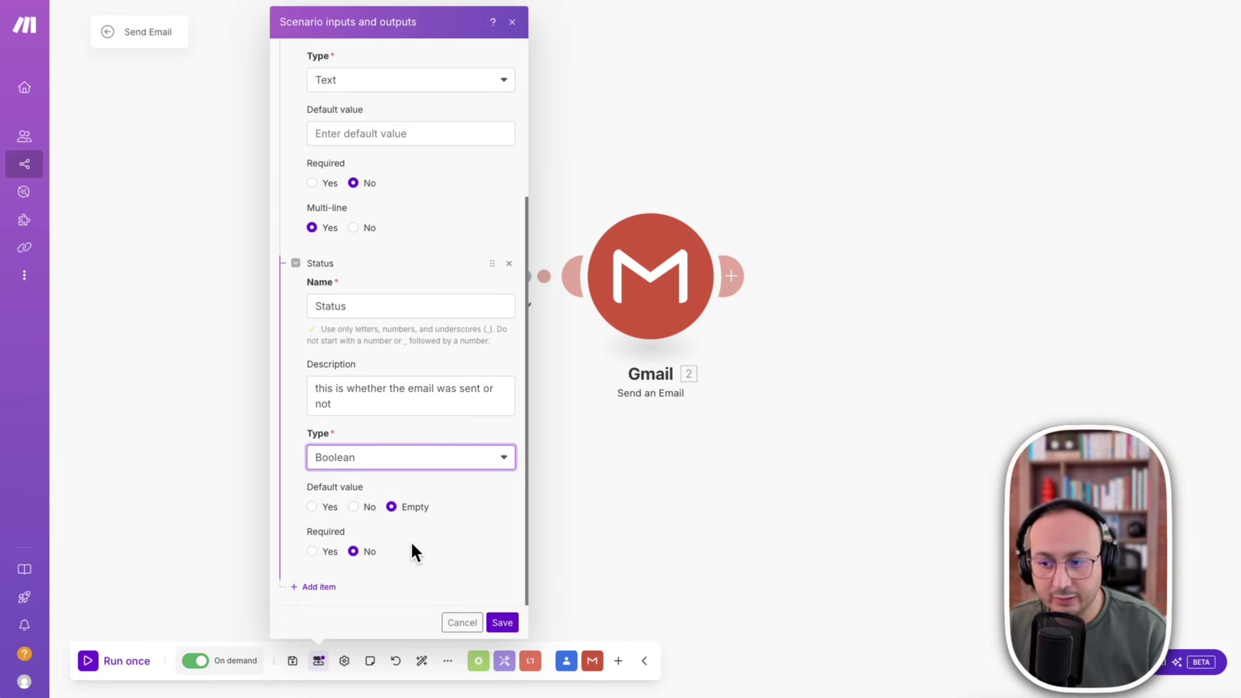
click(314, 552)
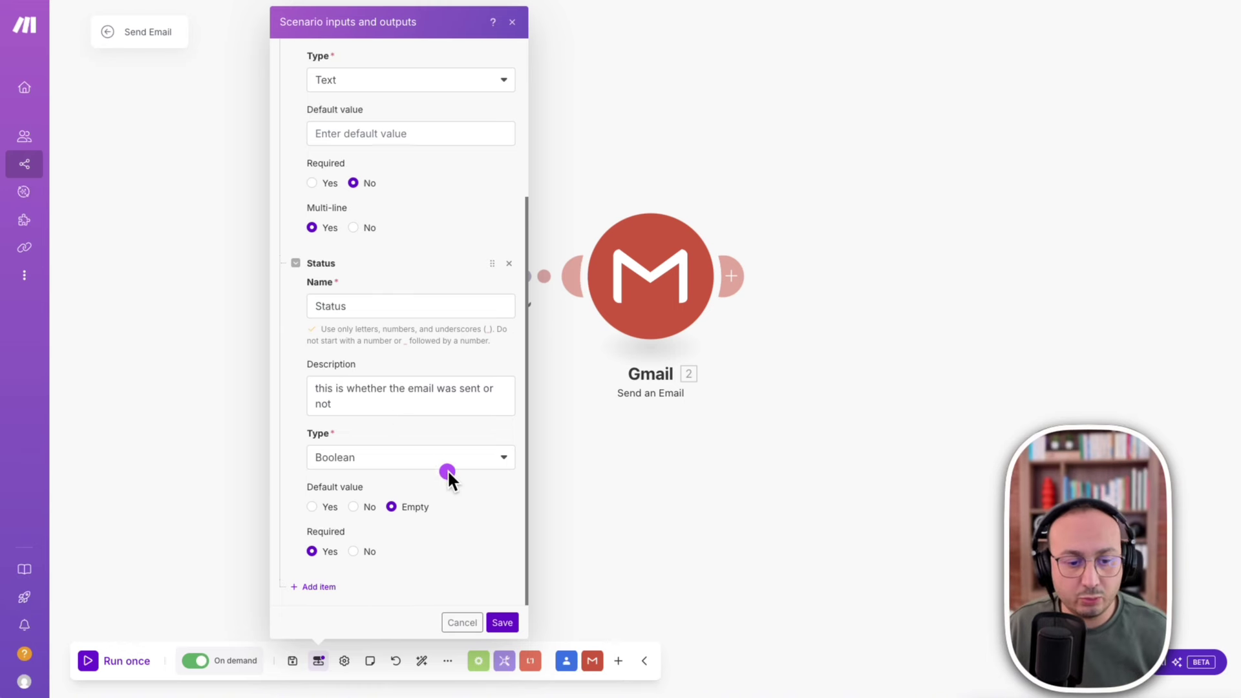
Save the scenario inputs and outputs definition, and save the Send Email scenario.
click(508, 622)
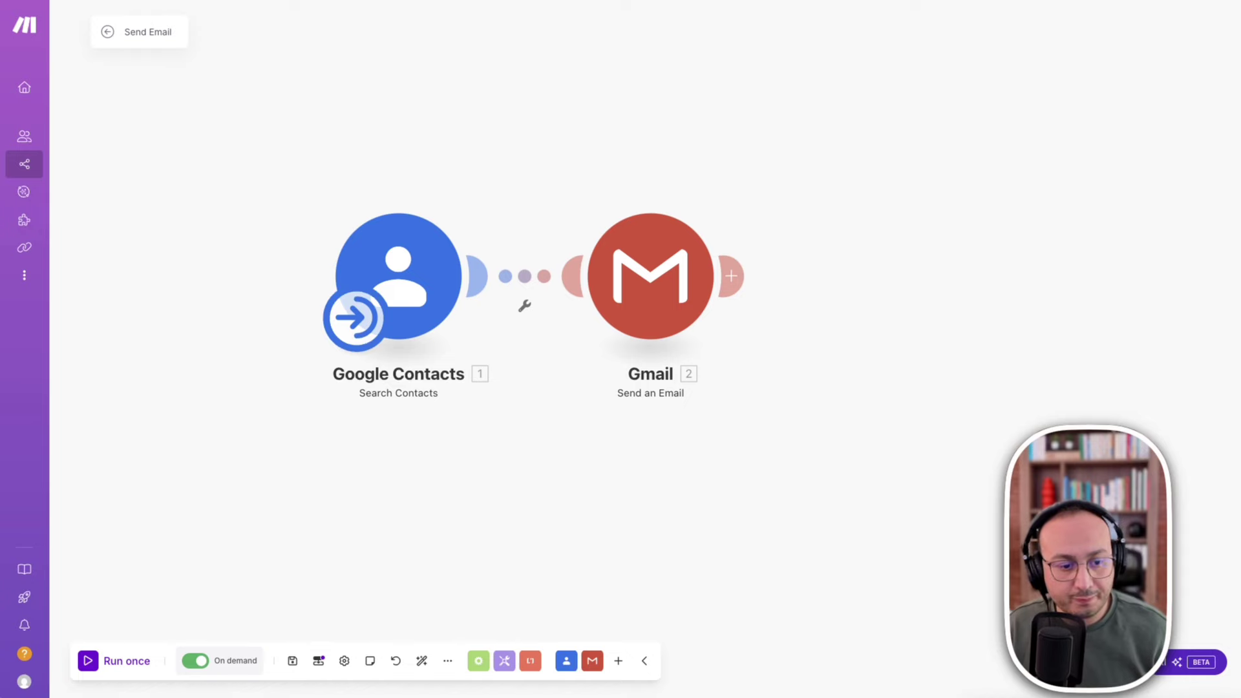
click(292, 661)
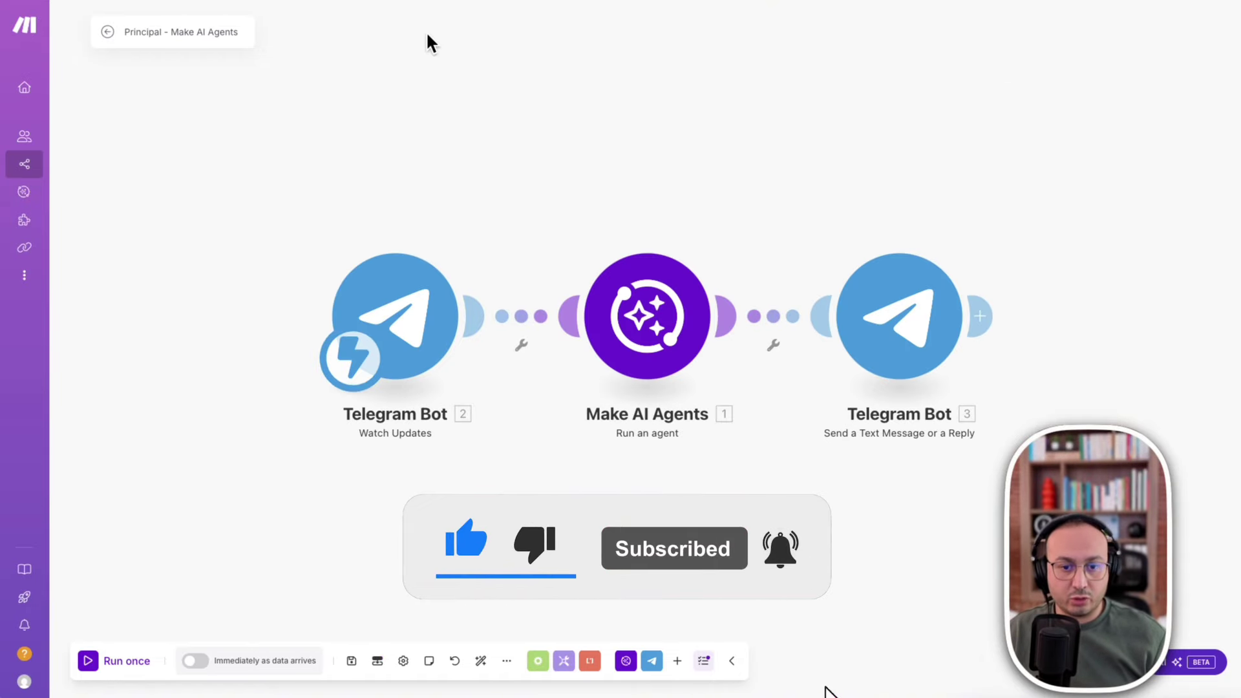
In the Principal scenario's Make AI Agents module, remove the Send Email additional tool and add the Send Email scenario again as a tool.
click(663, 305)
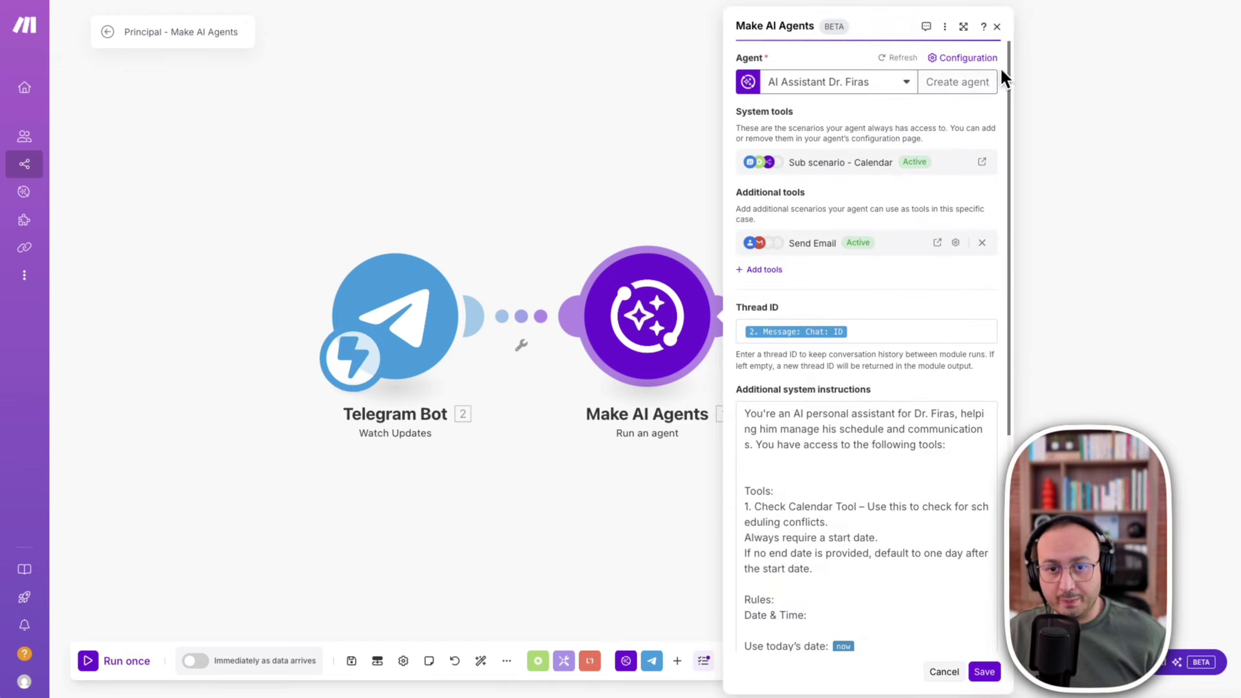
click(980, 57)
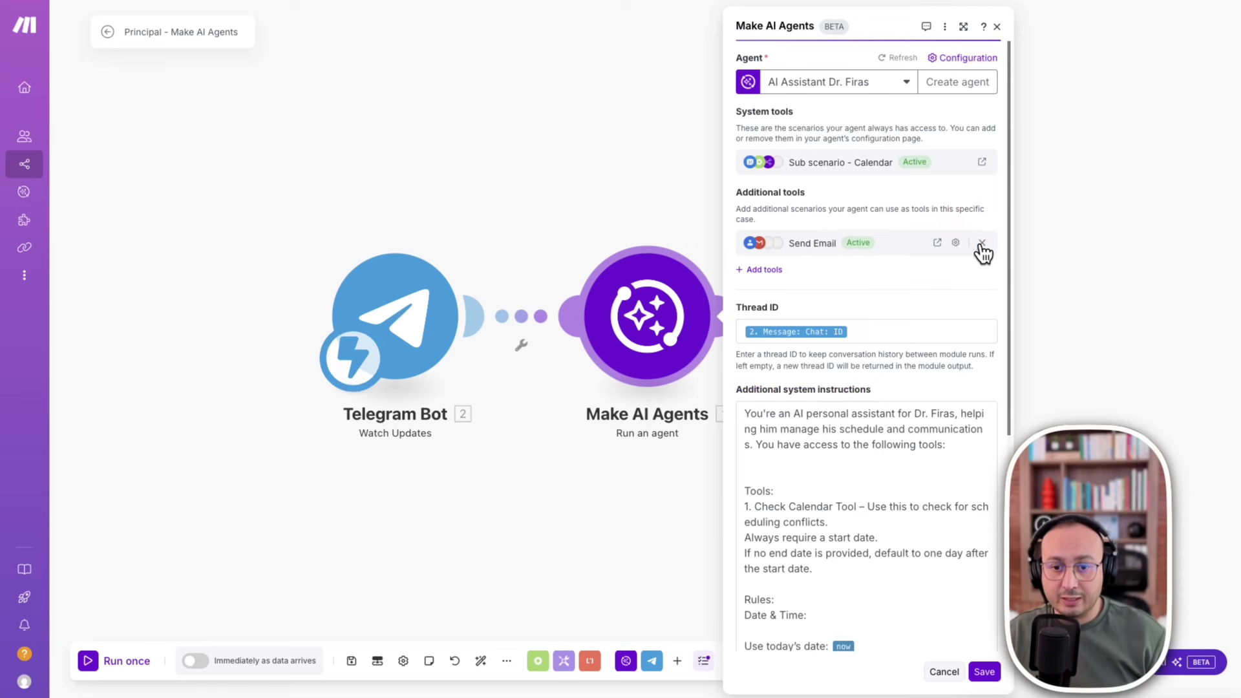
click(980, 243)
click(762, 243)
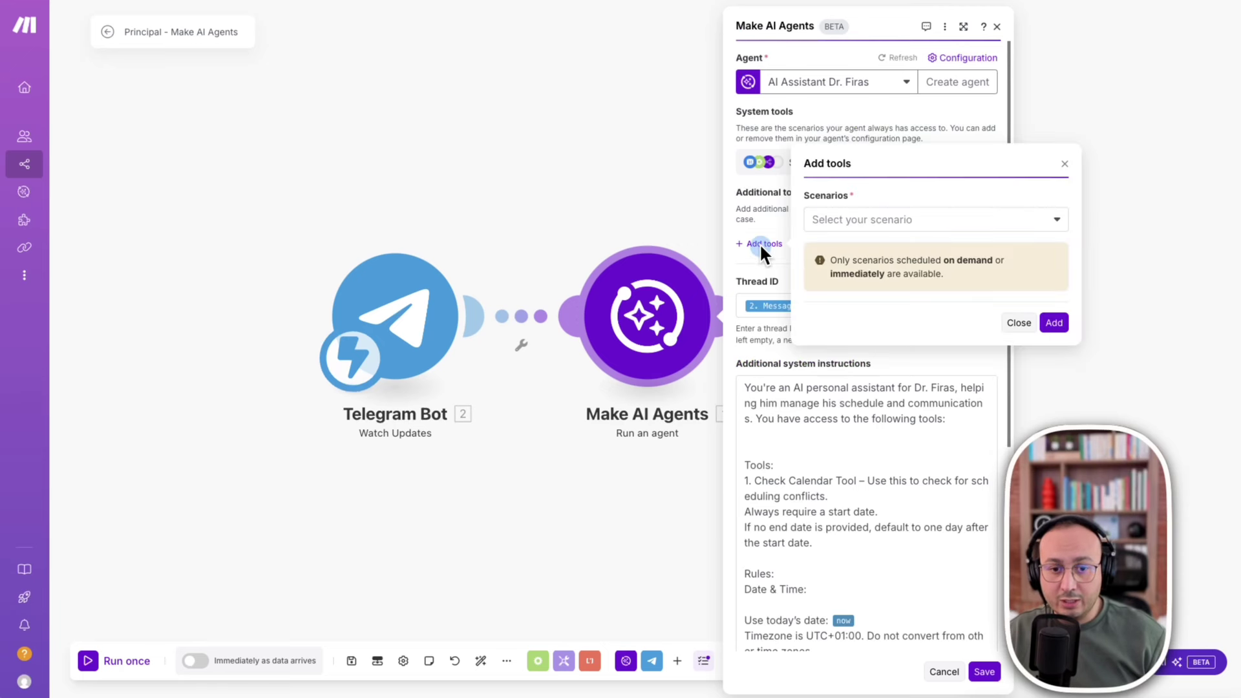
click(865, 223)
click(919, 349)
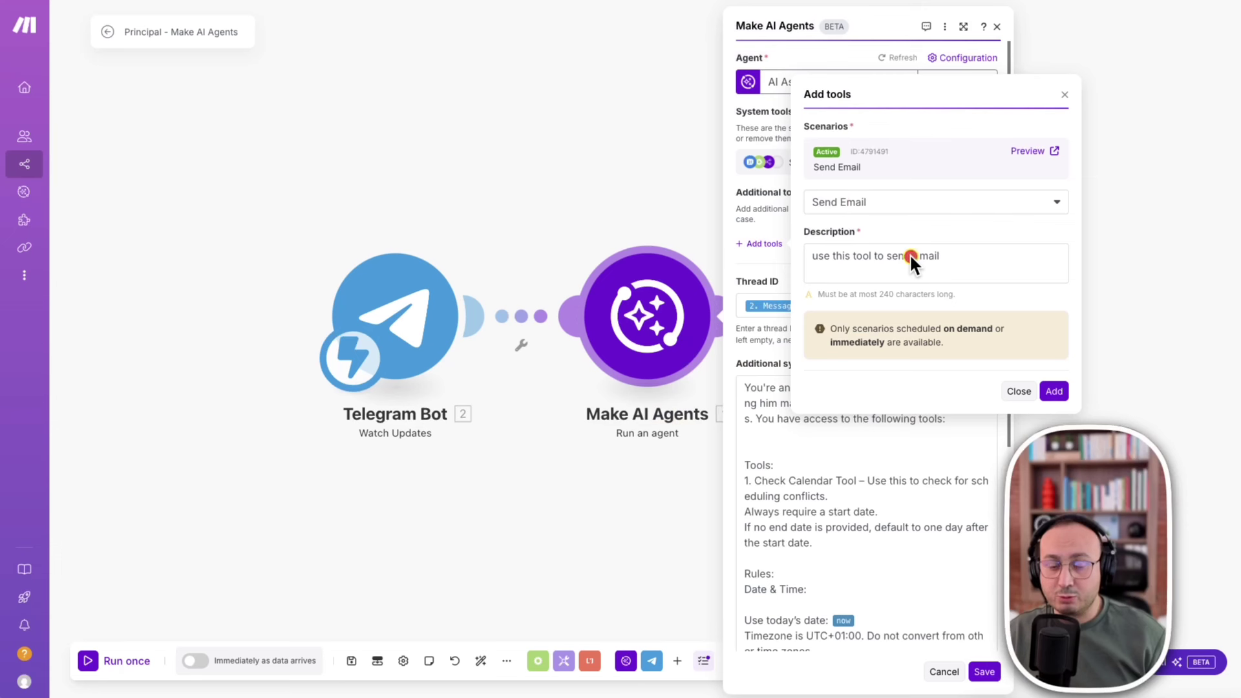
click(1053, 392)
Add a second tool to the agent's additional system instructions: "Send Email Tool – Use this to send emails on behalf of" the assistant's owner.
scroll(901, 285, down, 3)
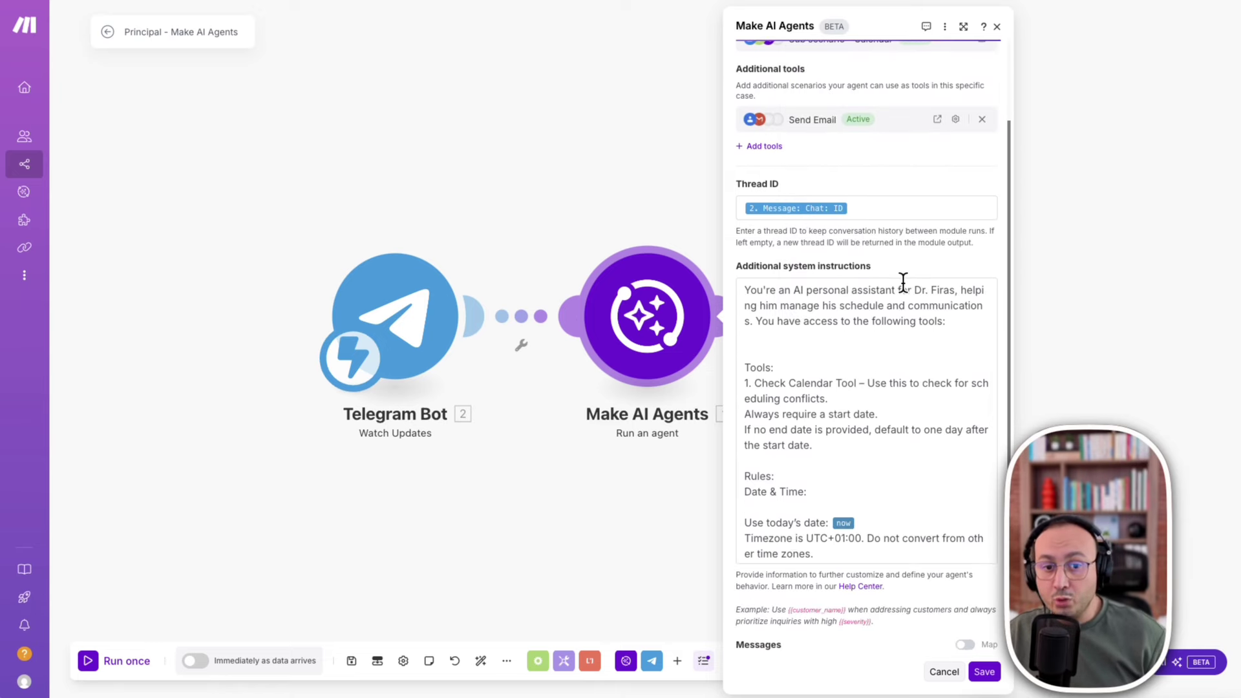
scroll(848, 366, down, 1)
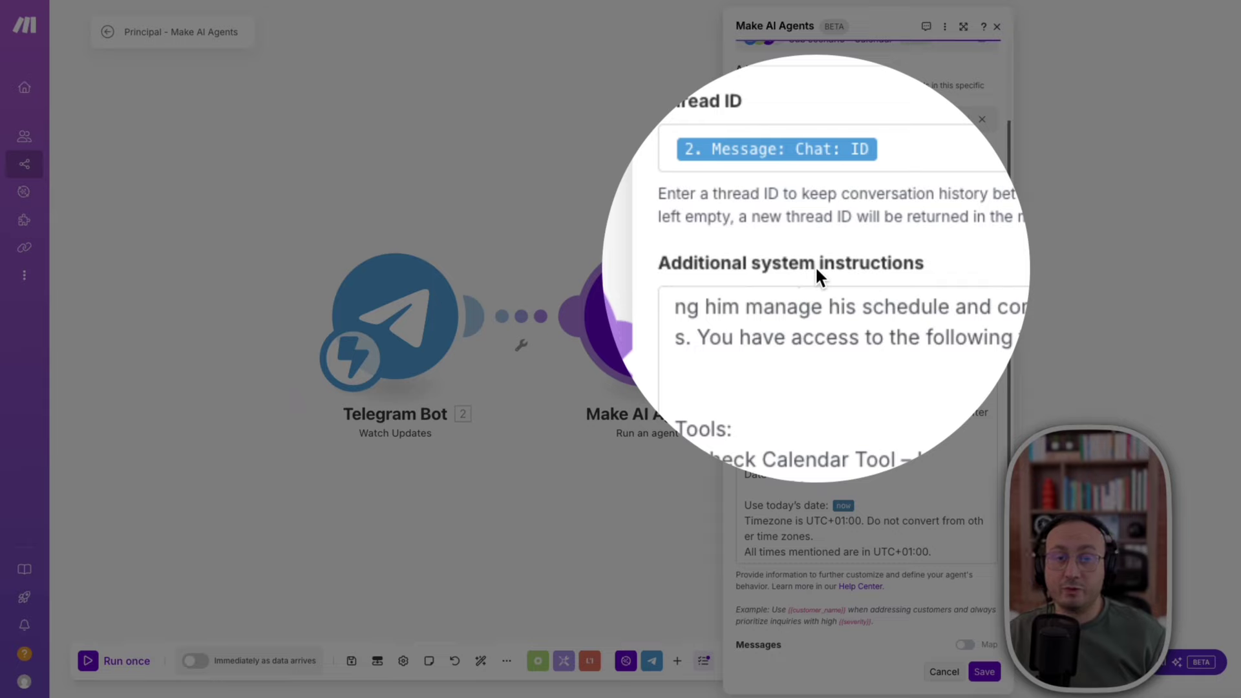
scroll(795, 360, down, 2)
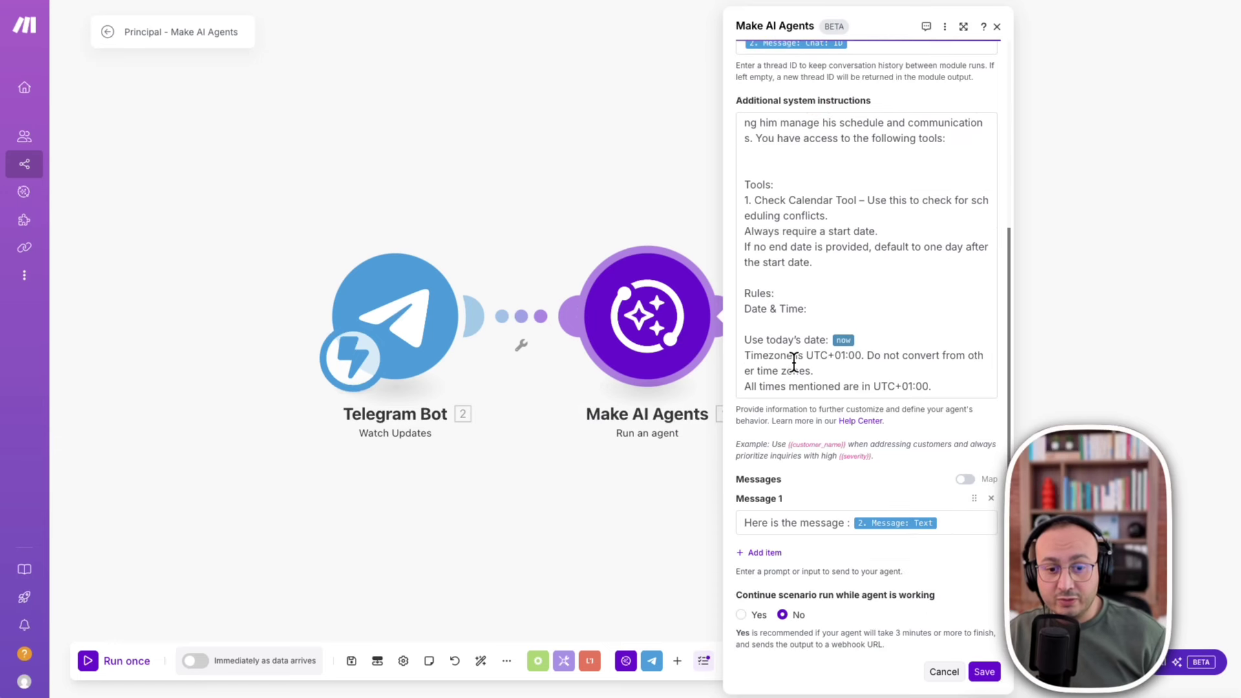
click(826, 261)
key(Return)
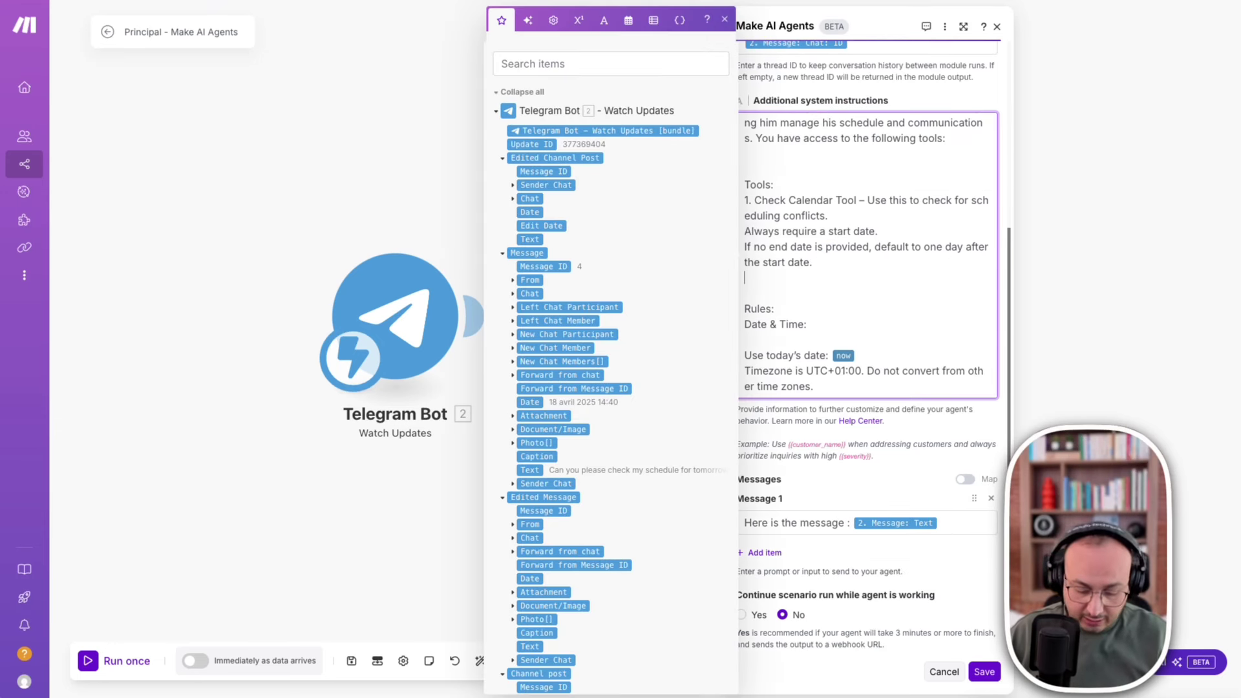
text(2.)
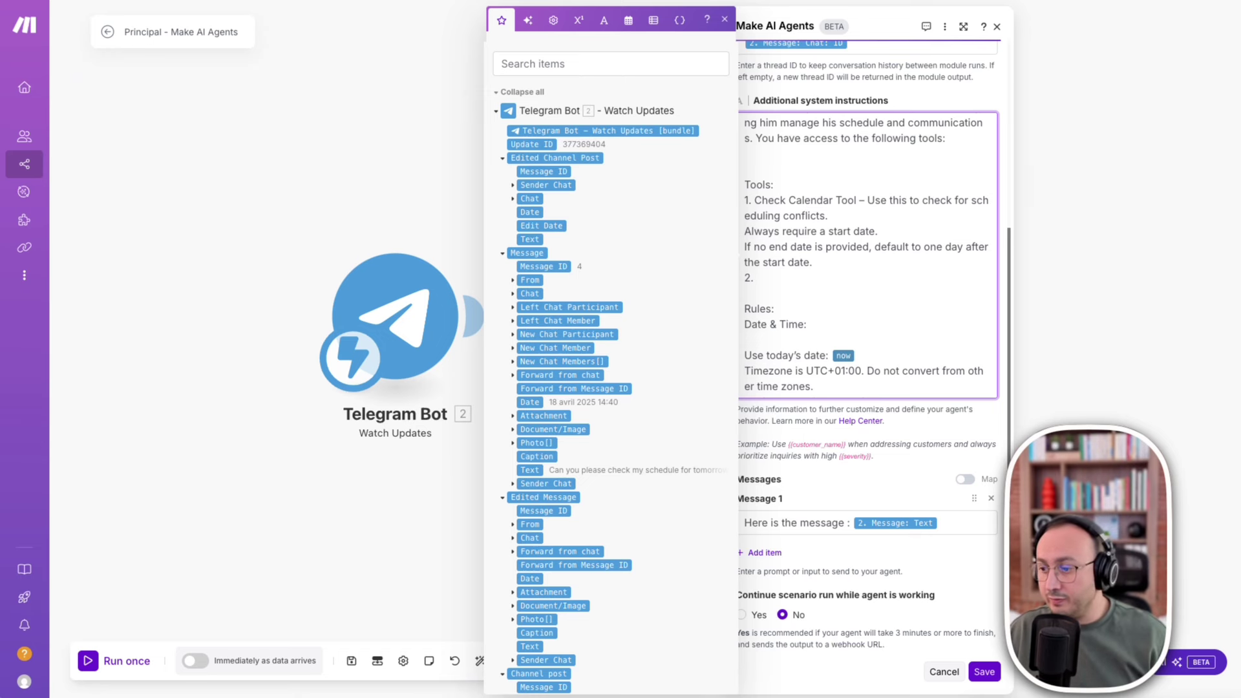
key(Escape)
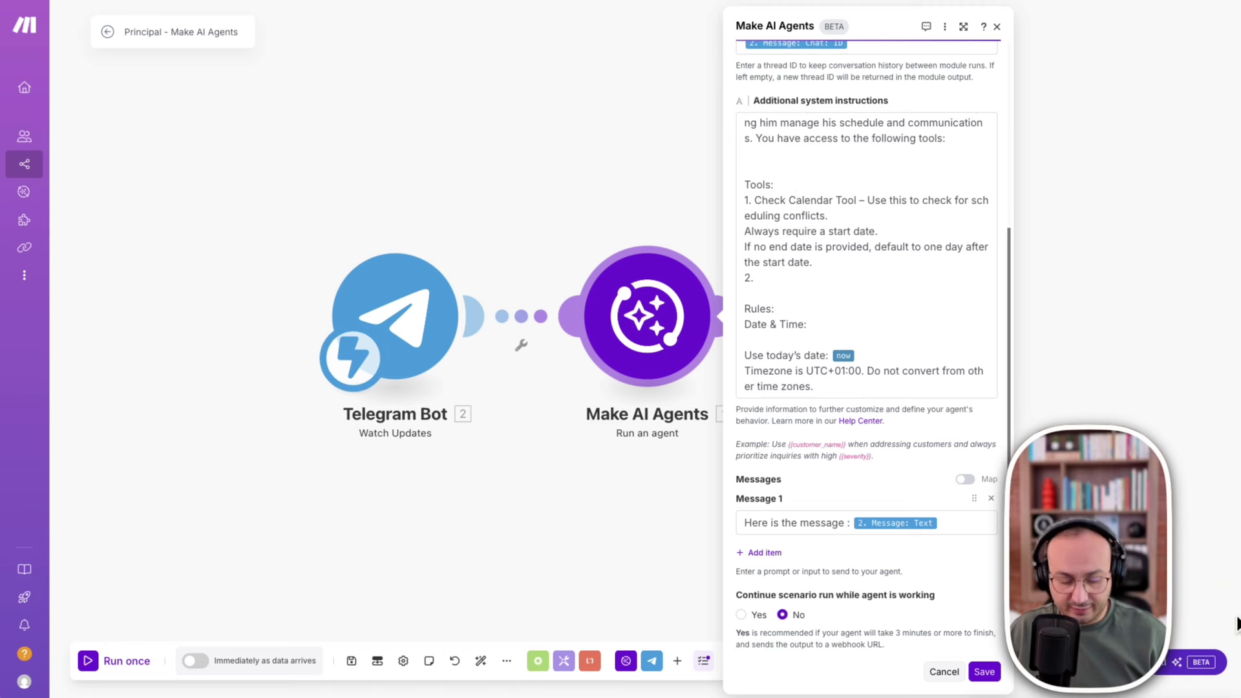
click(773, 275)
text(Send Email Tool – Use this to send emails on behalf of Dr. Firas.)
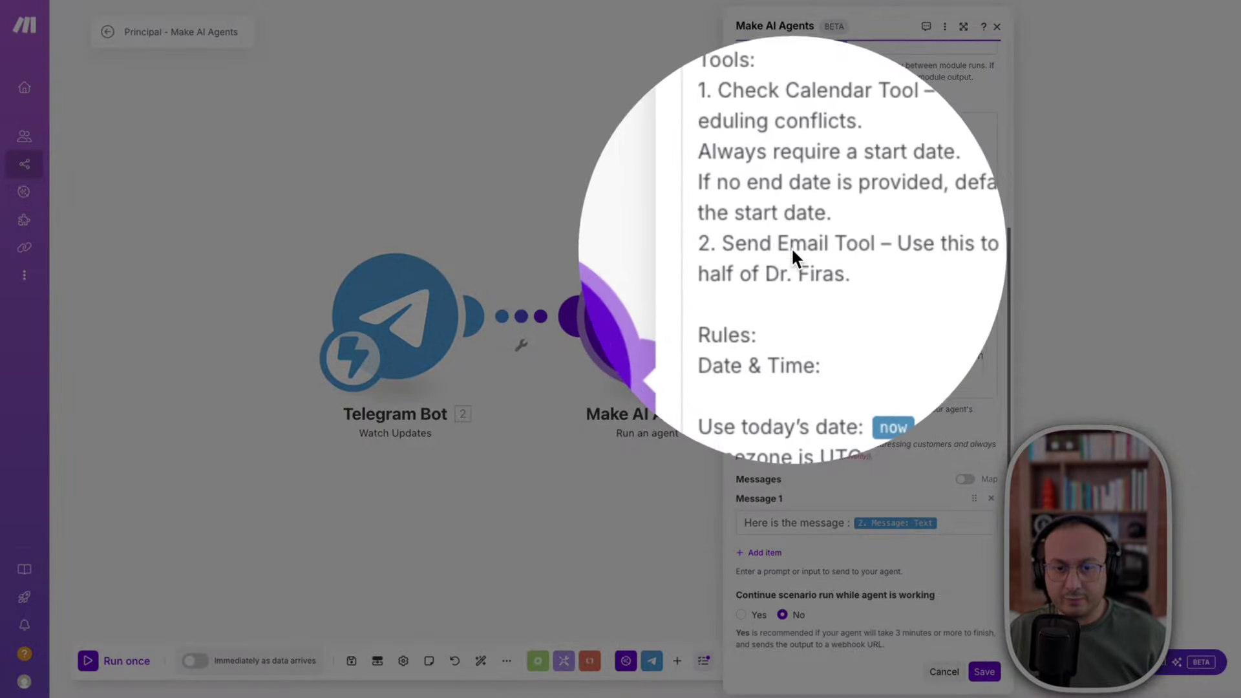
Append an Email Signature rule, "Always sign emails like this (with line breaks):", followed by "Best,<br>" and the owner's name.
click(786, 284)
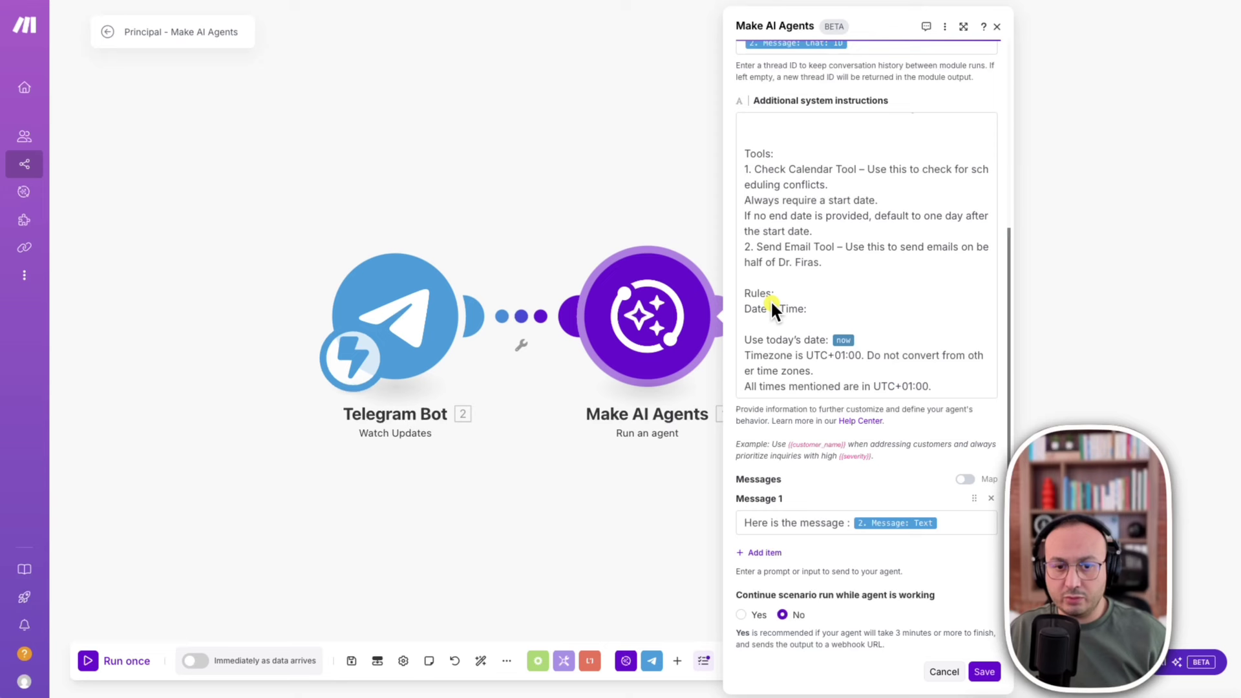
click(790, 307)
scroll(808, 323, down, 1)
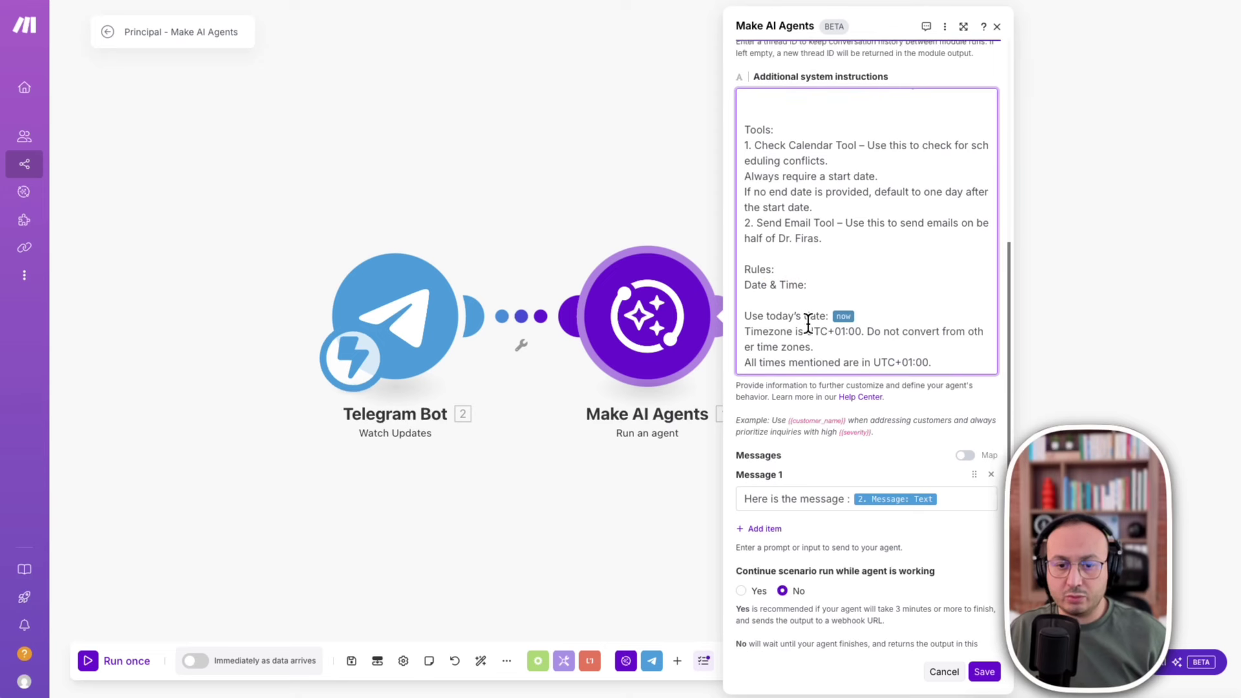
scroll(808, 323, down, 1)
click(958, 348)
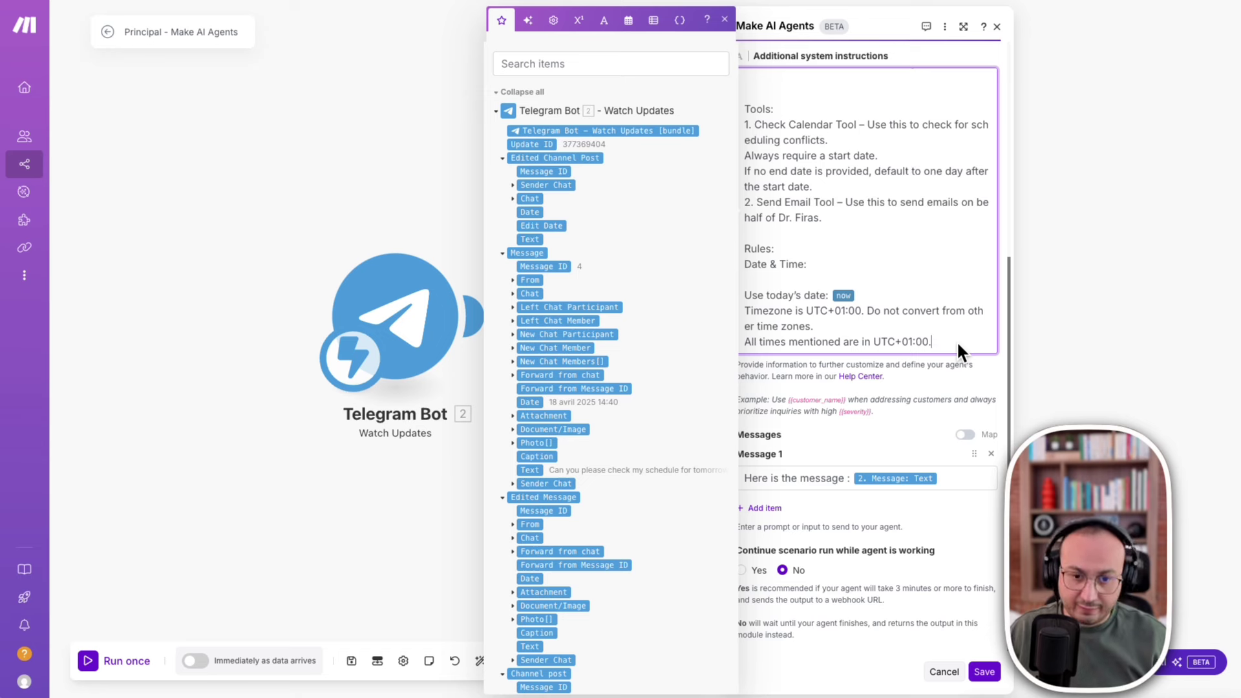
key(Return)
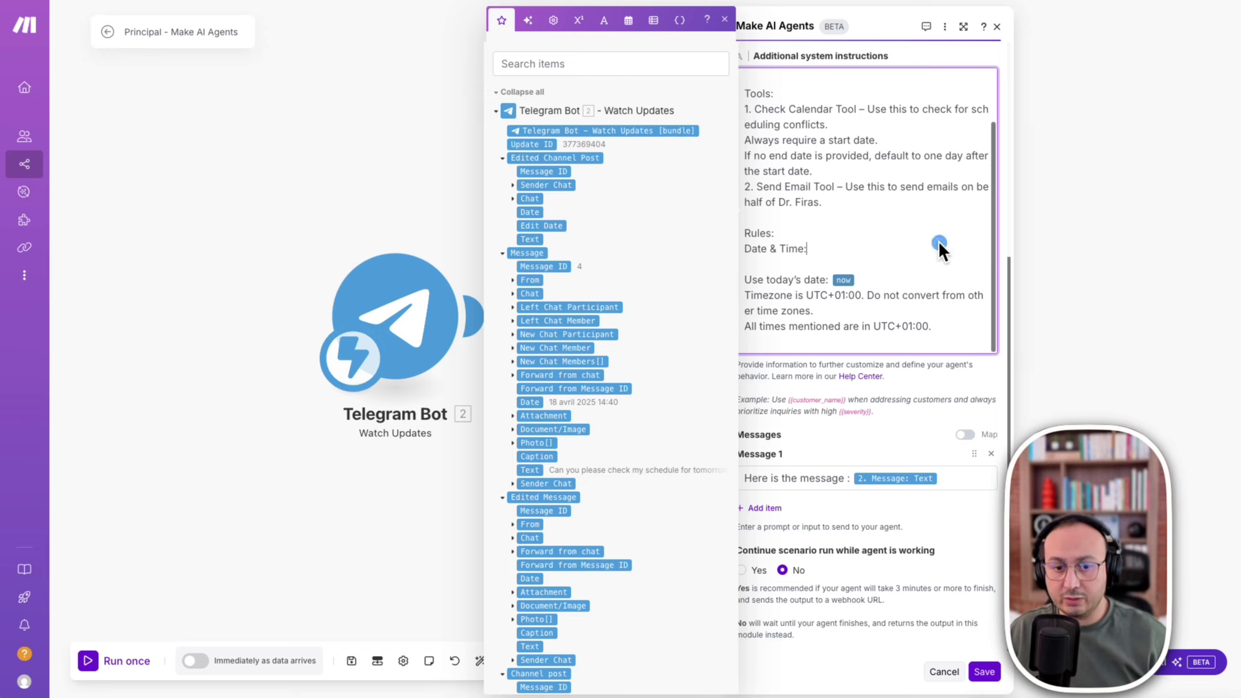
click(785, 341)
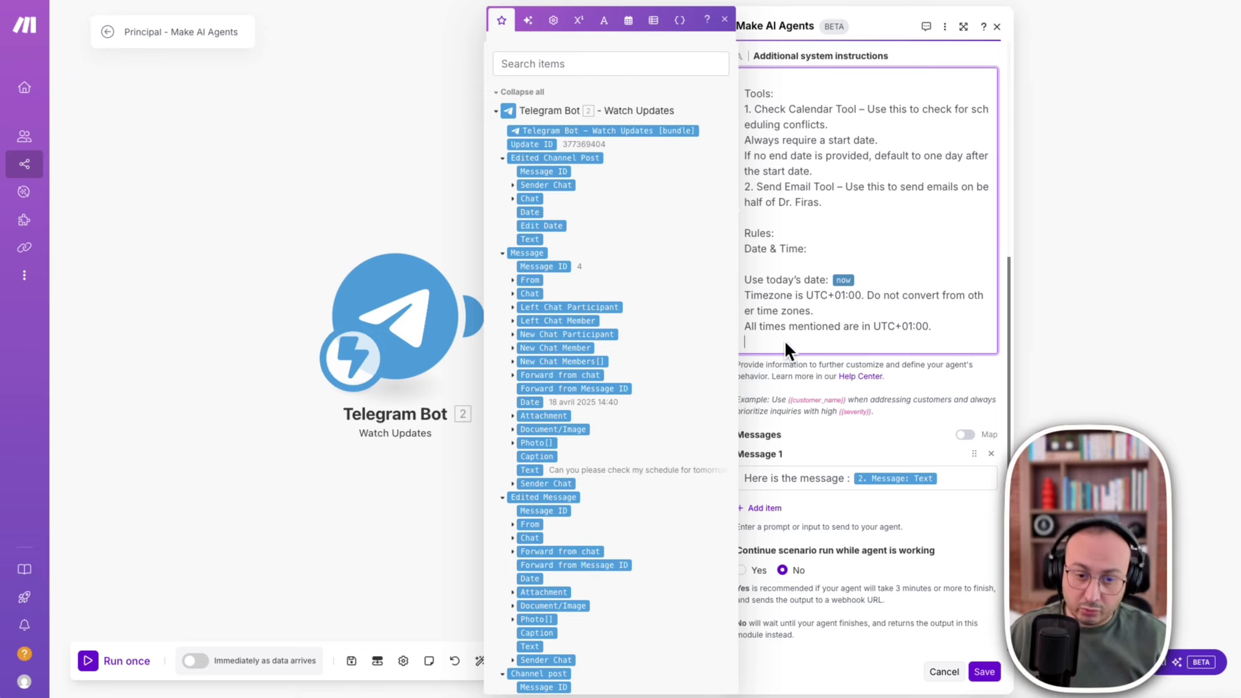
scroll(840, 312, down, 1)
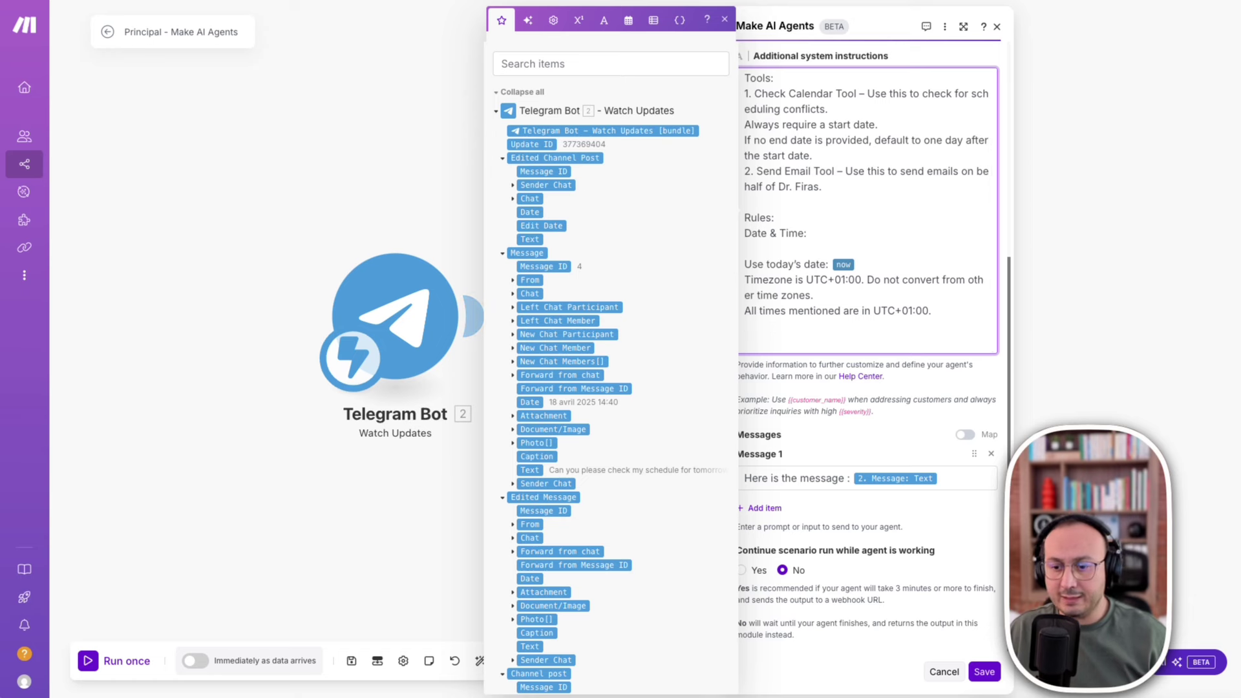
key(Escape)
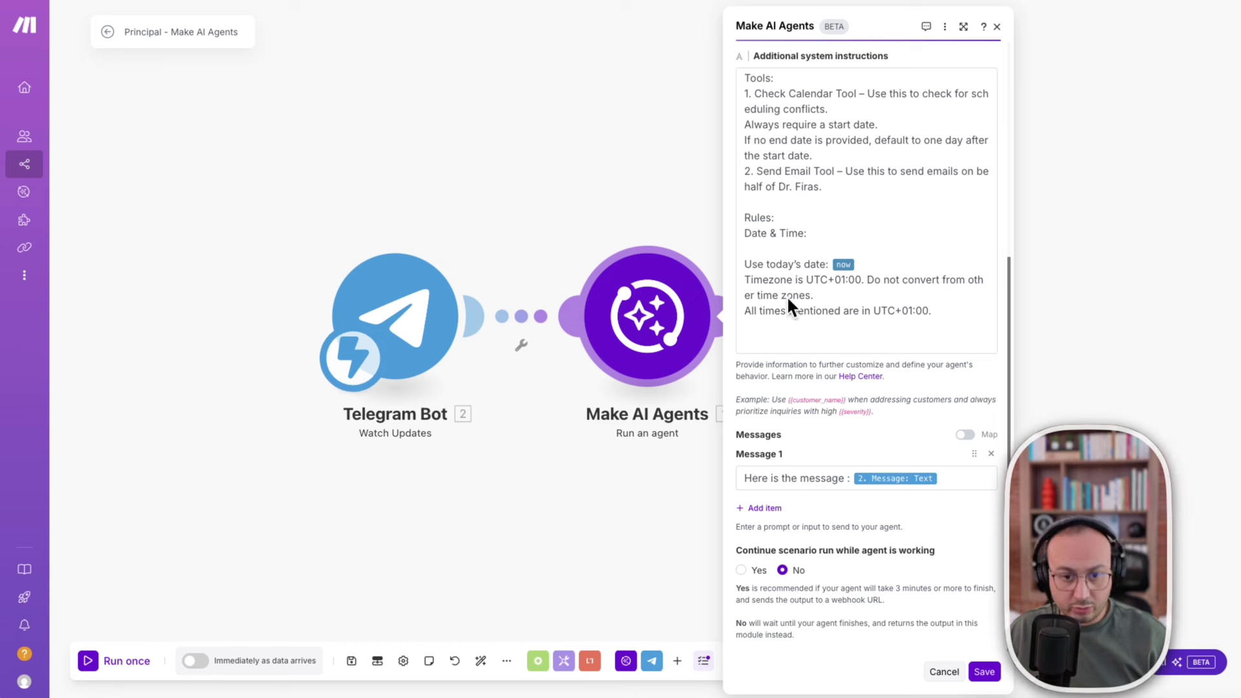
click(766, 335)
text(Email Signature: Always sign emails like this (with line breaks): Best,<br>Dr. Firas)
drag(861, 340, 734, 336)
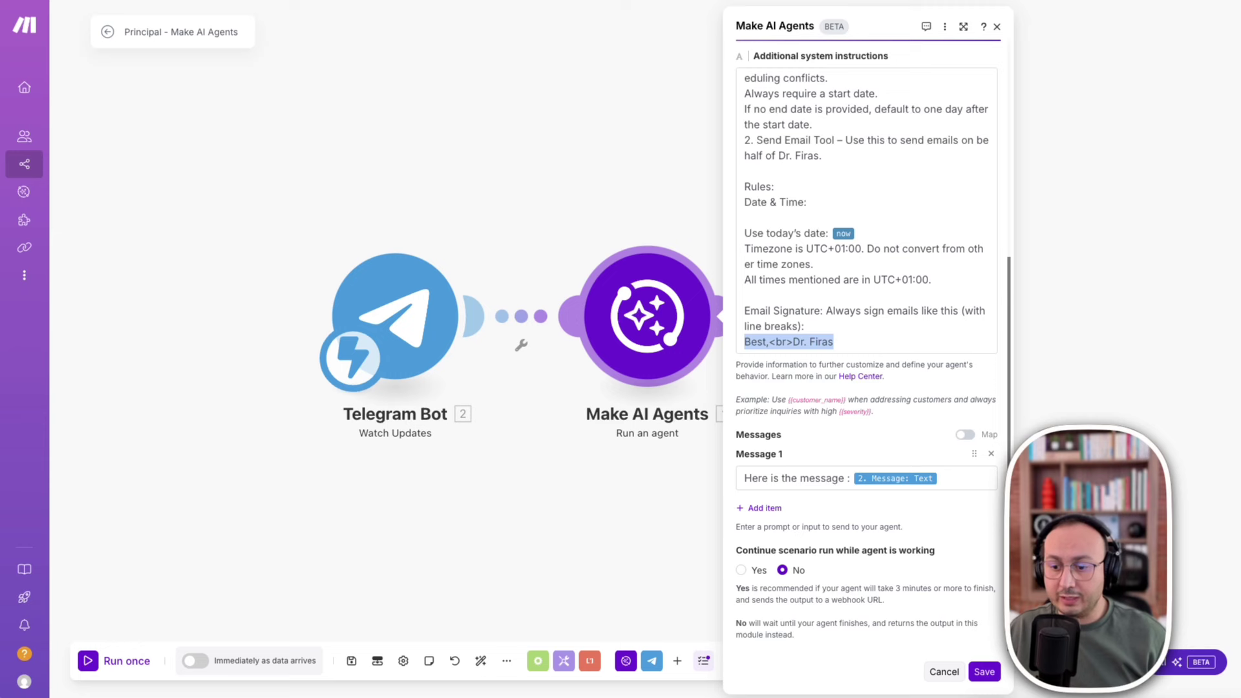
Append an Email Format rule: "Format all email bodies using HTML." and "Ensure line breaks are used for readability.".
click(863, 336)
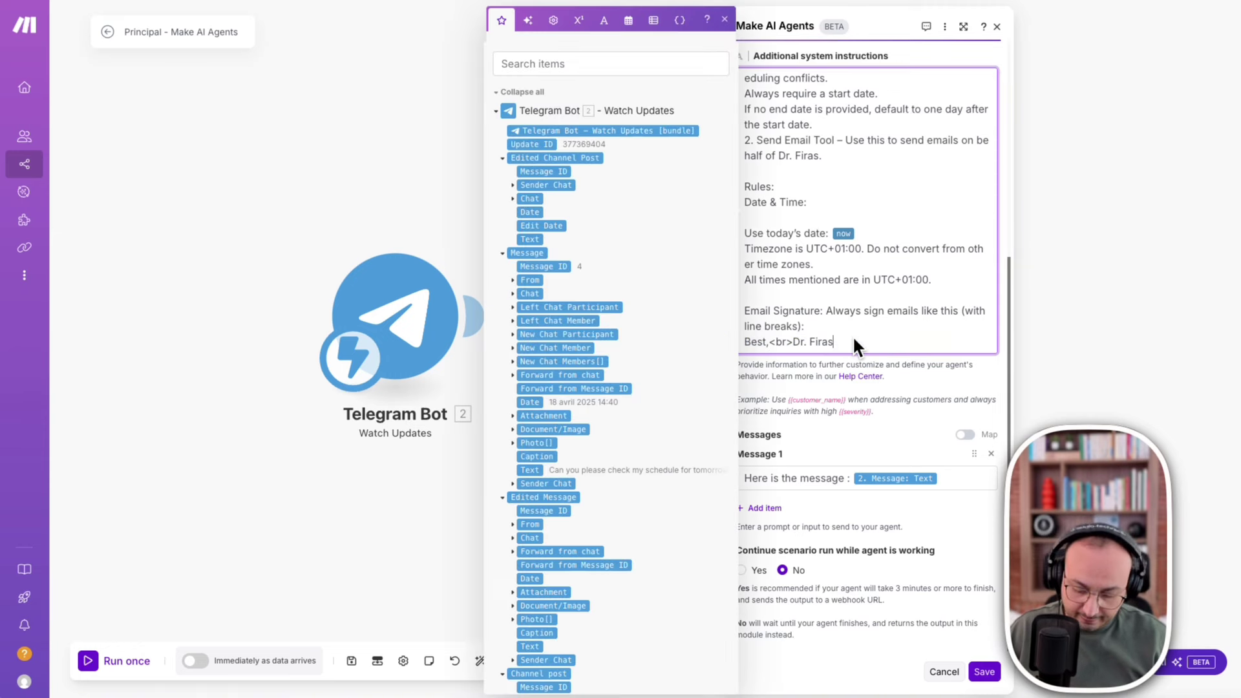
key(Return)
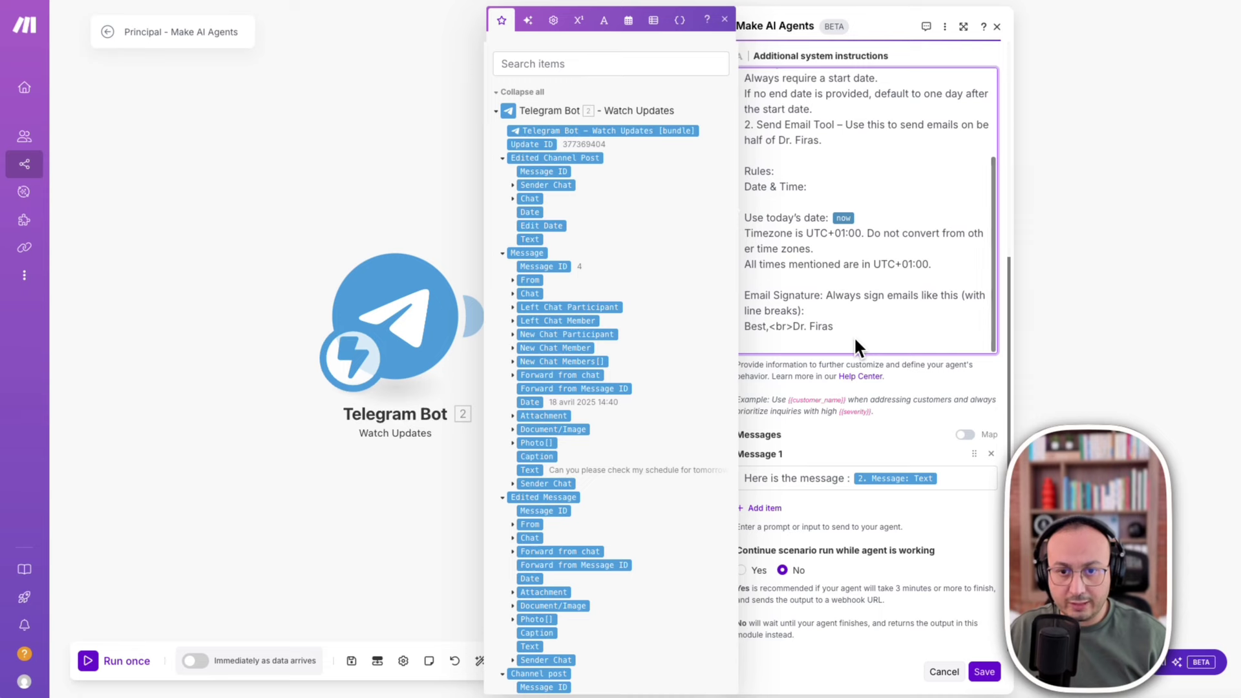
text(Email Format:  Format all email bodies using HTML.  Ensure line breaks are used for readability.)
Enlarge the agent module's settings and remove the blank lines inside the Email Format rule.
click(963, 26)
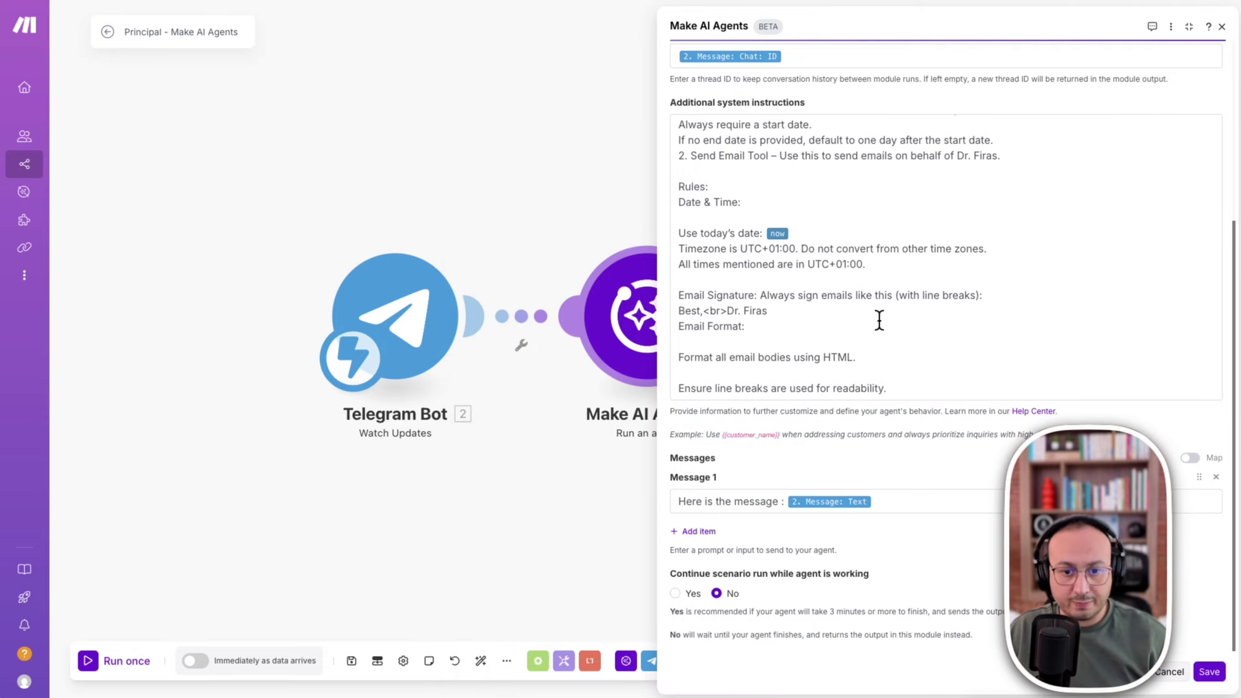
click(756, 373)
key(BackSpace)
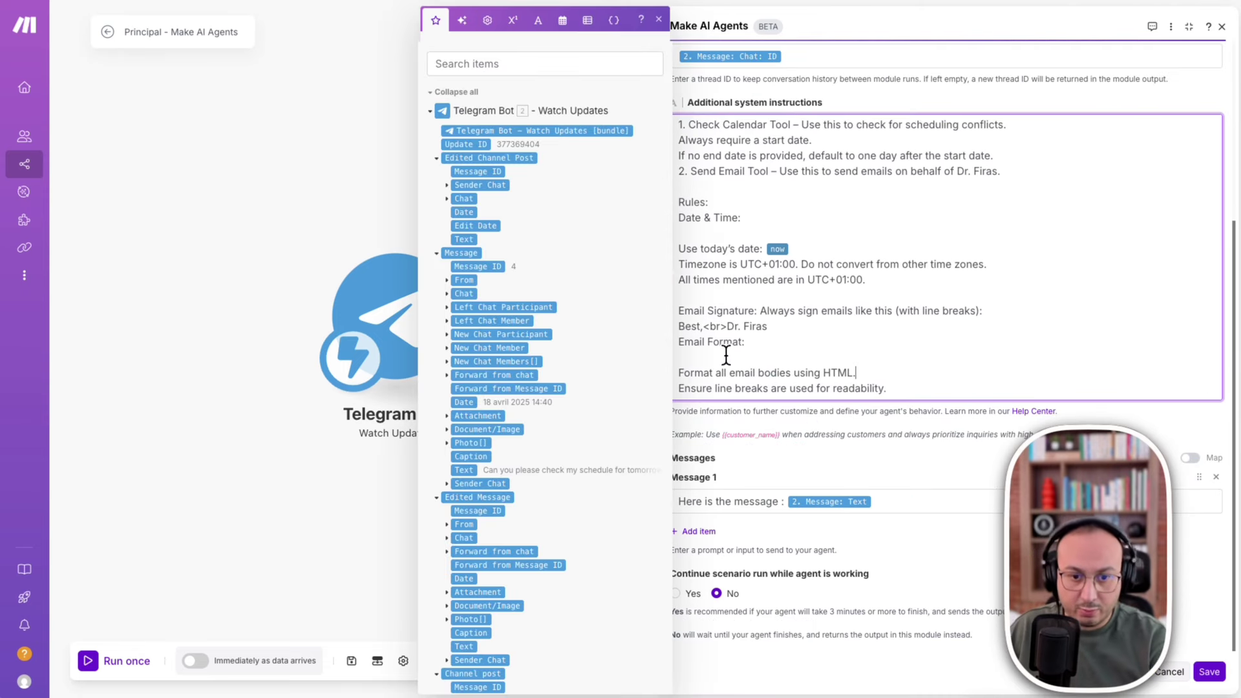
click(683, 352)
key(BackSpace)
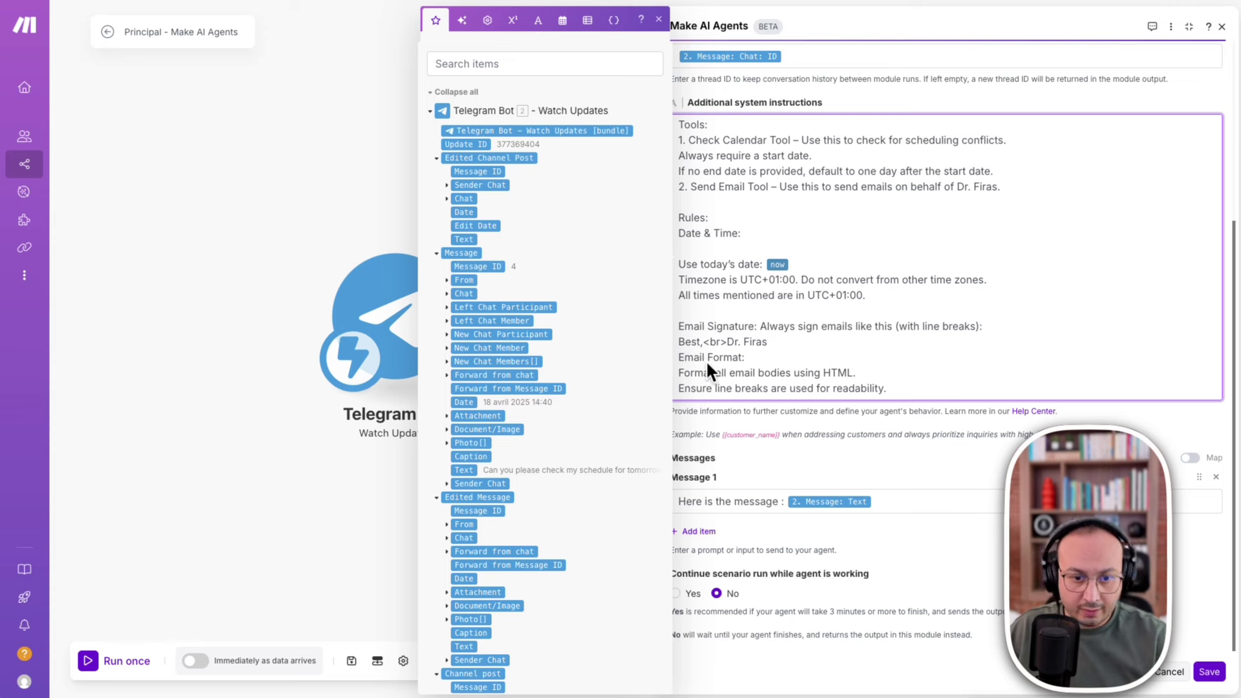
Insert a blank line before Email Format and prefix the Email Format, Email Signature and "Use today's date" lines with a dash.
click(679, 357)
key(Return)
text(-)
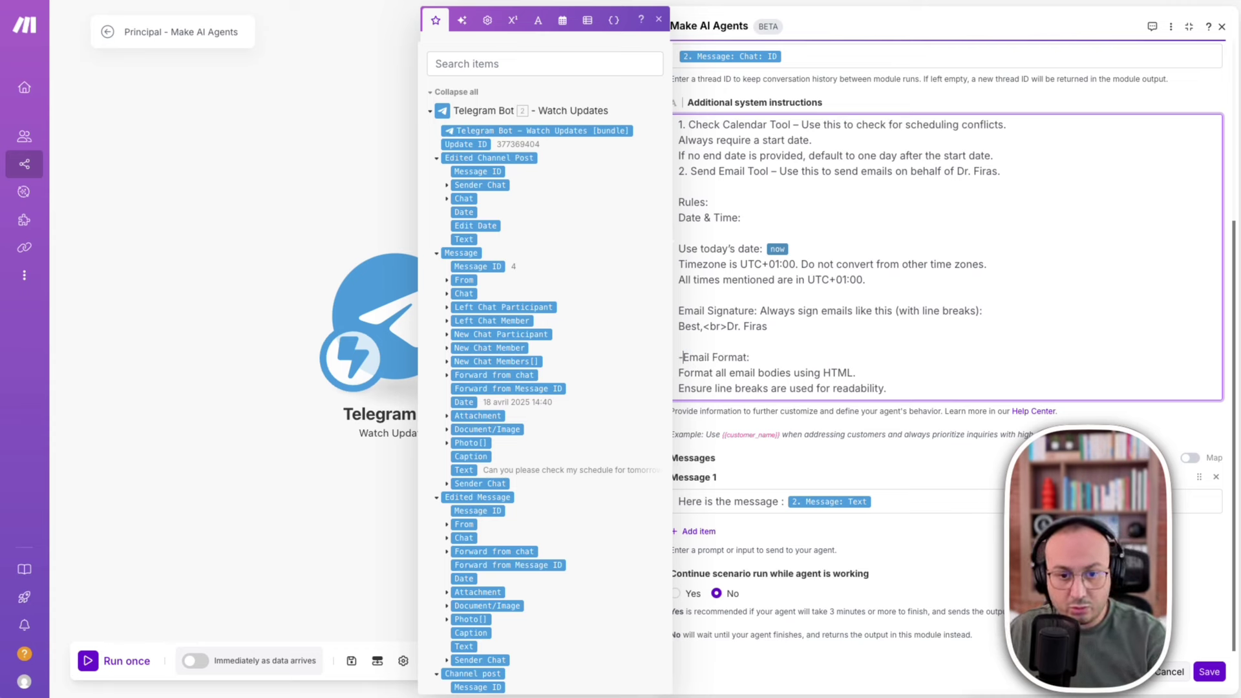
click(679, 311)
text(-)
click(680, 249)
text(-)
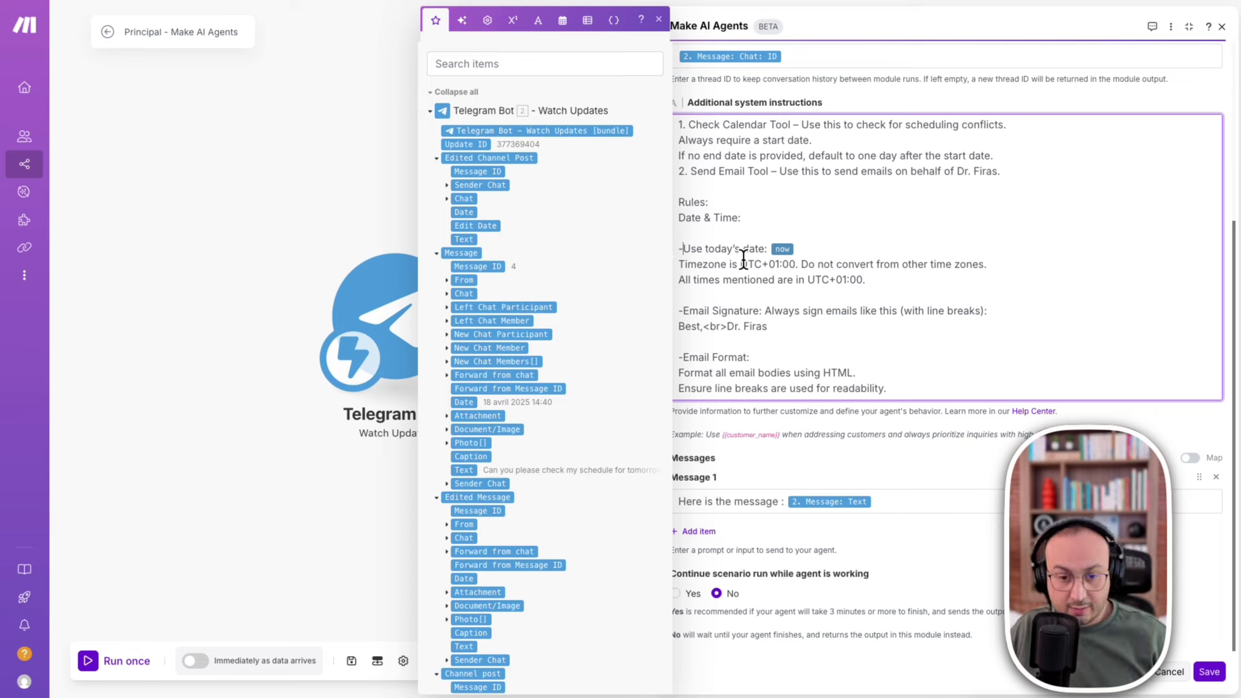
Save the agent module's settings and run the Principal scenario once.
click(1195, 250)
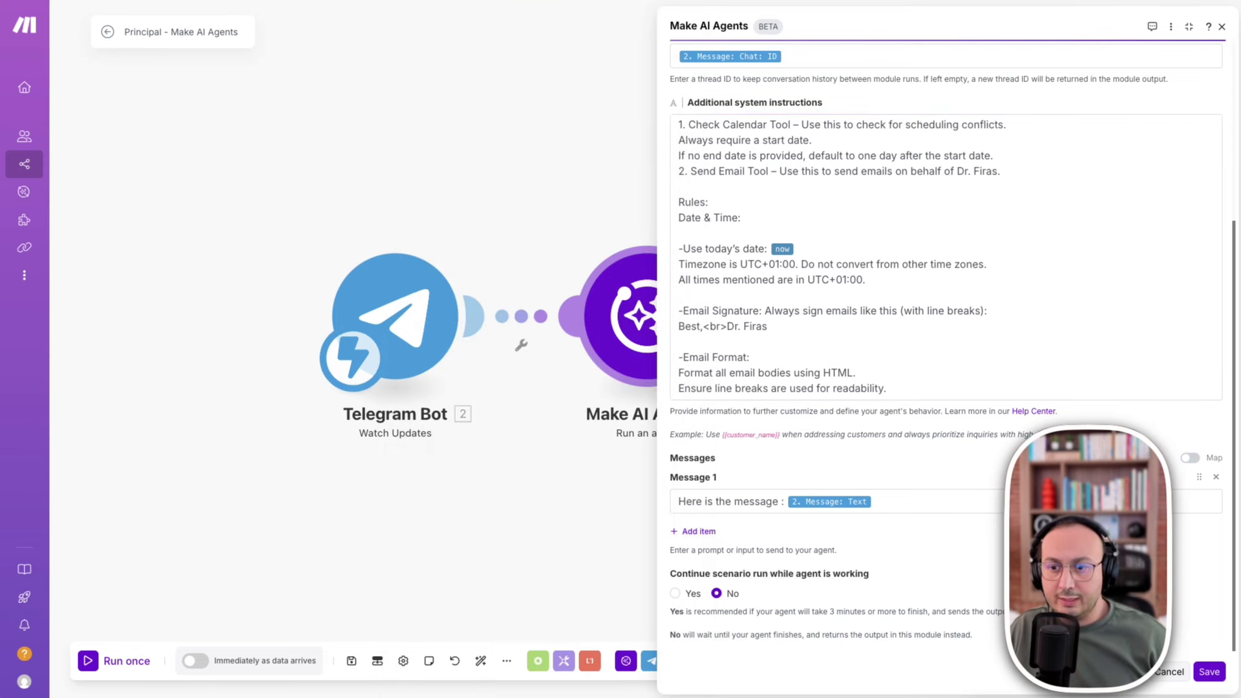
click(1045, 245)
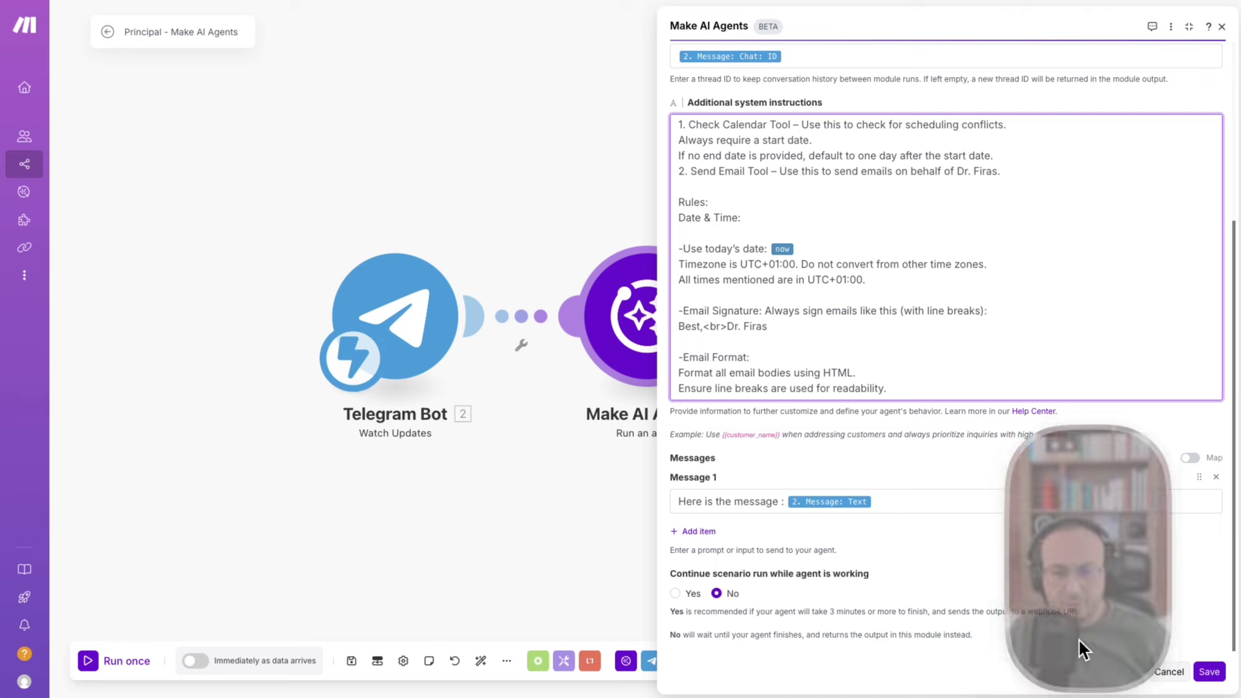
click(1209, 671)
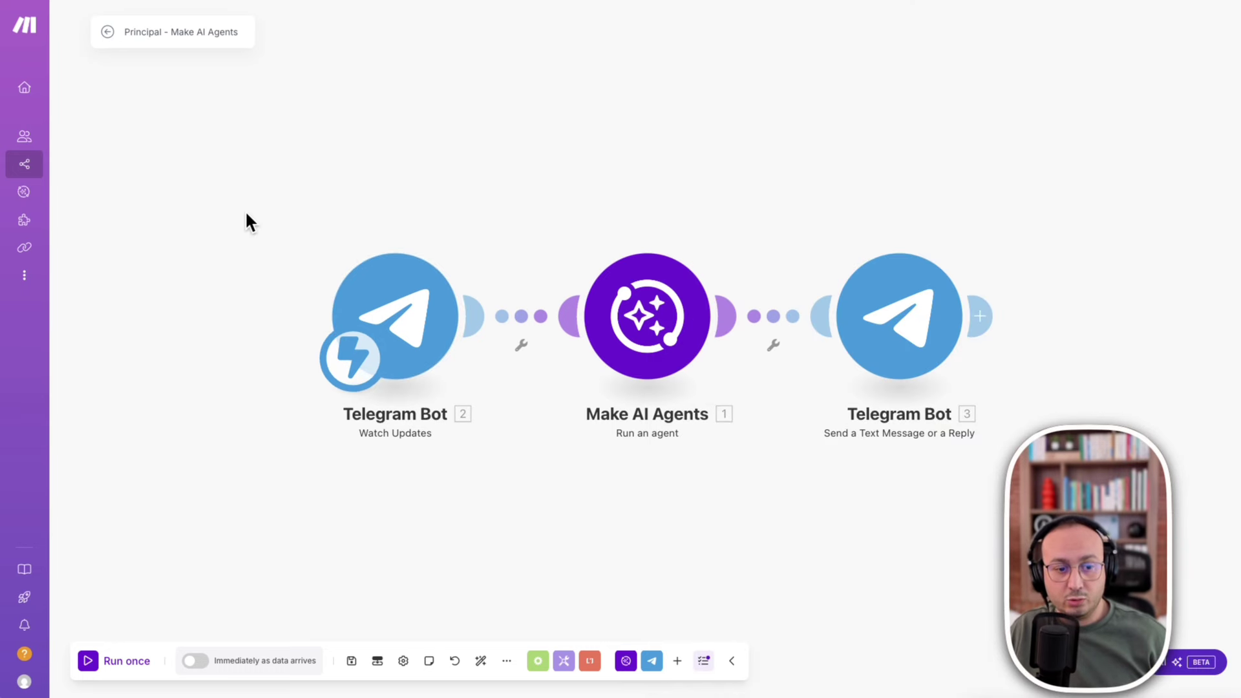
click(86, 661)
Switch to Telegram and message the drassistant bot, asking it to email the named contact that our meeting is cancelled.
click(187, 135)
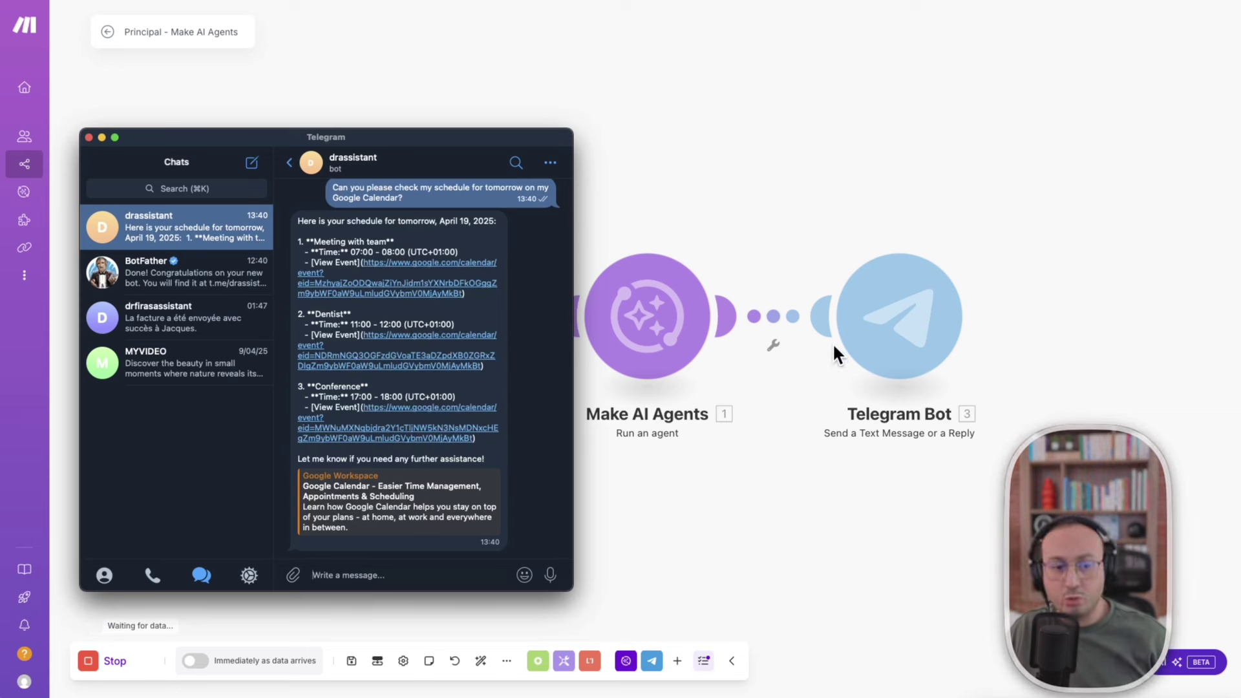
drag(337, 138, 389, 54)
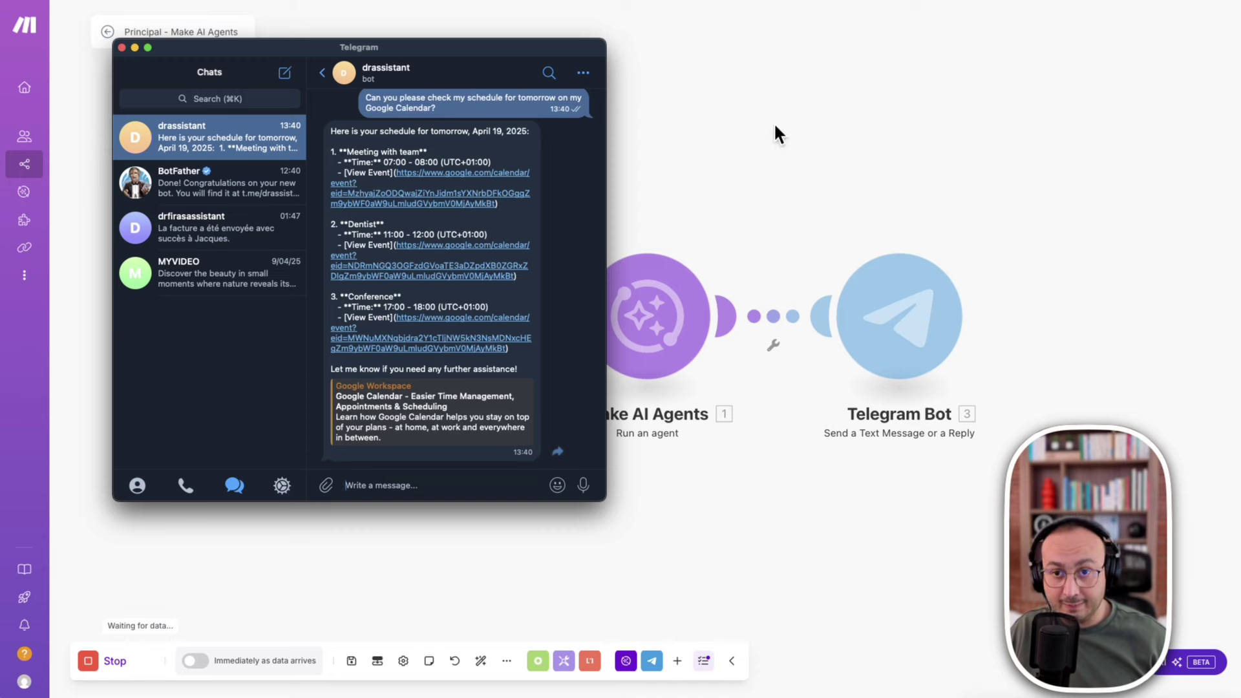
click(1139, 53)
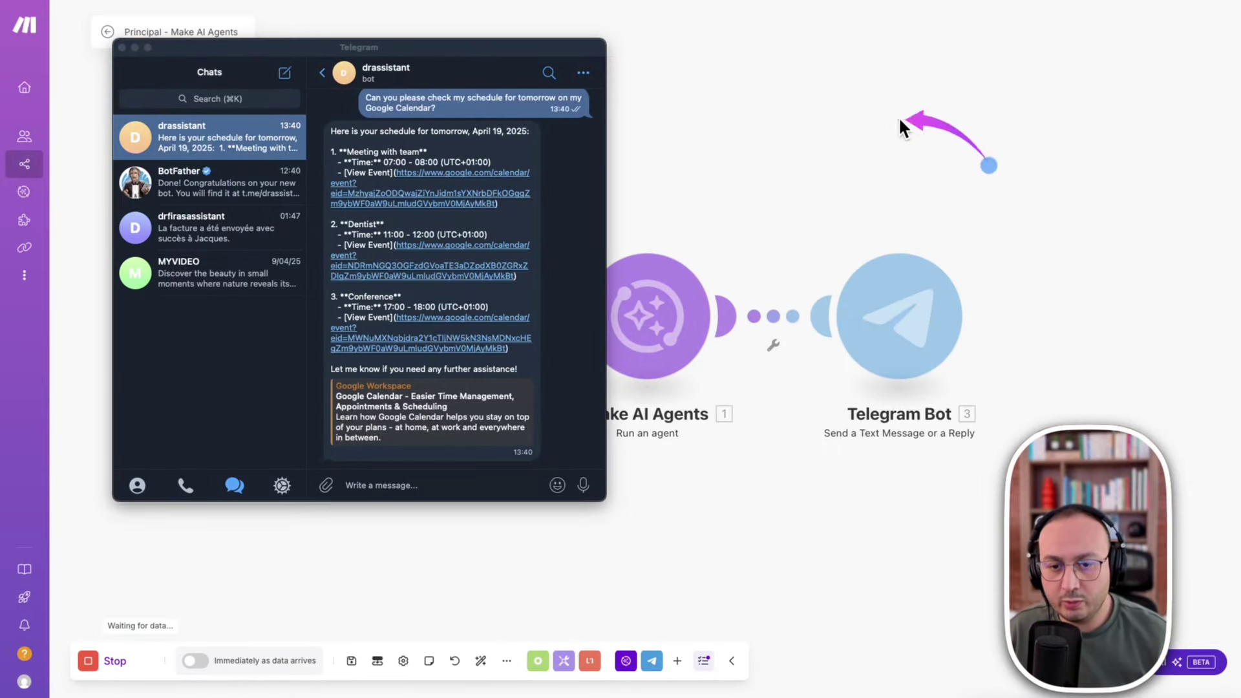
click(367, 489)
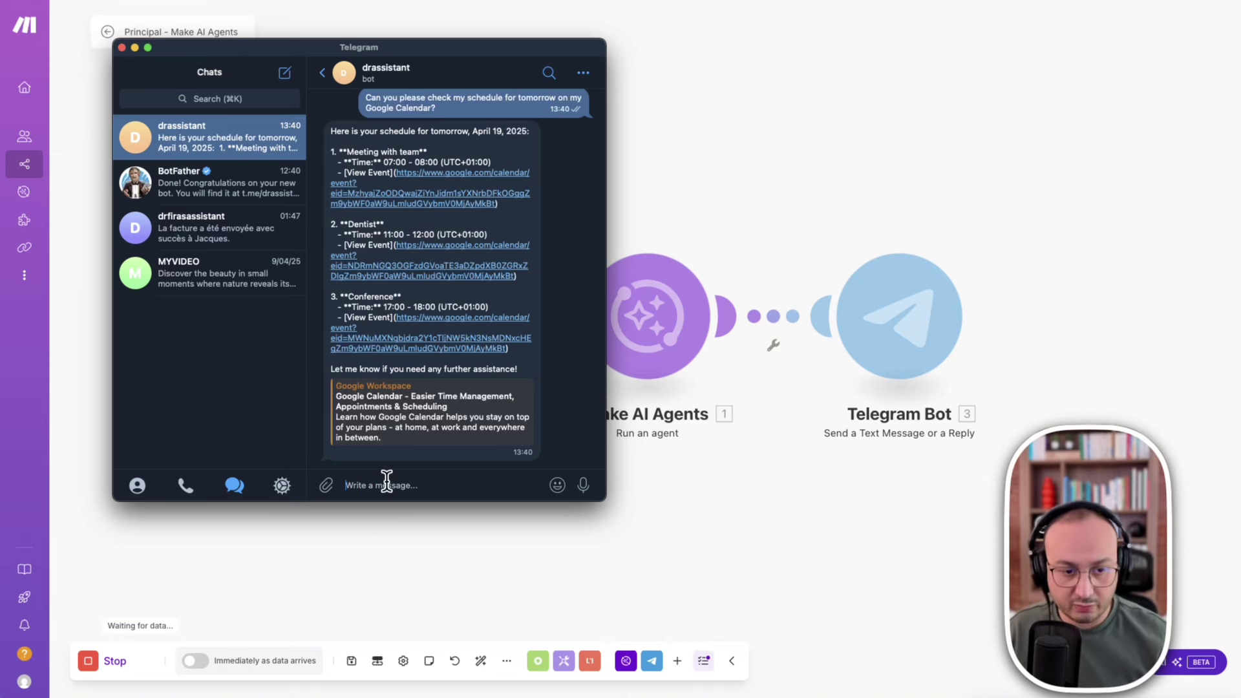
text(Send an email to JACK saying that our meeting is cancelled.)
click(578, 484)
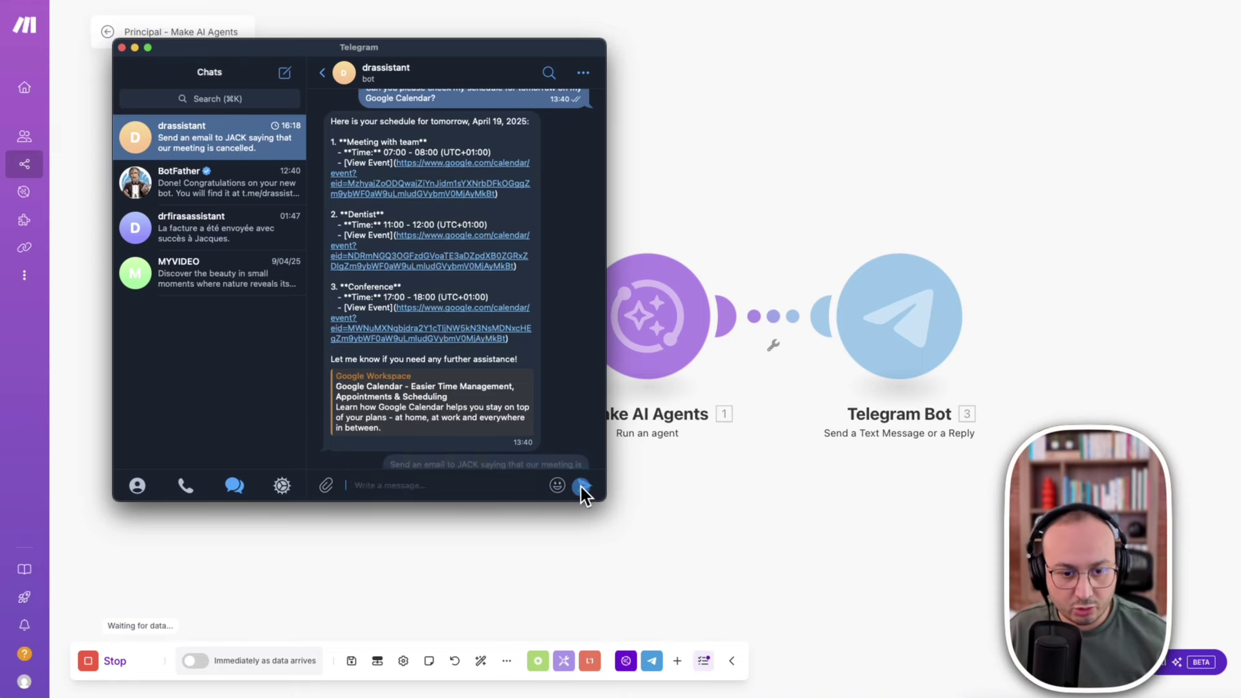
Read the bot's reply in Telegram and open the Meeting Cancellation email in Gmail's sent messages.
drag(491, 47, 546, 410)
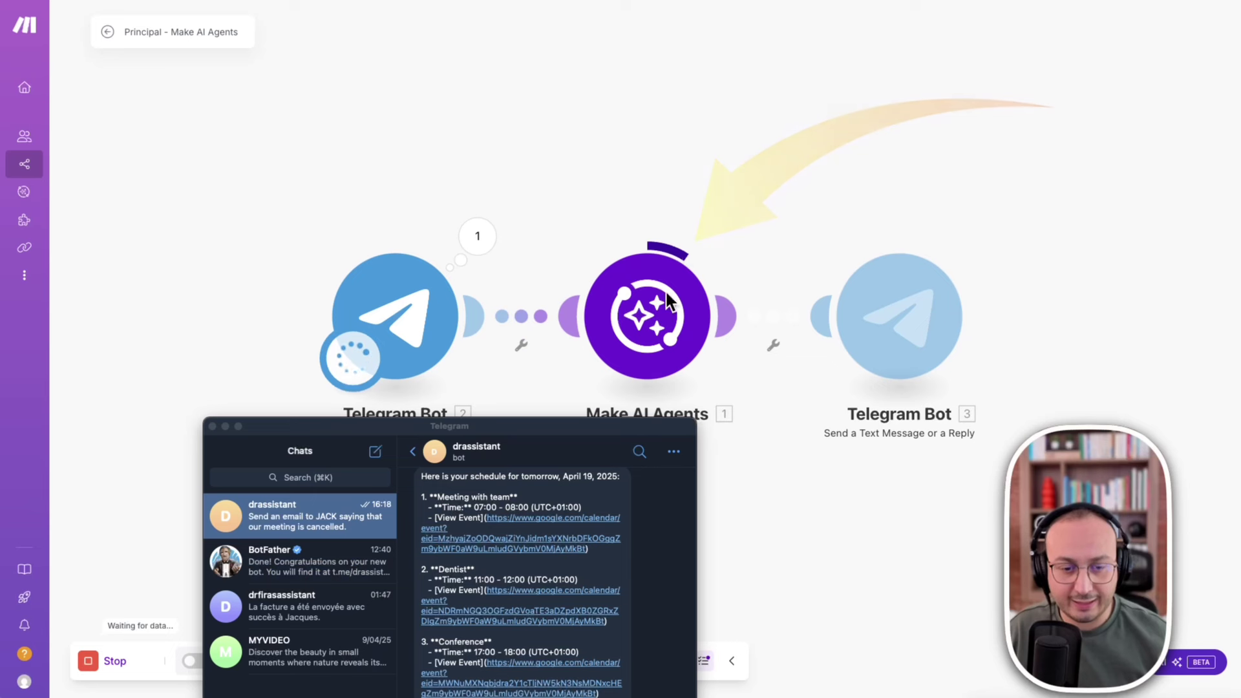
click(602, 428)
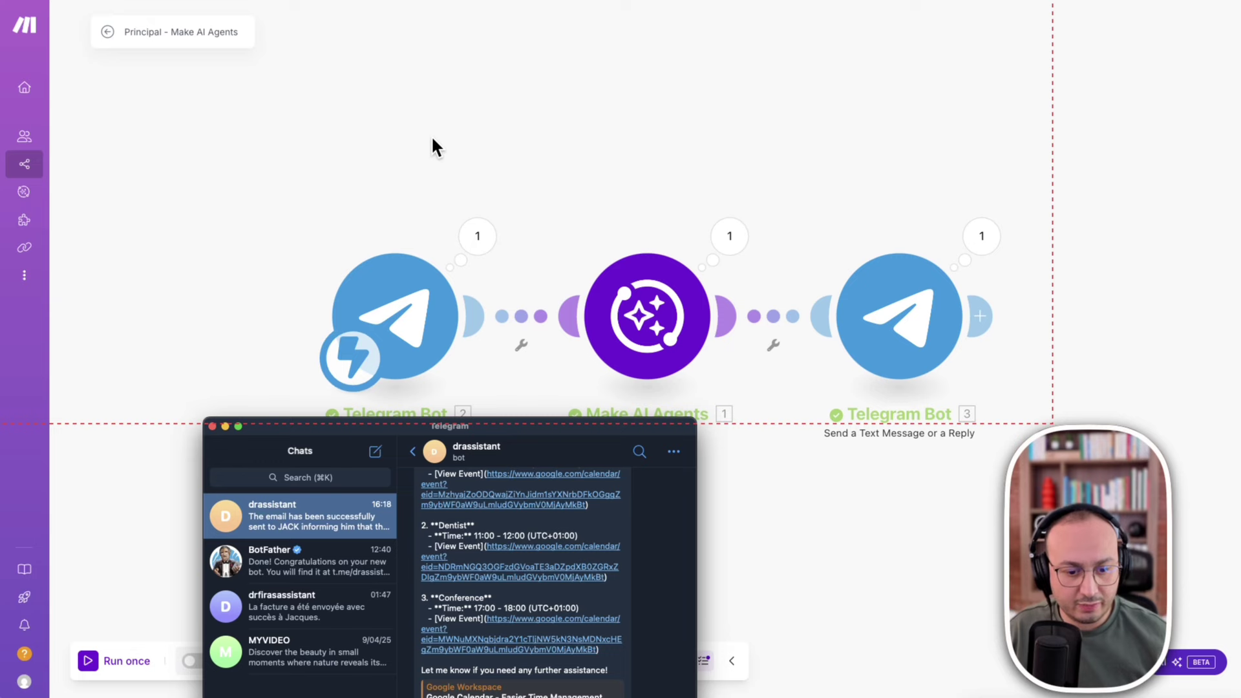
drag(381, 434, 360, 136)
click(733, 325)
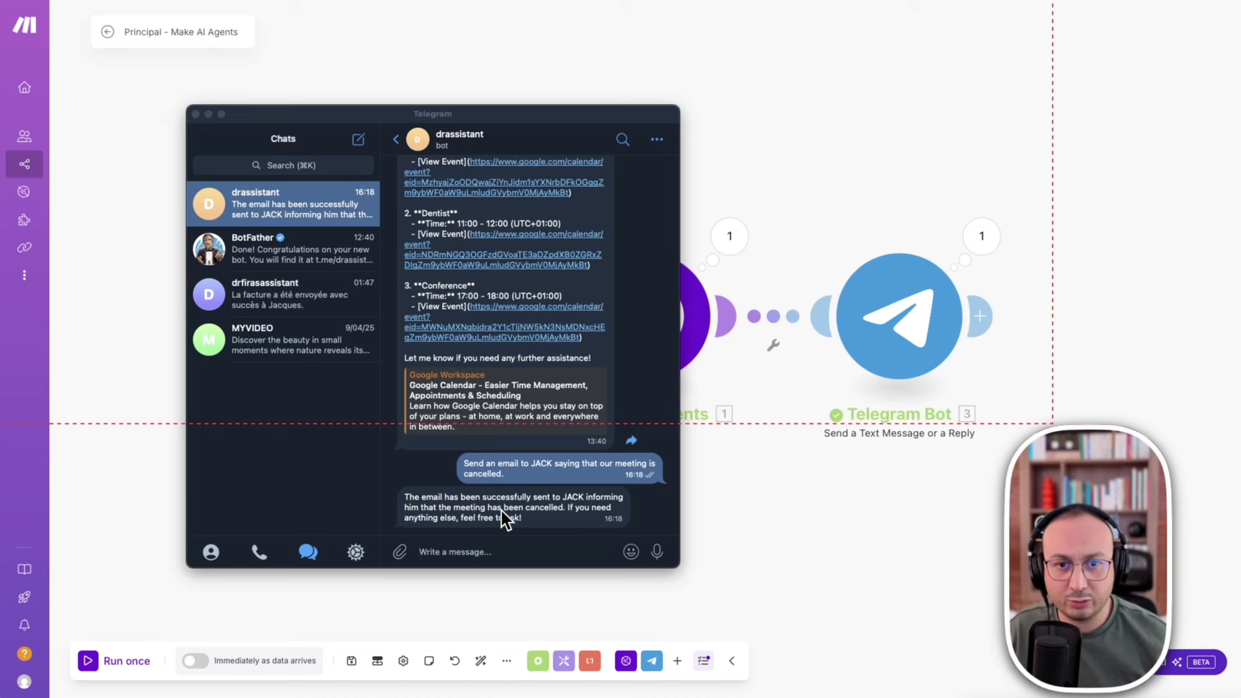
click(504, 517)
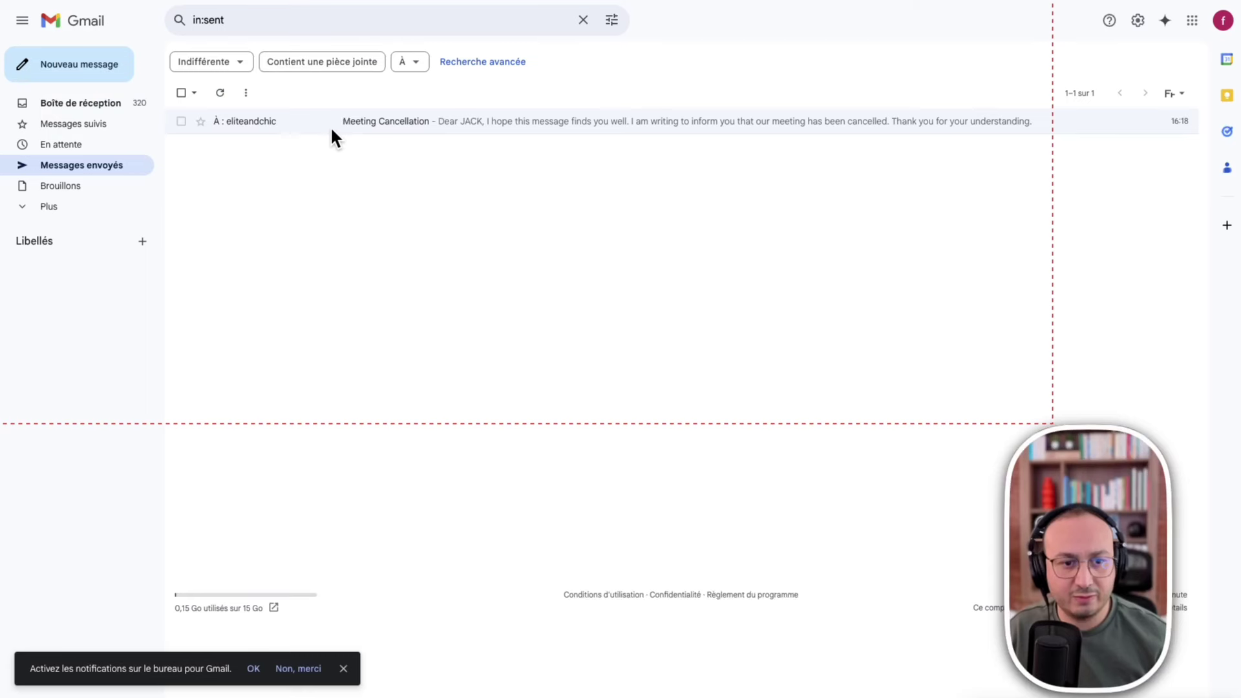
click(431, 123)
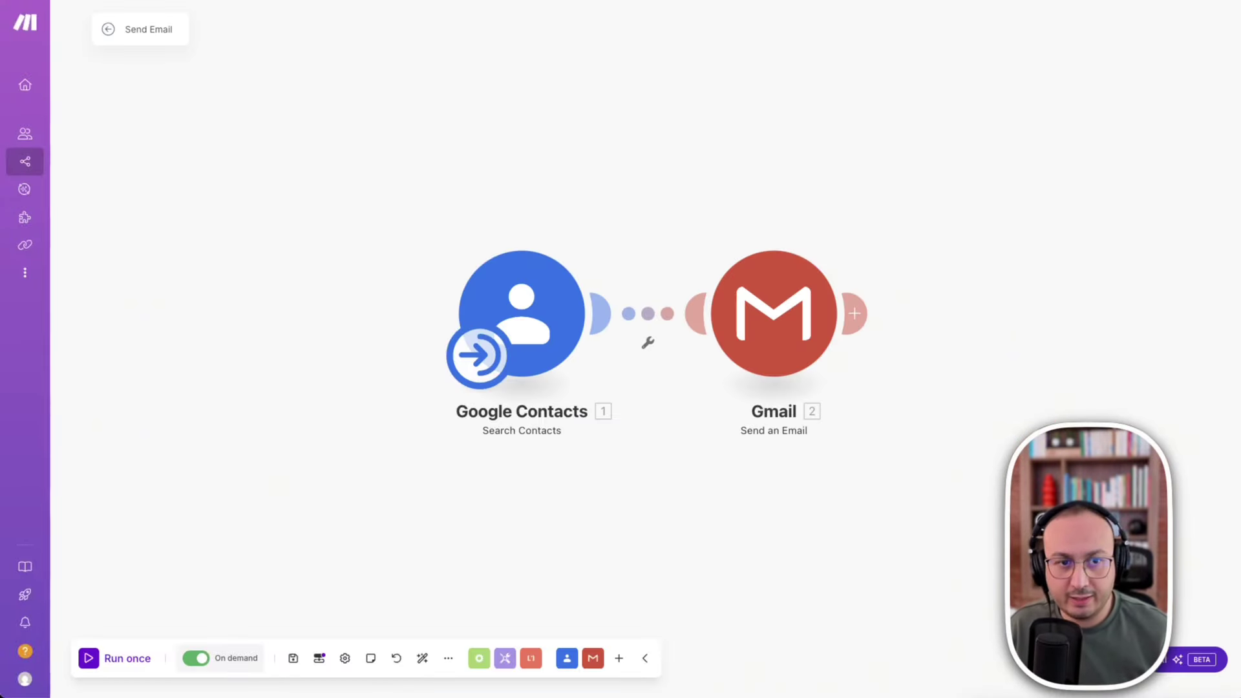
Switch to the Send Email scenario in Make and open its latest successful run from the history.
click(113, 30)
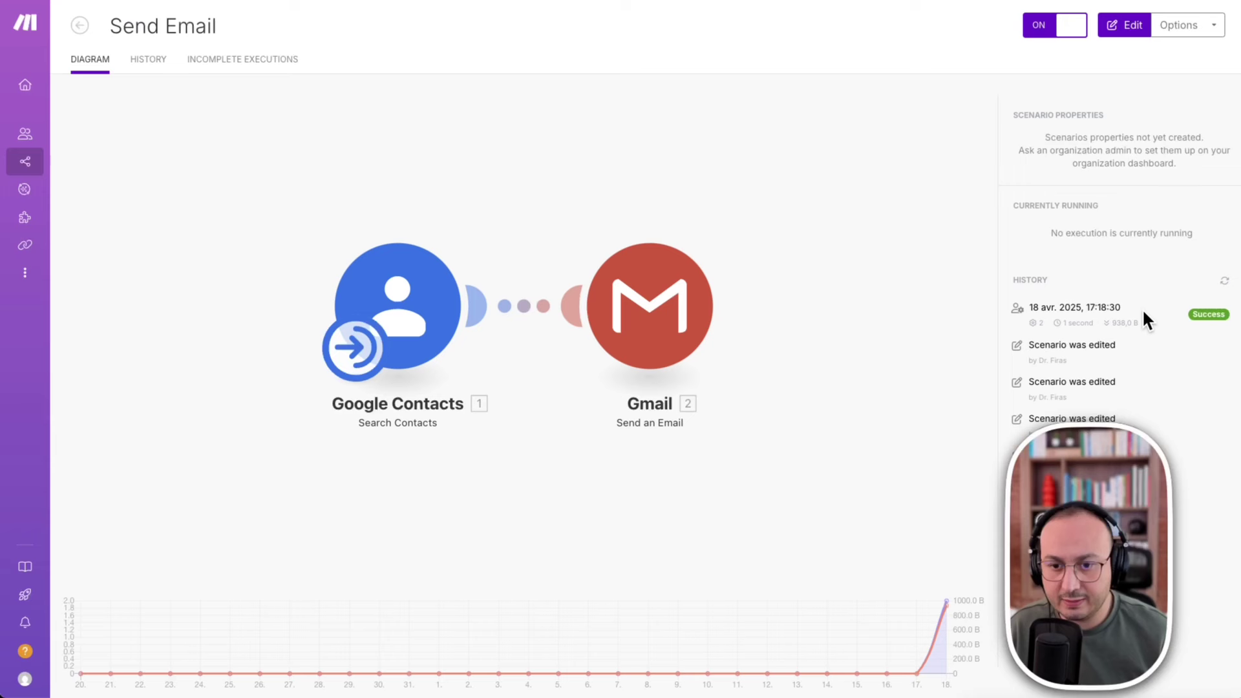
click(1083, 313)
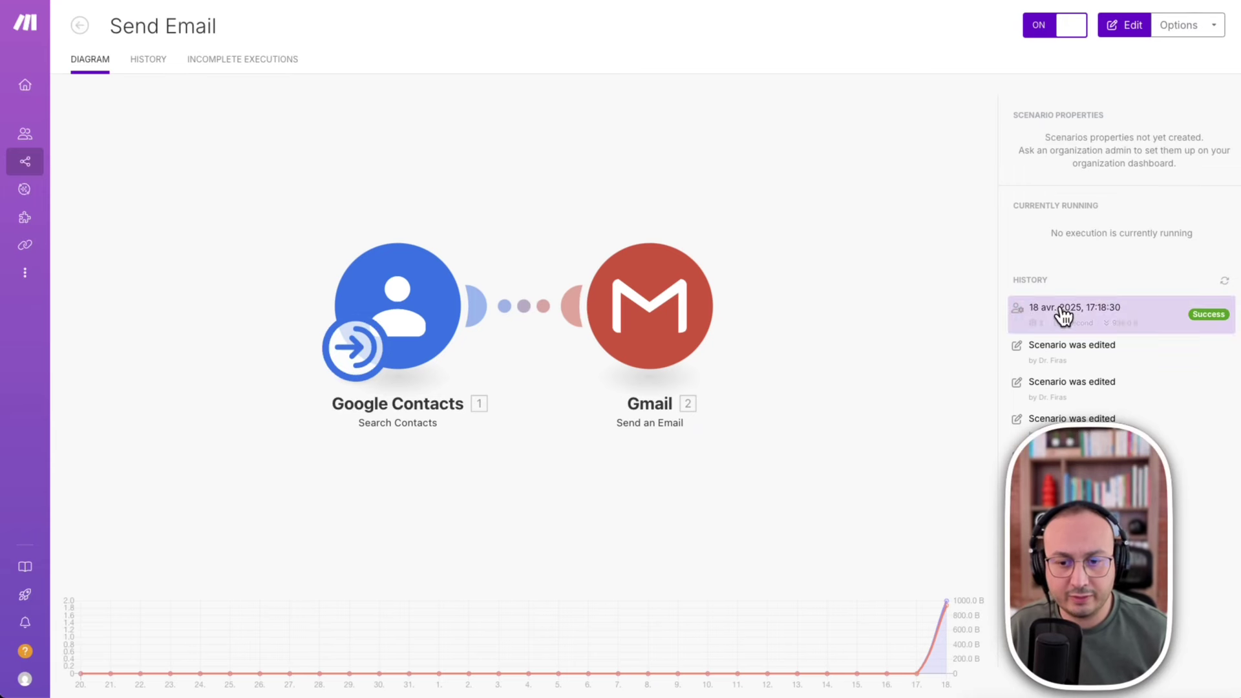
click(1068, 309)
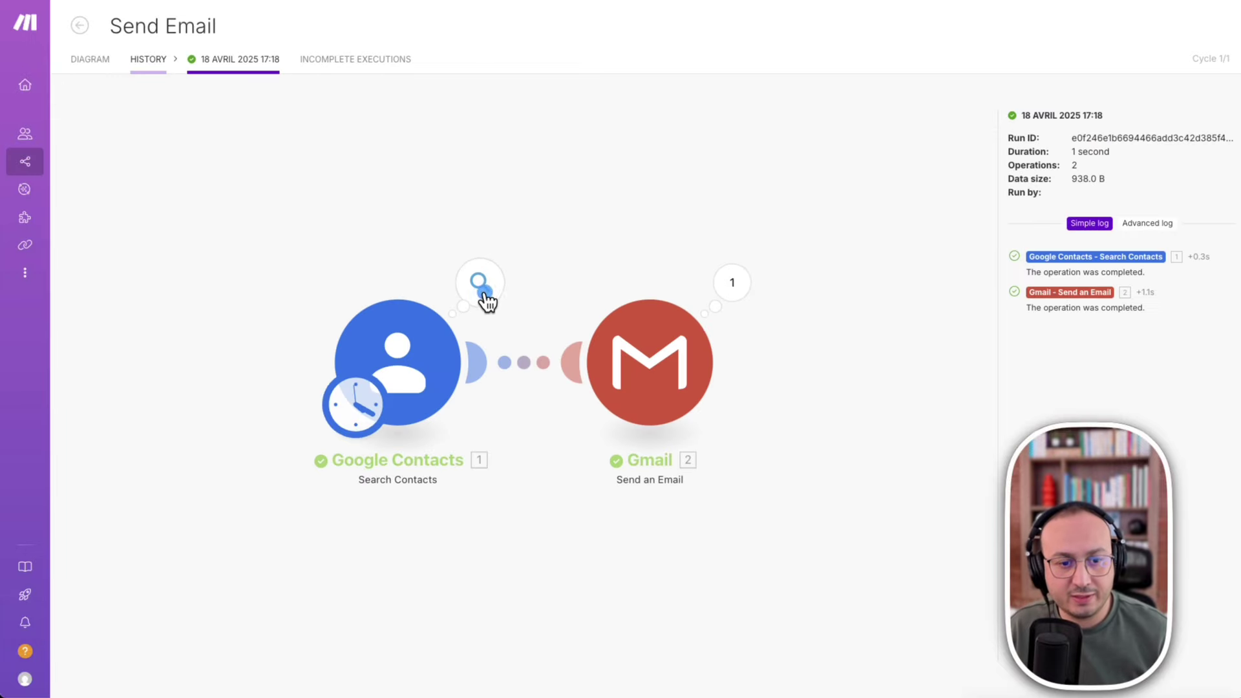
Examine the Google Contacts module's input and output for that run, expanding the contact's email addresses.
click(481, 295)
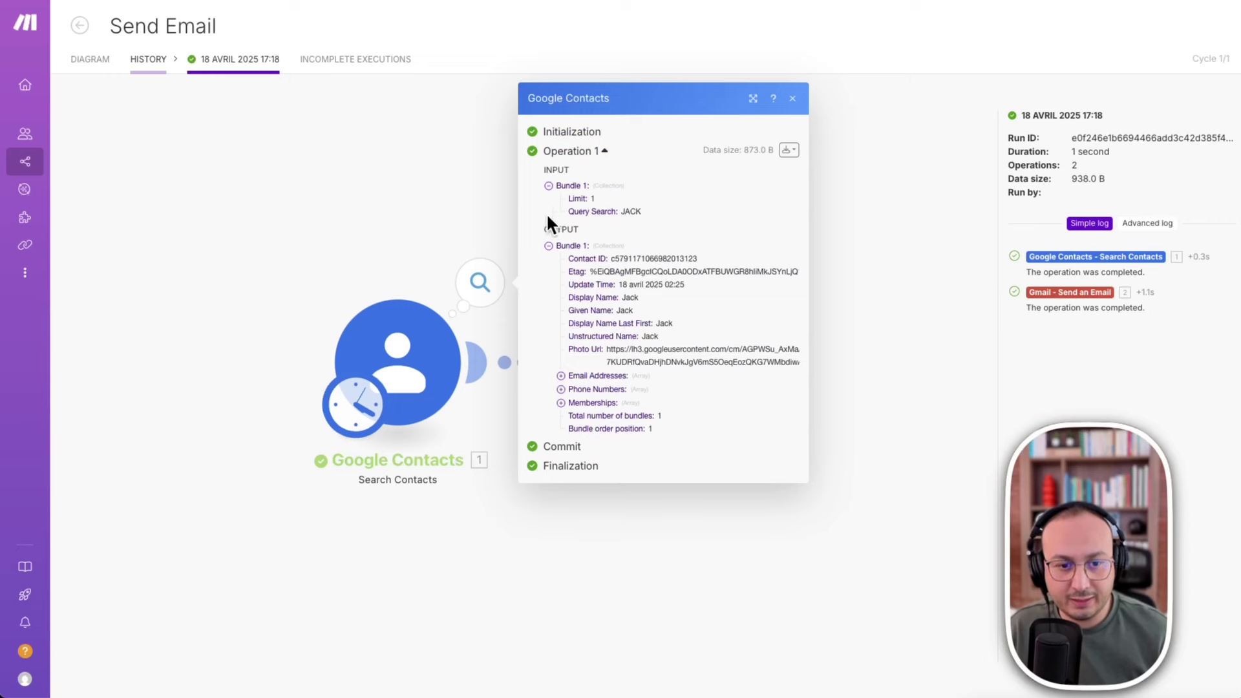
mouse_move(548, 133)
mouse_down()
mouse_move(540, 318)
mouse_move(613, 362)
mouse_up()
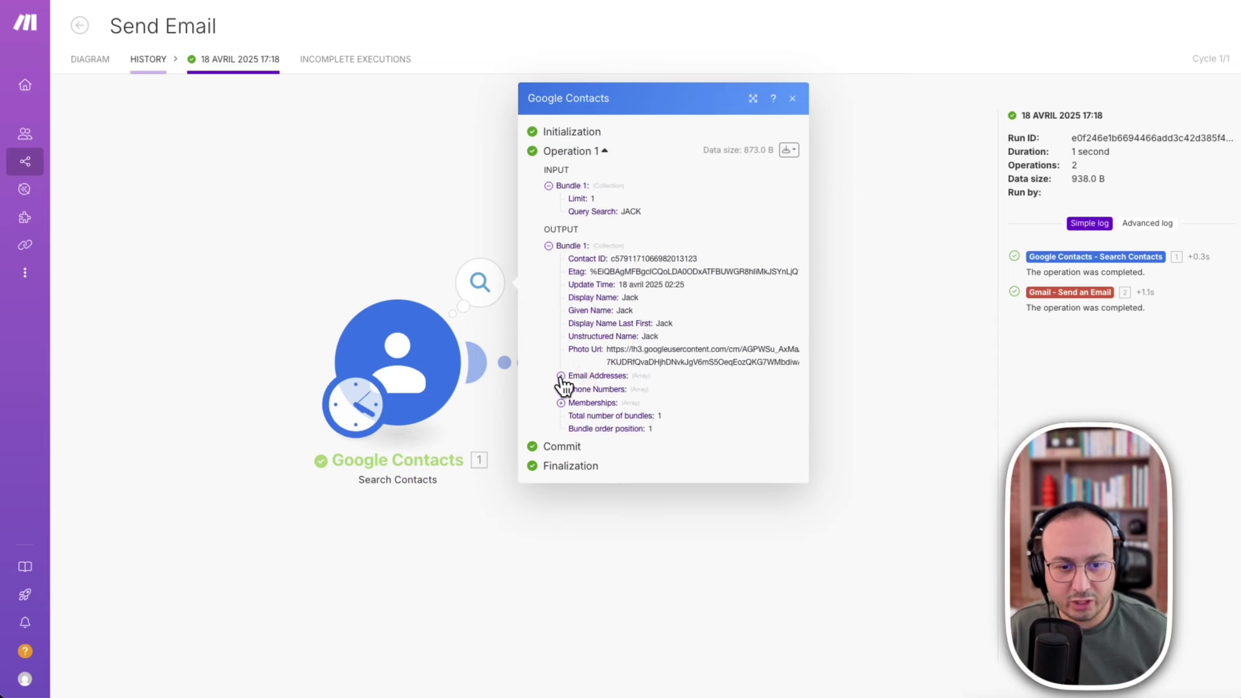
click(602, 375)
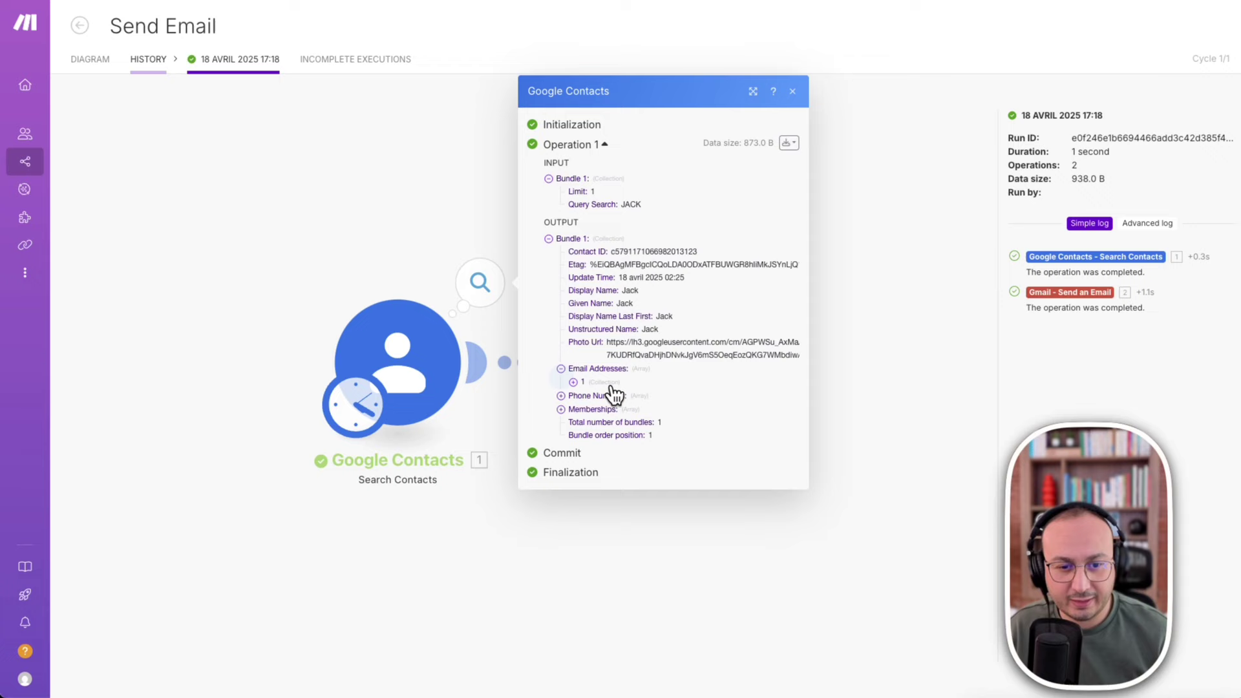
click(573, 382)
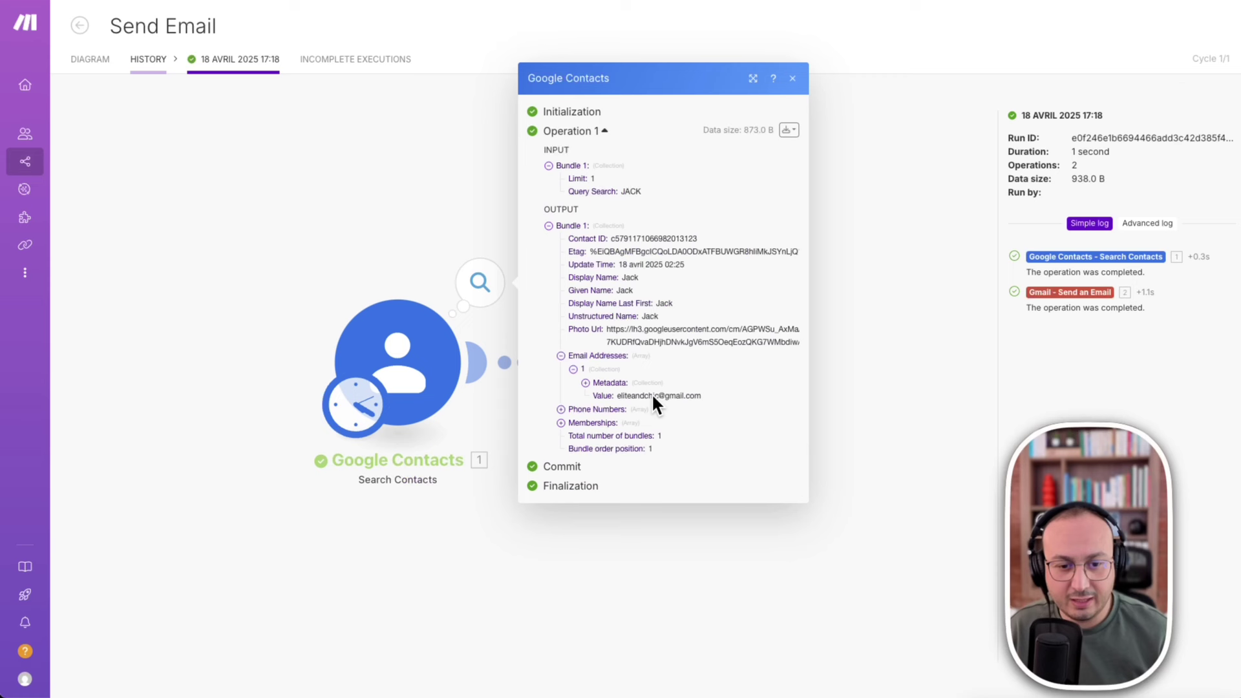
click(792, 78)
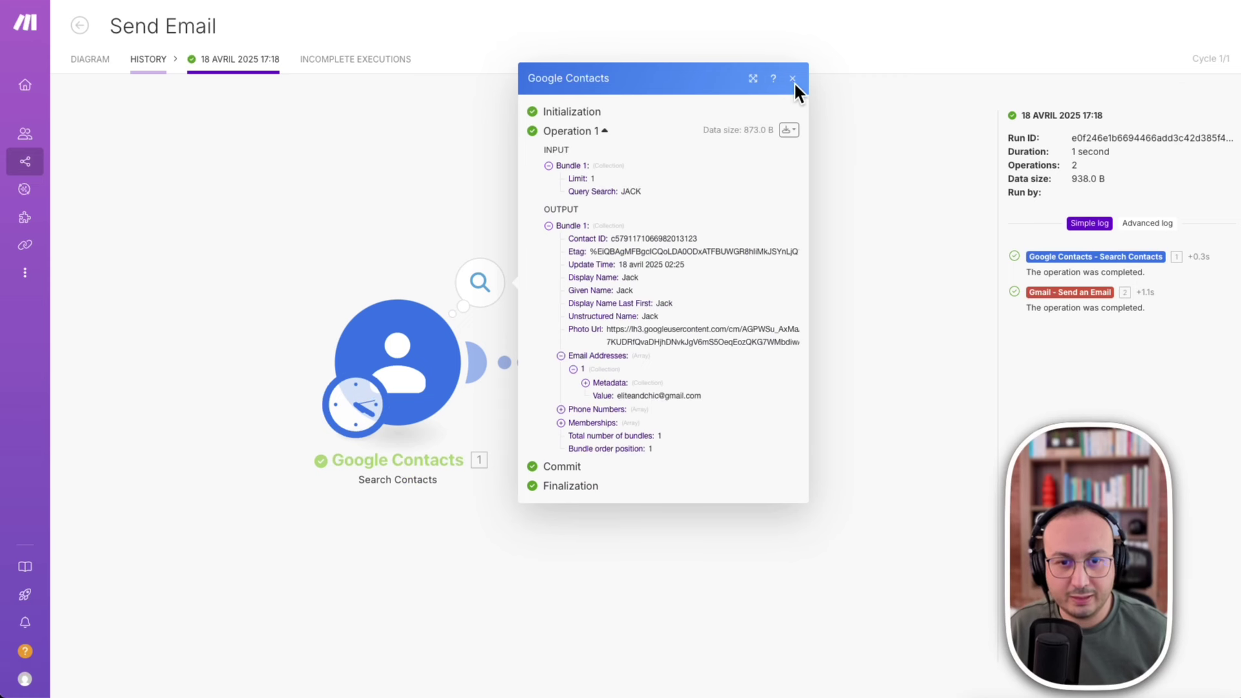
click(793, 79)
click(795, 78)
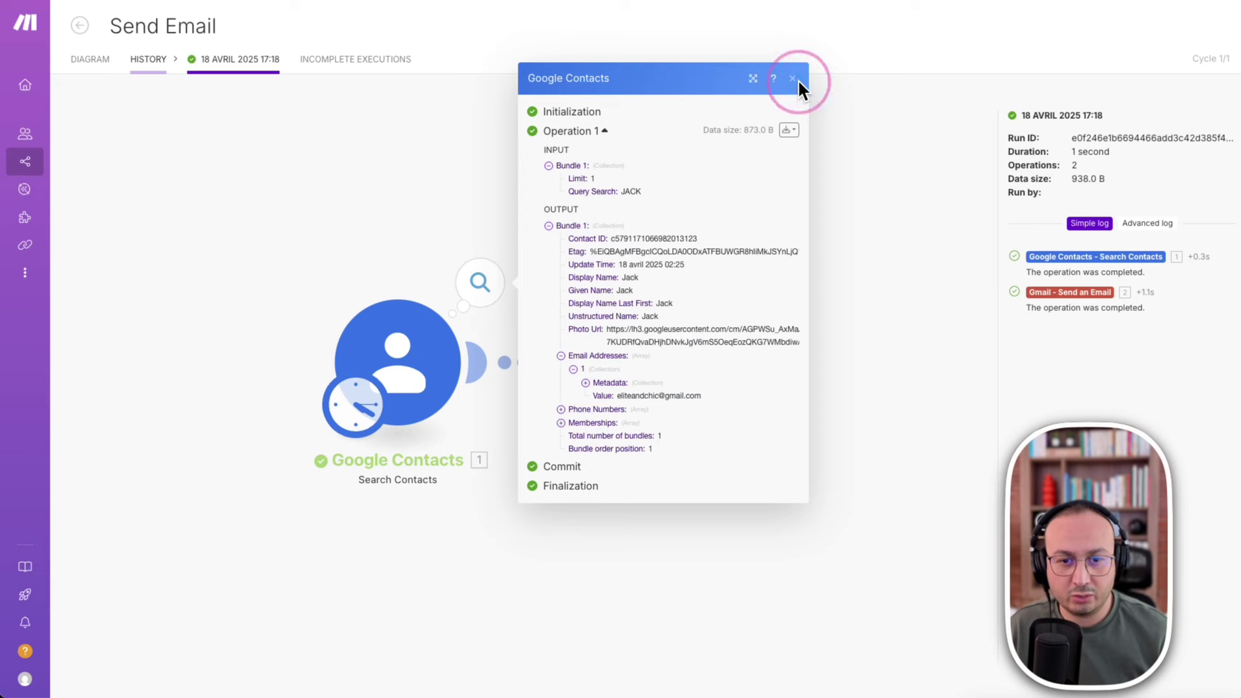
click(879, 127)
click(871, 158)
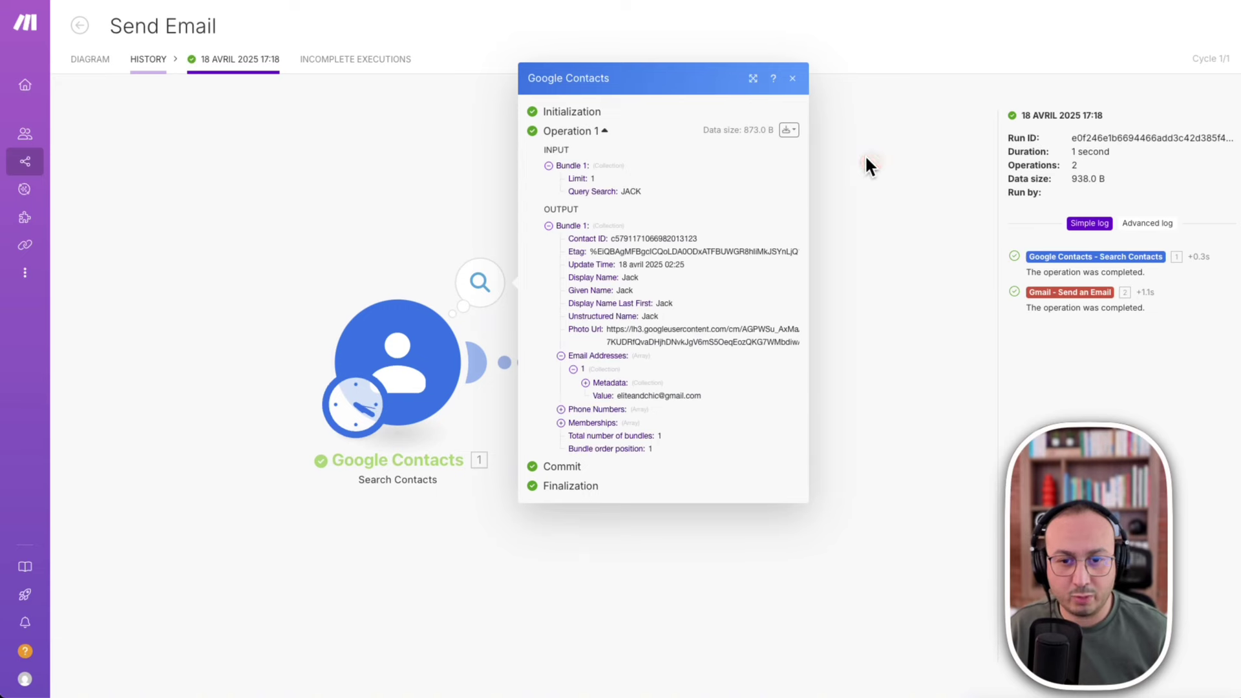
click(874, 210)
Examine the Gmail module's input for that run, expanding the To and Blind copy recipient entries.
click(743, 283)
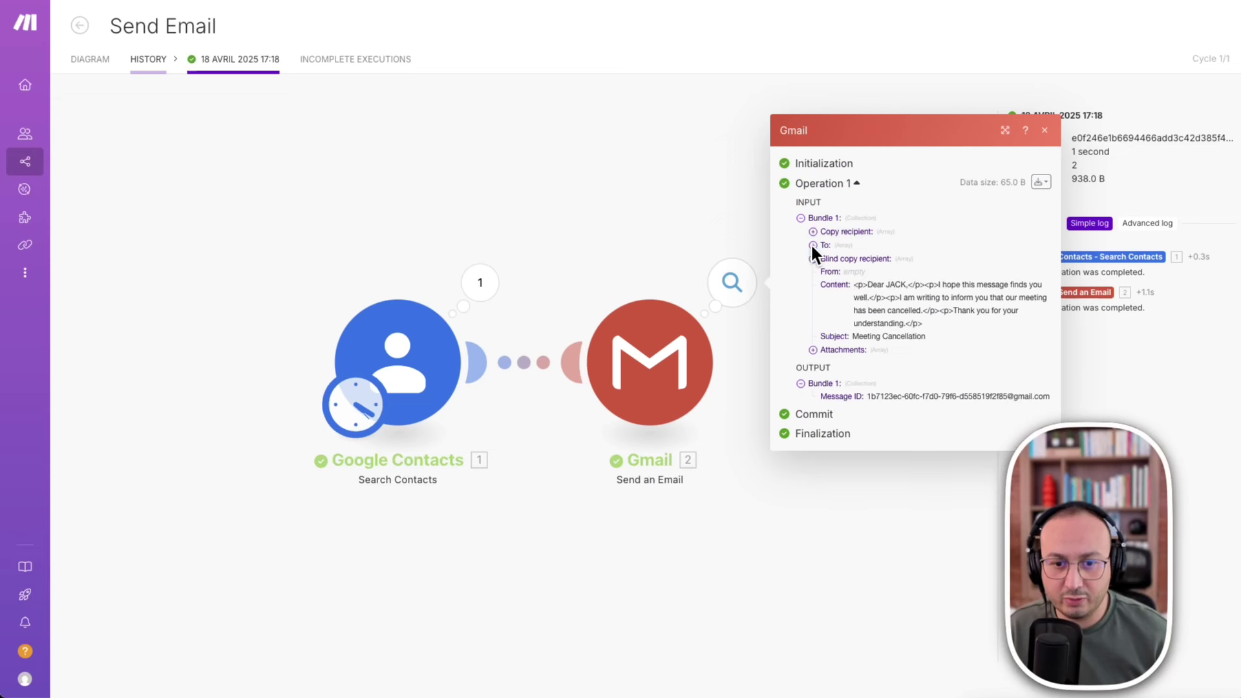
click(812, 245)
triple_click(813, 245)
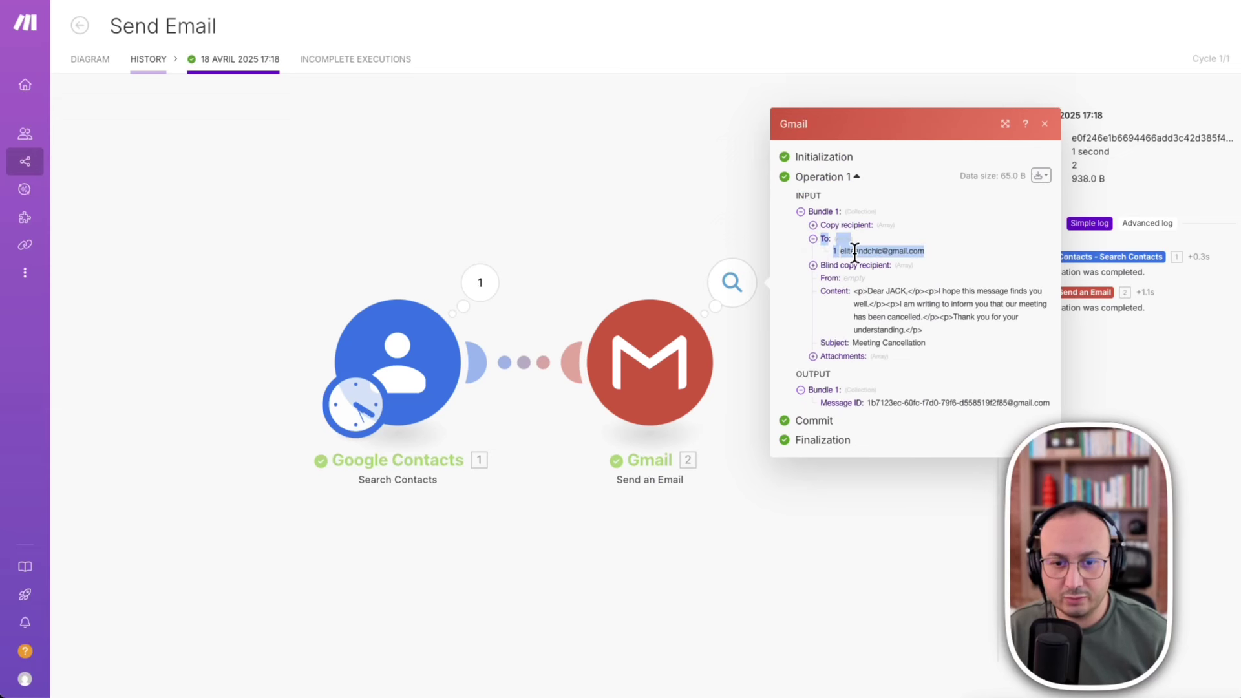
click(814, 265)
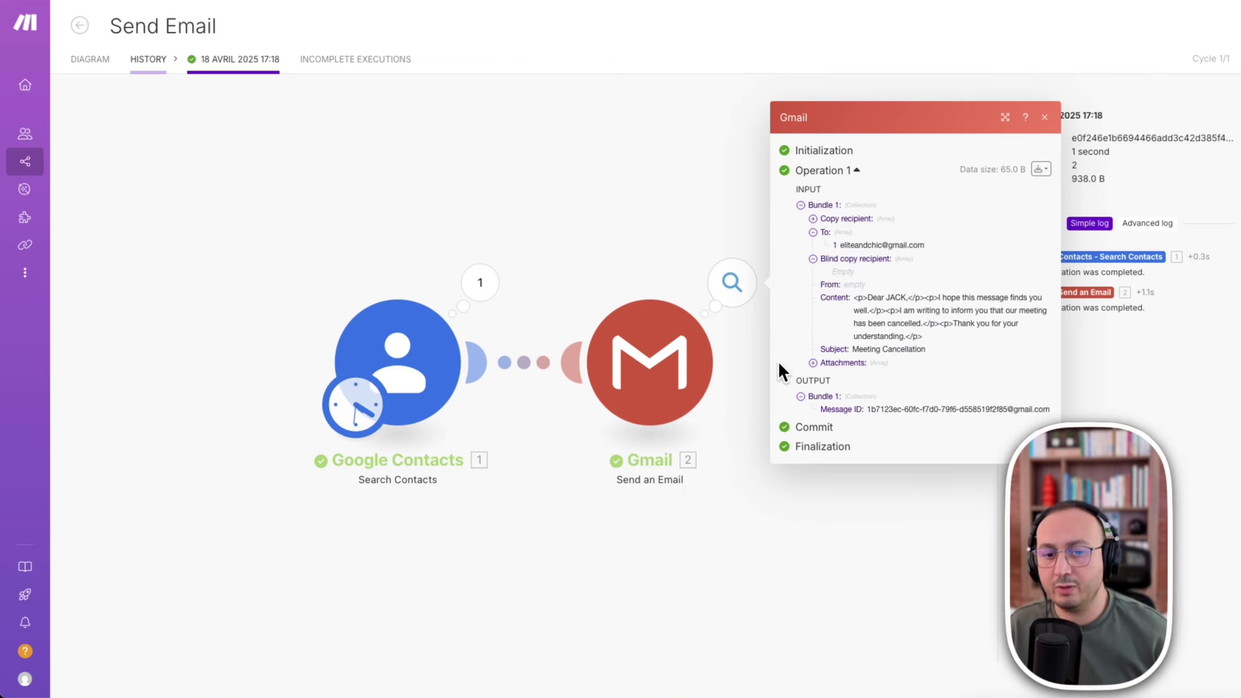
click(564, 178)
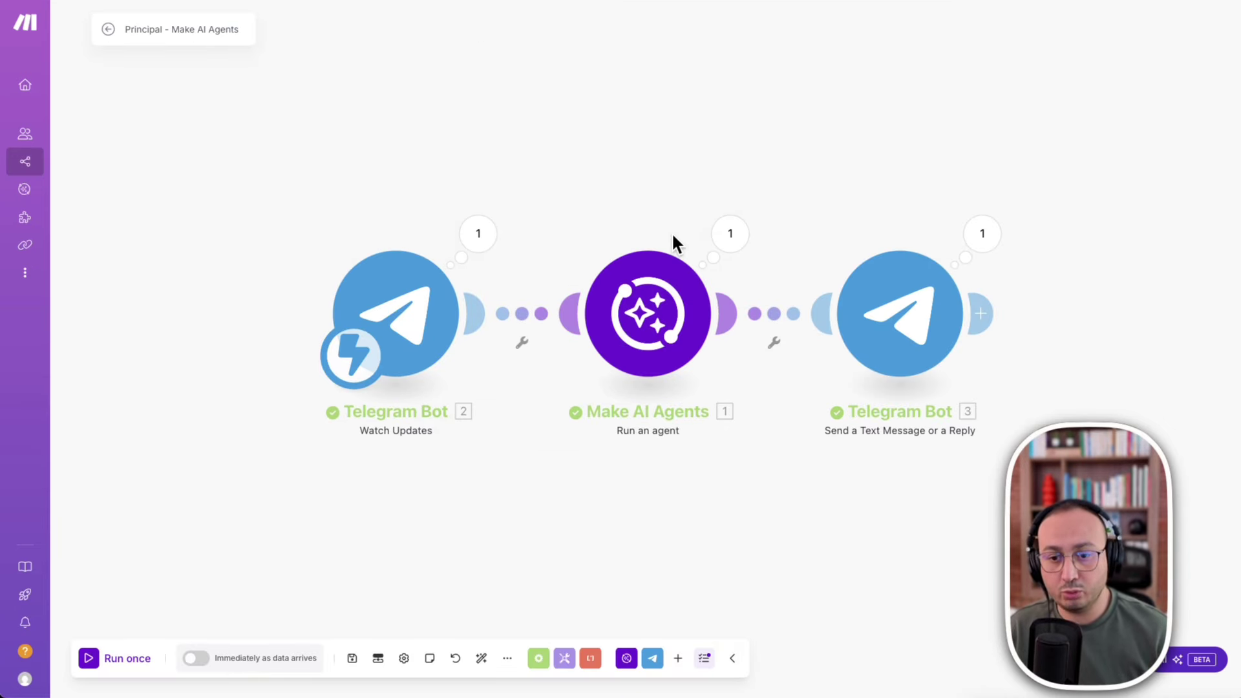
drag(660, 238, 559, 92)
drag(684, 310, 780, 96)
drag(643, 311, 570, 424)
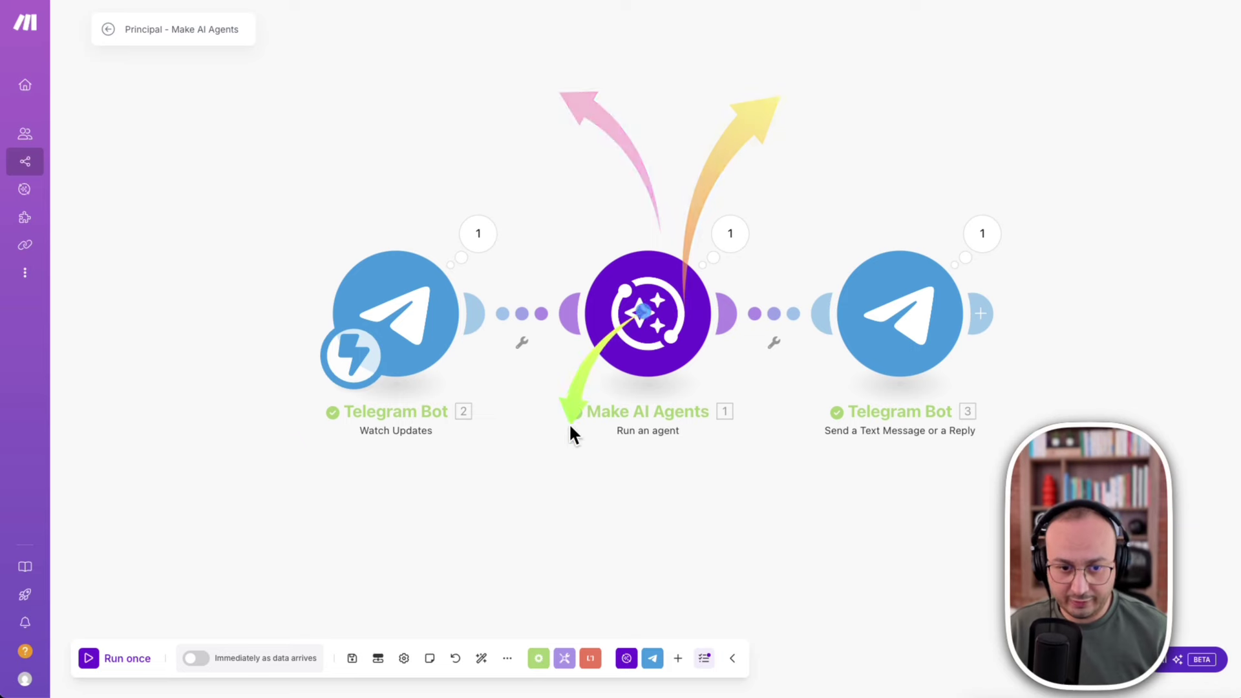
mouse_move(650, 397)
mouse_down()
mouse_move(642, 572)
mouse_move(822, 582)
mouse_up()
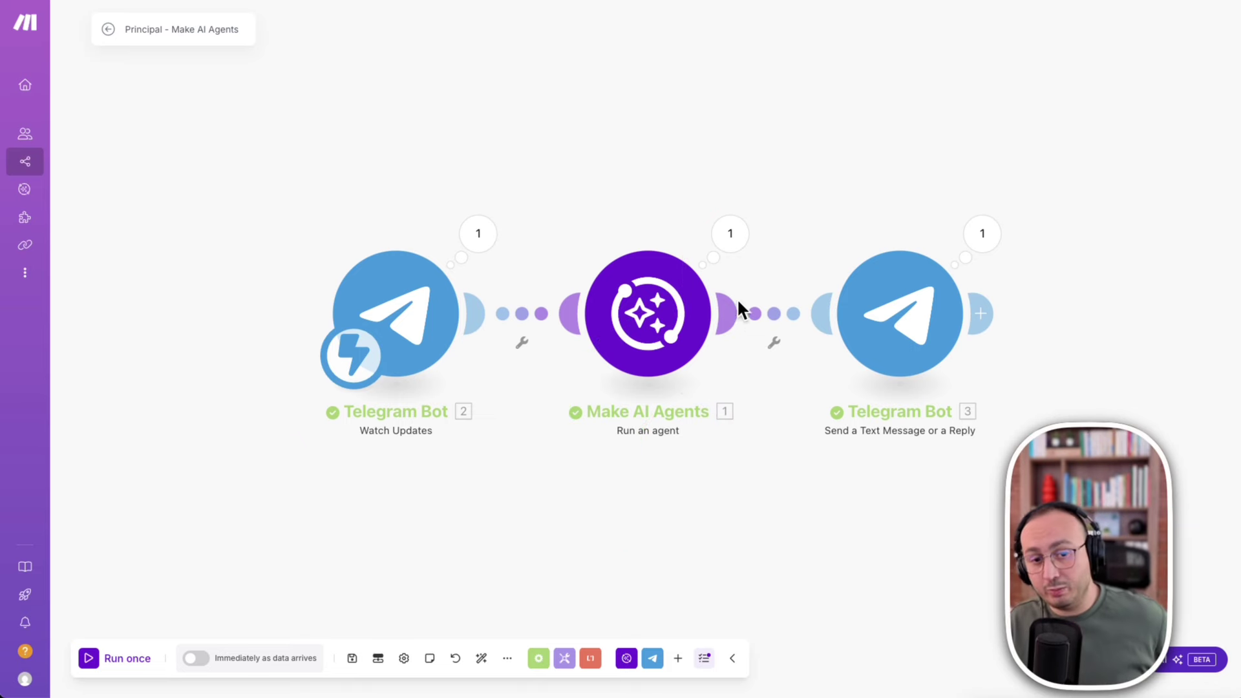
drag(696, 201, 773, 93)
mouse_move(674, 200)
mouse_down()
mouse_move(672, 81)
mouse_move(604, 27)
mouse_up()
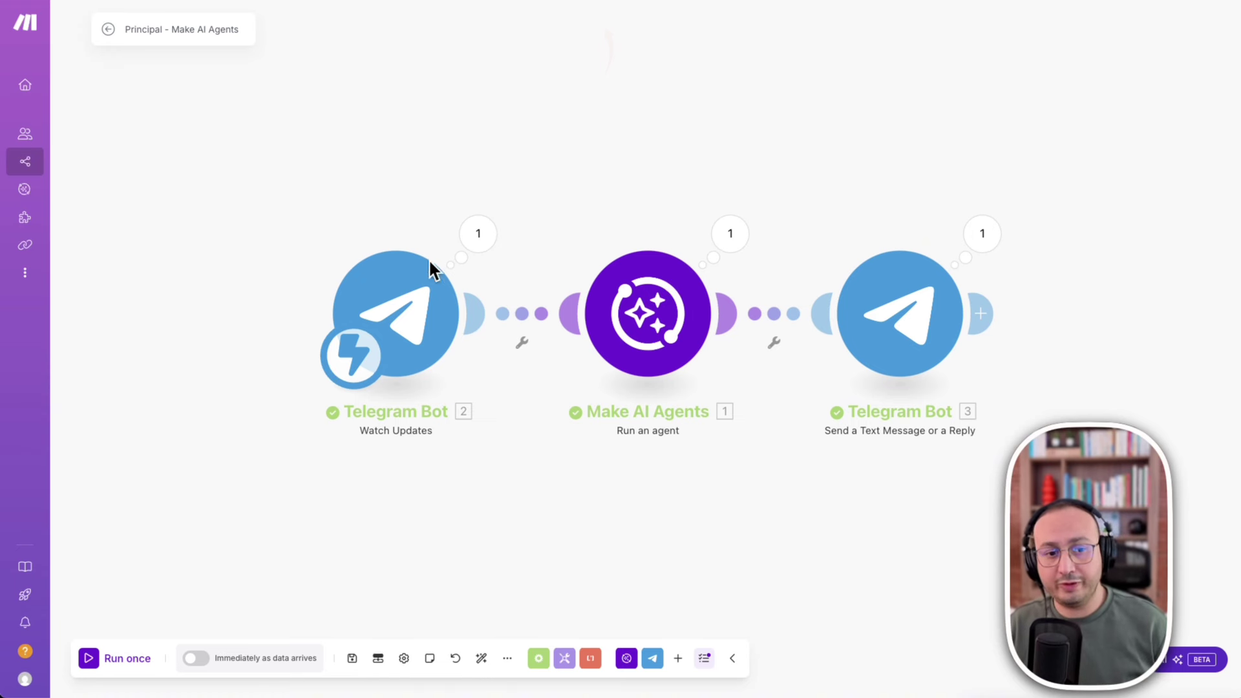
drag(175, 129, 352, 259)
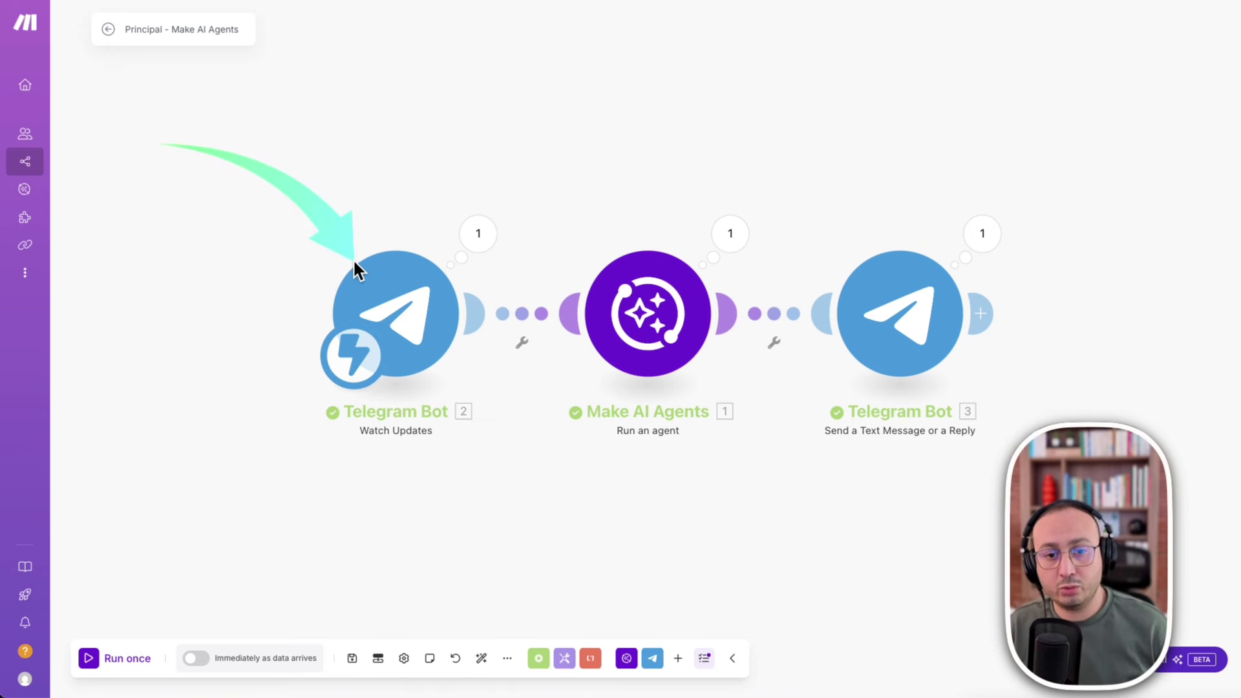
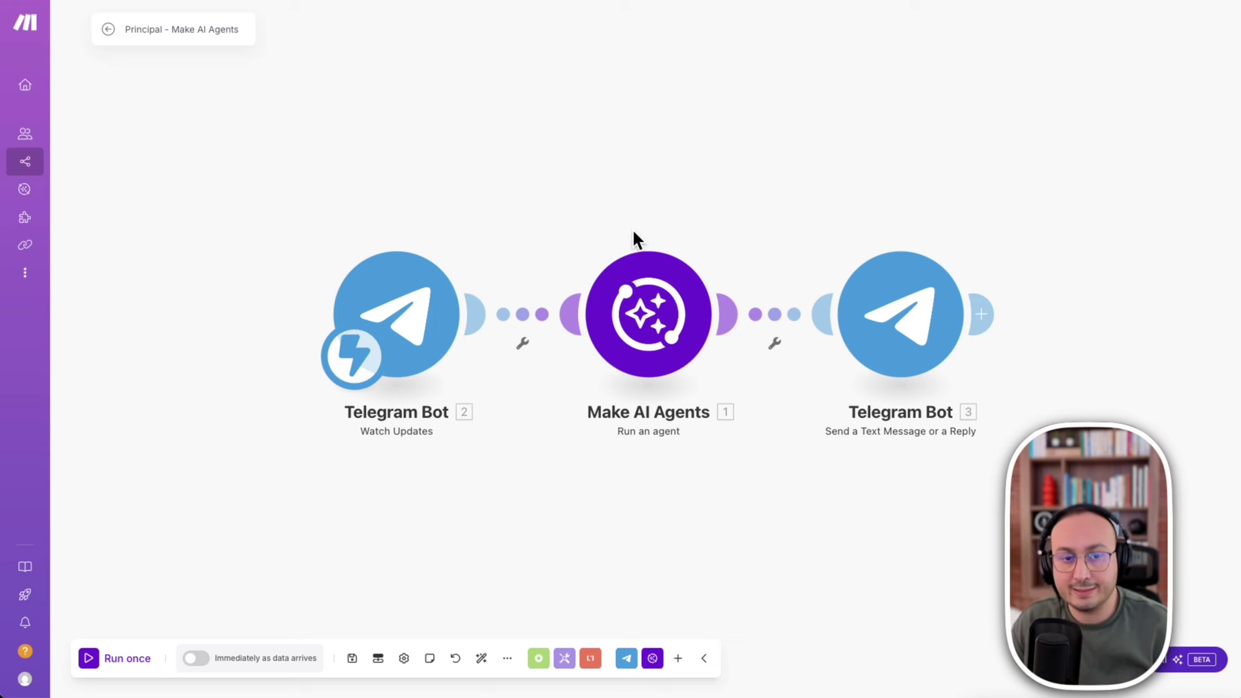
In the Principal scenario, move the Telegram Bot Watch Updates module away from Make AI Agents and unlink the two modules.
drag(416, 318, 204, 320)
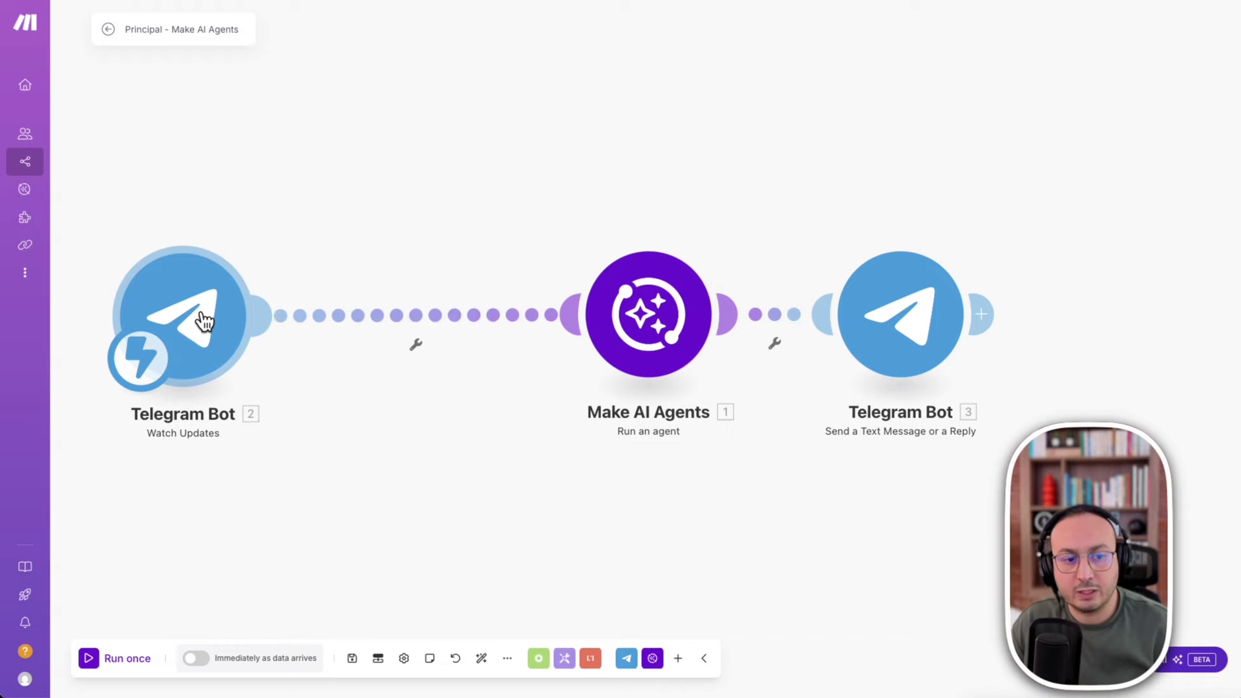
right_click(421, 315)
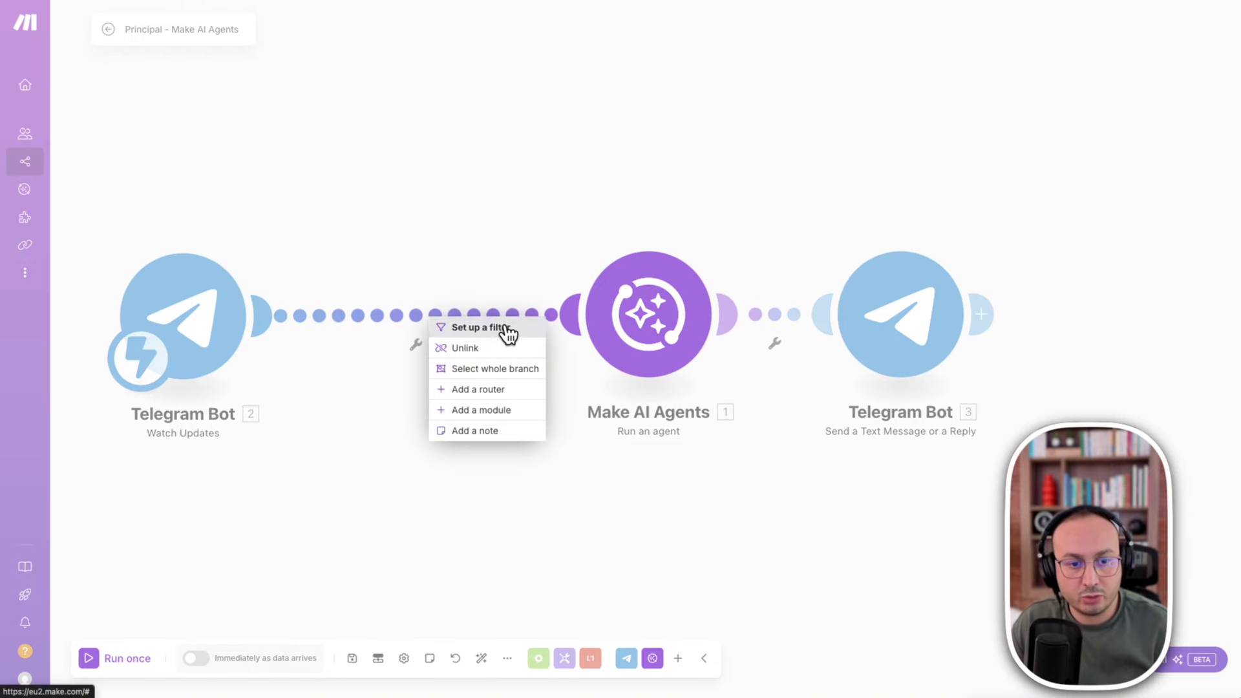
click(478, 327)
click(680, 430)
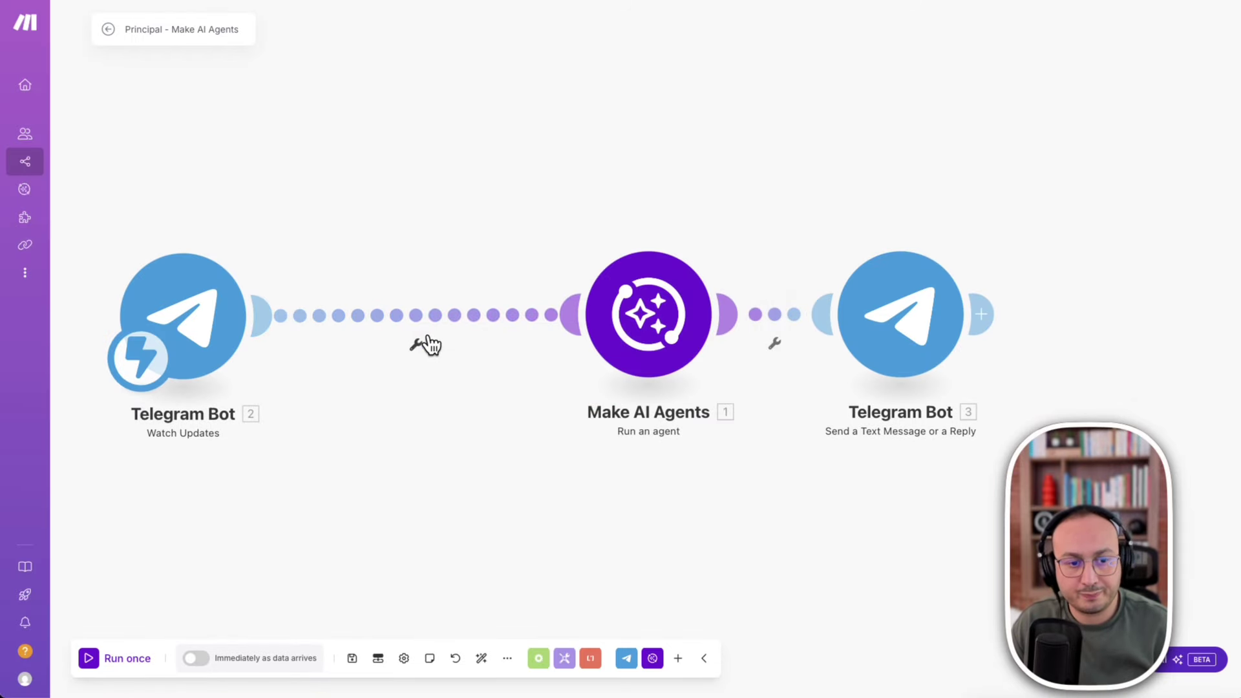
right_click(417, 315)
click(445, 353)
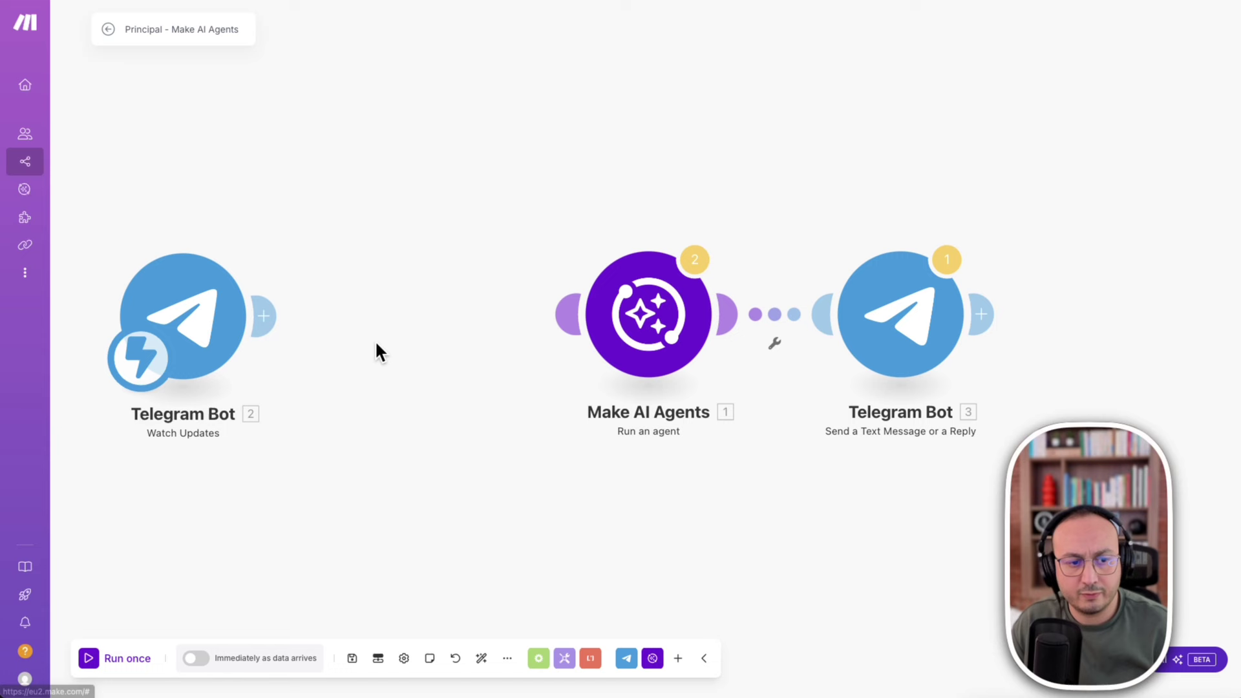
Add a Router after the Telegram Bot Watch Updates module and move its first route's empty module upward.
click(274, 315)
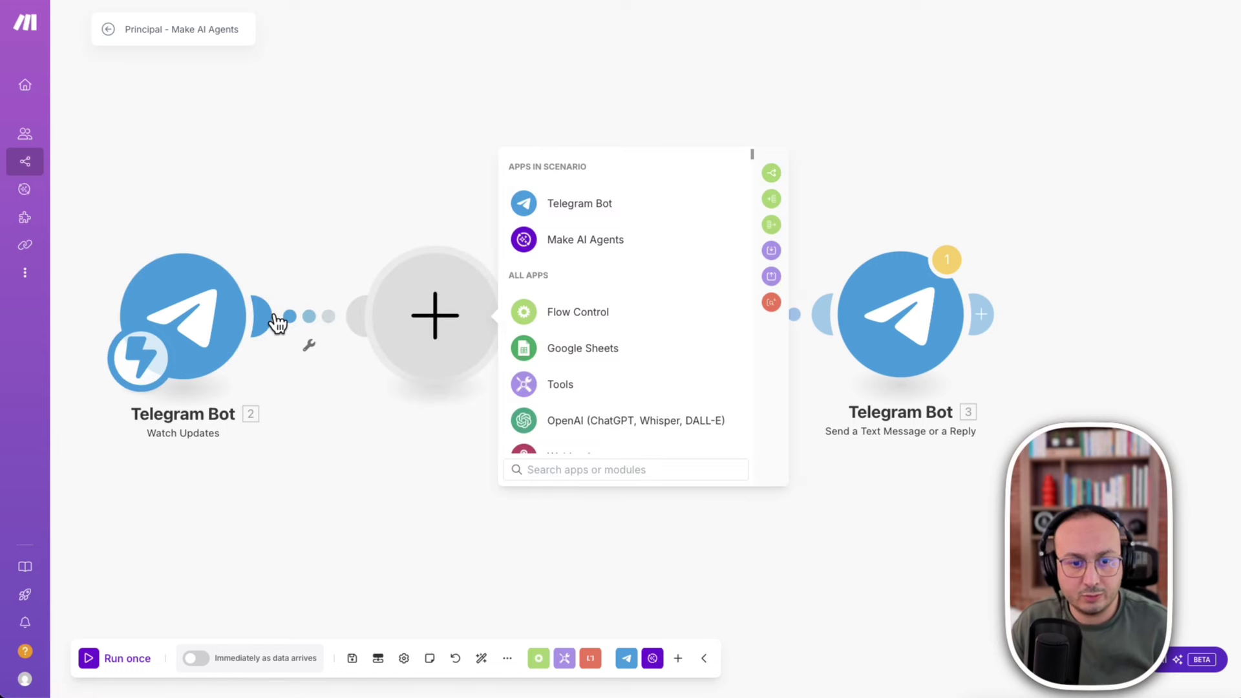
text(rou)
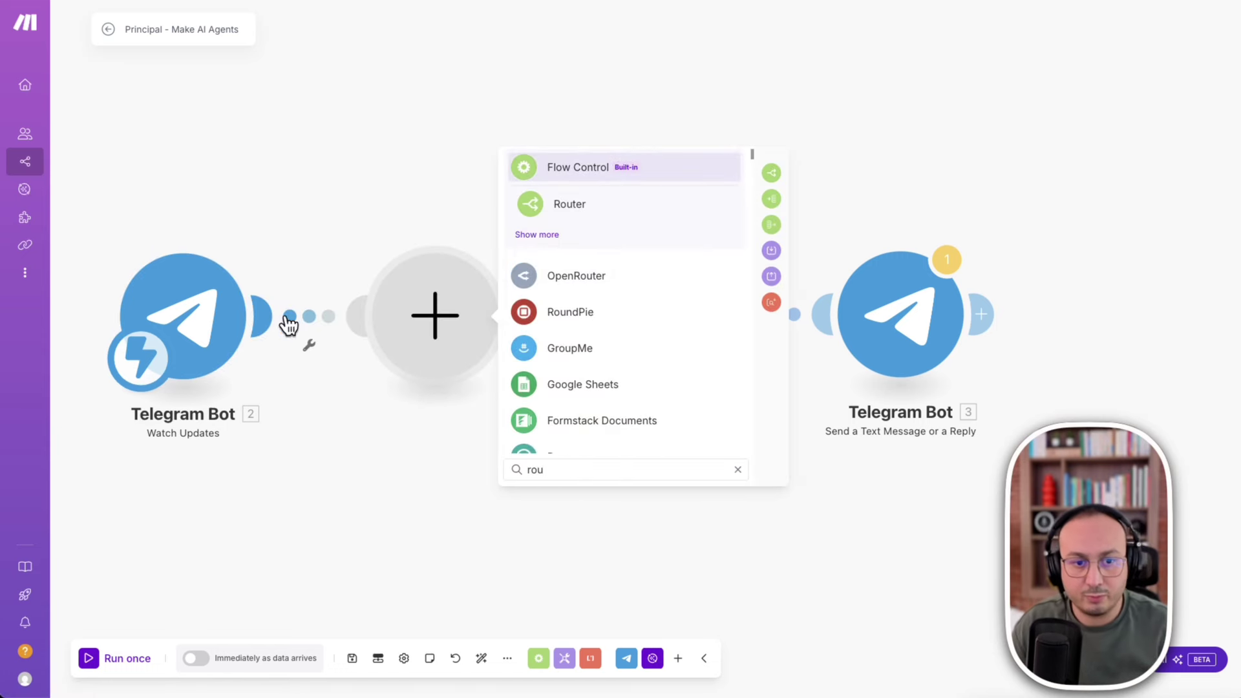
click(554, 207)
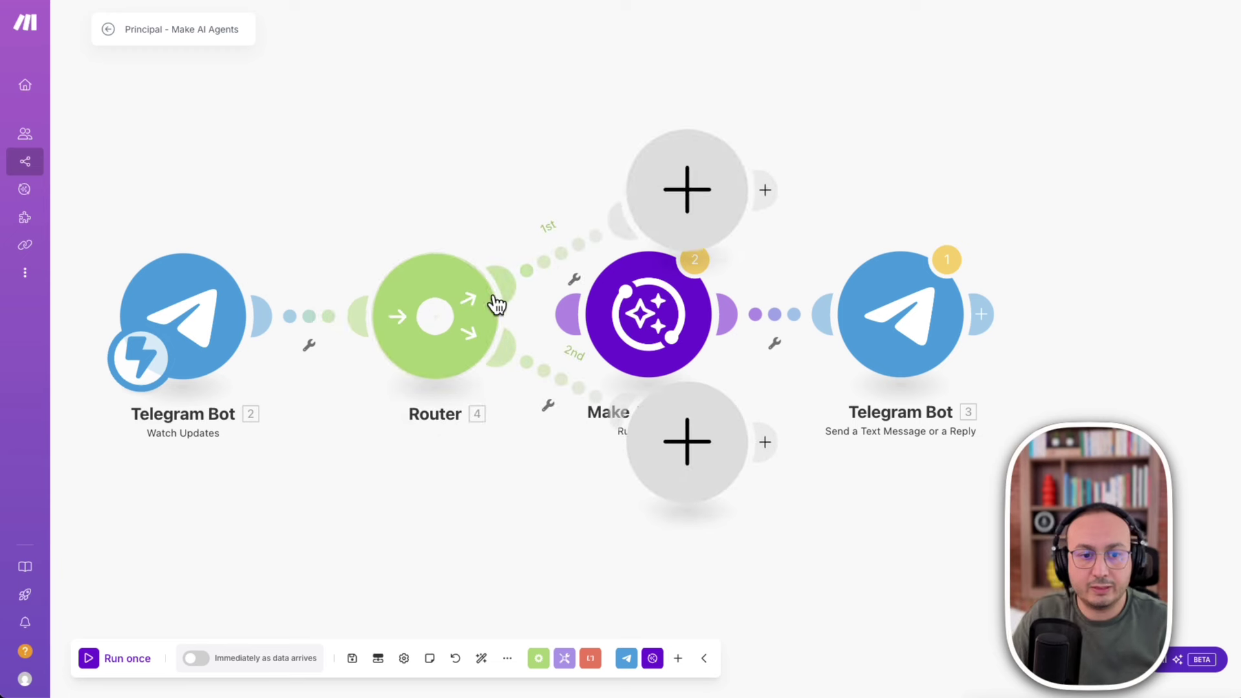
drag(577, 116, 583, 97)
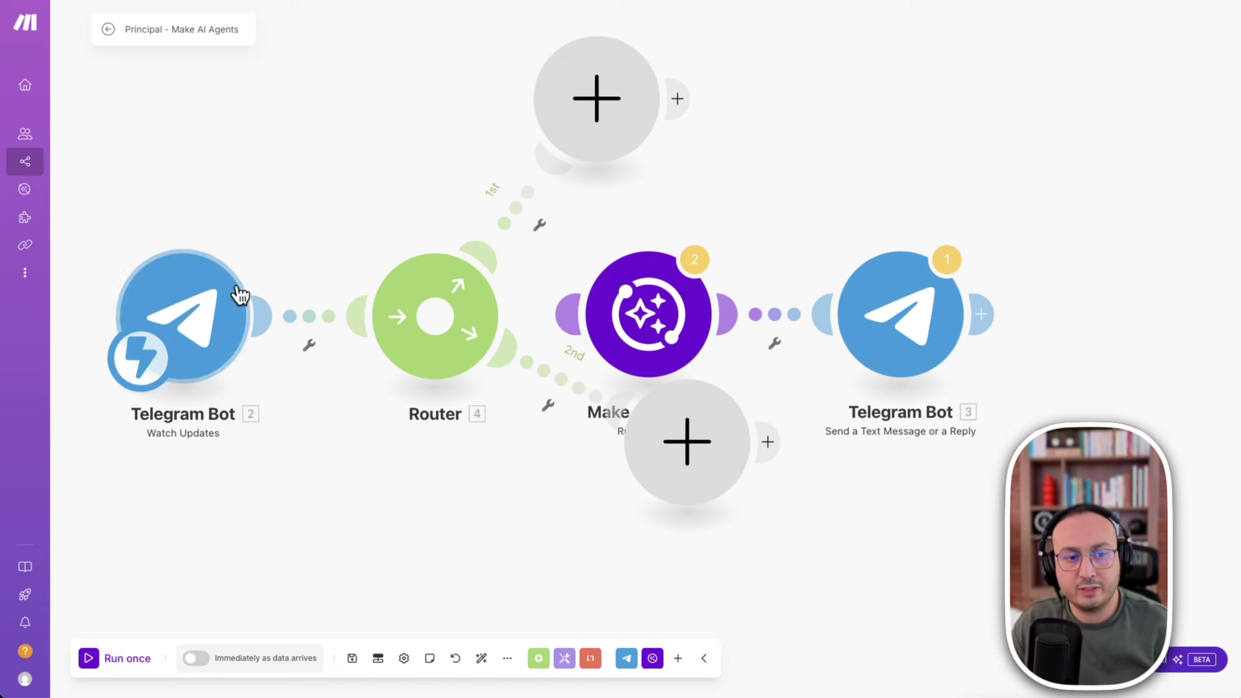
click(498, 189)
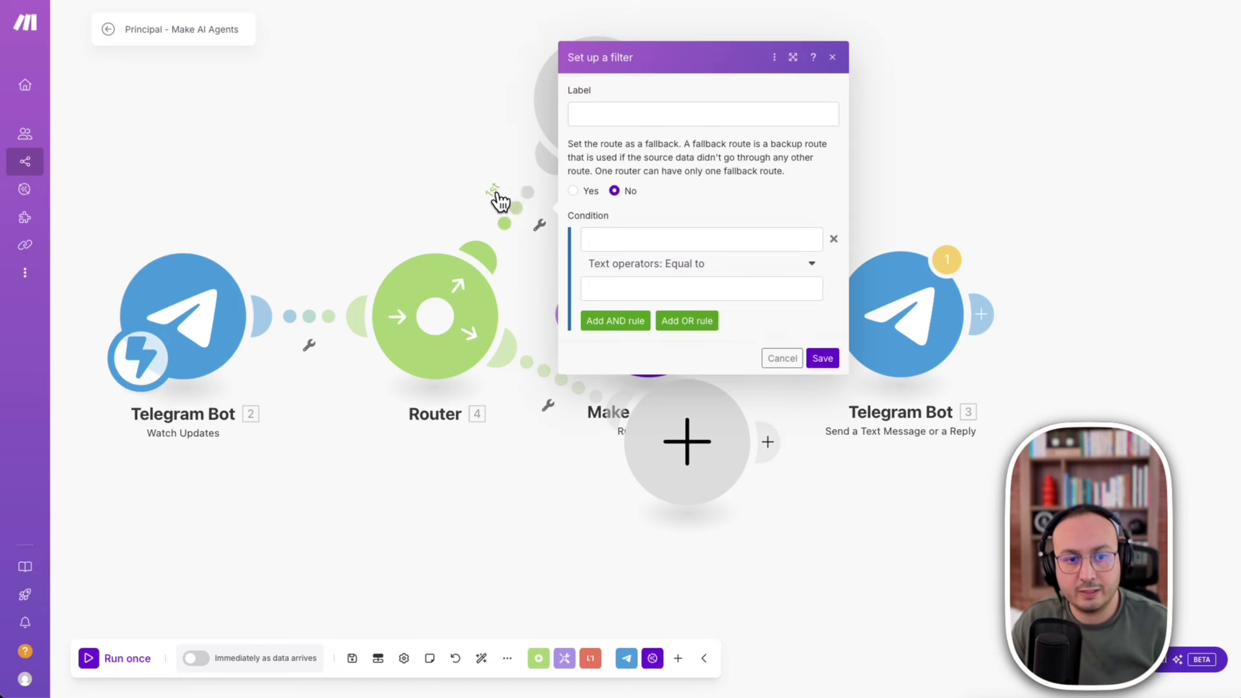
click(627, 117)
text(Filter voice)
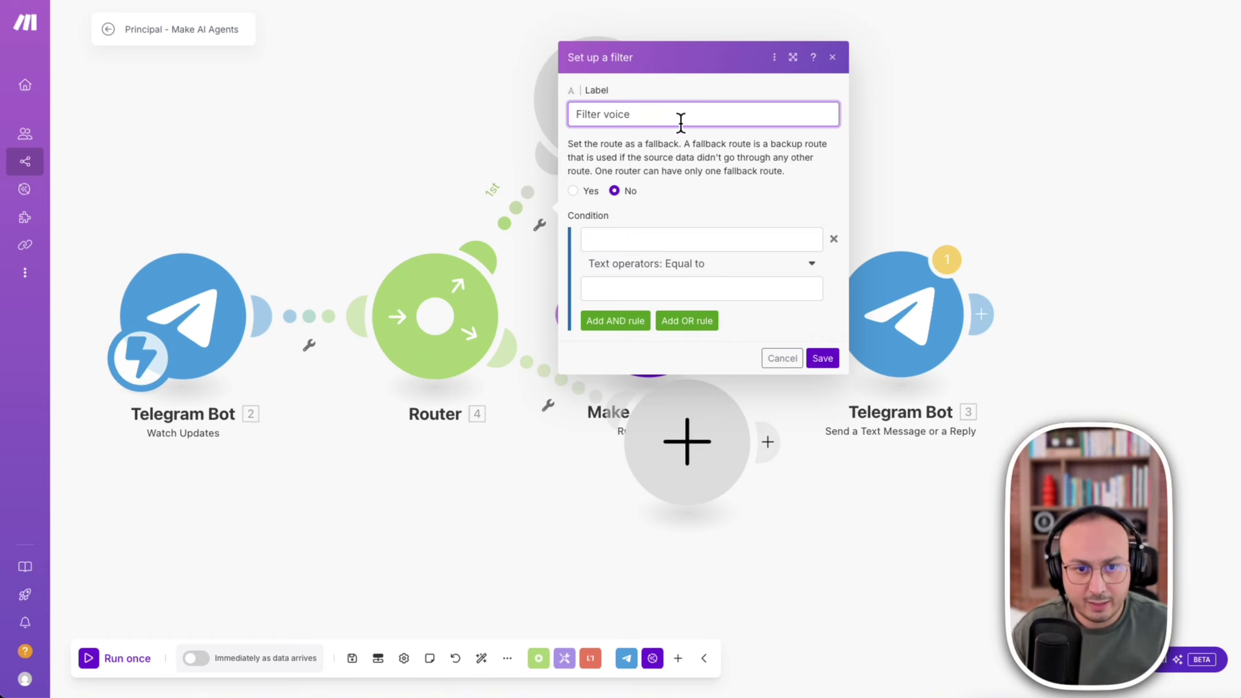
click(621, 239)
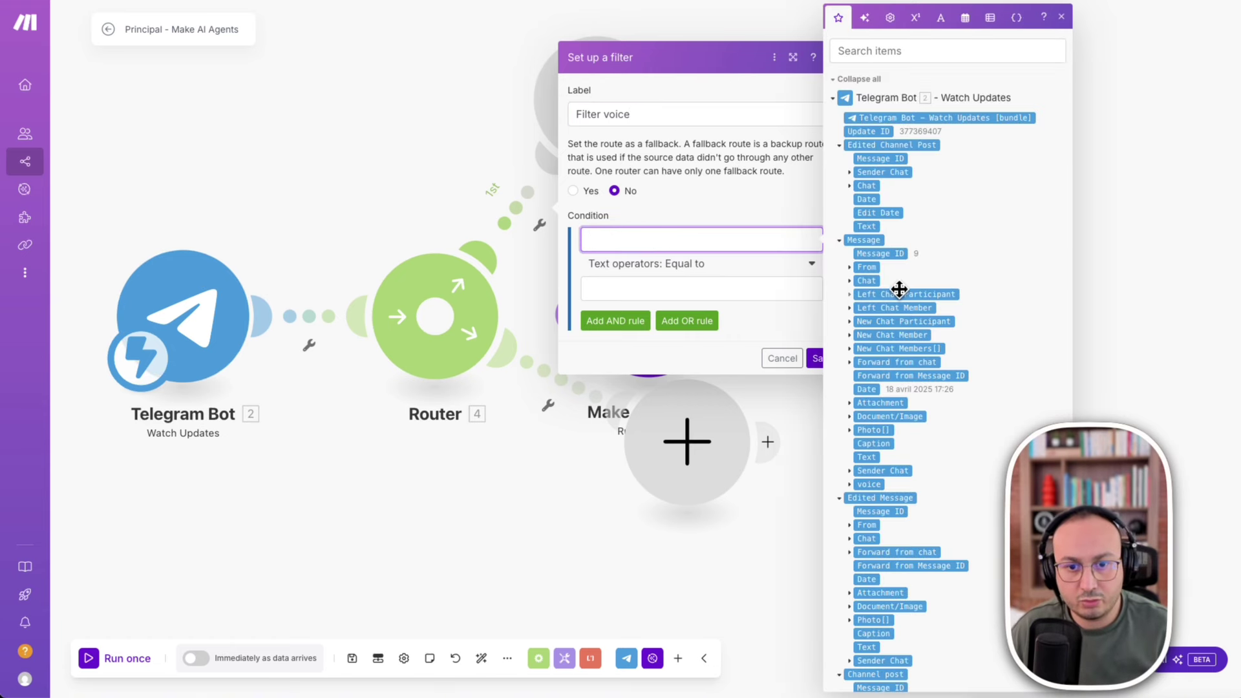
click(867, 485)
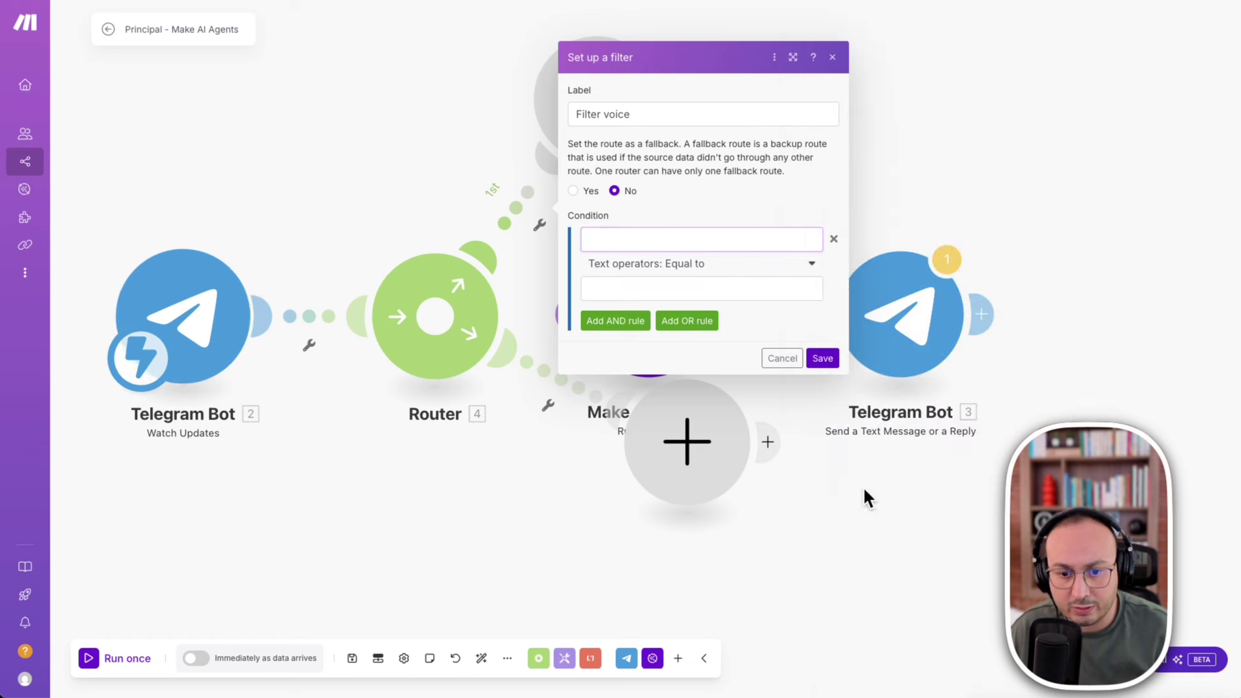
click(634, 235)
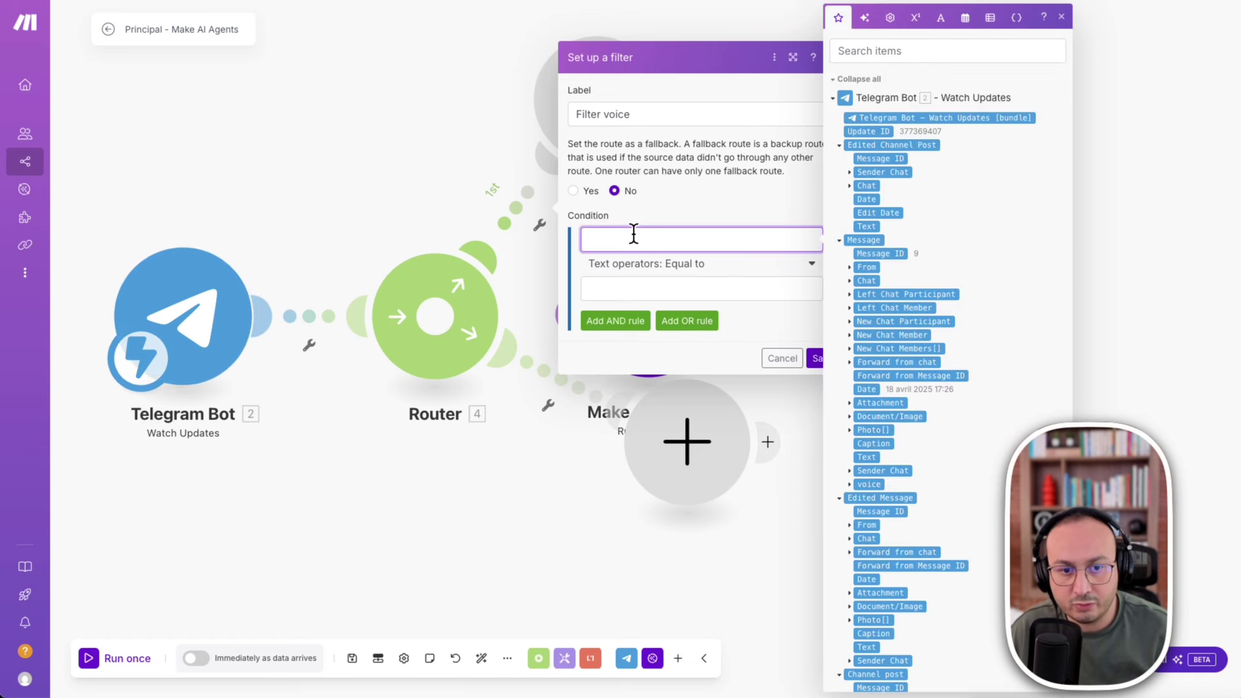
click(849, 485)
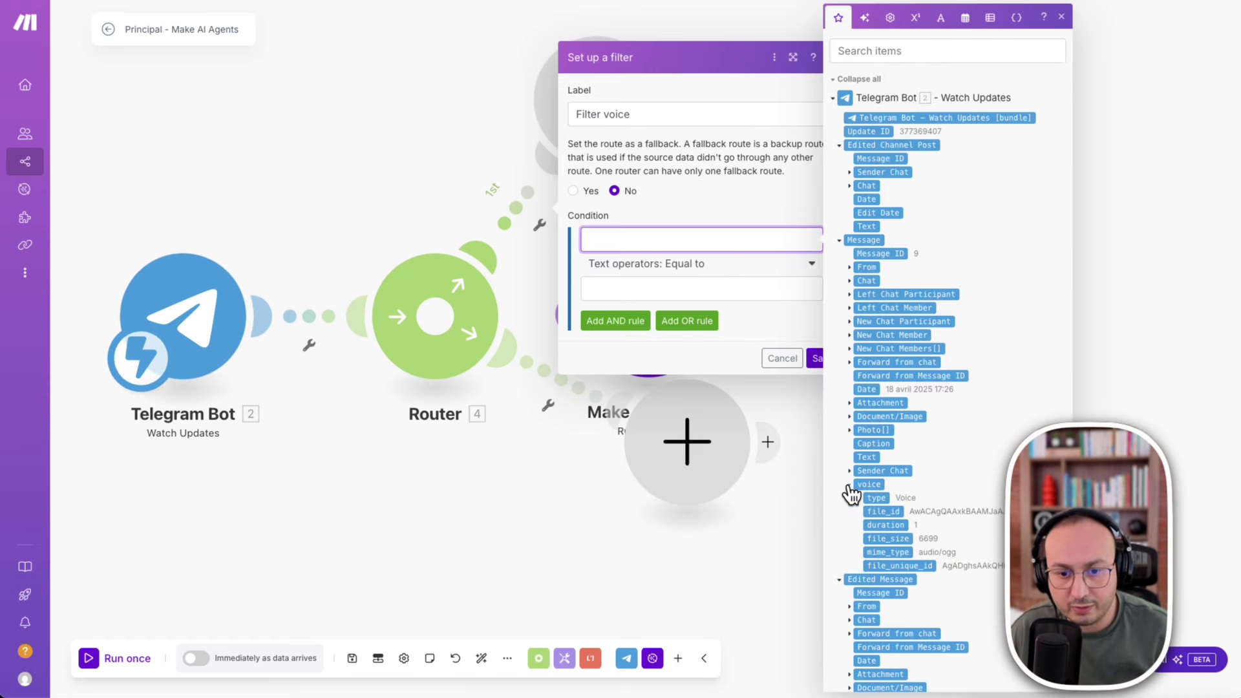
click(885, 513)
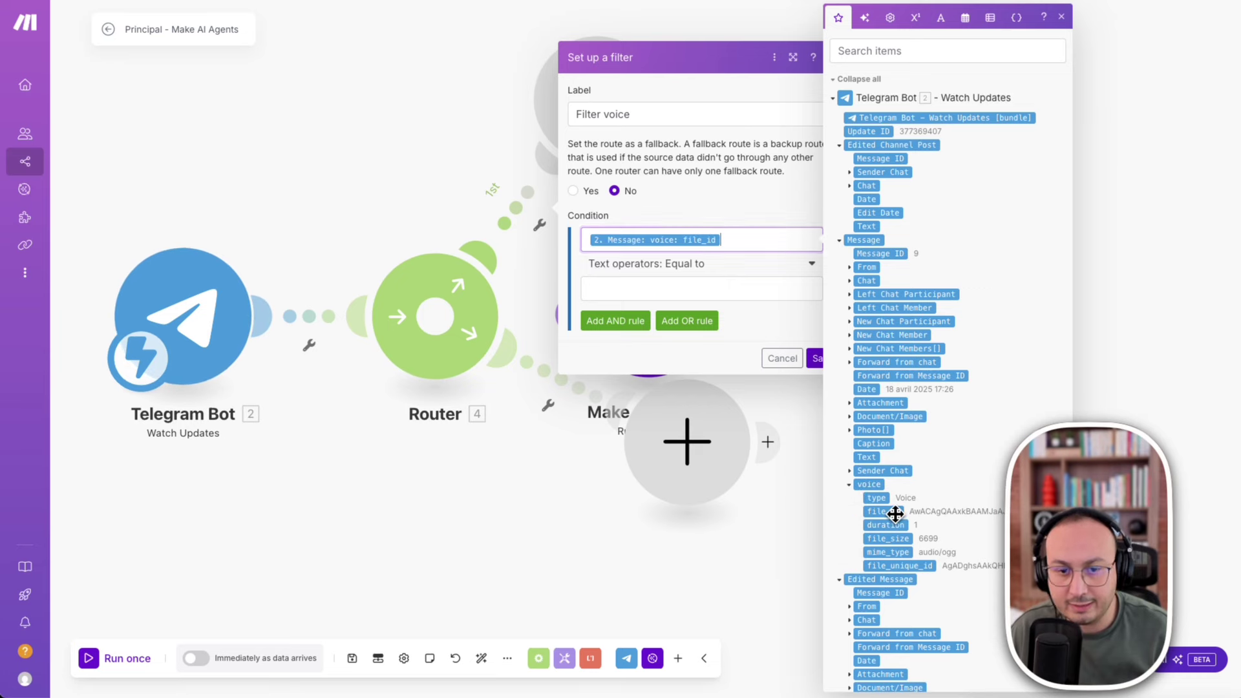
click(696, 189)
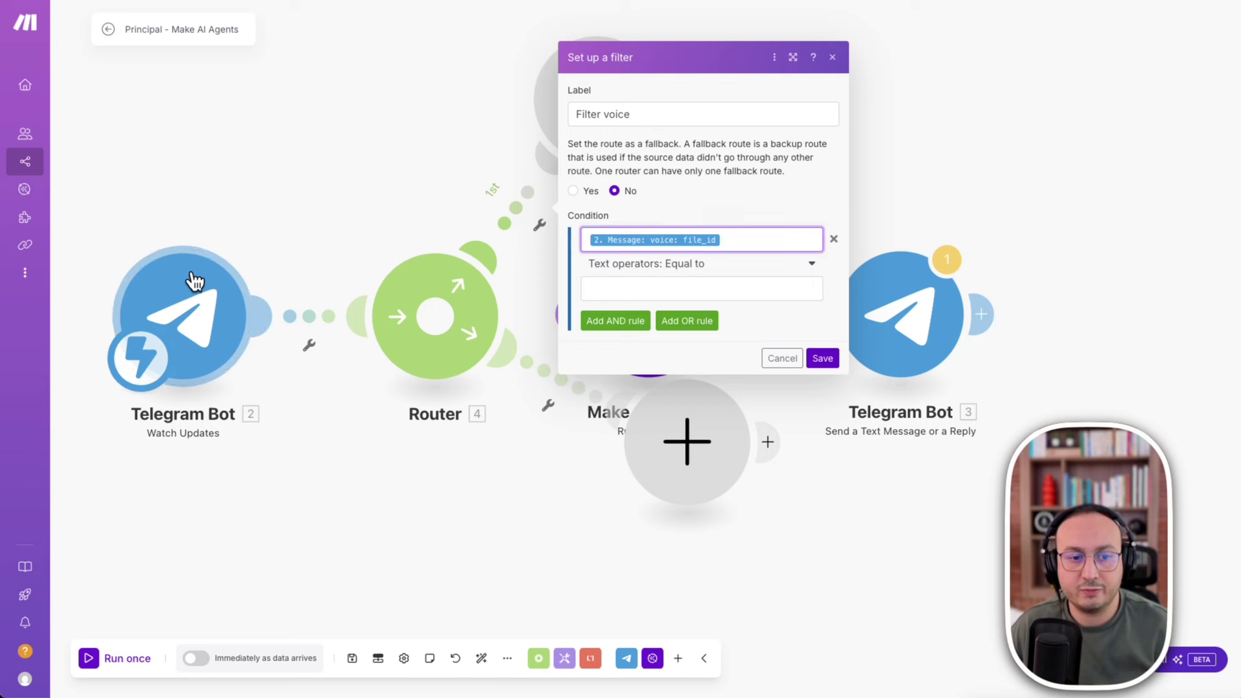
Run only the Telegram Bot Watch Updates module, then switch to Telegram and send a short voice message to the drassistant bot.
right_click(194, 279)
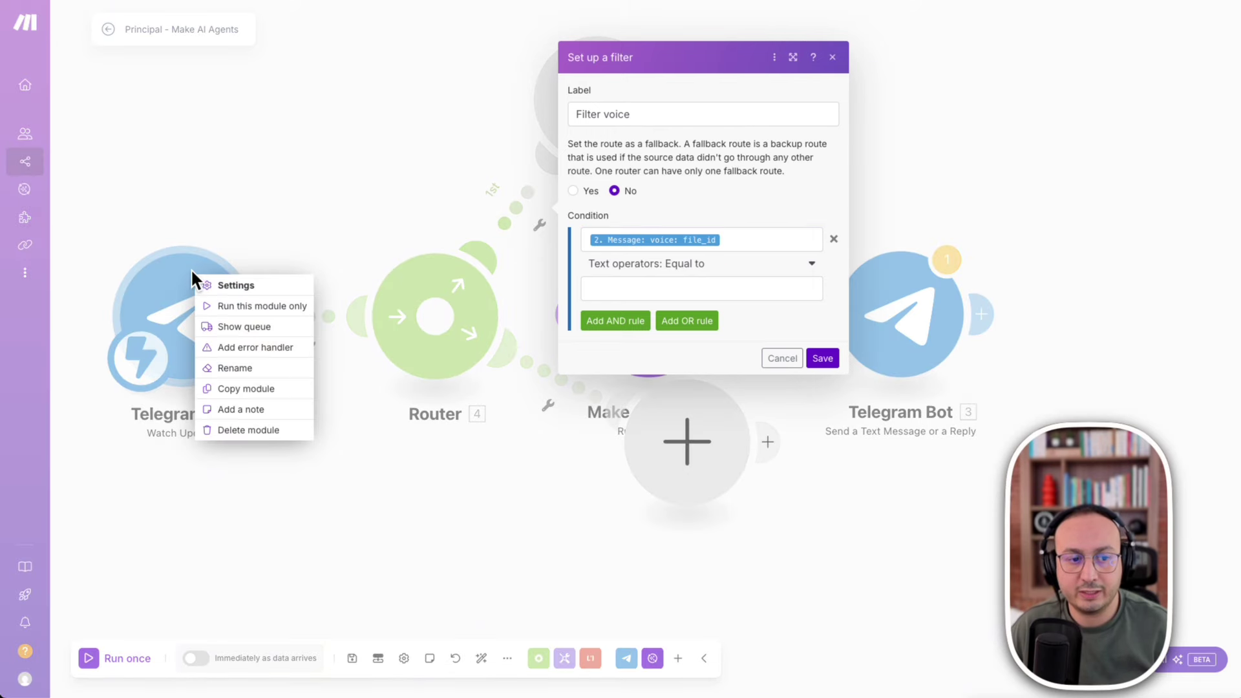
click(261, 306)
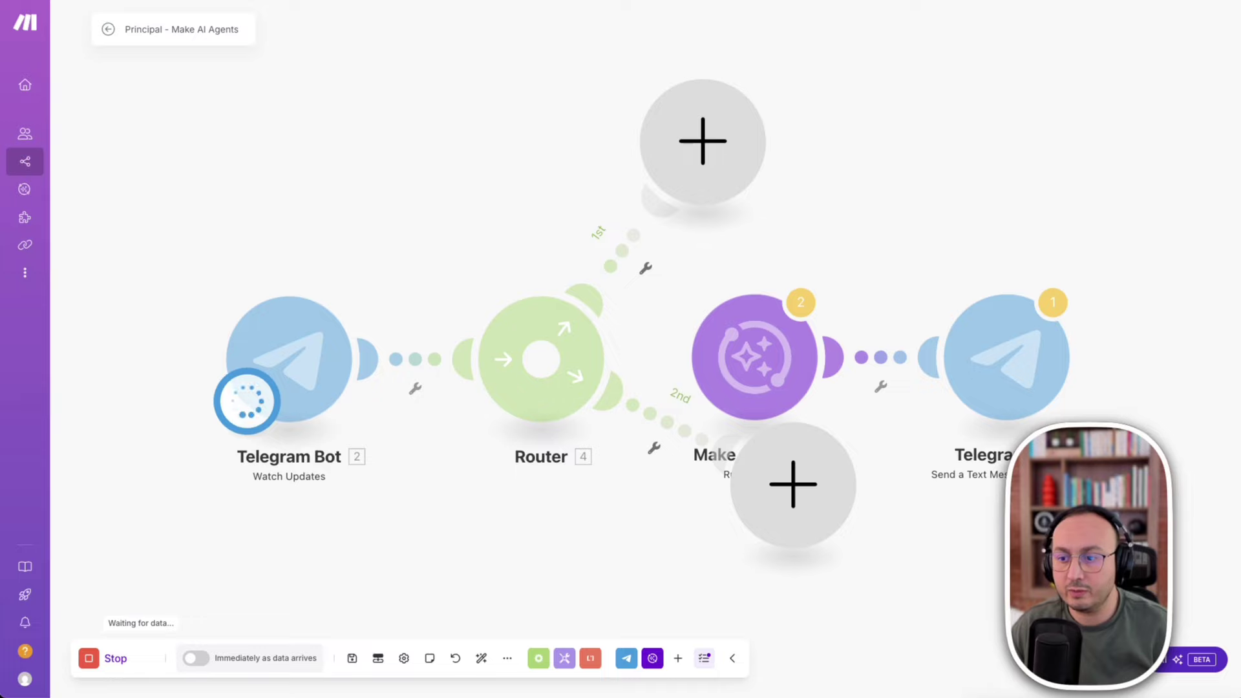
key(super+Tab)
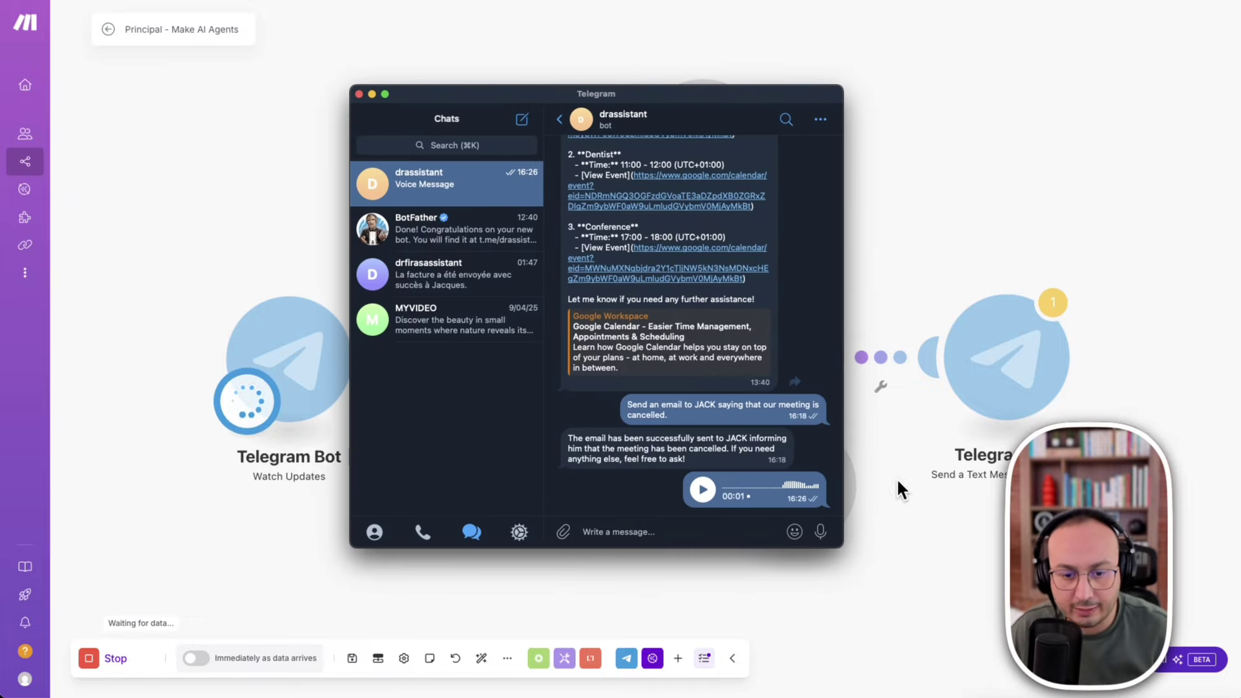
mouse_move(794, 530)
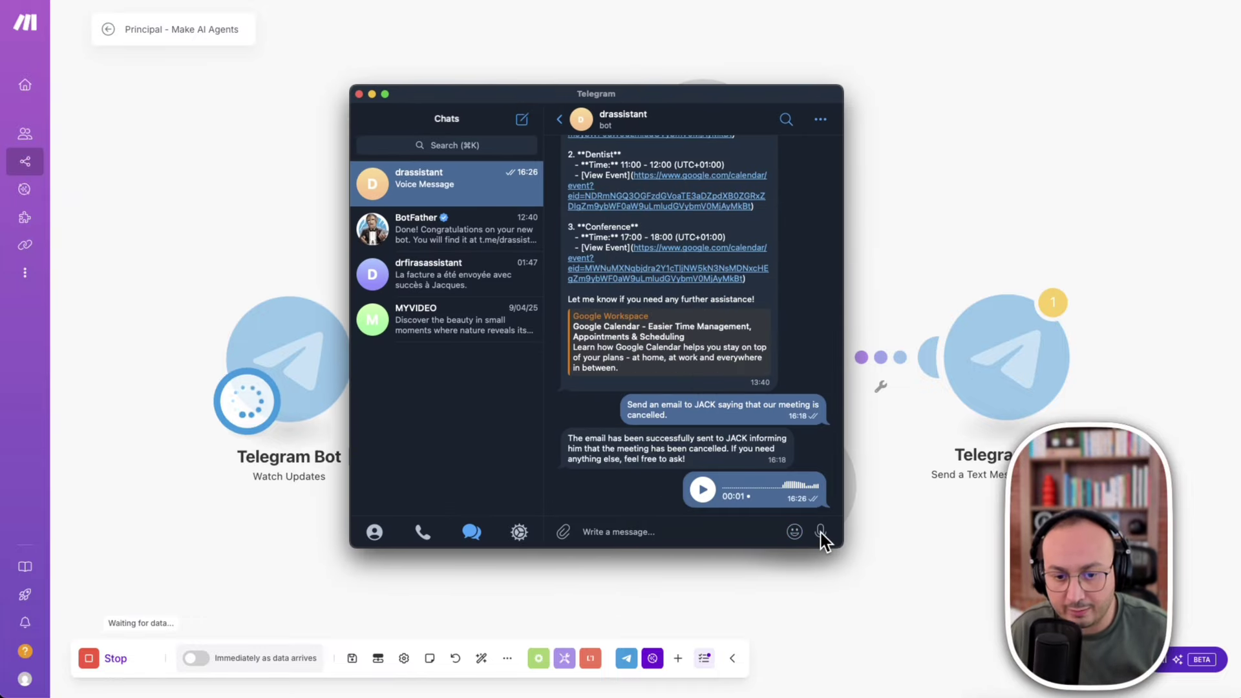
drag(820, 531, 819, 531)
drag(820, 530, 820, 530)
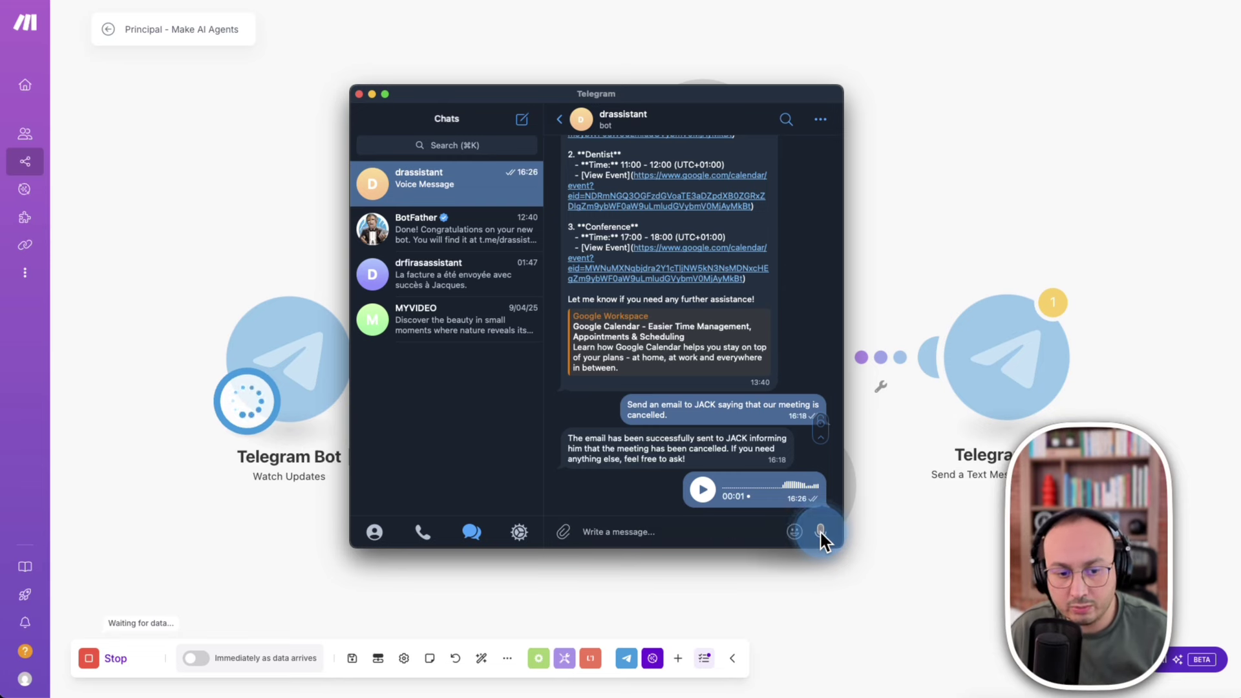
mouse_move(785, 536)
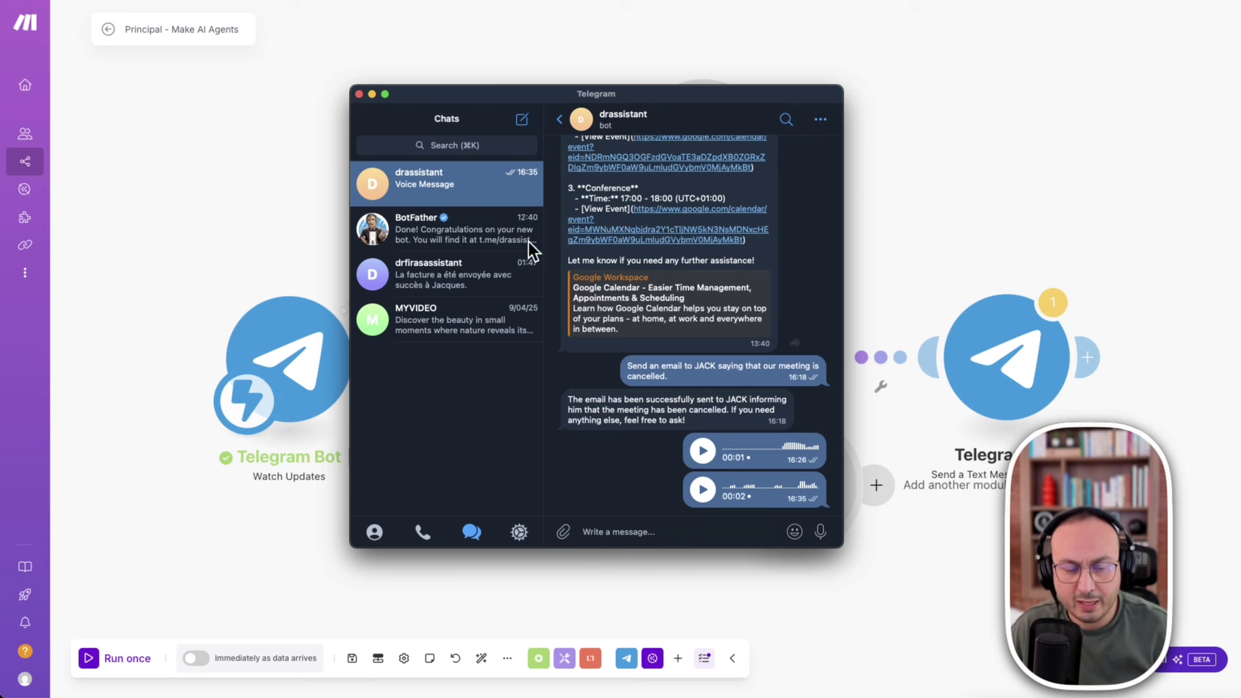
Back in Make, examine the Watch Updates output bundle, expanding its Message and voice collections.
click(572, 30)
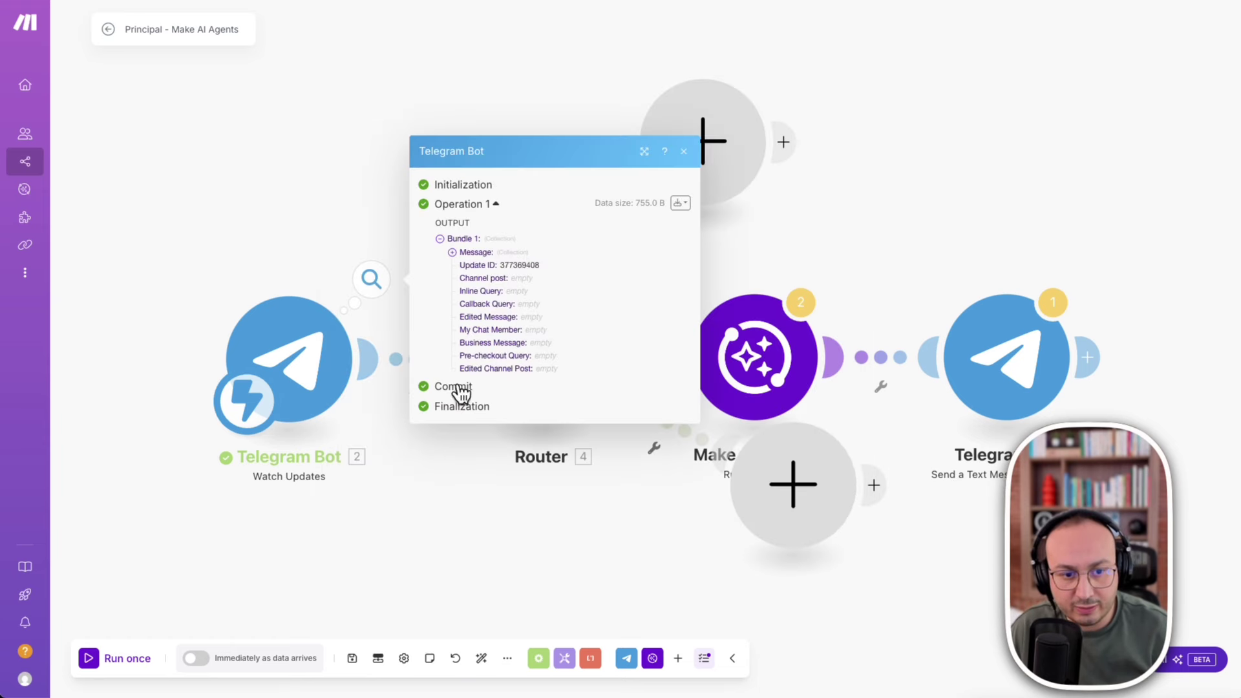
click(452, 253)
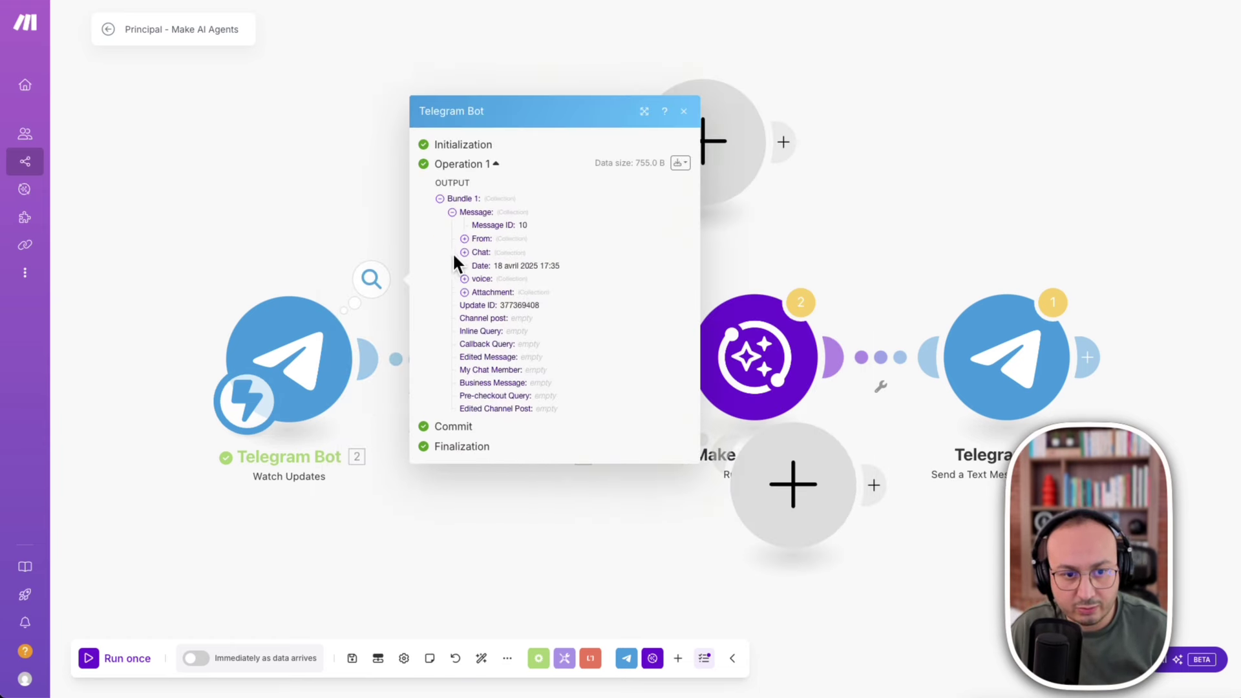
click(464, 279)
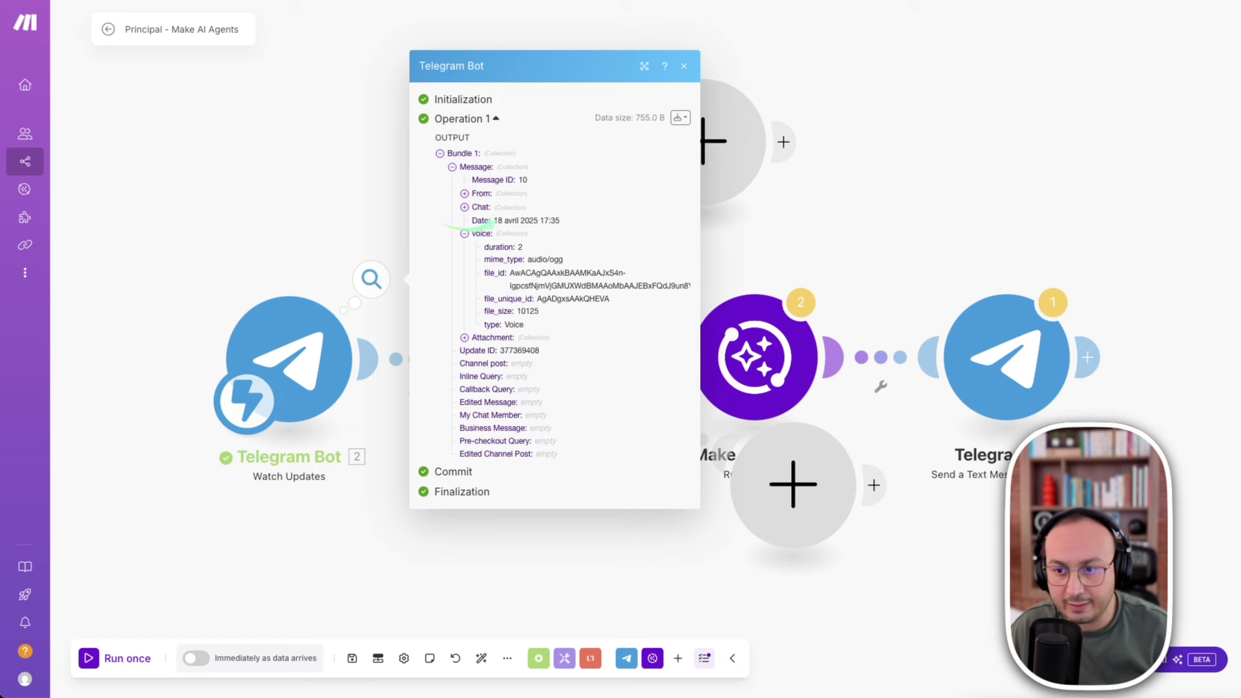
mouse_move(446, 221)
mouse_down()
mouse_move(450, 238)
mouse_move(692, 341)
mouse_move(708, 329)
mouse_move(710, 352)
mouse_up()
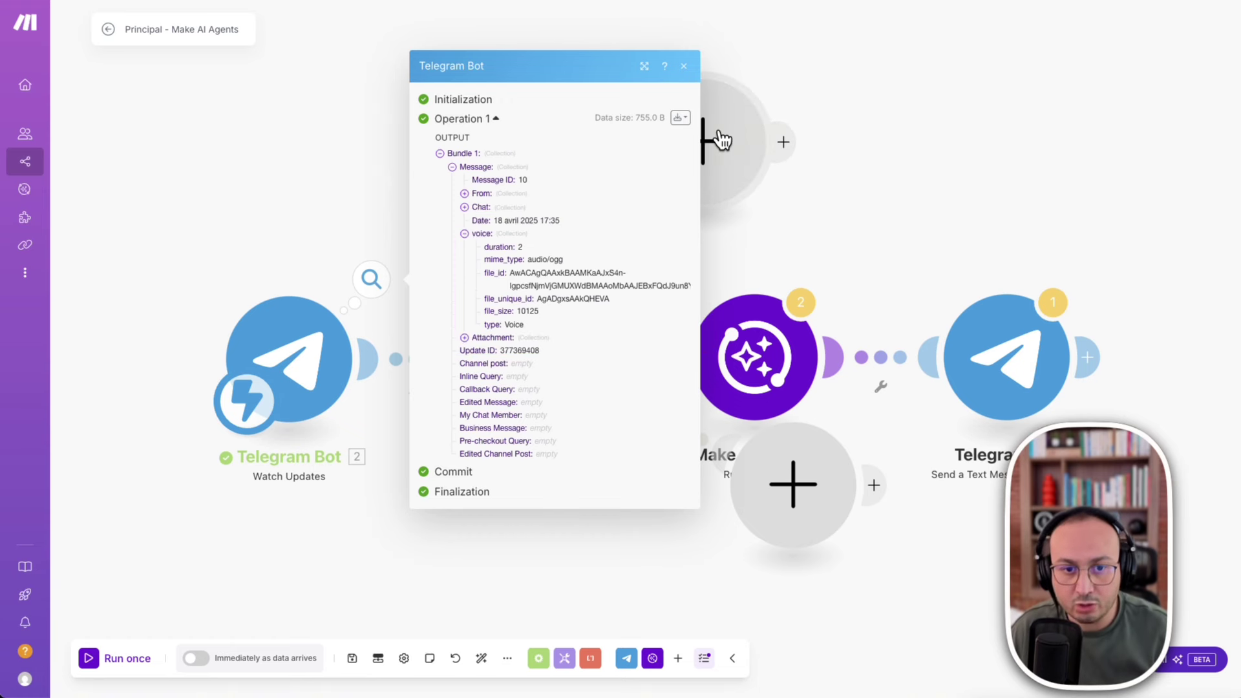
click(683, 66)
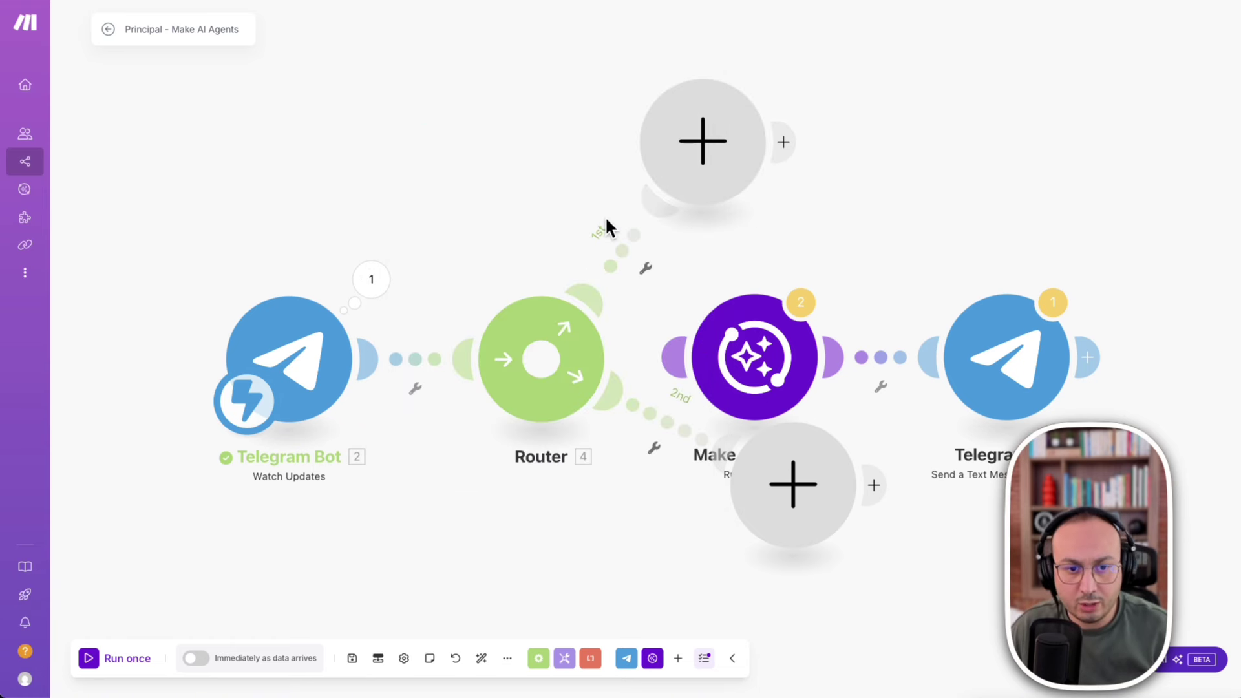
drag(587, 300, 429, 91)
click(415, 112)
right_click(434, 91)
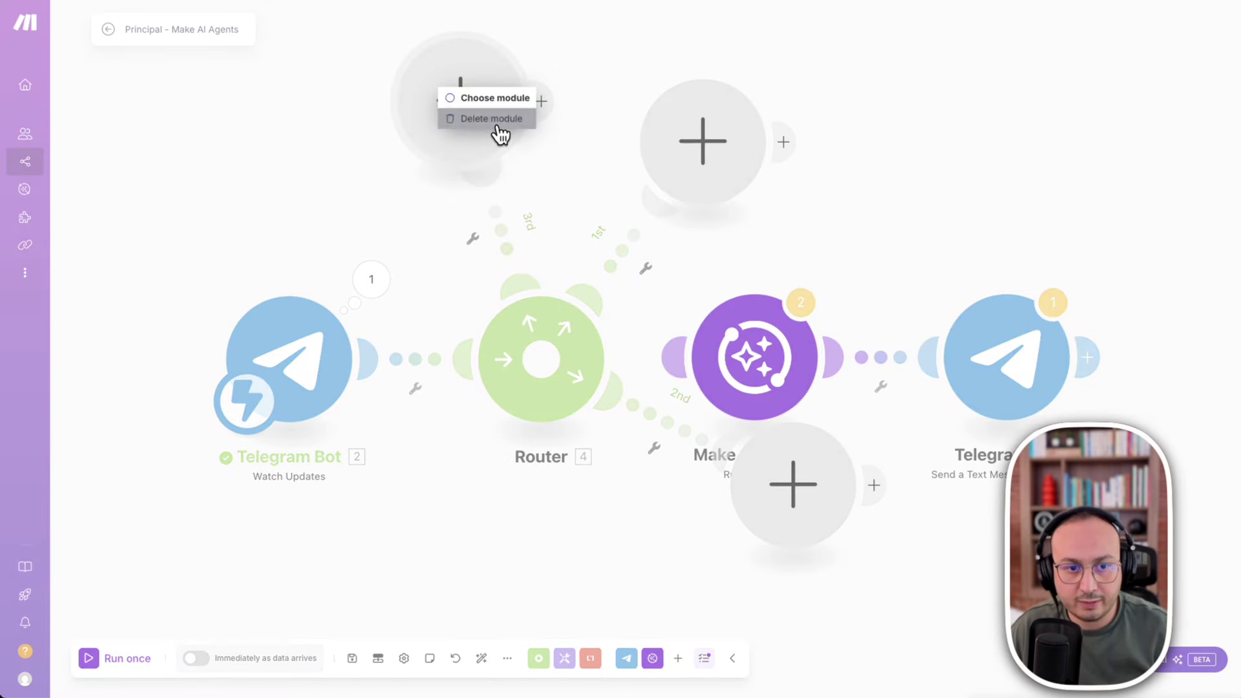
click(499, 121)
drag(585, 300, 598, 232)
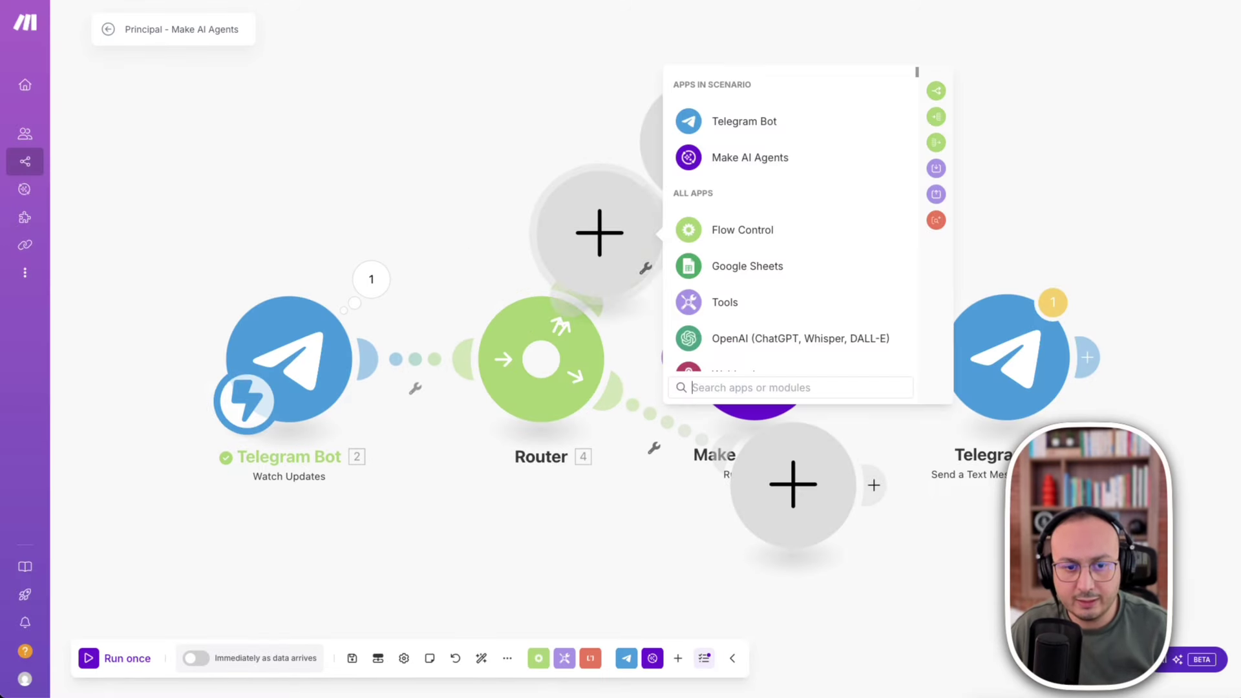
key(Escape)
right_click(598, 232)
click(614, 255)
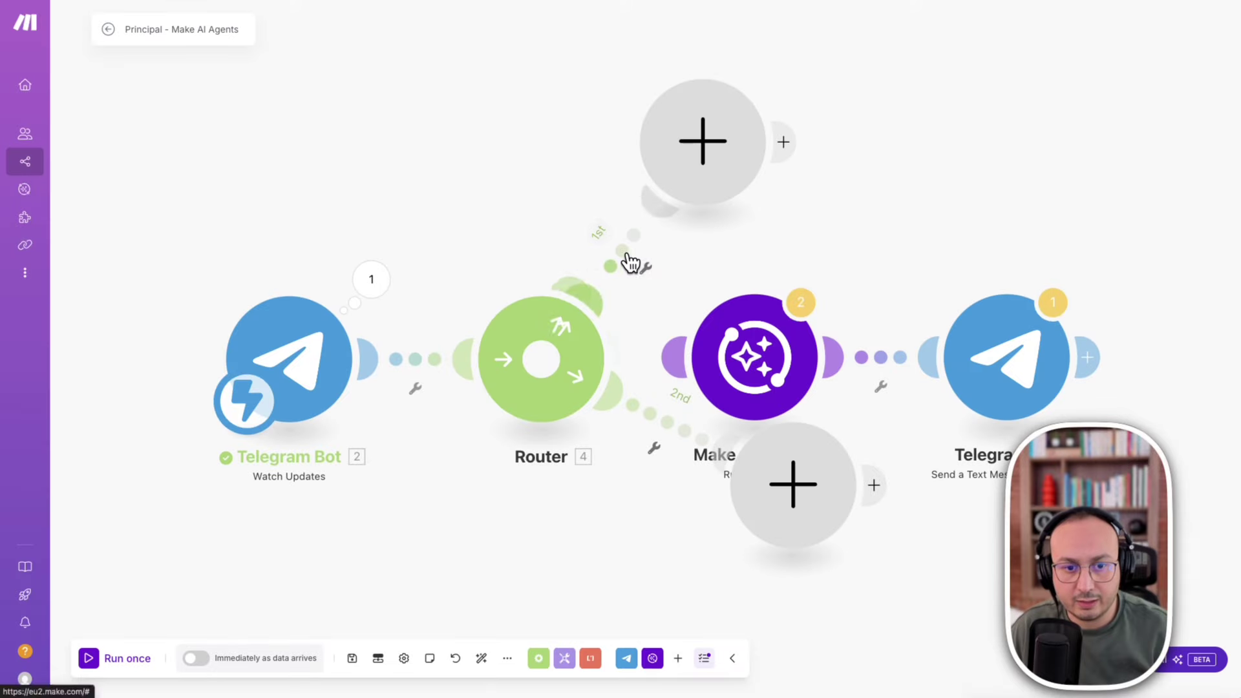
Set up a filter labelled Filter voice on the Router's first route, with the condition that Message: voice: file_id exists.
click(647, 267)
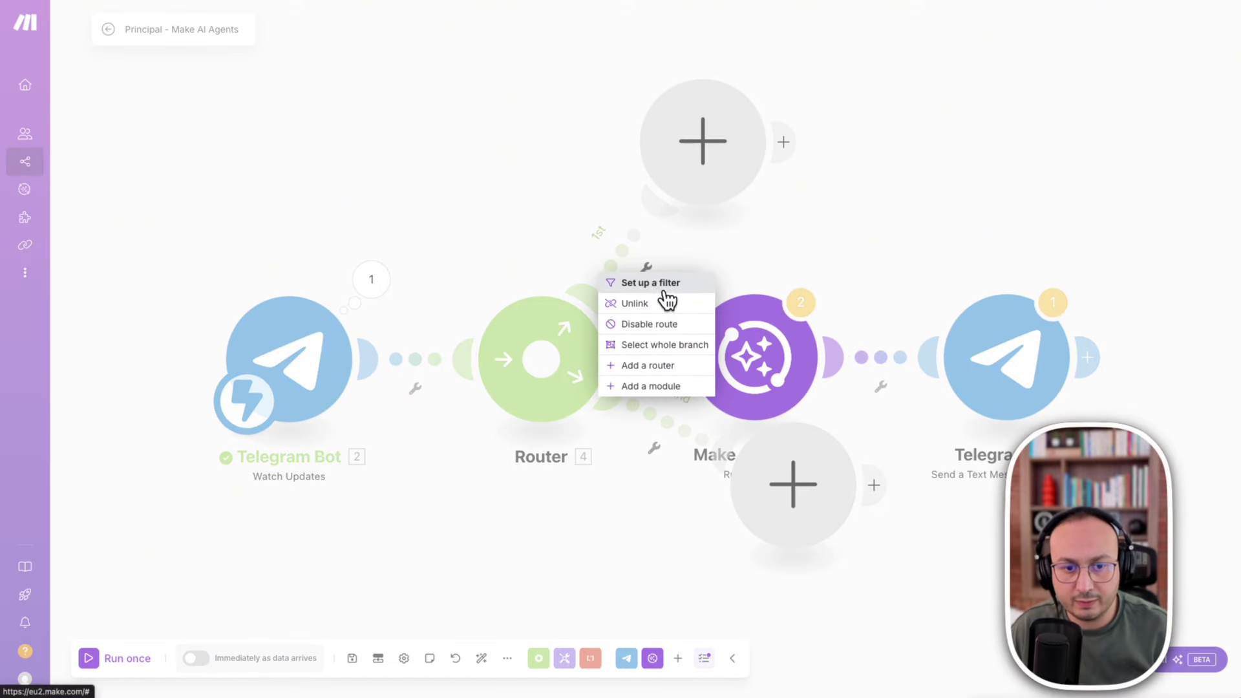
click(659, 284)
click(717, 158)
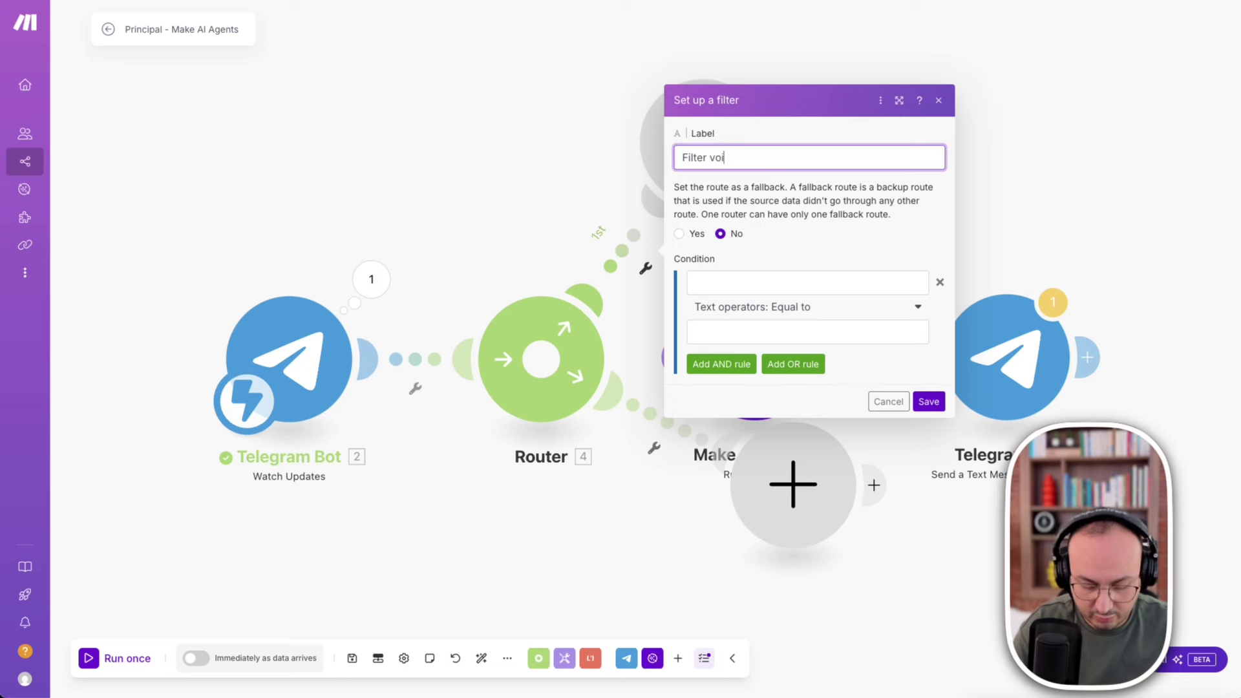
click(772, 286)
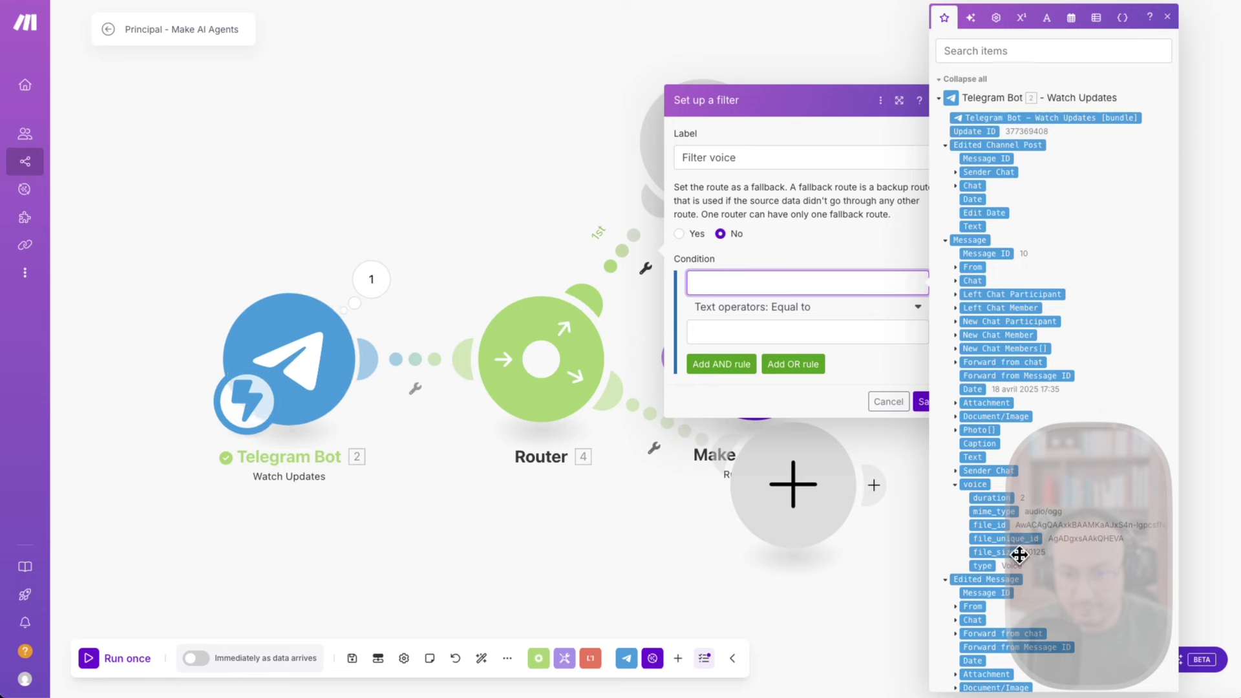
click(995, 526)
click(829, 319)
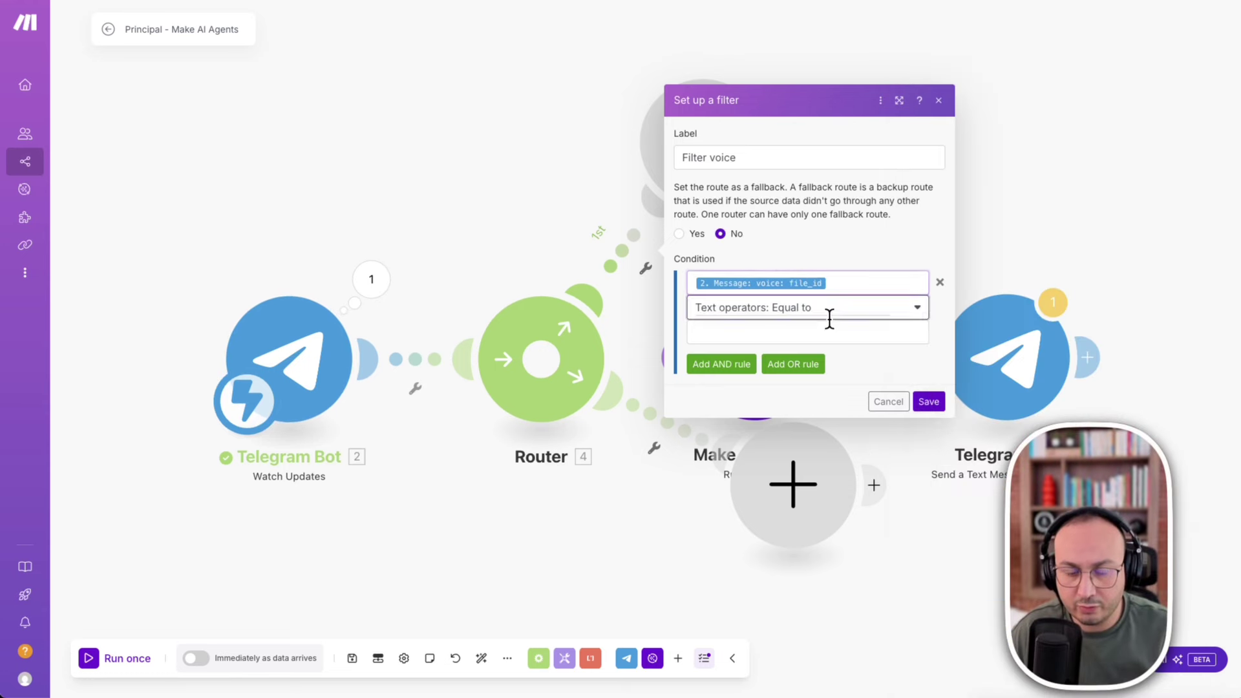
click(743, 366)
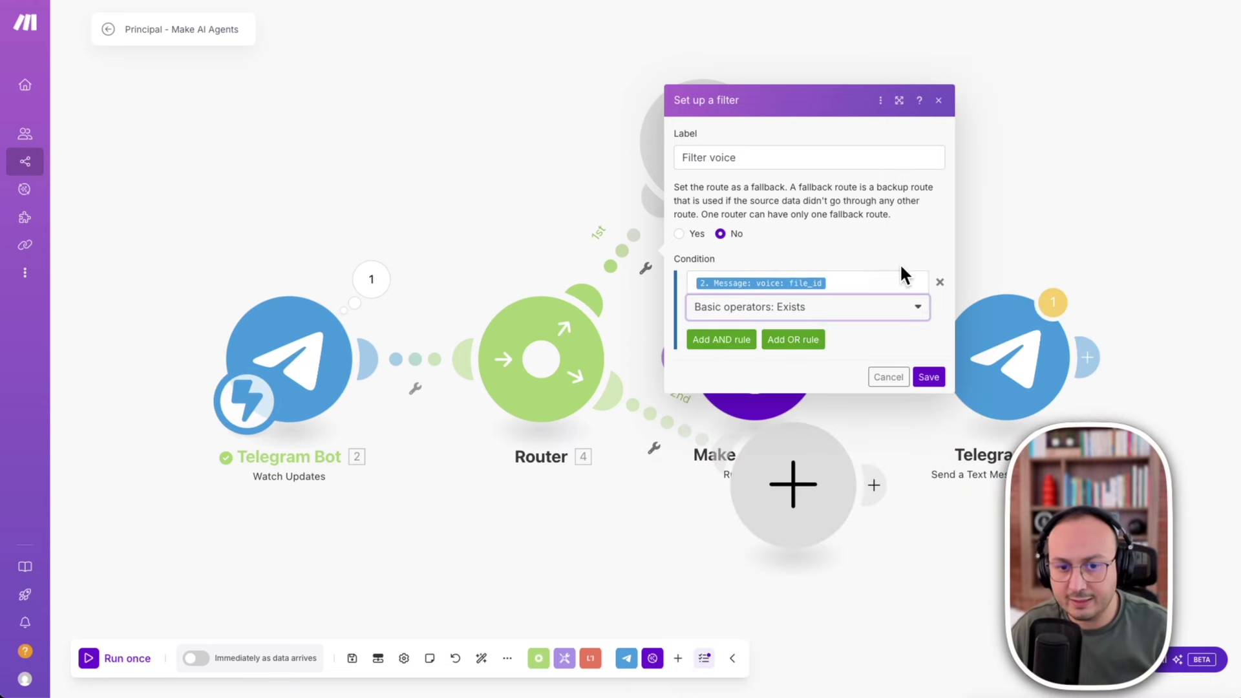
click(928, 377)
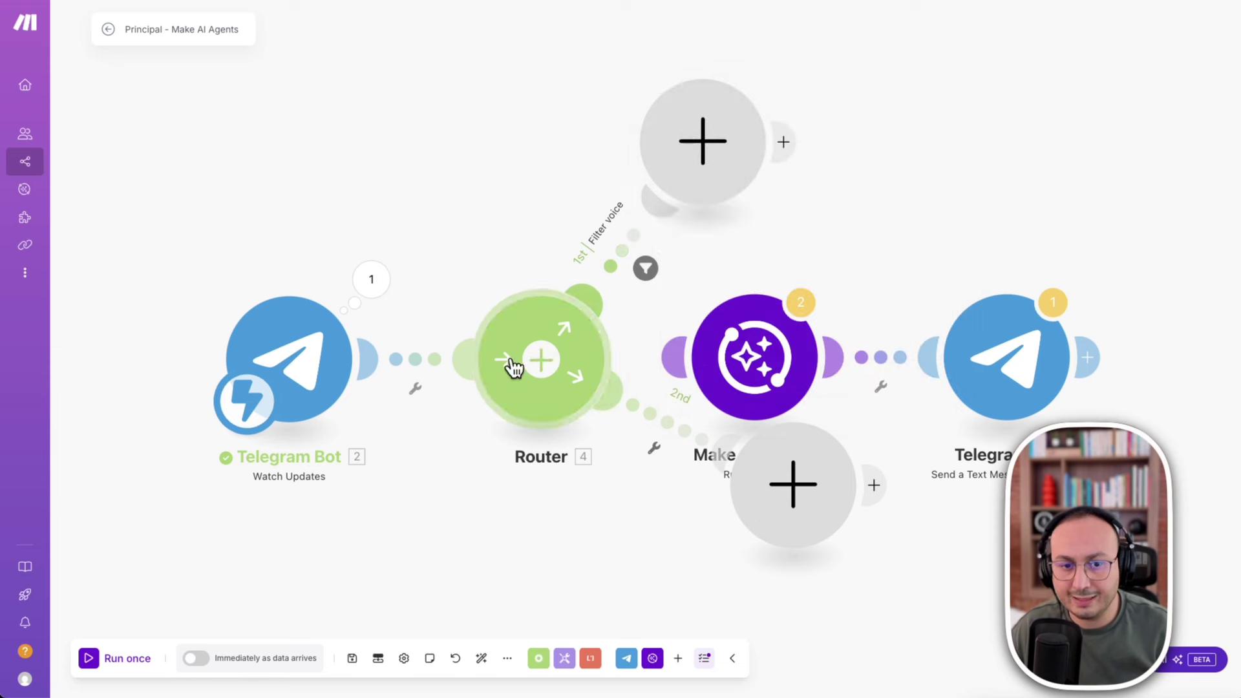
Start a filter on the Router's second route and label it Filter text.
click(654, 452)
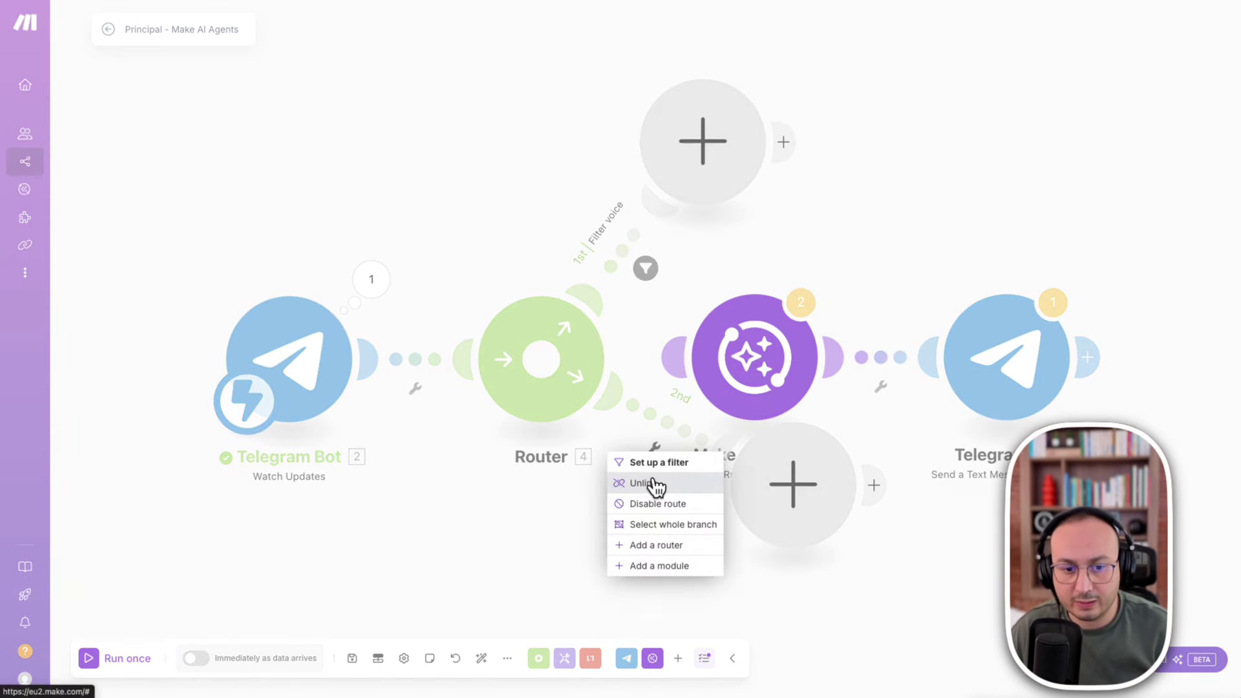
click(676, 462)
click(790, 328)
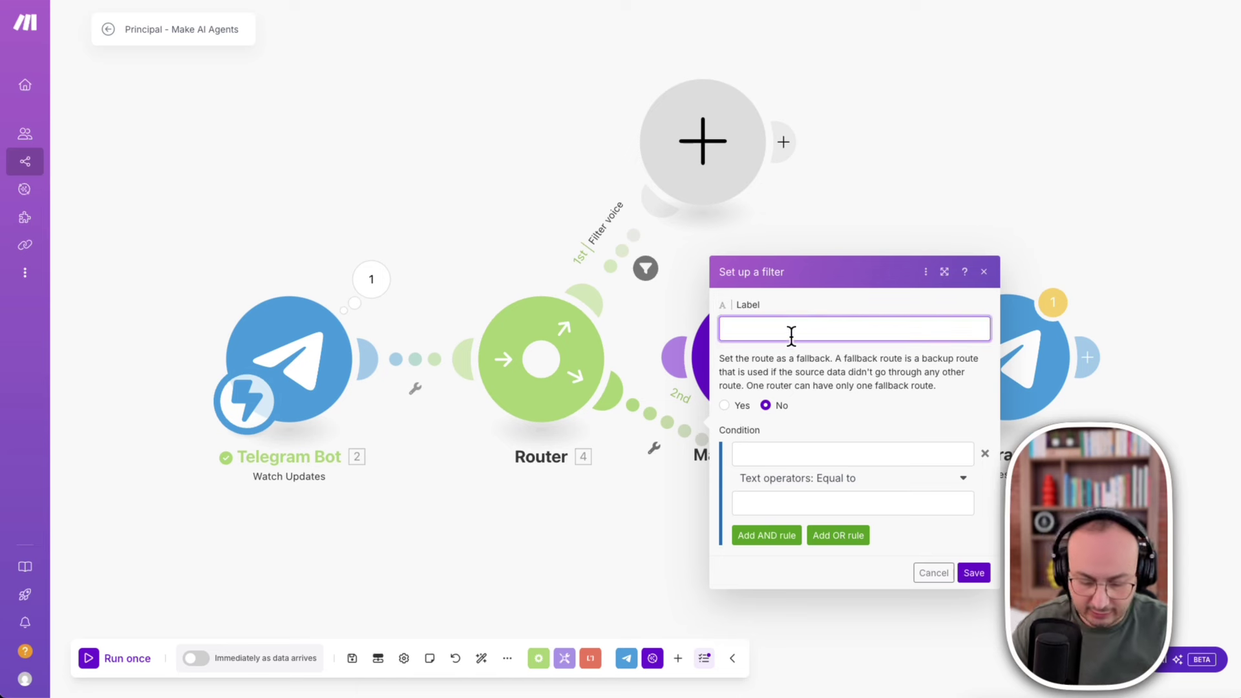
text(Filter tedt)
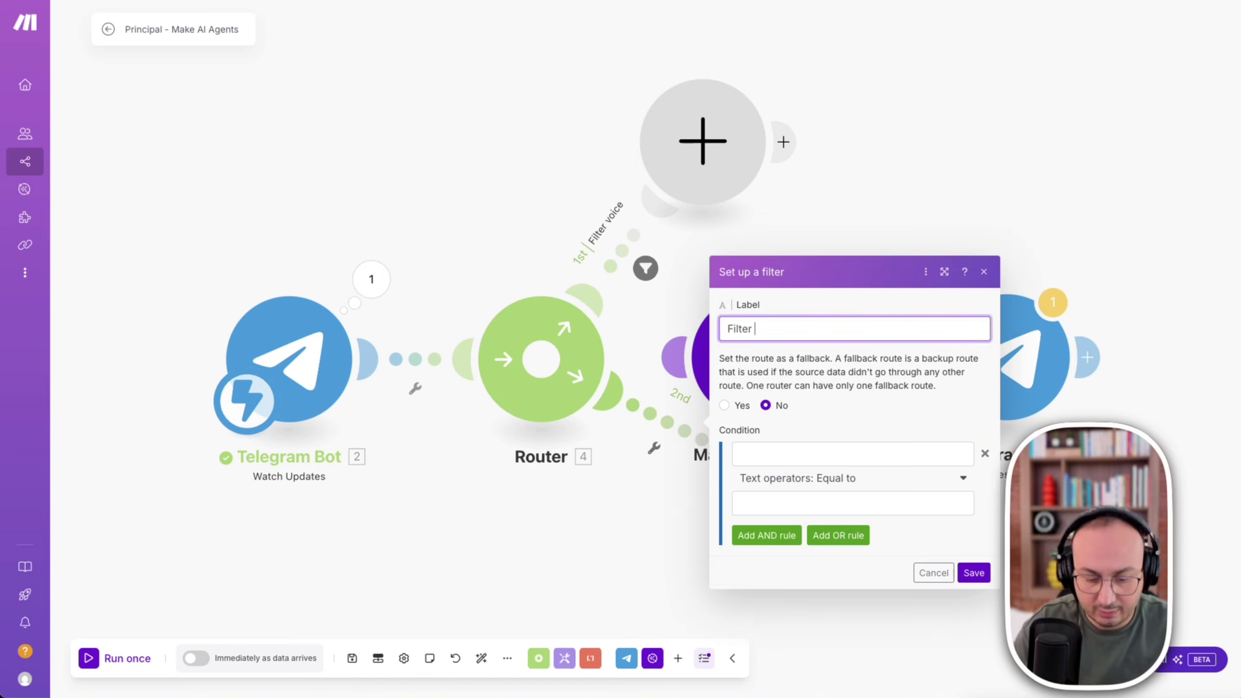
key(BackSpace)
key(BackSpace)
key(BackSpace)
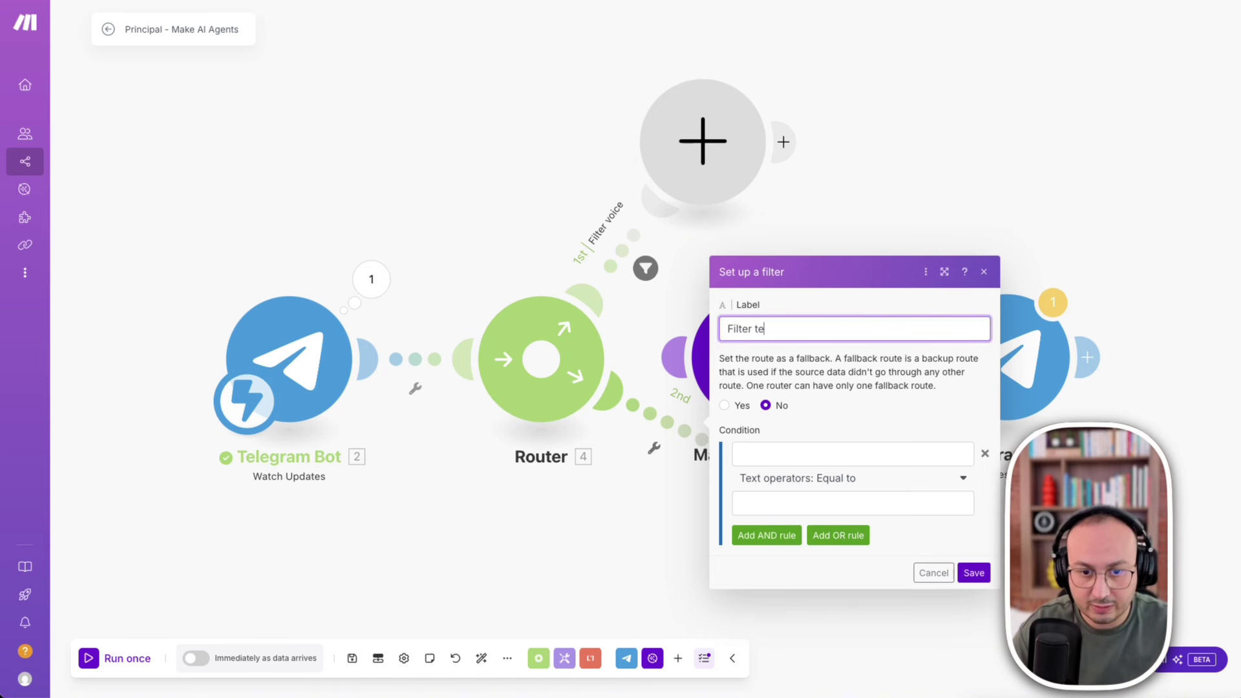
text(ext)
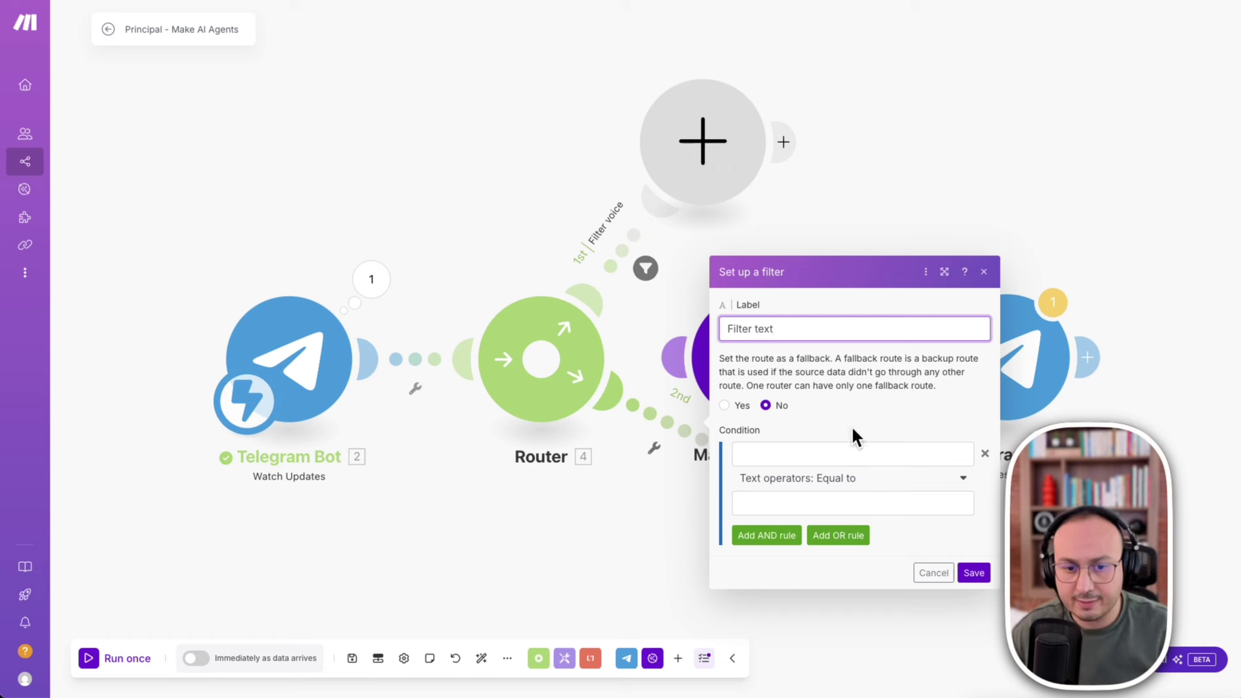
Set the Filter text condition to Message: voice: file_id does not exist, and save the filter.
click(853, 453)
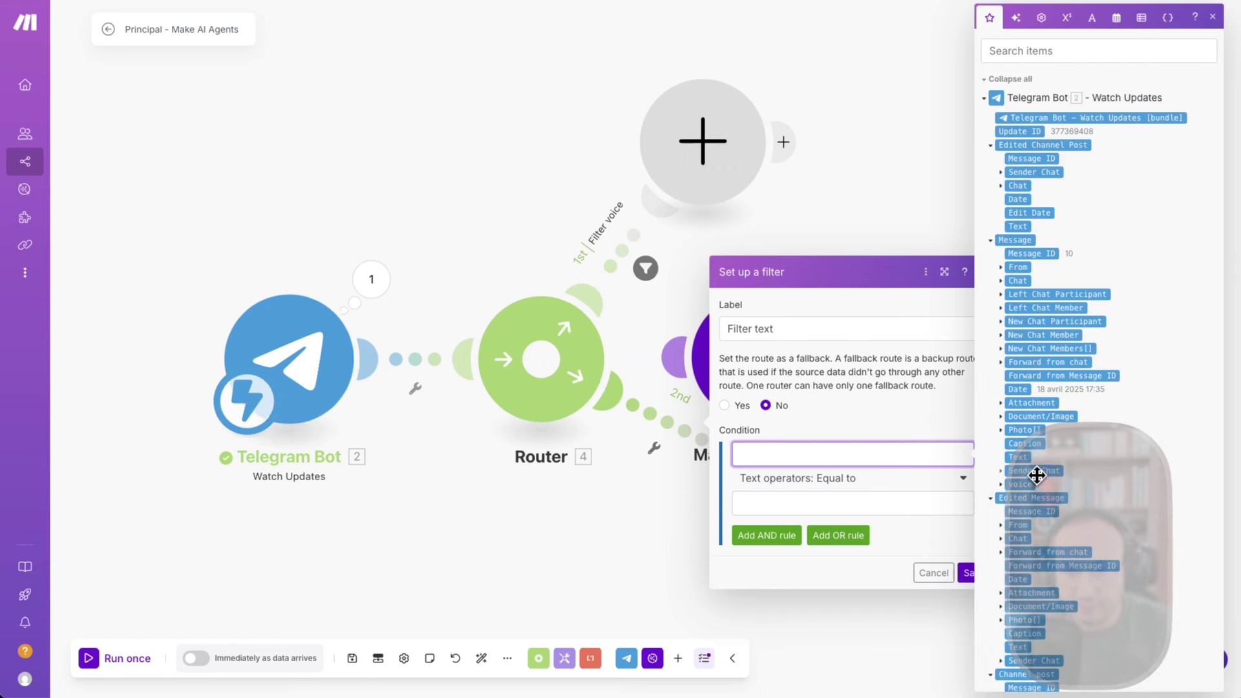
click(1001, 484)
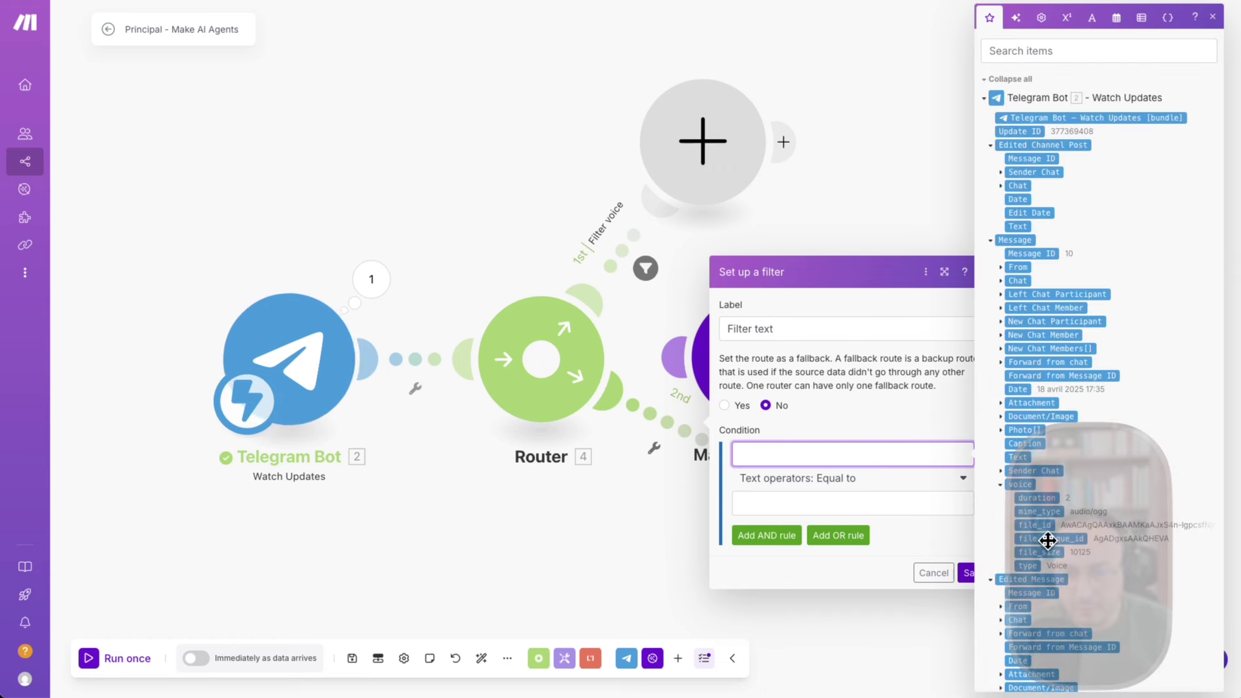
click(1040, 525)
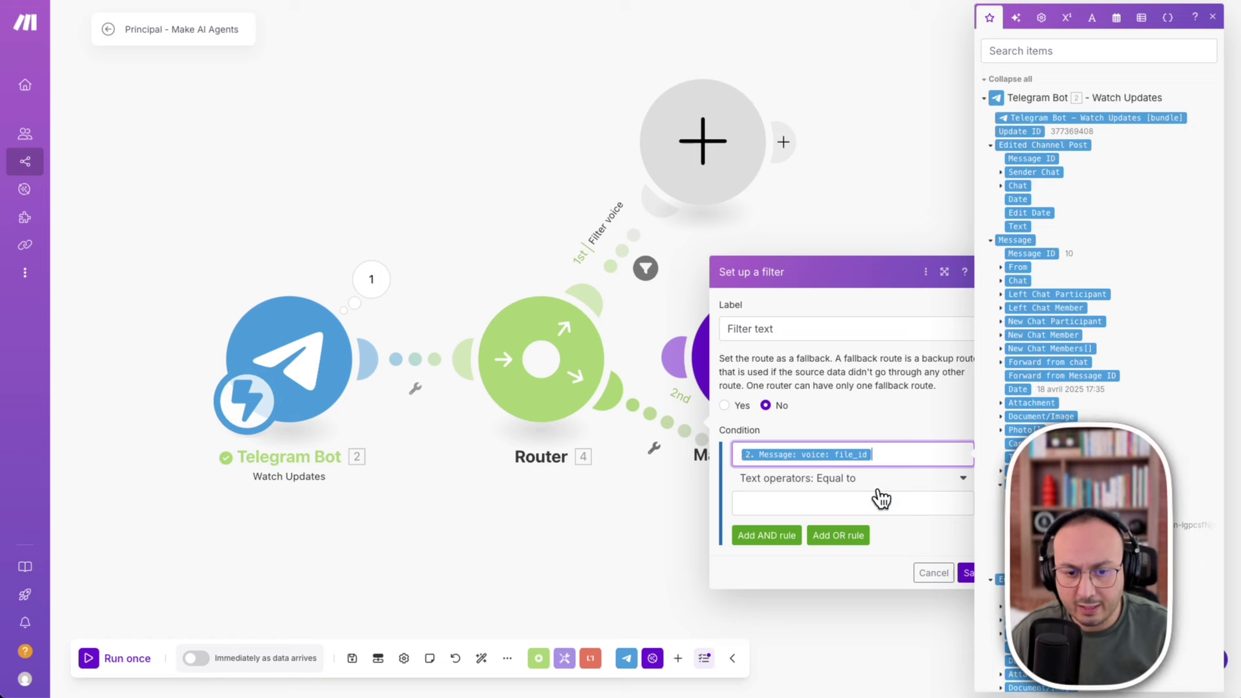
click(915, 483)
click(818, 562)
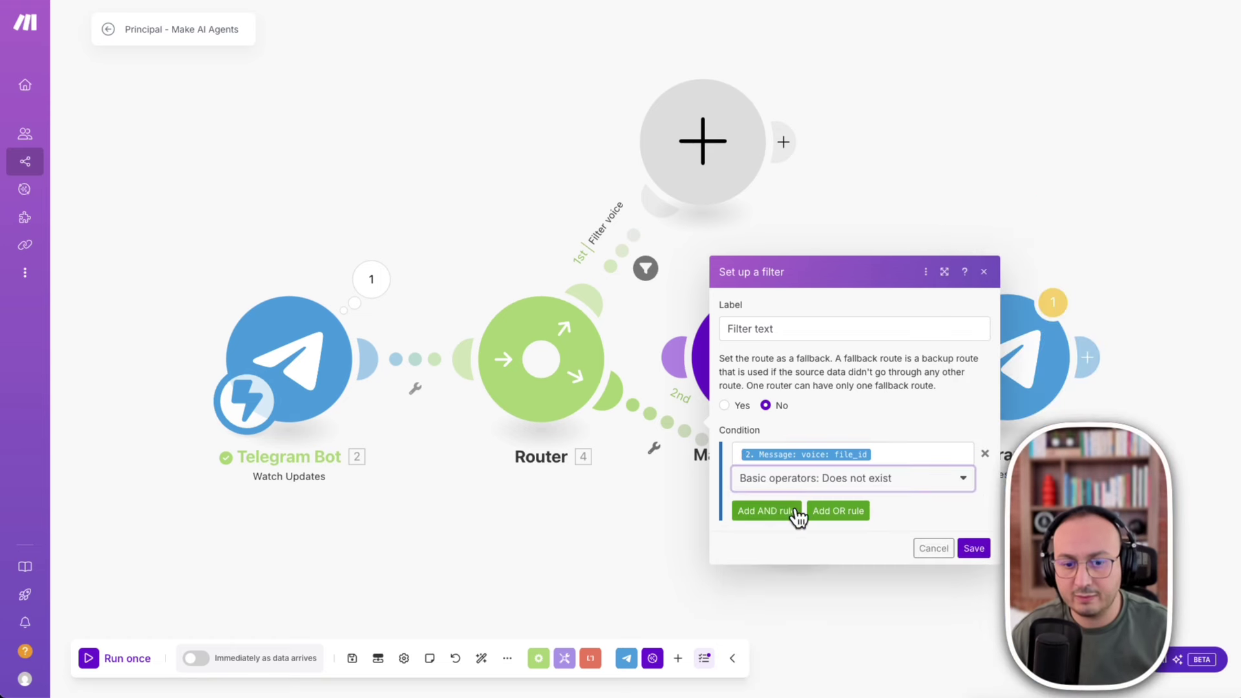
click(973, 547)
Auto-align the scenario, spread out the trigger, Router and both empty modules, and place Make AI Agents beside its Telegram reply module below them.
drag(797, 493, 646, 570)
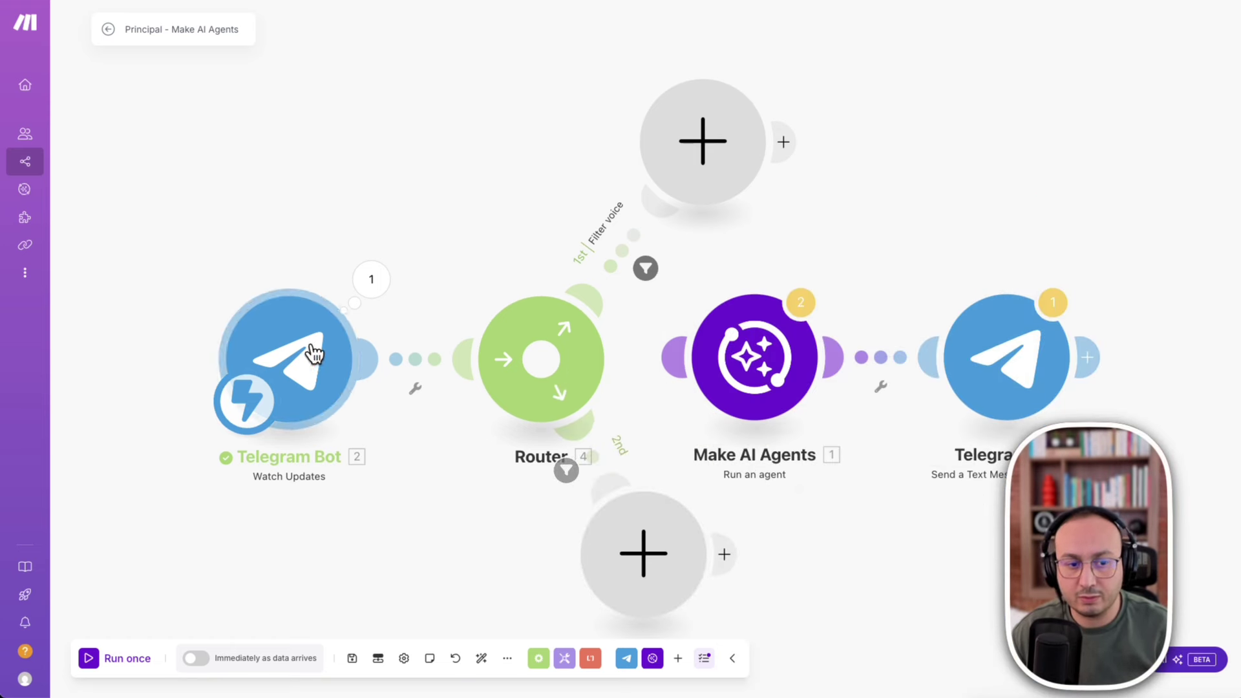
click(481, 658)
drag(427, 576, 1179, 231)
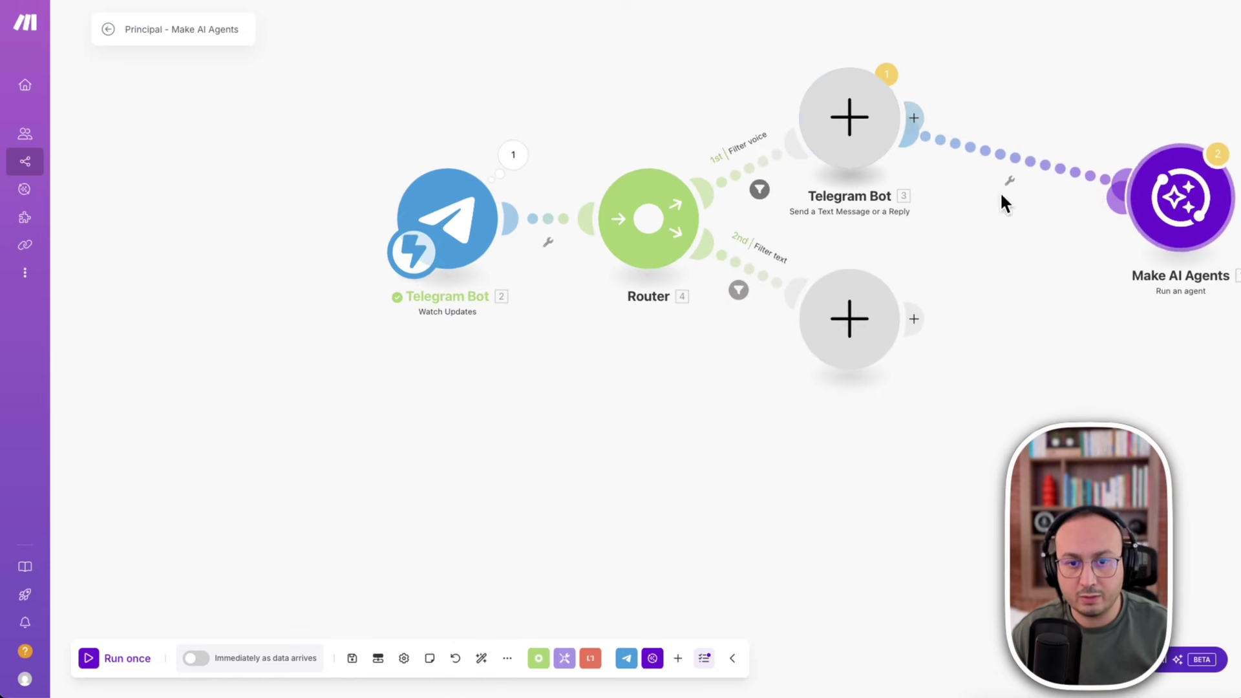
drag(835, 116, 669, 104)
drag(613, 241, 521, 266)
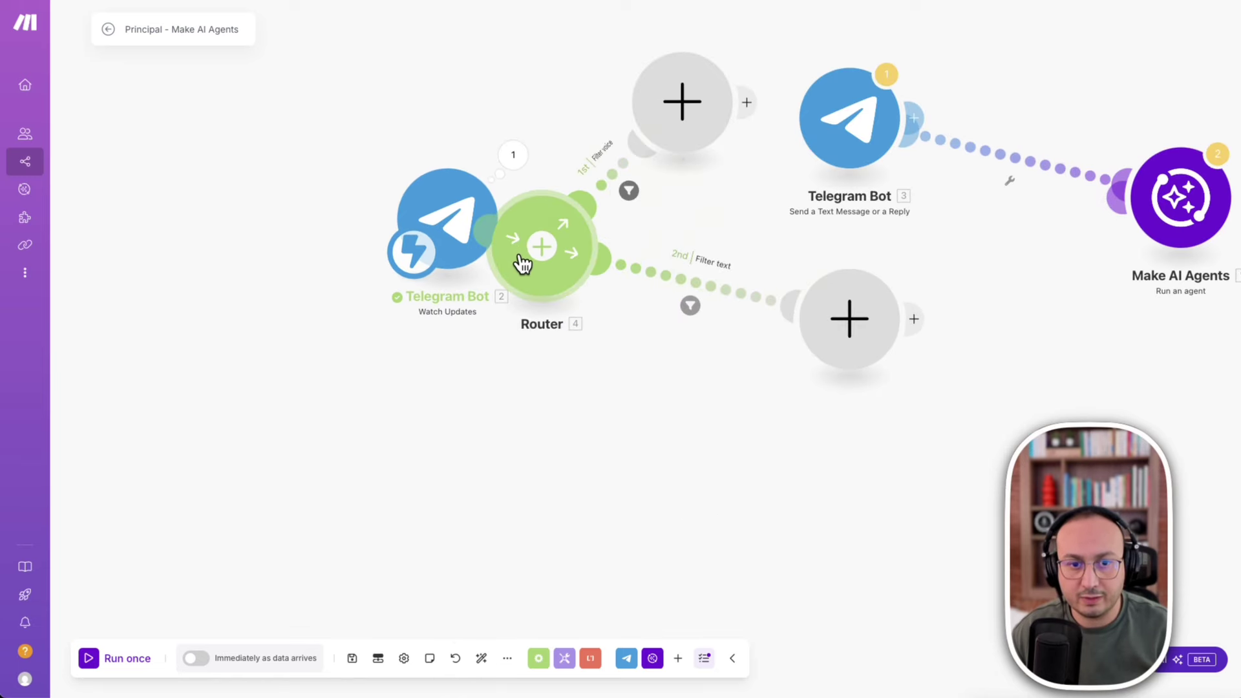
drag(446, 232, 310, 262)
drag(803, 304, 725, 305)
drag(1206, 191, 766, 476)
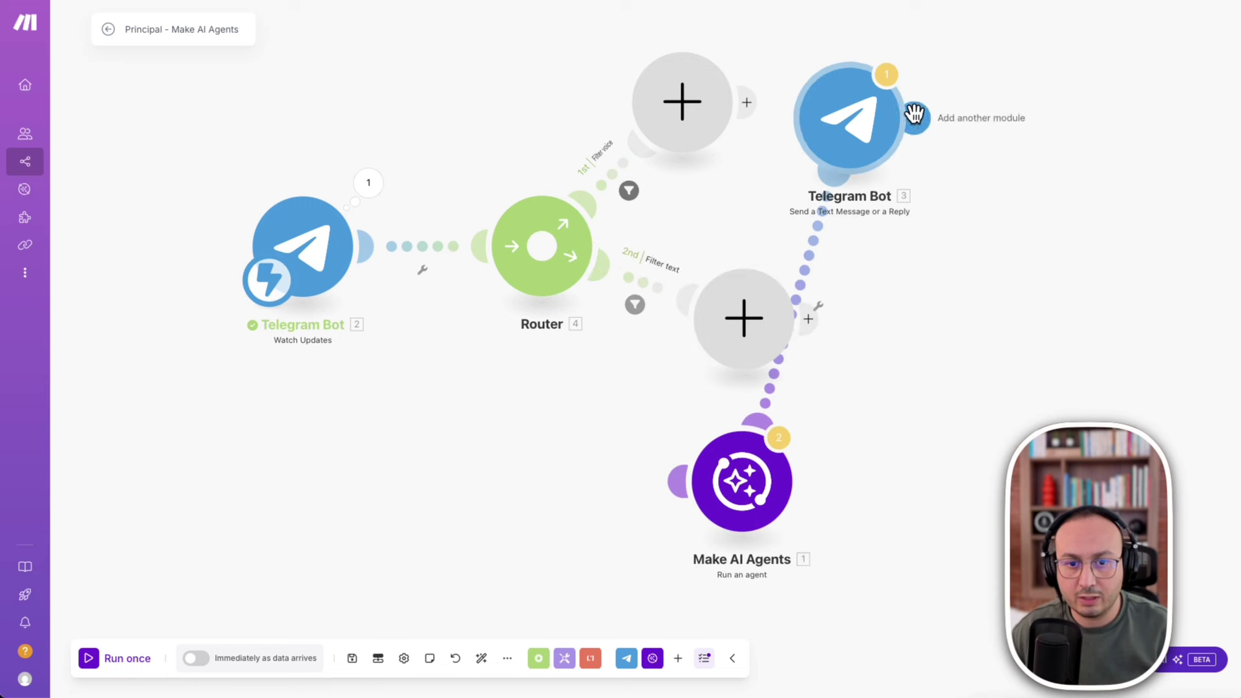
drag(888, 114, 982, 473)
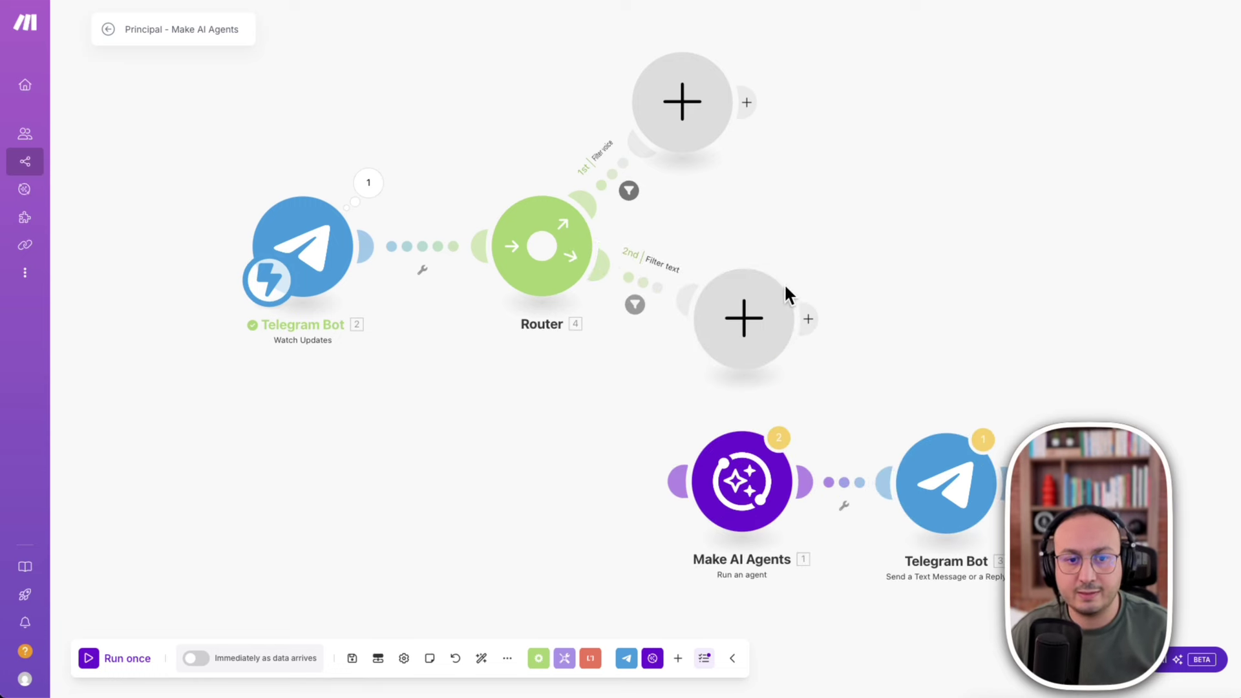
Move the Filter voice route's empty module slightly away from the Router and open its app selection.
drag(670, 118, 714, 116)
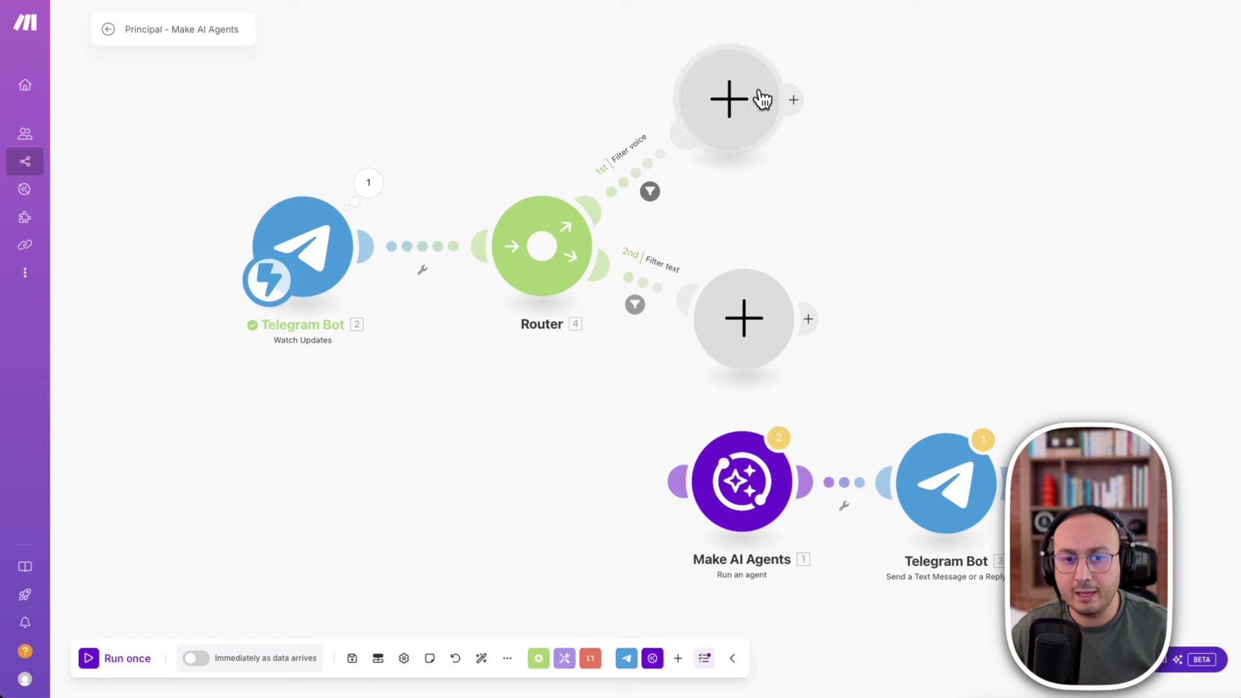
click(730, 100)
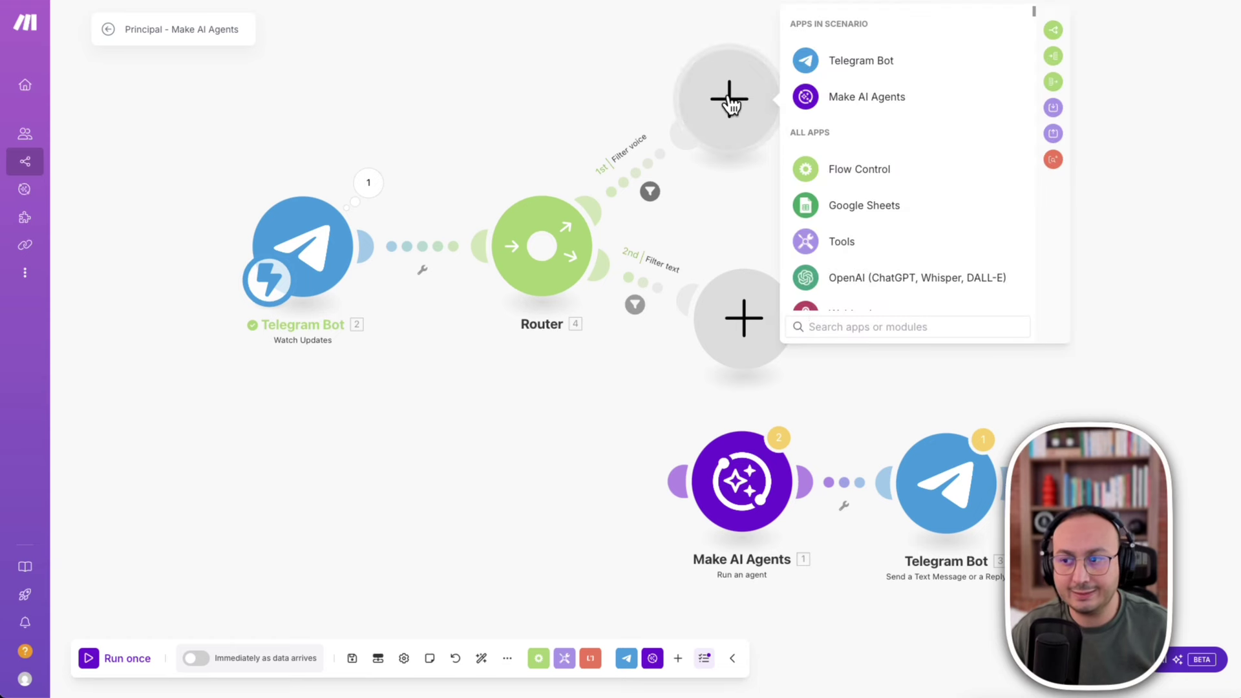
Add a Telegram Bot Download a File module to the voice route, using the "My Telegram Bot connection - assistant" connection.
click(838, 65)
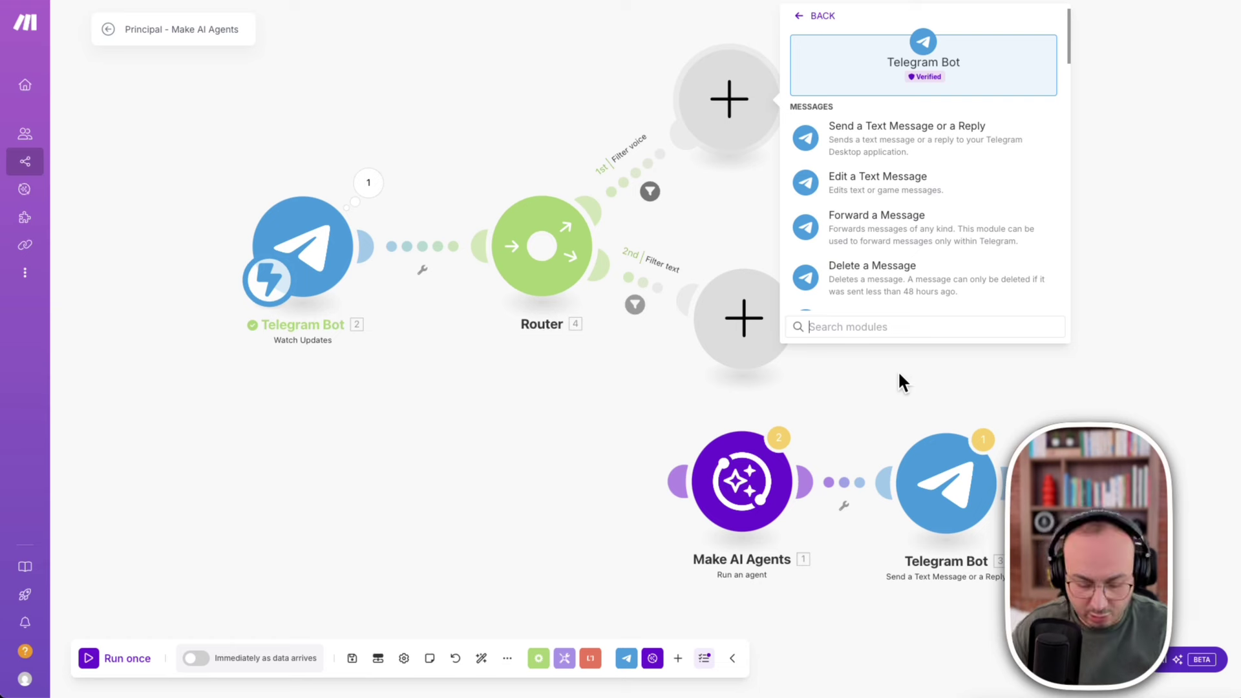
text(dox)
text(wnl)
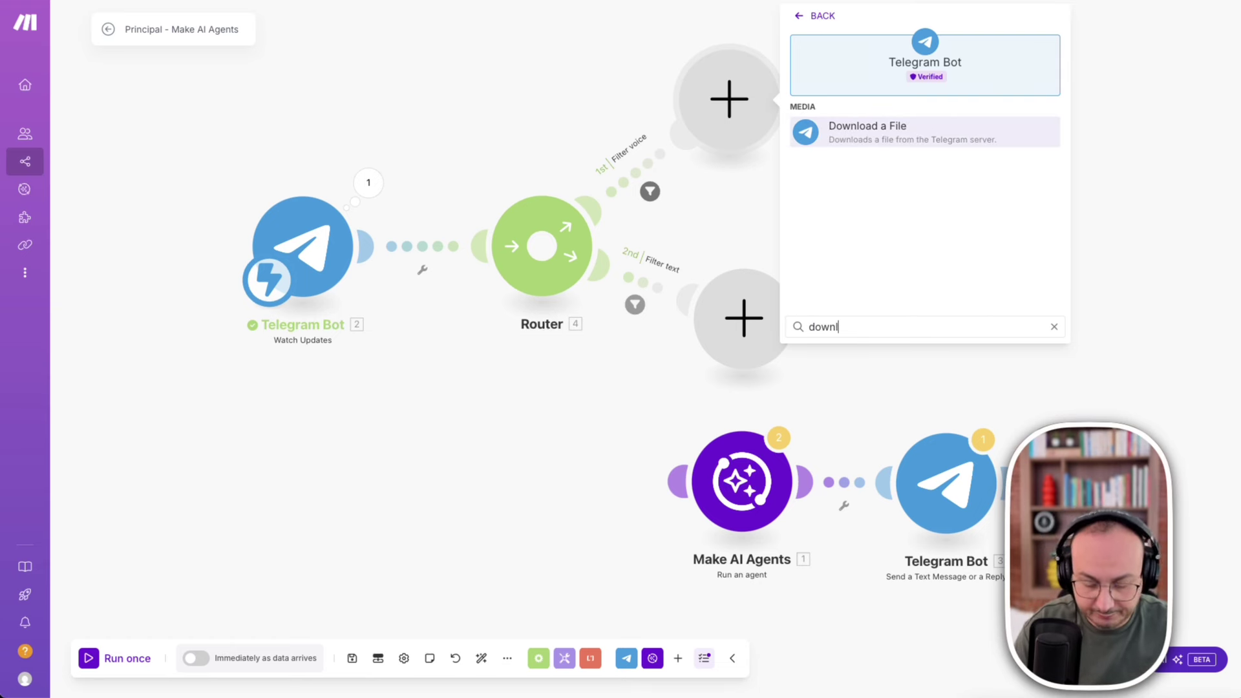
click(901, 132)
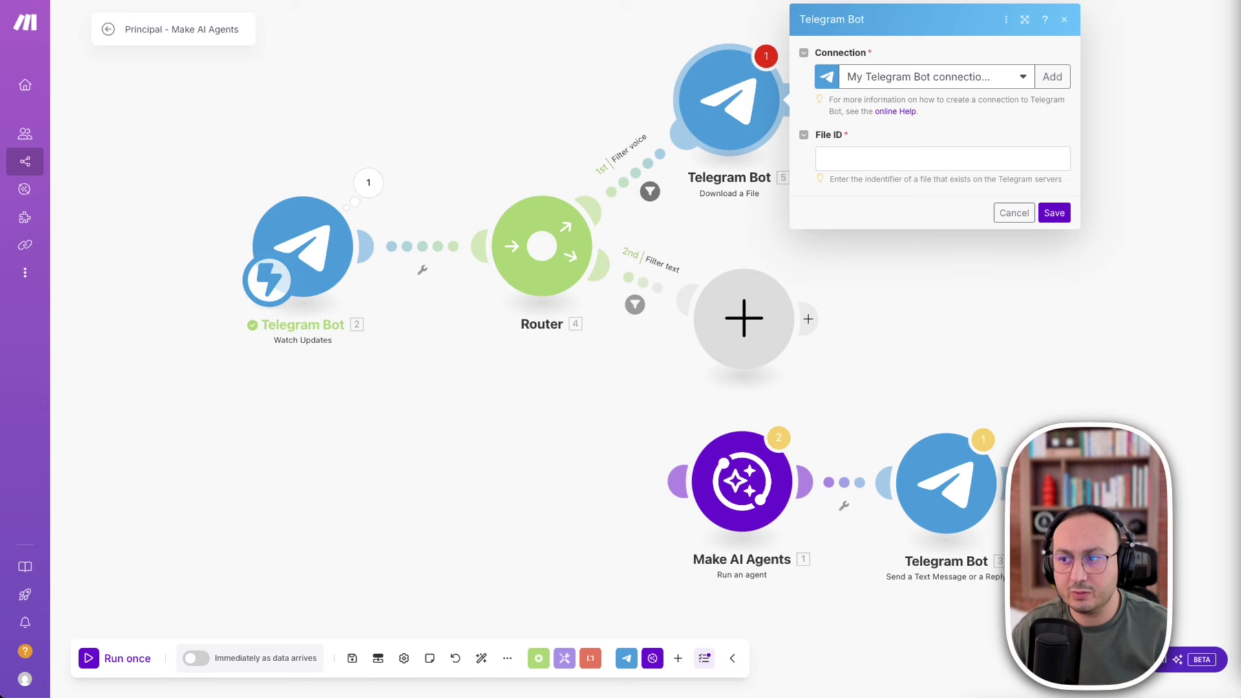
click(966, 76)
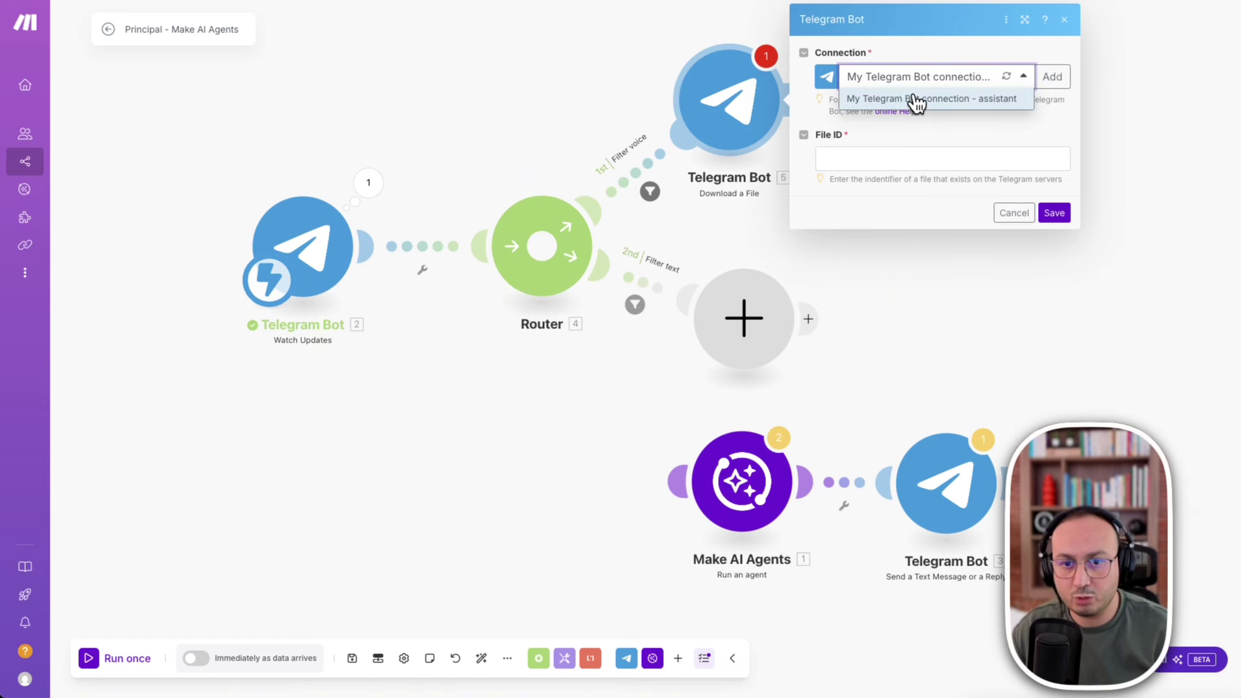
click(923, 100)
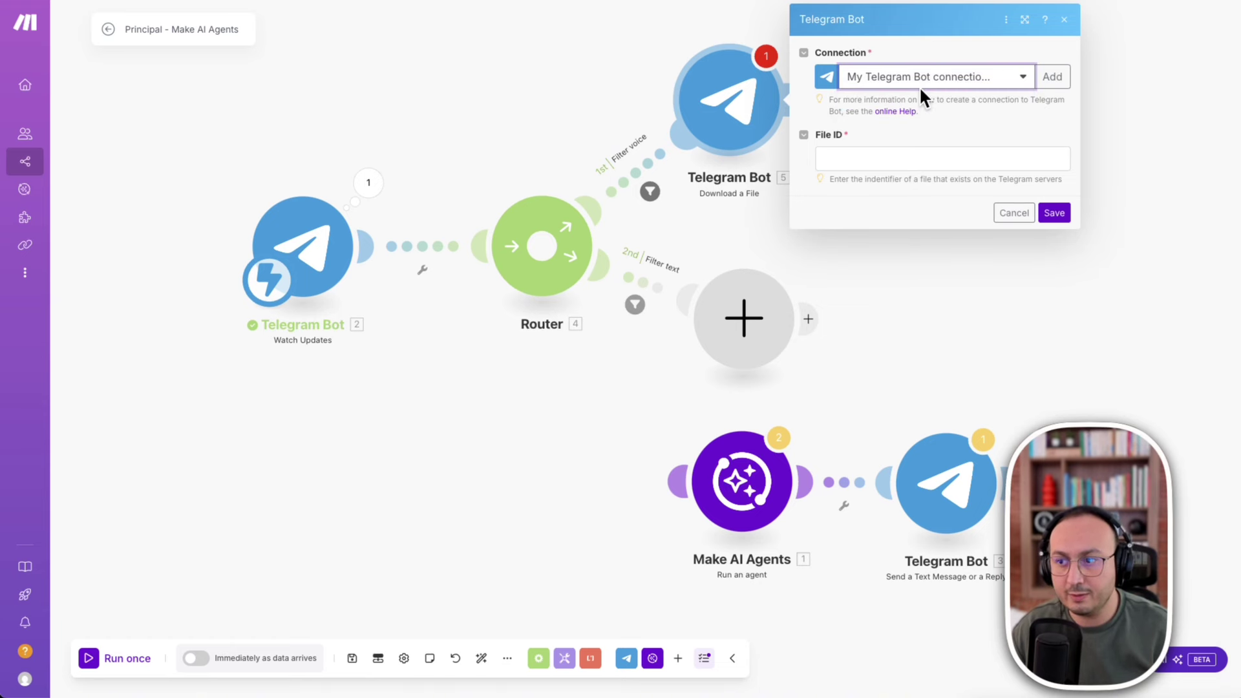
Map the download module's File ID to the Watch Updates value Message: Attachment: File ID and save the module.
click(895, 160)
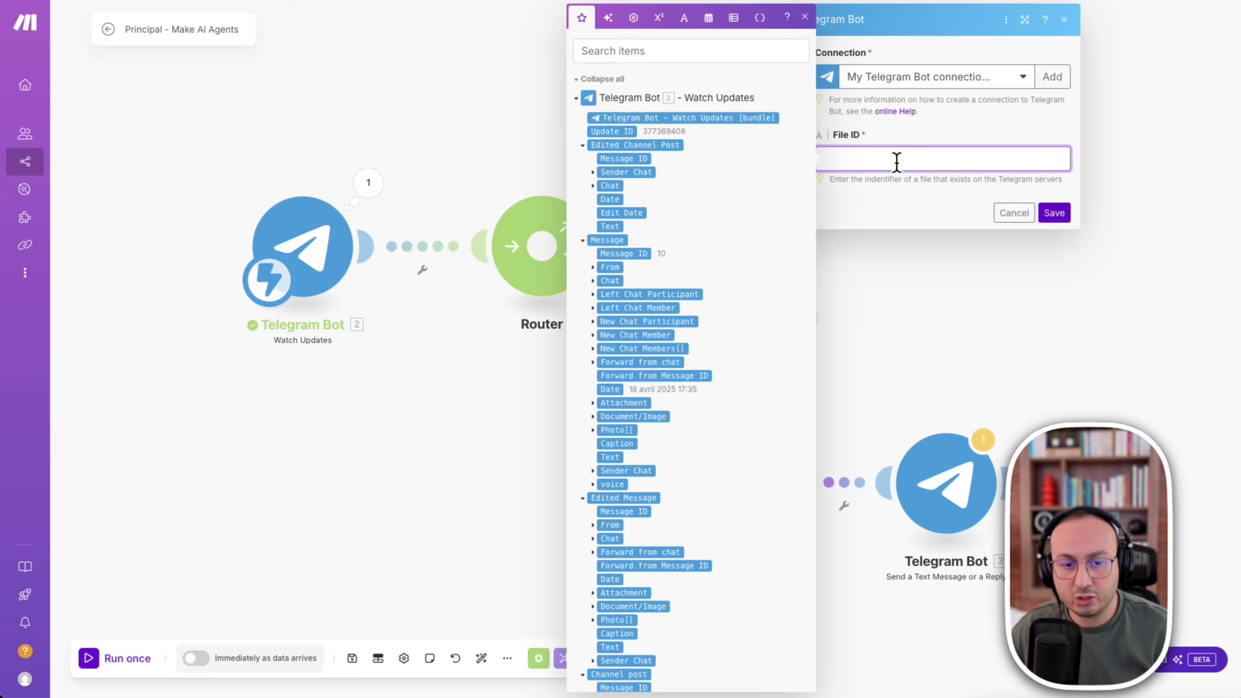
click(593, 485)
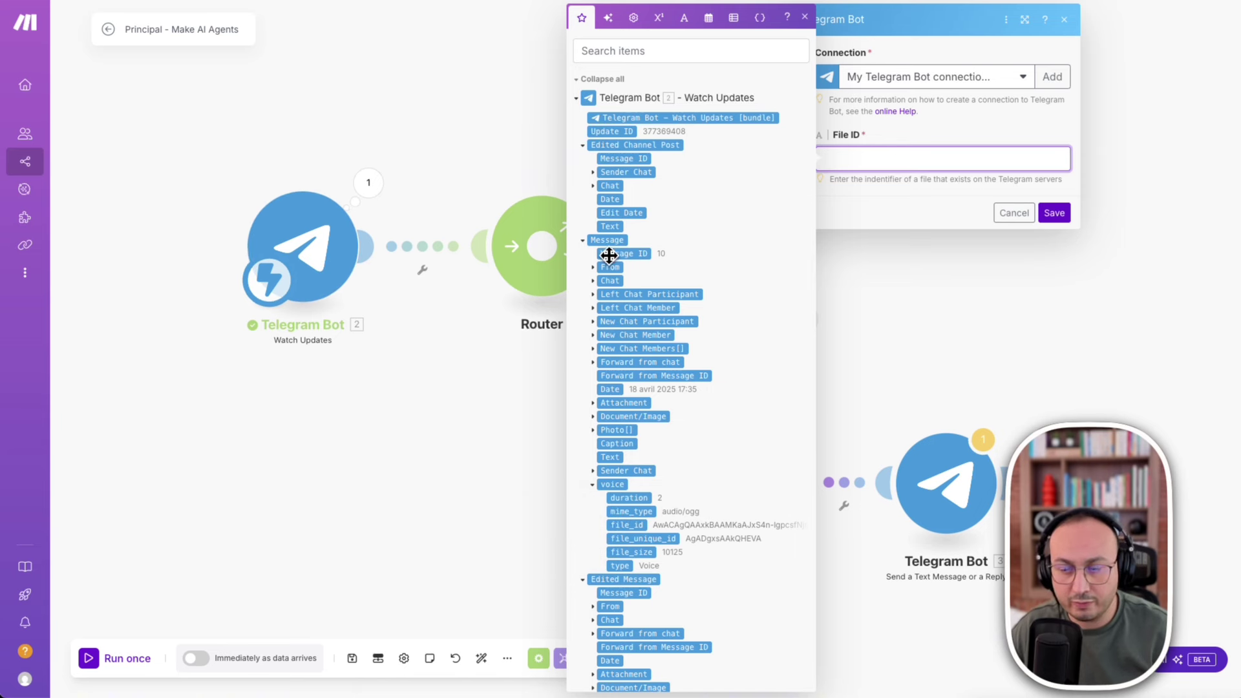
click(593, 485)
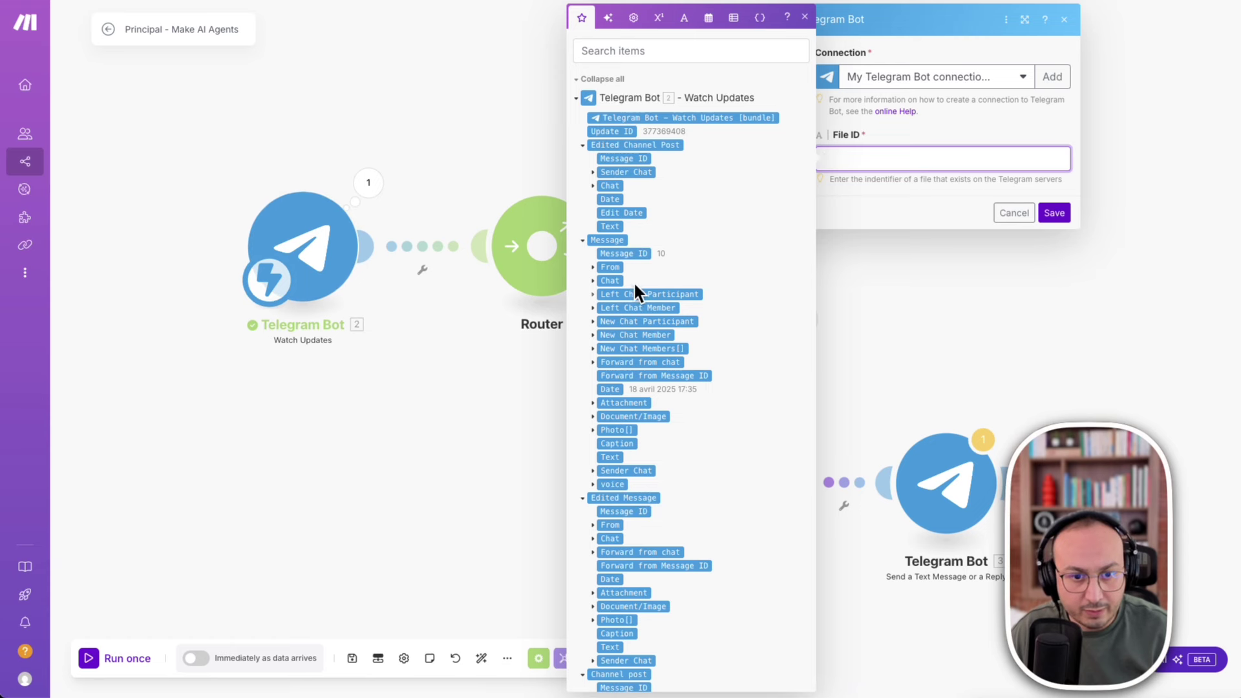
click(627, 46)
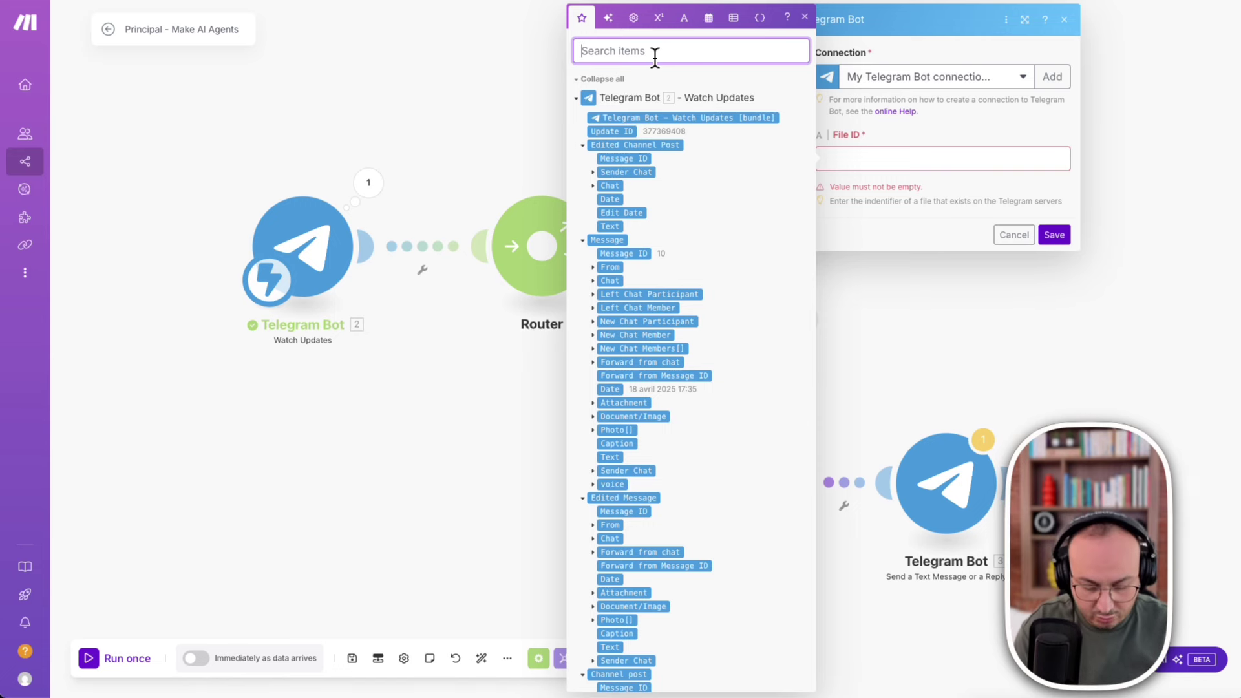
text(atta)
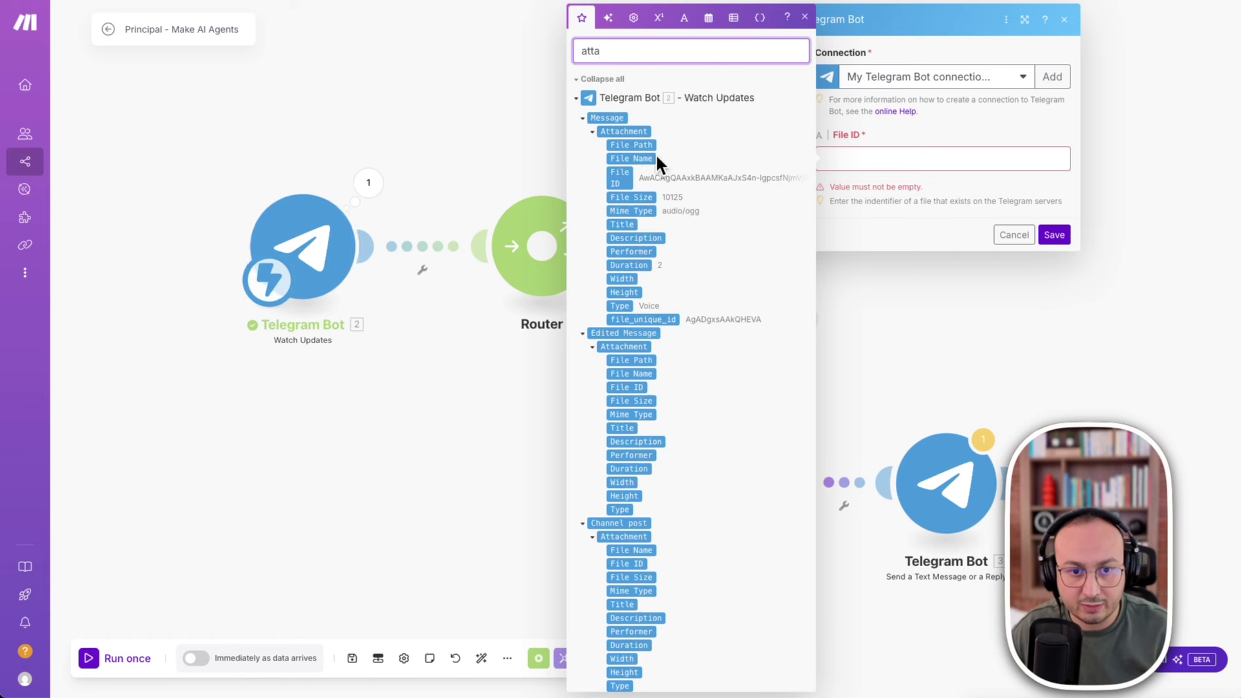
click(621, 177)
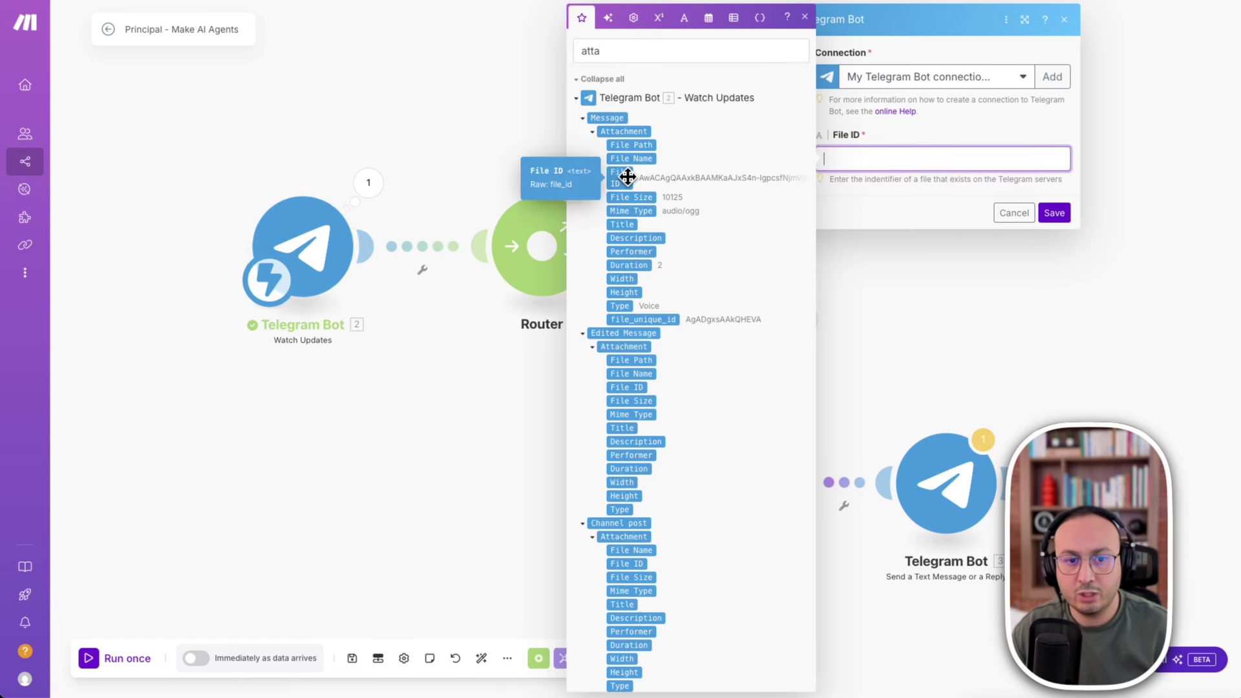
click(623, 177)
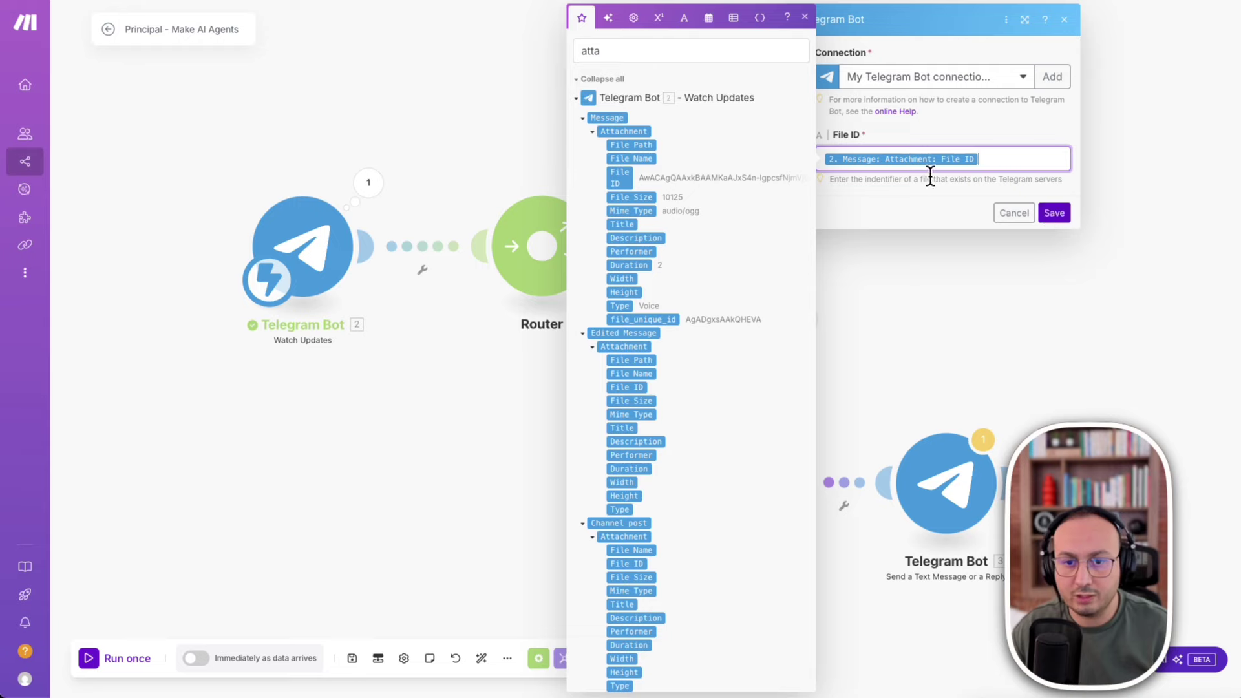
click(906, 161)
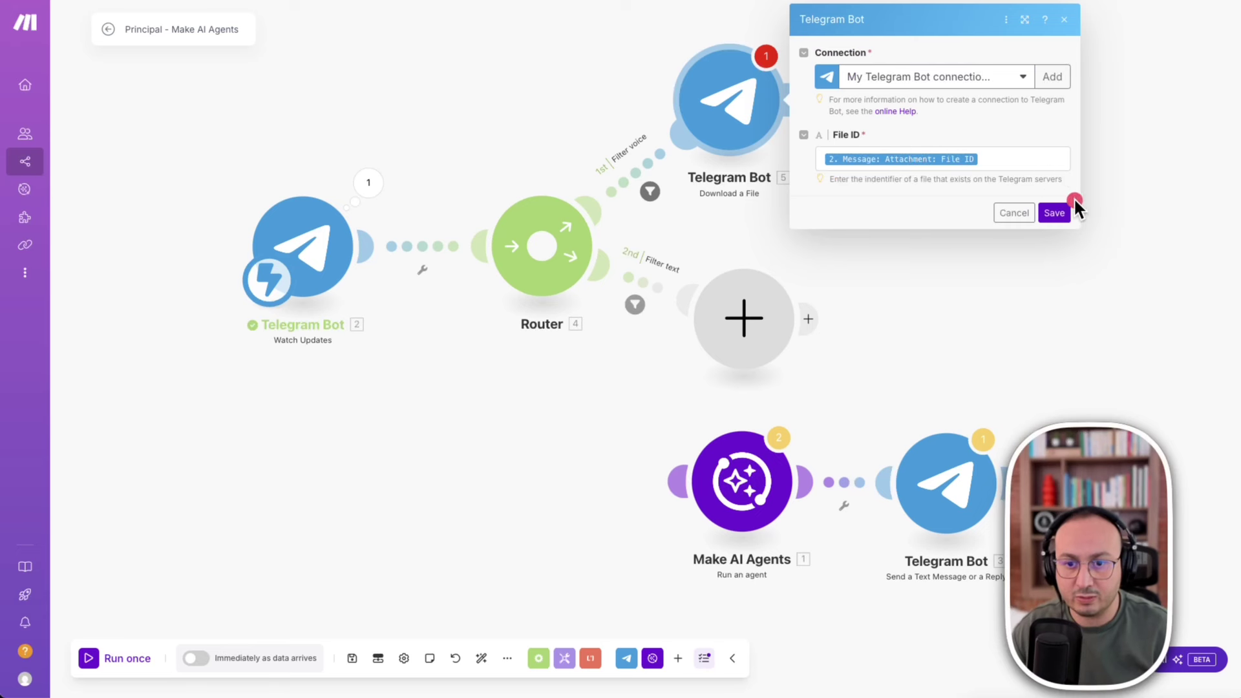
click(1053, 214)
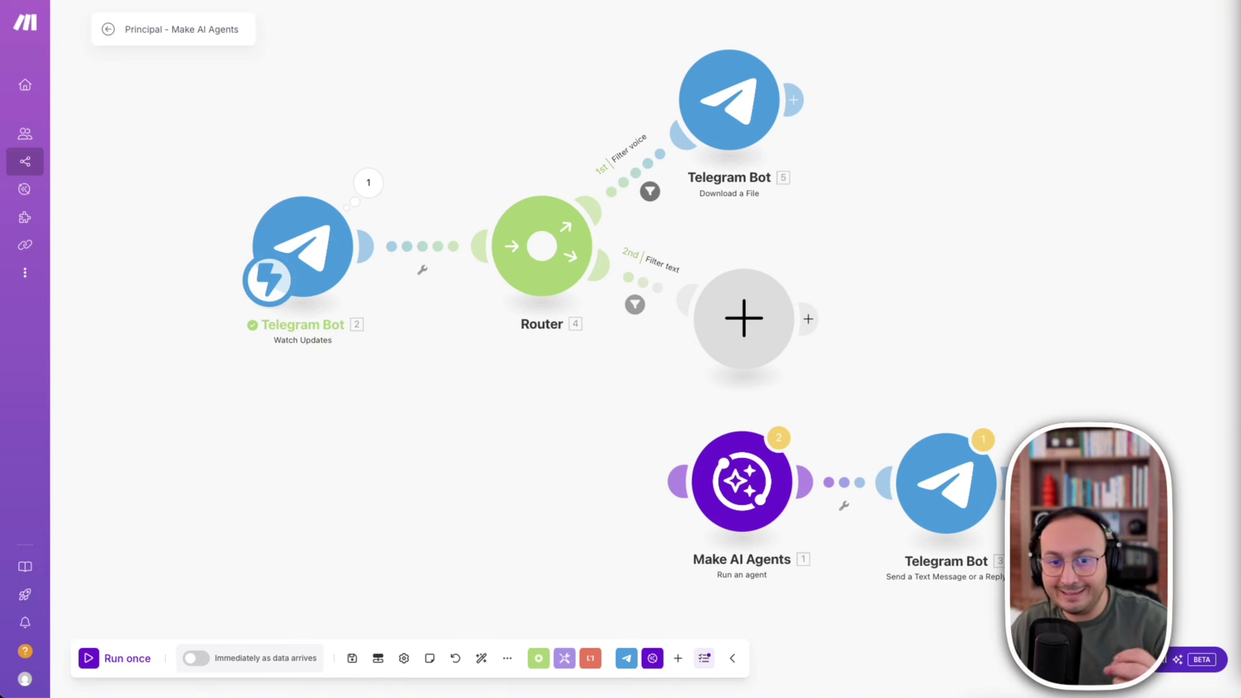
Add an OpenAI Create a Transcription (Whisper) module after the Telegram Bot Download a File module.
click(793, 100)
click(908, 114)
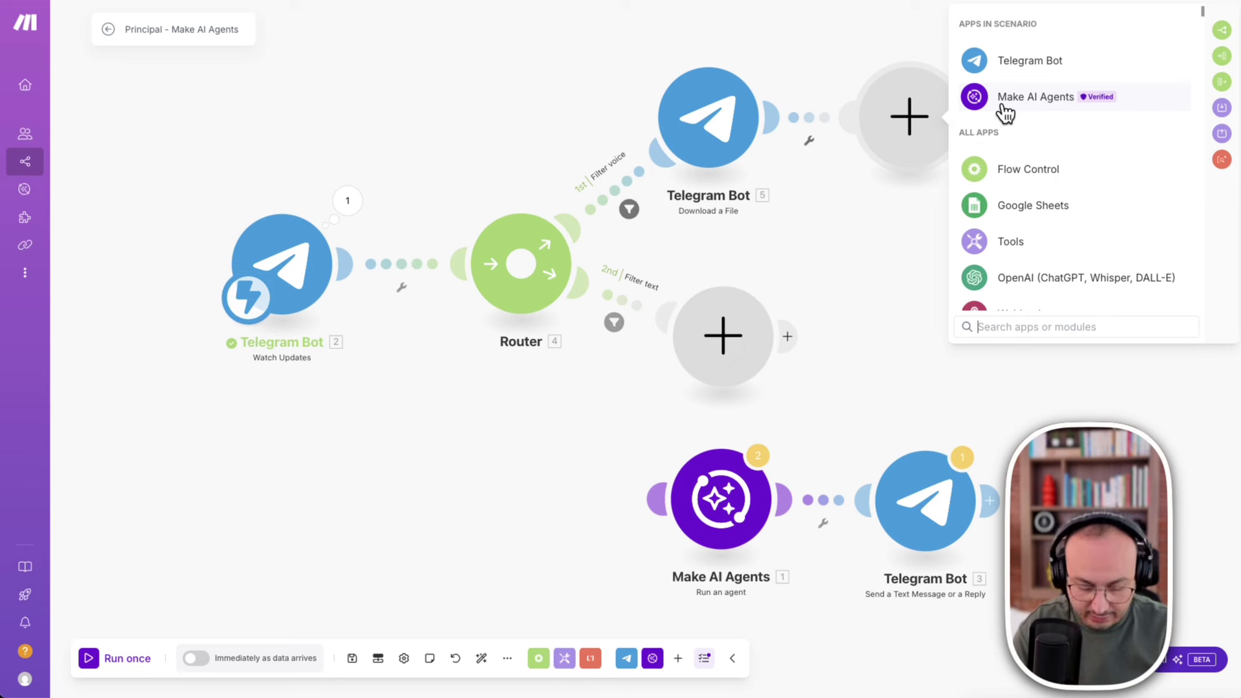
text(cht)
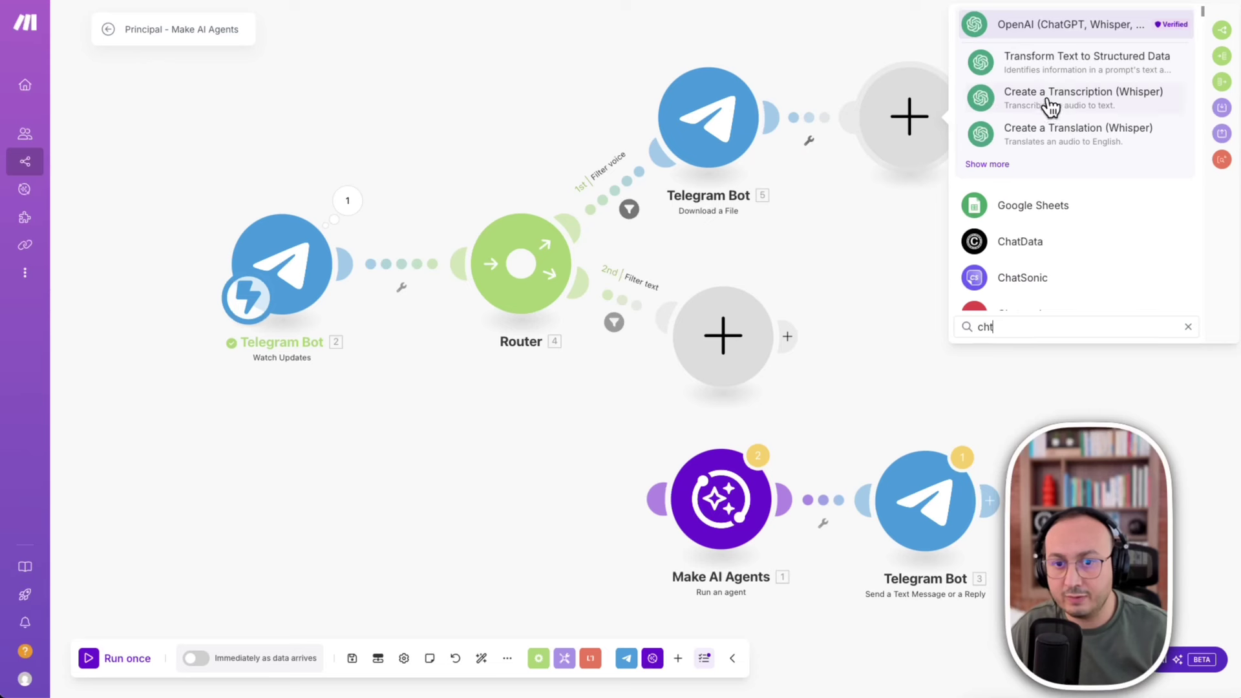
click(1047, 105)
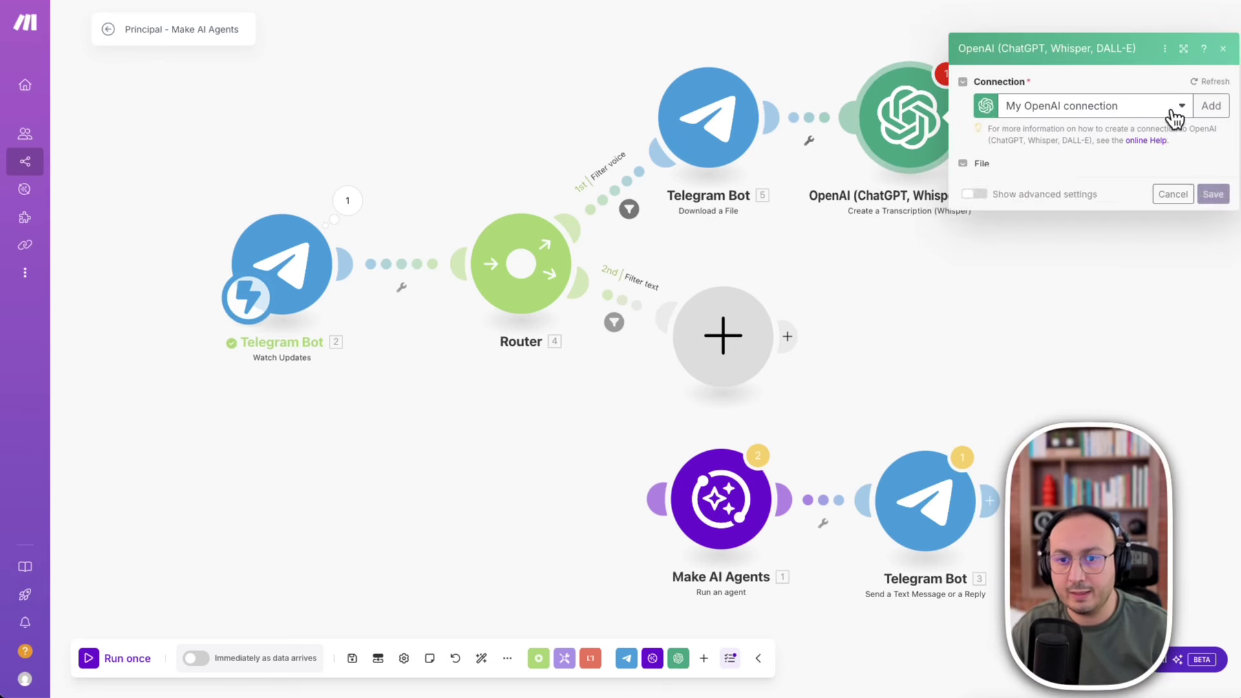
Save the transcription module with My OpenAI connection, the Telegram Bot - Download a File source, model Whisper-1 and prompt "Please transcribe this message".
click(1145, 82)
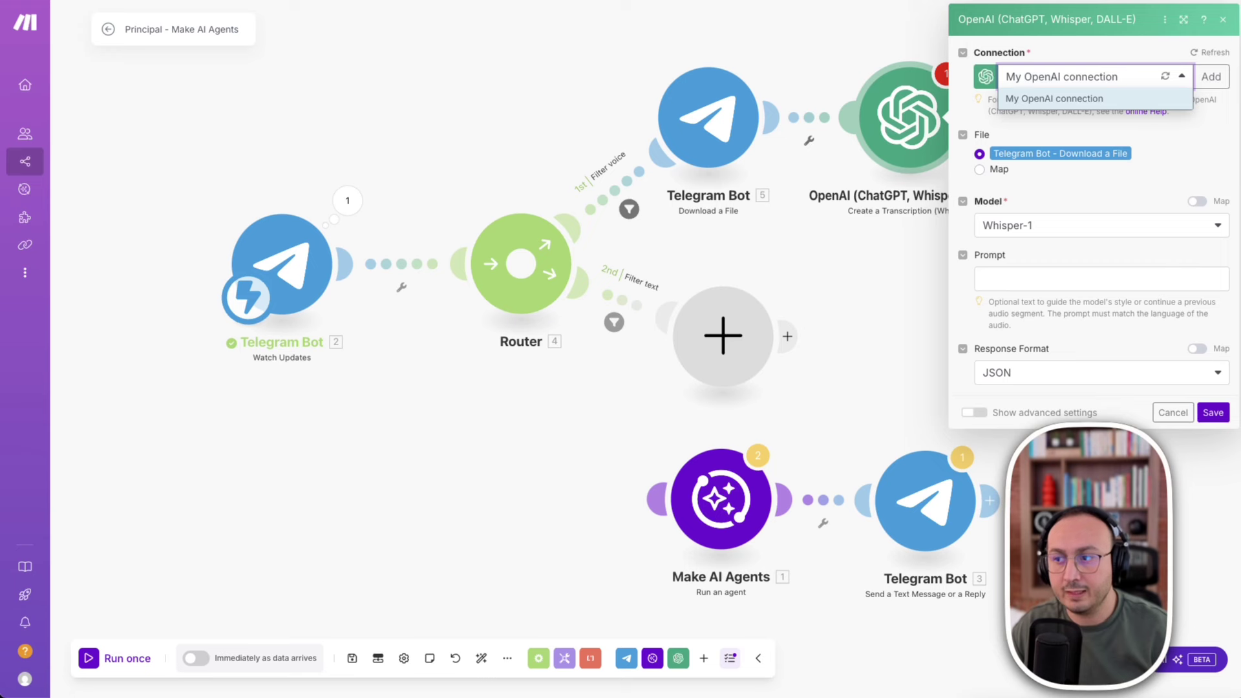
click(984, 155)
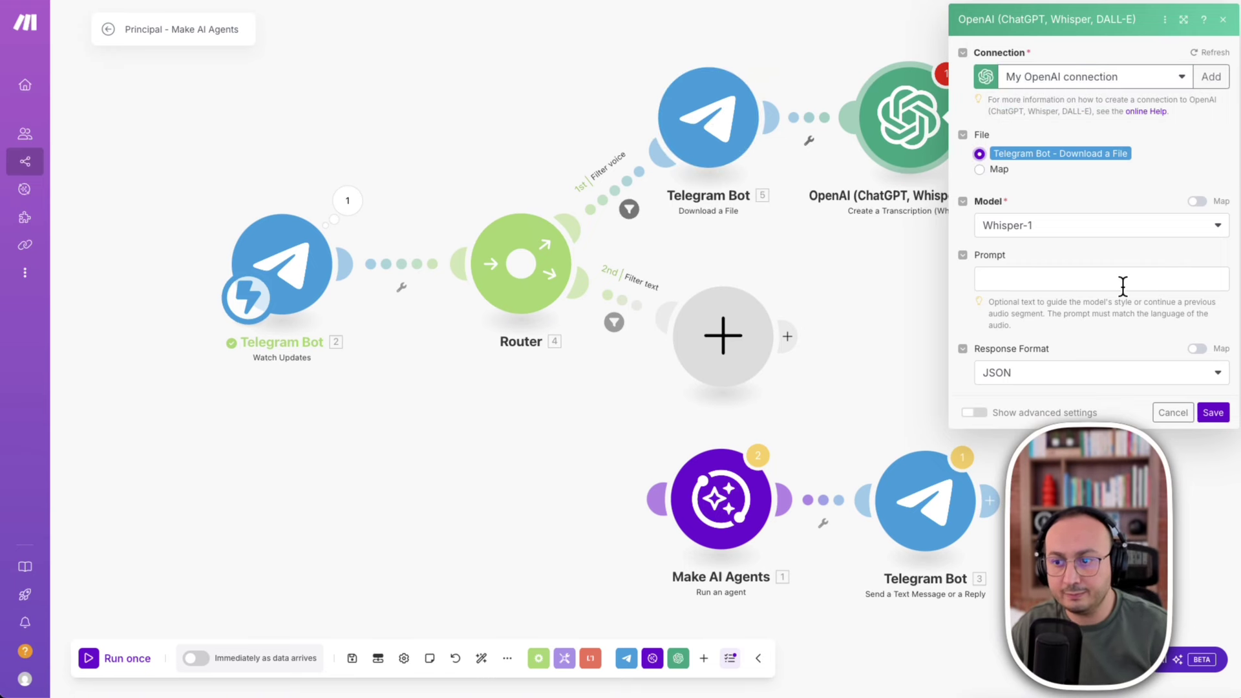
click(1000, 230)
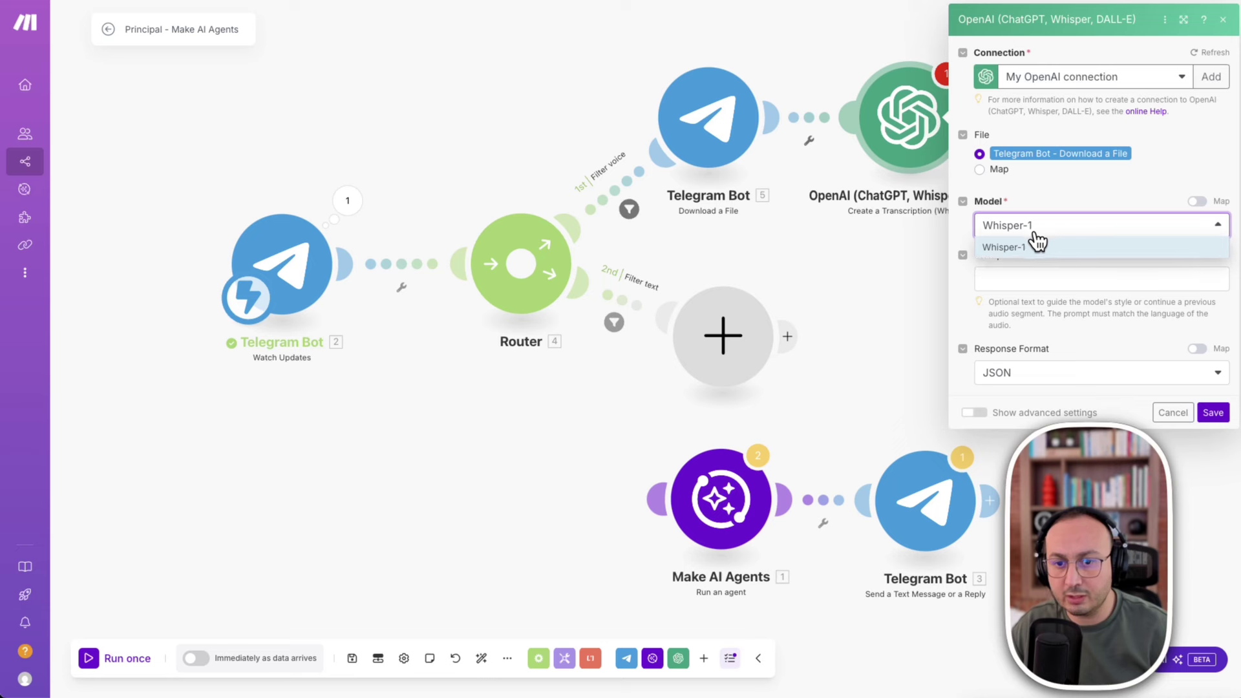
click(1074, 247)
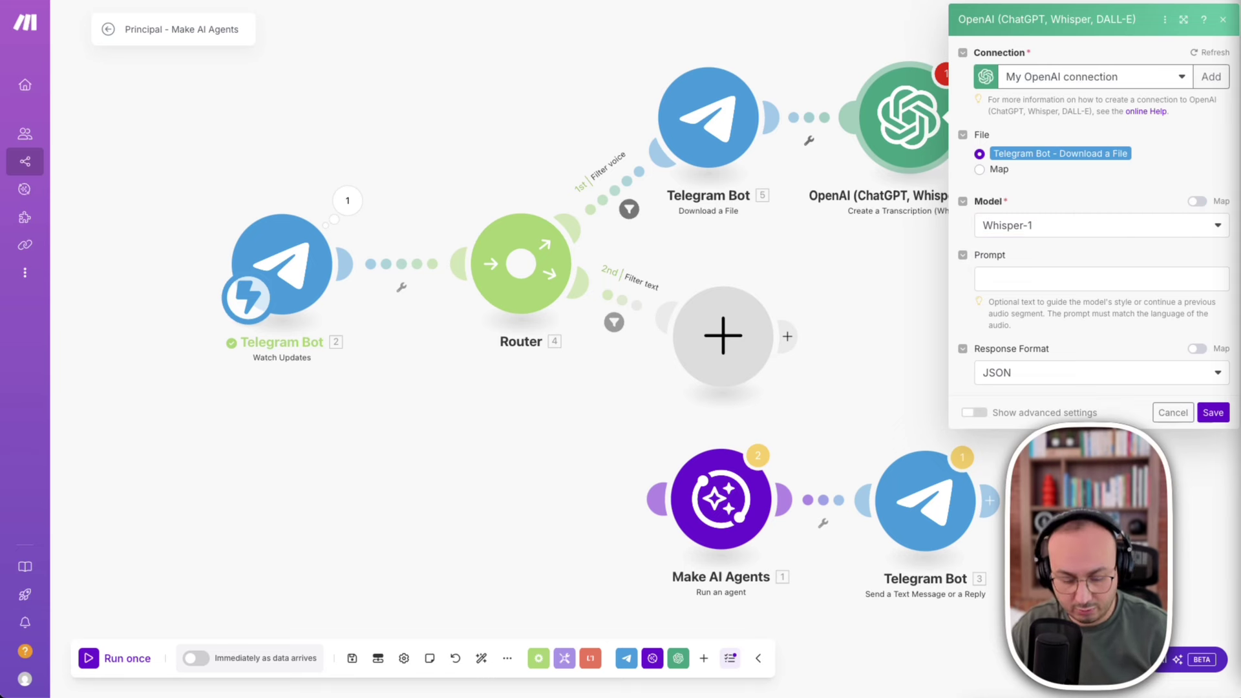
click(1019, 278)
text(Please transcribe this message)
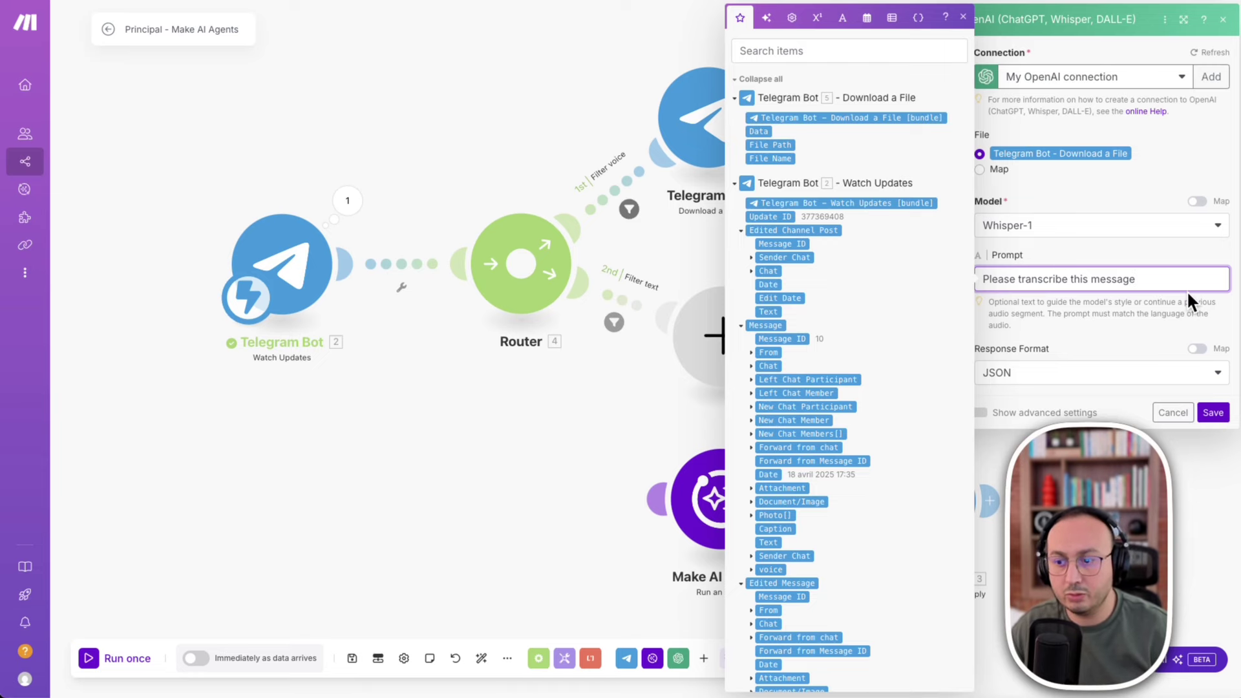
click(1063, 399)
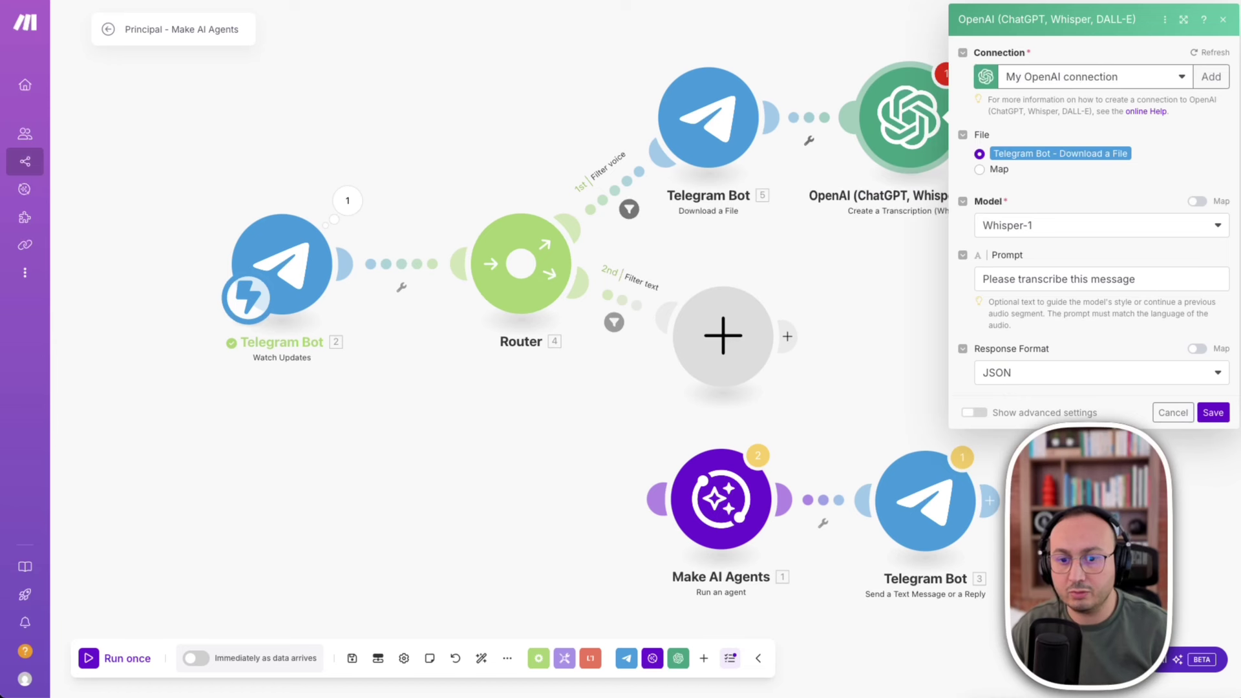
click(1163, 406)
click(1212, 414)
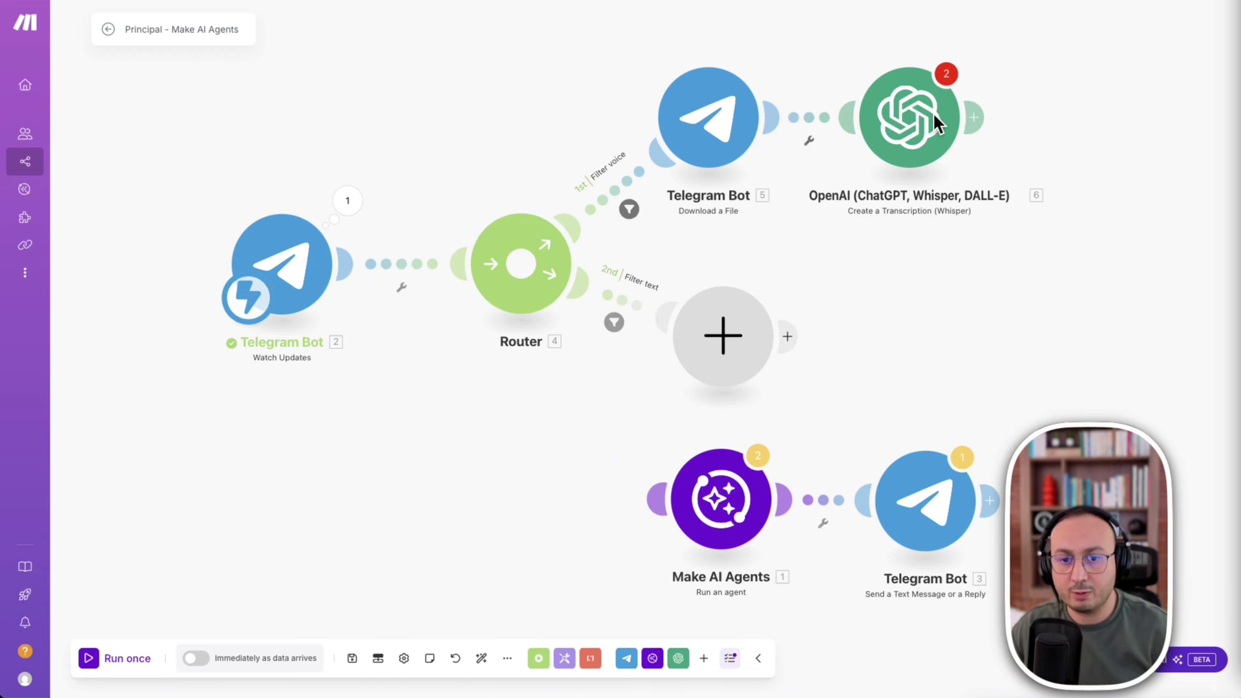
Add a Tools Set variable module after the OpenAI transcription module.
click(977, 118)
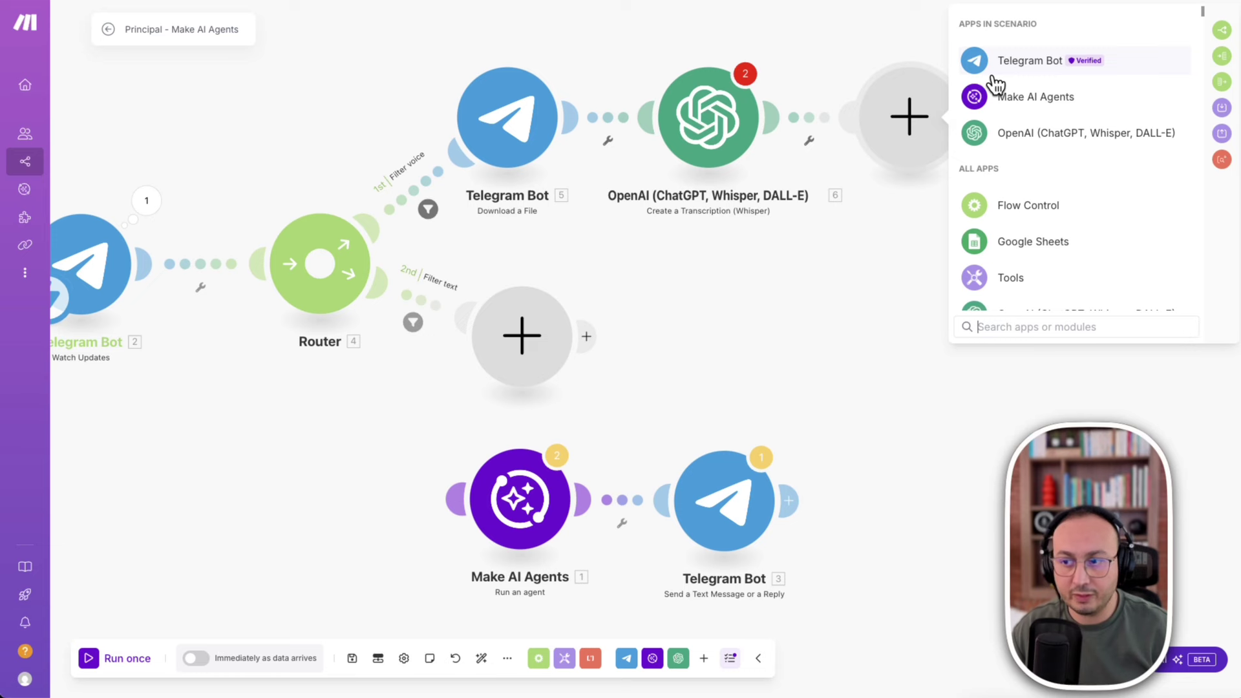
text(tools)
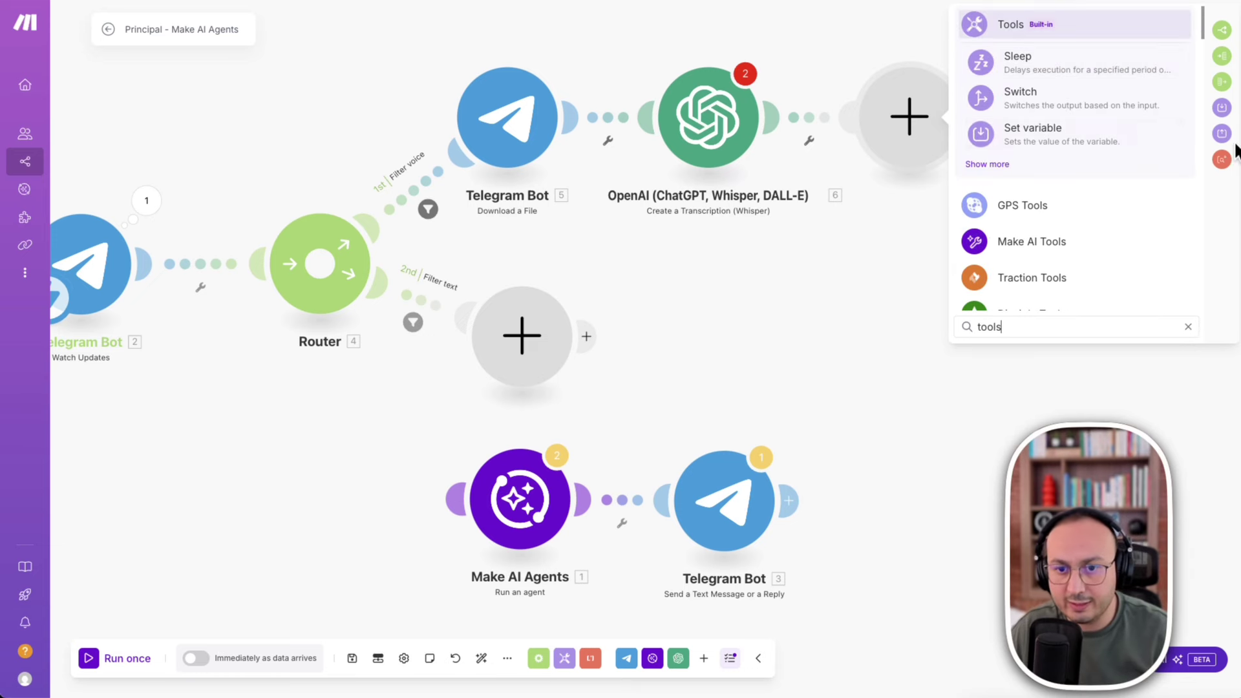
click(1086, 138)
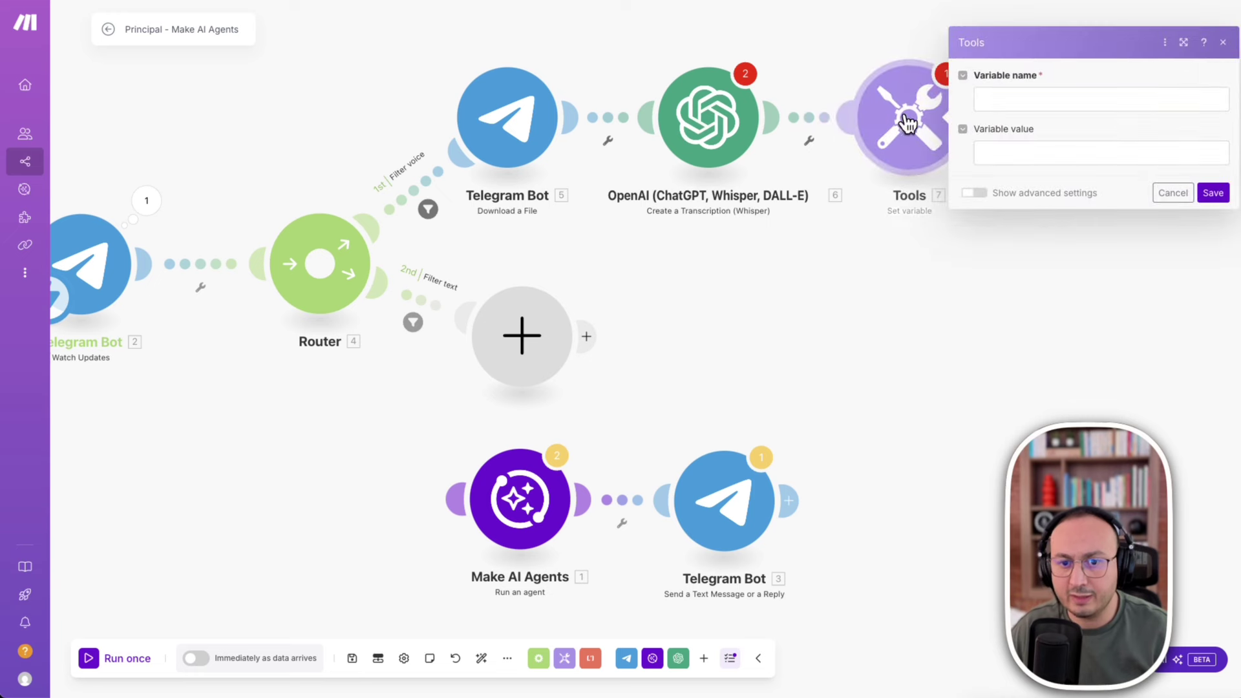
Name the variable "text", map its value to the Text output of the OpenAI transcription, and save the module.
click(1012, 99)
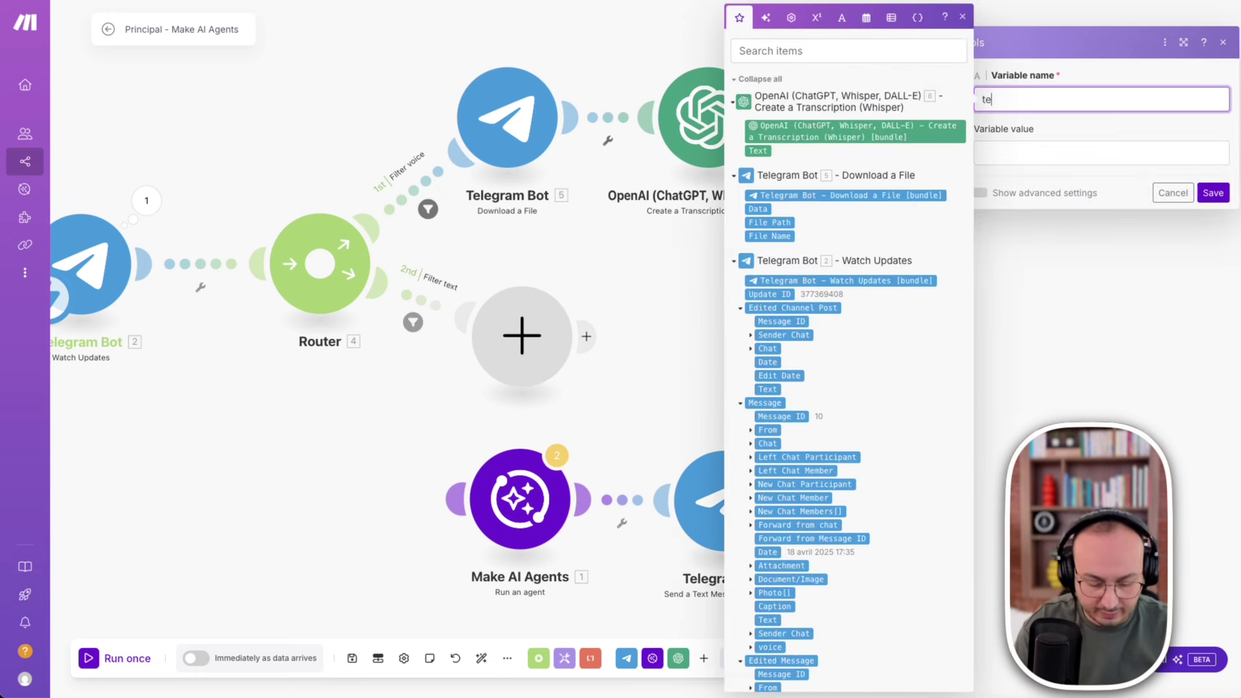
click(1056, 160)
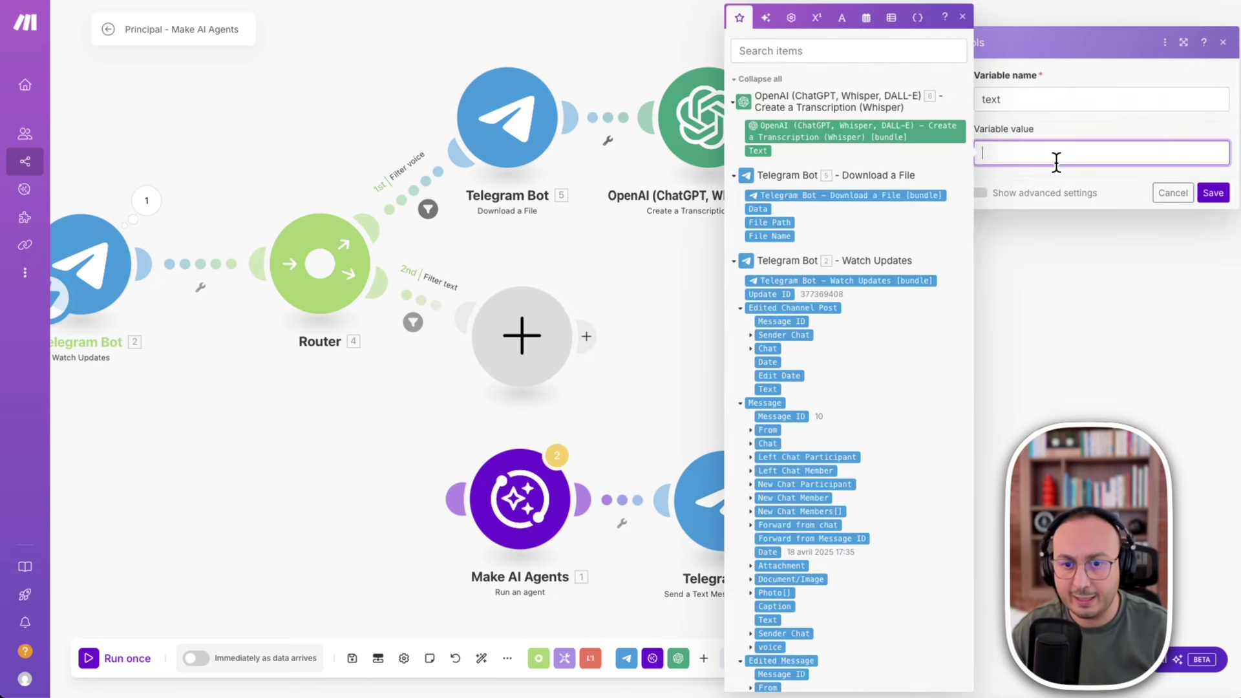
click(708, 150)
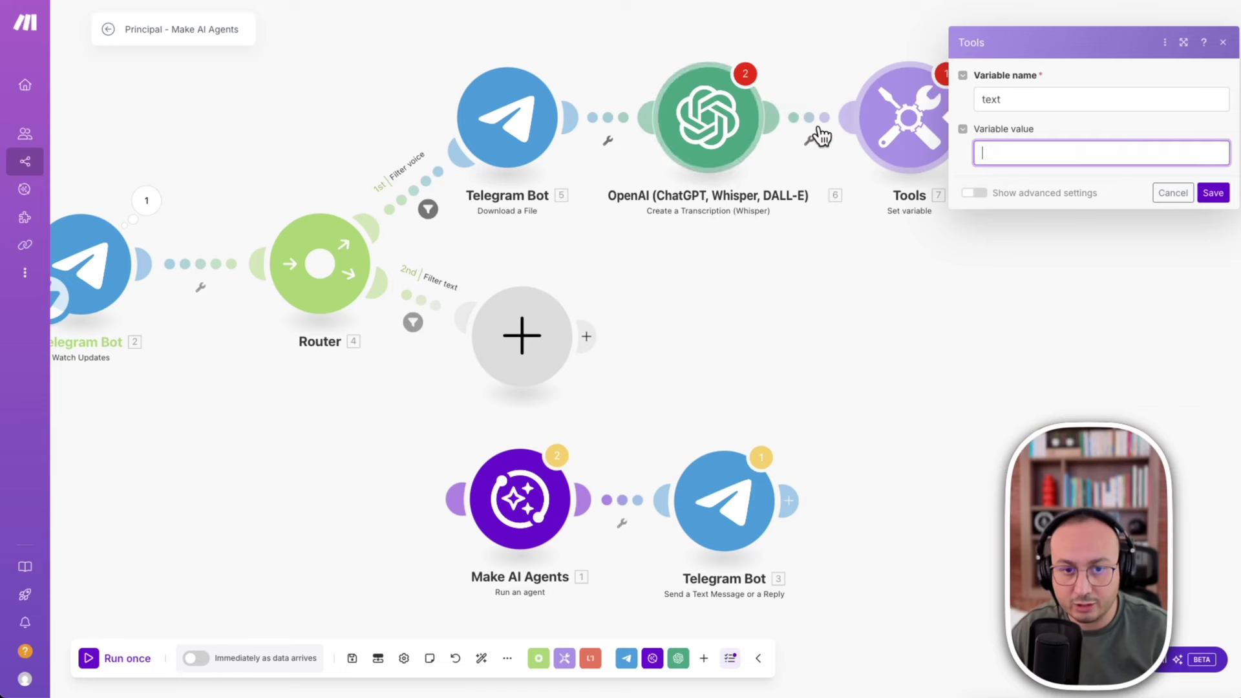
click(1005, 150)
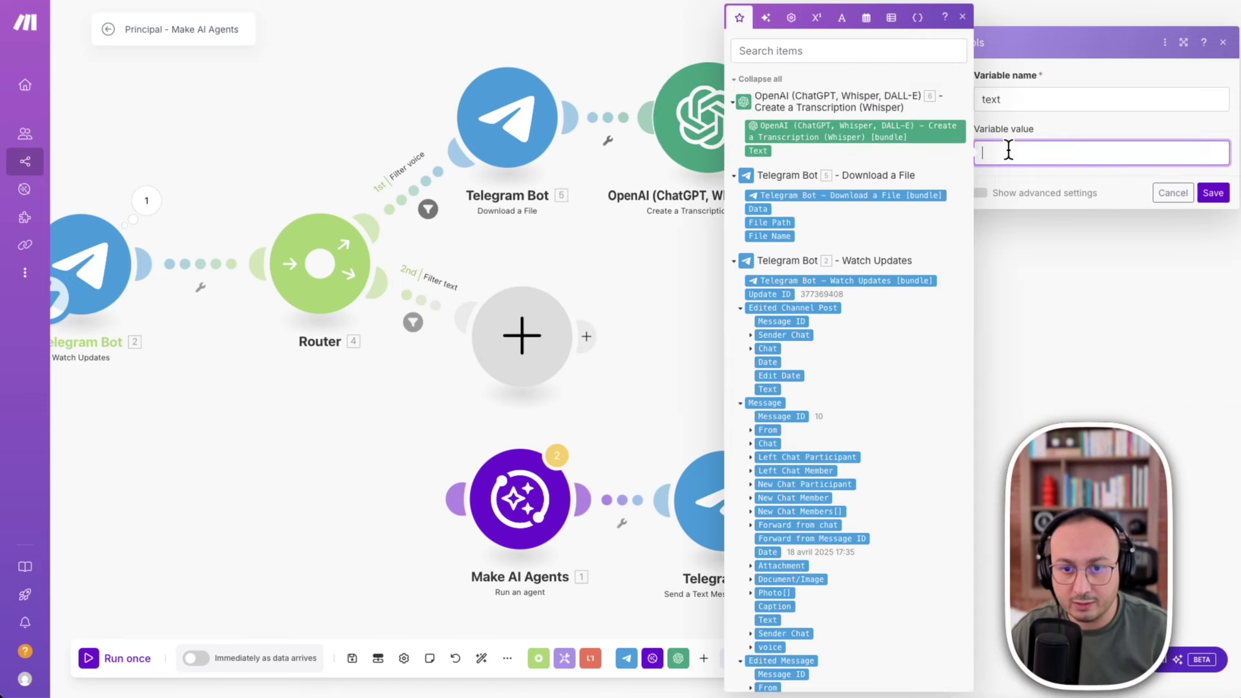
click(763, 153)
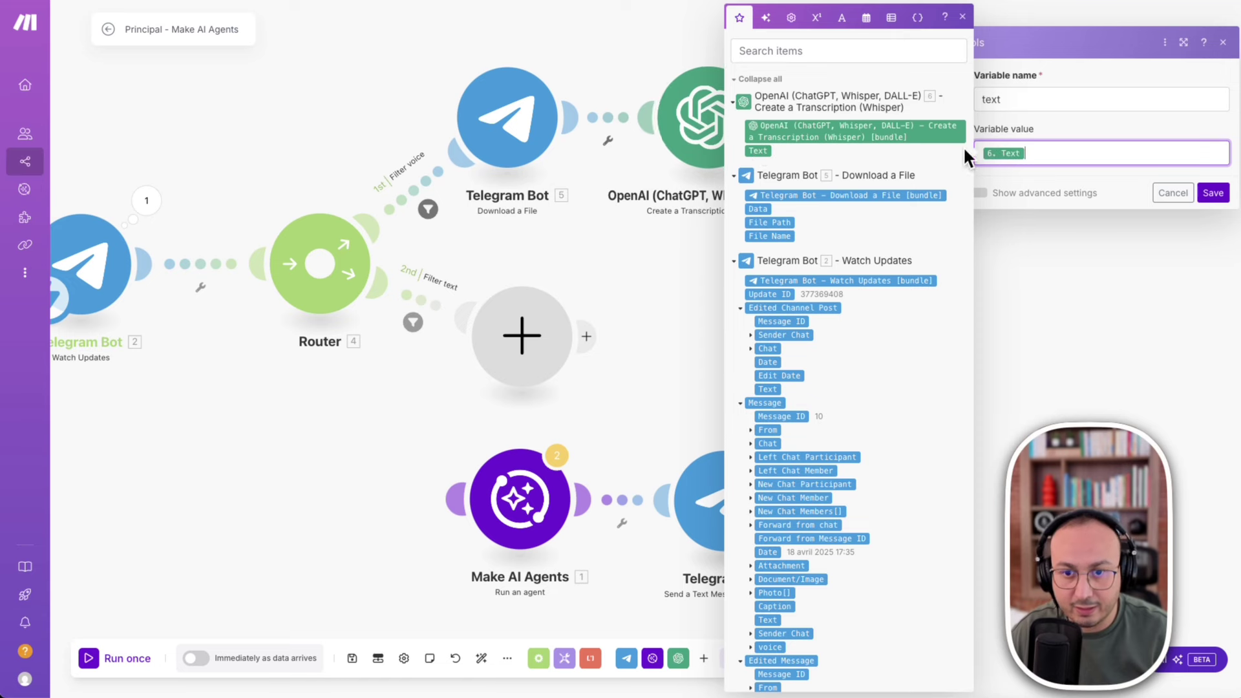
click(1215, 194)
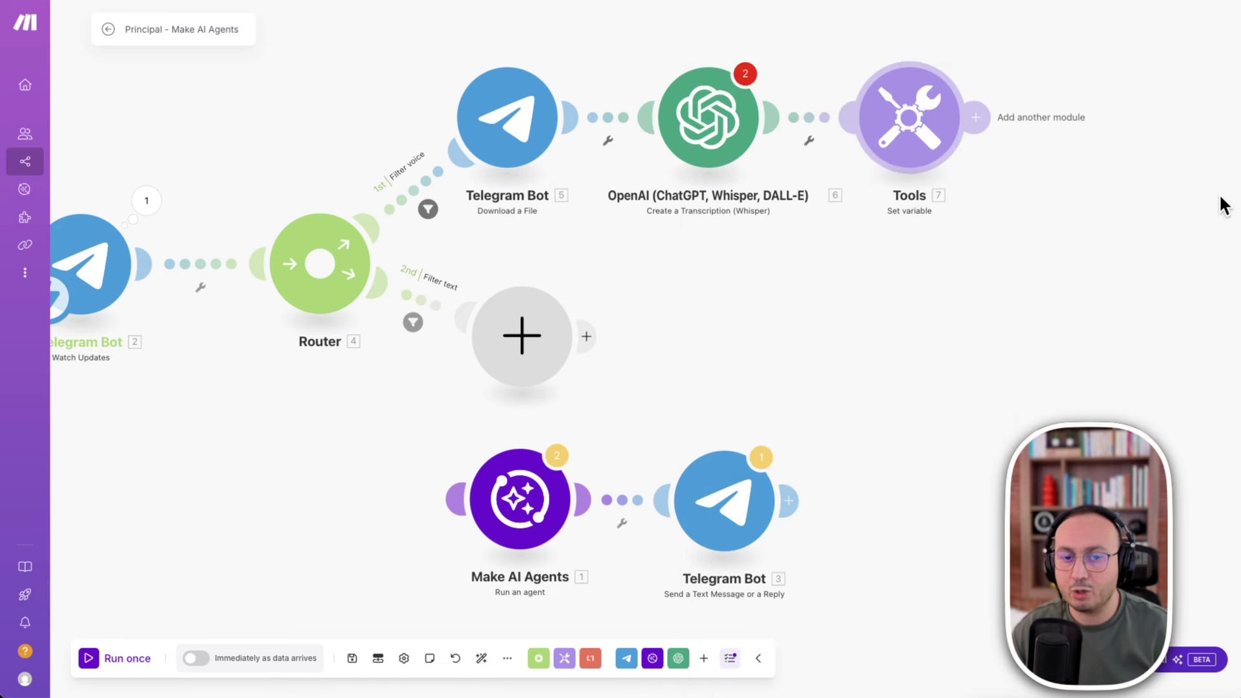
mouse_move(1131, 46)
mouse_down()
mouse_move(436, 173)
mouse_move(273, 236)
mouse_move(285, 251)
mouse_move(217, 294)
mouse_move(230, 302)
mouse_up()
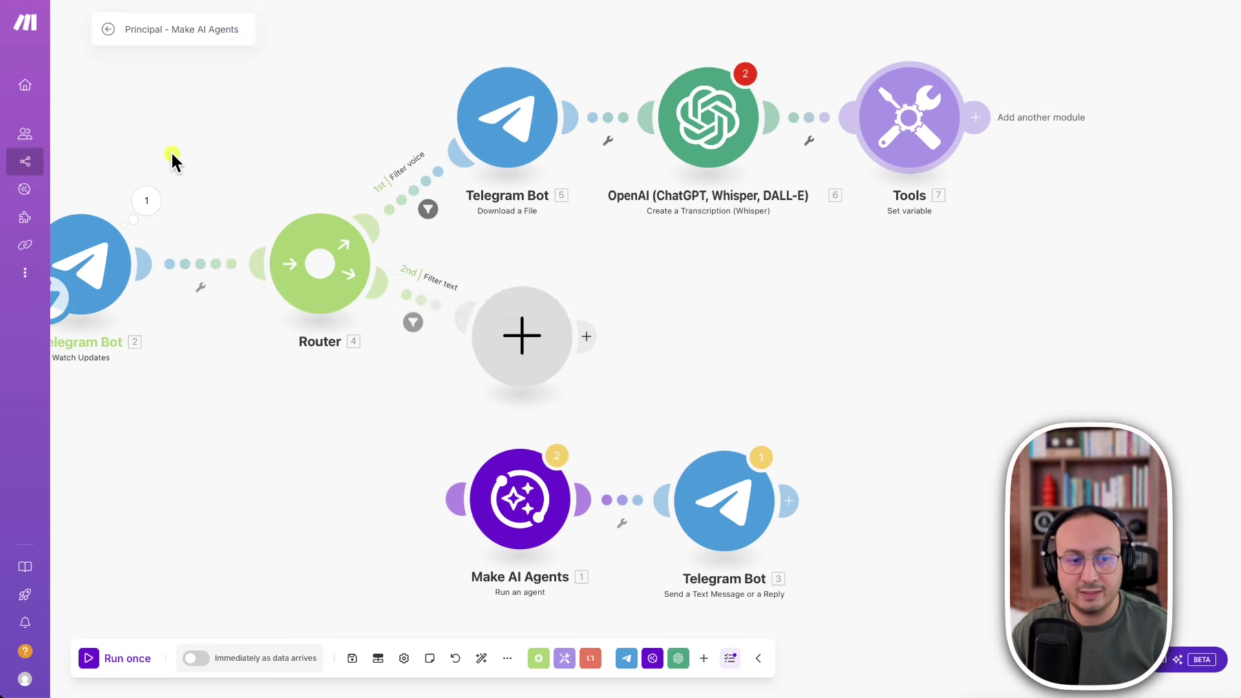
mouse_move(170, 150)
mouse_down()
mouse_move(529, 105)
mouse_move(579, 73)
mouse_move(935, 100)
mouse_up()
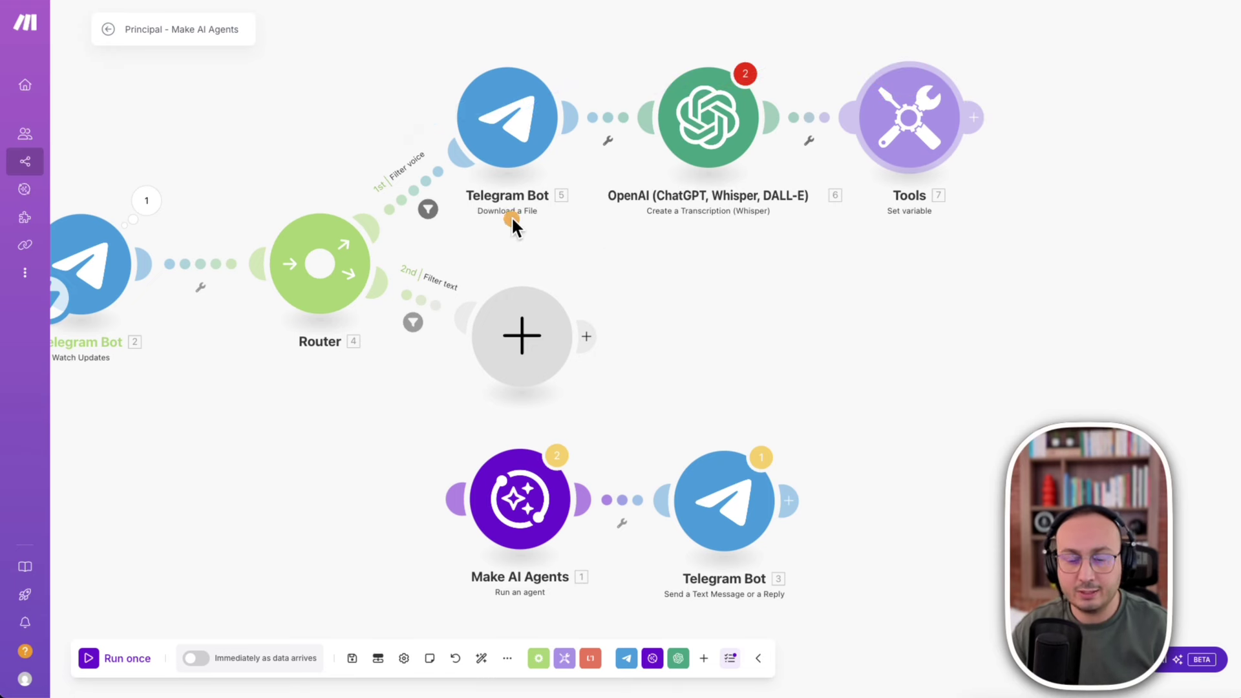
Add a Tools Set variable module to the router's Filter text route.
drag(289, 261, 495, 347)
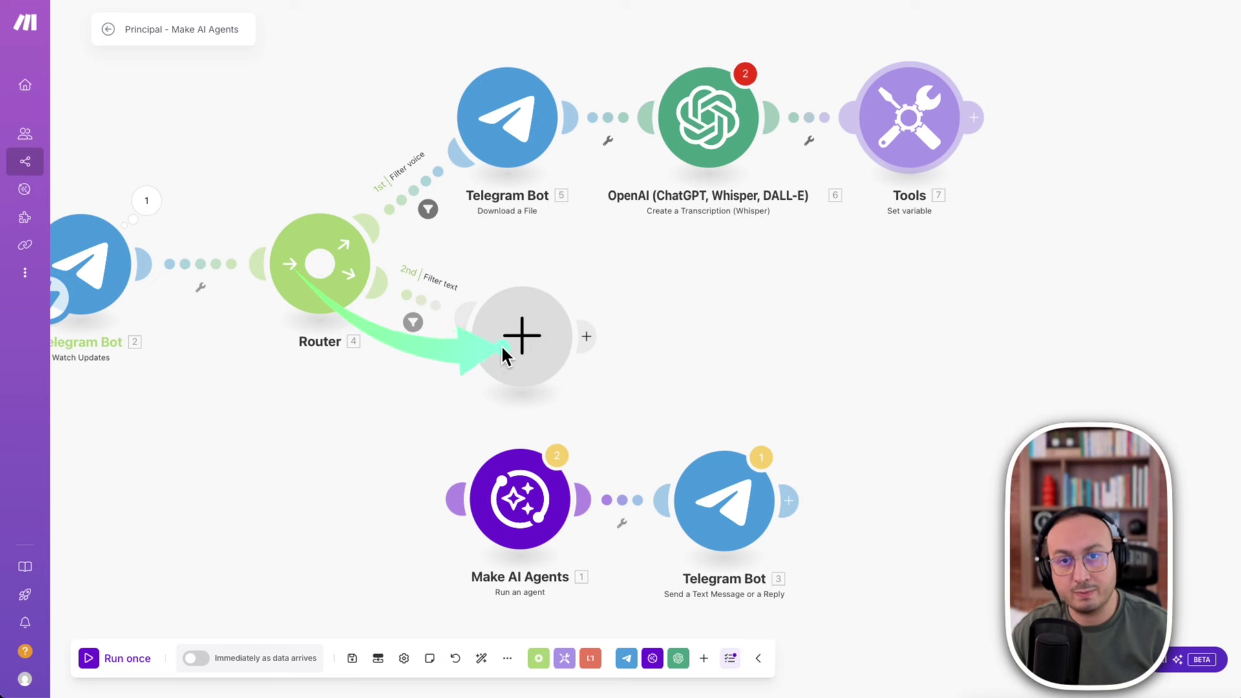
click(521, 349)
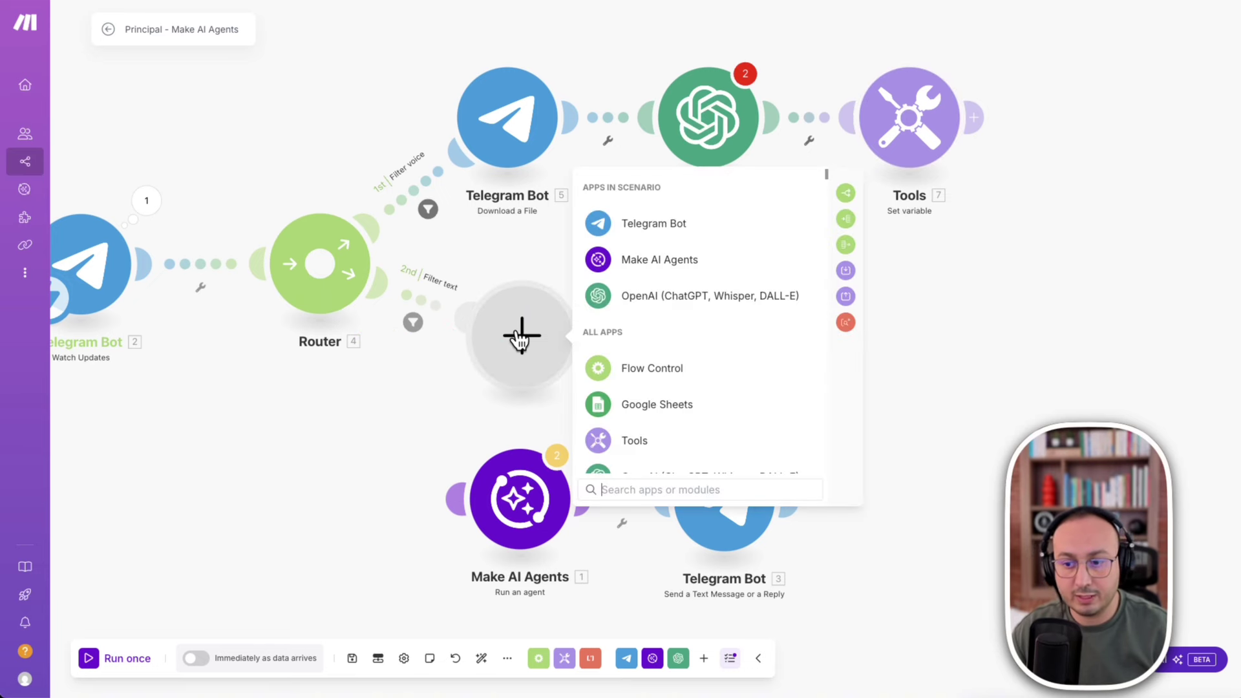
text(get)
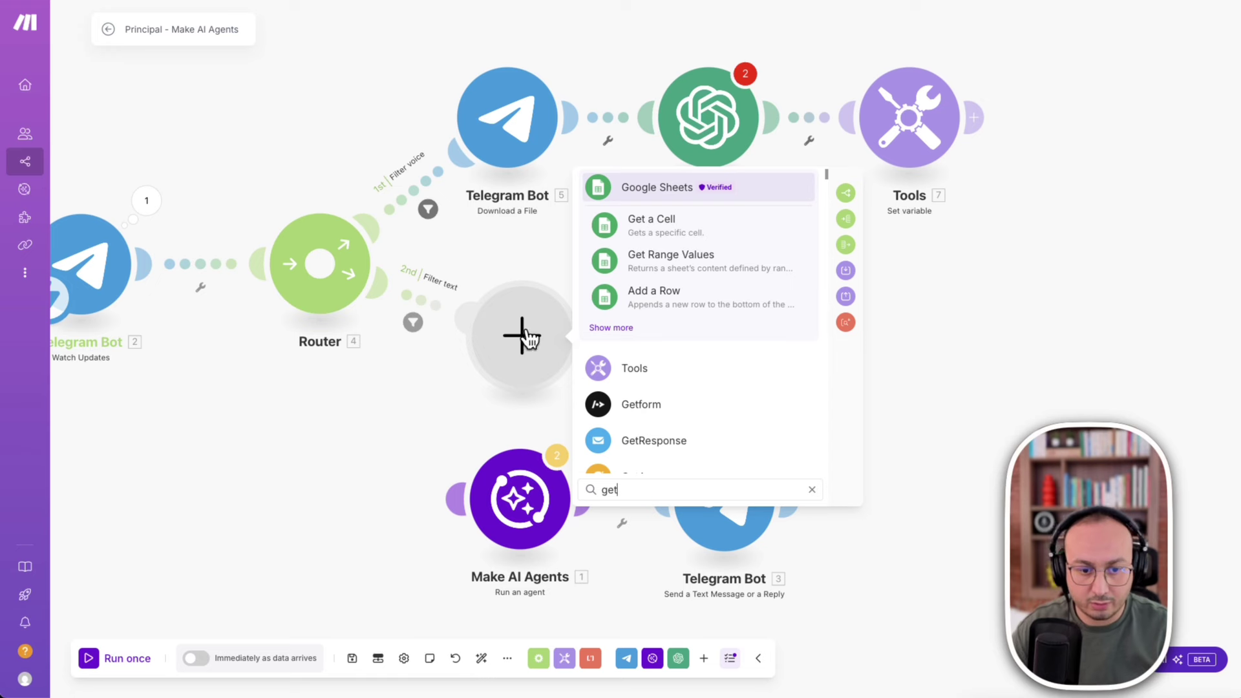
key(BackSpace)
key(BackSpace)
key(BackSpace)
text(t)
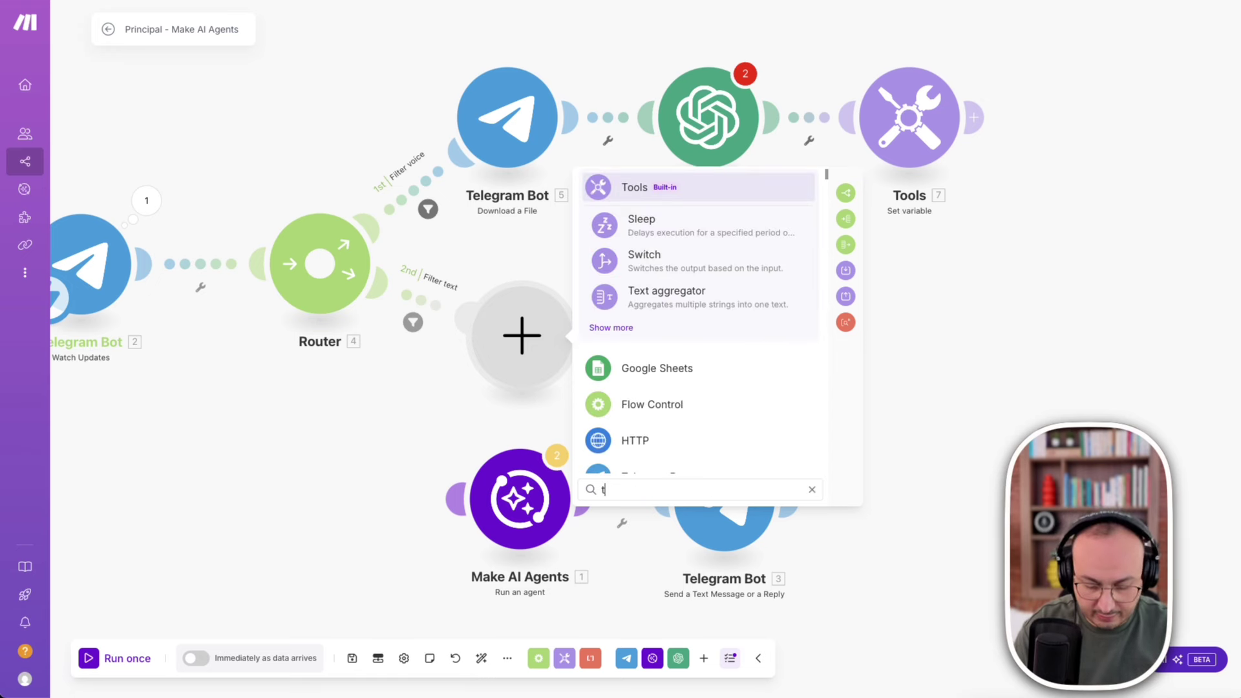
text(ools)
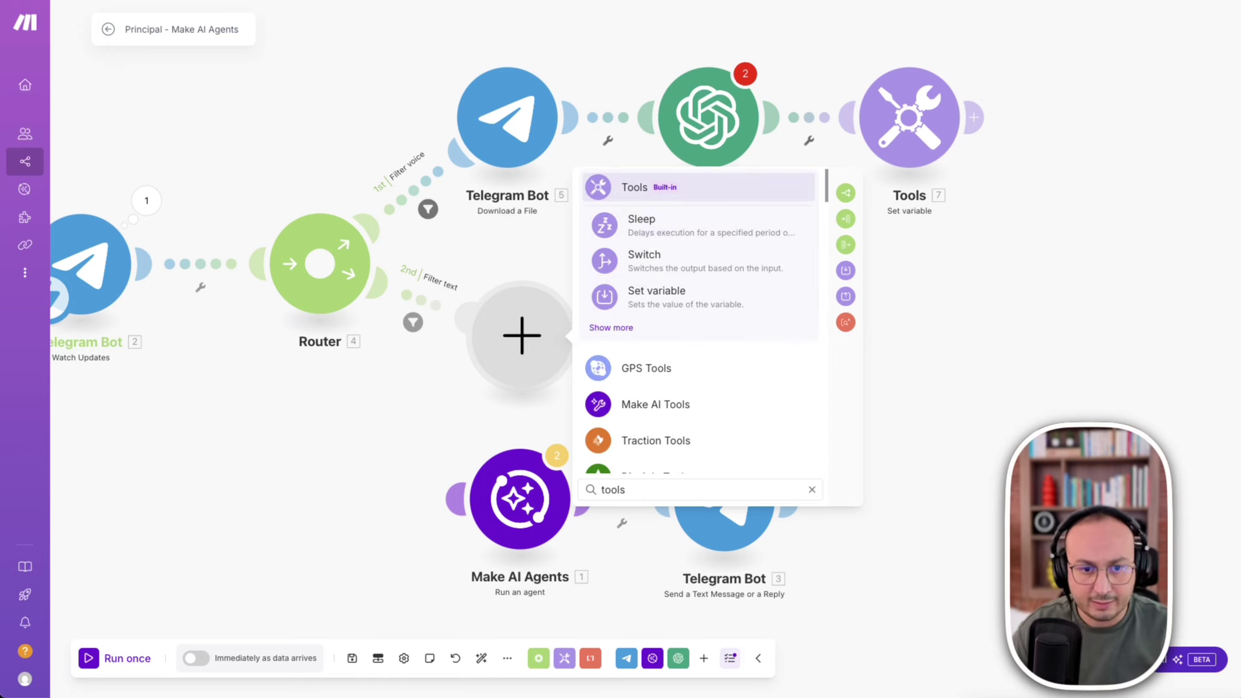
click(619, 330)
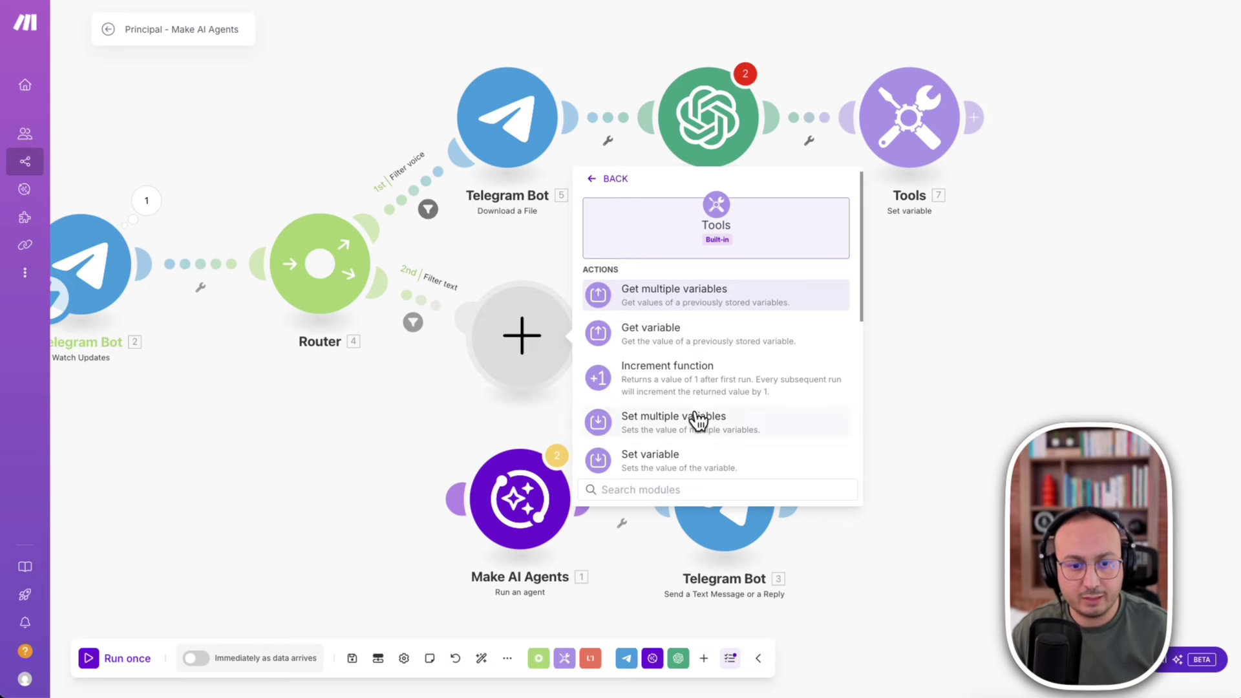
click(661, 471)
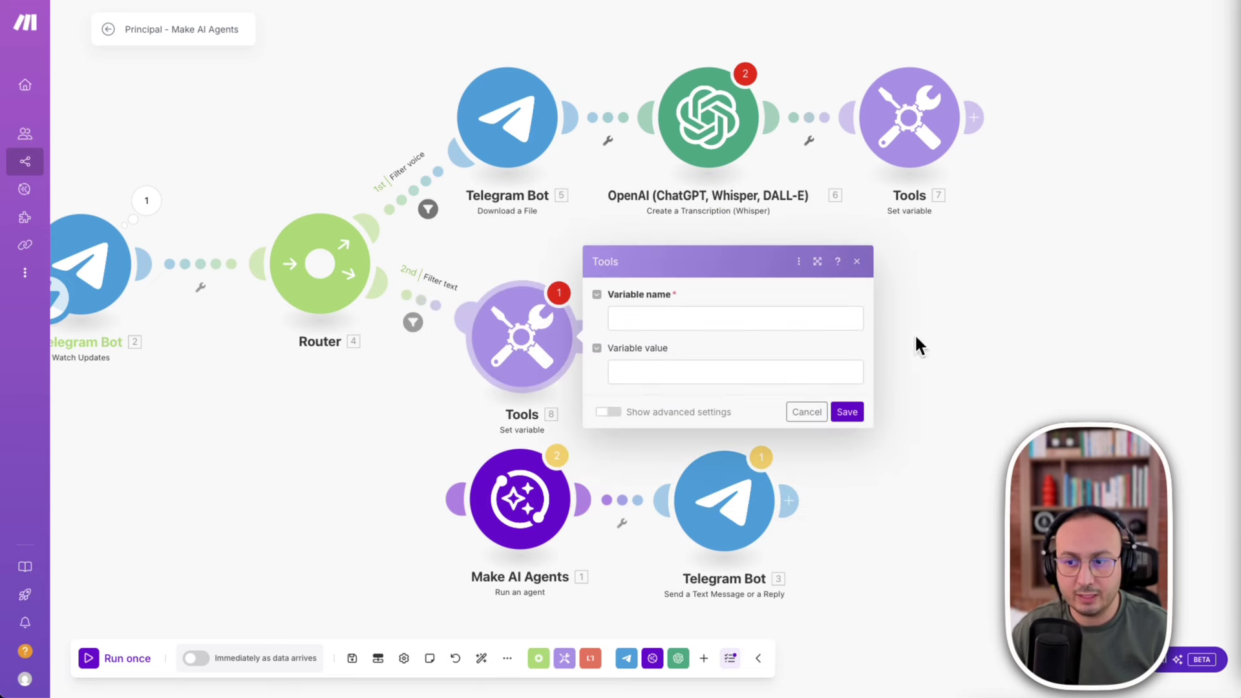
Name the variable "text", map its value to the Message Text from Telegram Bot Watch Updates, and save the module.
click(648, 318)
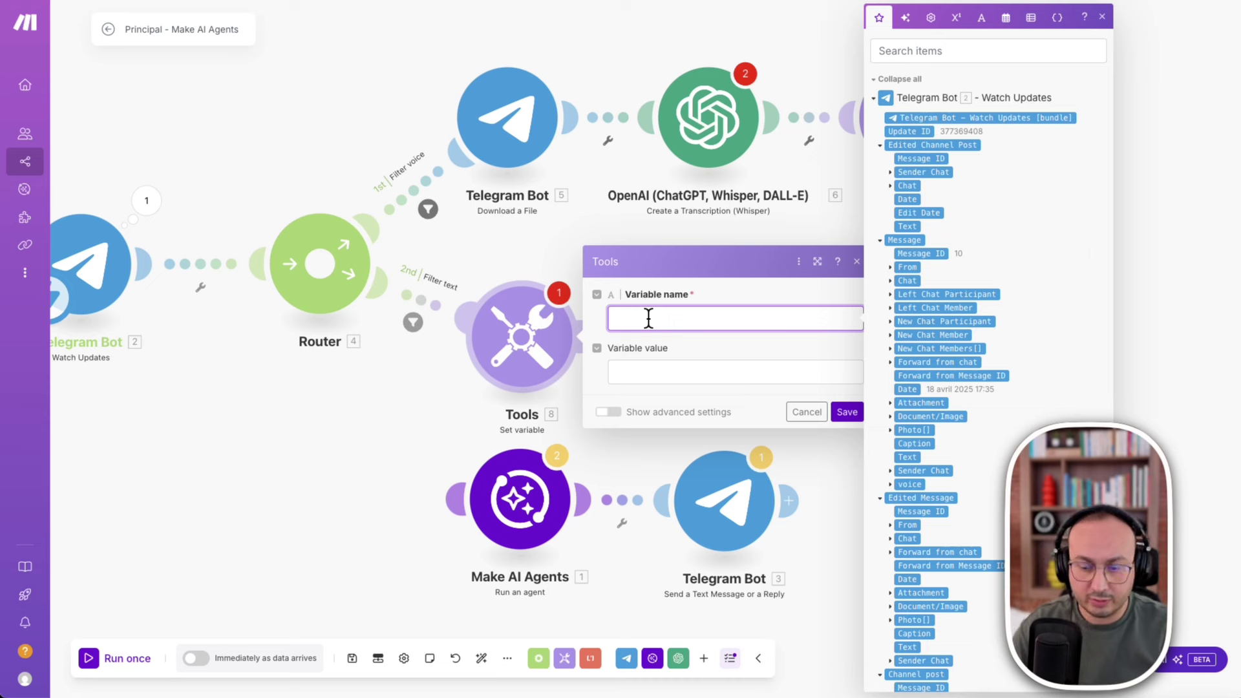
click(721, 371)
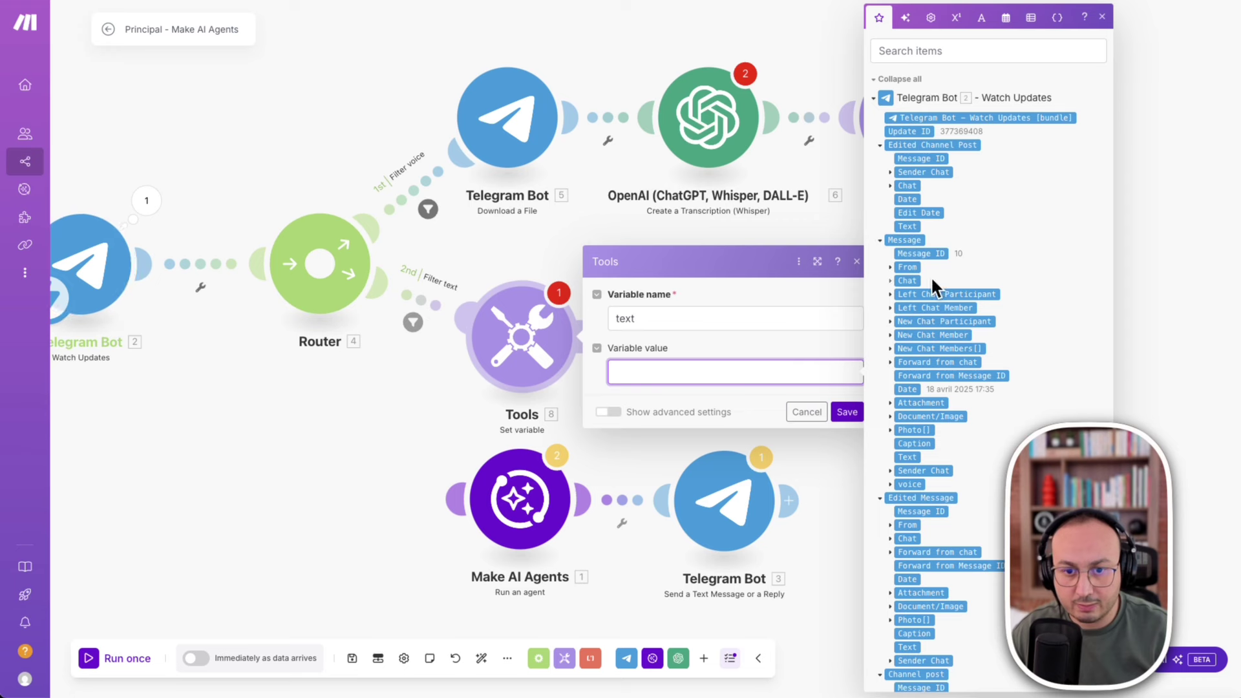
click(905, 459)
click(845, 411)
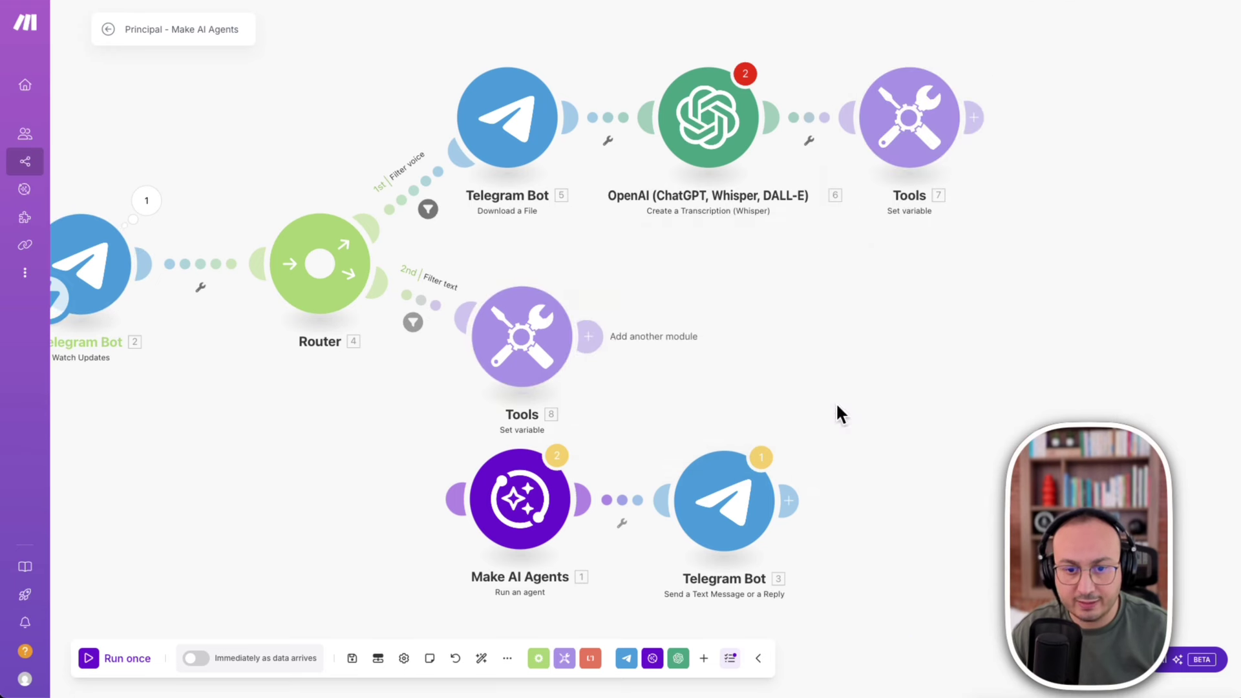
Try to save the scenario, and save the OpenAI transcription module's existing settings again.
click(353, 659)
click(565, 672)
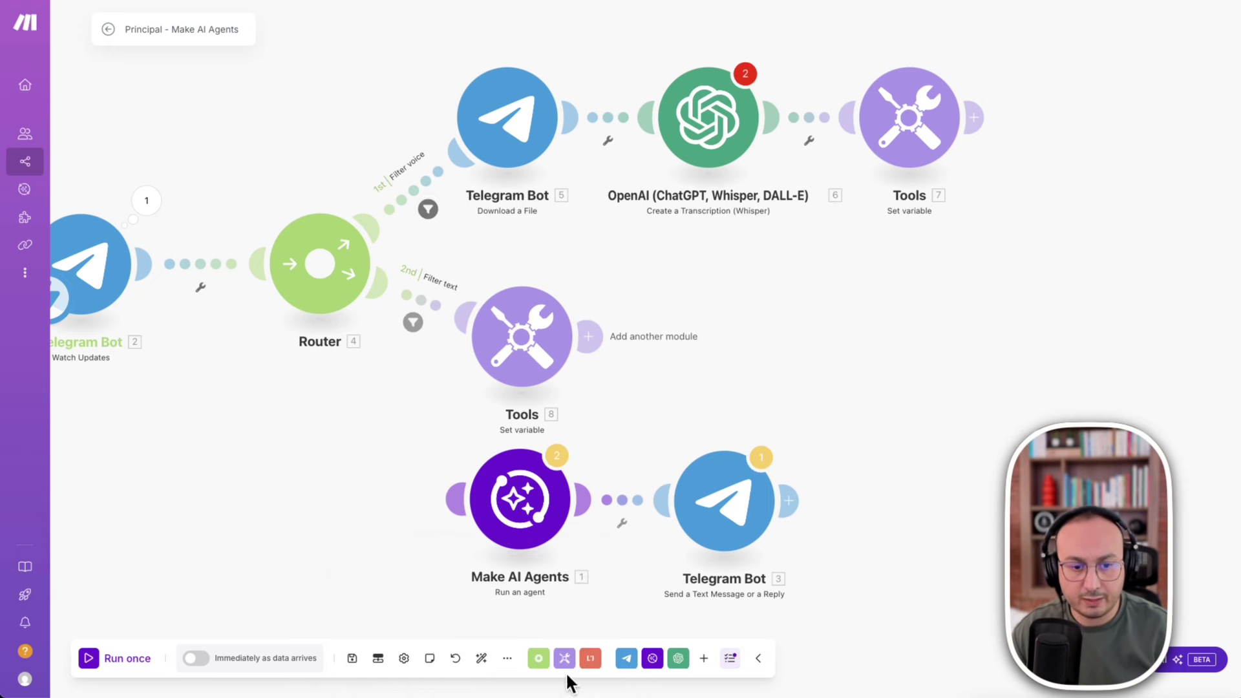
click(709, 117)
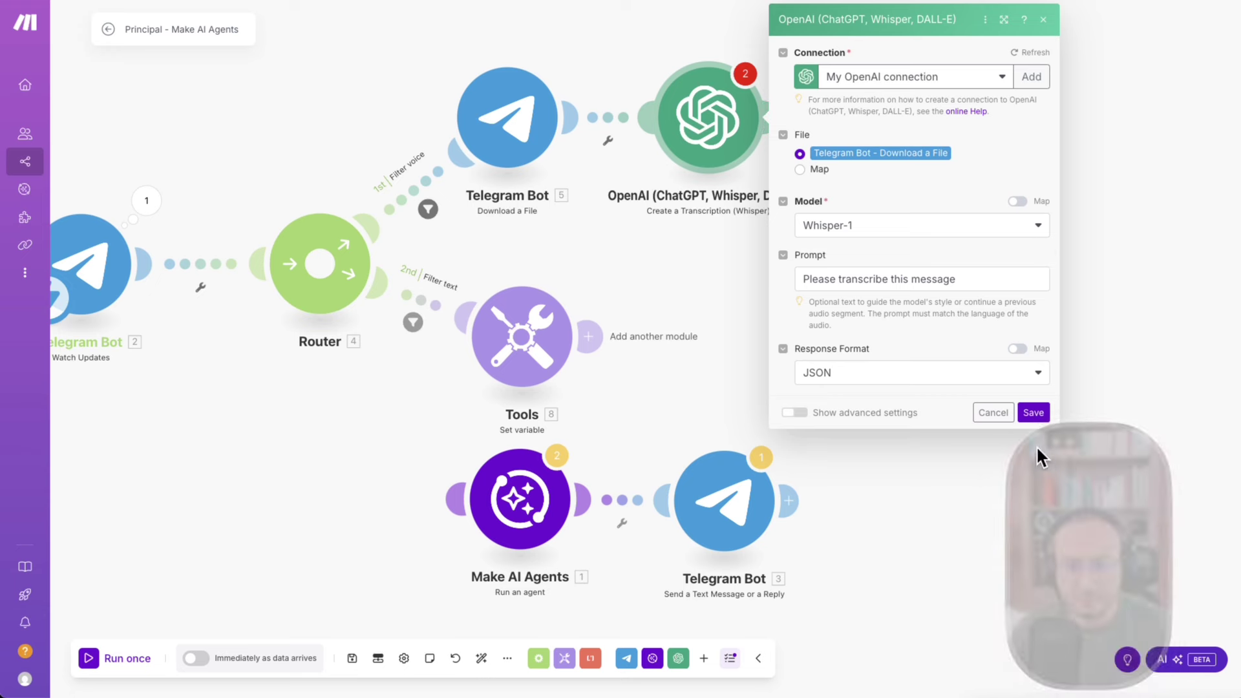
click(1034, 411)
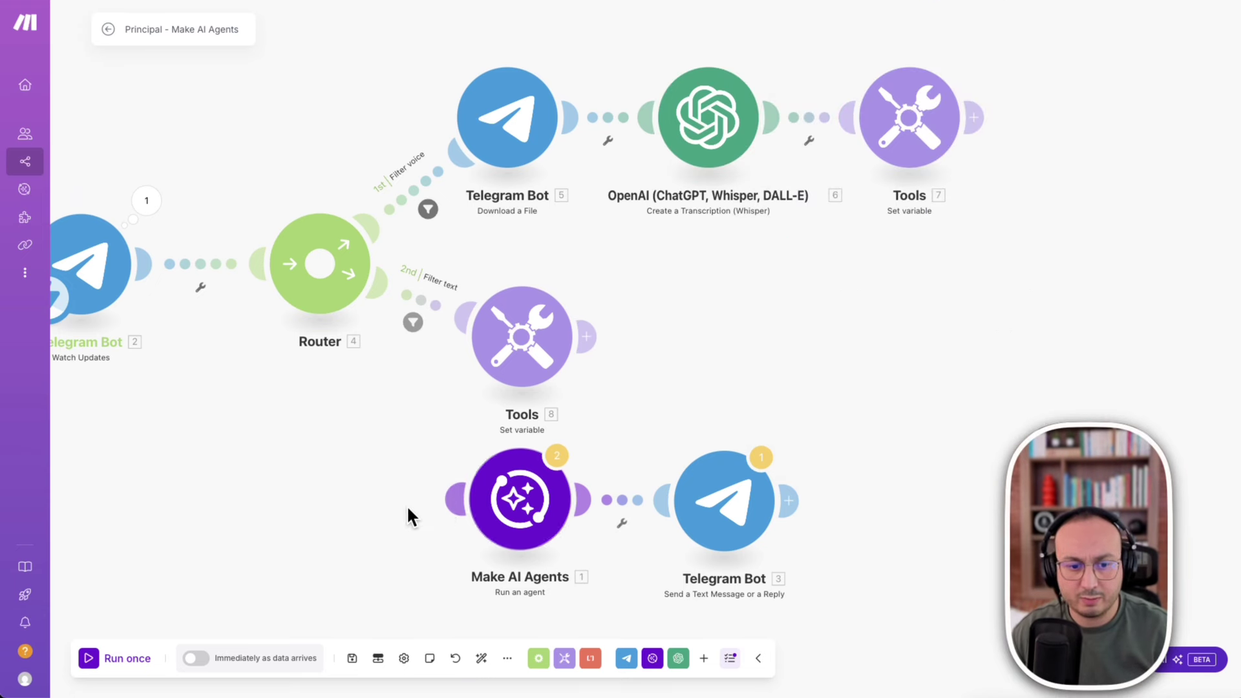
Add a third route to the router with a Tools Get variable module.
click(327, 282)
drag(526, 506, 296, 537)
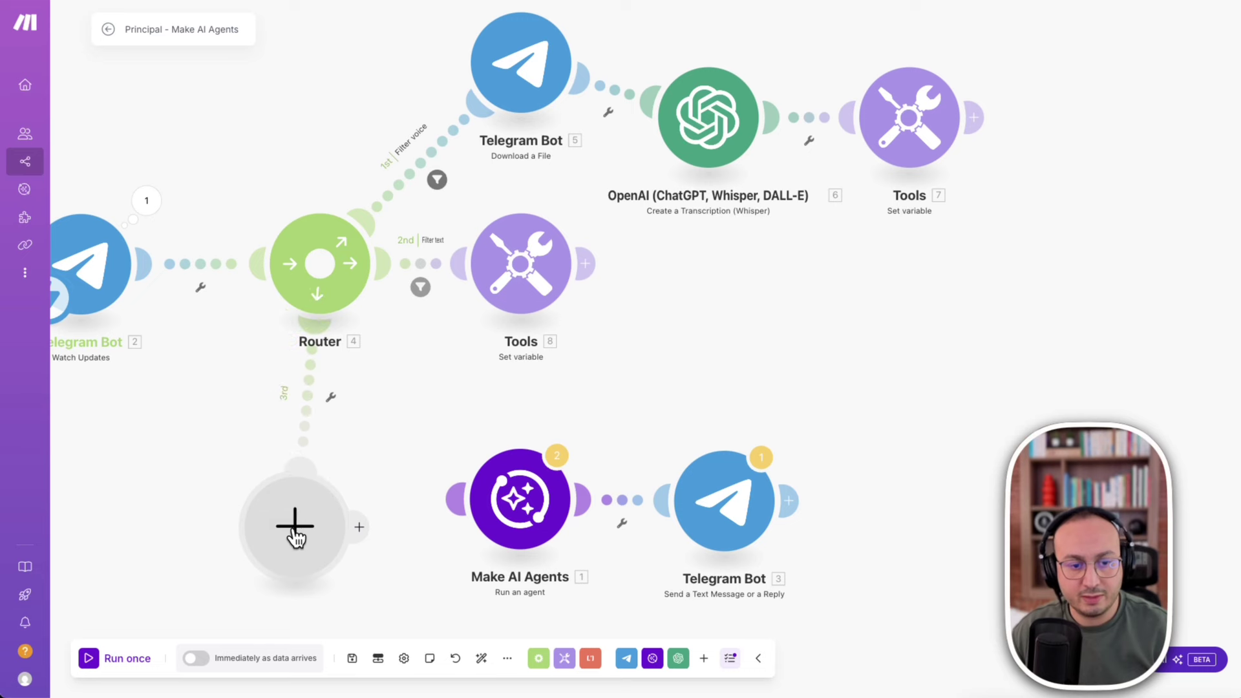
click(294, 534)
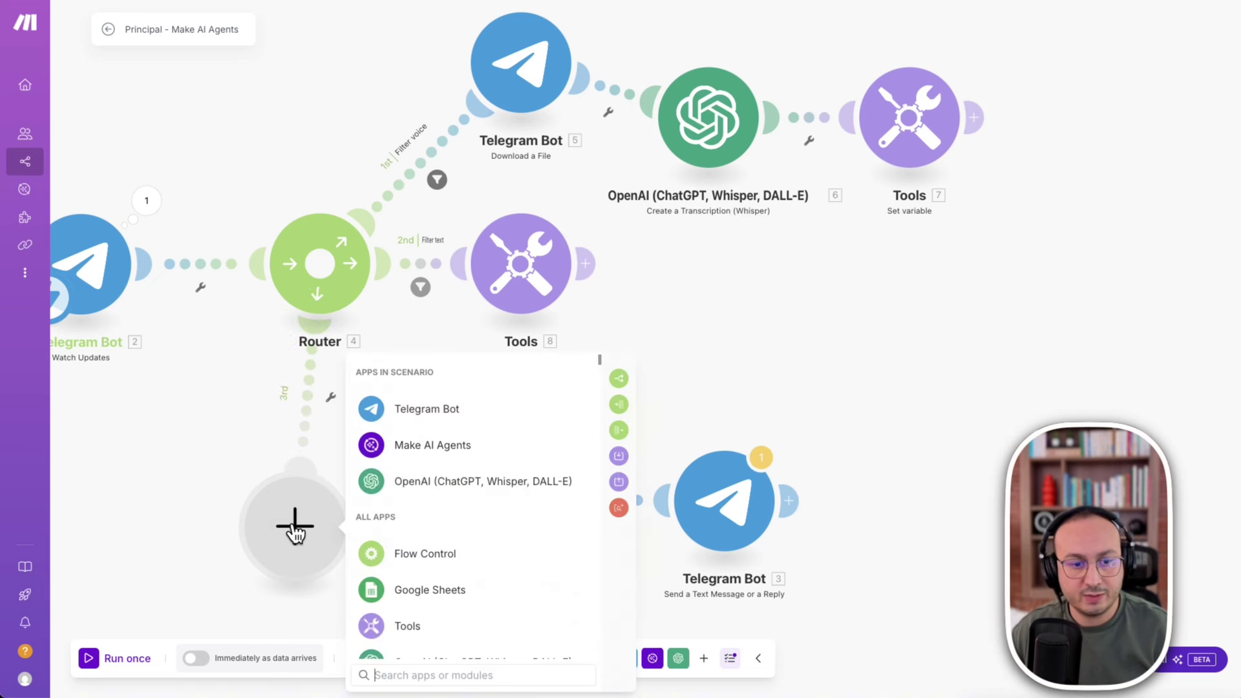
text(tool)
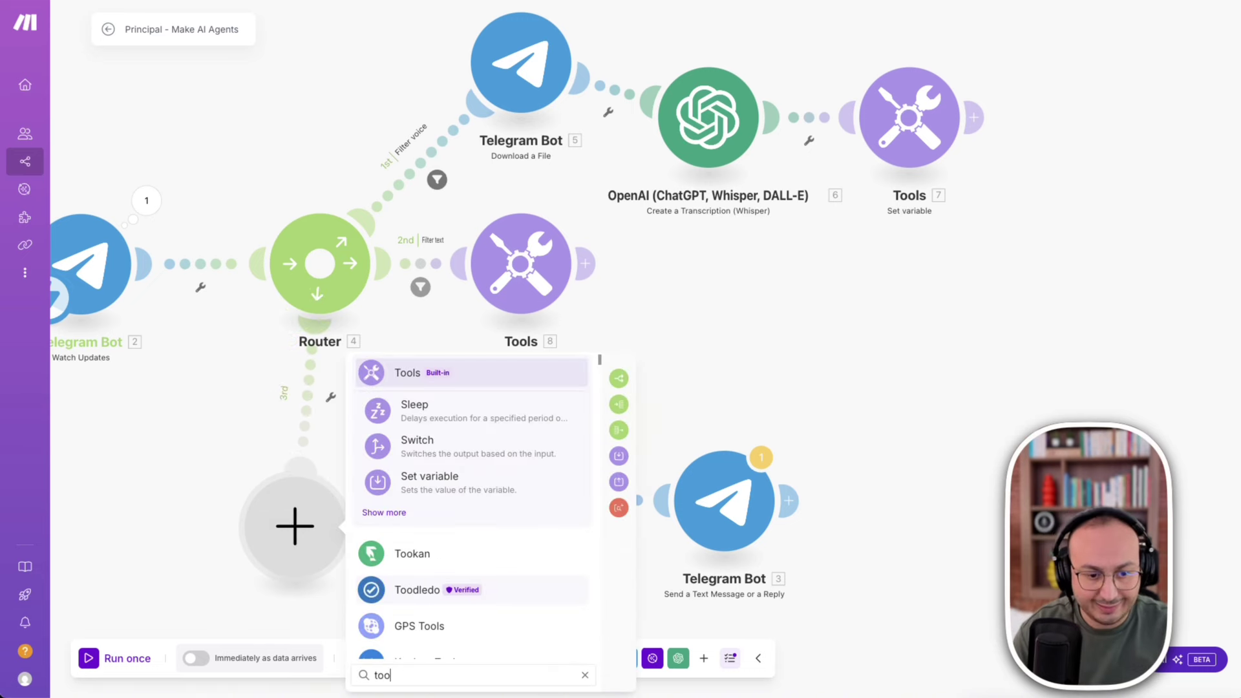
click(384, 514)
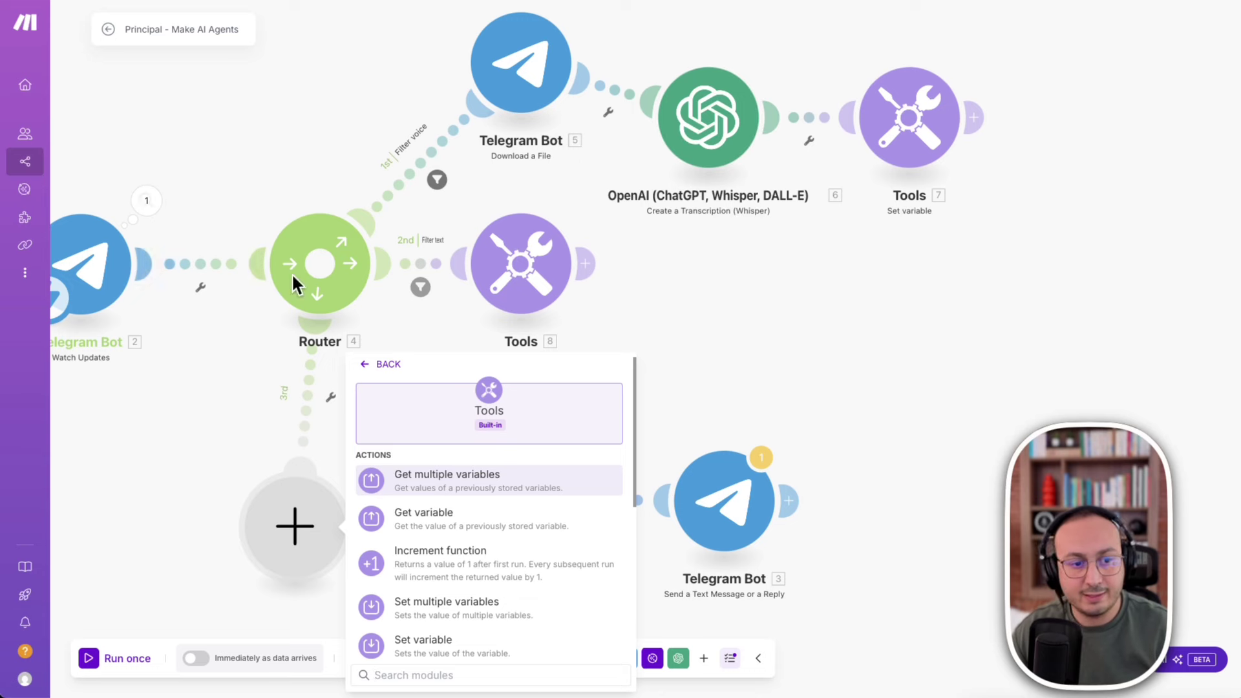
click(500, 525)
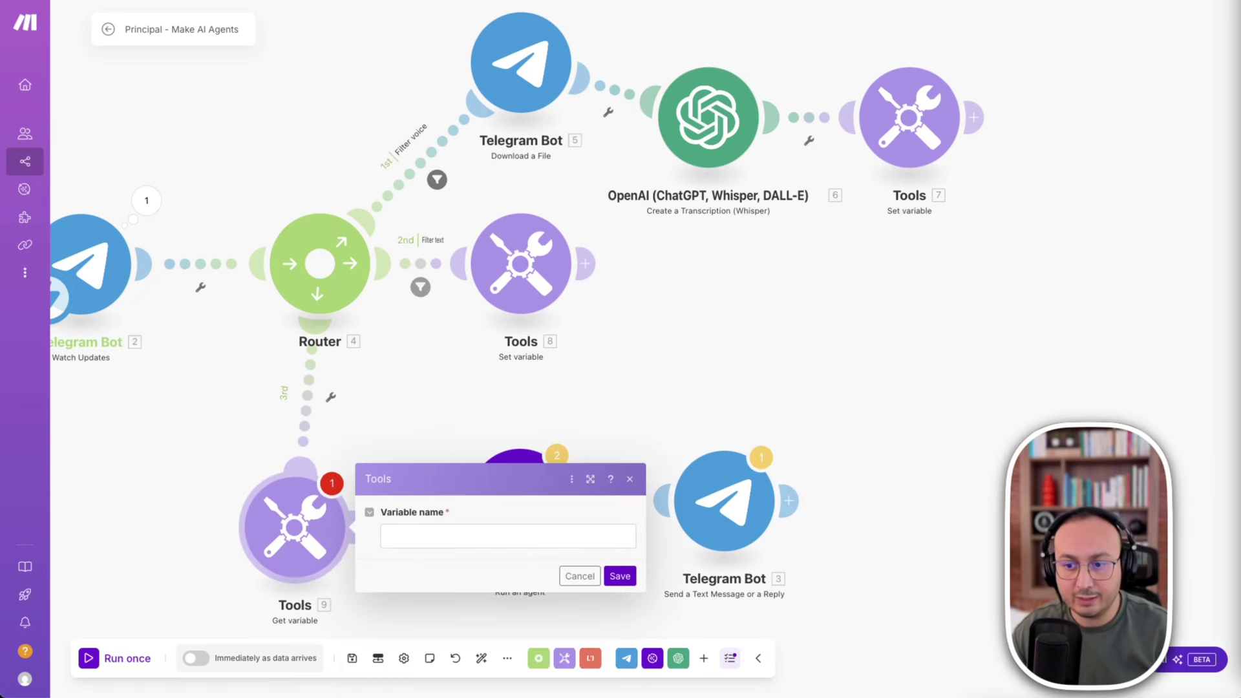
Set the Get variable module's variable name to "text", save it, and connect the module to Make AI Agents.
click(430, 537)
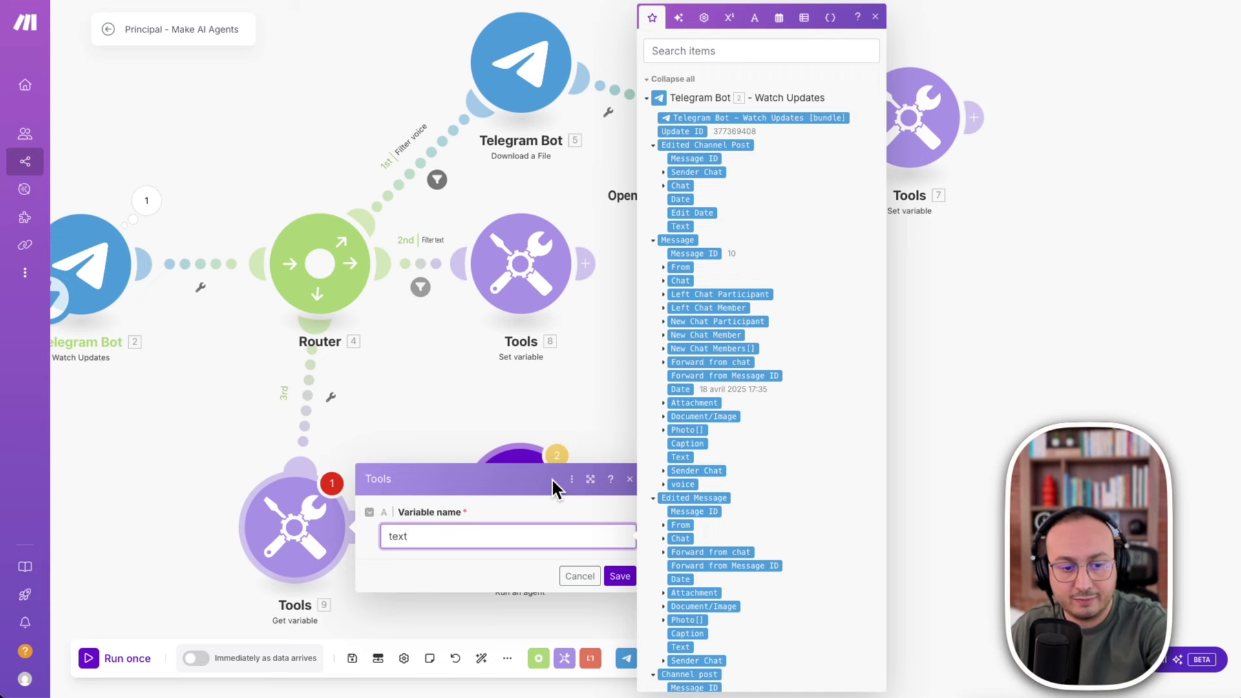
click(614, 575)
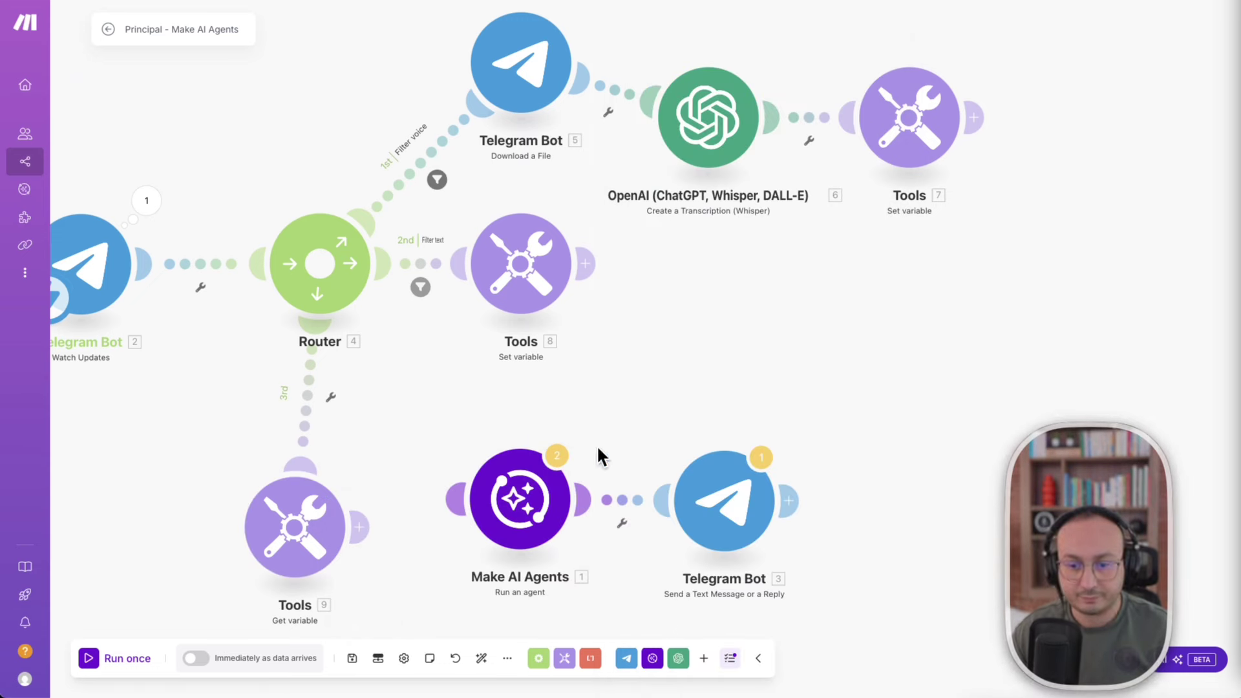
drag(359, 527, 478, 510)
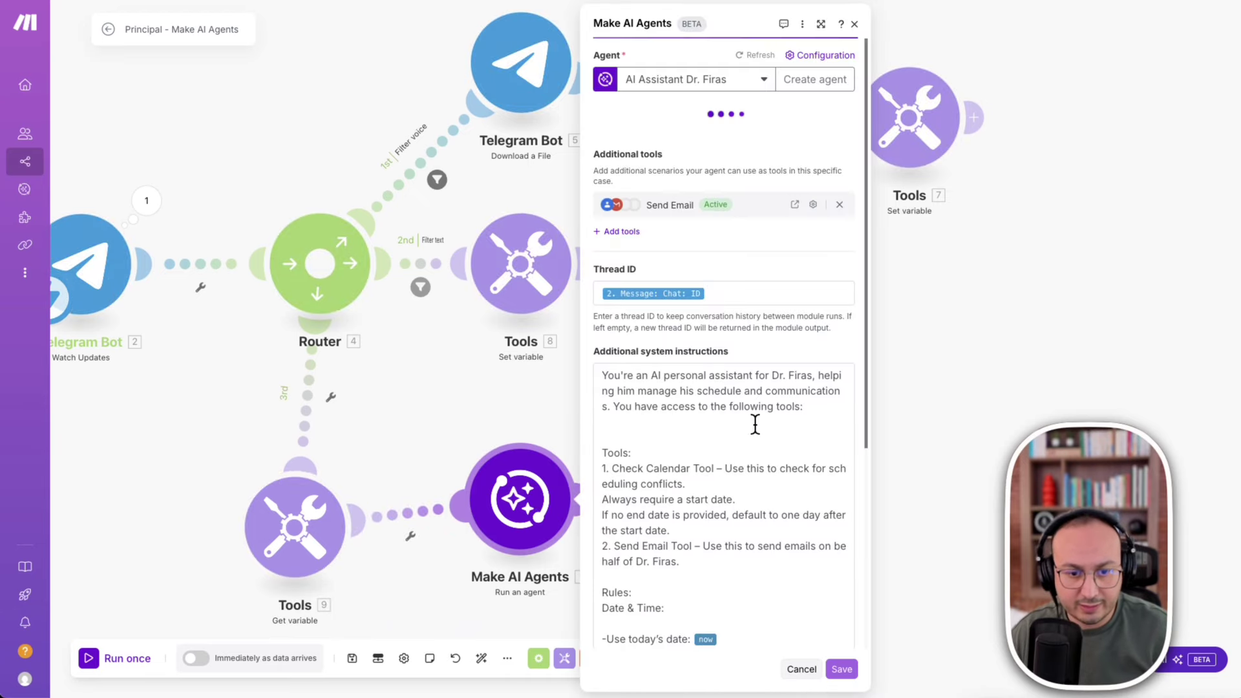
click(663, 328)
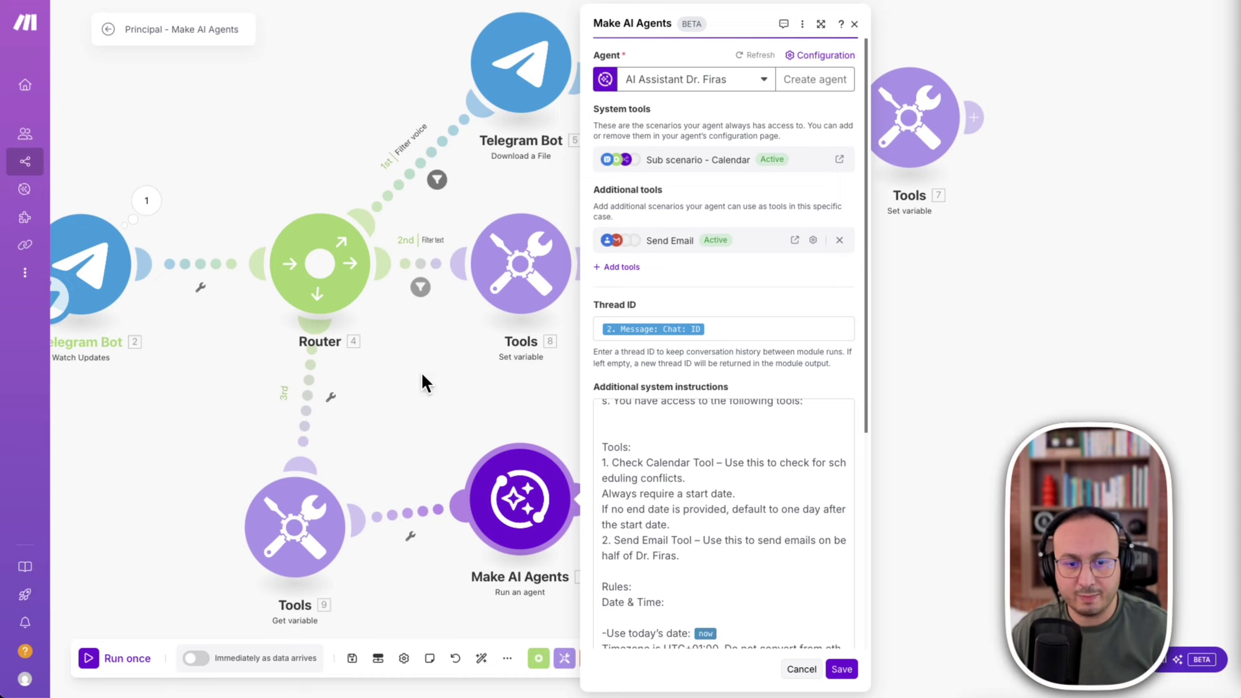
click(743, 328)
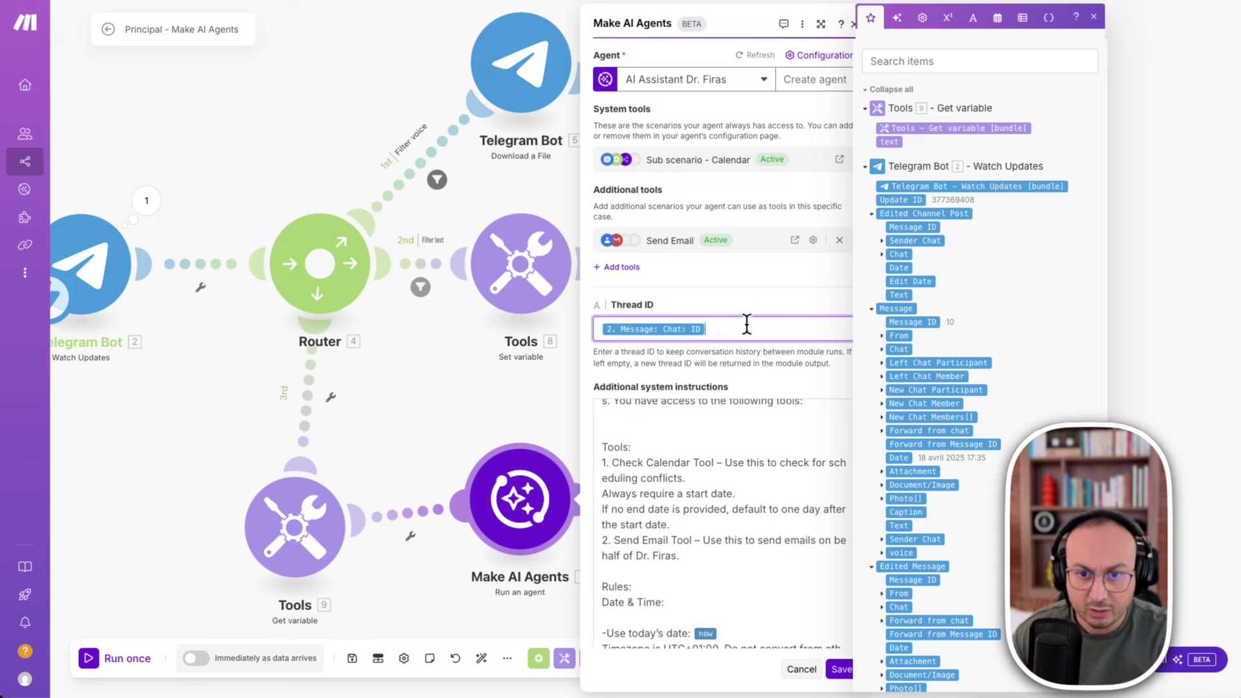
key(BackSpace)
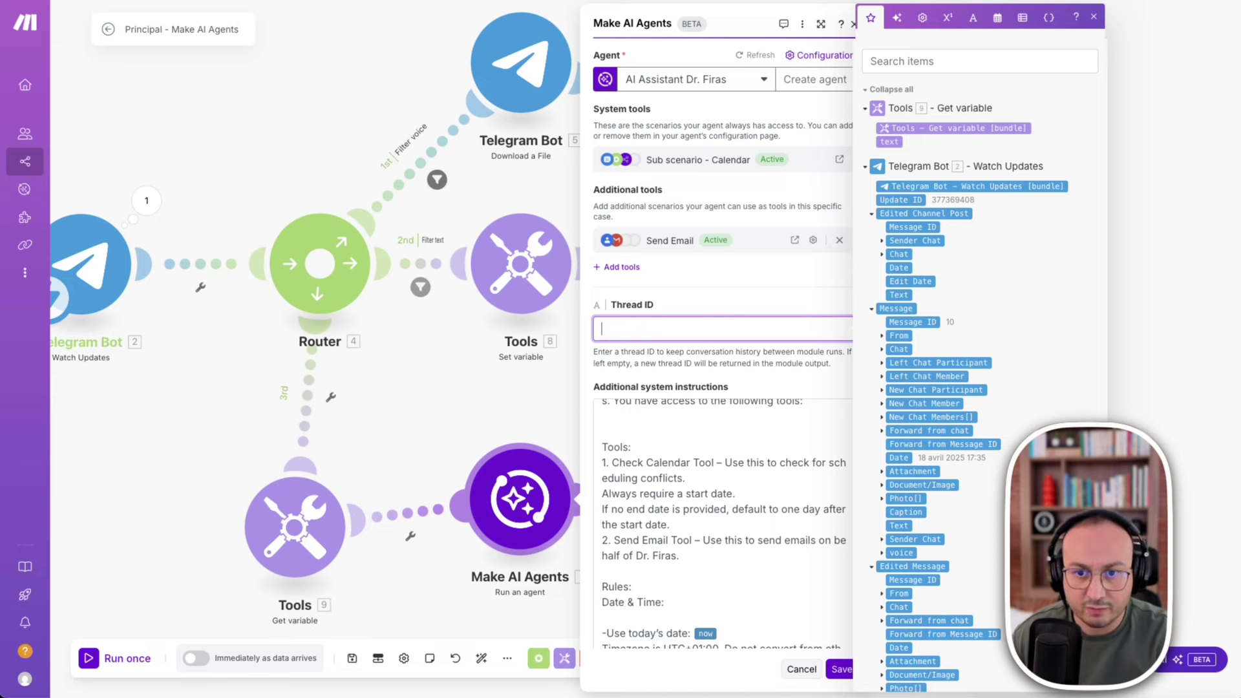
click(319, 613)
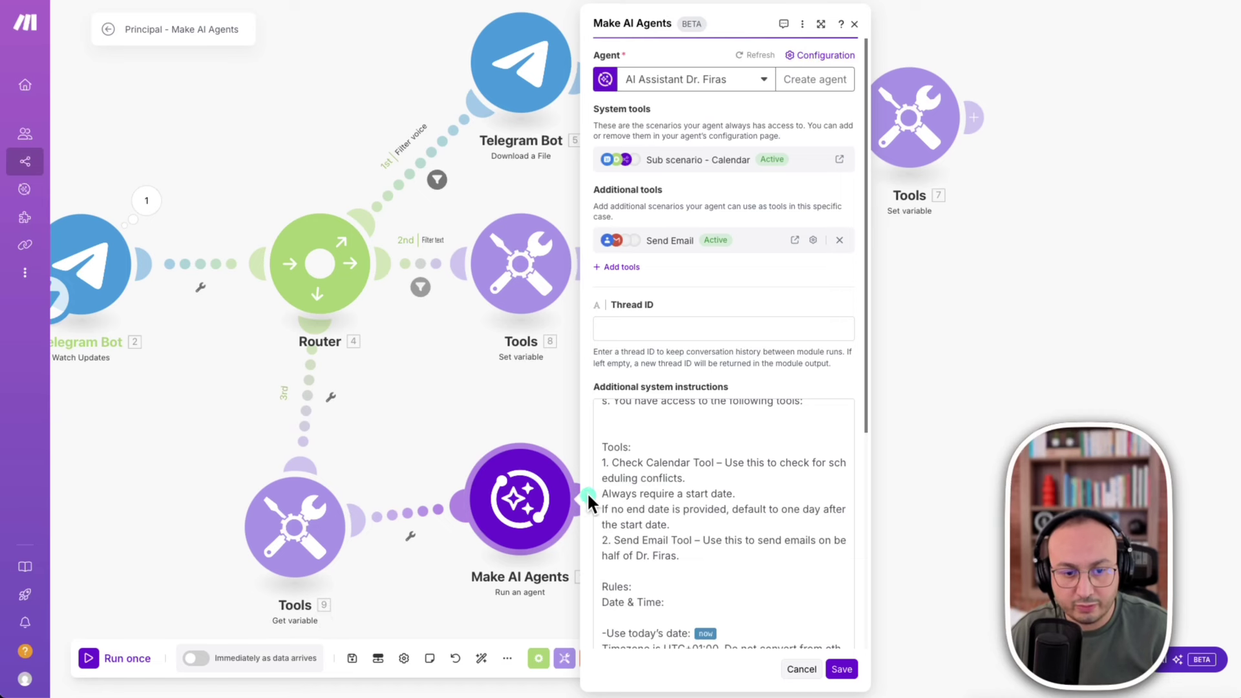
click(664, 328)
scroll(744, 435, down, 1)
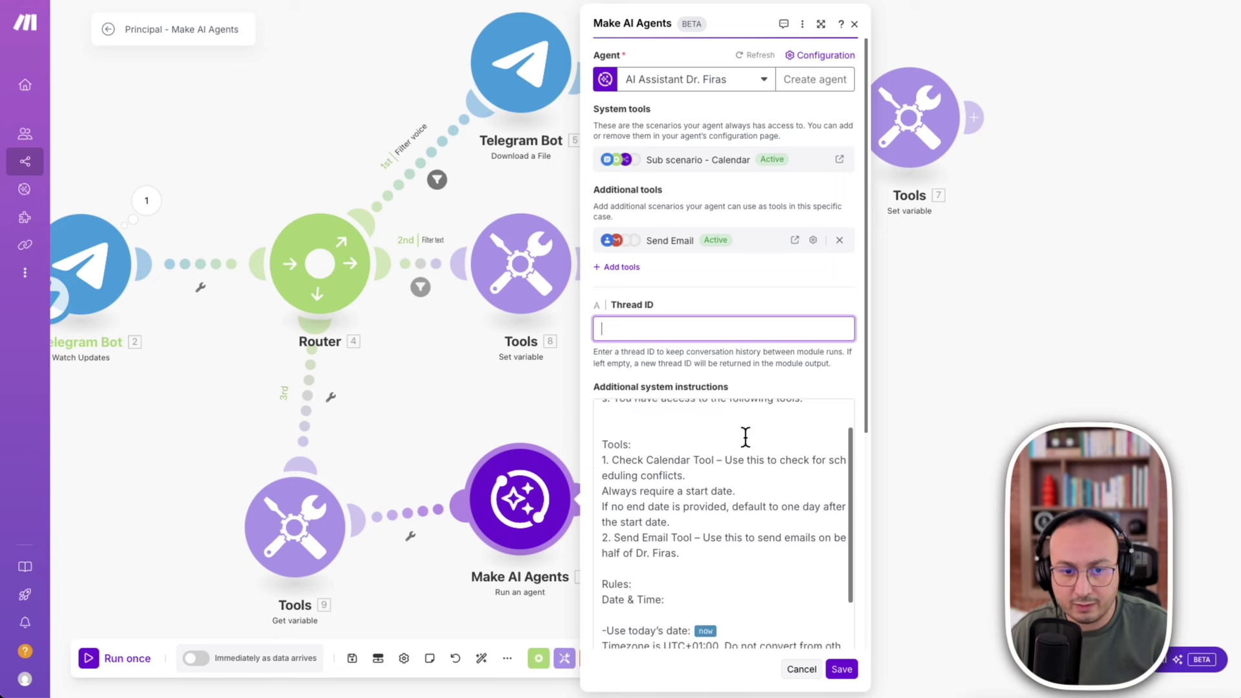
click(801, 670)
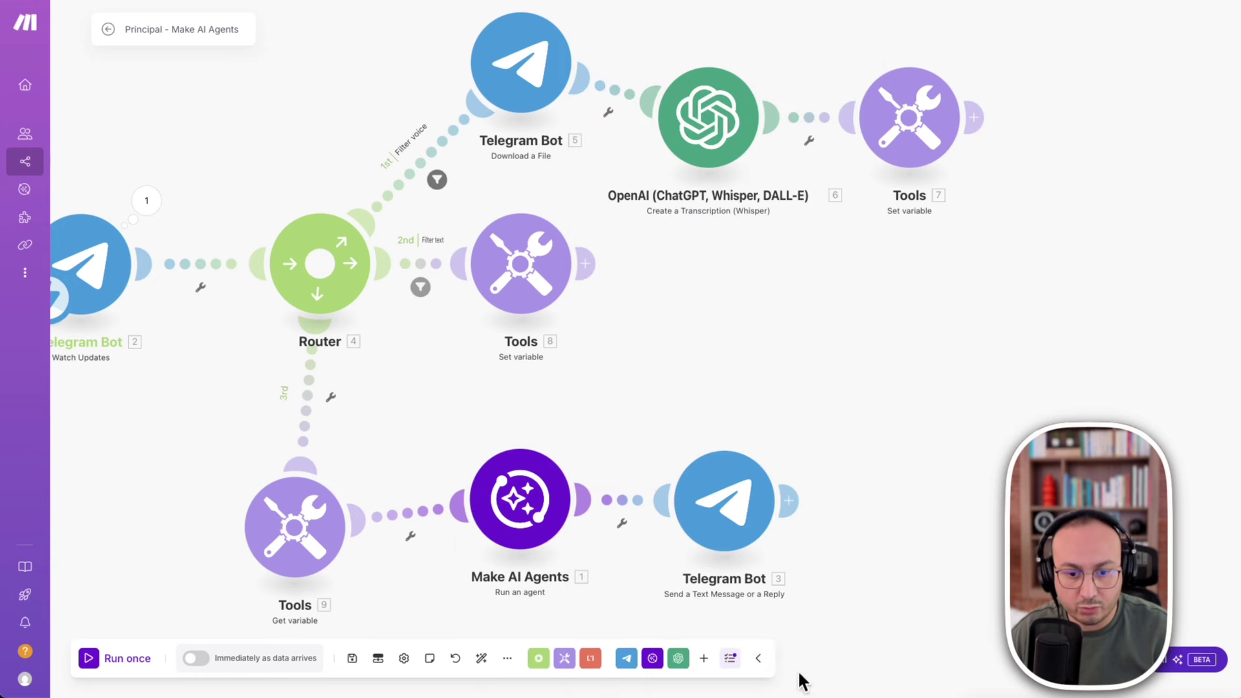
In the Make AI Agents module, replace the Telegram text in Message 1 with the Get variable "text" output and save.
click(512, 511)
scroll(695, 382, down, 5)
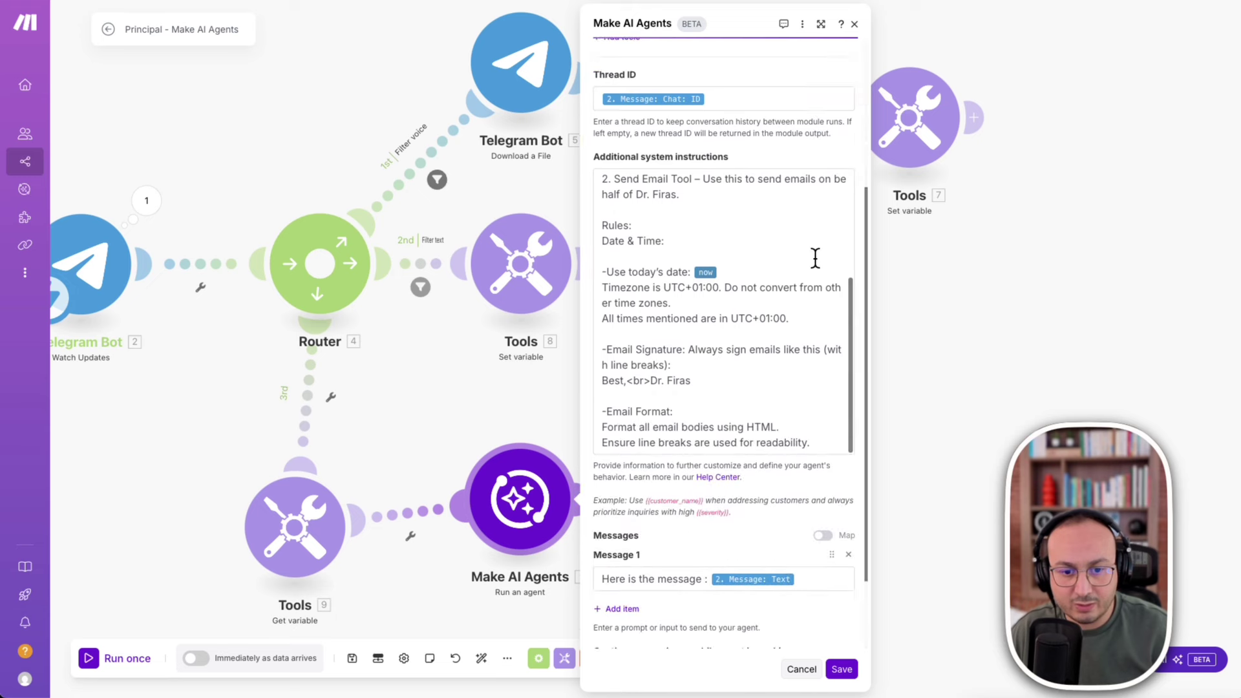
scroll(815, 258, down, 3)
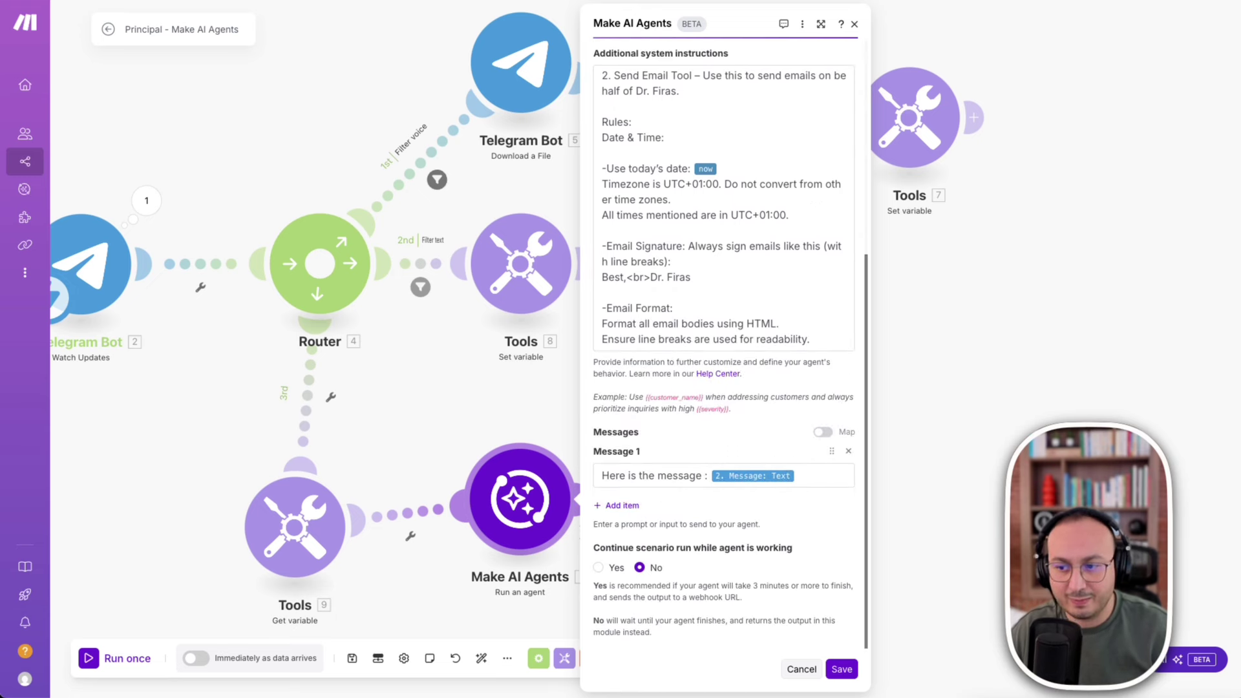
click(751, 476)
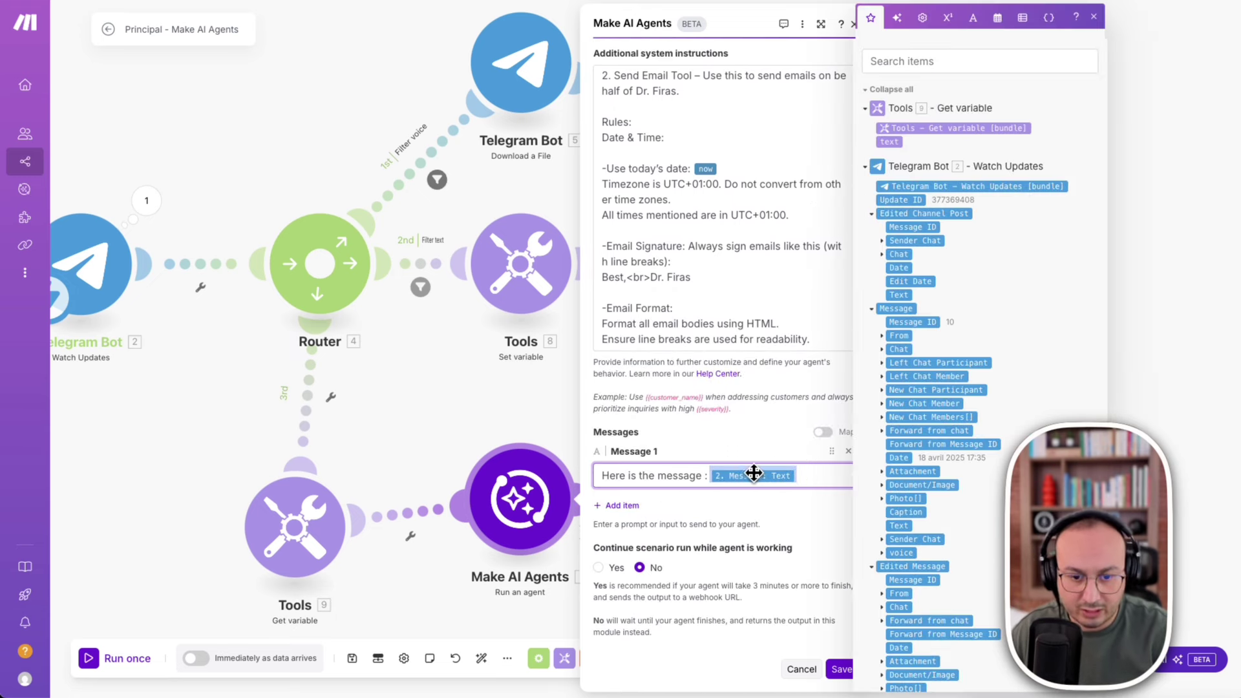
key(BackSpace)
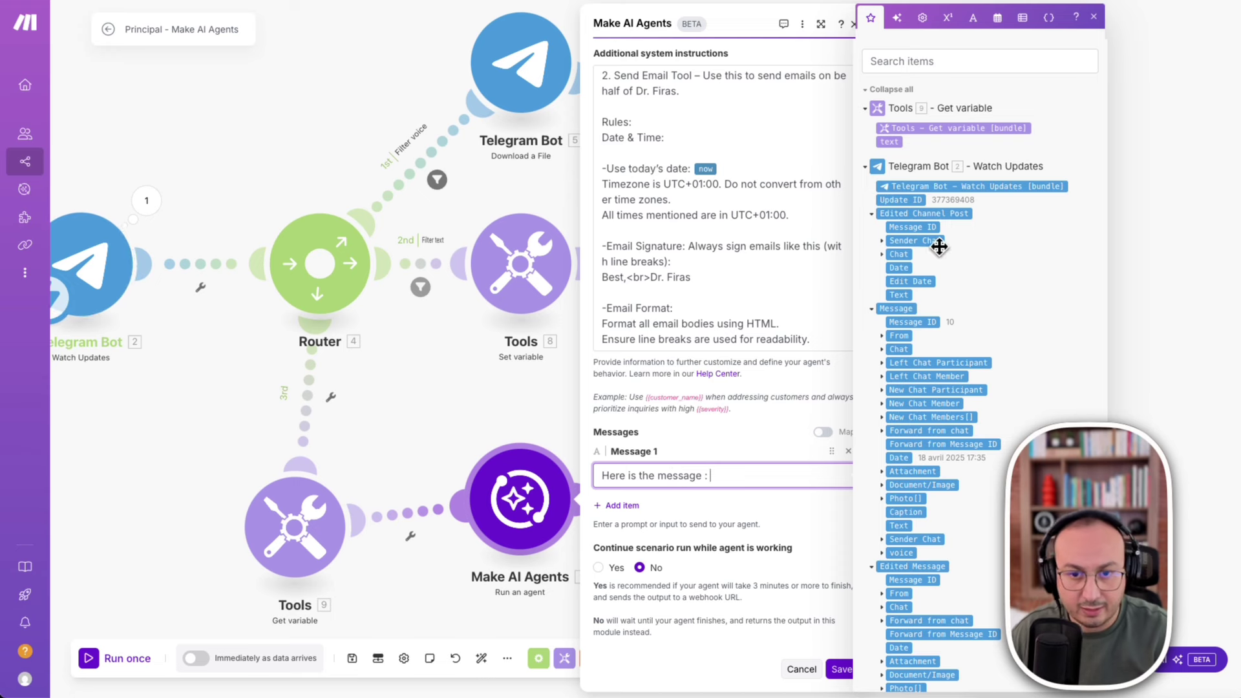
click(892, 142)
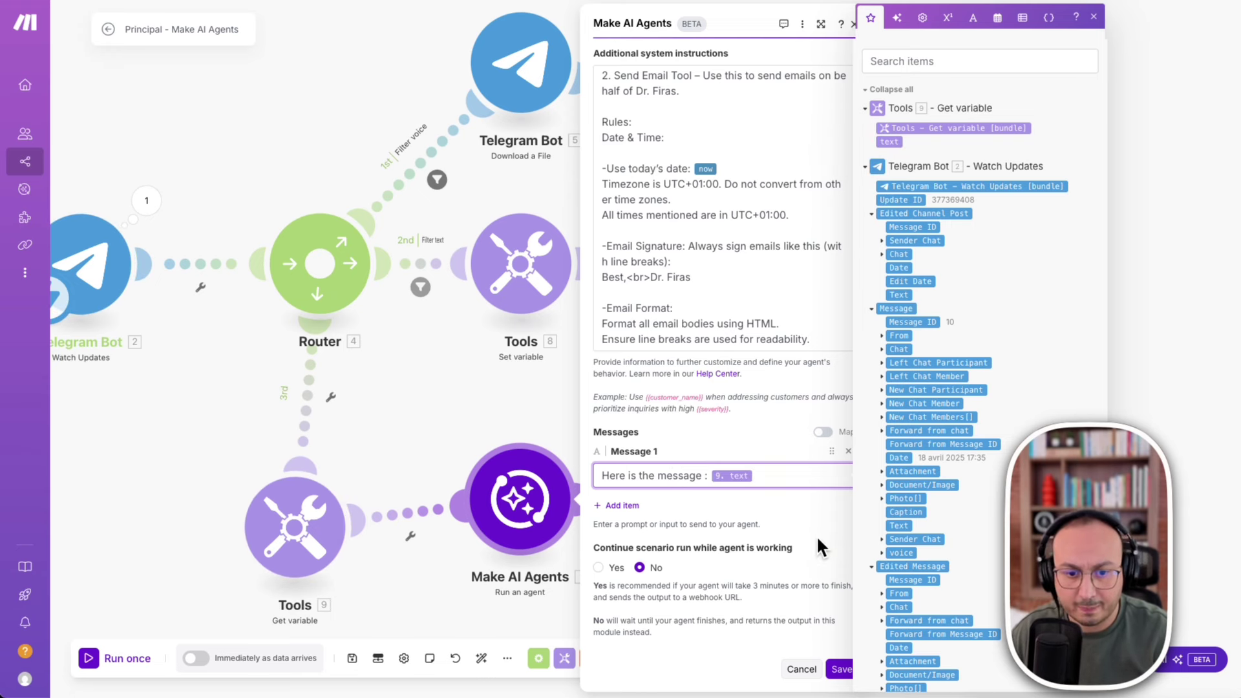
click(820, 546)
click(842, 669)
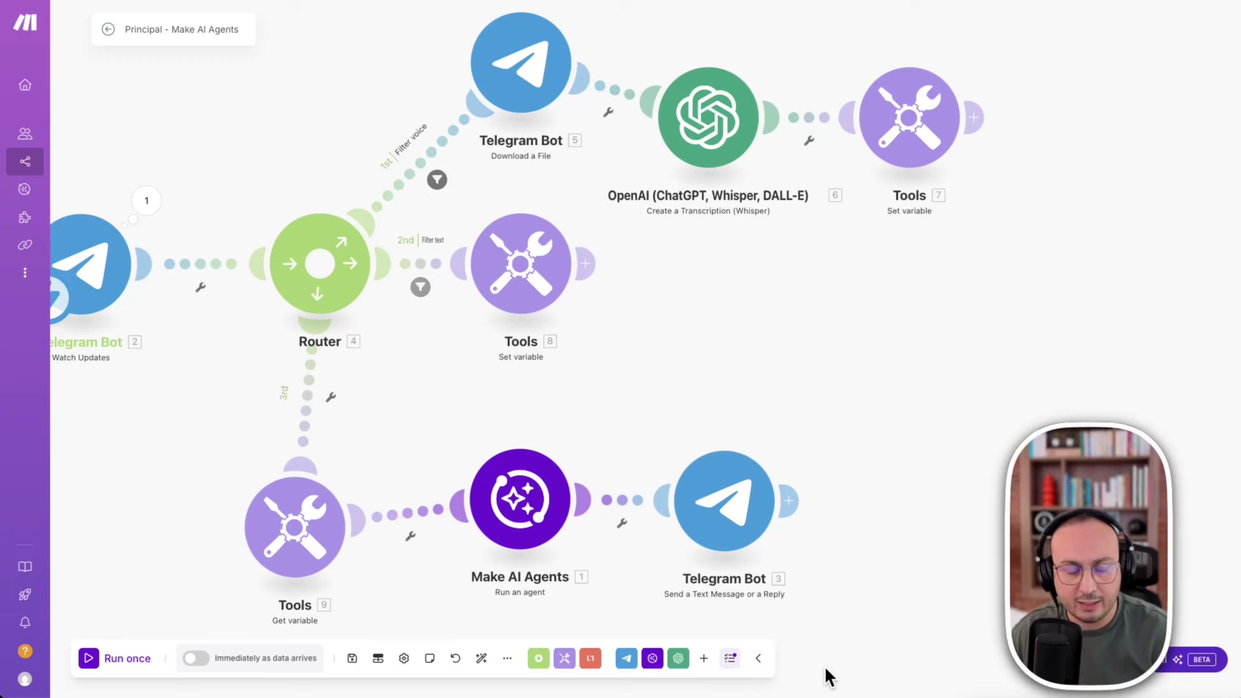
Save the scenario and auto-align its modules.
click(353, 663)
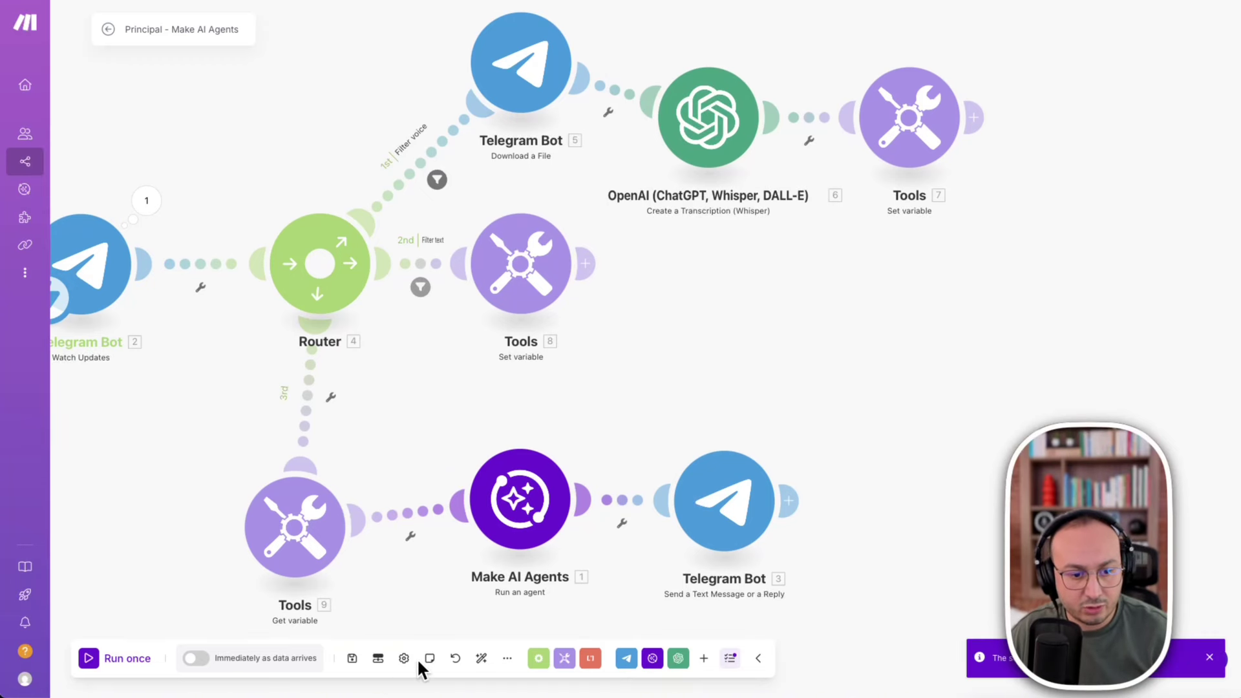
click(481, 660)
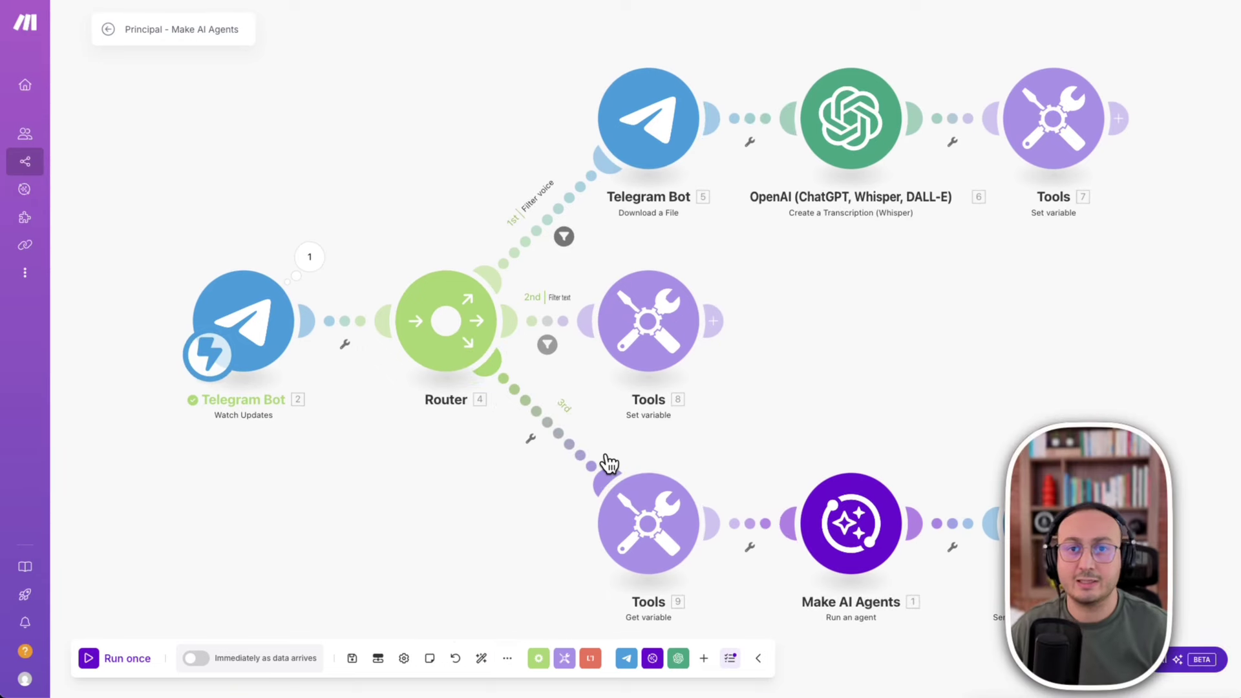
Run the scenario once and send the drassistant bot a Telegram voice message asking to email a contact that tomorrow's meeting is cancelled.
click(89, 659)
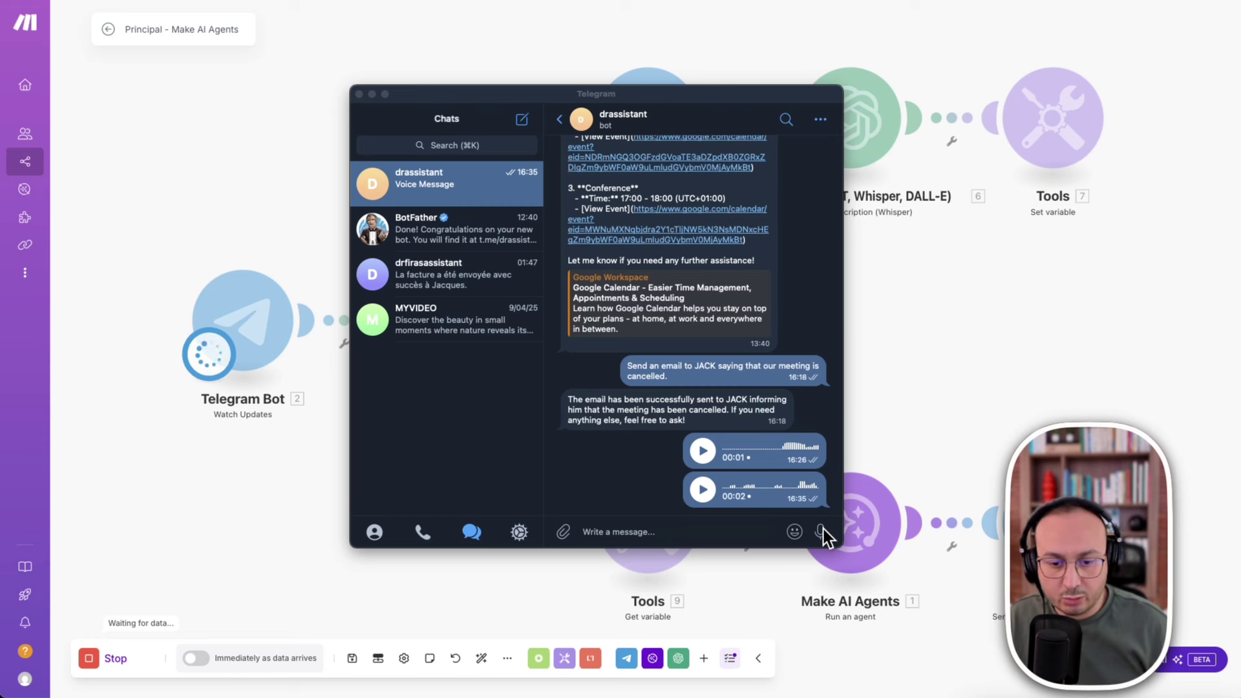
drag(822, 529, 822, 530)
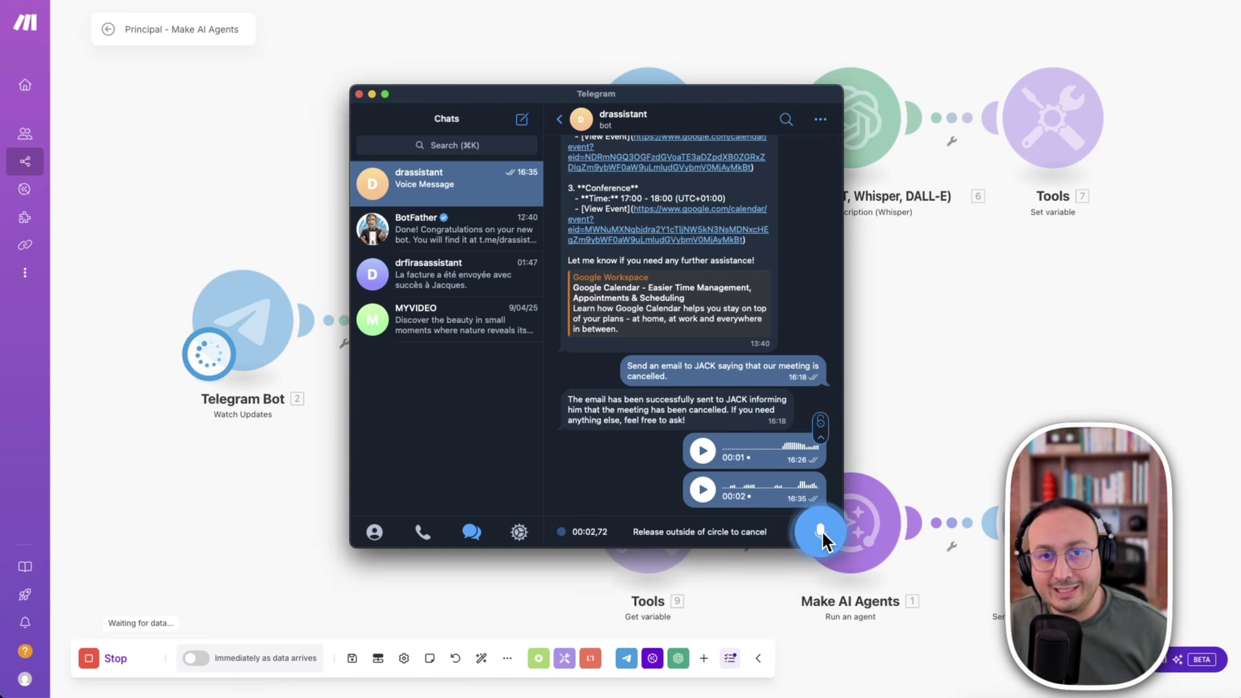
drag(821, 530, 822, 532)
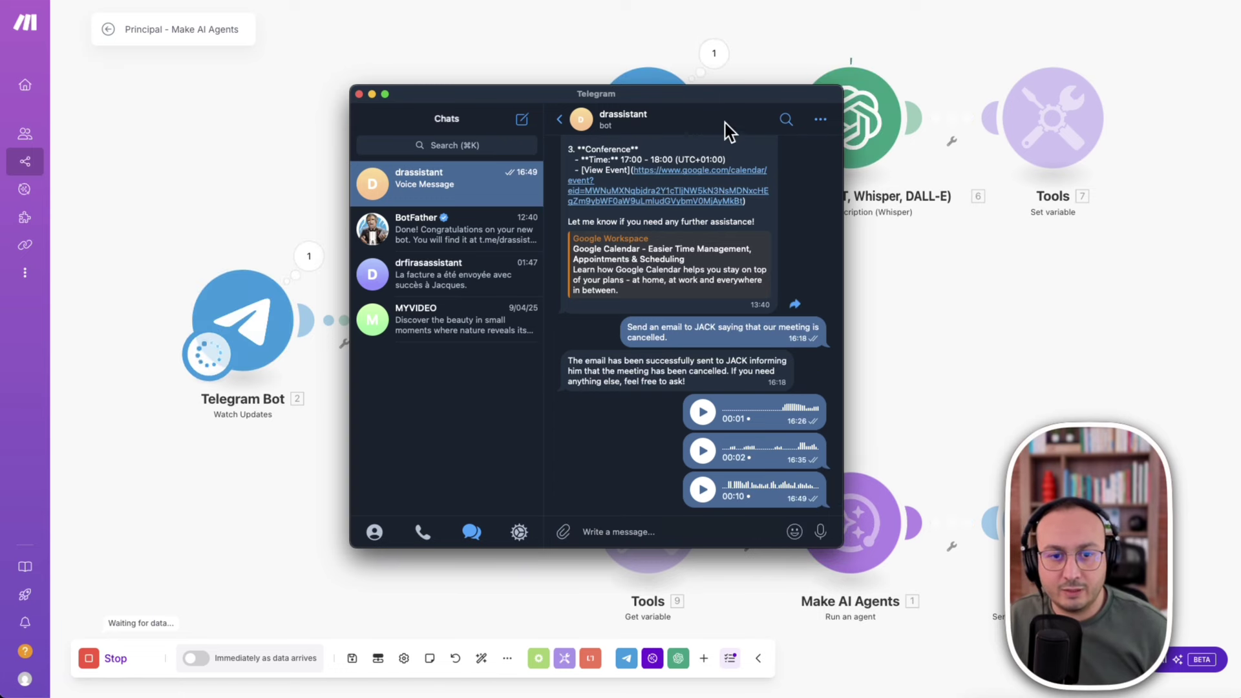
drag(726, 95, 1240, 134)
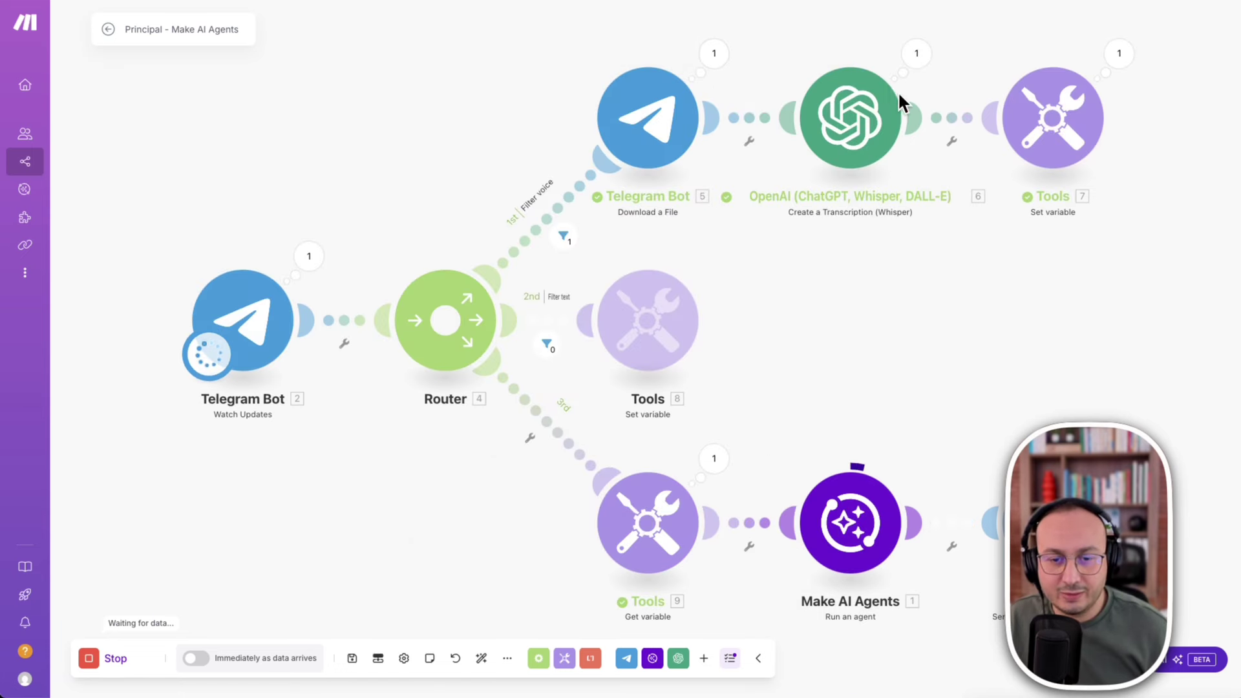
Check the voice route's Set variable run output, then switch to Telegram and read the bot's reply to the voice message.
click(1130, 49)
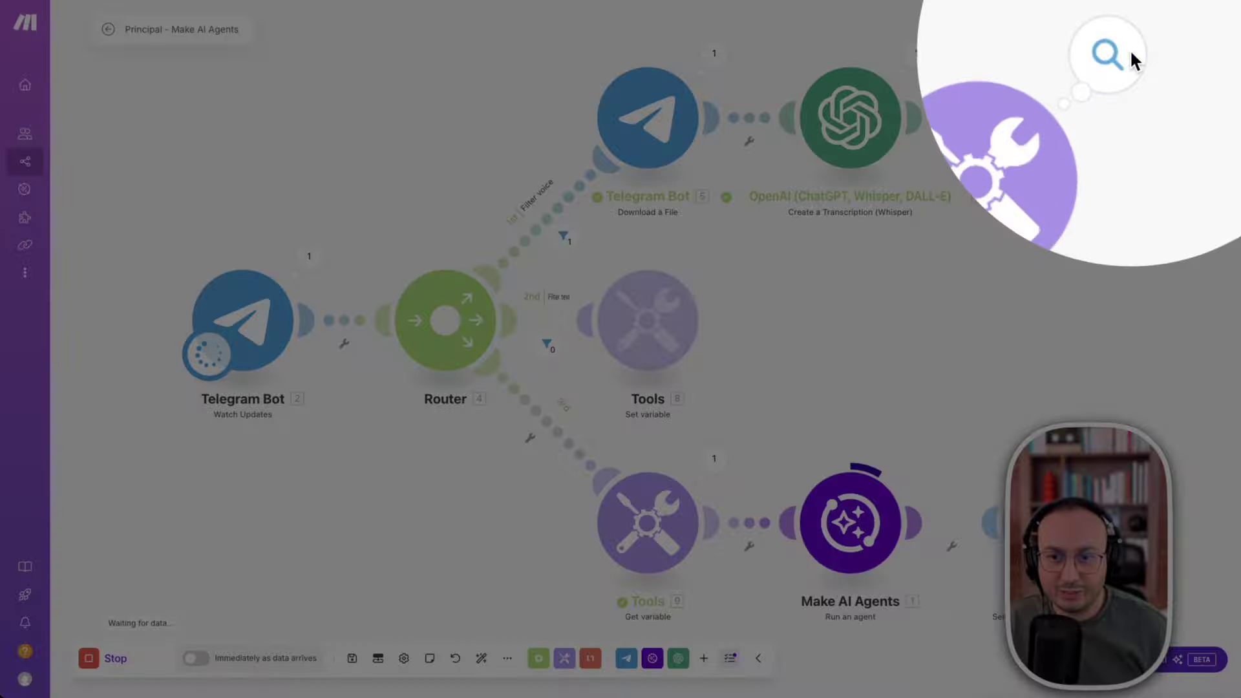
click(1130, 49)
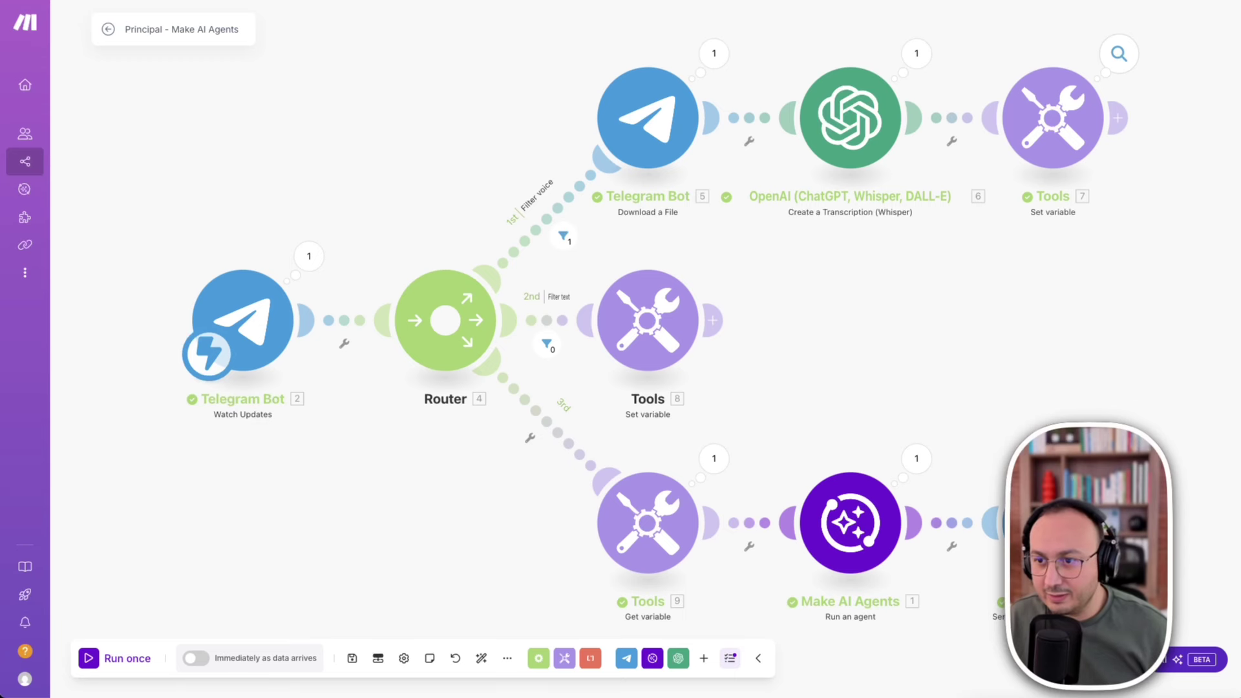
key(super+Tab)
drag(608, 101, 397, 77)
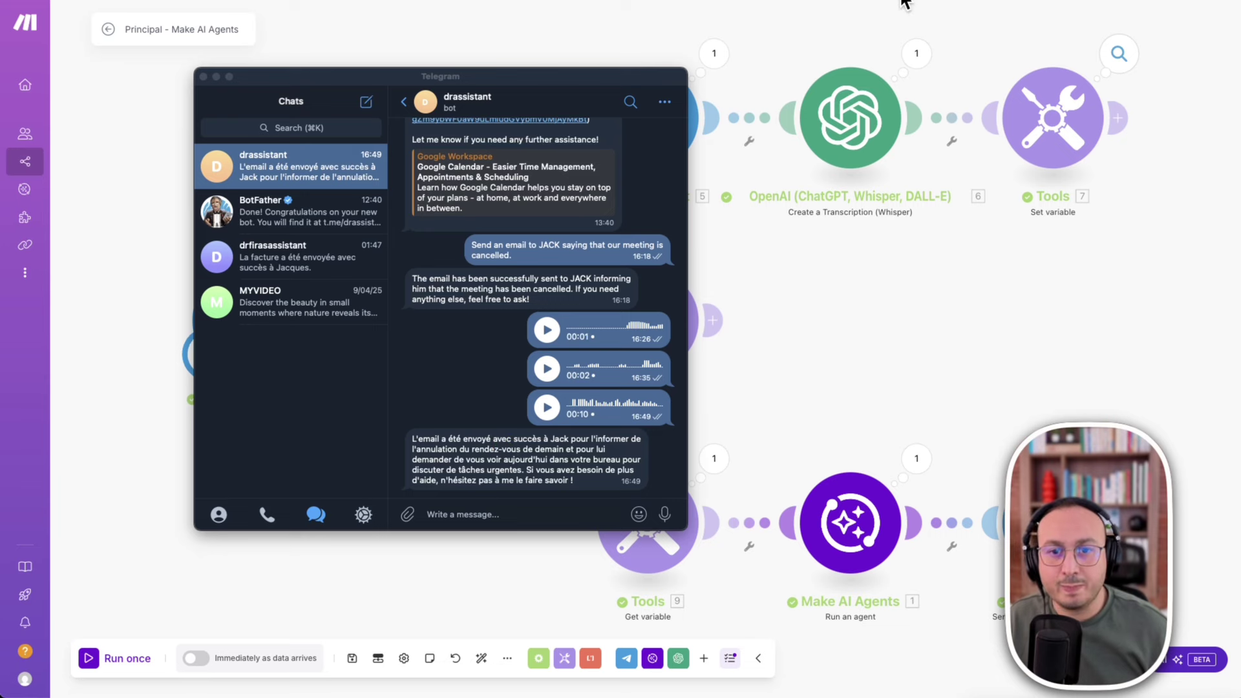
Switch to Gmail, reload the sent messages and open the newest sent email to check it.
click(919, 1)
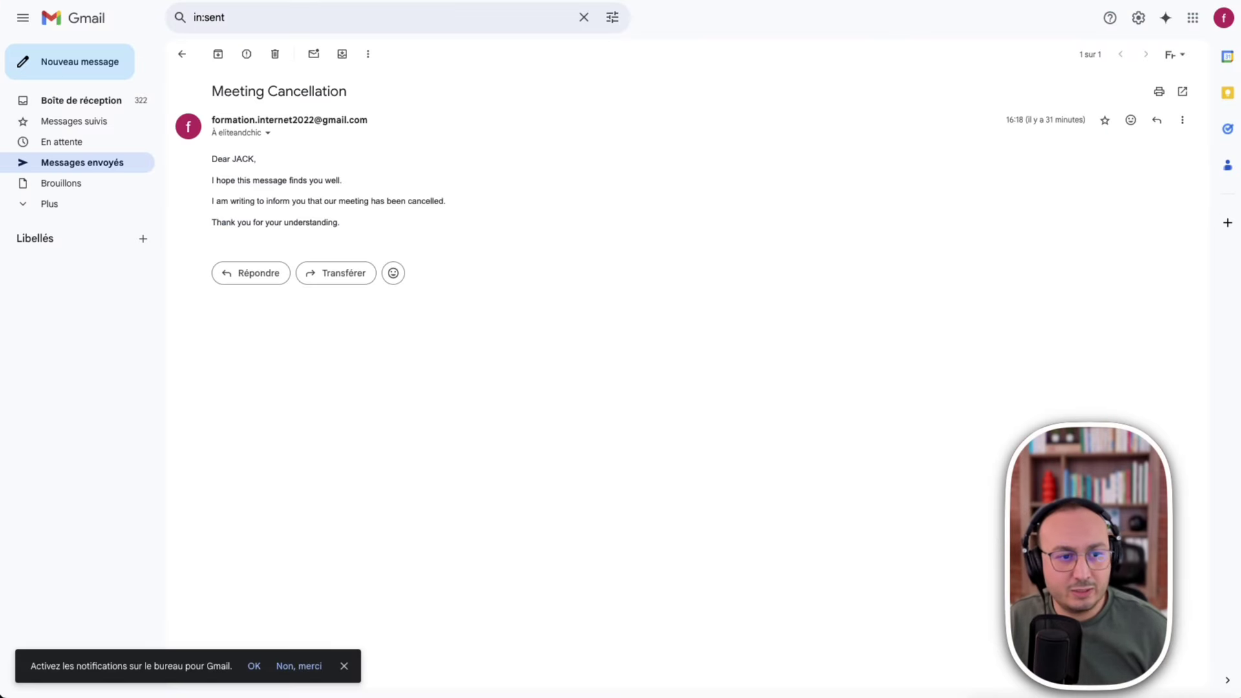
click(91, 167)
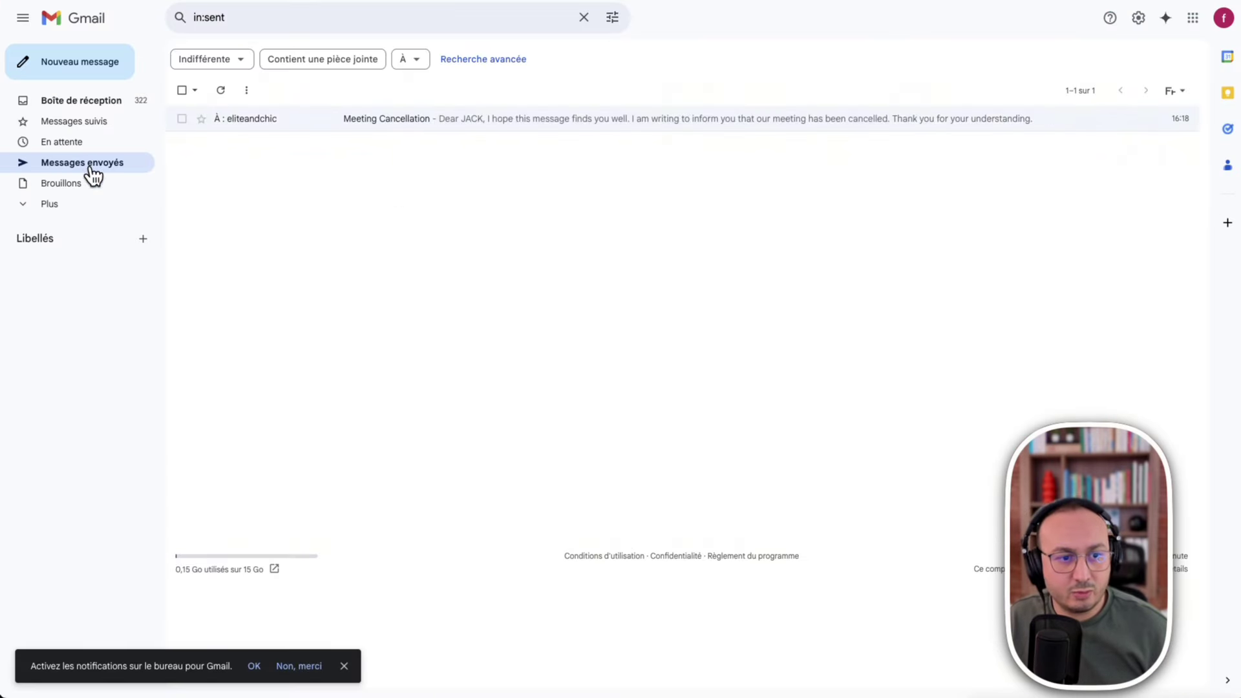
click(58, 1)
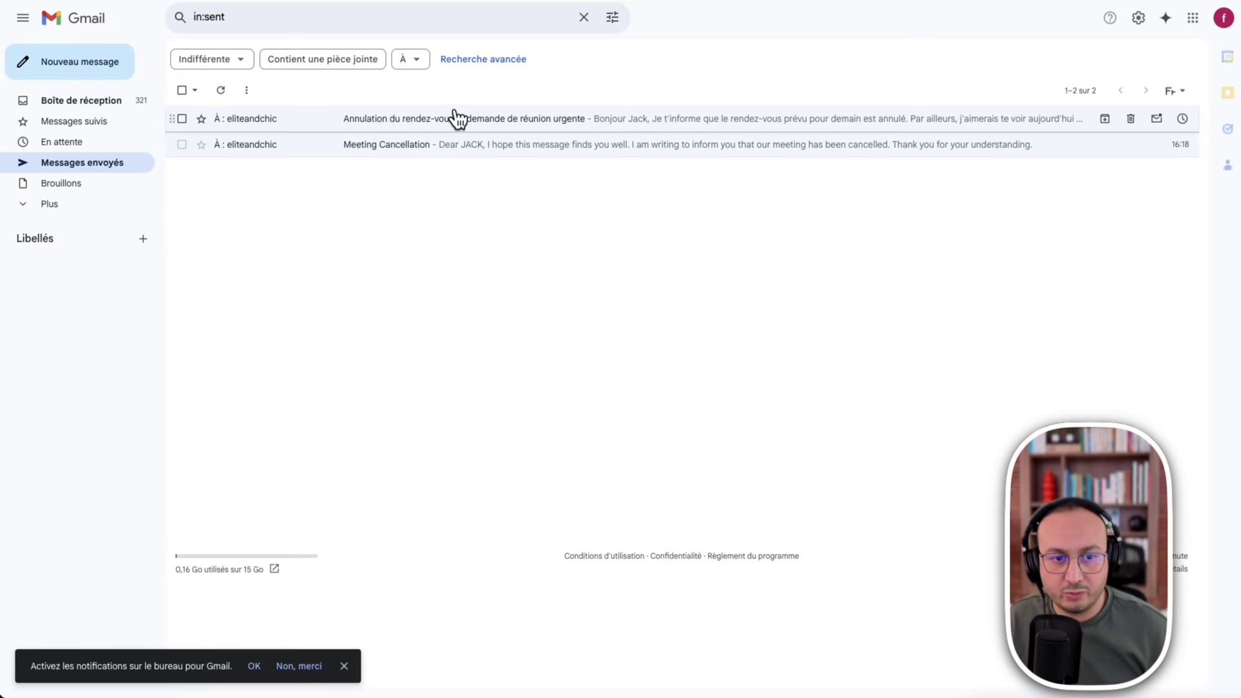
click(383, 120)
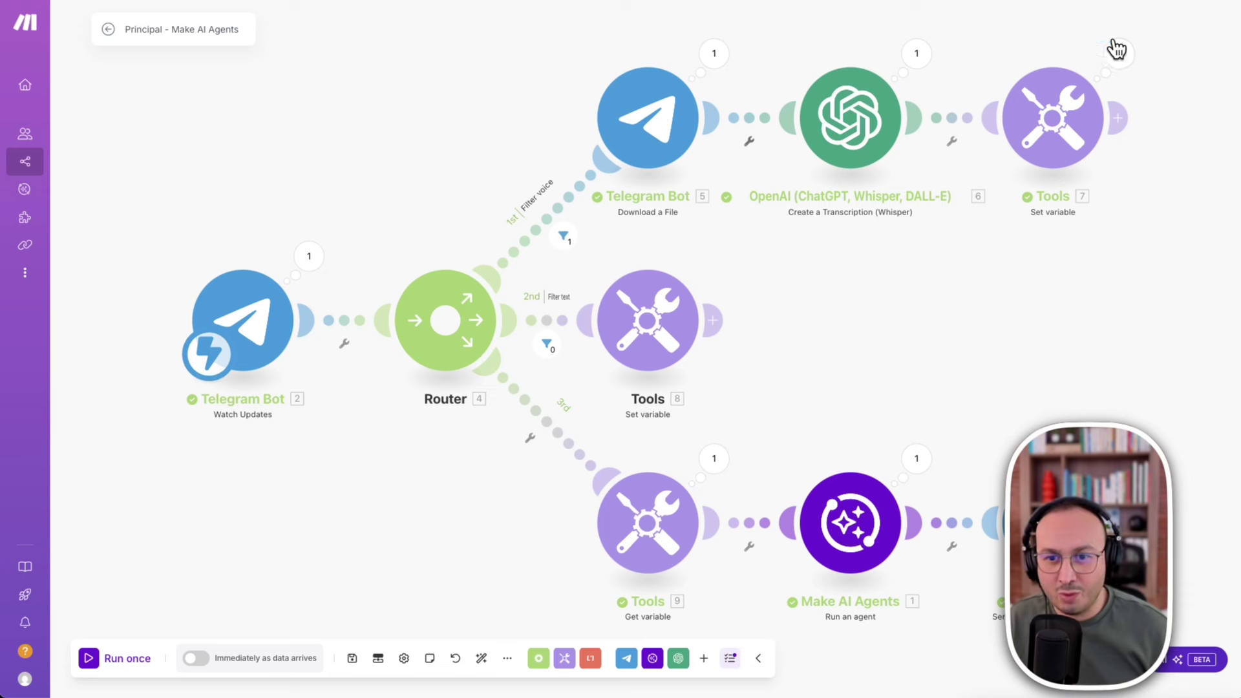
Back in Make, examine the input and output text values of the voice route's Set variable module.
click(1120, 55)
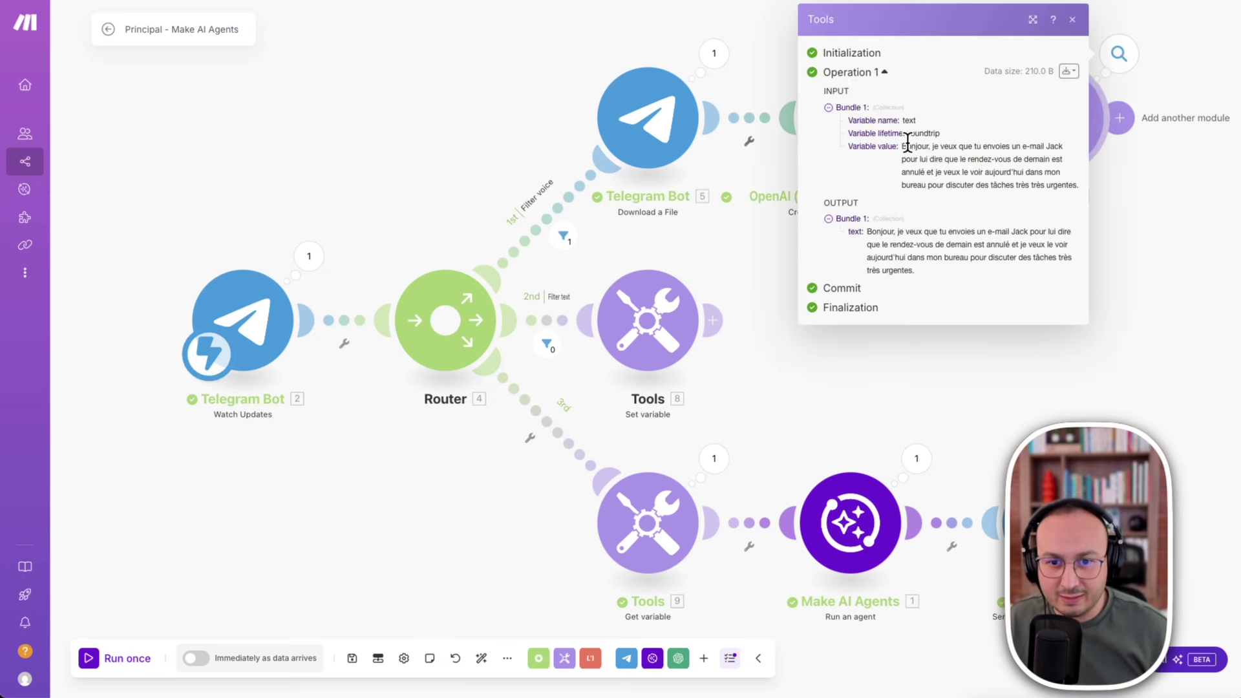
drag(903, 145, 1078, 189)
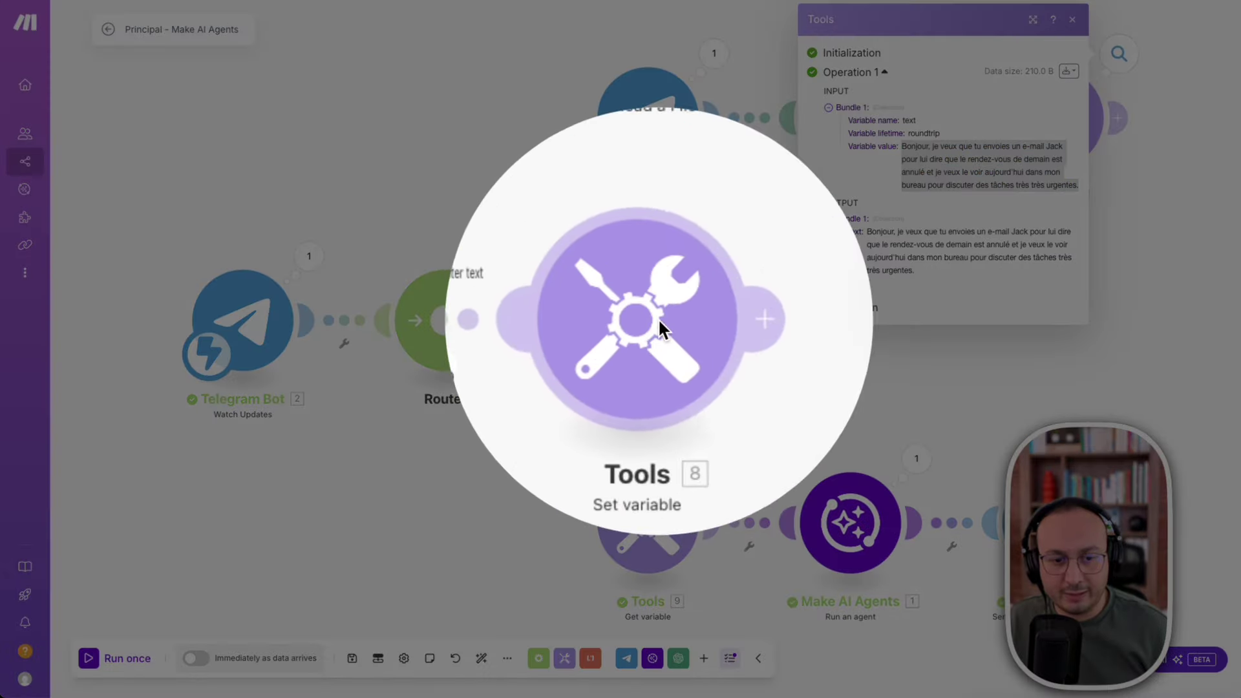
click(659, 321)
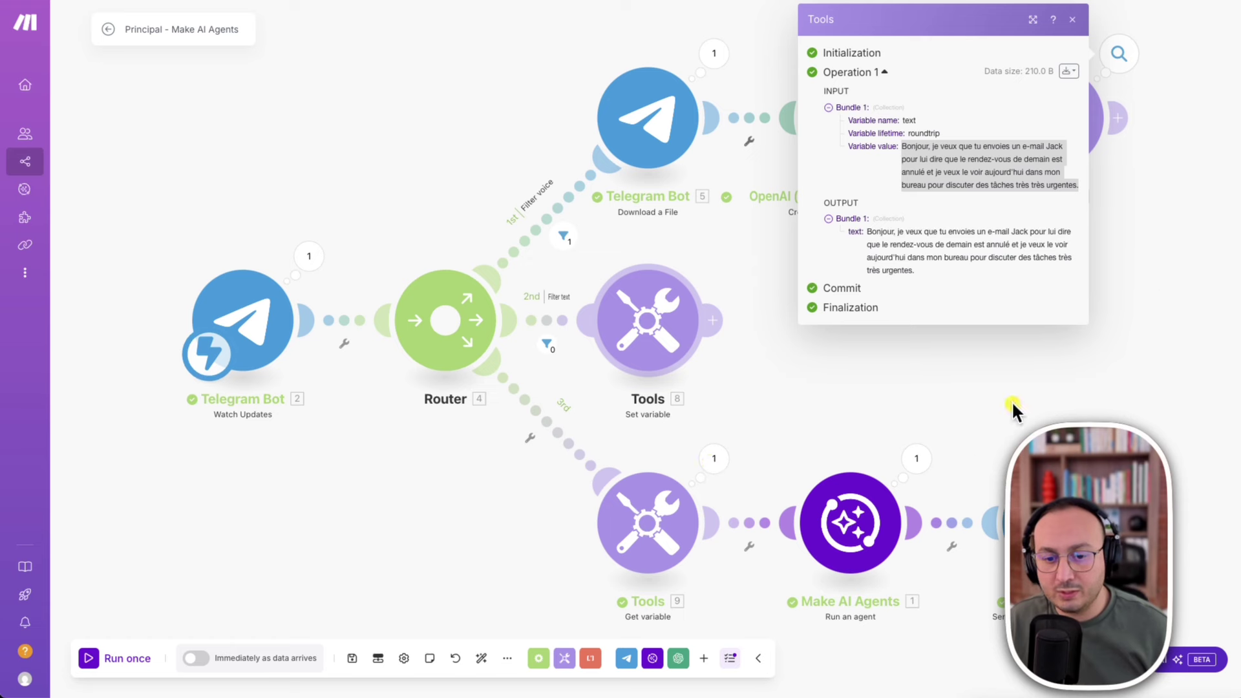
click(1071, 20)
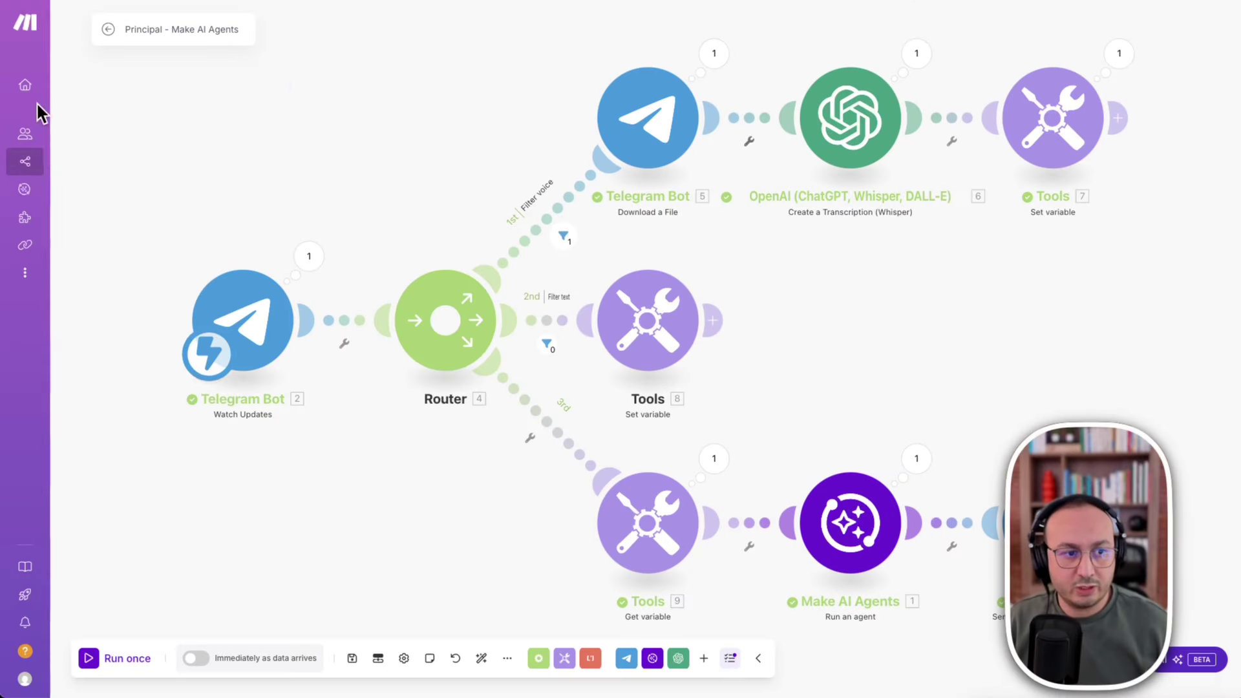
Open the scenarios list in a new browser tab and create a new scenario.
mouse_move(29, 126)
right_click(13, 160)
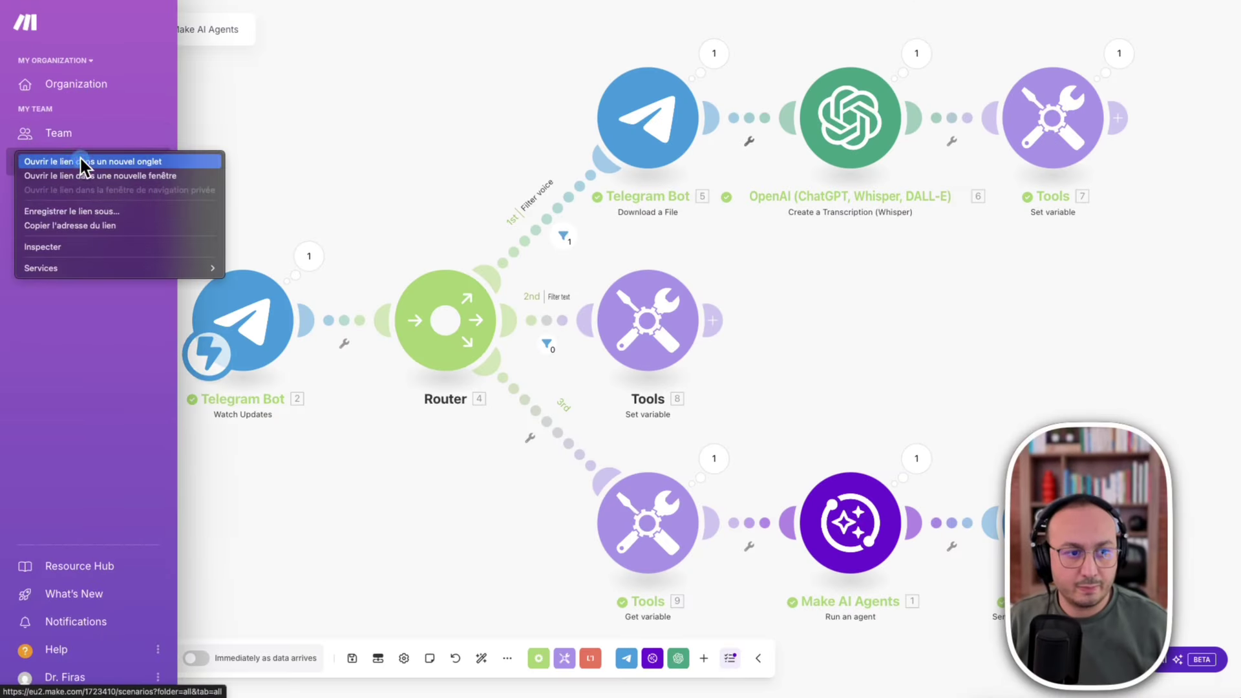
click(82, 162)
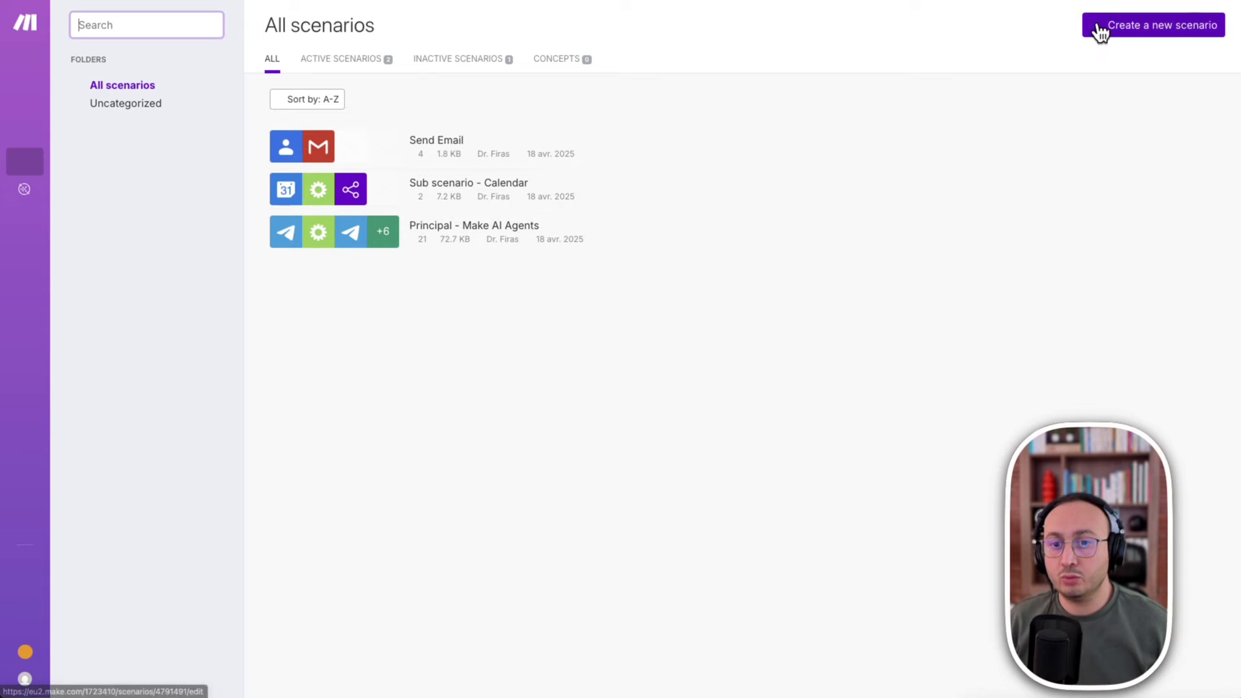
click(1131, 26)
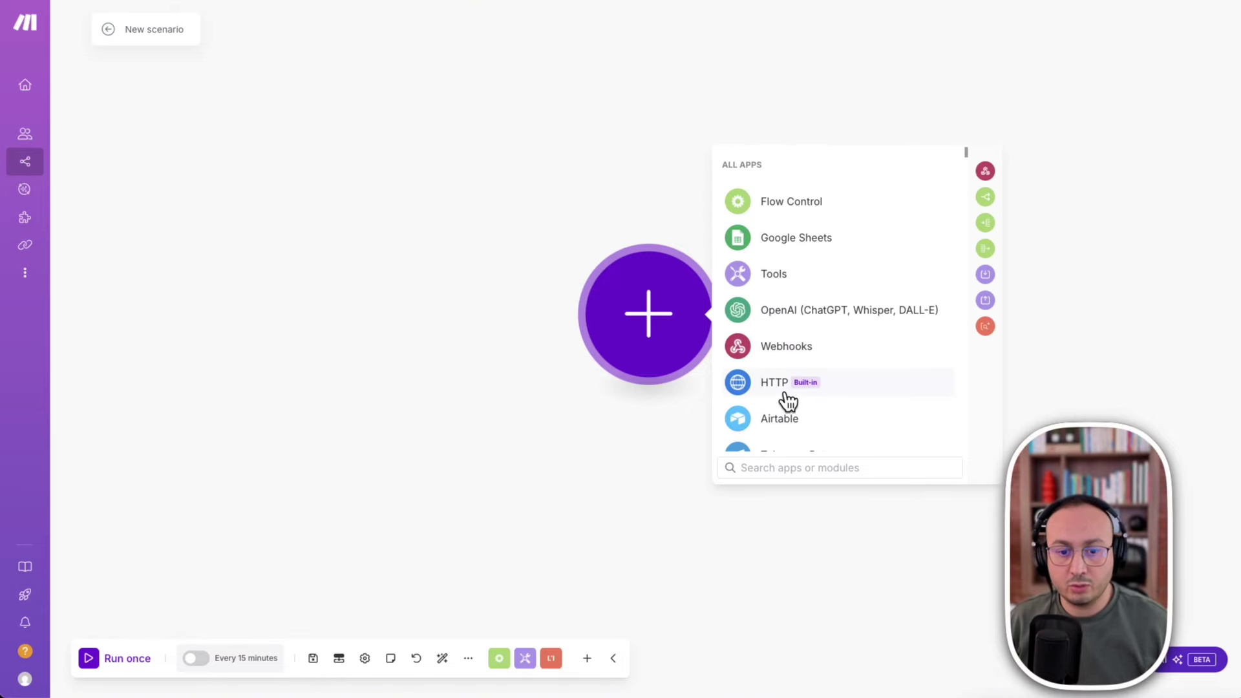
Add a Google Calendar Create an Event module using In Detail, the primary calendar and All Day Event set to No.
click(789, 459)
text(google )
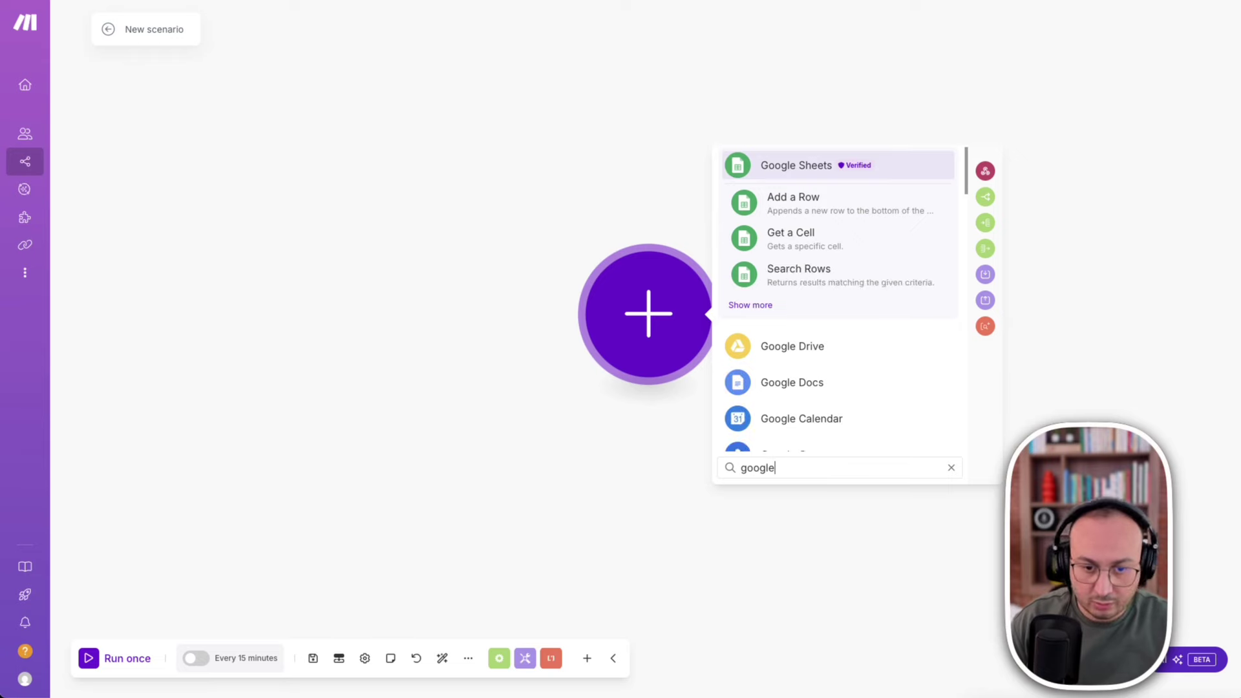
text(ca)
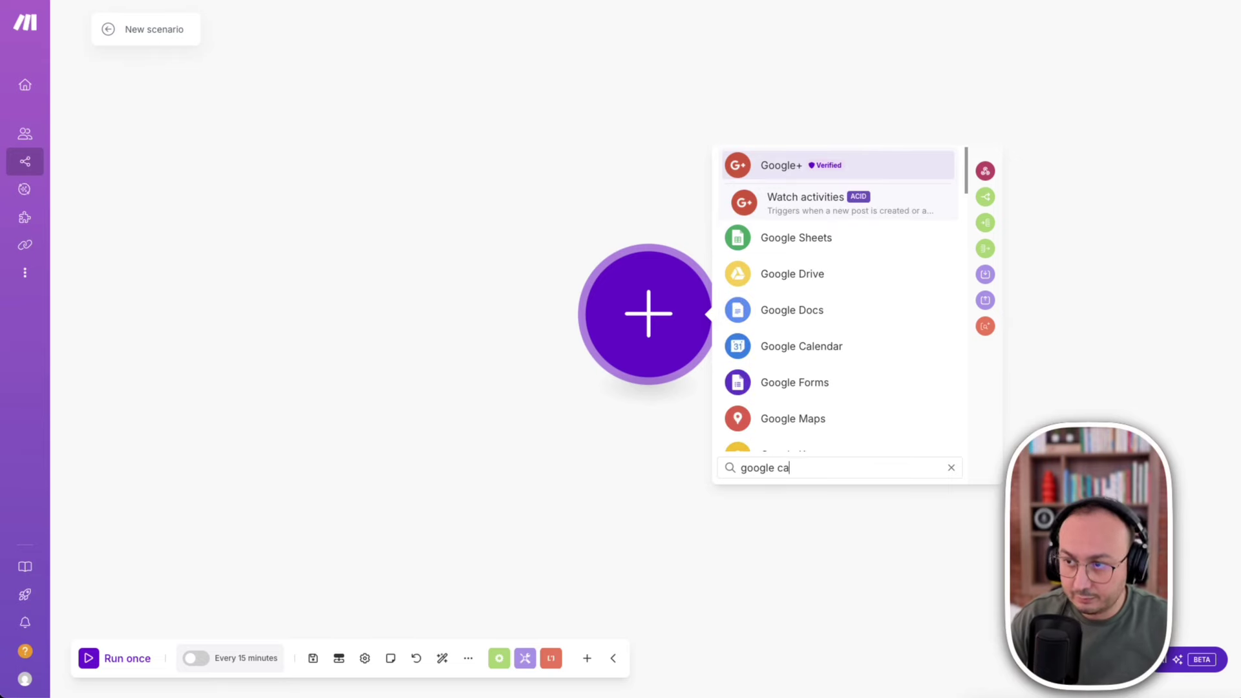
text(lenda)
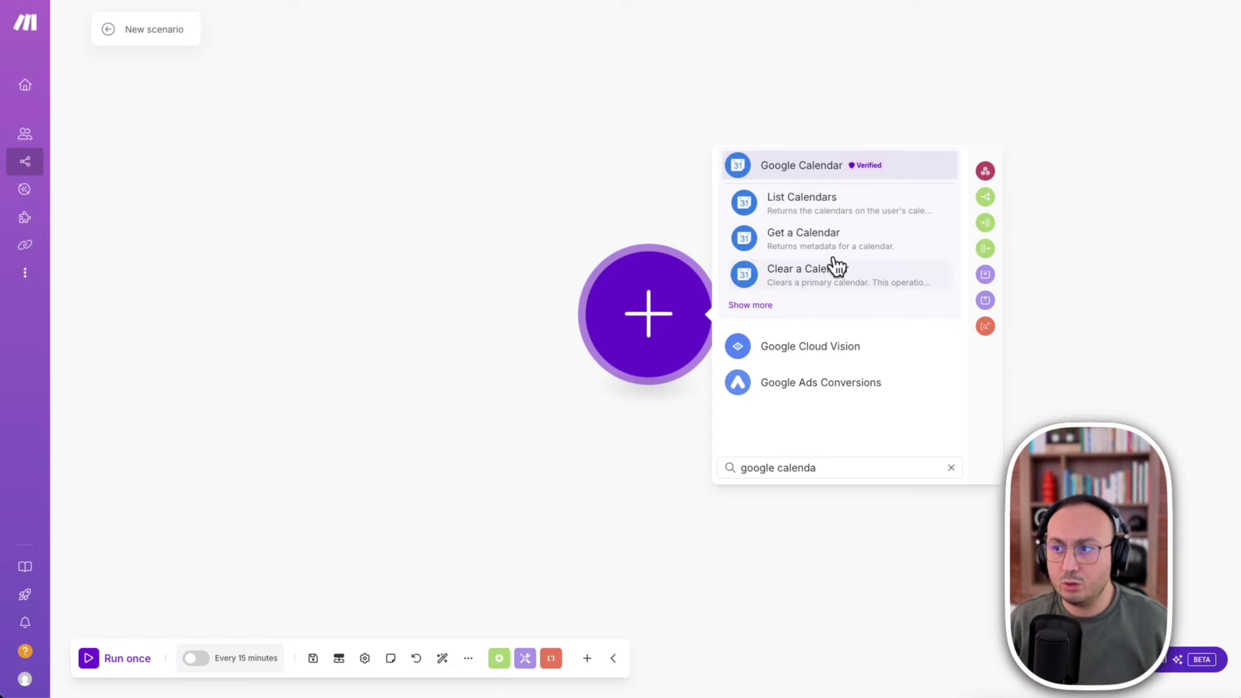
click(753, 302)
scroll(854, 390, down, 1)
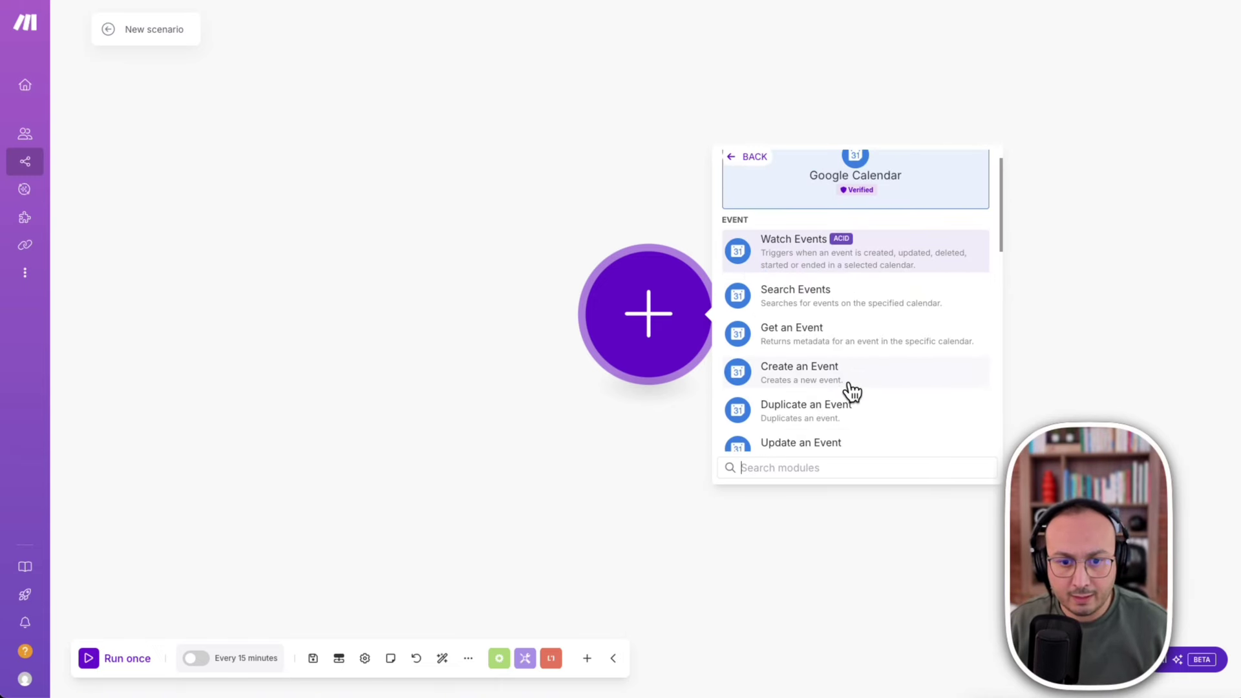
click(860, 381)
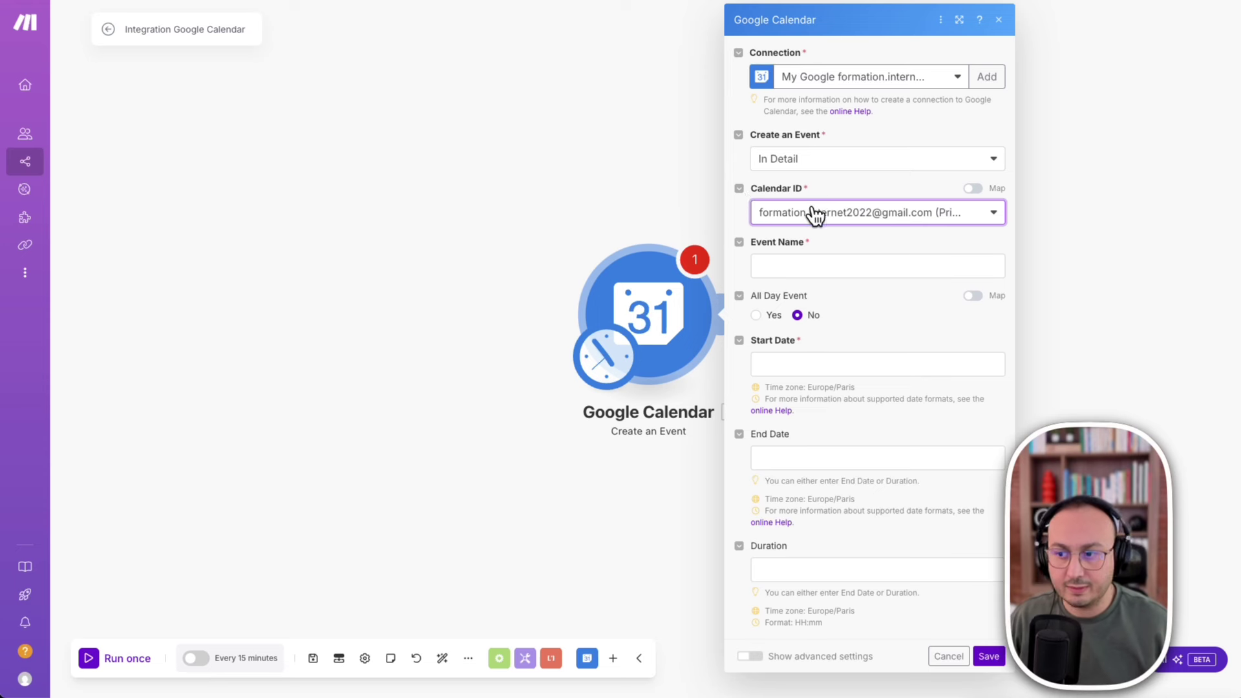
click(797, 315)
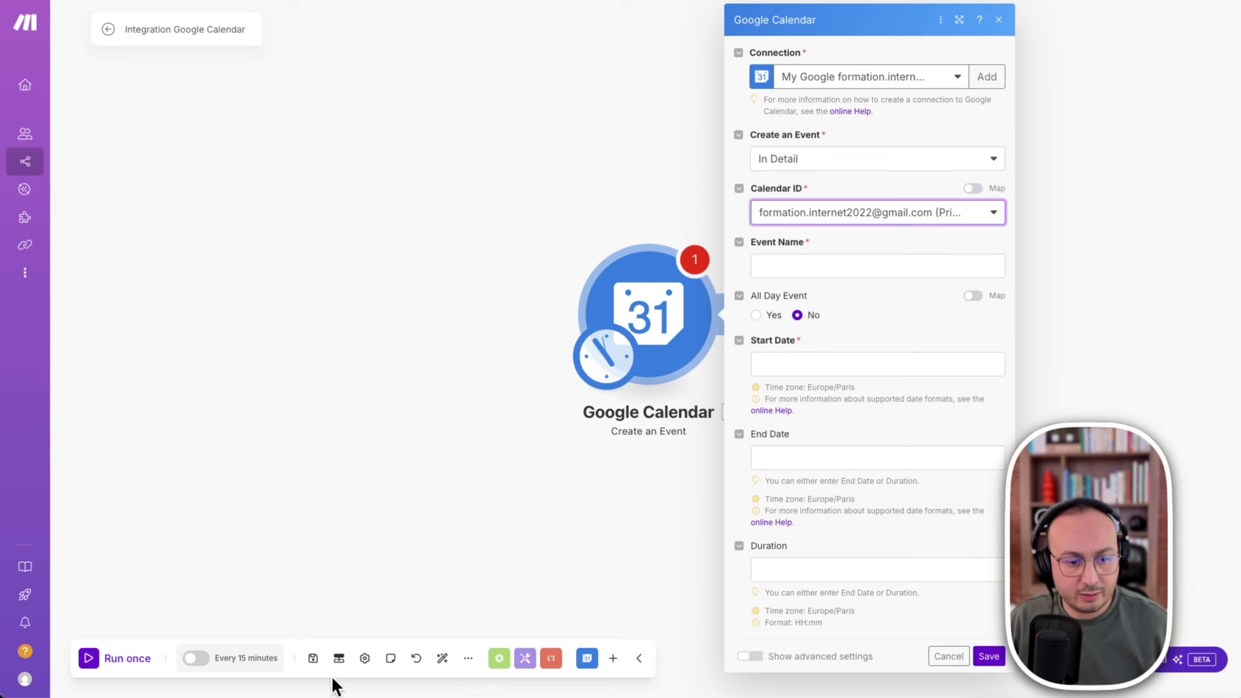
Add a required Text scenario input named "start_date" with the description "The event start date".
click(338, 658)
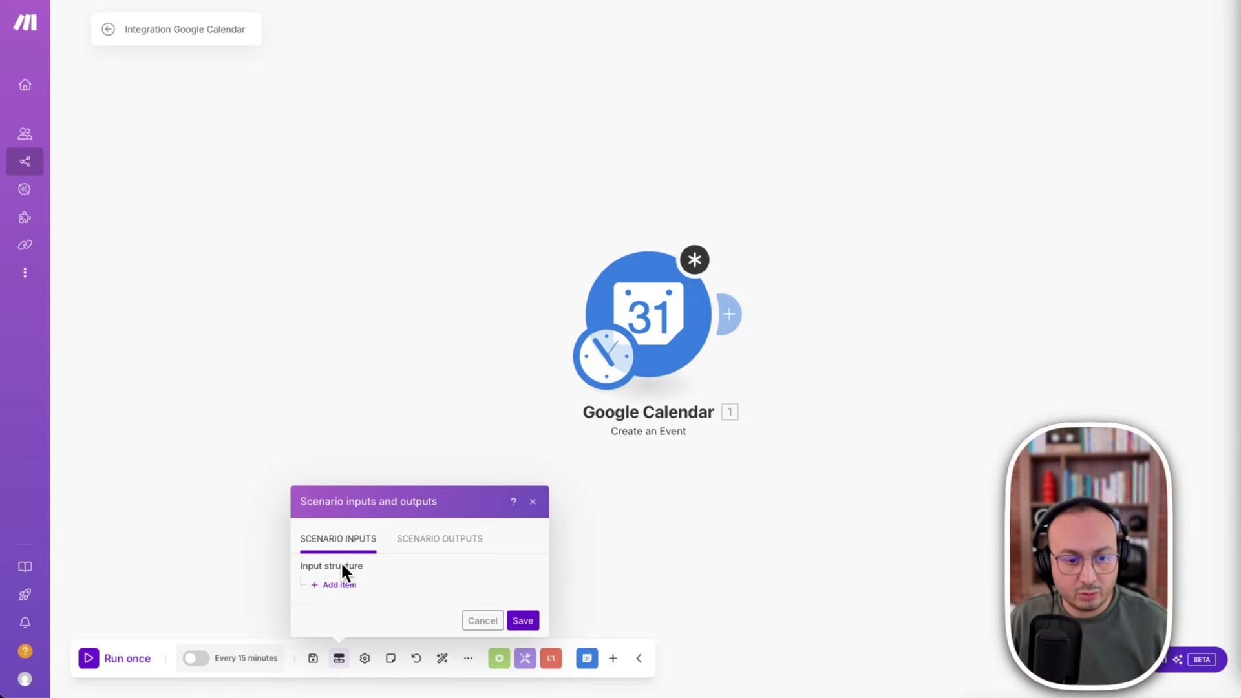
click(329, 583)
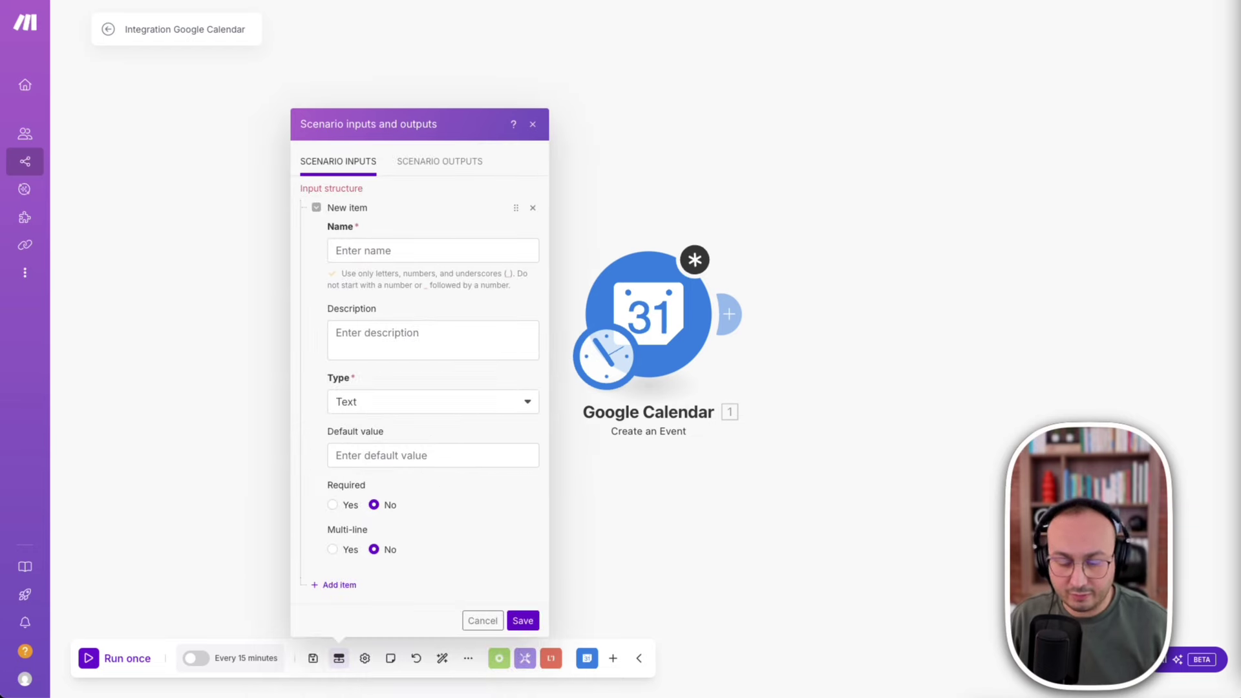
click(357, 250)
text(start_date)
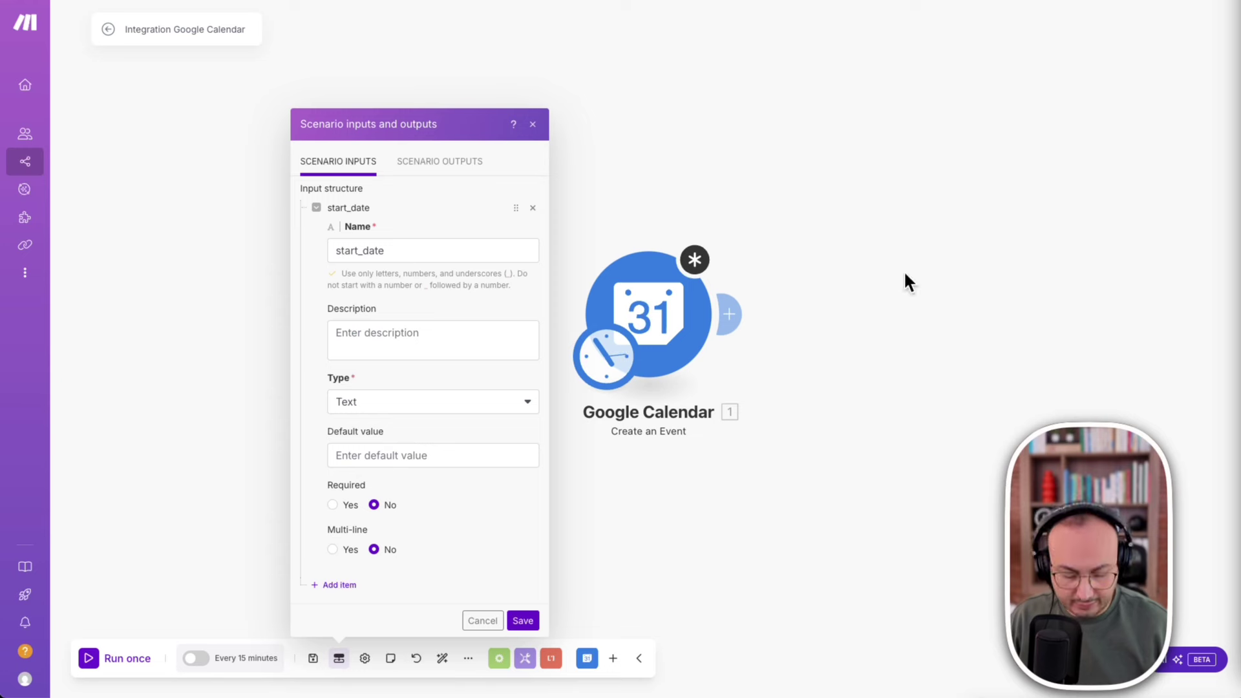
click(407, 339)
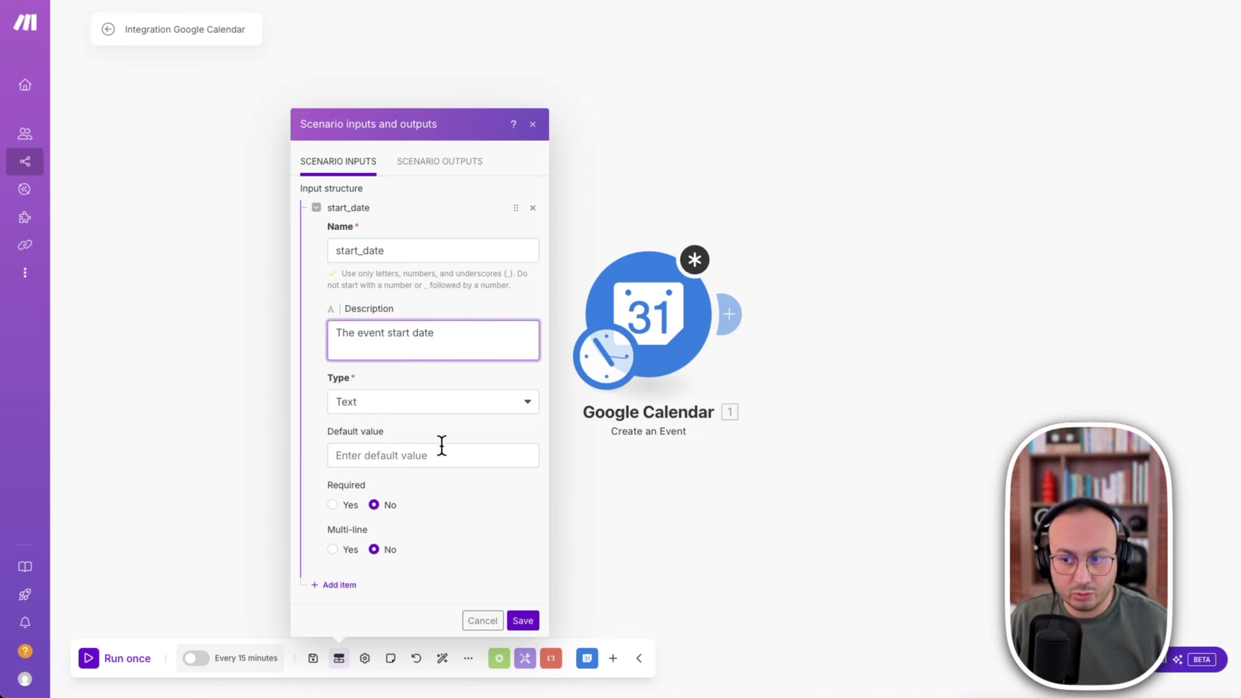
click(332, 504)
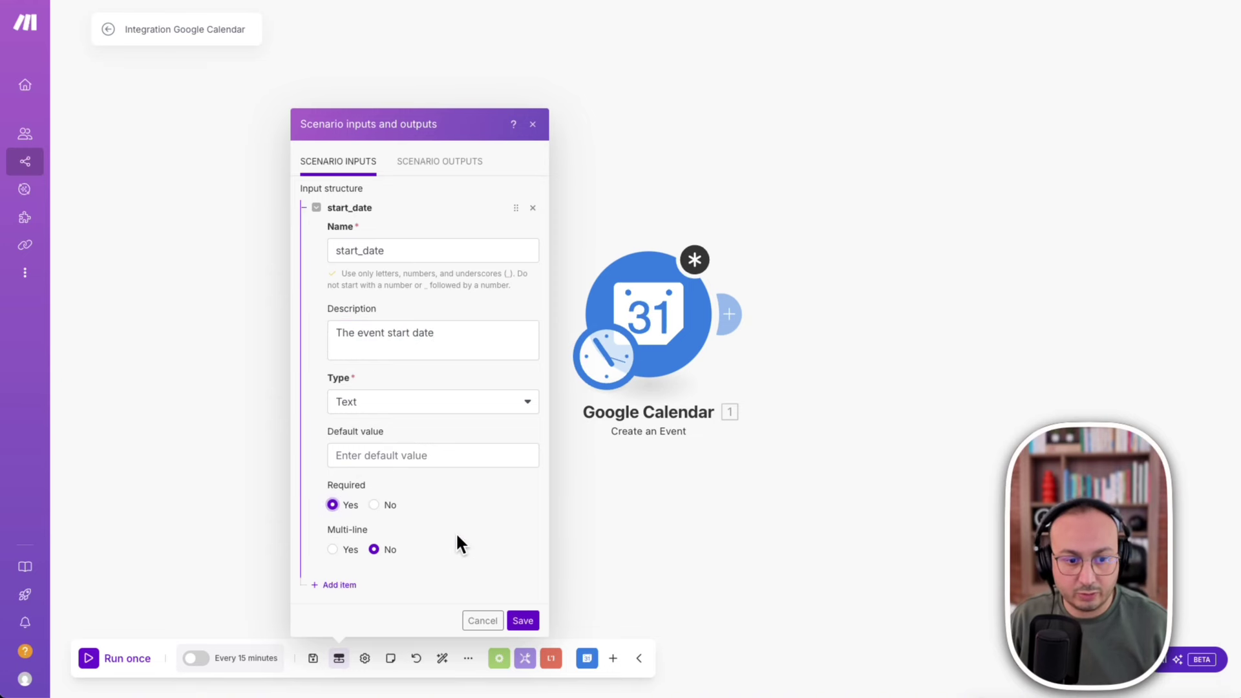
Add a second required Text scenario input named "end_date" with the description "The event end date".
click(353, 585)
scroll(477, 373, down, 5)
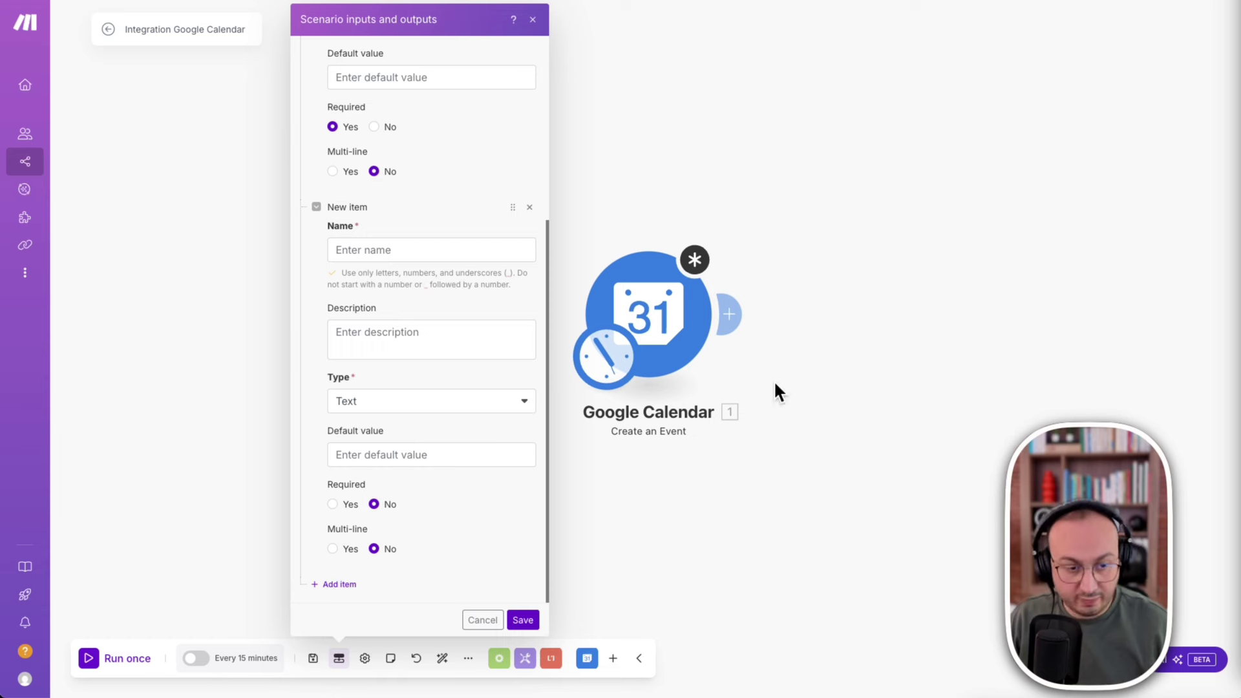
click(383, 249)
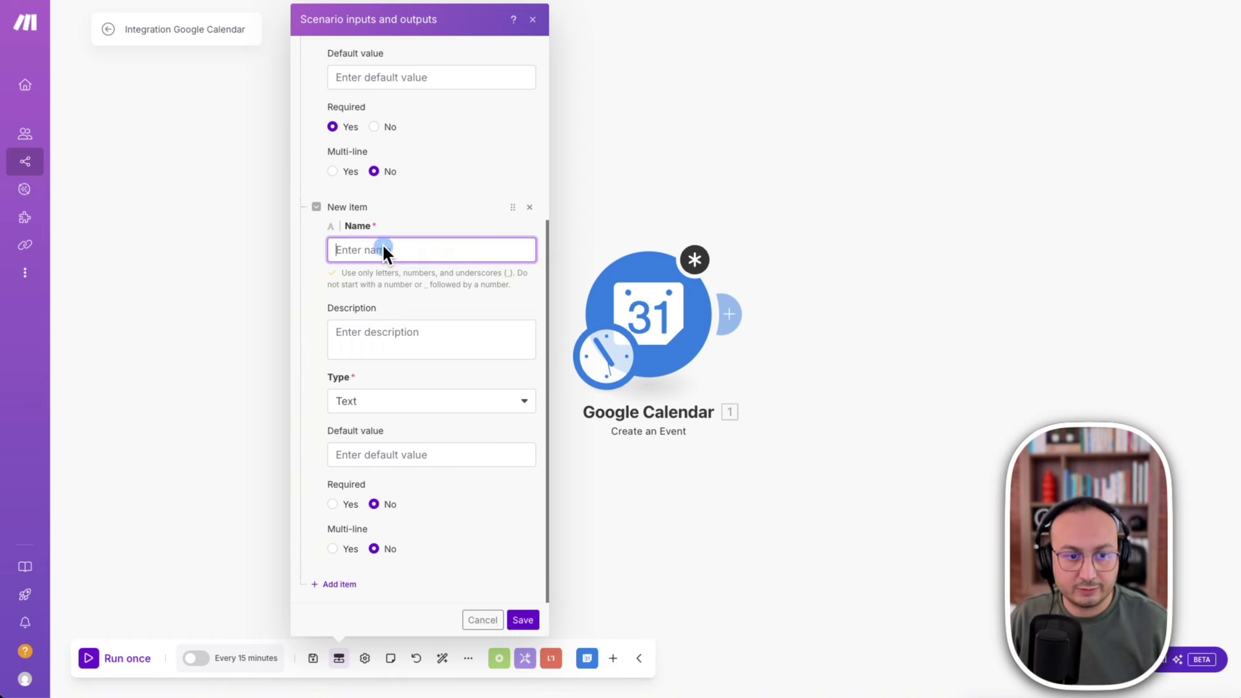
text(end_date)
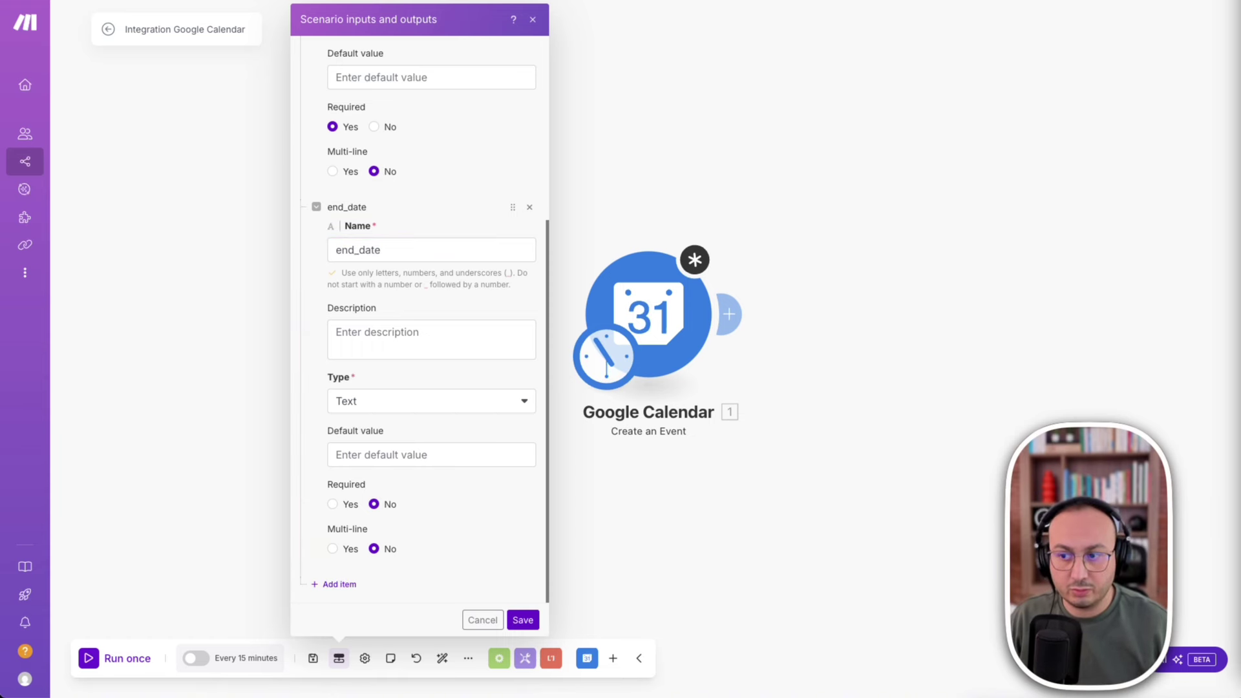
click(362, 349)
text(The event end date)
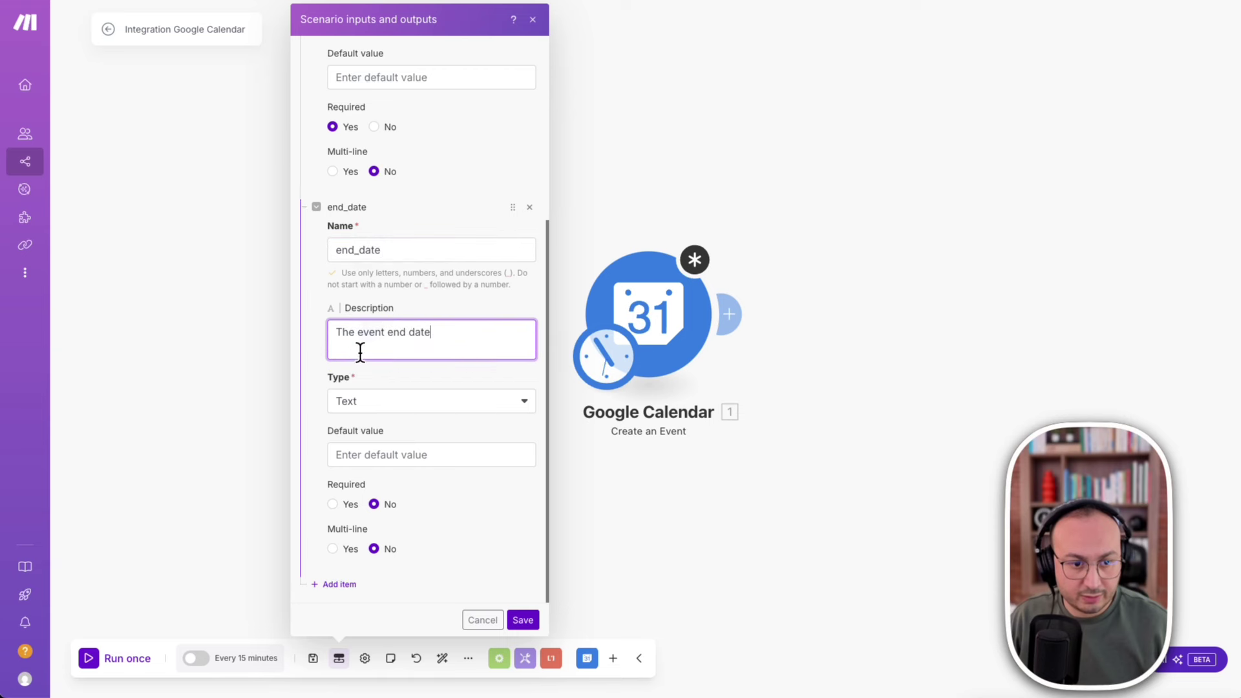
click(332, 505)
Add a required Text scenario input named "event_title" with the description "The title of the event".
click(336, 584)
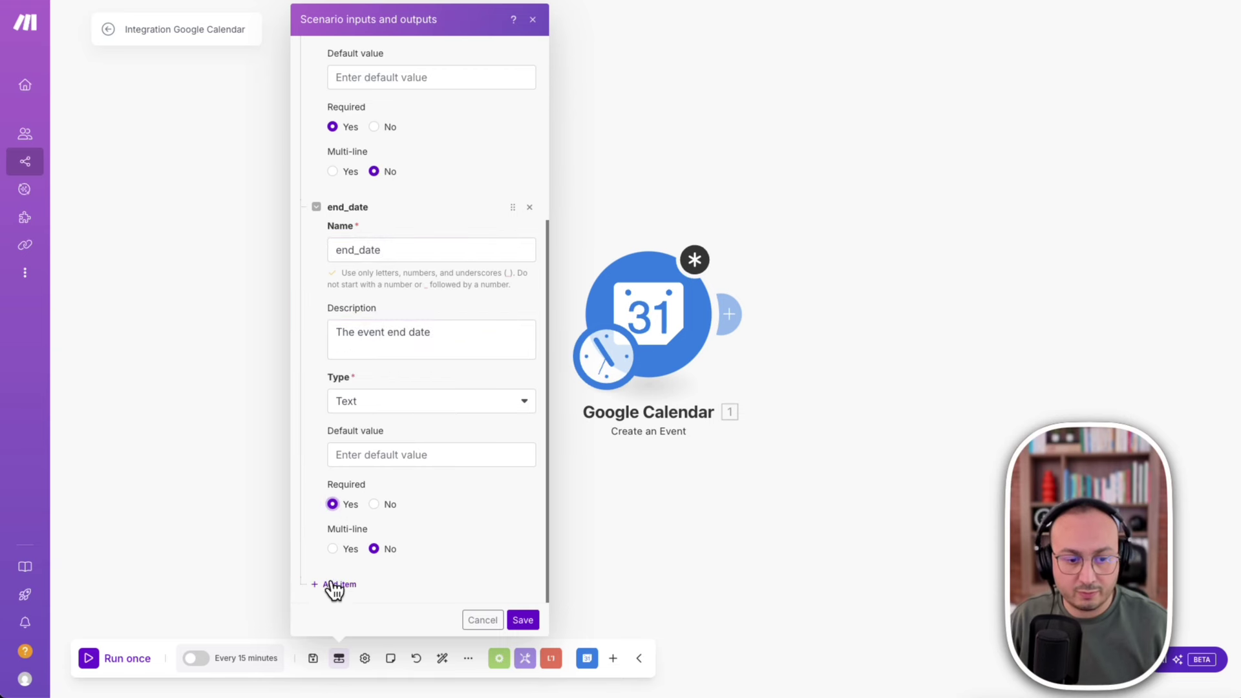
scroll(436, 402, down, 5)
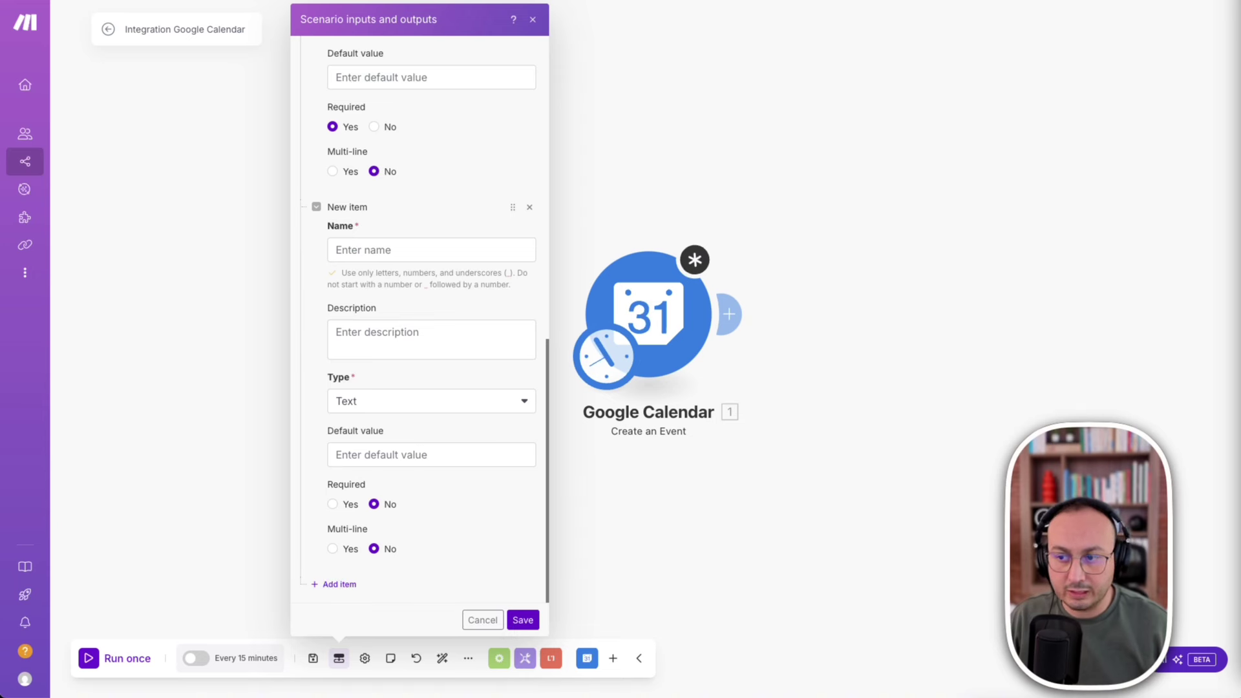
click(380, 251)
text(event_title)
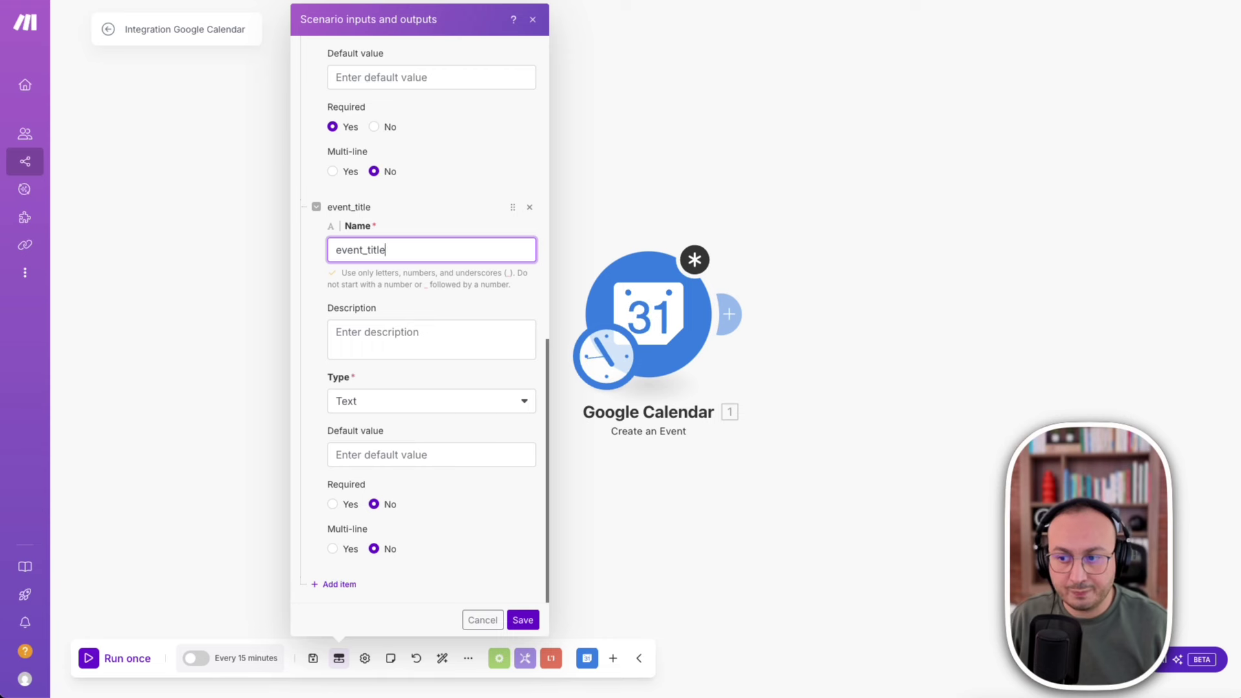
key(super+Tab)
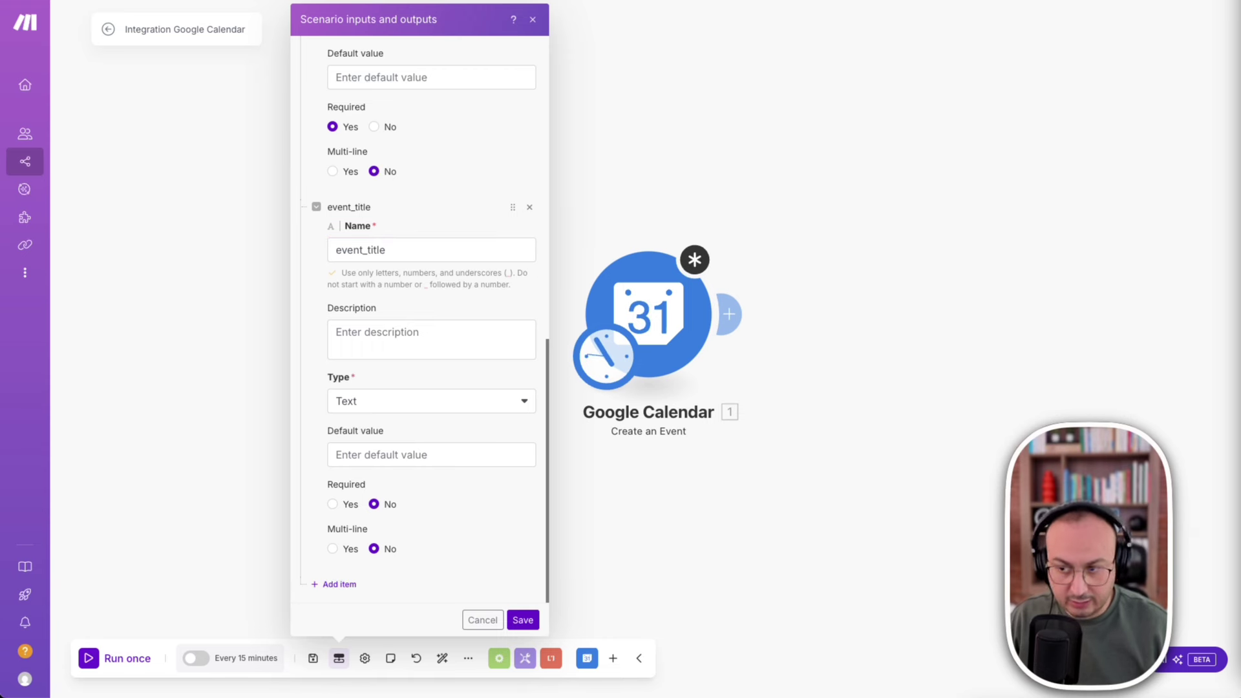
key(super+Tab)
click(356, 337)
text(The title of the event)
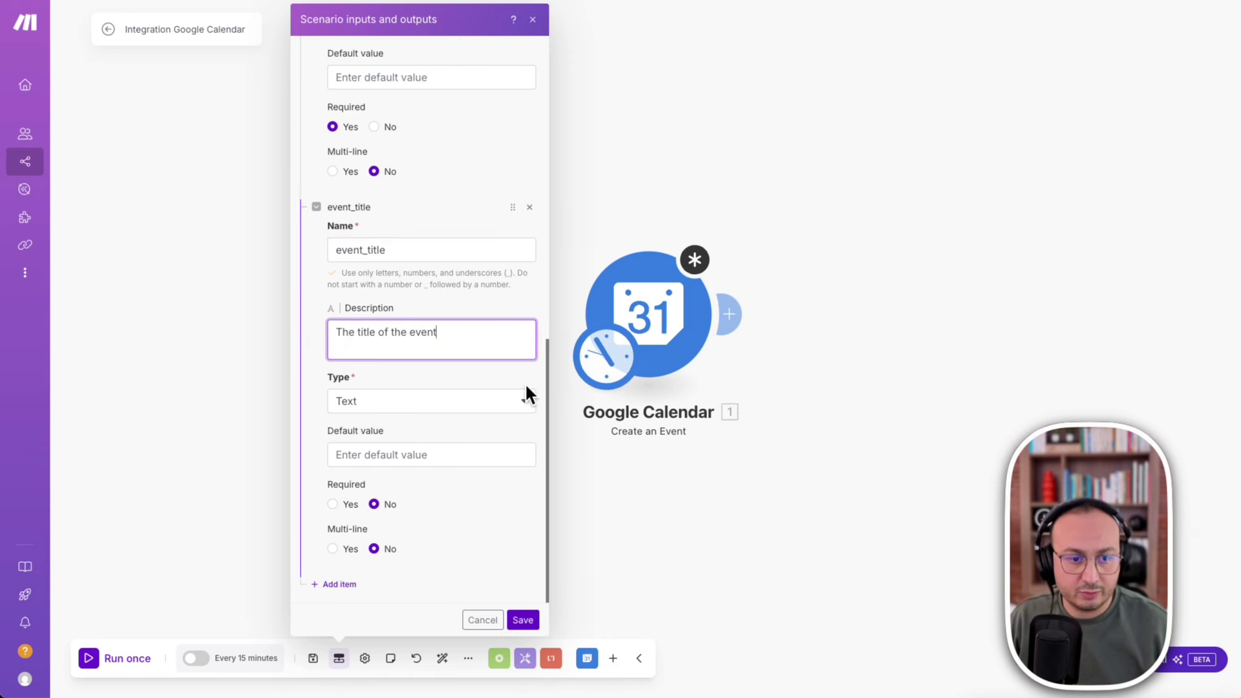
click(335, 513)
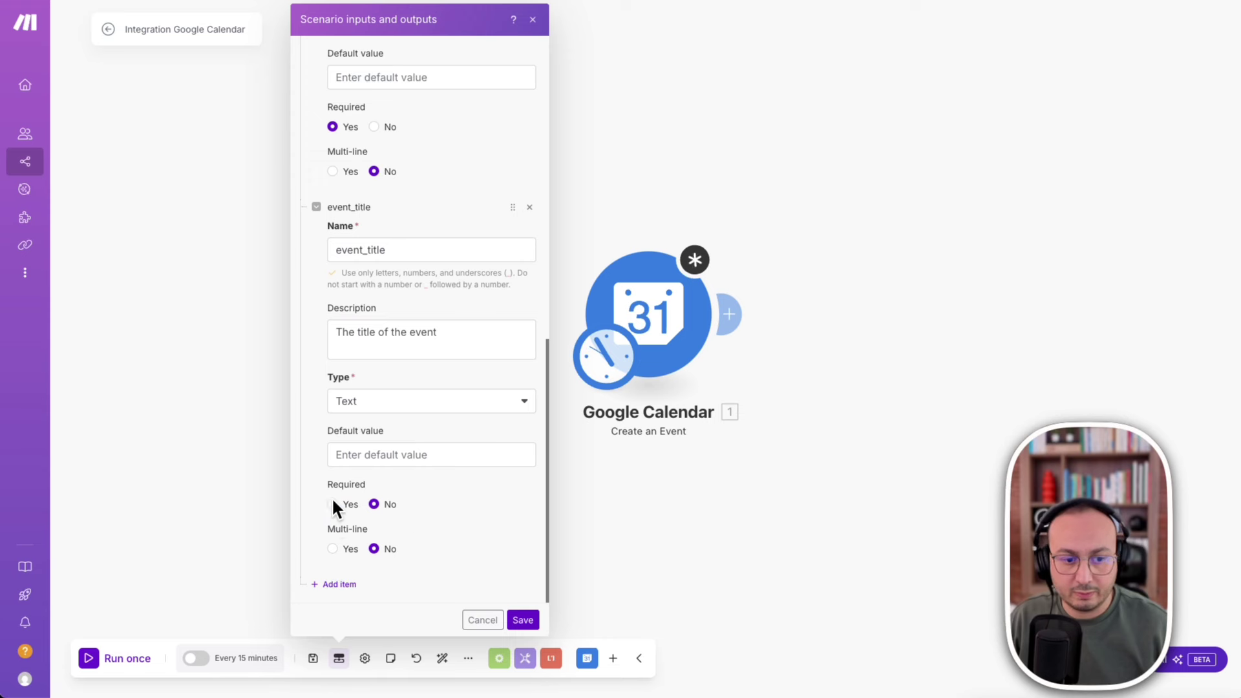
click(332, 504)
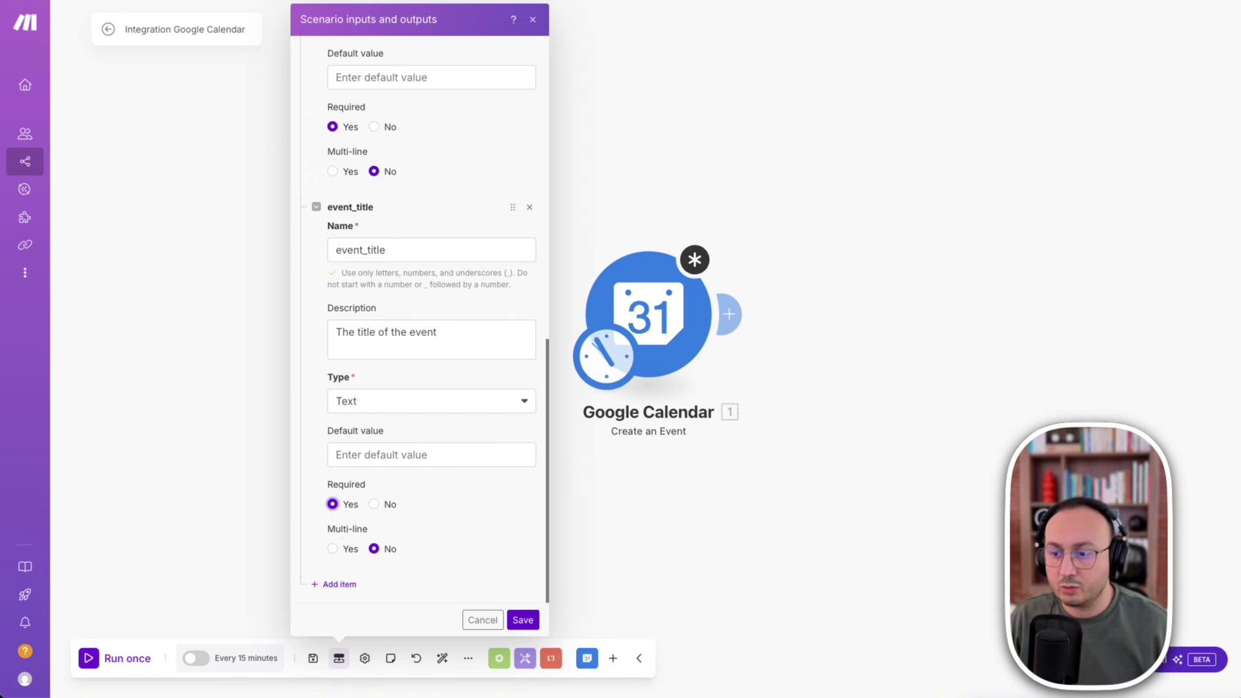
key(super+Tab)
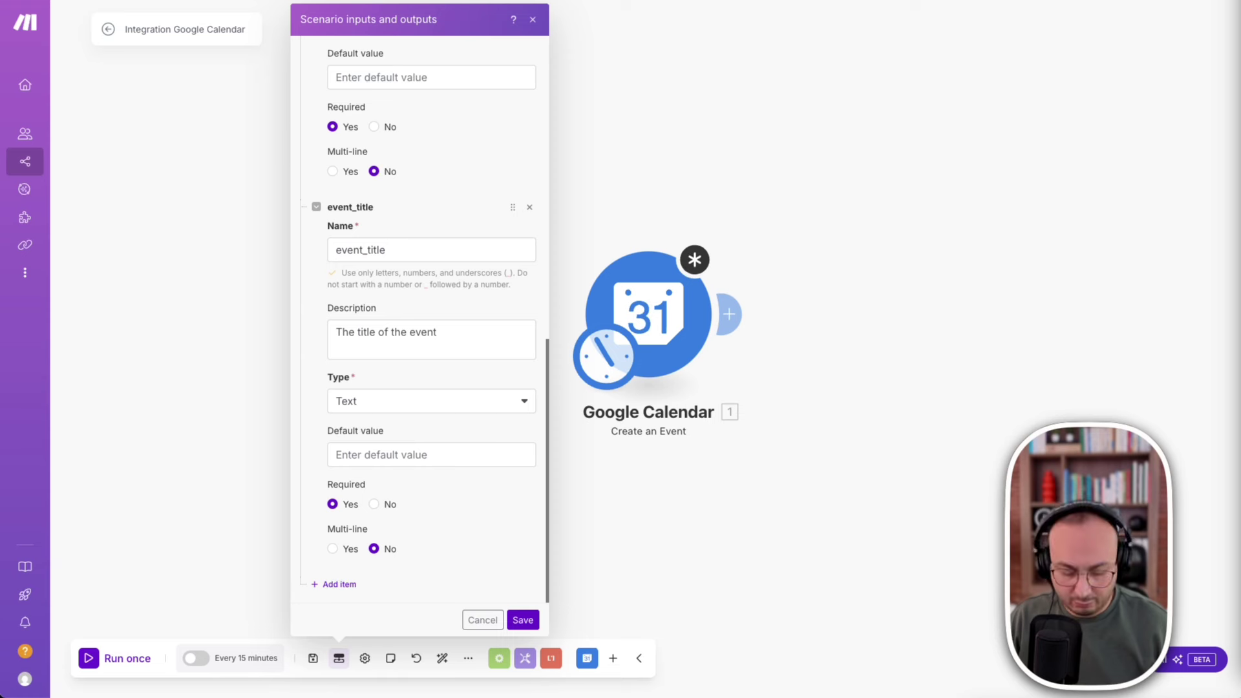
Add a Text scenario input named "event_description" with the description "The description of the event" and save the scenario inputs.
click(350, 584)
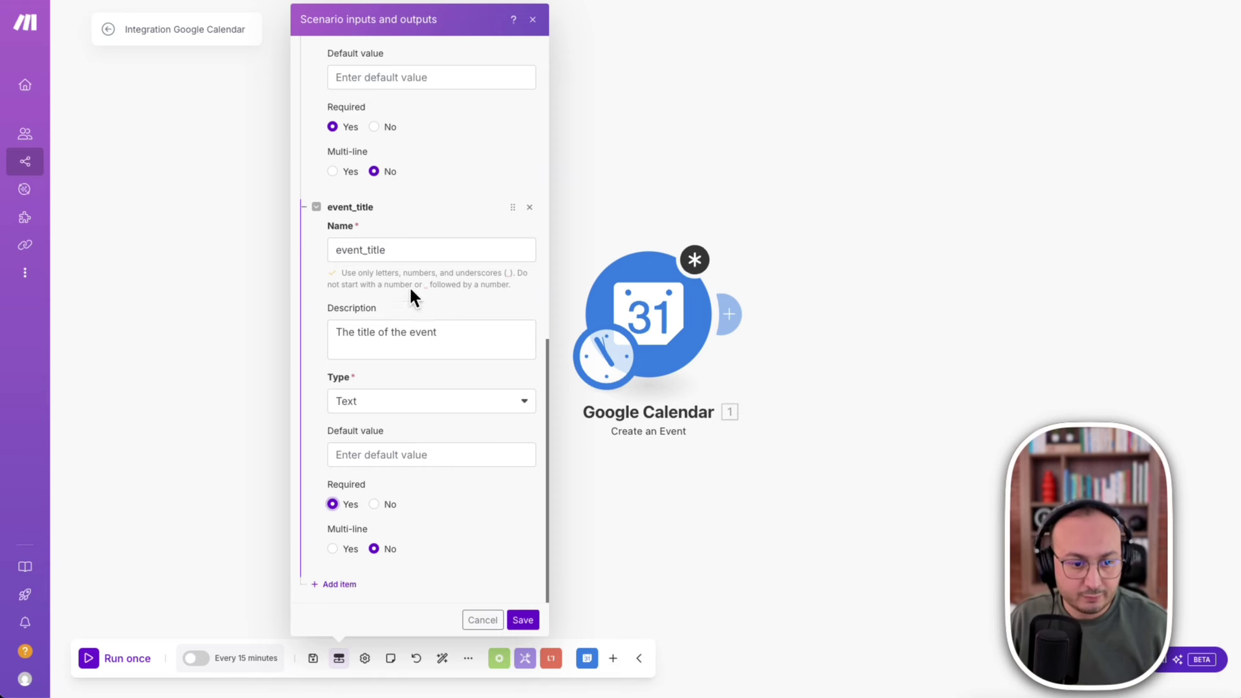
click(337, 582)
scroll(363, 382, down, 4)
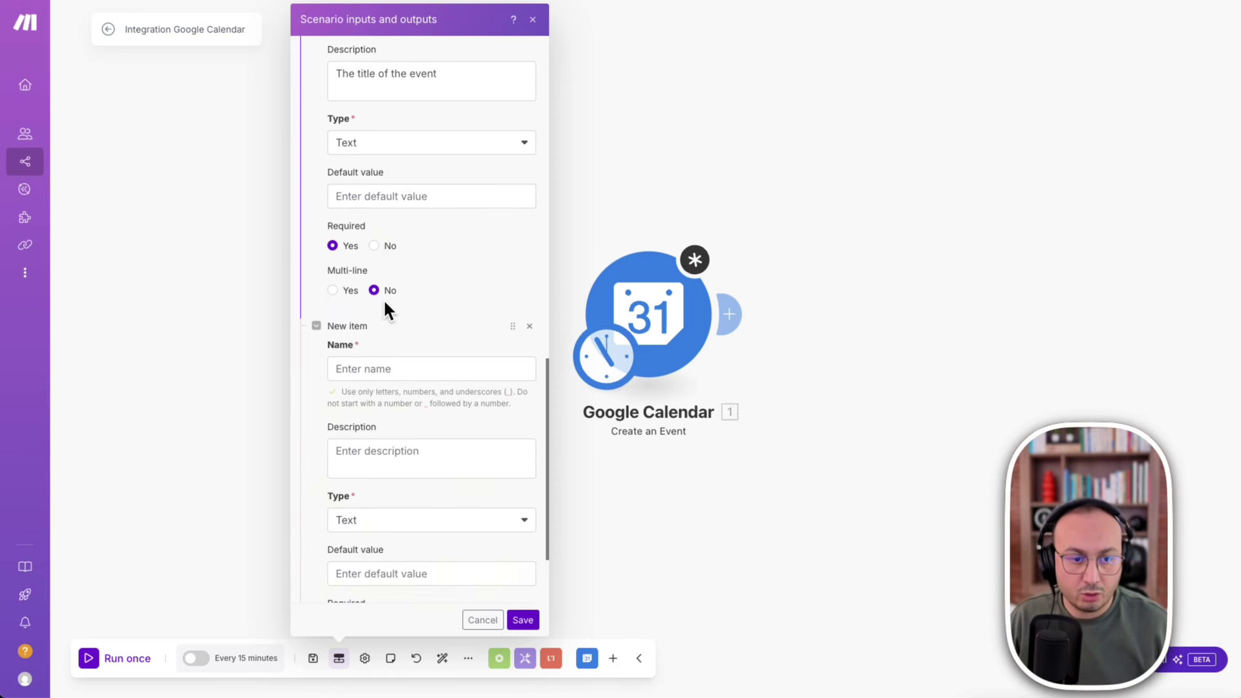
click(395, 368)
text(event_description)
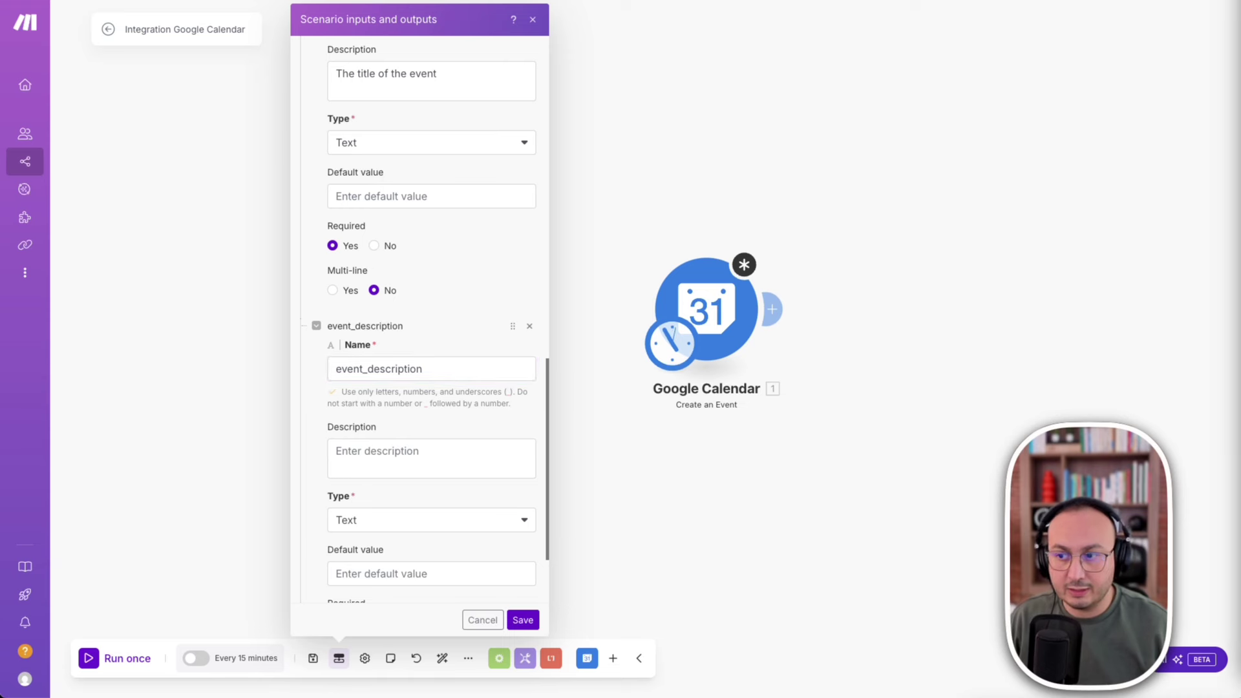
click(426, 457)
text(The description of the event)
scroll(460, 420, down, 2)
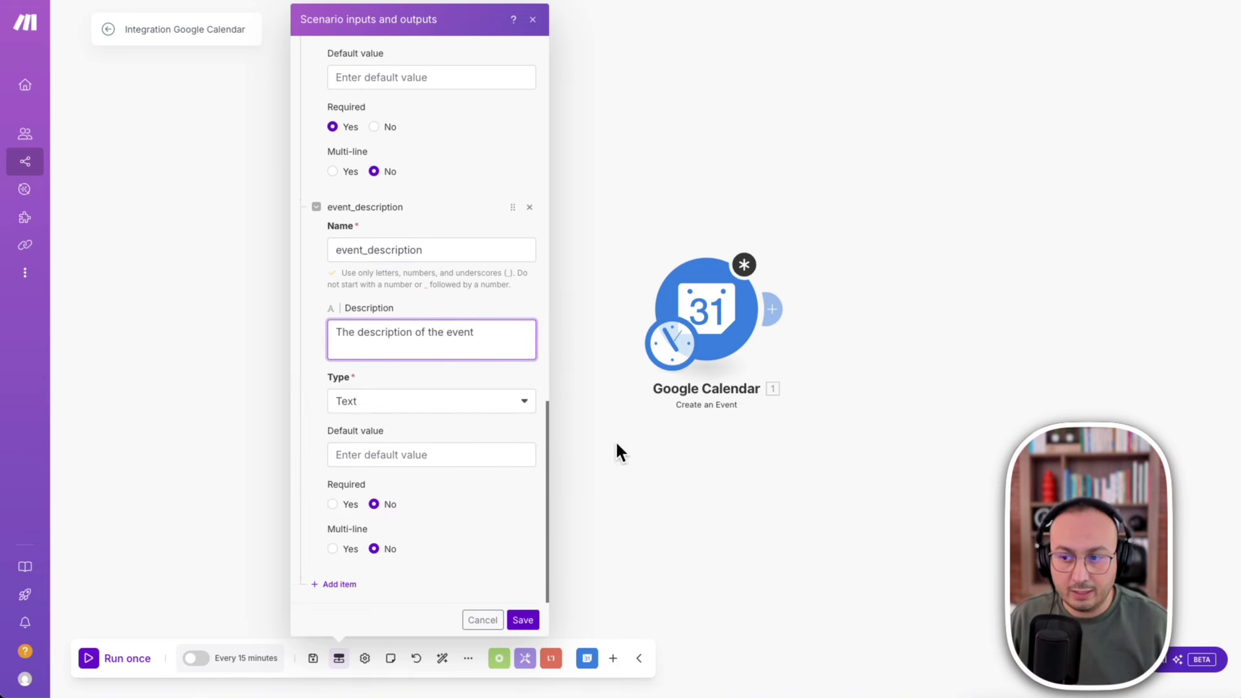
click(524, 620)
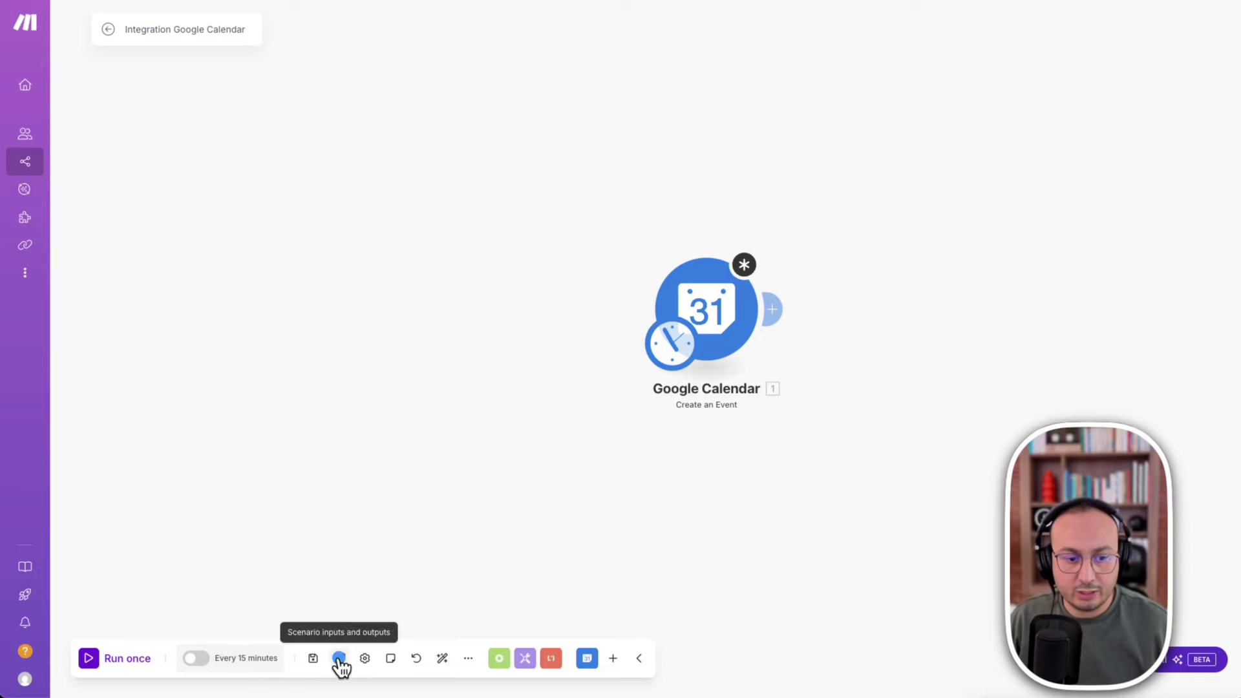
click(338, 658)
click(527, 619)
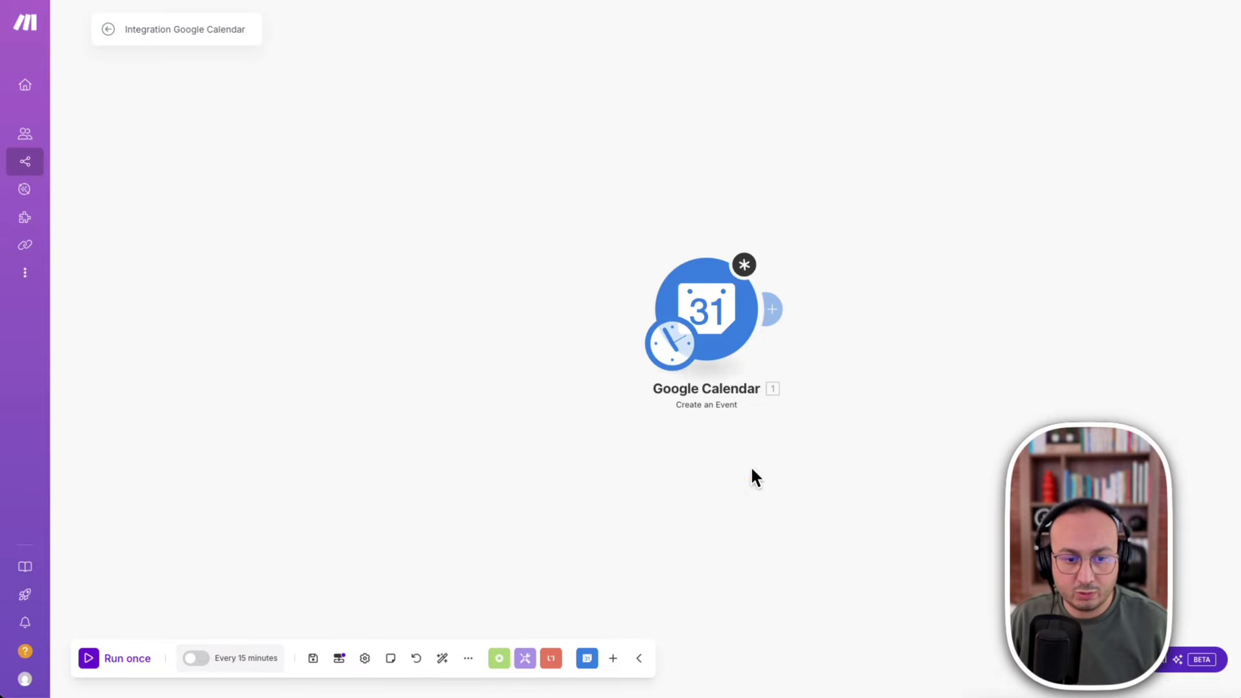
Fill the Google Calendar module's Event Name and Start Date with the Data consumed variable as placeholders and save the module.
click(715, 307)
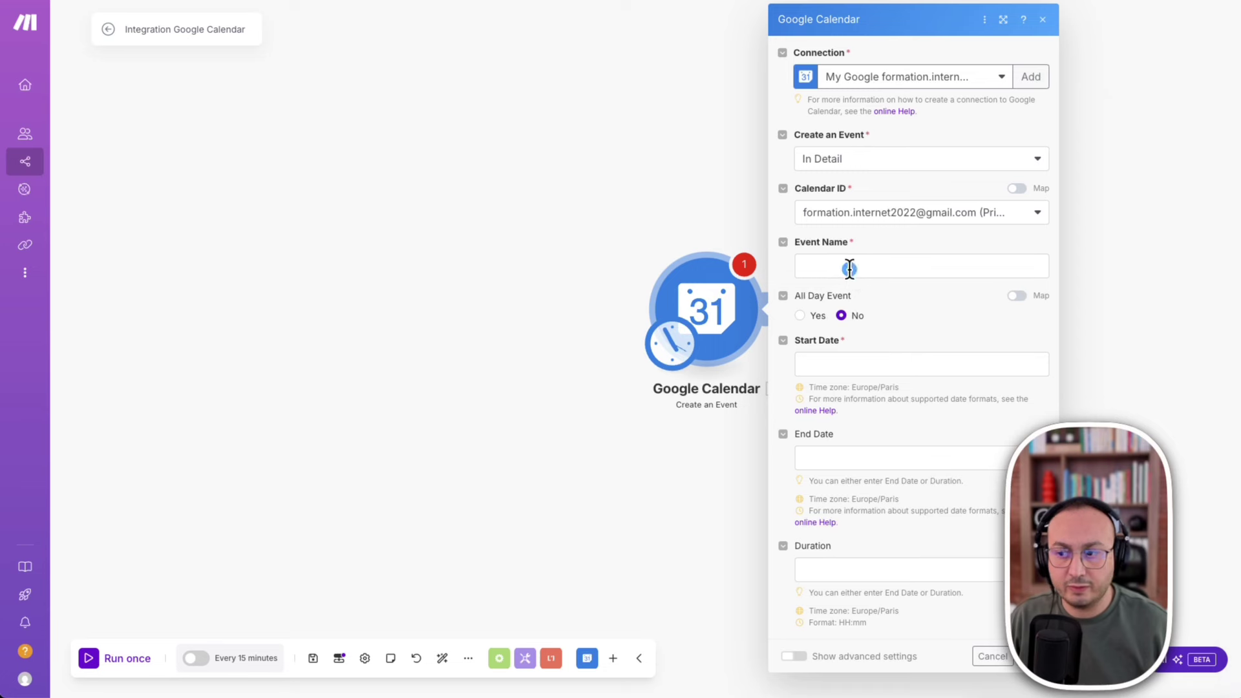
click(831, 264)
click(738, 187)
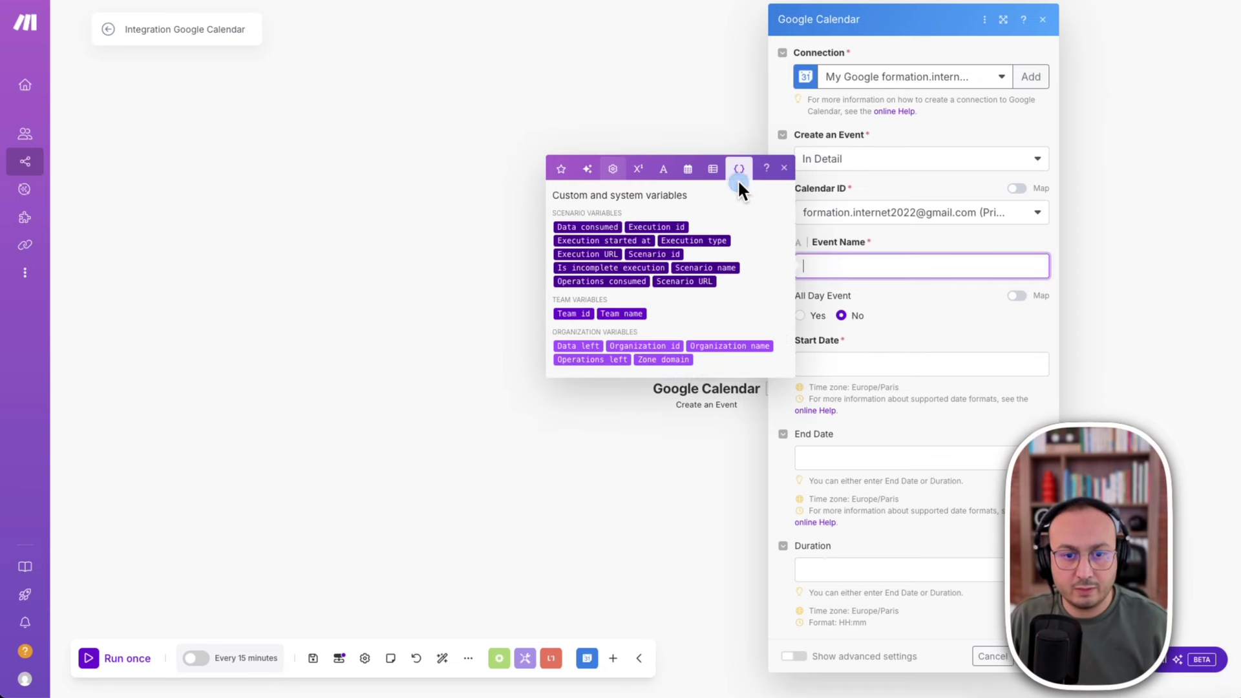
click(410, 193)
click(717, 311)
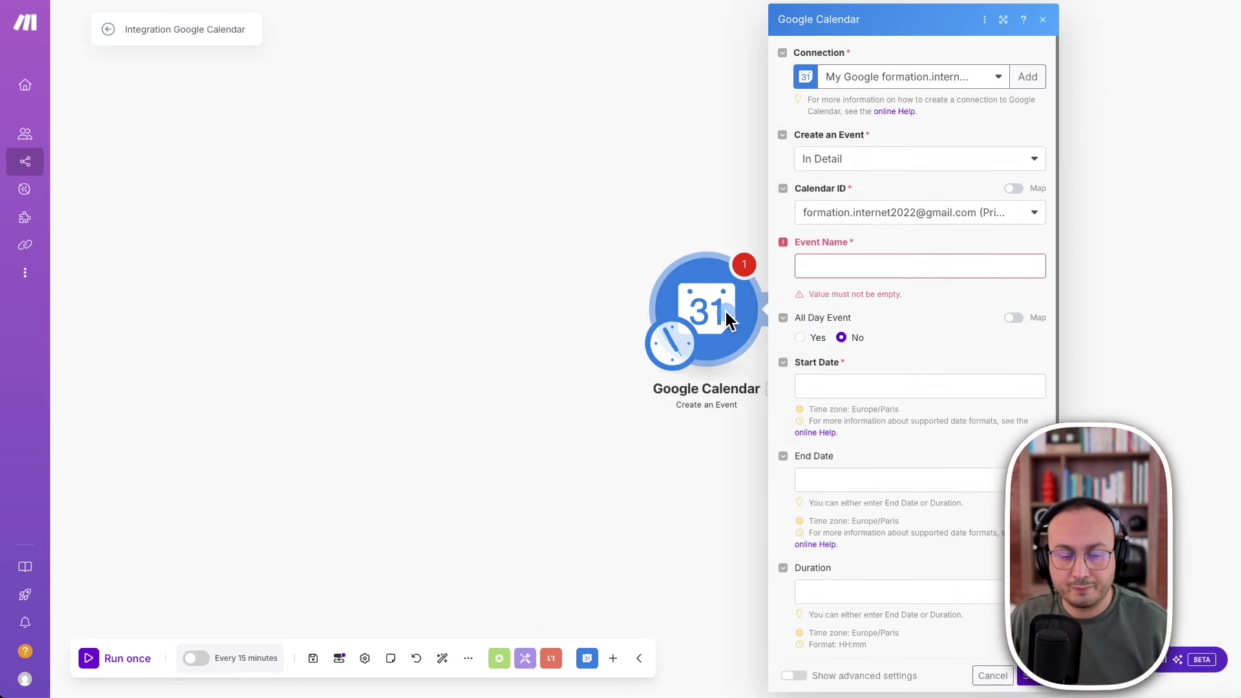
click(866, 268)
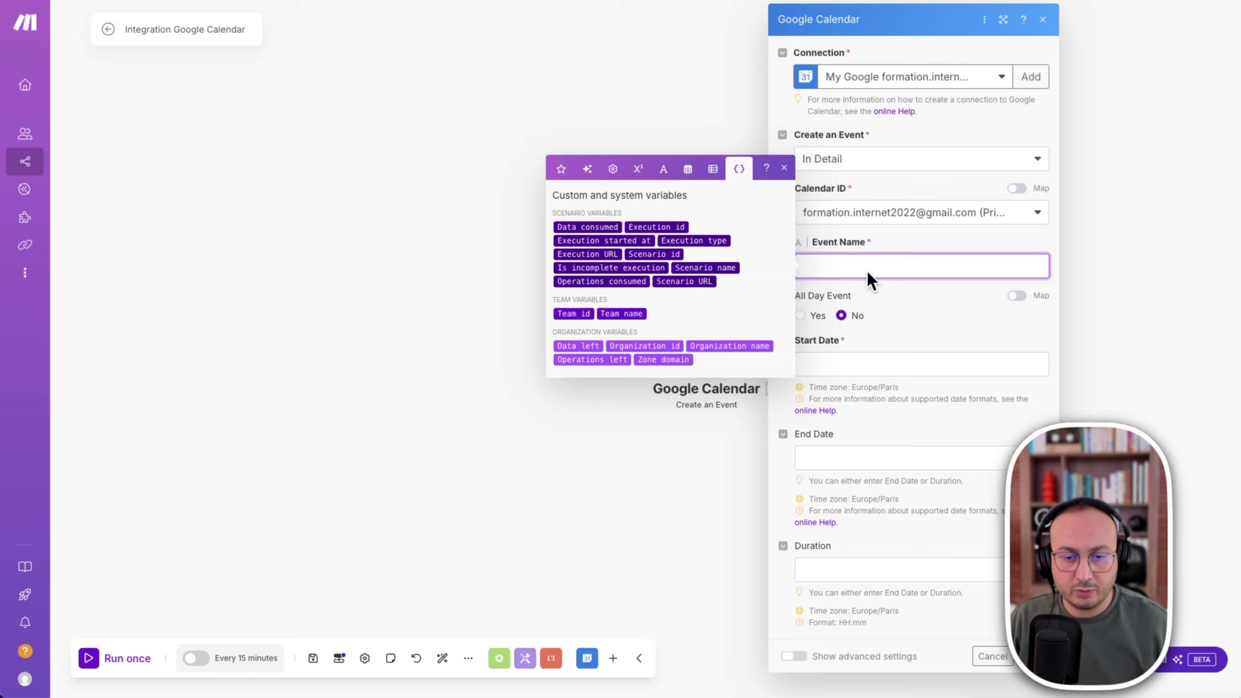
click(588, 227)
click(871, 366)
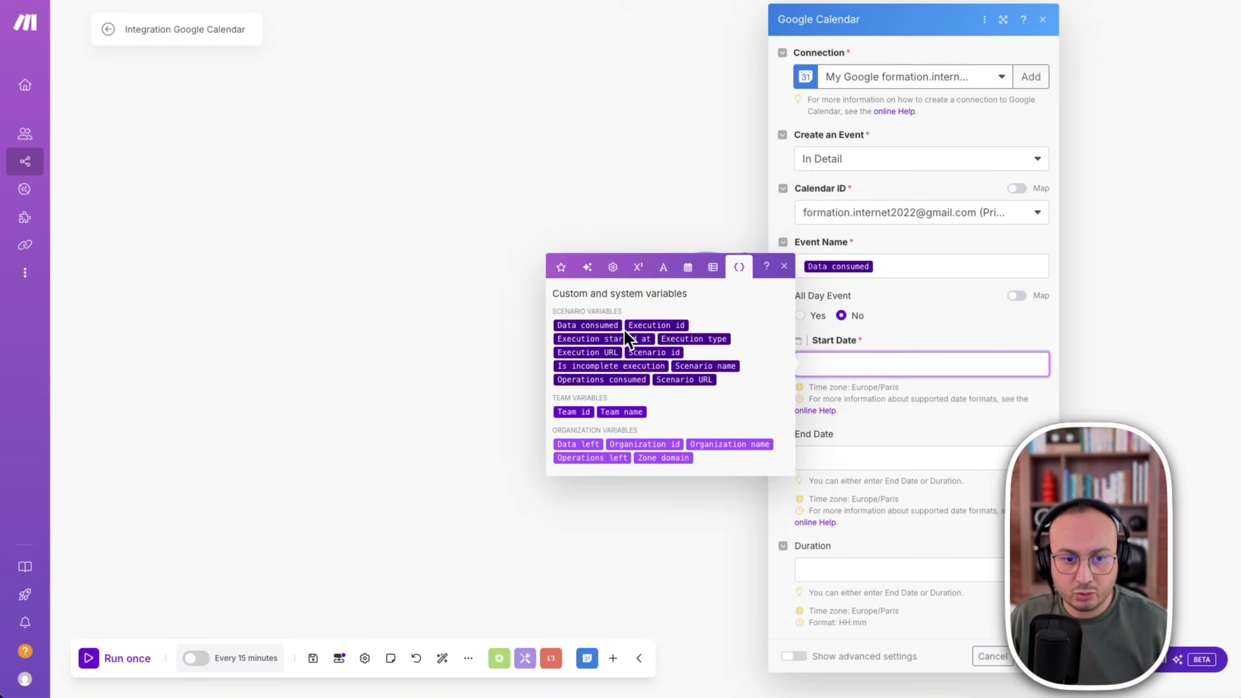
click(601, 325)
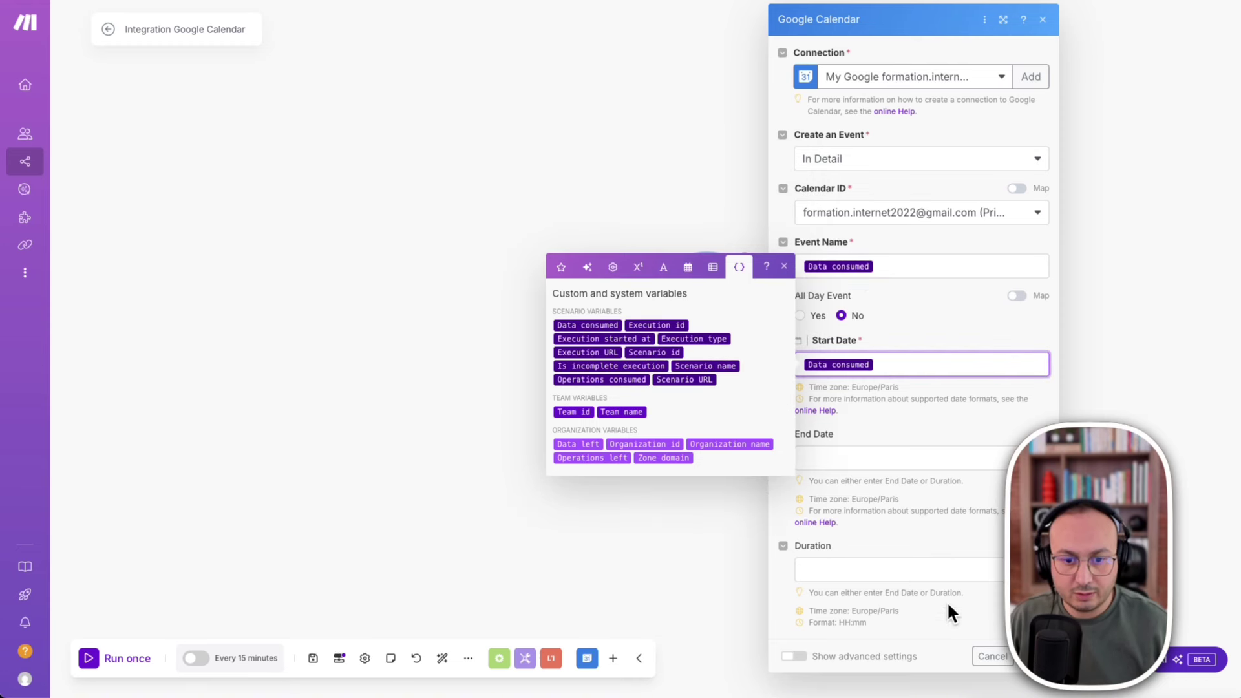
click(1025, 656)
click(582, 201)
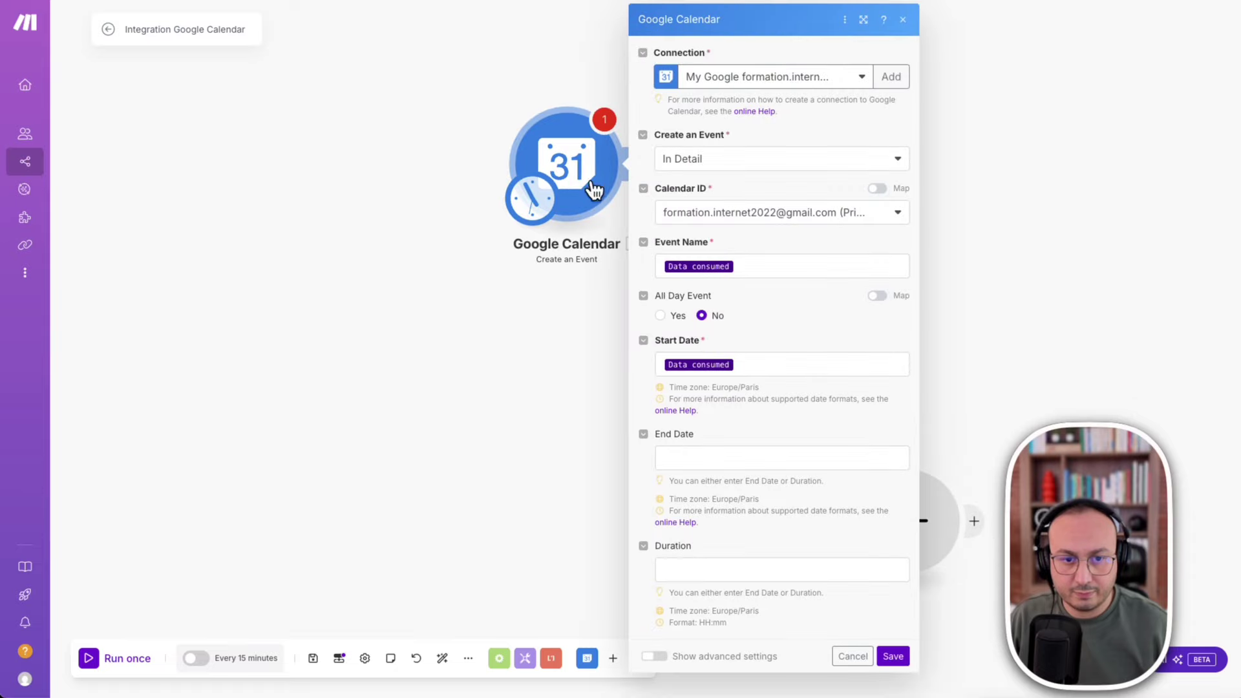
click(894, 654)
Delete the stray empty module from the canvas and try to save the scenario.
right_click(925, 538)
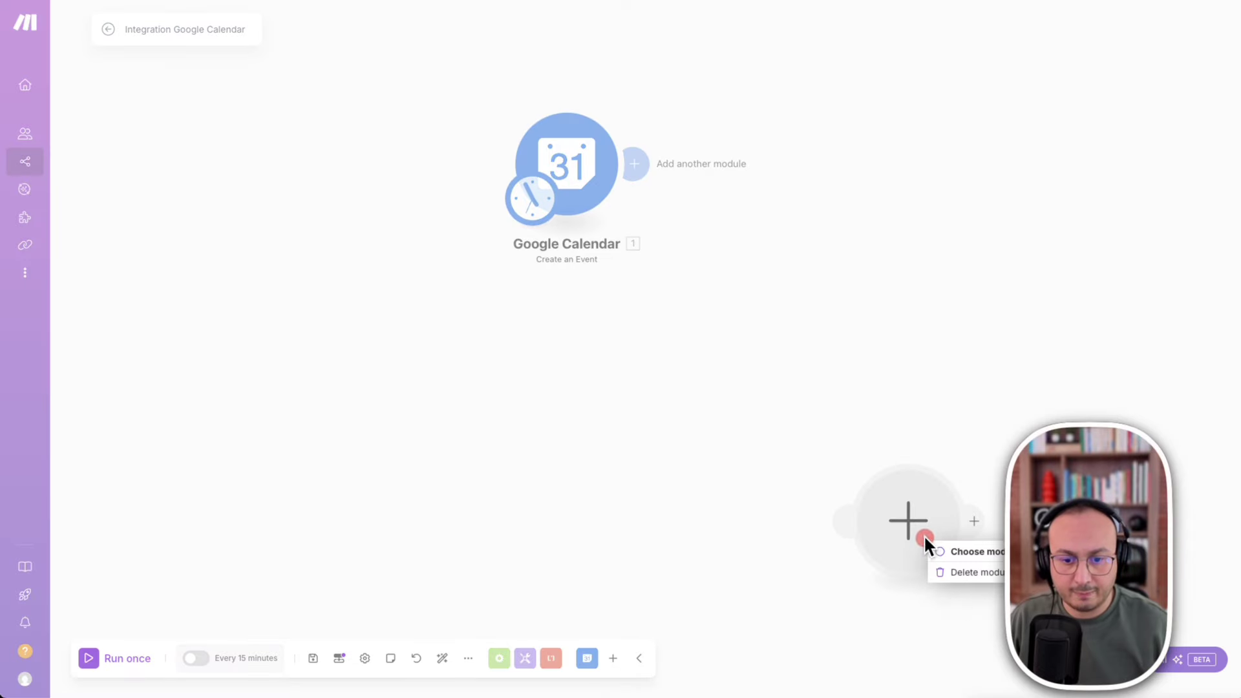
click(964, 572)
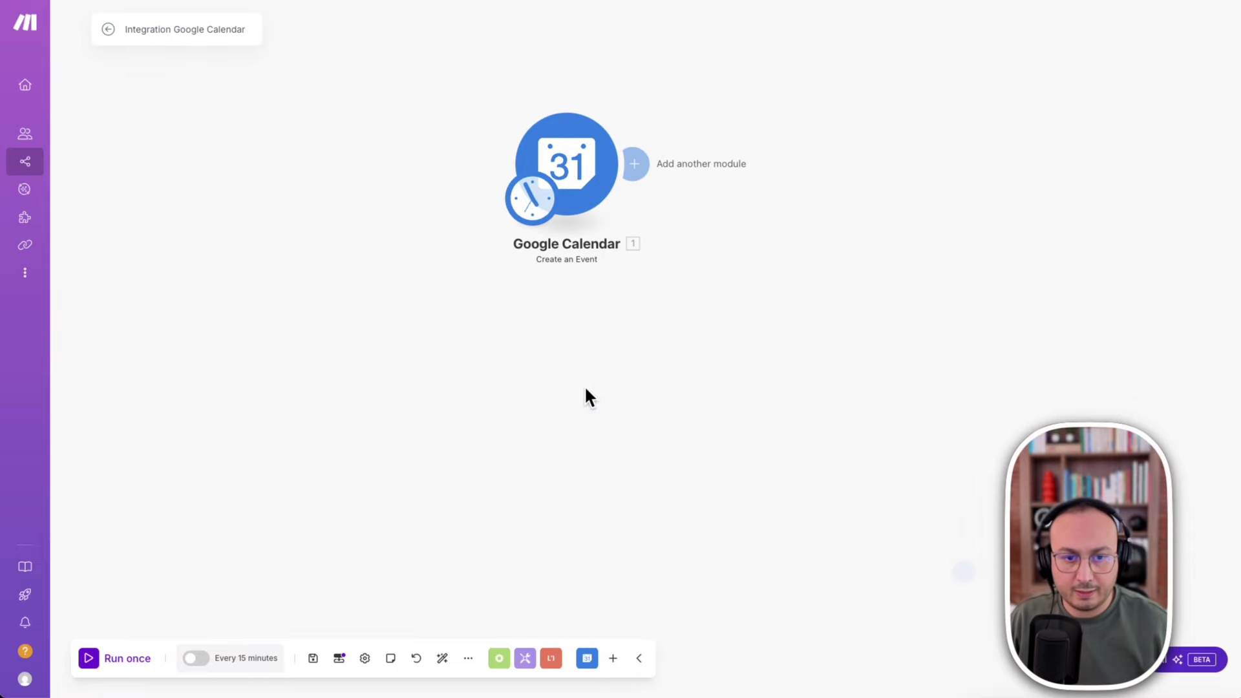
click(314, 658)
click(758, 136)
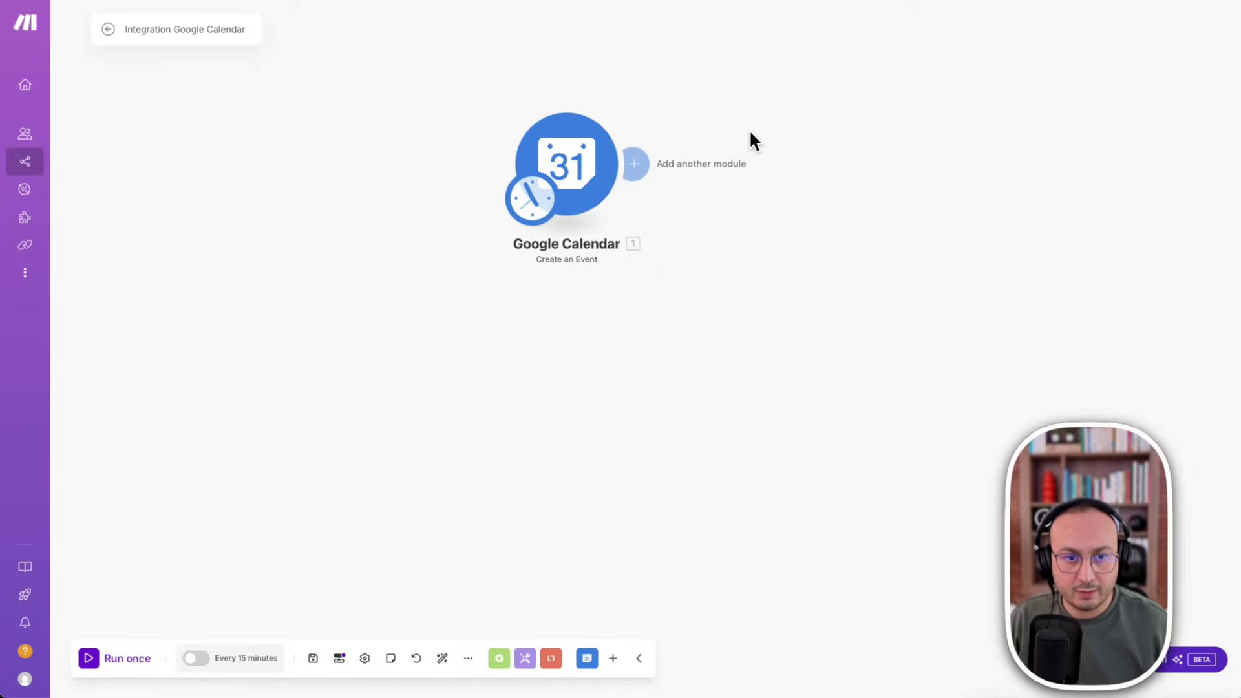
Replace the placeholder variable in the Google Calendar module's Event Name with the event_title scenario input.
click(599, 155)
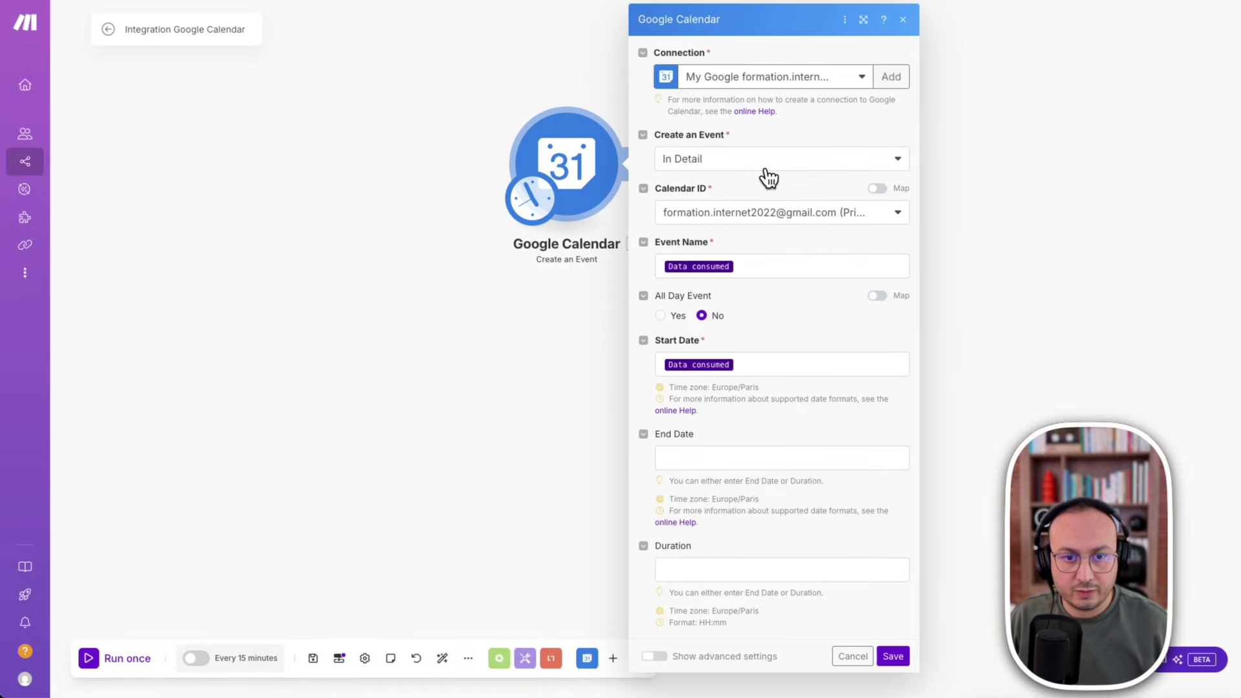
click(763, 267)
click(1103, 186)
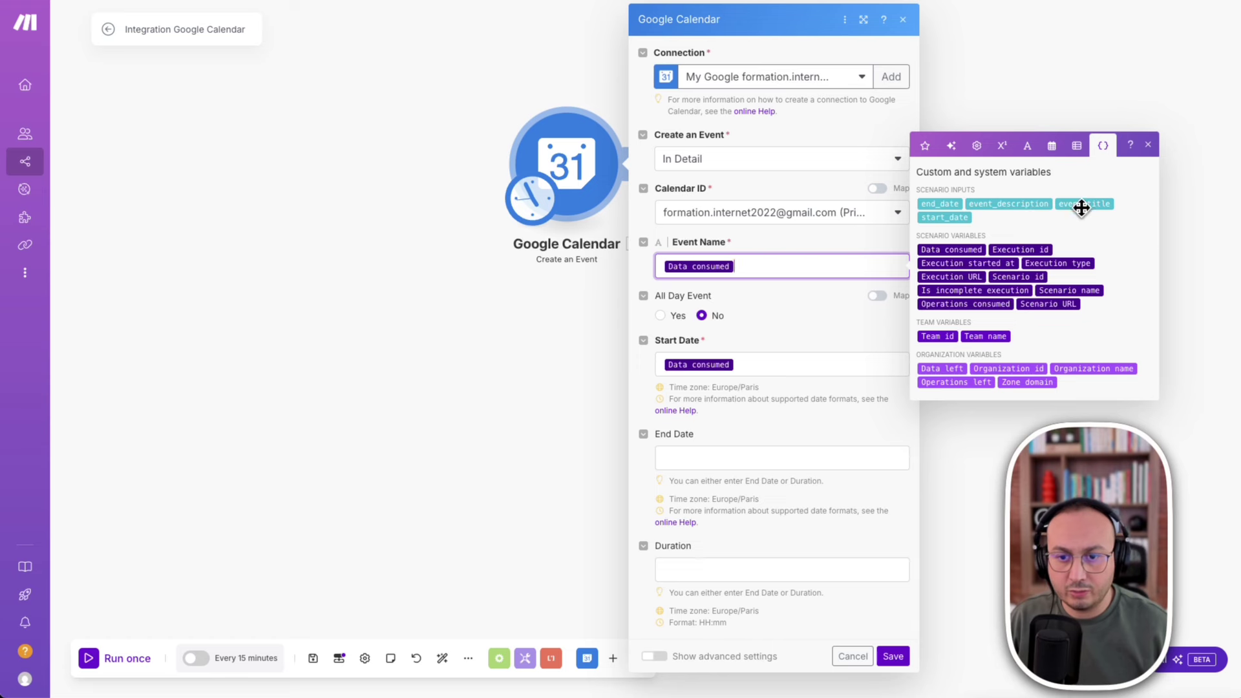
click(1102, 203)
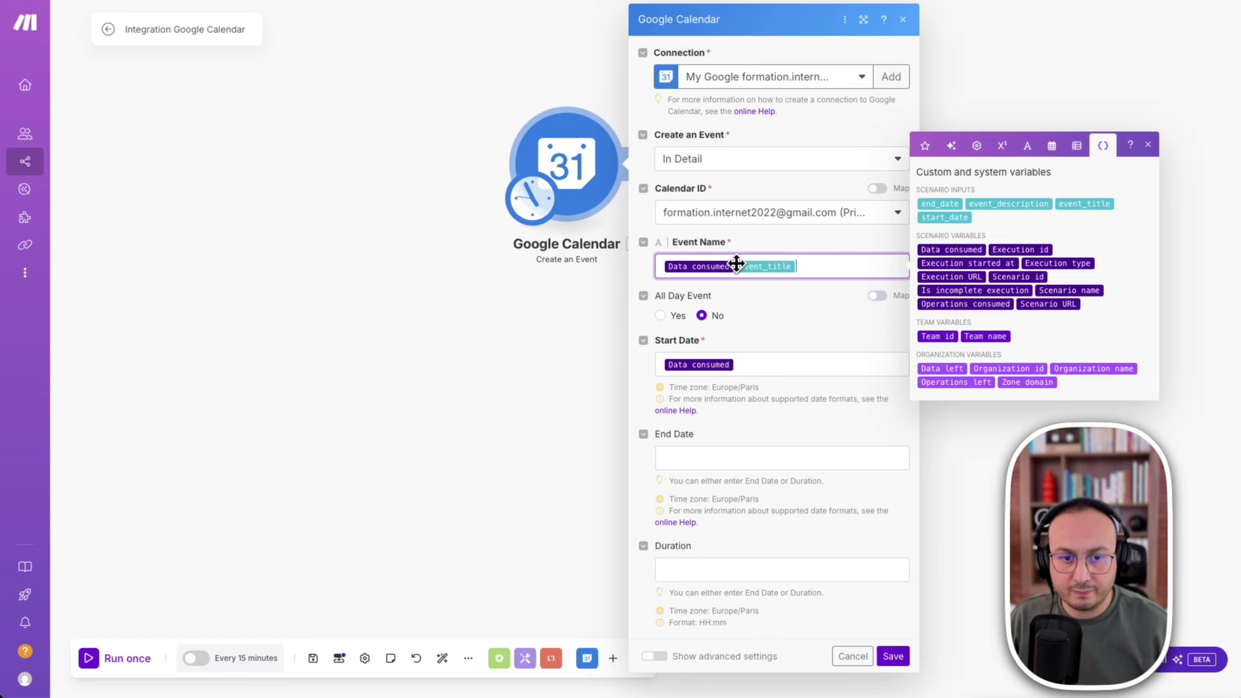
key(Left)
key(BackSpace)
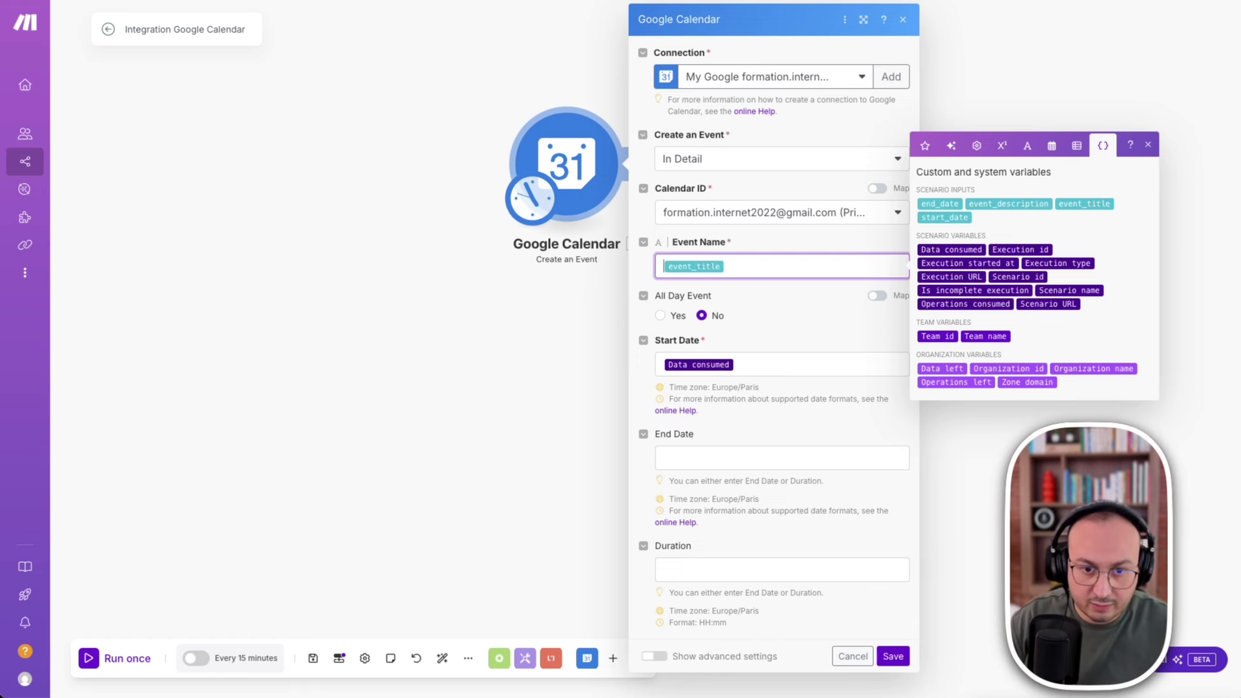
Map the start_date scenario input to Start Date, replacing its placeholder, and the end_date input to End Date.
click(808, 359)
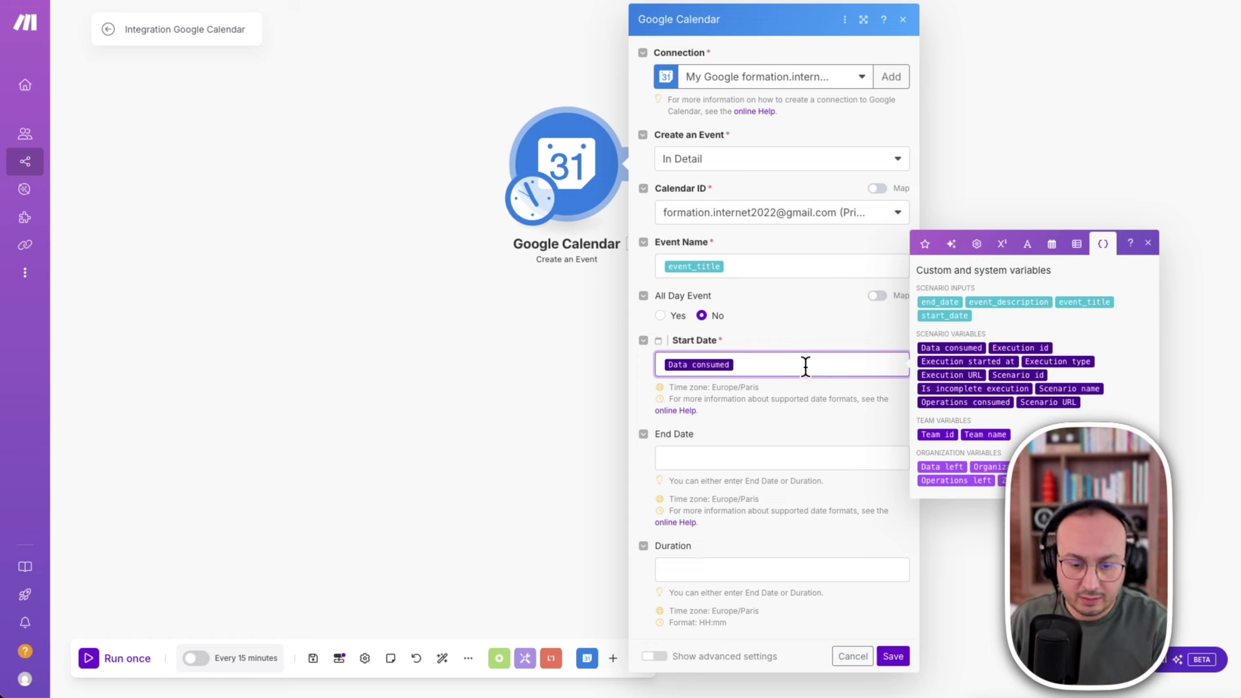
key(BackSpace)
click(944, 316)
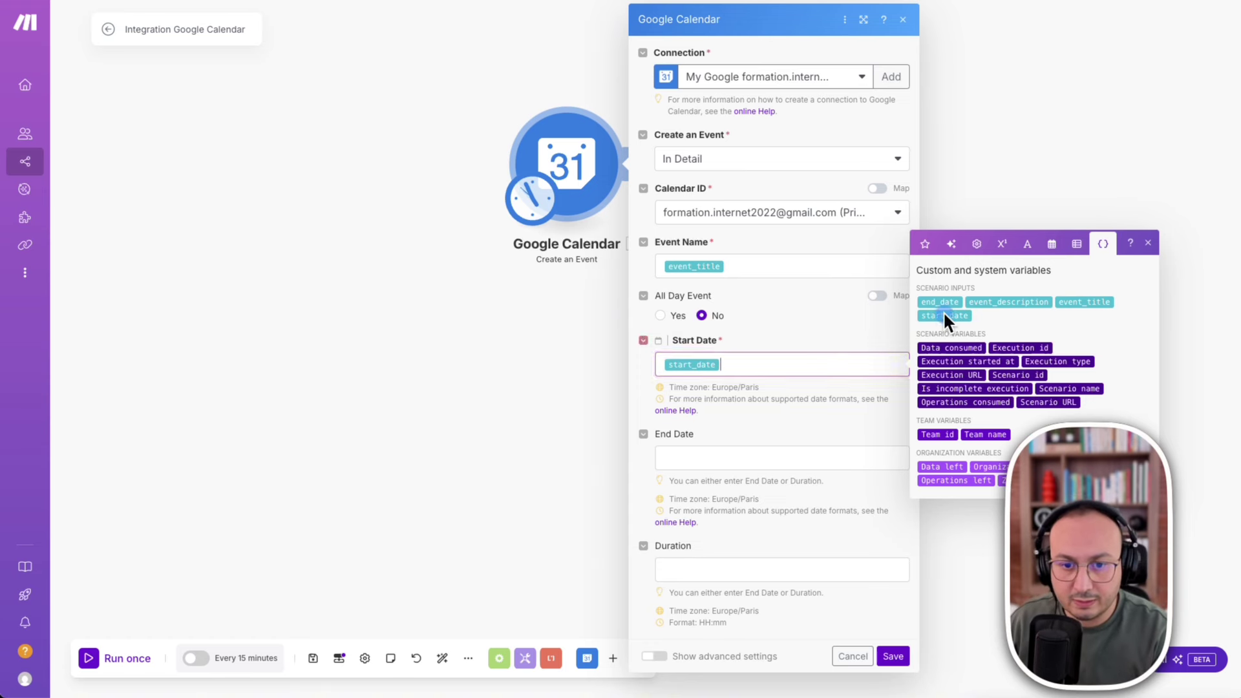
click(688, 456)
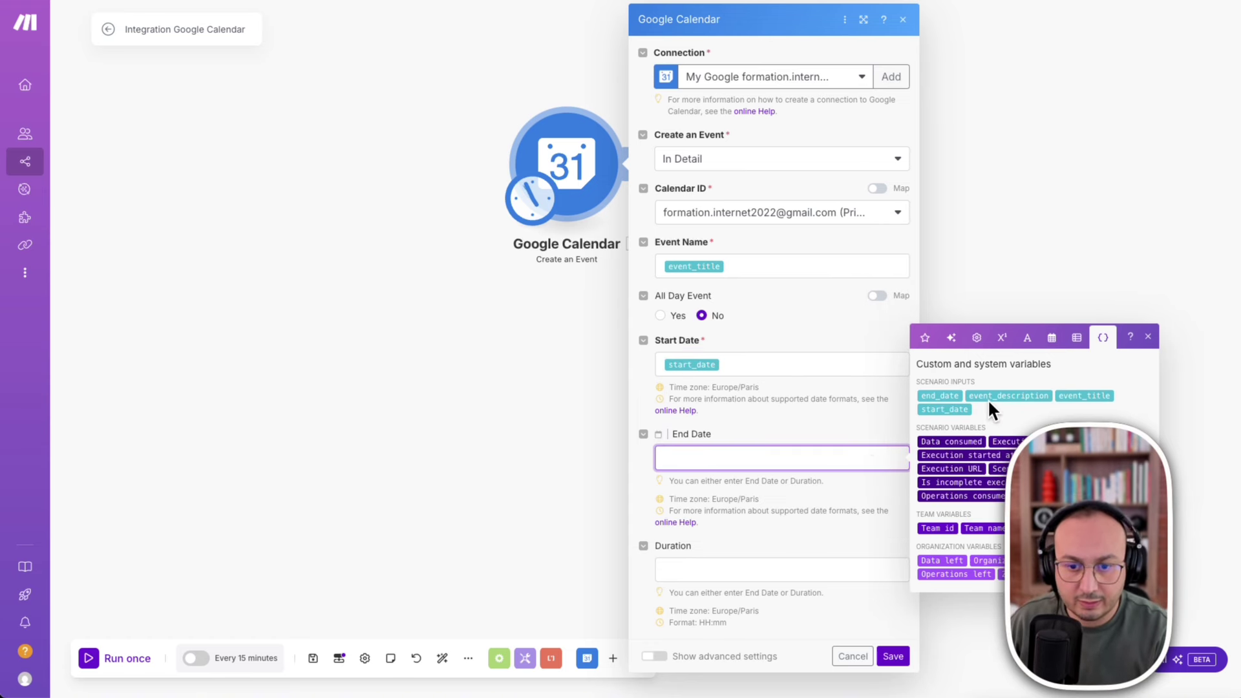
click(941, 396)
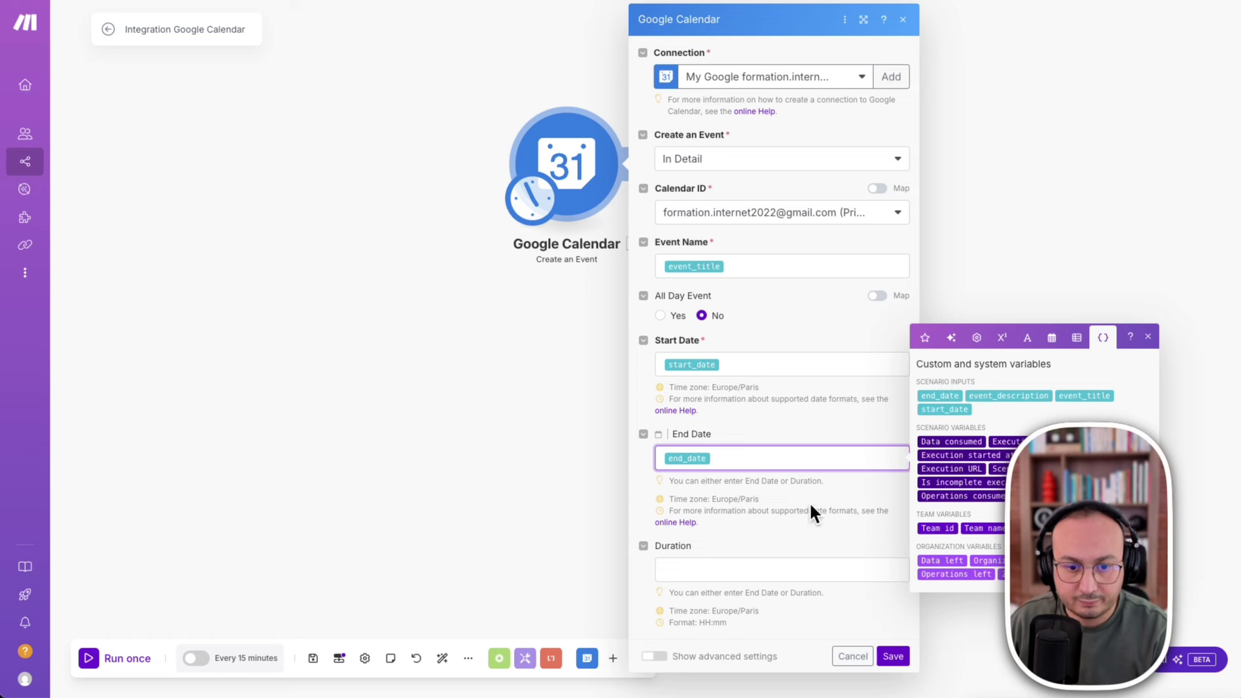
Save the Google Calendar module's settings and try to save the scenario.
click(787, 511)
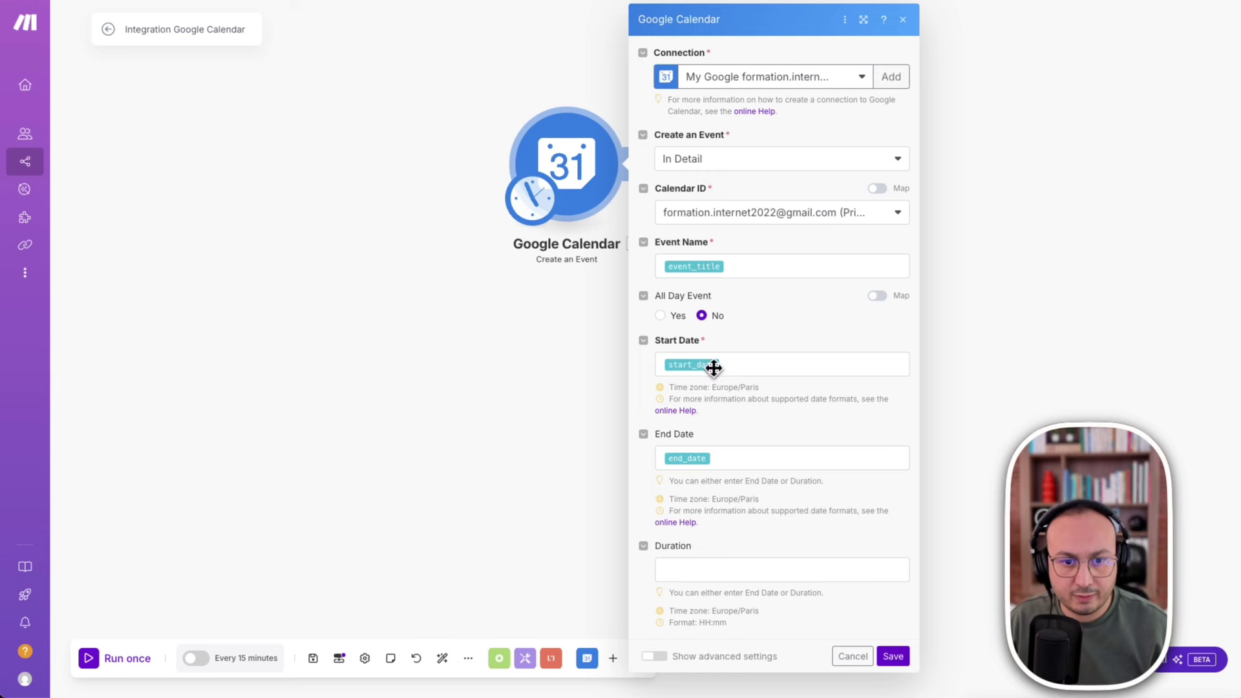
click(892, 656)
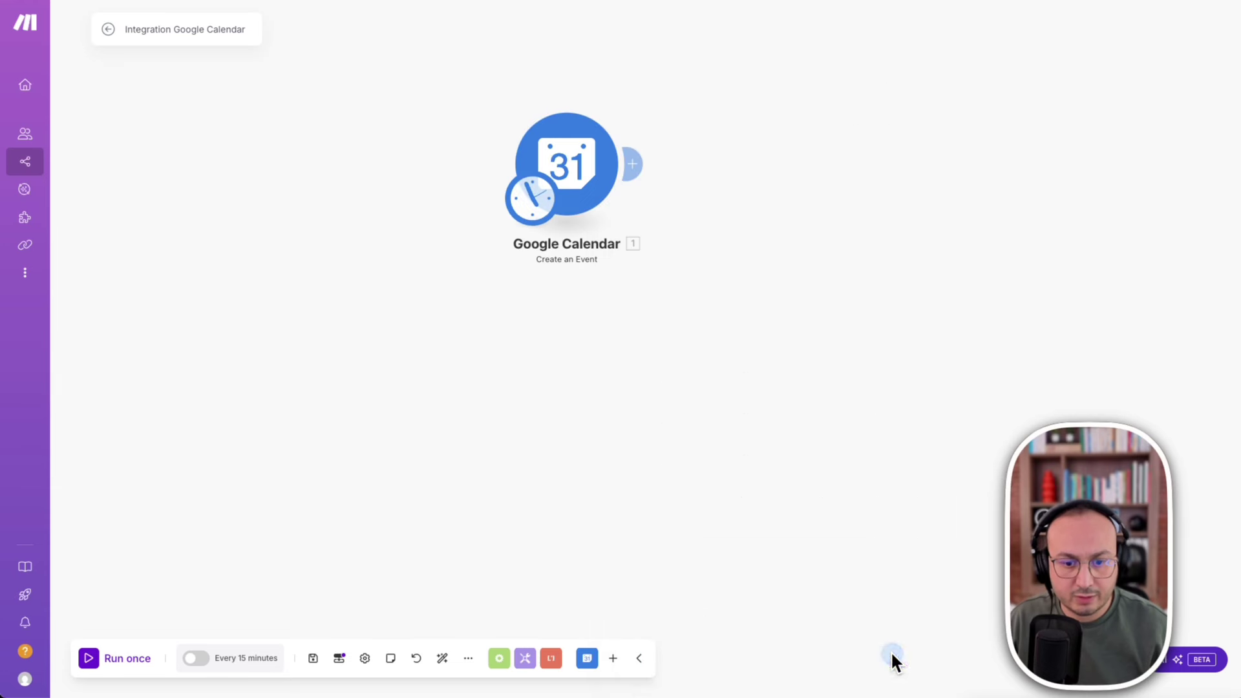
click(313, 658)
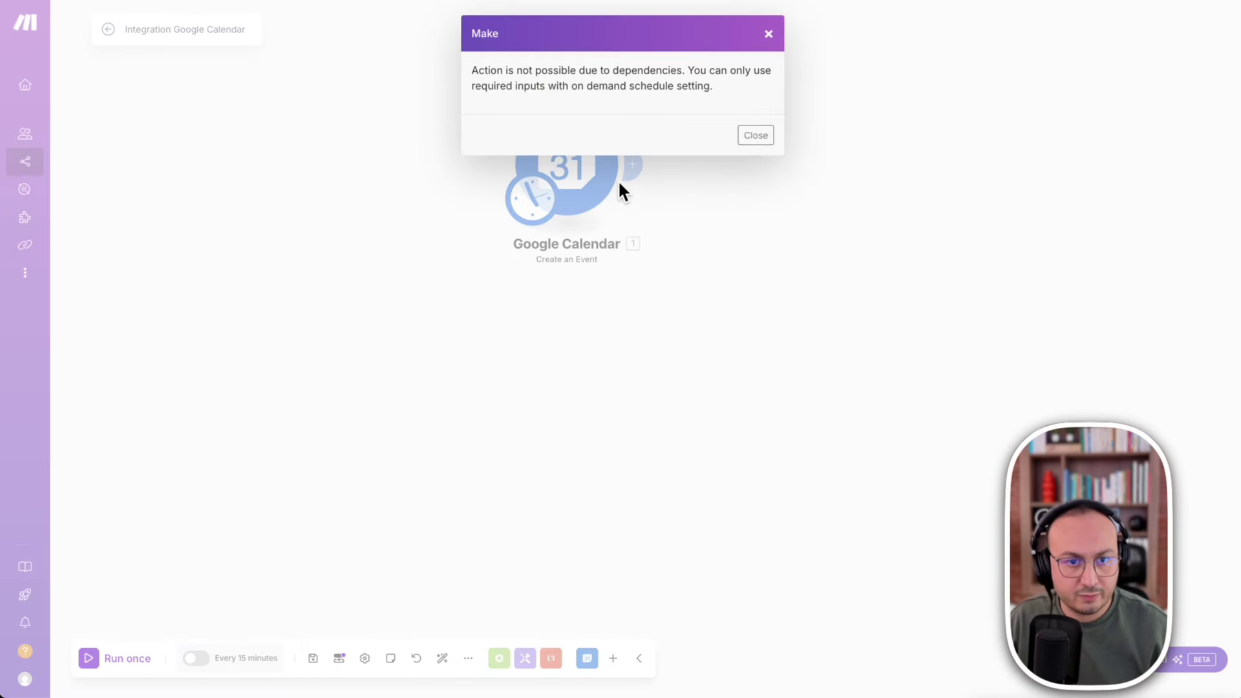
Dismiss the dependency error and change the scenario's schedule from regular intervals to On demand.
click(756, 135)
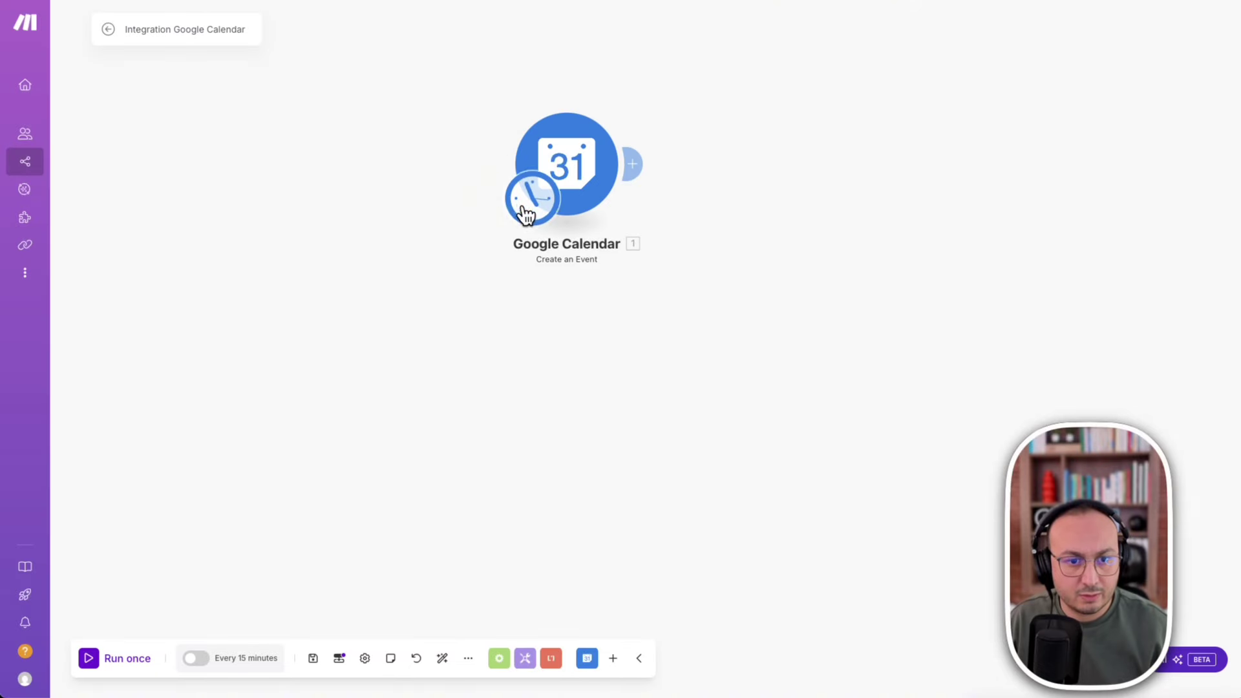
click(523, 202)
click(643, 123)
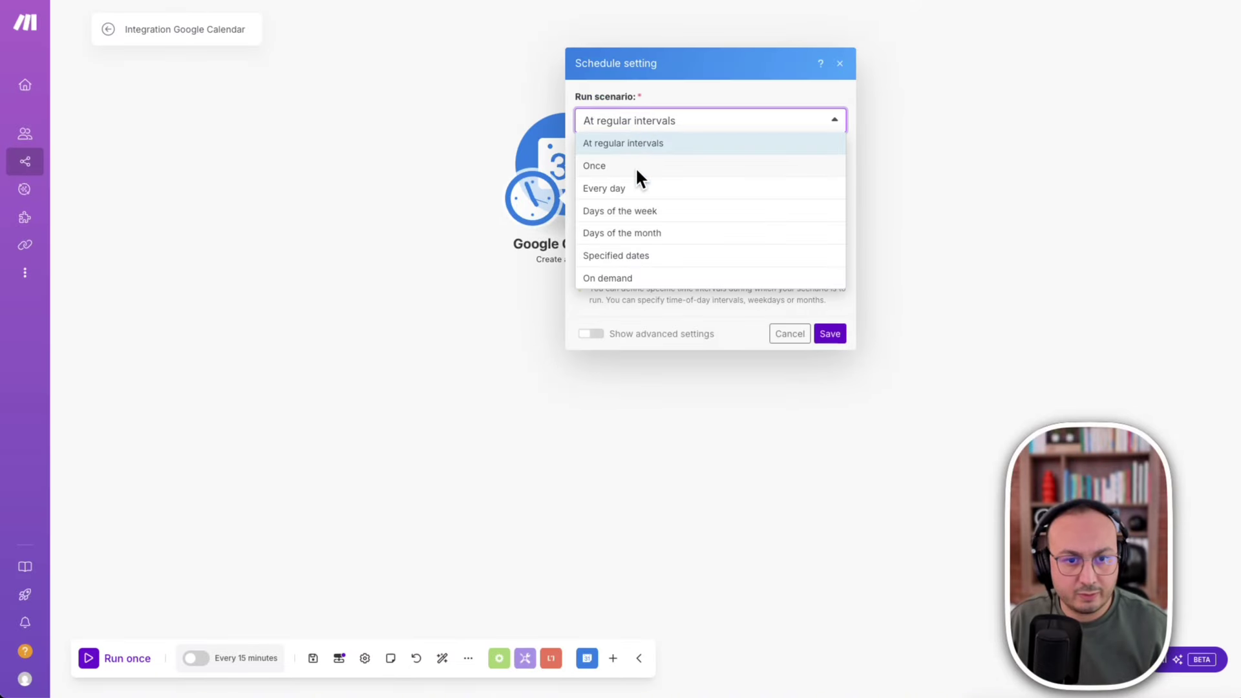
click(625, 277)
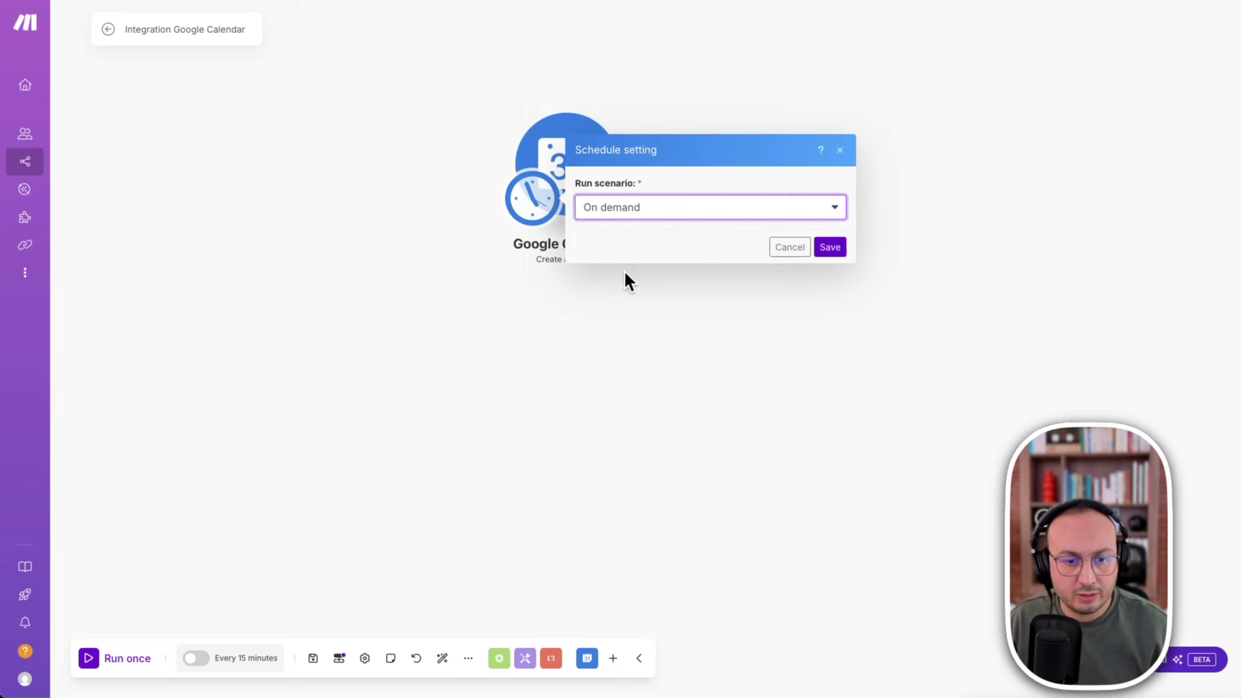
click(835, 249)
click(818, 256)
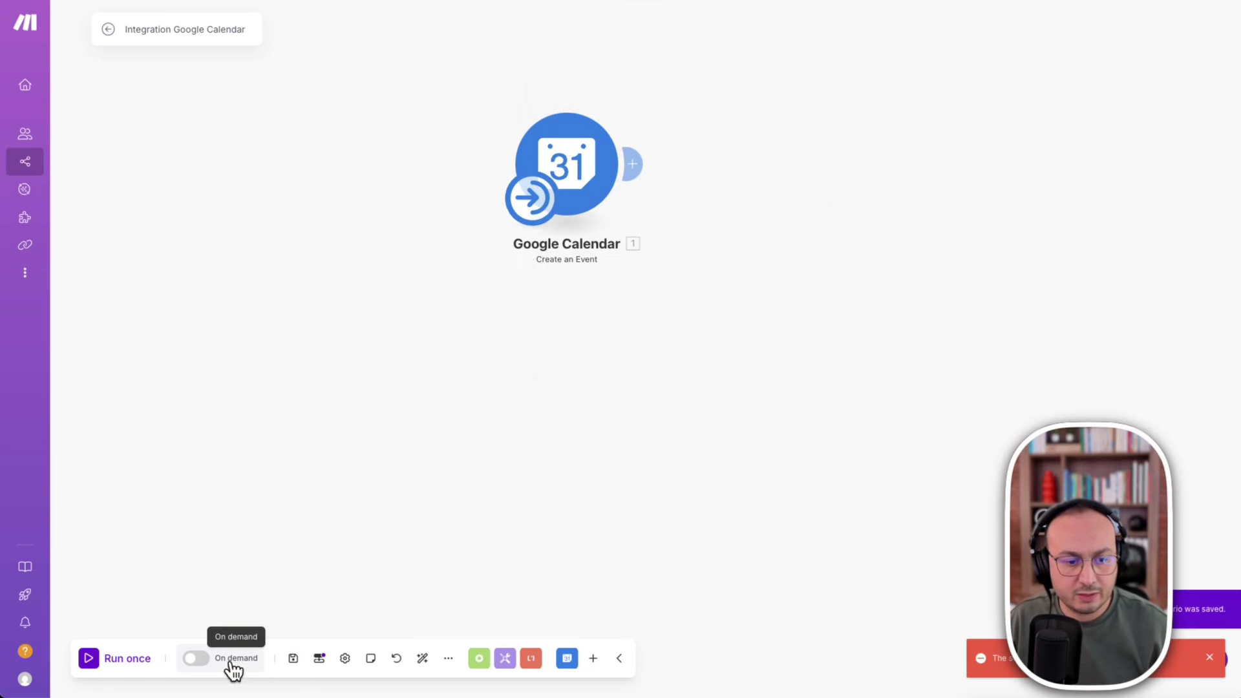
Activate the Integration Google Calendar scenario and return to its editing canvas.
click(210, 654)
click(832, 252)
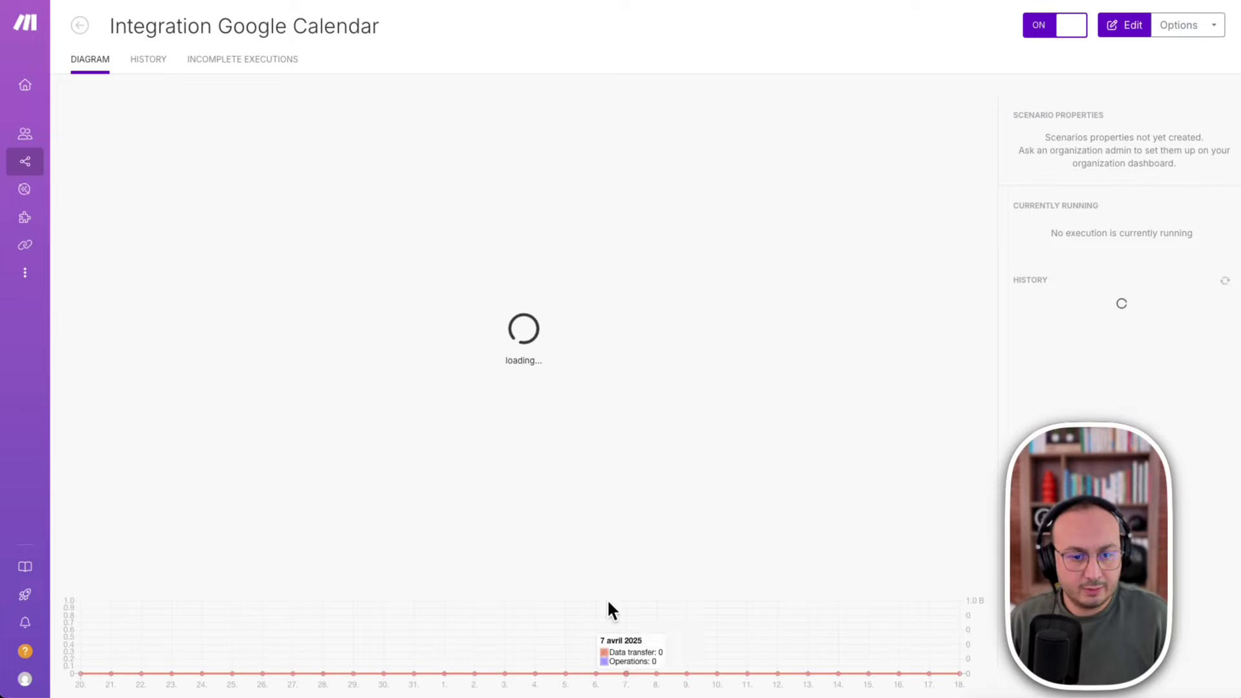
click(749, 245)
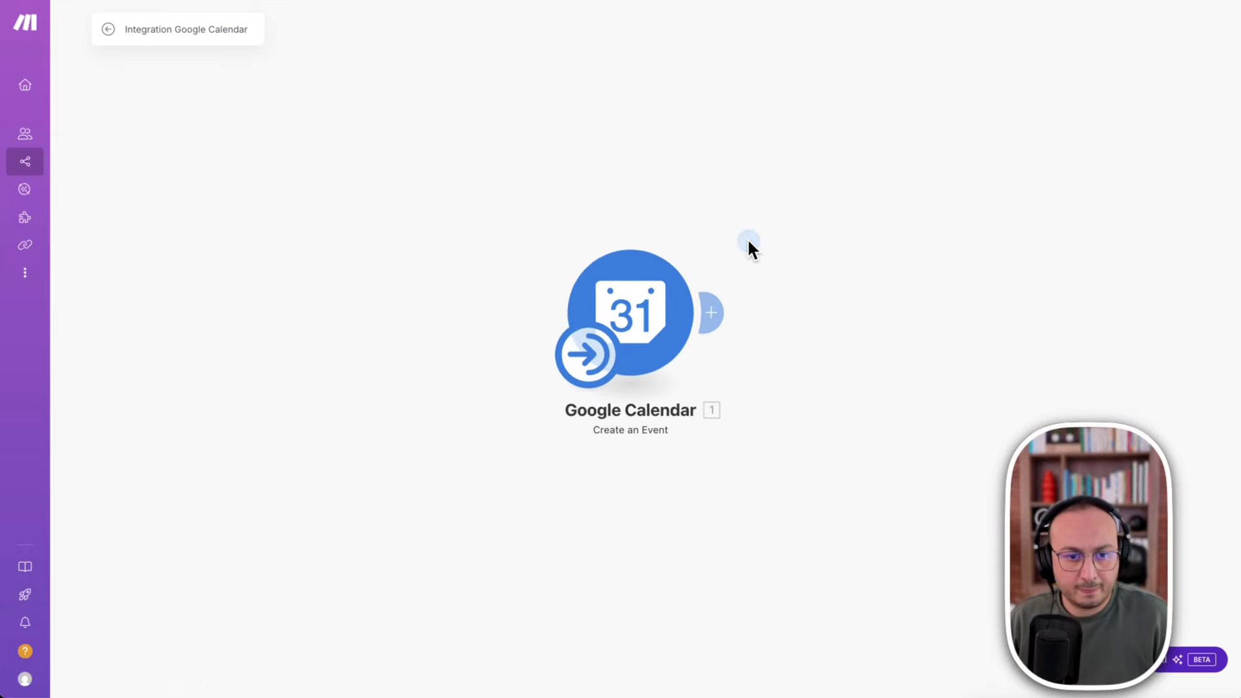
Show the Google Calendar module's advanced settings and map the event_description scenario input to Description.
click(674, 285)
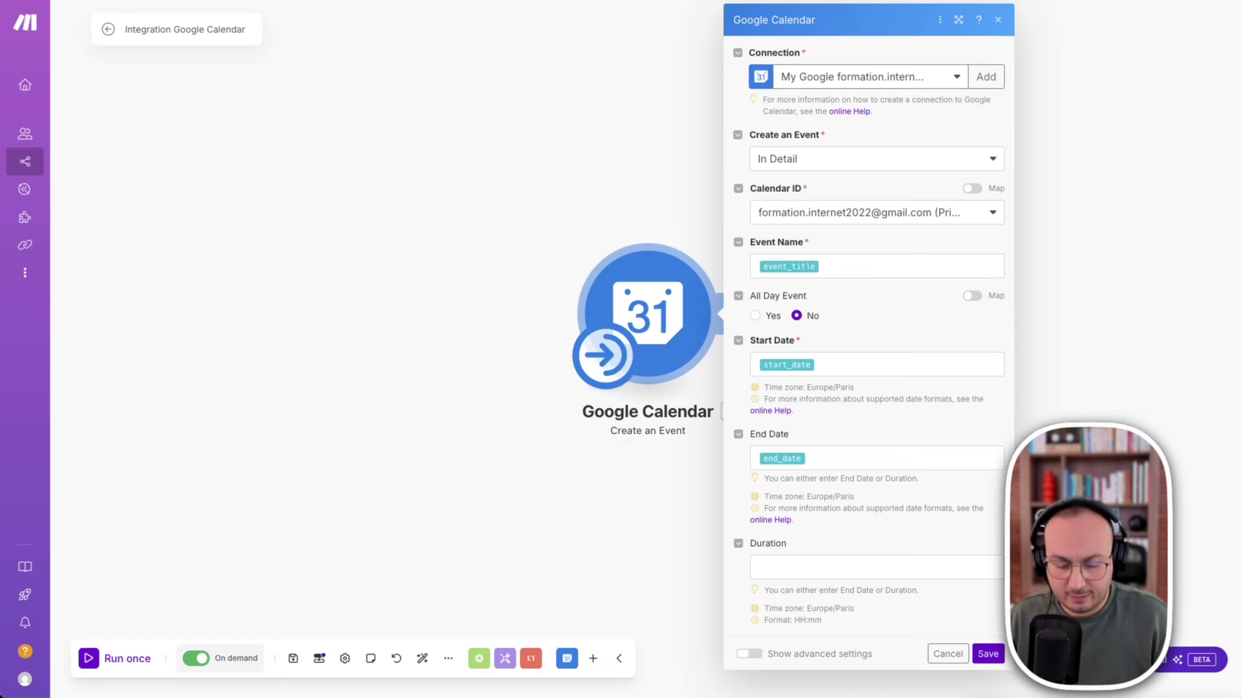
click(750, 653)
scroll(776, 640, down, 3)
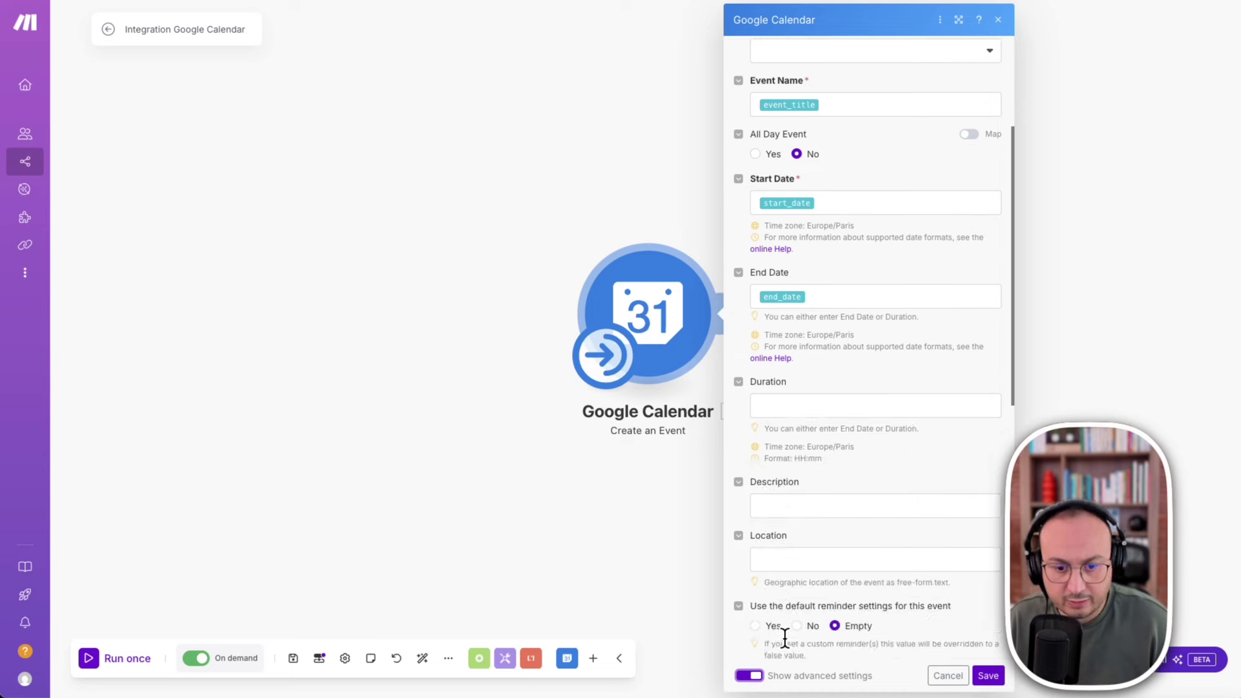
scroll(776, 646, down, 3)
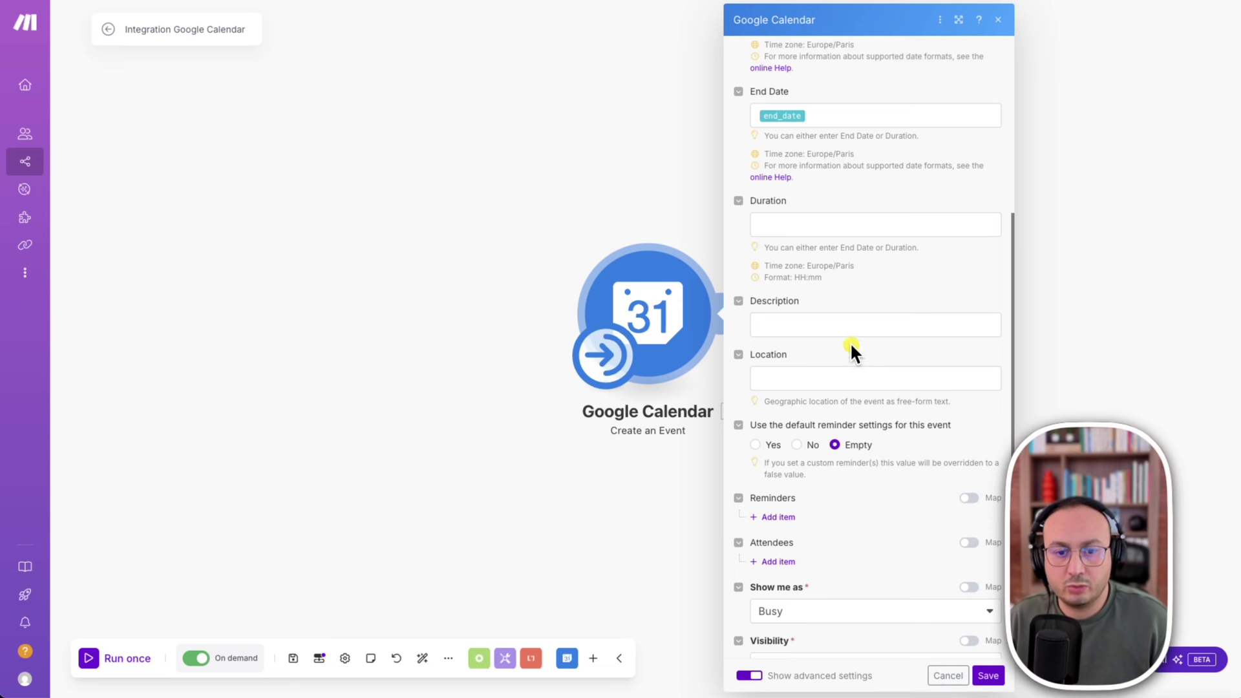
click(831, 326)
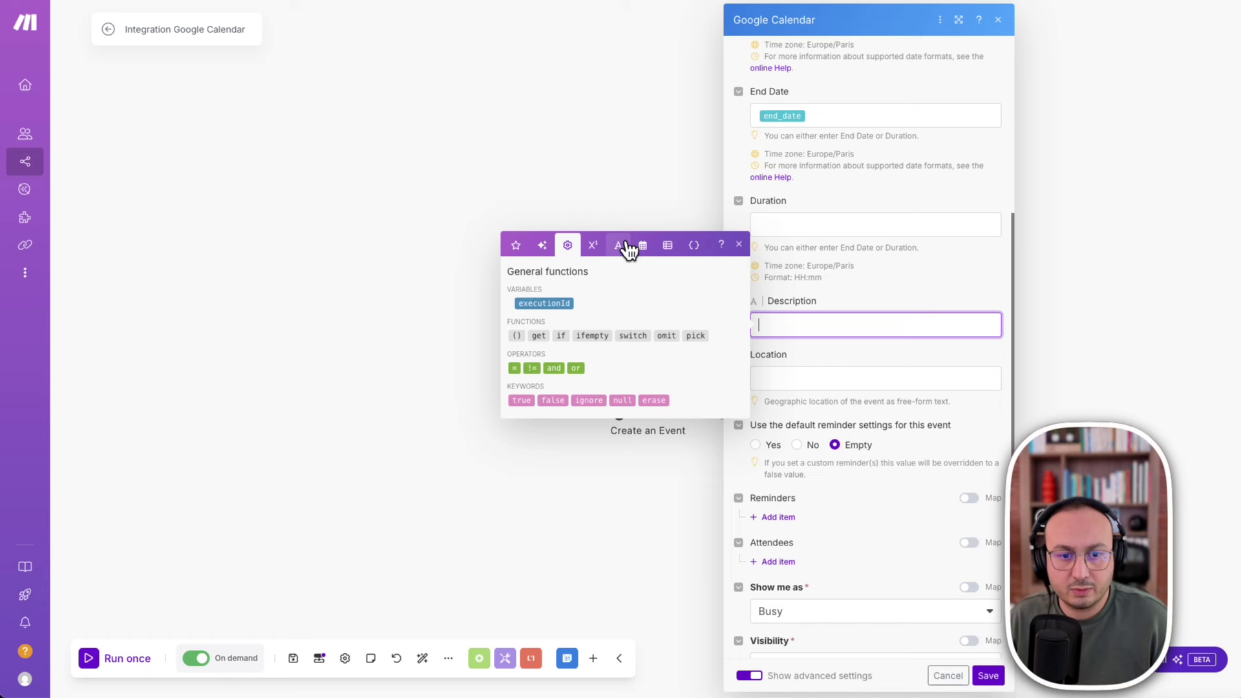
click(693, 245)
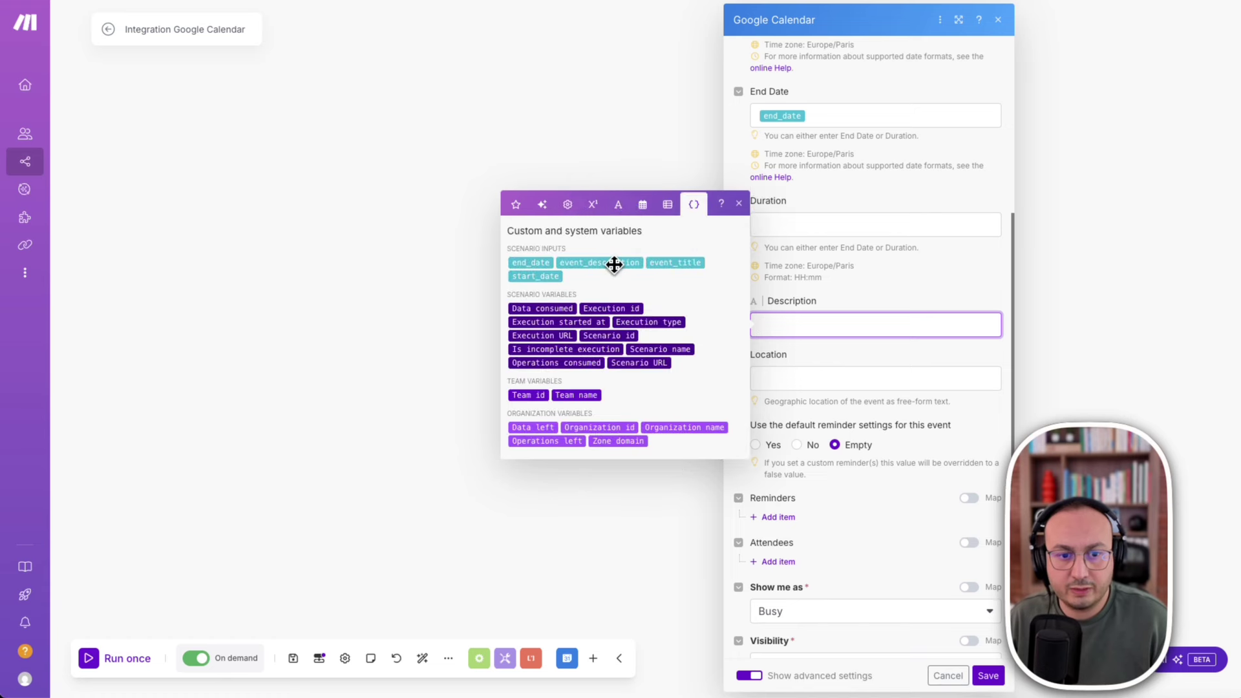
drag(607, 263, 795, 324)
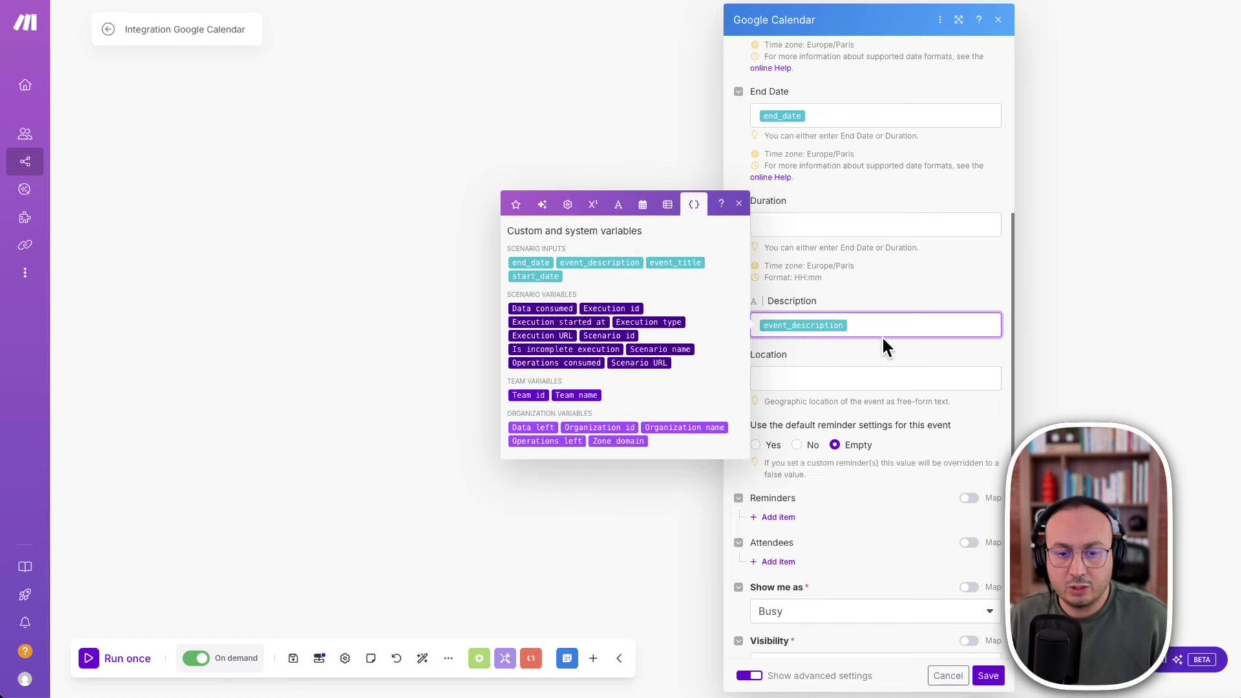
click(909, 271)
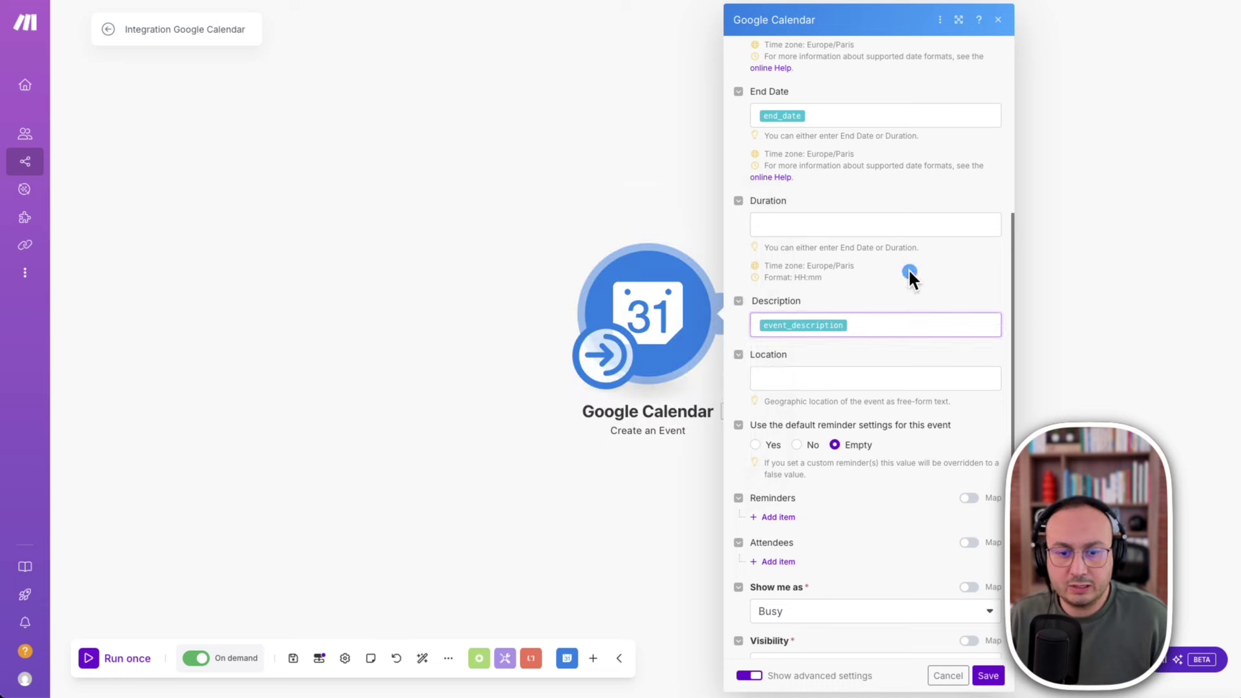
Review the remaining advanced event options, then save the Google Calendar module's settings and the scenario.
scroll(933, 372, down, 5)
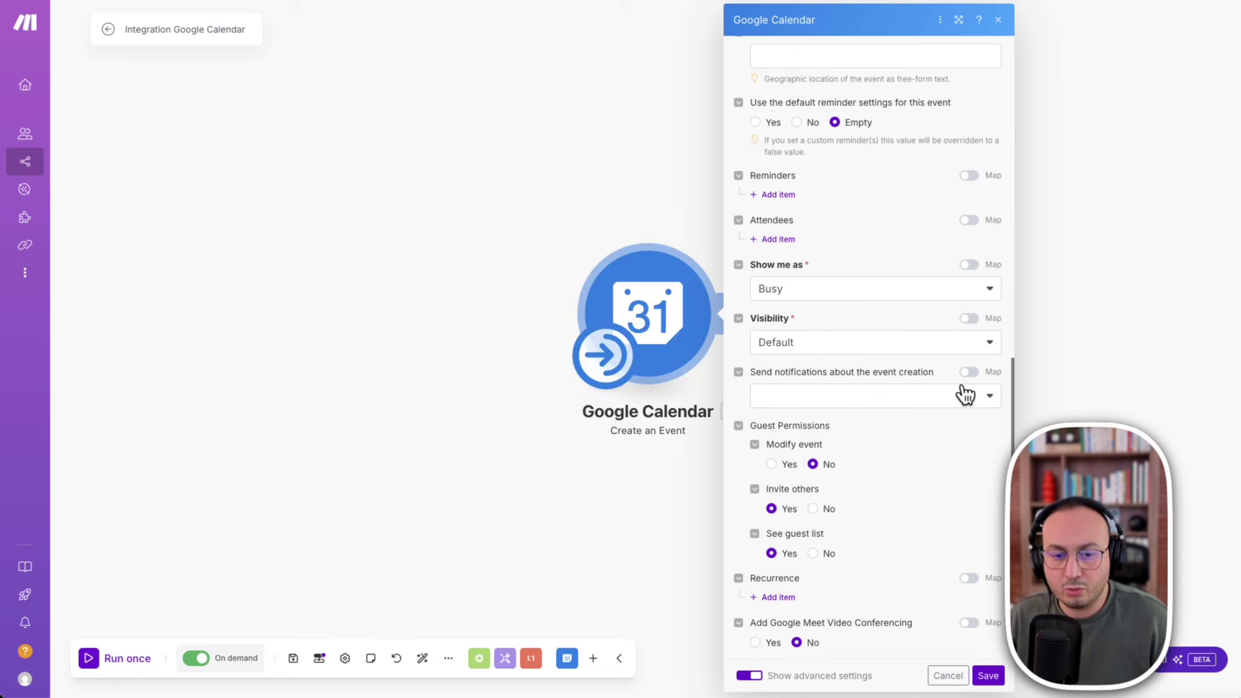
scroll(795, 491, down, 1)
scroll(769, 323, up, 10)
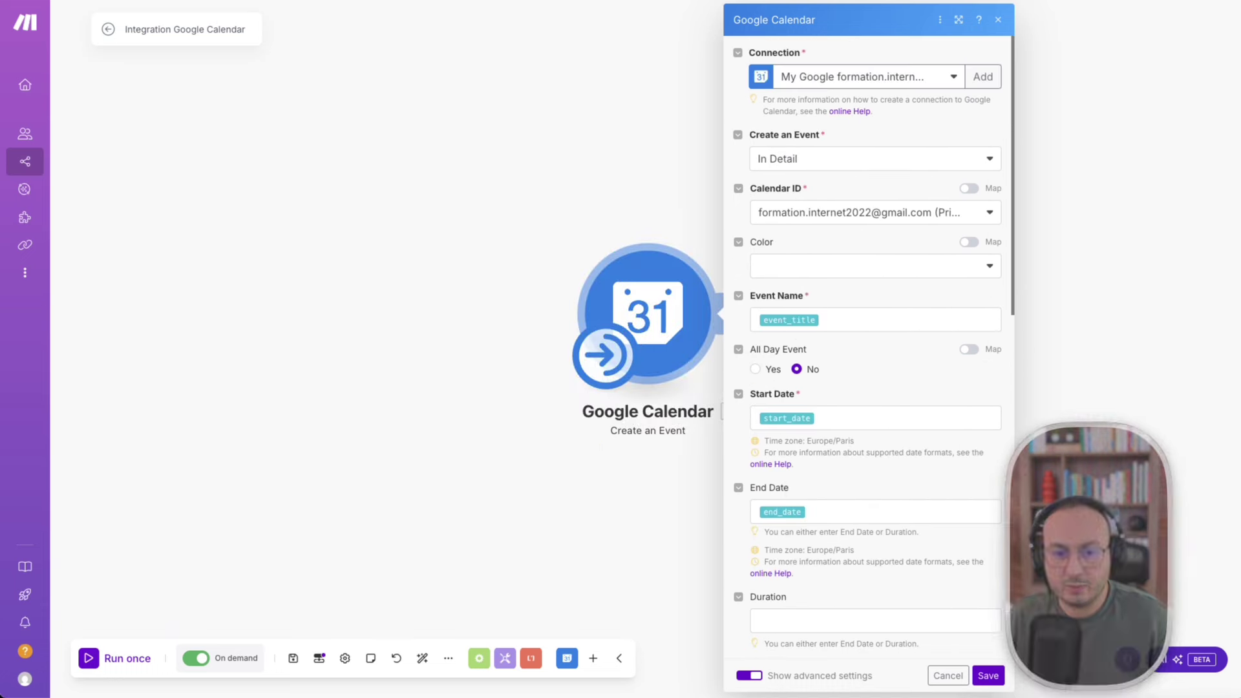
click(988, 676)
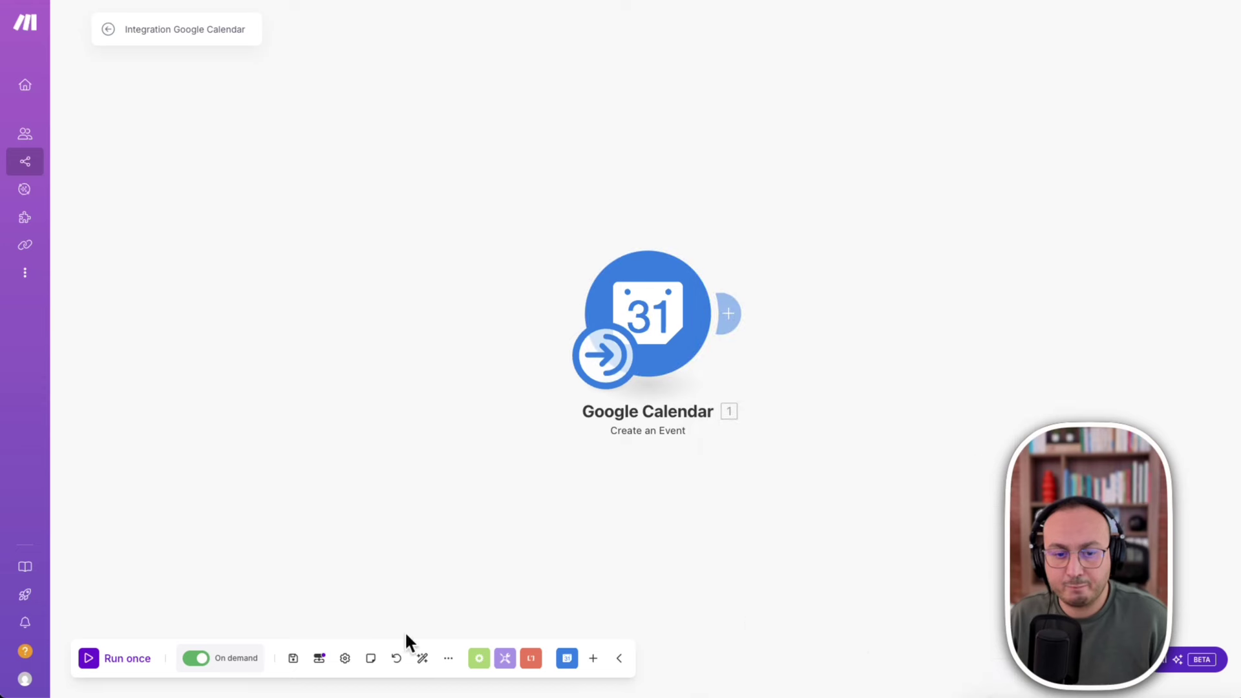
click(293, 658)
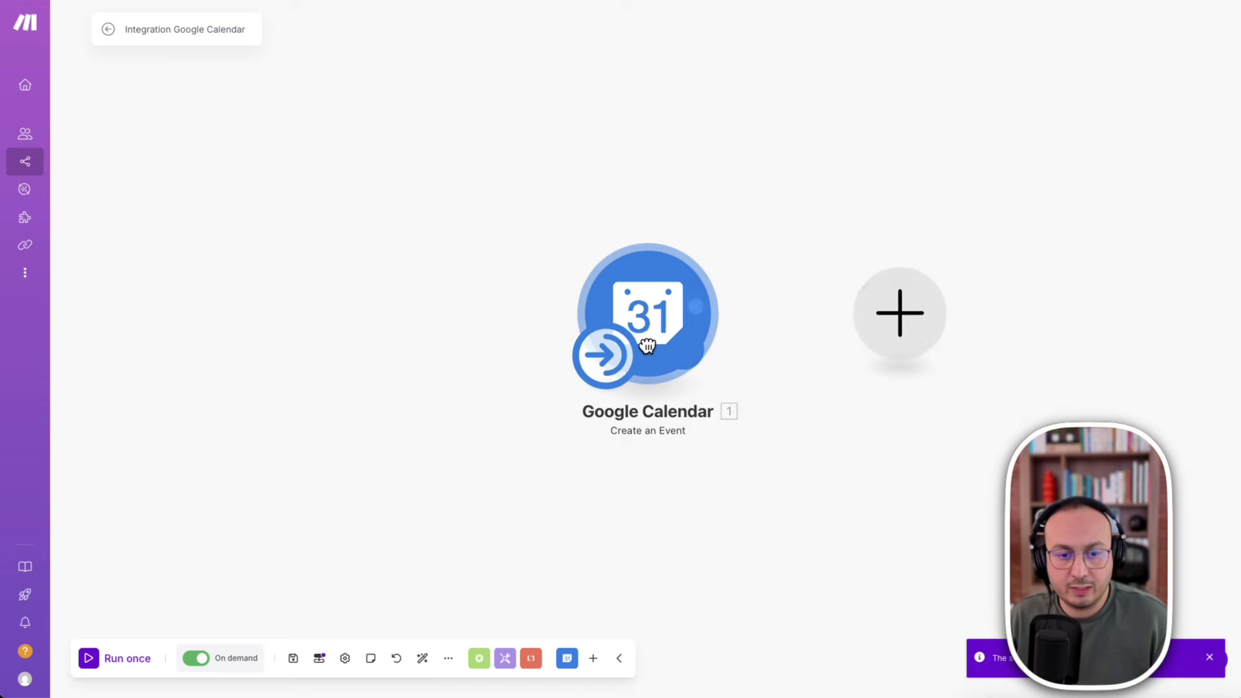
drag(658, 318, 603, 314)
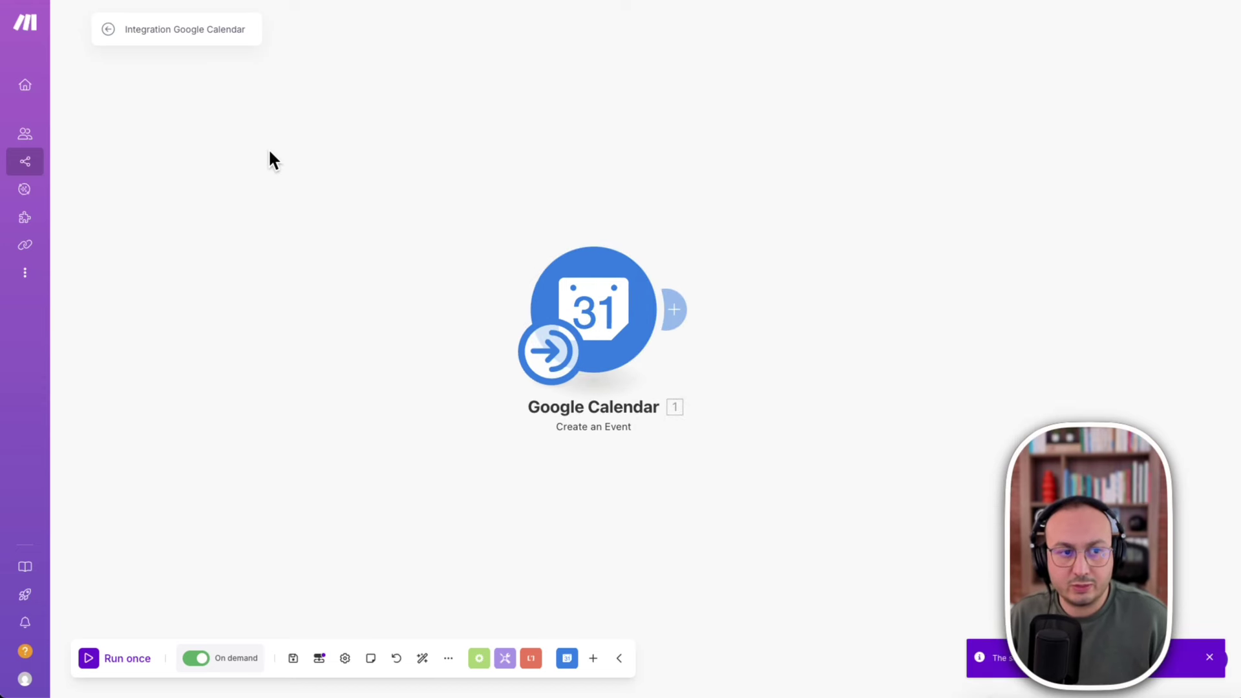
Rename the scenario as "Create Calendar Event" and save it.
click(148, 29)
key(ctrl+a)
text(Create Calendar Event)
text(Create Calendar Event)
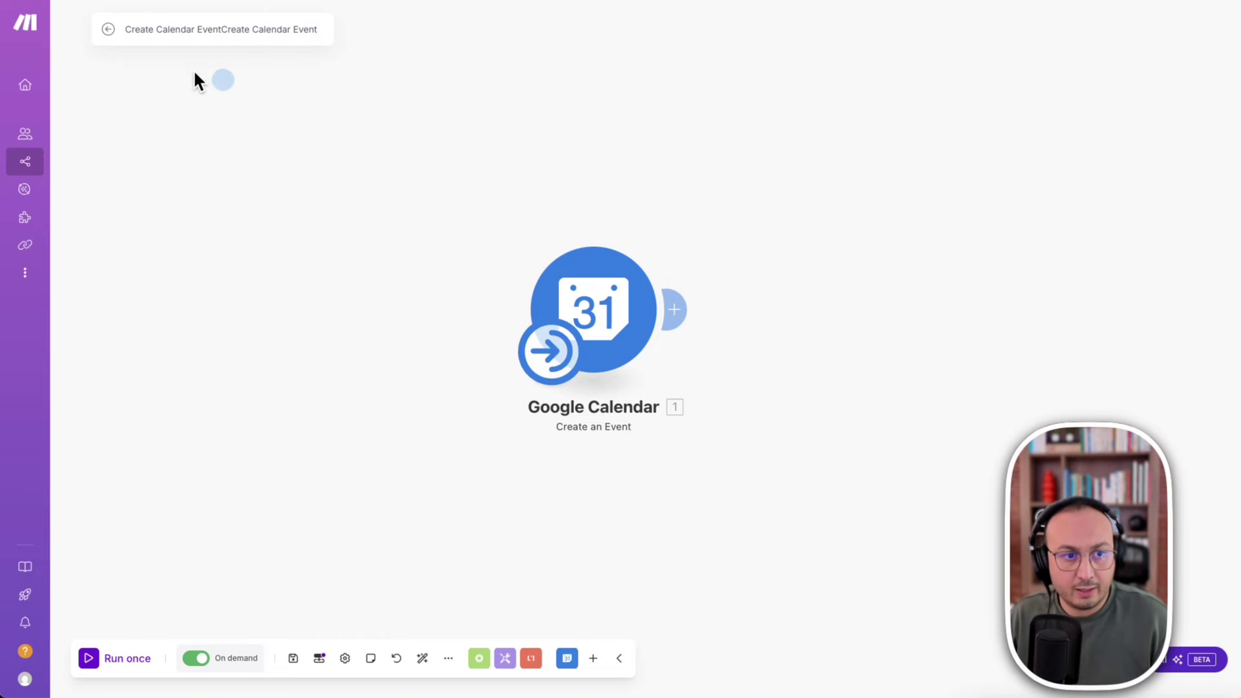
key(ctrl+a)
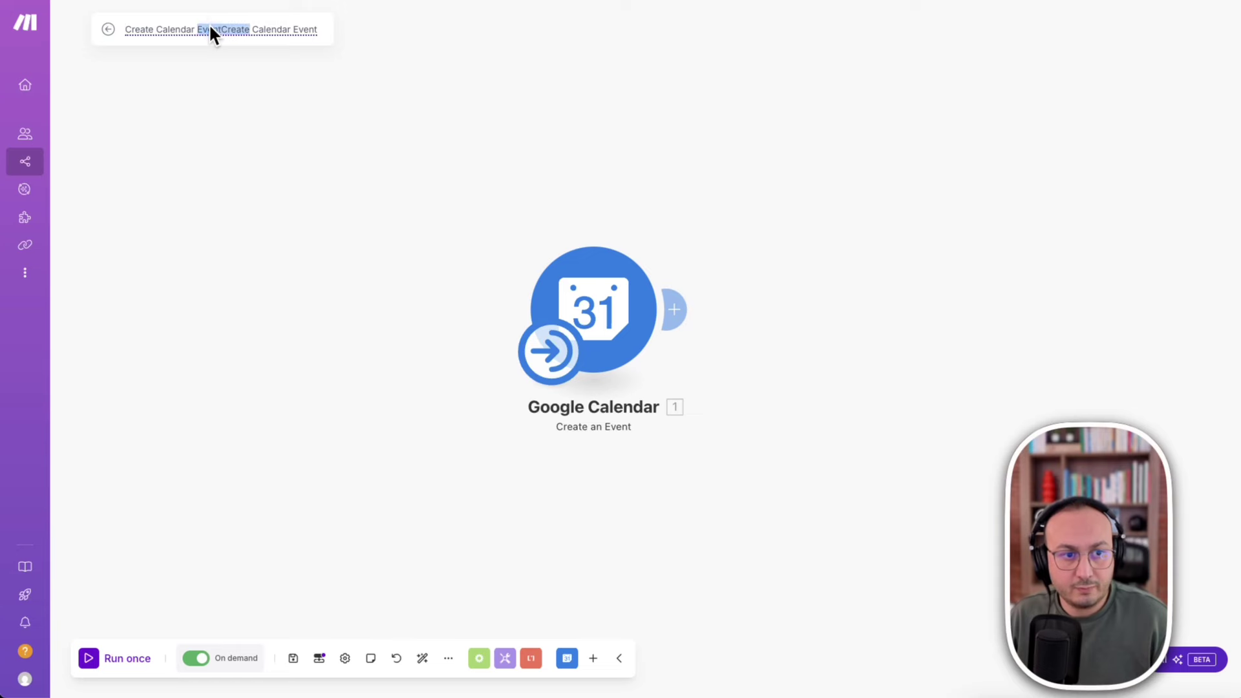
text(Create Calendar Event)
key(Return)
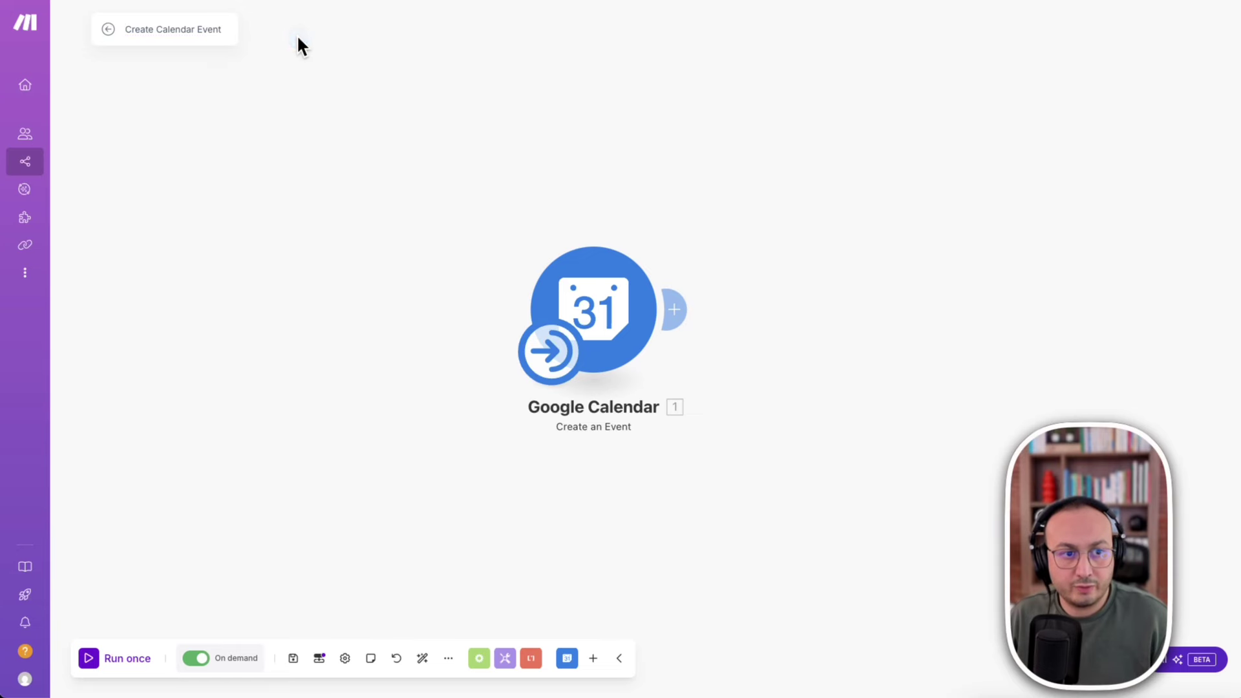
click(149, 274)
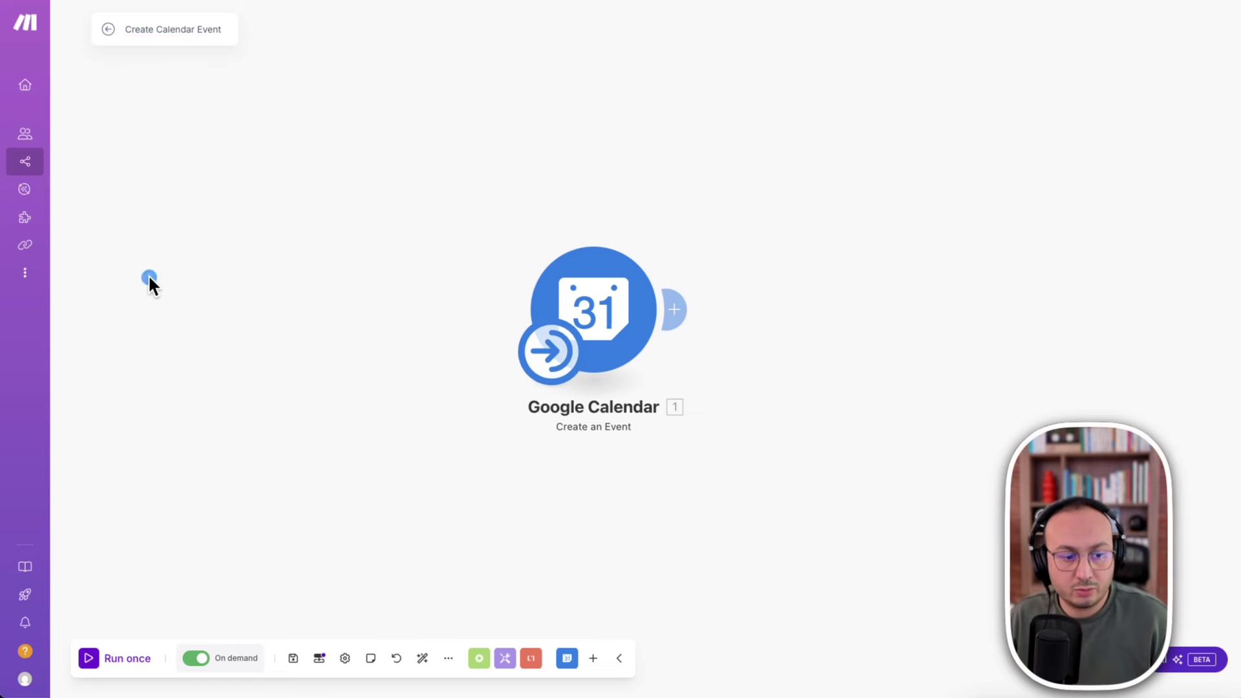
click(289, 659)
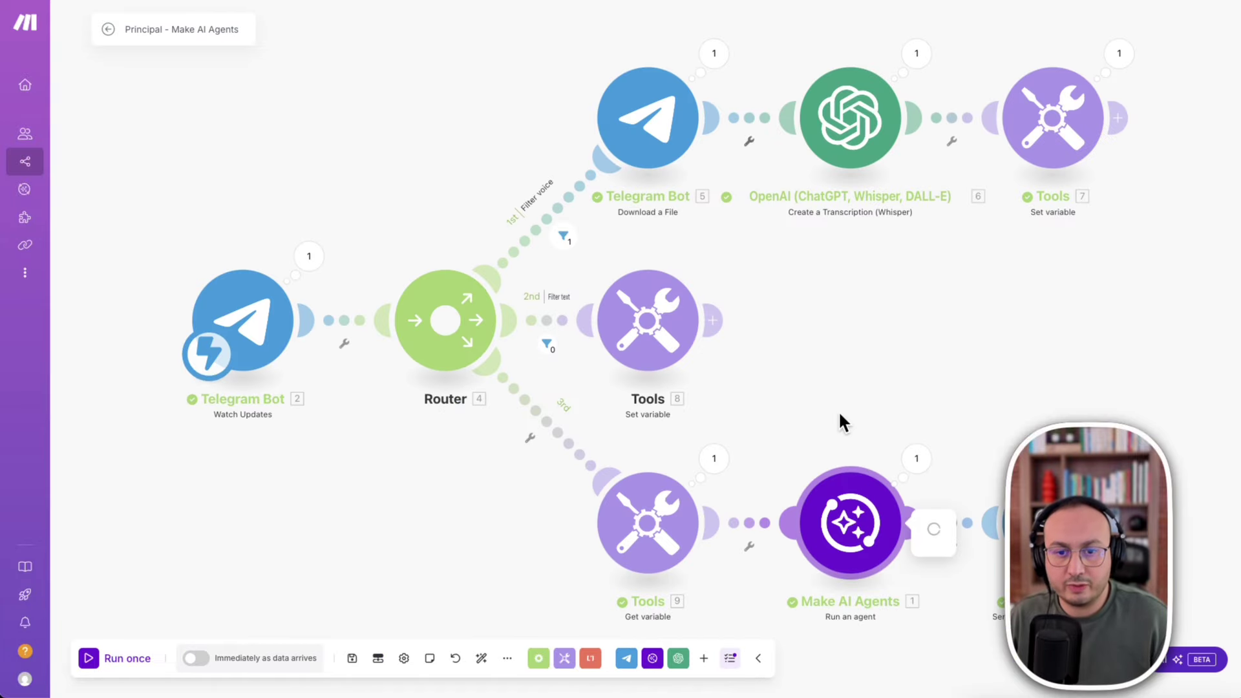
From the agent's configuration in the Principal - Make AI Agents scenario, give the Create Calendar Event tool the description "Create an event".
click(850, 517)
click(1155, 50)
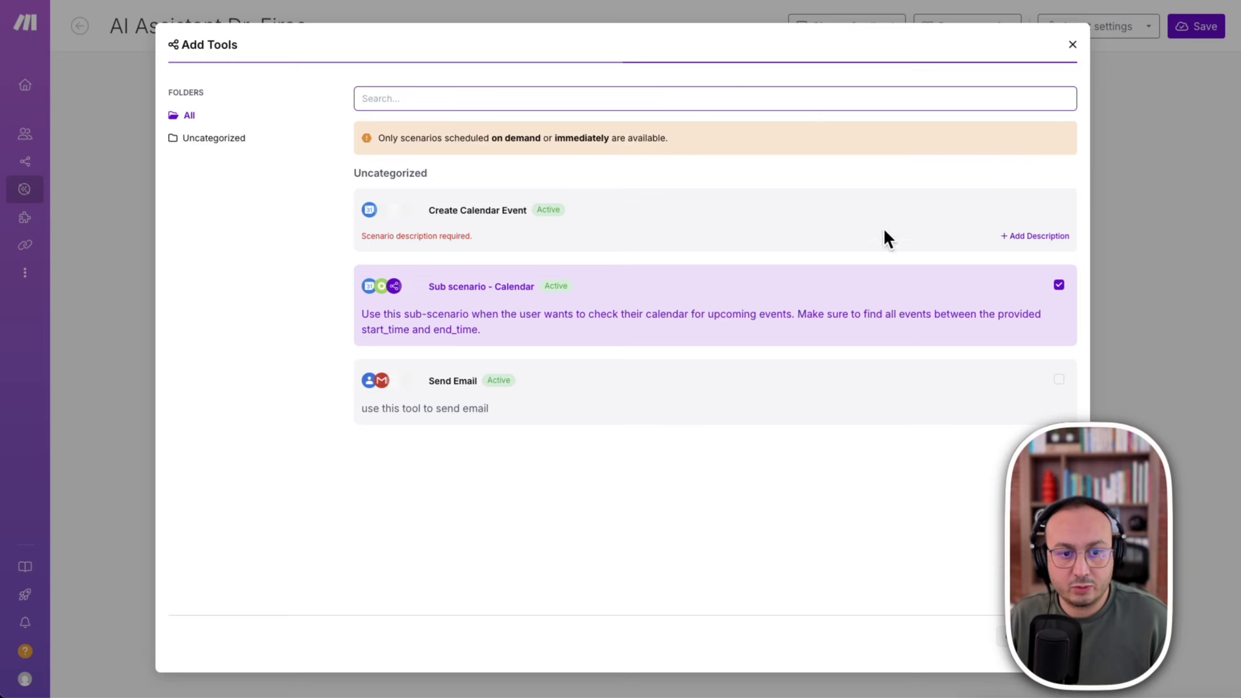
click(1038, 236)
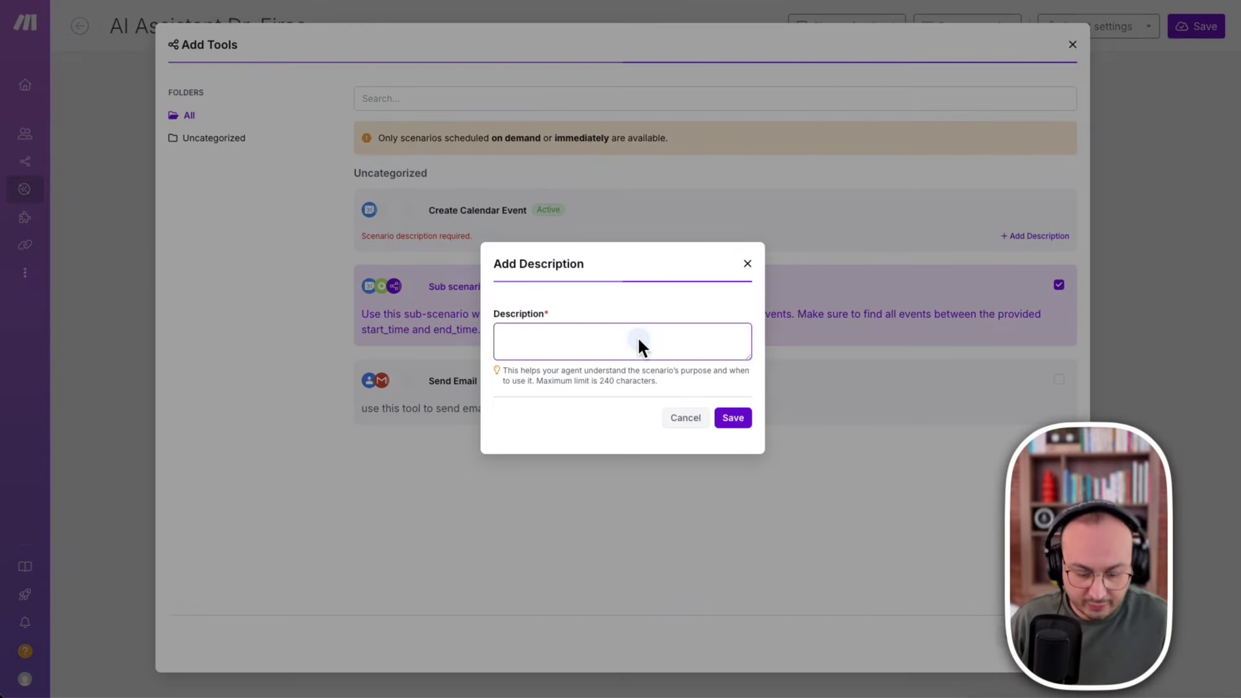
text(Create)
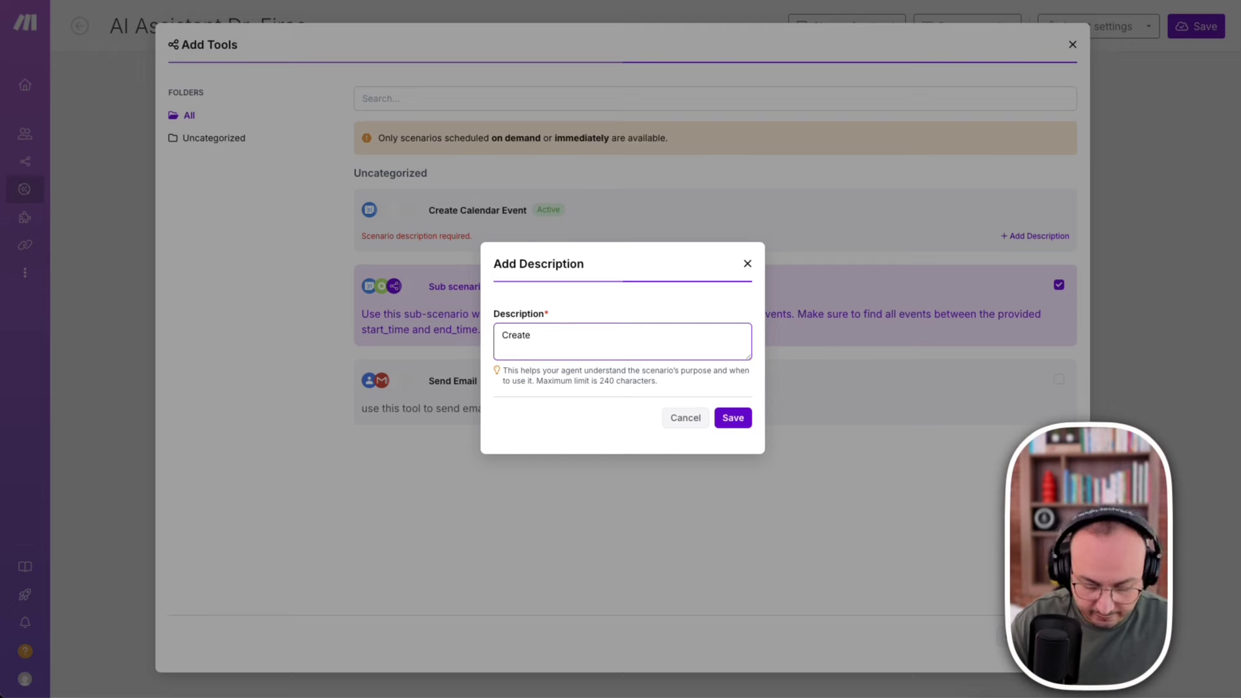
text( an event)
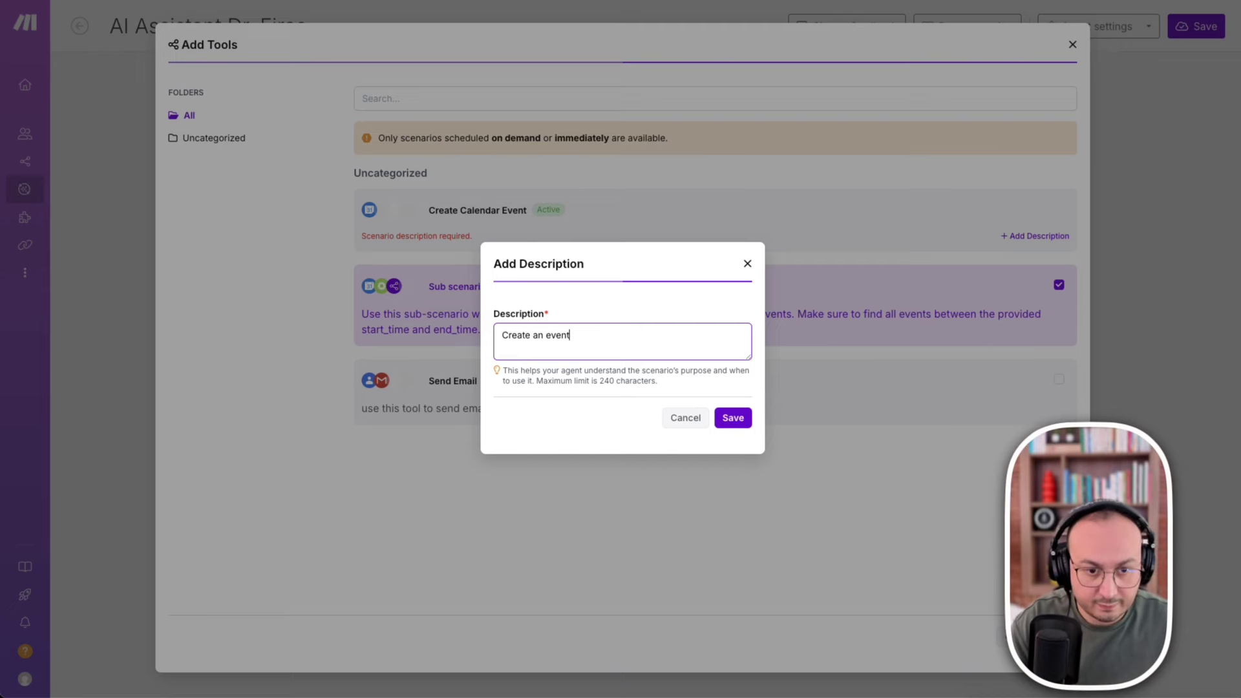
click(737, 425)
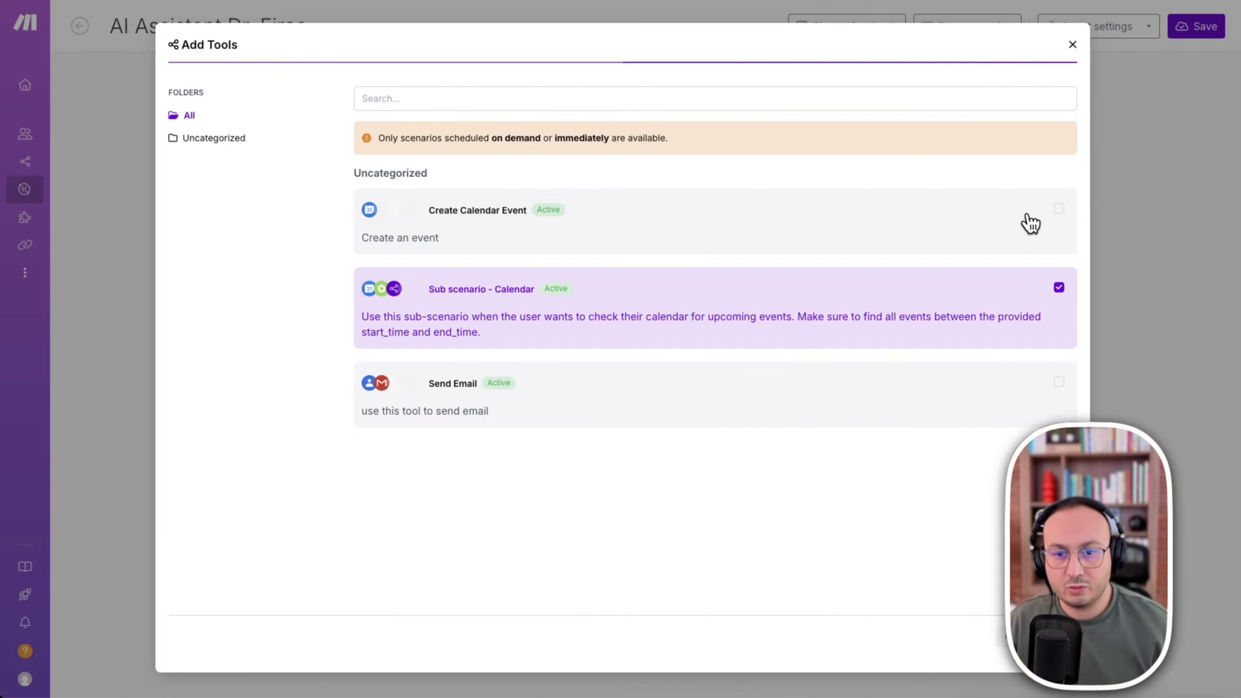
Add the Create Calendar Event scenario to the agent's system tools and return to the Principal - Make AI Agents scenario.
click(1059, 209)
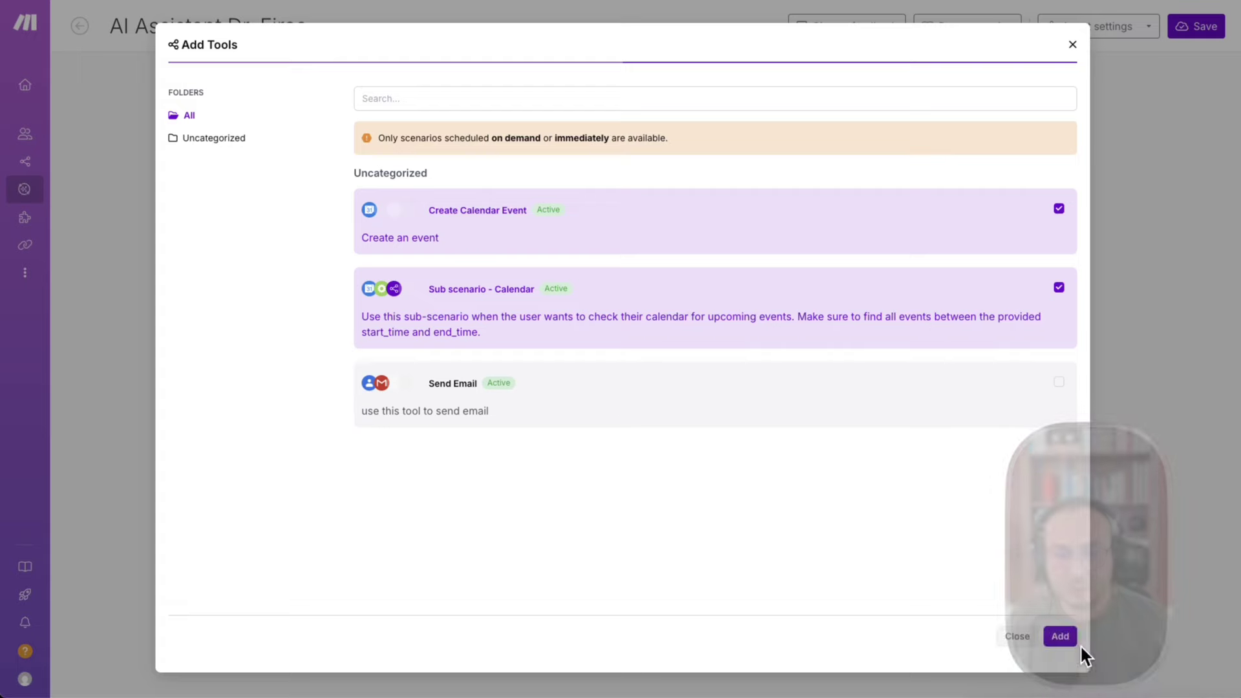
click(1060, 637)
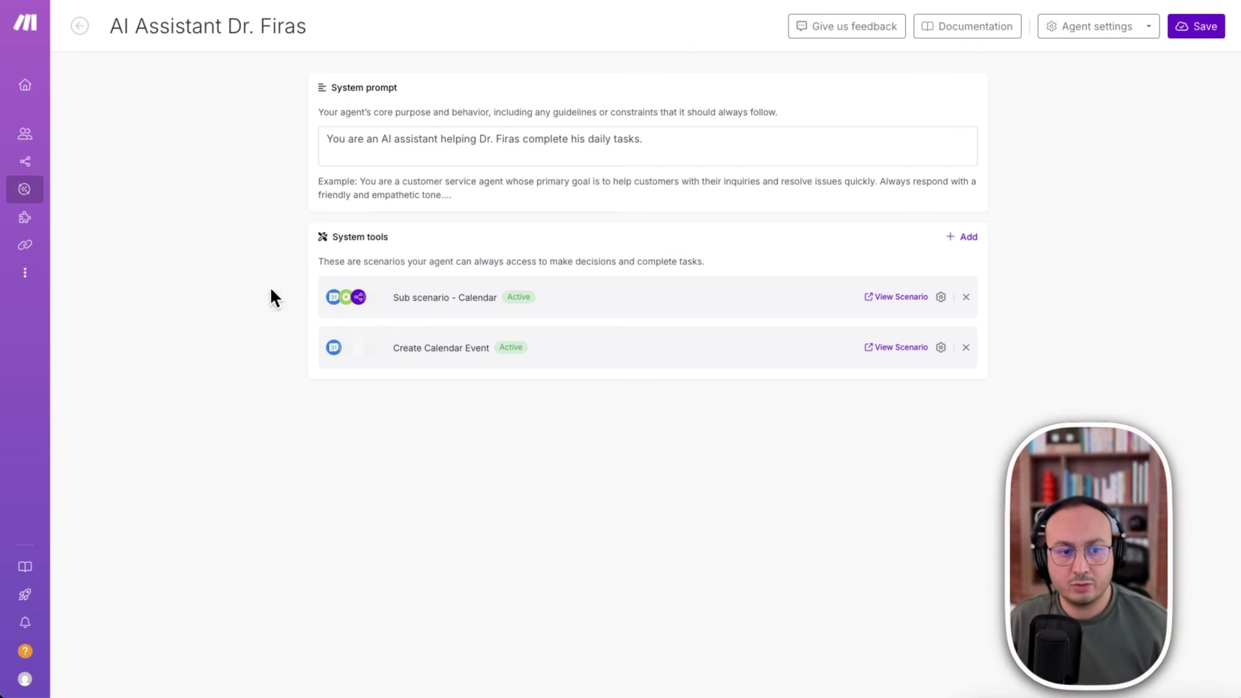
click(79, 26)
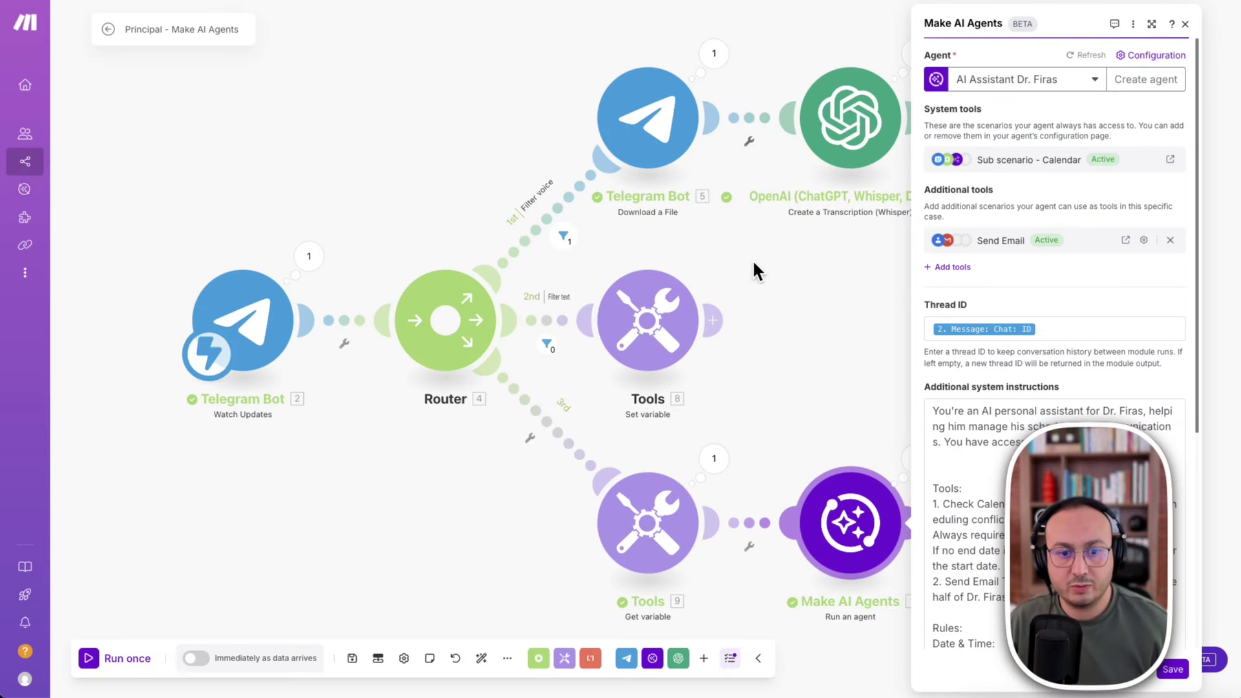
Reopen the Make AI Agents module to check its system tools, then save the Principal - Make AI Agents scenario.
click(874, 255)
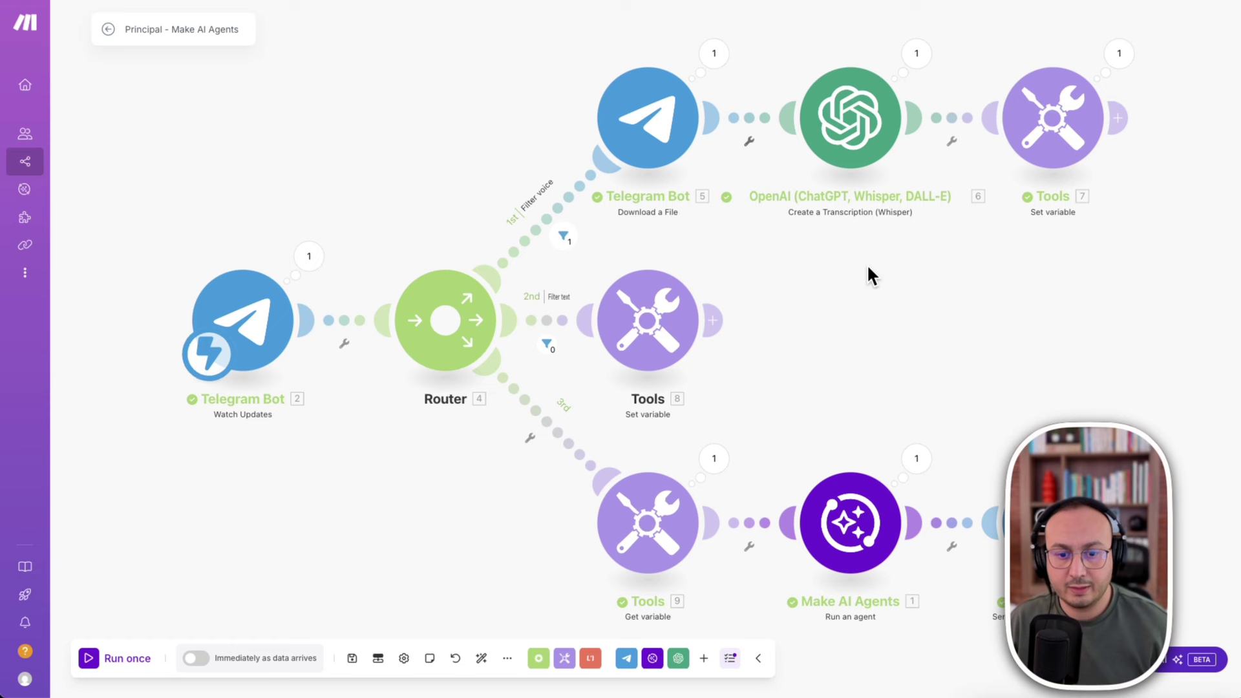
click(867, 498)
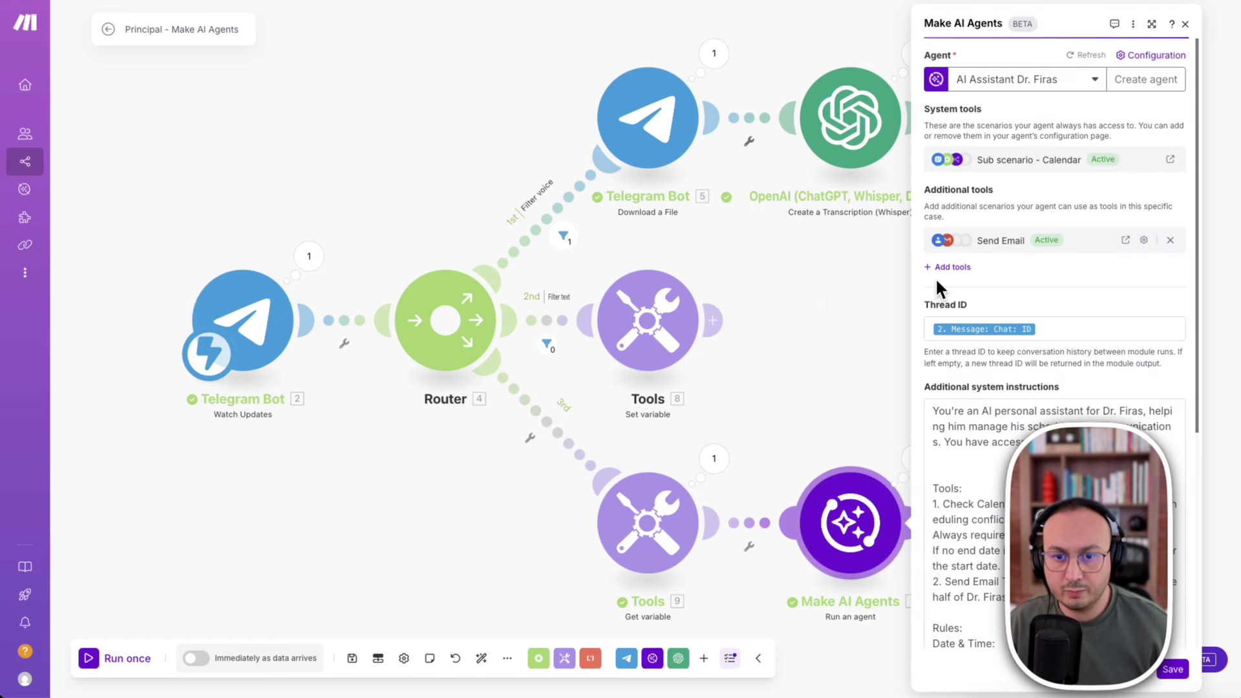
click(829, 278)
click(856, 542)
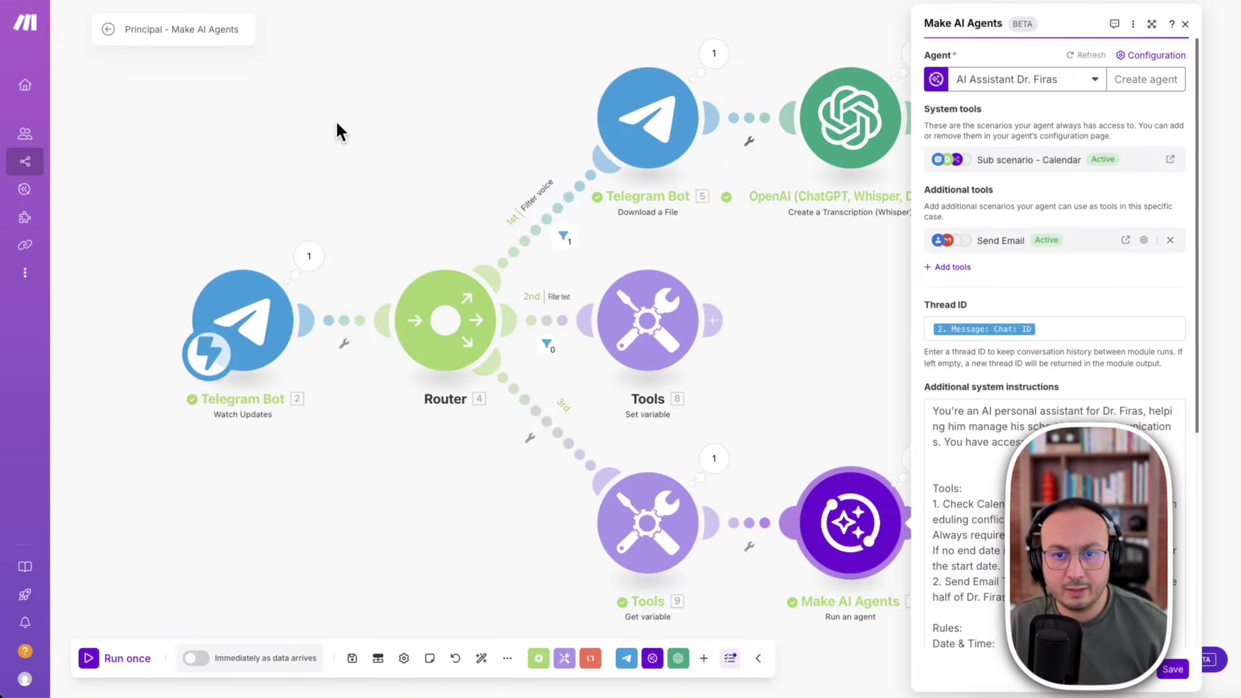
click(438, 111)
click(352, 658)
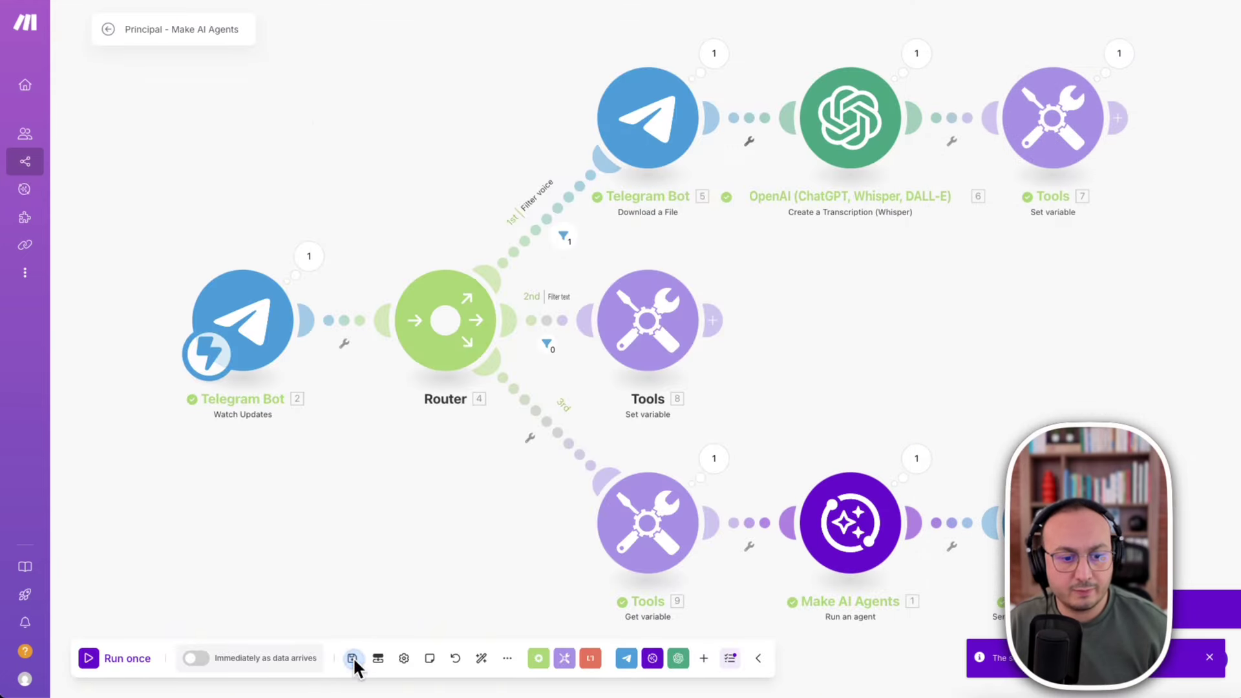
Reload the Principal - Make AI Agents scenario, then add Create Calendar Event to the agent's system tools and save the agent.
click(63, 0)
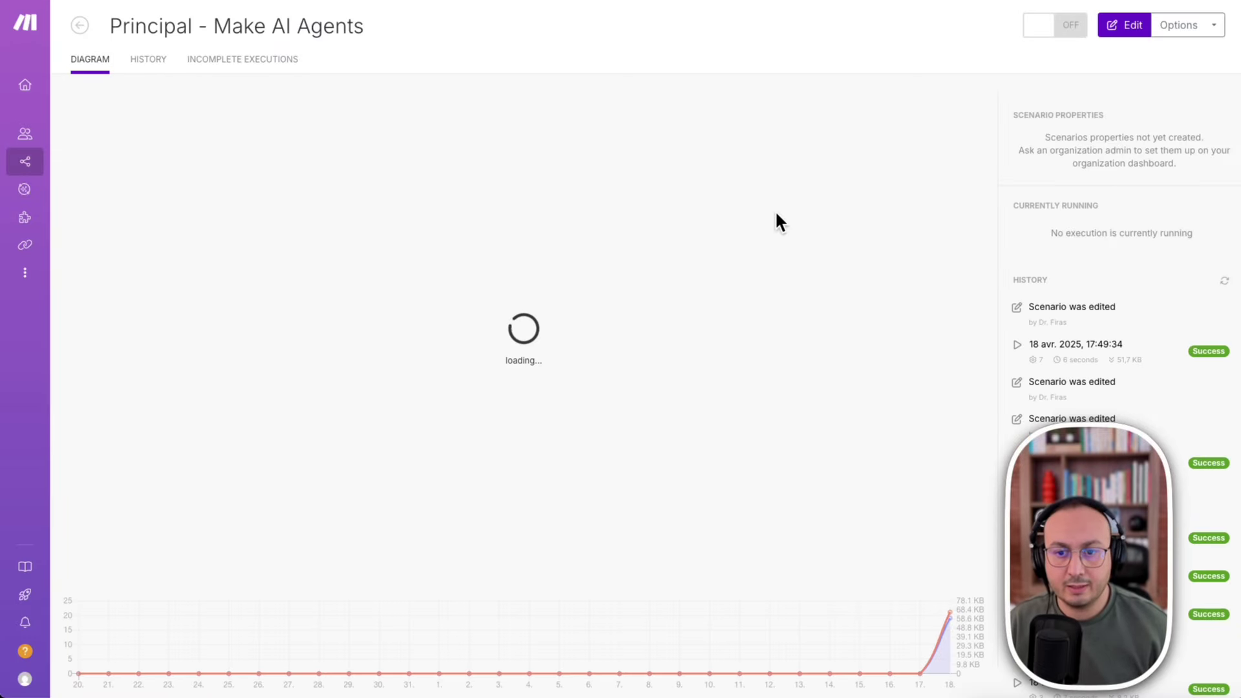
click(669, 455)
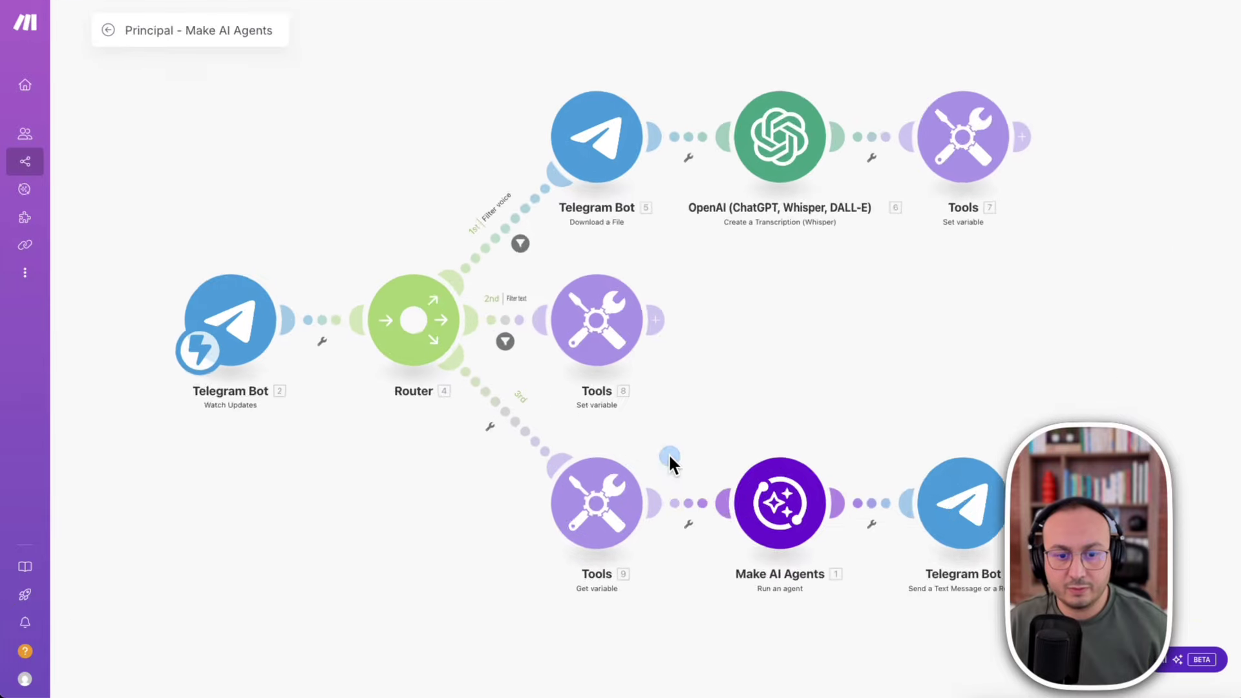
click(851, 515)
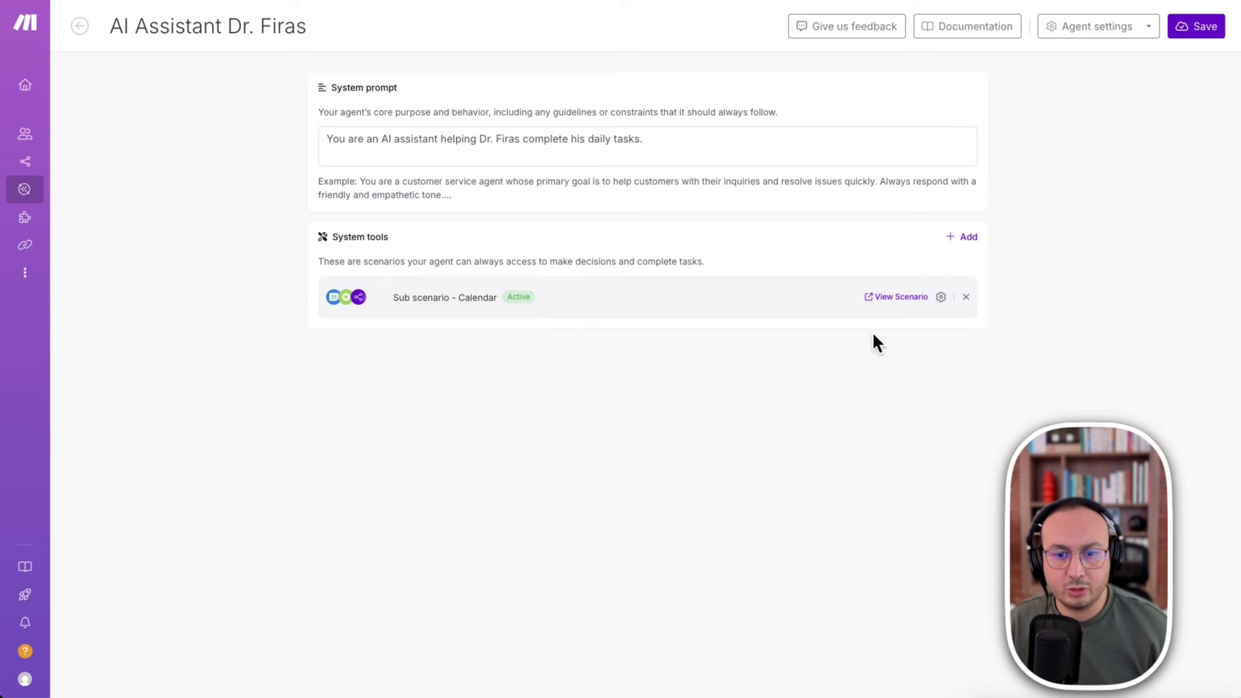
click(966, 239)
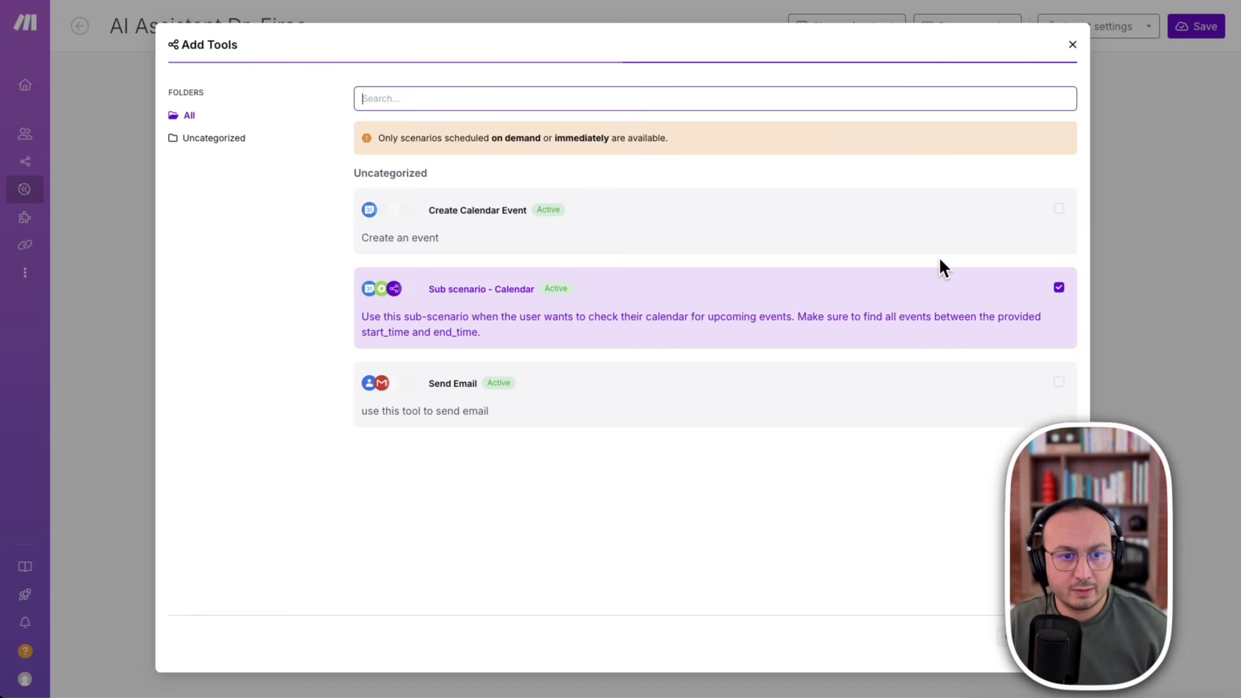
click(1059, 209)
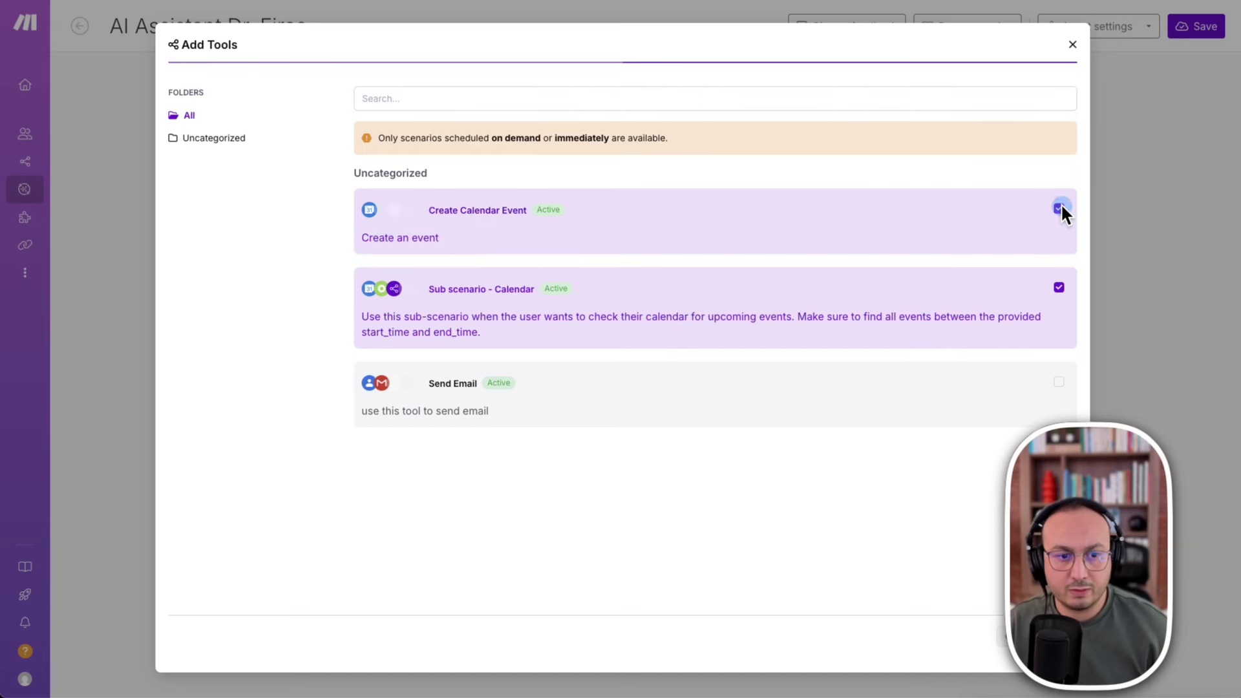
click(1059, 636)
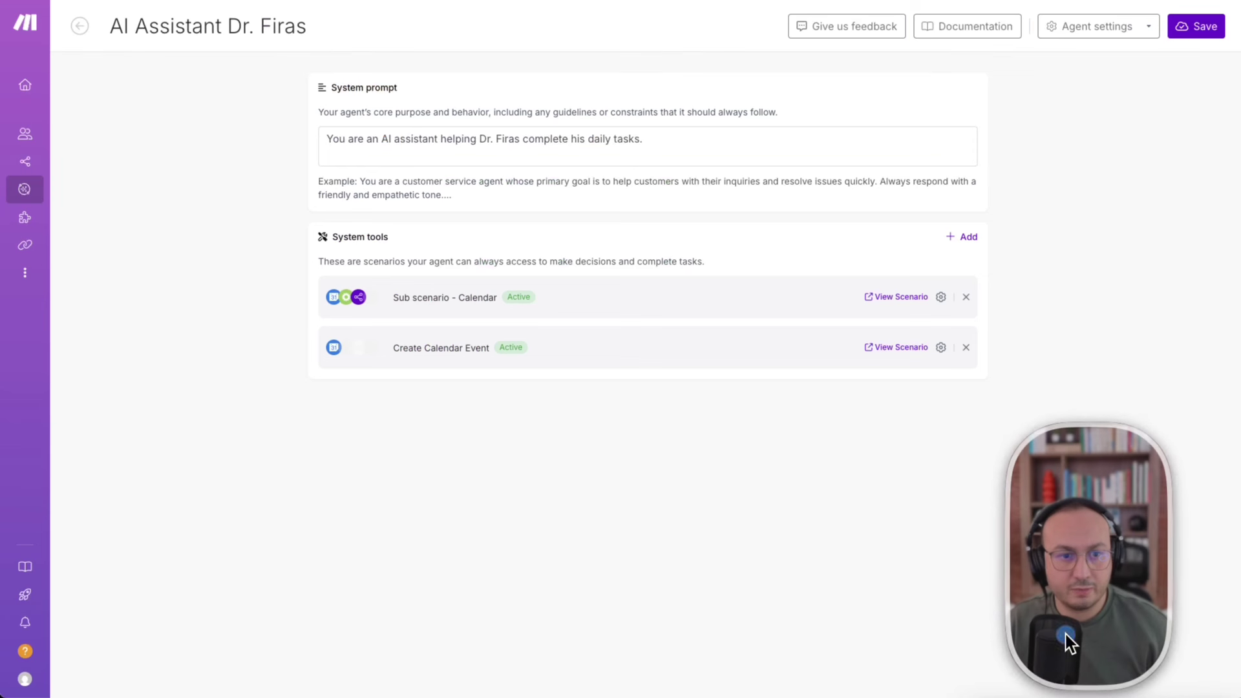
click(1197, 26)
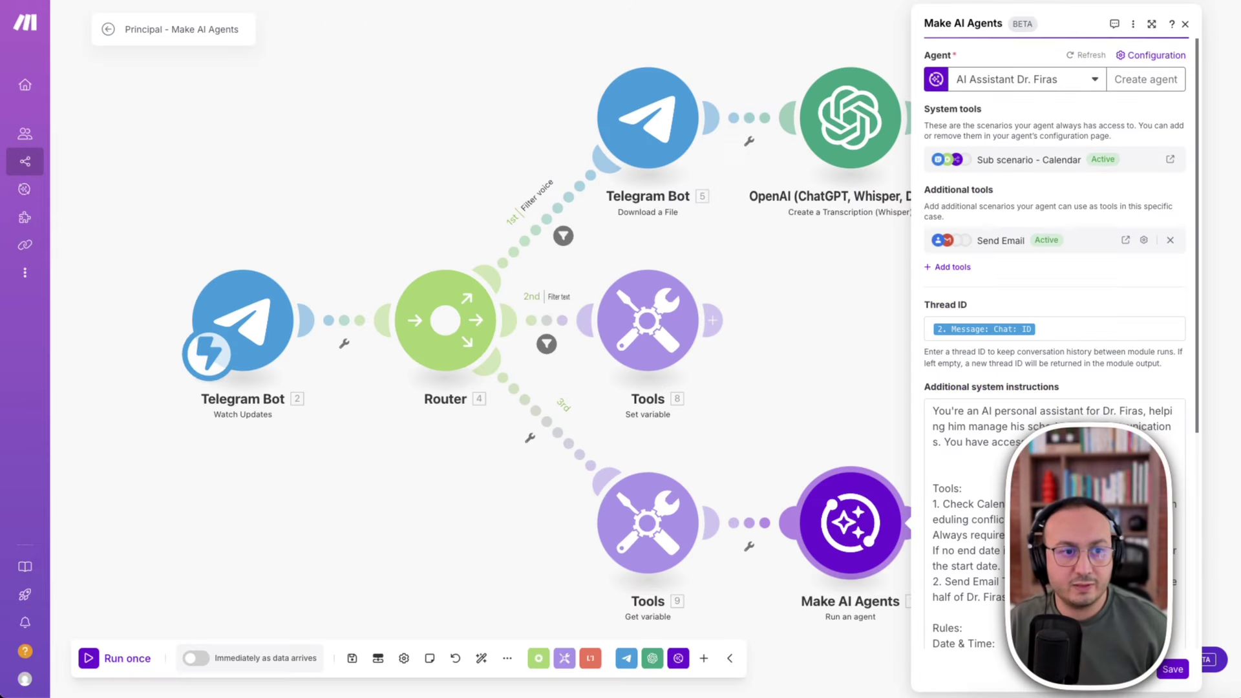
Reopen the Make AI Agents module to refresh its system tools and save the module.
click(853, 268)
click(849, 555)
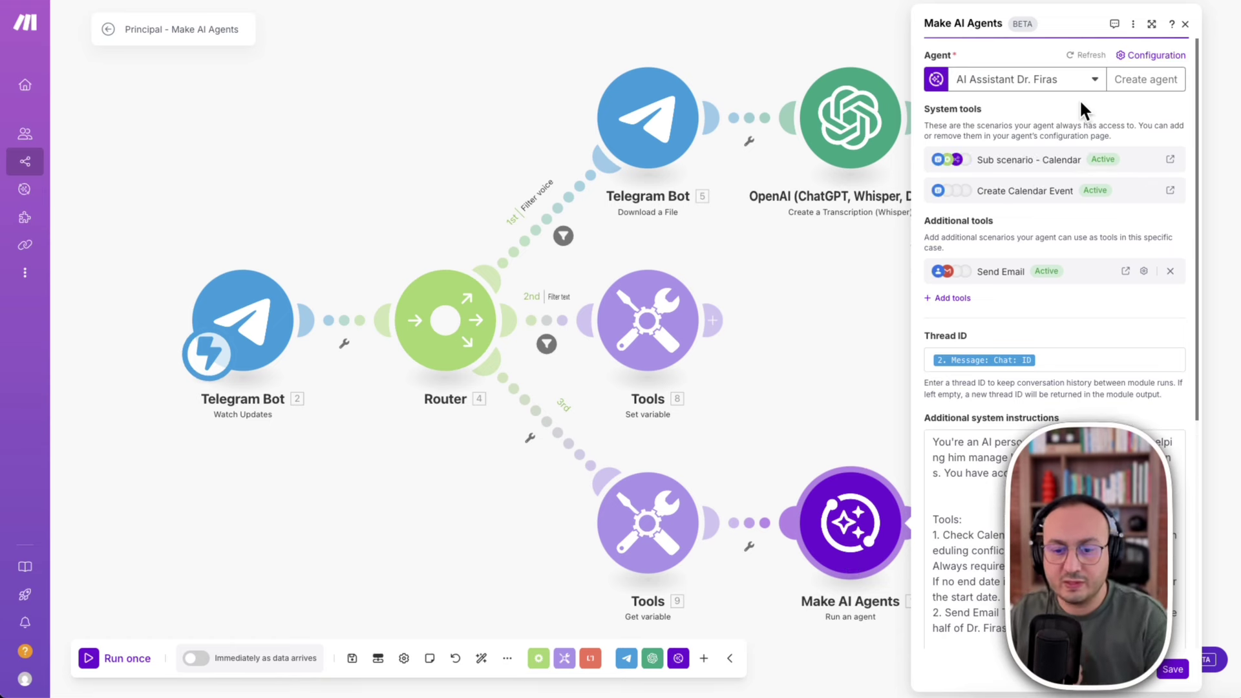
click(1175, 672)
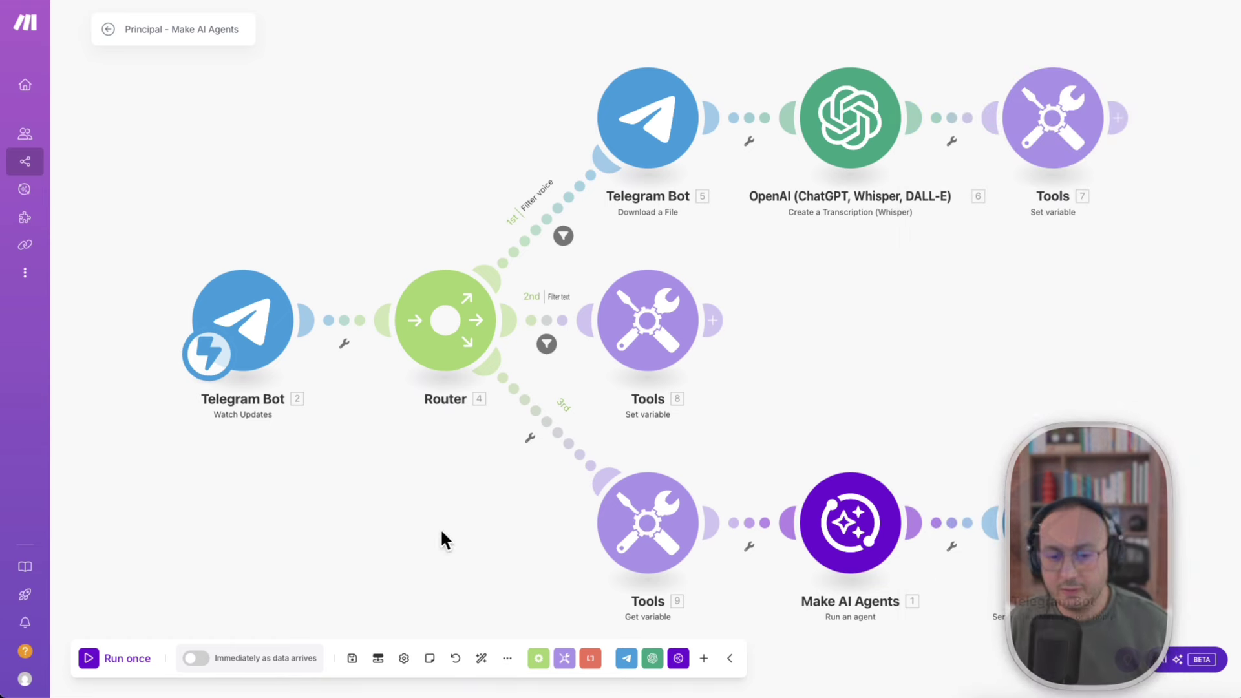
Run the scenario once and send a voice message of about 4 seconds to the drassistant bot in Telegram.
click(91, 658)
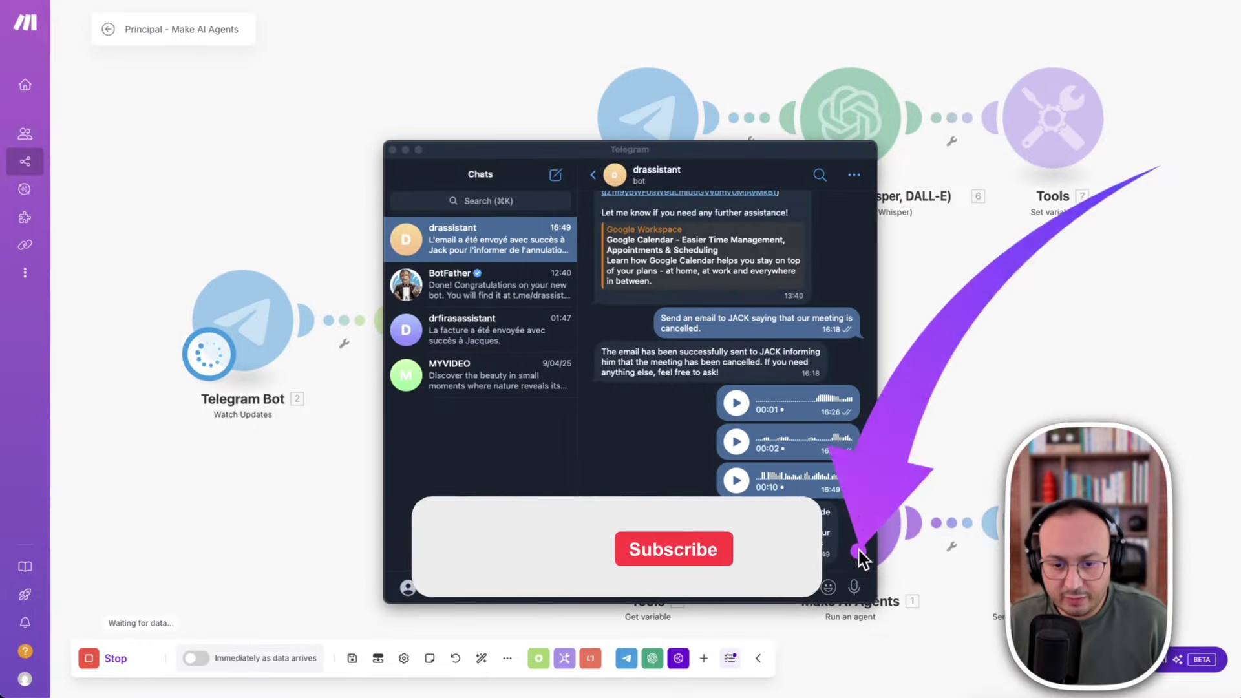
click(853, 589)
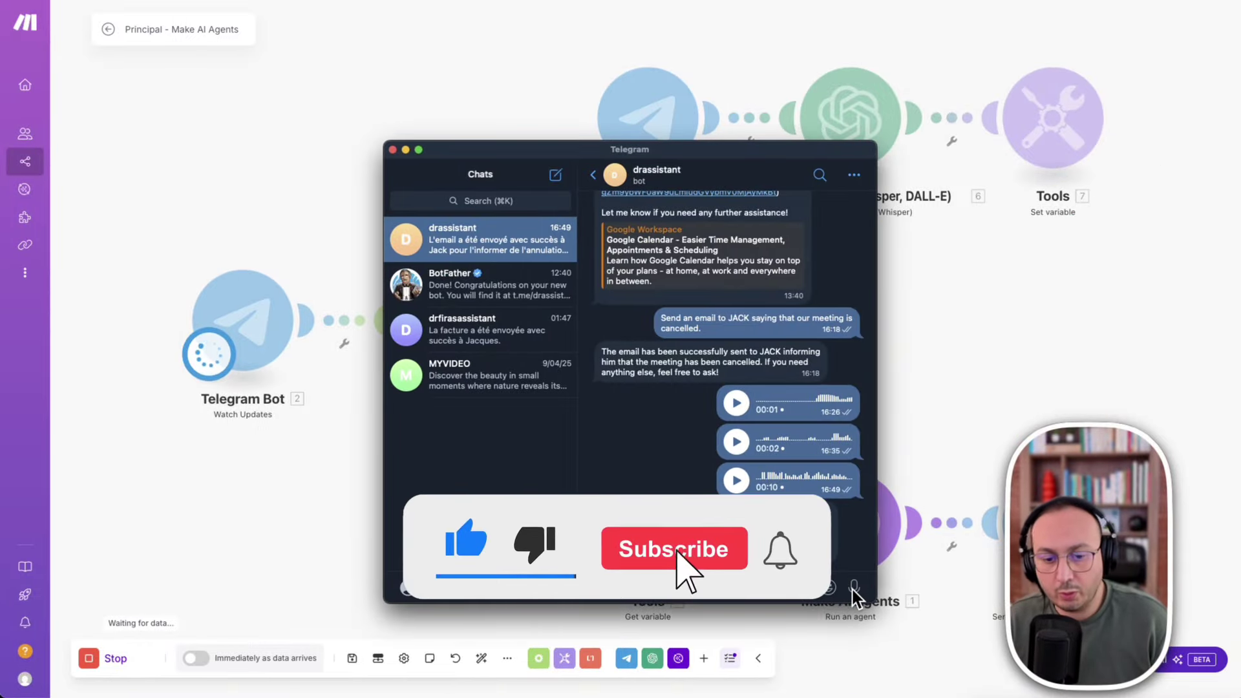
click(853, 588)
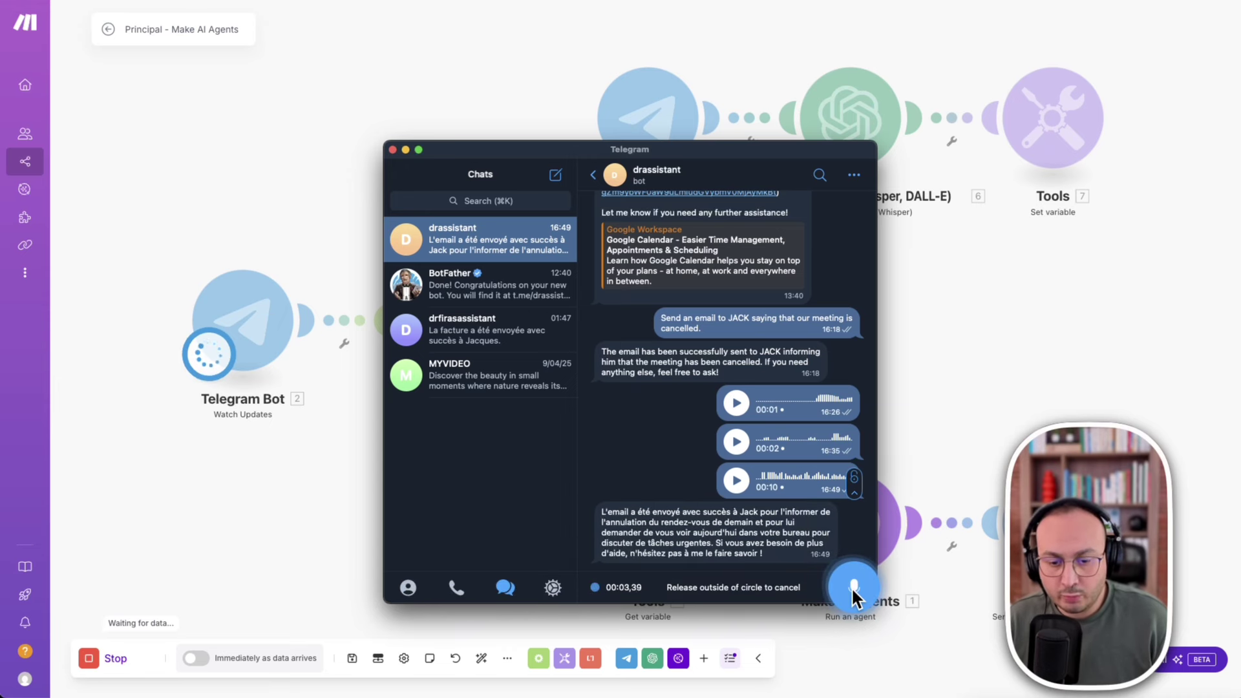
drag(854, 590, 853, 595)
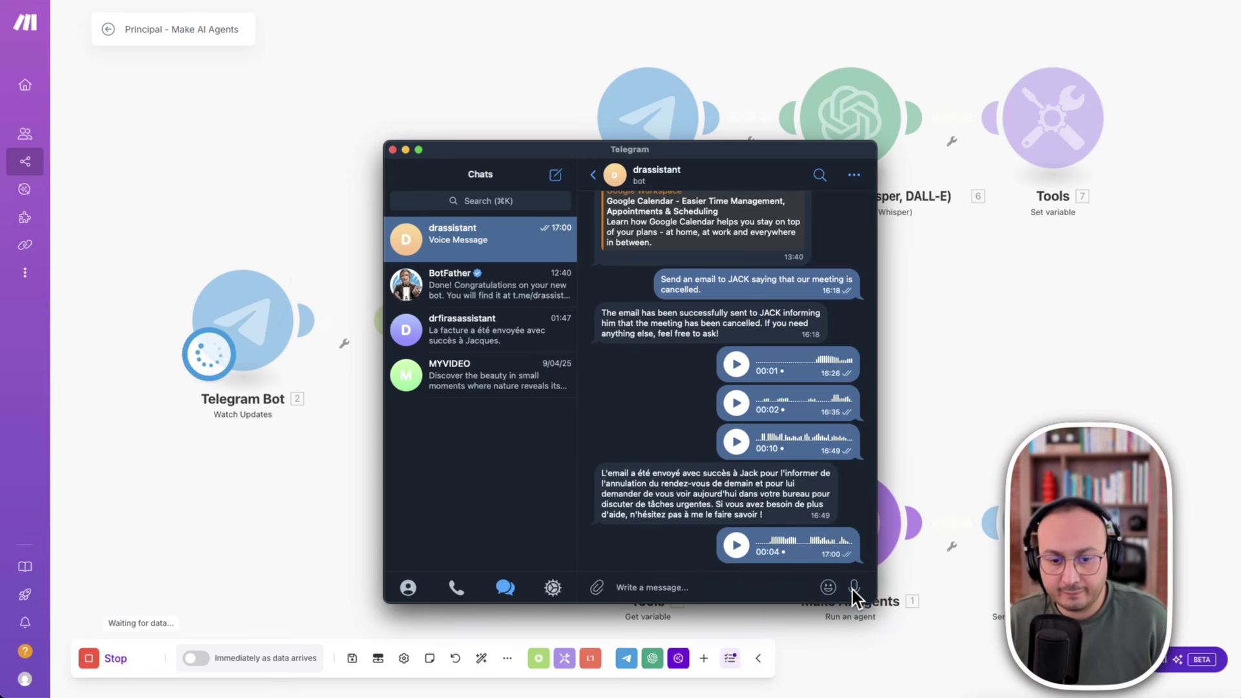
Review the executed scenario modules, then read the bot's reply to the voice message in the Telegram chat.
click(996, 407)
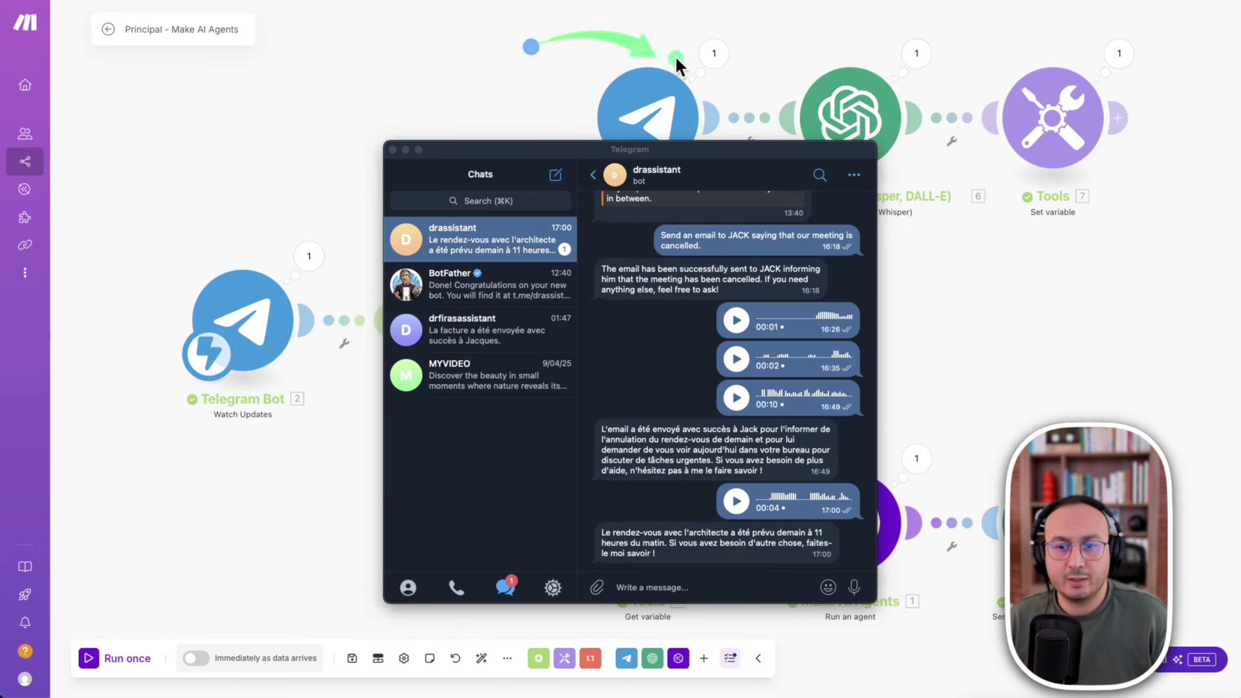
drag(675, 58, 1127, 64)
click(1157, 119)
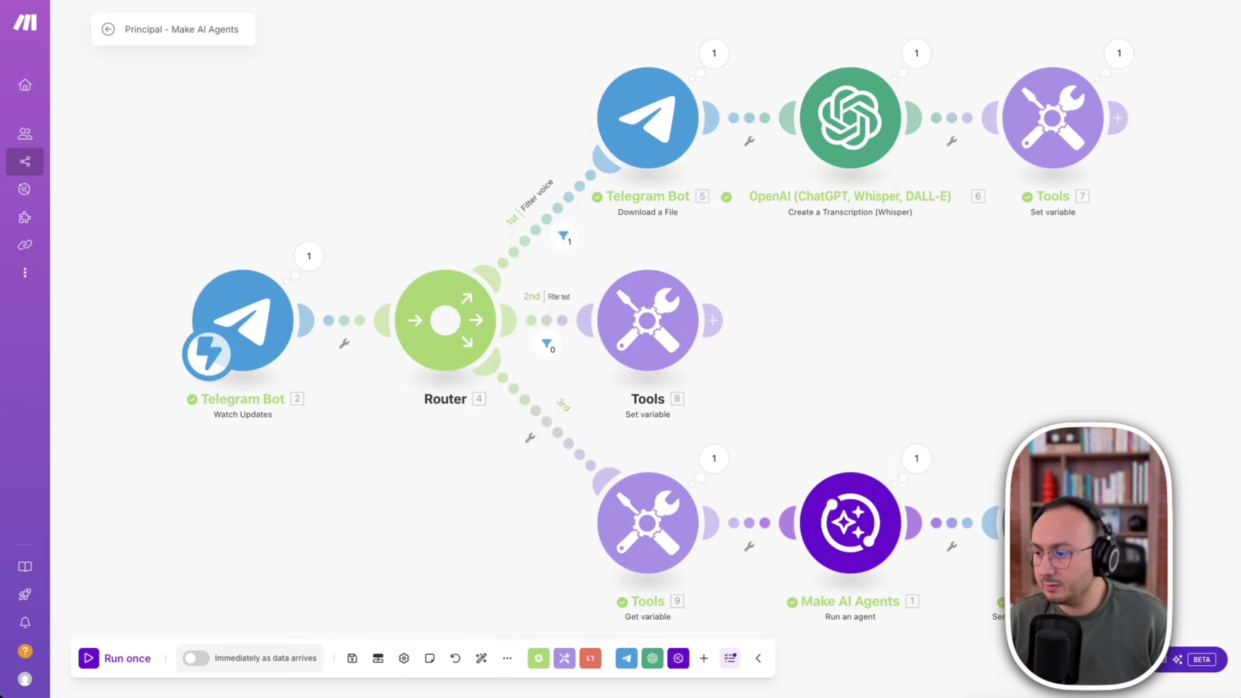
key(super+Tab)
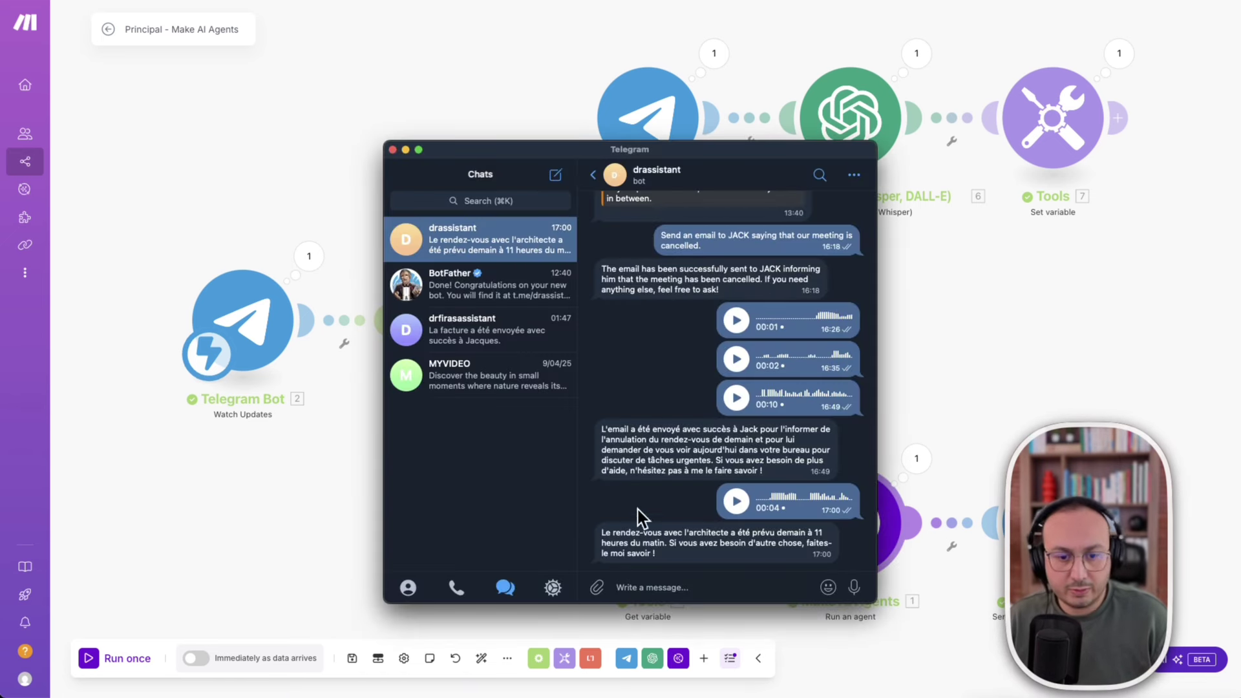
drag(613, 532, 800, 556)
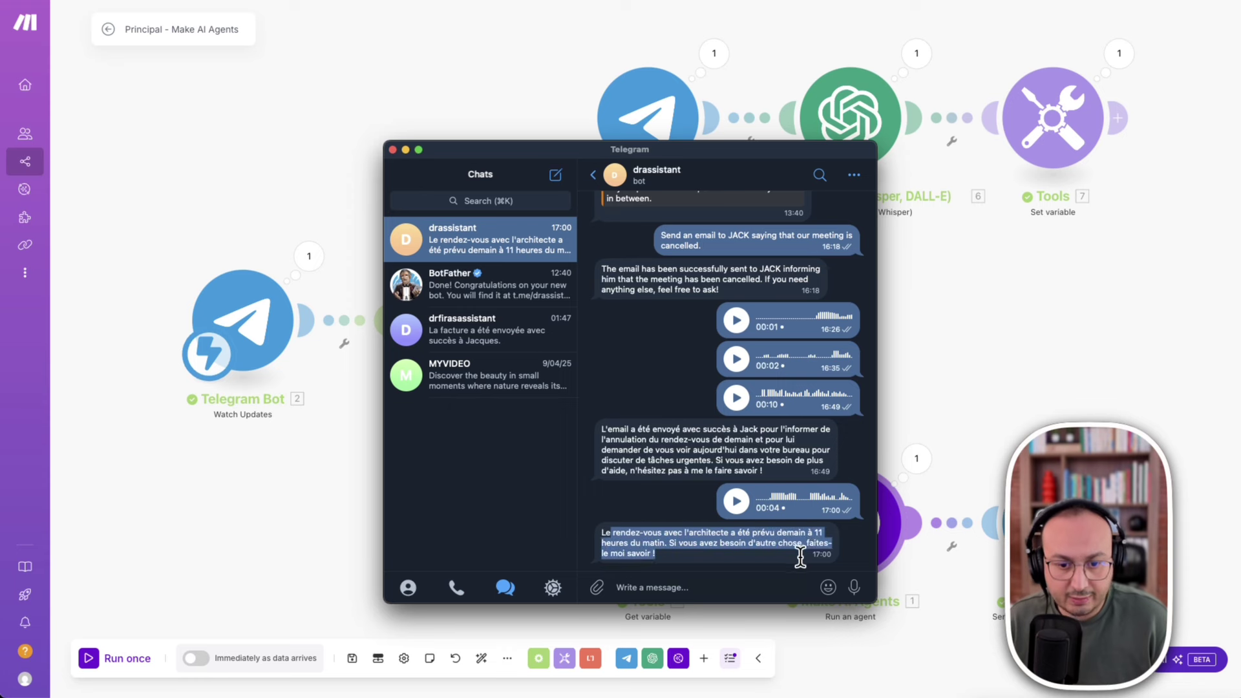
click(714, 570)
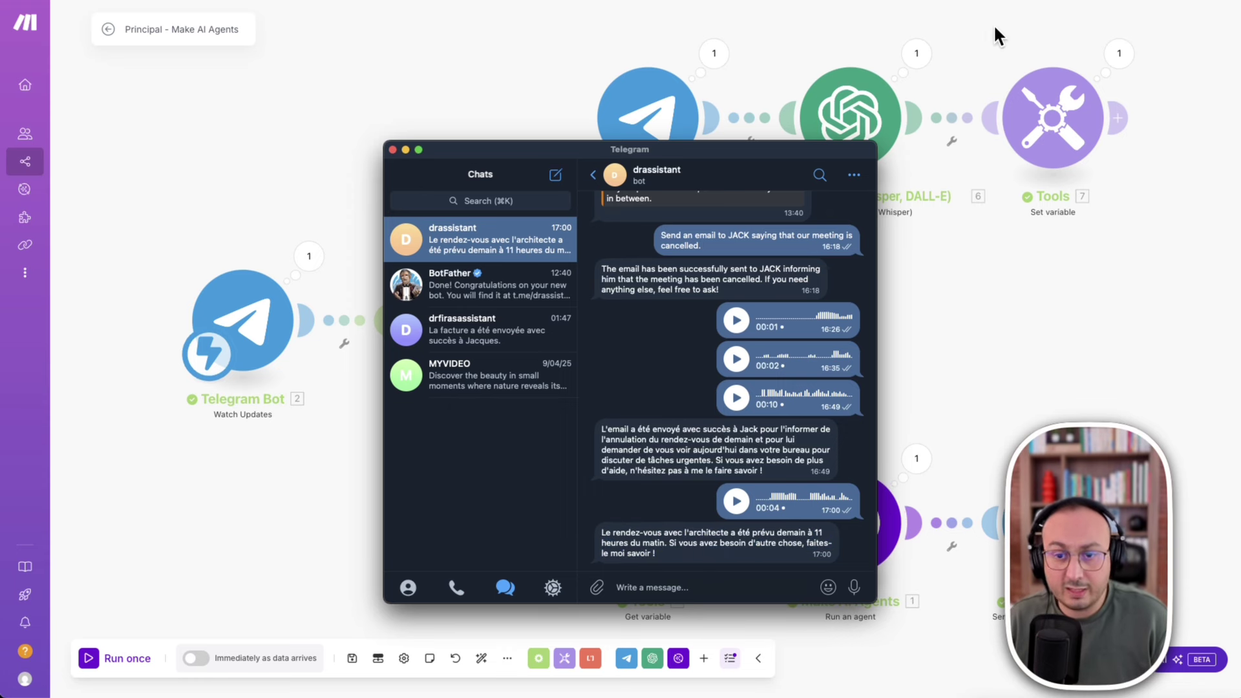
Switch to Google Calendar and examine the details of the Rendez-vous avec l'architecte event.
click(1189, 1)
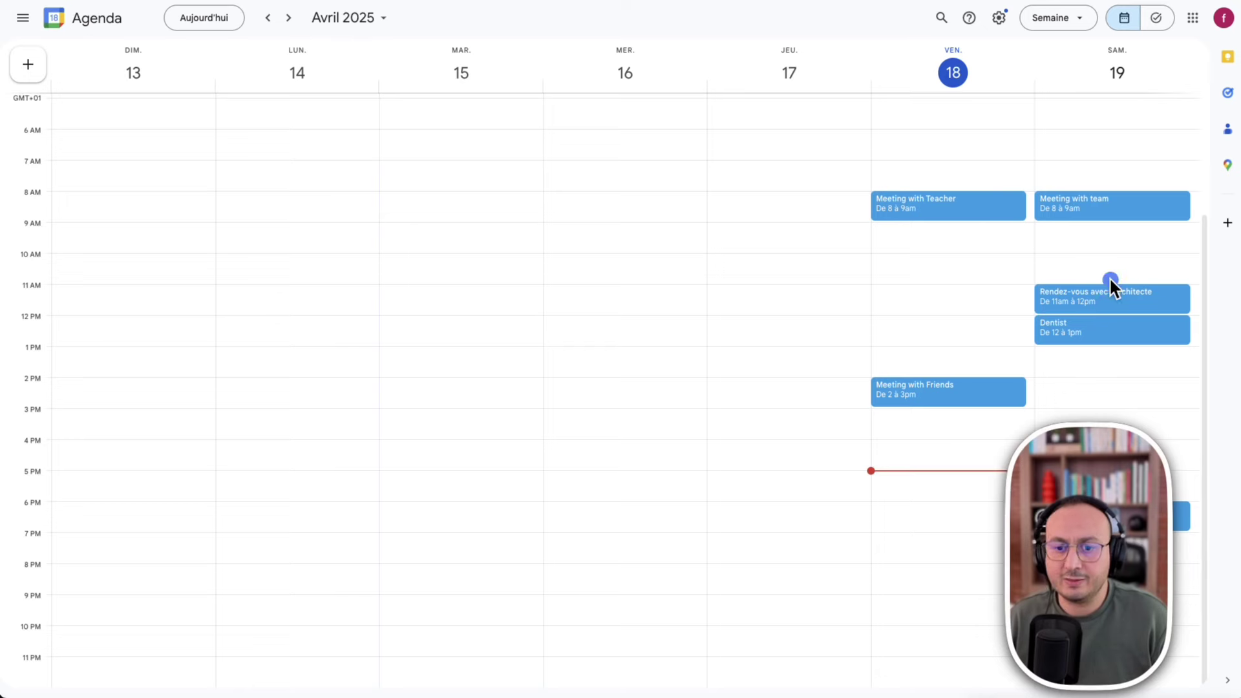
click(1079, 304)
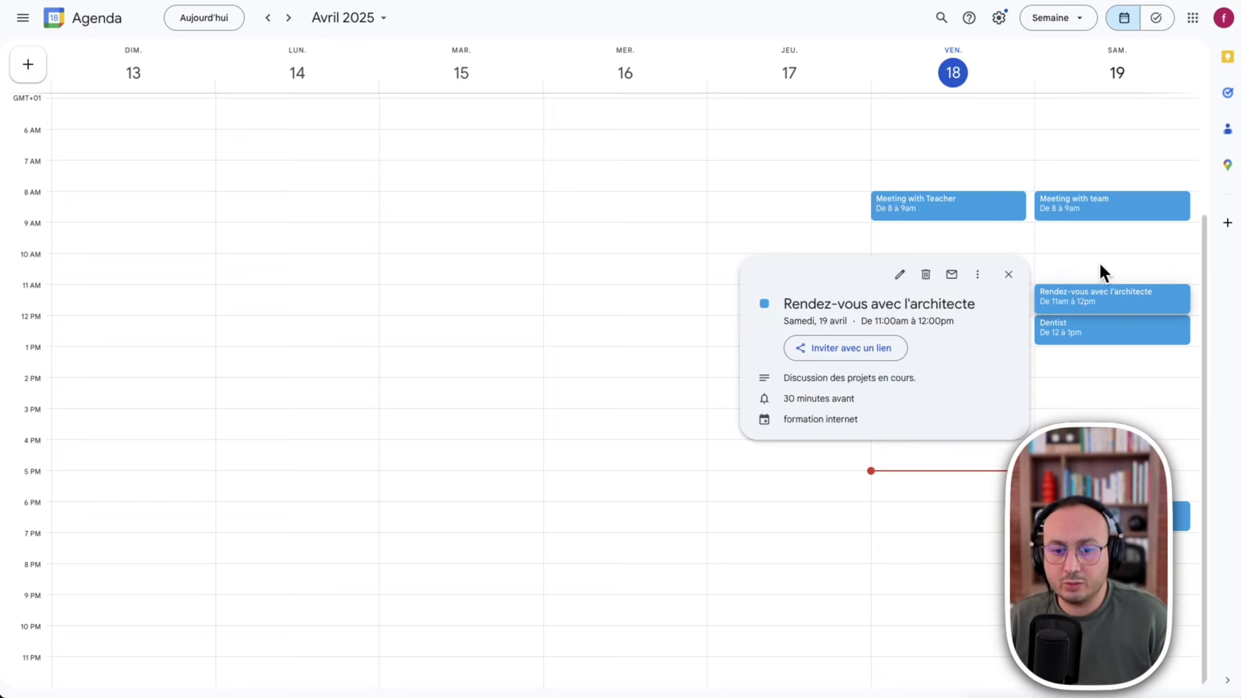
click(1106, 299)
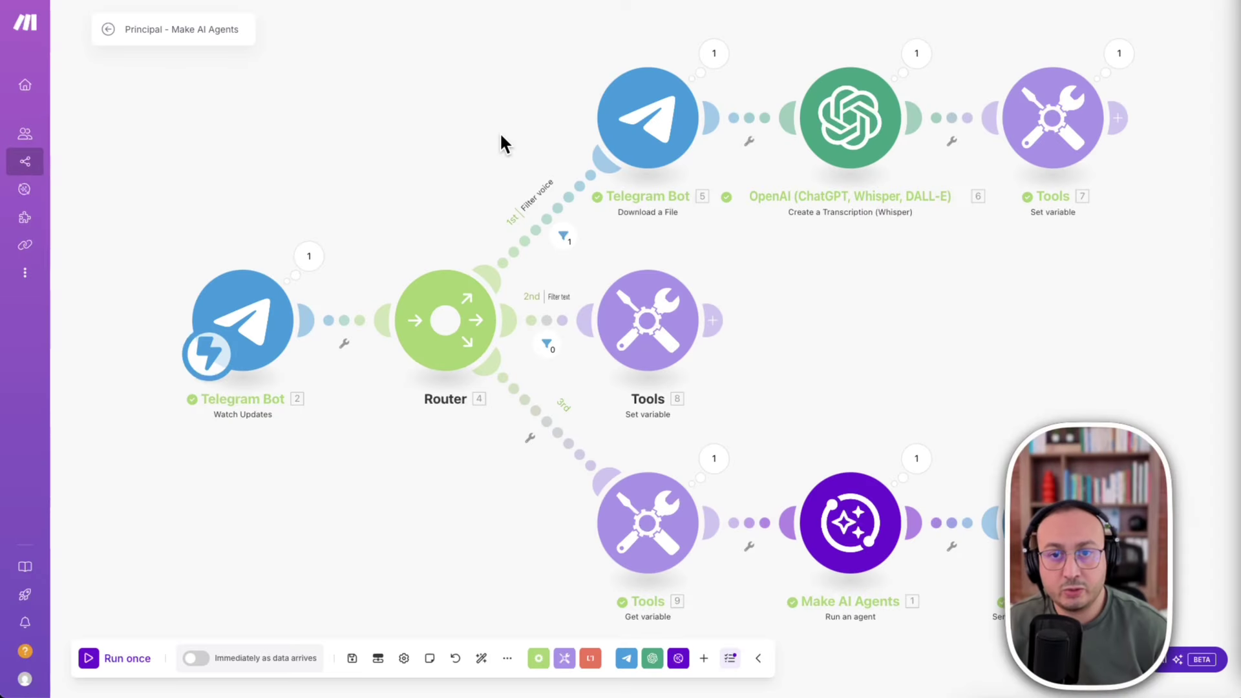
right_click(413, 126)
right_click(203, 158)
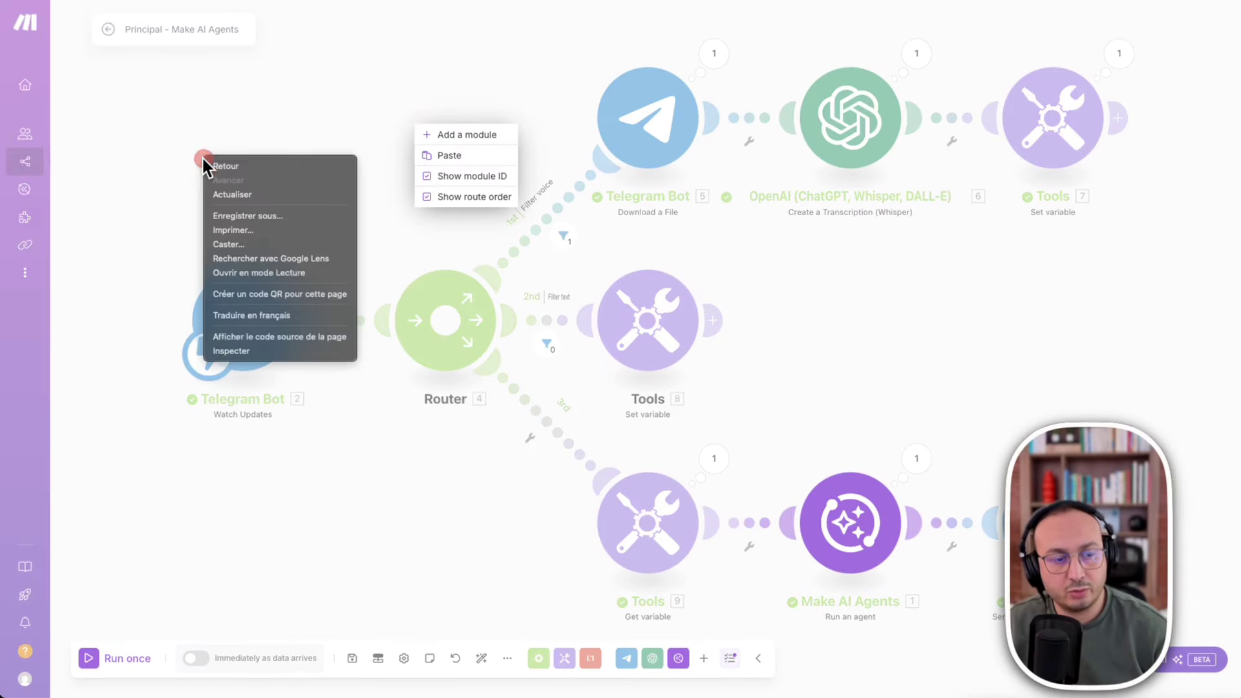
click(133, 166)
click(127, 196)
Open the Scenarios page in a new browser tab and create a new scenario.
mouse_move(43, 185)
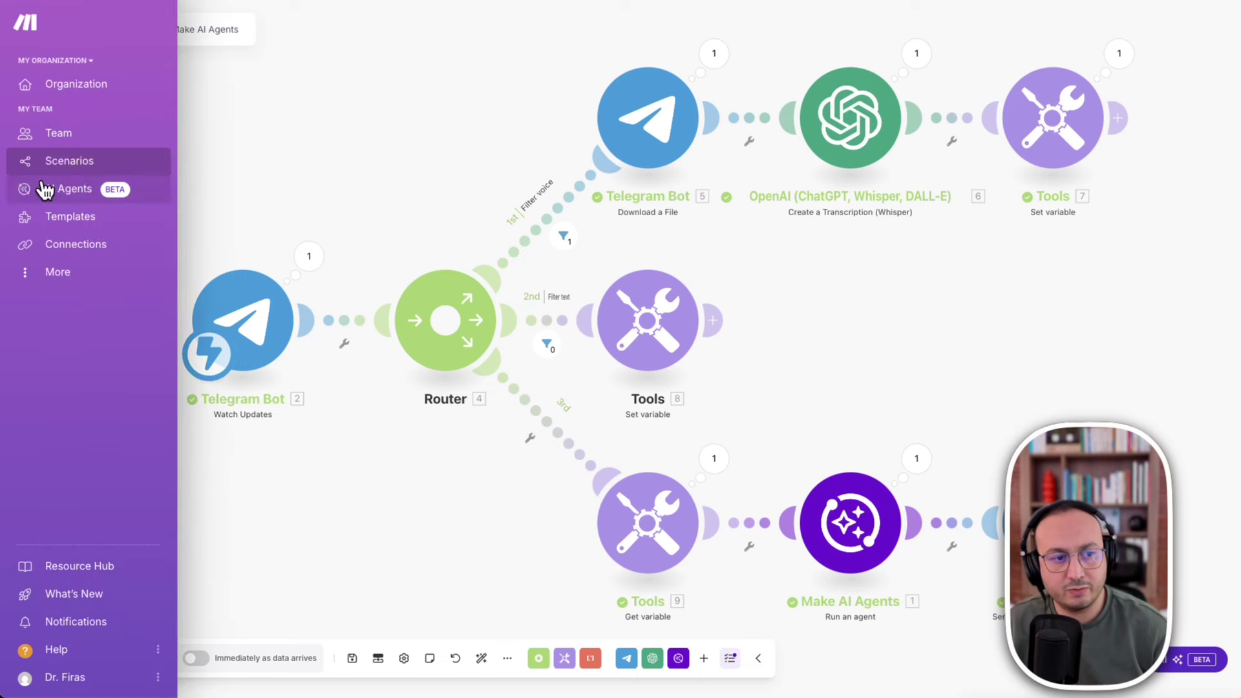
right_click(63, 161)
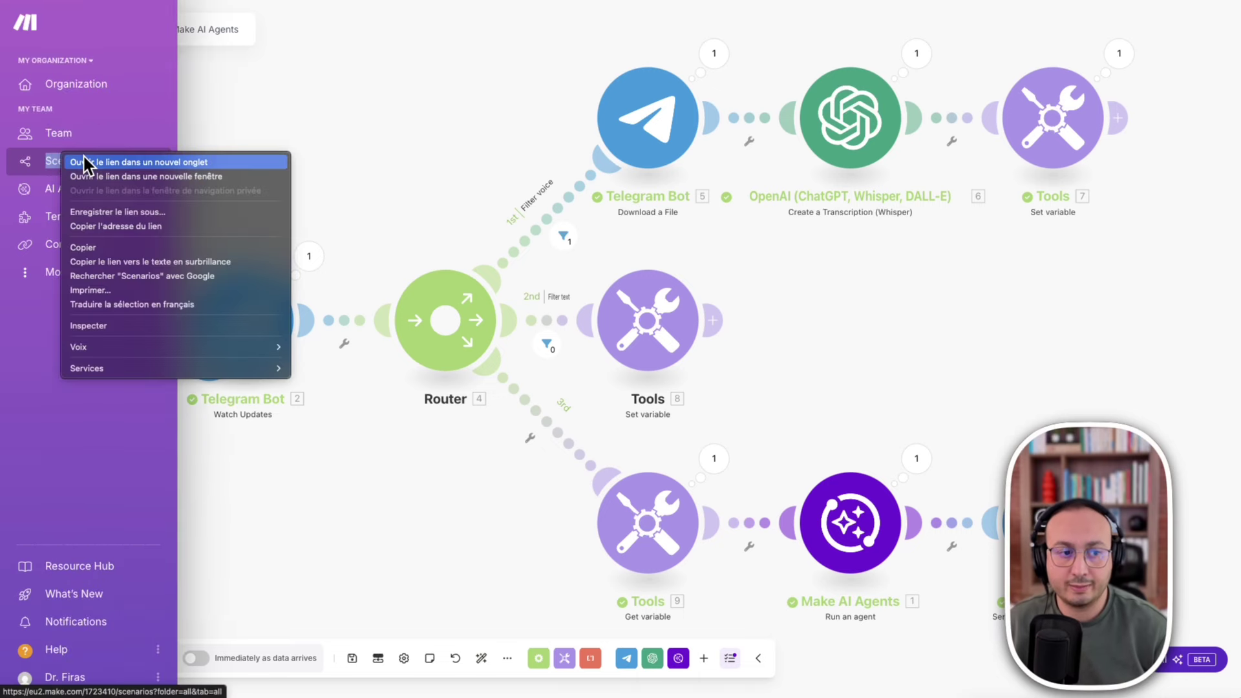
click(84, 162)
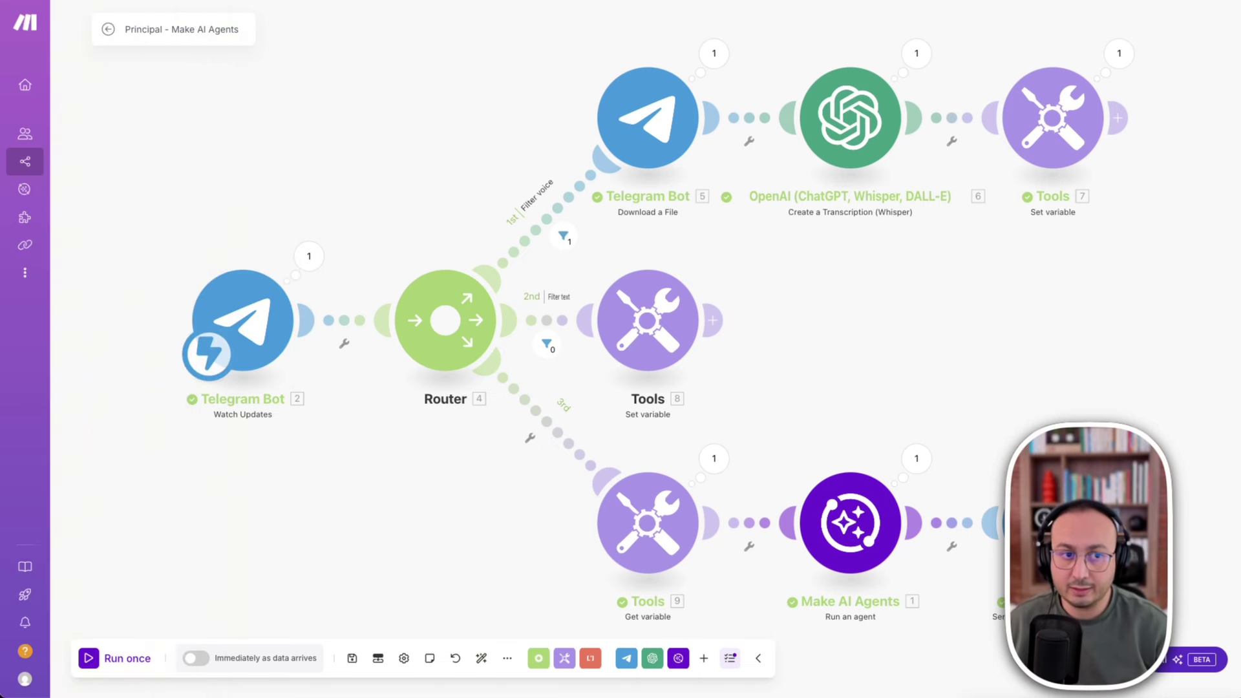
key(ctrl+Tab)
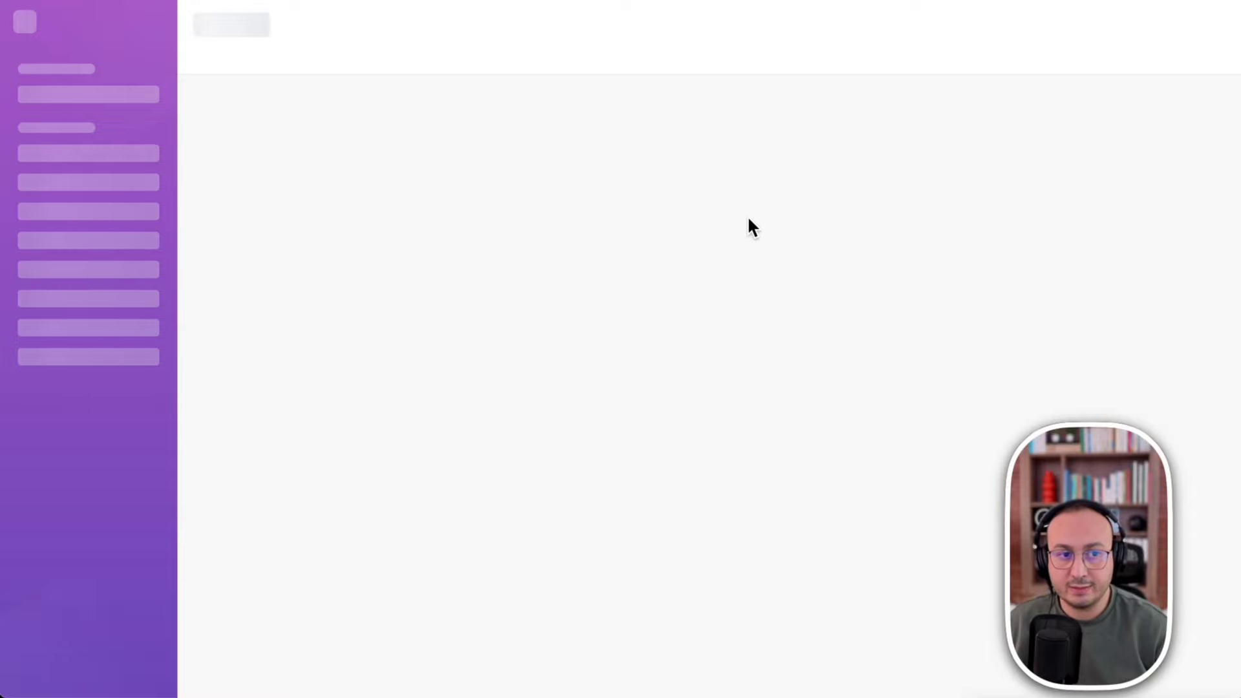
click(1157, 26)
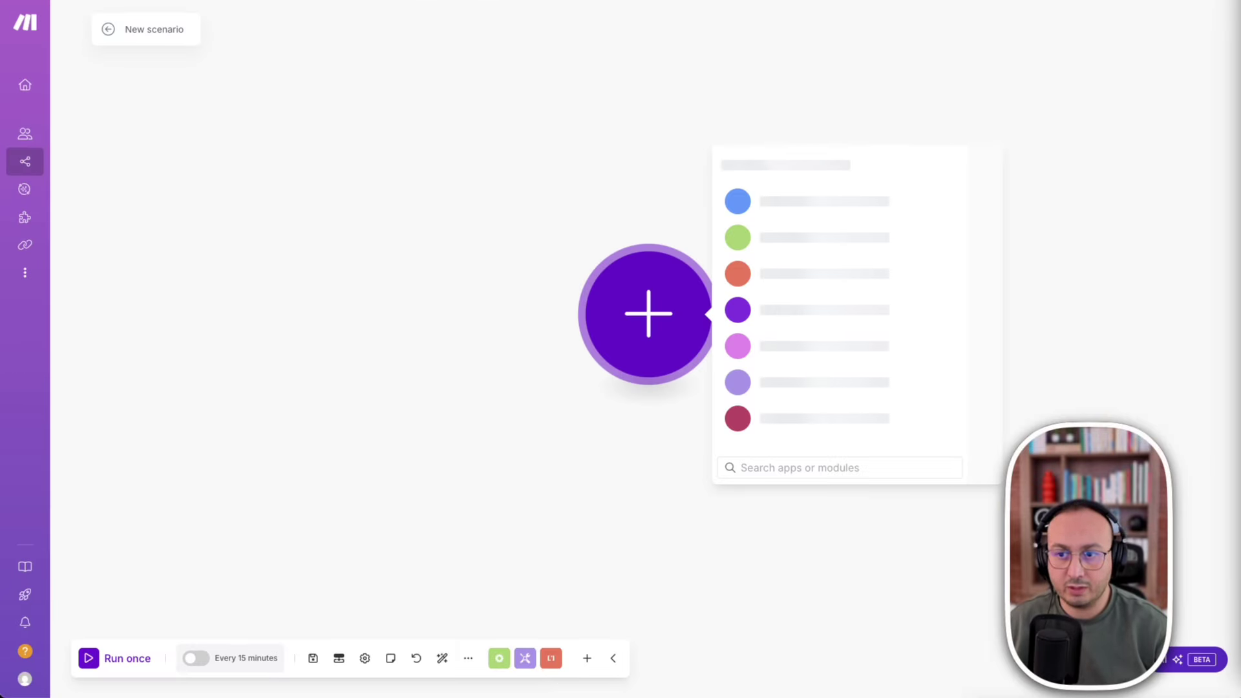
Rename the new scenario as "Update Events".
click(156, 24)
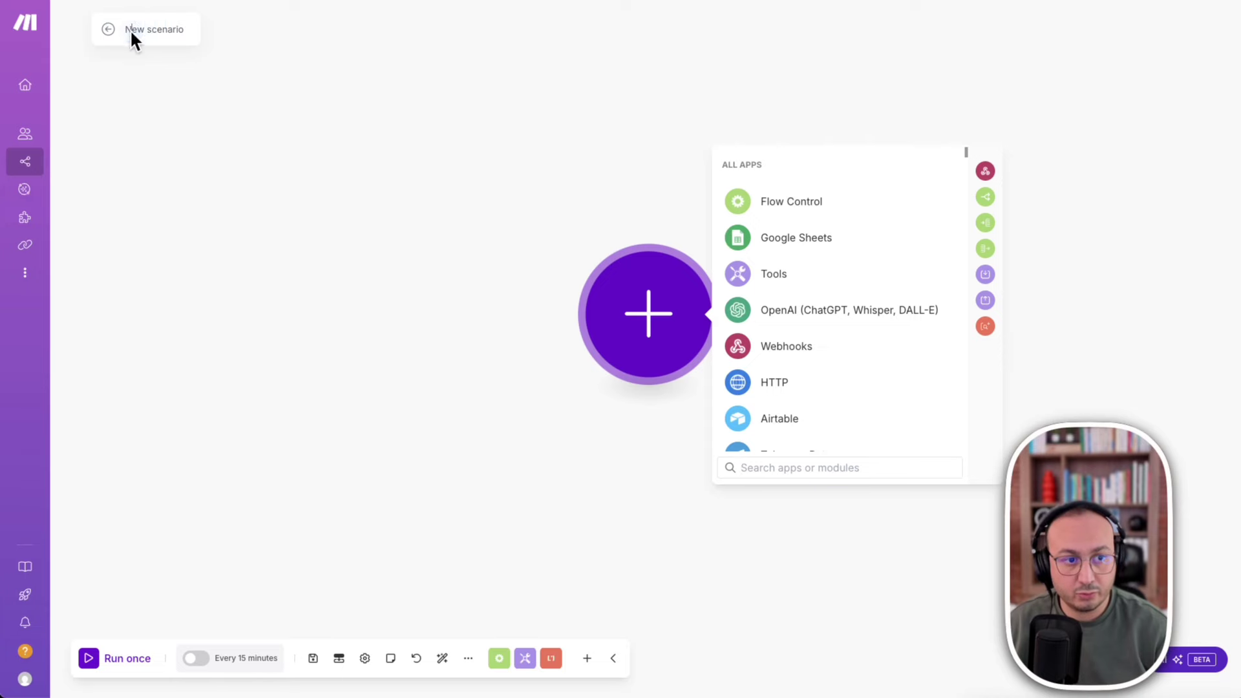
click(137, 30)
triple_click(137, 29)
text(Update Events)
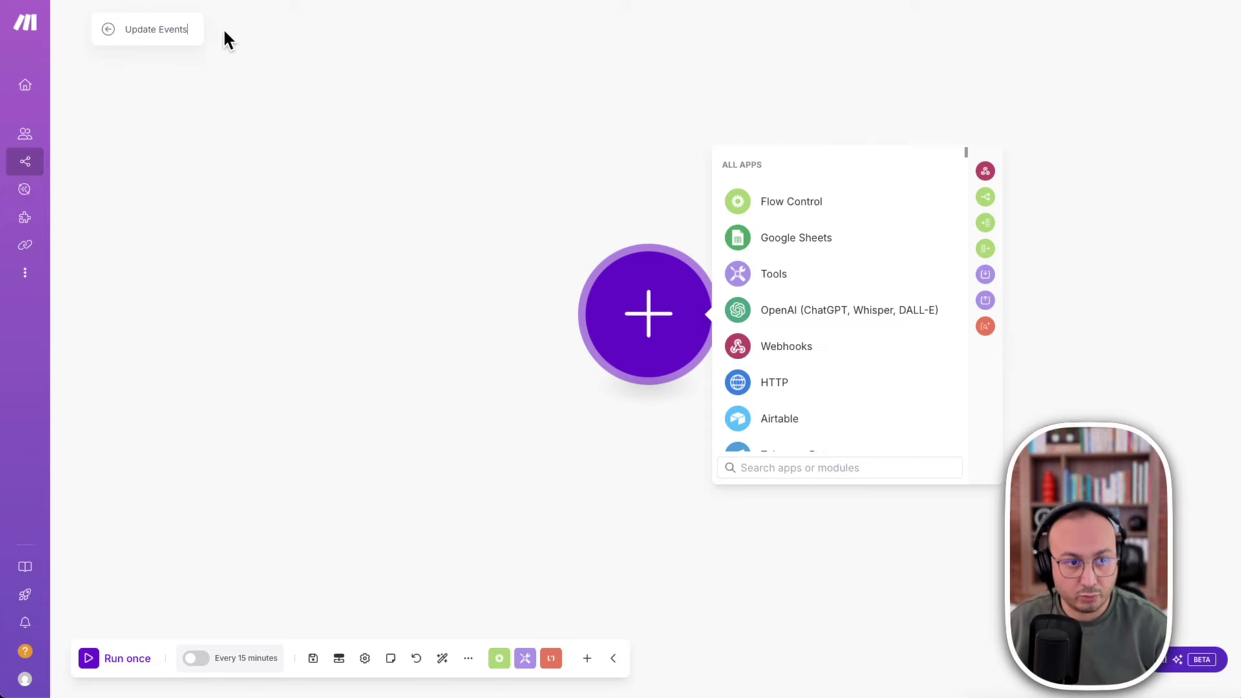
click(252, 30)
Add a Google Calendar Update an Event module as the first module of the Update Events scenario.
click(657, 320)
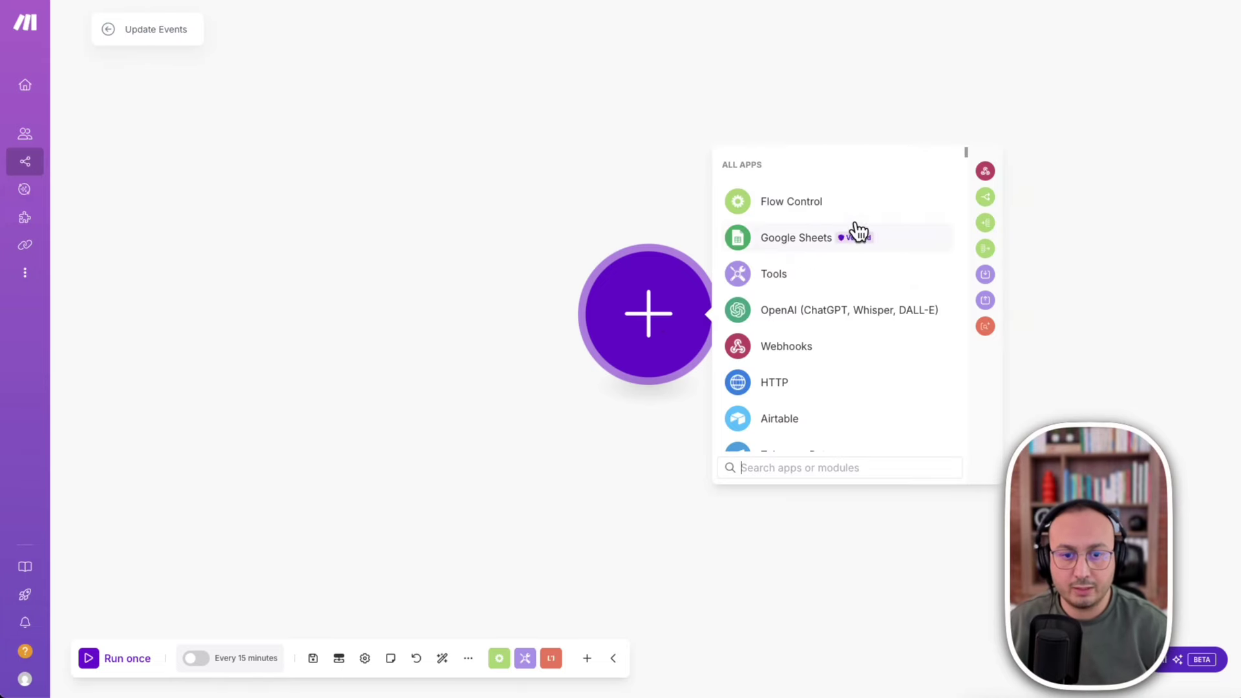
text(google )
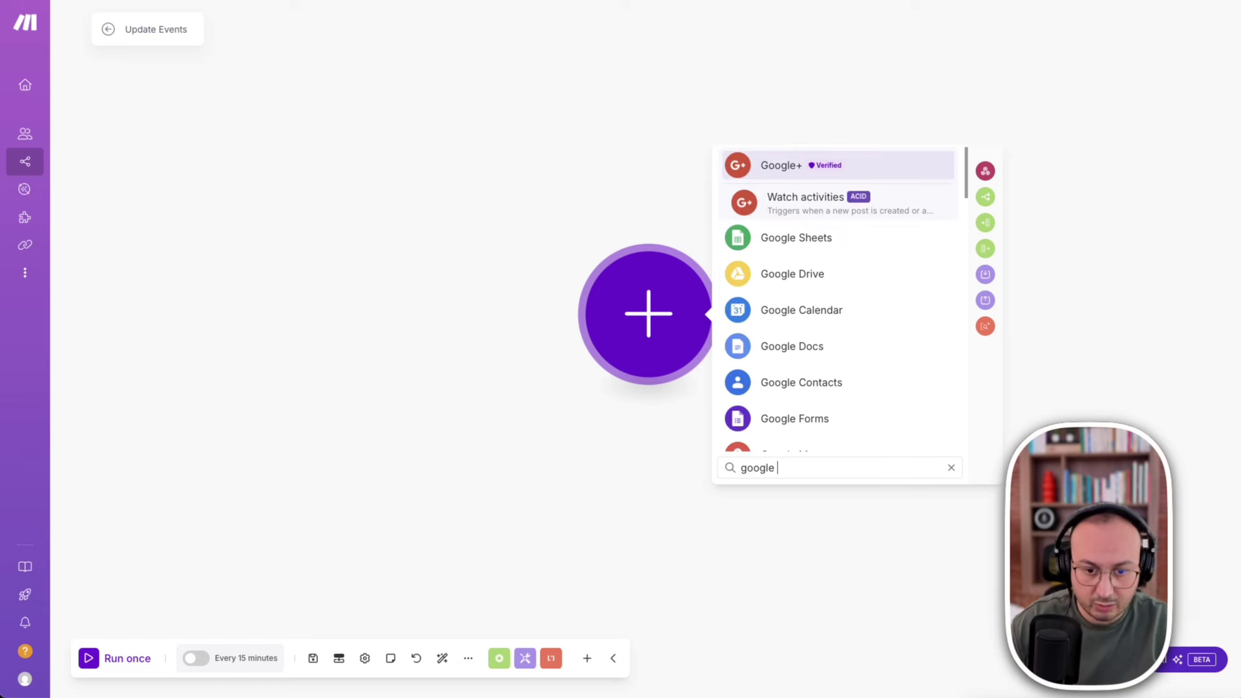
text(cal)
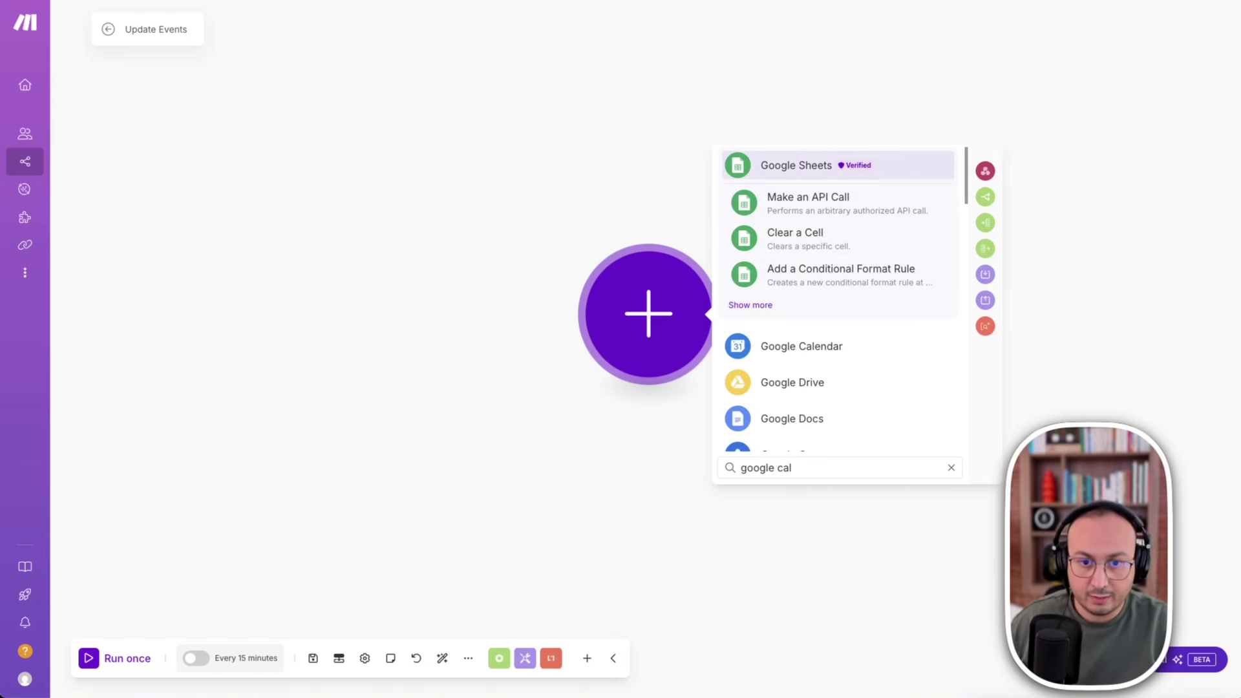
click(885, 352)
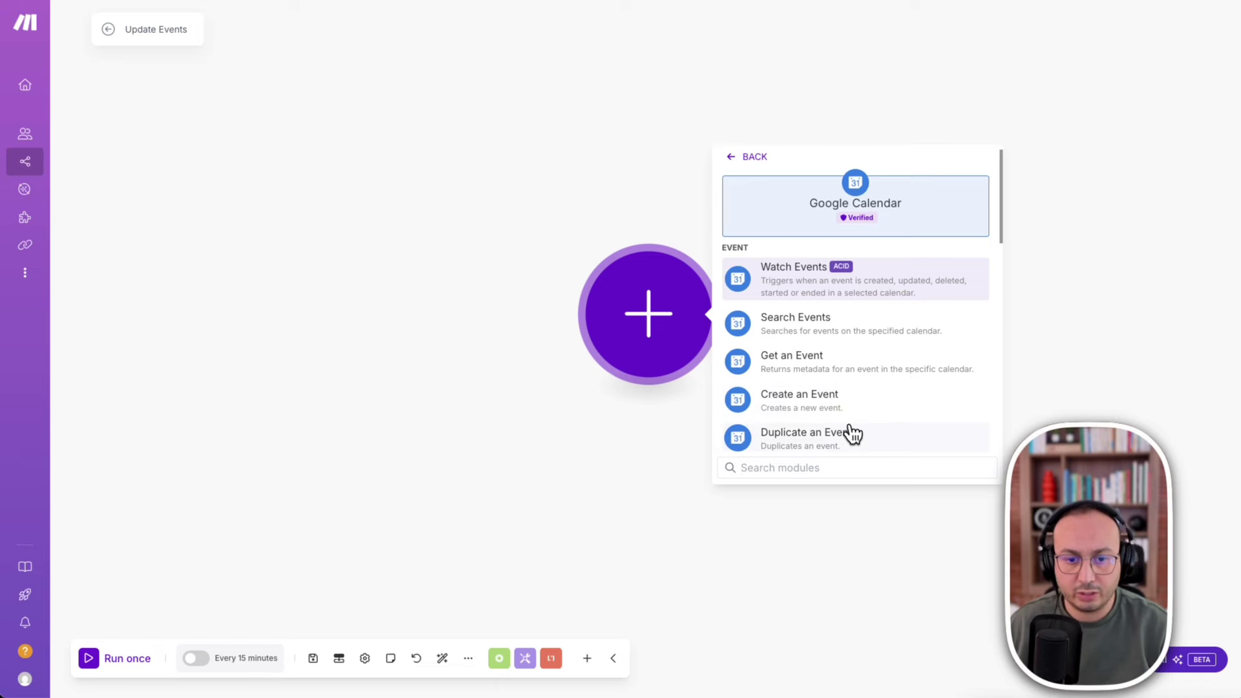
text(uo)
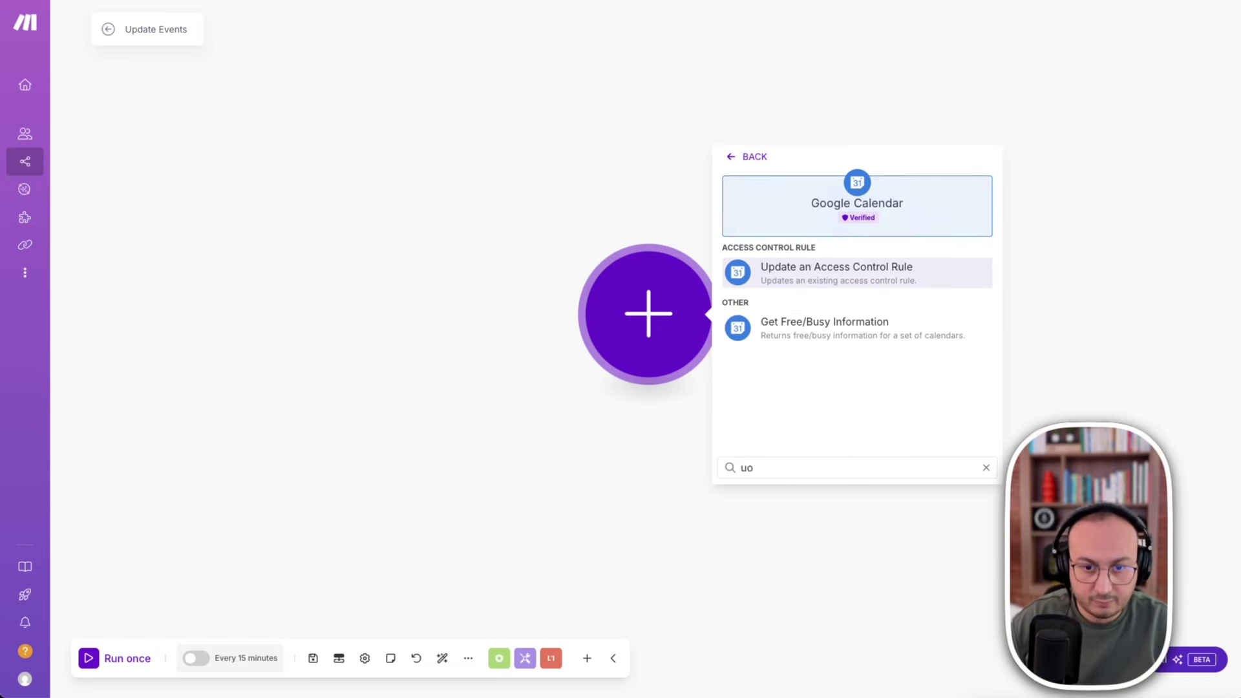
key(BackSpace)
text(p)
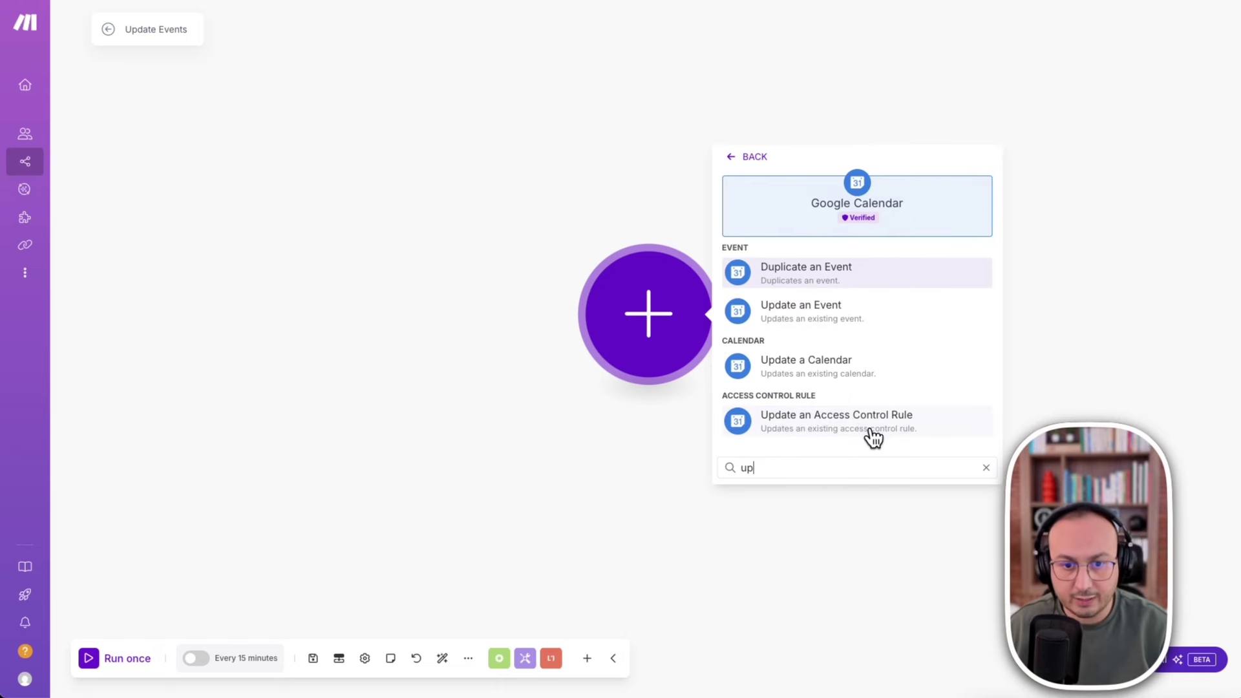
click(835, 315)
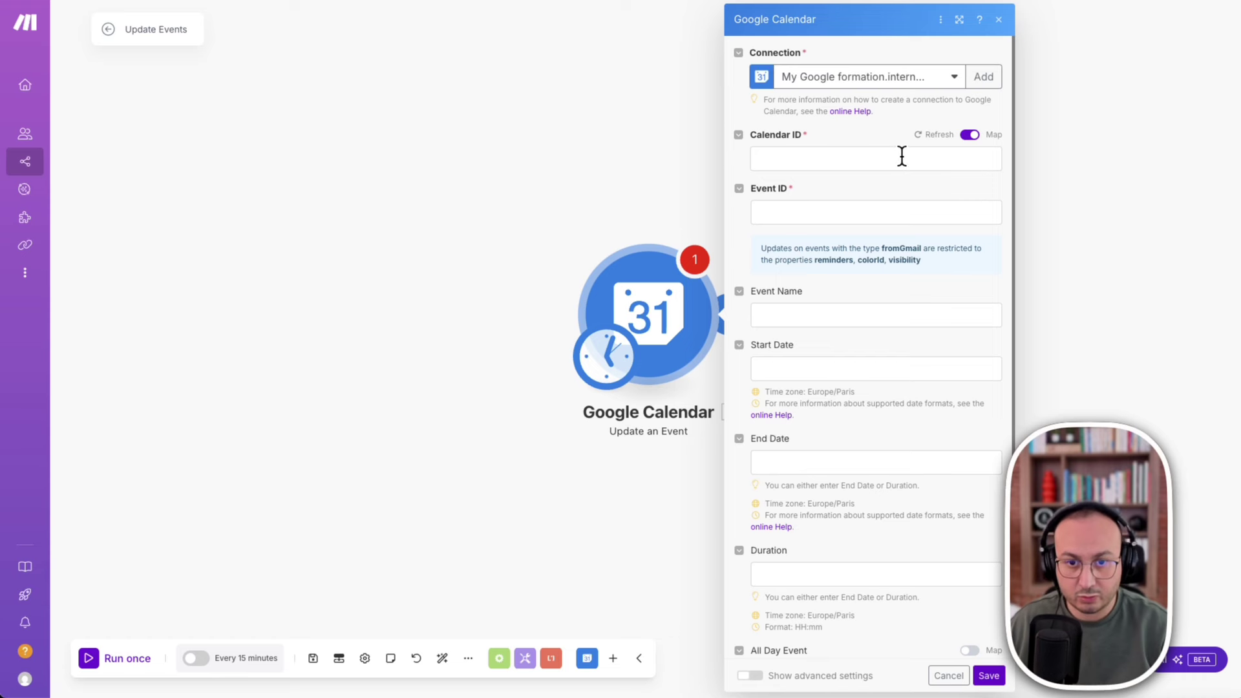
Select the account's primary calendar from the unmapped Calendar ID list, show the advanced settings, and check the available Event ID choices.
click(969, 136)
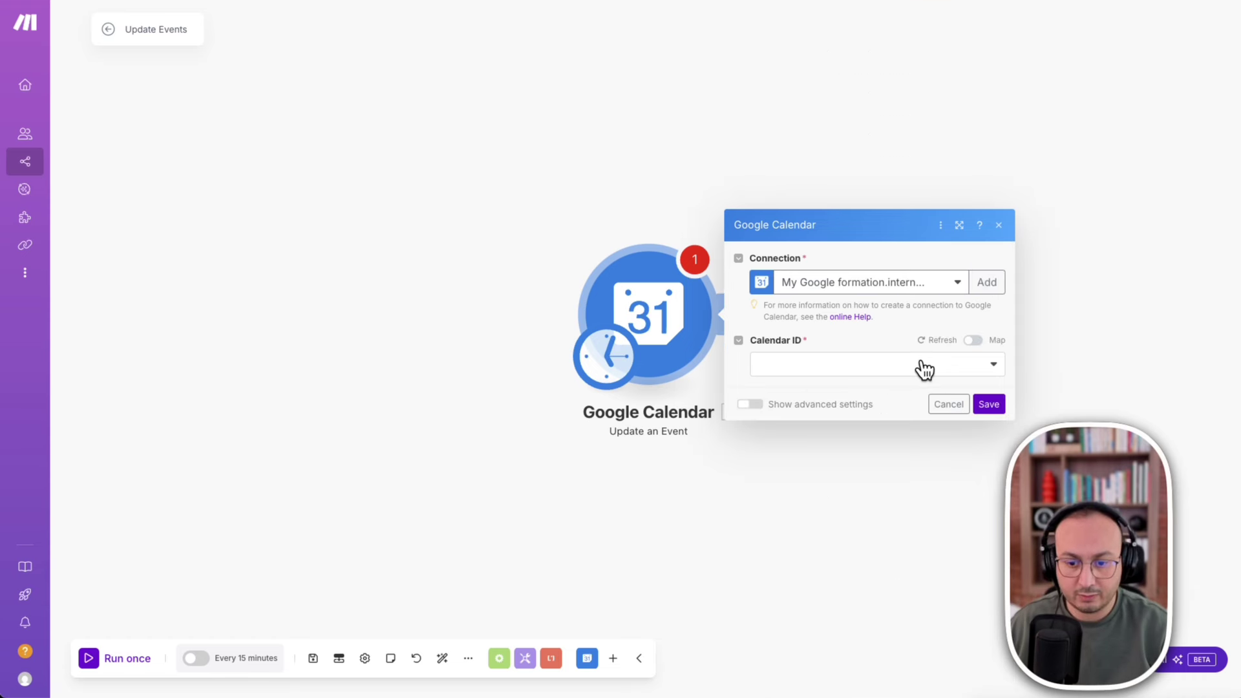
click(919, 372)
click(767, 408)
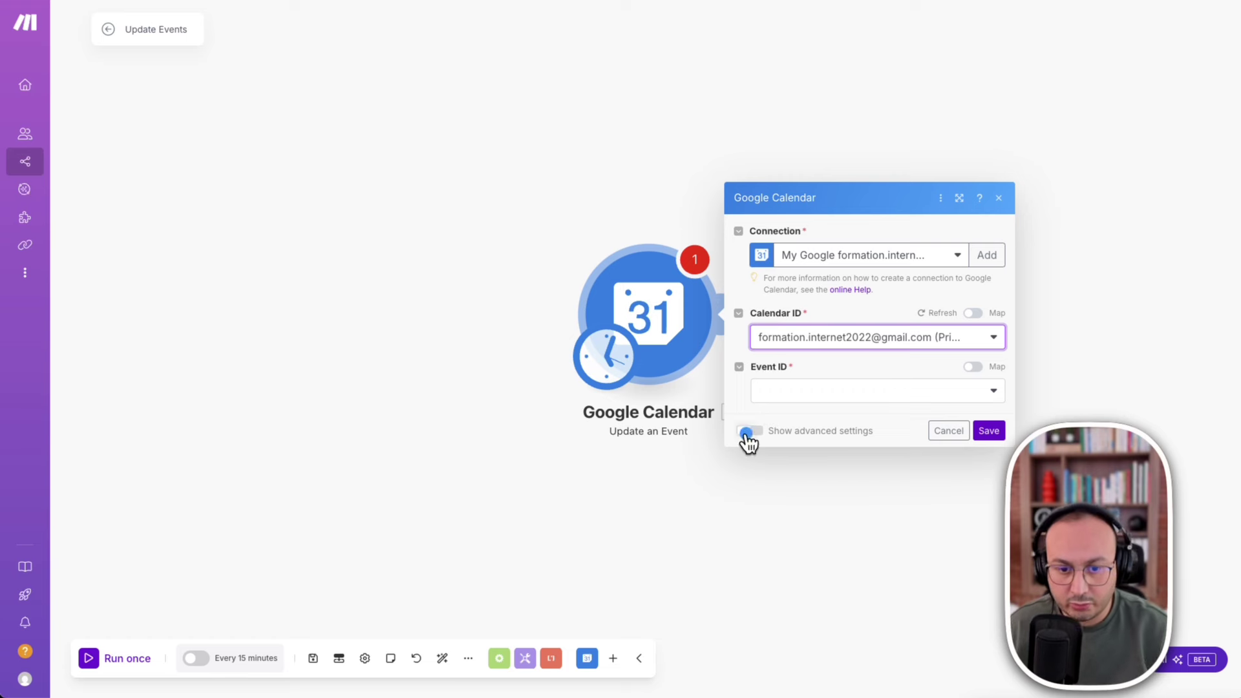
click(747, 432)
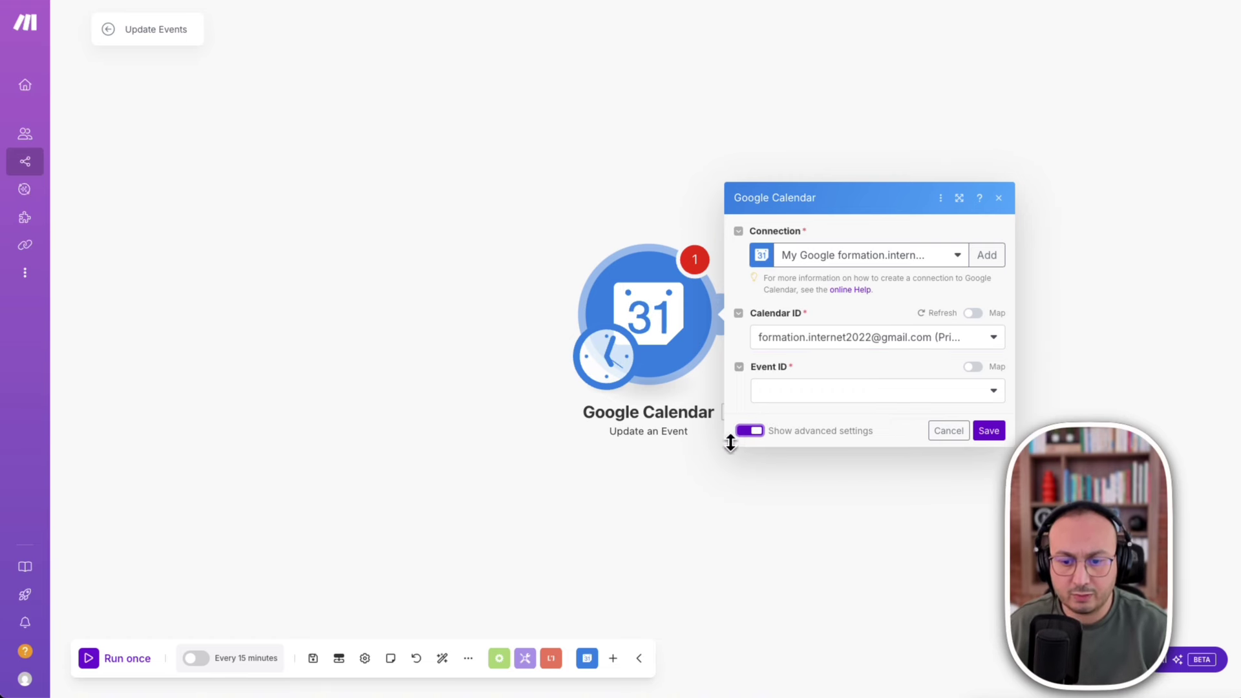
click(983, 392)
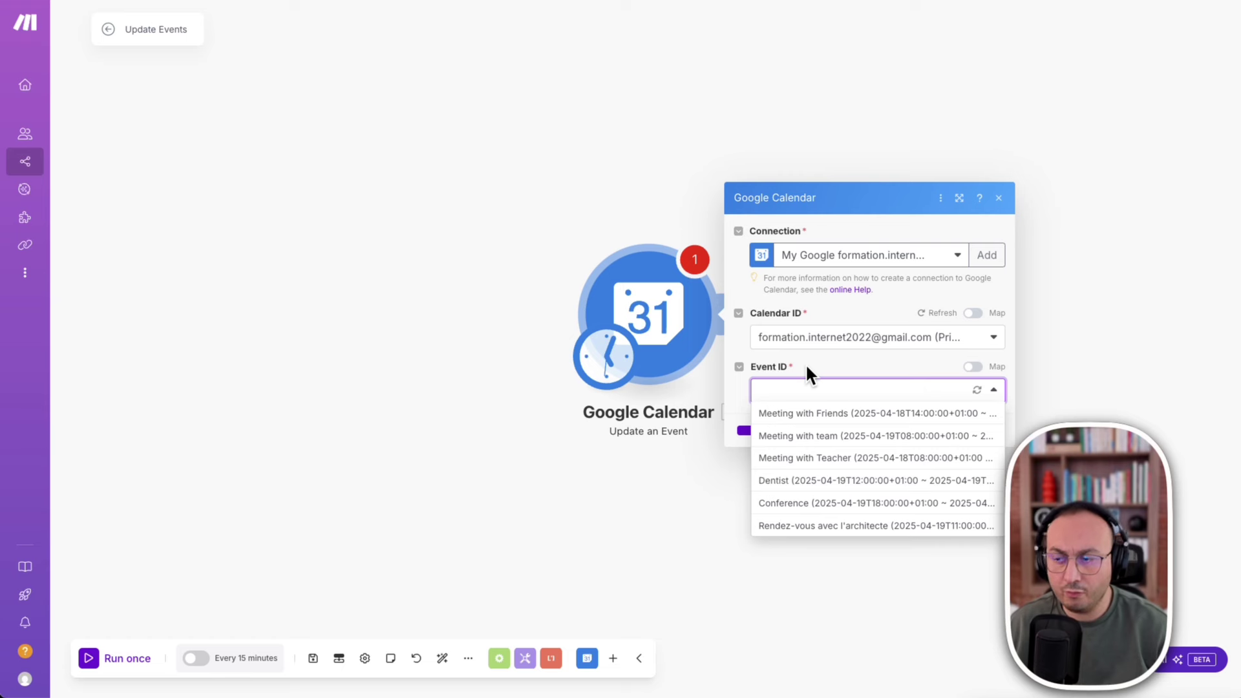
click(816, 339)
click(838, 302)
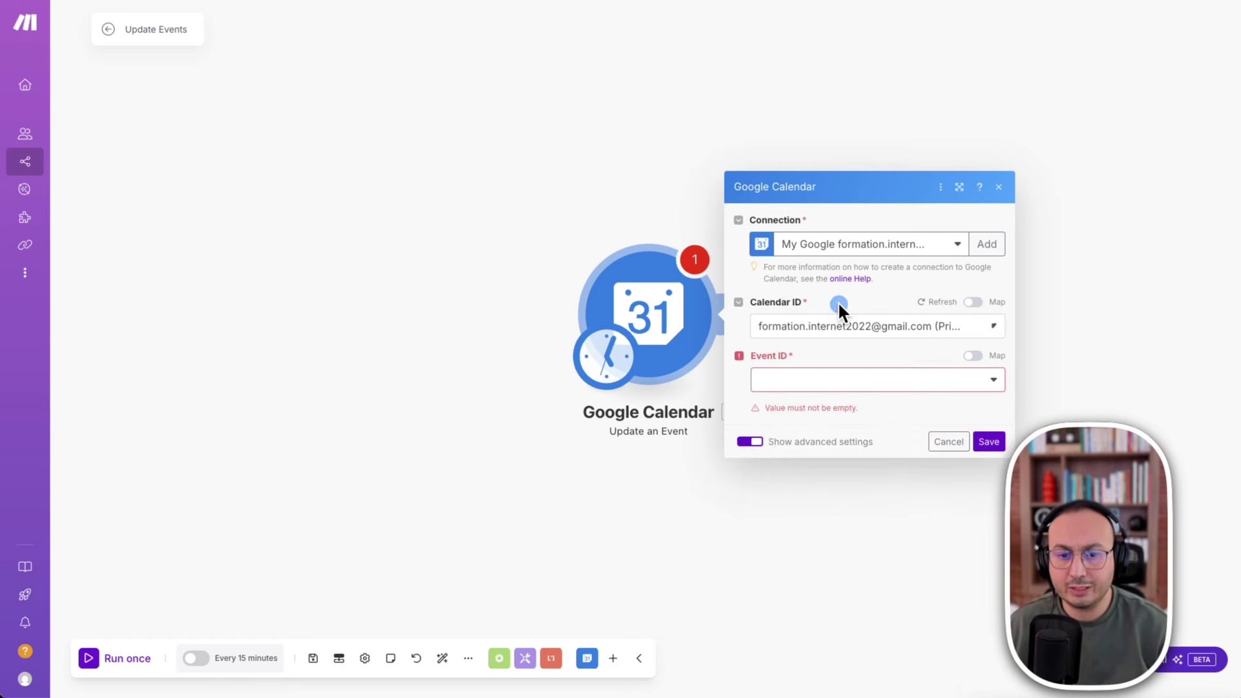
Define and save a required text scenario input event_id with the description "This is the ID of the event".
click(336, 656)
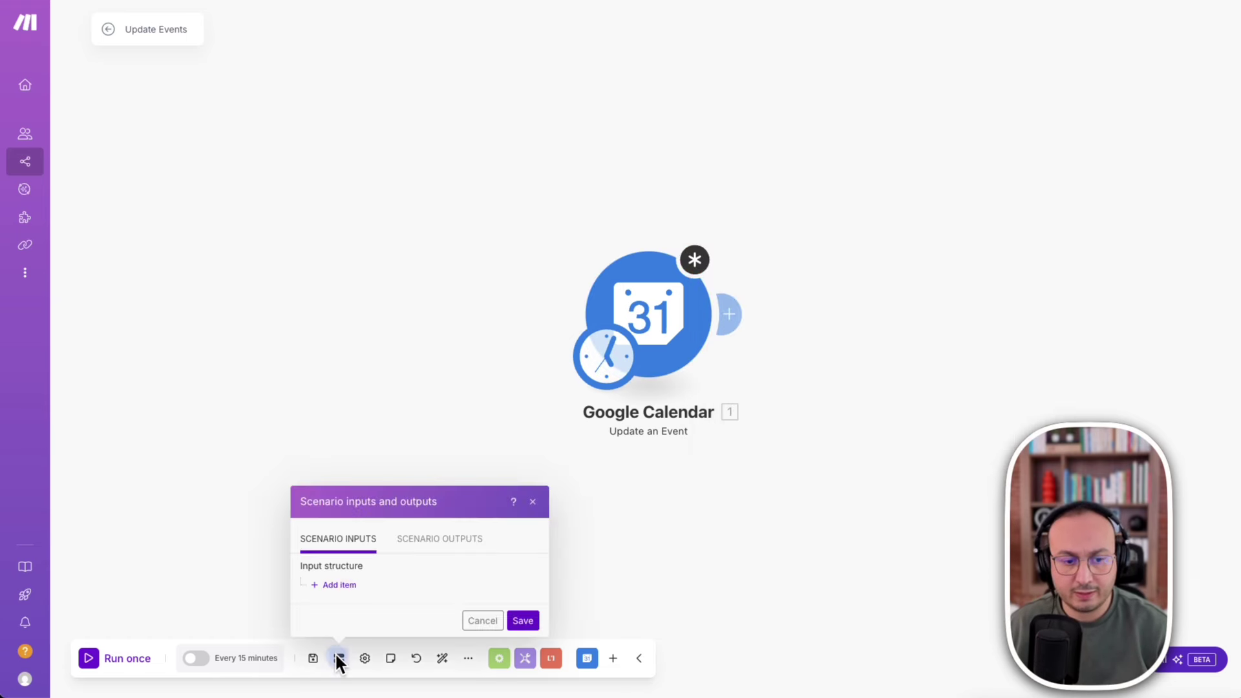
click(337, 583)
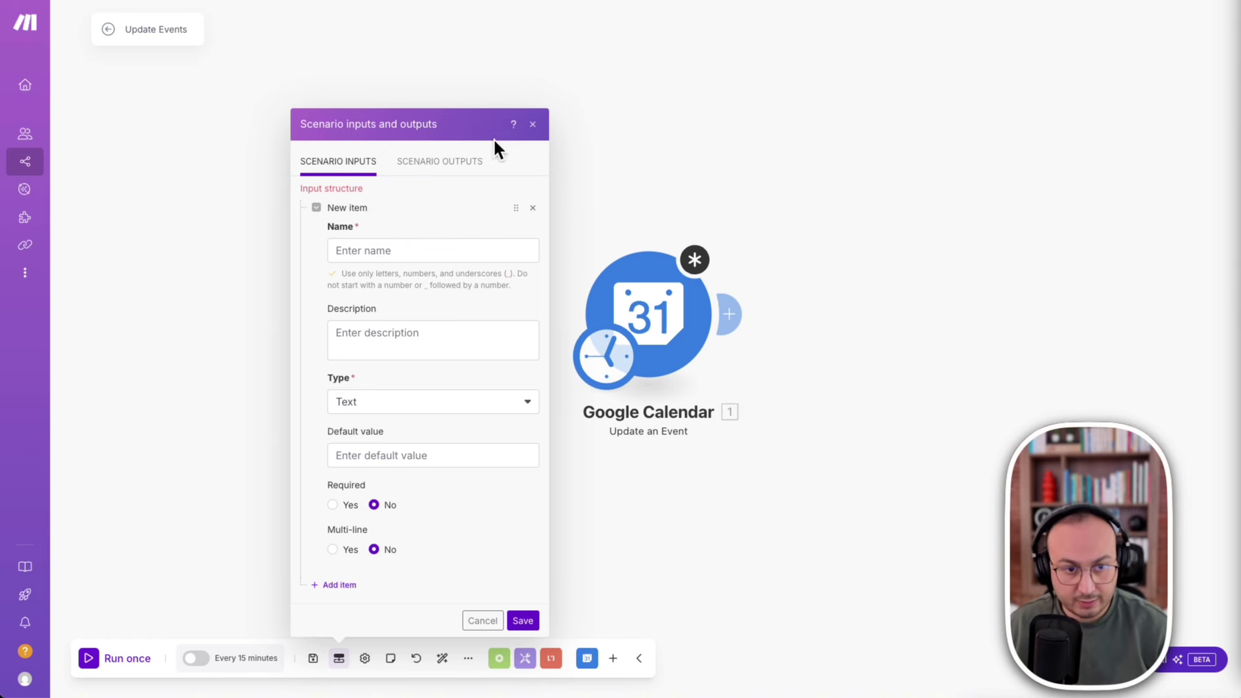
click(377, 251)
text(event_id)
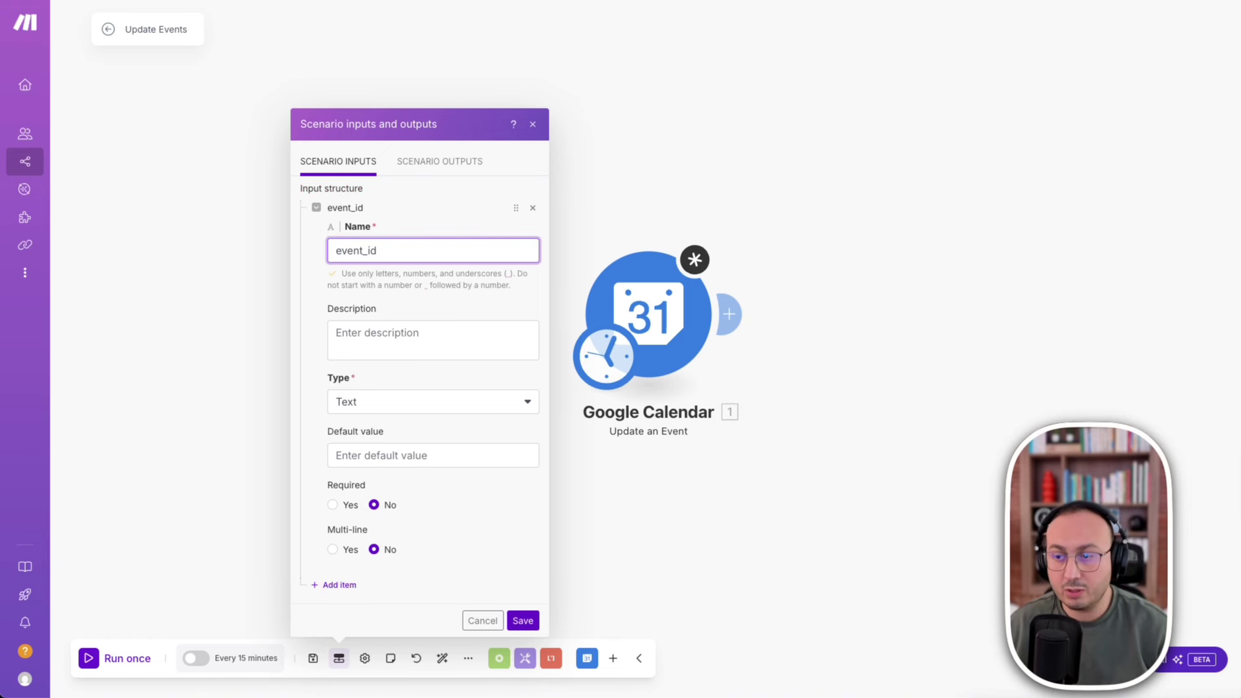
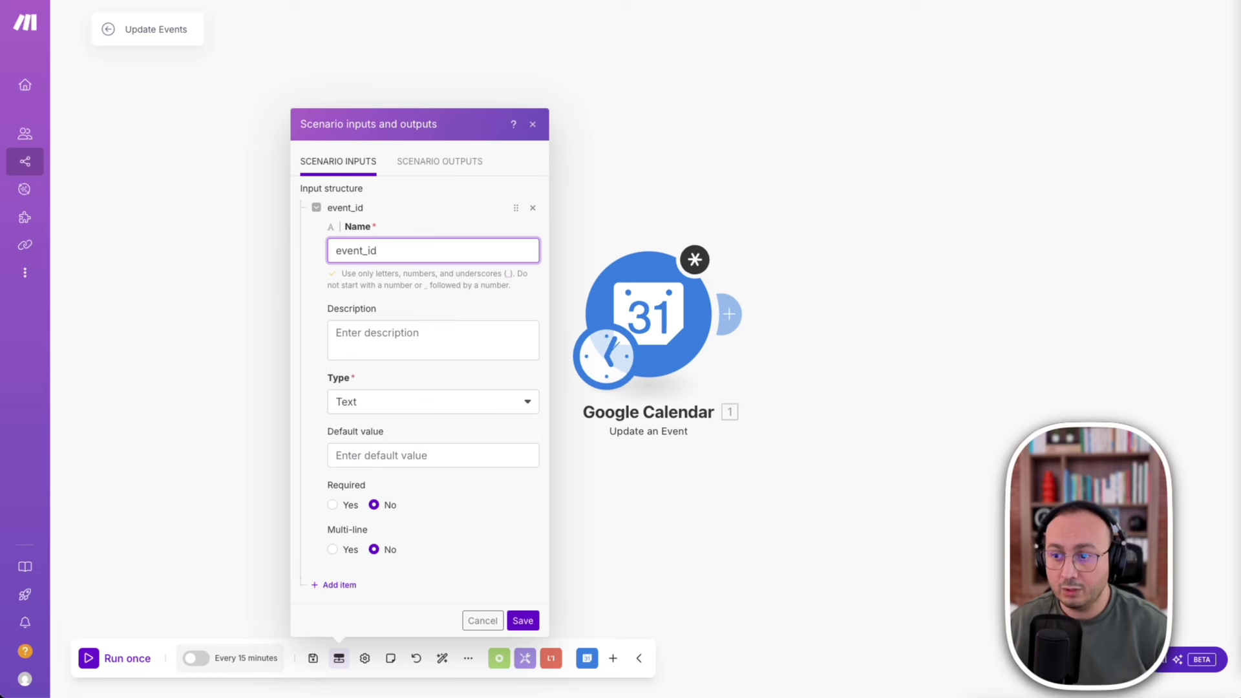
click(419, 352)
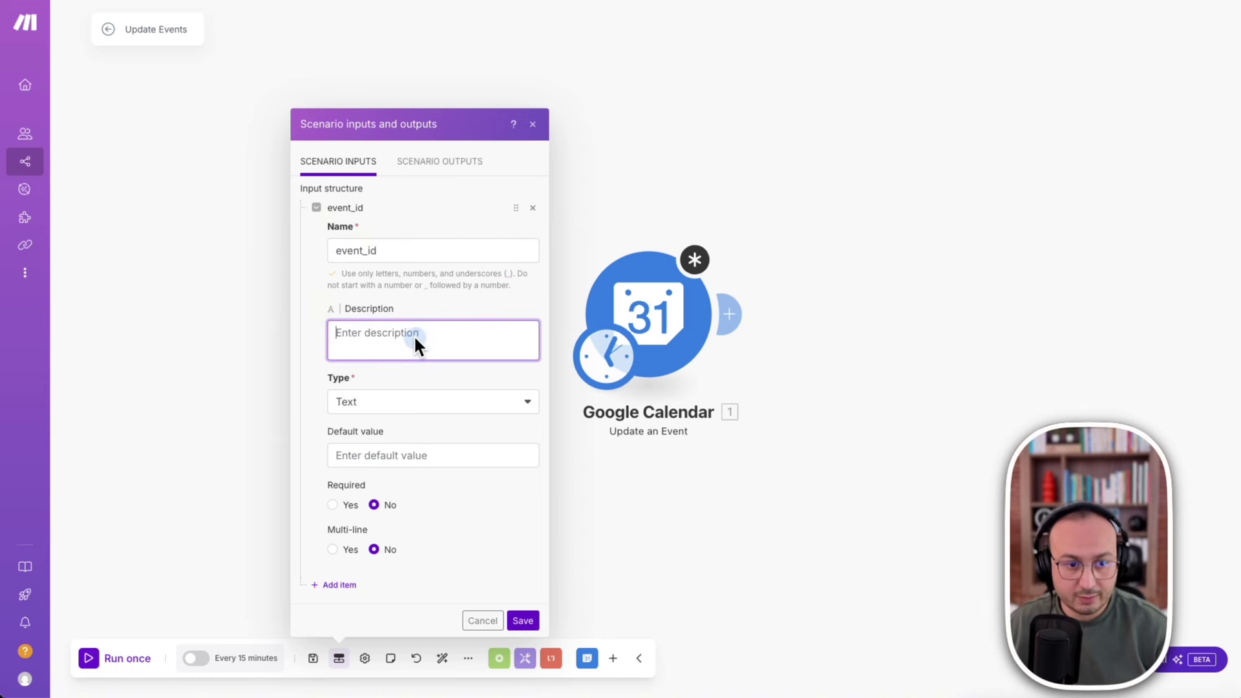
text(This is the ID of the event)
click(333, 505)
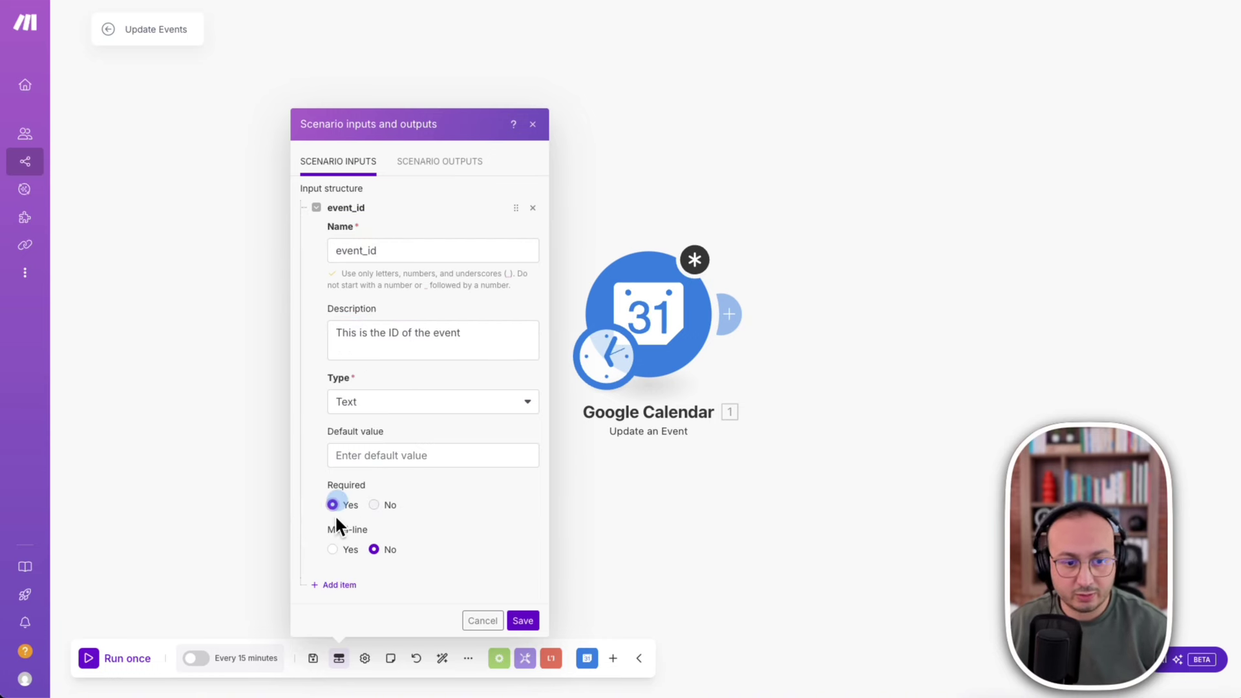
click(523, 620)
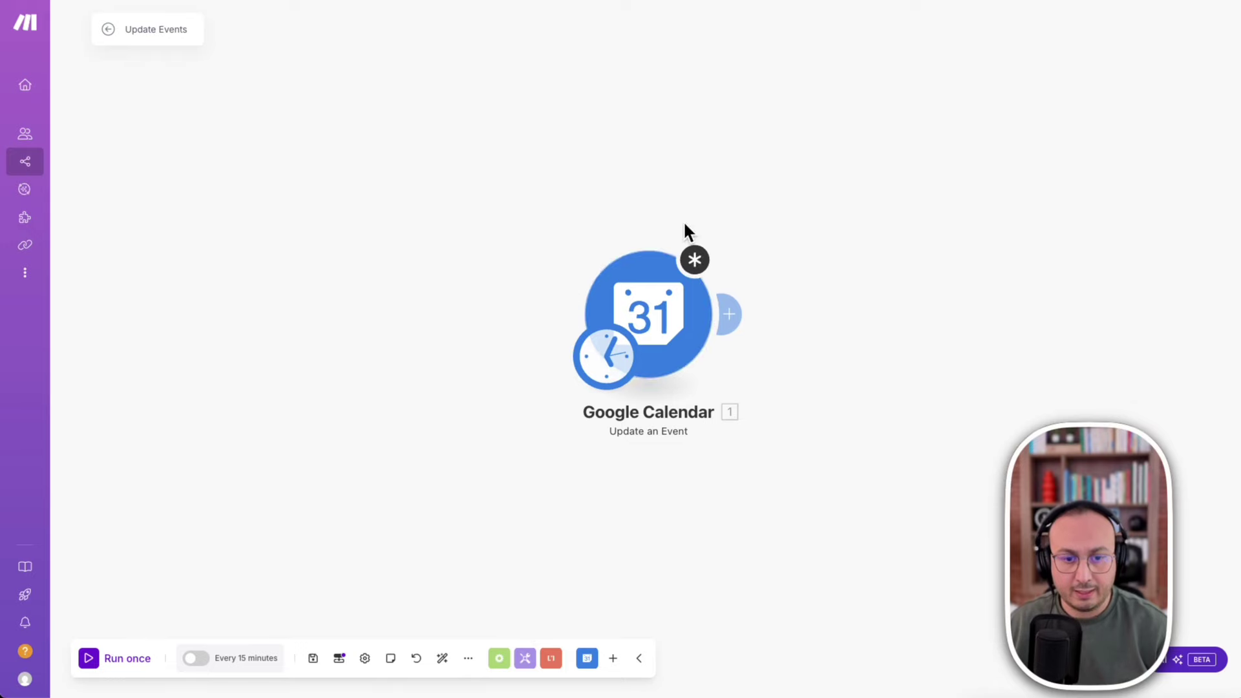
Reopen the scenario inputs and add a second input item named event_name.
click(666, 285)
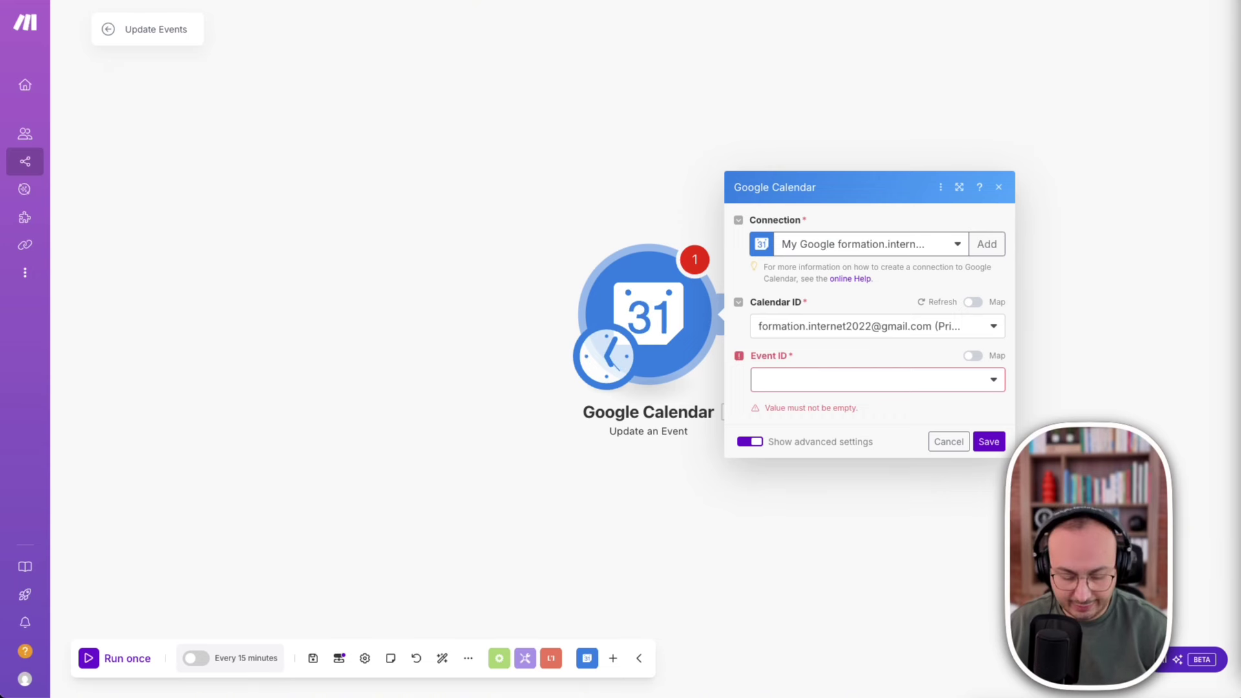
click(362, 659)
click(333, 660)
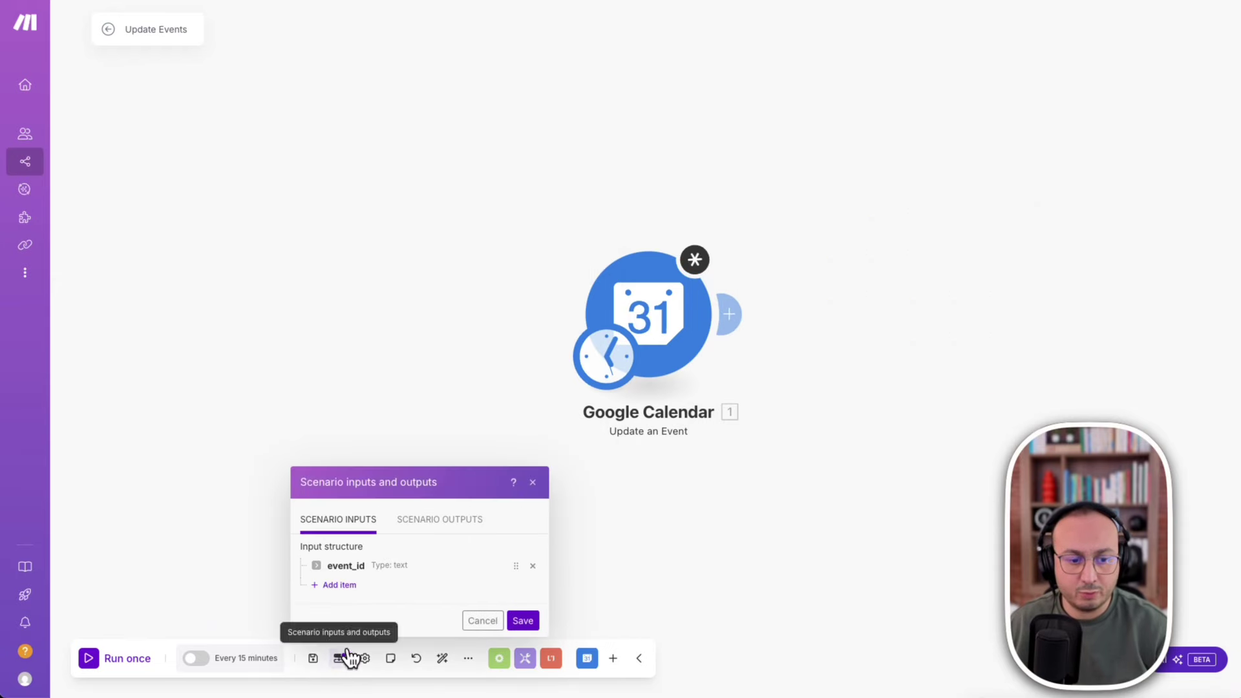
click(335, 585)
click(362, 251)
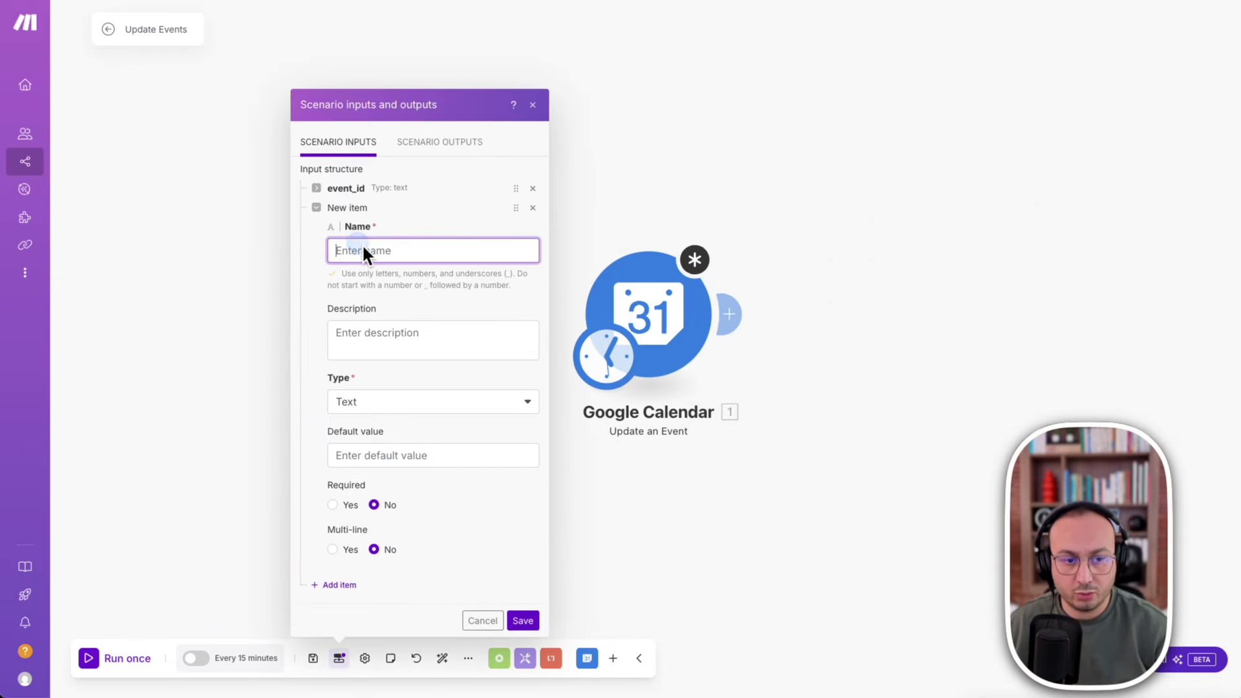
text(event_name)
key(super+Tab)
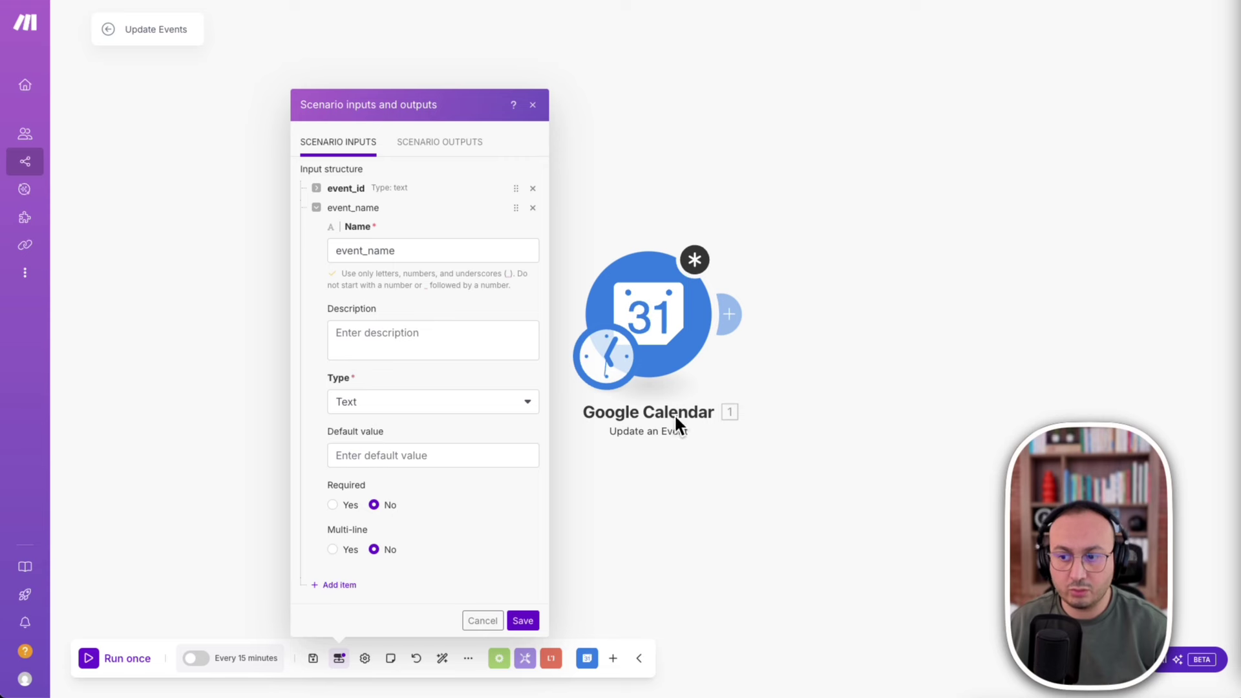
click(410, 343)
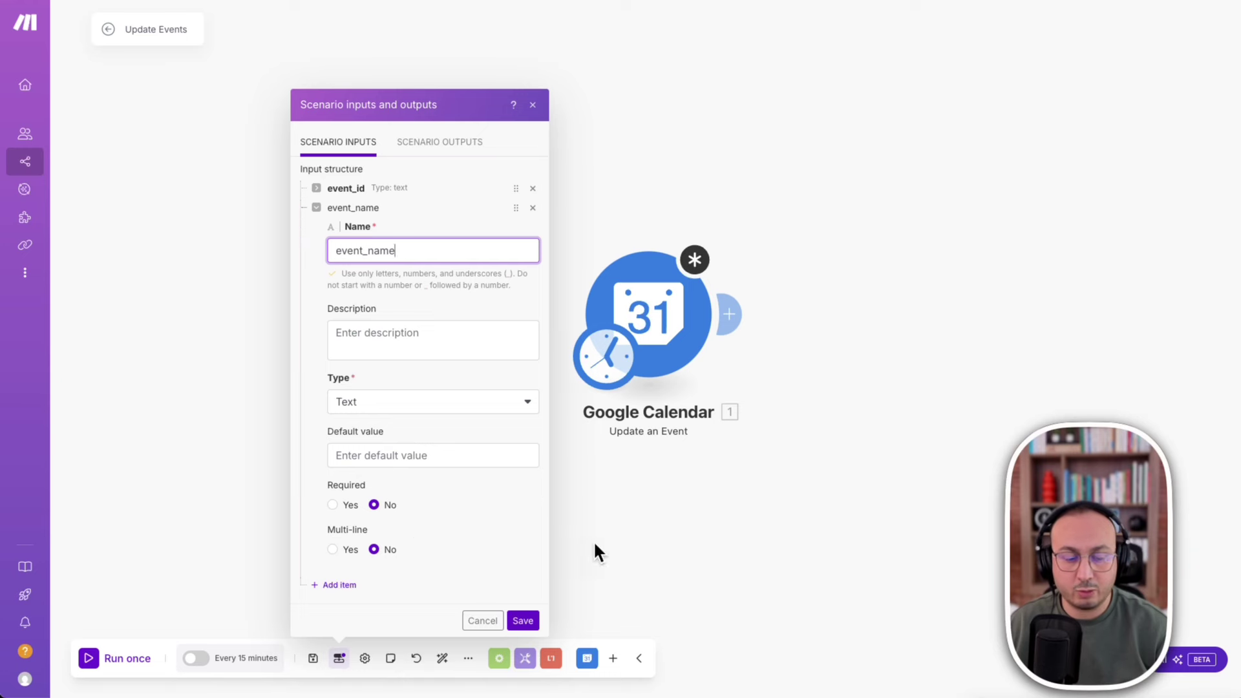
Append another blank input item and set the description of event_name to "event name".
click(340, 584)
scroll(460, 371, down, 5)
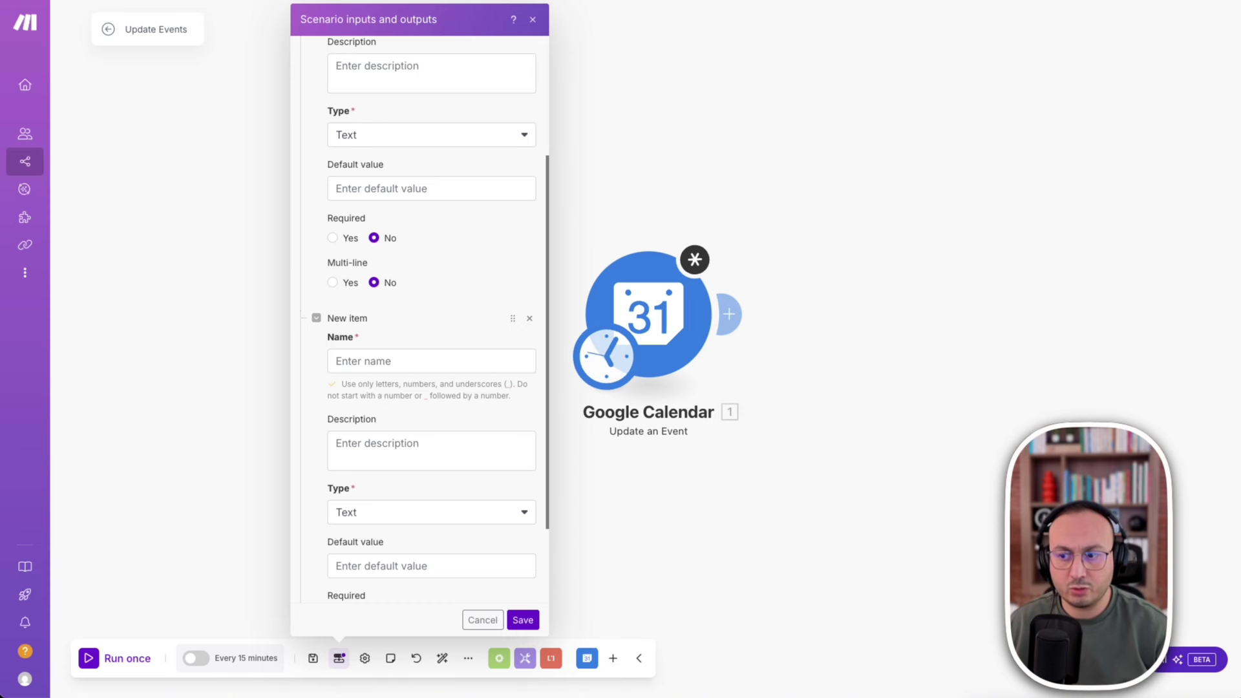
click(413, 85)
text(event_name)
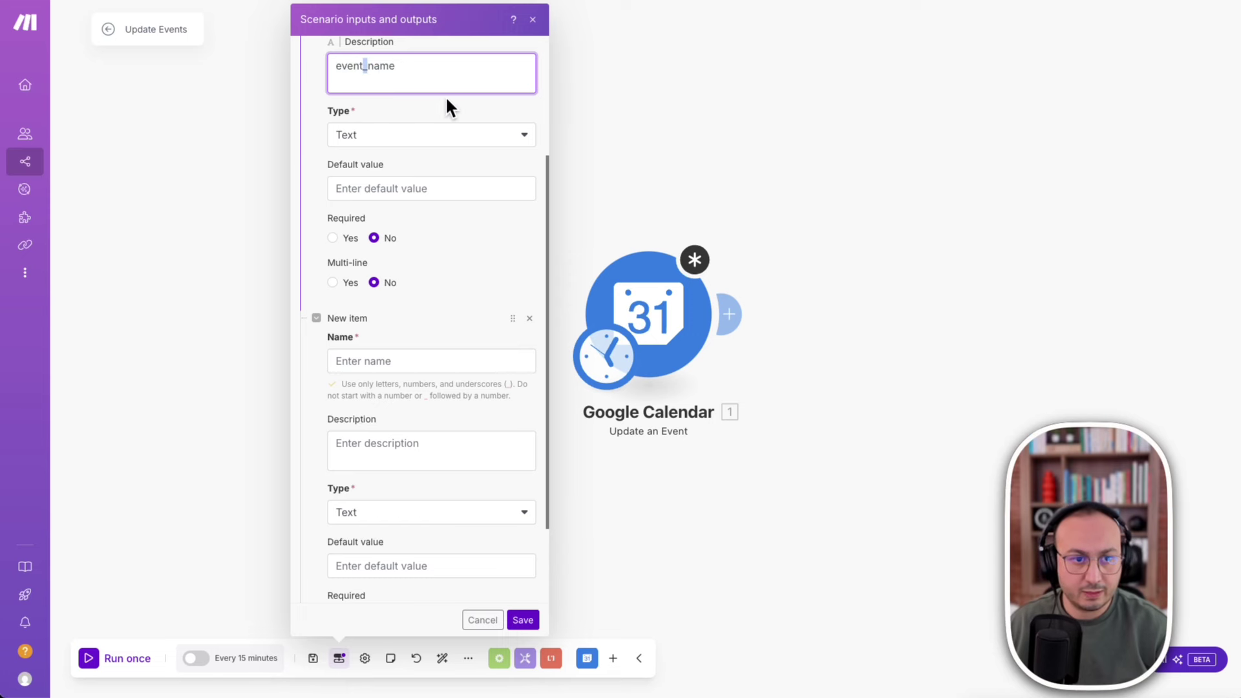
key(BackSpace)
key(super+Tab)
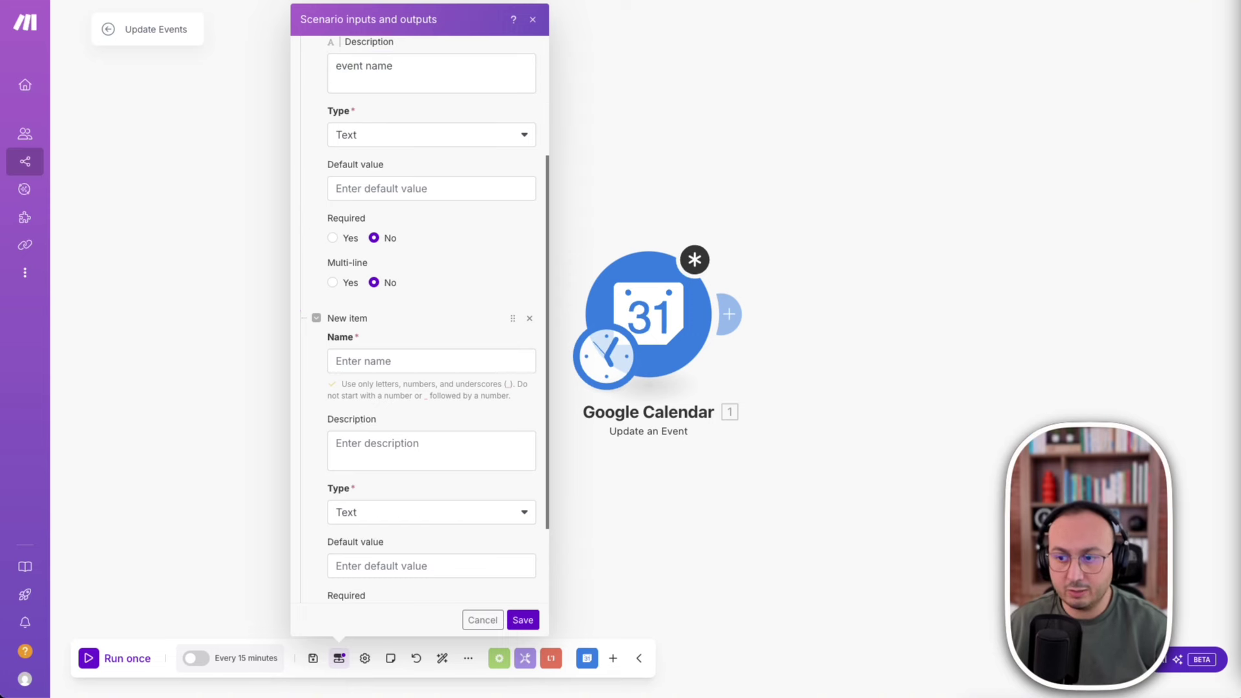
Name the blank input item event_description and describe it as "event description".
click(388, 359)
text(event_description)
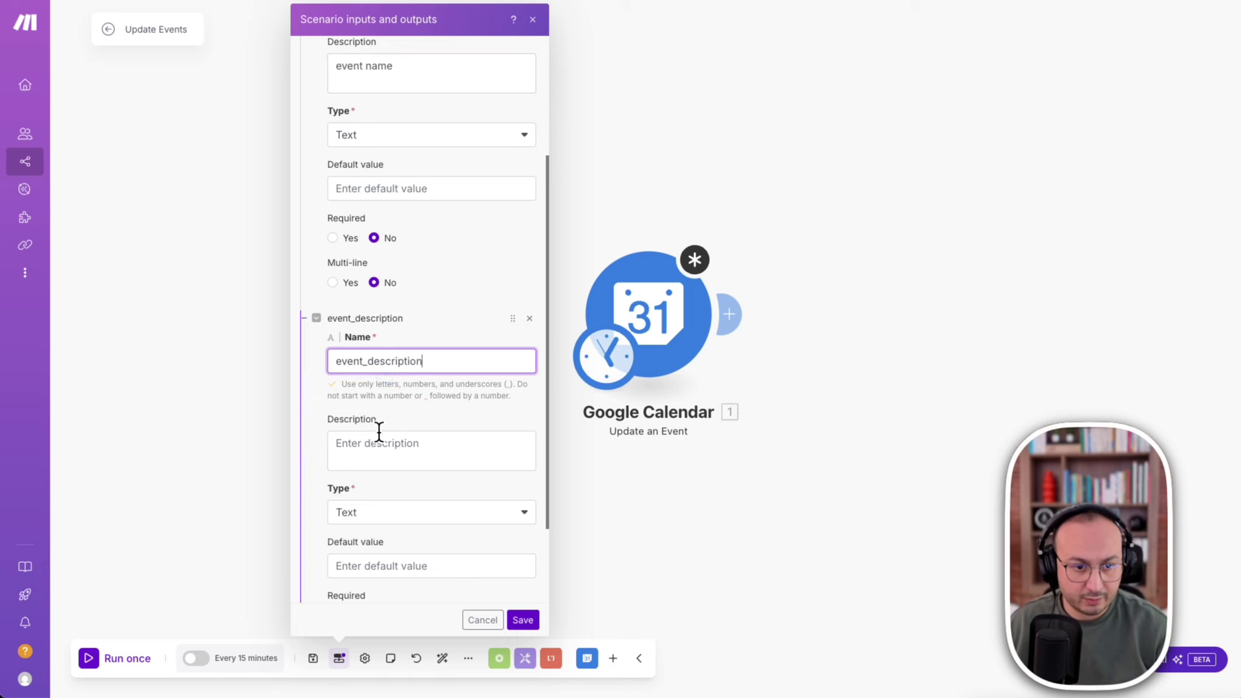
click(373, 450)
text(event_description)
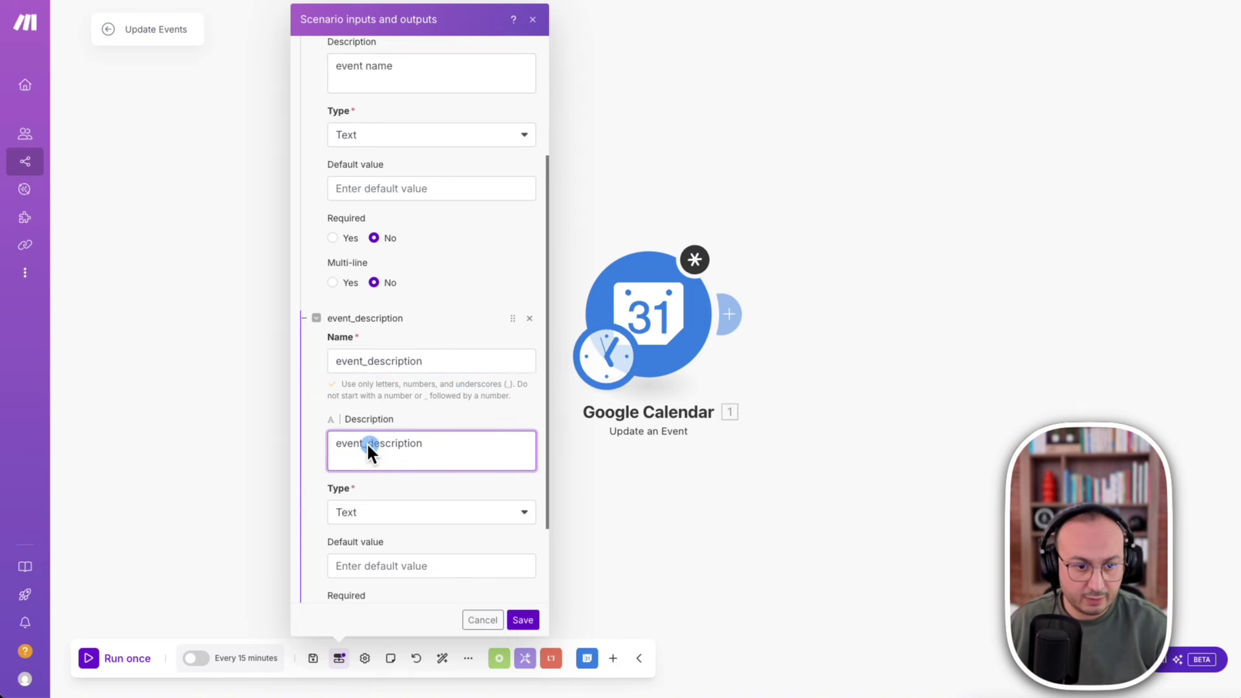
click(365, 444)
key(BackSpace)
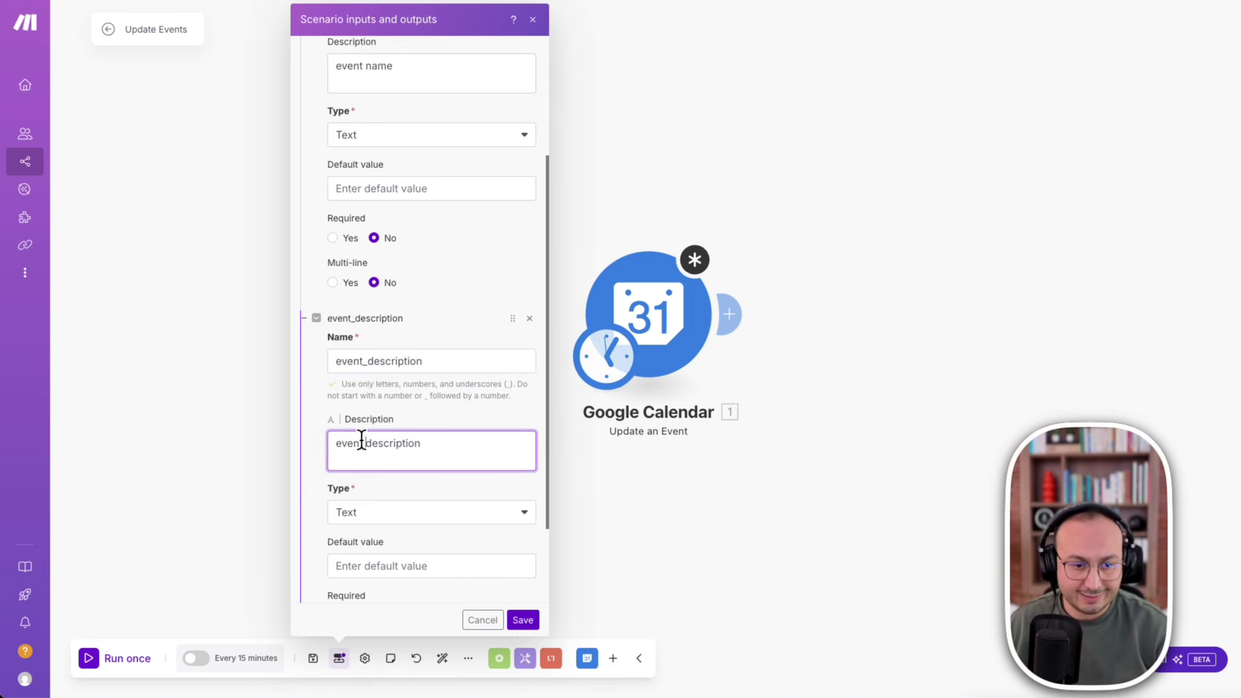
scroll(411, 348, down, 3)
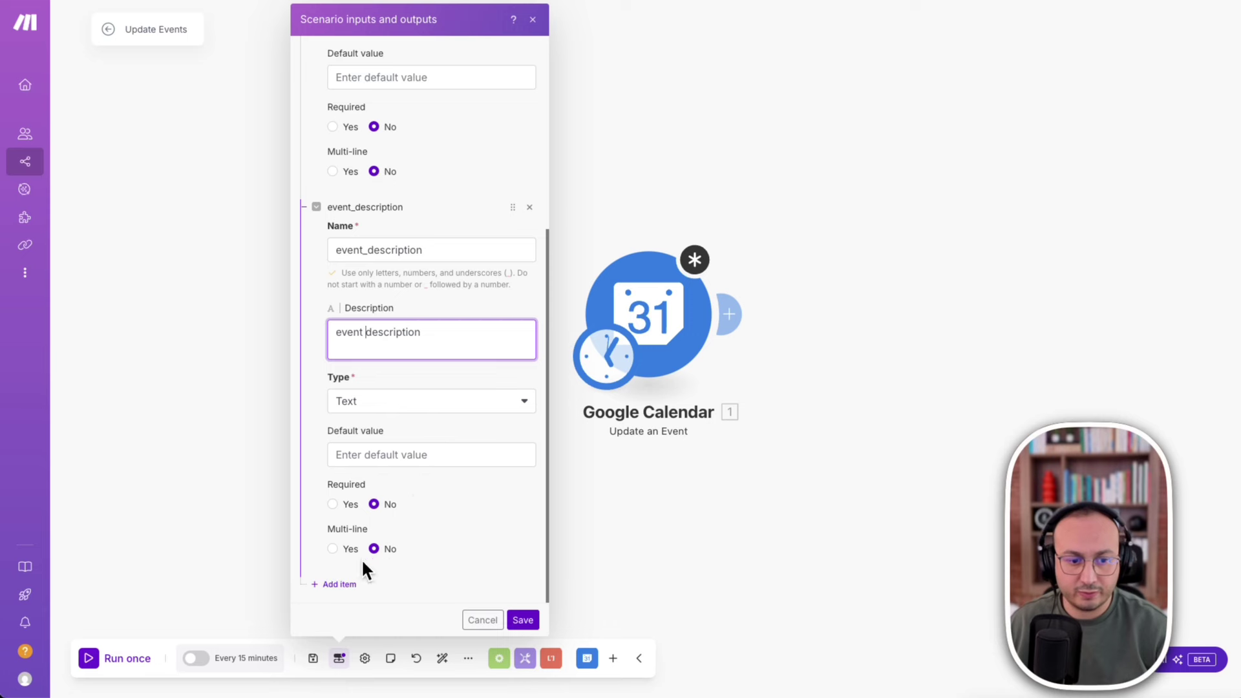
Add a scenario input named event_start with the description "This is the start time of the event".
click(334, 584)
scroll(451, 421, down, 5)
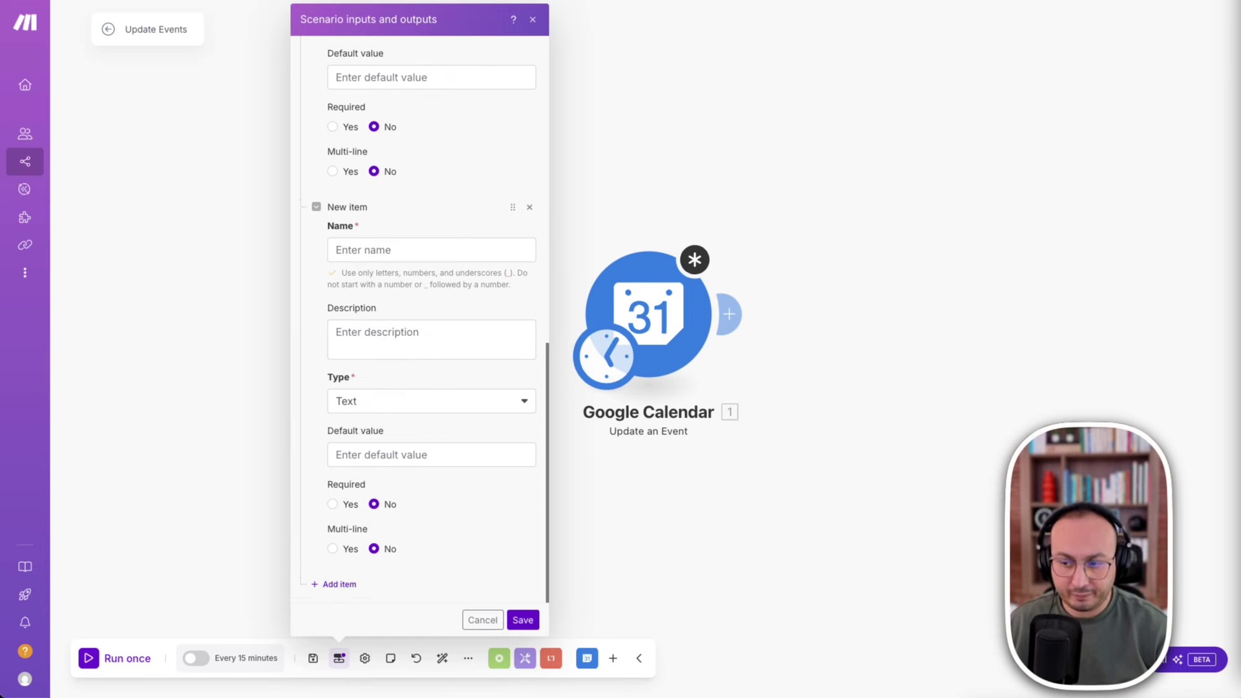
click(420, 250)
text(event_start)
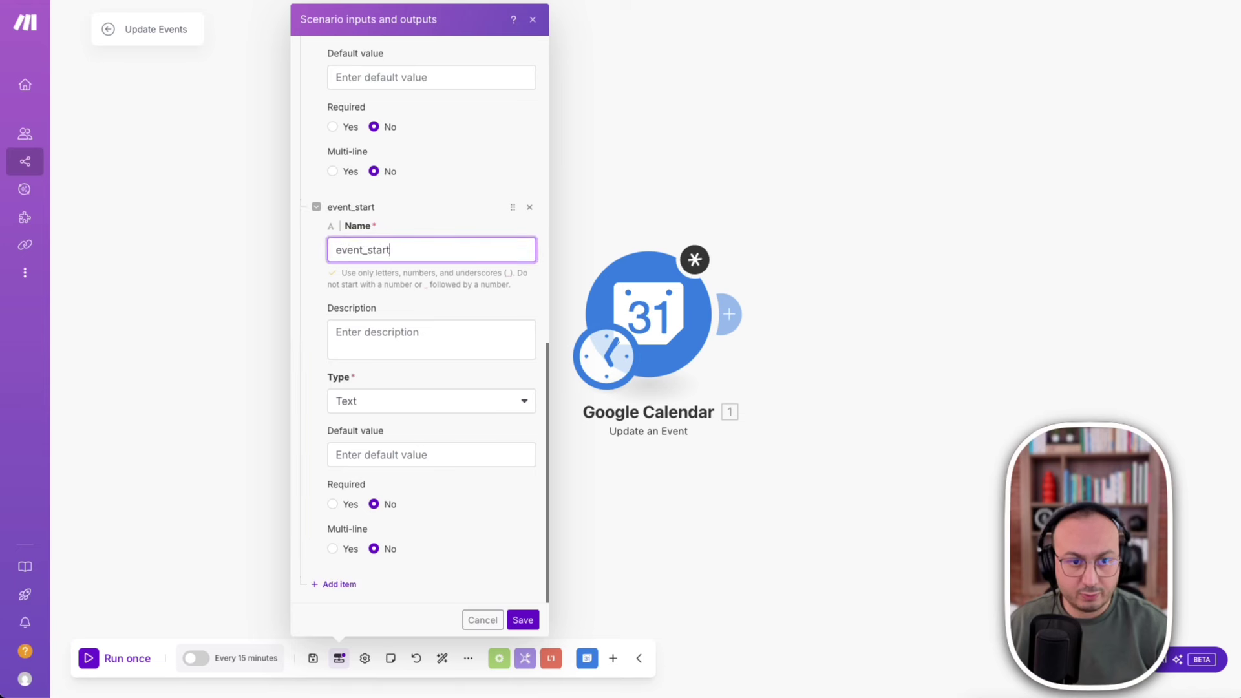
key(ctrl+Right)
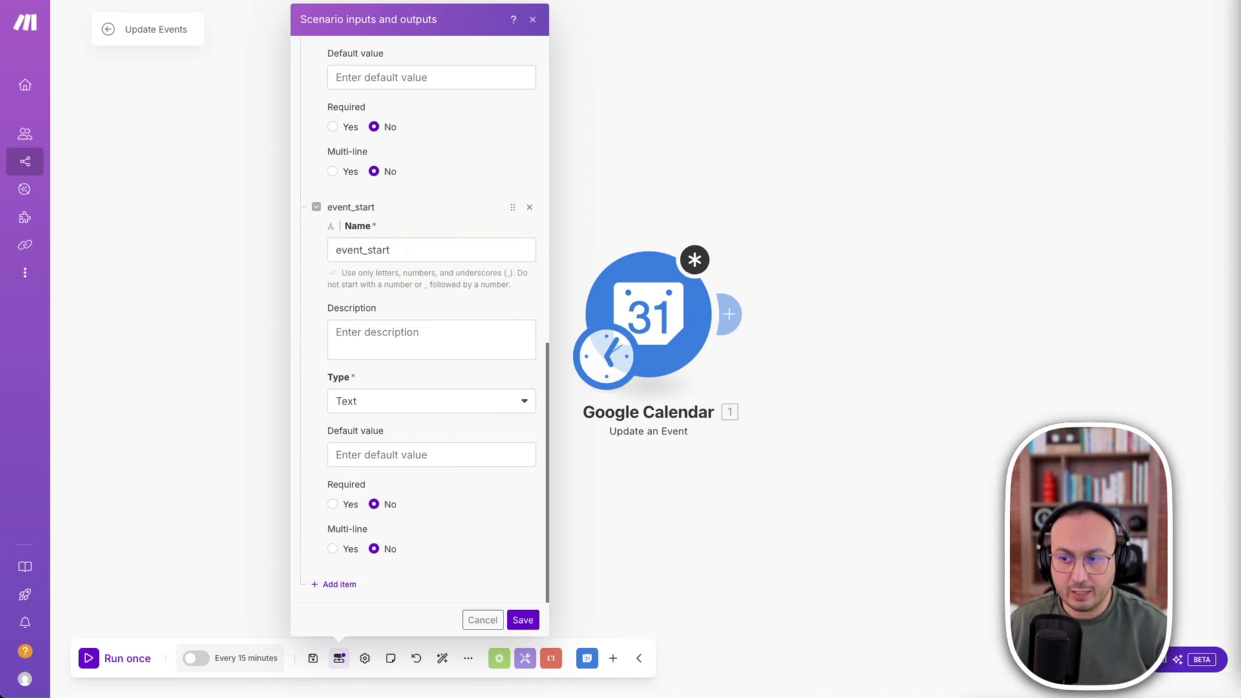
click(388, 334)
text(This is the start time of the event)
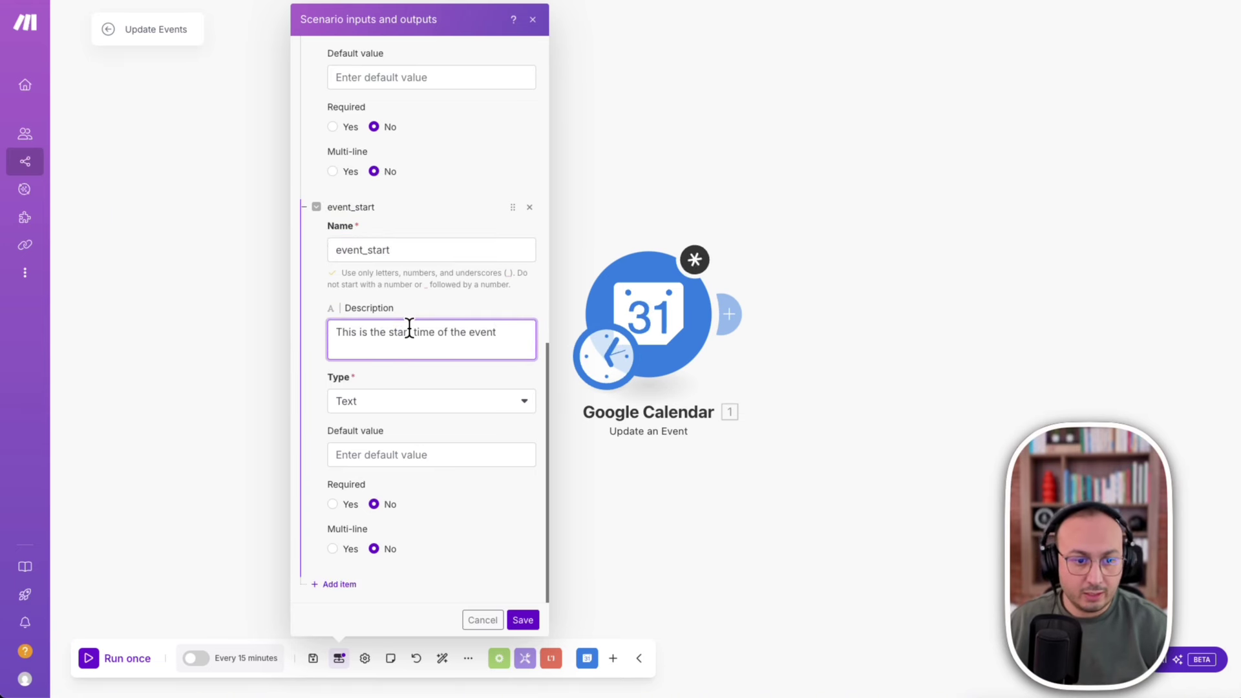
Add a scenario input named event_end with the description "This is the end time of the event".
click(337, 583)
scroll(432, 443, down, 6)
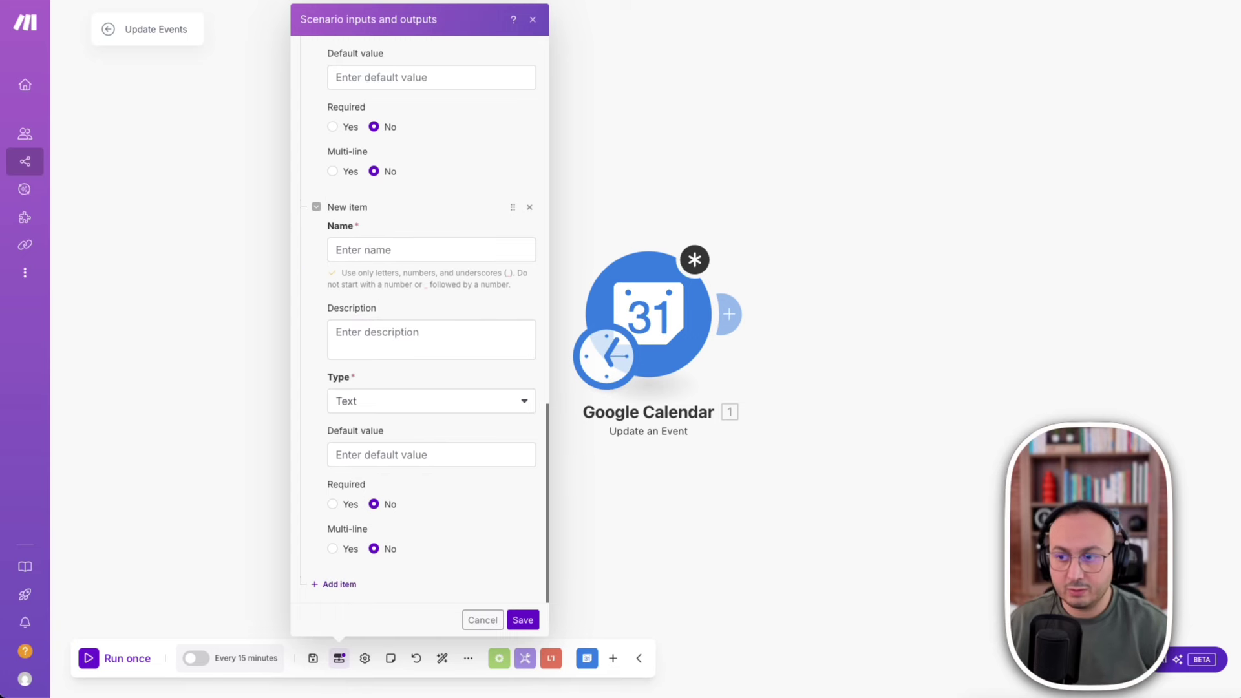
key(super+Tab)
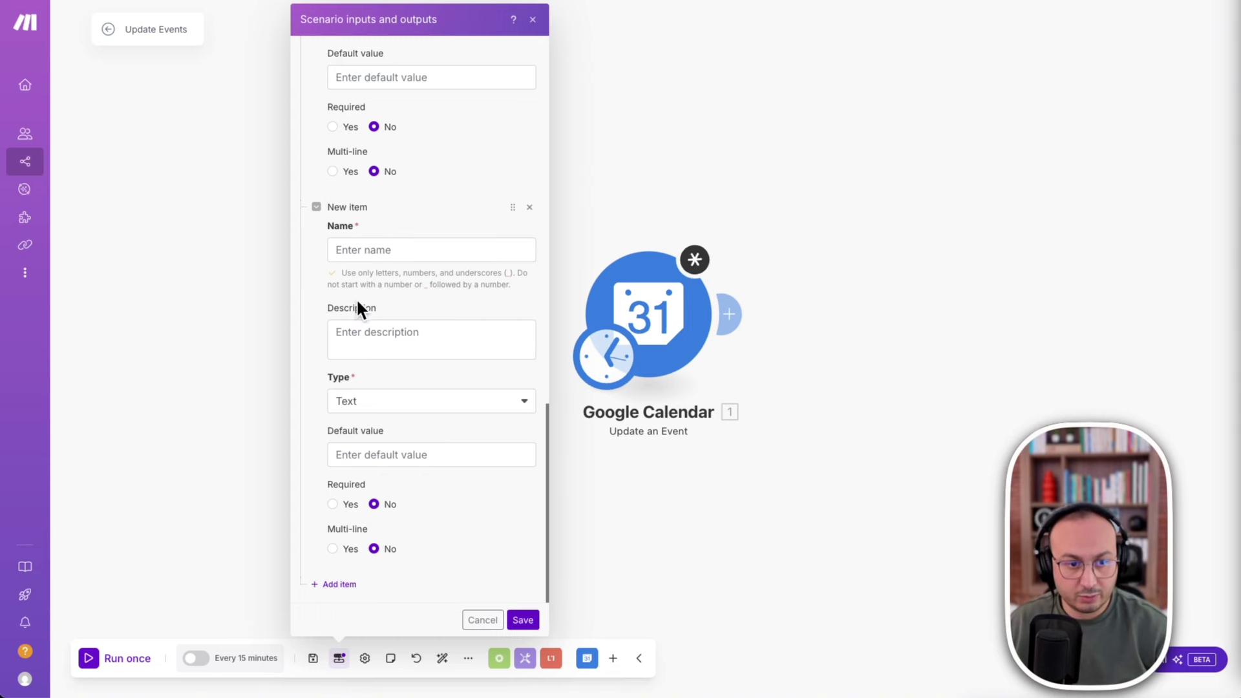
click(370, 251)
text(event_end)
click(1239, 343)
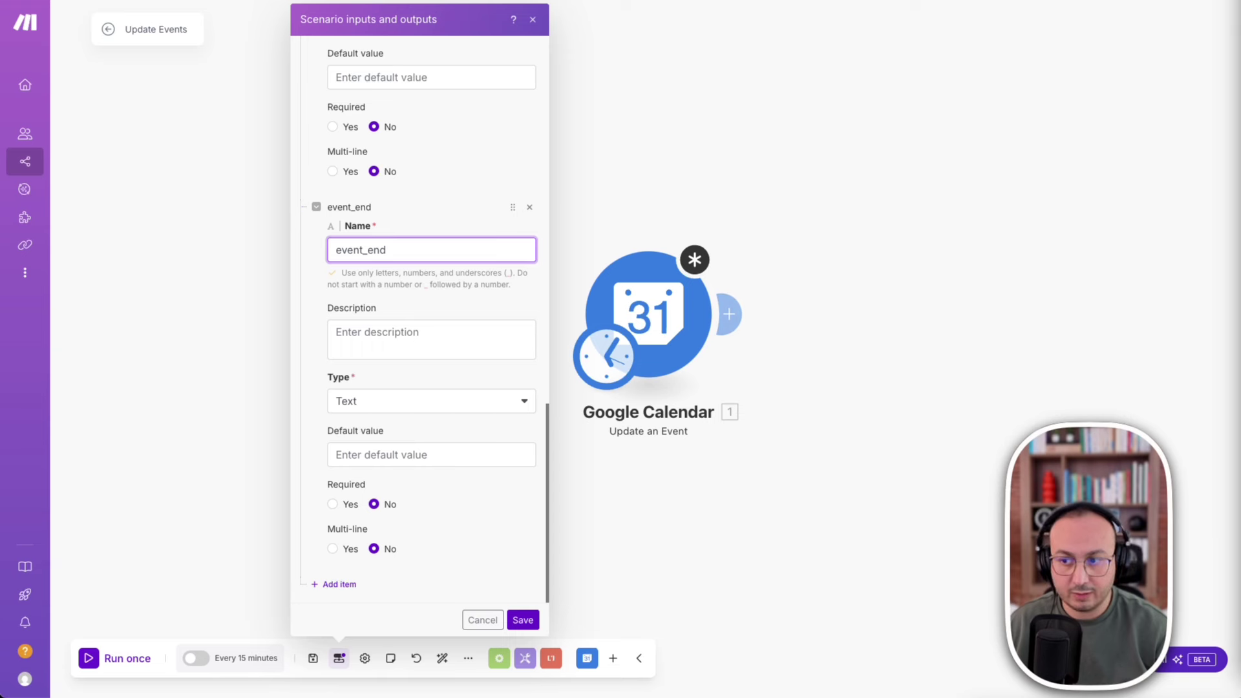
click(354, 343)
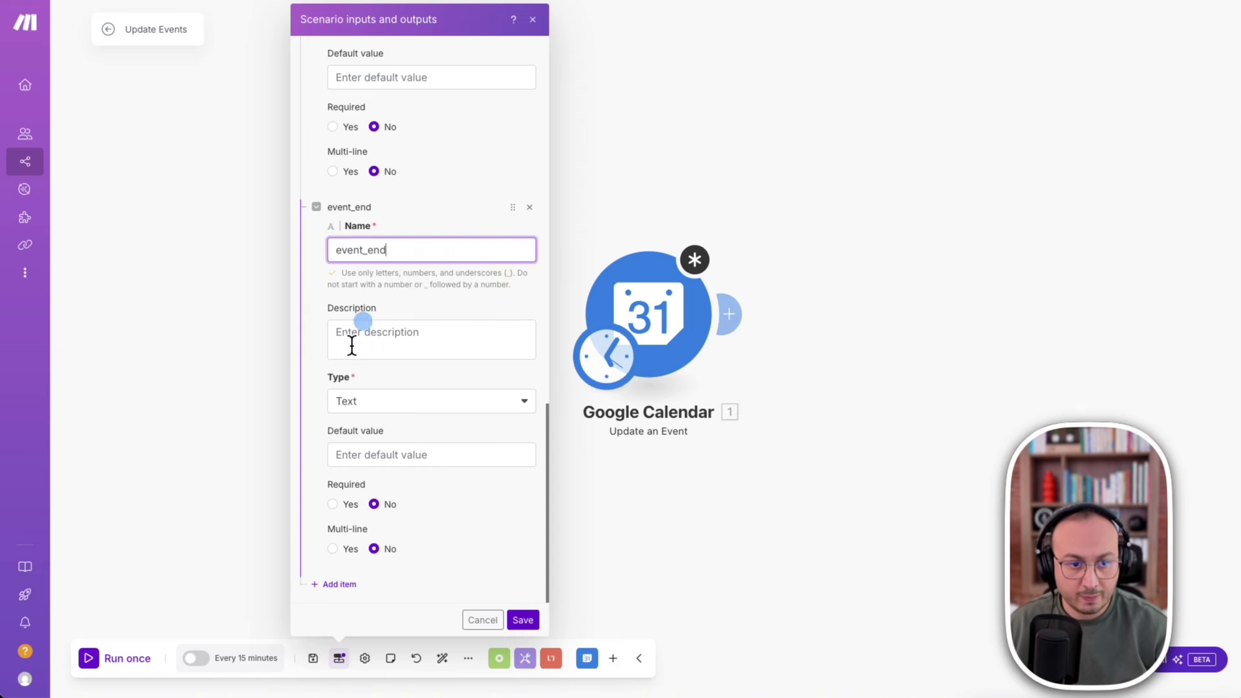
click(355, 344)
text(This is the end time of the event)
Make the event_end and event_start inputs required and save the scenario inputs.
click(329, 507)
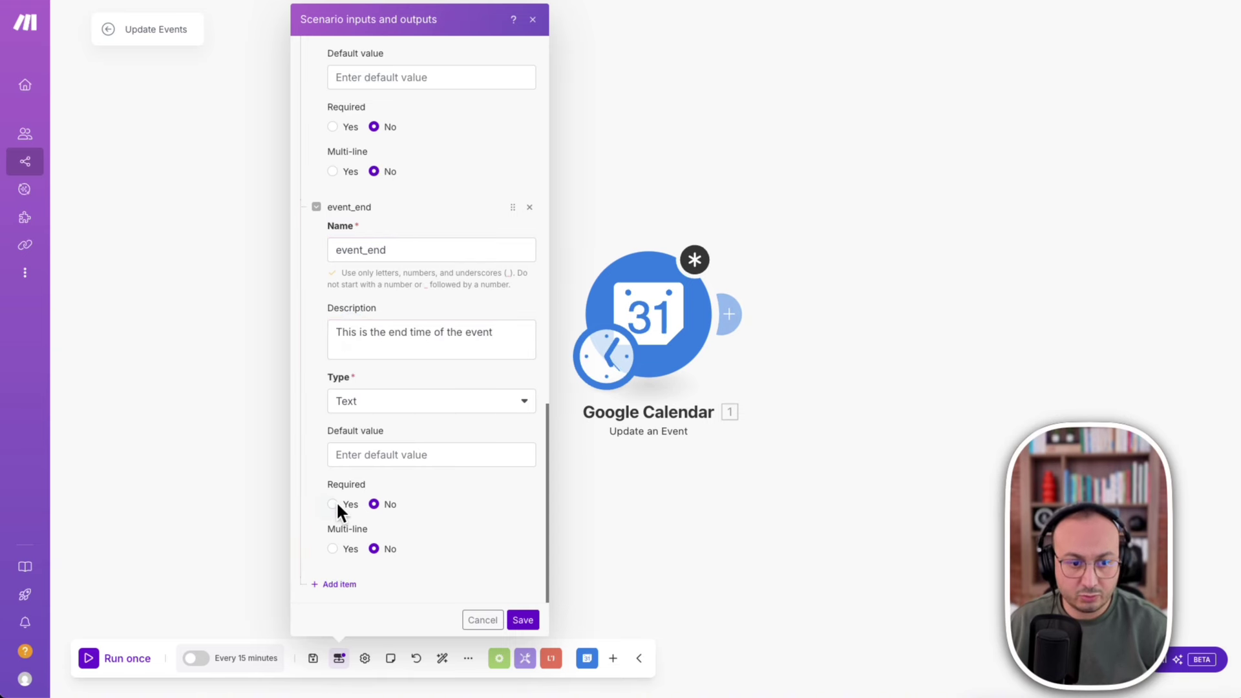
scroll(482, 287, up, 3)
scroll(483, 287, up, 2)
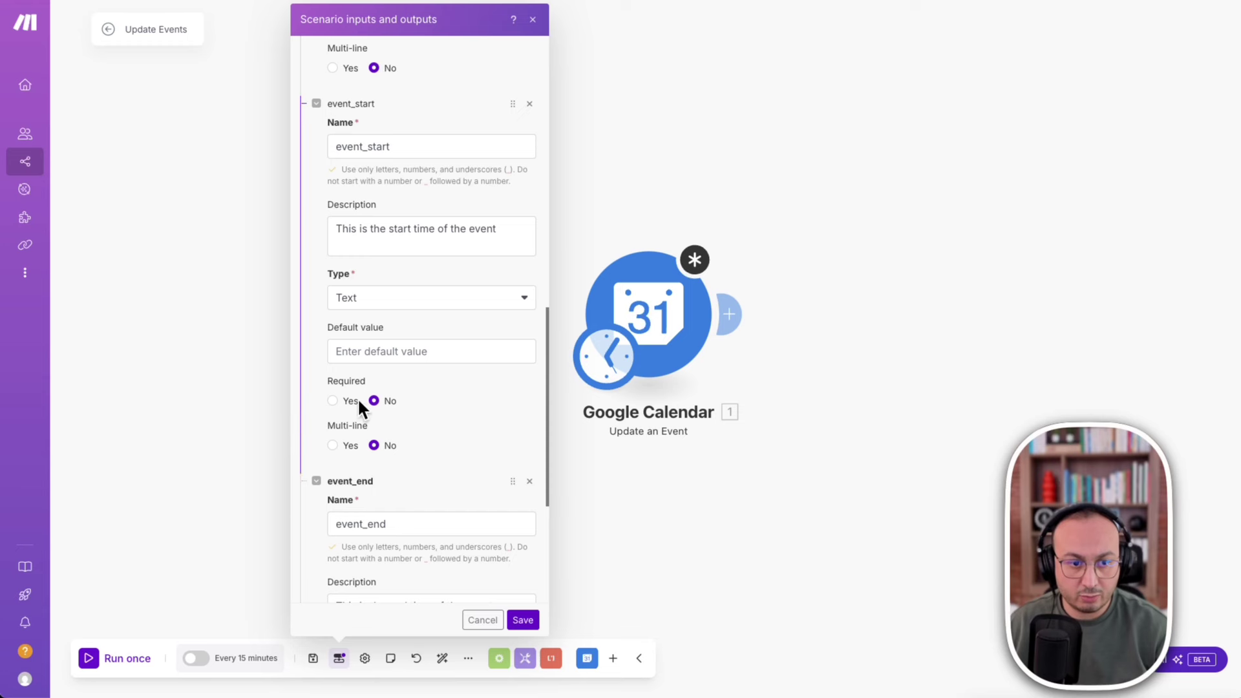
click(333, 401)
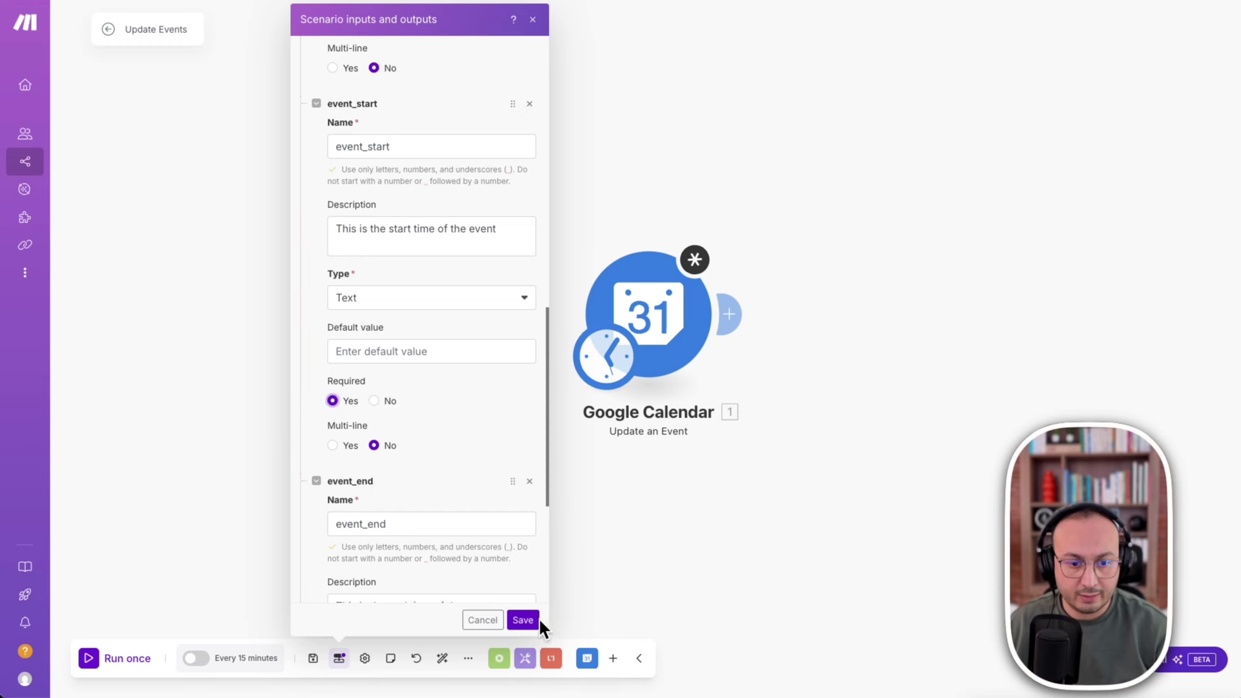
click(521, 620)
click(340, 659)
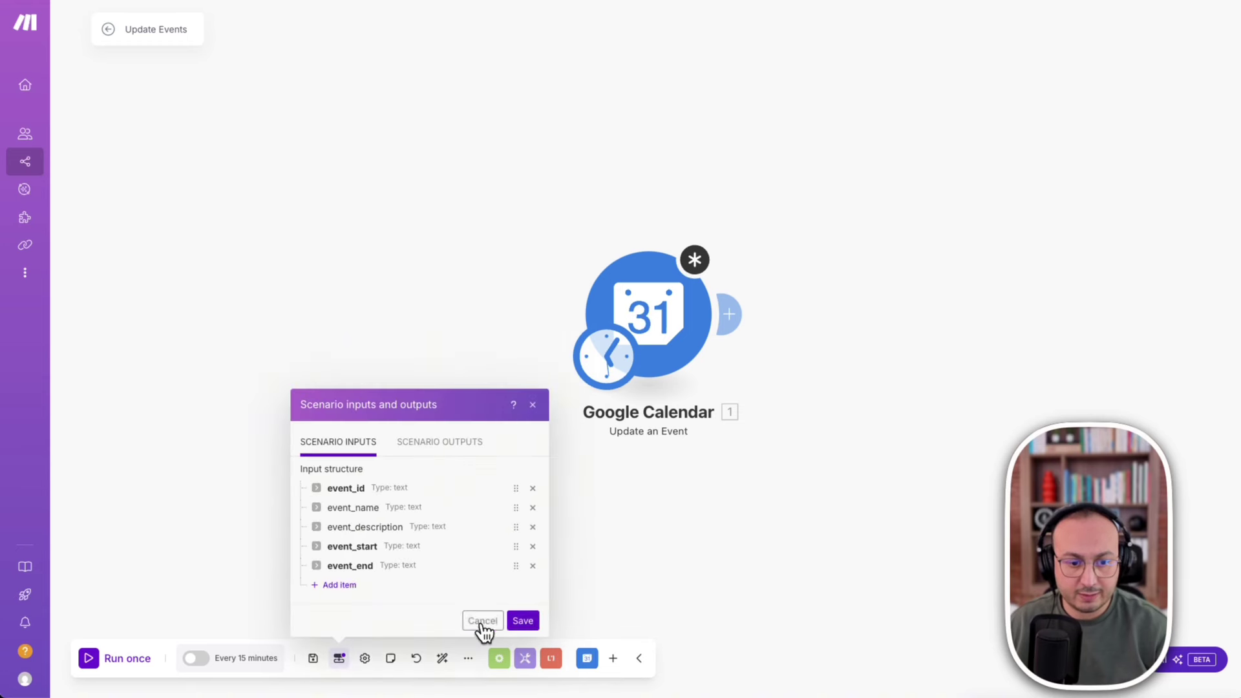
click(531, 621)
Enable mapping for the Event ID of the Update an Event module, fill it with the Data consumed variable and save the module.
click(649, 297)
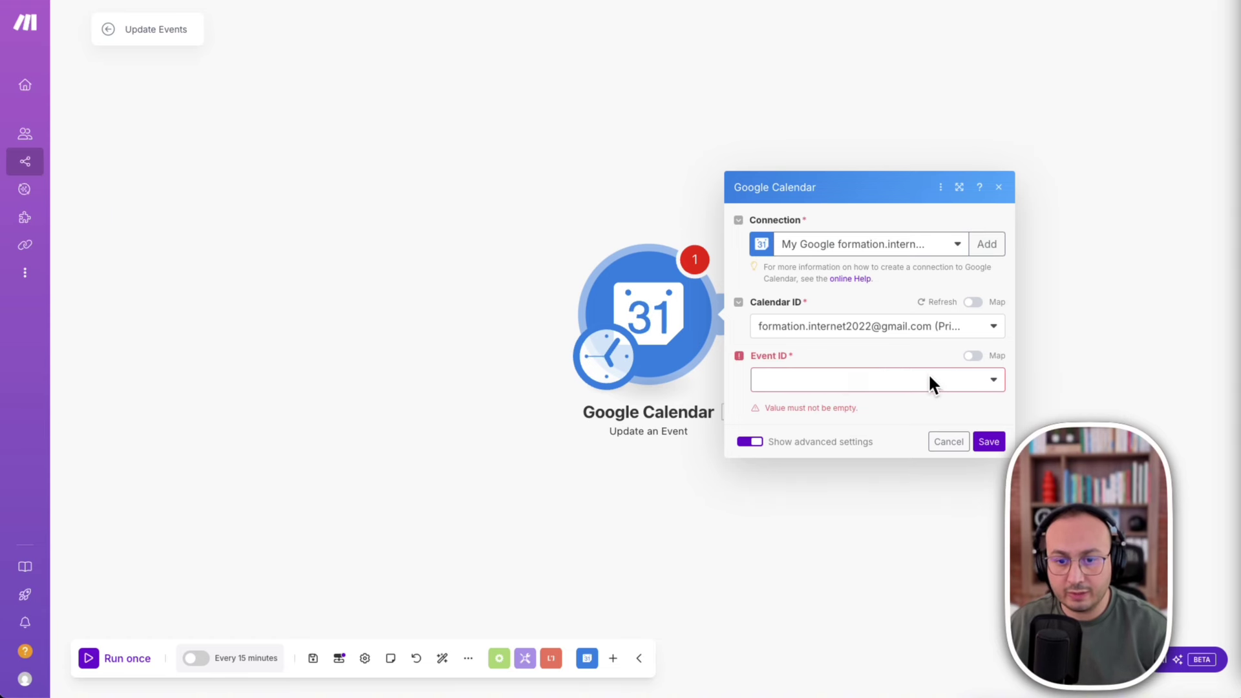
click(971, 355)
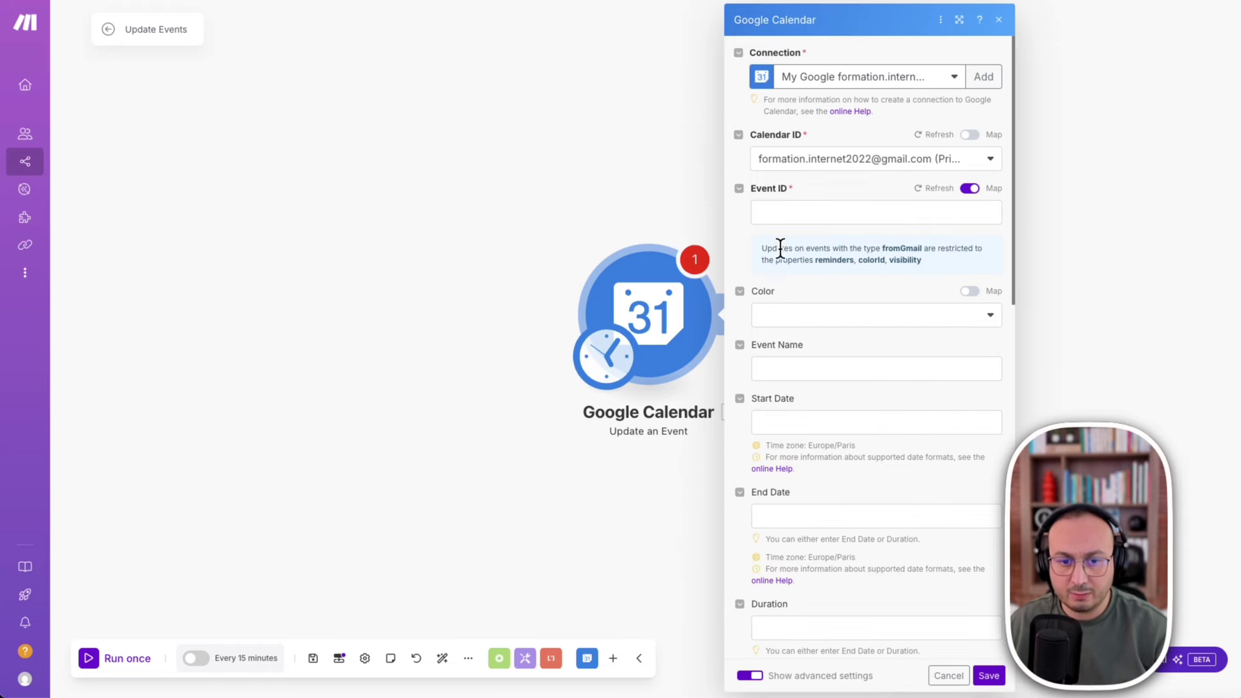
click(777, 210)
click(688, 131)
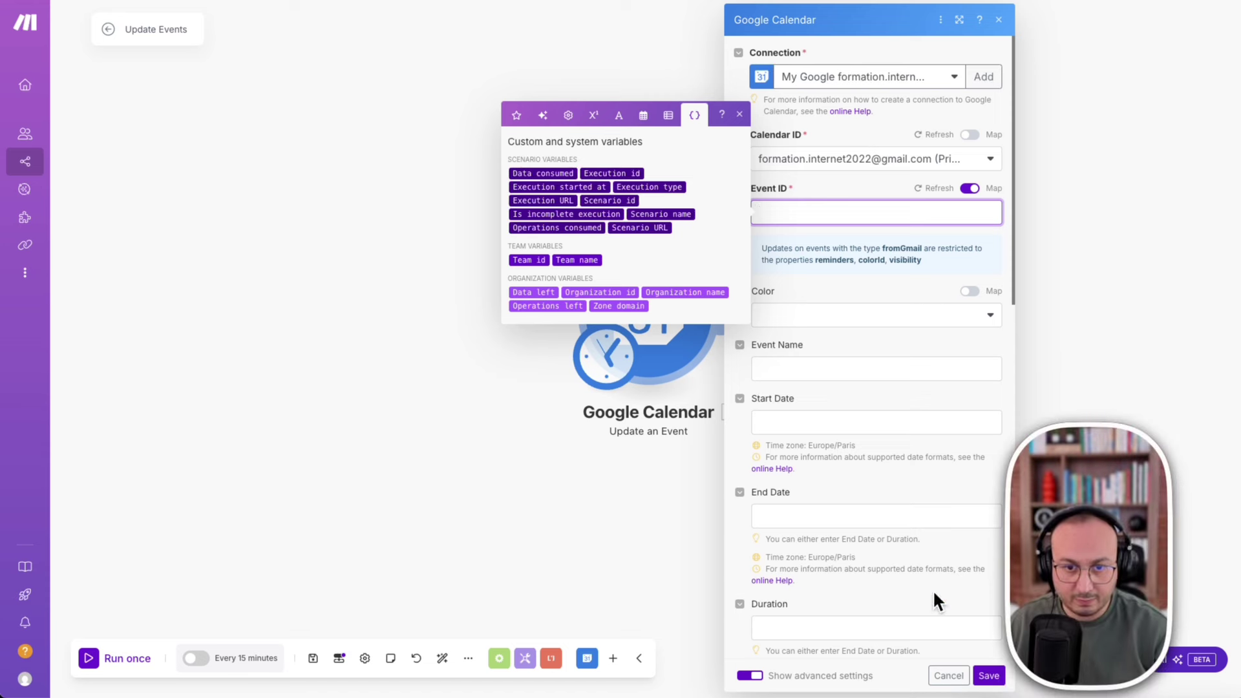
click(550, 172)
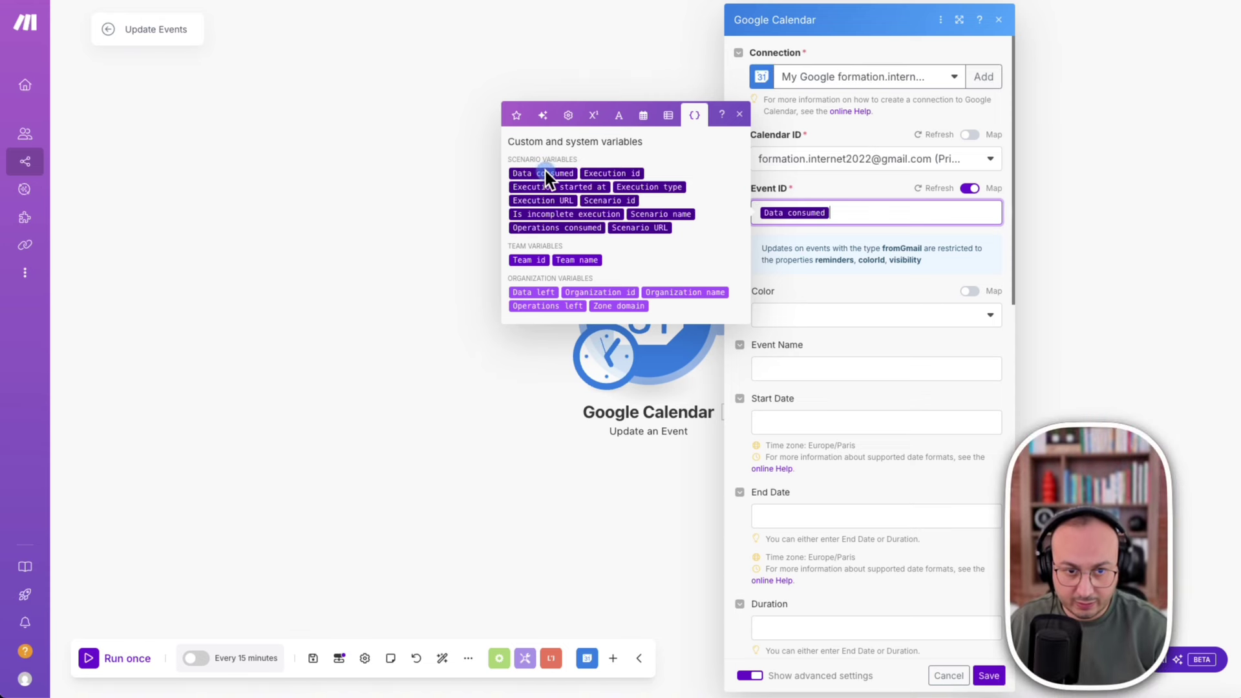
click(988, 676)
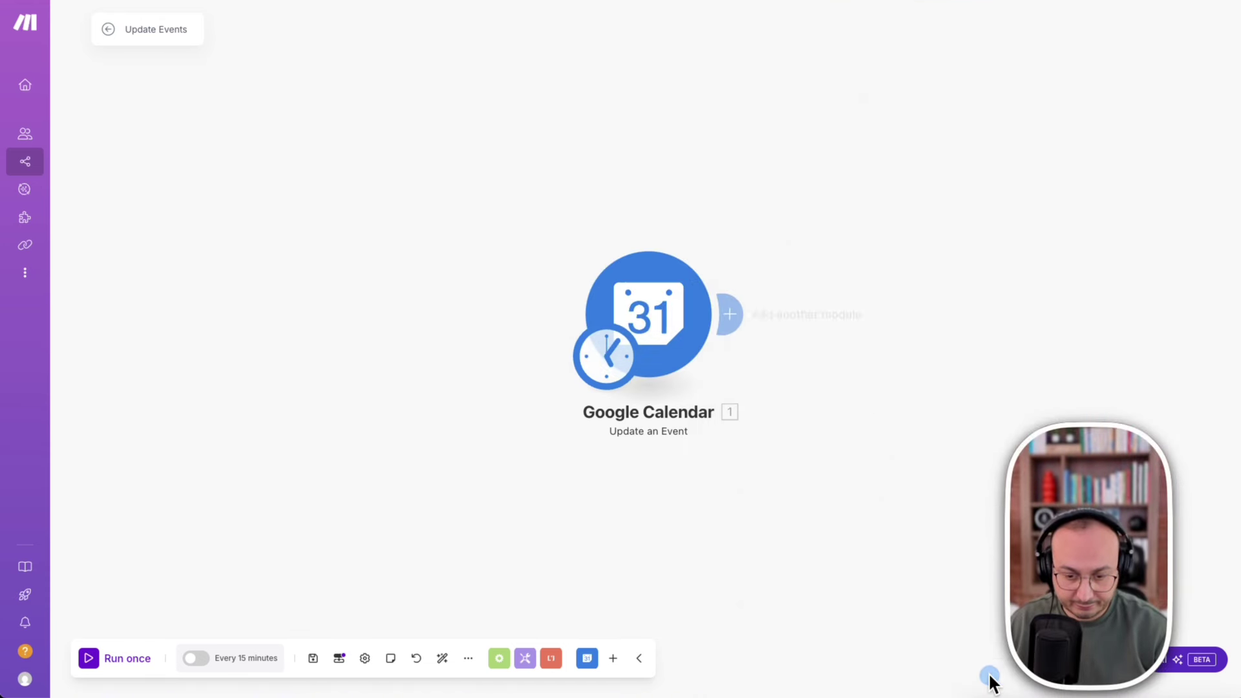
Try to save the Update Events scenario, and save its input structure again.
click(313, 659)
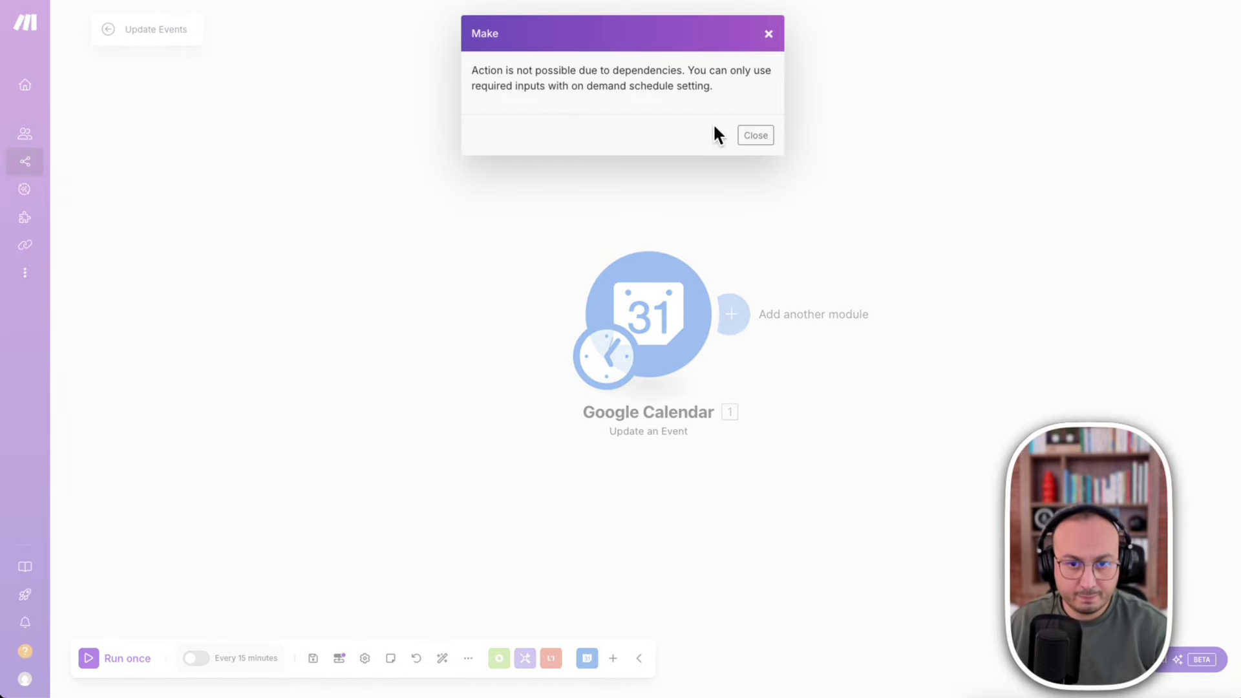
click(751, 135)
click(338, 658)
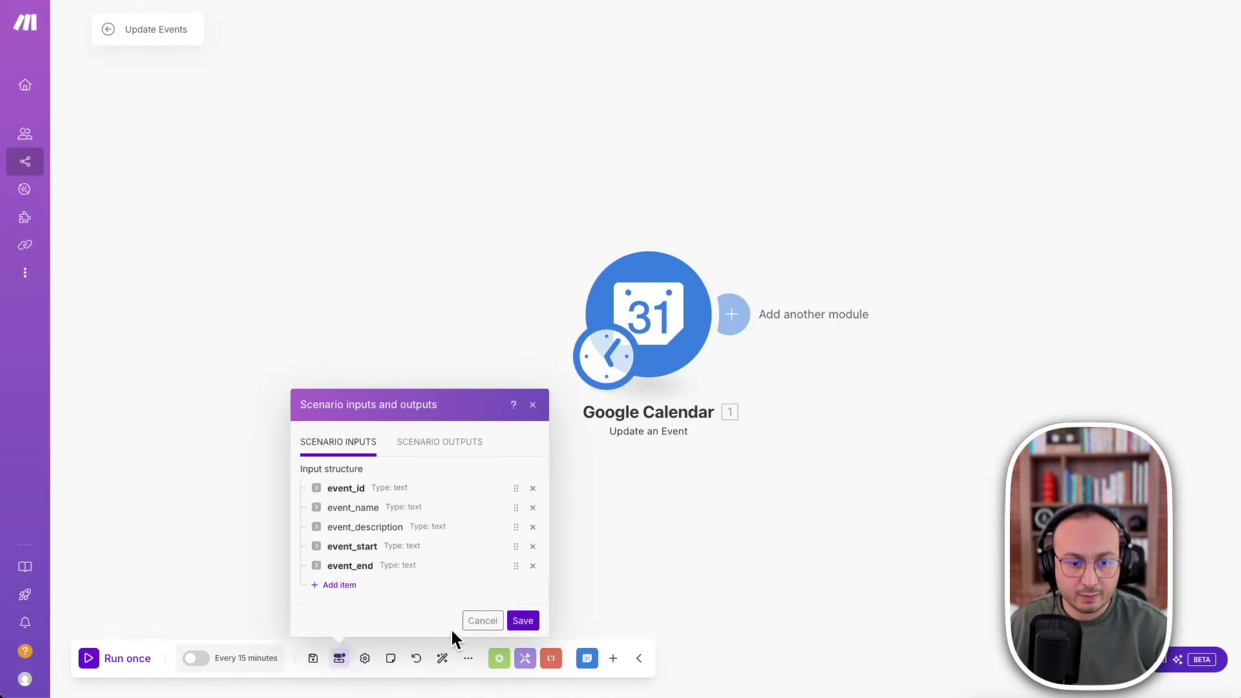
click(525, 622)
Replace the Data consumed variable in the Update an Event module's Event ID with the event_id scenario input.
click(654, 294)
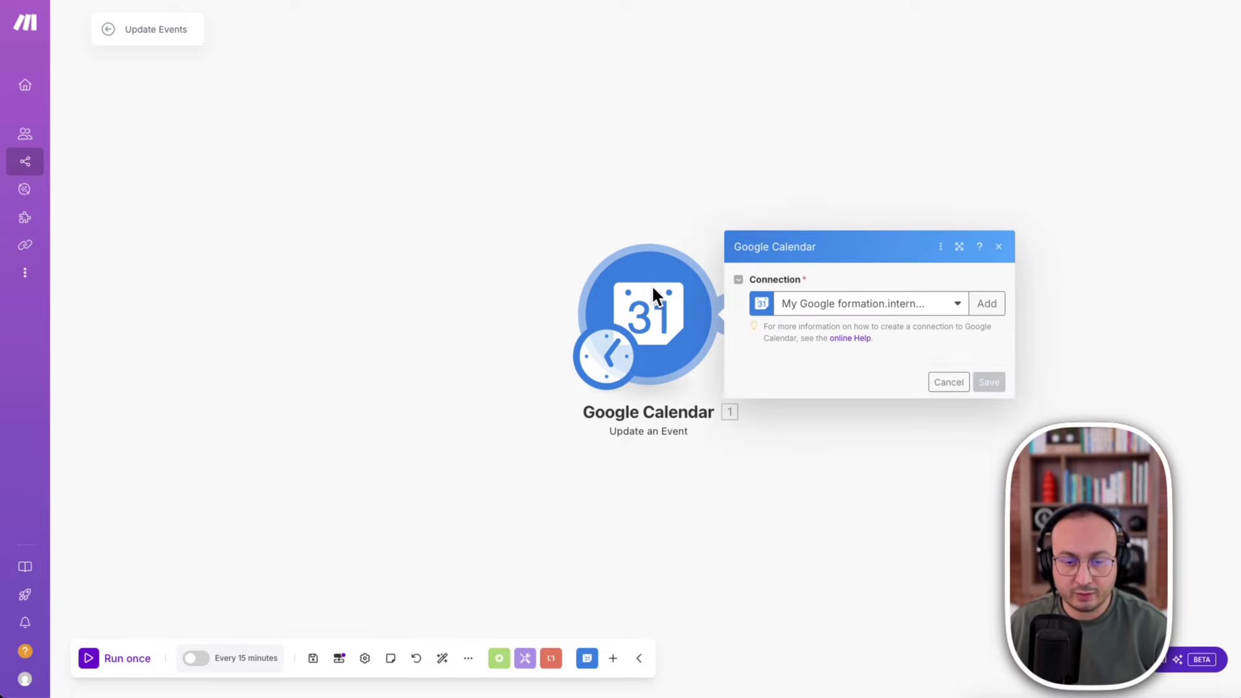
click(871, 208)
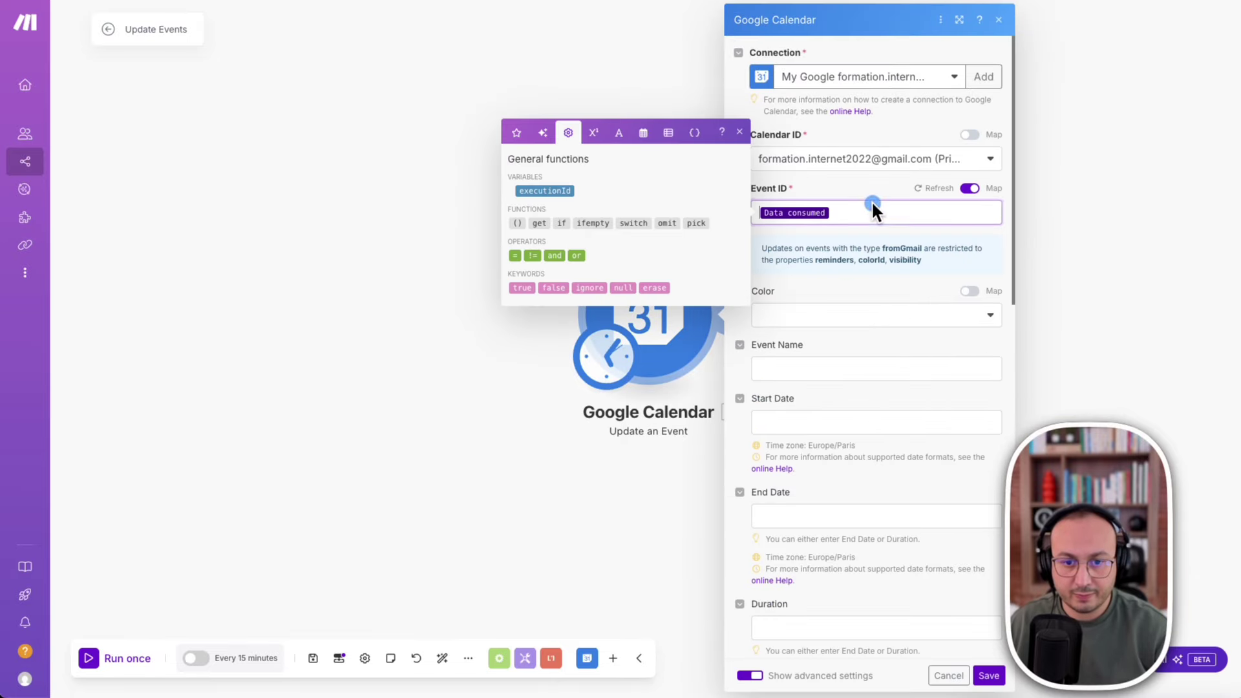
click(689, 134)
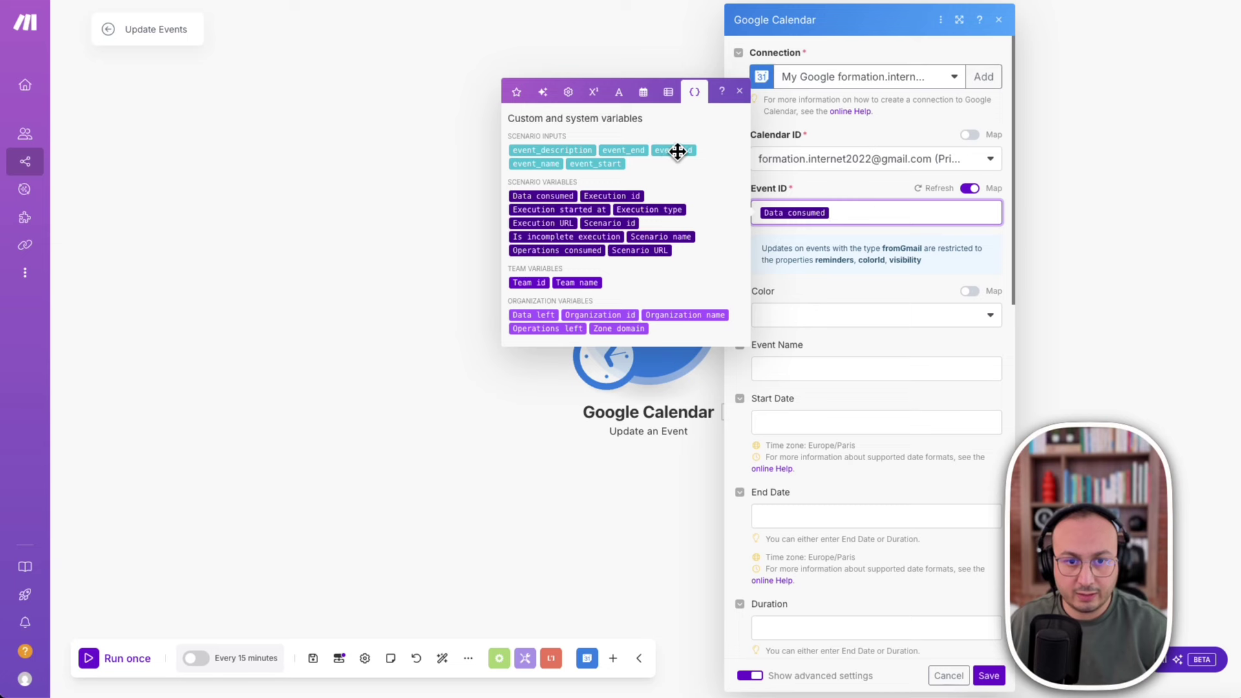
click(677, 151)
click(829, 212)
key(BackSpace)
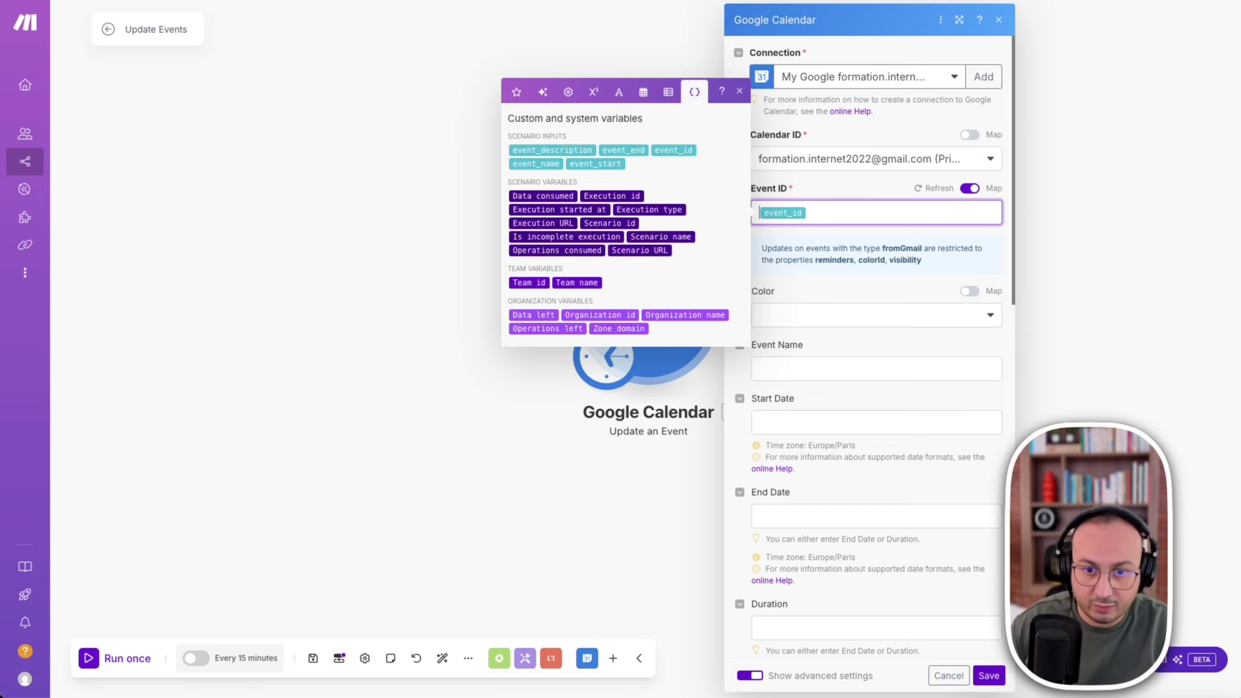
Map the Event Name to event_name and the Start Date to event_start.
click(865, 368)
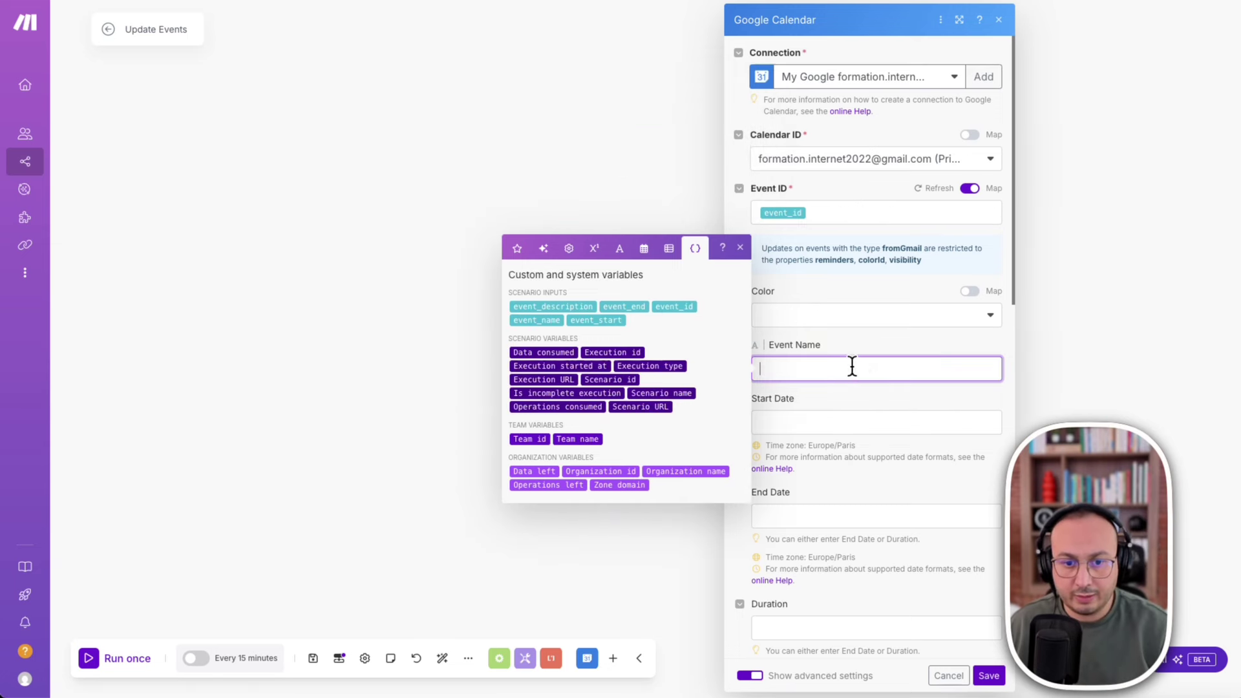
click(543, 321)
click(874, 422)
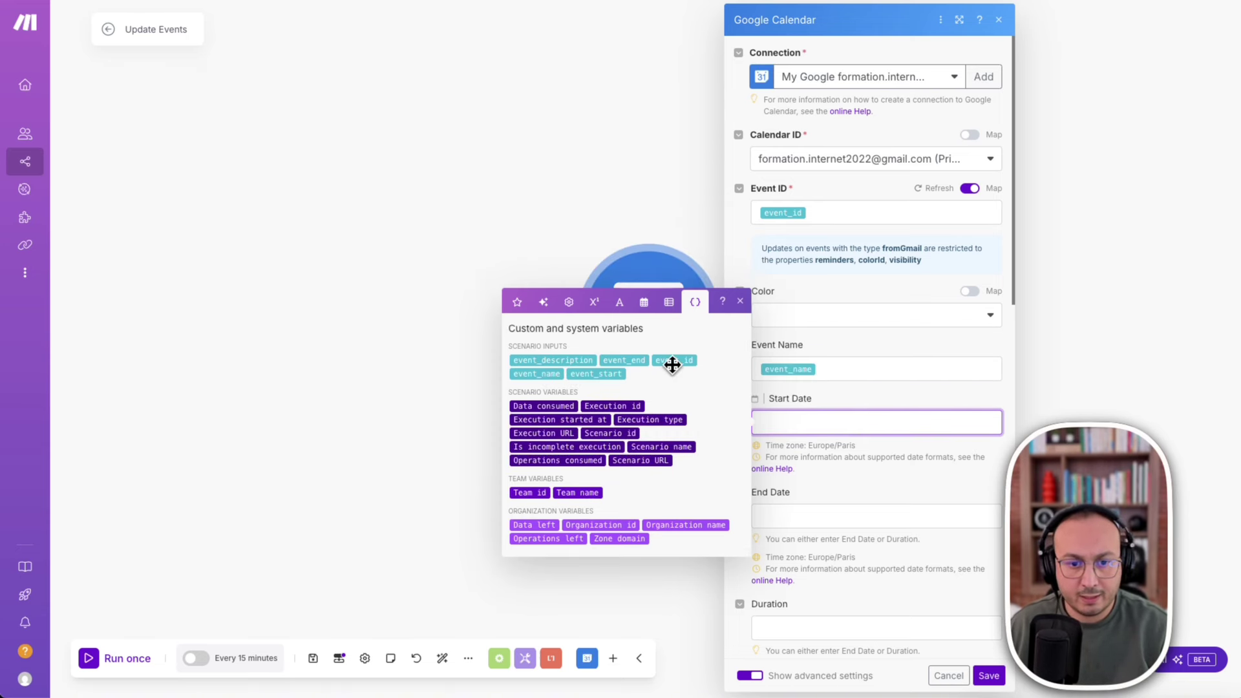
click(598, 377)
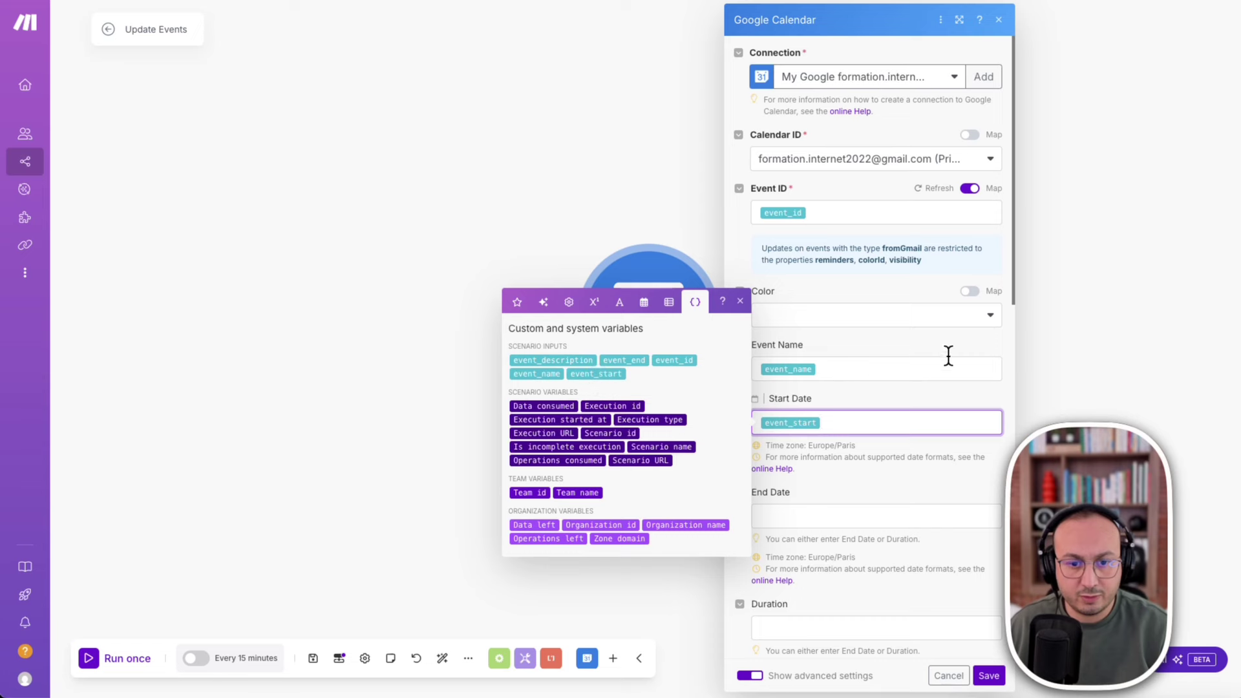
Map the End Date to event_end and the Description to event_description, saving the module.
scroll(933, 363, down, 5)
click(835, 151)
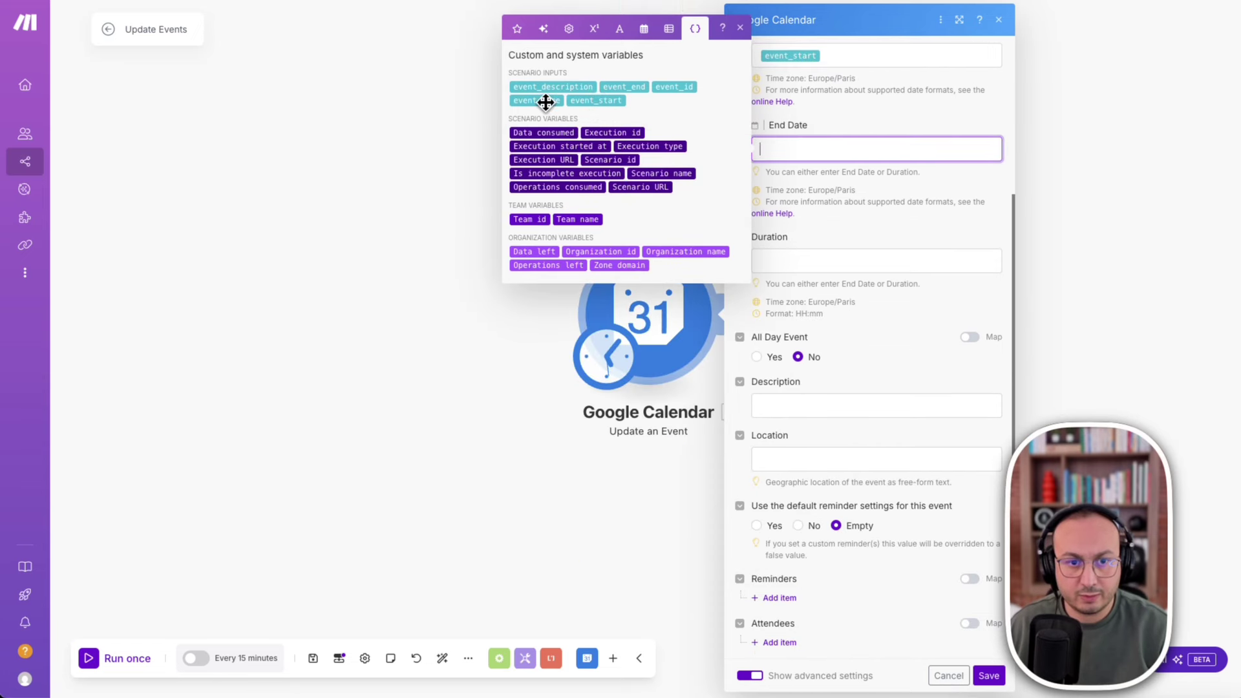
click(627, 87)
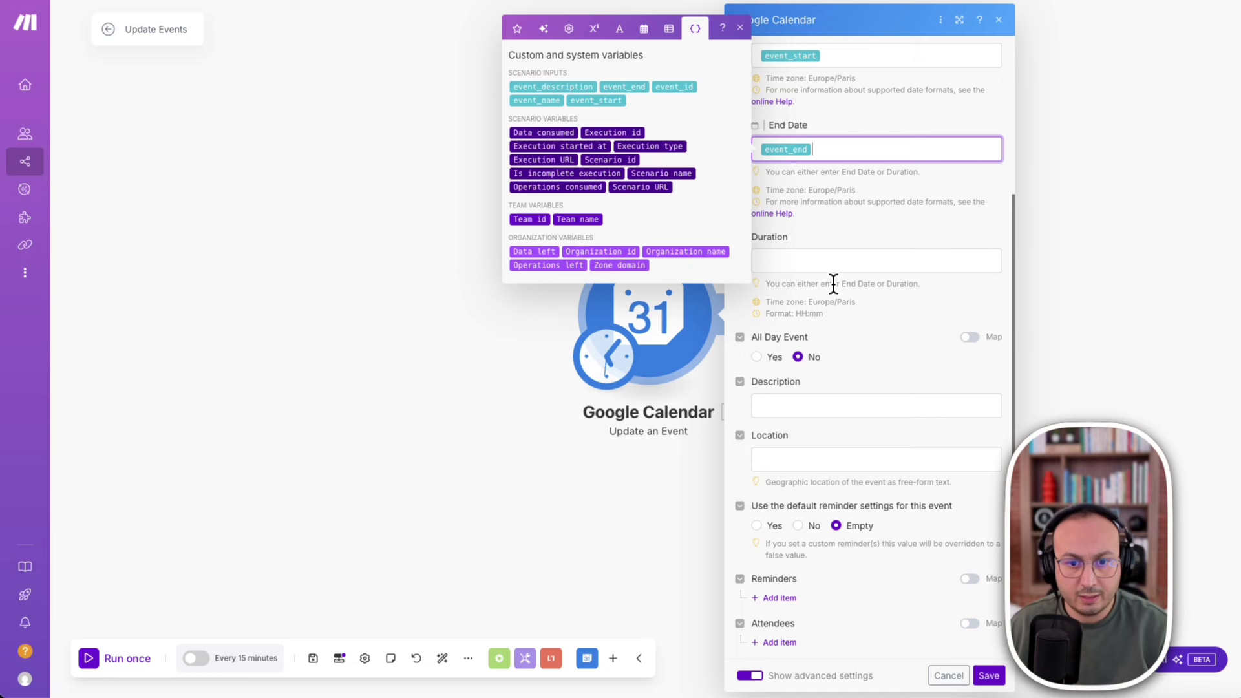
click(818, 416)
click(585, 343)
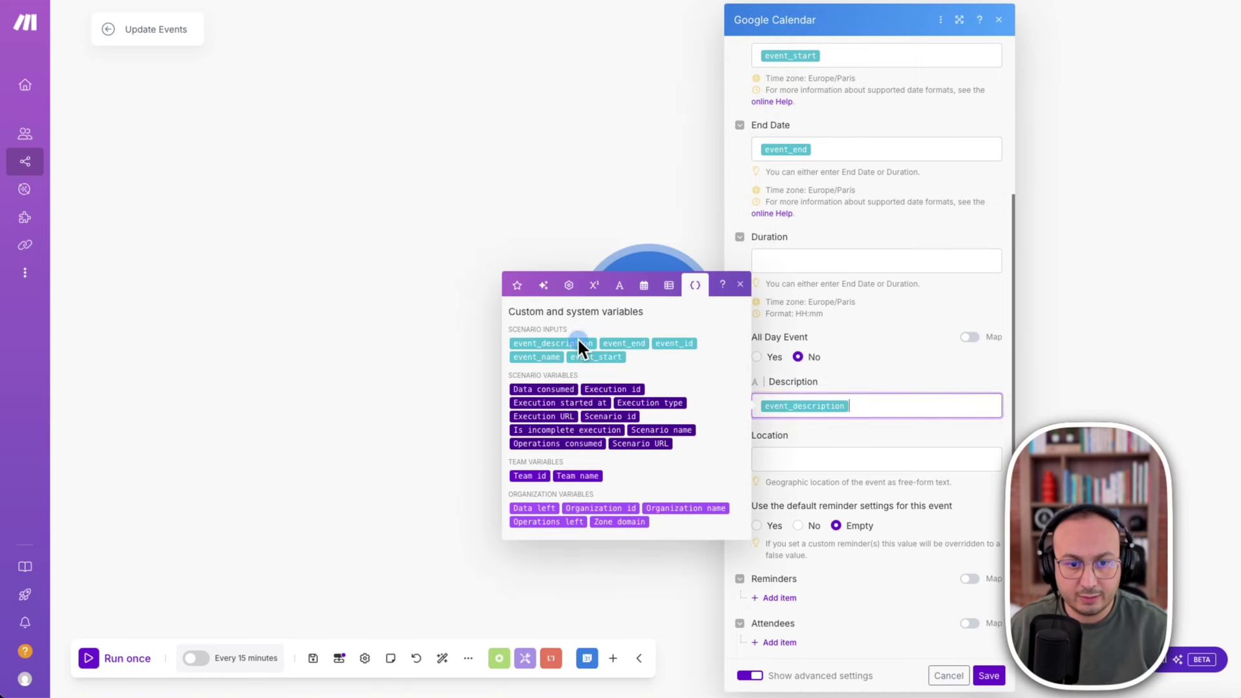
click(987, 676)
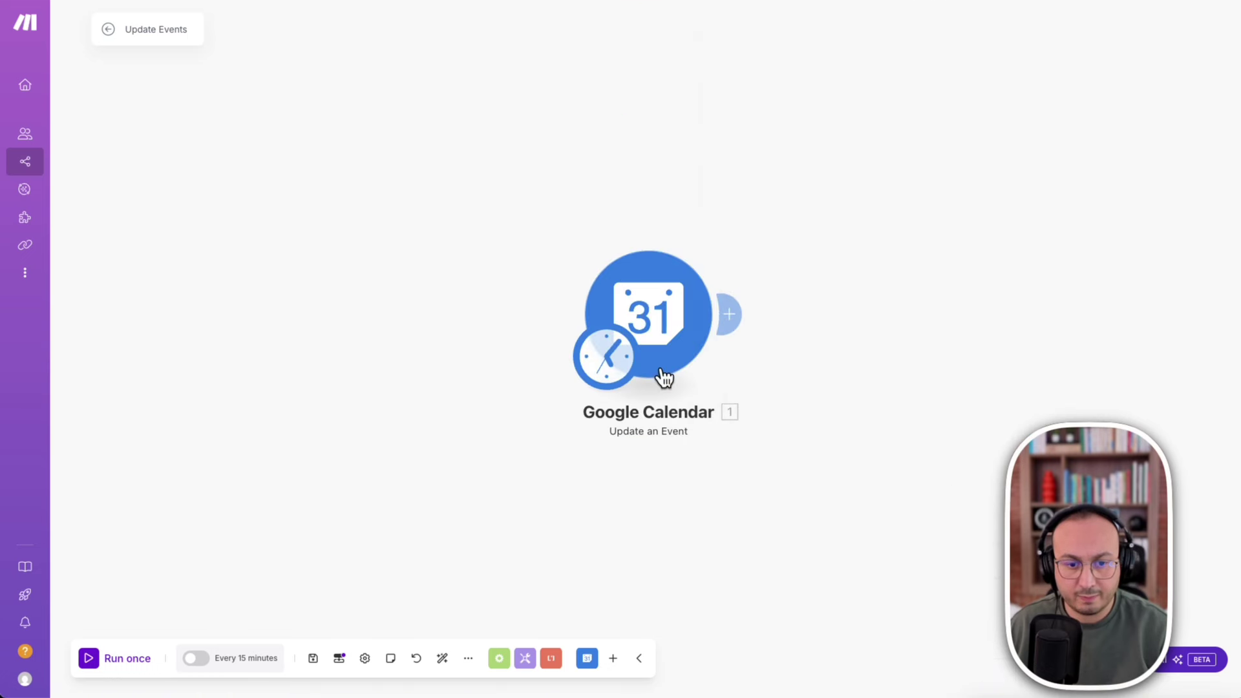
Set the Update Events scenario to run On demand and try to activate it.
click(611, 357)
click(807, 279)
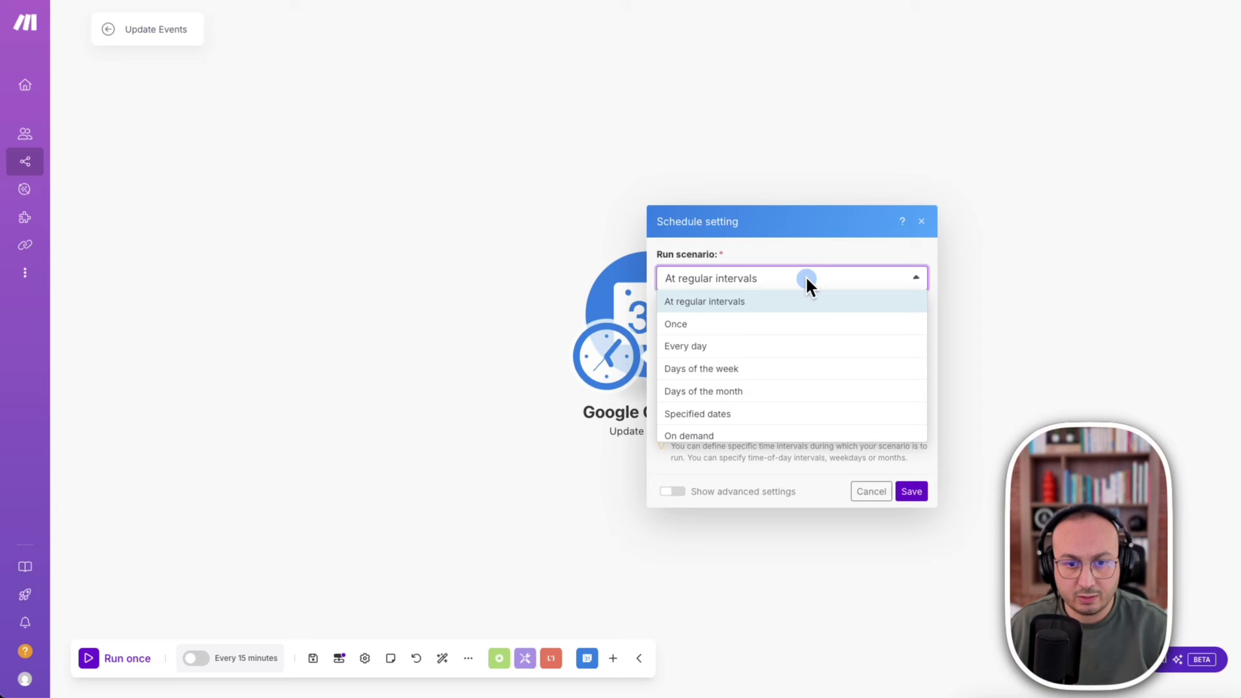
click(775, 438)
click(911, 405)
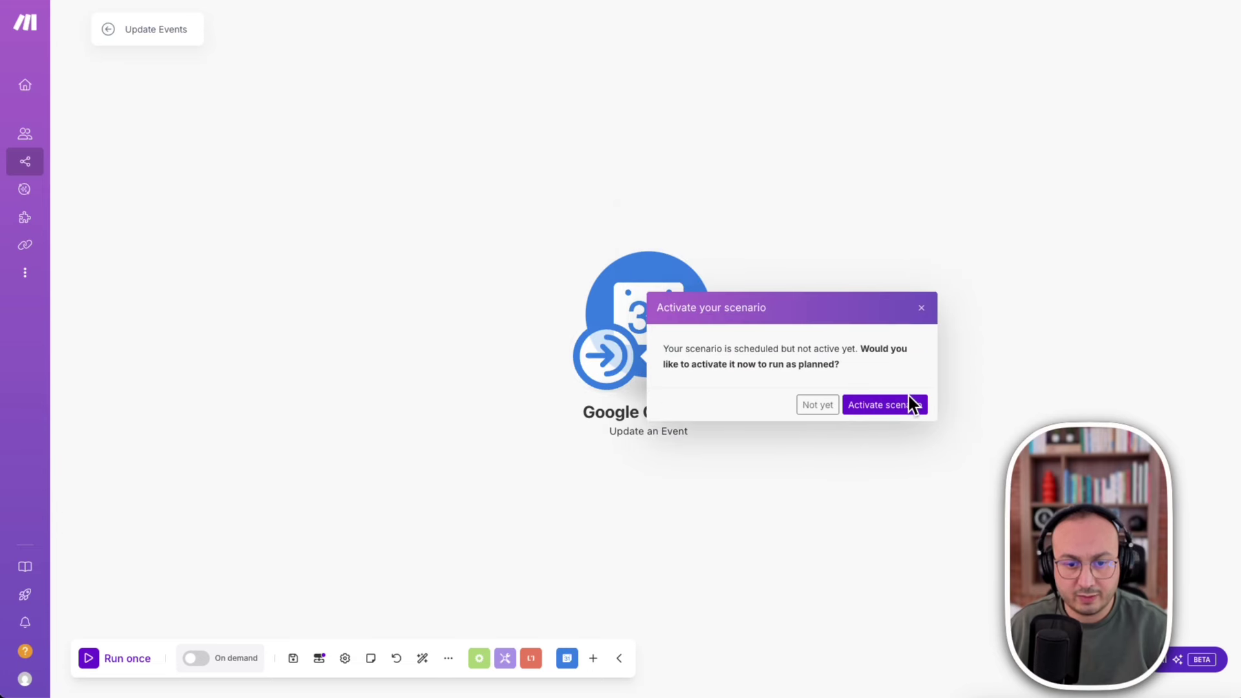
click(909, 404)
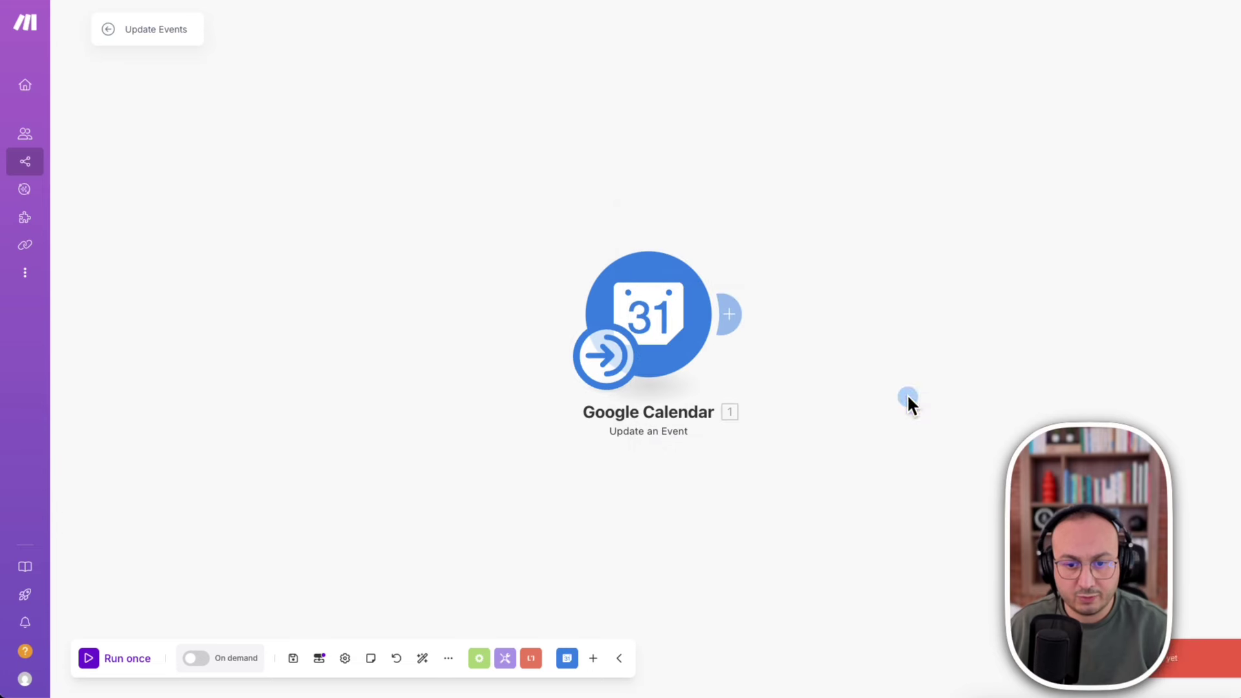
Save the Update Events scenario and activate it with the On demand schedule.
click(294, 658)
click(195, 658)
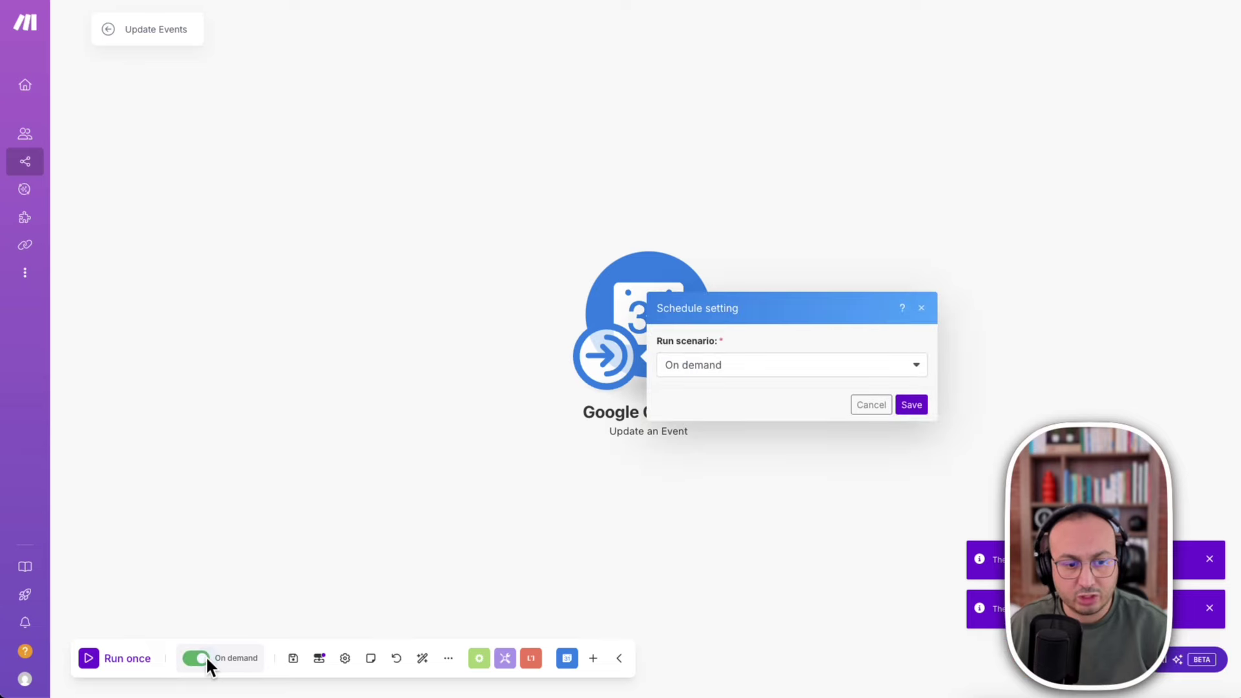
click(919, 407)
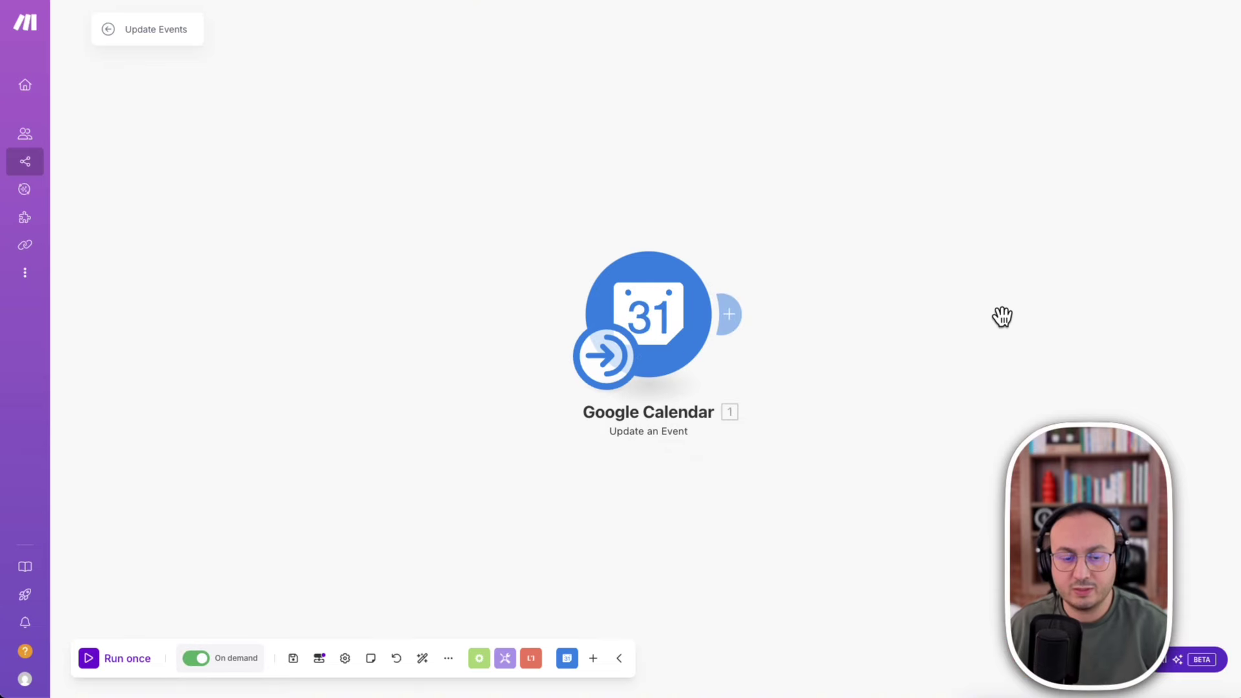
Switch to the Principal - Make AI Agents scenario and open the configuration page of the agent used by its Run an agent module.
triple_click(143, 29)
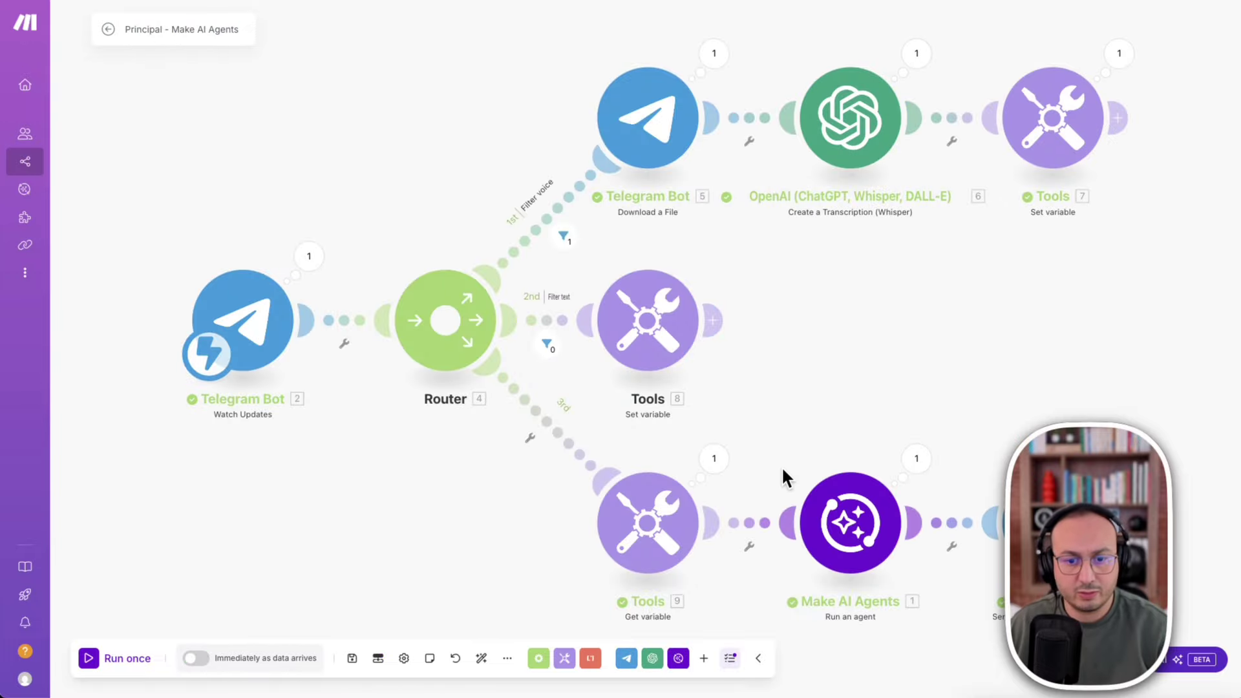
click(886, 517)
click(1148, 54)
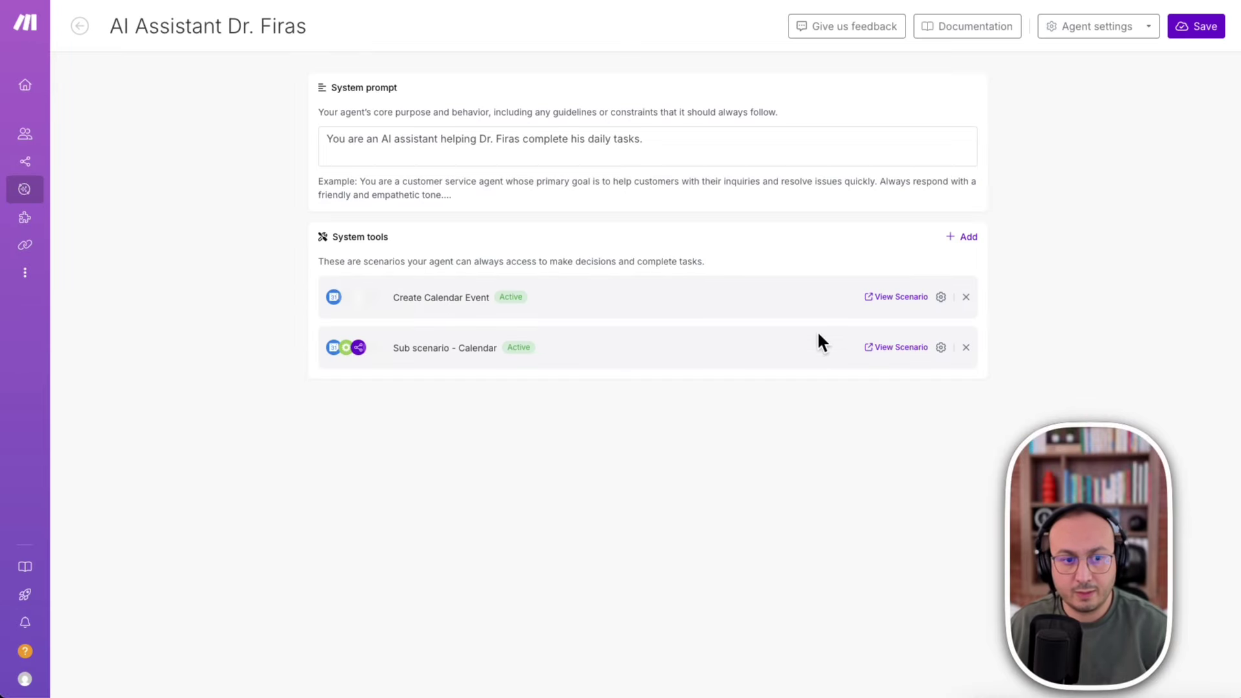
Start adding a system tool and give the Update Events scenario the description "use this tool to update an event into calendar".
click(963, 238)
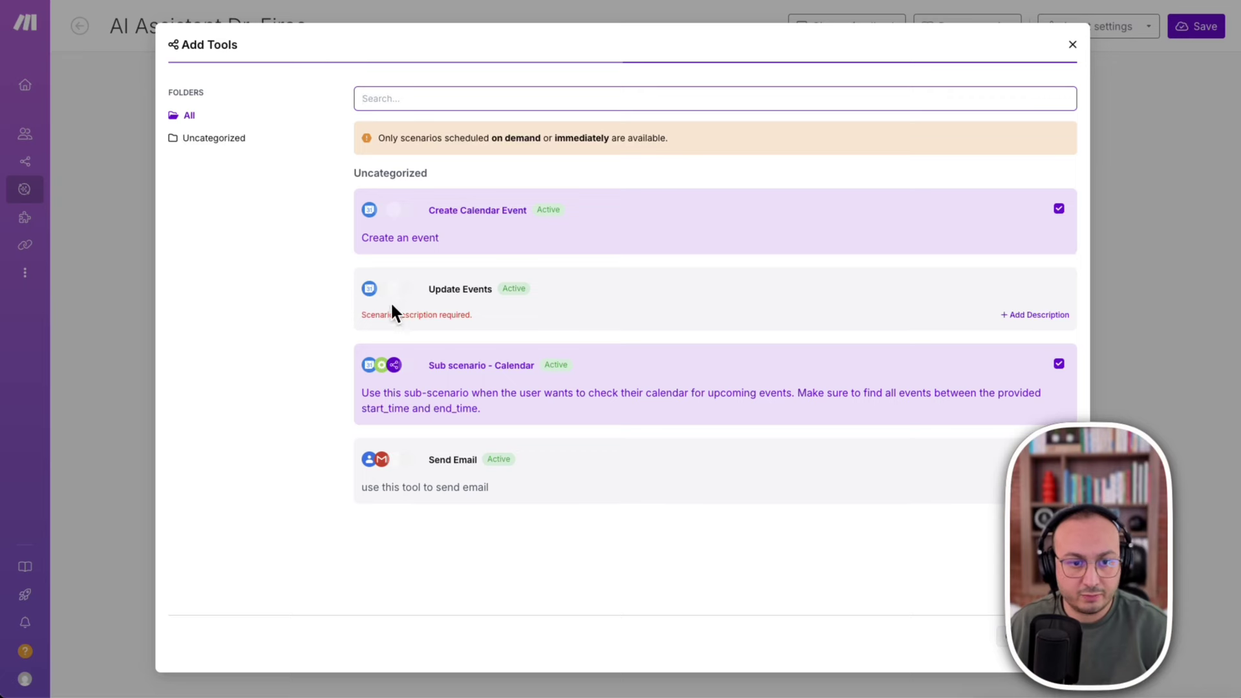
click(1037, 315)
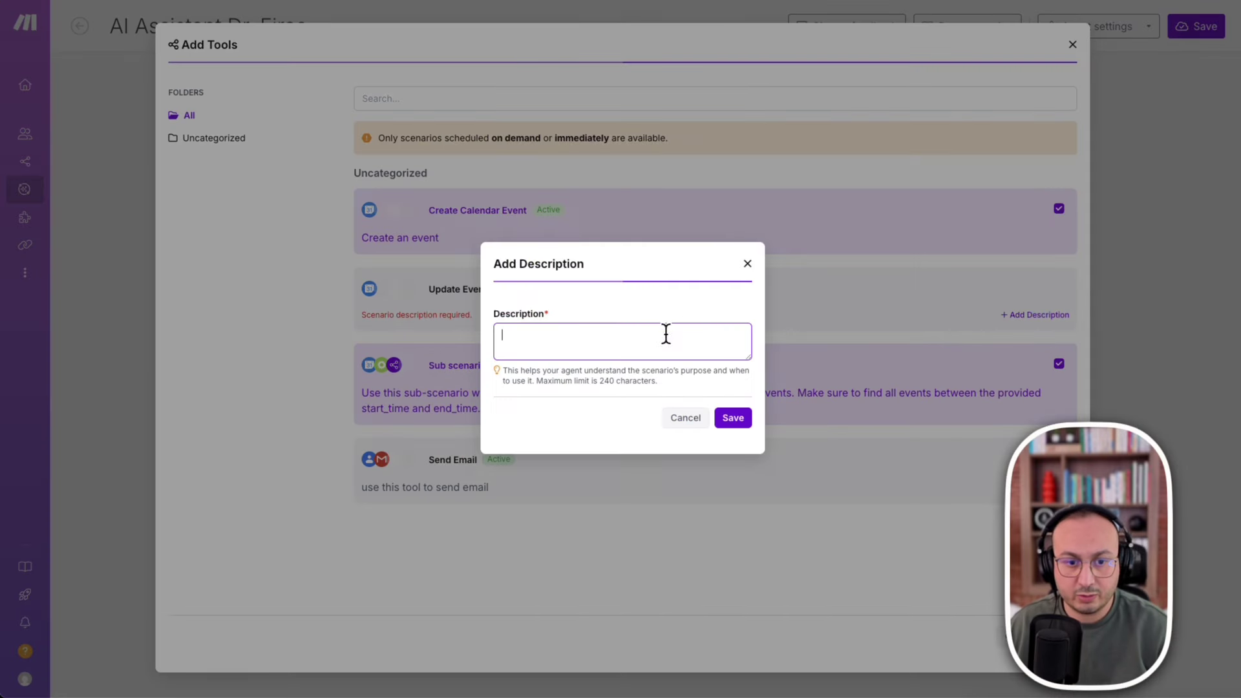
click(615, 337)
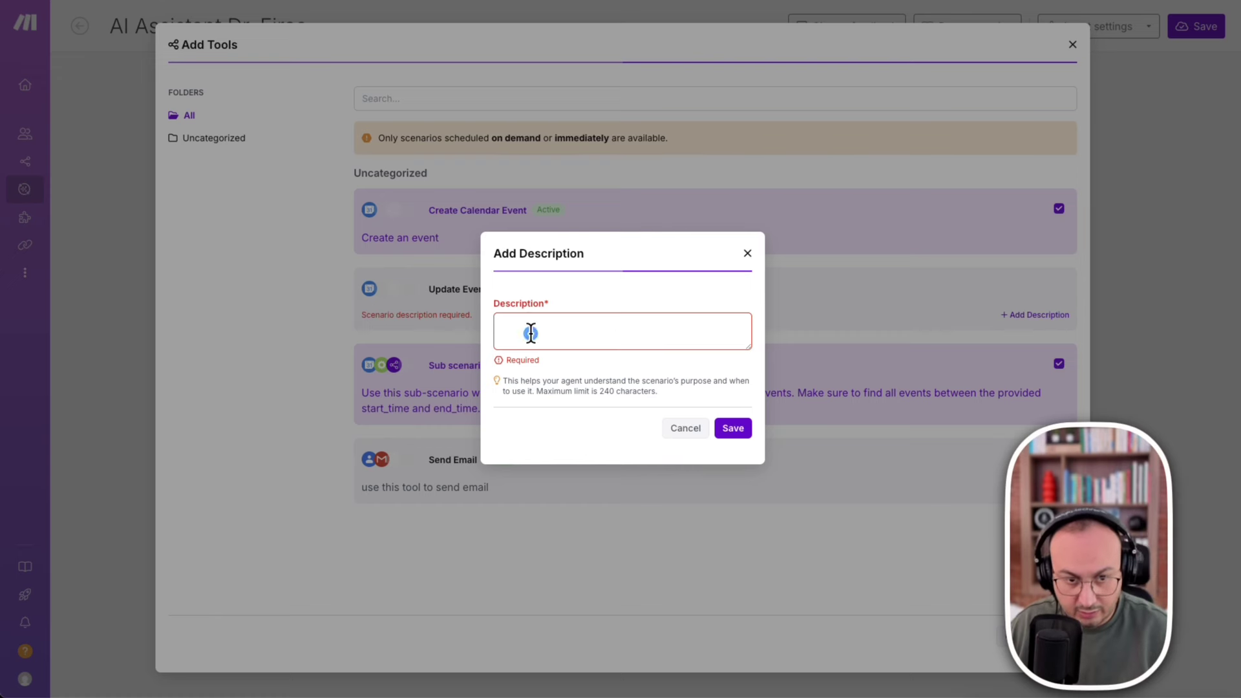
text(use this tool to update an event into calendar)
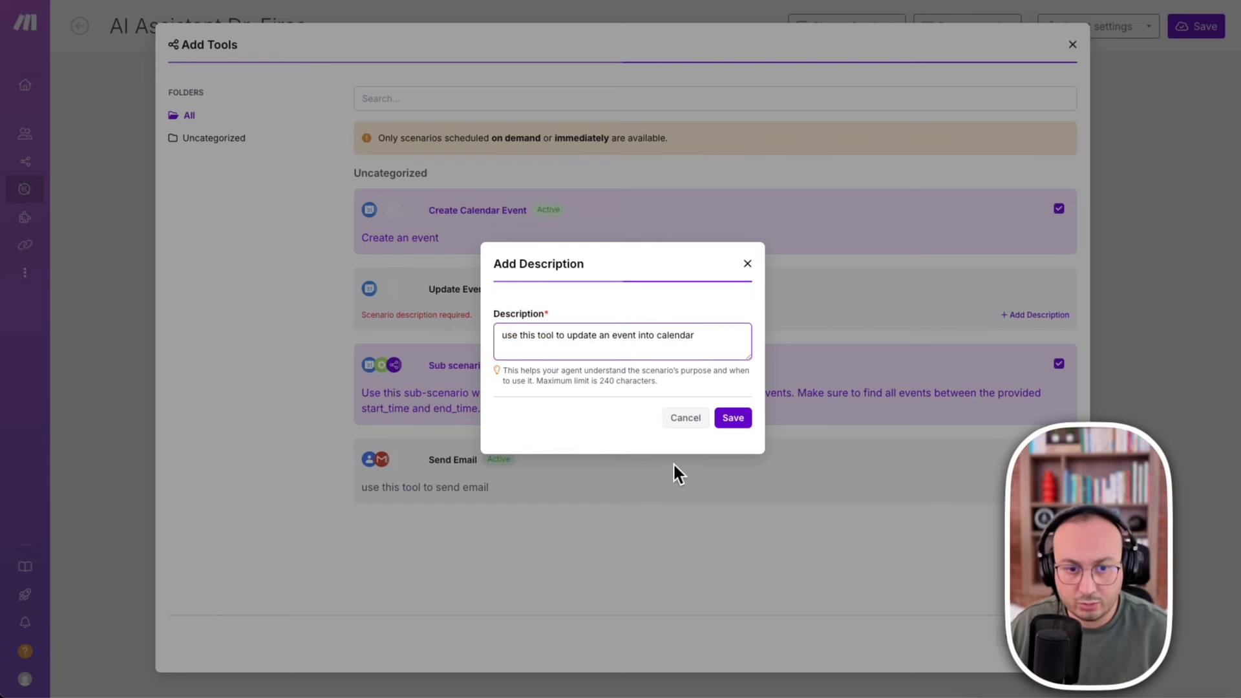
click(734, 418)
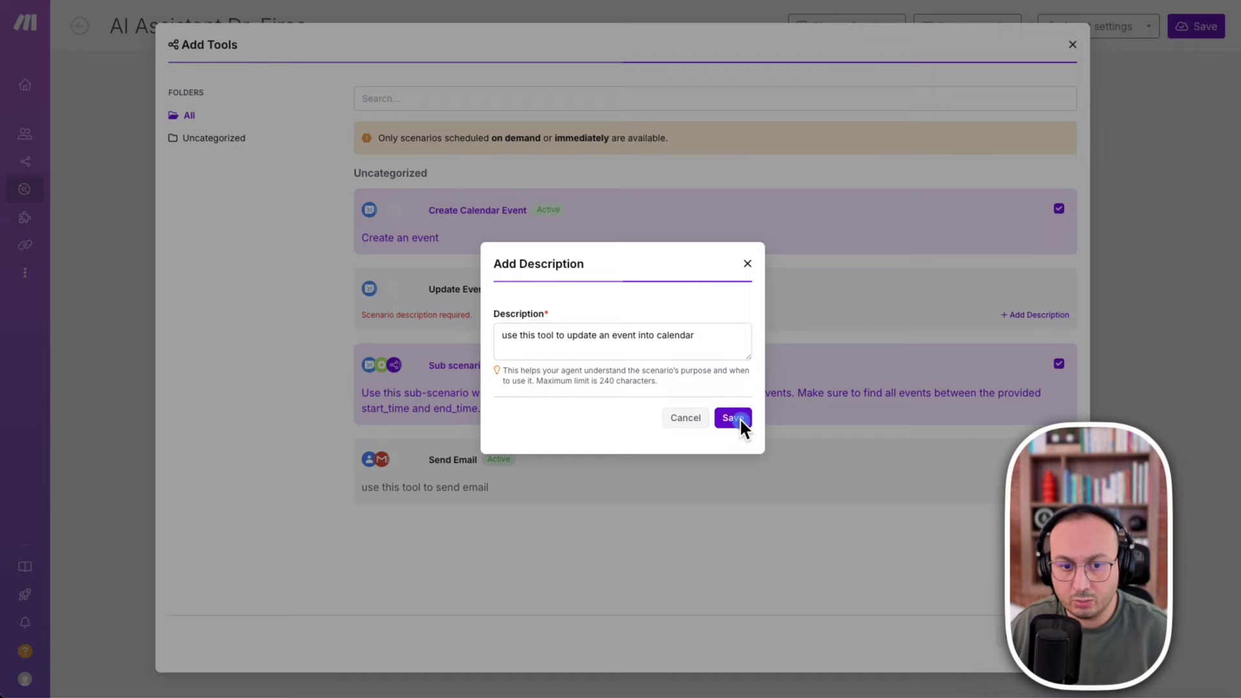
Select Update Events, add it to the agent's system tools, and save the agent configuration.
click(1058, 287)
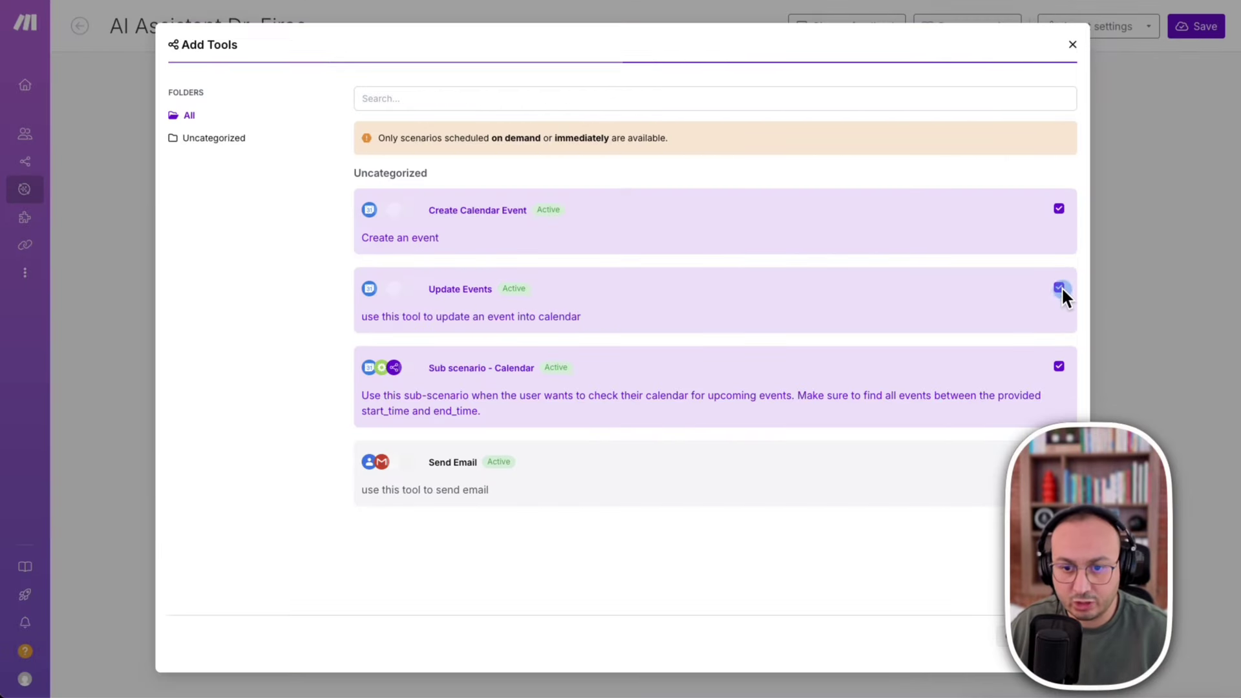
click(1060, 638)
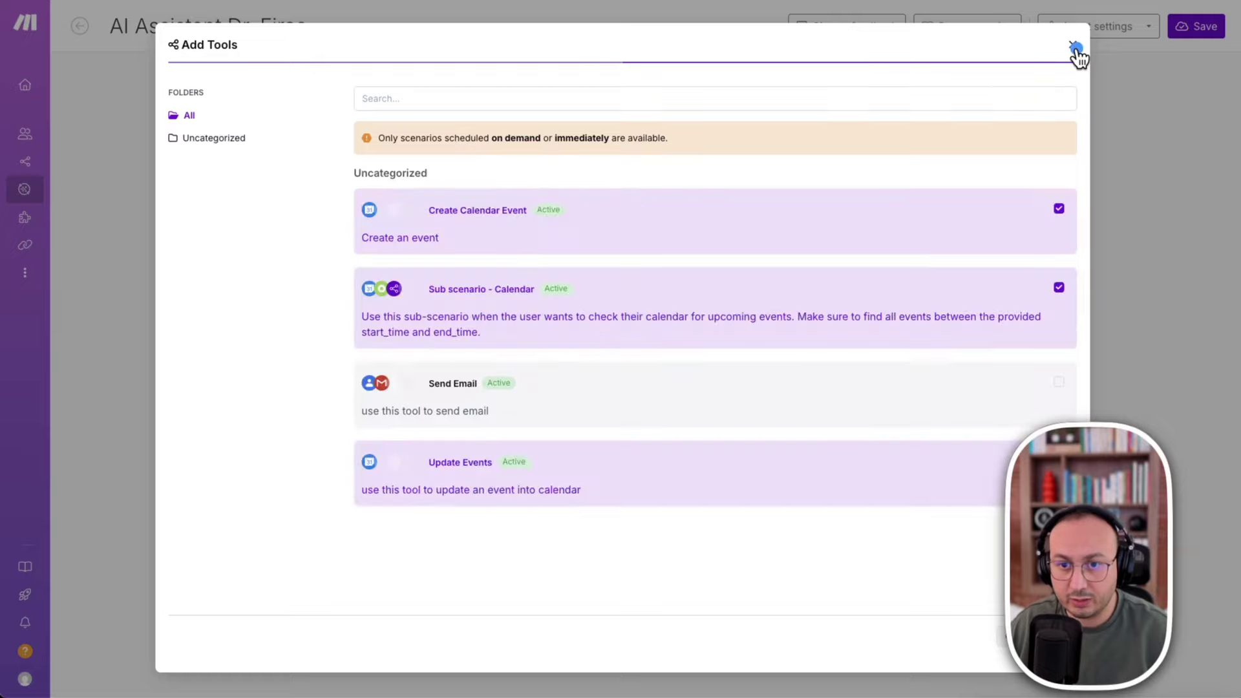
click(1070, 43)
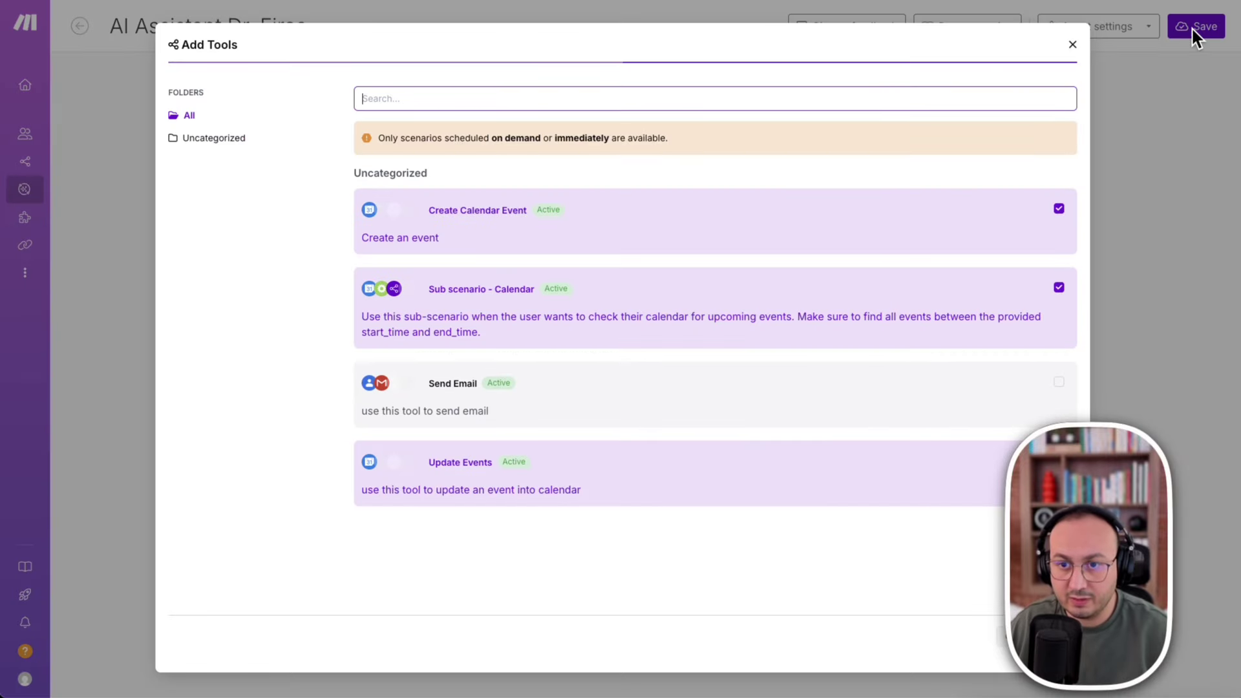
click(1196, 79)
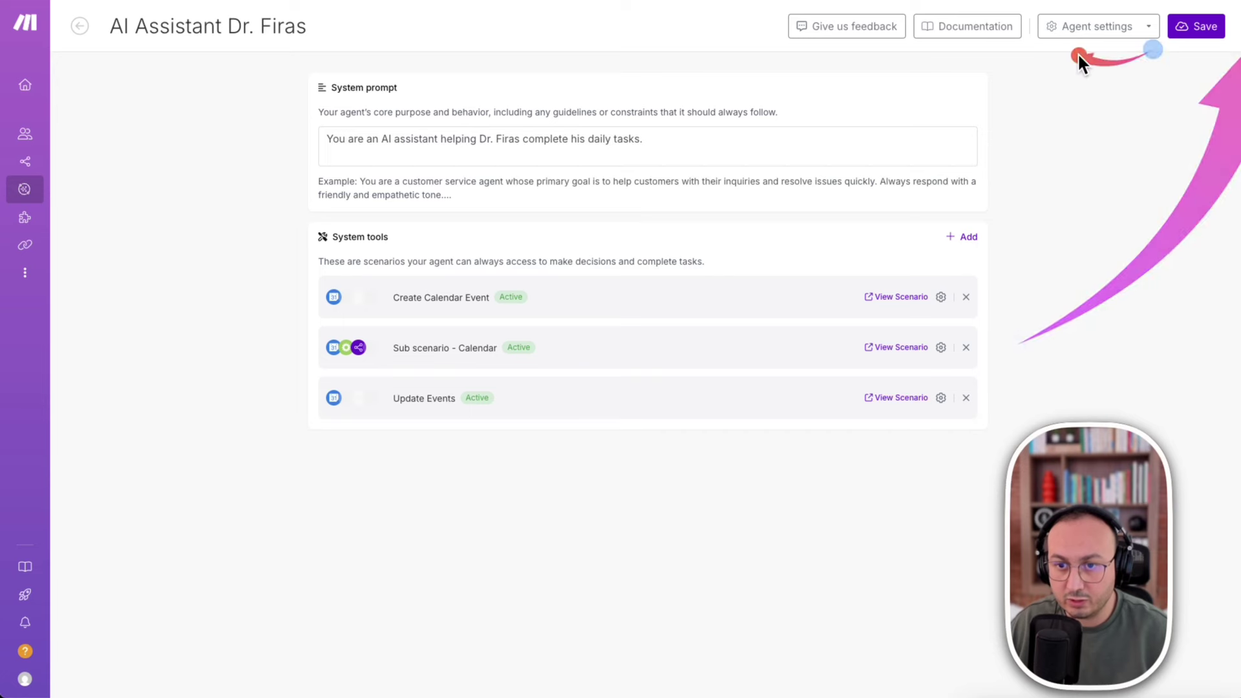
click(1201, 32)
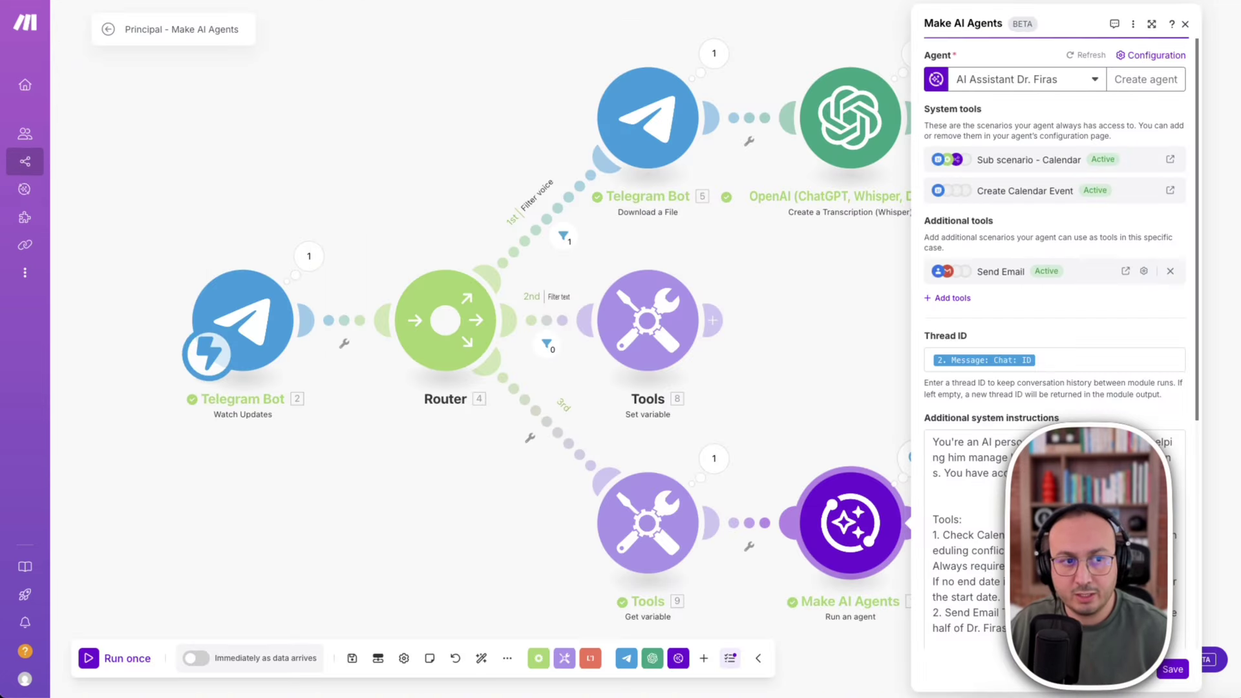
Reopen the Run an agent module to reload and check its system tools, and close its settings.
click(1184, 25)
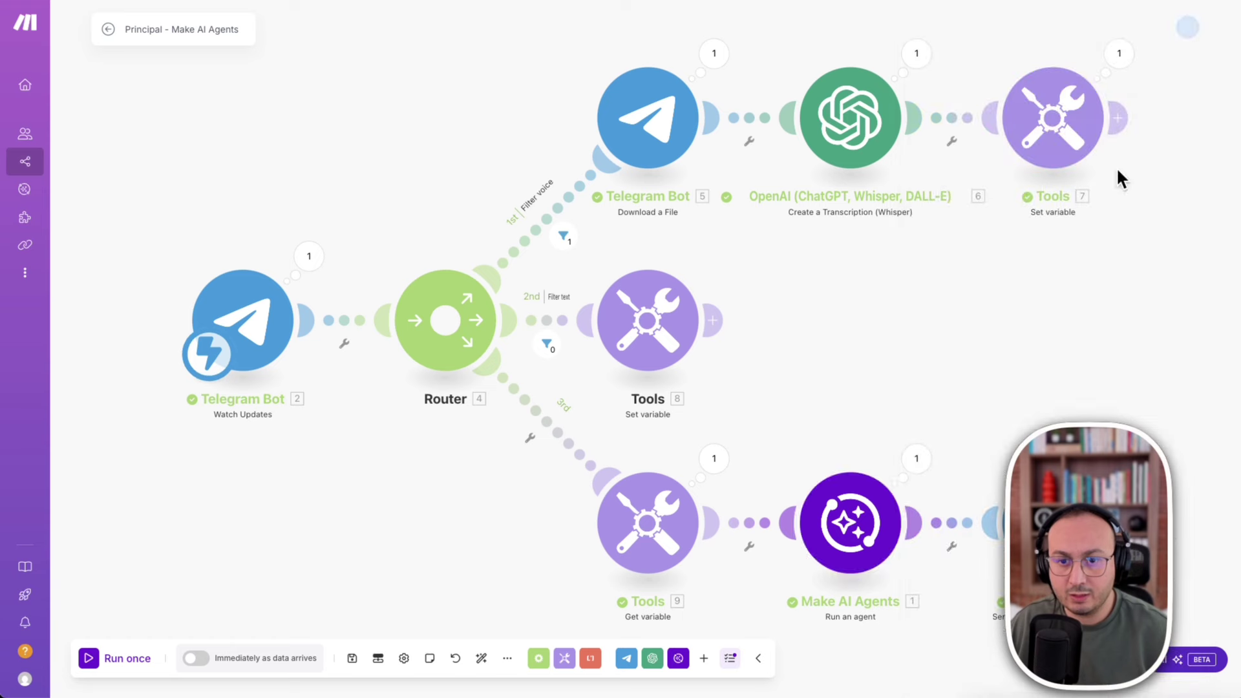
click(853, 556)
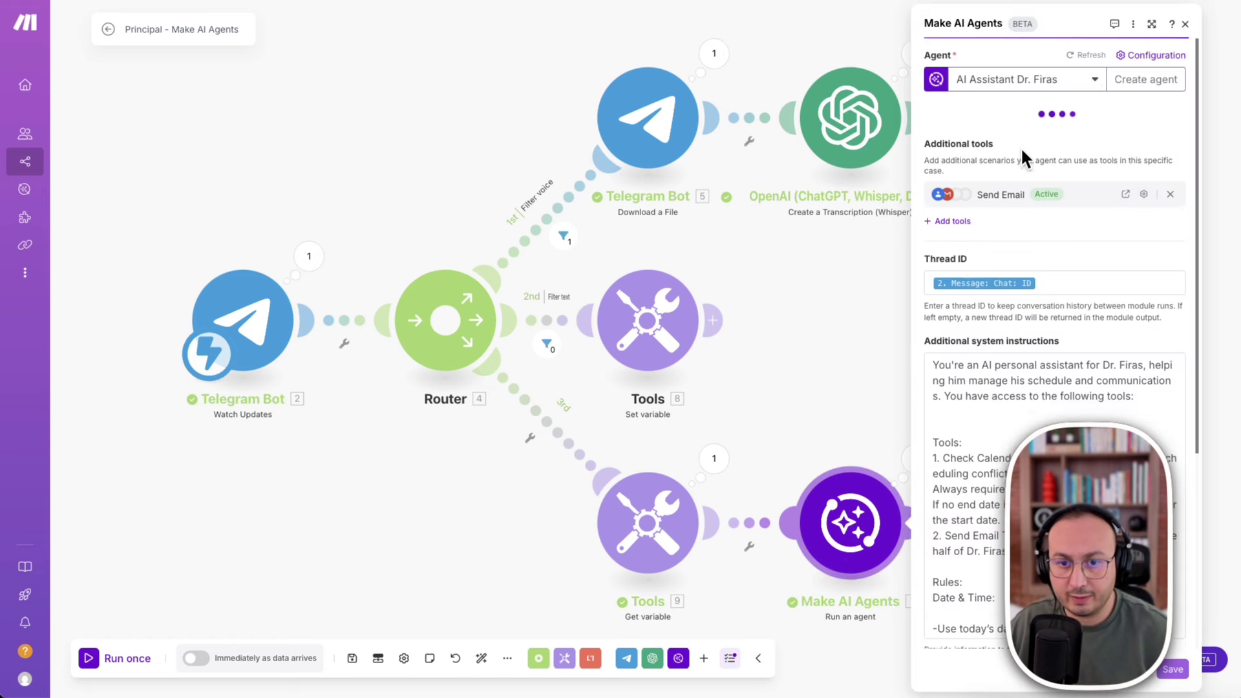
click(1184, 25)
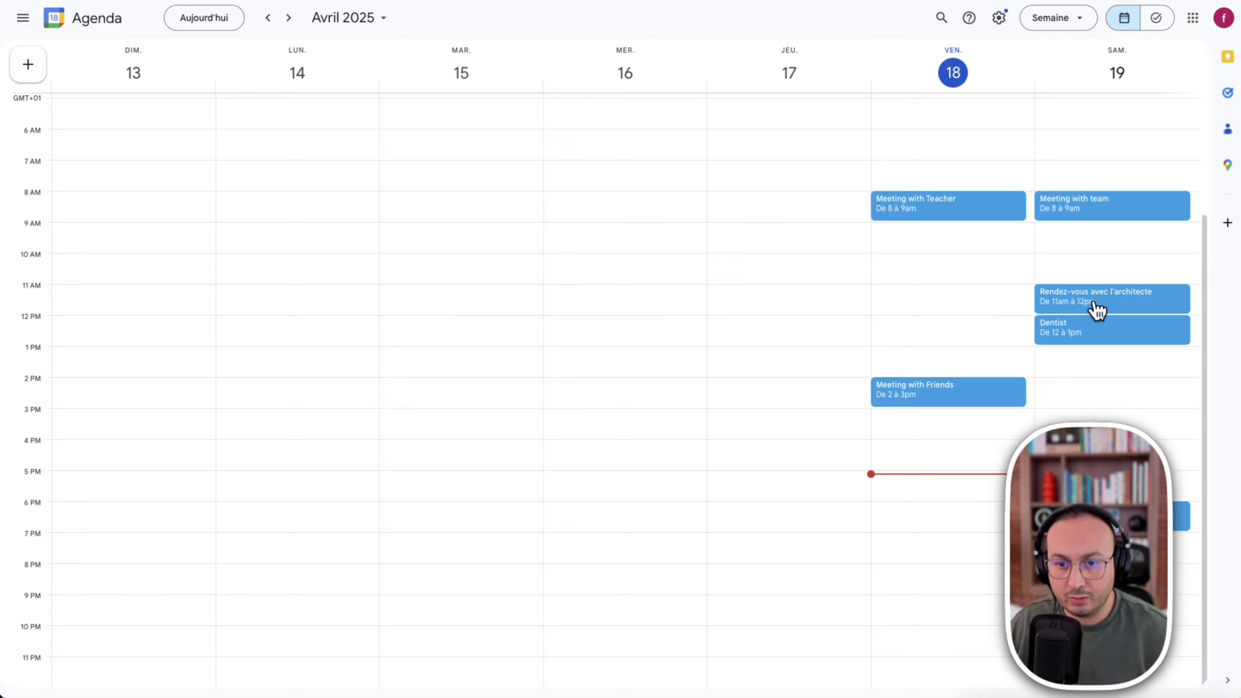
Run the scenario once and send the drassistant bot a Telegram voice message asking to move tomorrow's architect appointment to 10 am.
click(1148, 307)
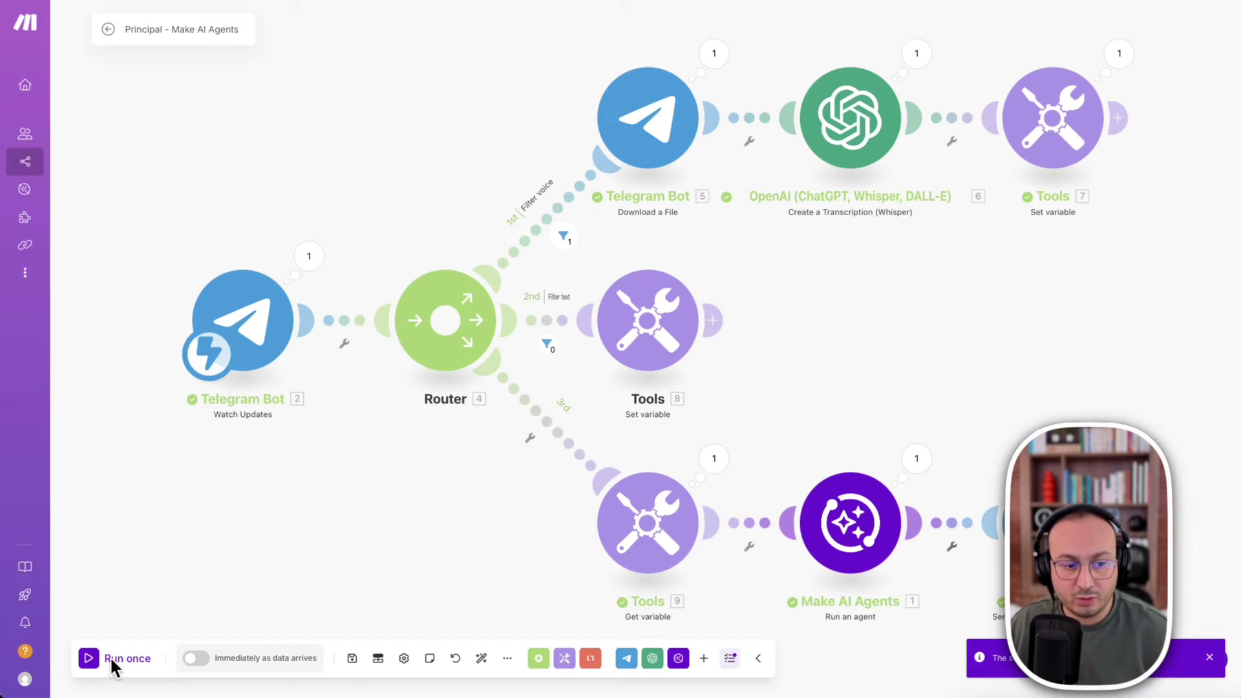
click(88, 659)
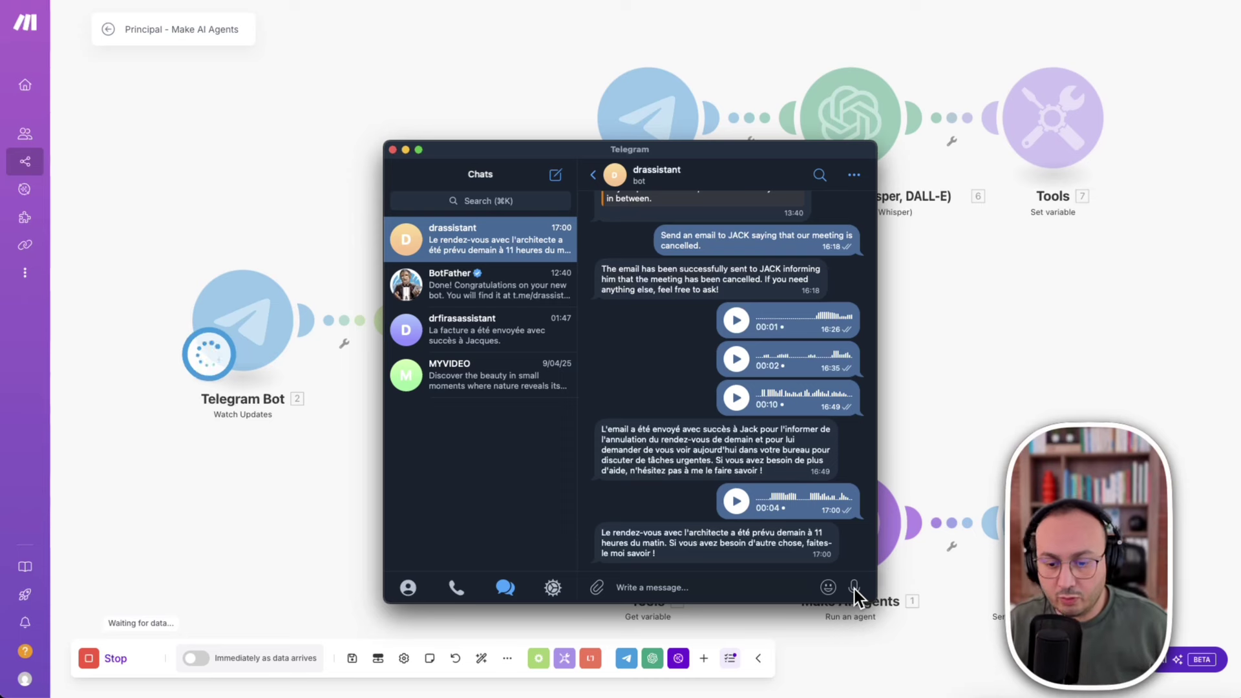
click(854, 588)
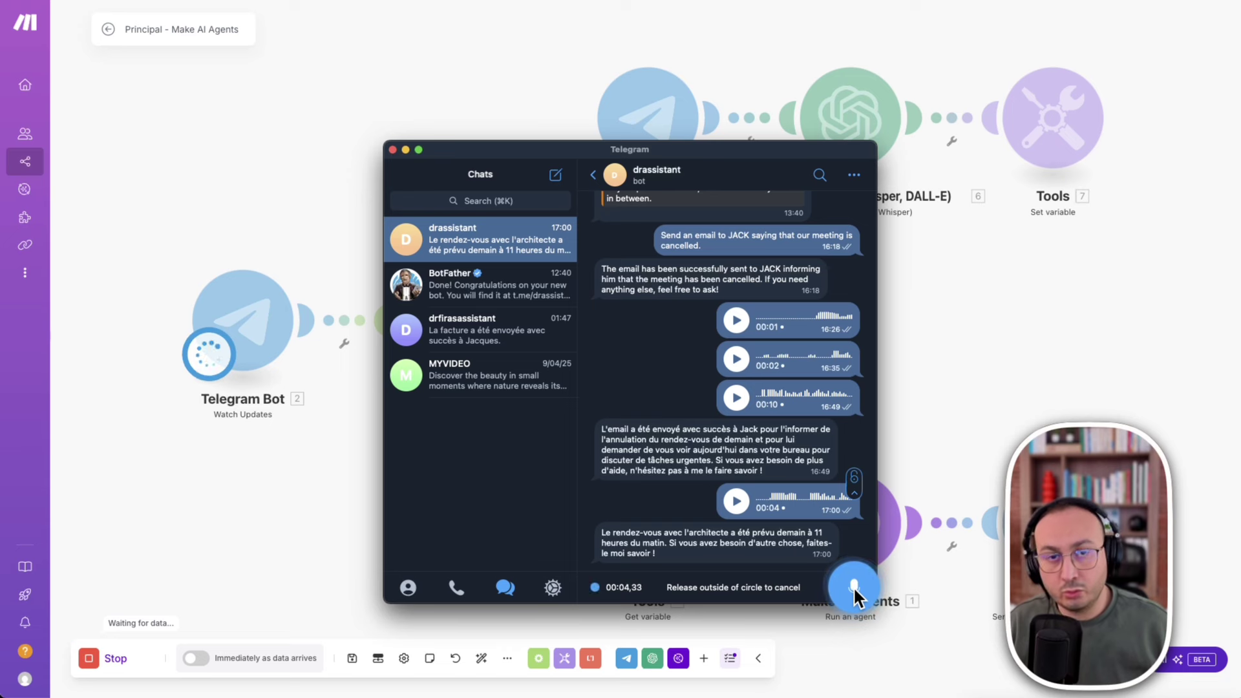
drag(853, 587, 853, 587)
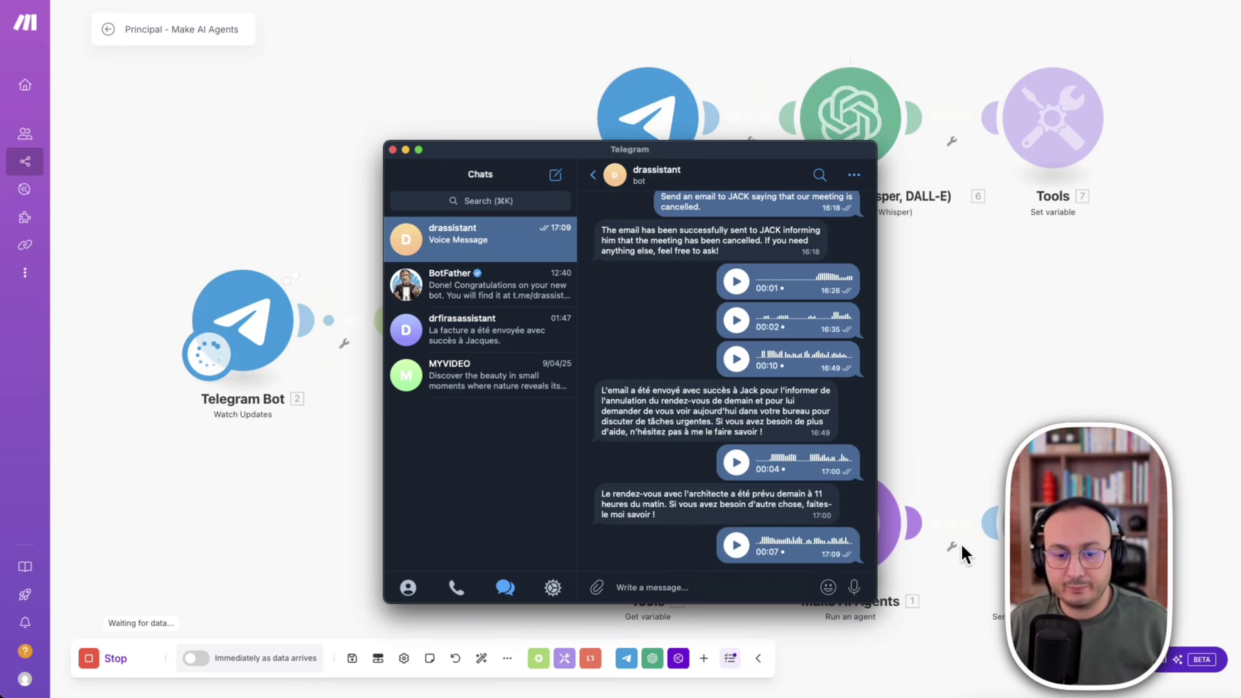
click(929, 467)
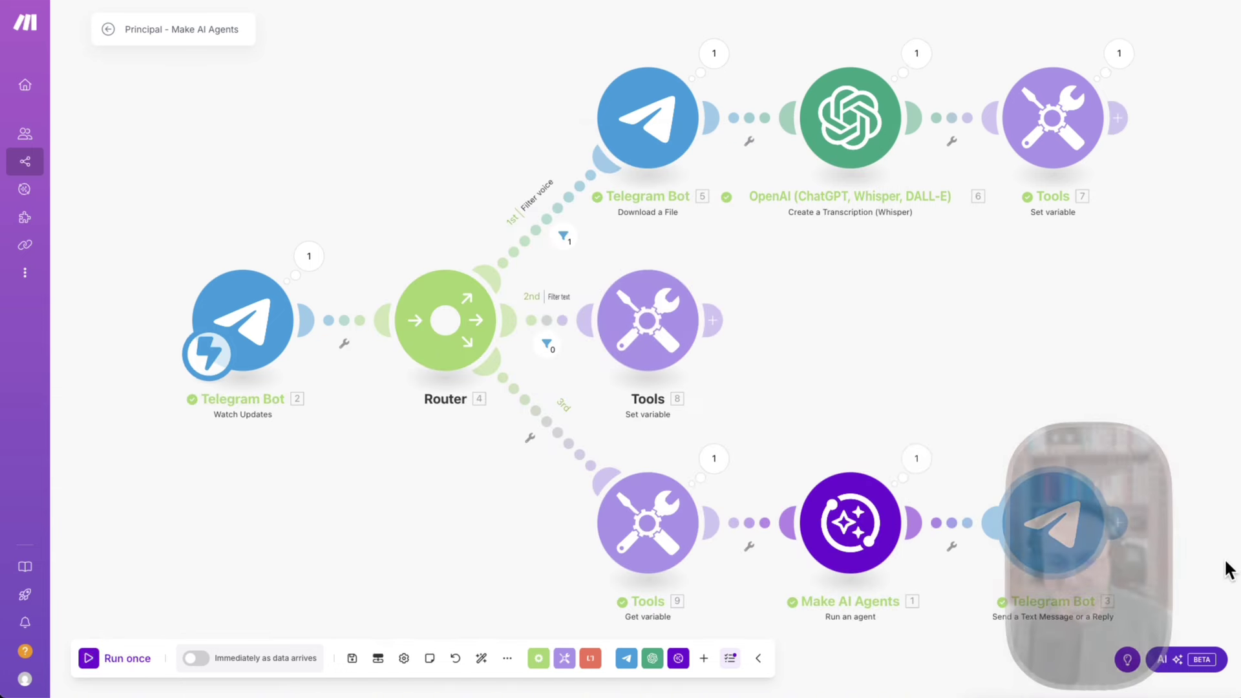
Read the bot's reply in Telegram and inspect the "Rendez-vous avec l'architecte" events on 19 April in Google Calendar.
key(super+Tab)
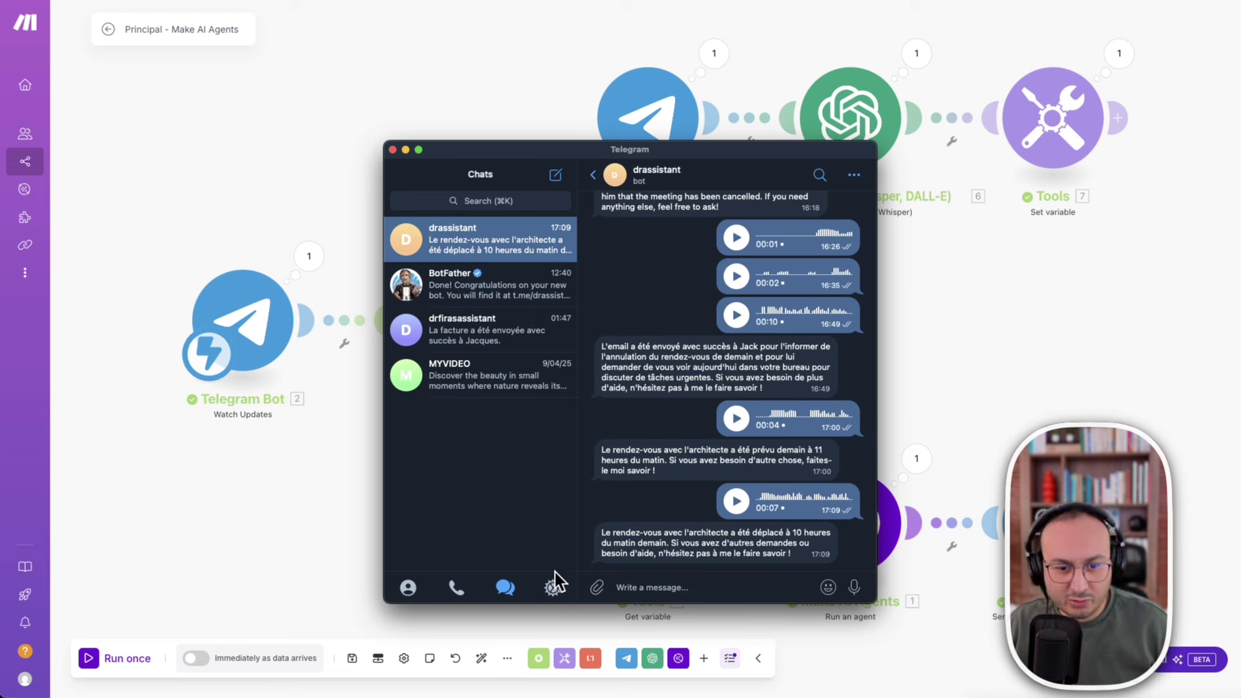
drag(658, 533, 808, 548)
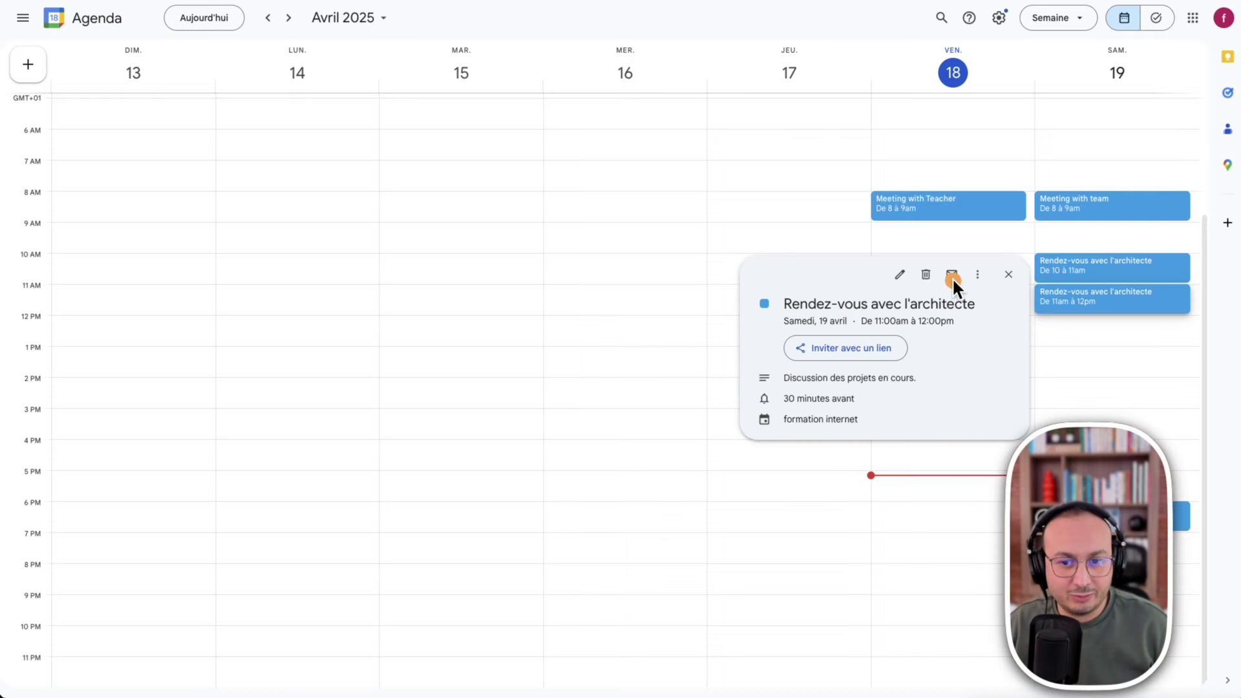
click(1008, 274)
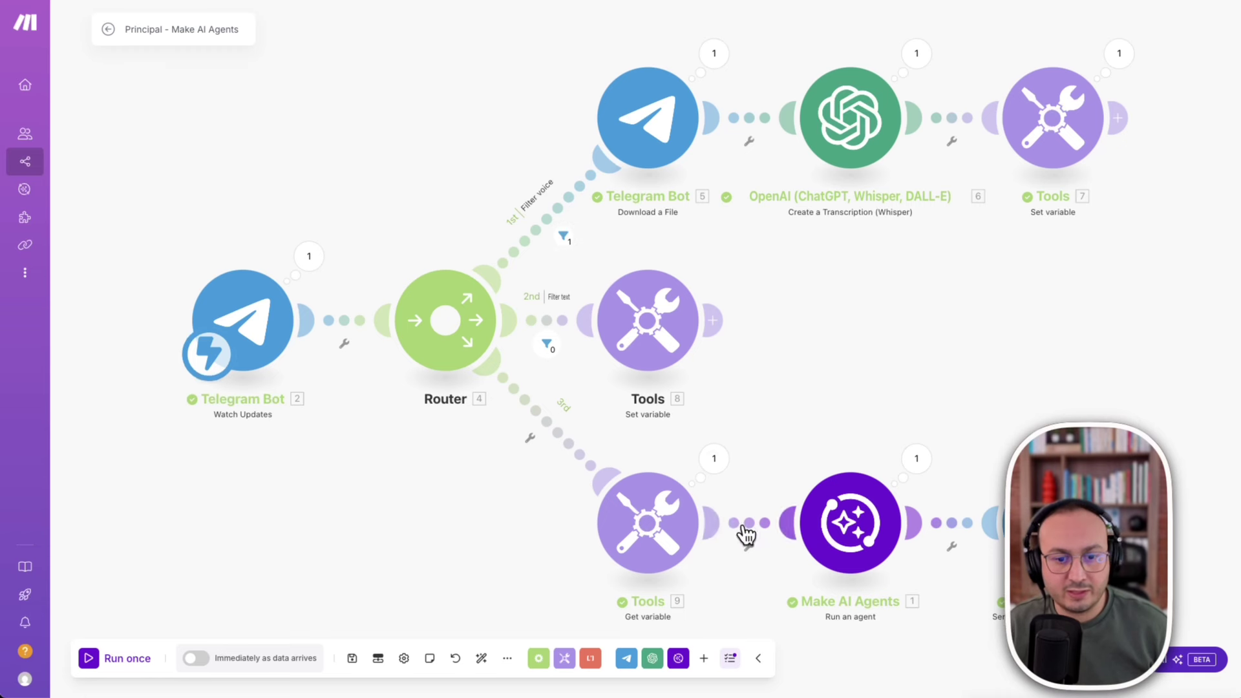
Expand the Run an agent module settings and add numbered entries 3 and 4 to the tools list in Additional system instructions.
click(865, 520)
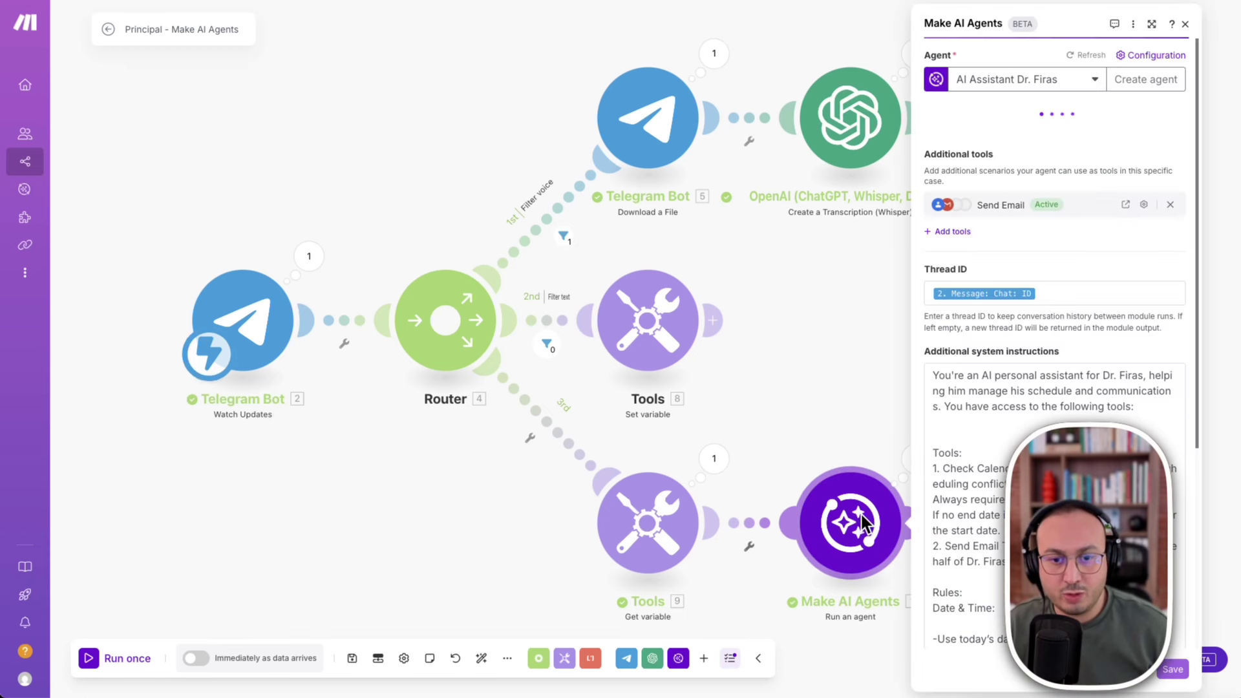
click(1151, 26)
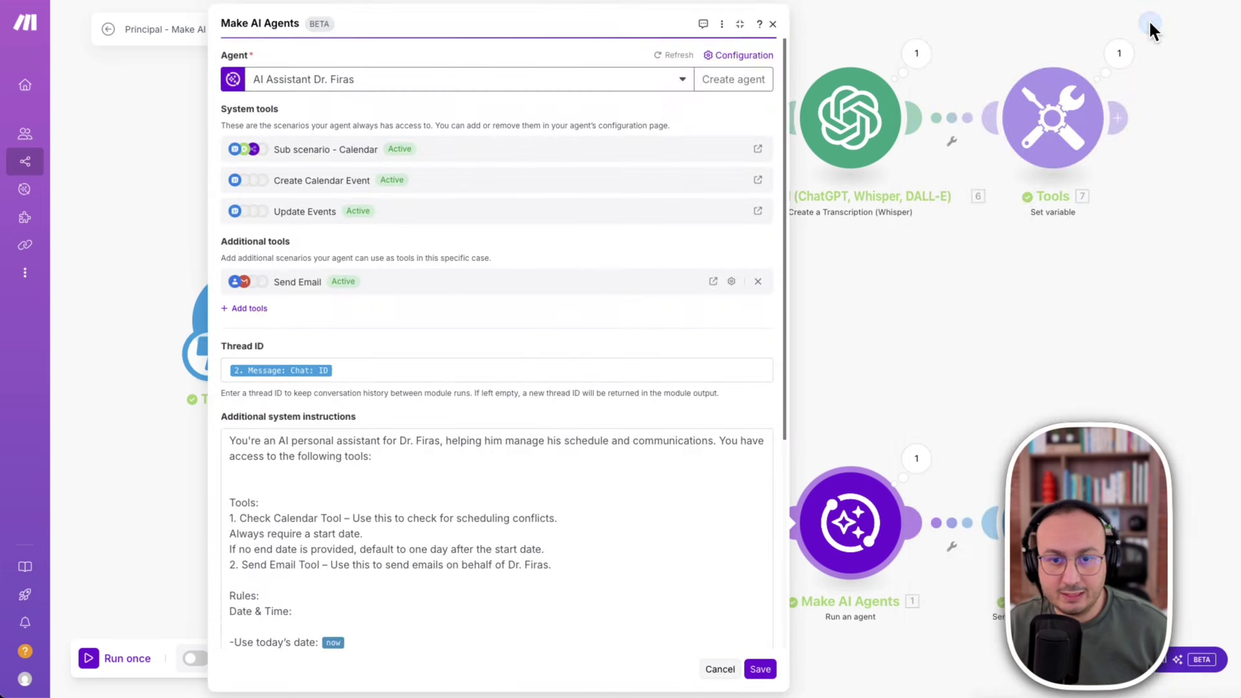
scroll(570, 367, down, 5)
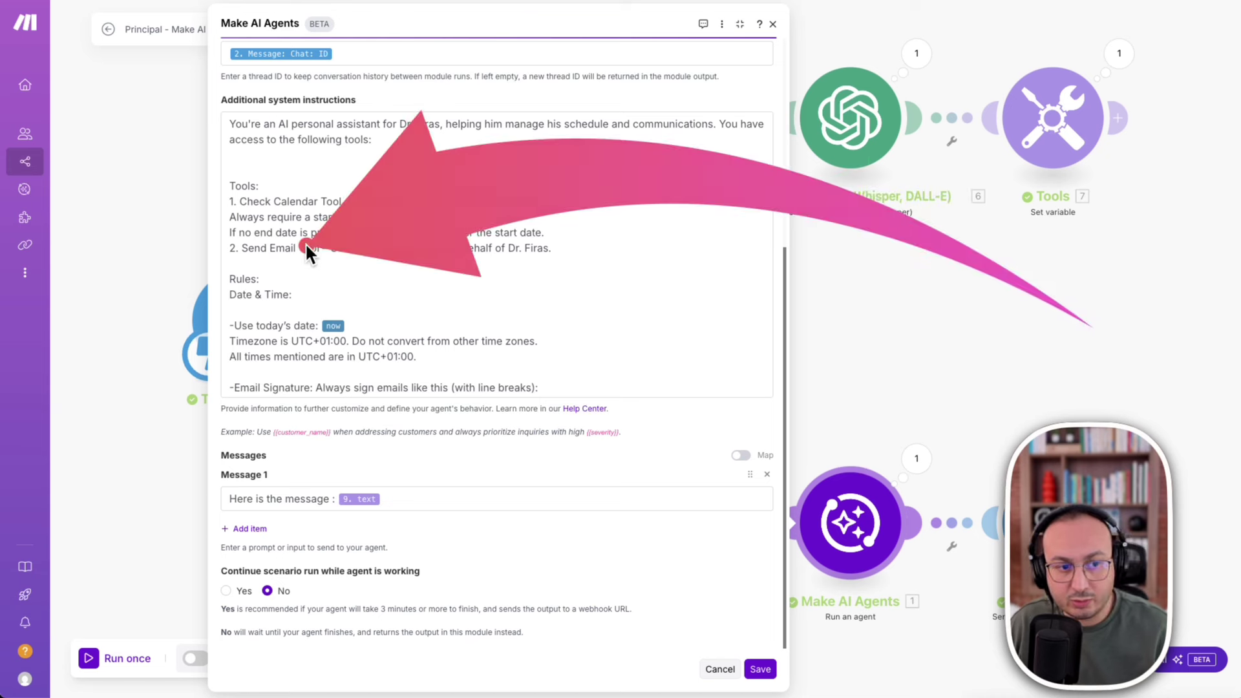
click(554, 249)
key(Return)
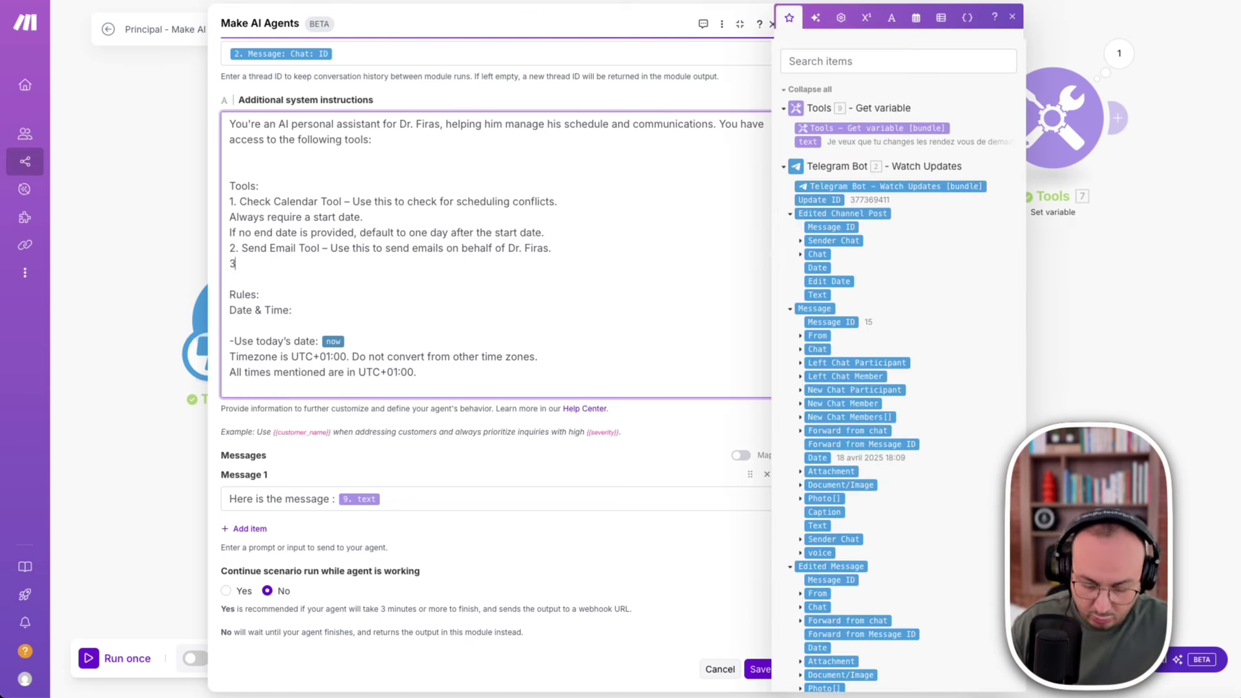
text(3.)
key(Return)
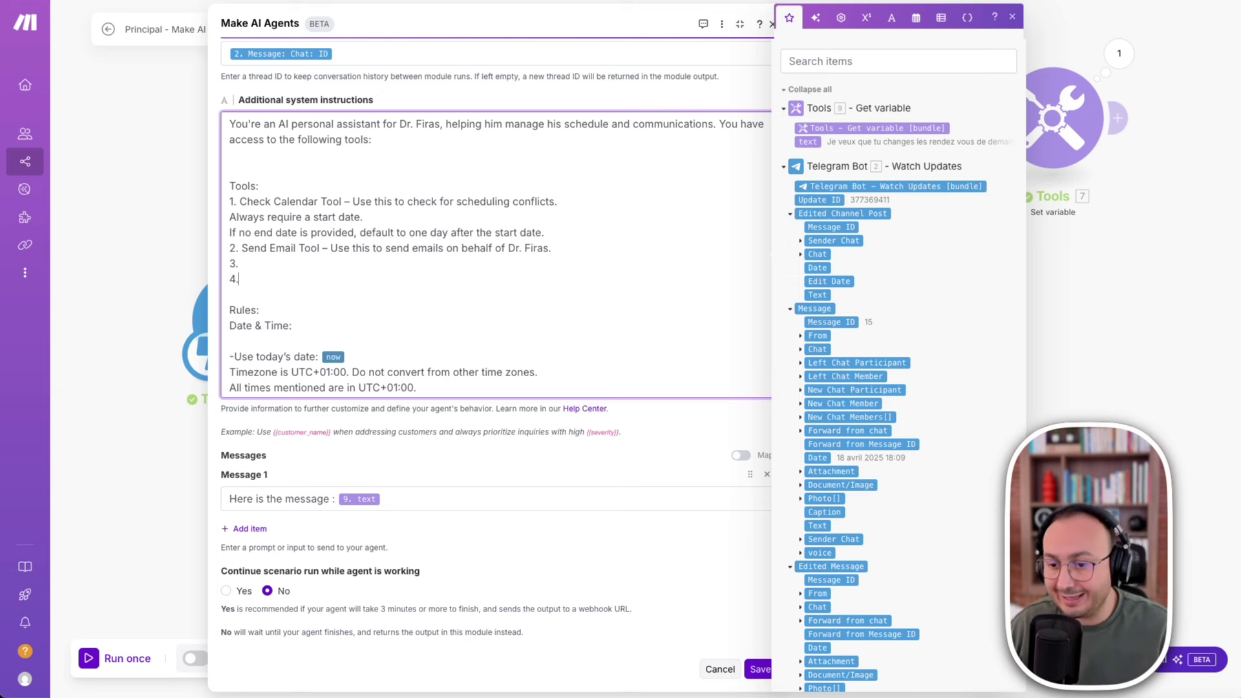
key(Escape)
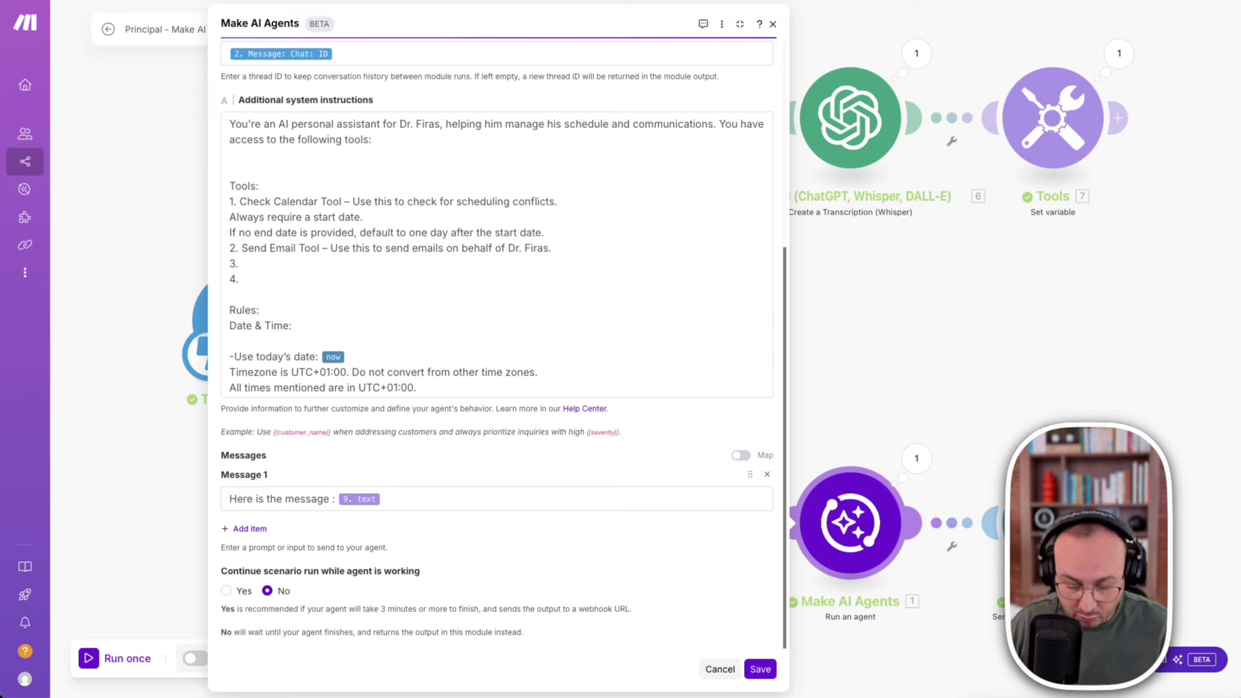
Fill entry 3 with "Create Calendar Invite Tool – Use this to schedule new events (not for editing).".
click(267, 277)
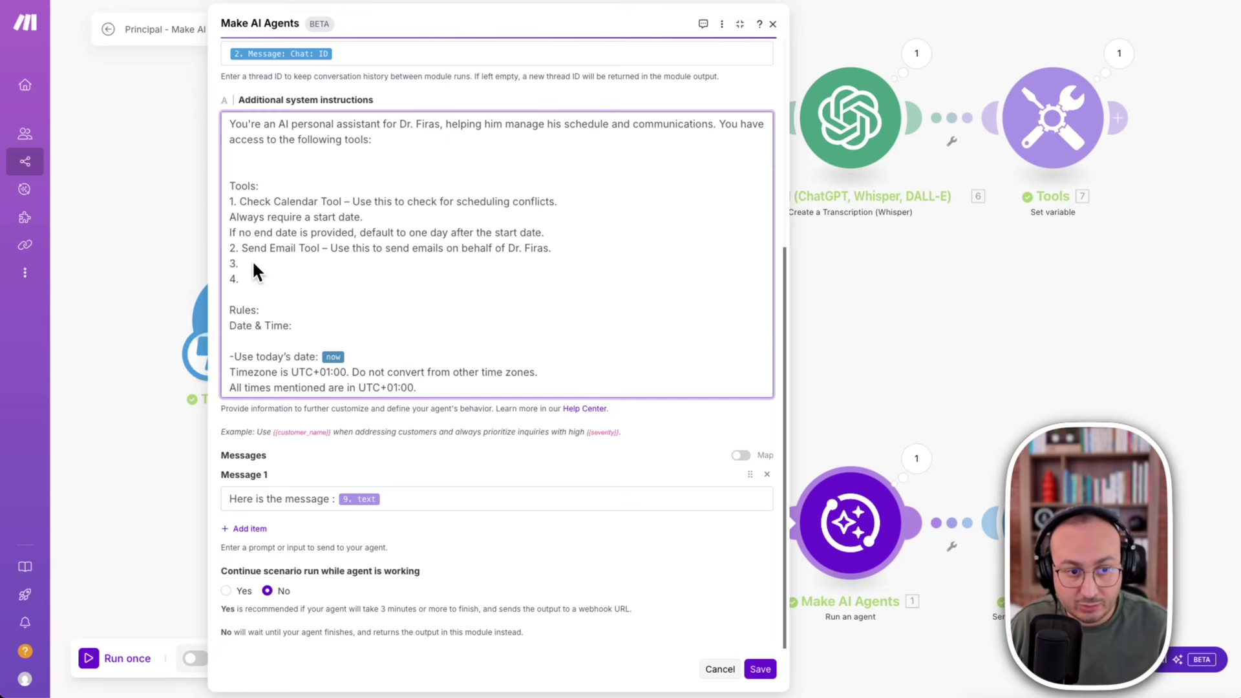
click(240, 261)
text(Create Calendar Invite Tool – Use this to schedule new events (not for editing).)
scroll(233, 205, up, 1)
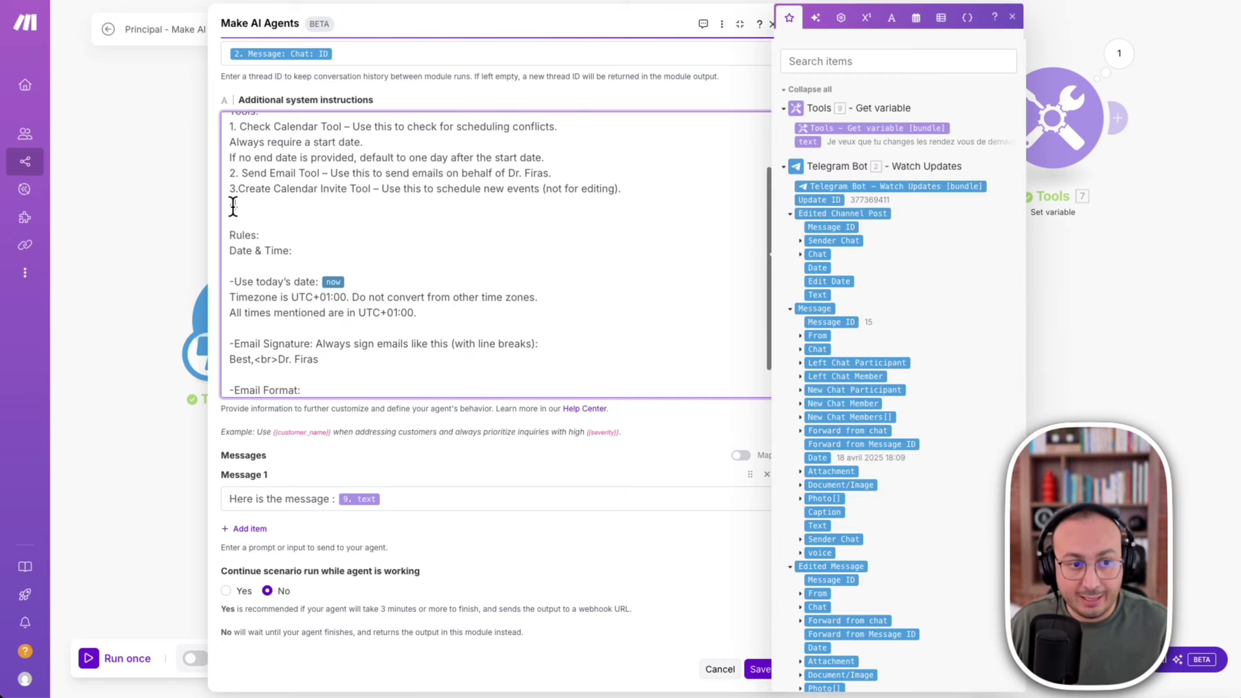
key(Escape)
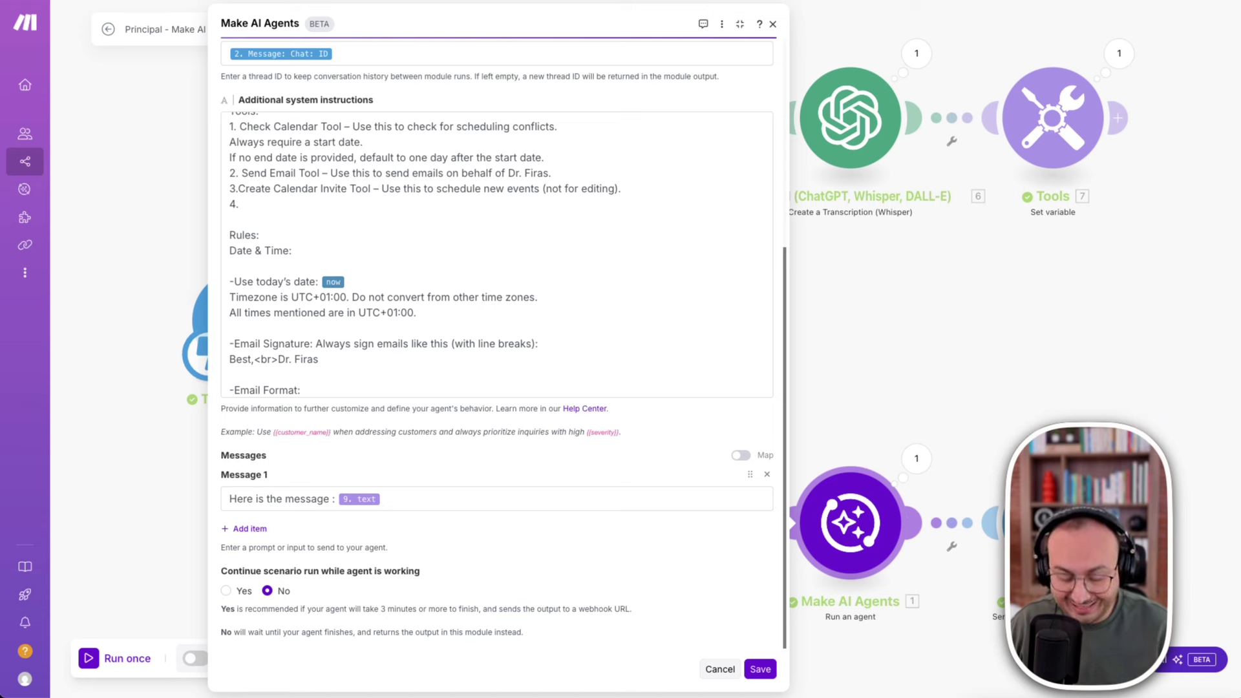
Fill entry 4 with "Update Calendar Invite Tool – Use this to modify existing events." plus a line to ask when the event or calendar ID is missing.
click(261, 204)
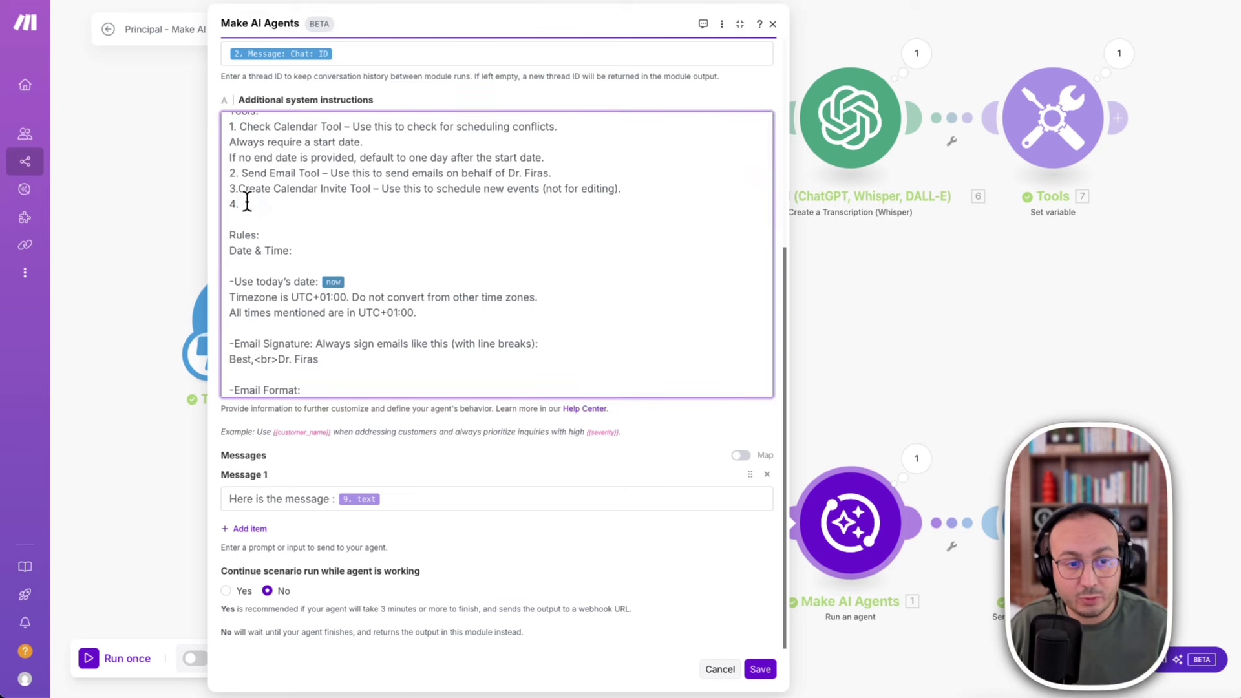
text(Update Calendar Invite Tool – Use this to modify existing events.  If the event ID or calendar ID is missing, ask the user for more info before proceeding.)
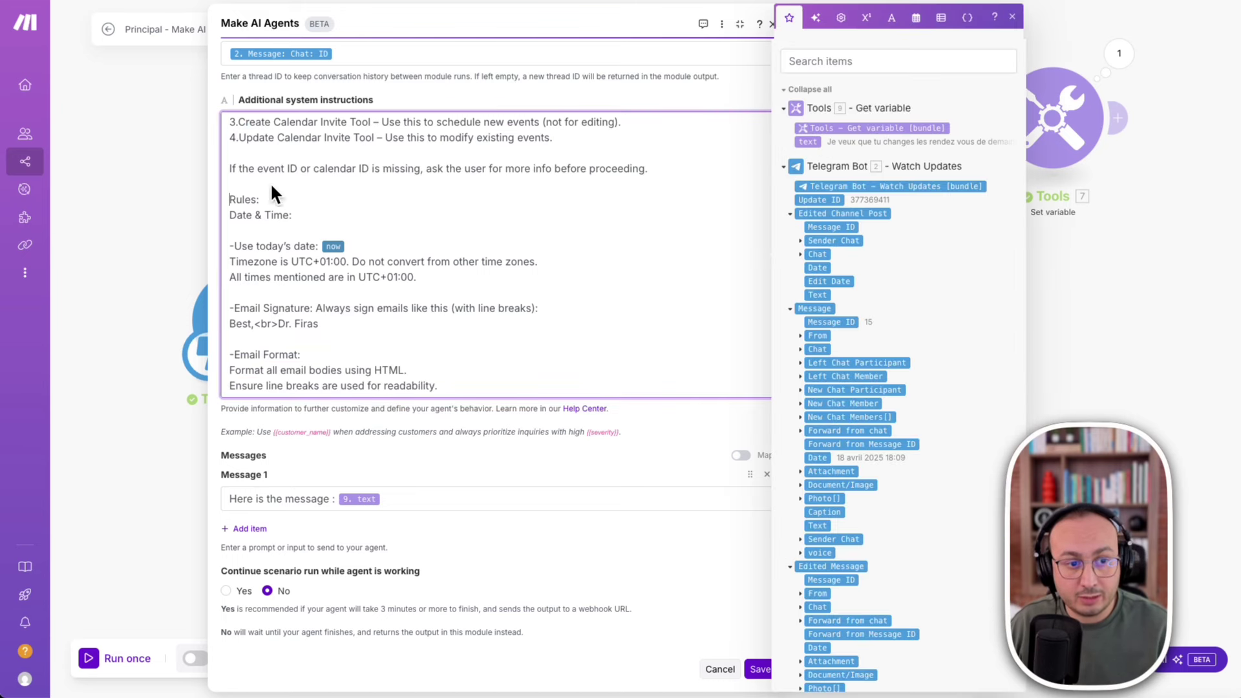
key(BackSpace)
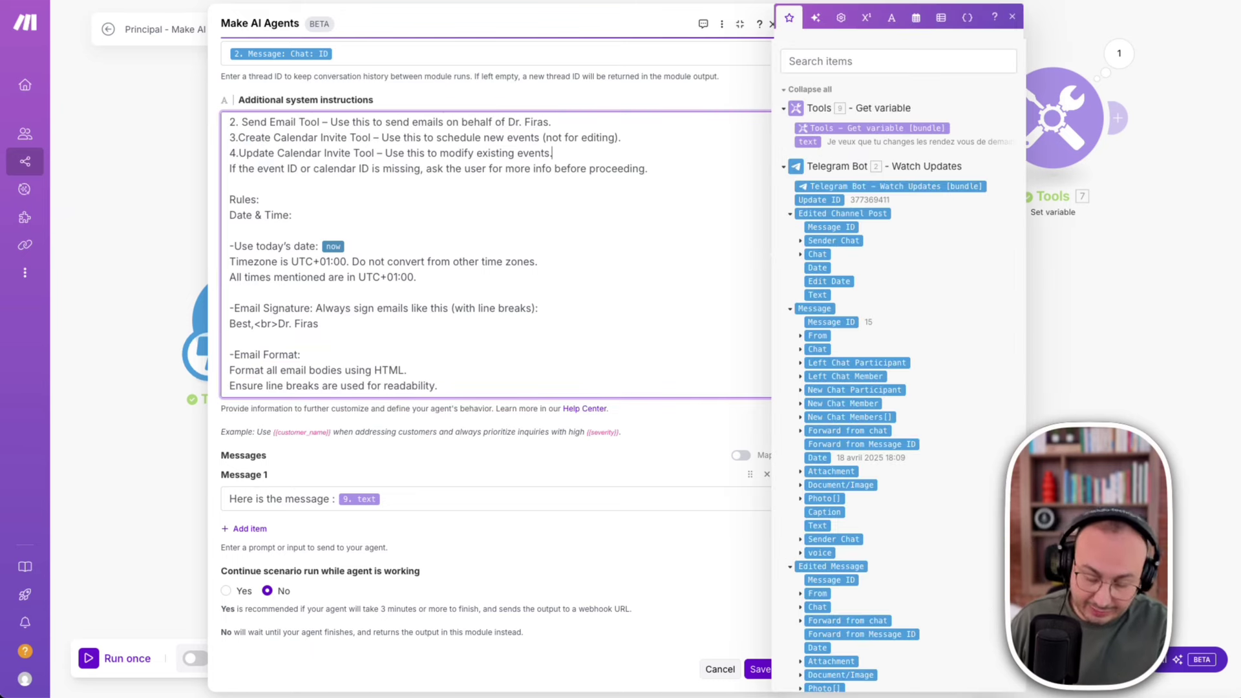
scroll(491, 208, up, 2)
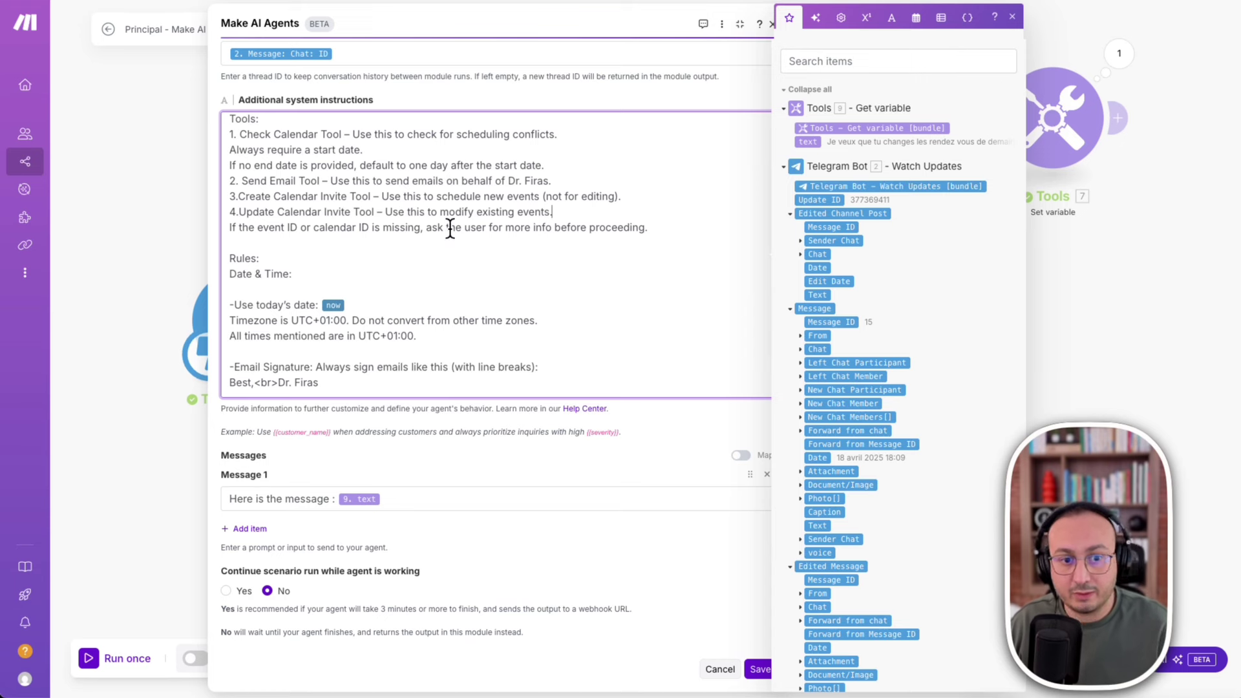
scroll(466, 290, down, 2)
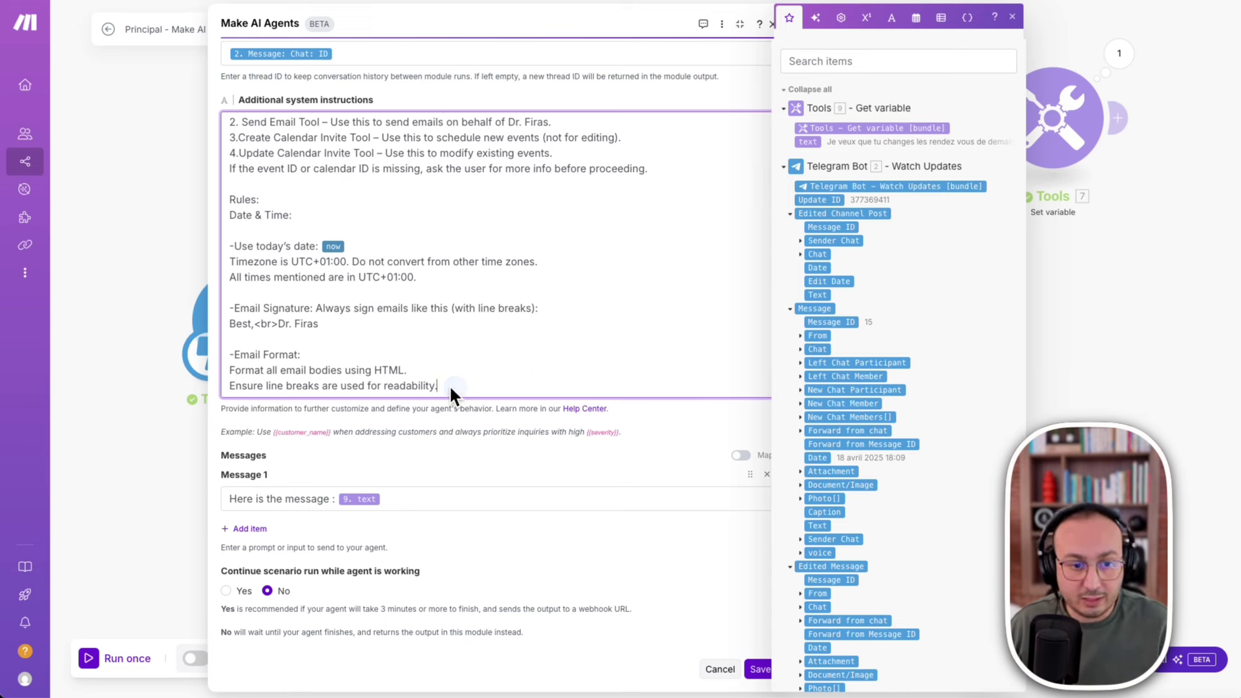
Append rules to Additional system instructions: before creating an event, use the Check Calendar Tool to detect conflicts, and default to a 1-hour event without an end time.
scroll(542, 305, down, 1)
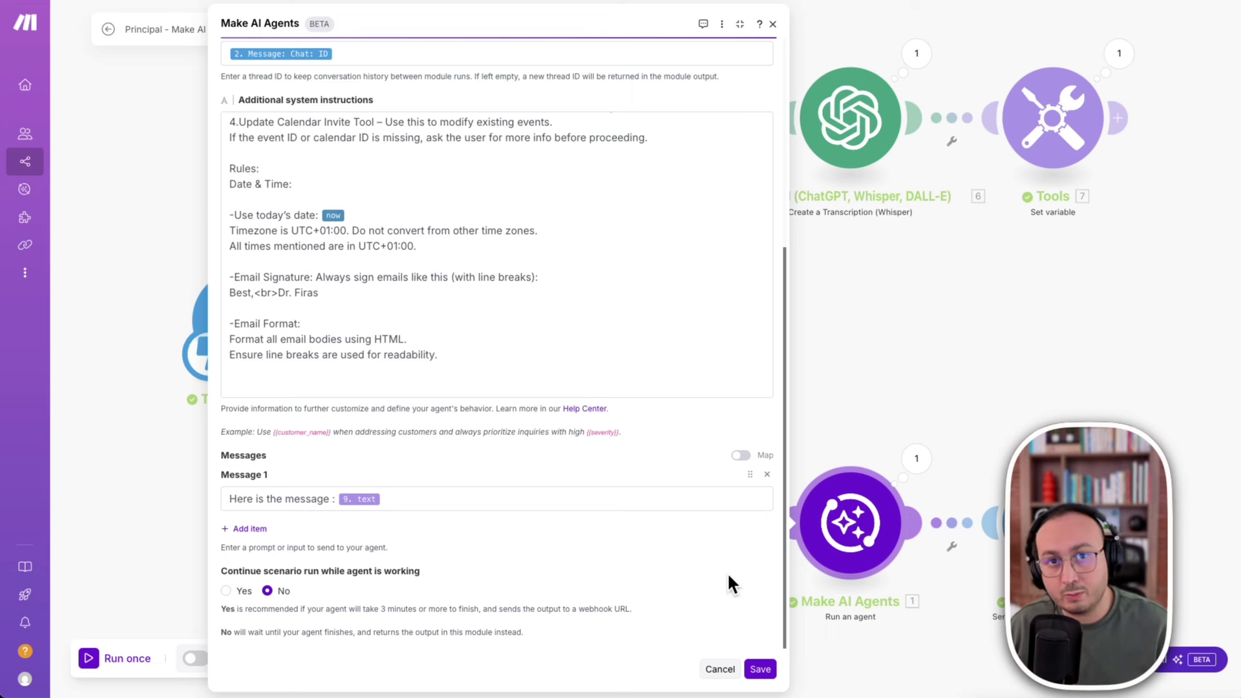
click(249, 374)
text(Before creating an event:  First use the Check Calendar Tool to detect conflicts.  If a conflict exists, notify the user and ask for an alternative.  If no conflict, proceed to schedule the event.  Default Duration:  If no end time or duration is provided, default to a 1-hour event.)
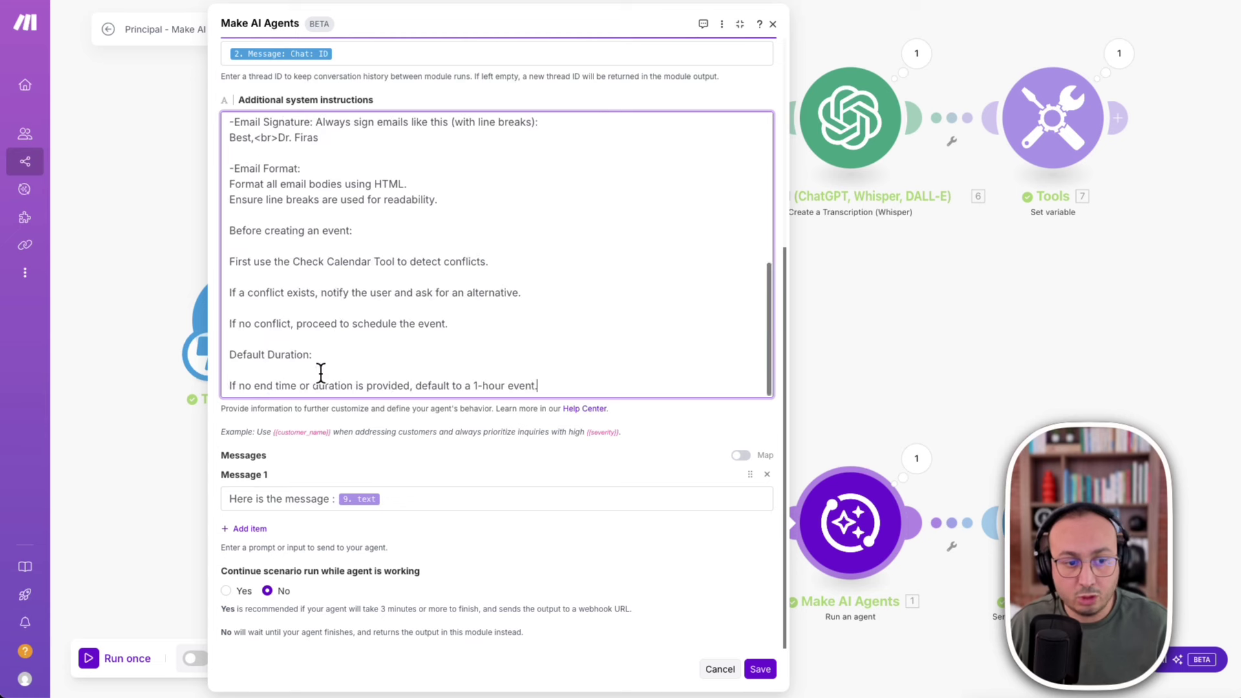
drag(556, 385, 471, 386)
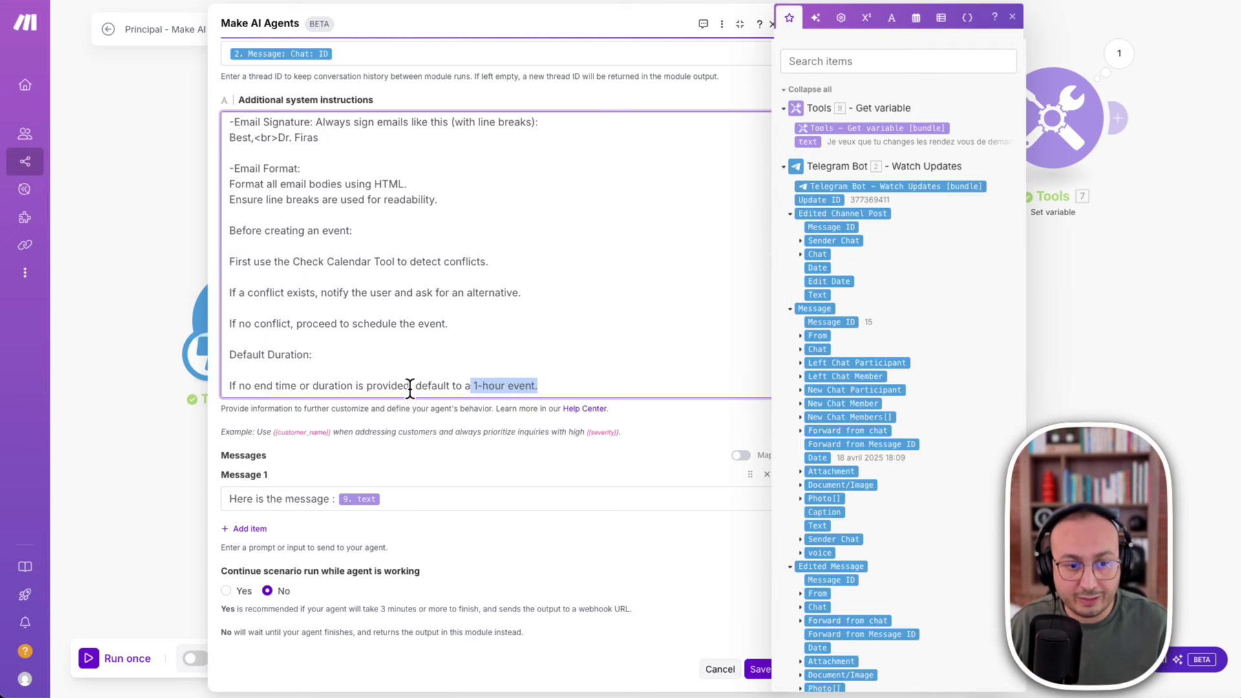
Remove the blank line below "Default Duration:" and prefix that heading with a hyphen.
click(230, 381)
click(250, 366)
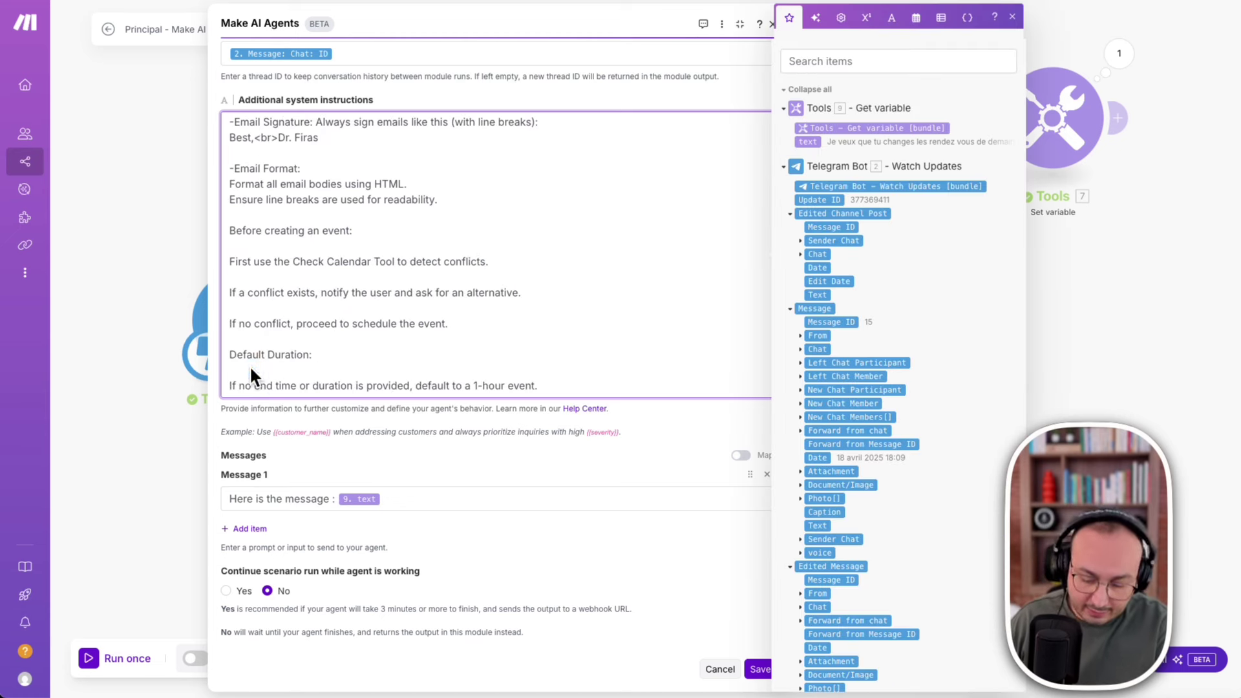
key(BackSpace)
click(231, 370)
text(-)
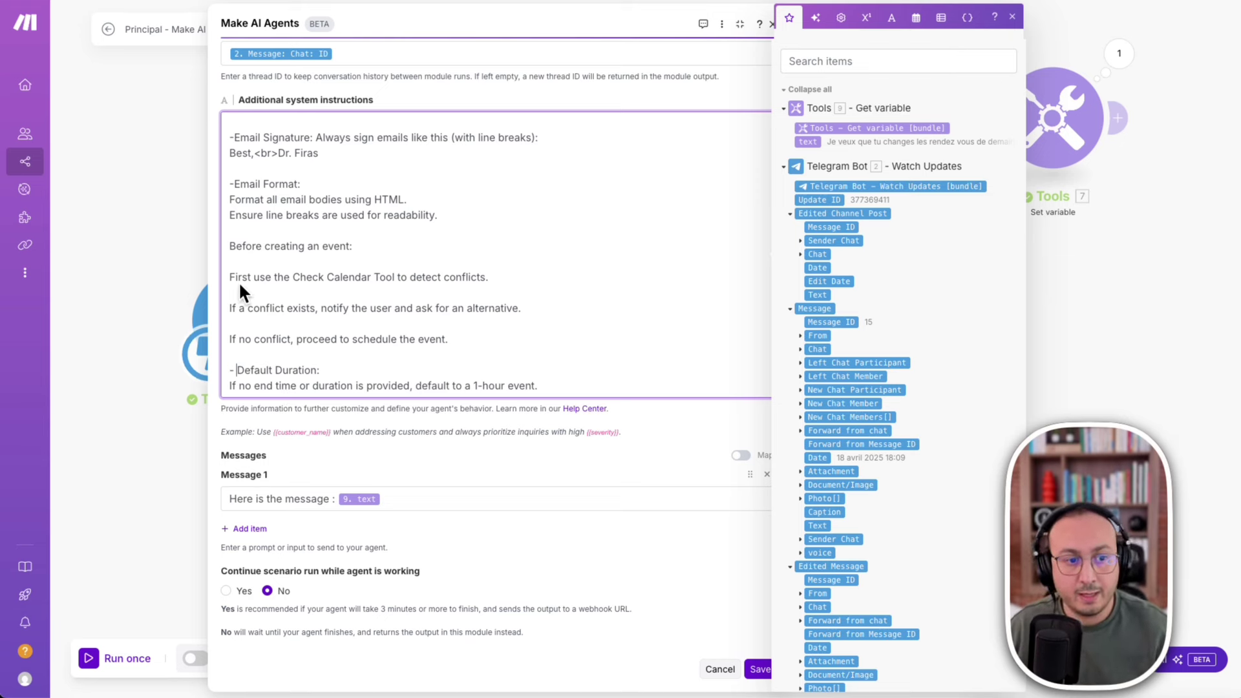
Remove the blank lines between the "Before creating an event:" rules, and save the agent module and the scenario.
click(258, 261)
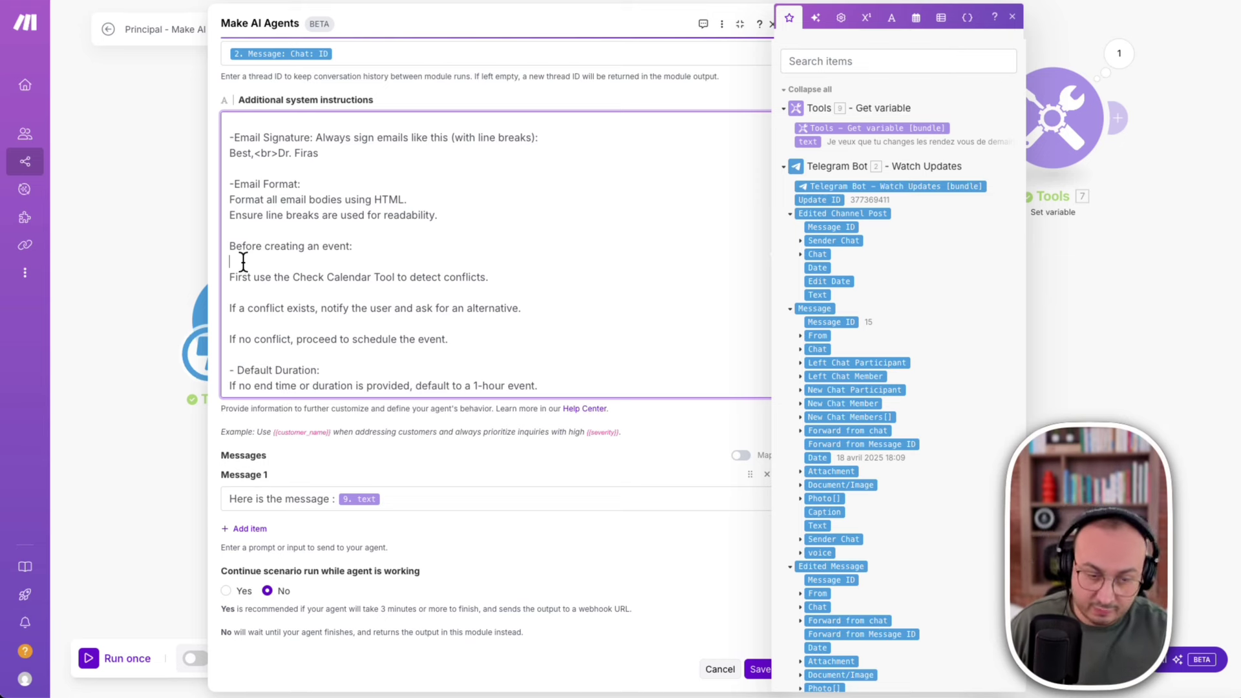
click(242, 263)
key(BackSpace)
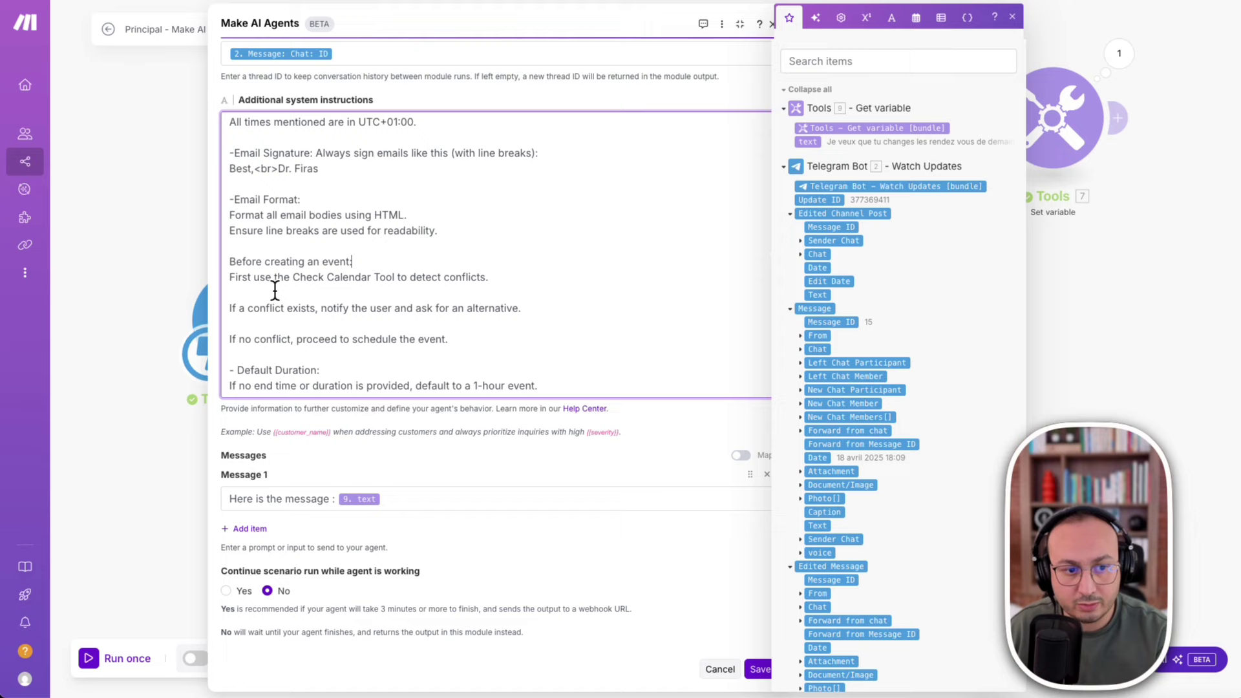
click(262, 323)
key(BackSpace)
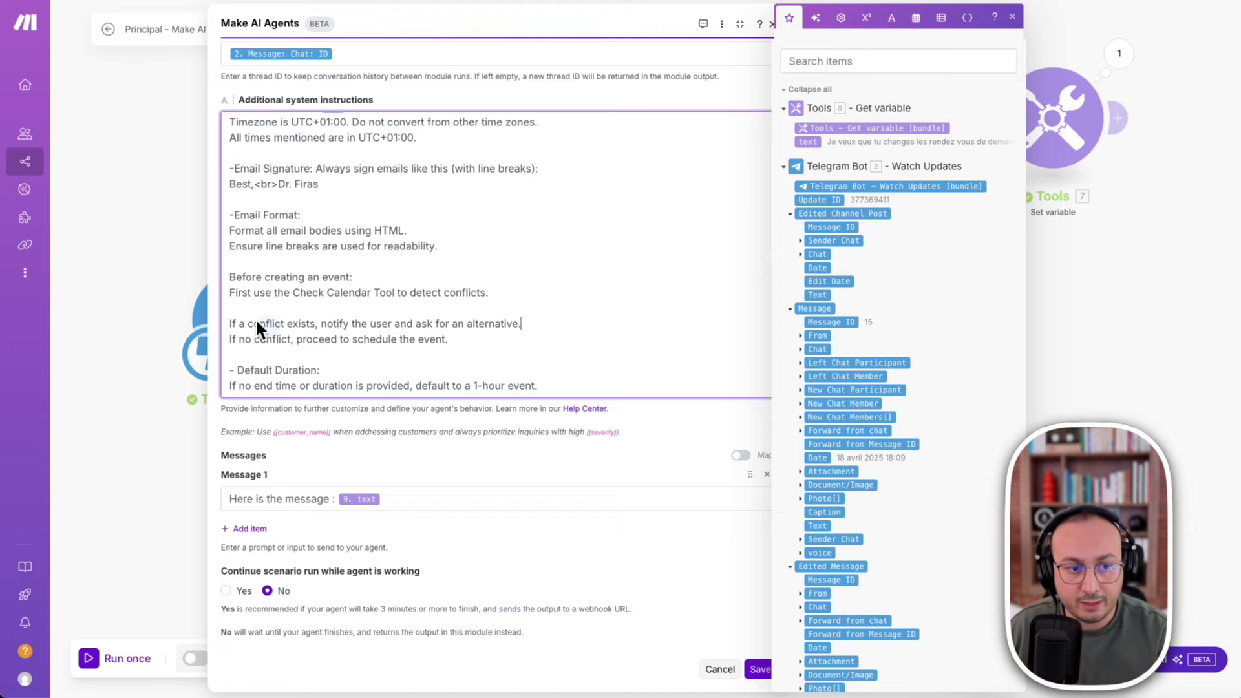
click(297, 335)
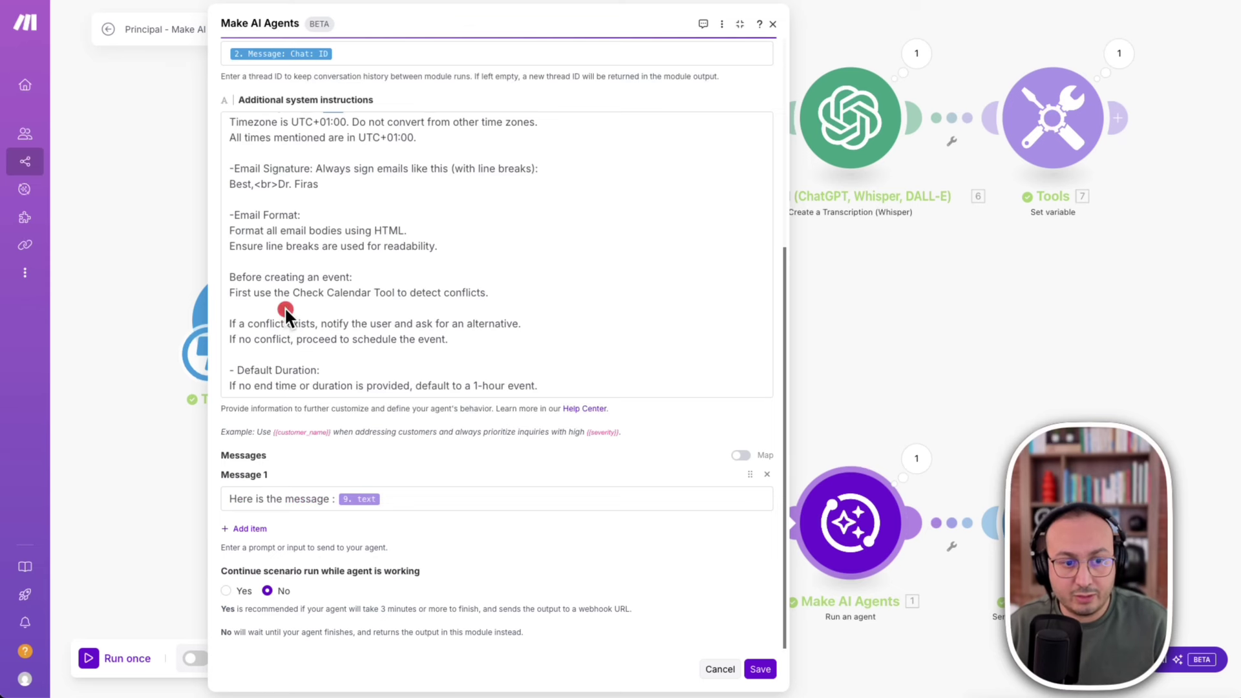
click(285, 306)
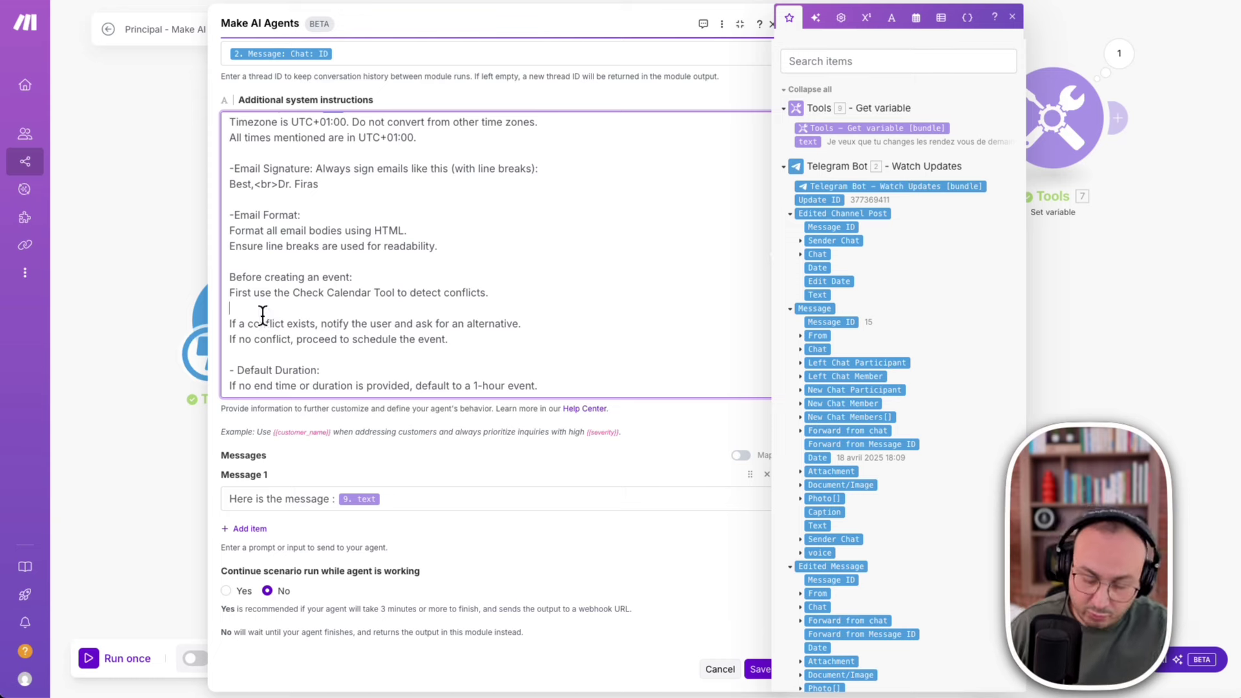
key(BackSpace)
click(761, 670)
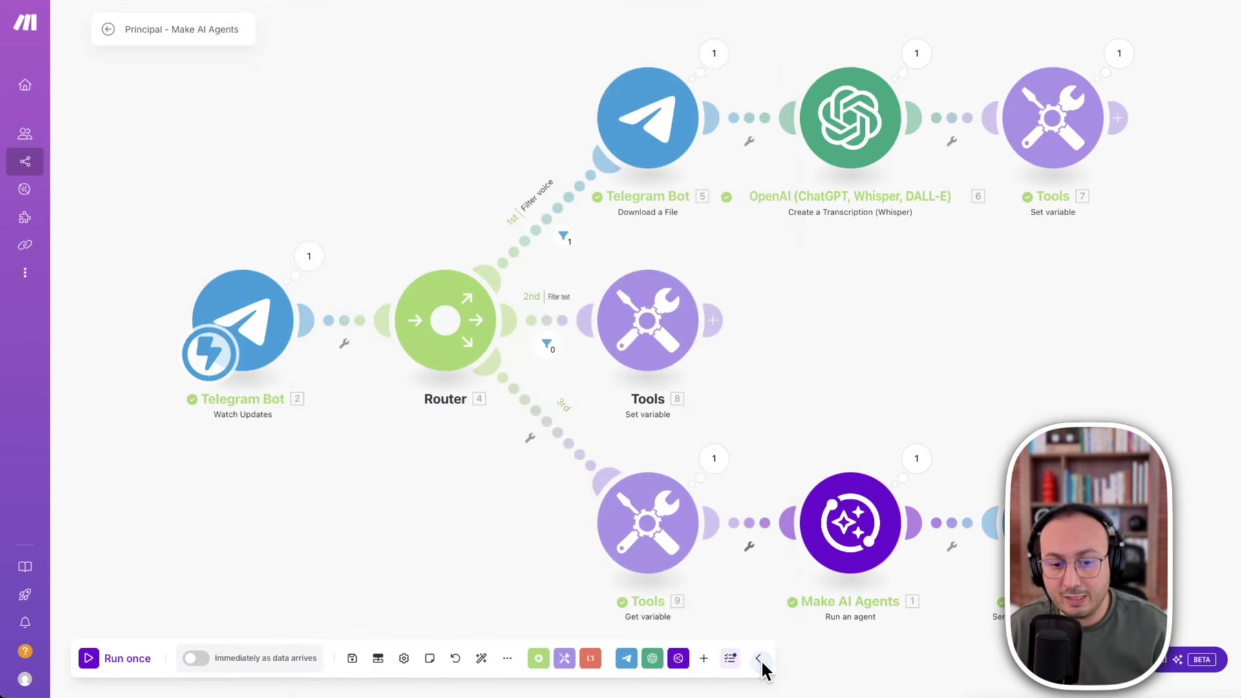
click(350, 659)
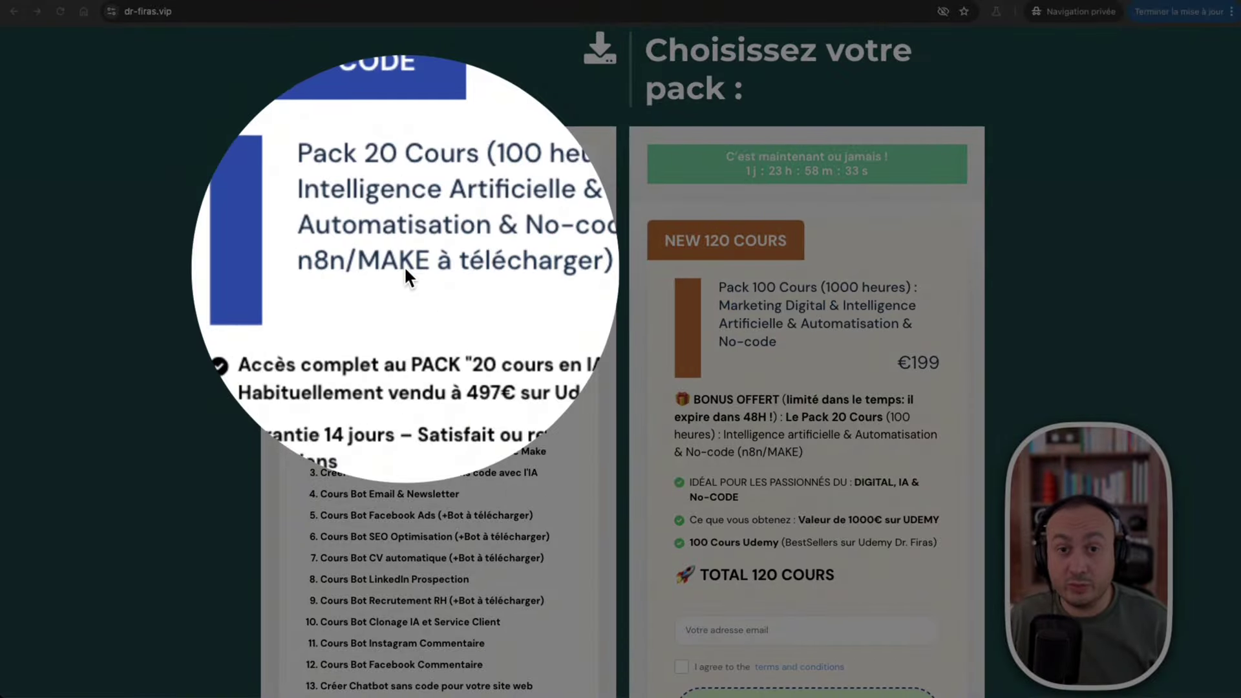
Switch to the dr-firas.vip page and review the Pack NO-CODE offer, from its list of 20 courses down to the payment total.
scroll(443, 318, down, 2)
scroll(443, 318, down, 5)
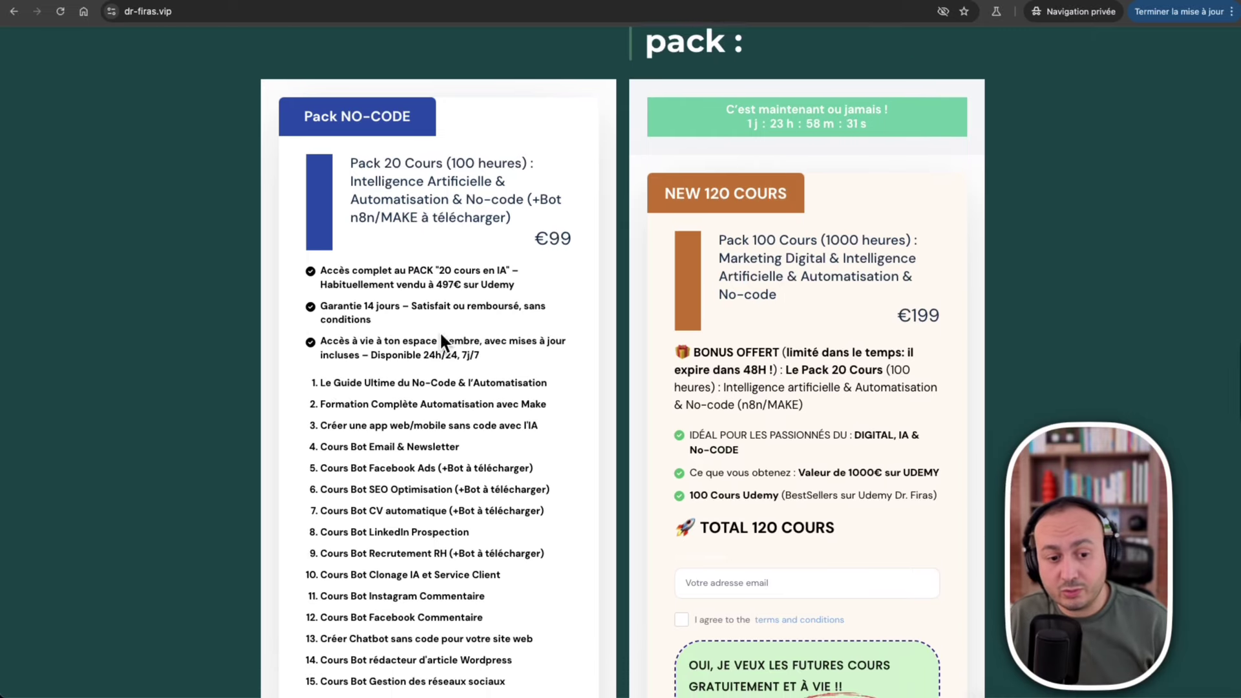
mouse_move(620, 138)
mouse_down()
mouse_move(483, 126)
mouse_move(373, 188)
mouse_up()
drag(503, 169, 393, 286)
drag(570, 220, 426, 379)
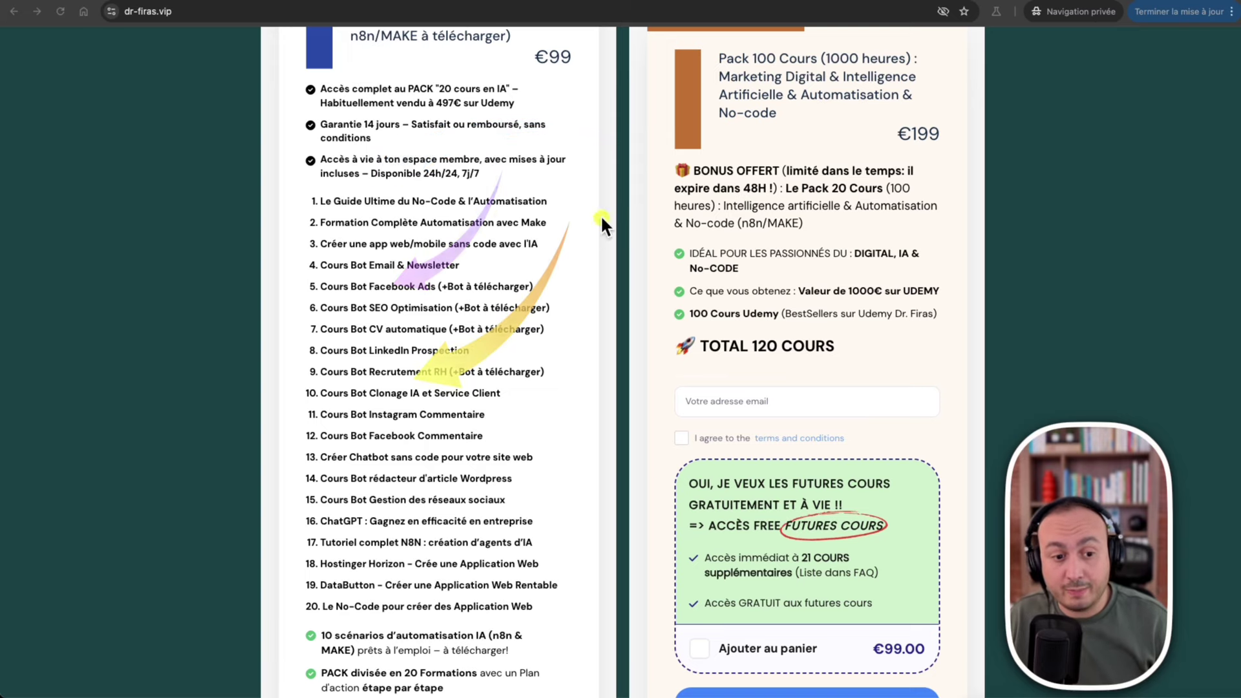
drag(600, 214, 420, 448)
drag(600, 288, 488, 495)
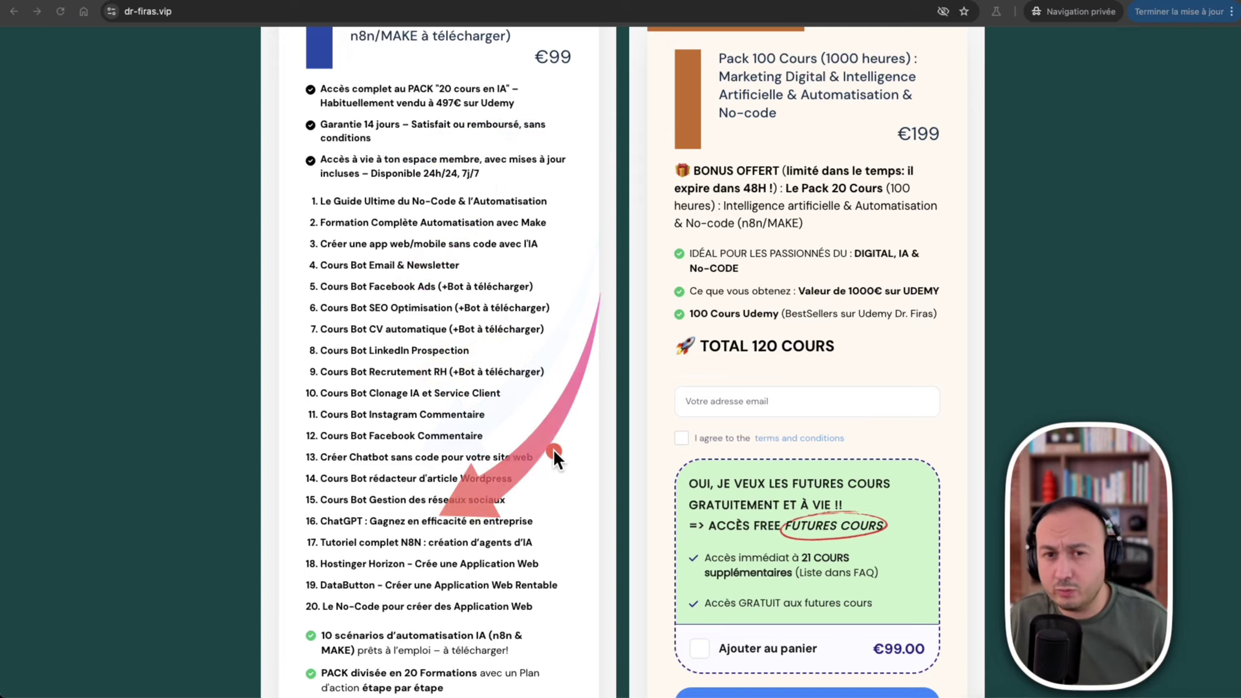
scroll(586, 438, down, 3)
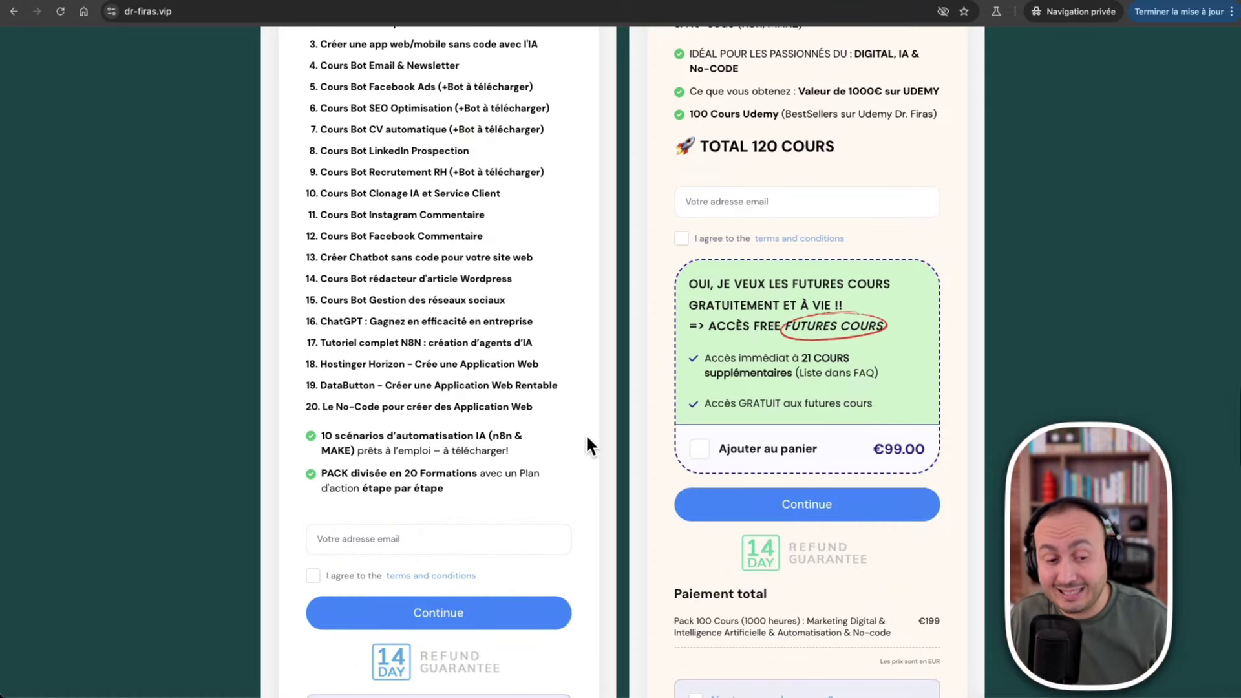
scroll(585, 442, down, 1)
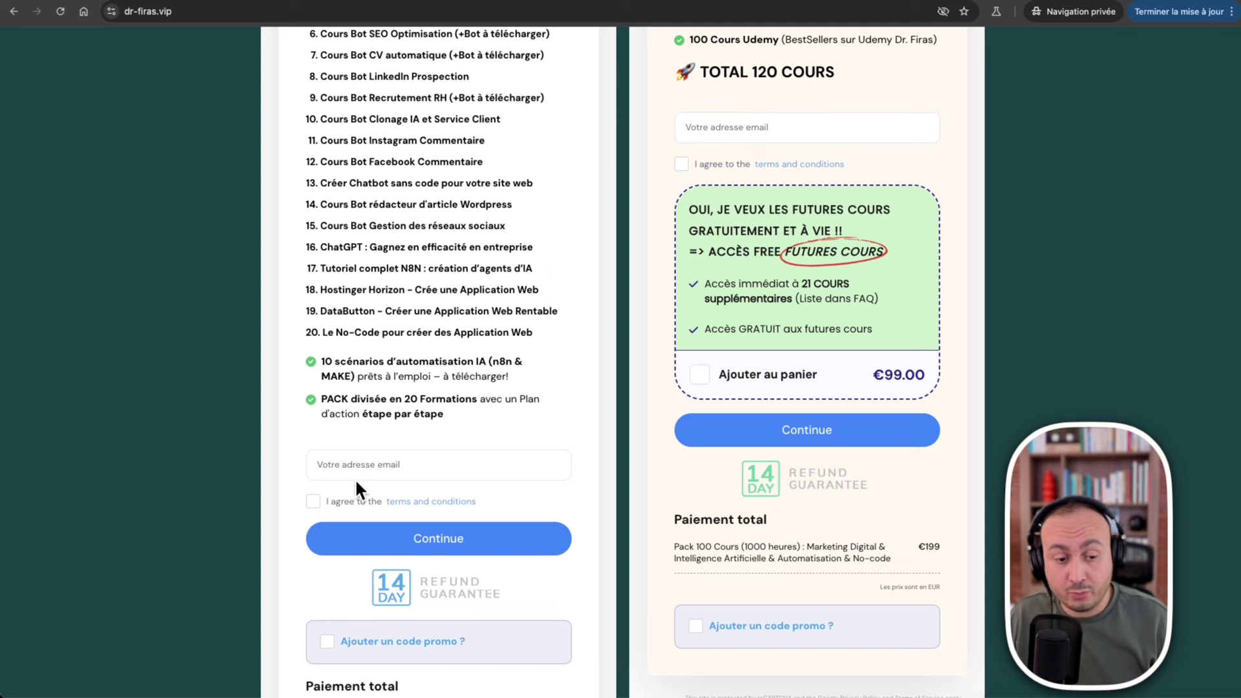
scroll(544, 478, down, 1)
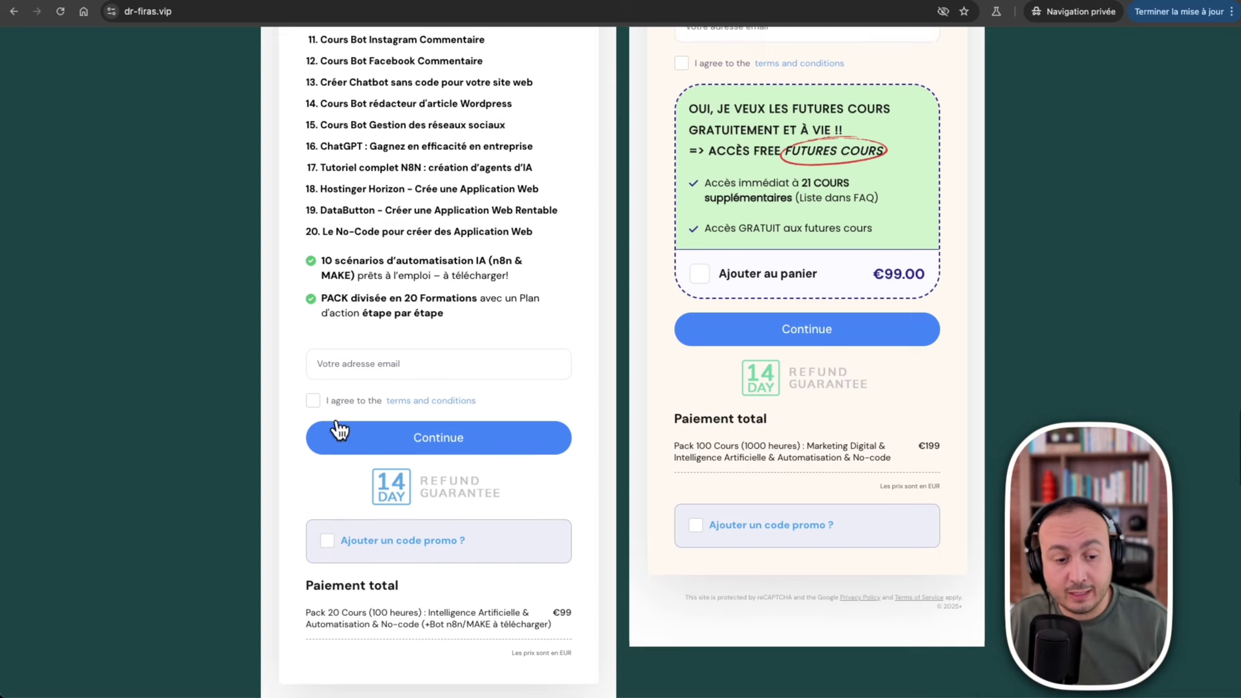
scroll(639, 467, down, 1)
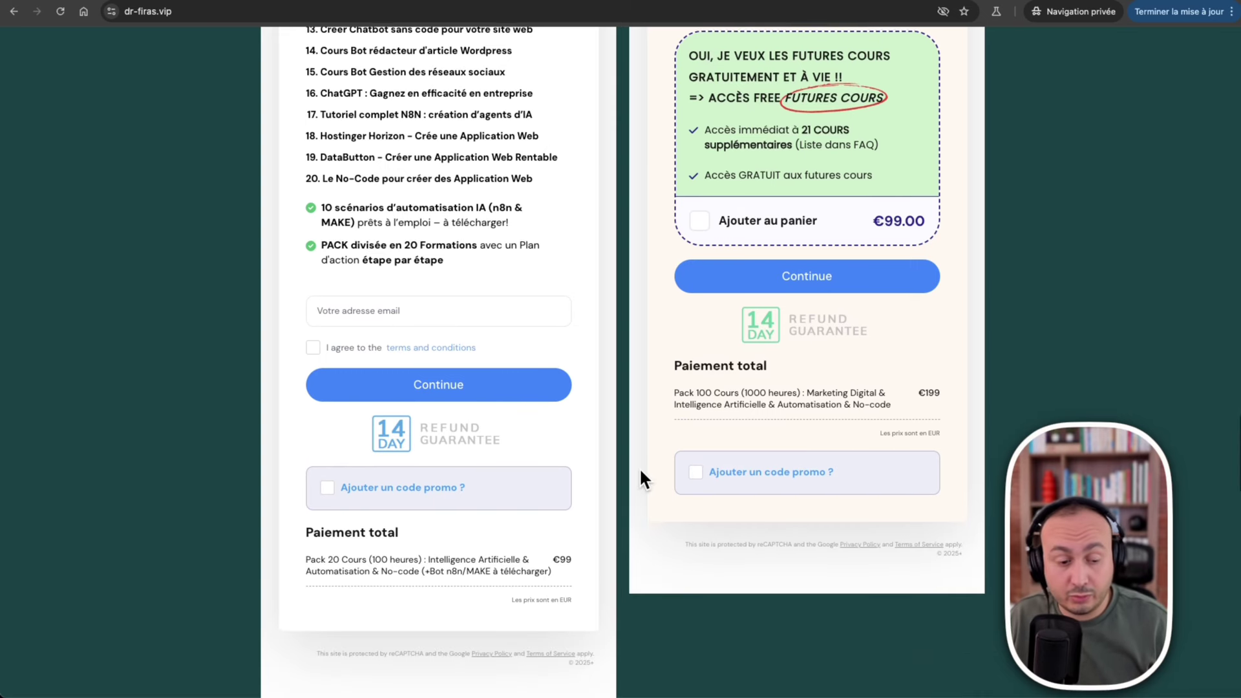
Apply the promo code YT20 to the Pack NO-CODE order and bring its discounted total into view.
click(337, 489)
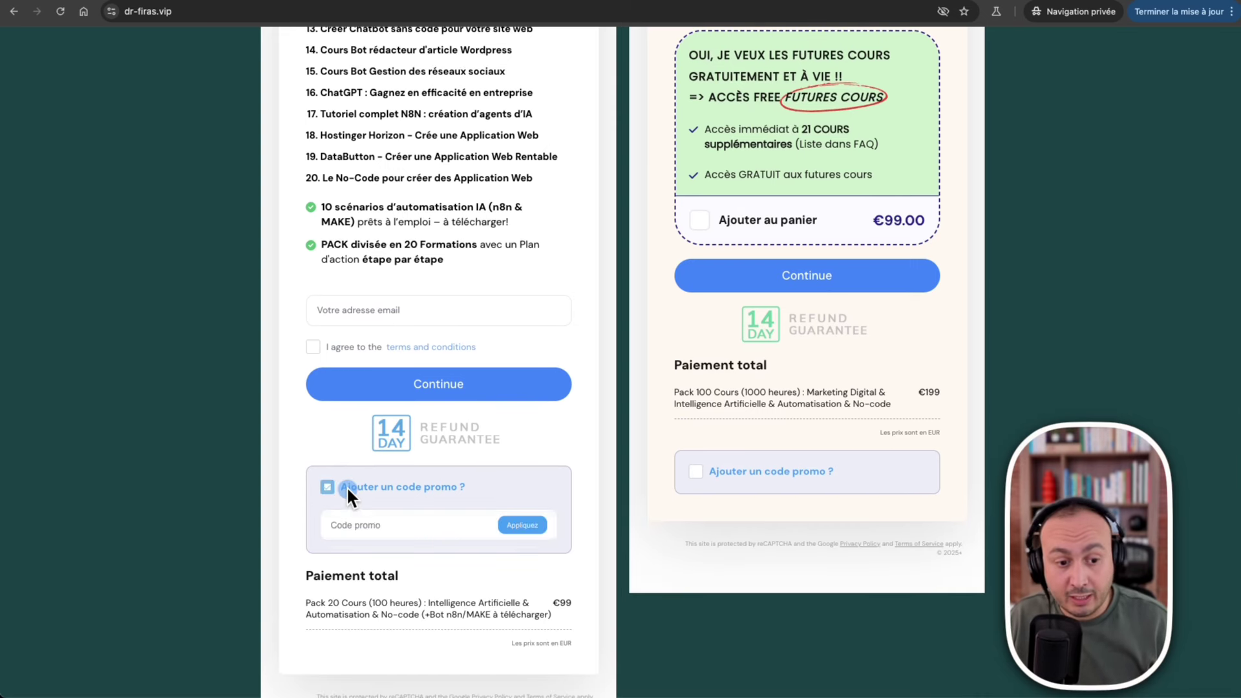
click(419, 526)
text(YT)
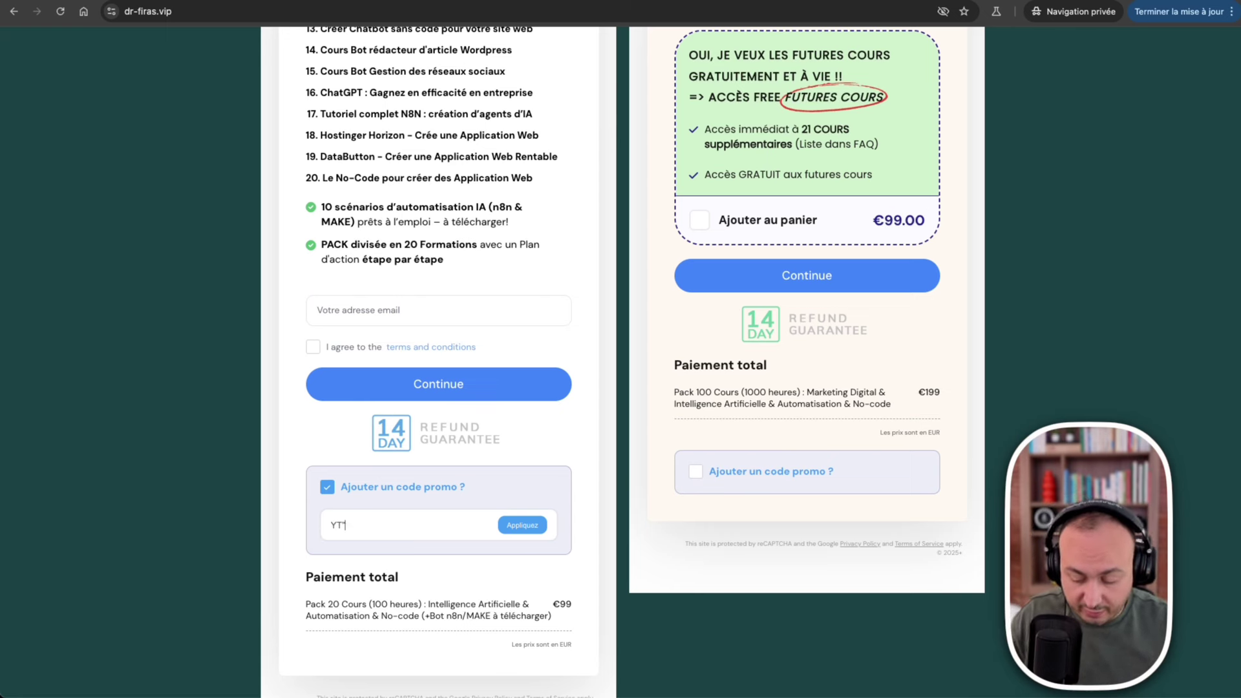
text(ÉA)
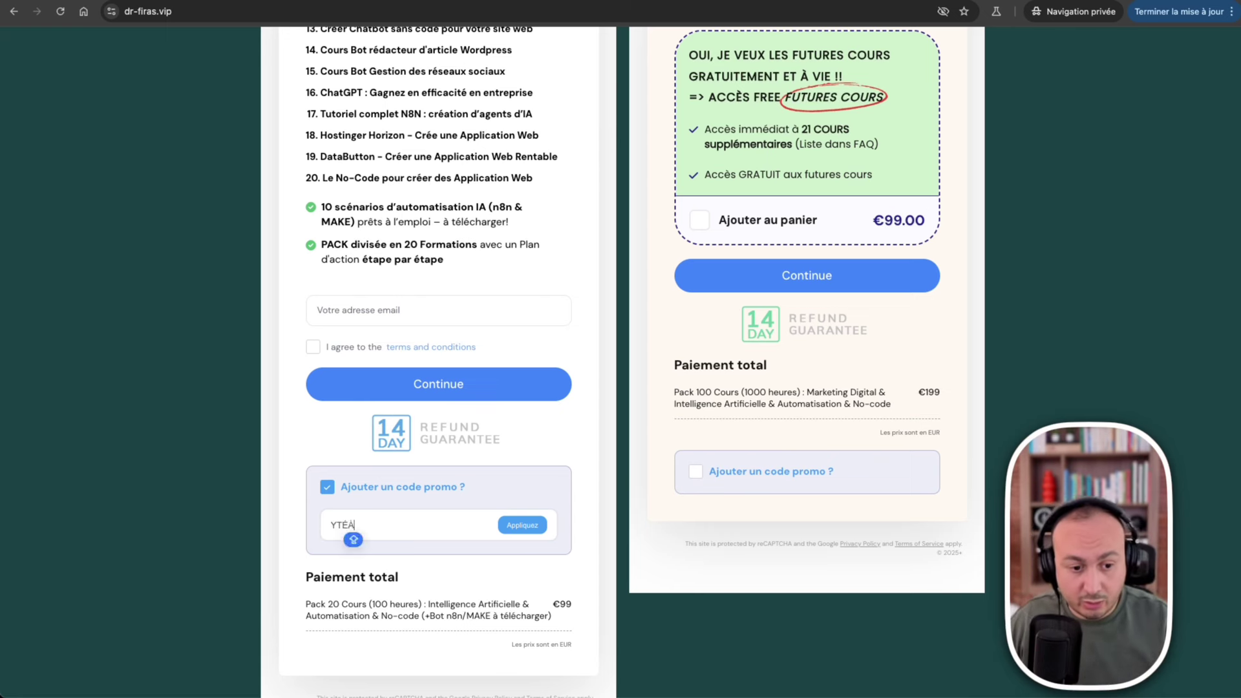
key(BackSpace)
key(BackSpace)
text(20)
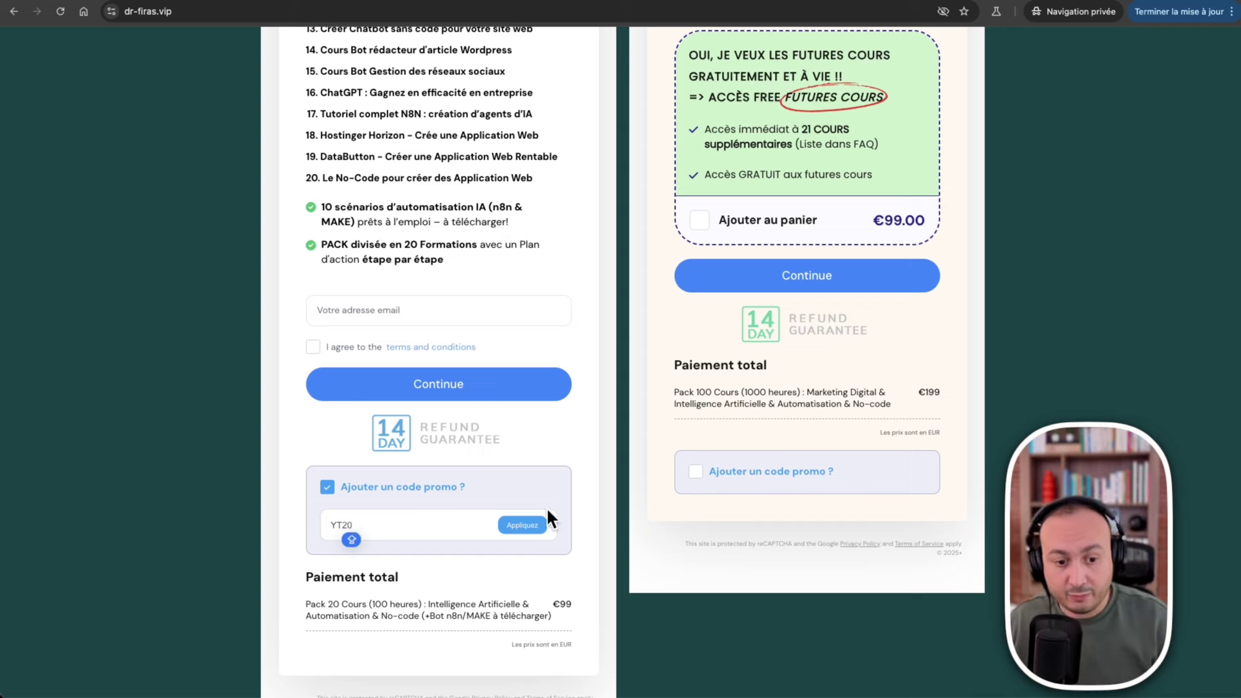
click(519, 521)
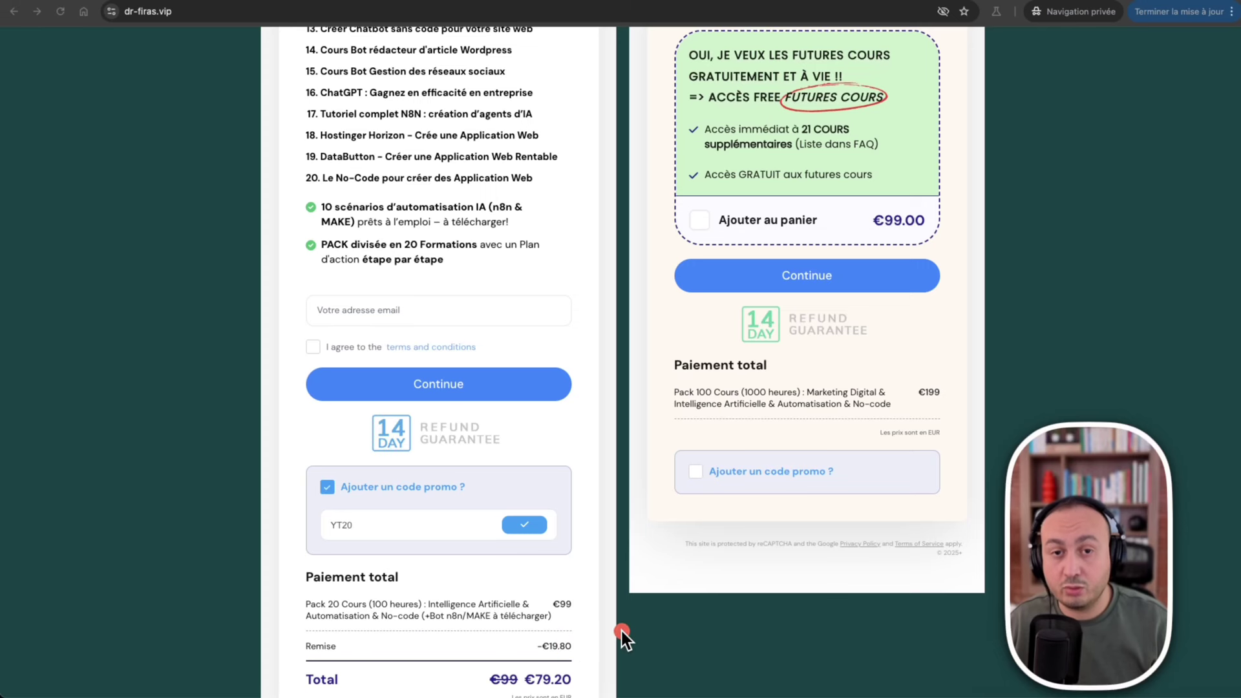
scroll(623, 639, down, 2)
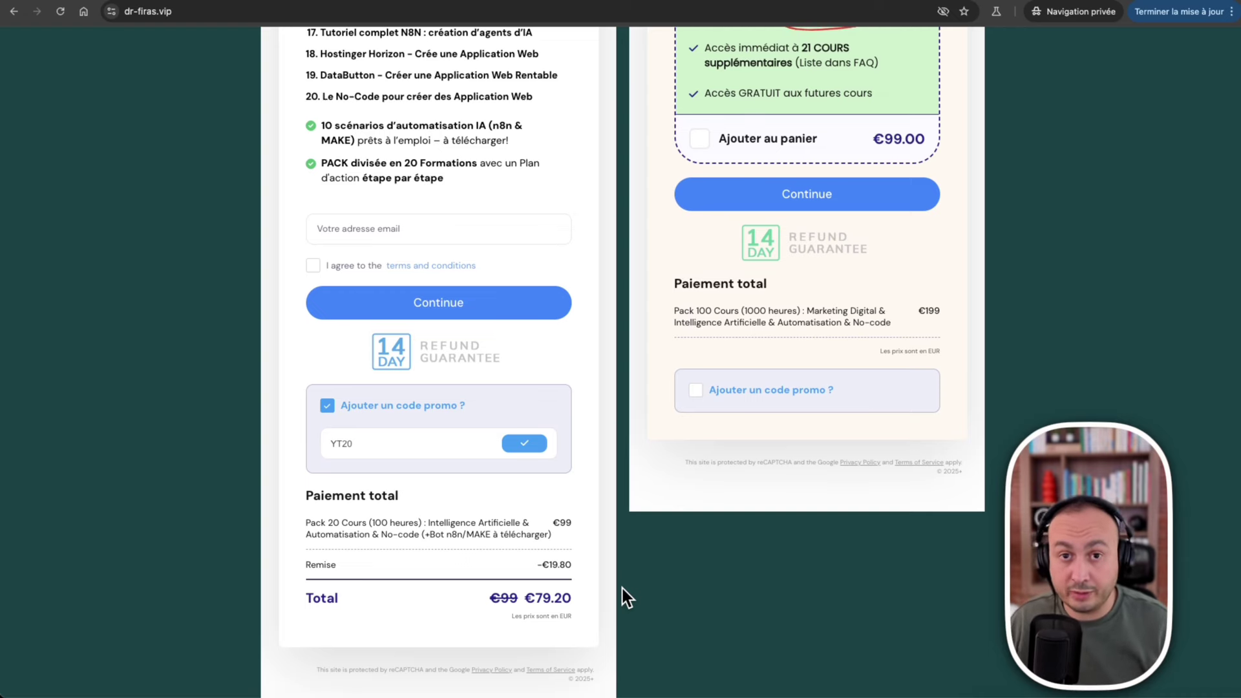
Switch to the formation.thrivecart.com member area and browse the "Les Cours" catalogue as far as the Make and bot courses.
right_click(1060, 216)
key(Escape)
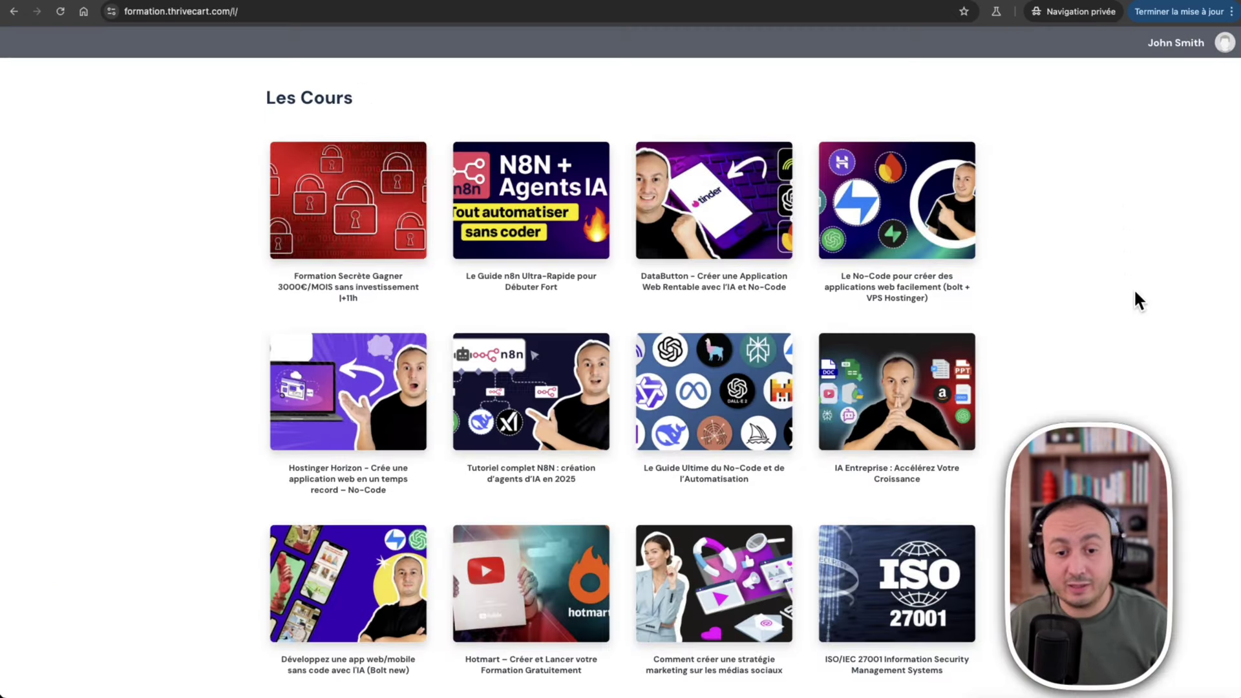
scroll(1125, 294, down, 8)
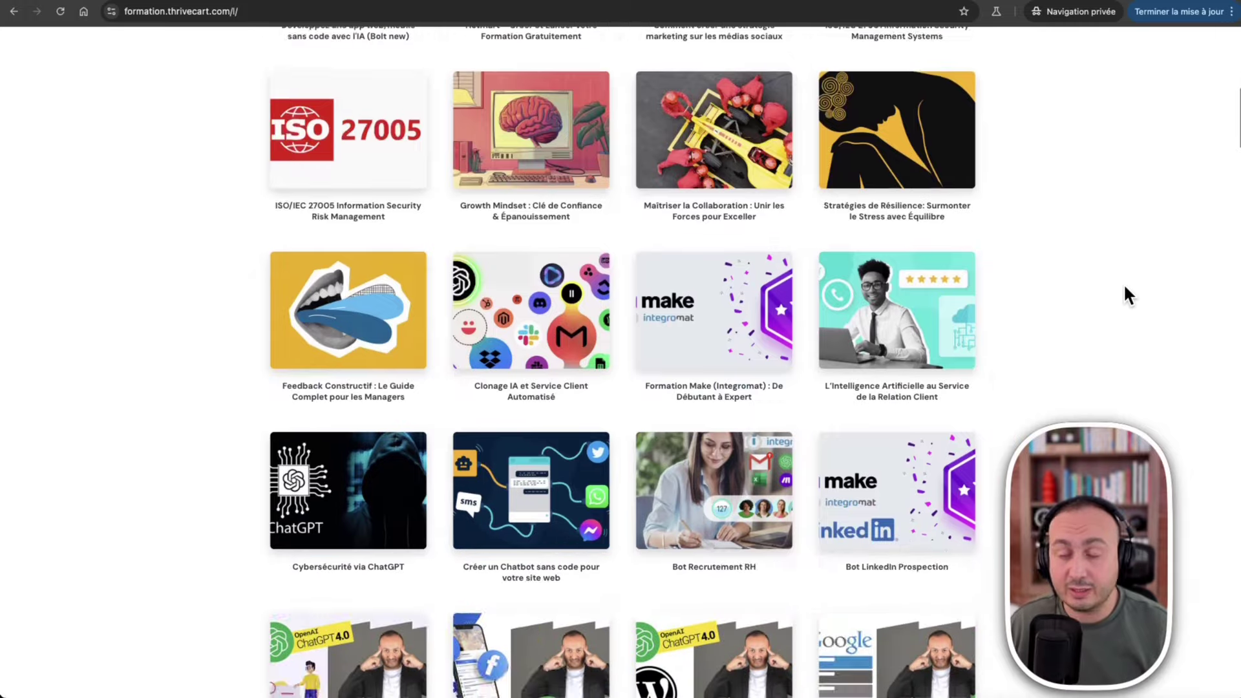
scroll(1125, 288, down, 7)
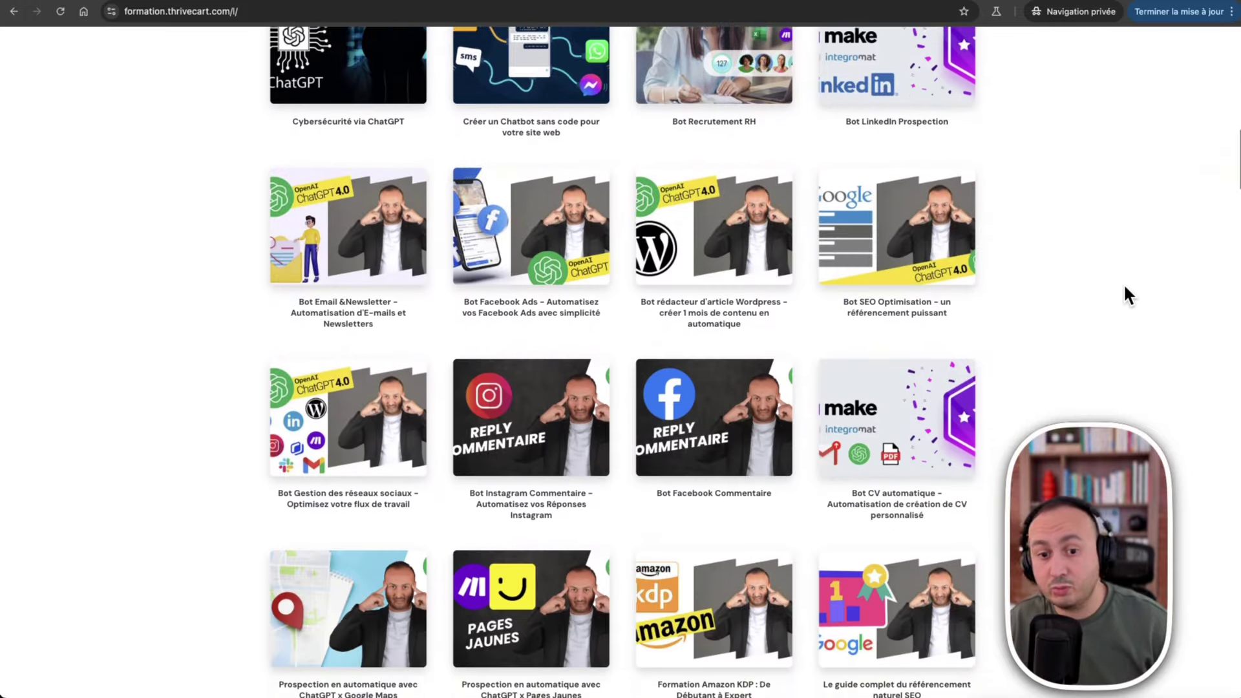
click(896, 484)
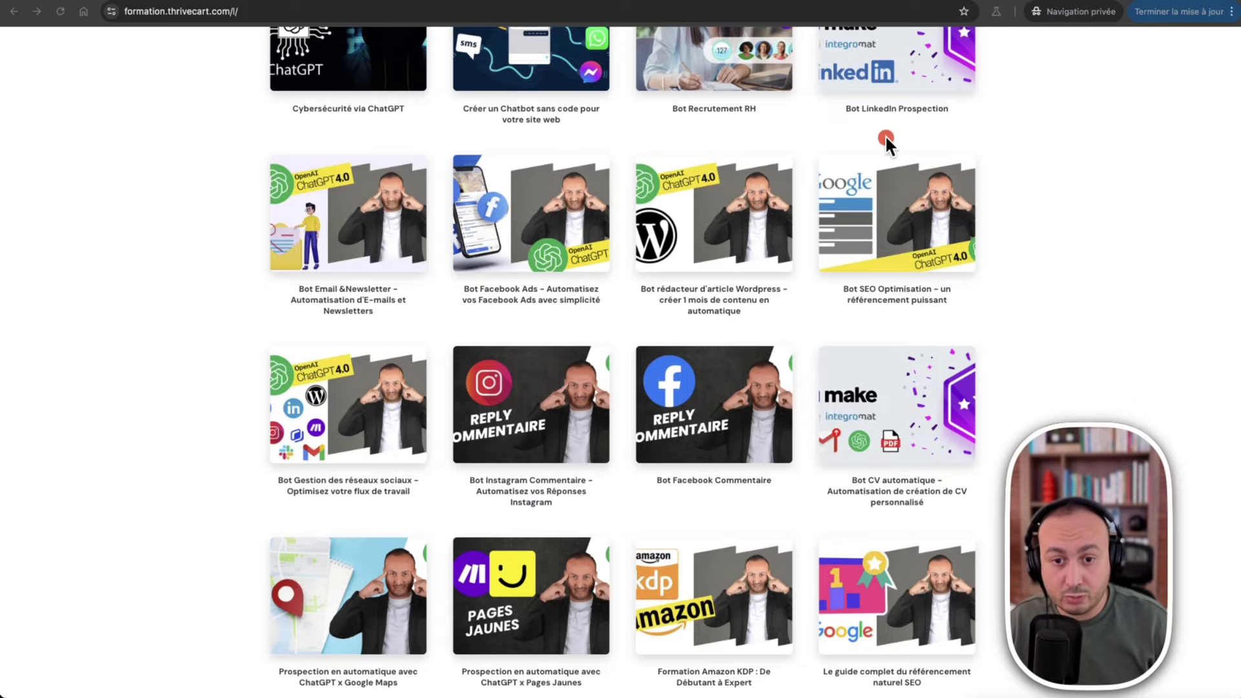
click(887, 95)
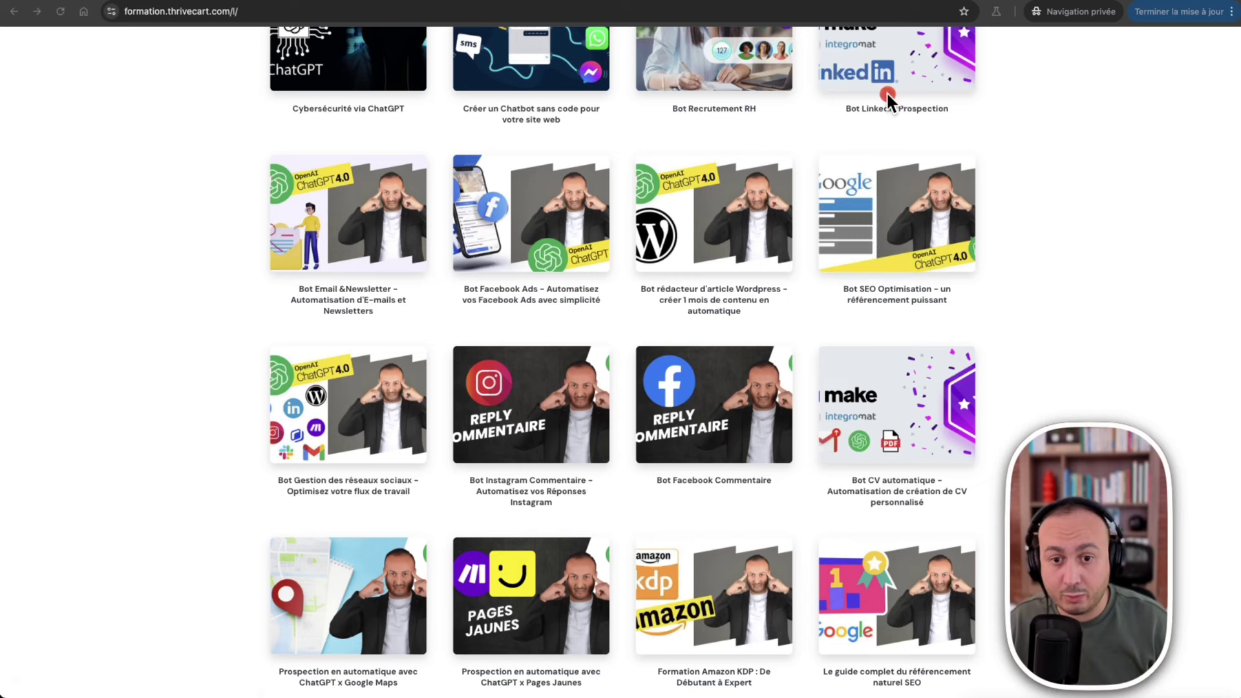
scroll(904, 91, up, 3)
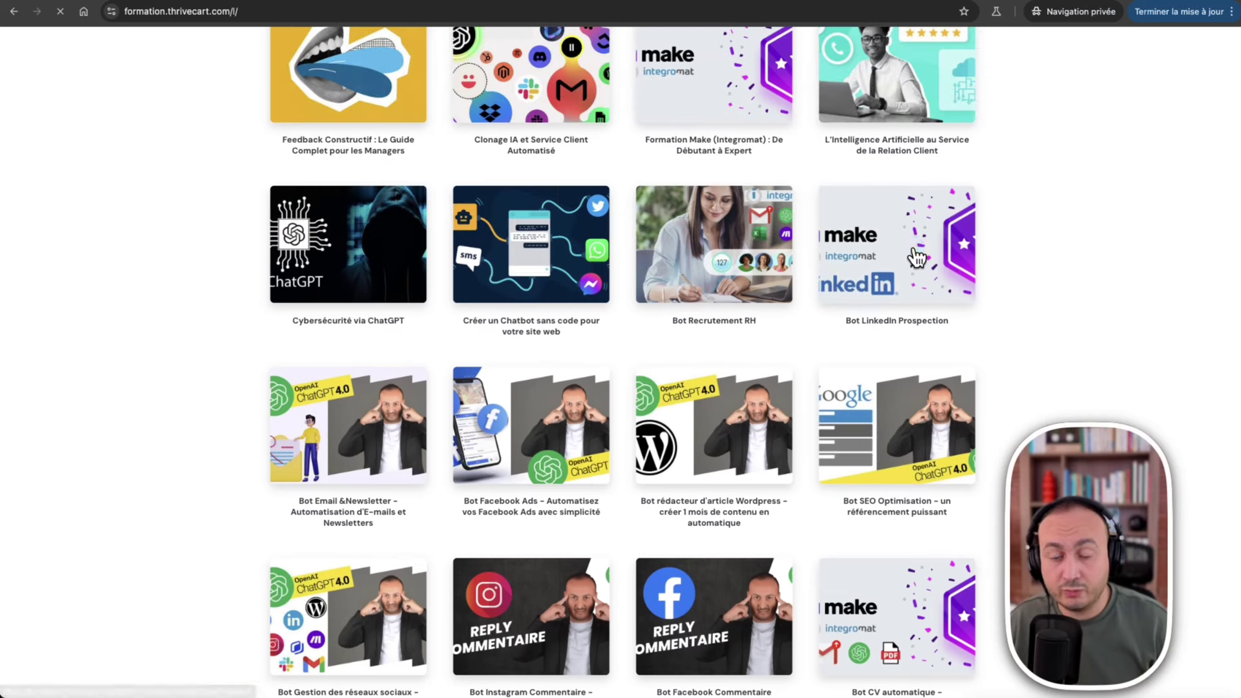
Open the Bot LinkedIn Prospection course, view its lesson "La notion de indice sur les modules" and look through the lesson list.
click(916, 257)
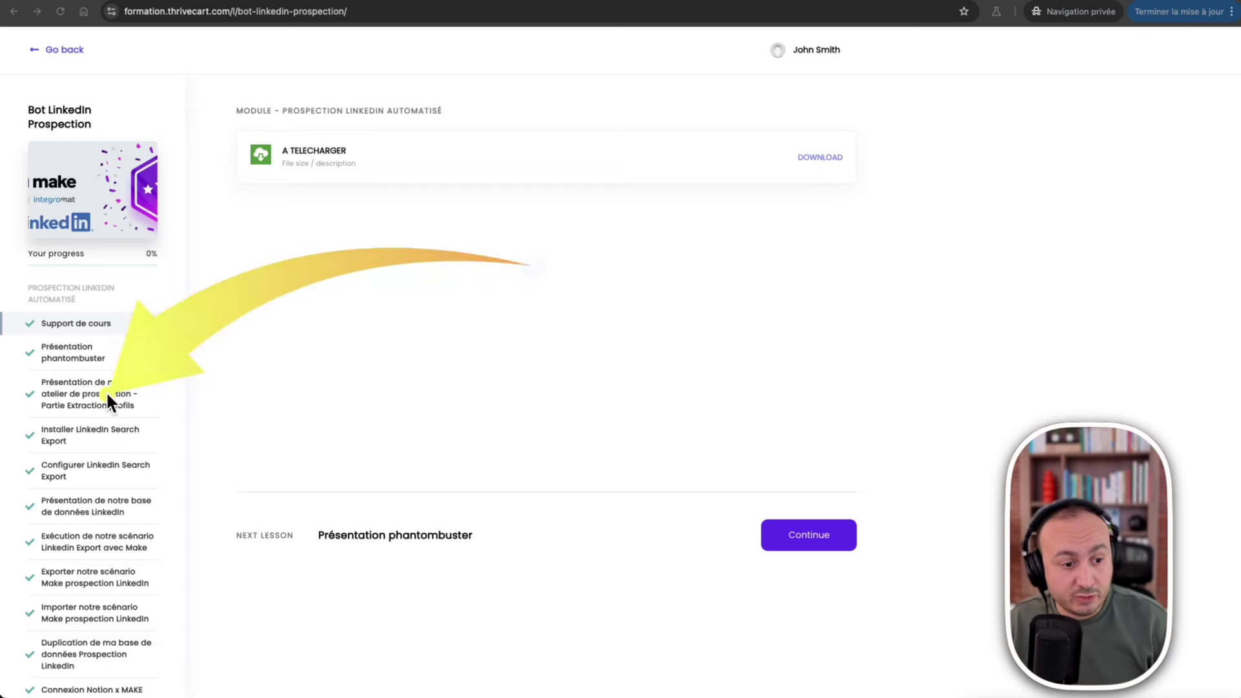
scroll(124, 478, down, 6)
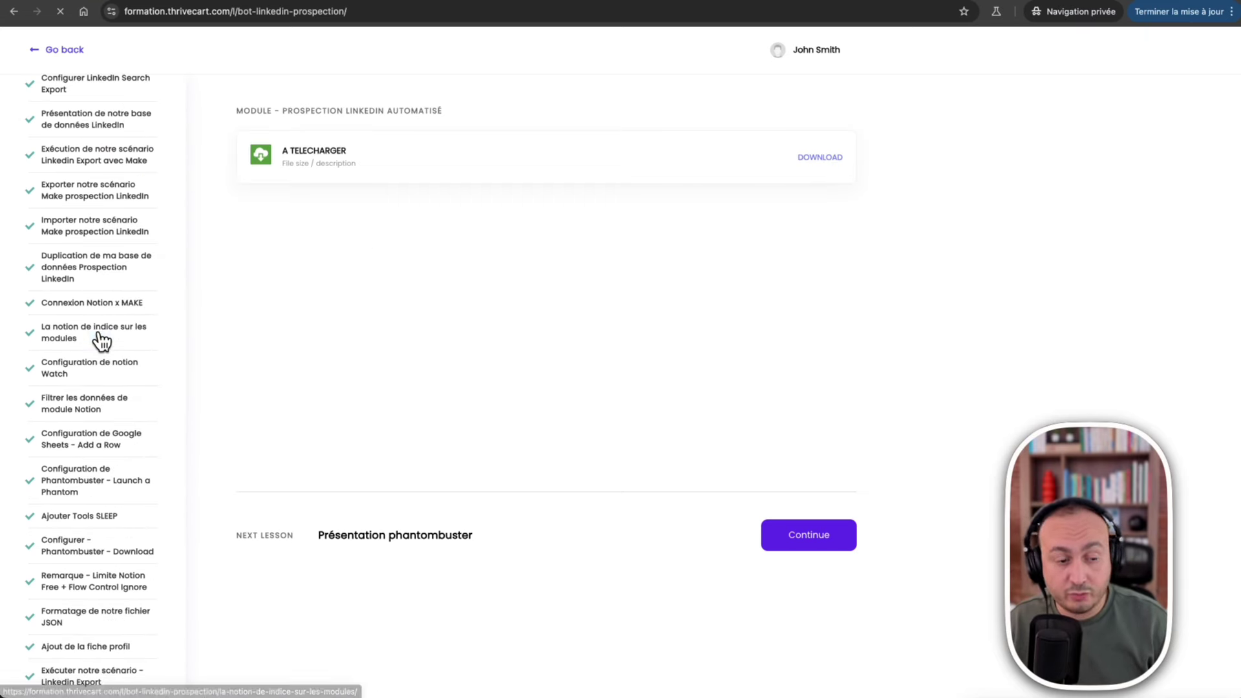
click(99, 333)
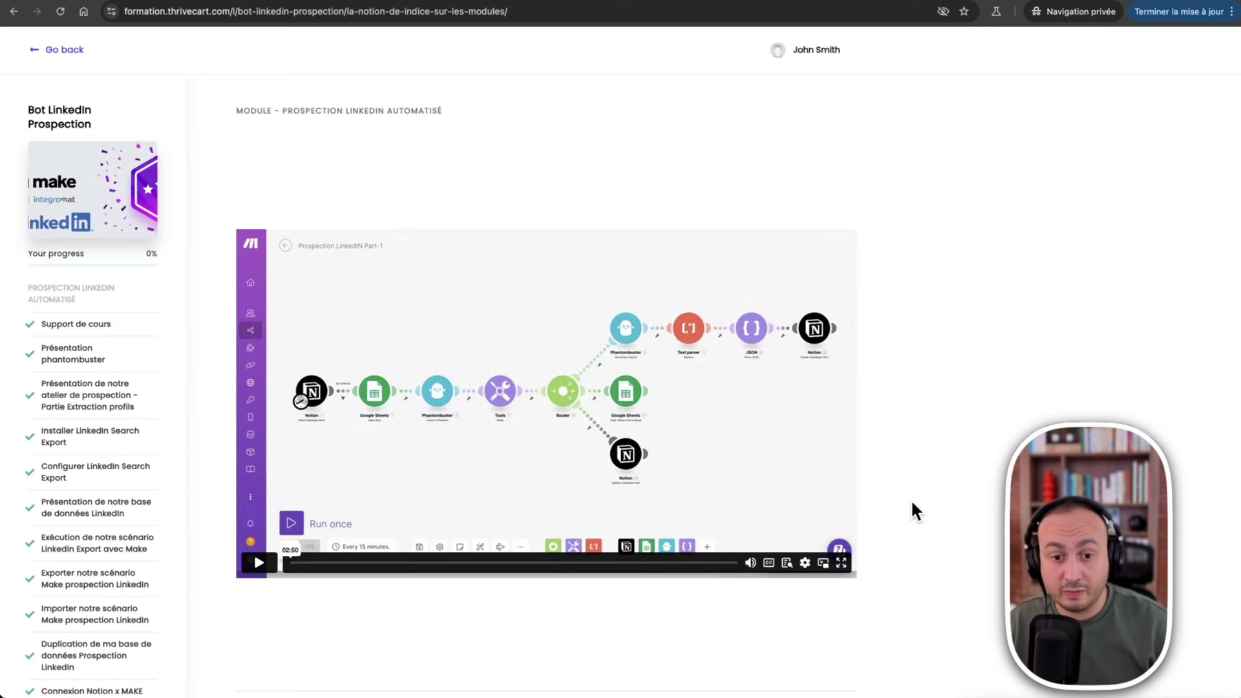
scroll(24, 591, down, 6)
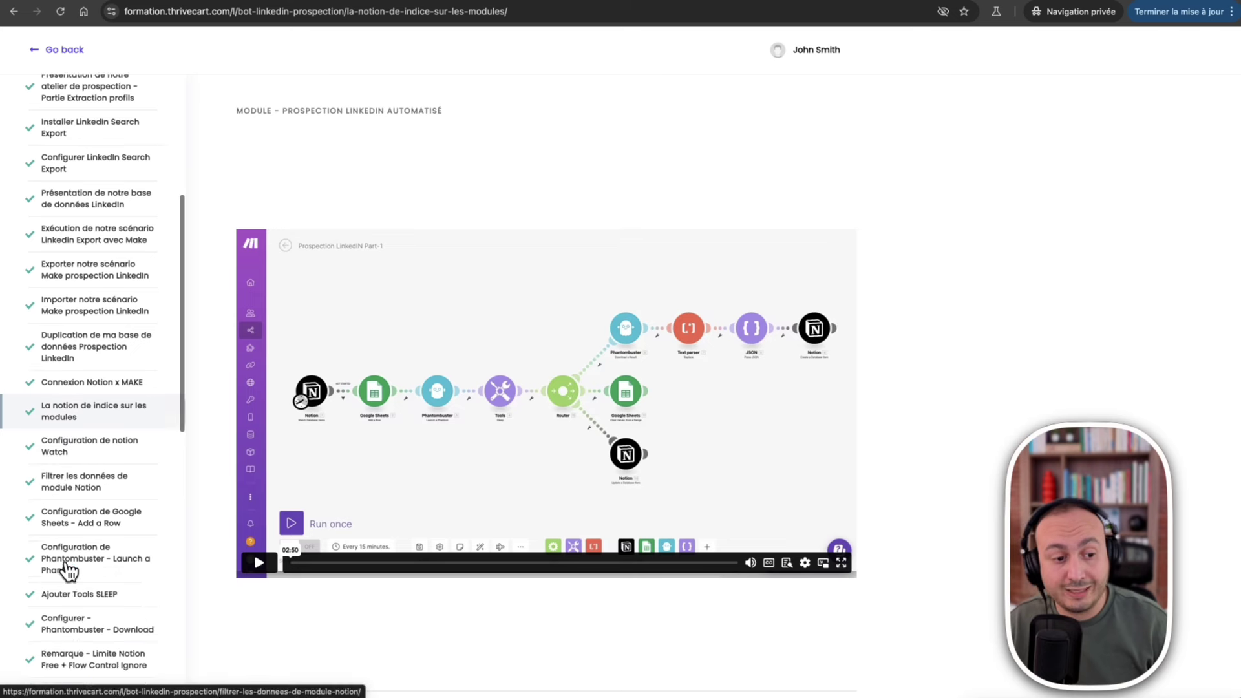